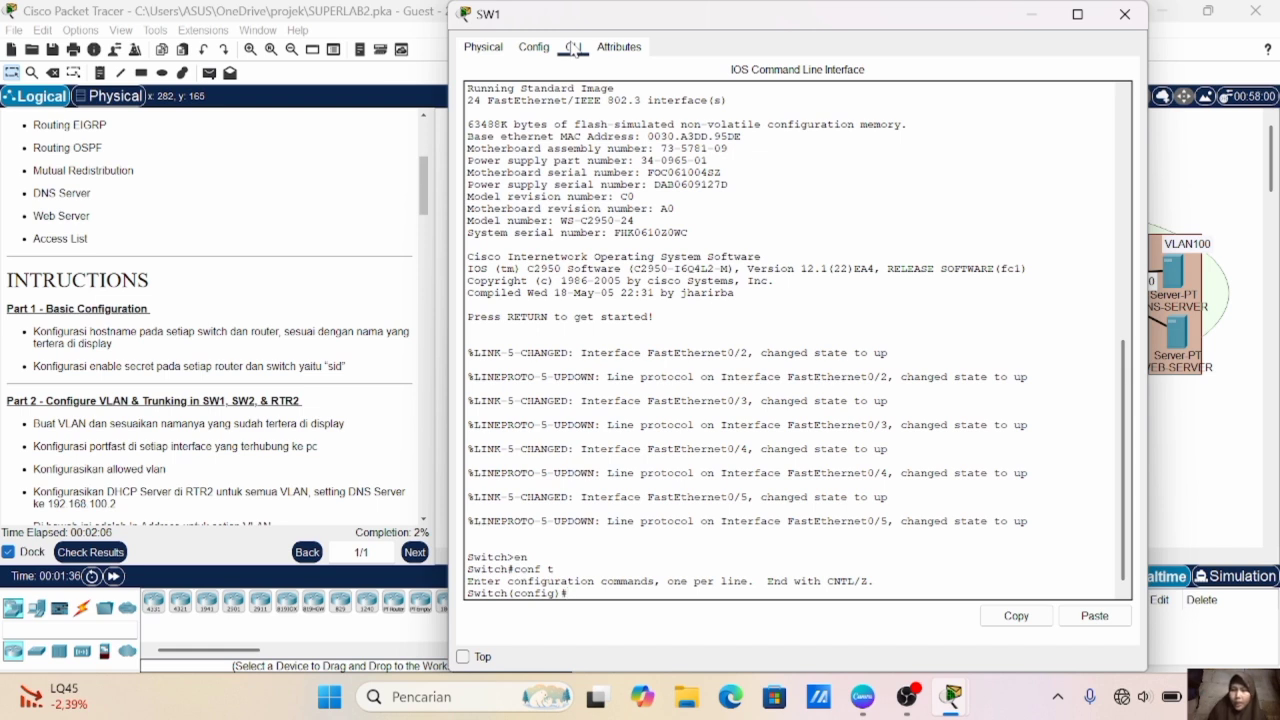
# - Set the first switch's hostname to SW1 and configure its enable secret with the password given in the instructions
pyautogui.write('hostname SW1')
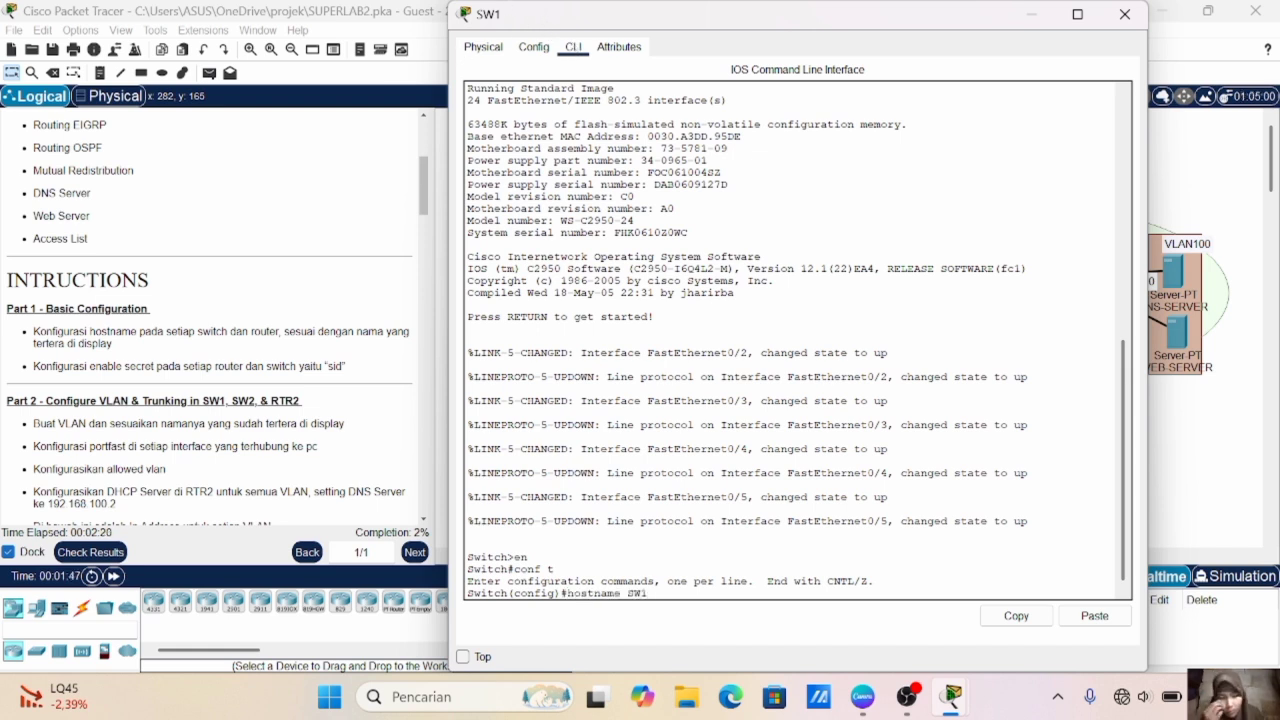
pyautogui.press('Return')
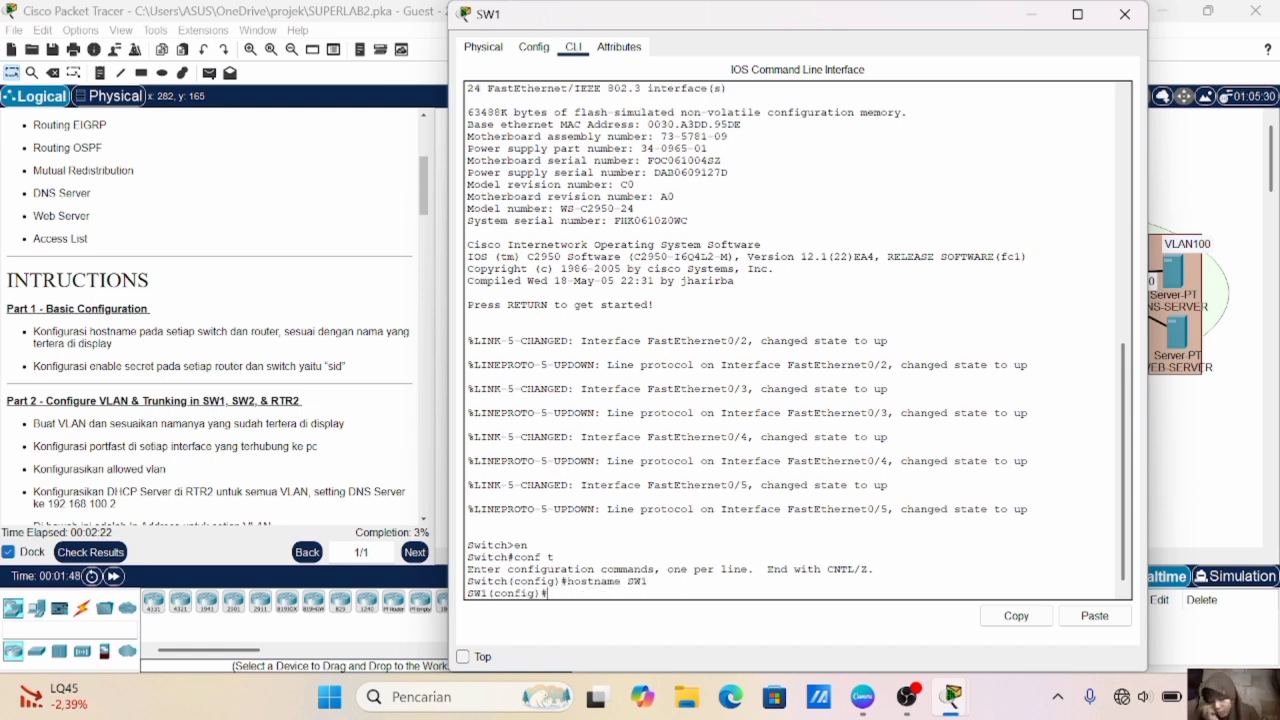
pyautogui.write('enable')
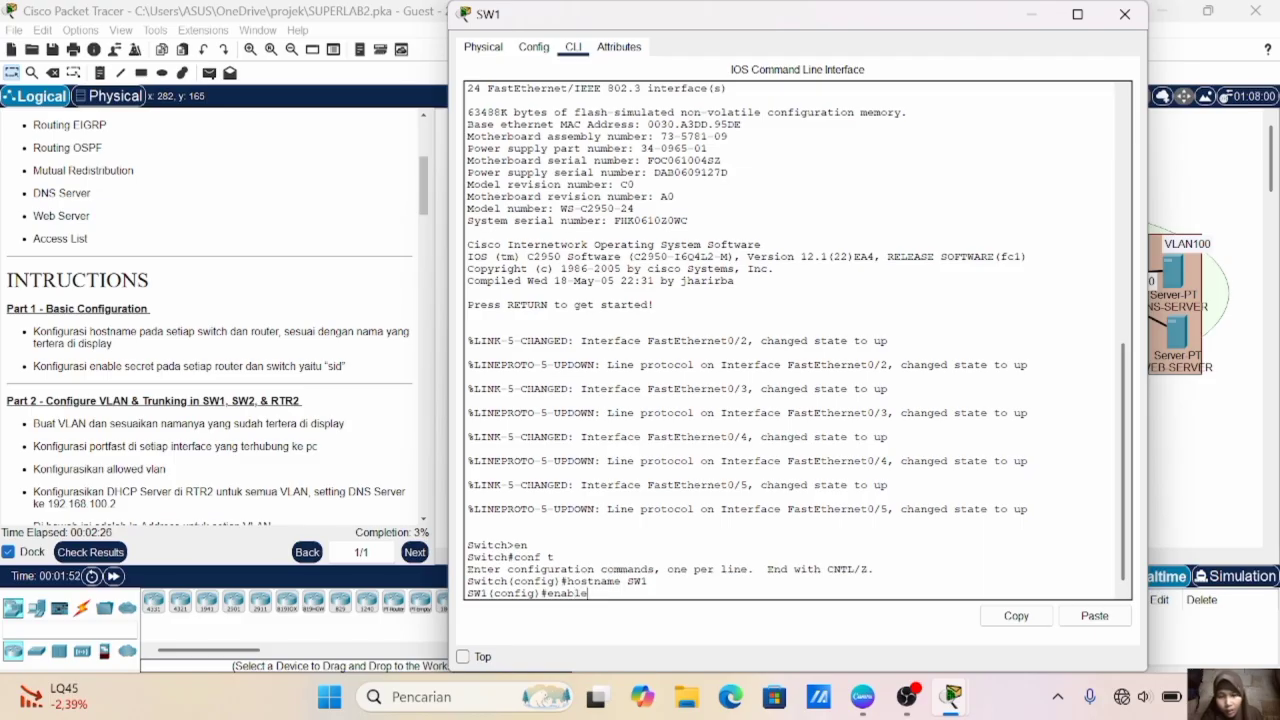
pyautogui.write(' secret')
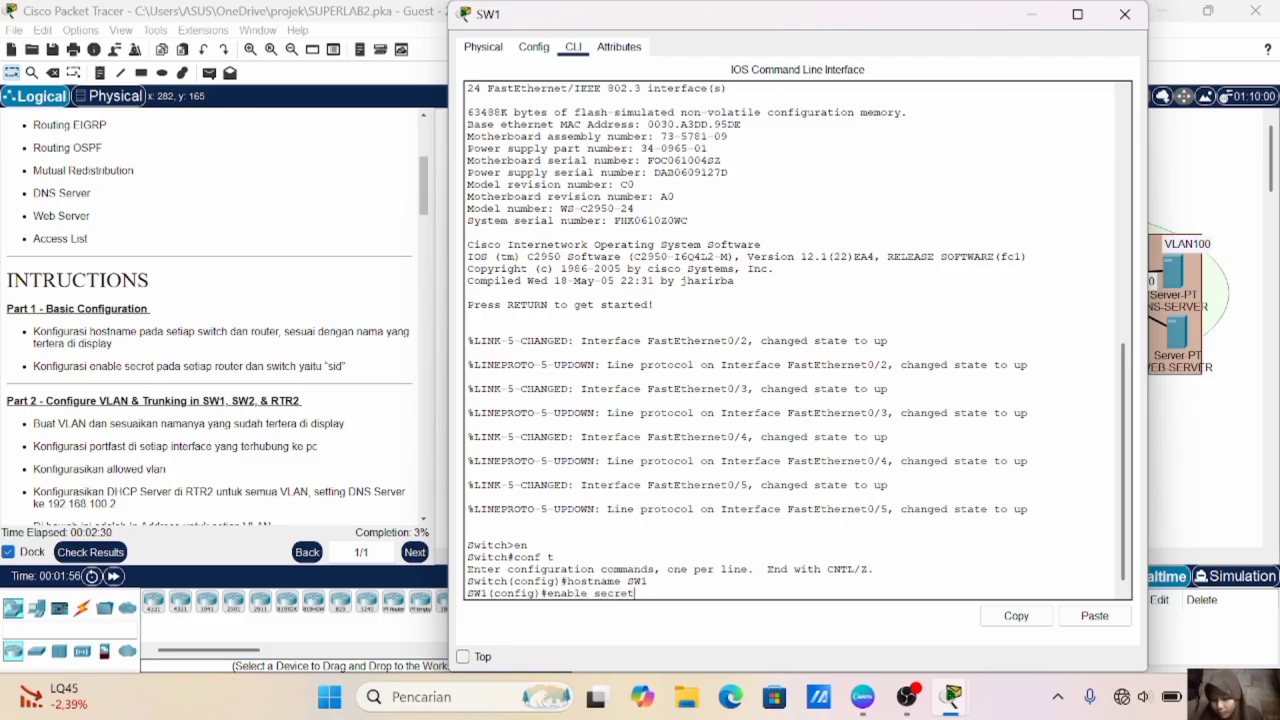
pyautogui.press('BackSpace')
pyautogui.press('BackSpace')
pyautogui.write('si')
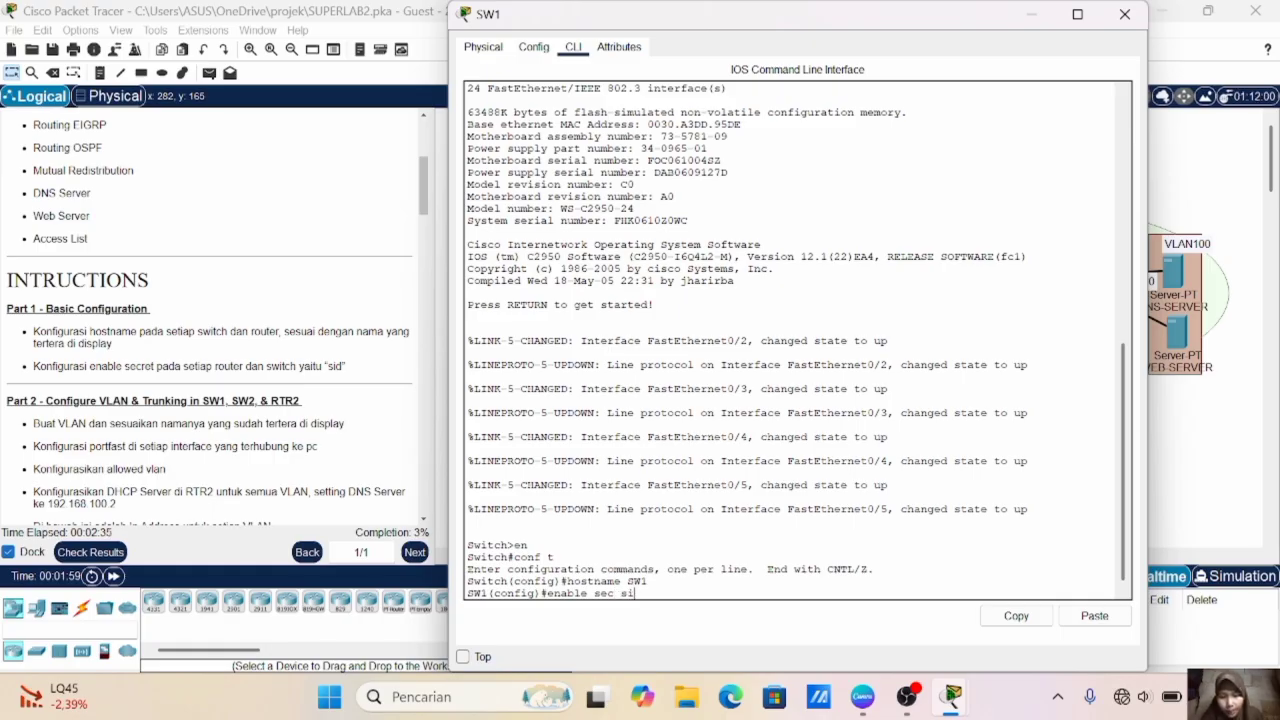
pyautogui.write('d')
pyautogui.press('Return')
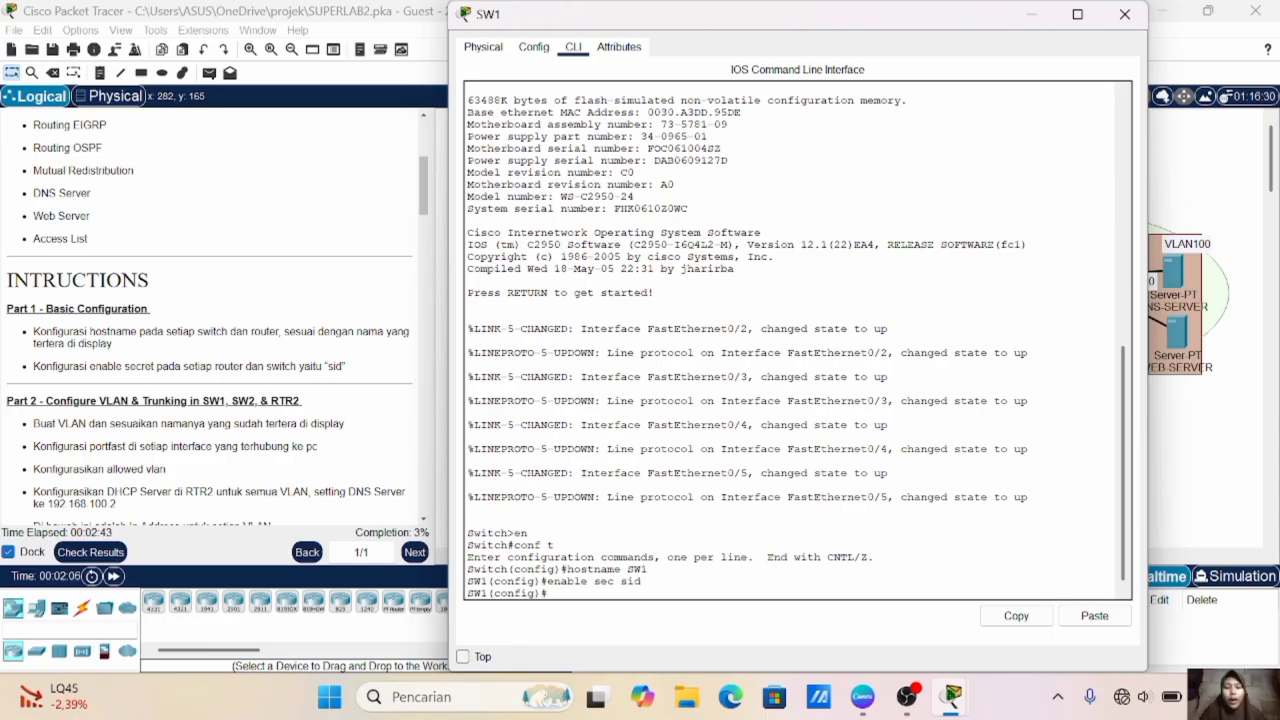
# - On the second switch, enter global configuration mode, set the hostname to SW2 and configure the enable secret password
pyautogui.write('tch#conf t')
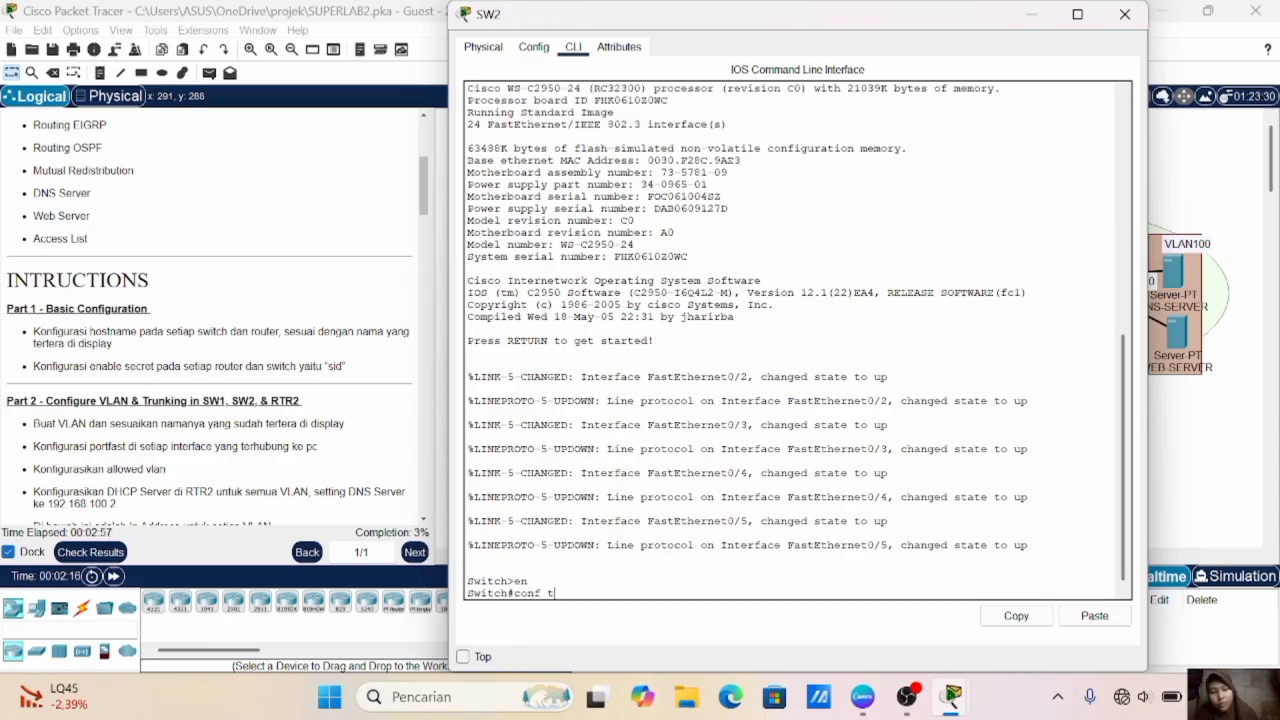
pyautogui.press('Return')
pyautogui.write('hostname')
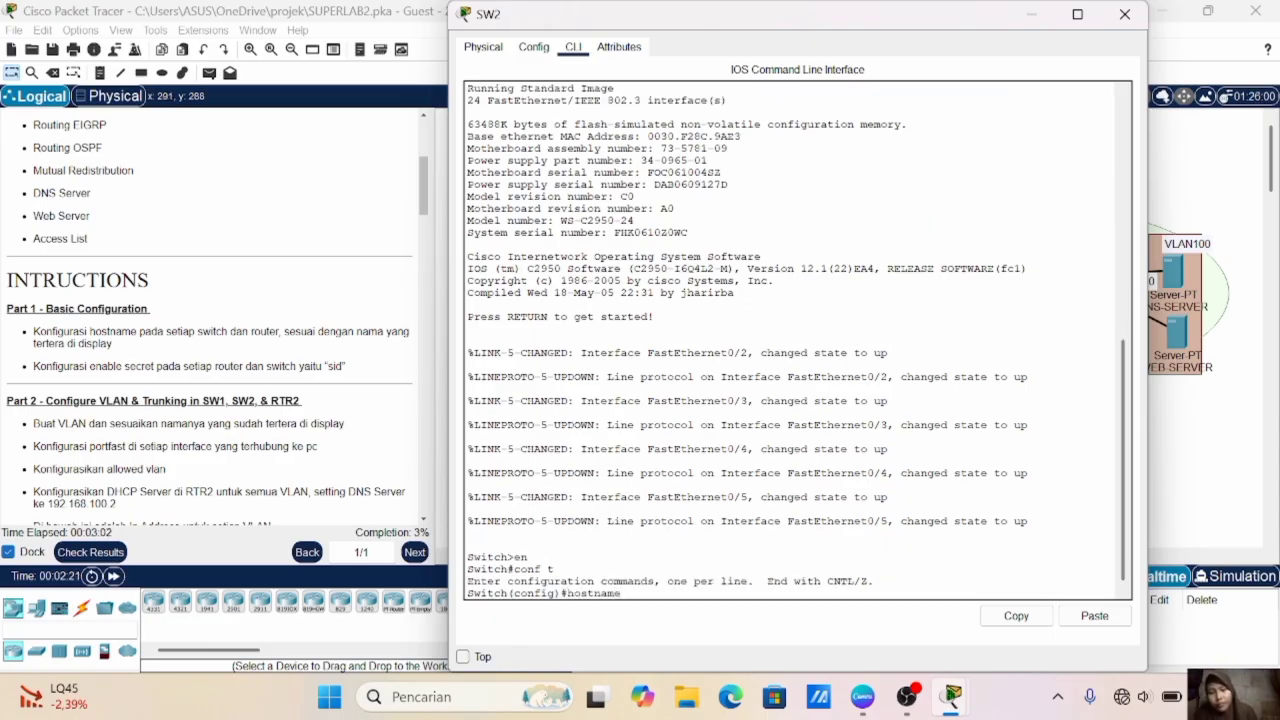
pyautogui.write(' SW2')
pyautogui.press('Return')
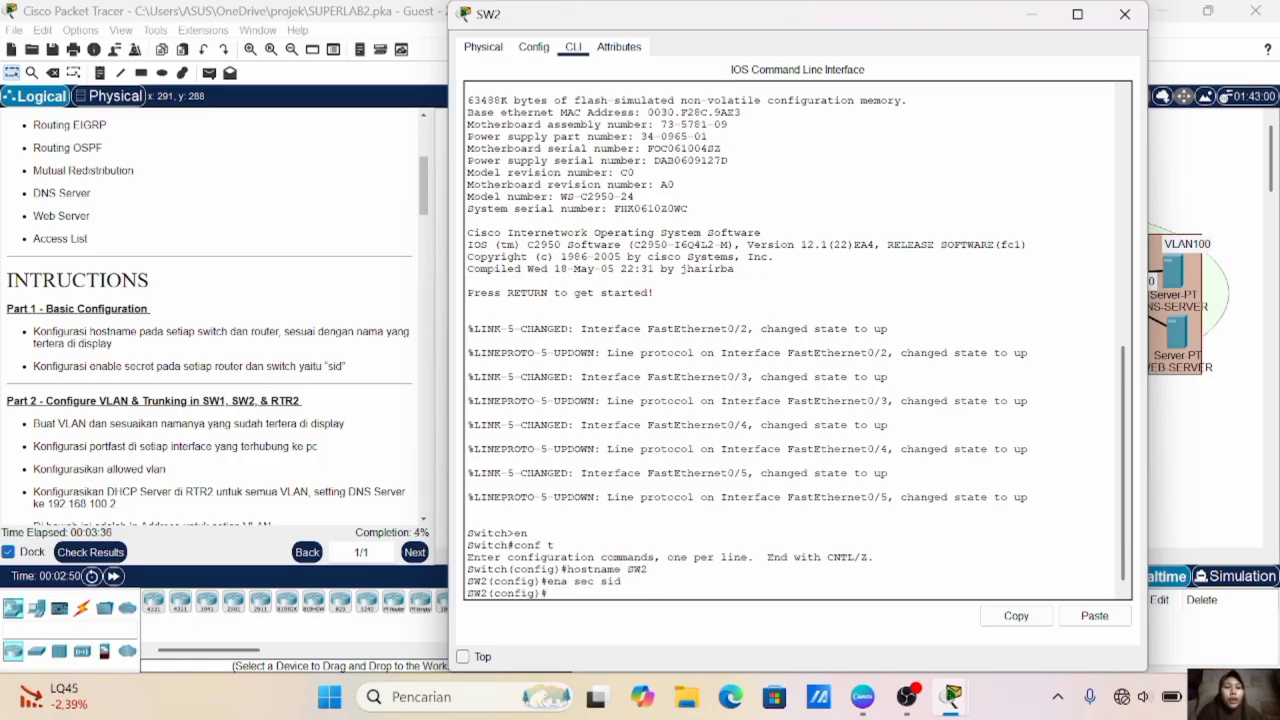
pyautogui.click(1125, 14)
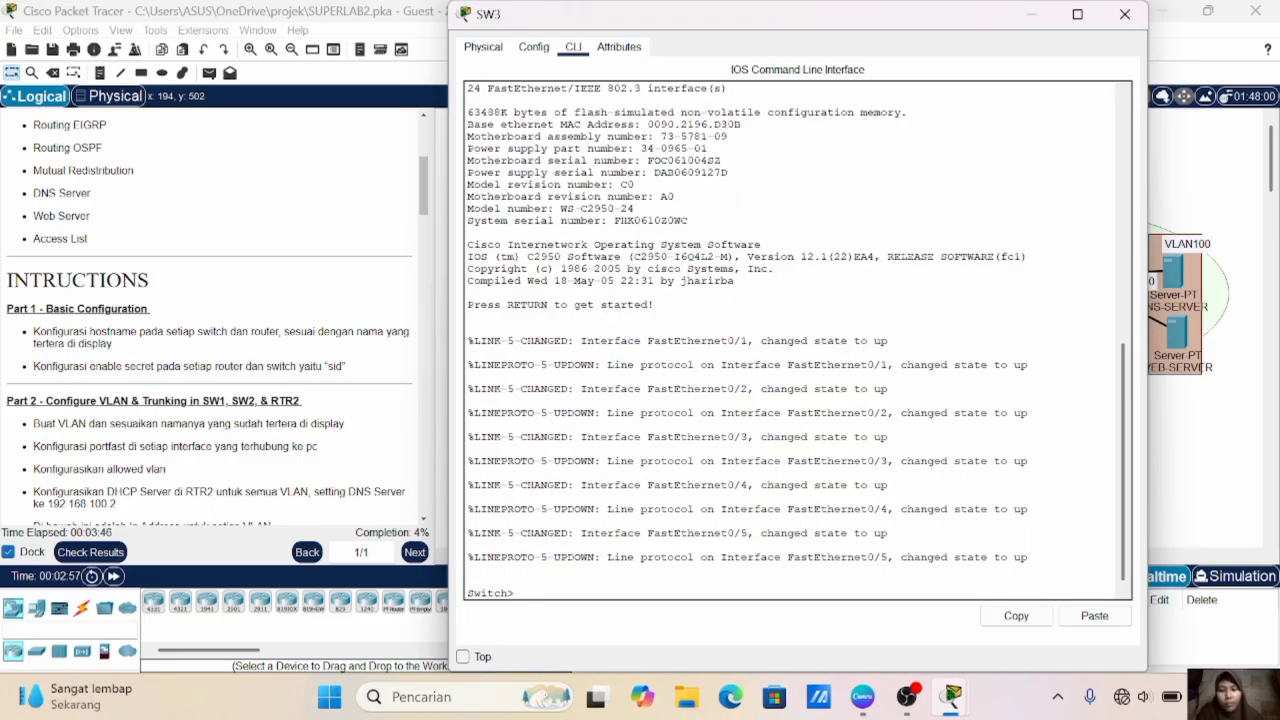
# - On the third switch, enter global configuration mode, set the hostname to SW3 and configure the enable secret password
pyautogui.press('Return')
pyautogui.write('conf t')
pyautogui.press('Return')
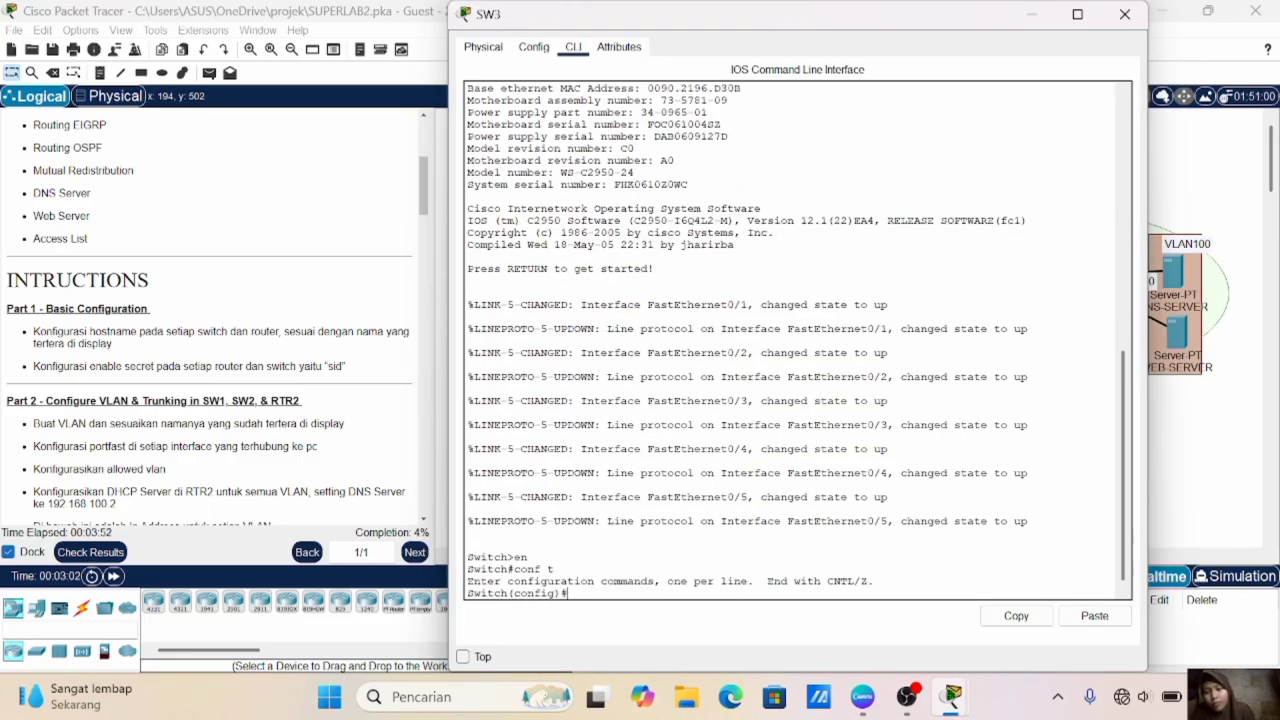
pyautogui.write('host')
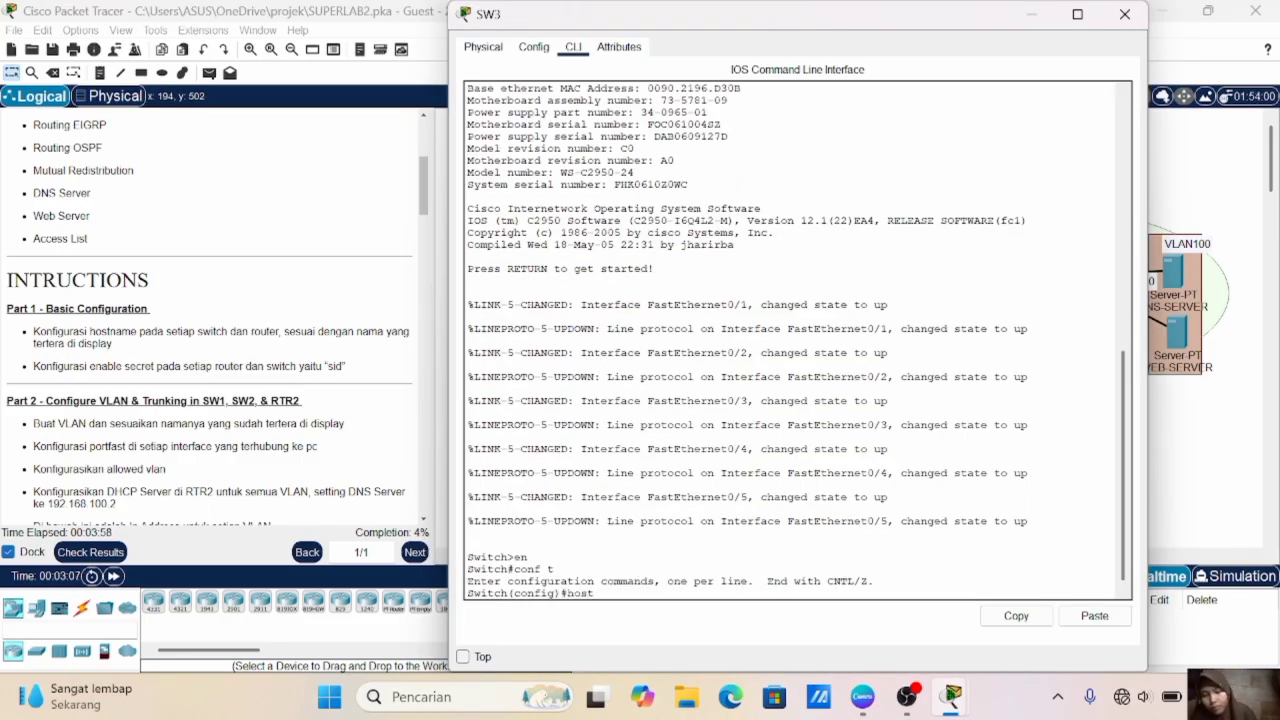
pyautogui.write(' SW3')
pyautogui.press('Return')
pyautogui.write('ena sec sid')
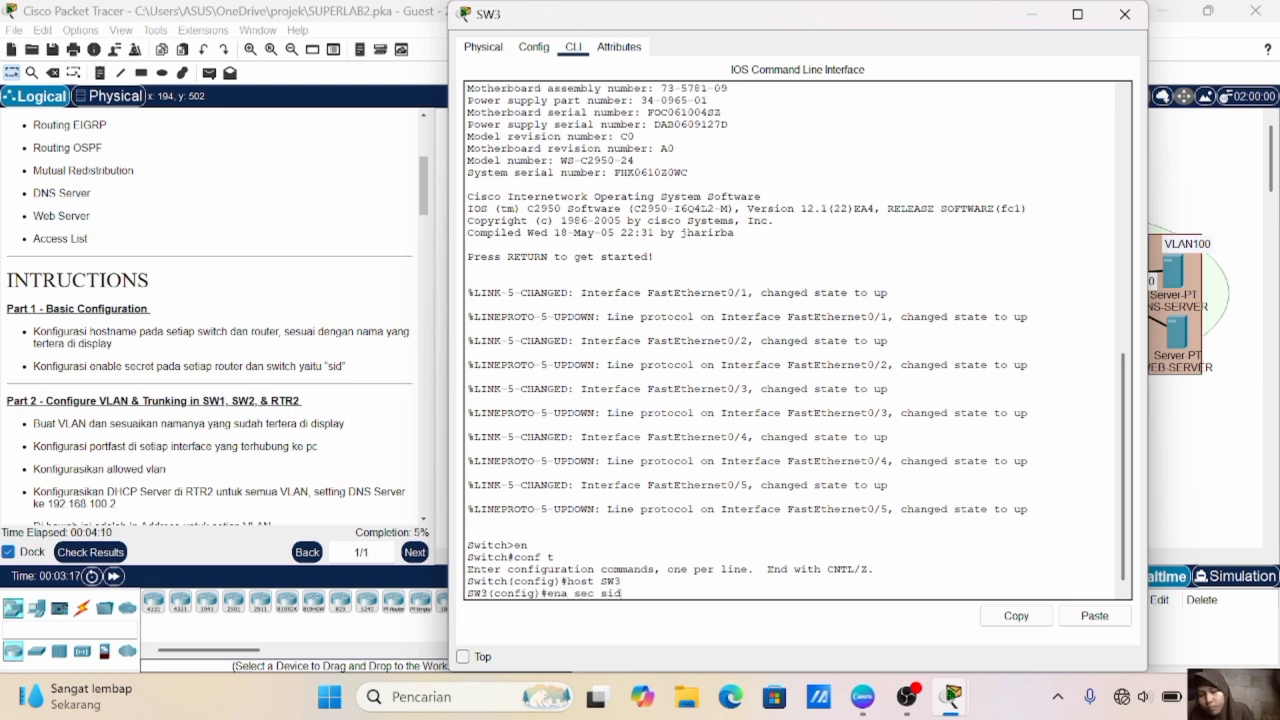
pyautogui.press('Return')
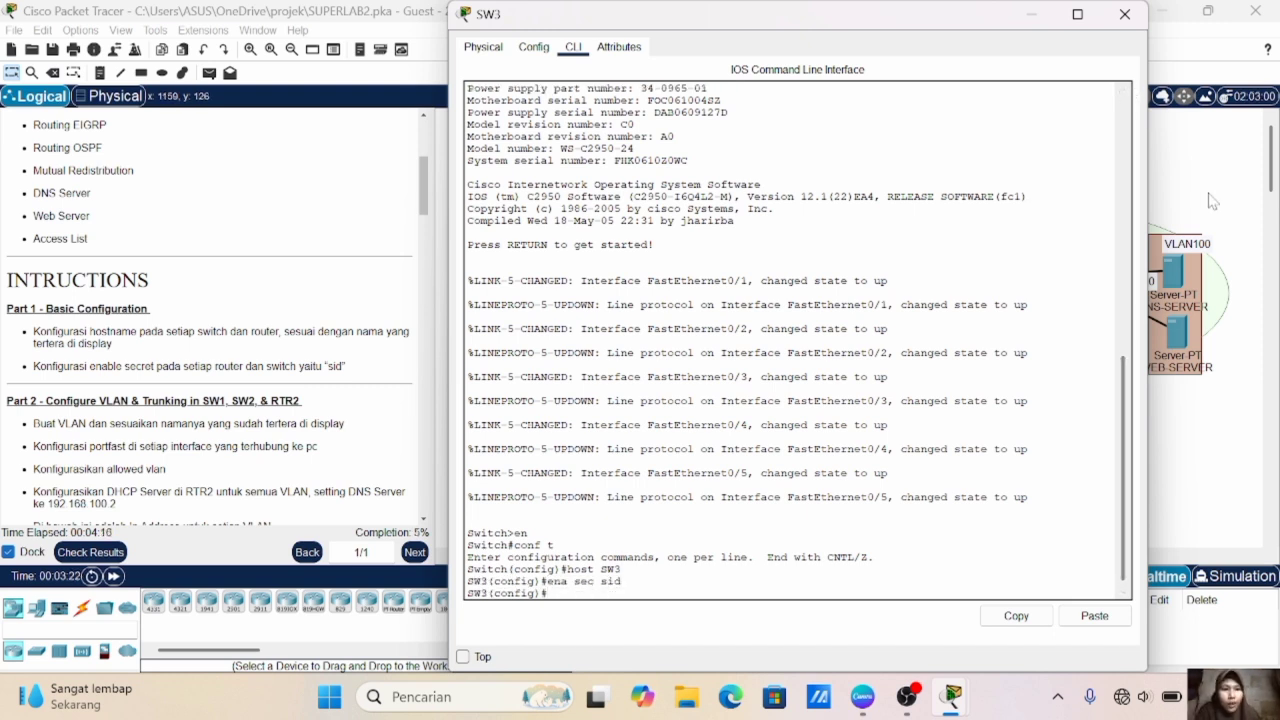
pyautogui.click(1124, 14)
# - On the fourth switch, enter global configuration mode, set the hostname to SW4 and configure the enable secret password
pyautogui.write('en')
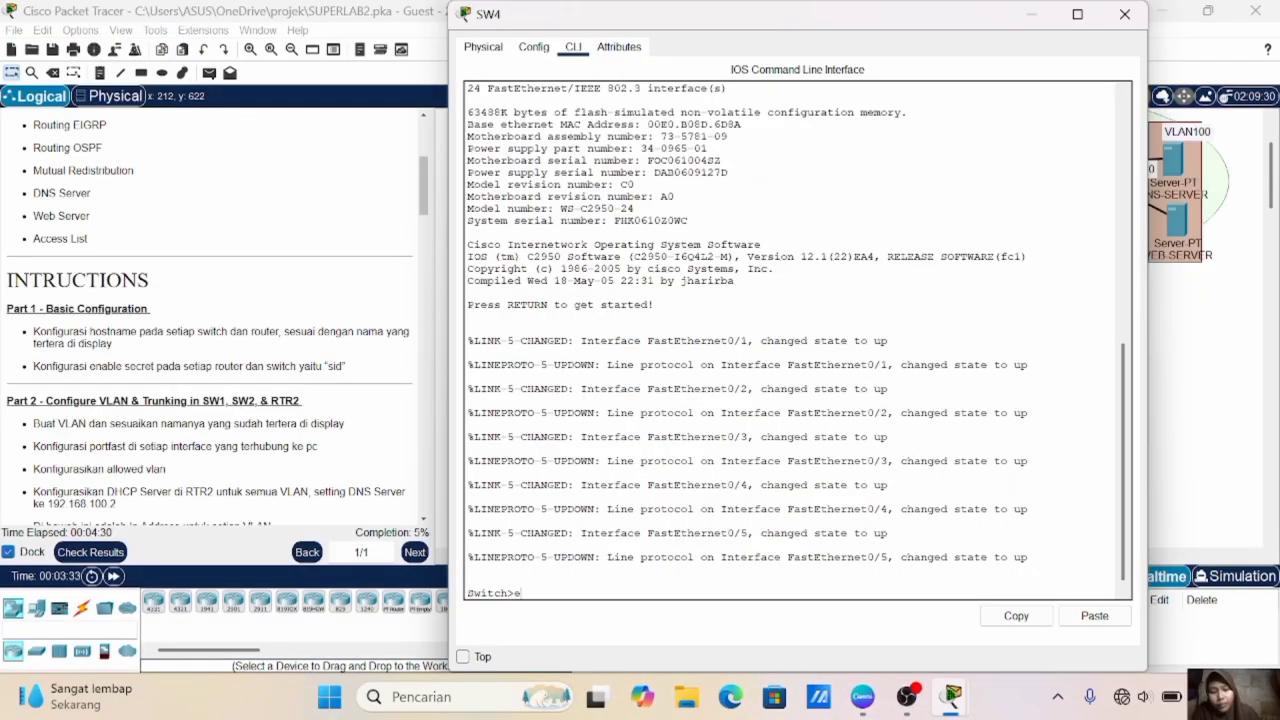
pyautogui.press('Return')
pyautogui.write('conf t')
pyautogui.press('Return')
pyautogui.write('host SW4')
pyautogui.press('Return')
pyautogui.write('ena sec')
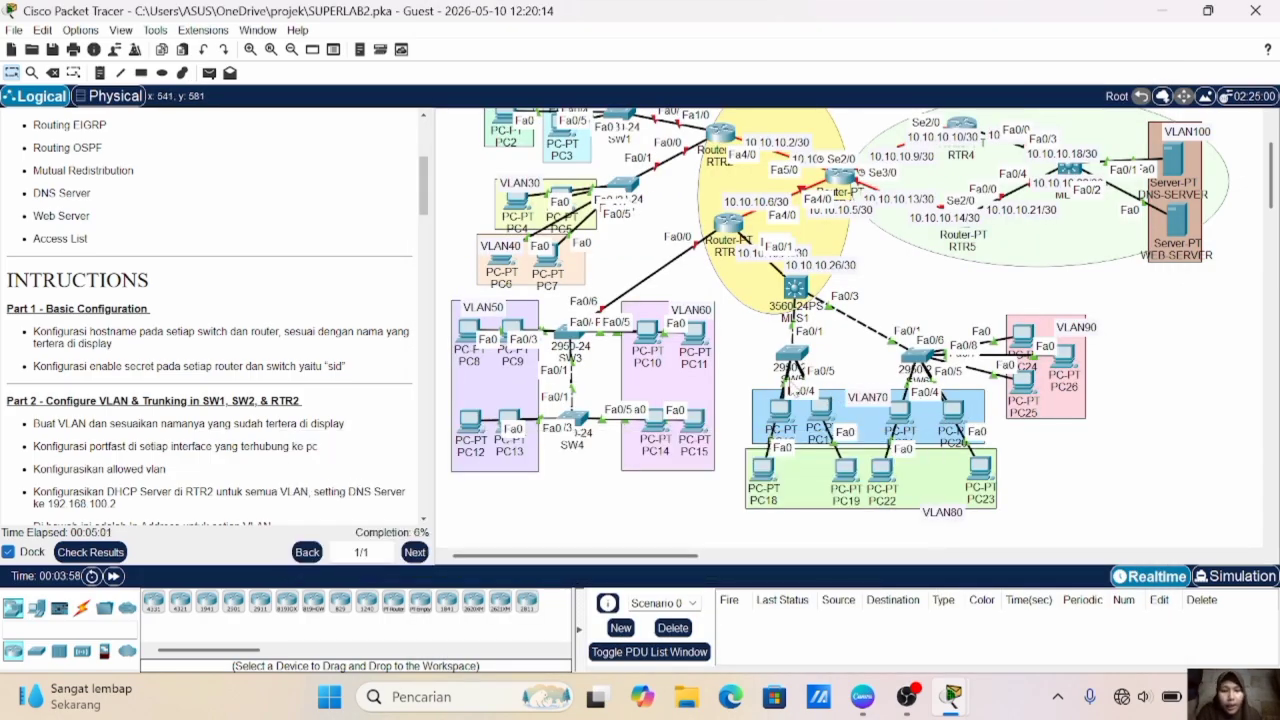
# - On the fifth switch, below MLS1, set the hostname to SW5 and configure the enable secret password
pyautogui.click(796, 354)
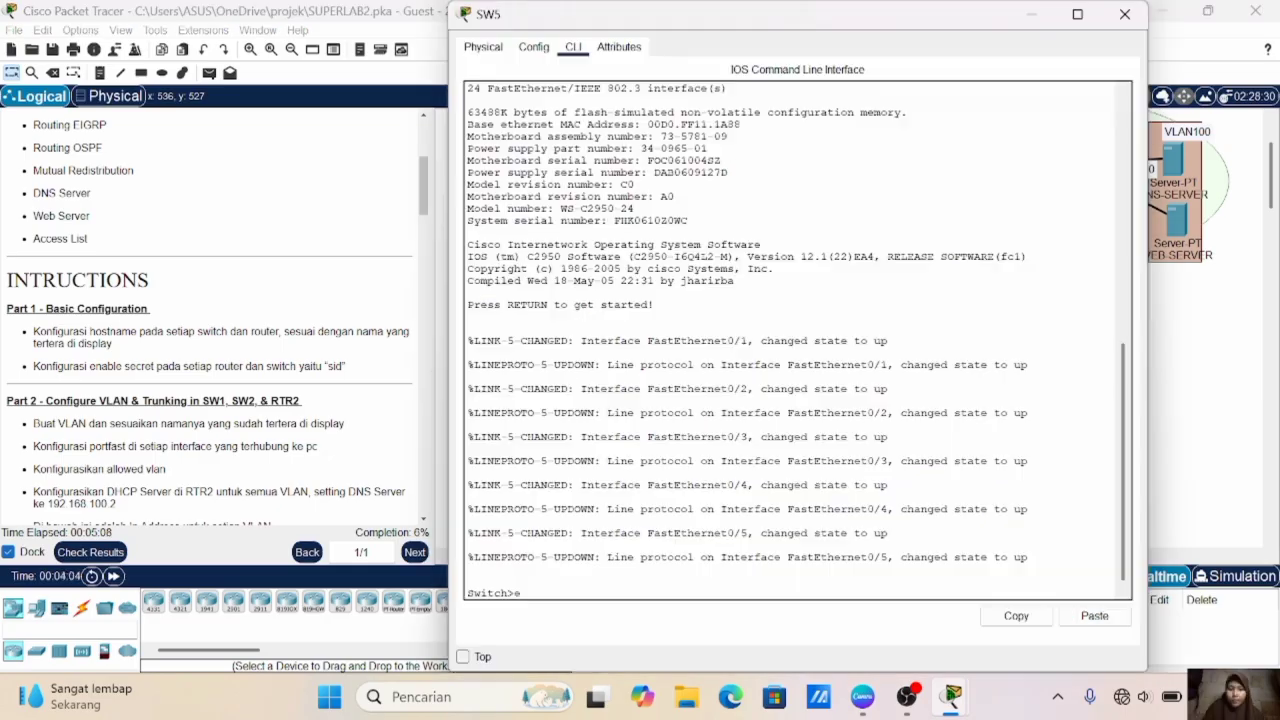
pyautogui.write('ena')
pyautogui.press('Return')
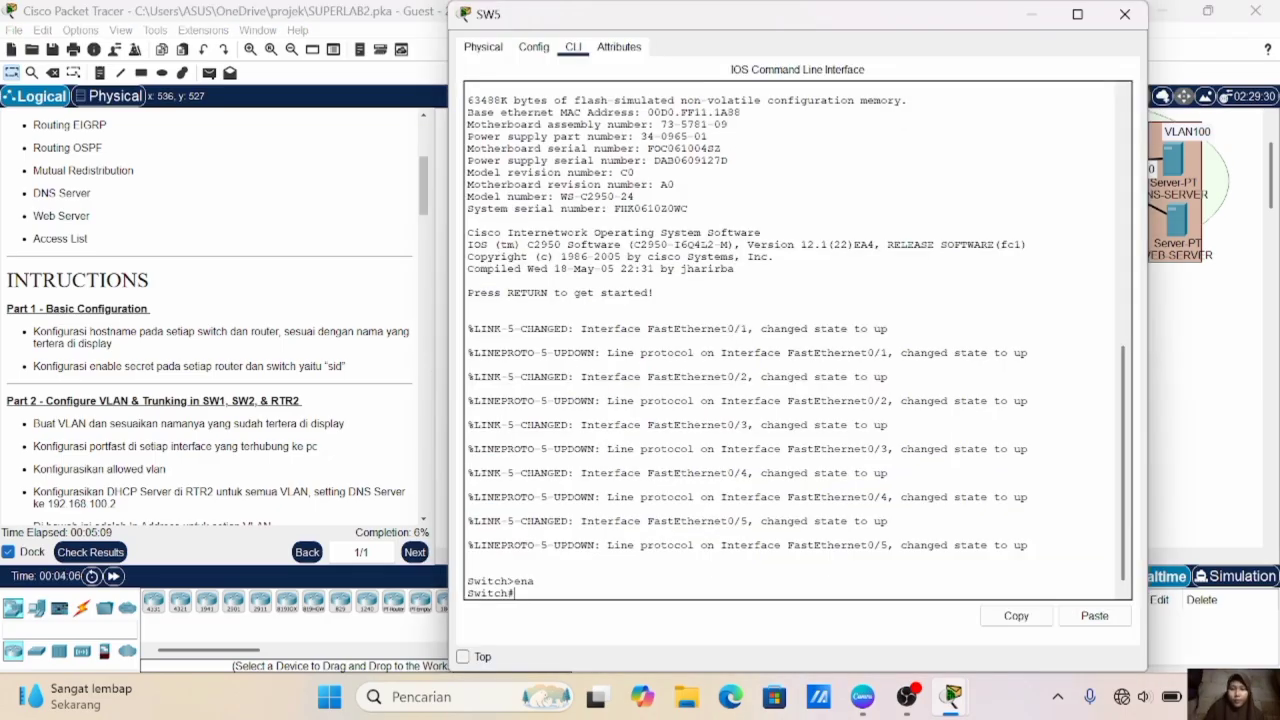
pyautogui.write('conf t')
pyautogui.press('Return')
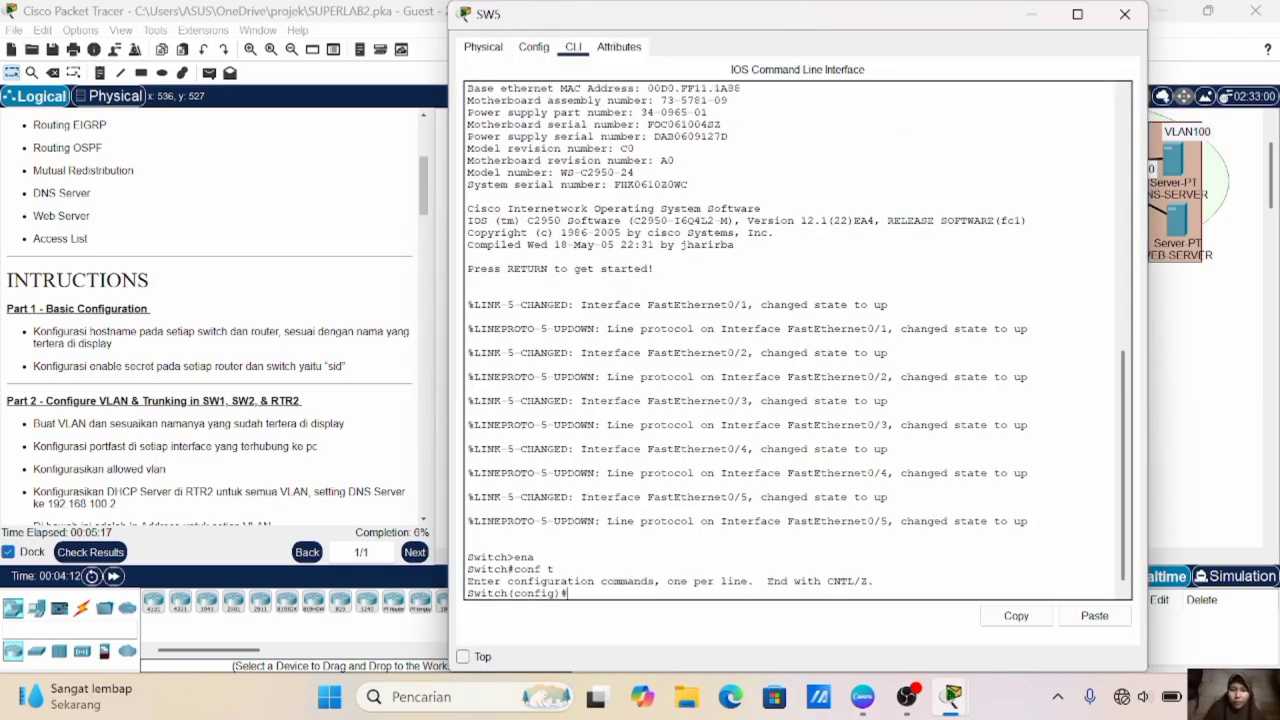
pyautogui.write('host SW5')
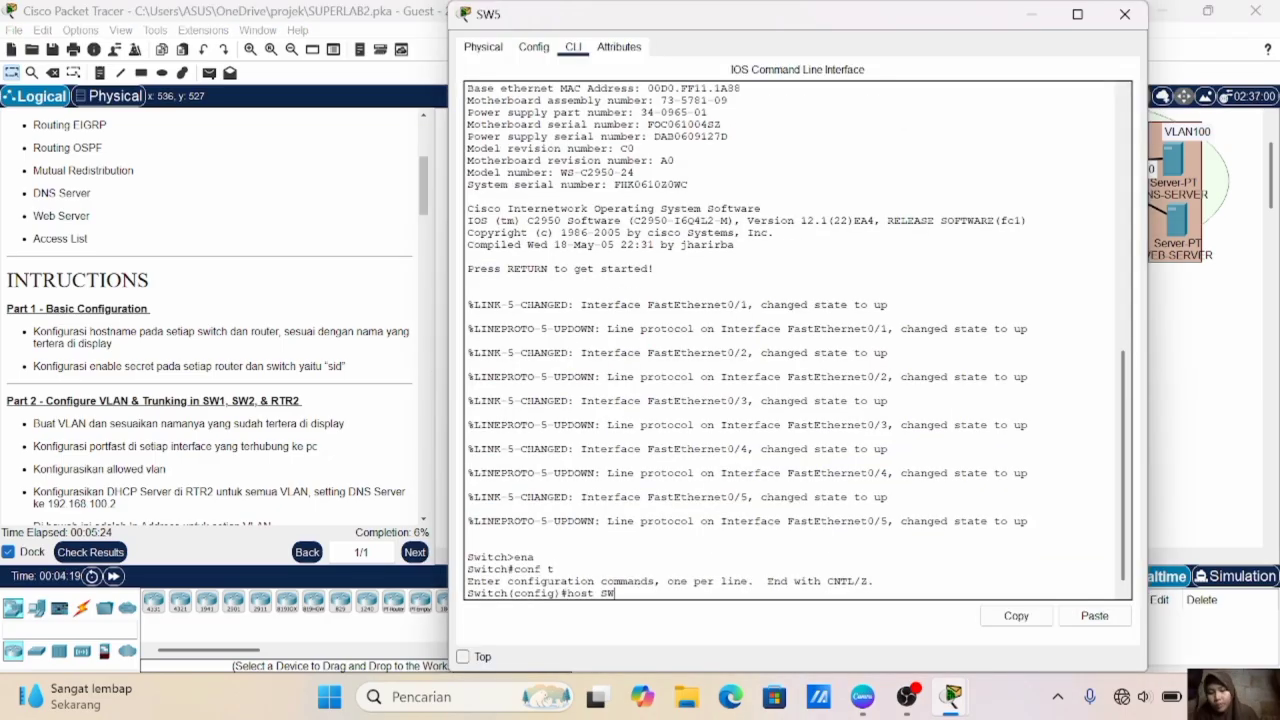
pyautogui.press('Return')
pyautogui.write('enable secr')
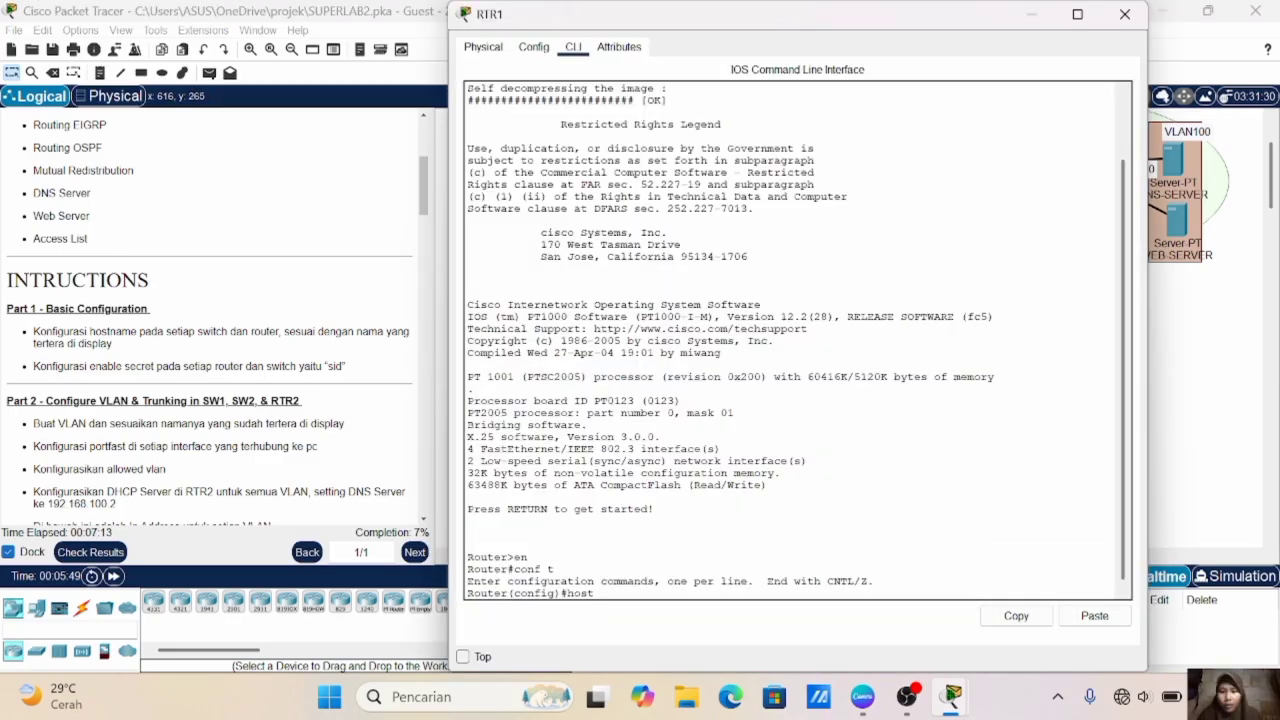
# - Set the first router's hostname to RTR1 and configure its enable secret password
pyautogui.write('R')
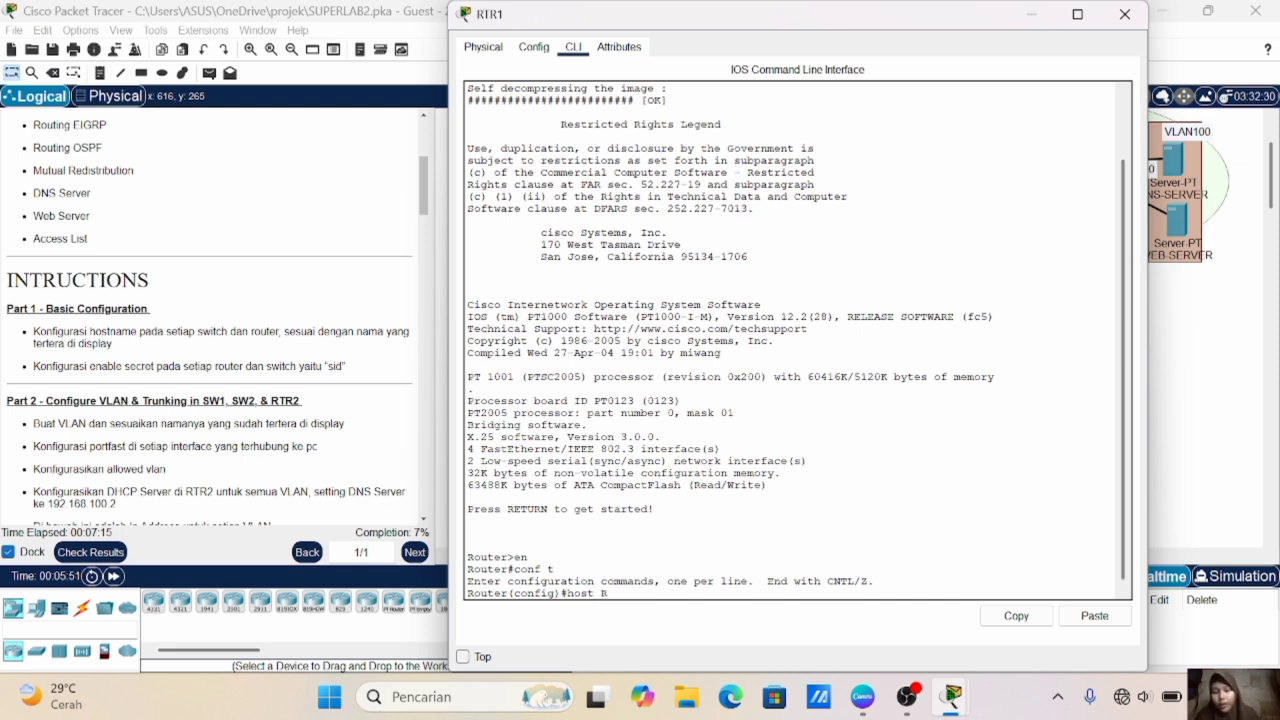
pyautogui.write('TR1')
pyautogui.press('Return')
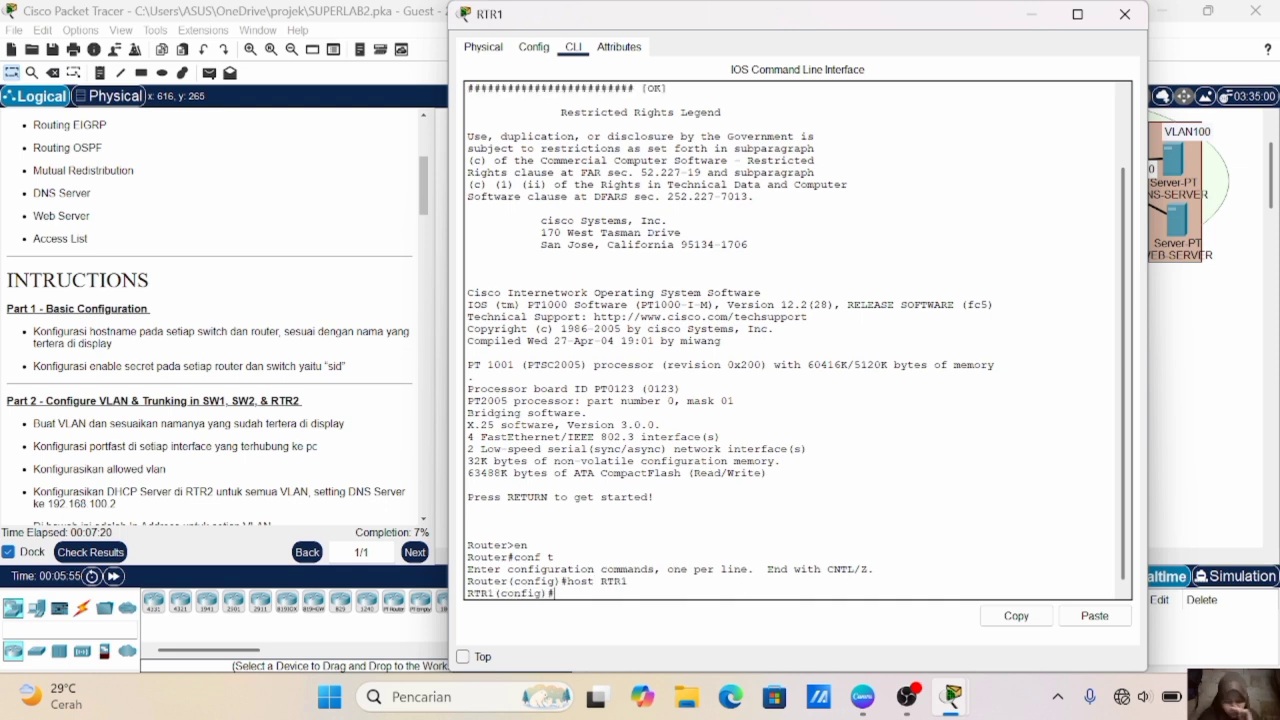
pyautogui.write('ena sec sid')
pyautogui.press('Return')
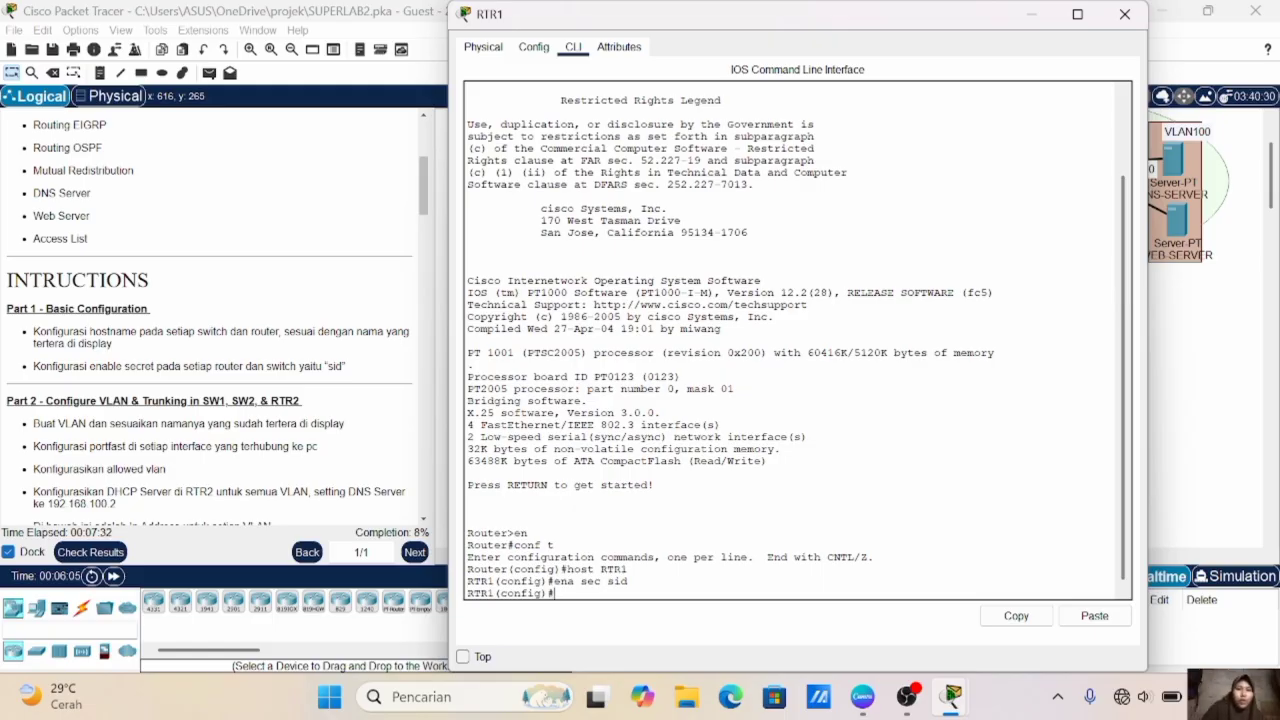
pyautogui.click(1234, 397)
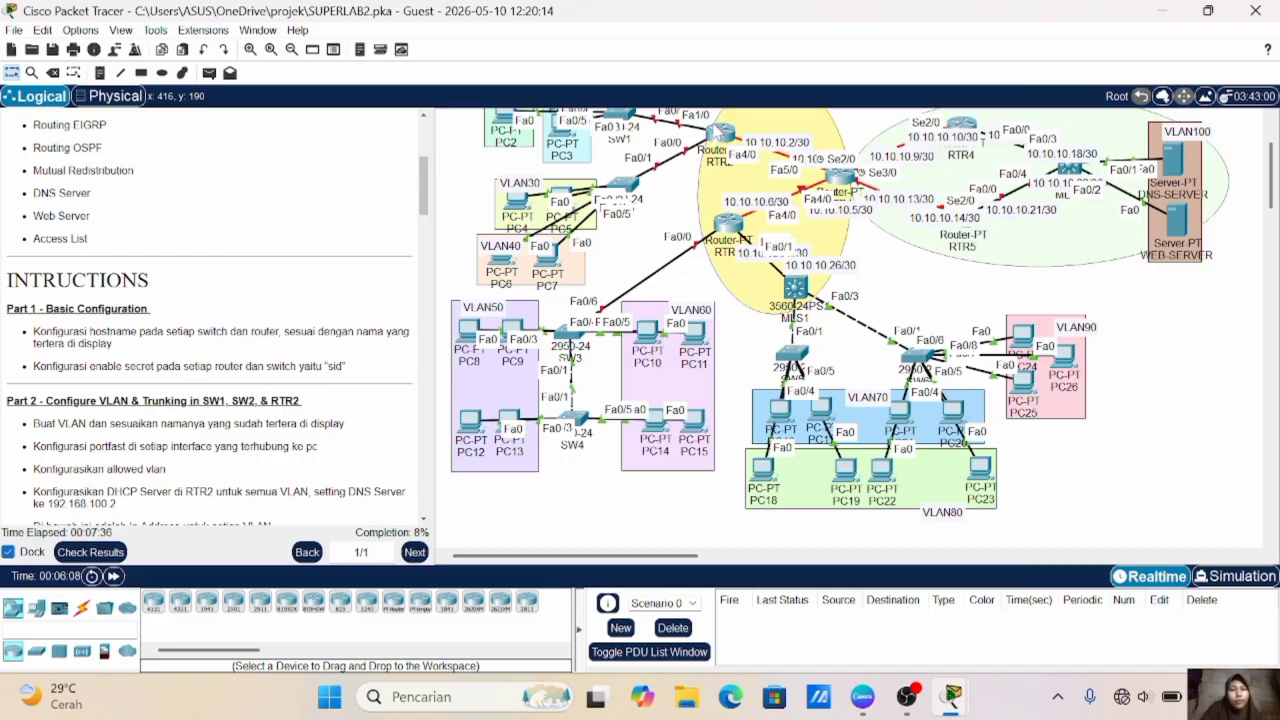
# - On the router linked to SW1 and SW2, set the hostname to RTR2 and configure the enable secret password
pyautogui.click(718, 132)
pyautogui.press('Return')
pyautogui.write('en')
pyautogui.press('Return')
pyautogui.write('conf t')
pyautogui.press('Return')
pyautogui.write('host RTR2')
pyautogui.press('Return')
pyautogui.write('ena sec sid')
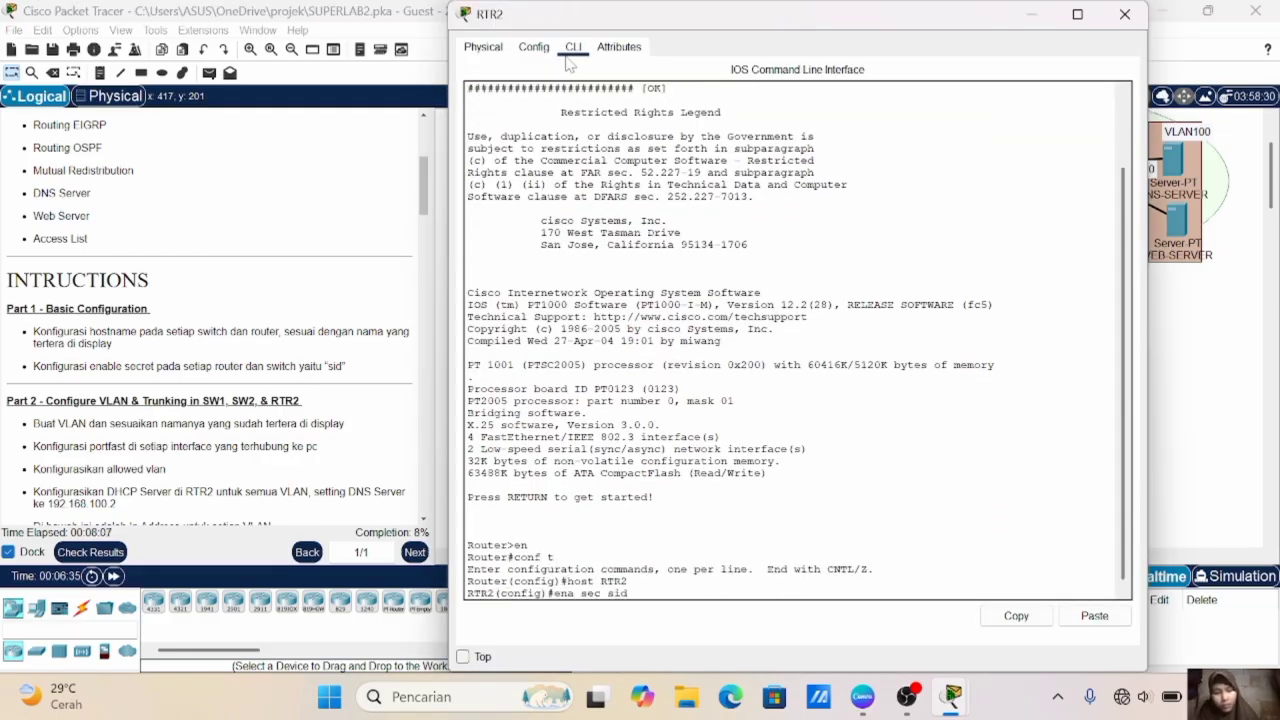
pyautogui.press('Return')
pyautogui.click(1125, 14)
# - On the router linked to SW3, set the hostname to RTR3 and configure the enable secret password
pyautogui.click(729, 231)
pyautogui.click(573, 48)
pyautogui.press('Return')
pyautogui.write('en')
pyautogui.press('Return')
pyautogui.write('conf t')
pyautogui.press('Return')
pyautogui.write('host RTR3')
pyautogui.press('Return')
pyautogui.write('ena sec sid')
pyautogui.press('Return')
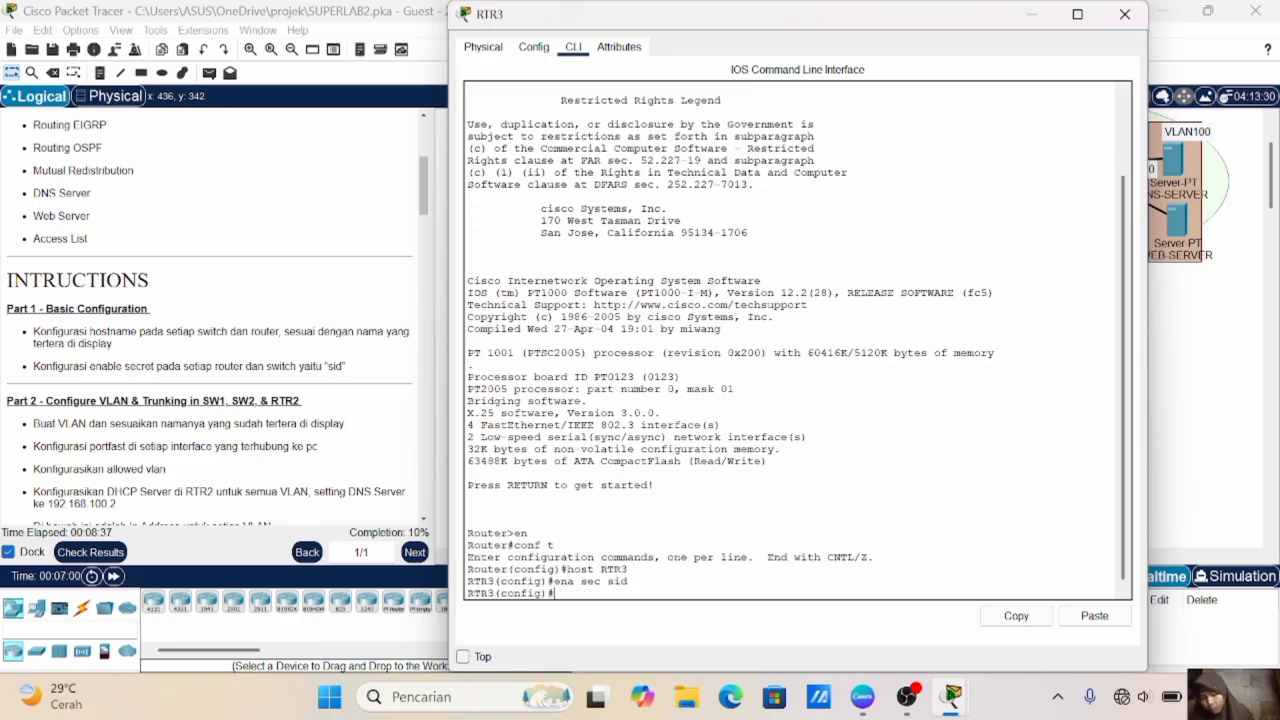
pyautogui.click(1125, 14)
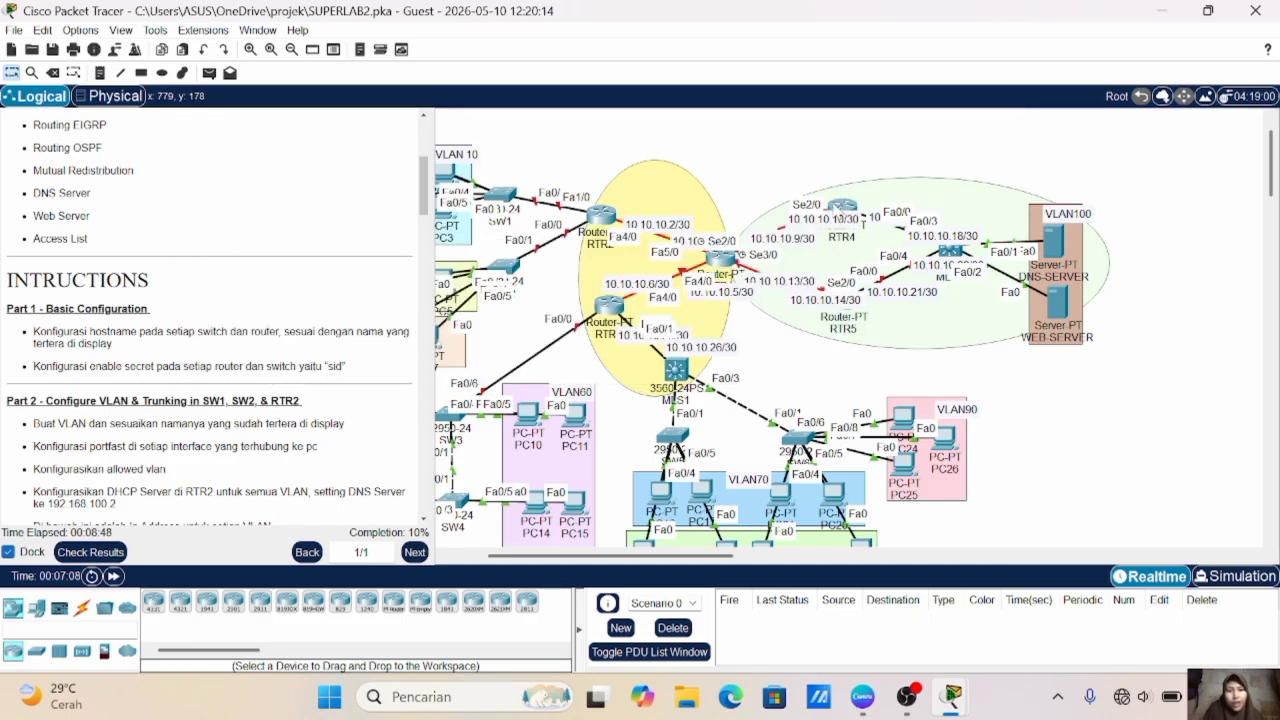
# - On the upper router in the green area, set the hostname to RTR4 and configure the enable secret password
pyautogui.click(836, 216)
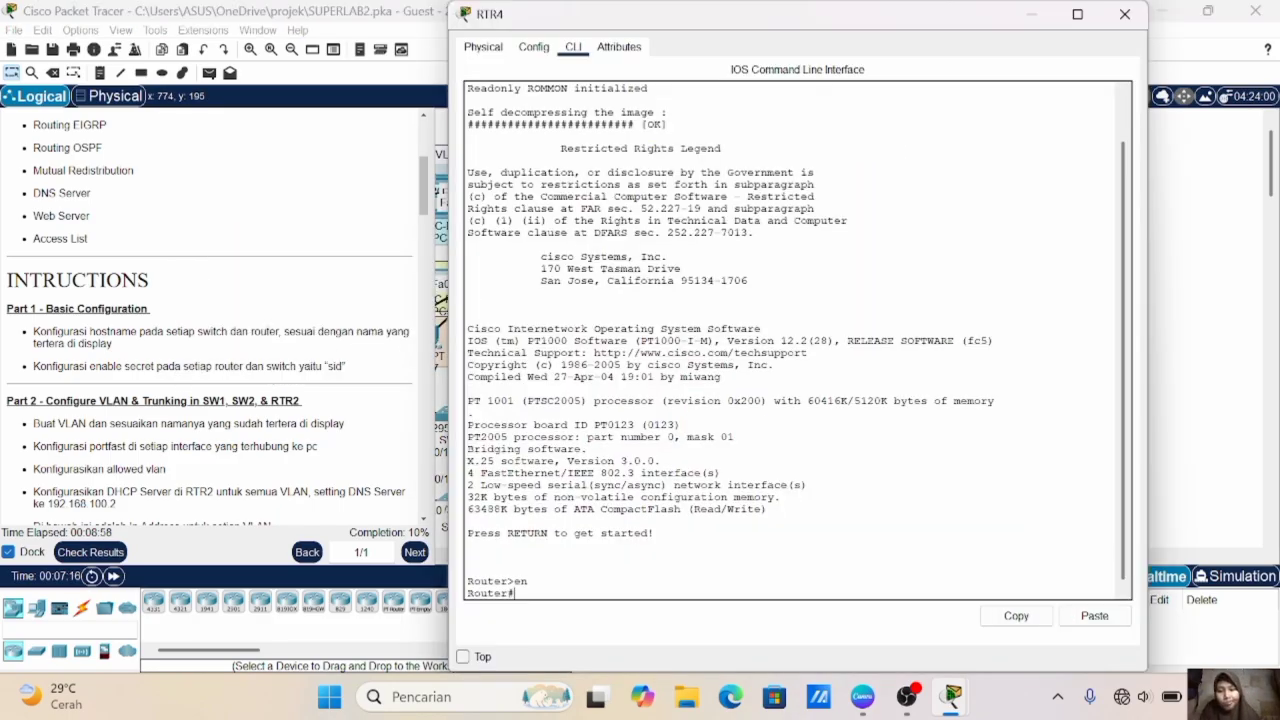
pyautogui.write('conf t')
pyautogui.press('Return')
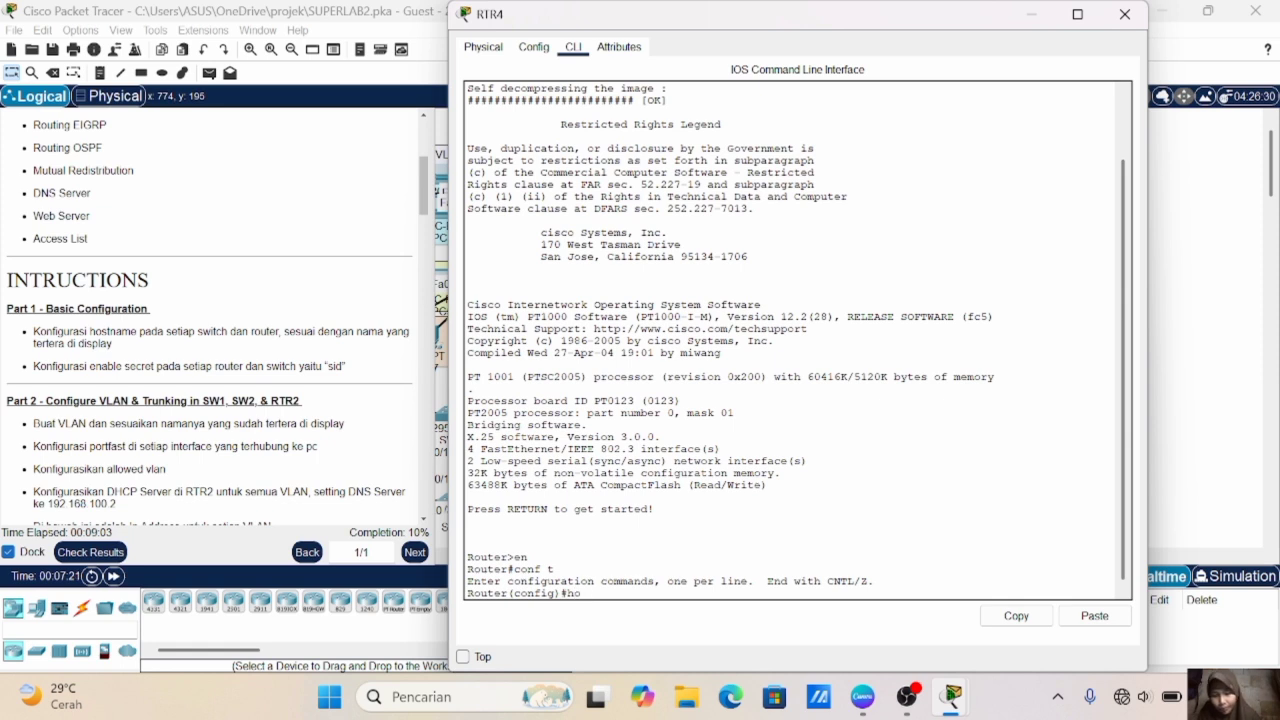
pyautogui.write('host RTR4')
pyautogui.press('Return')
pyautogui.write('ena sec sid')
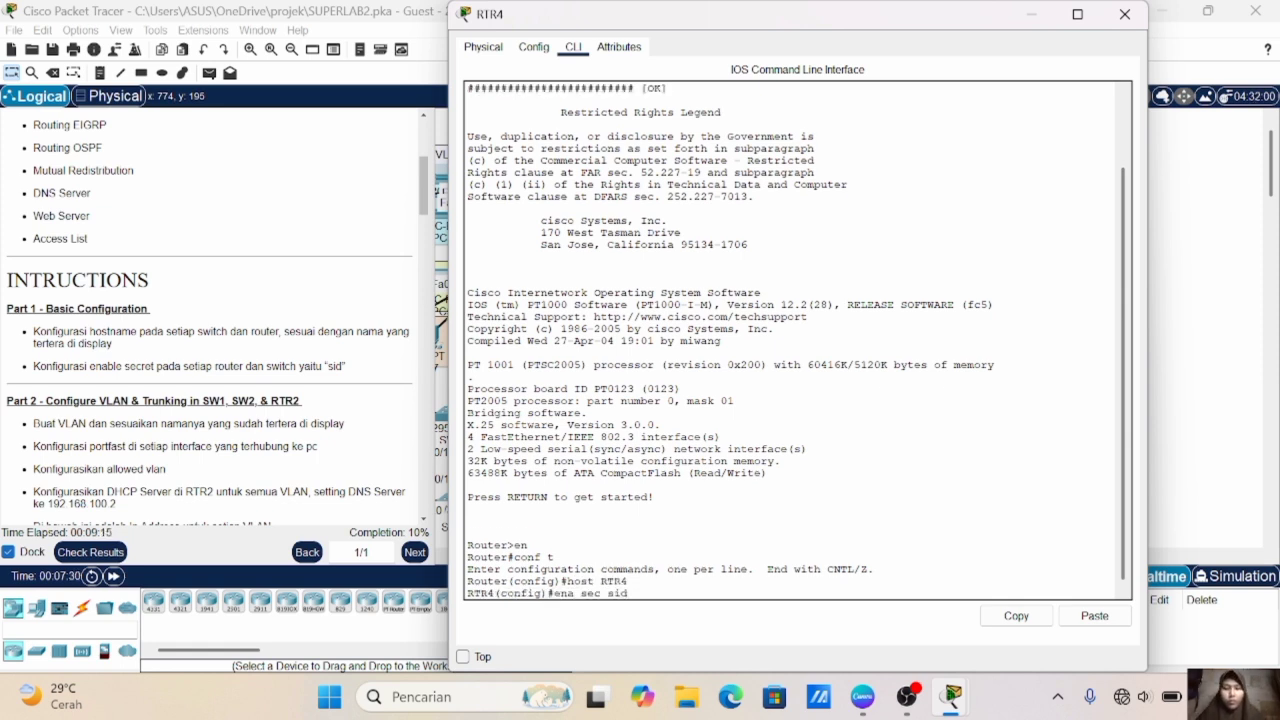
pyautogui.press('Return')
pyautogui.click(1212, 445)
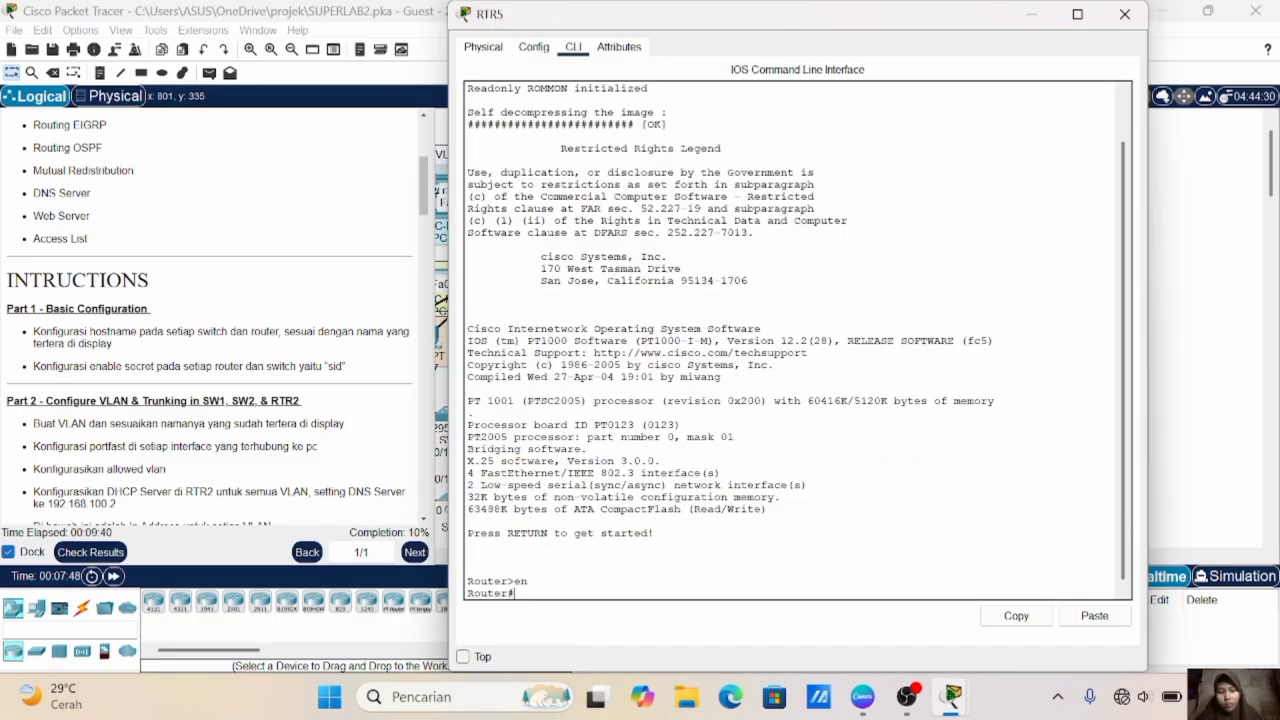
# - On the lower router in the green area, set the hostname to RTR5 and configure the enable secret password
pyautogui.write('conf t')
pyautogui.press('Return')
pyautogui.write('host RT')
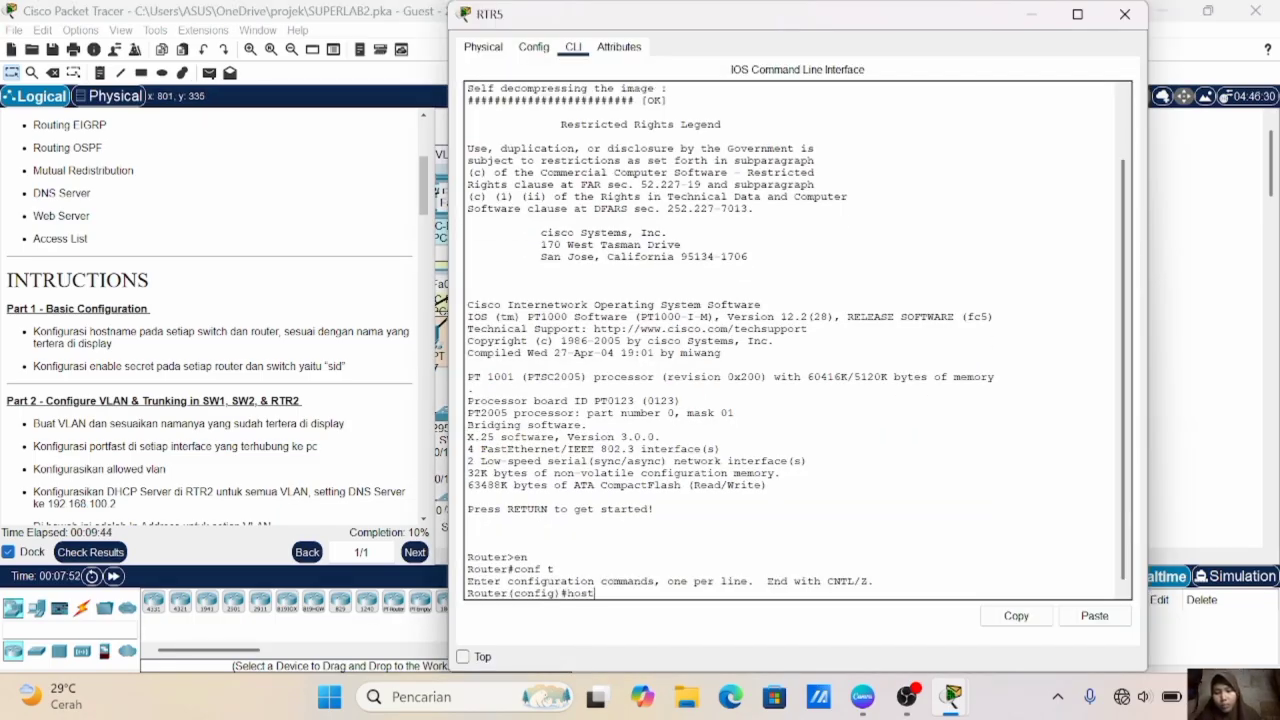
pyautogui.write('R5')
pyautogui.press('Return')
pyautogui.write('ena sec sid')
pyautogui.press('Return')
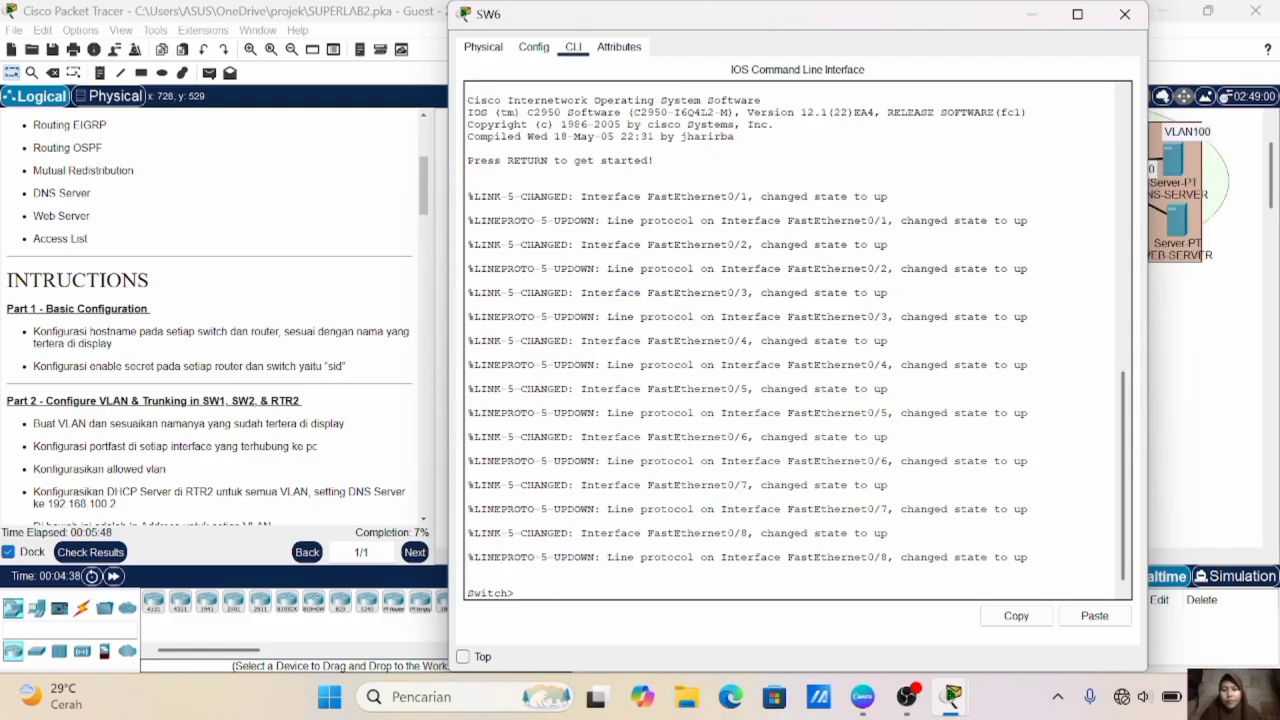
# - On the sixth switch, enter global configuration mode, set the hostname to SW6 and configure the enable secret password
pyautogui.write('en')
pyautogui.press('Return')
pyautogui.write('conf t')
pyautogui.press('Return')
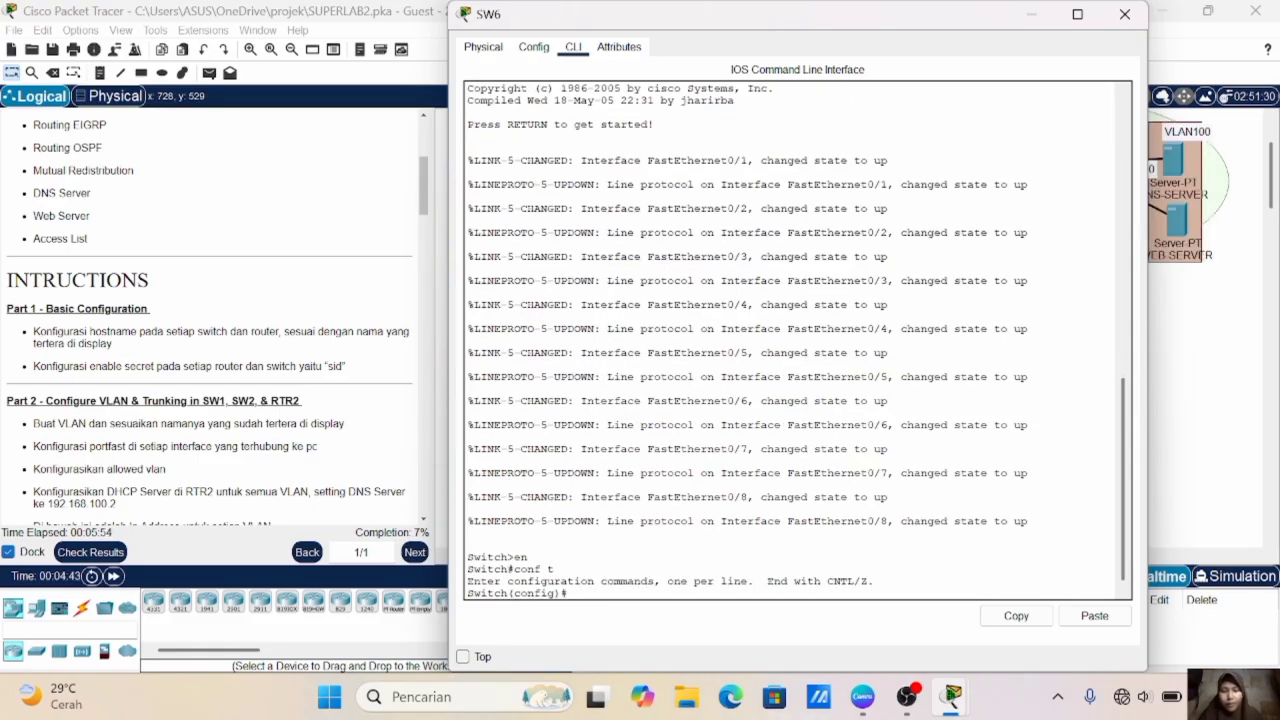
pyautogui.write('host SW6')
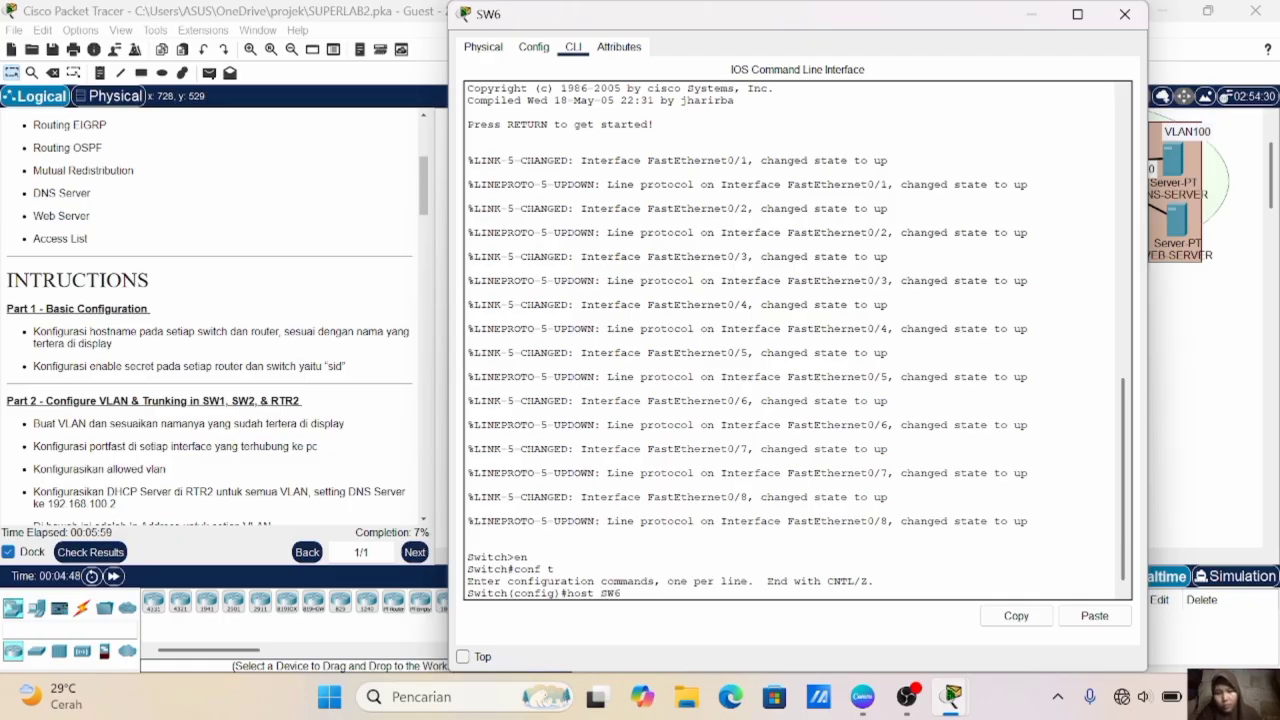
pyautogui.press('Return')
pyautogui.write('ena secret')
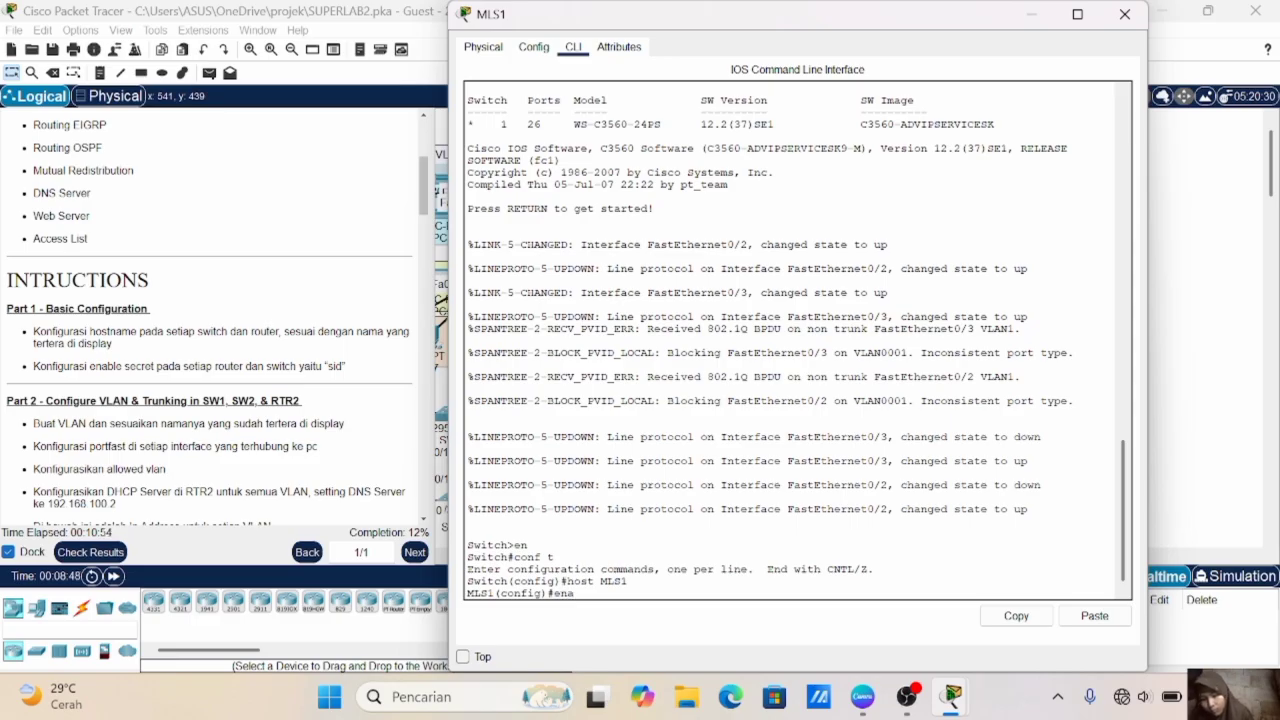
# - Configure the enable secret password on the multilayer switch MLS1
pyautogui.write('sec si')
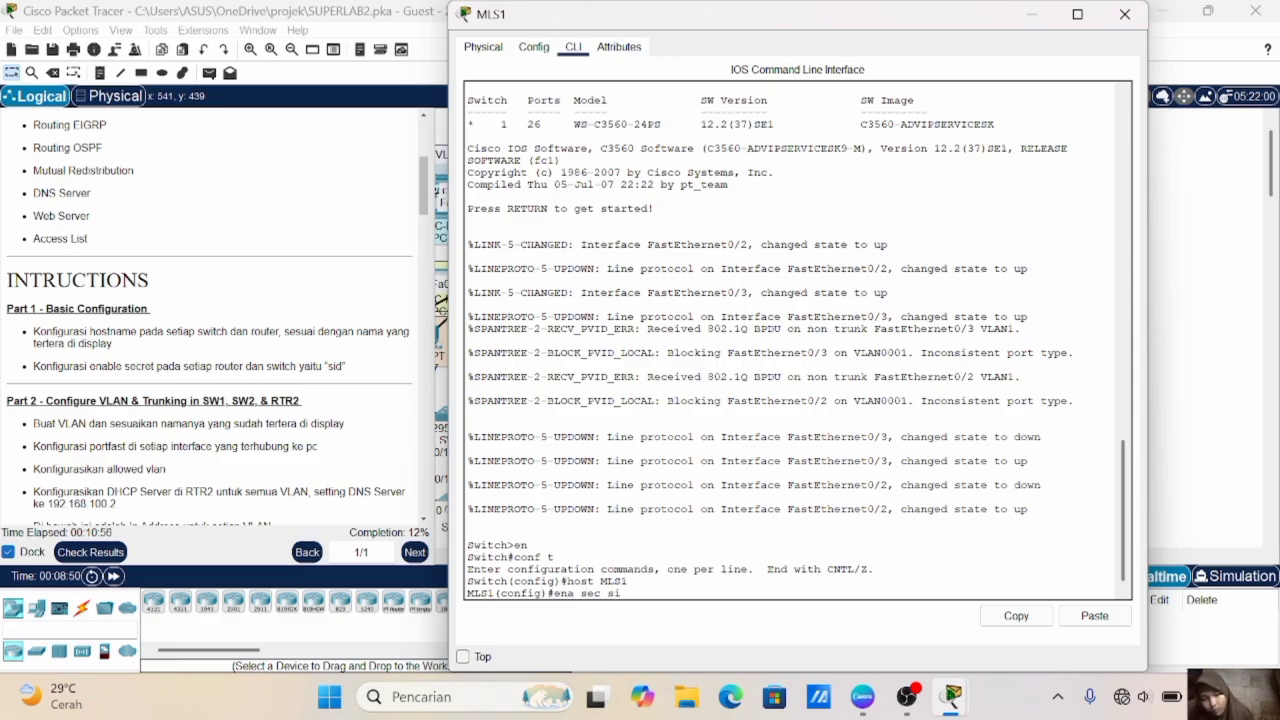
pyautogui.write('d')
pyautogui.press('Return')
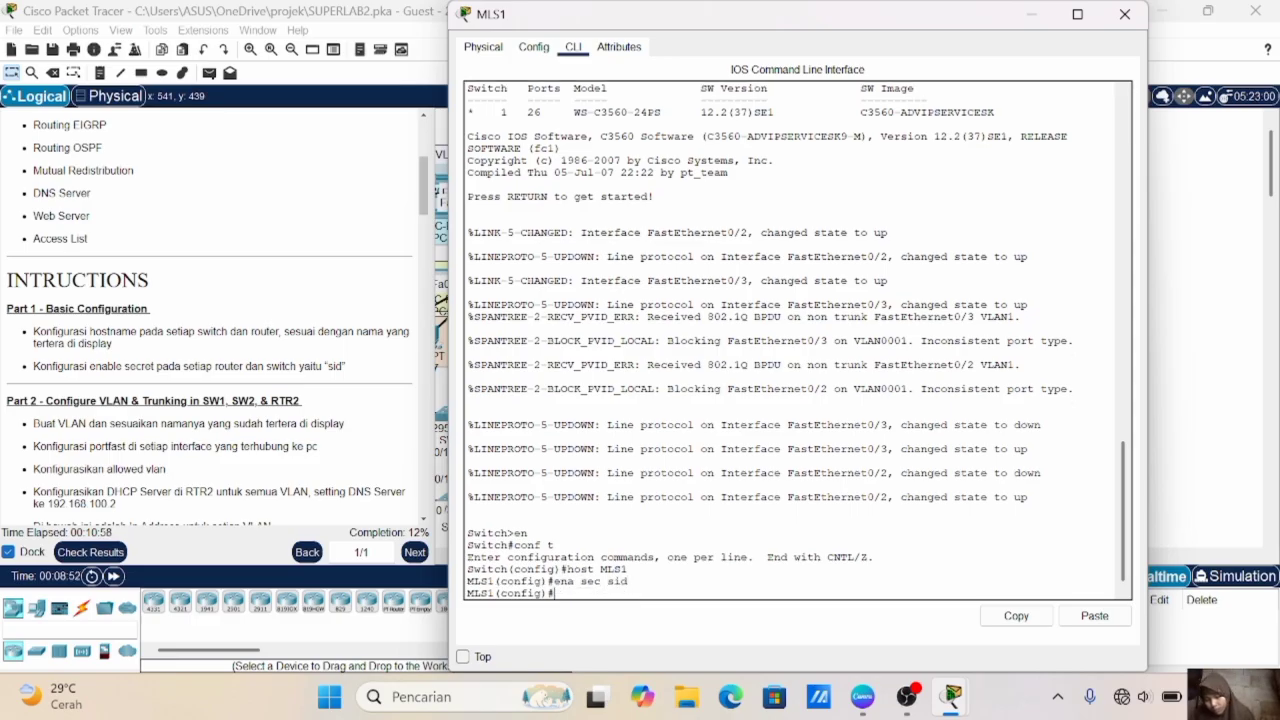
# - On the multilayer switch in the green area, set the hostname to MLS2 and configure the enable secret password
pyautogui.click(1178, 346)
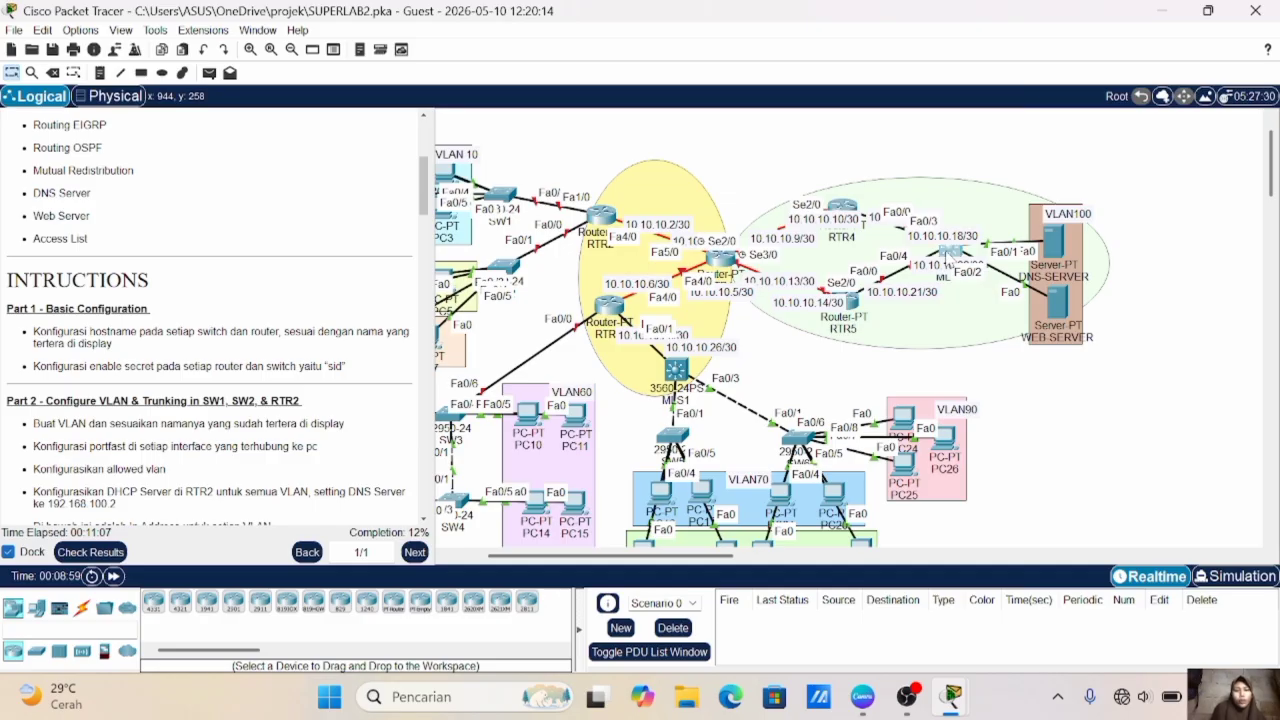
pyautogui.click(948, 253)
pyautogui.write('host MLS2')
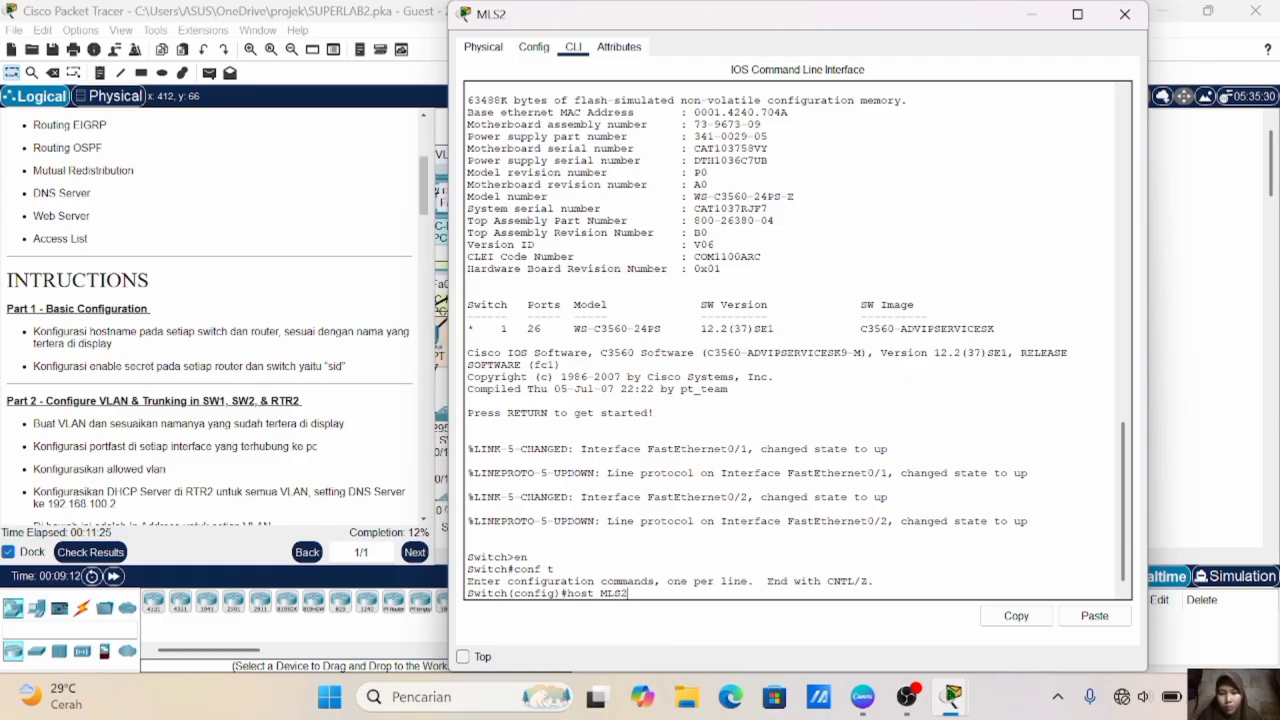
pyautogui.press('Return')
pyautogui.write('h')
pyautogui.press('BackSpace')
pyautogui.write('ena sec sid')
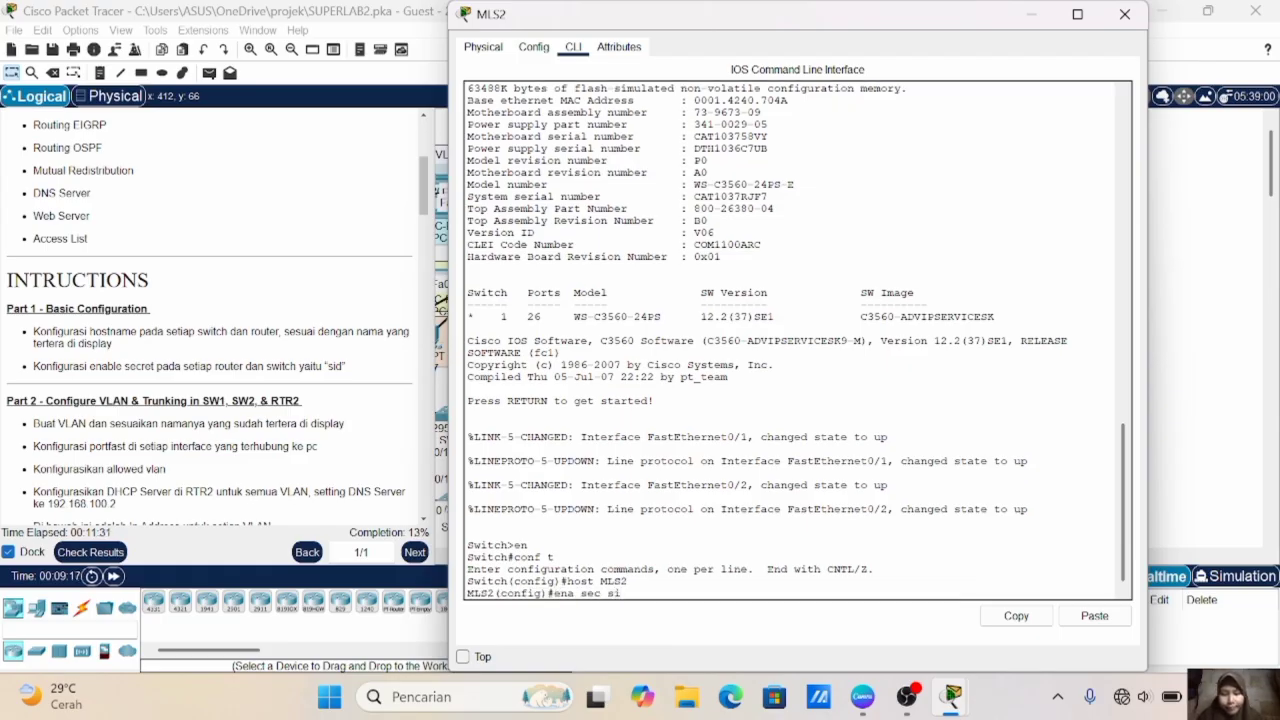
pyautogui.press('Return')
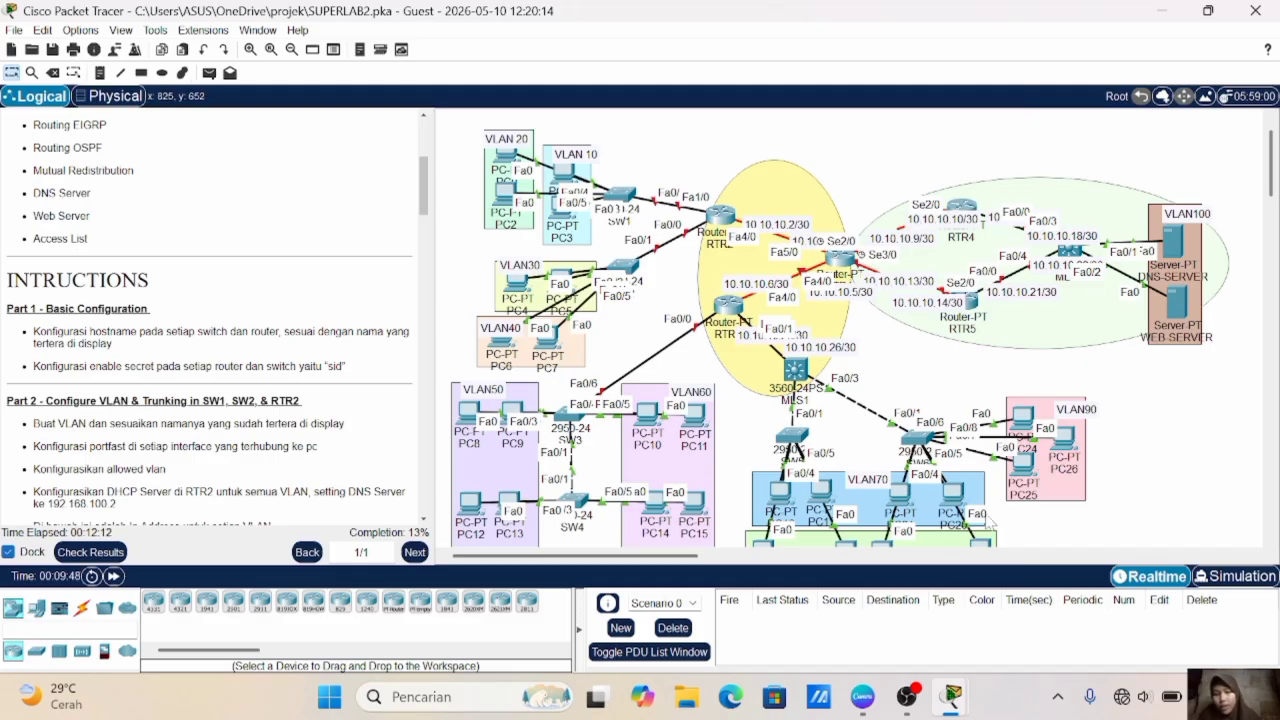
pyautogui.hscroll(5, 986, 516)
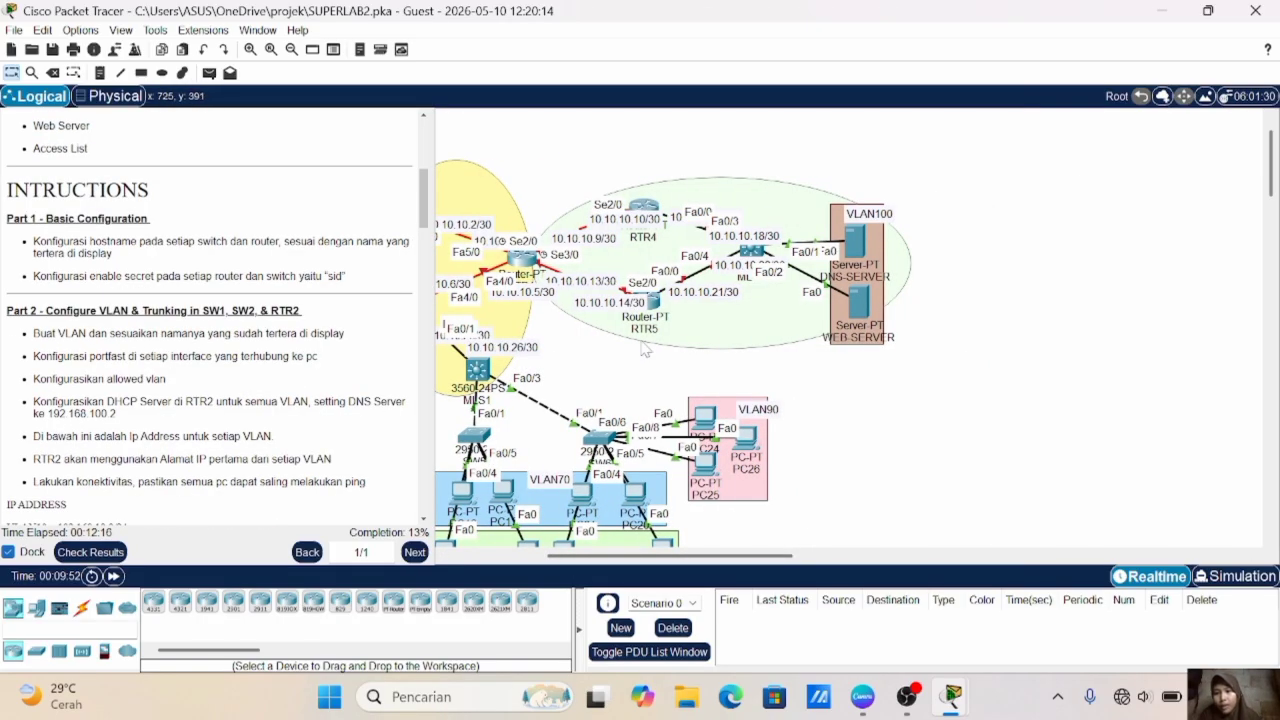
pyautogui.hscroll(-3, 645, 347)
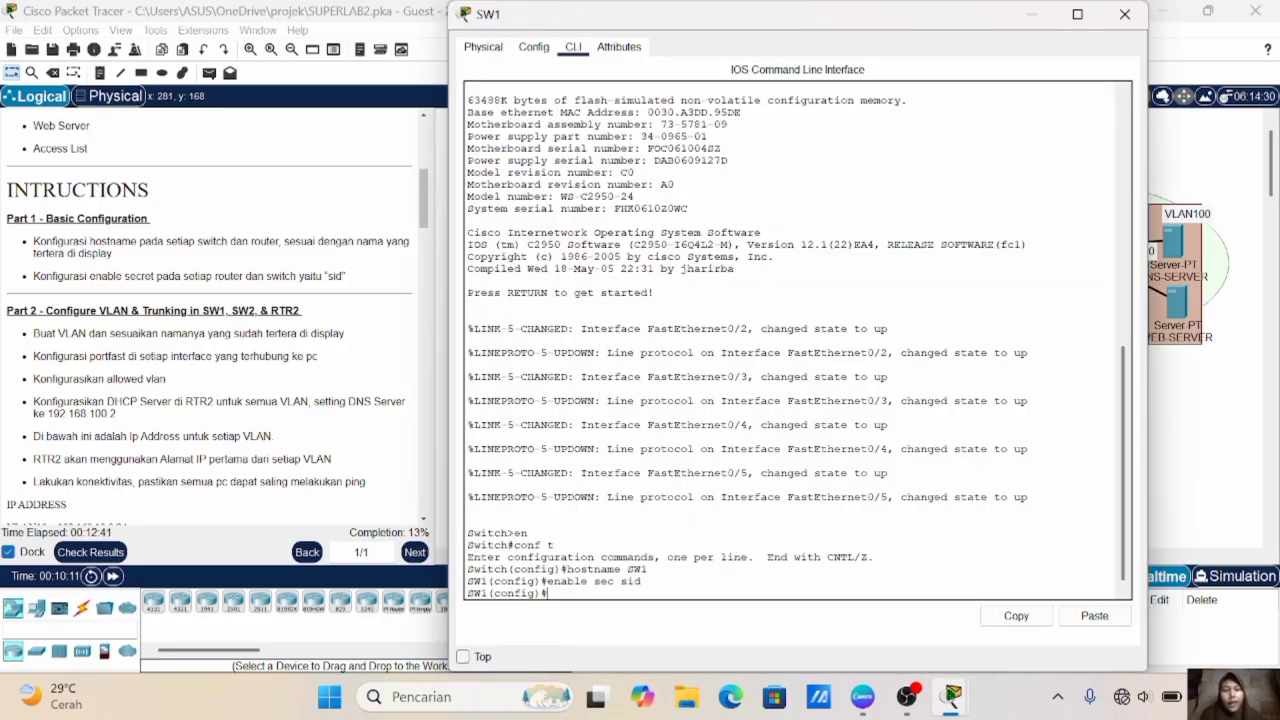
pyautogui.click(1174, 466)
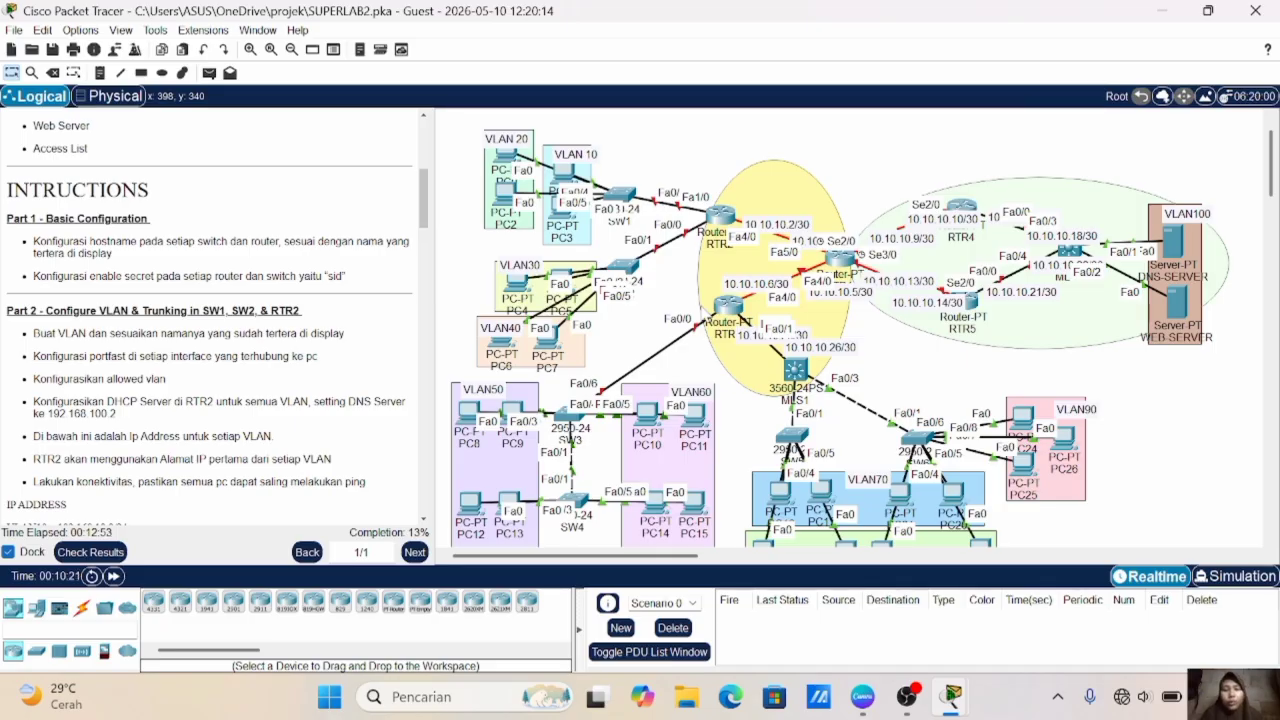
# - On switch SW1, create VLAN 10 and name it VLAN10
pyautogui.click(617, 207)
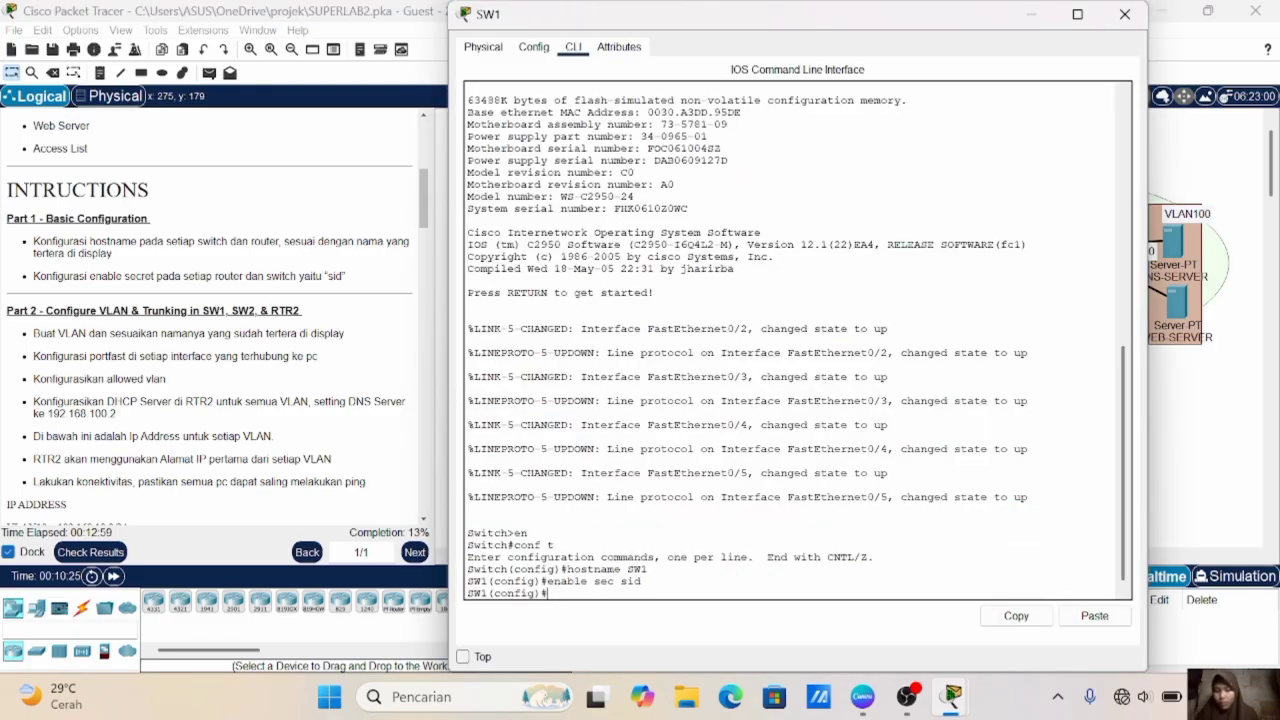
pyautogui.write('vlan 10')
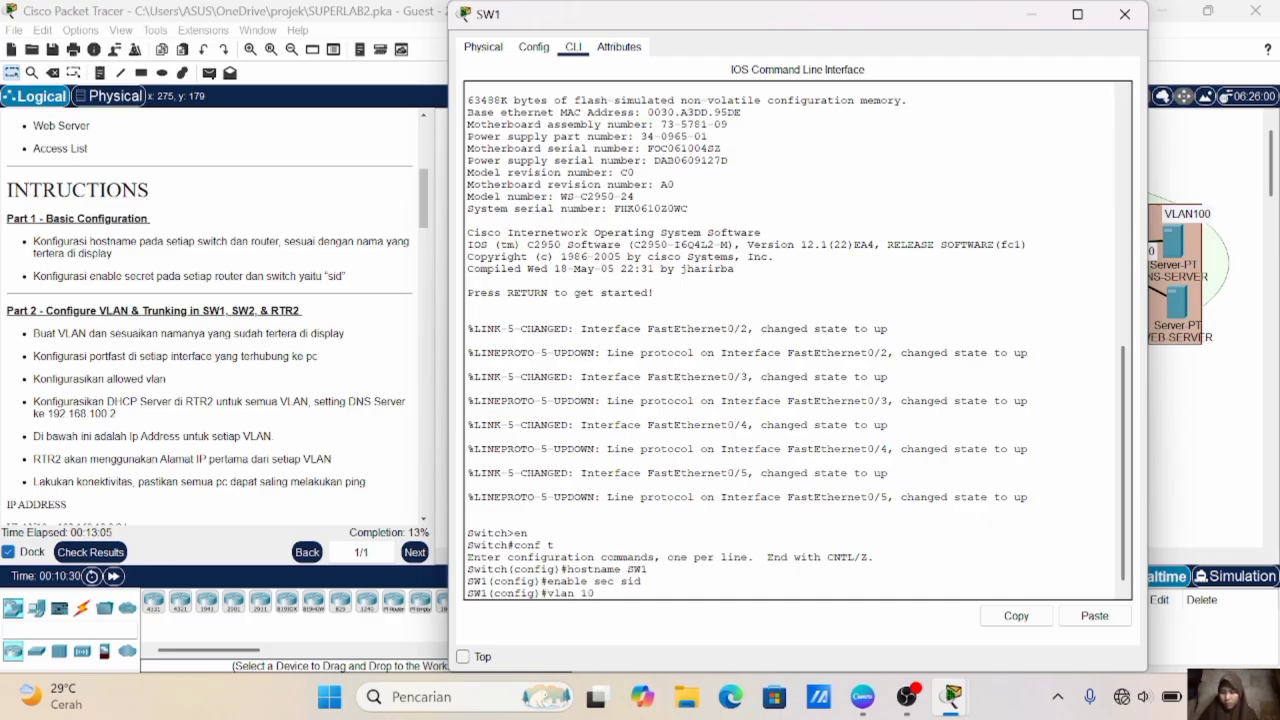
pyautogui.press('Return')
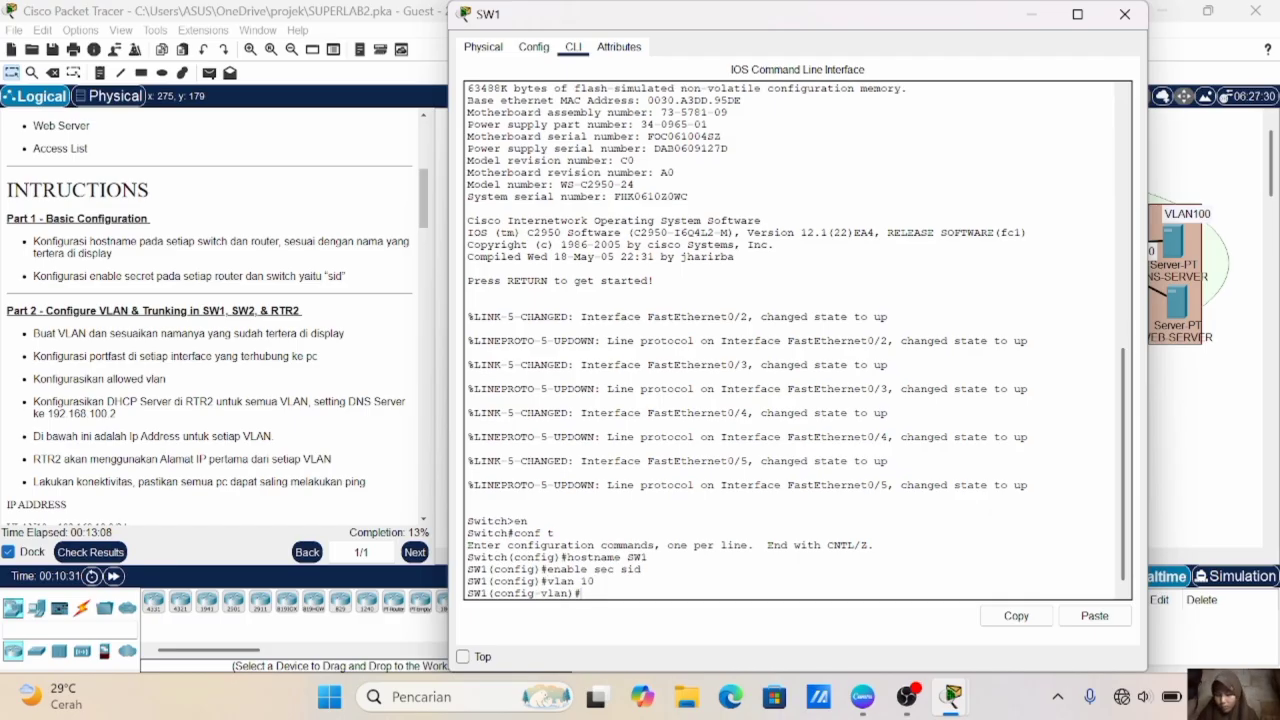
pyautogui.write('name ')
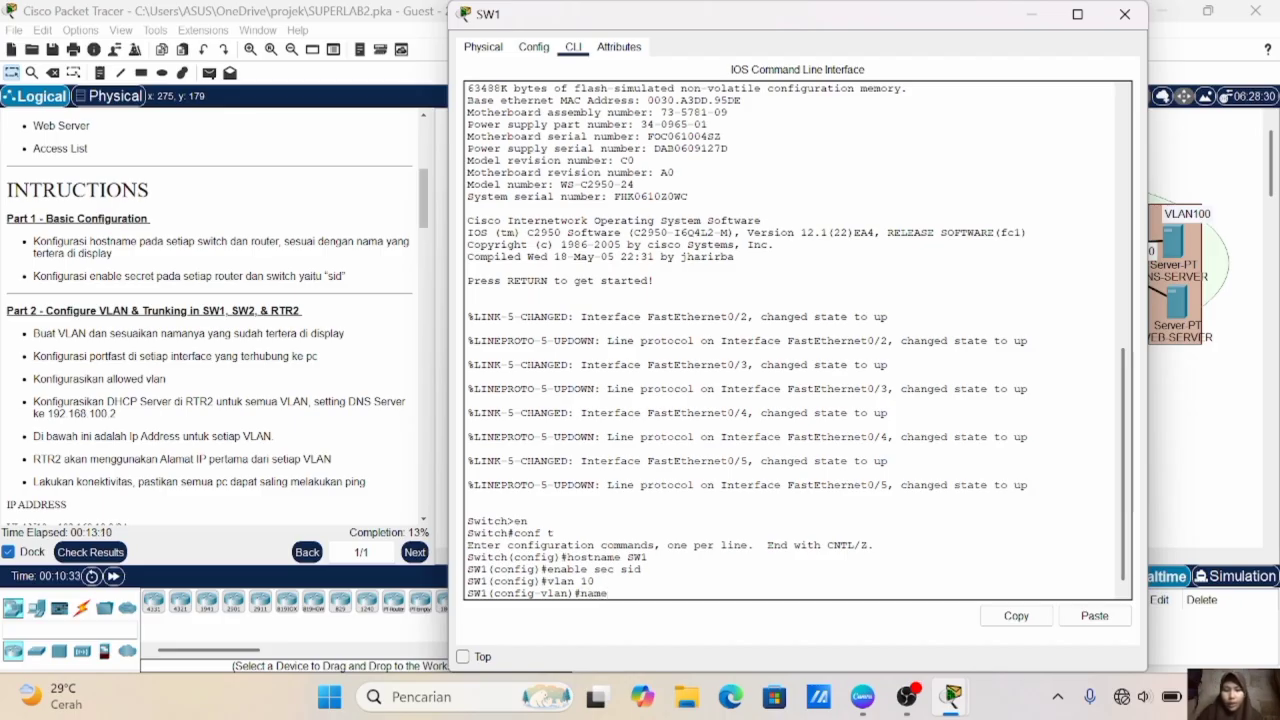
pyautogui.write('VLAN10')
pyautogui.press('Return')
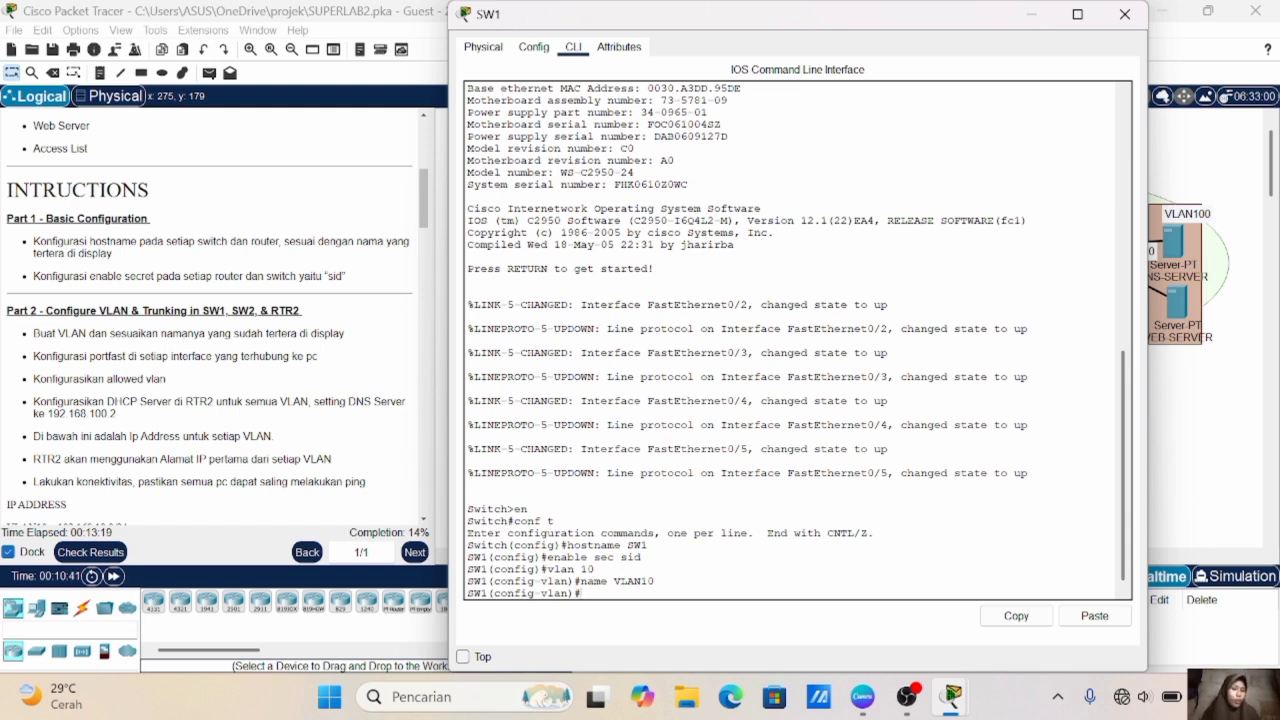
# - Create VLAN 20 on SW1, name it VLAN20 and return to global configuration mode
pyautogui.press('Up')
pyautogui.press('Up')
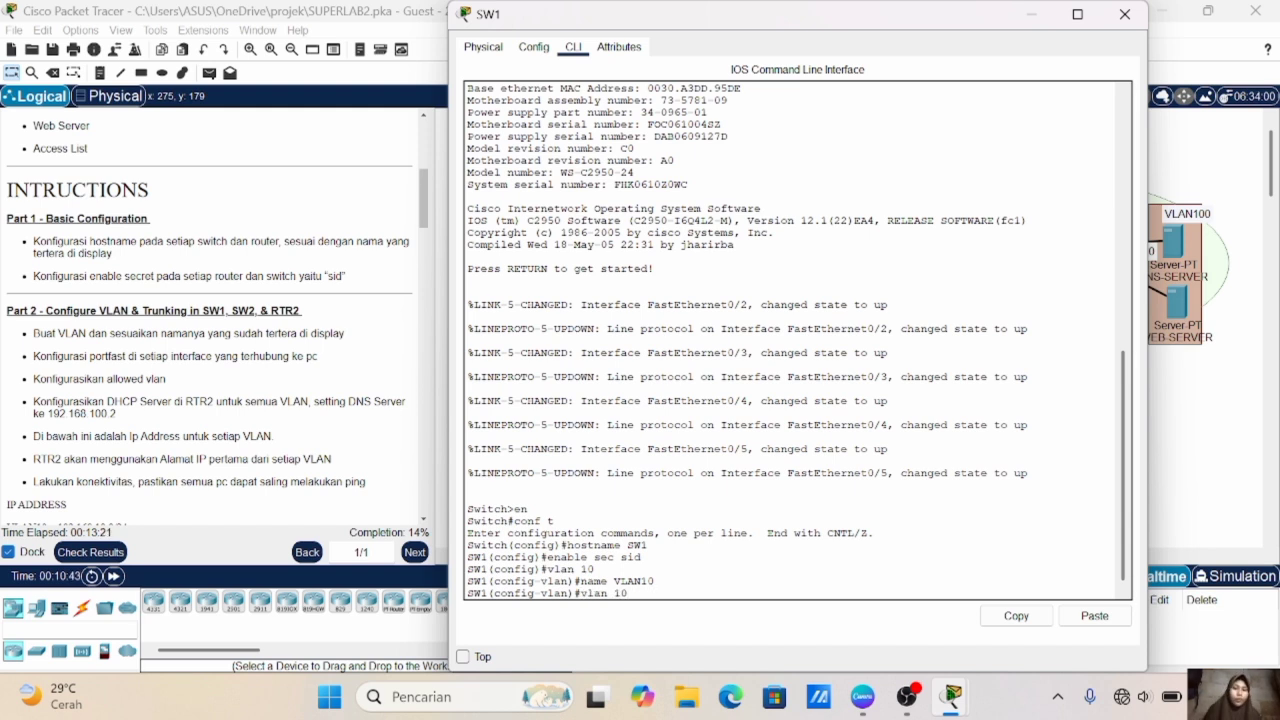
pyautogui.press('BackSpace')
pyautogui.press('BackSpace')
pyautogui.write('20')
pyautogui.press('Return')
pyautogui.press('Up')
pyautogui.press('Up')
pyautogui.press('Up')
pyautogui.press('Down')
pyautogui.press('BackSpace')
pyautogui.press('BackSpace')
pyautogui.write('20')
pyautogui.press('Return')
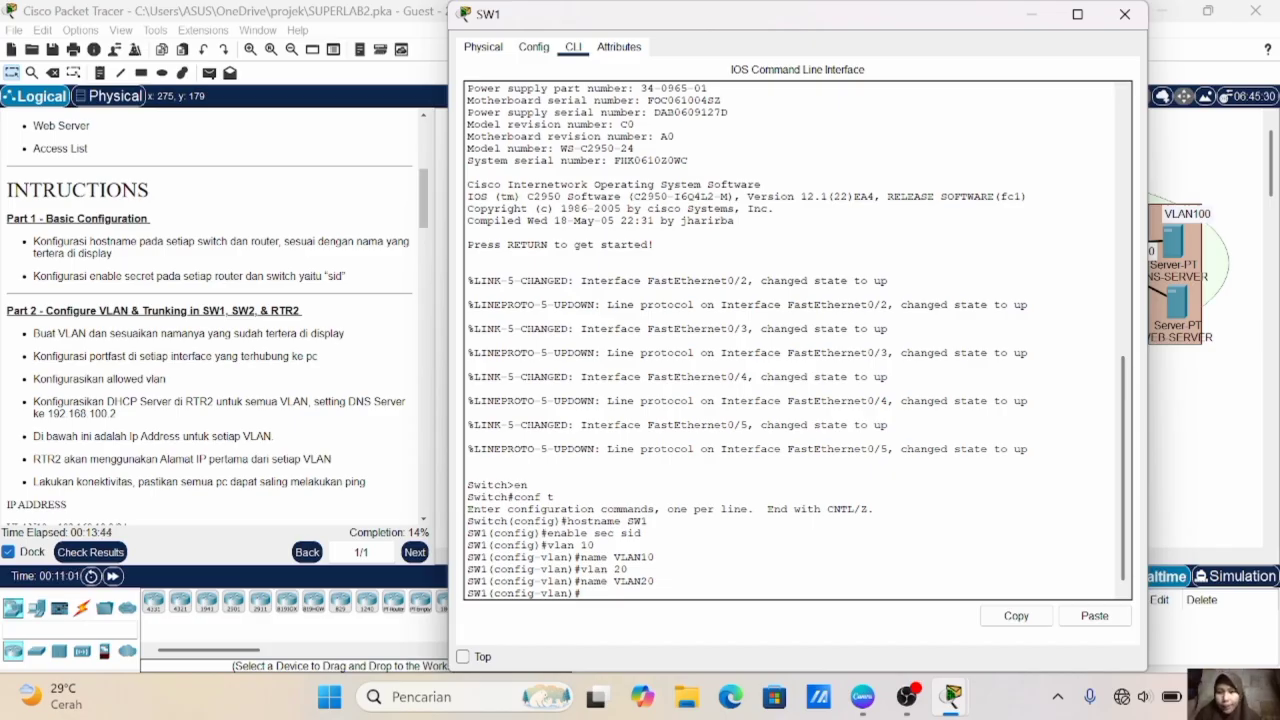
pyautogui.write('ex')
pyautogui.press('Return')
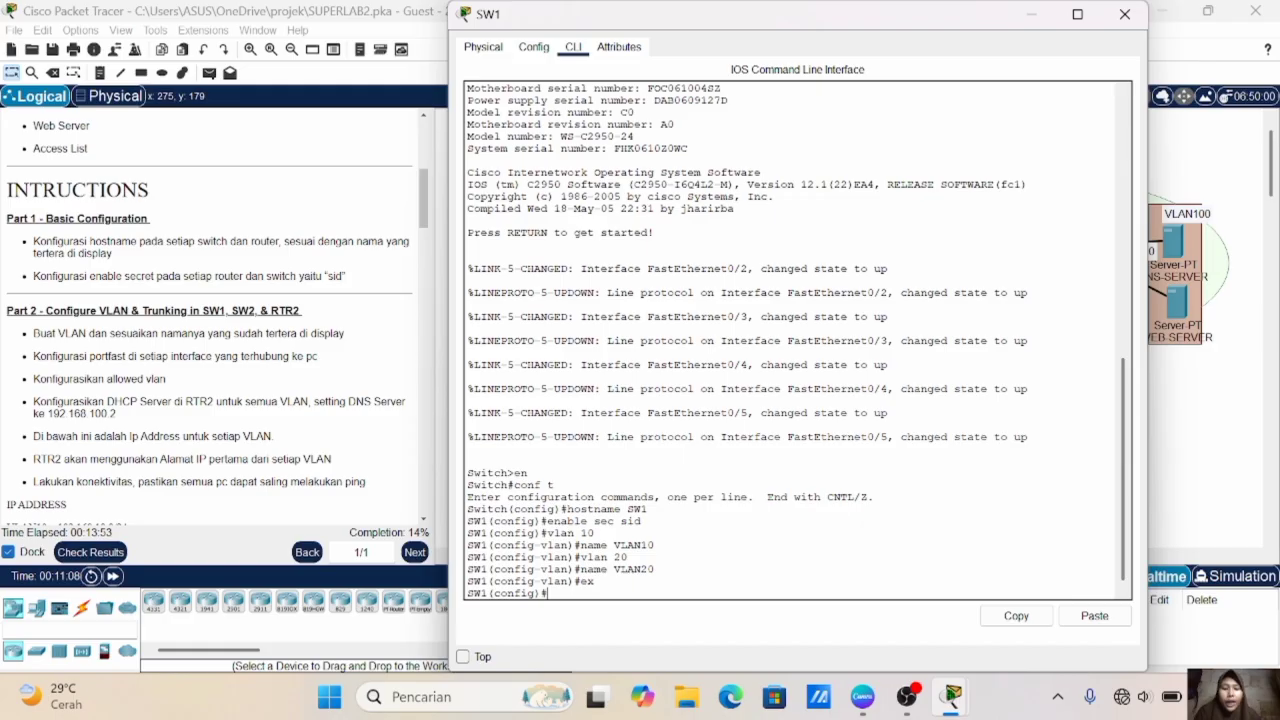
# - Shift the upper PC in the VLAN 20 area slightly upward in the topology
pyautogui.click(1150, 237)
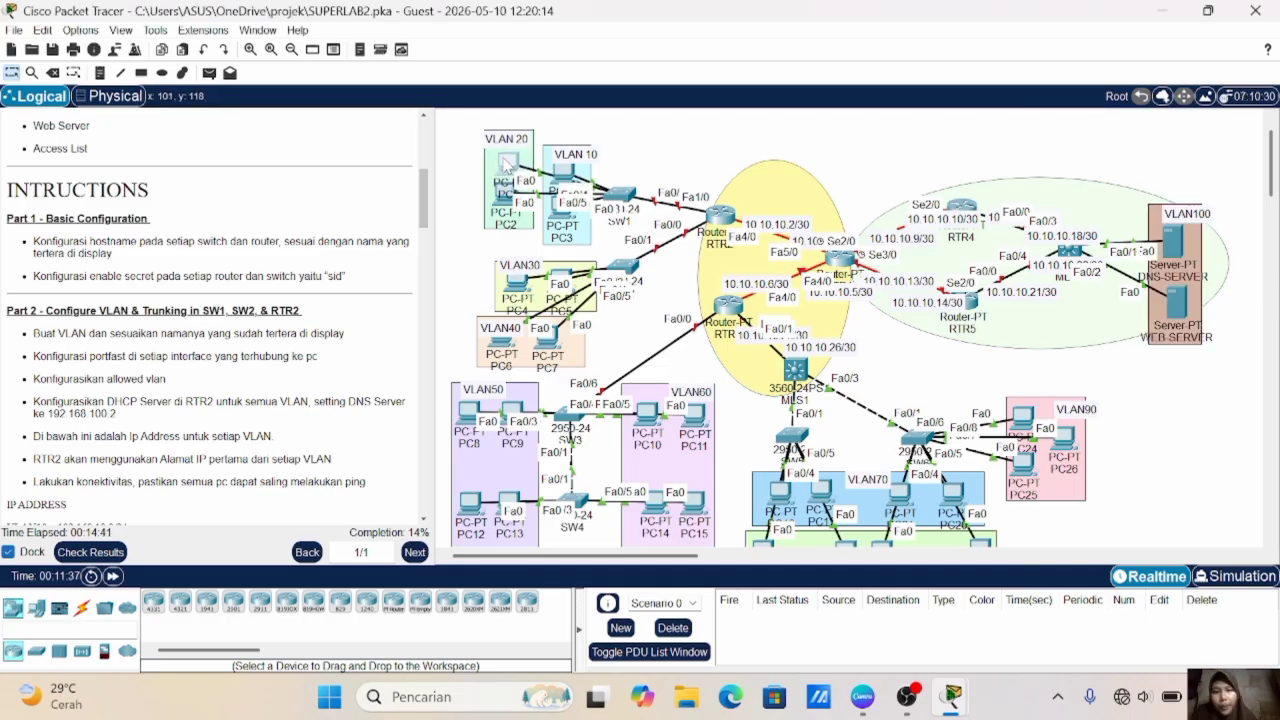
pyautogui.moveTo(508, 168); pyautogui.dragTo(504, 155)
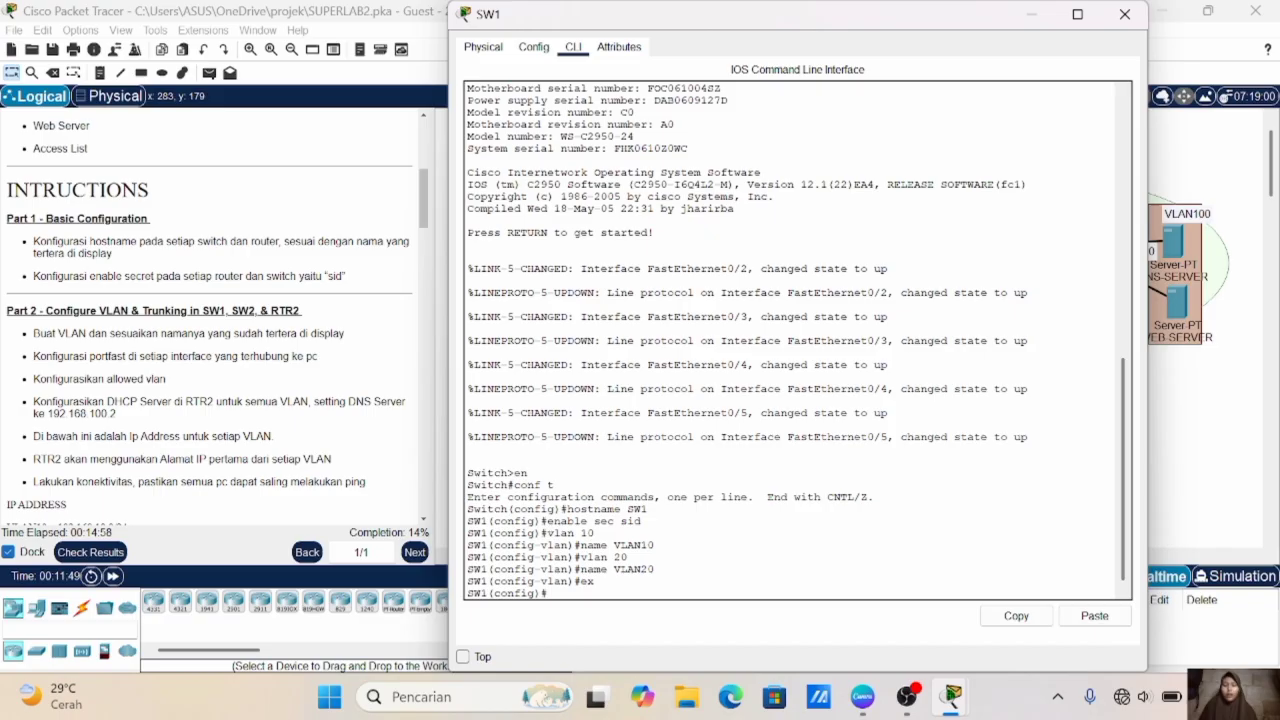
# - On SW1, set interface range fa0/2-3 to access mode and assign it to VLAN 10
pyautogui.write('i nt')
pyautogui.press('BackSpace')
pyautogui.press('BackSpace')
pyautogui.press('BackSpace')
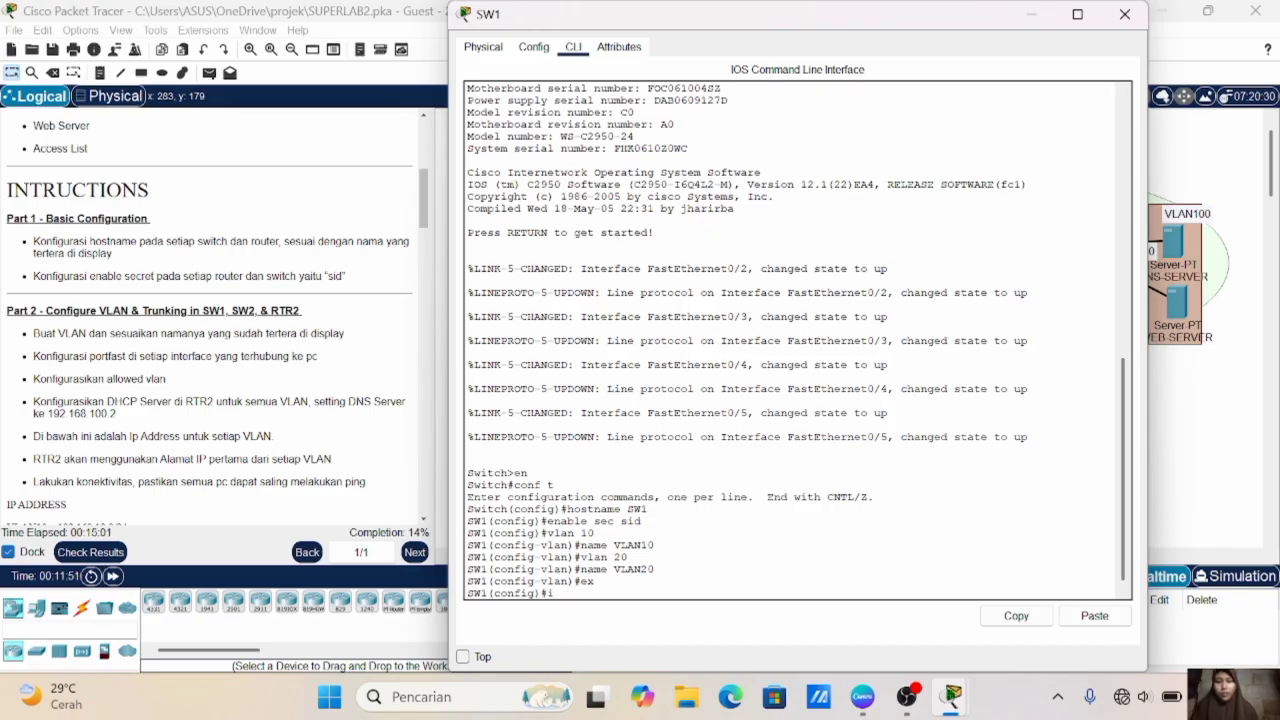
pyautogui.write('nt range ')
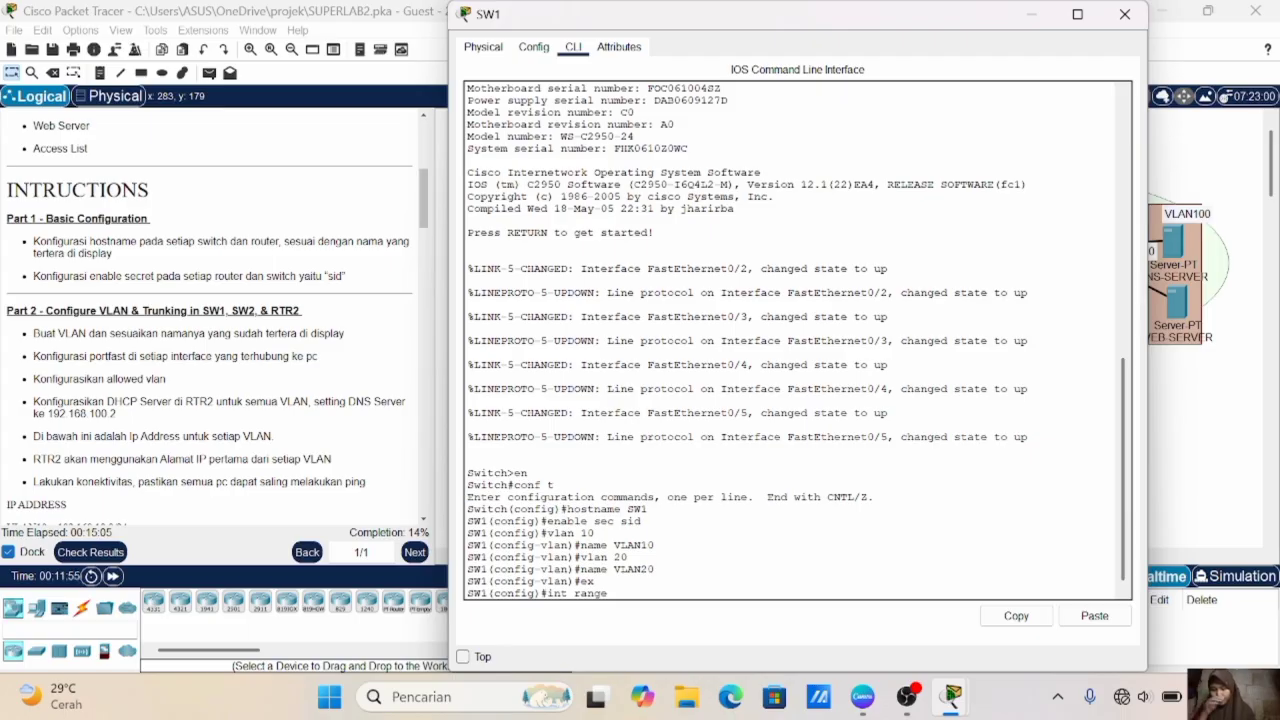
pyautogui.write('fa0/2-3')
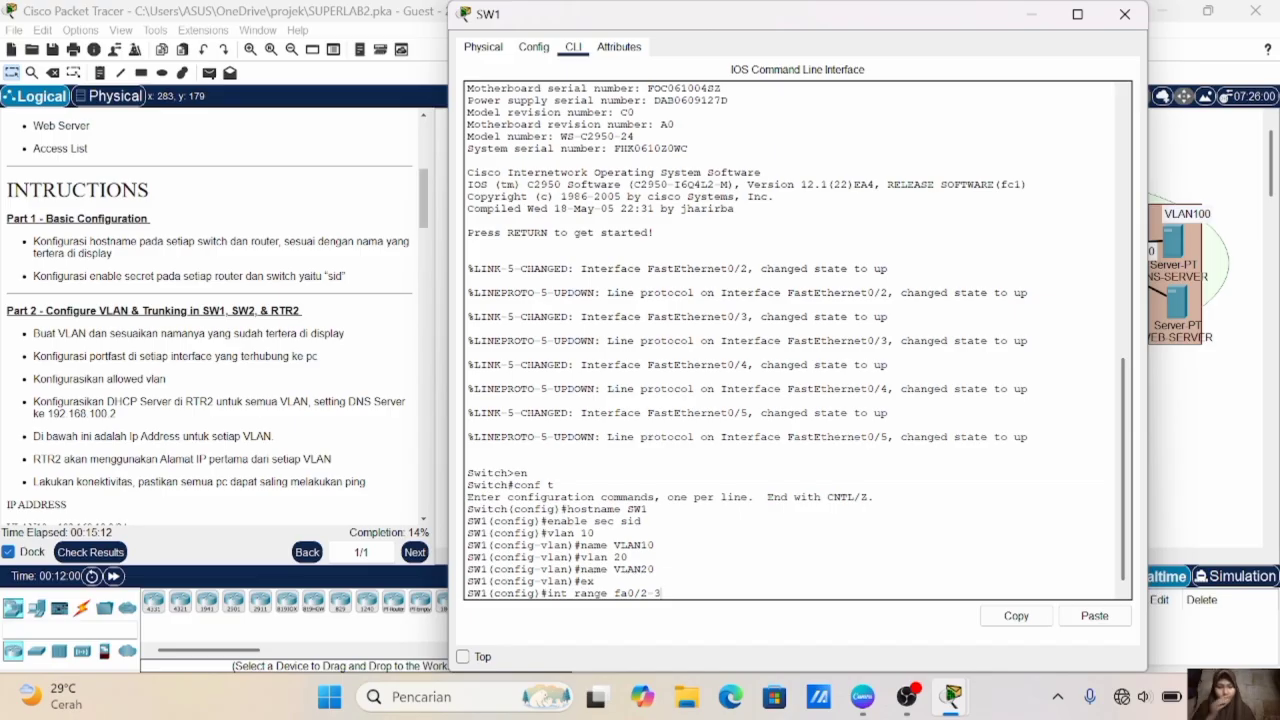
pyautogui.press('Return')
pyautogui.write('sw m a')
pyautogui.press('Return')
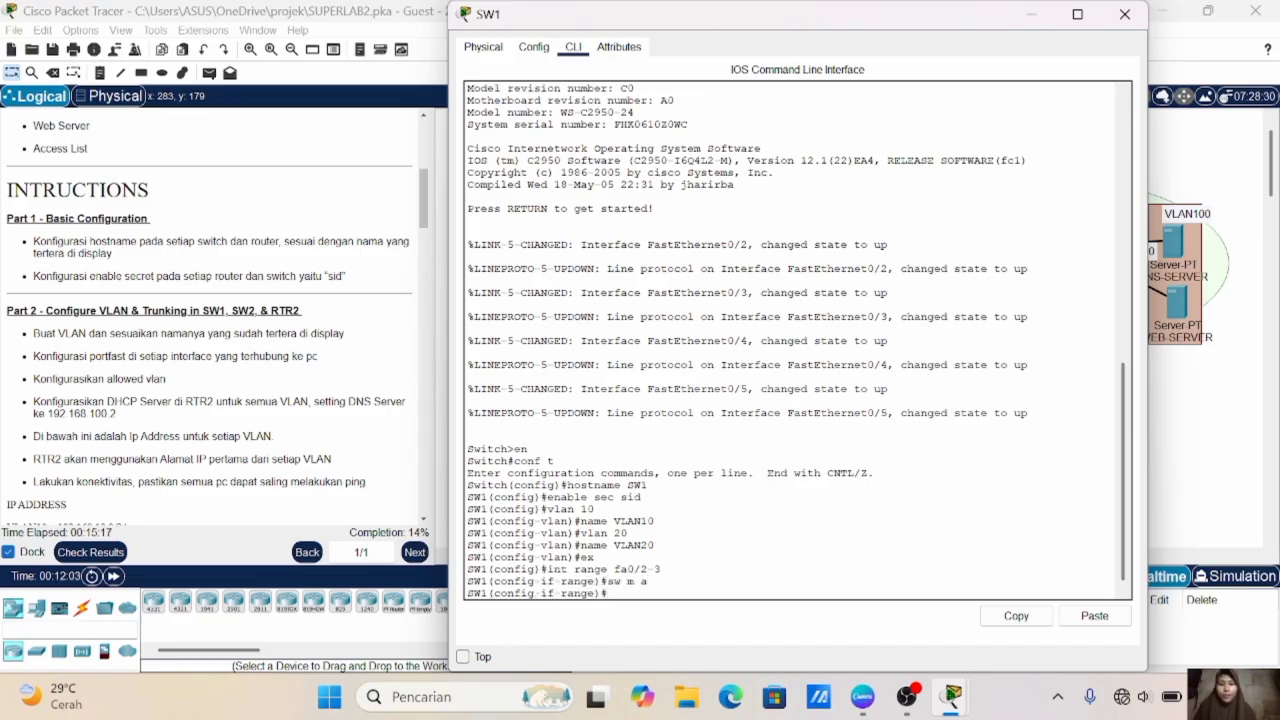
pyautogui.write('sw a vl 10')
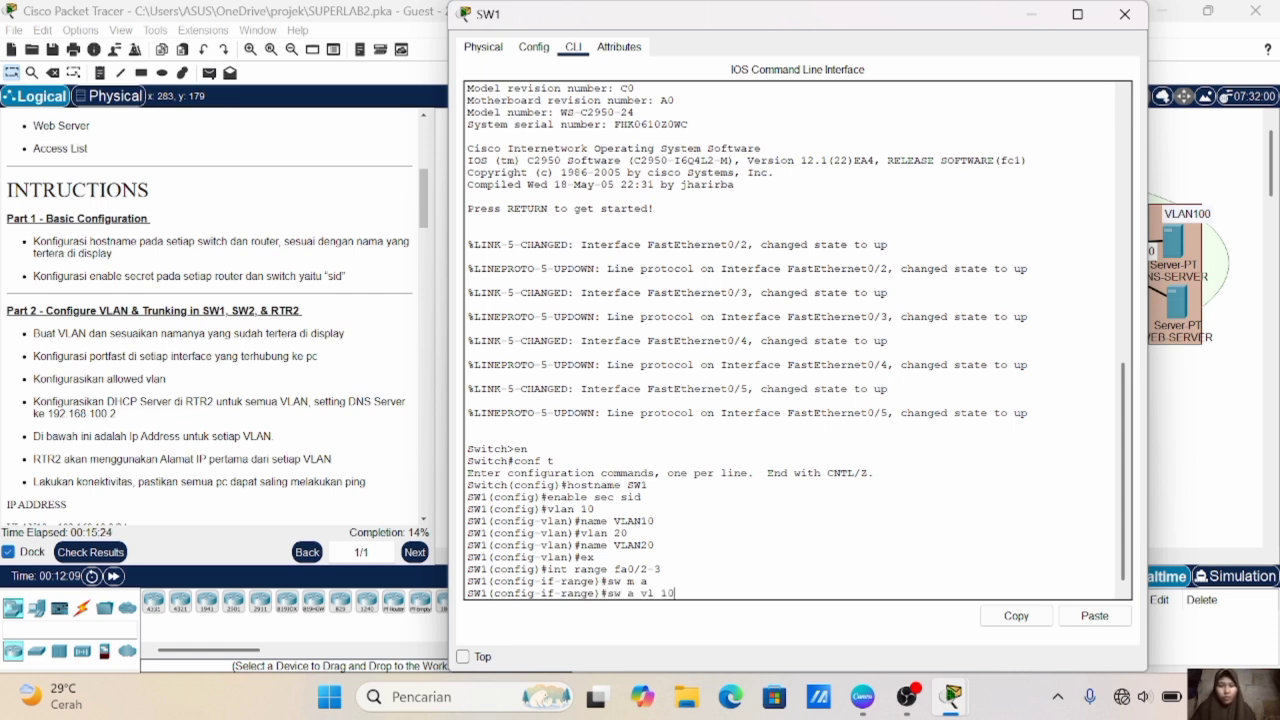
pyautogui.press('Return')
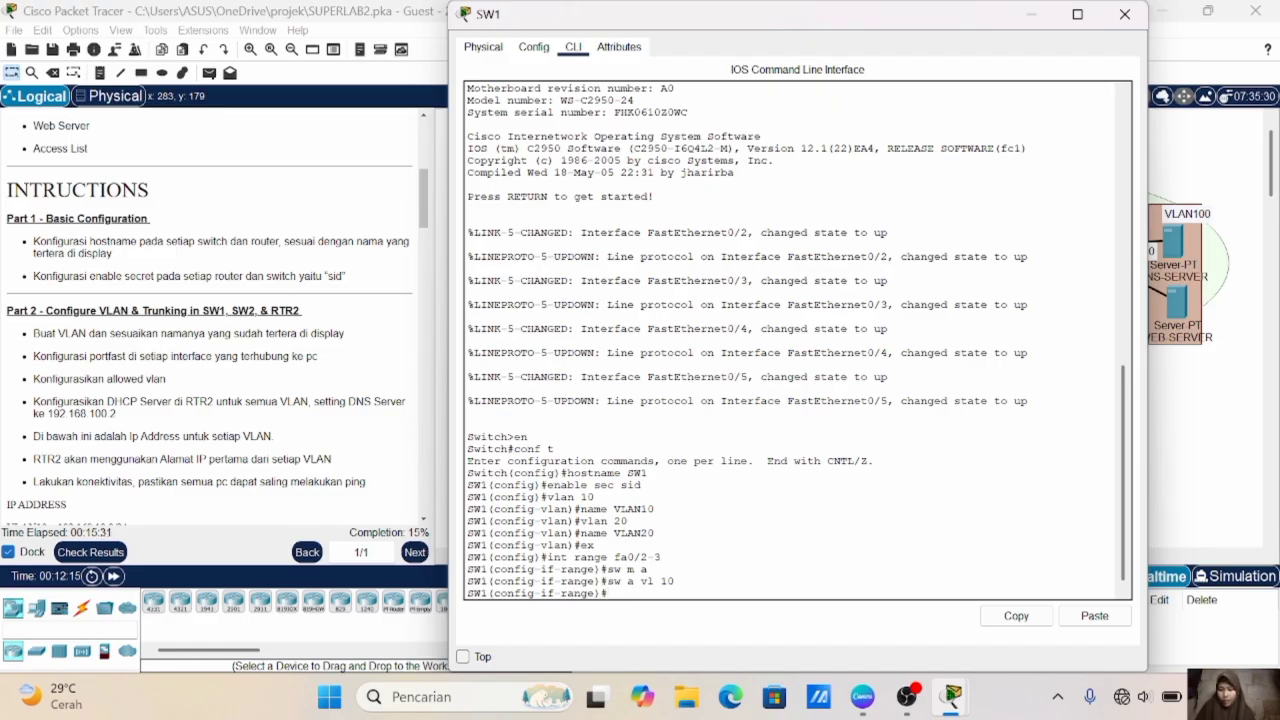
# - Enable spanning-tree PortFast on SW1's fa0/2-3 interfaces and exit the interface range configuration
pyautogui.write('spa po')
pyautogui.press('Return')
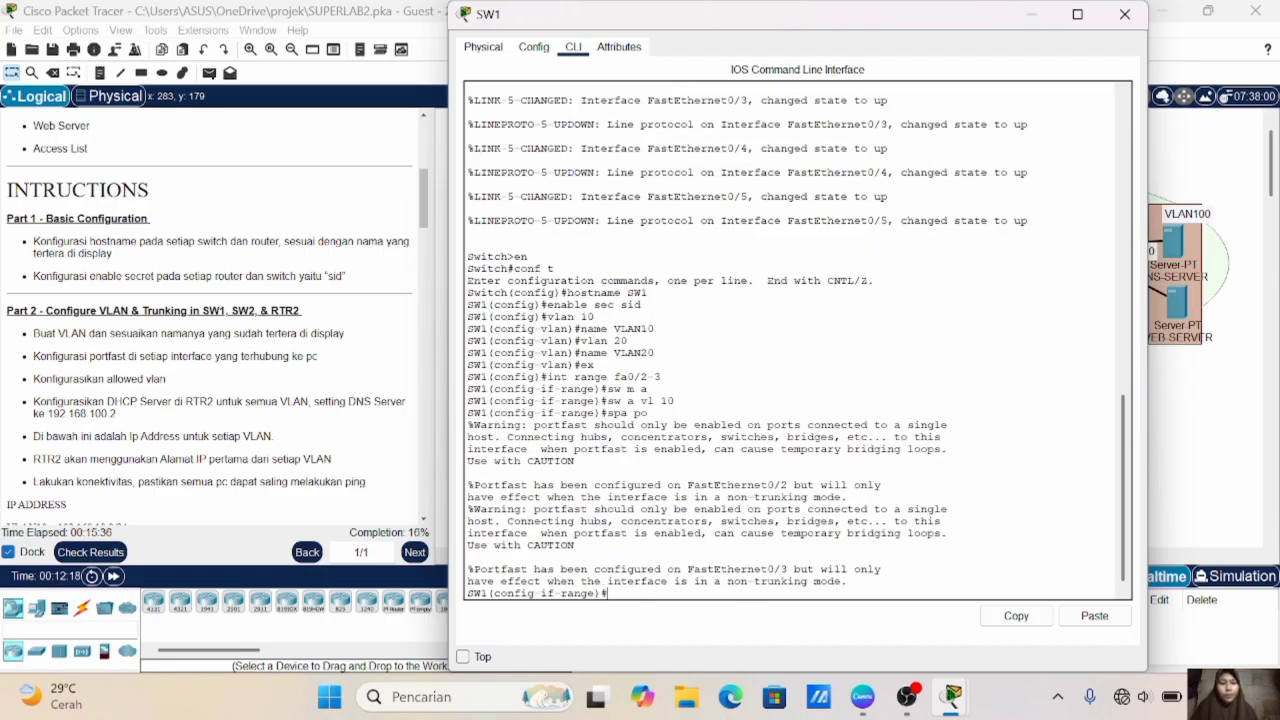
pyautogui.write('ex')
pyautogui.press('Return')
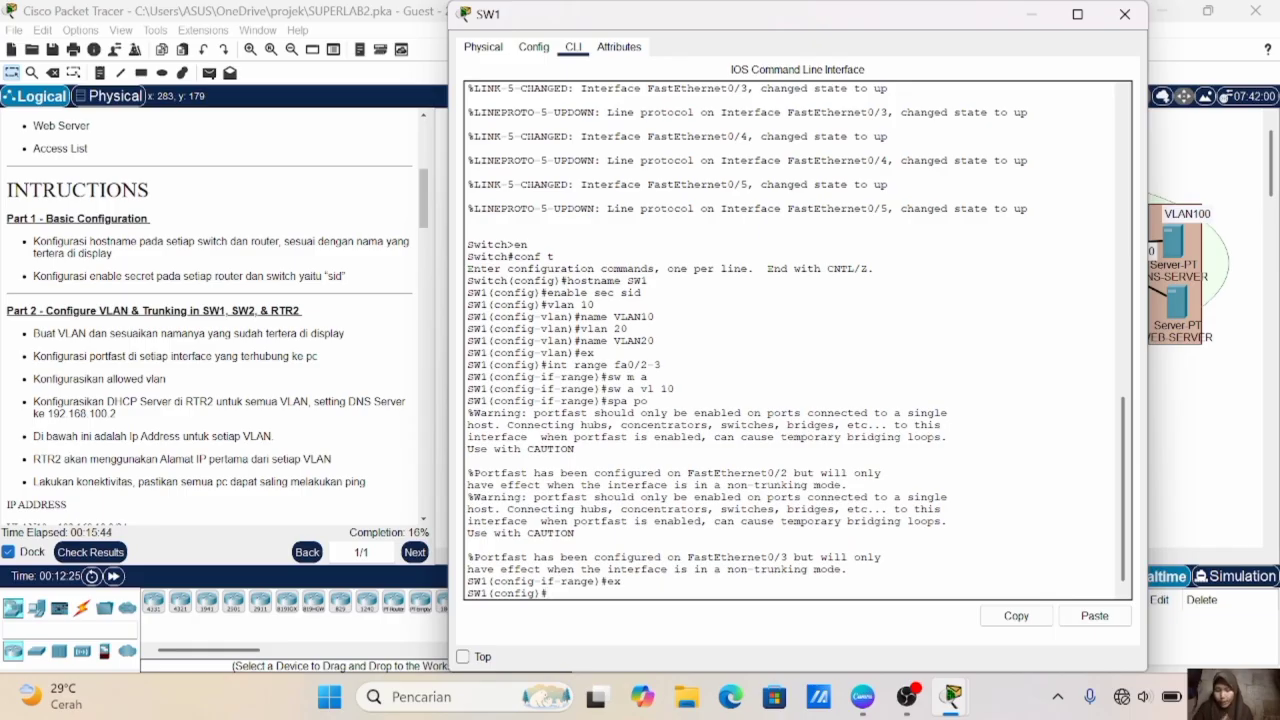
# - Set SW1's interface range fa0/4-5 to access mode and assign it to VLAN 20
pyautogui.write('int')
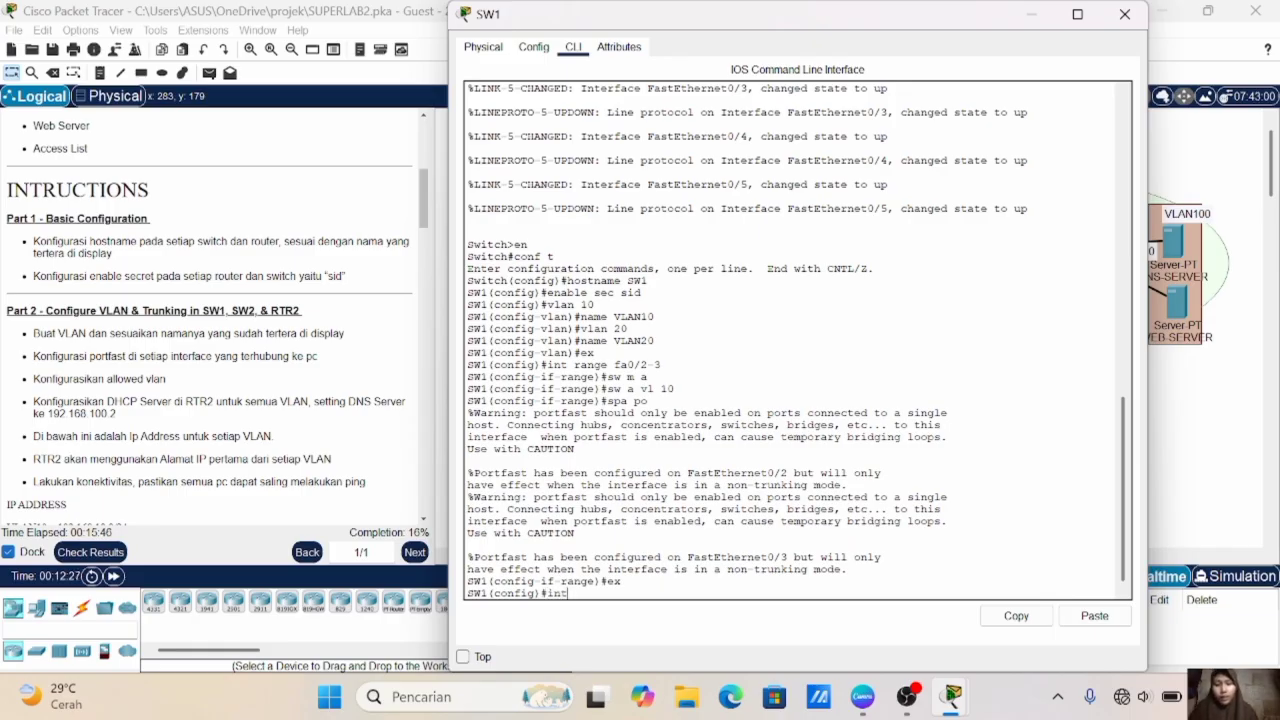
pyautogui.write(' range fa0/4-5')
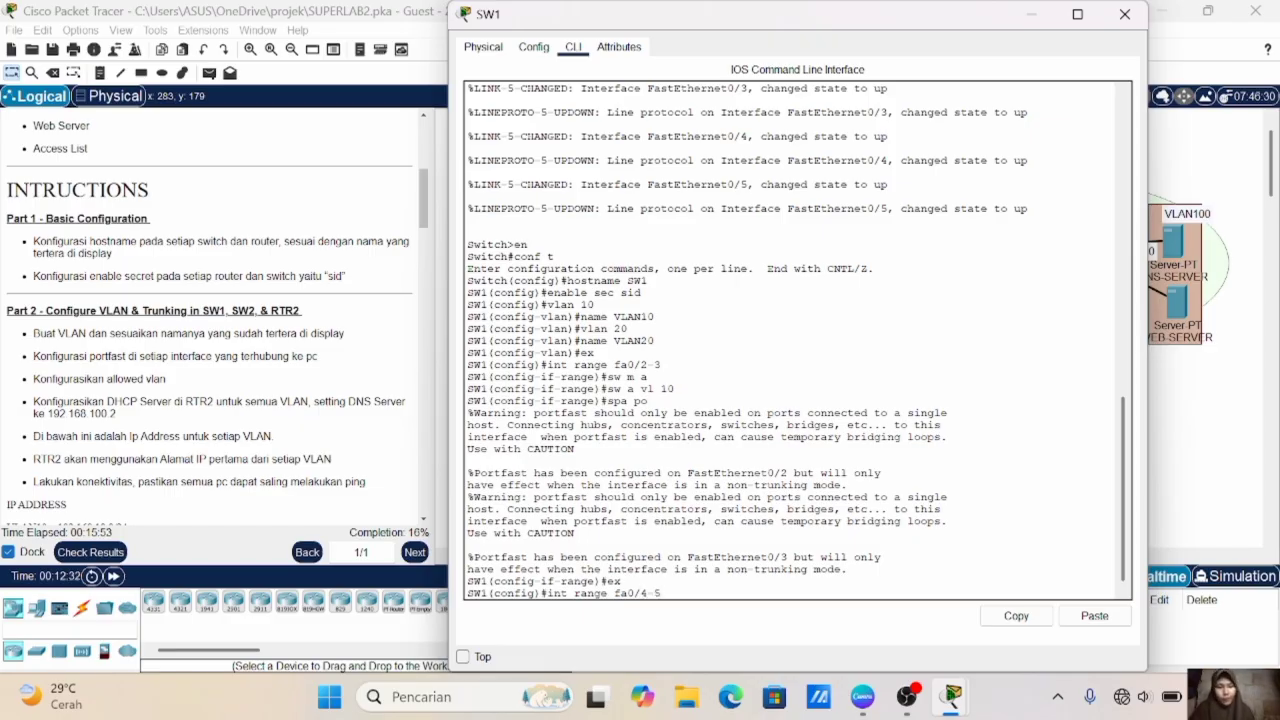
pyautogui.press('Return')
pyautogui.write('sw m a')
pyautogui.press('Return')
pyautogui.write('sw a vl 20')
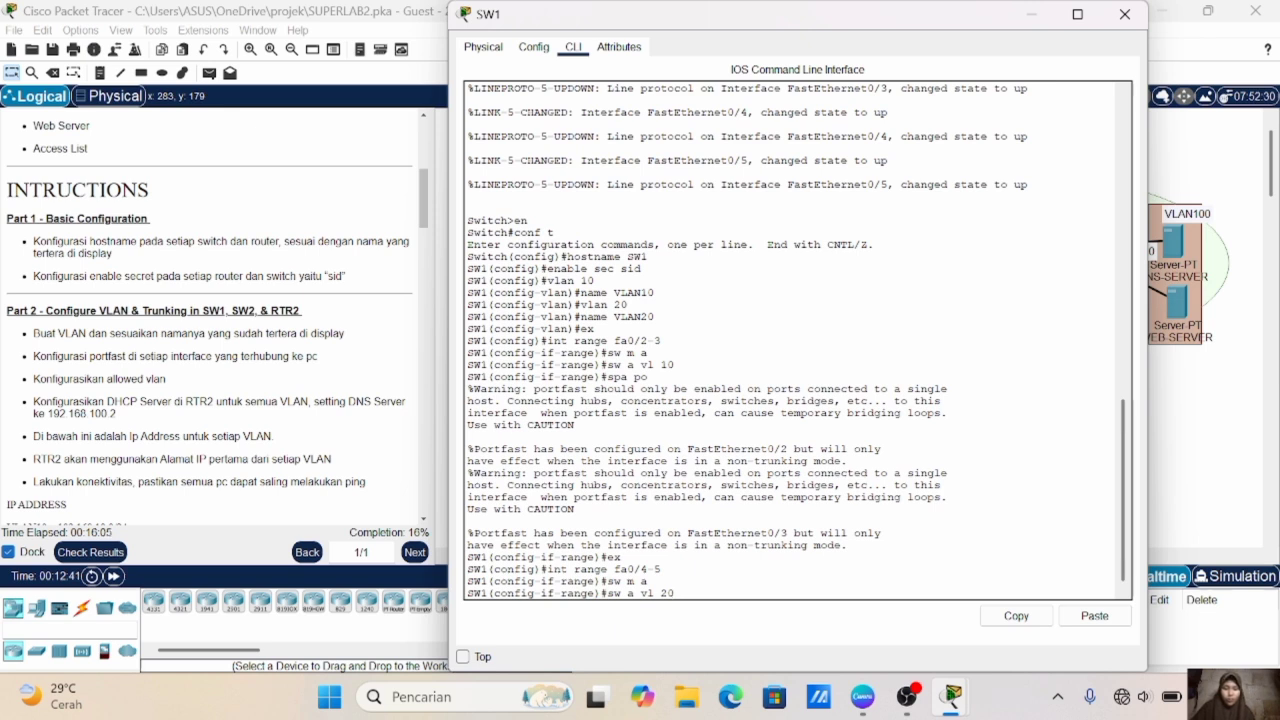
pyautogui.press('Return')
# - Enable spanning-tree PortFast on SW1's fa0/4-5 interfaces and exit the interface range configuration
pyautogui.write('spa po')
pyautogui.press('Return')
pyautogui.write('ex')
pyautogui.press('Return')
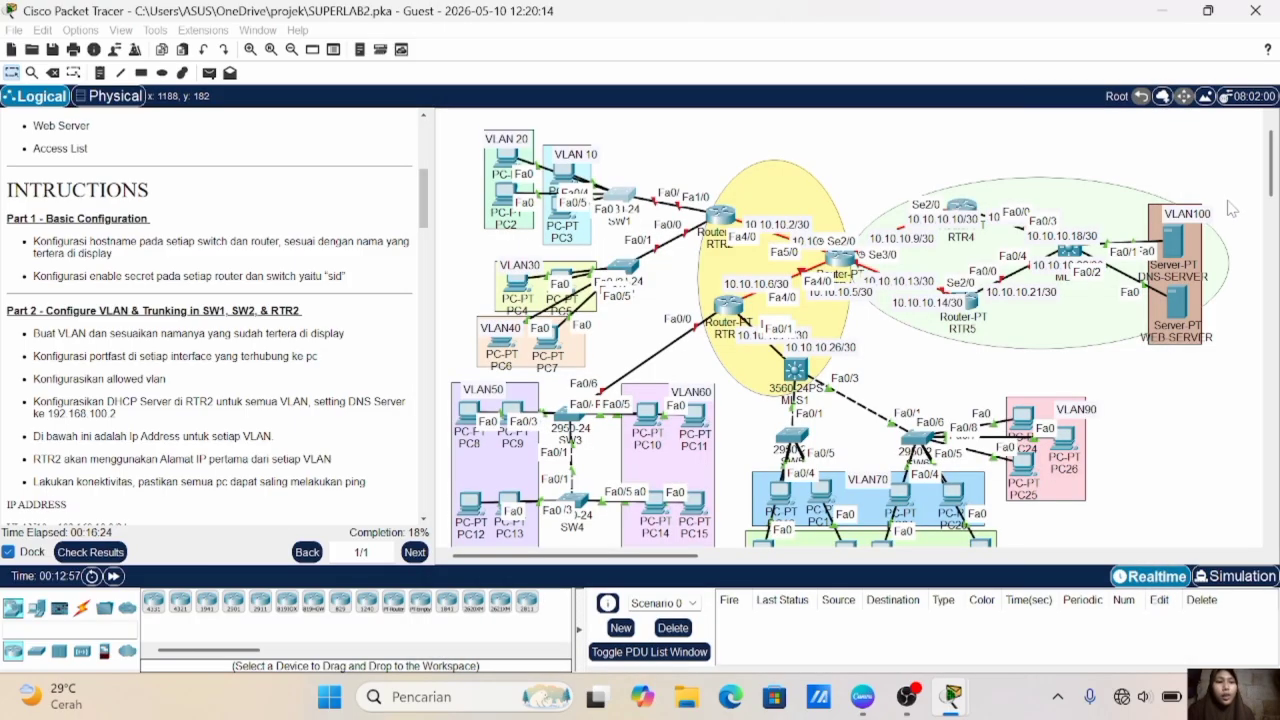
# - Set SW1's fa0/1 interface to trunk mode
pyautogui.click(1230, 208)
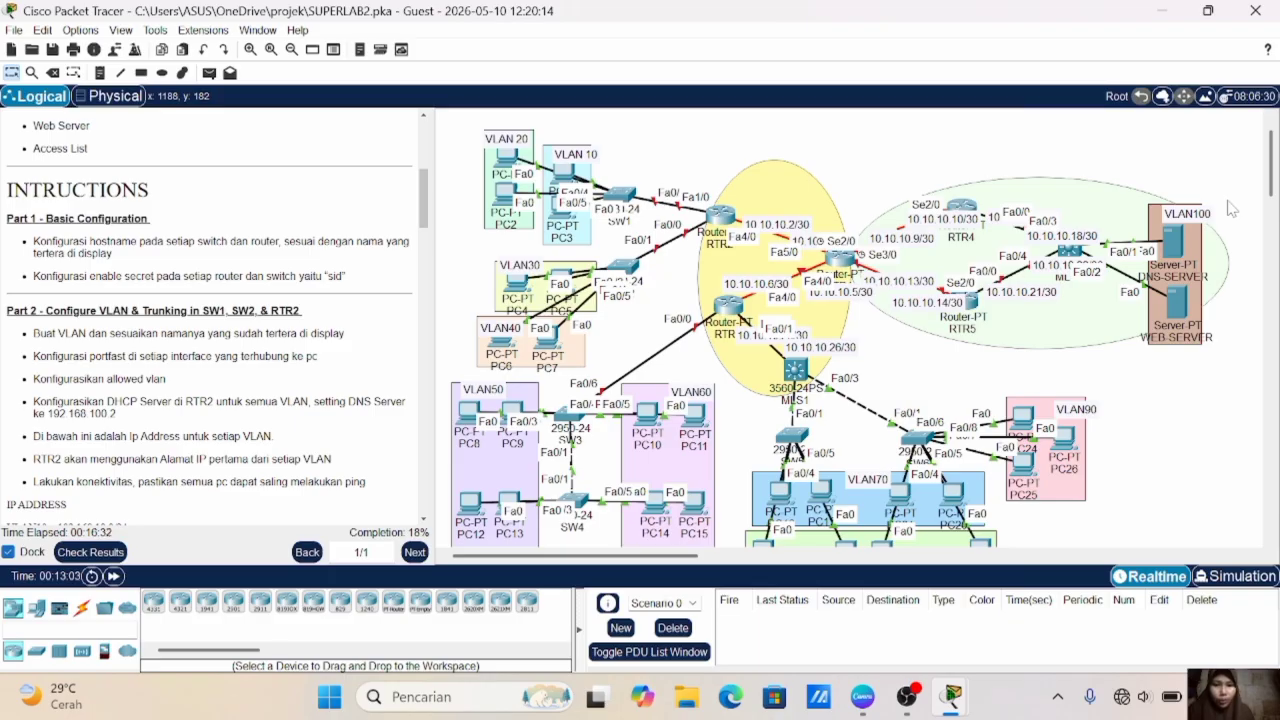
pyautogui.write('in')
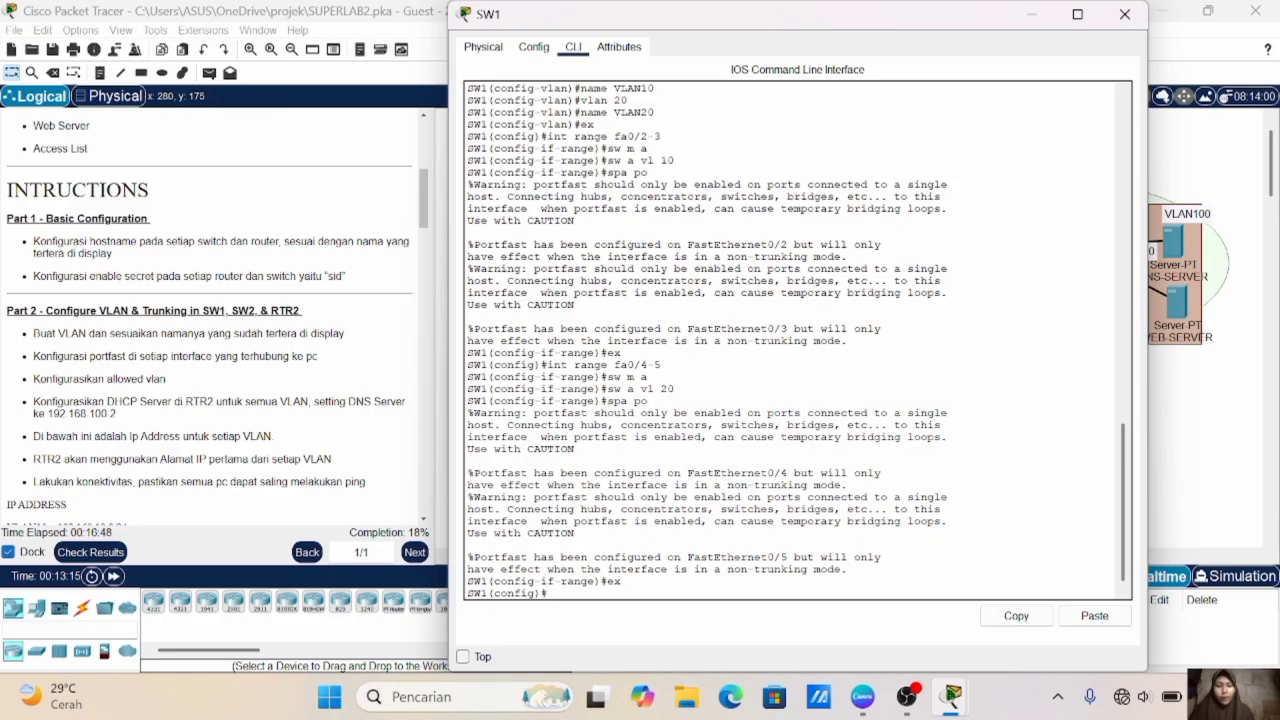
pyautogui.write('t fa0/1')
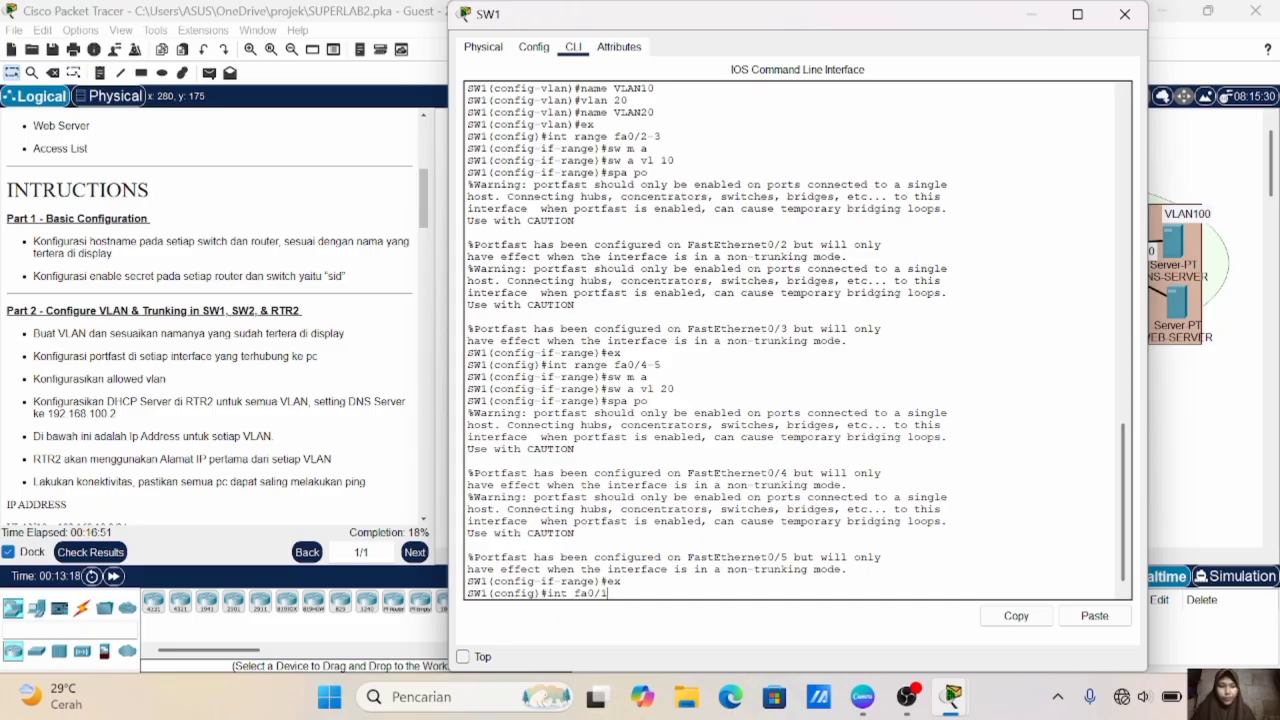
pyautogui.press('Return')
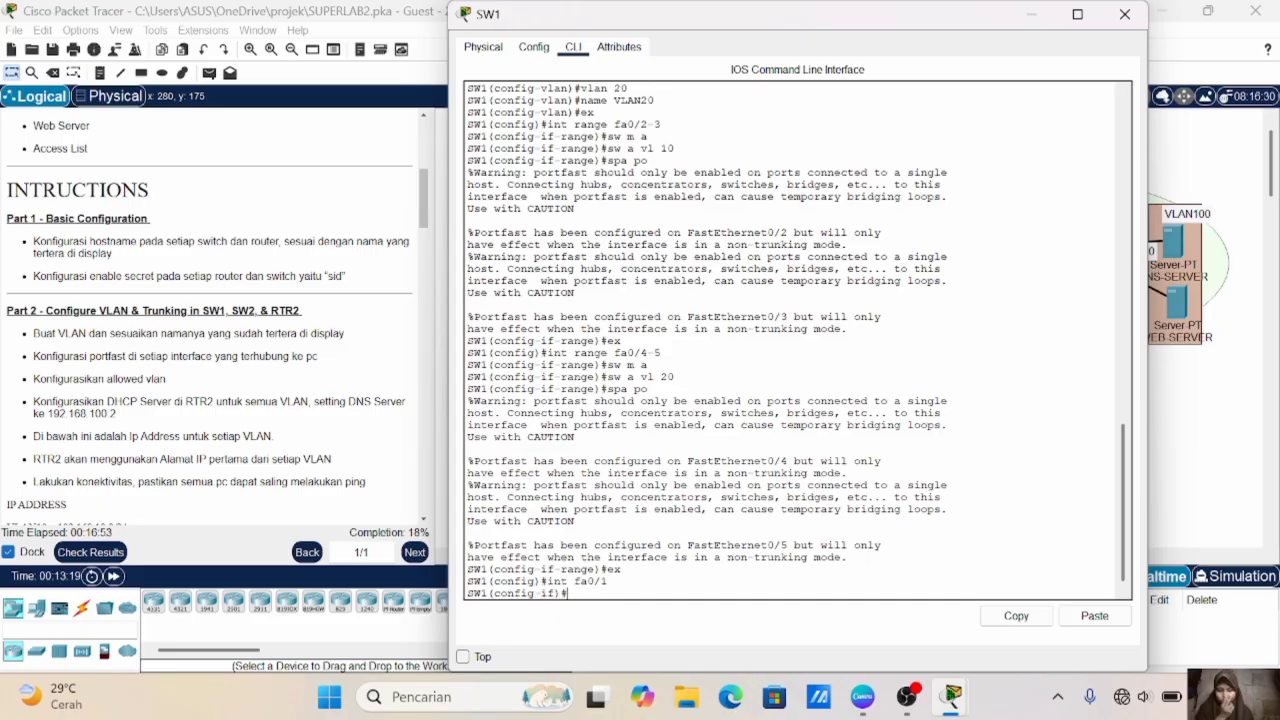
pyautogui.write('sw ')
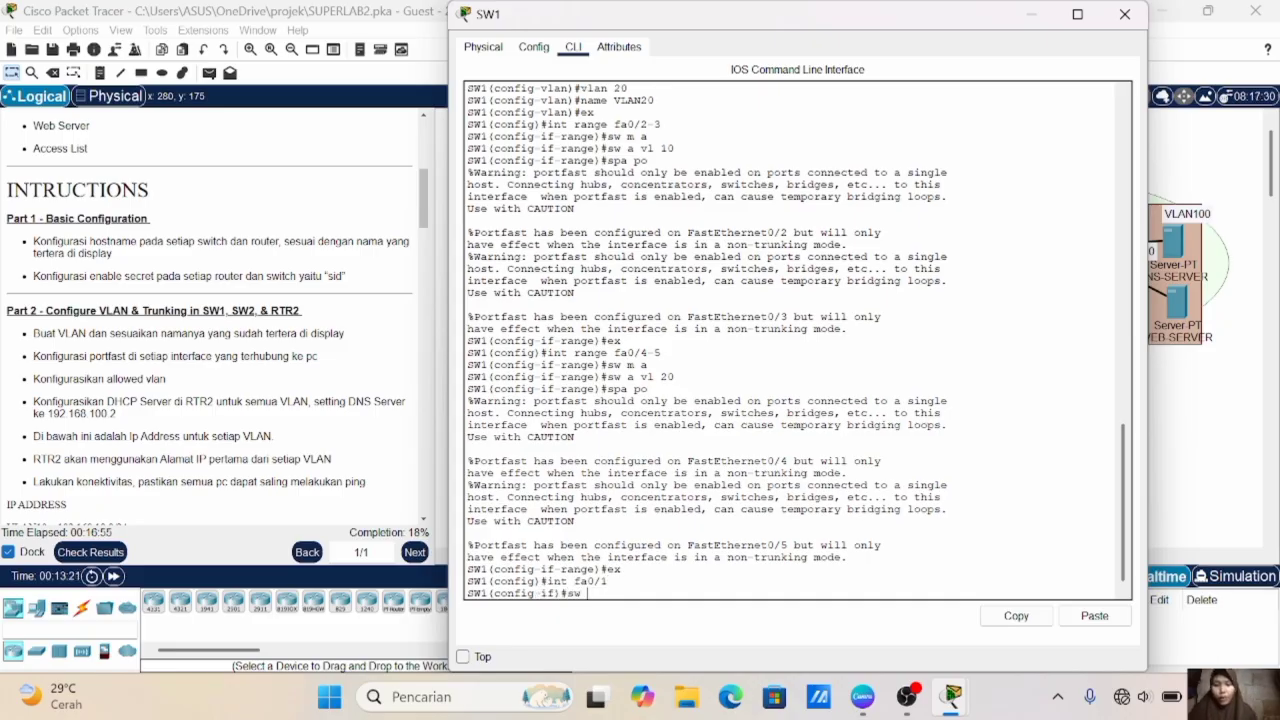
pyautogui.write('m t')
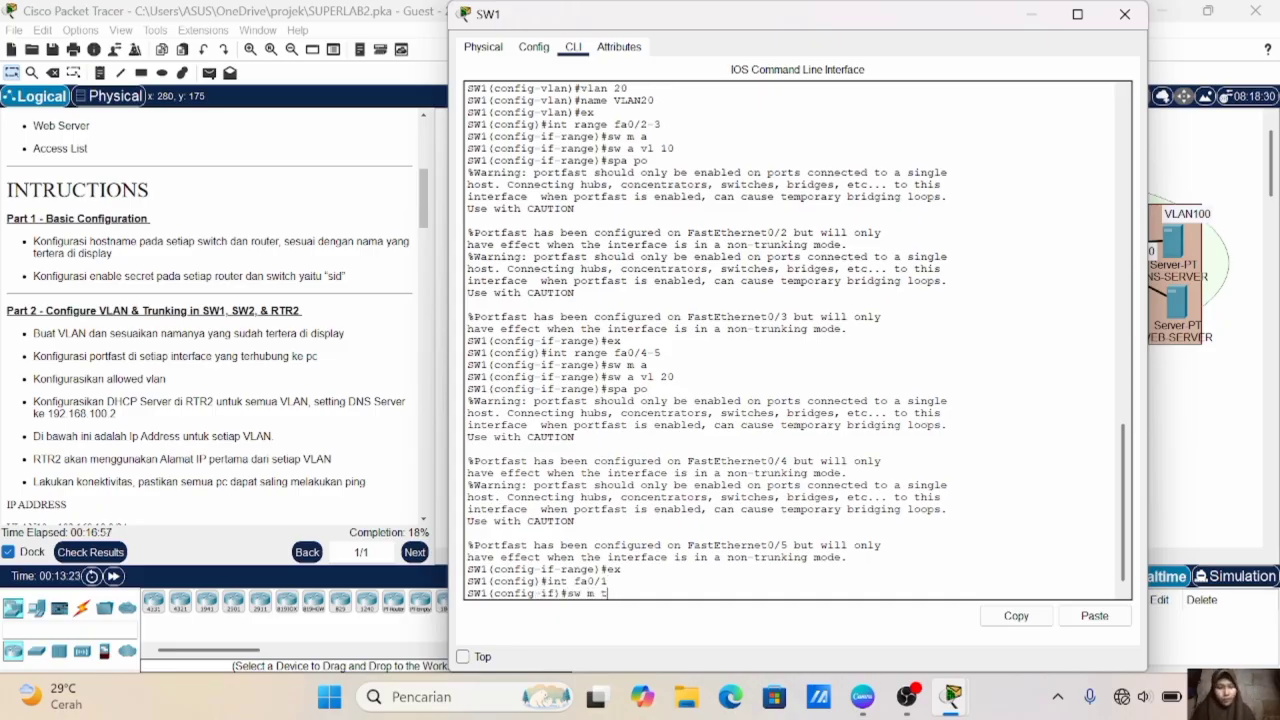
pyautogui.press('Return')
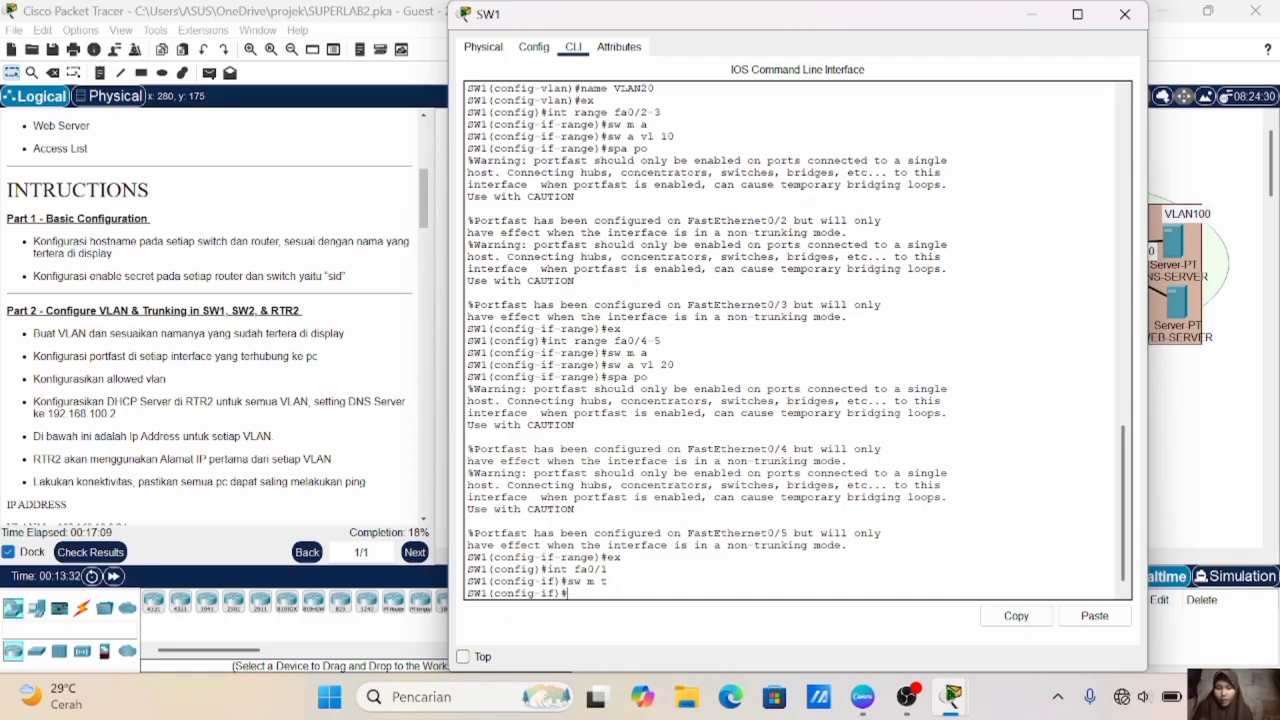
# - Restrict the allowed VLANs on SW1's fa0/1 trunk to 10-20
pyautogui.write('sw t')
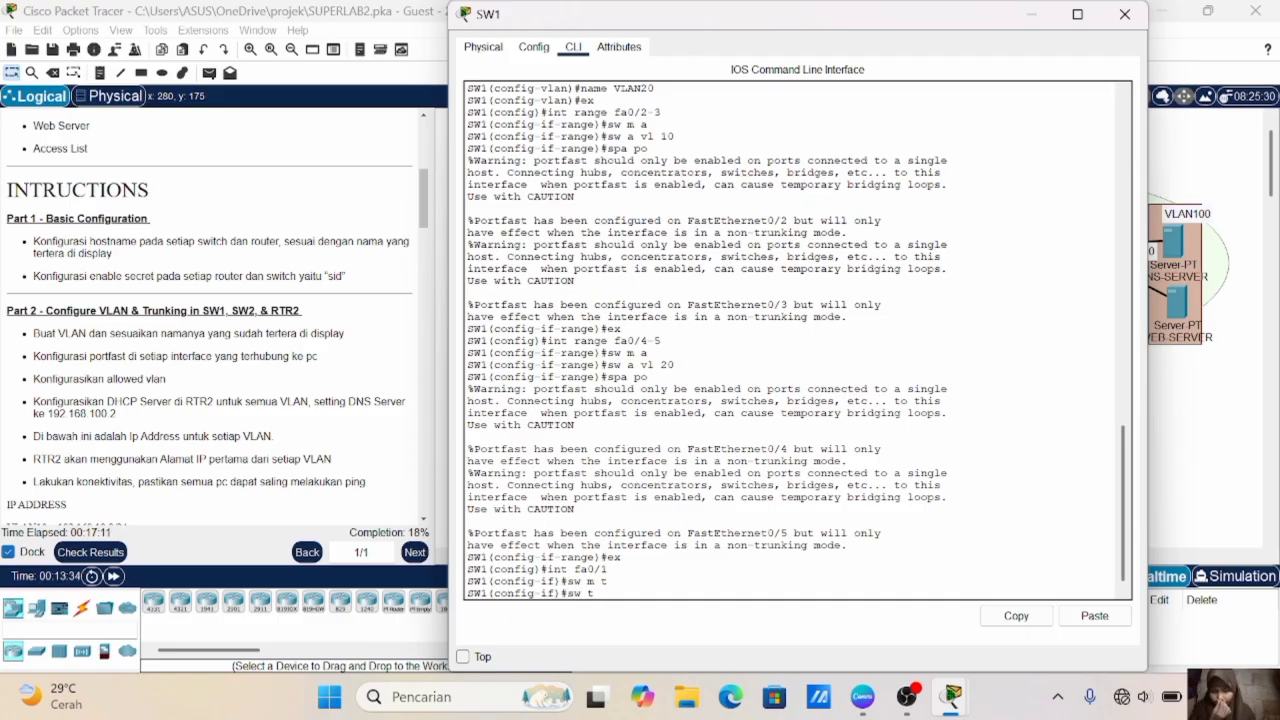
pyautogui.write(' all')
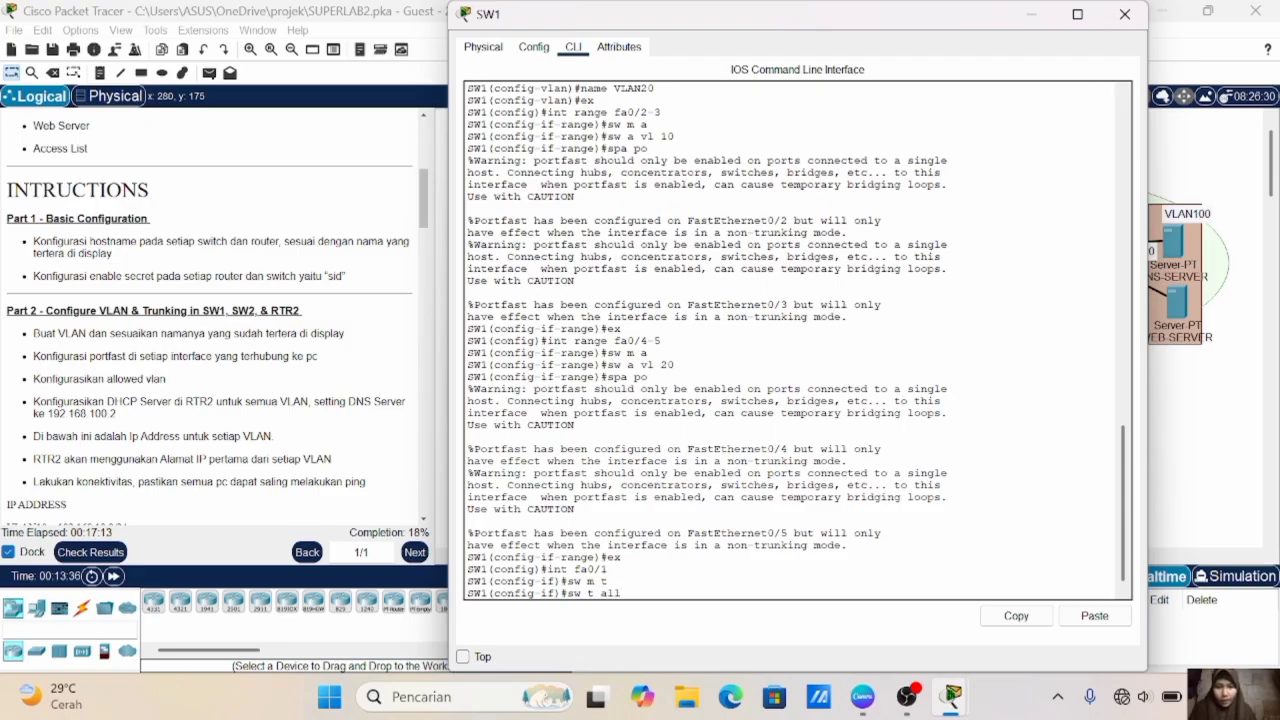
pyautogui.write('la')
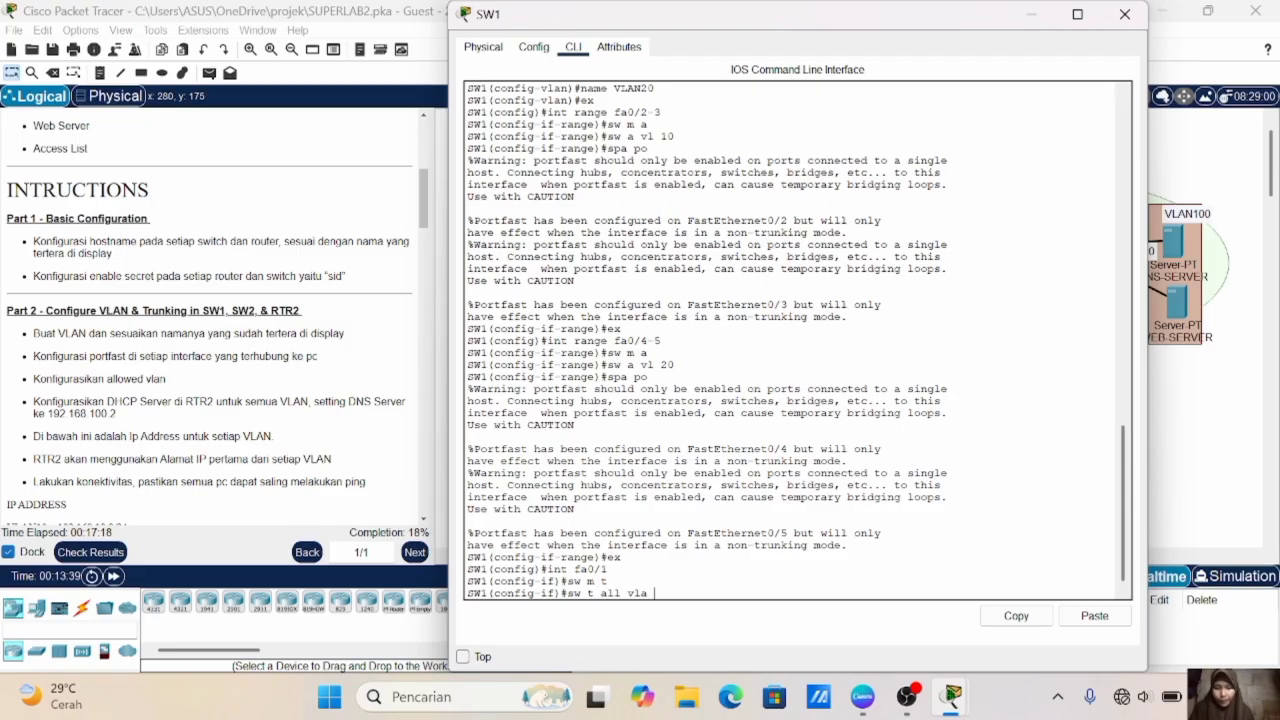
pyautogui.write(' i')
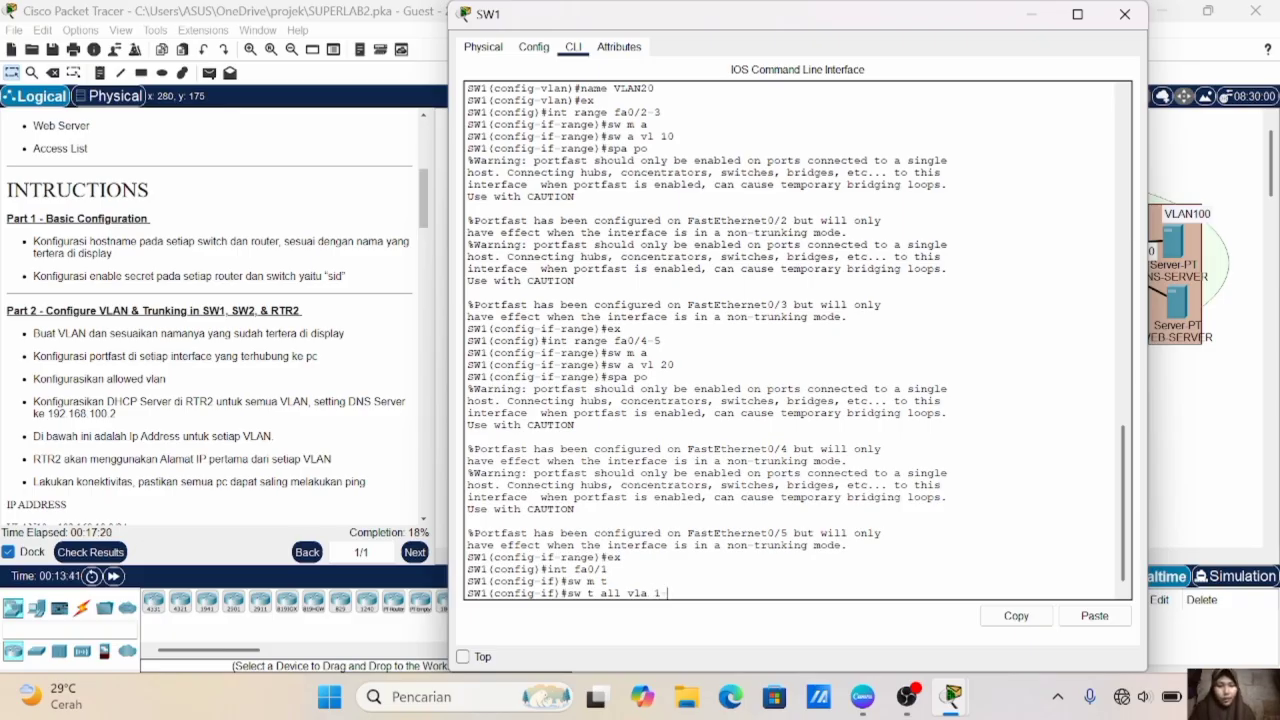
pyautogui.write('0-20')
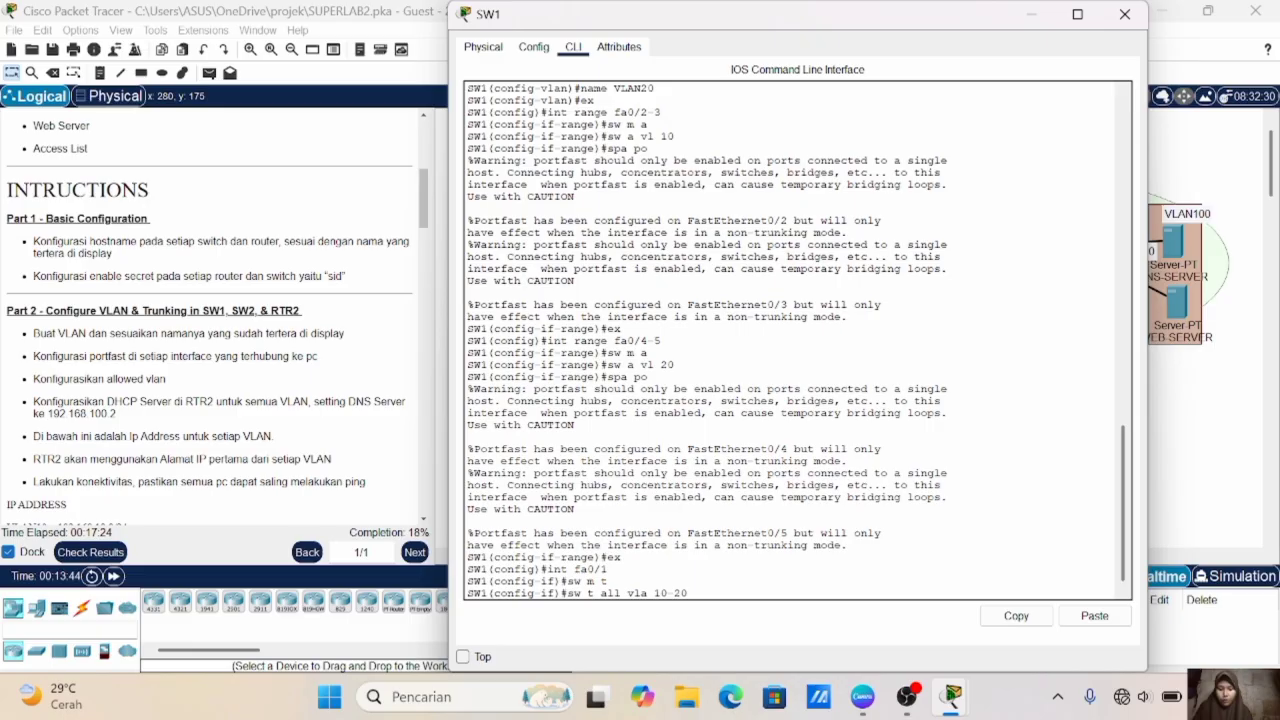
pyautogui.press('Return')
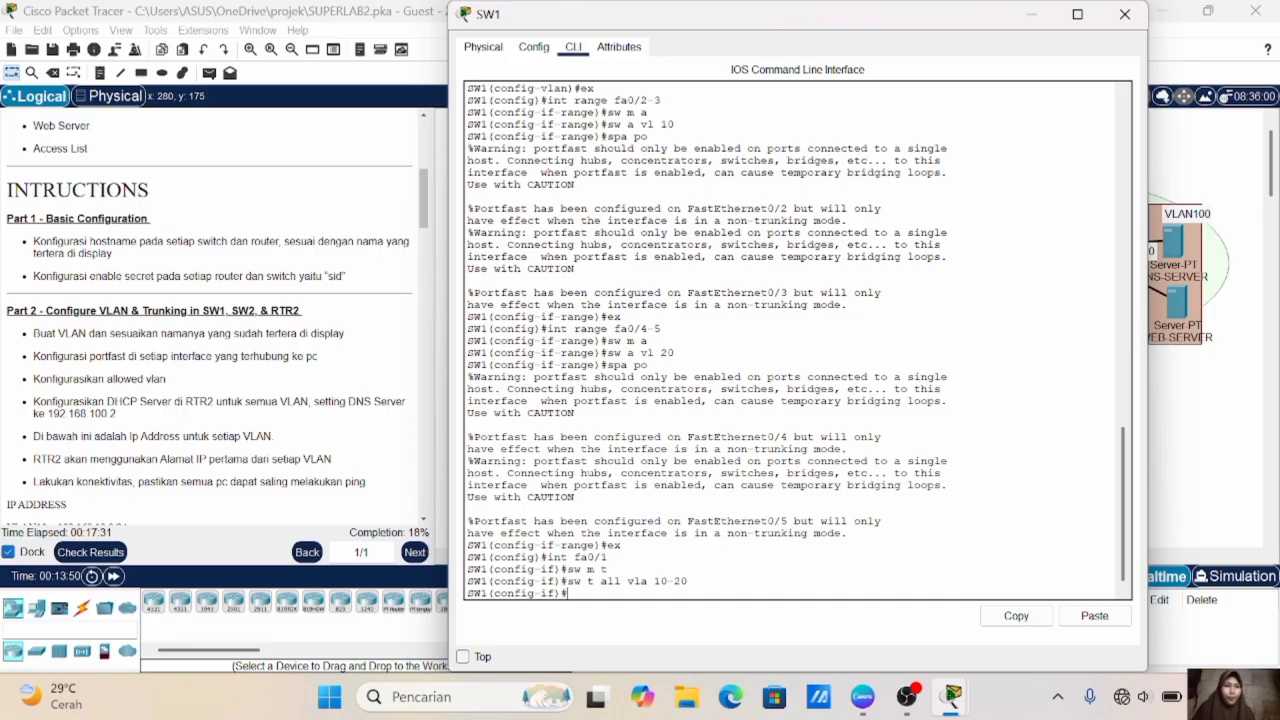
# - Switch to SW2's command line and create VLAN 30 with the name VLAN30
pyautogui.click(1177, 452)
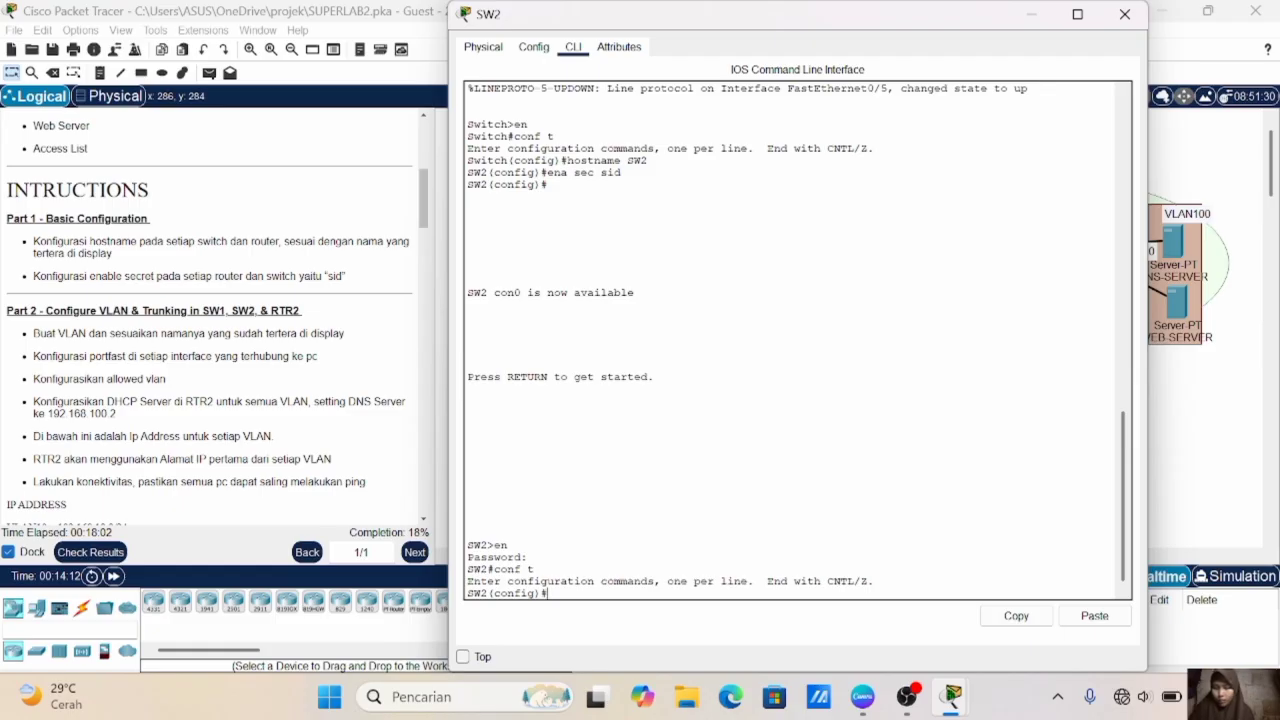
pyautogui.write('vlan')
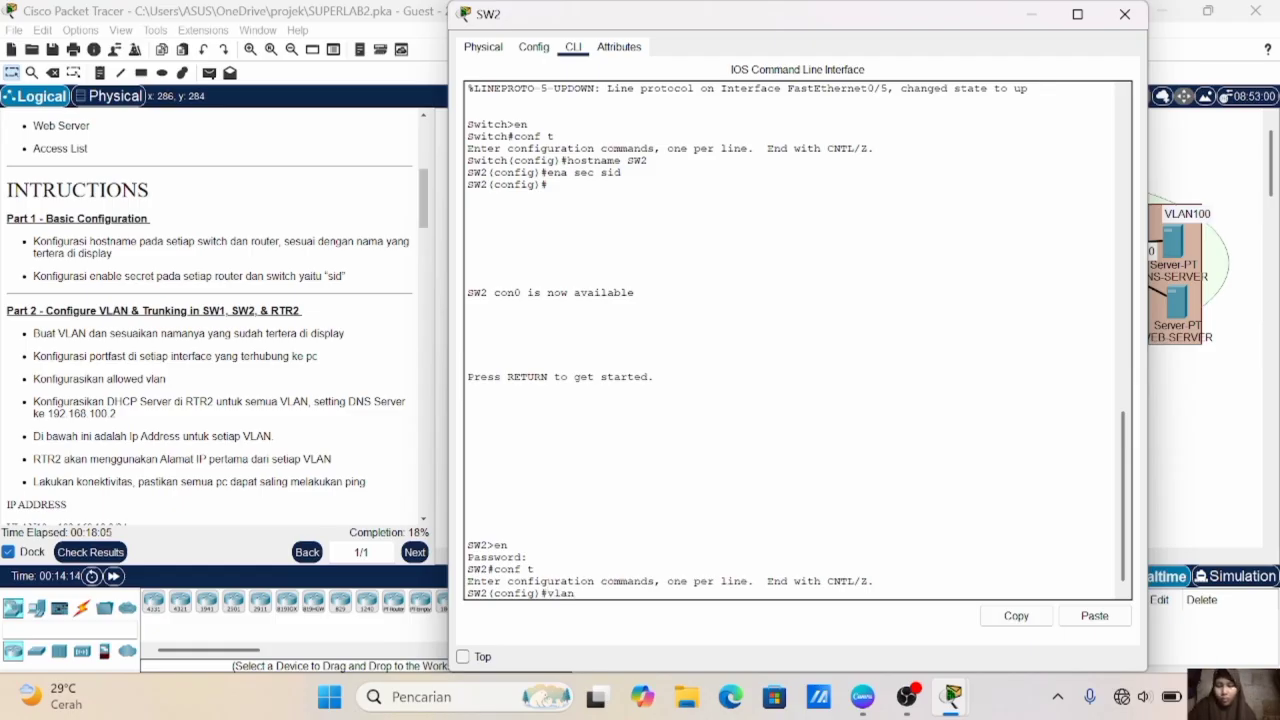
pyautogui.write(' 30')
pyautogui.press('Return')
pyautogui.write('name VLAN30')
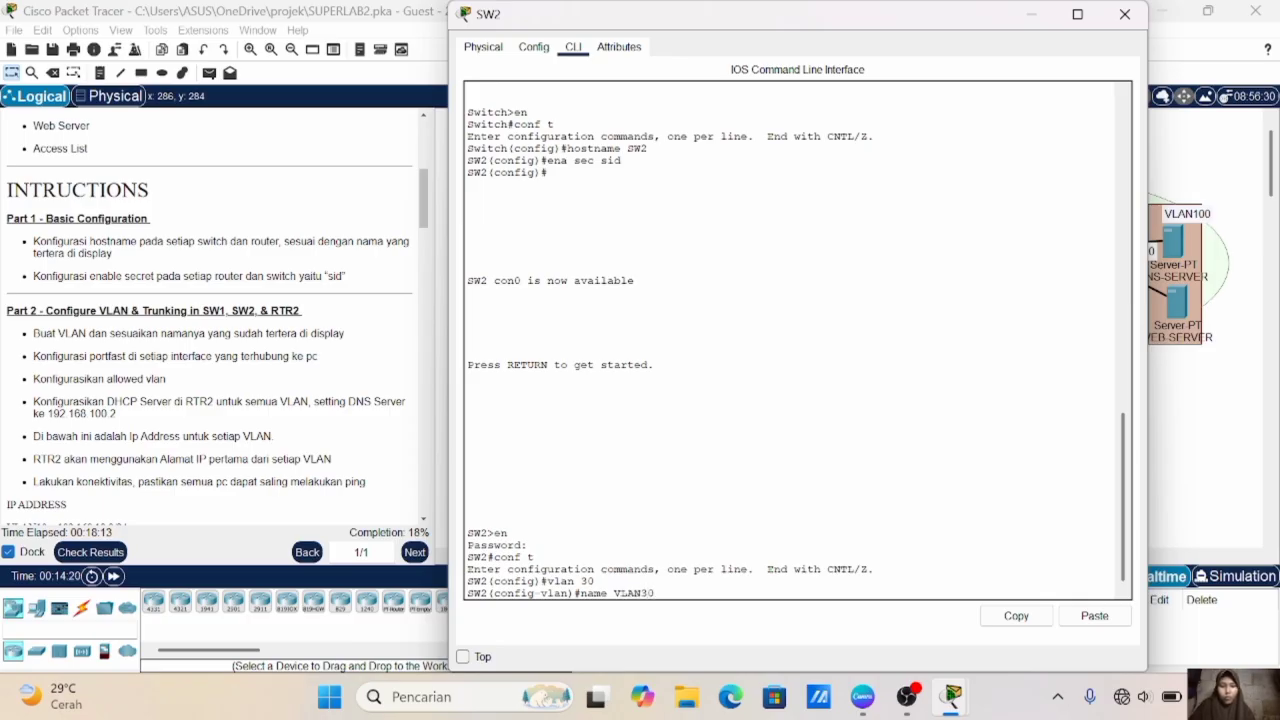
pyautogui.press('Return')
# - Create VLAN 40 on SW2 with the name VLAN40 and exit the VLAN configuration
pyautogui.write('vlan 30')
pyautogui.press('BackSpace')
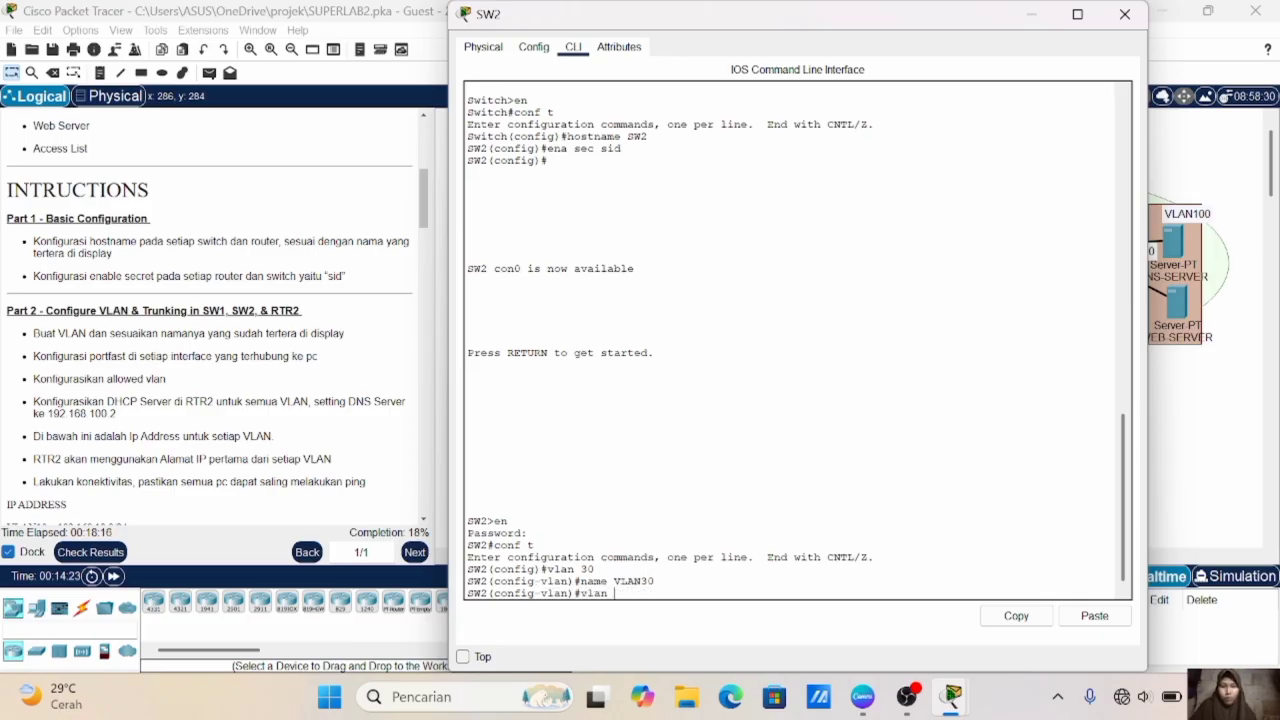
pyautogui.write('40')
pyautogui.press('Return')
pyautogui.write('name VLAN30')
pyautogui.press('BackSpace')
pyautogui.press('BackSpace')
pyautogui.write('40')
pyautogui.press('Return')
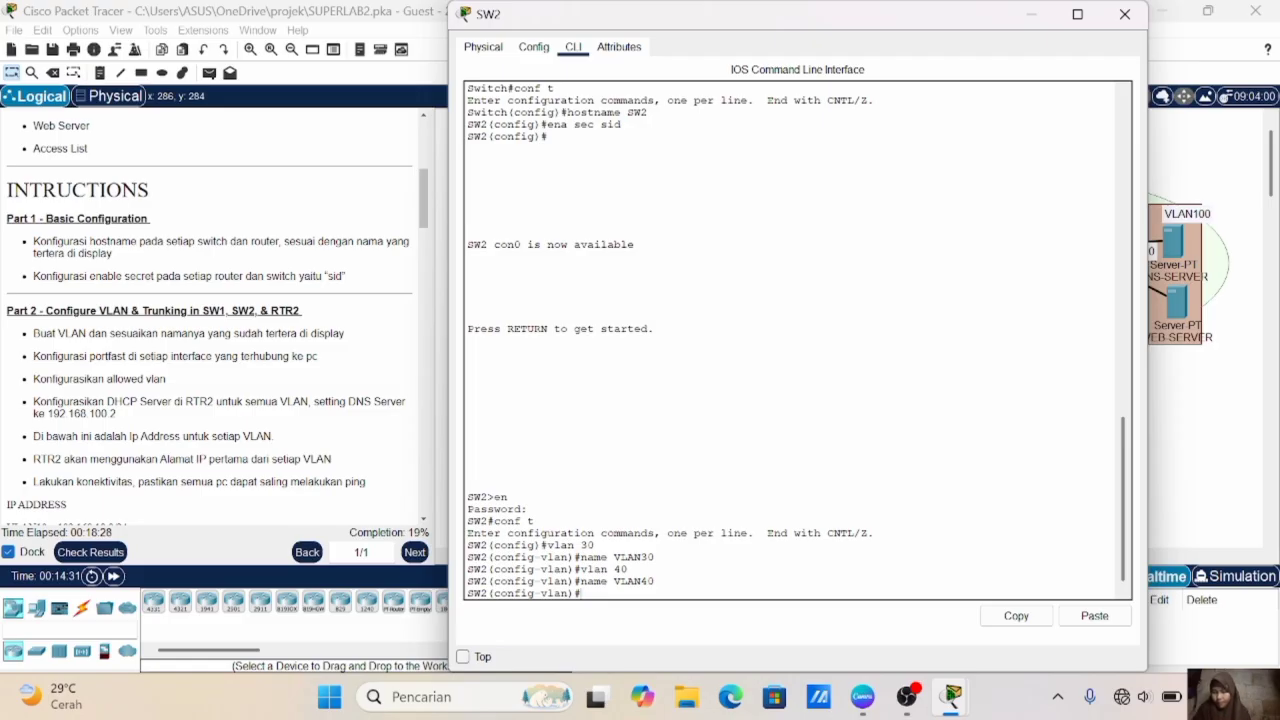
pyautogui.write('ex')
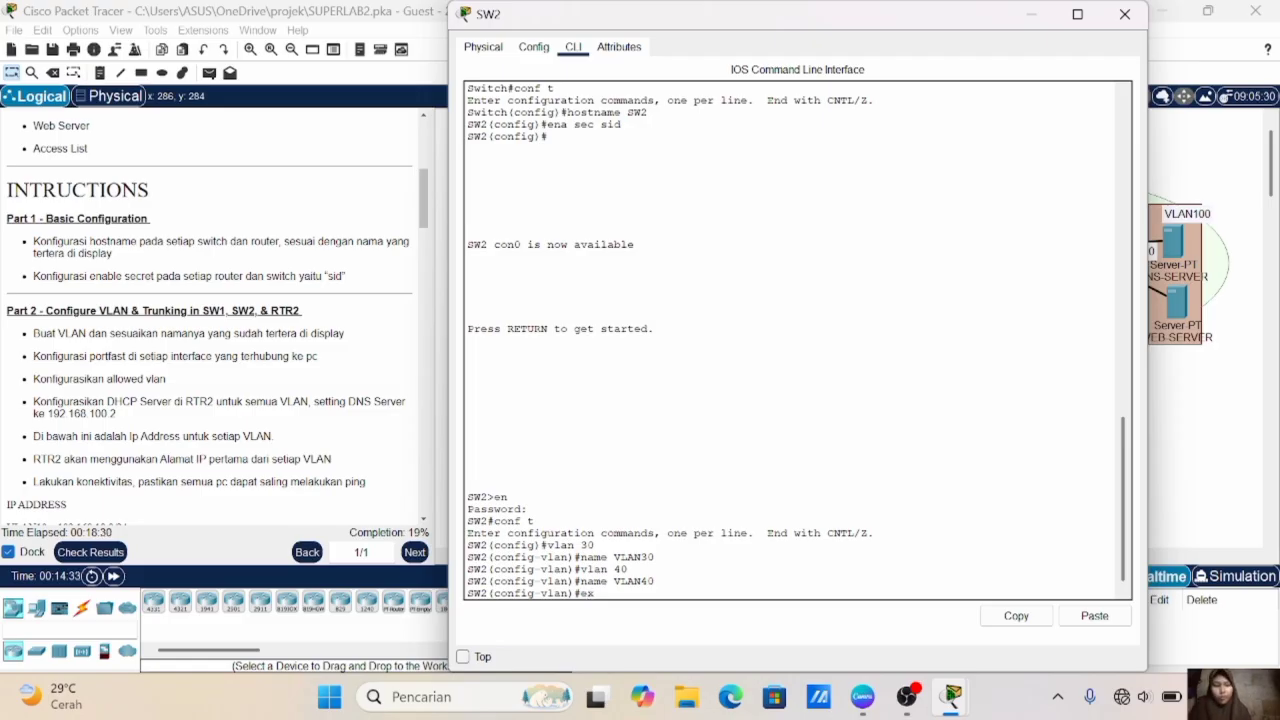
pyautogui.press('Return')
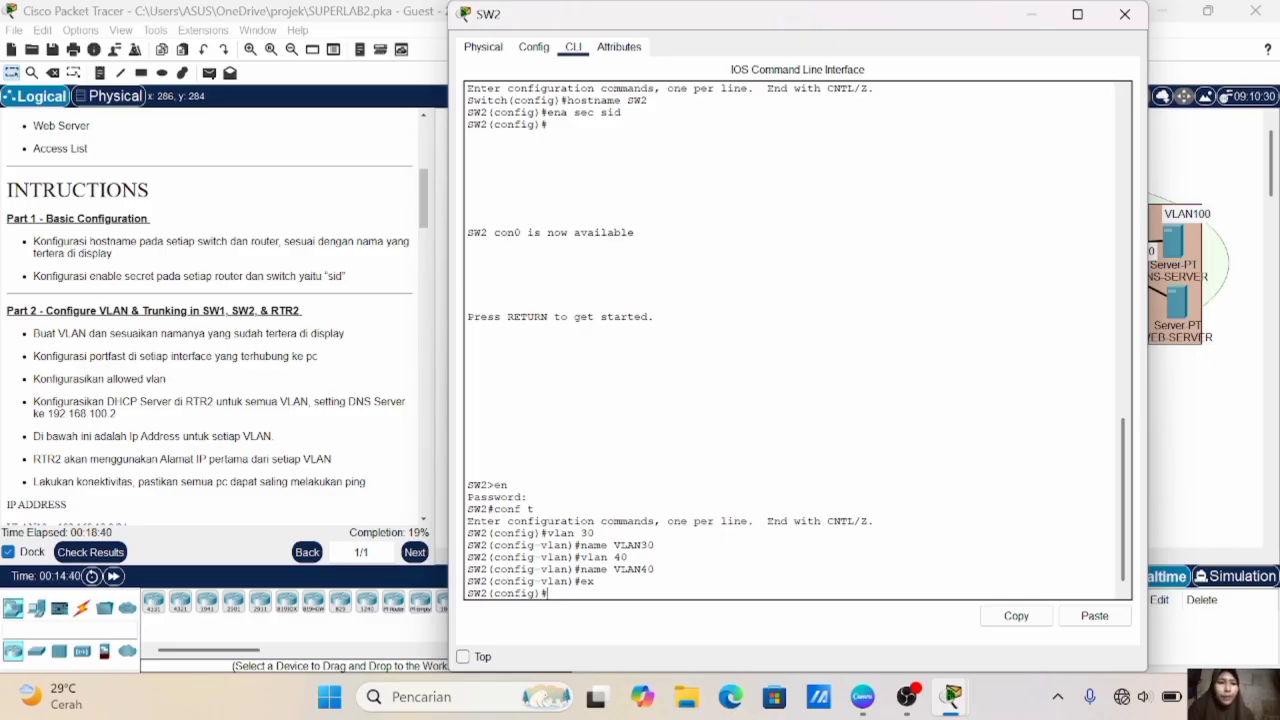
# - On SW2, set interface range fa0/2-3 to access mode and assign it to VLAN 30
pyautogui.click(1152, 405)
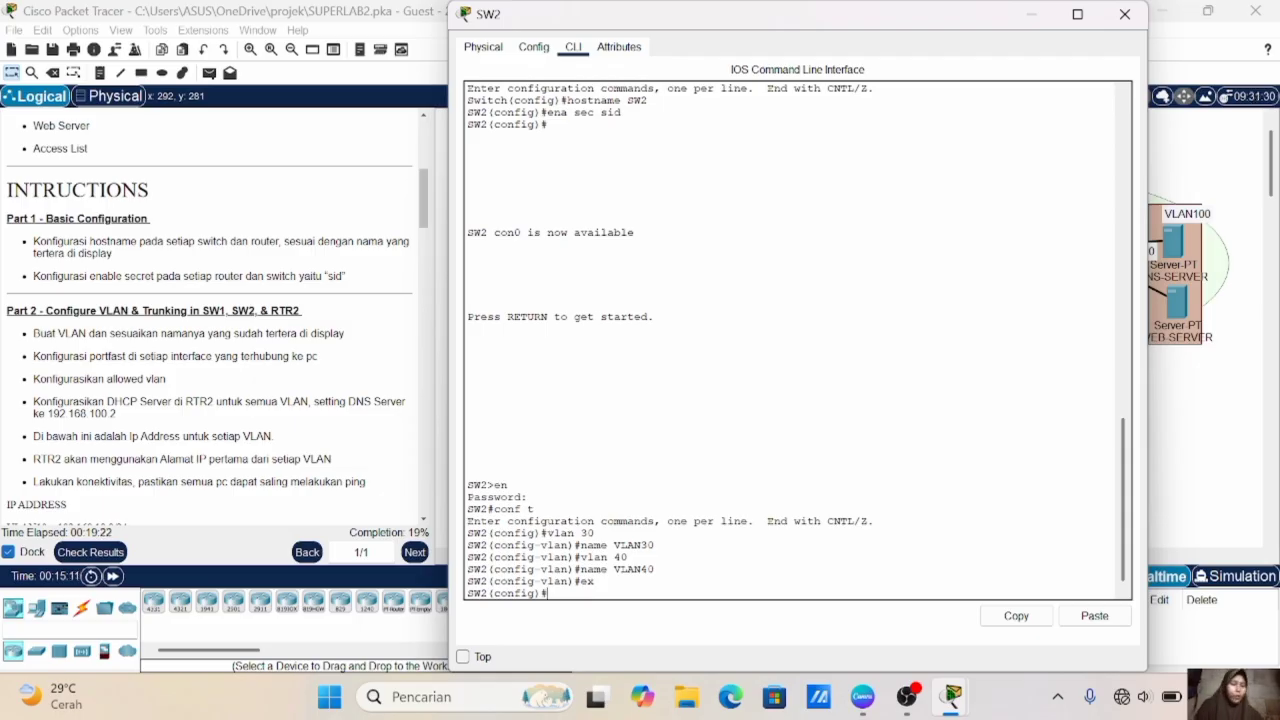
pyautogui.write('int range fa')
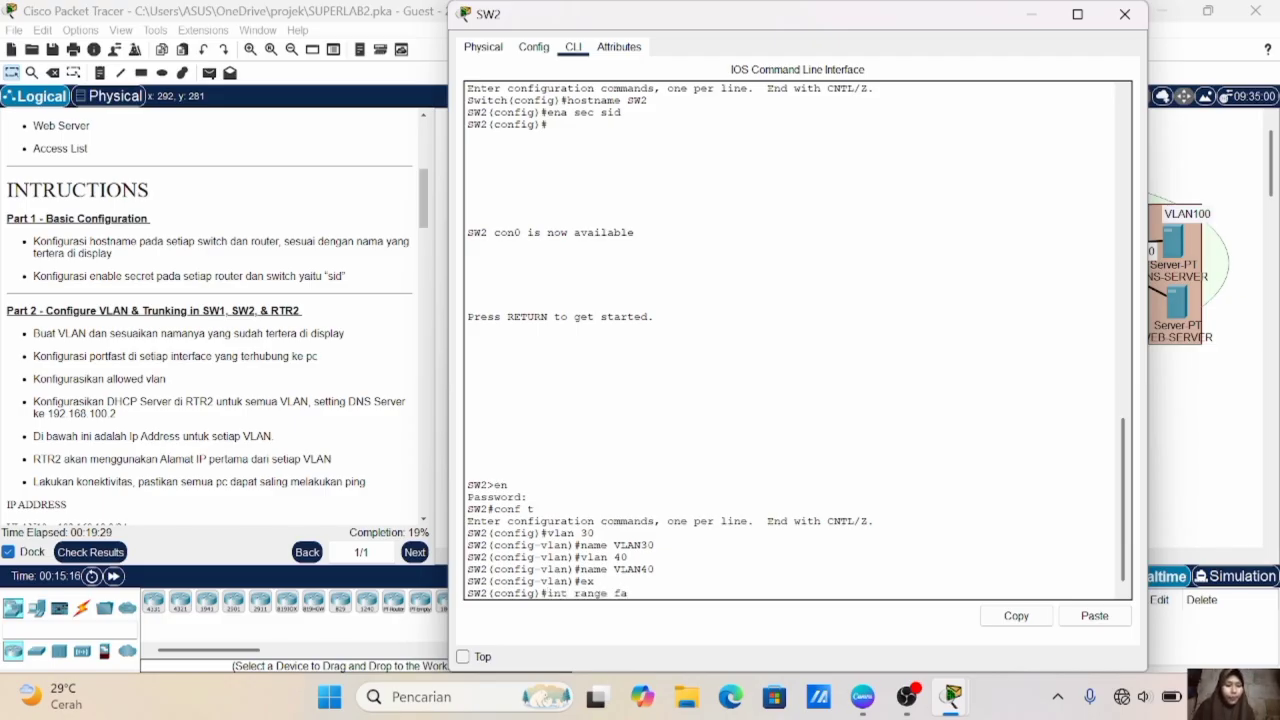
pyautogui.write('0/2-3')
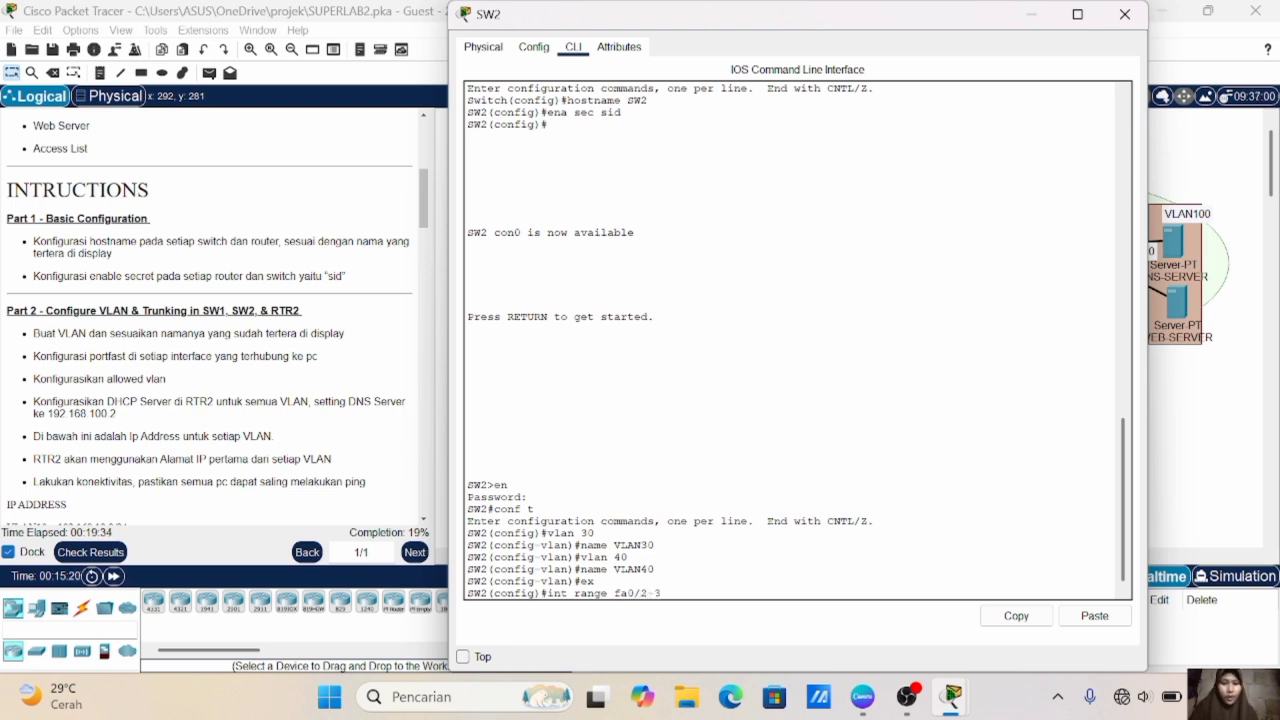
pyautogui.press('Return')
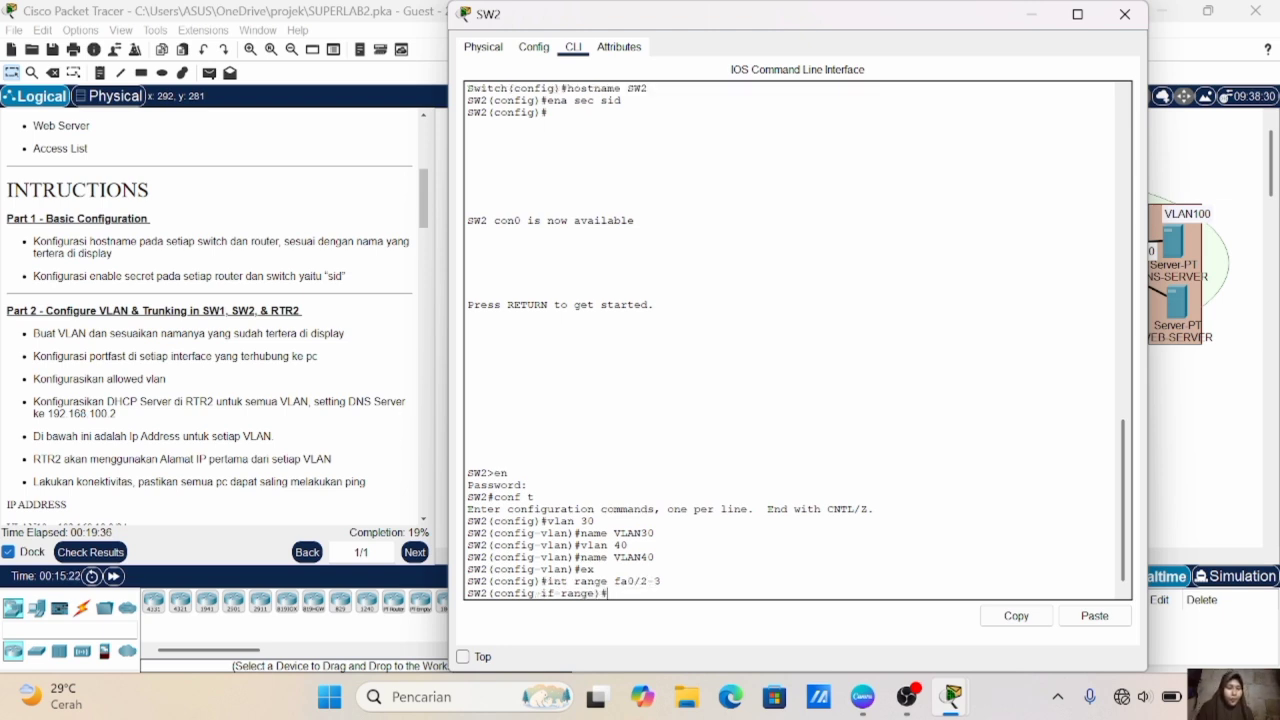
pyautogui.write('sw m a')
pyautogui.press('Return')
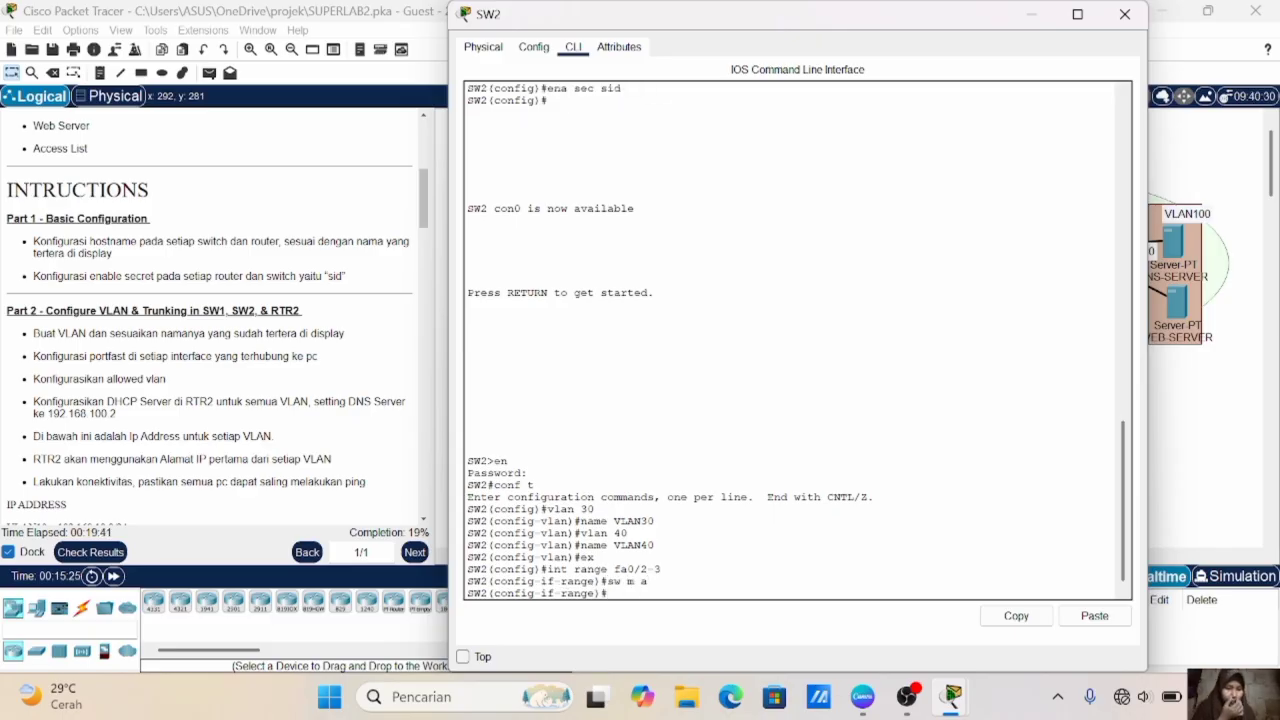
pyautogui.write('sw')
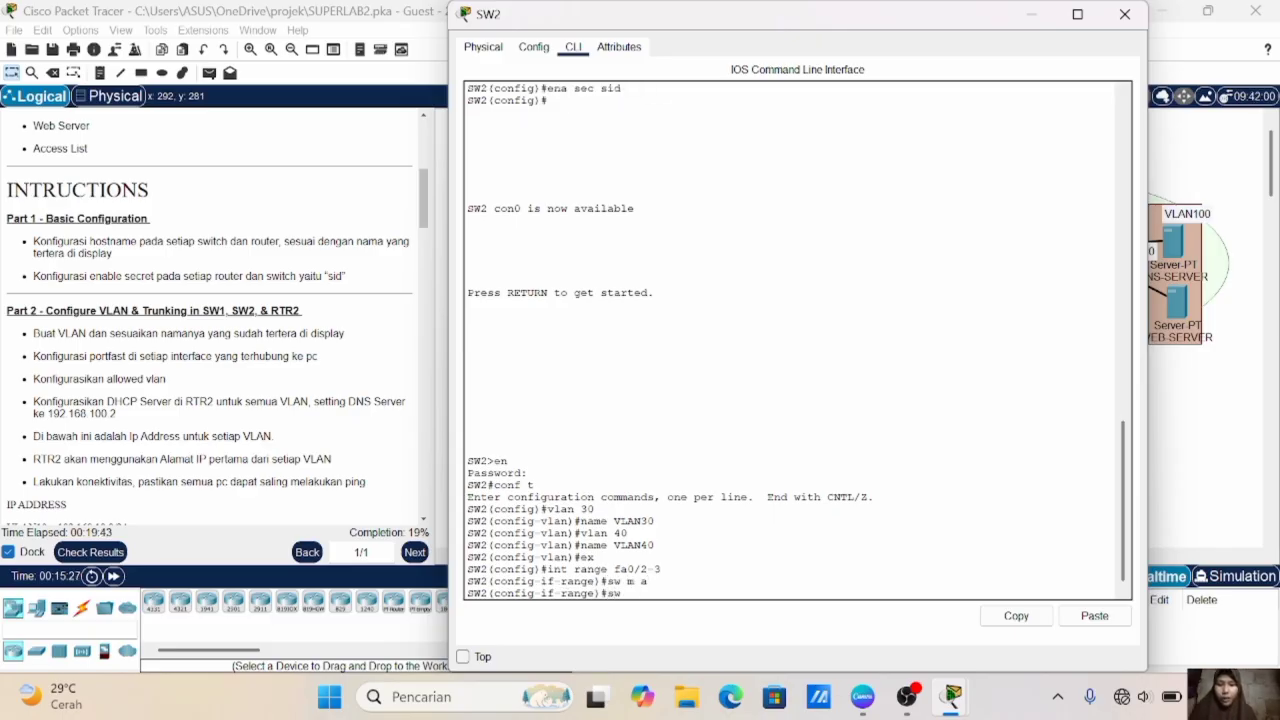
pyautogui.write(' a vl 30')
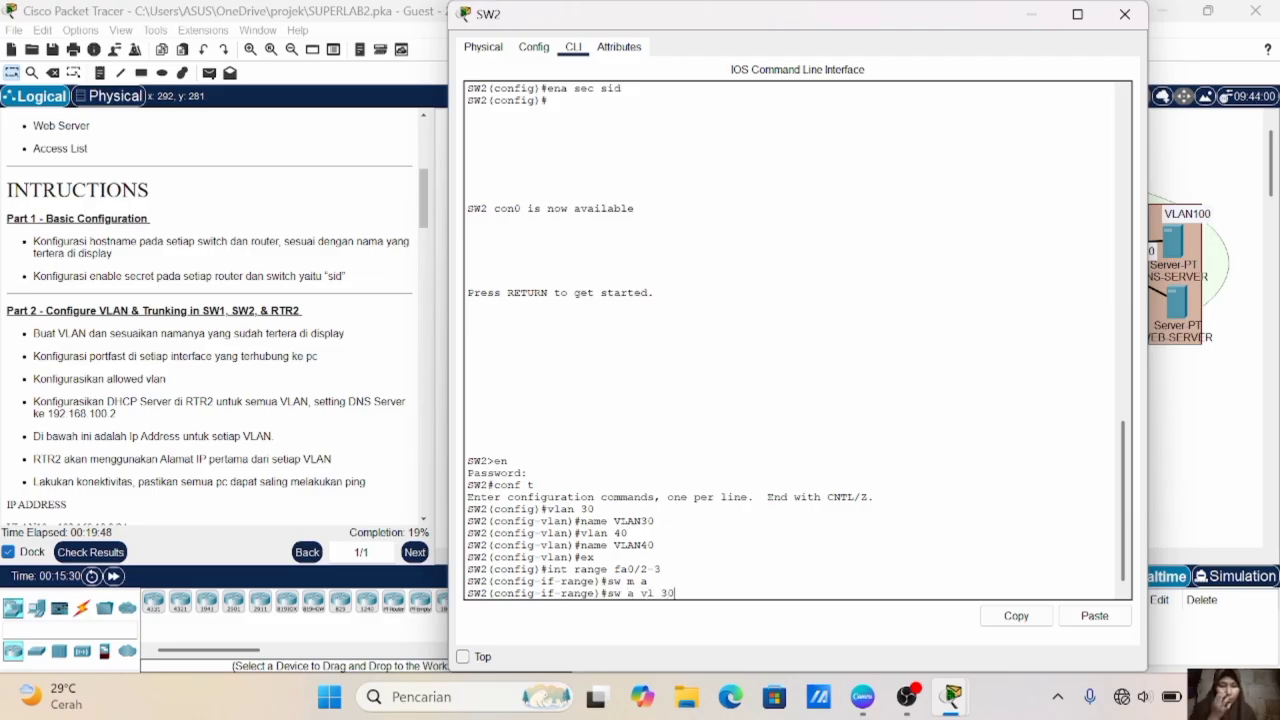
pyautogui.press('Return')
# - Enable spanning-tree PortFast on SW2's fa0/2-3 interfaces and exit the interface range configuration
pyautogui.write('spa po')
pyautogui.press('Return')
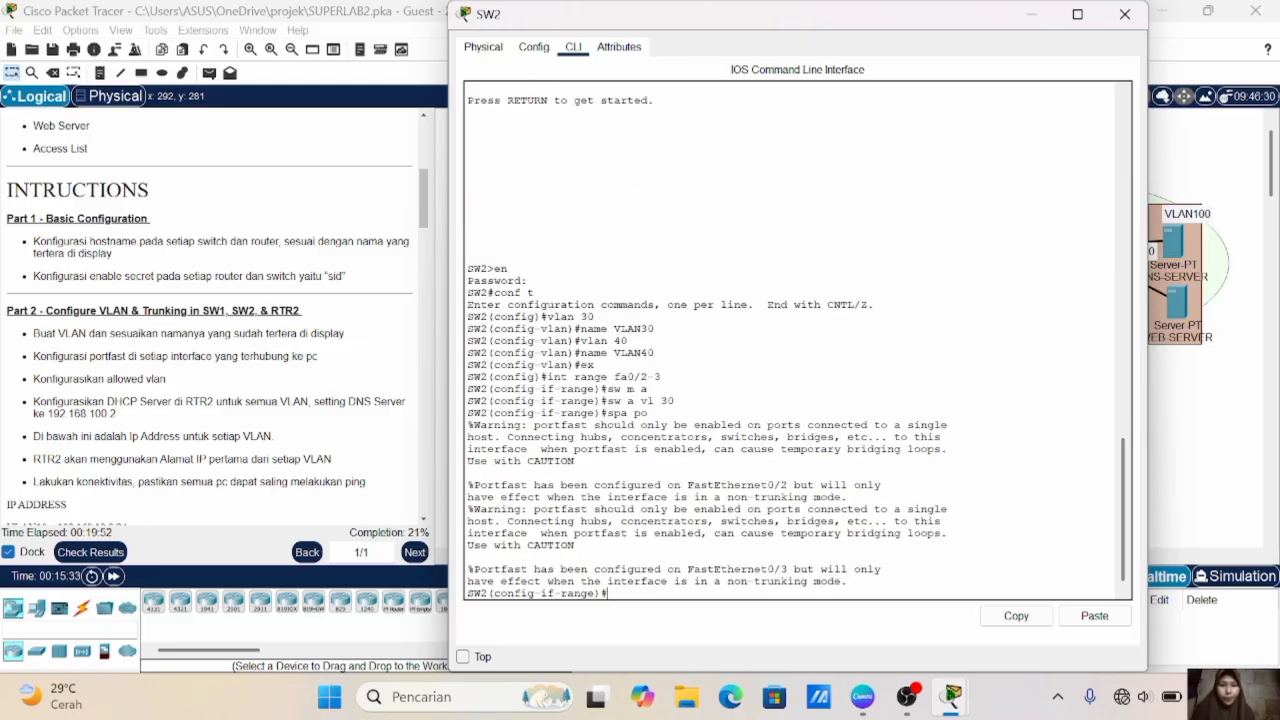
pyautogui.write('ex')
pyautogui.press('Return')
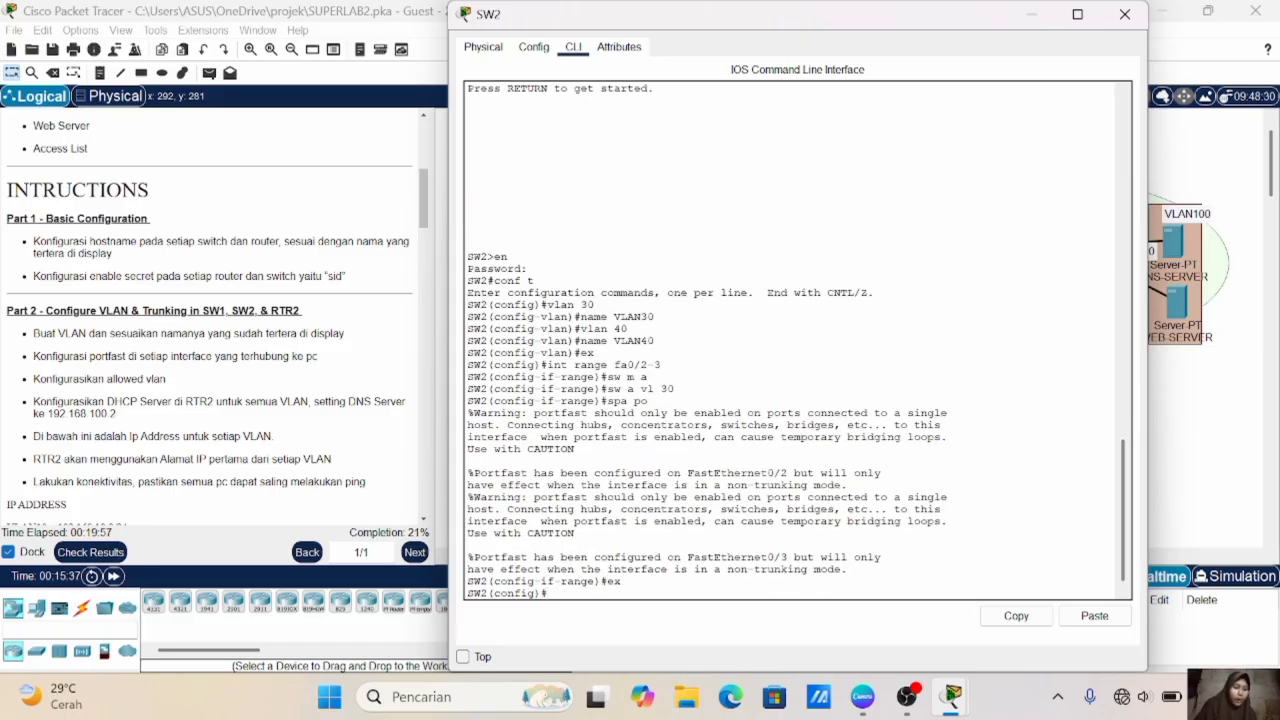
# - On SW2, set interface range fa0/4-5 to access mode and assign it to VLAN 40
pyautogui.write('in')
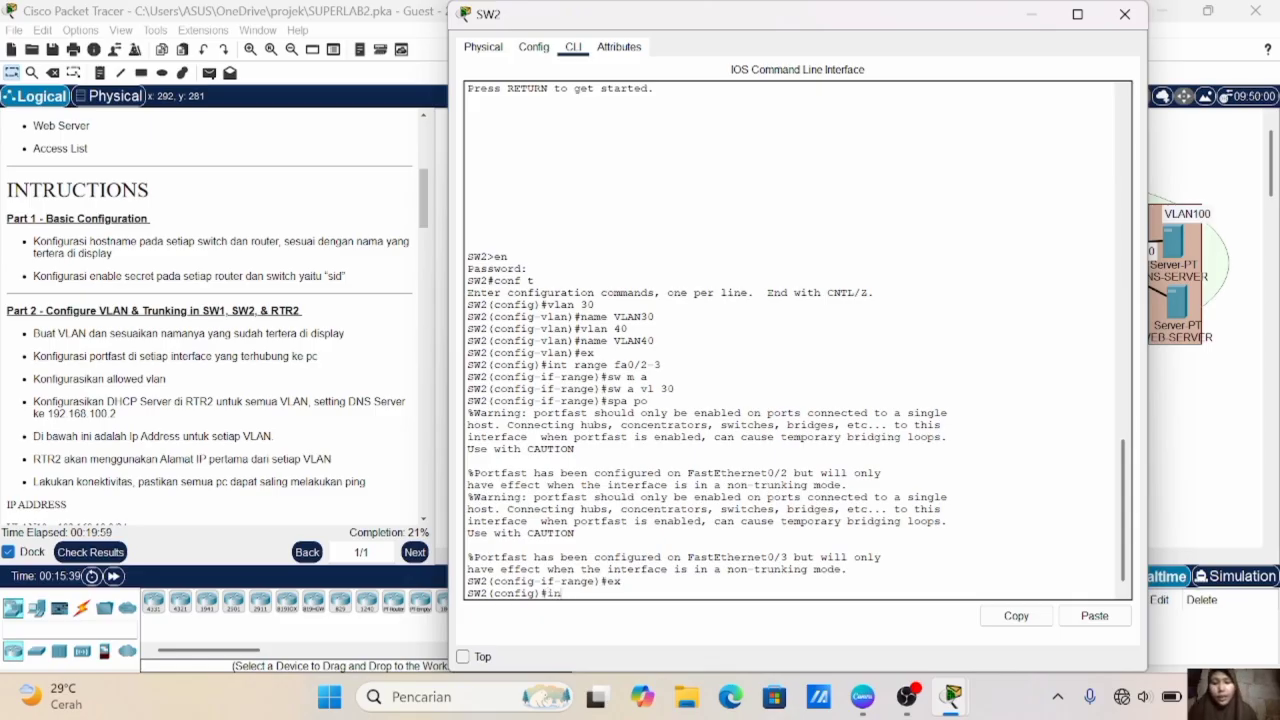
pyautogui.write('t range fa0')
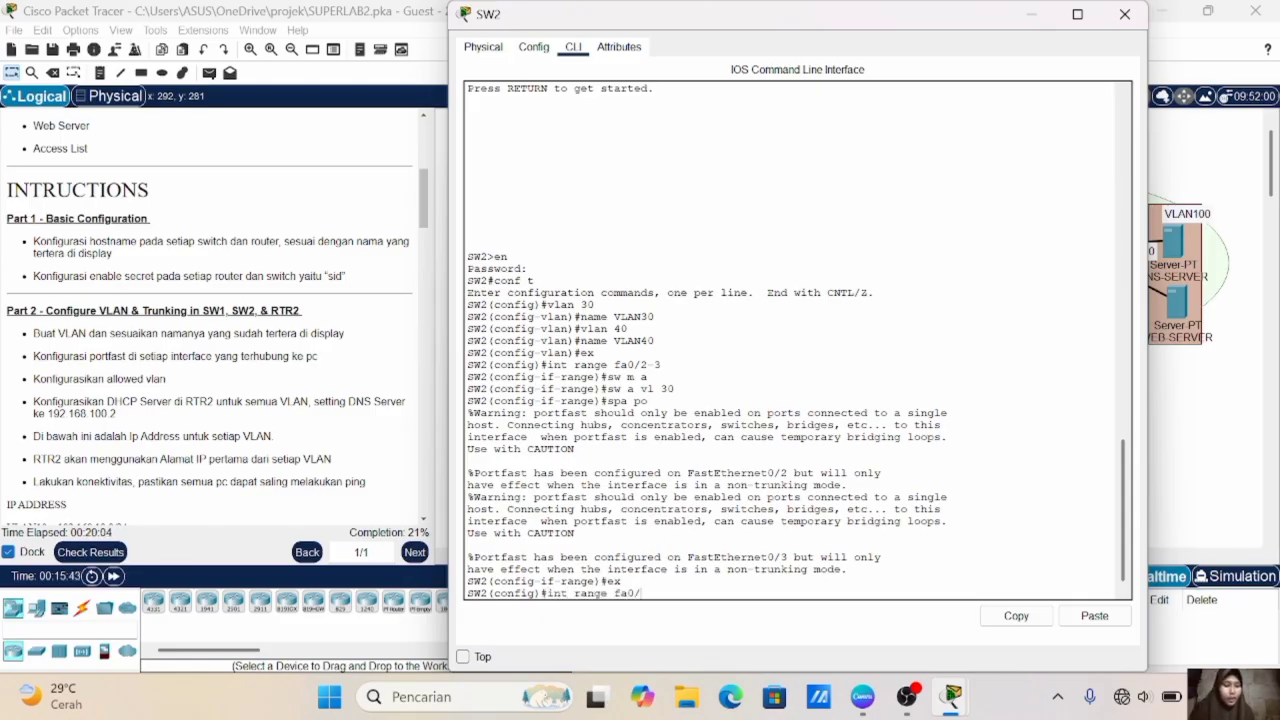
pyautogui.write('/4-5')
pyautogui.press('Return')
pyautogui.write('sw')
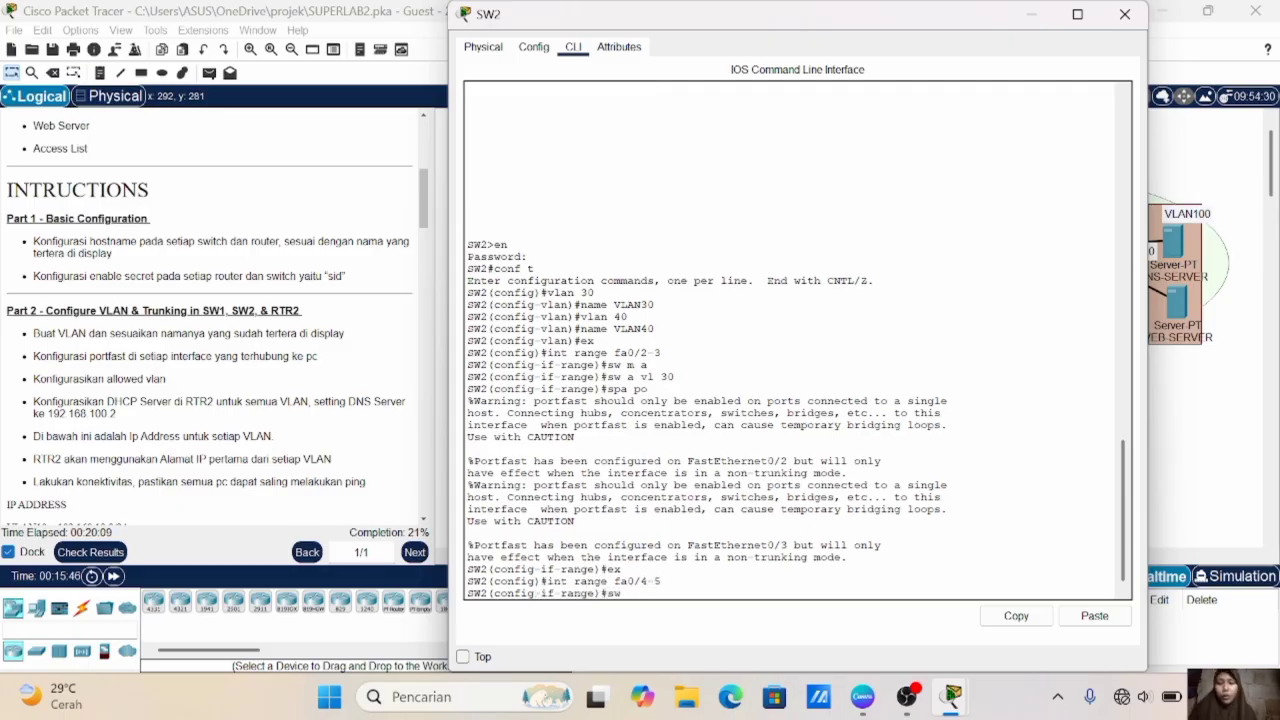
pyautogui.write(' m a')
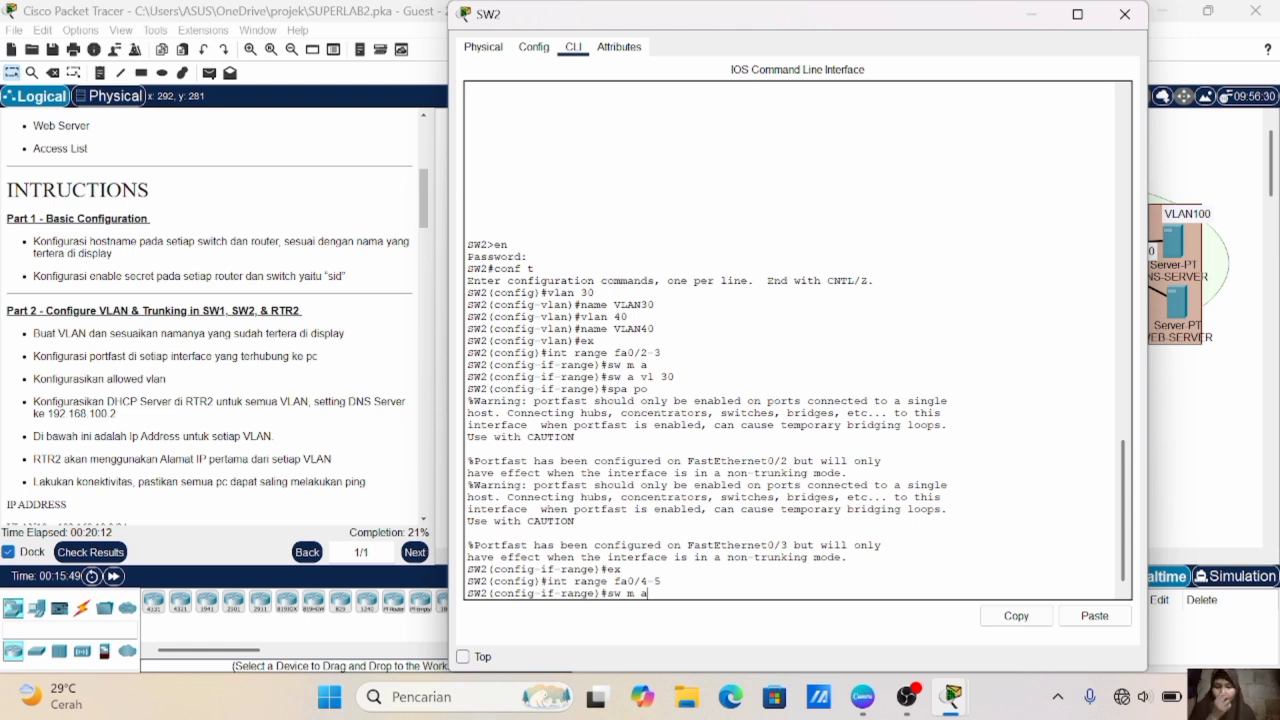
pyautogui.press('Return')
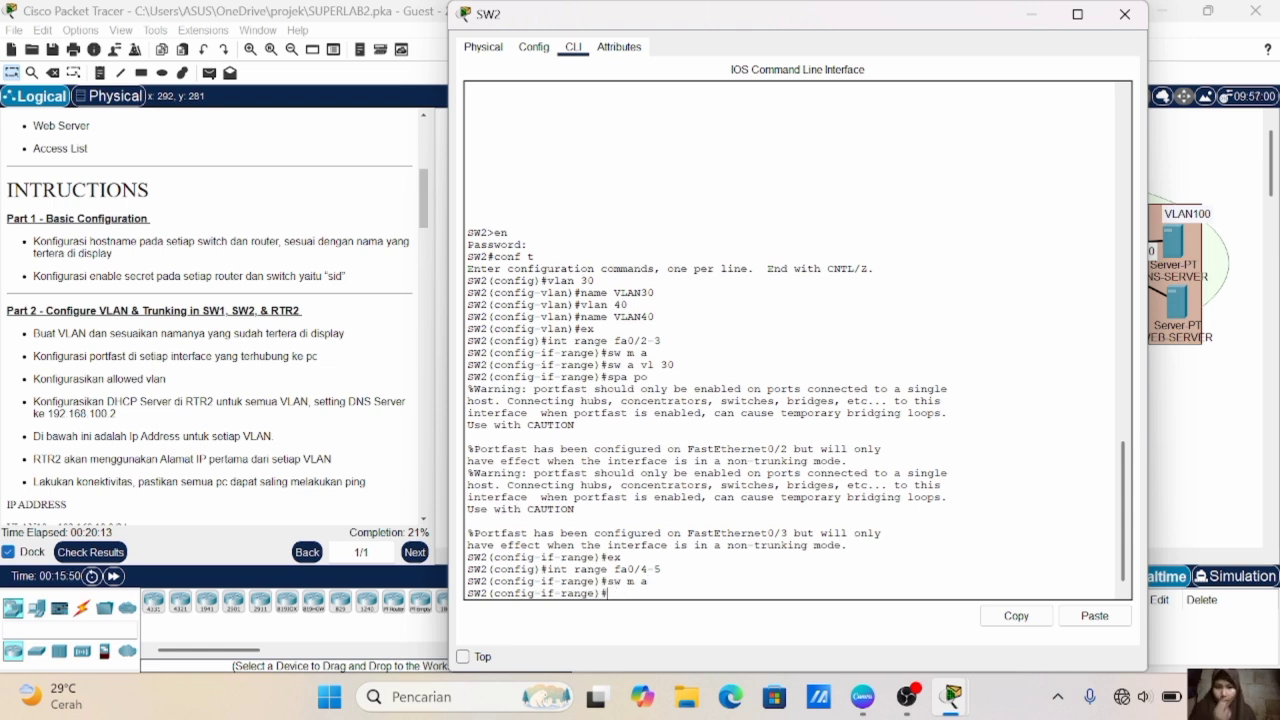
pyautogui.write('sw')
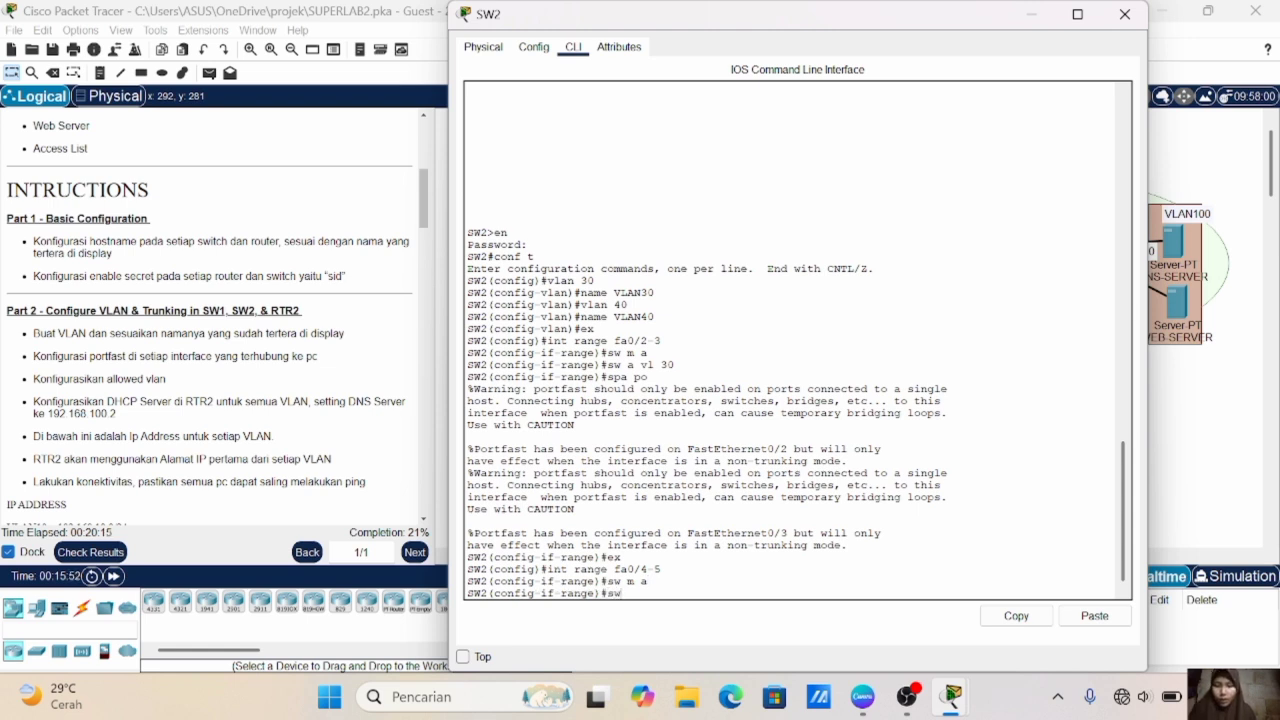
pyautogui.write(' a vl 40')
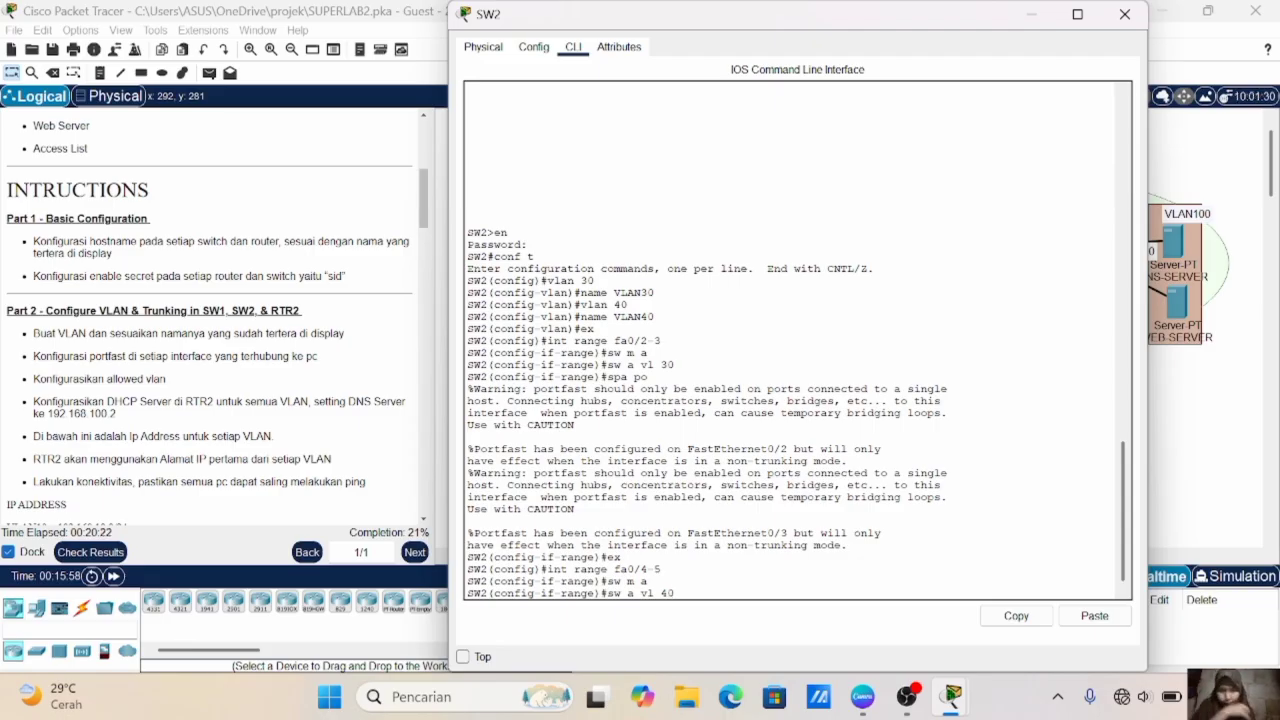
pyautogui.press('Return')
# - Enable spanning-tree PortFast on SW2's fa0/4-5 interfaces and exit the interface range configuration
pyautogui.write('spa po')
pyautogui.press('Return')
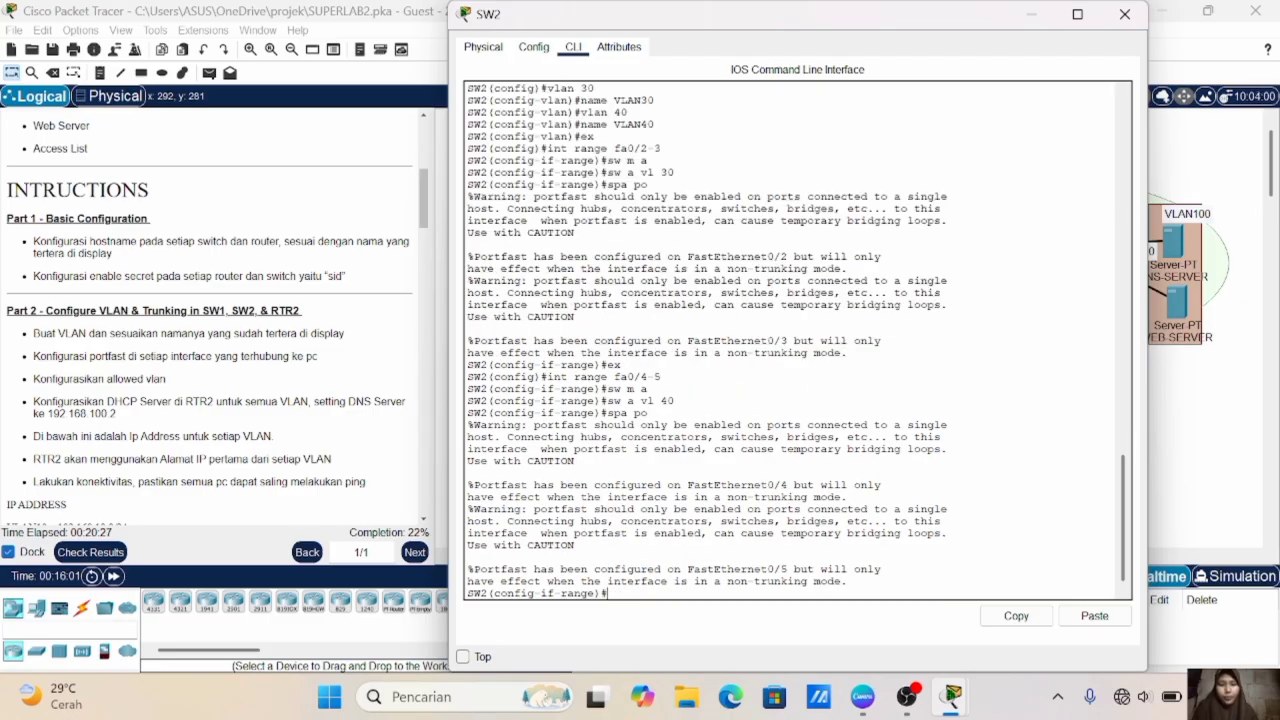
pyautogui.write('ex')
pyautogui.press('Return')
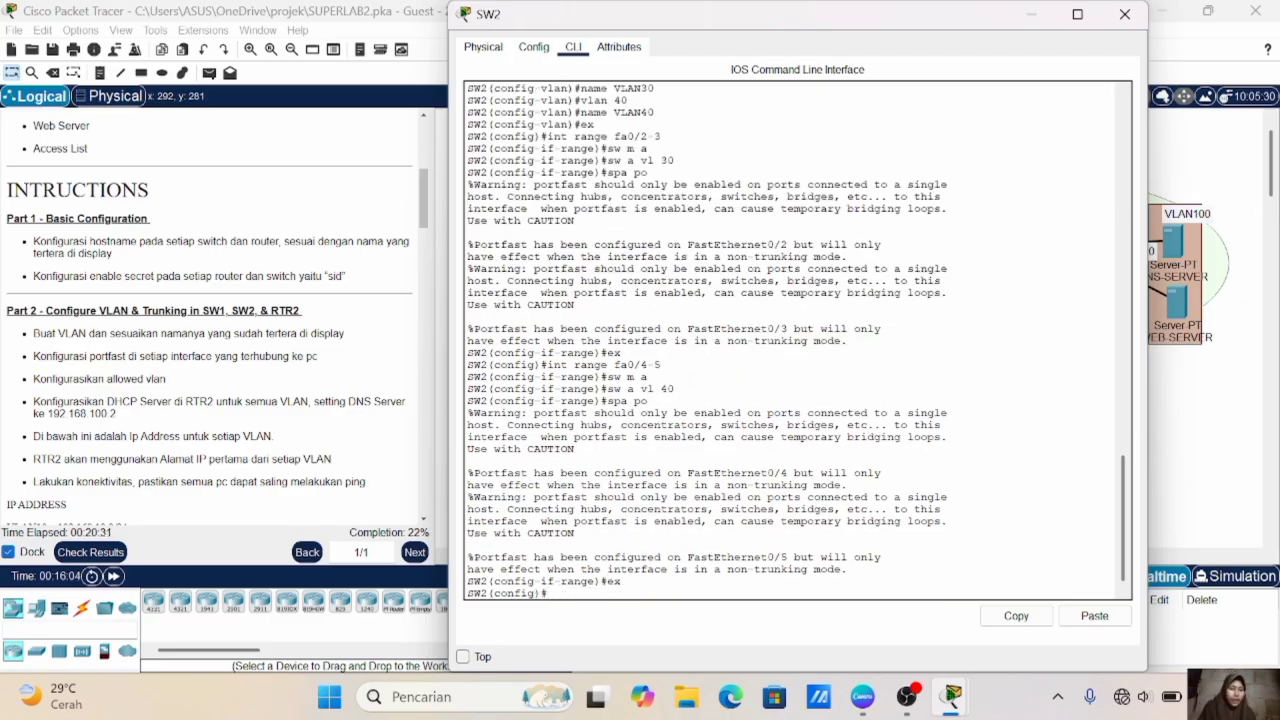
# - Check SW2's uplink port in the topology and set its interface fa0/1 to trunk mode
pyautogui.click(1216, 406)
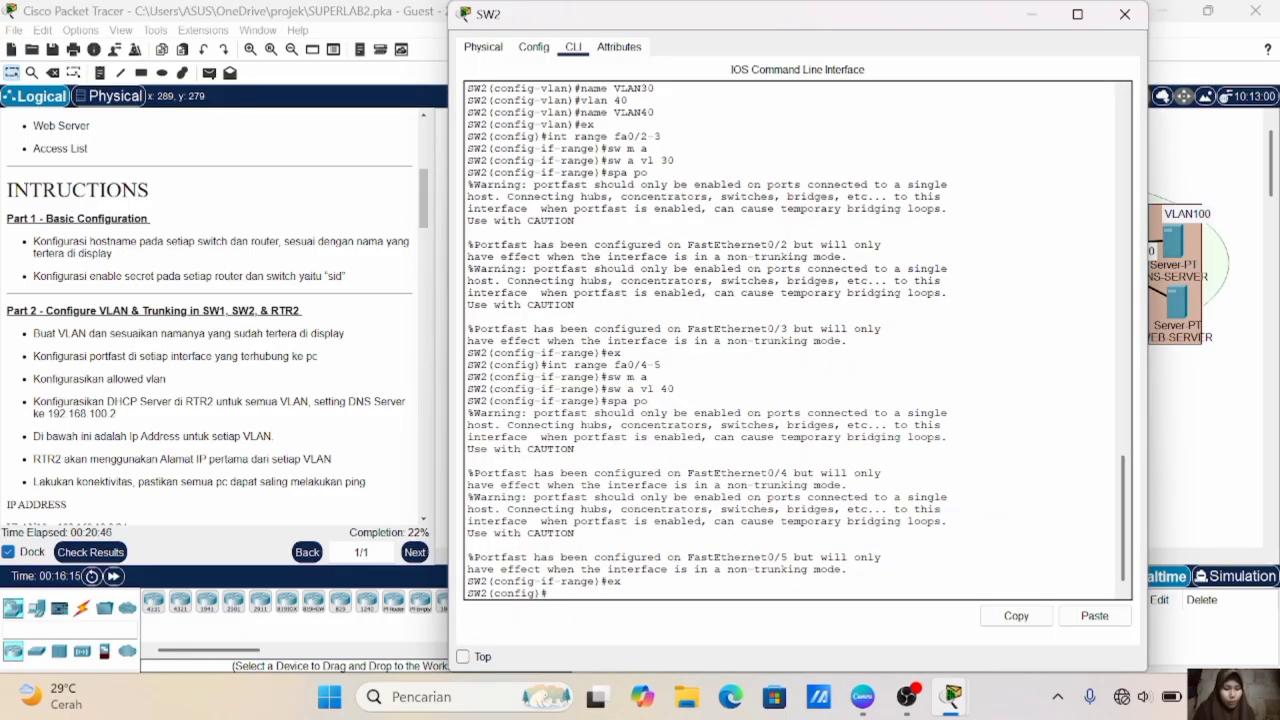
pyautogui.write('int fa0/1')
pyautogui.press('Return')
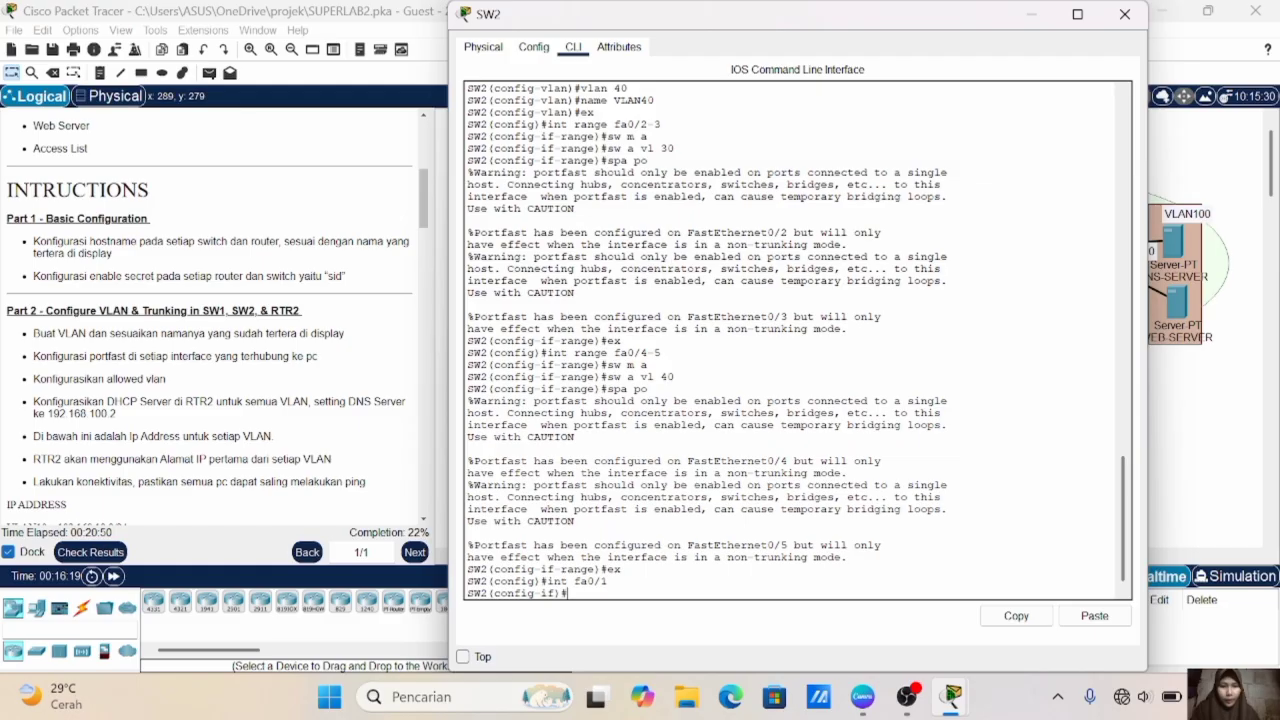
pyautogui.write('sw ')
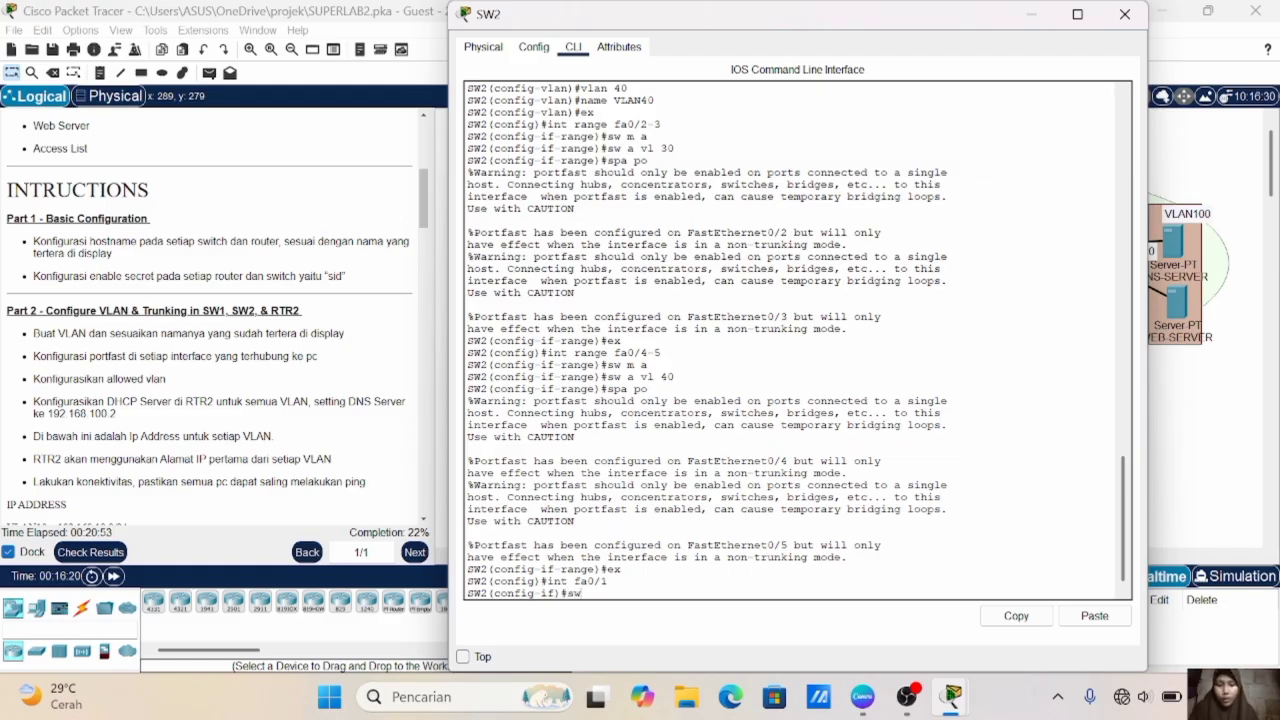
pyautogui.write('m t')
pyautogui.press('Return')
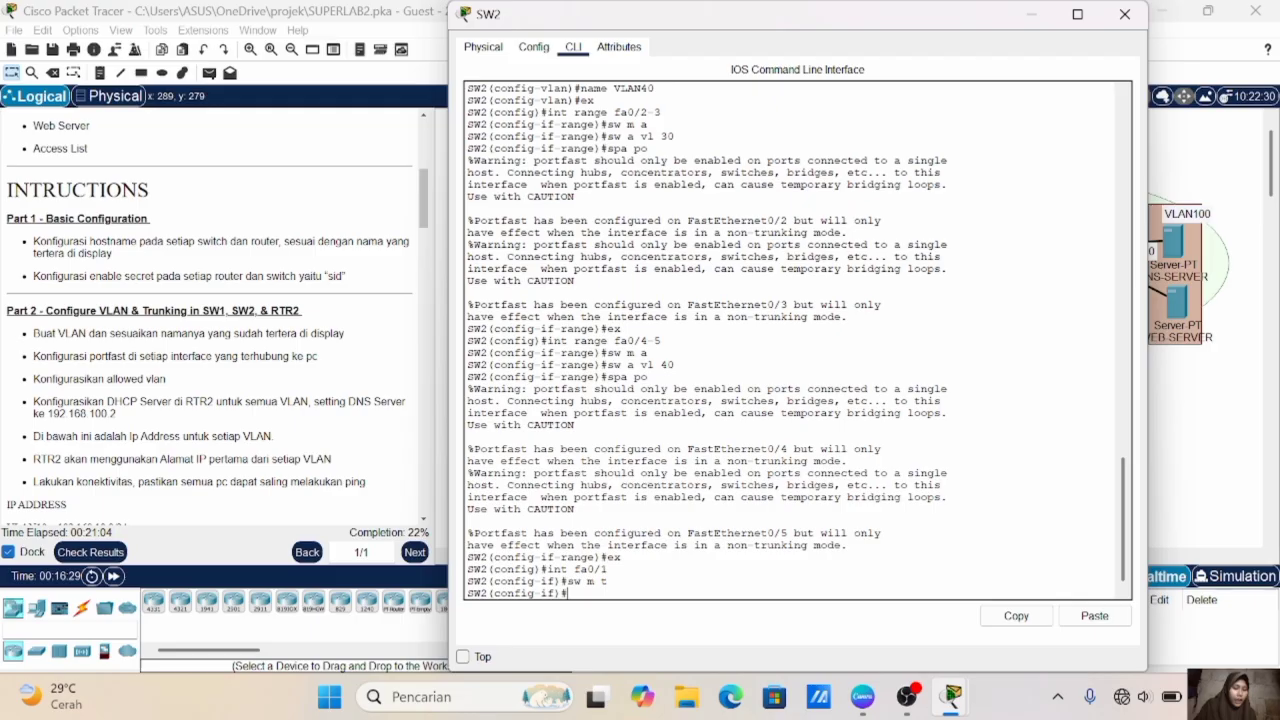
# - Set the allowed VLANs on SW2's fa0/1 trunk to 30-40
pyautogui.write('sw p')
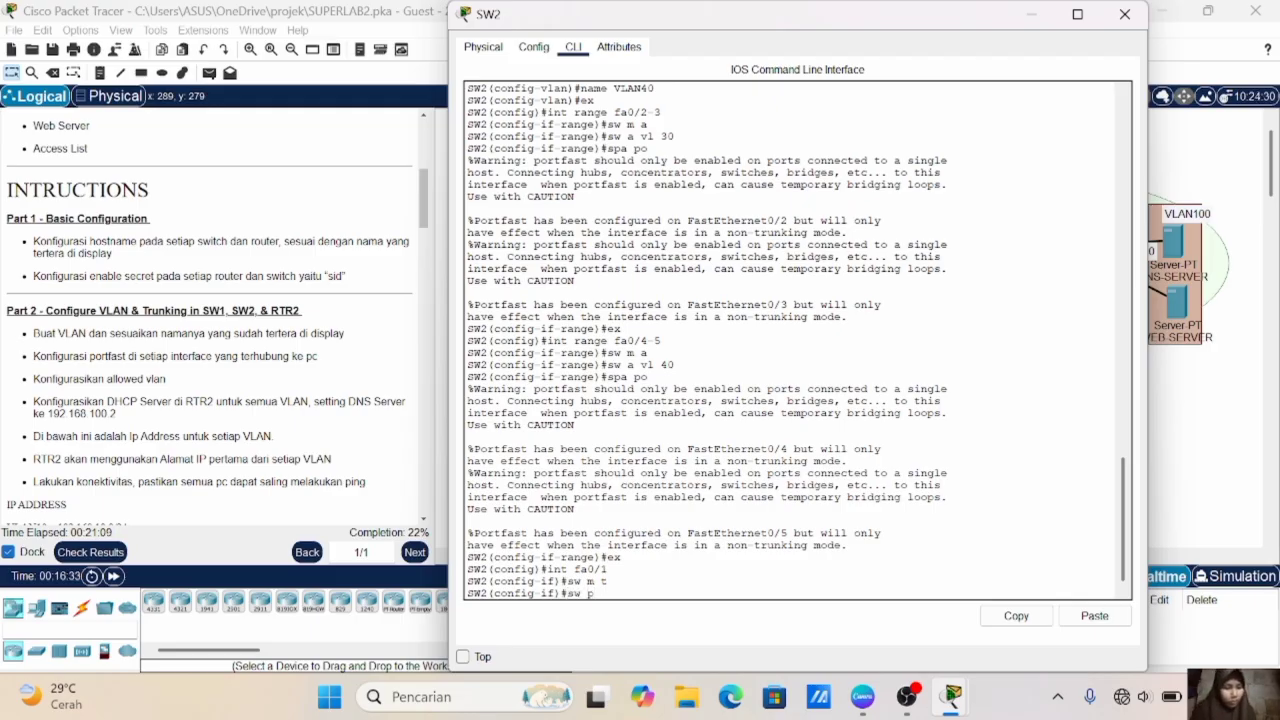
pyautogui.press('BackSpace')
pyautogui.write('t all vl 30-40')
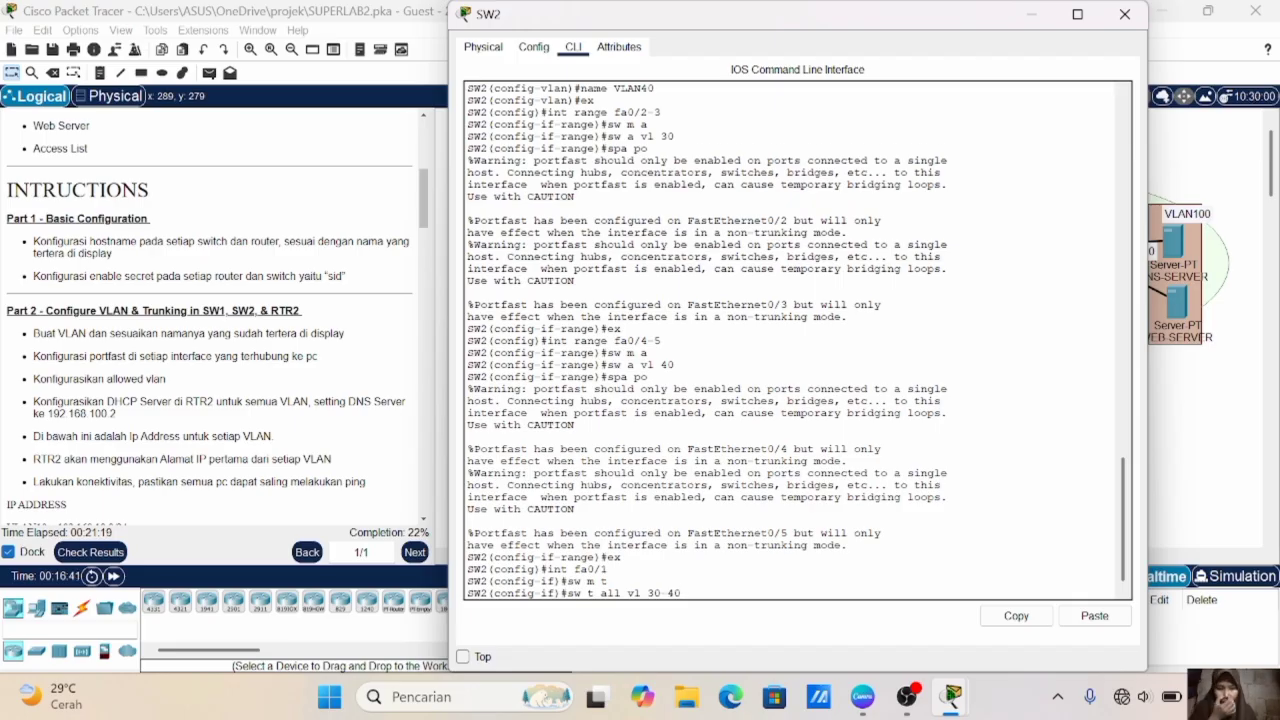
pyautogui.press('Return')
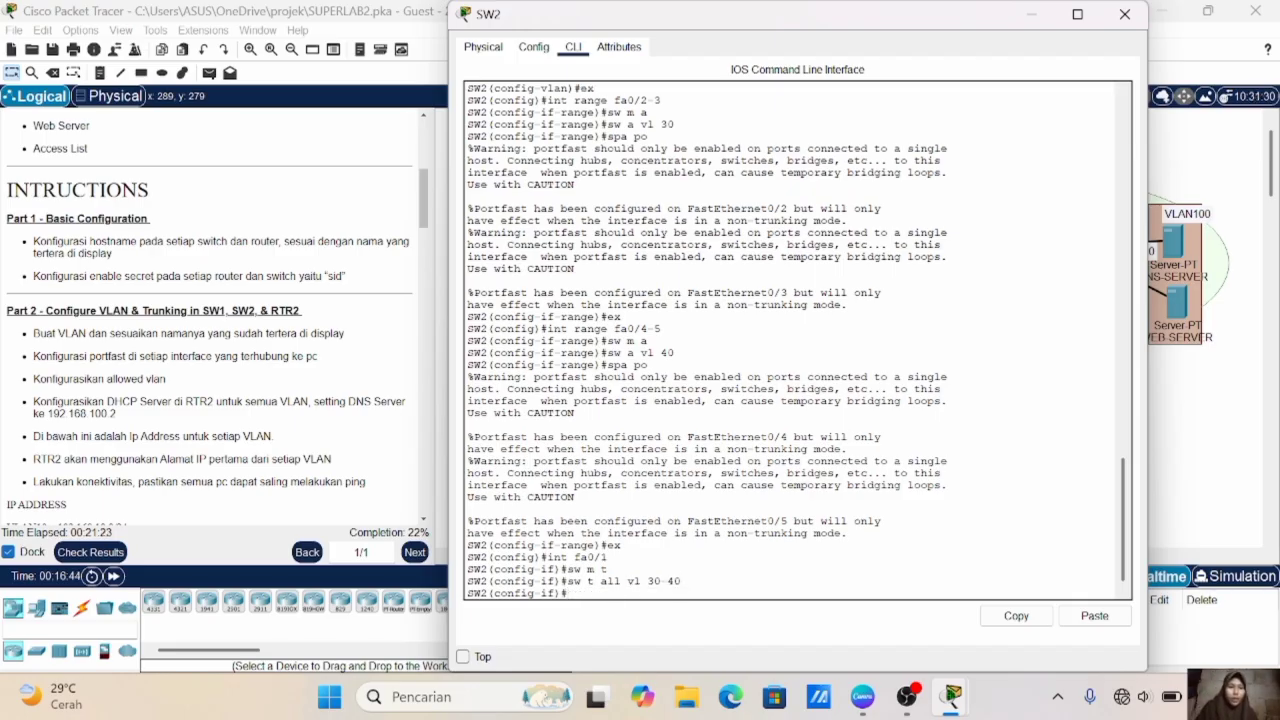
# - Switch to RTR2's command line and enable interface fa1/0 with no shutdown
pyautogui.click(1185, 515)
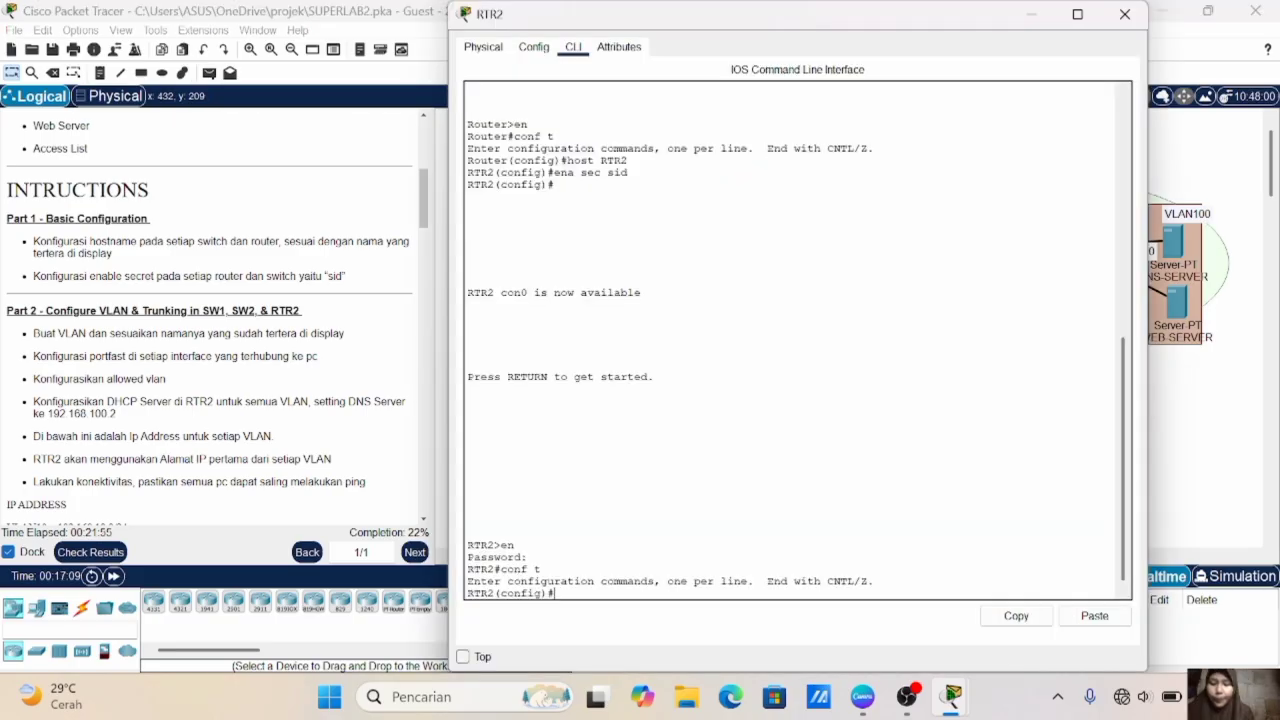
pyautogui.click(1265, 95)
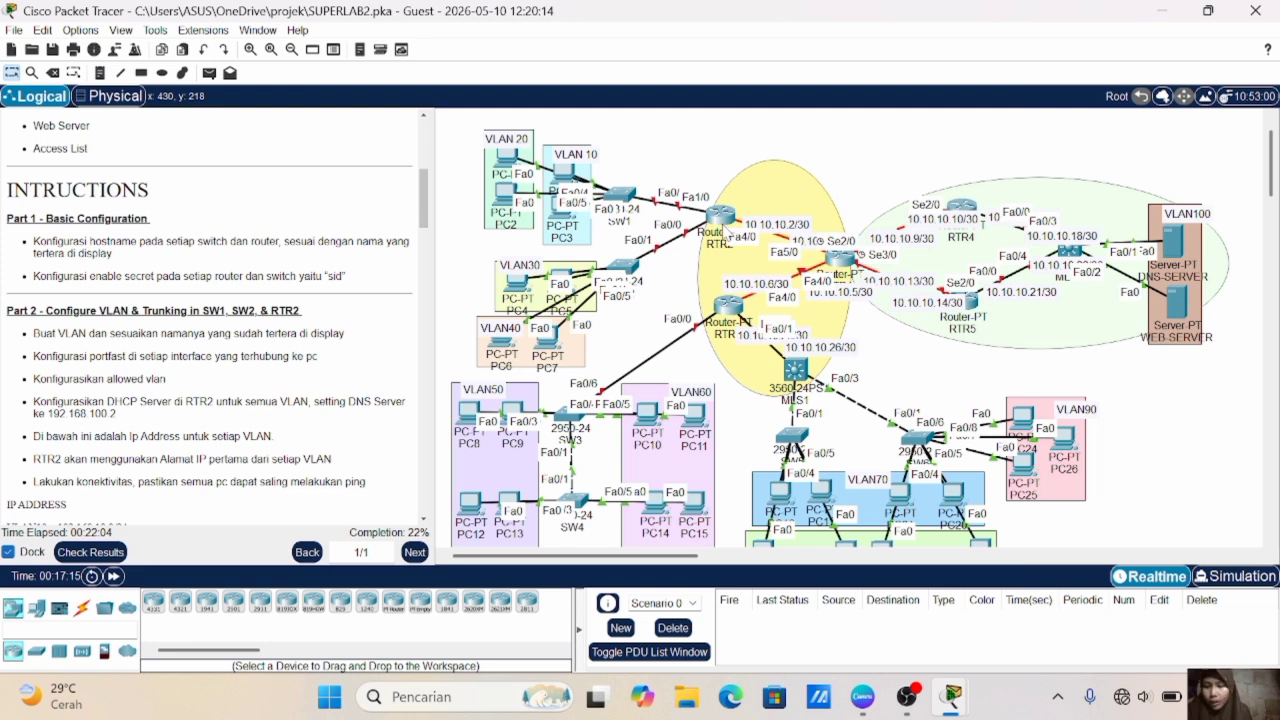
pyautogui.moveTo(713, 238)
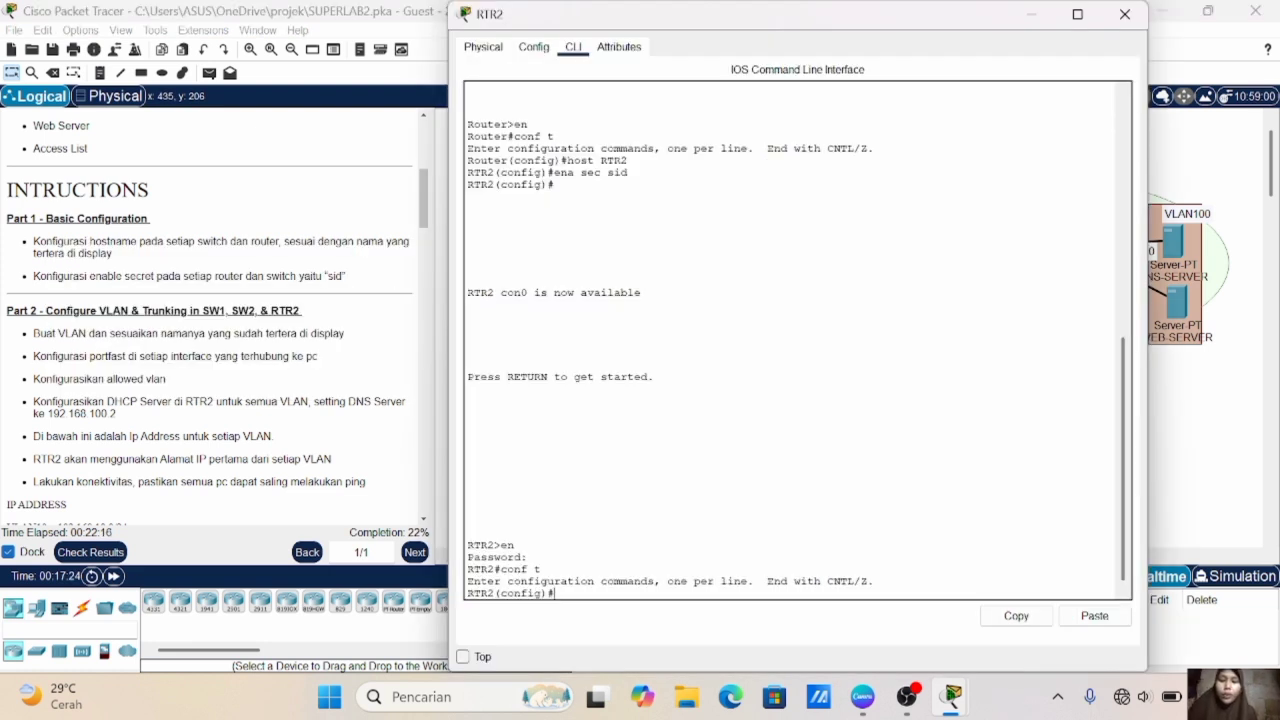
pyautogui.write('int fa')
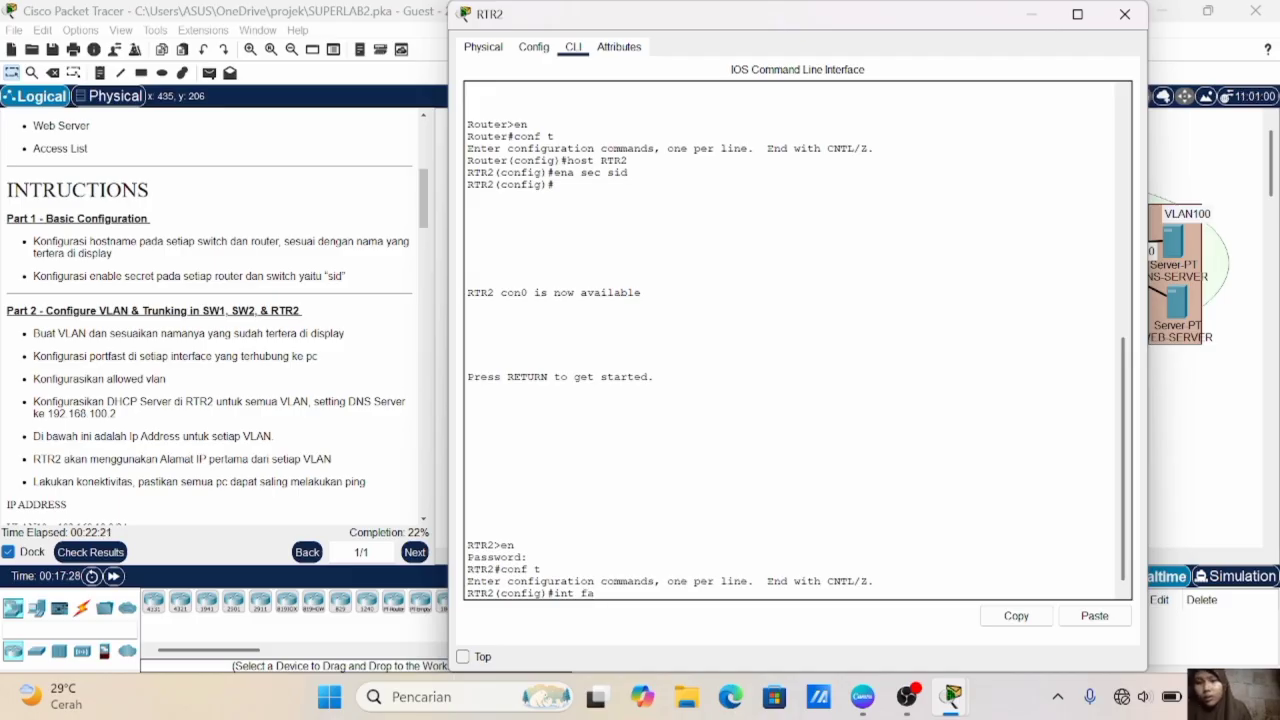
pyautogui.write('1/0')
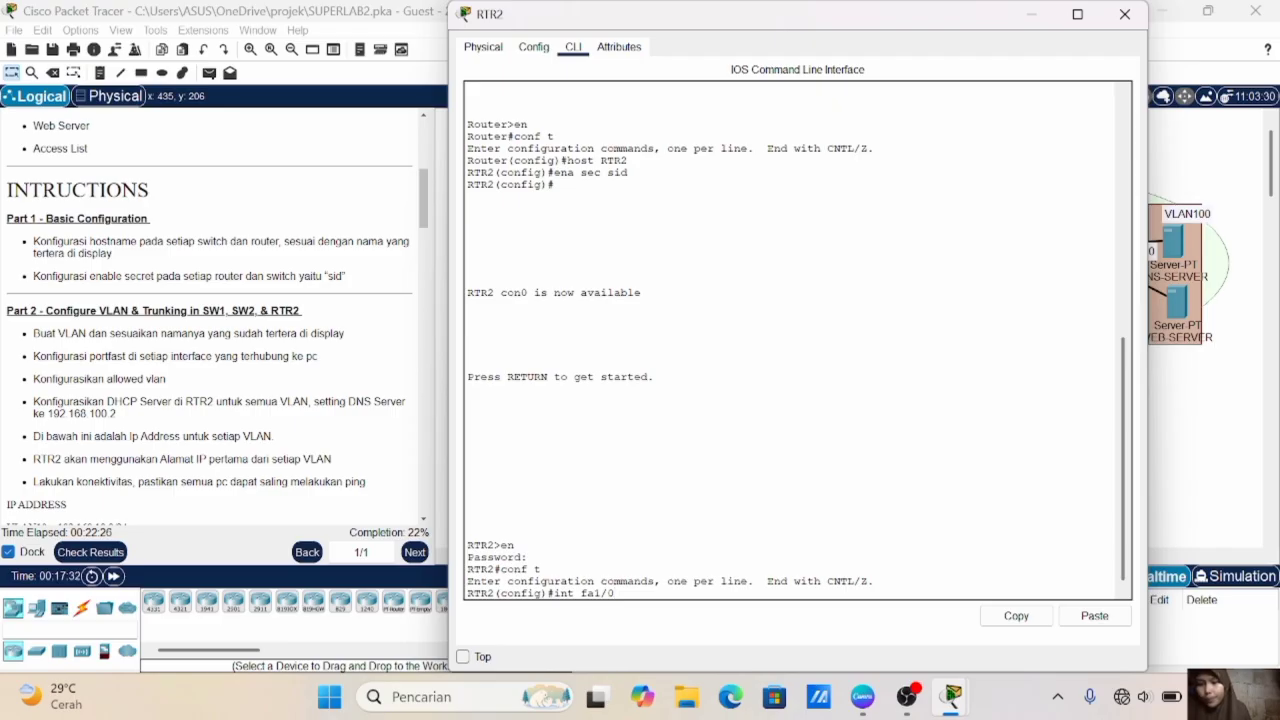
pyautogui.press('Return')
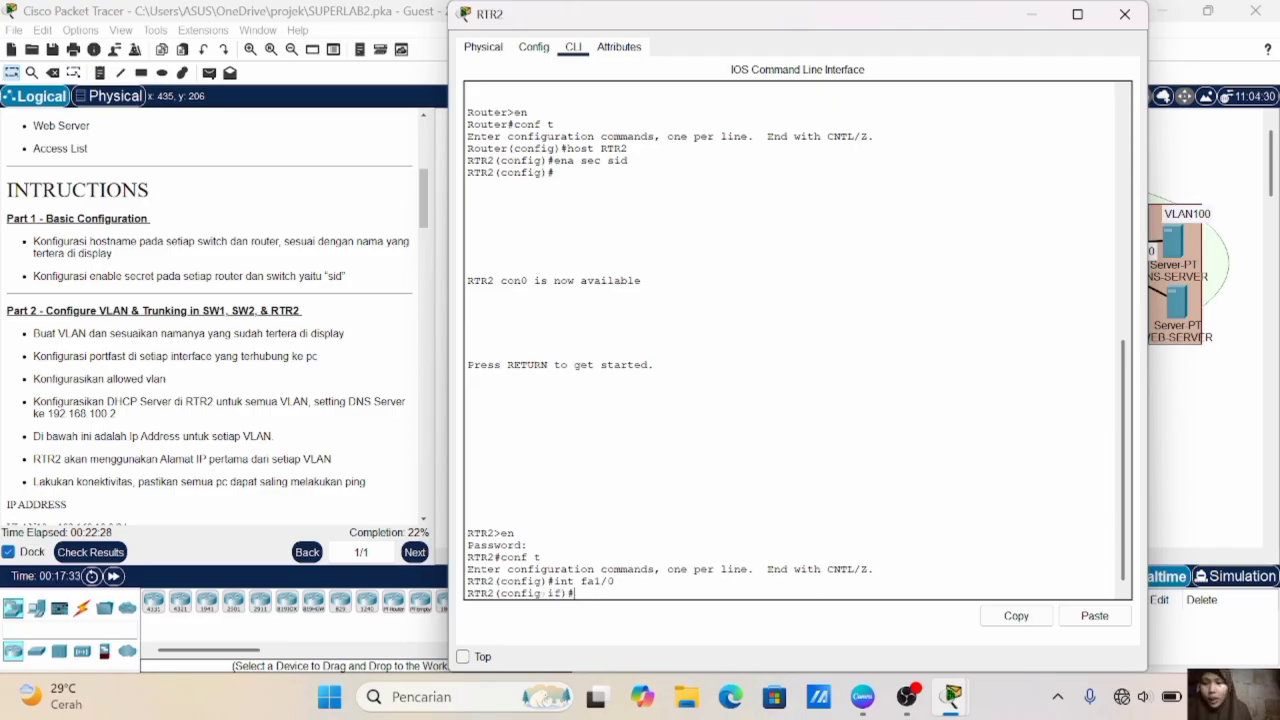
pyautogui.write('no sh')
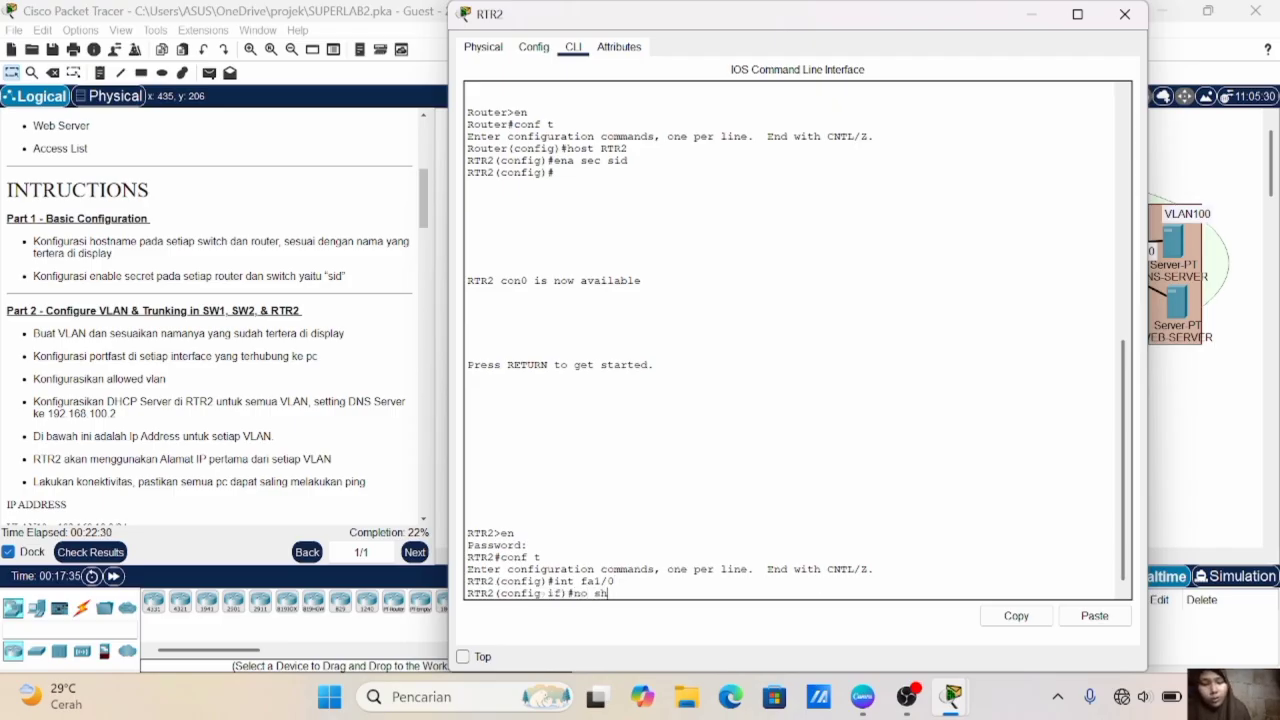
pyautogui.press('Return')
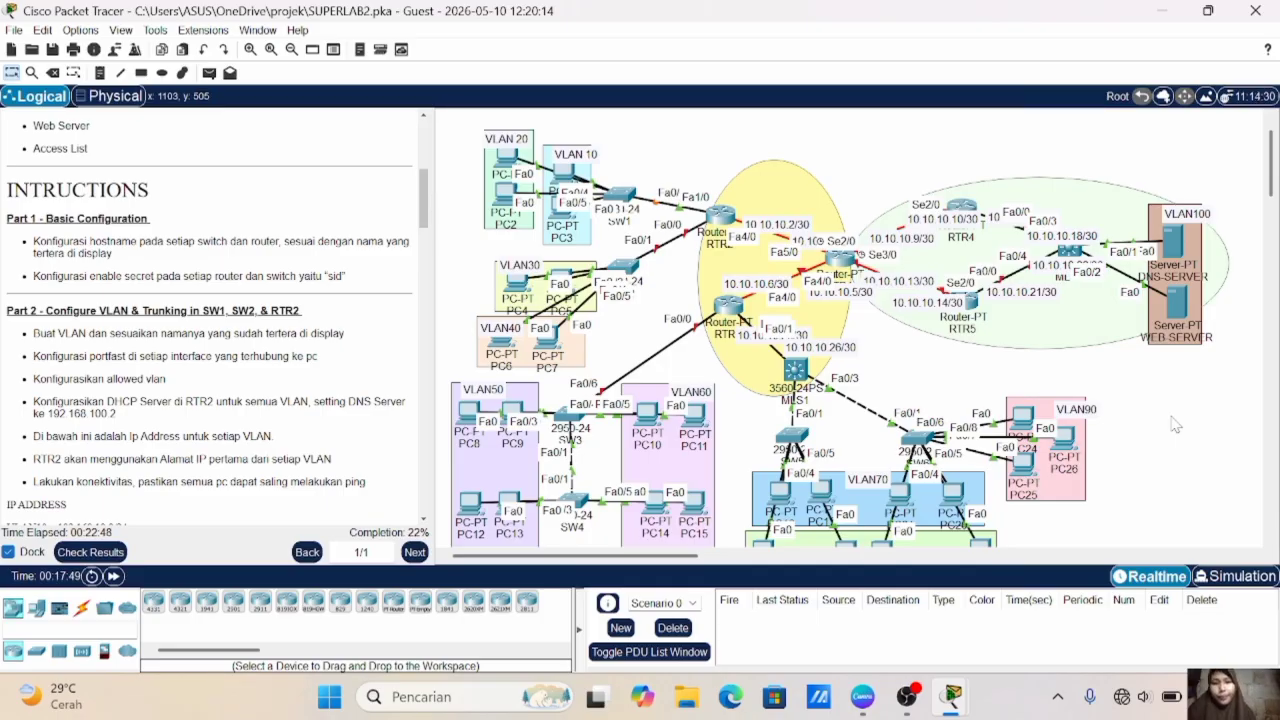
# - Create subinterface fa1/0.10 on RTR2, checking the link to SW1 in the topology
pyautogui.click(719, 222)
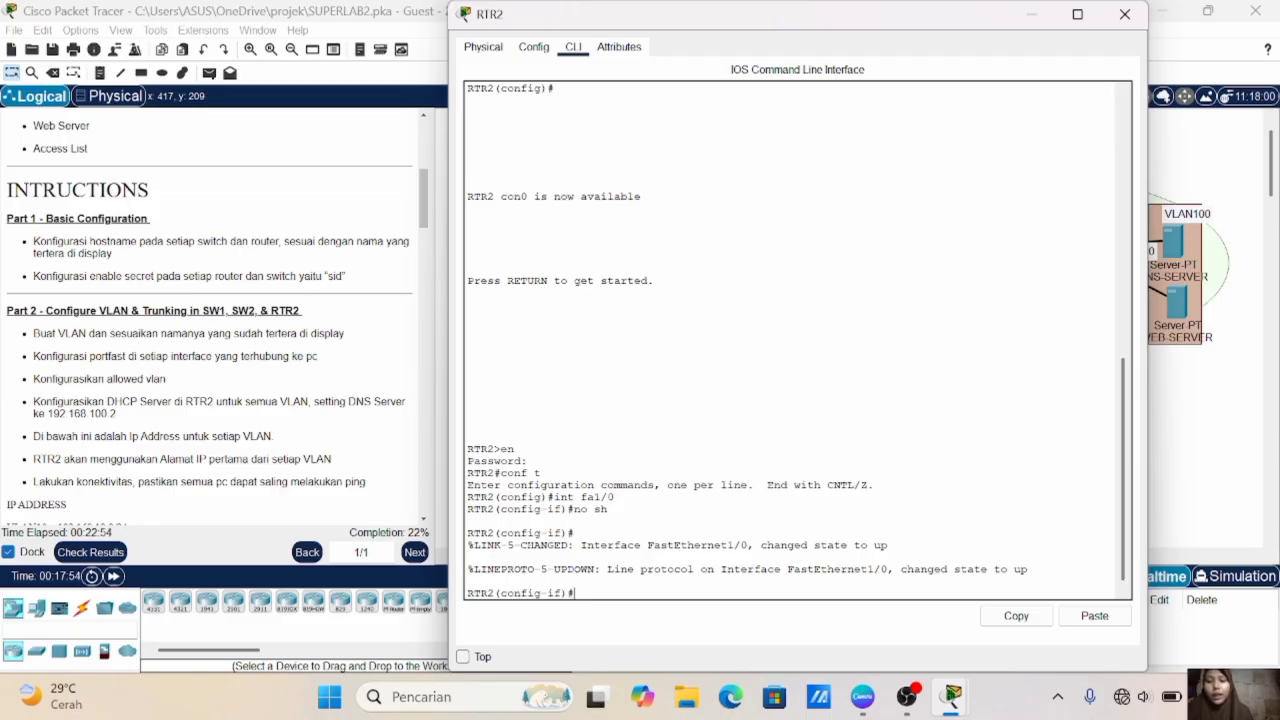
pyautogui.write('int fa')
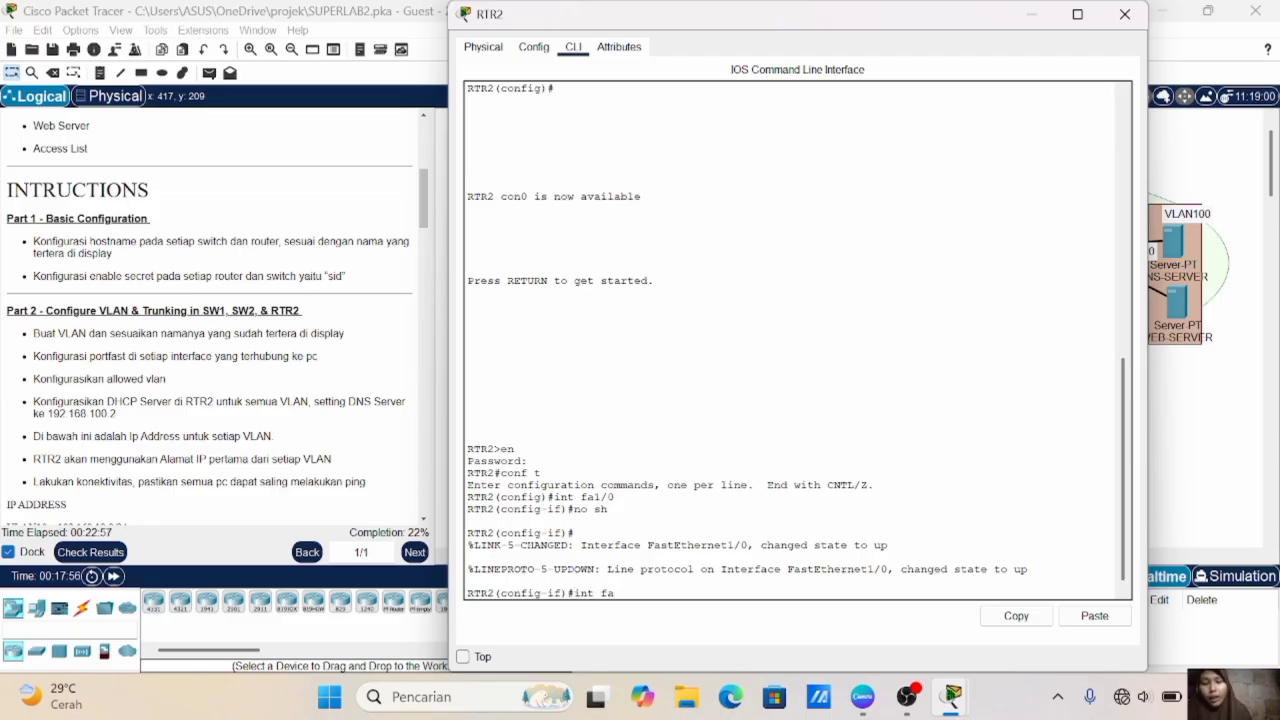
pyautogui.write('1/0.10')
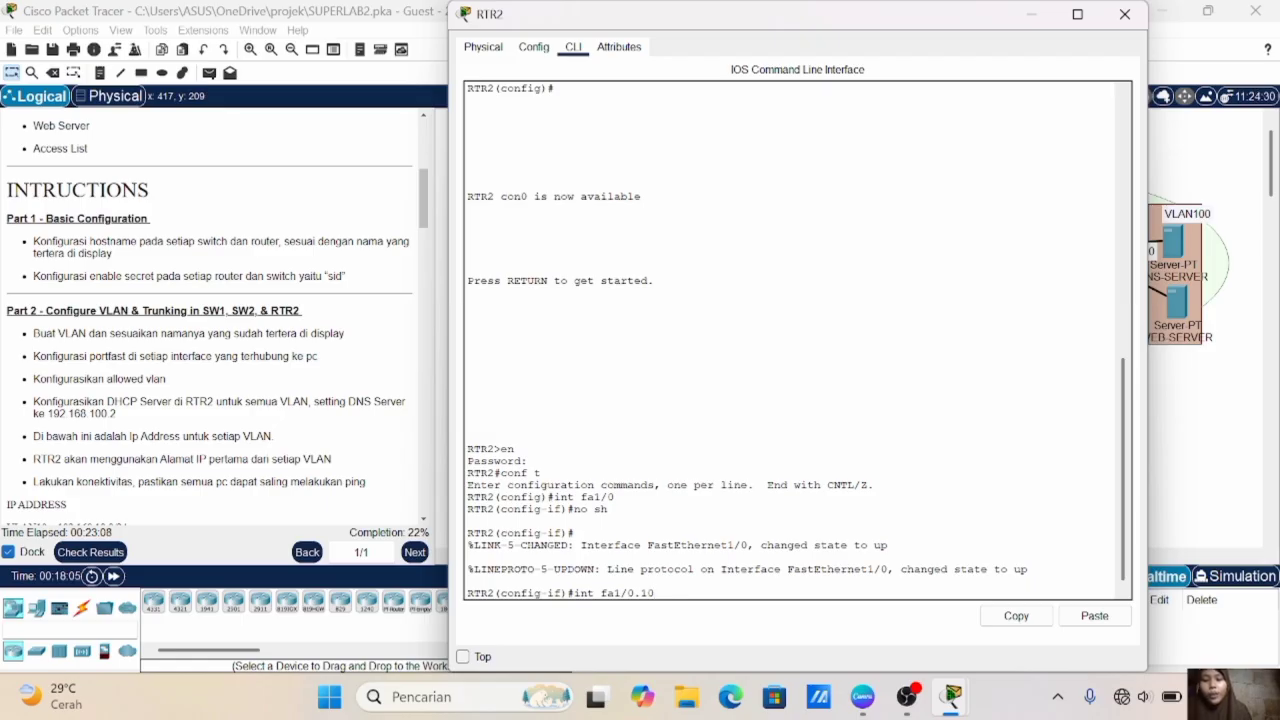
pyautogui.click(1233, 176)
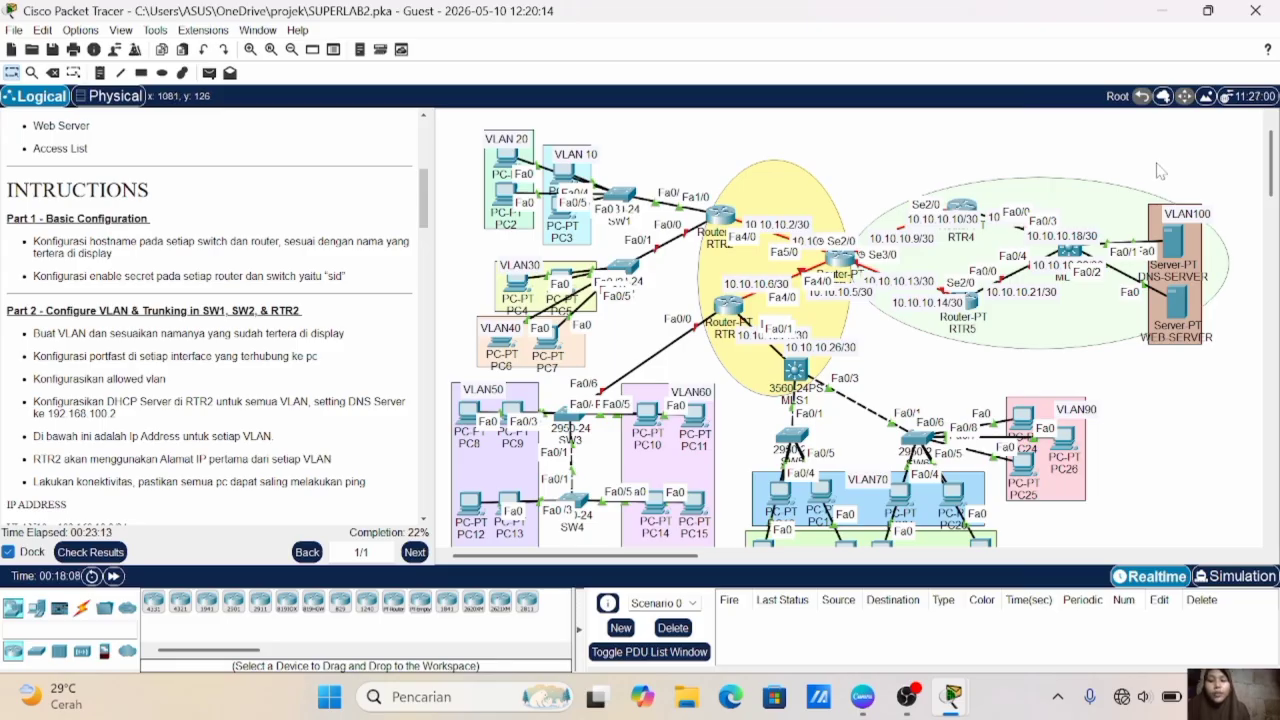
pyautogui.click(720, 216)
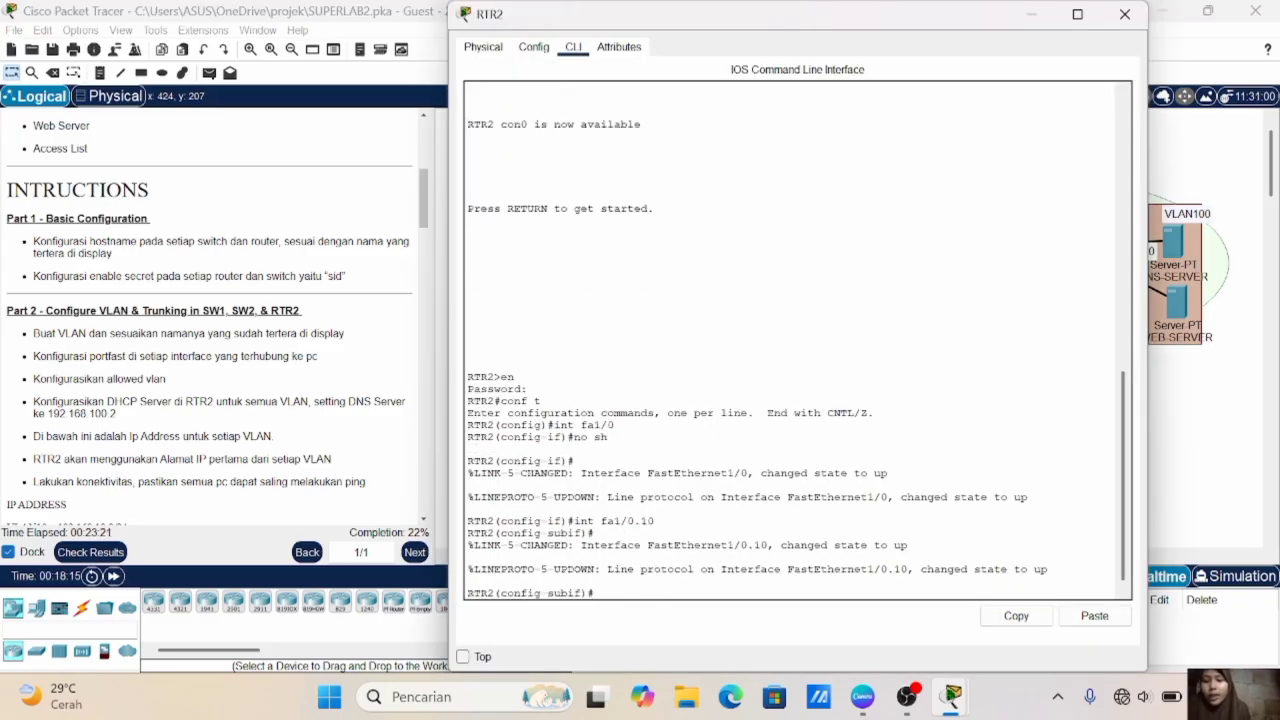
# - Set dot1Q encapsulation with VLAN 10 on RTR2's subinterface fa1/0.10
pyautogui.write('enc ')
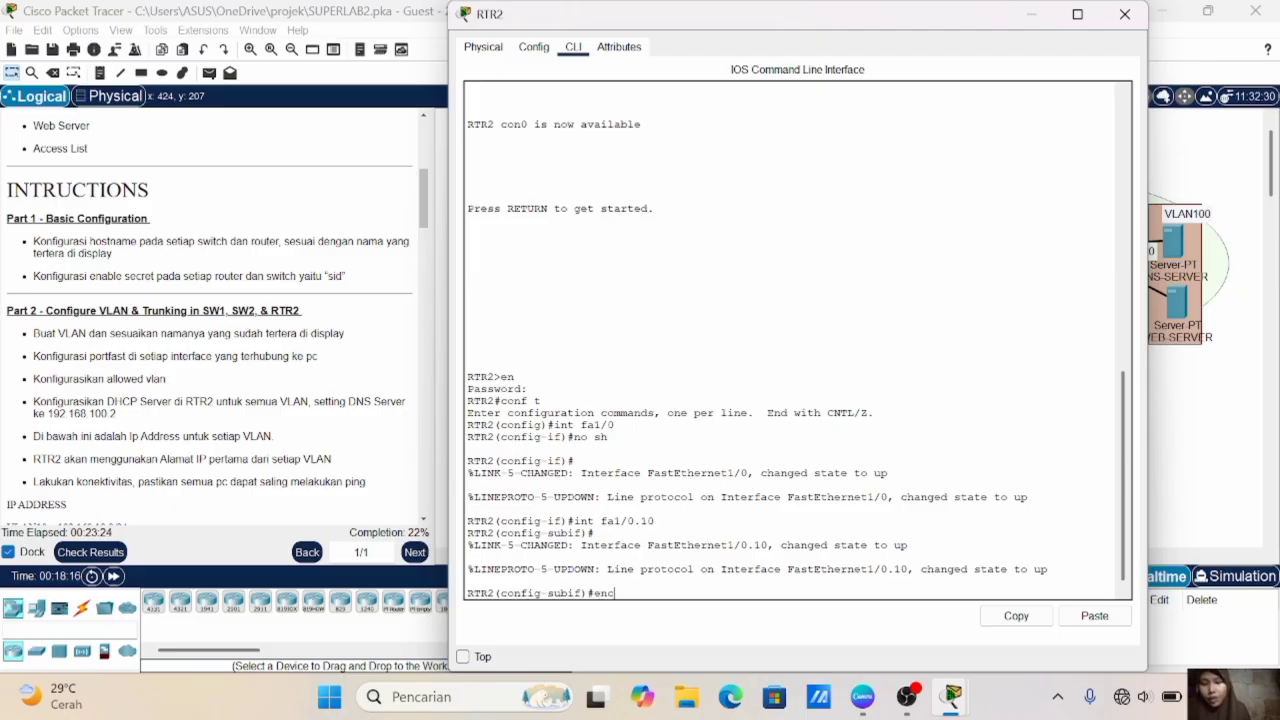
pyautogui.write('d')
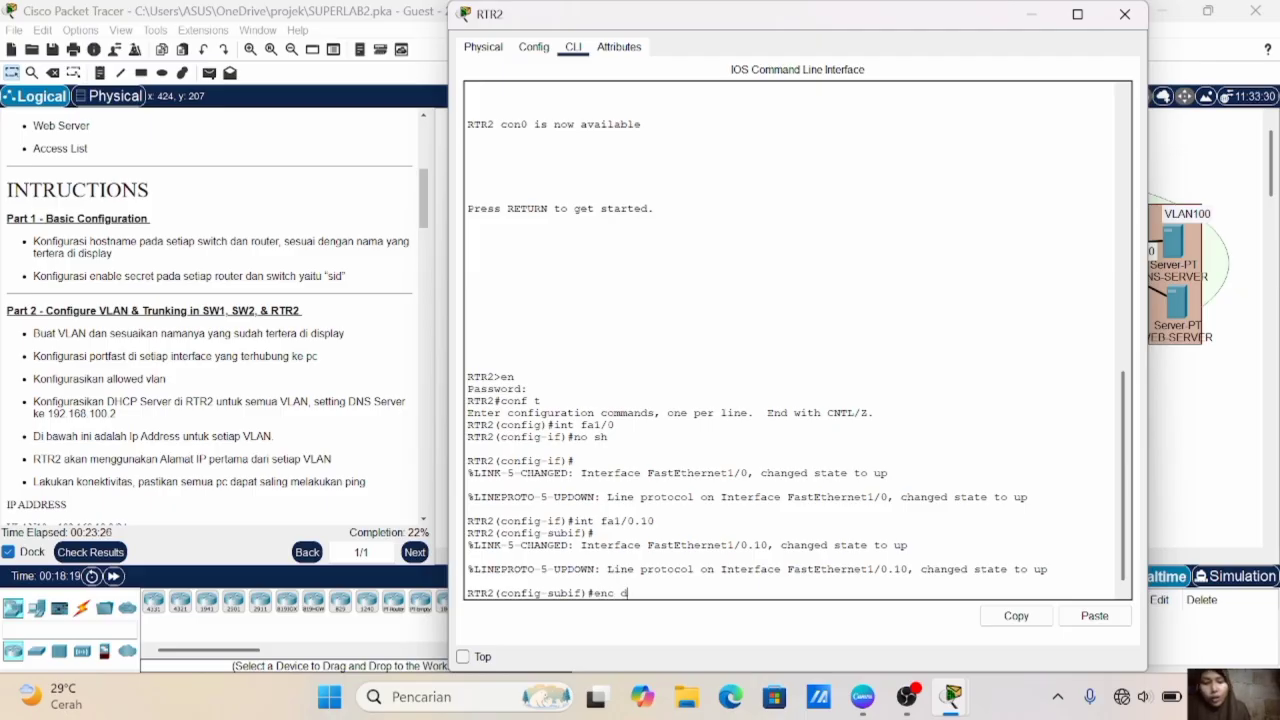
pyautogui.write('o 10')
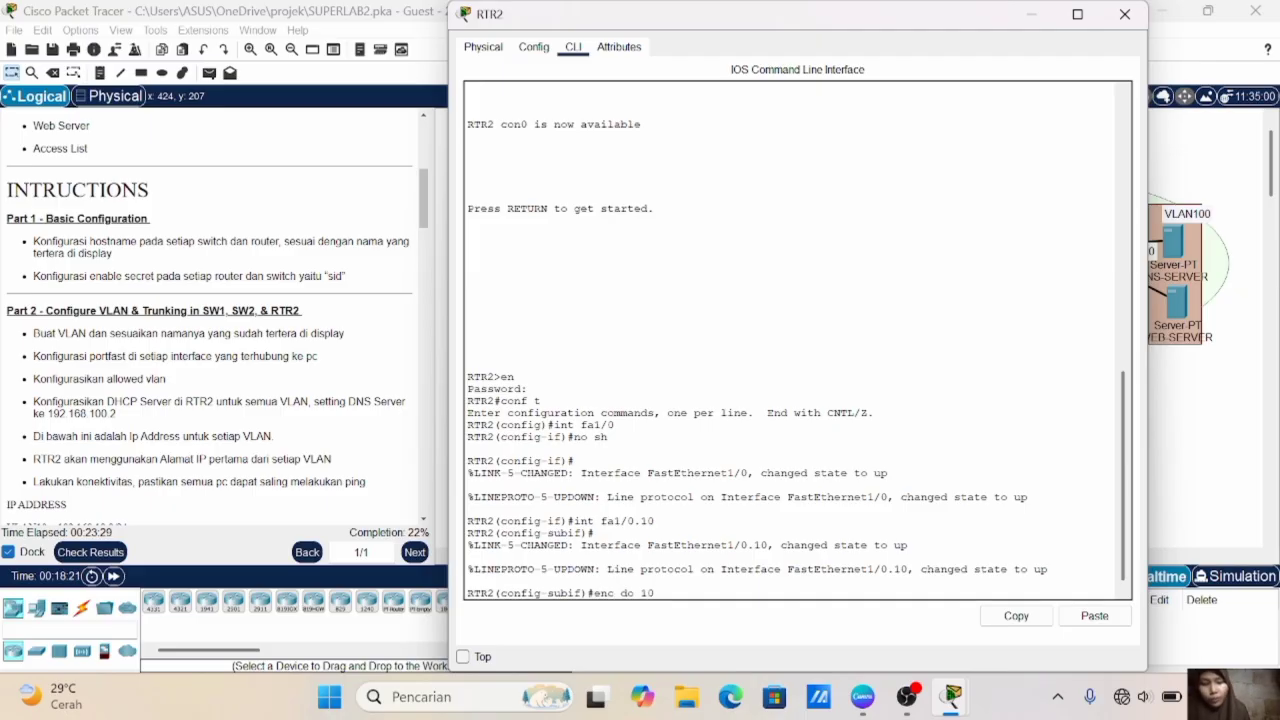
pyautogui.press('Return')
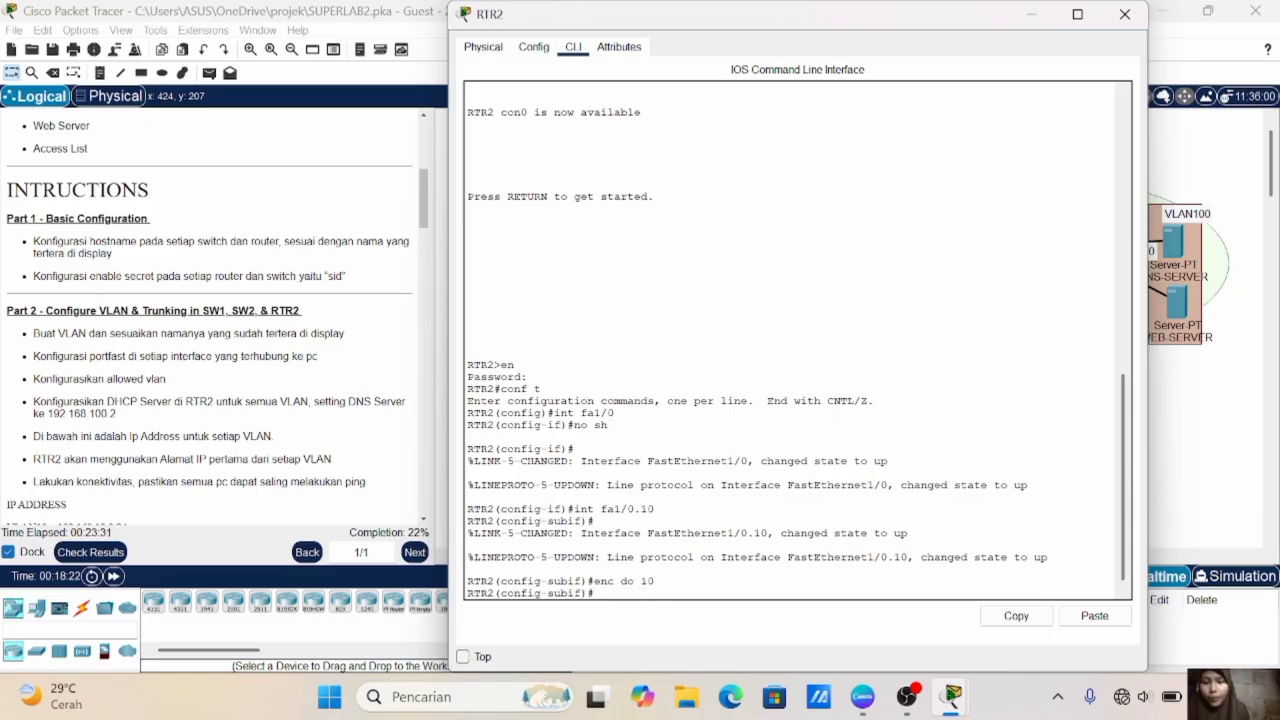
# - Assign IP address 192.168.10.1 with mask 255.255.255.0 to RTR2's subinterface fa1/0.10 and exit to global configuration
pyautogui.write('ip add')
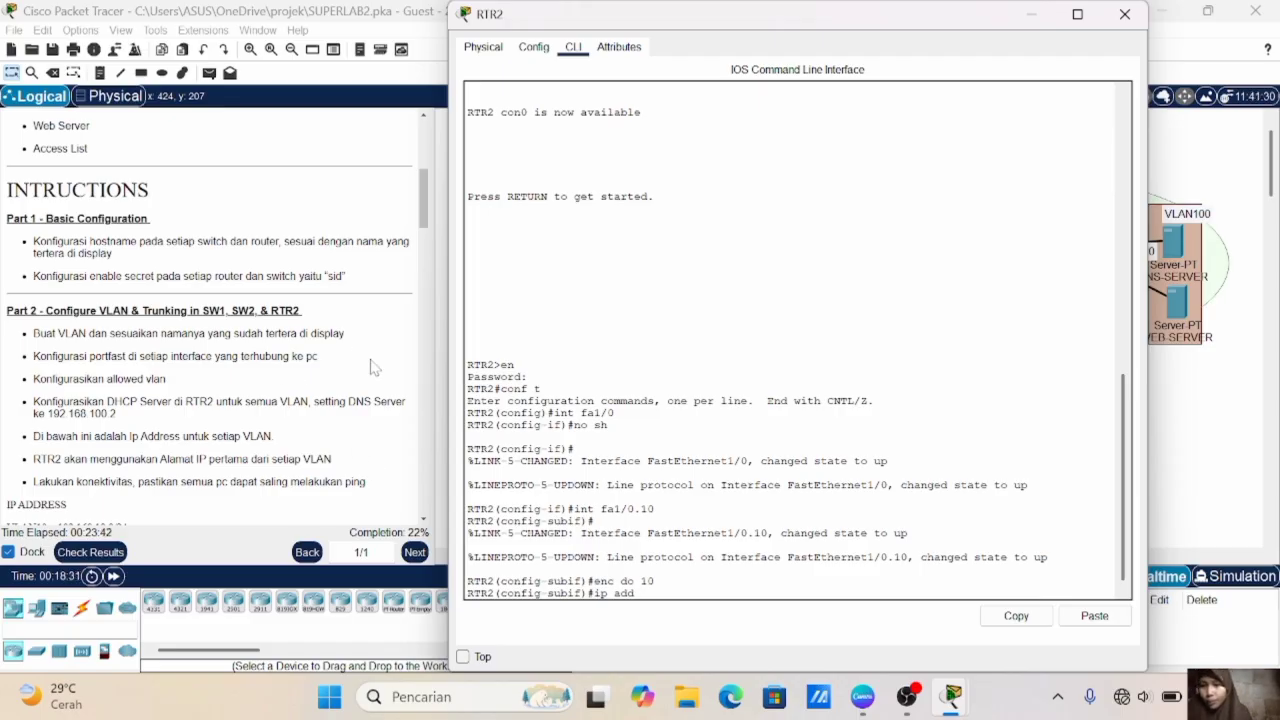
pyautogui.scroll(-5, 340, 345)
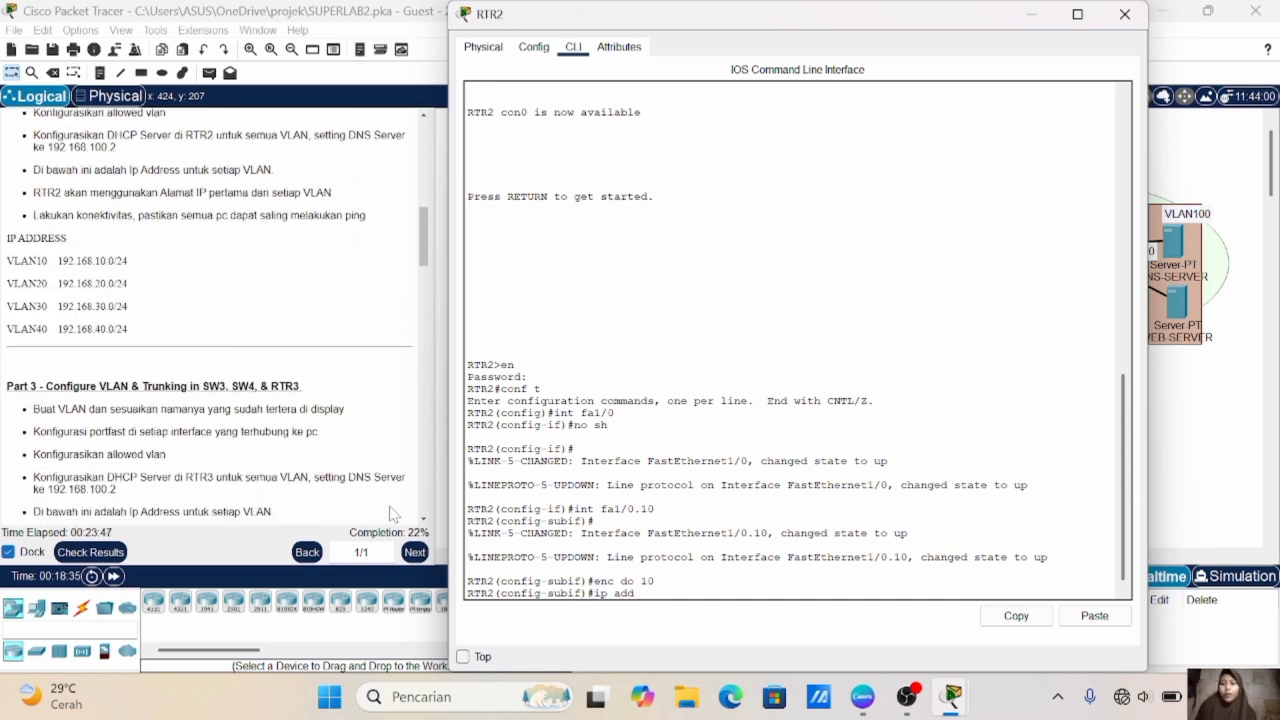
pyautogui.write('192.')
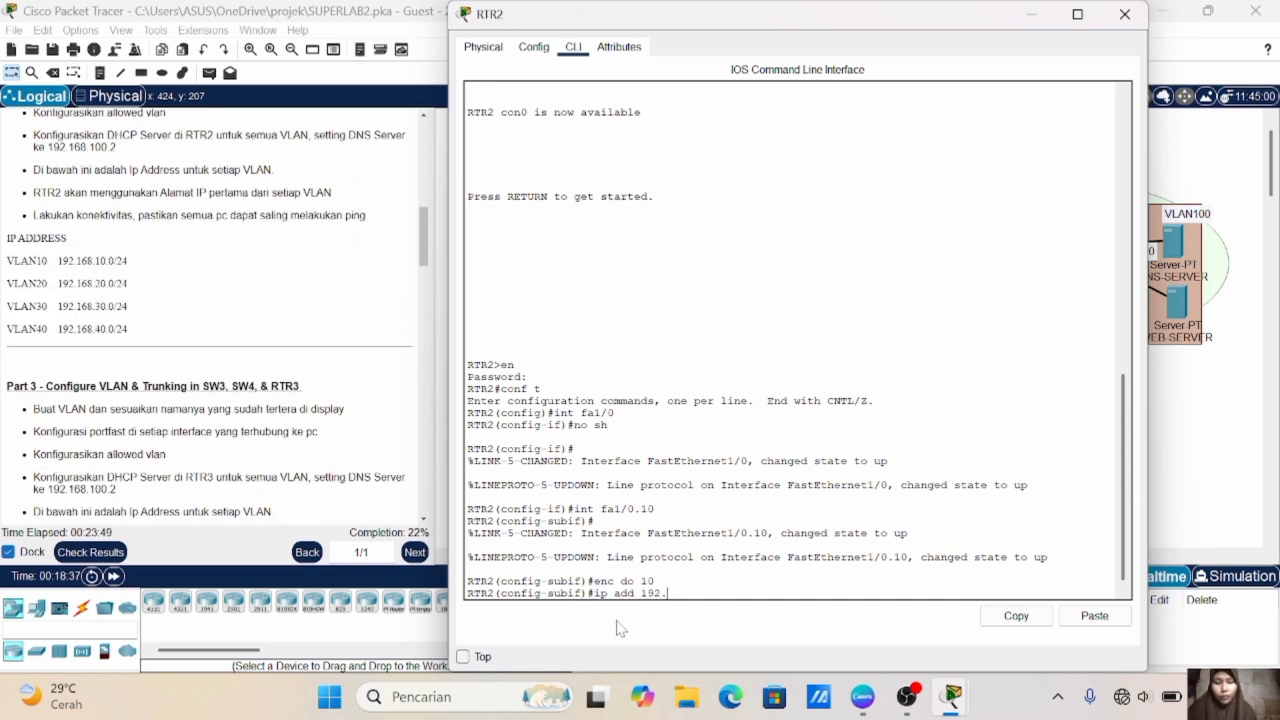
pyautogui.write('168.')
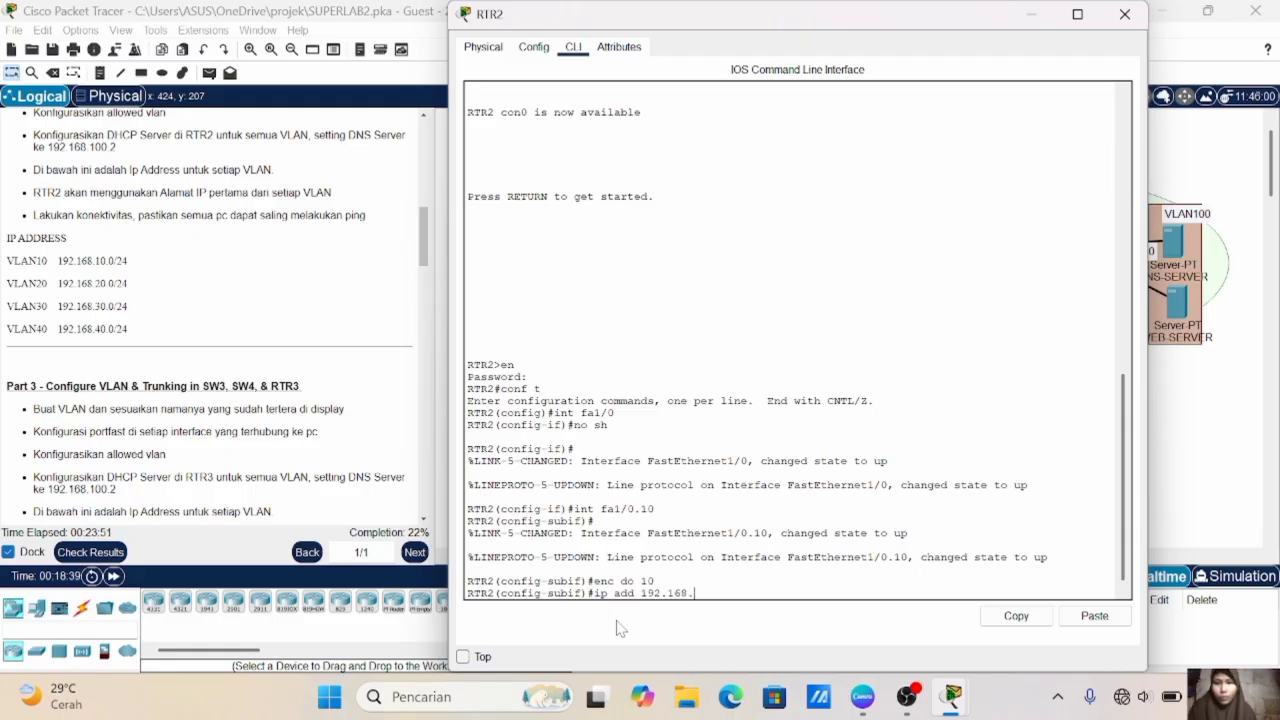
pyautogui.write('10.1')
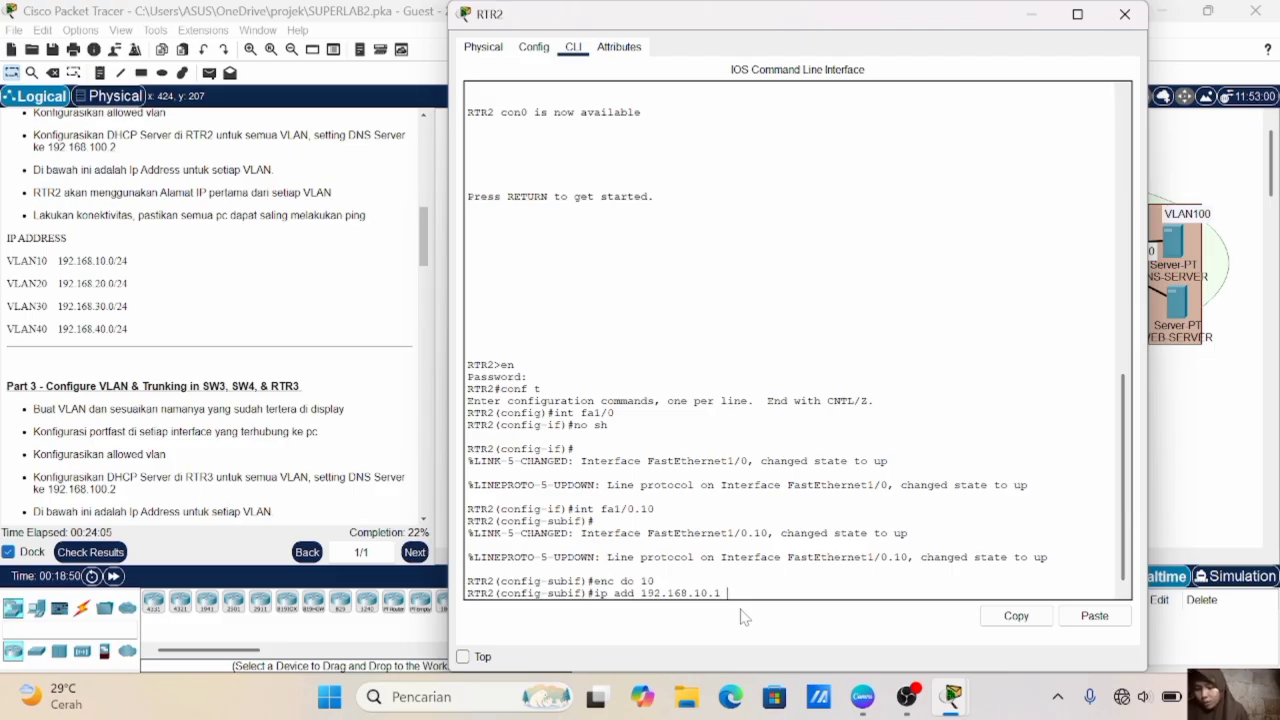
pyautogui.write('255.255.255.0')
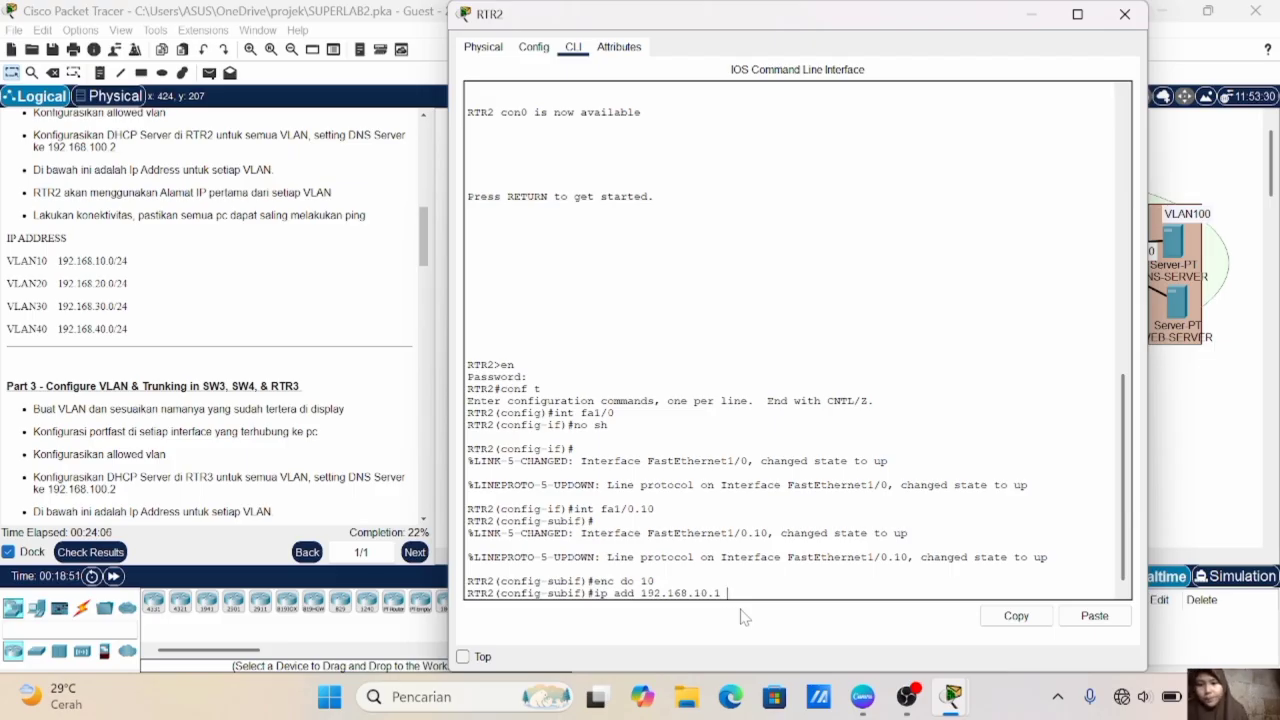
pyautogui.press('Return')
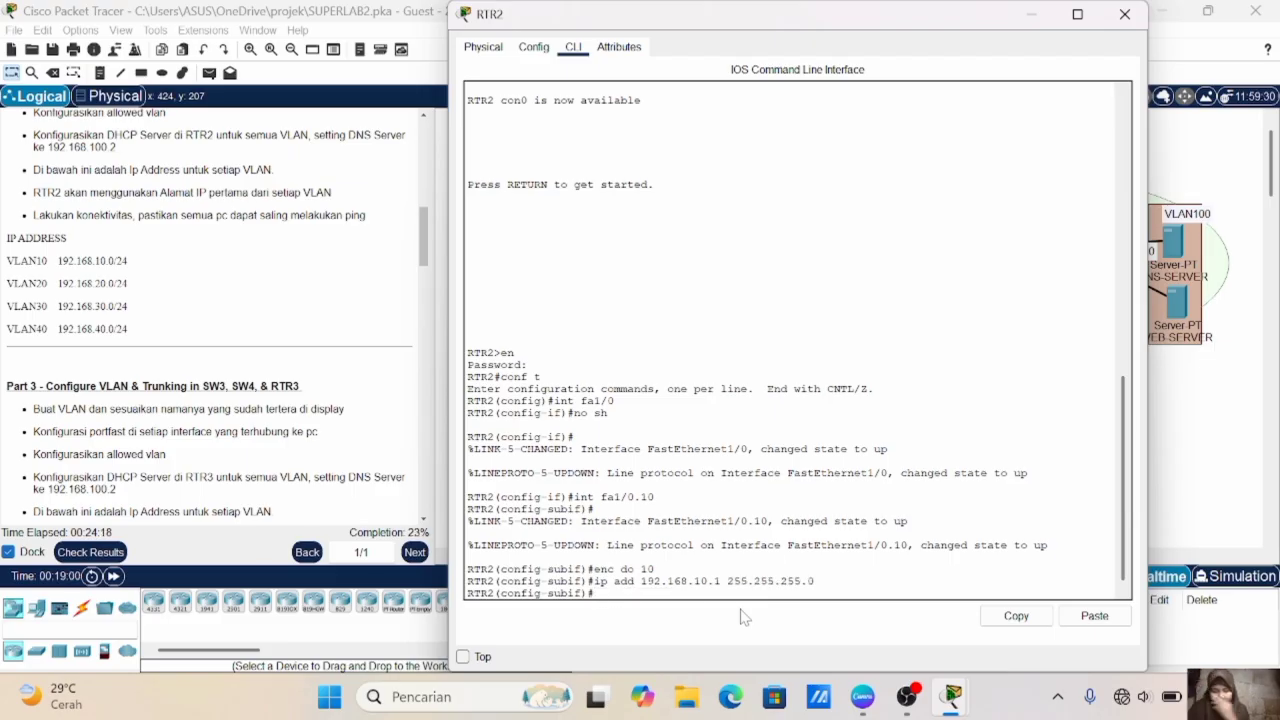
pyautogui.write('ex')
pyautogui.press('Return')
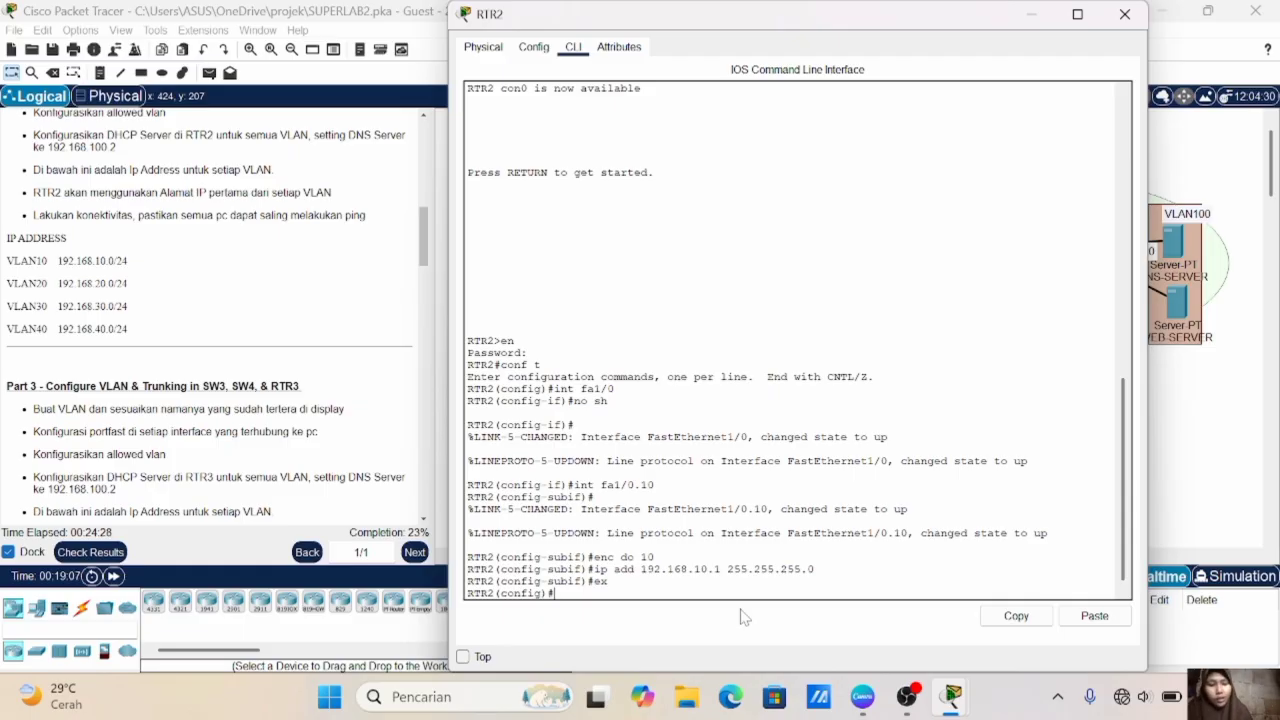
# - Create subinterface fa1/0.20 on RTR2
pyautogui.write('nt')
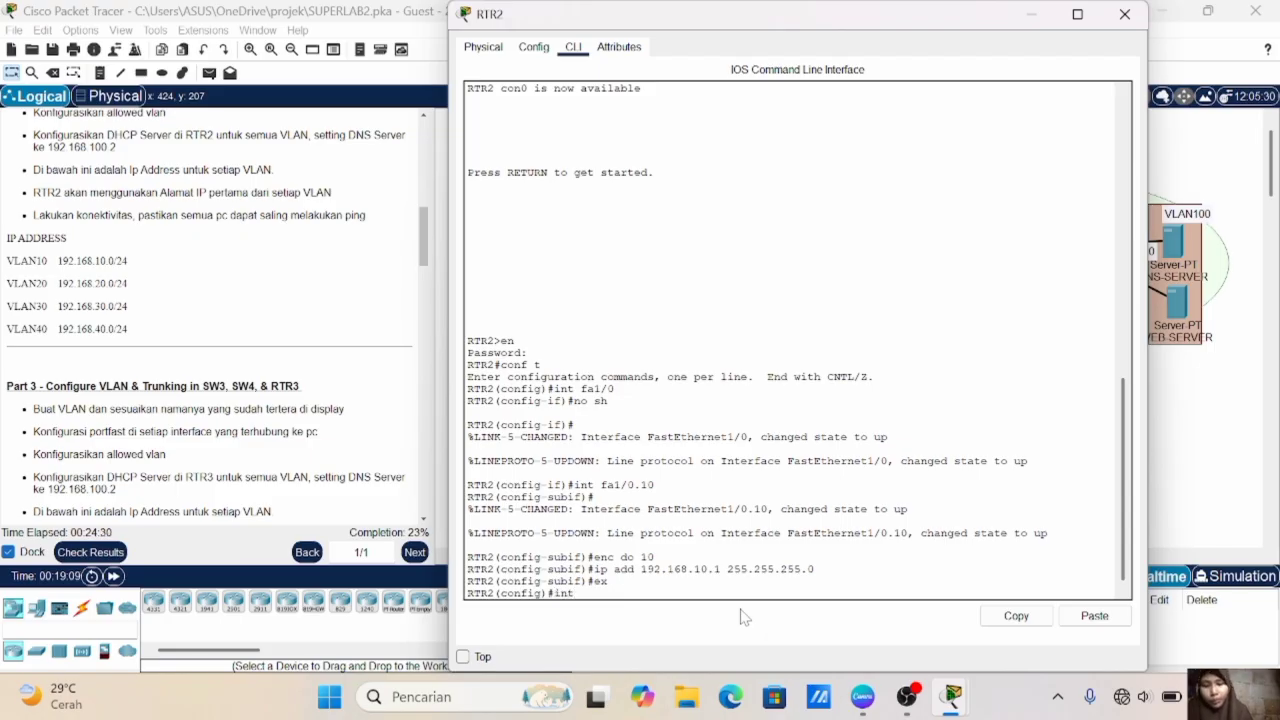
pyautogui.write(' fa1/0.20')
pyautogui.press('Return')
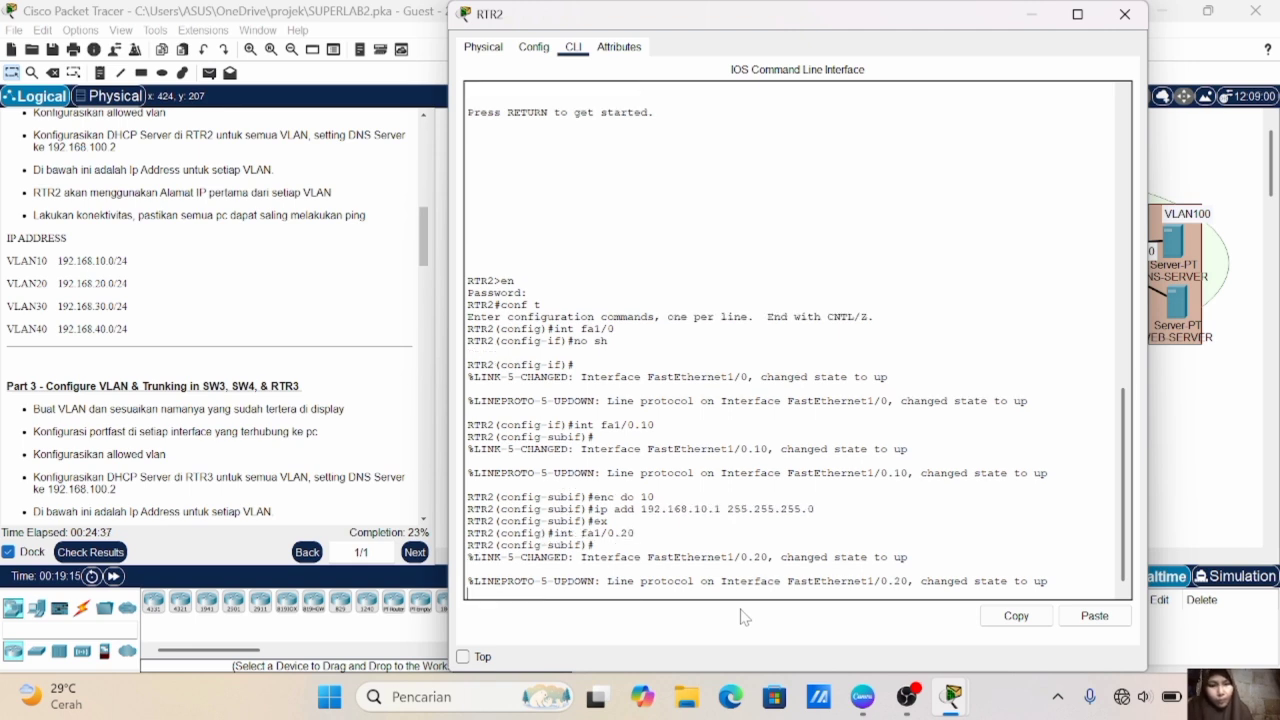
pyautogui.press('Return')
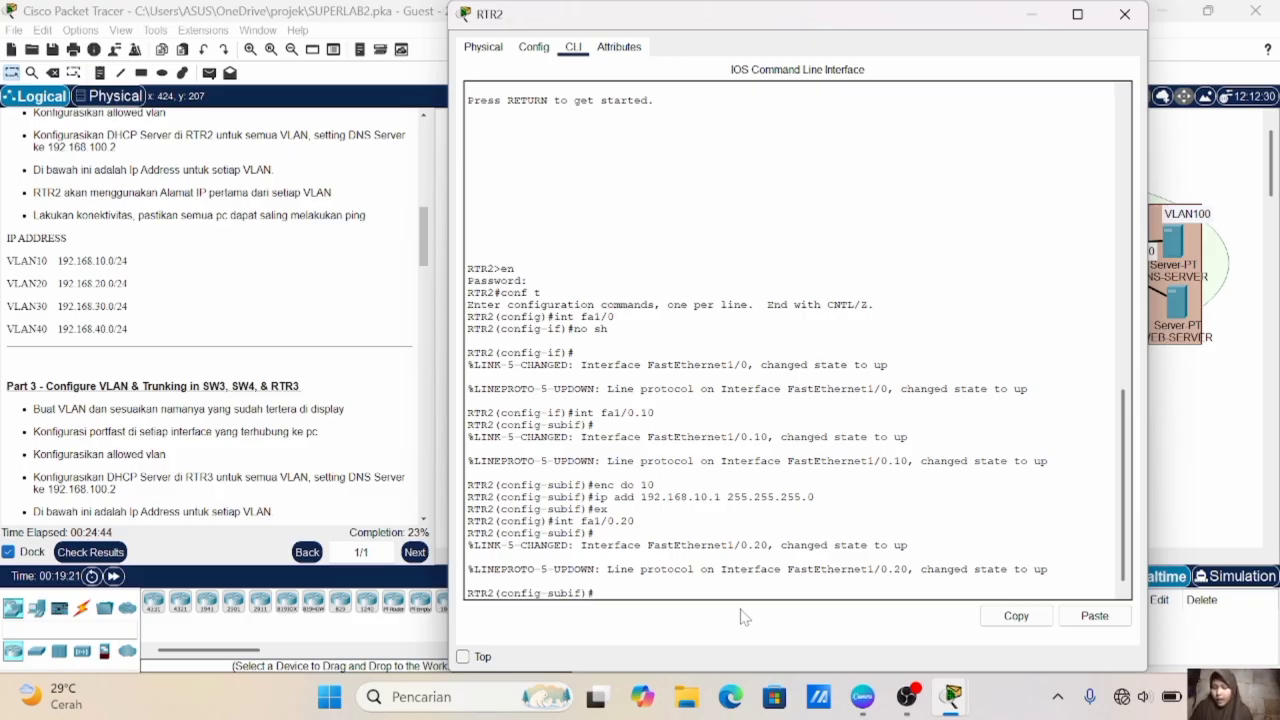
# - Set dot1Q encapsulation with VLAN 20 on RTR2's subinterface fa1/0.20
pyautogui.press('Up')
pyautogui.press('Up')
pyautogui.press('Up')
pyautogui.press('Up')
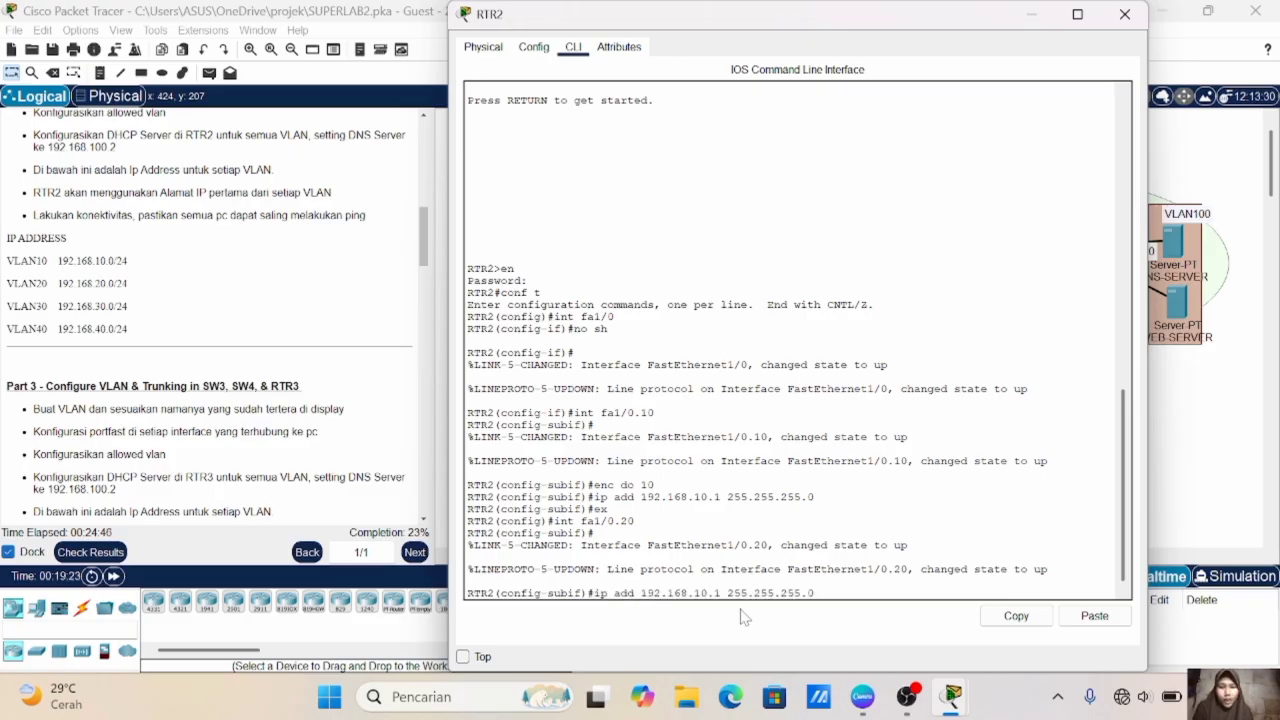
pyautogui.press('Up')
pyautogui.press('Down')
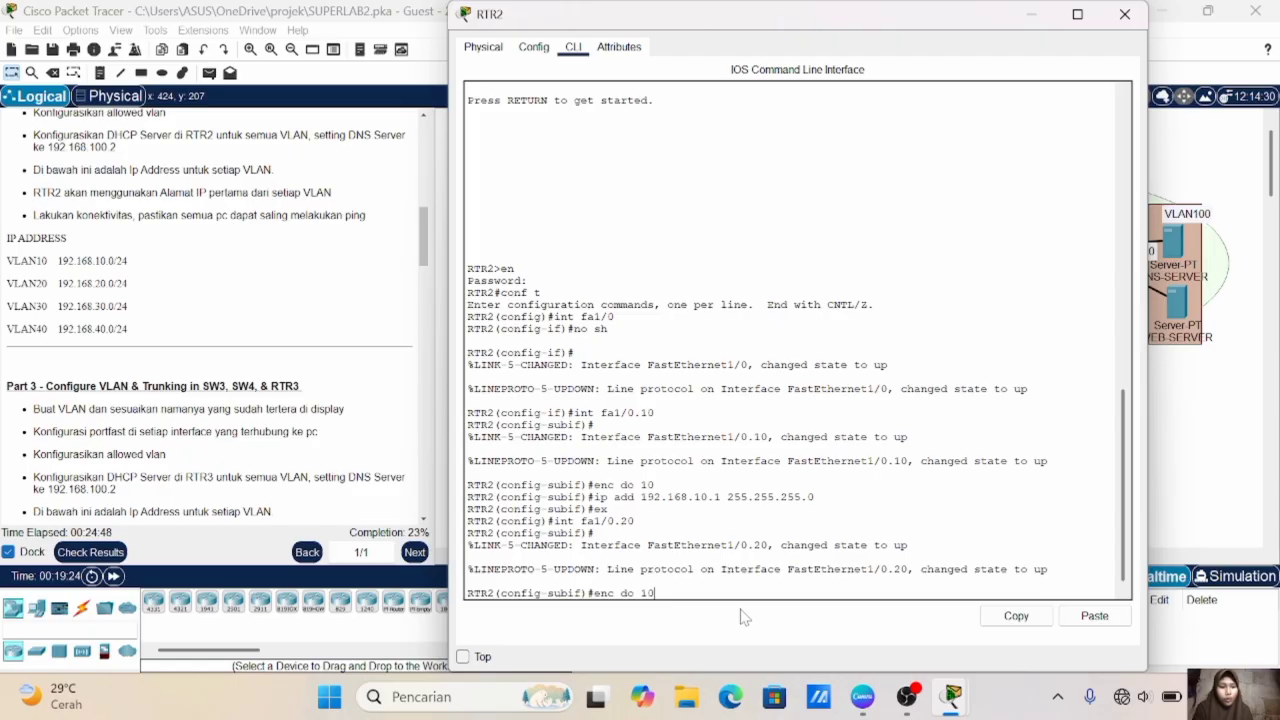
pyautogui.press('BackSpace')
pyautogui.press('BackSpace')
pyautogui.write('20')
pyautogui.press('Return')
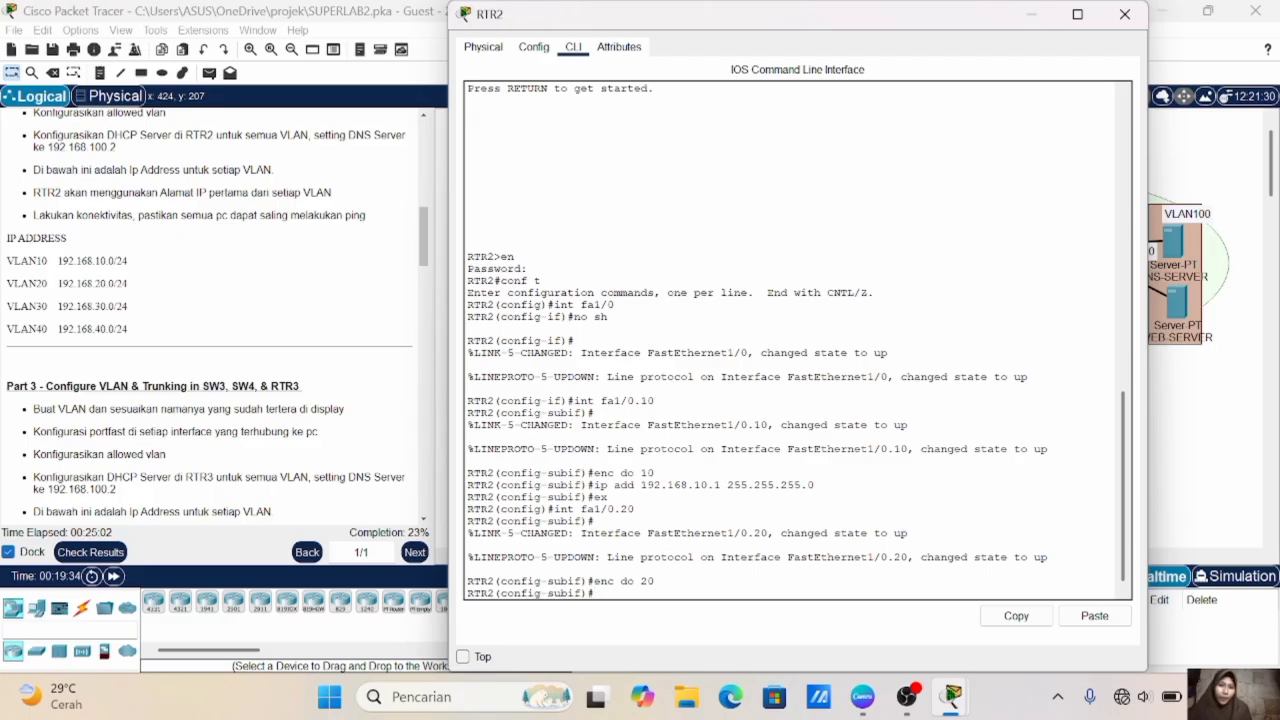
# - Assign IP address 192.168.20.1 with mask 255.255.255.0 to RTR2's subinterface fa1/0.20 and exit to global configuration
pyautogui.write('ip add 192.168.20.1 25')
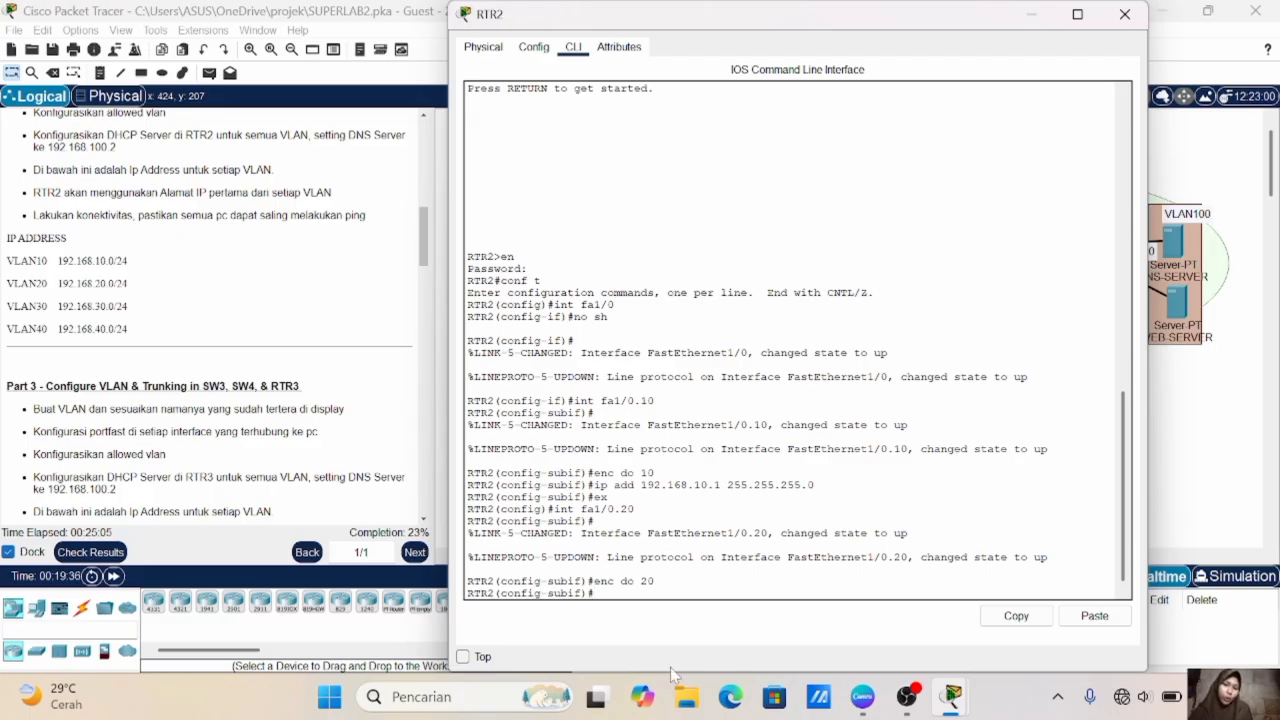
pyautogui.write('5.255.255.0')
pyautogui.press('Return')
pyautogui.write('ex')
pyautogui.press('Return')
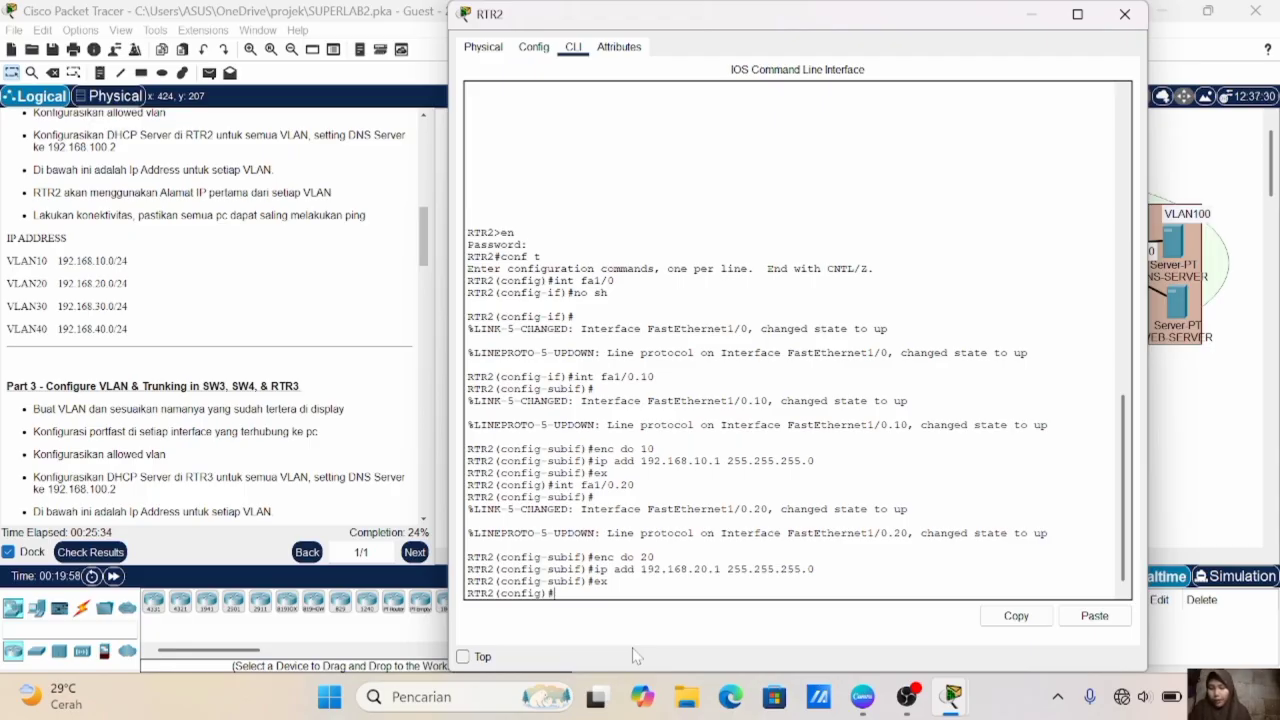
# - Check RTR2's link to SW2 in the topology and enable interface fa0/0 on RTR2 with no shutdown
pyautogui.click(1197, 541)
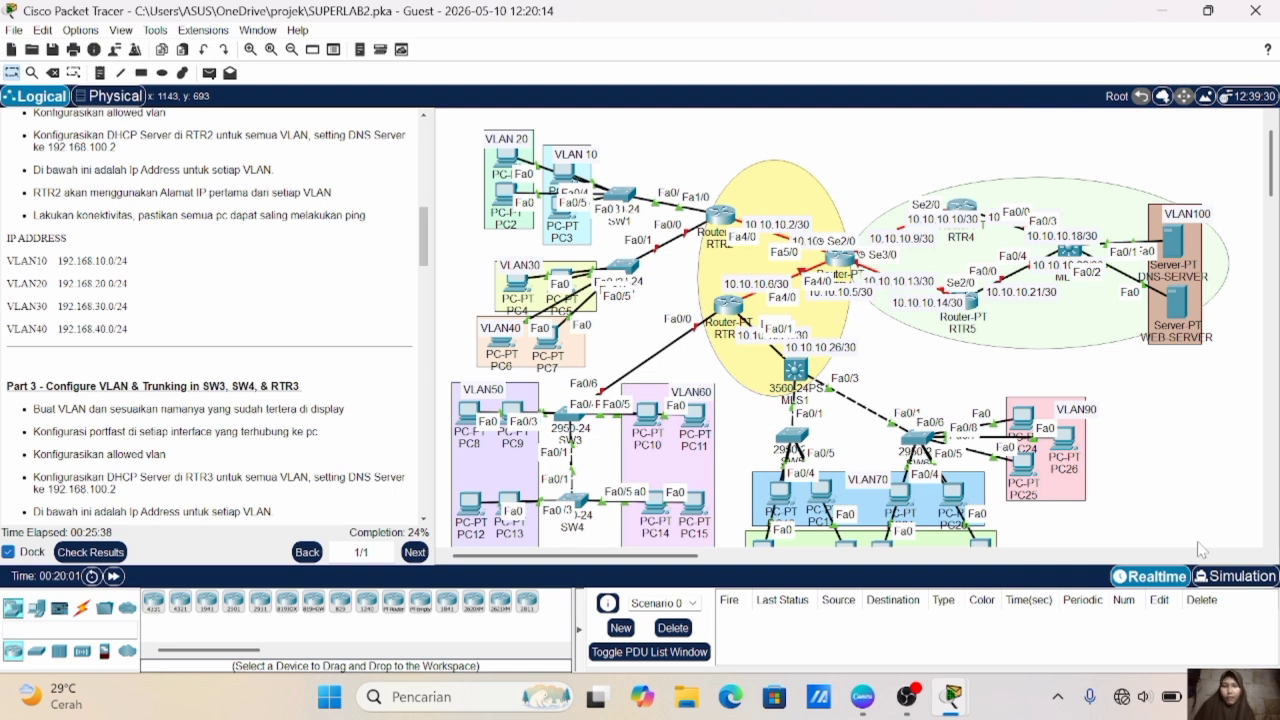
pyautogui.click(738, 206)
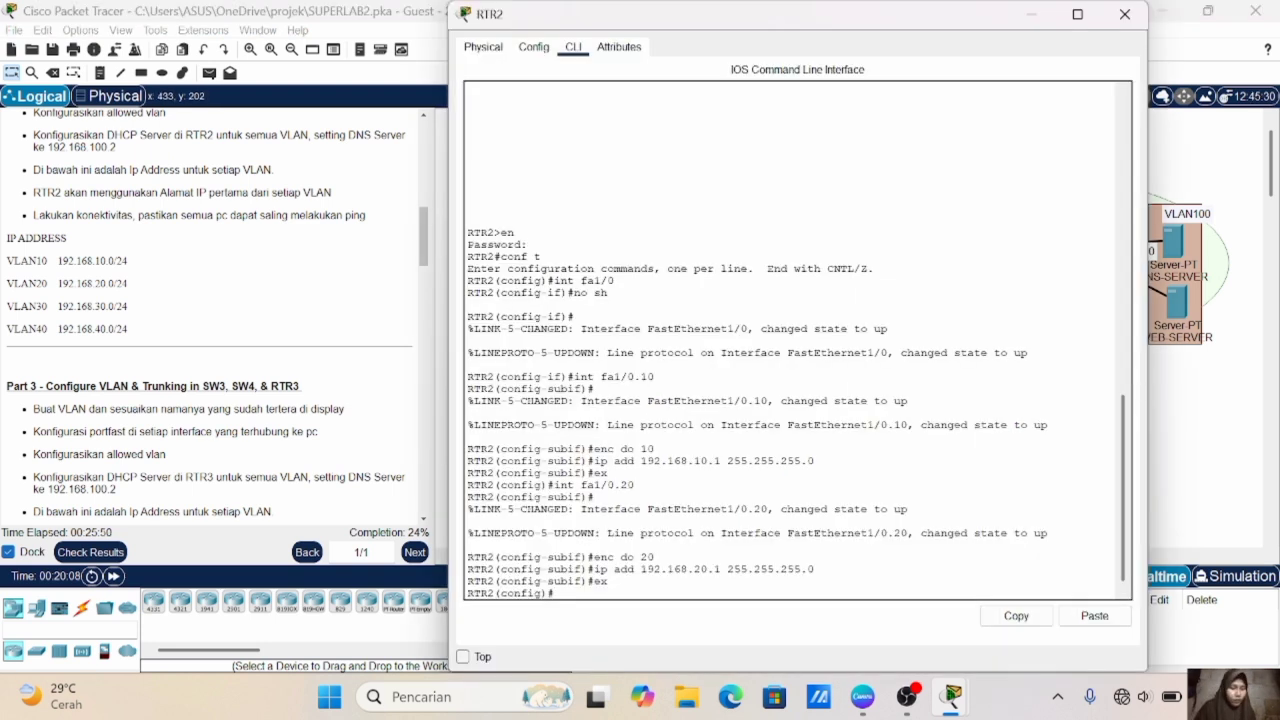
pyautogui.write('int fa')
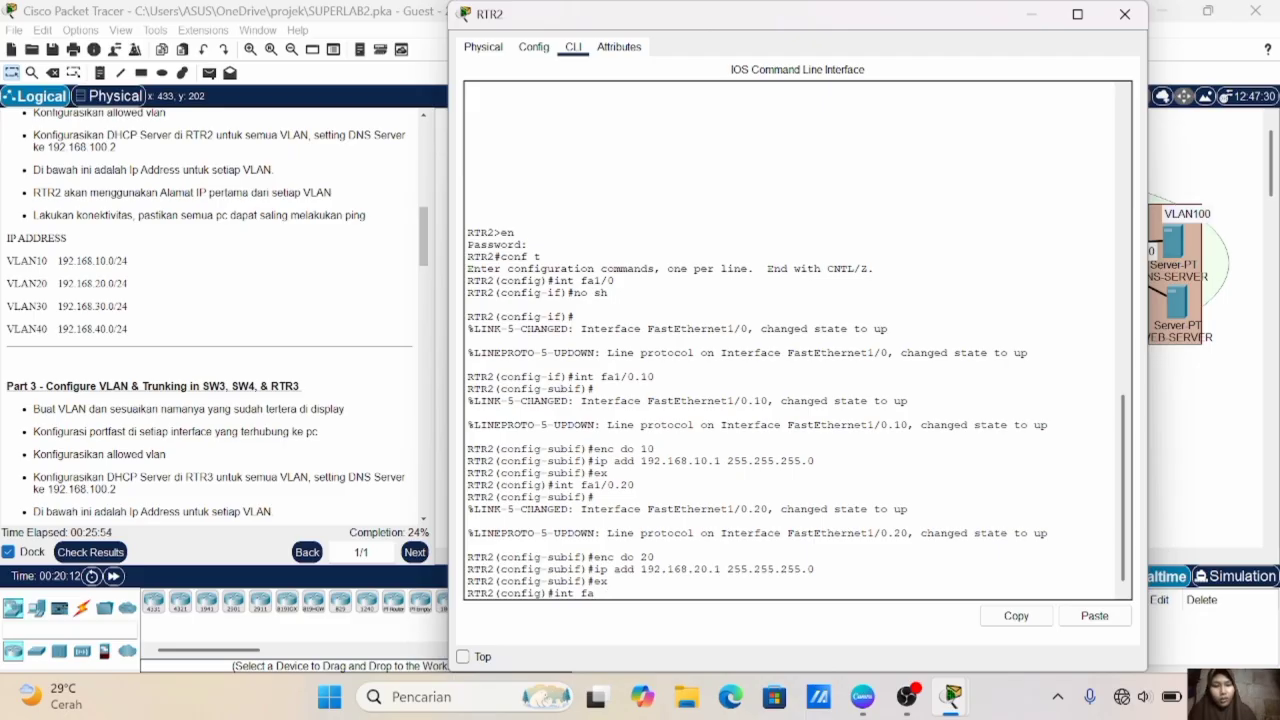
pyautogui.write('0/0')
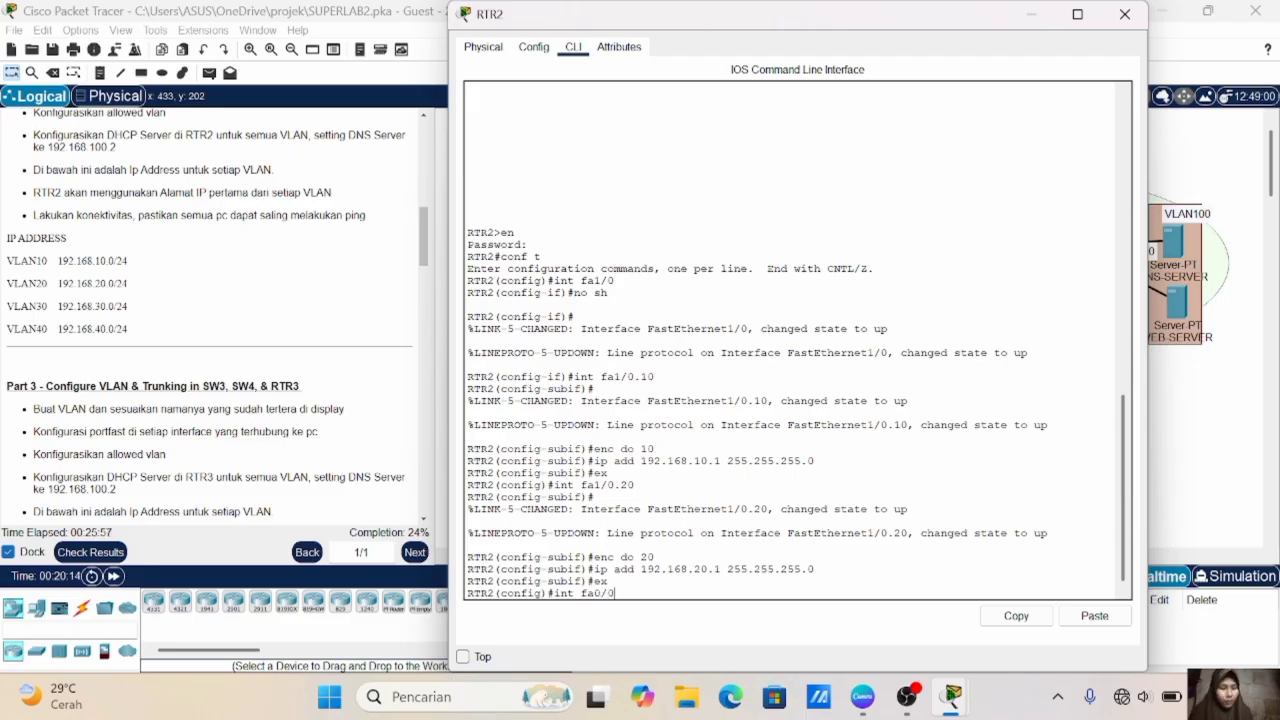
pyautogui.press('Return')
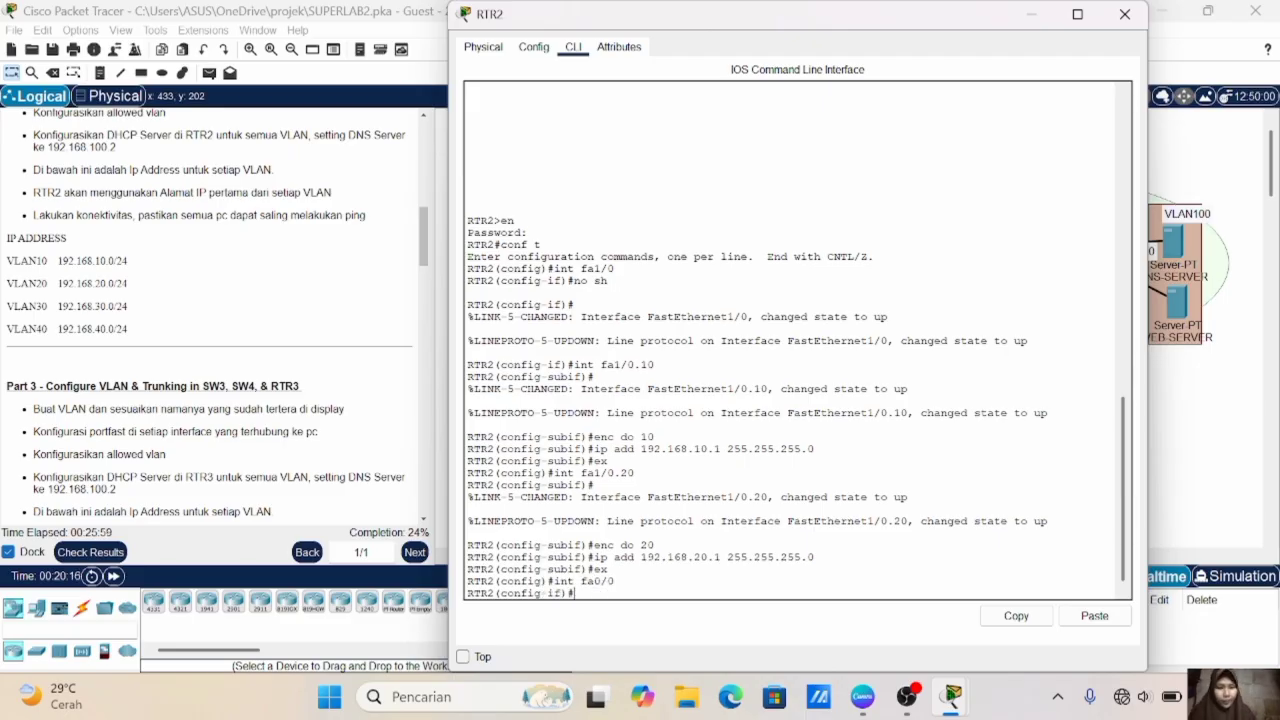
pyautogui.write('no sh')
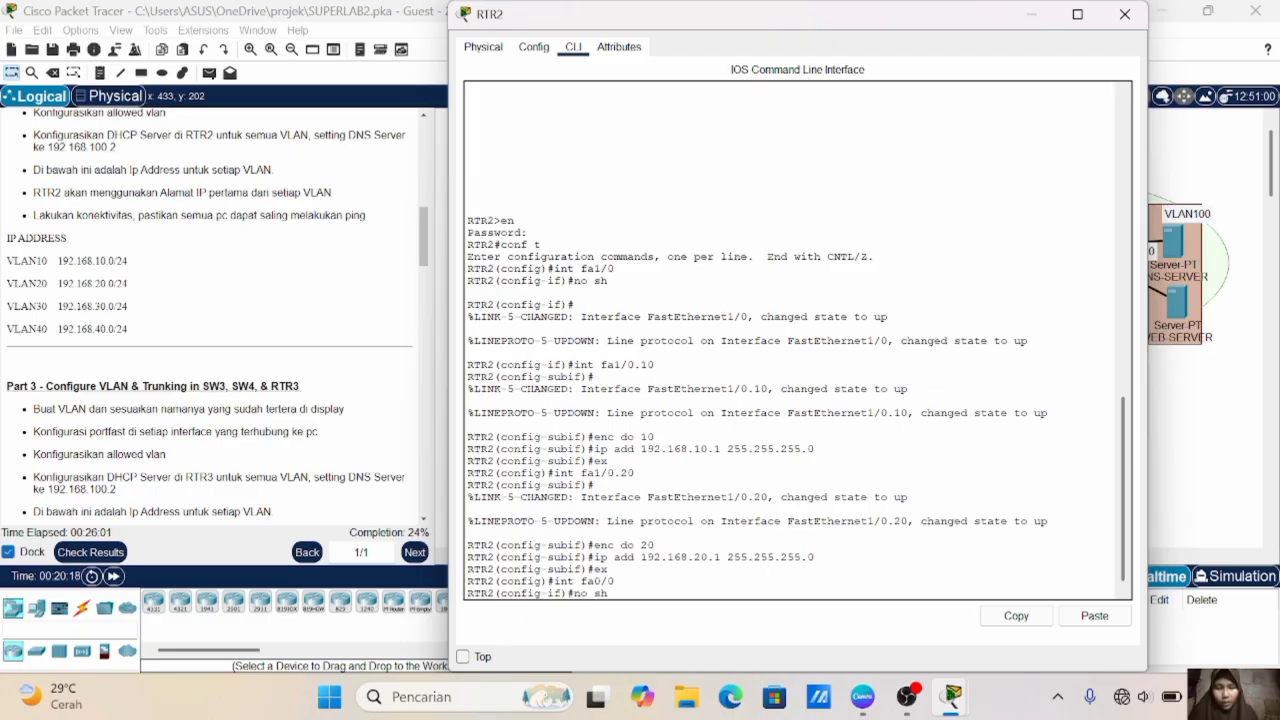
pyautogui.press('Return')
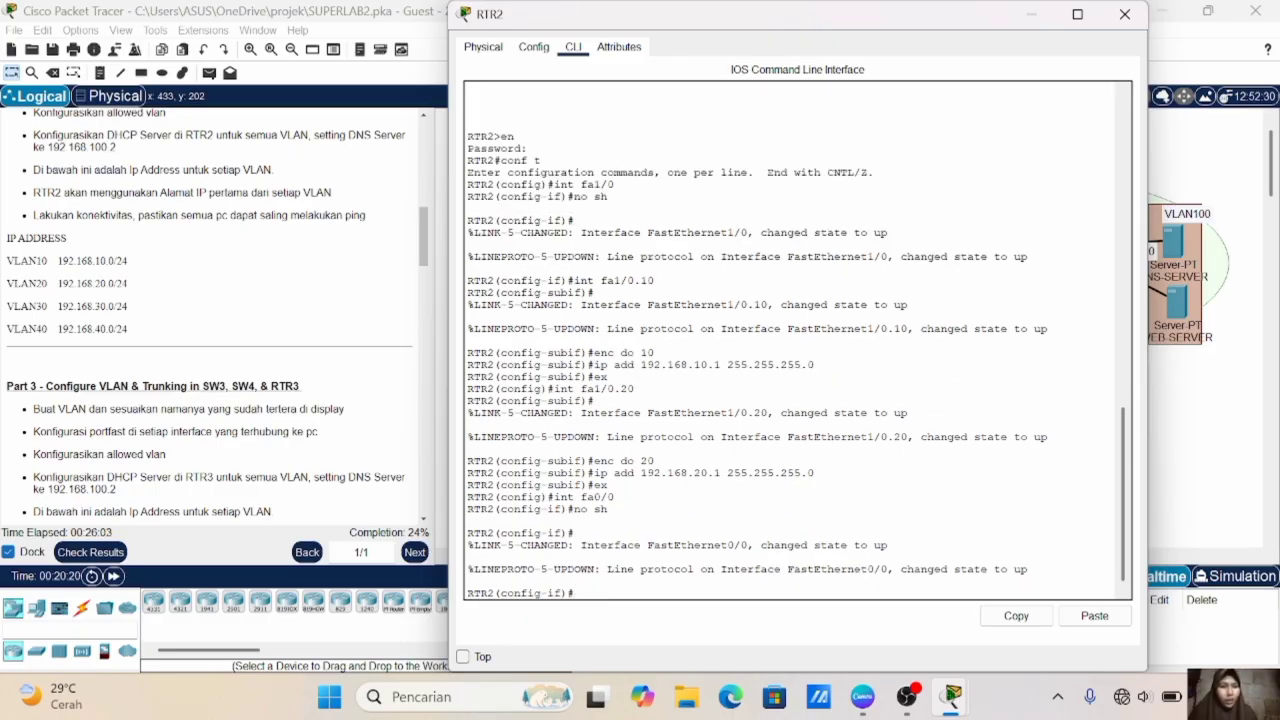
# - Recheck RTR2's links in the topology and create subinterface fa0/0.30 on RTR2
pyautogui.click(1184, 458)
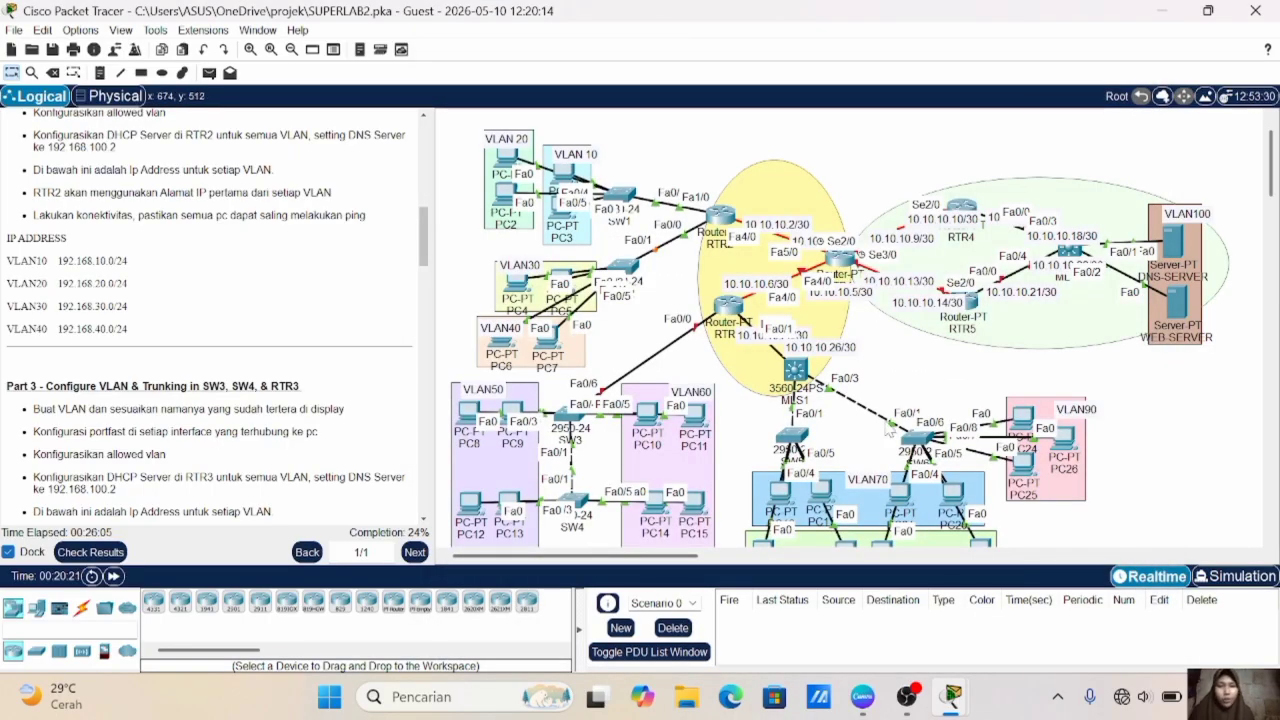
pyautogui.click(719, 214)
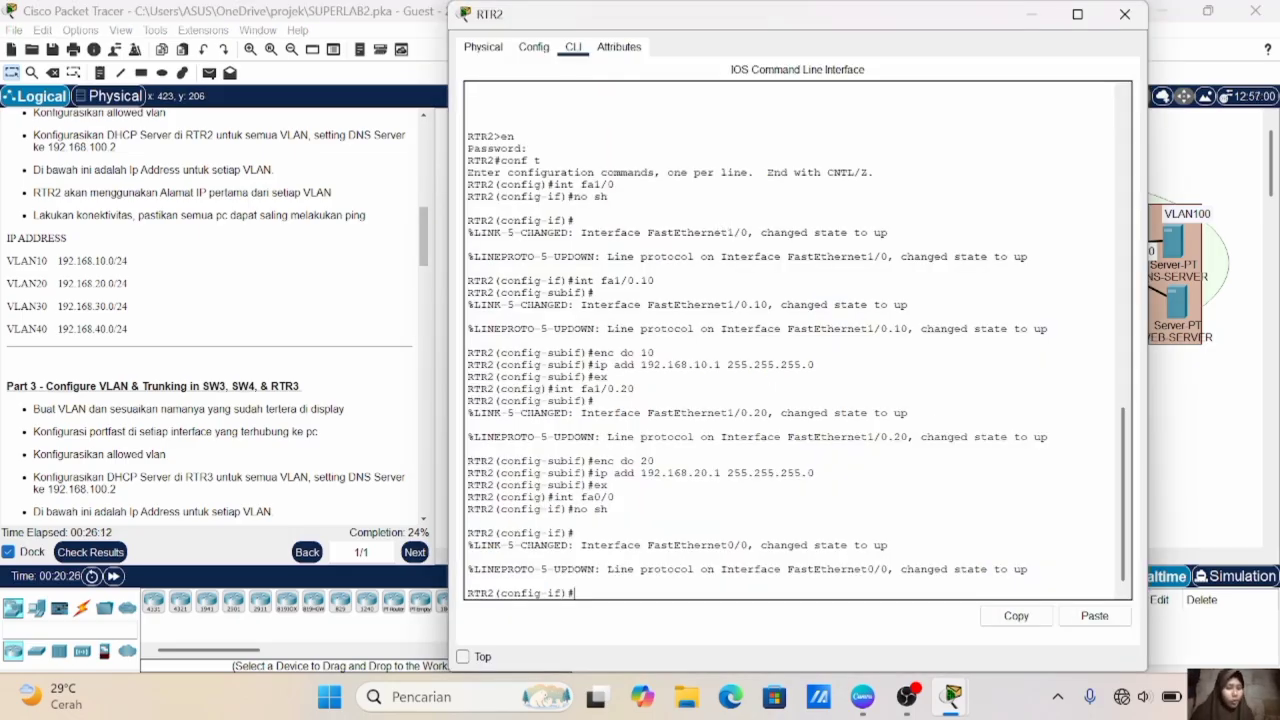
pyautogui.click(1168, 418)
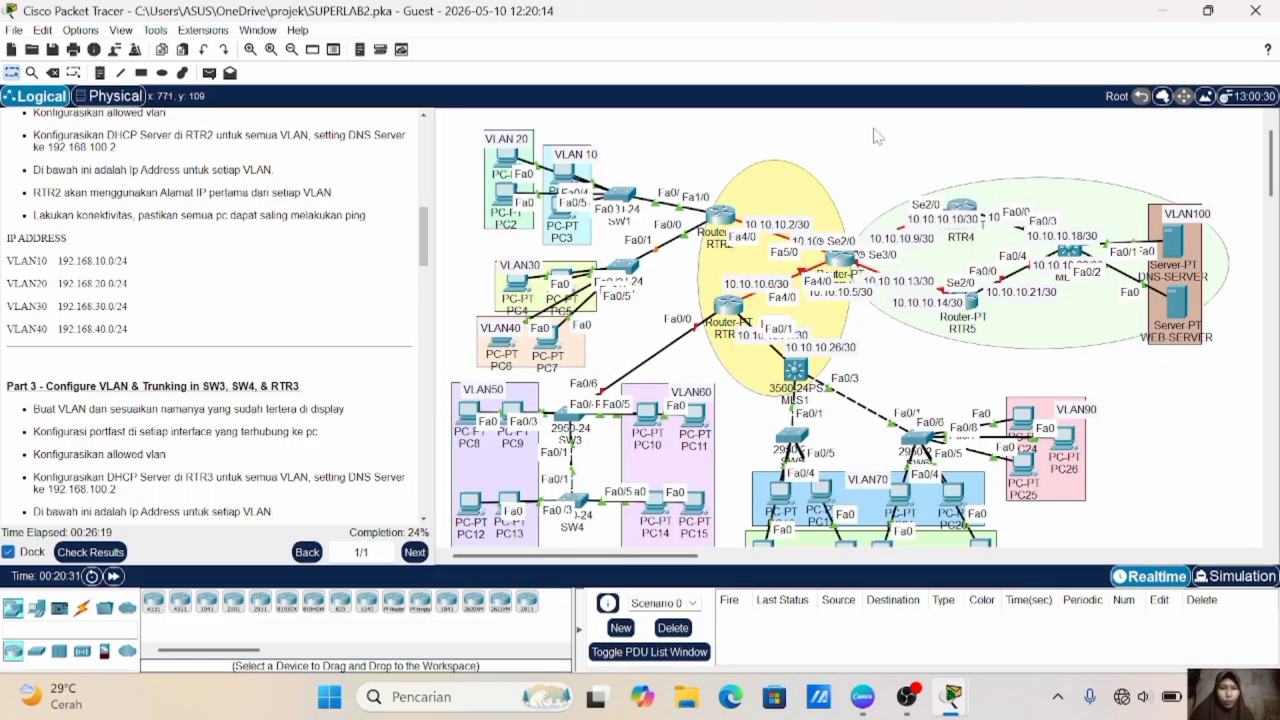
pyautogui.click(720, 215)
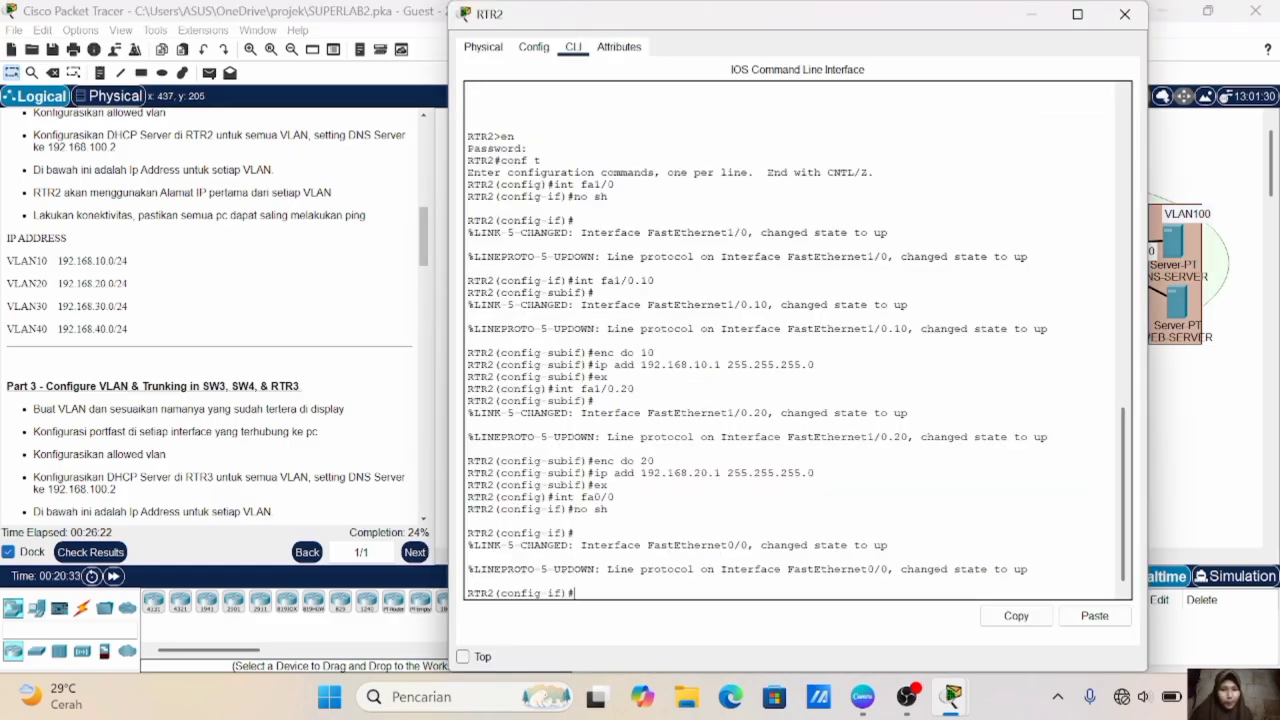
pyautogui.write('int fa')
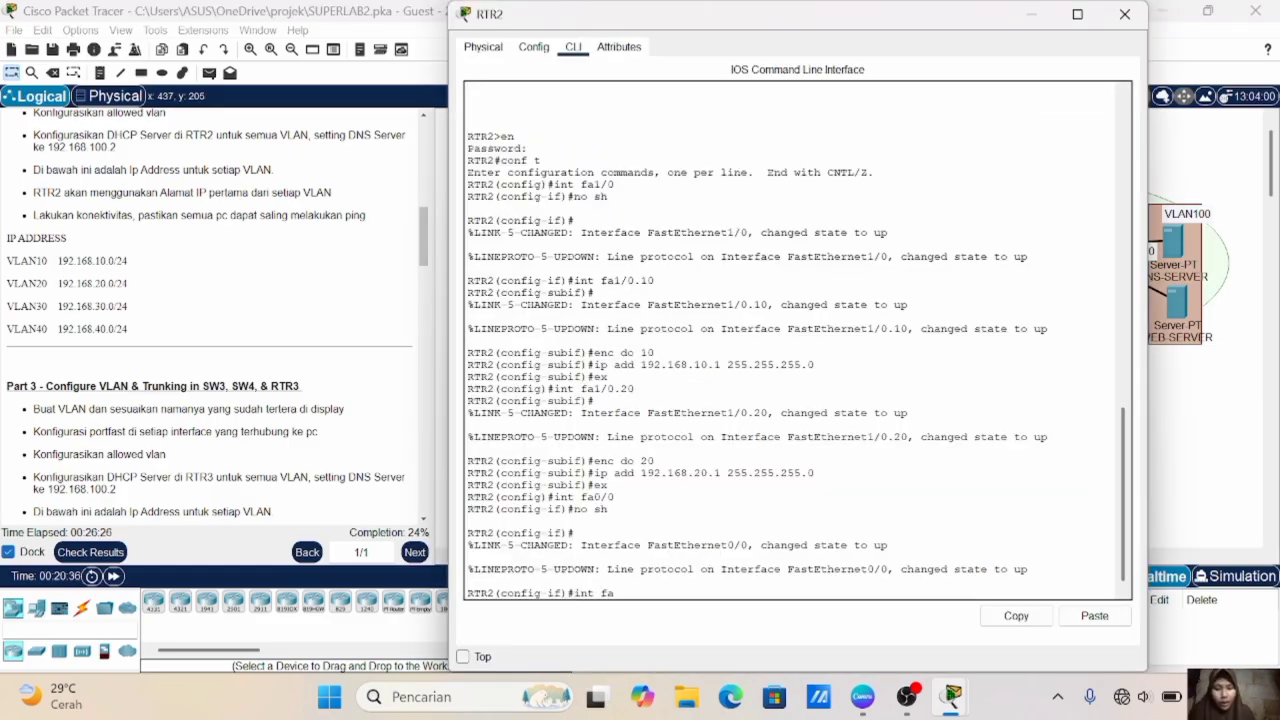
pyautogui.write(' 0')
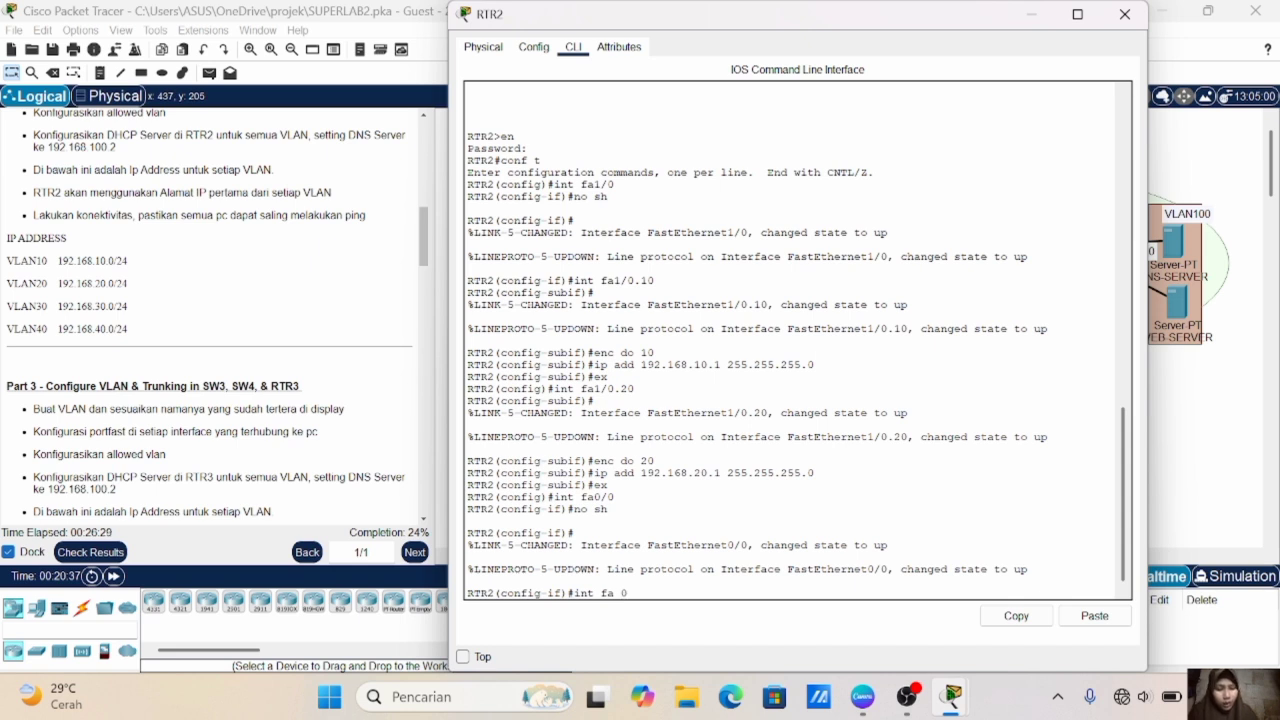
pyautogui.write('/0.30')
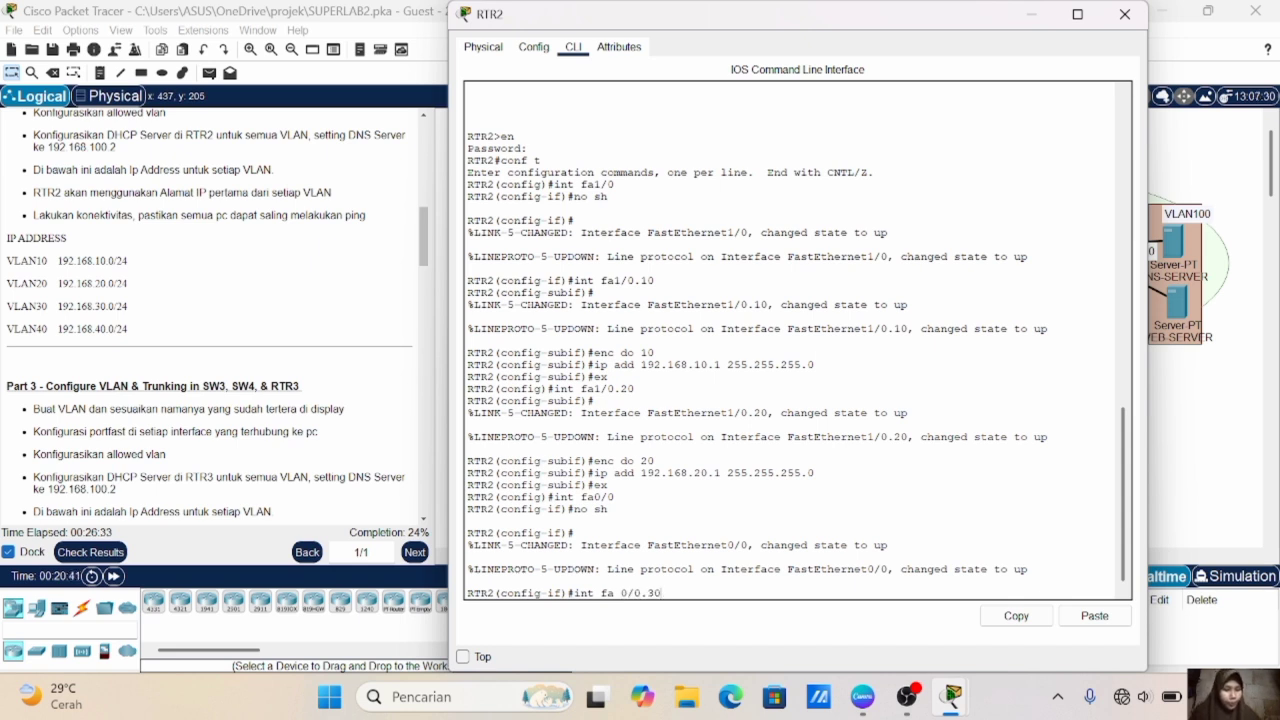
pyautogui.press('Return')
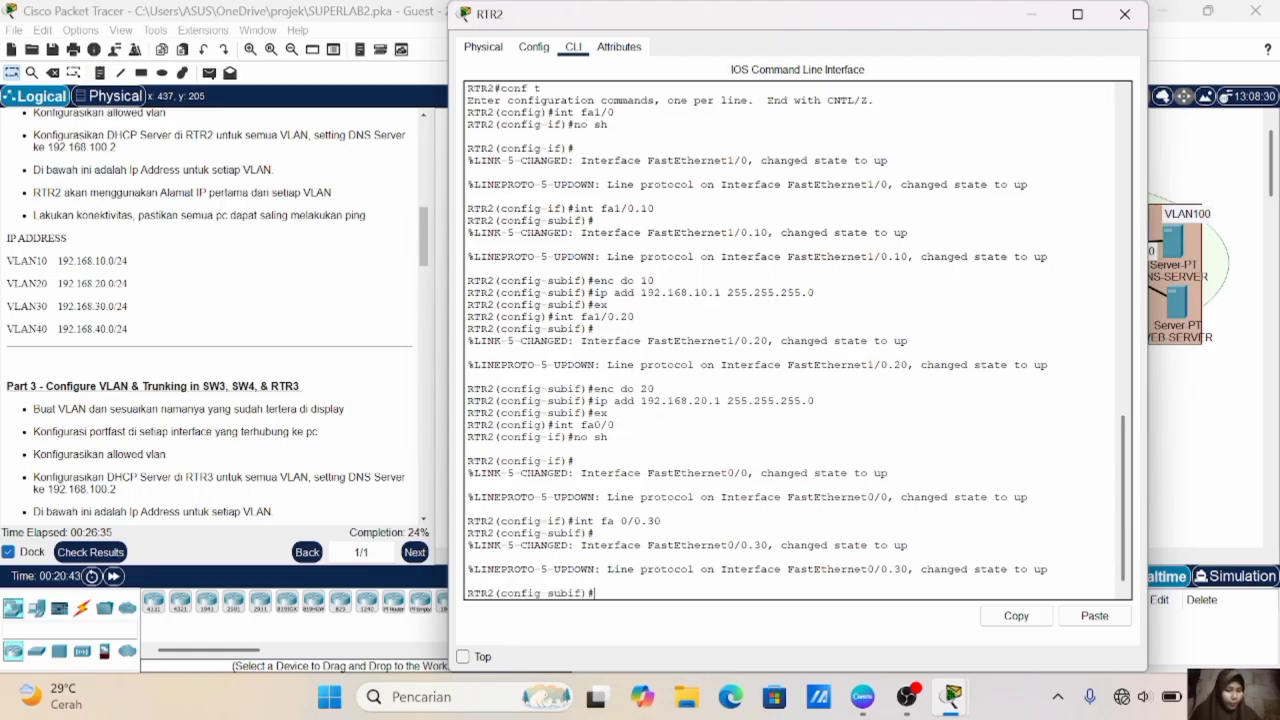
# - Set dot1Q encapsulation with VLAN 30 on RTR2's subinterface fa0/0.30
pyautogui.write('enc do 30')
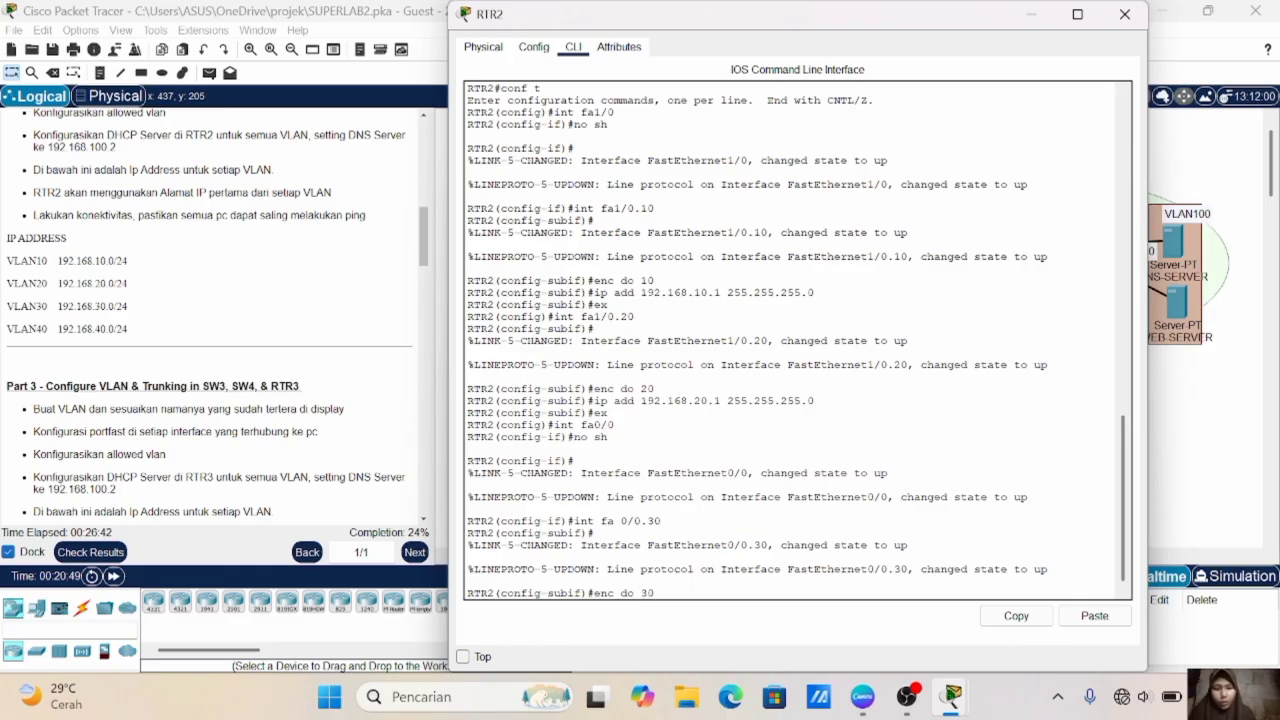
pyautogui.press('Return')
# - Assign IP address 192.168.30.1 with mask 255.255.255.0 to RTR2's subinterface fa0/0.30 and exit to global configuration
pyautogui.write('ip add')
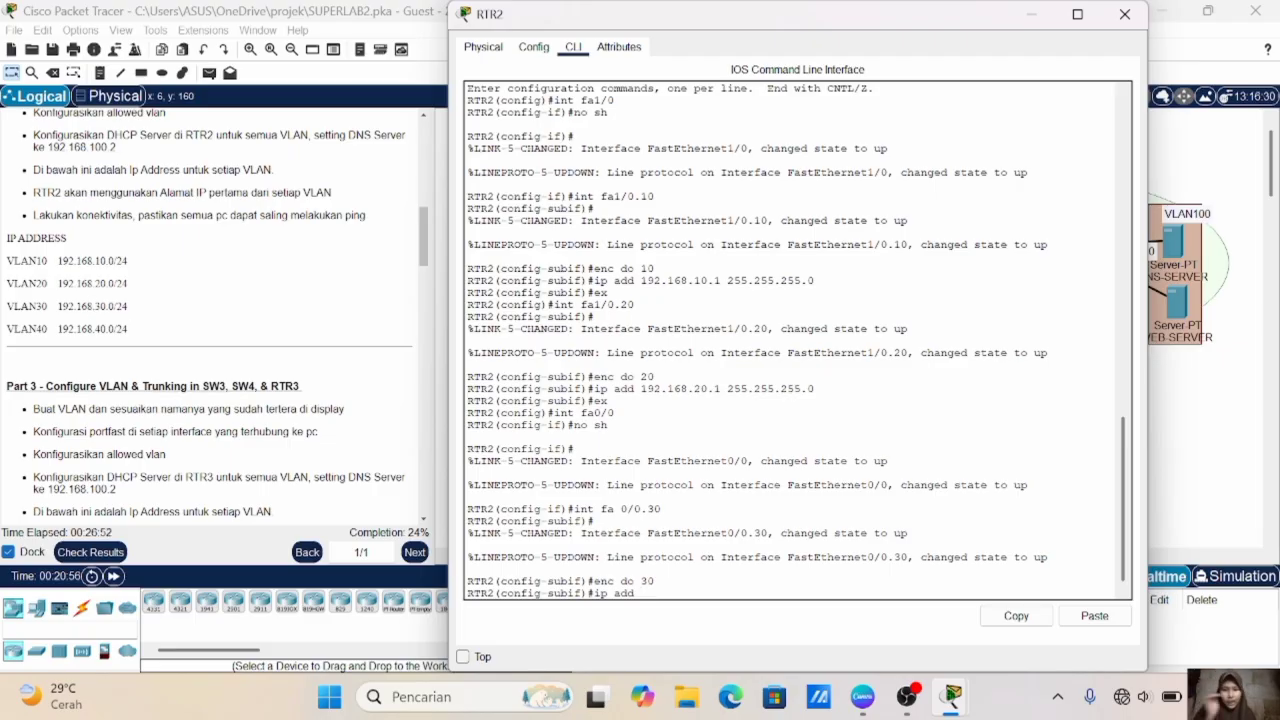
pyautogui.write('192.168.30.1')
pyautogui.write('2')
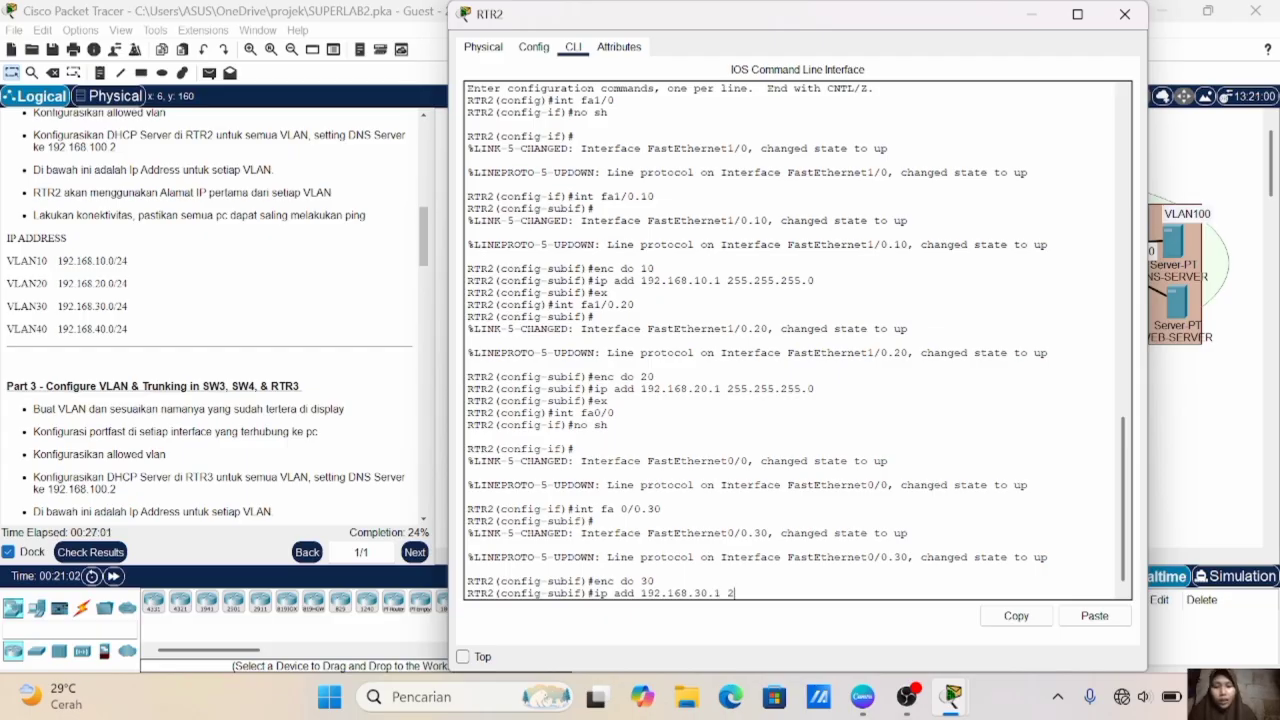
pyautogui.write('55.255.255')
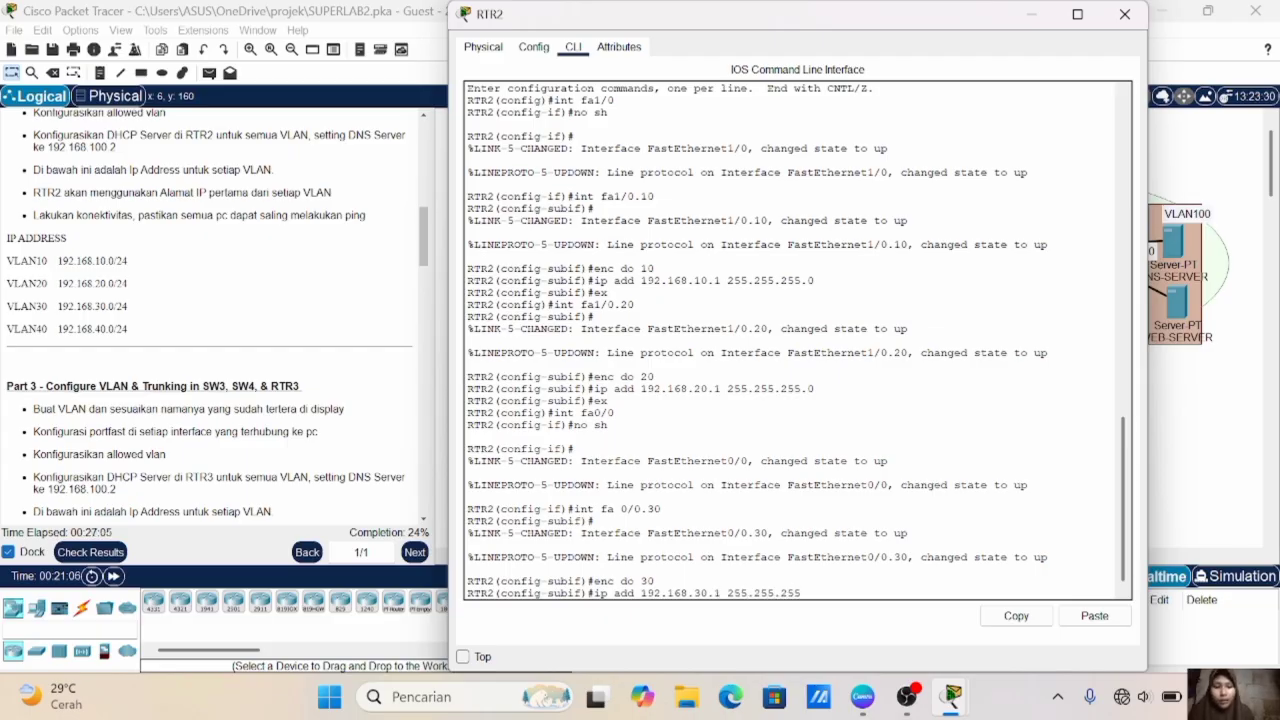
pyautogui.write('.0')
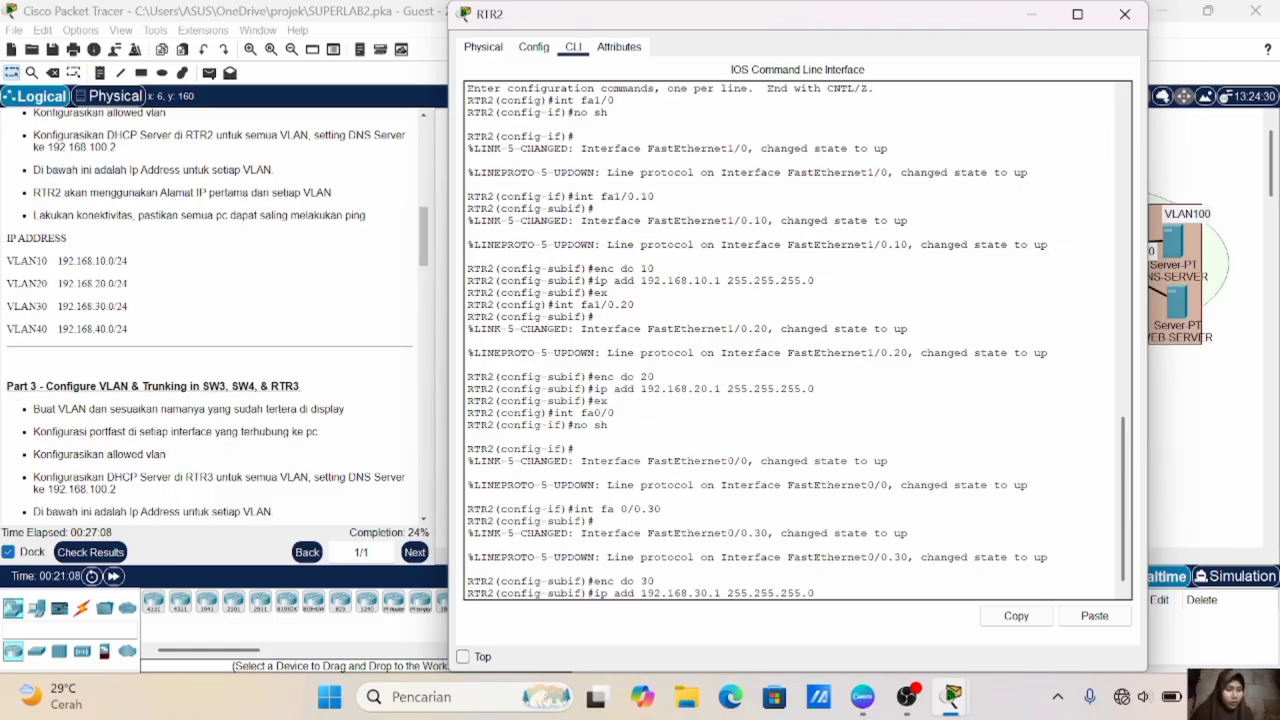
pyautogui.press('Return')
pyautogui.write('ex')
pyautogui.press('Return')
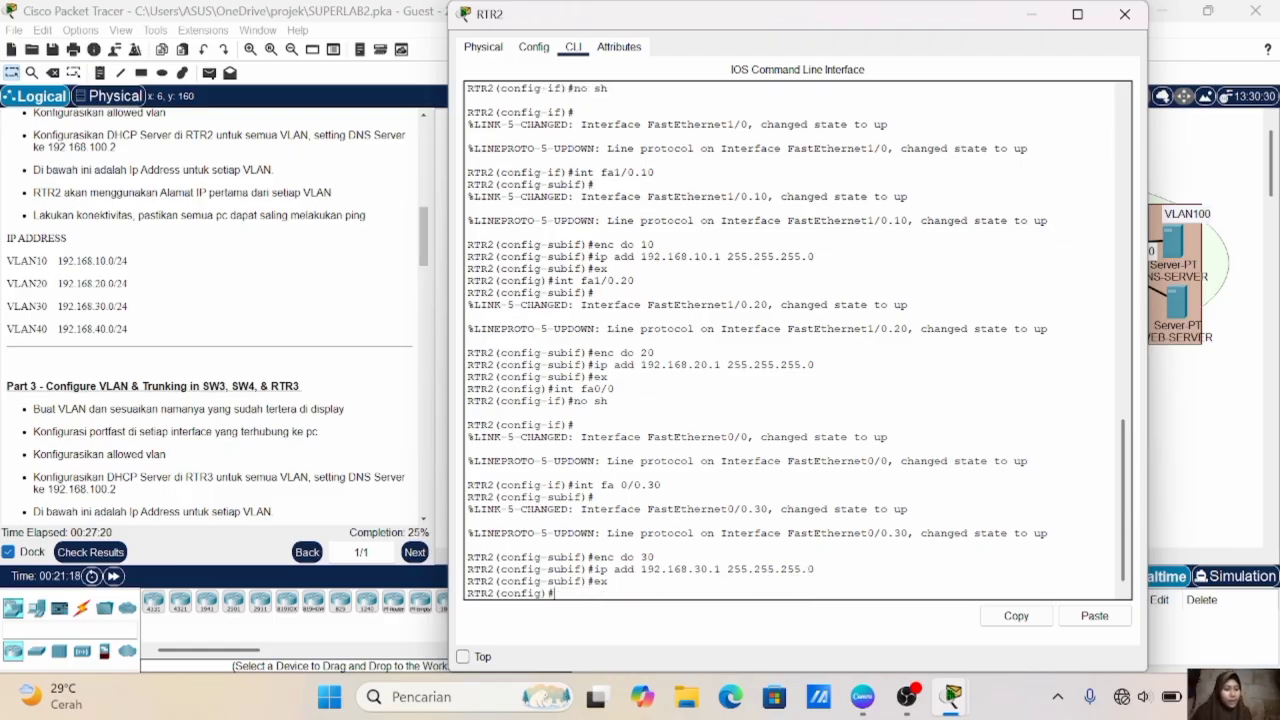
# - Create subinterface fa0/0.40 on RTR2
pyautogui.press('Up')
pyautogui.press('Up')
pyautogui.press('Up')
pyautogui.press('Up')
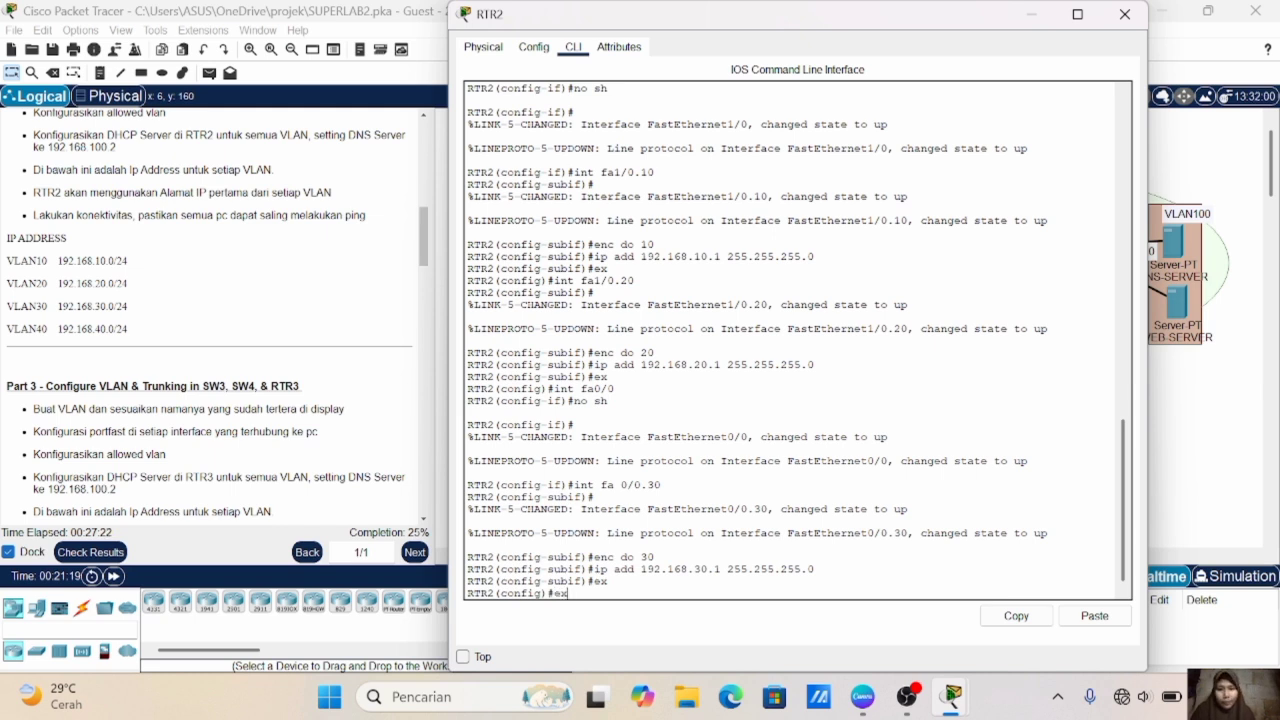
pyautogui.press('BackSpace')
pyautogui.press('BackSpace')
pyautogui.write('40')
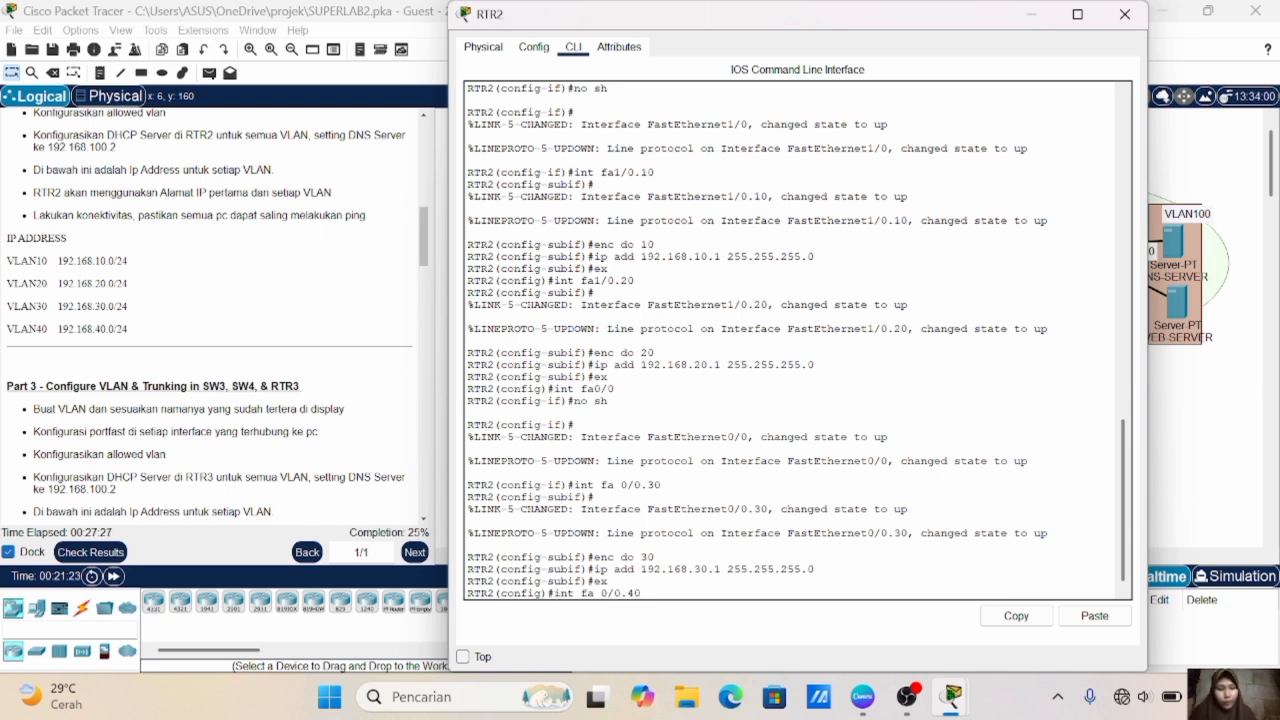
pyautogui.press('Return')
# - Set dot1Q encapsulation with VLAN 40 on RTR2's subinterface fa0/0.40
pyautogui.press('Up')
pyautogui.press('Up')
pyautogui.press('Up')
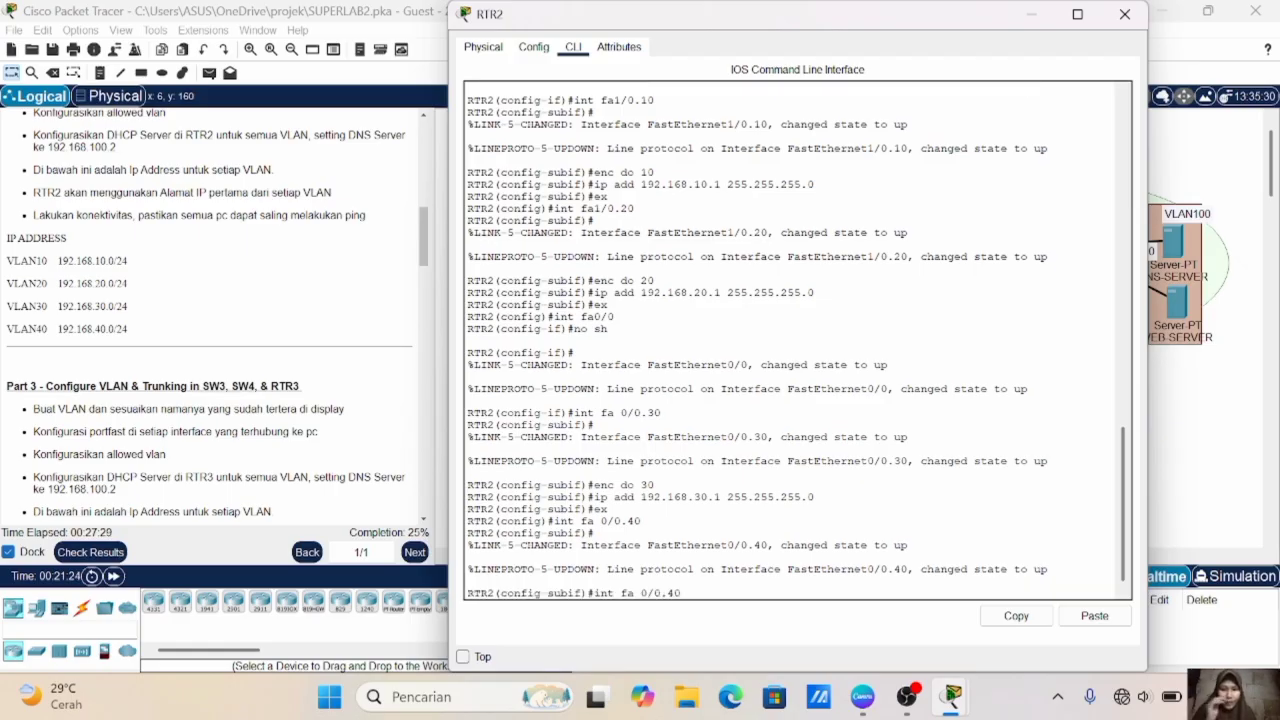
pyautogui.press('Up')
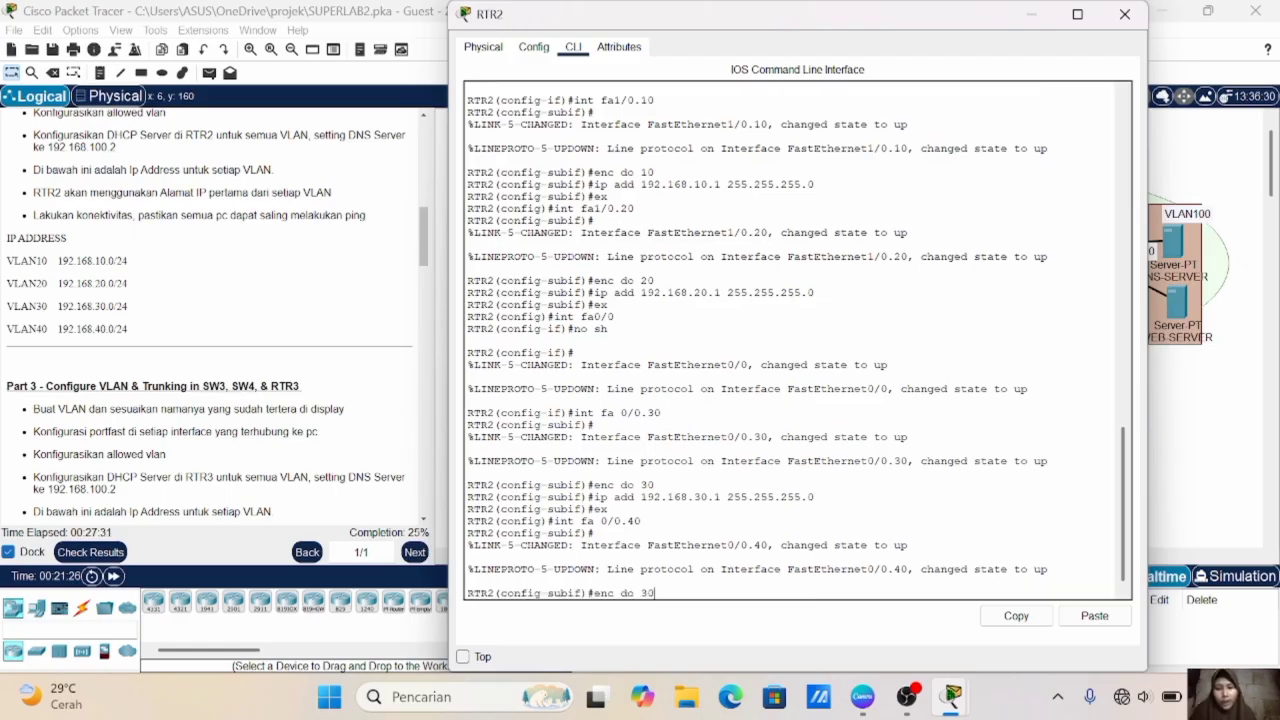
pyautogui.press('BackSpace')
pyautogui.press('BackSpace')
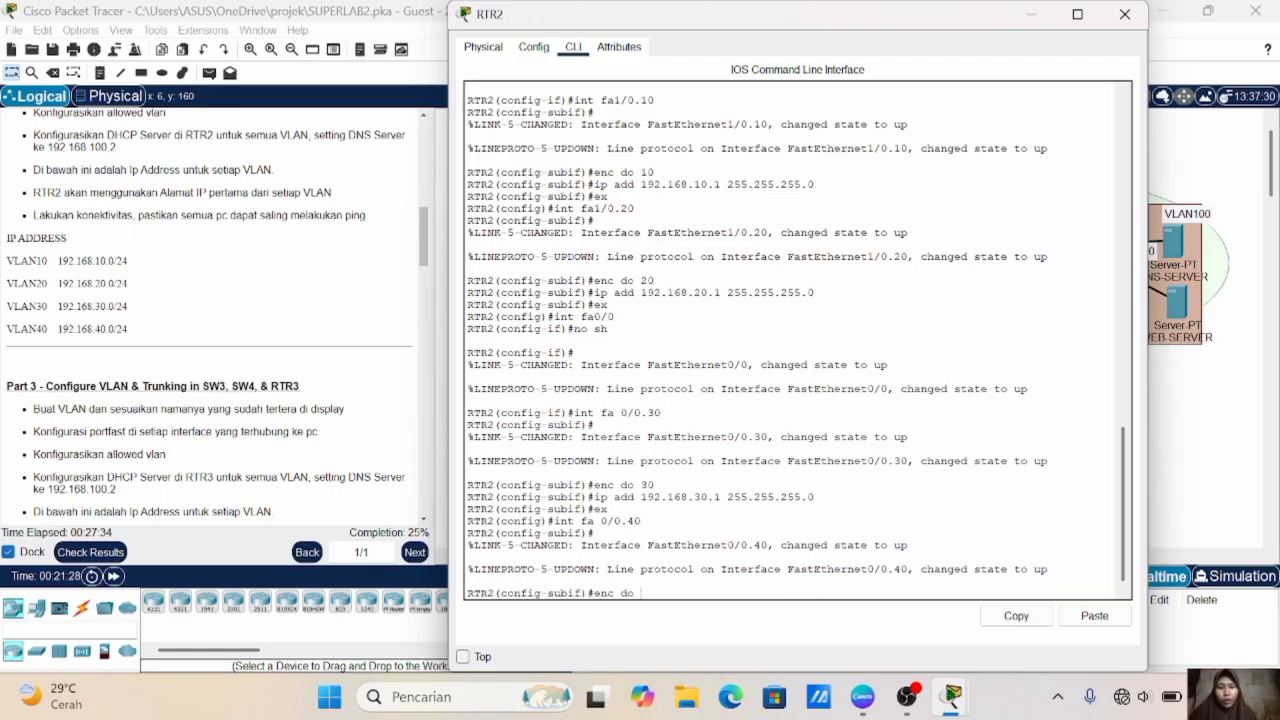
pyautogui.write('40')
pyautogui.press('Return')
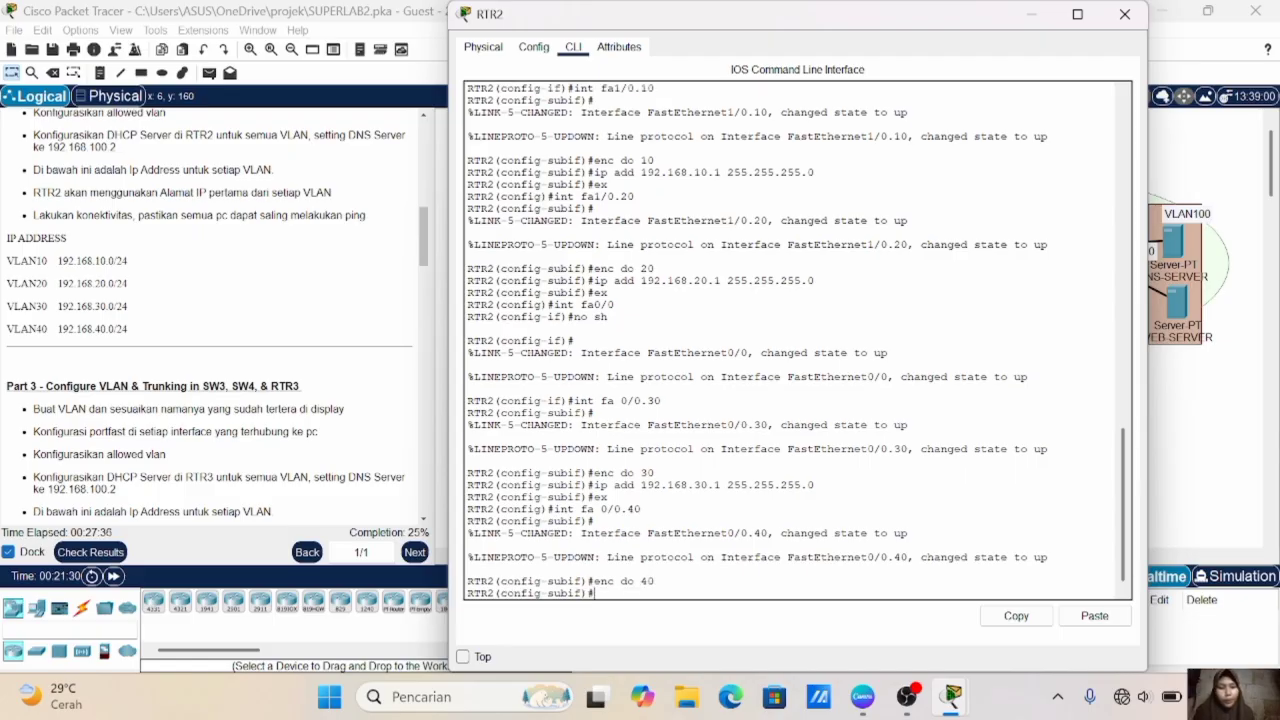
# - Assign IP address 192.168.40.1 with mask 255.255.255.0 to RTR2's subinterface fa0/0.40 and exit to global configuration
pyautogui.write('ip add')
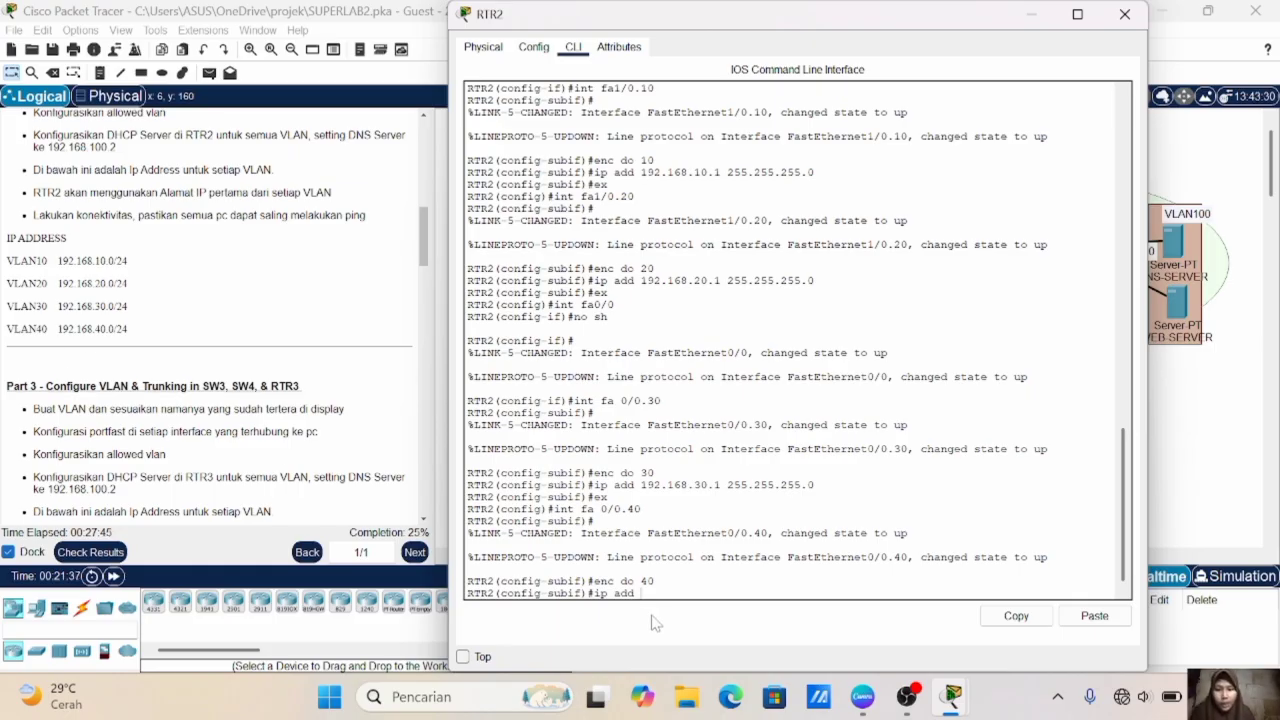
pyautogui.write('192.168.40.1 255.255.255.0')
pyautogui.press('Return')
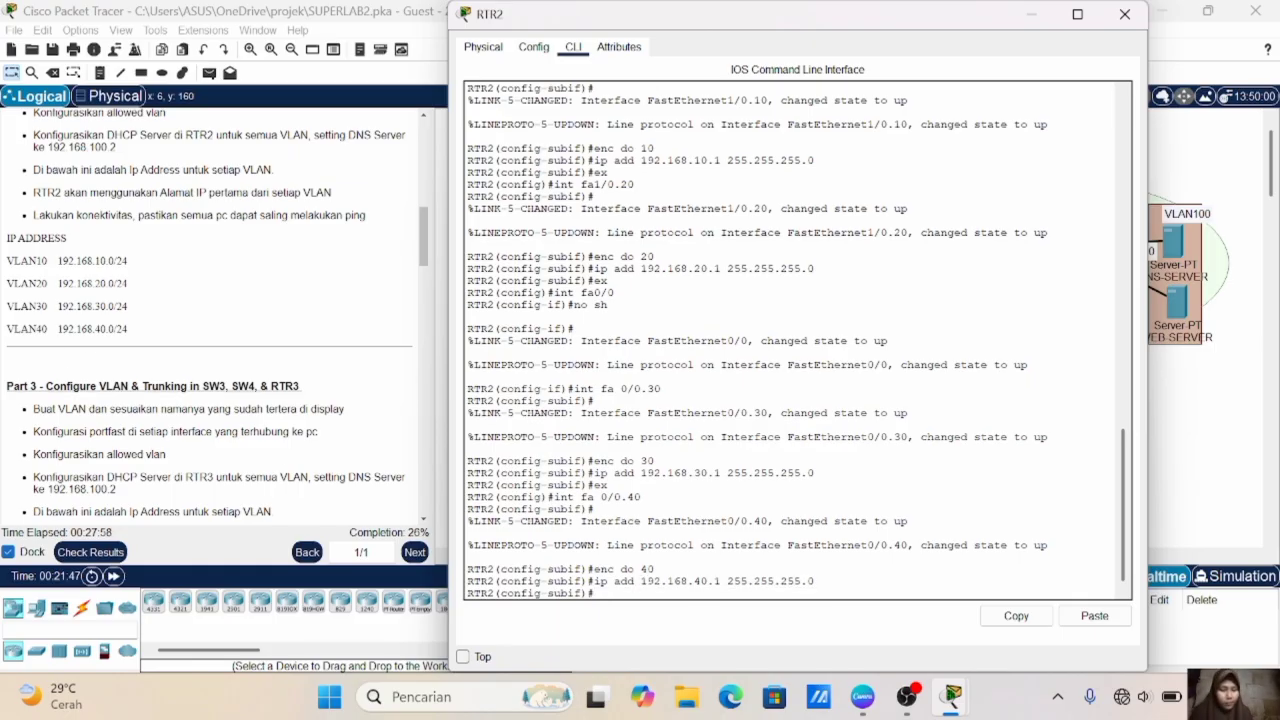
pyautogui.write('ex')
pyautogui.press('Return')
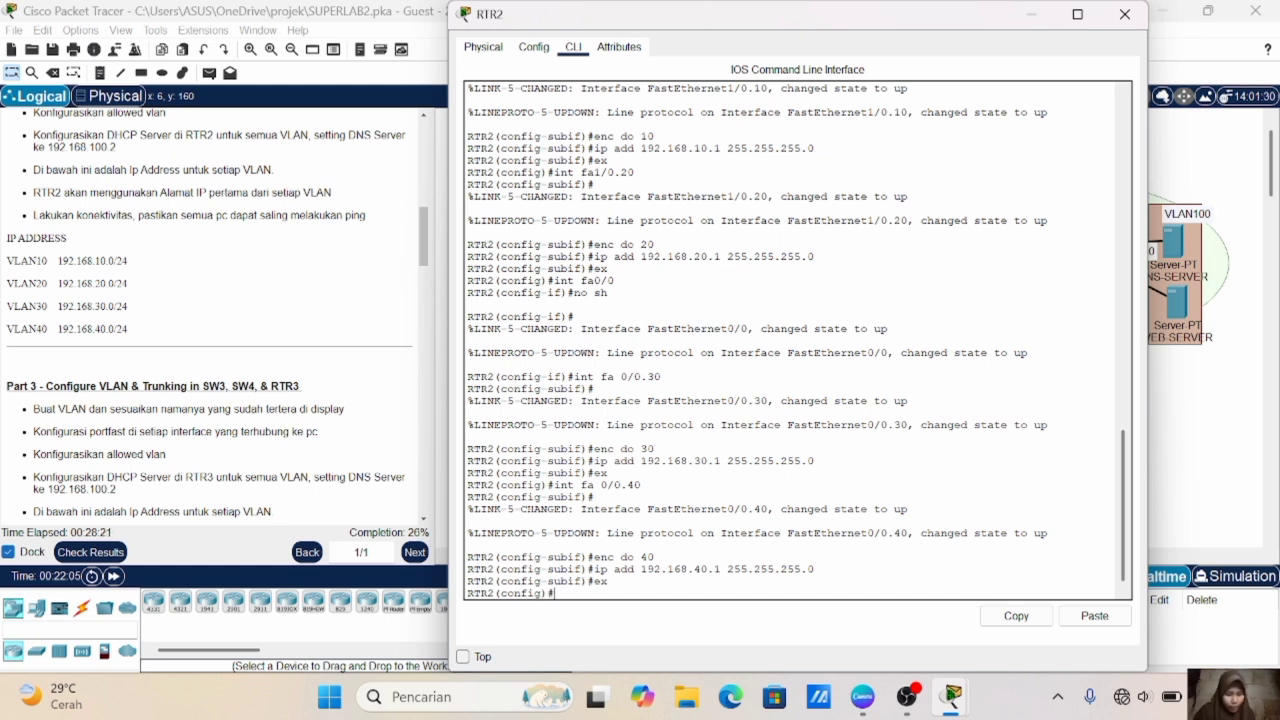
# - Create DHCP pool VLAN10 on RTR2 with network 192.168.10.0 and mask 255.255.255.0
pyautogui.write('ip ')
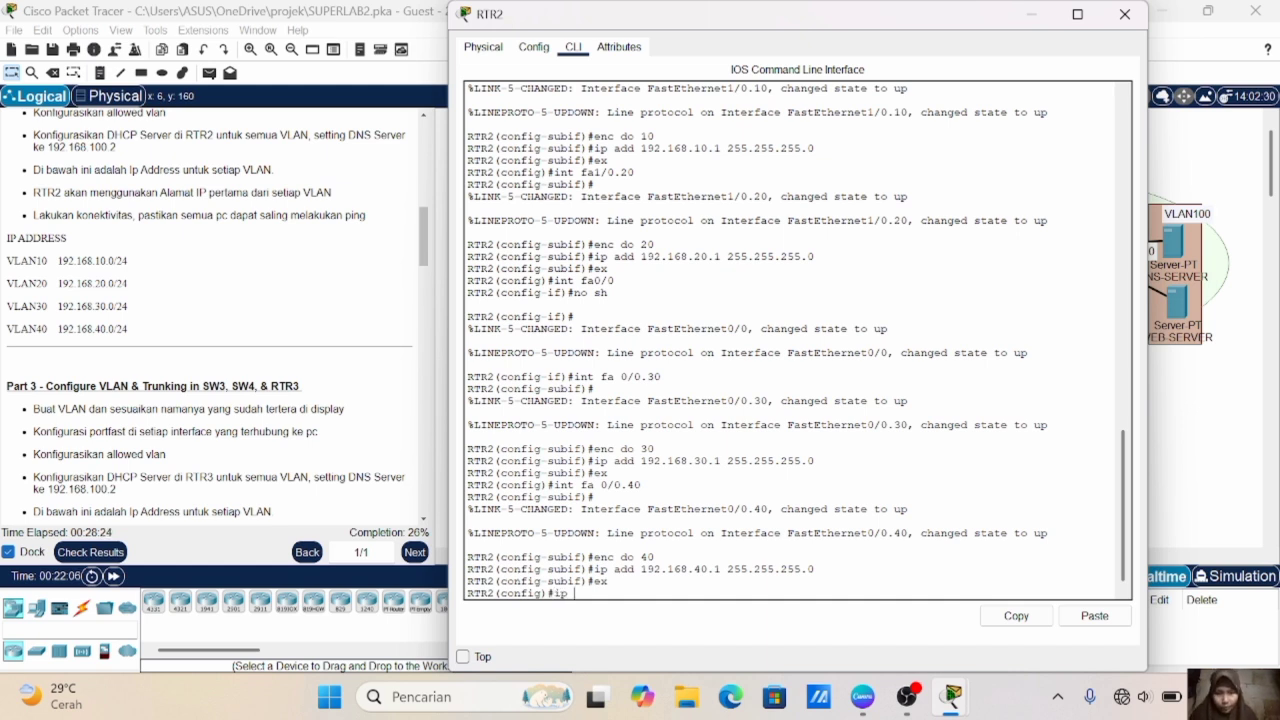
pyautogui.write('dhcp pool')
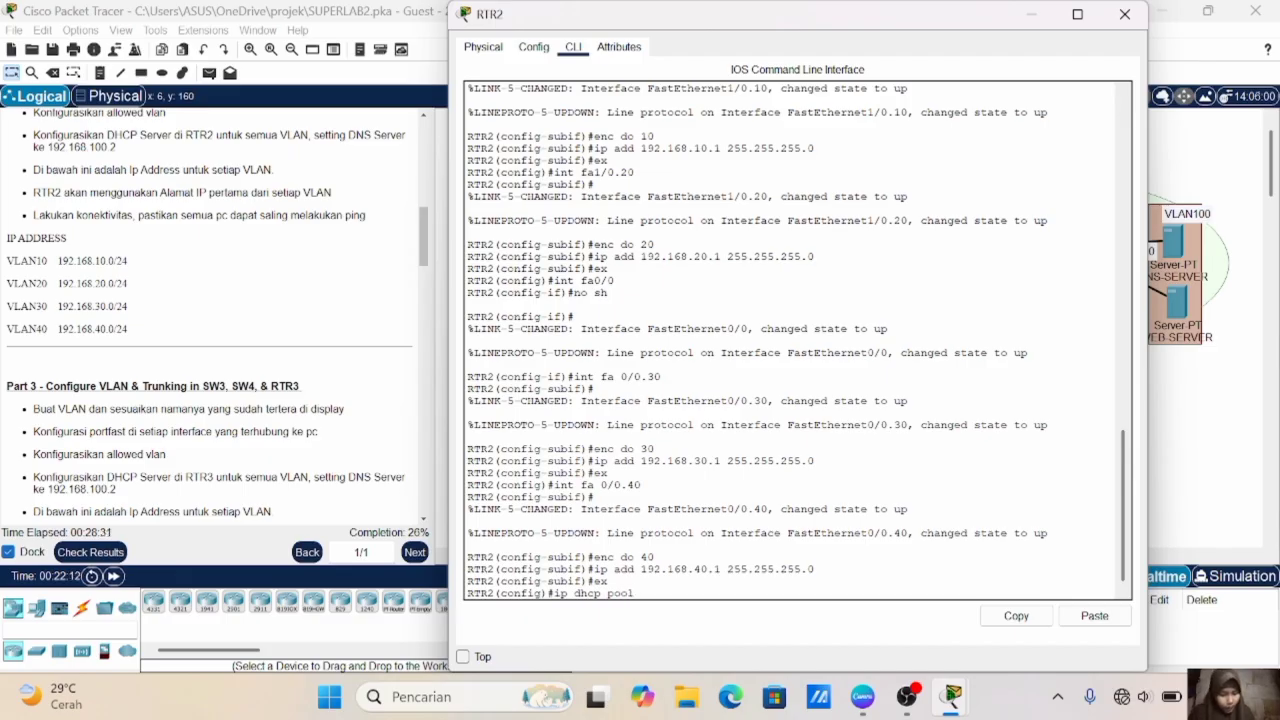
pyautogui.write('VLAN10')
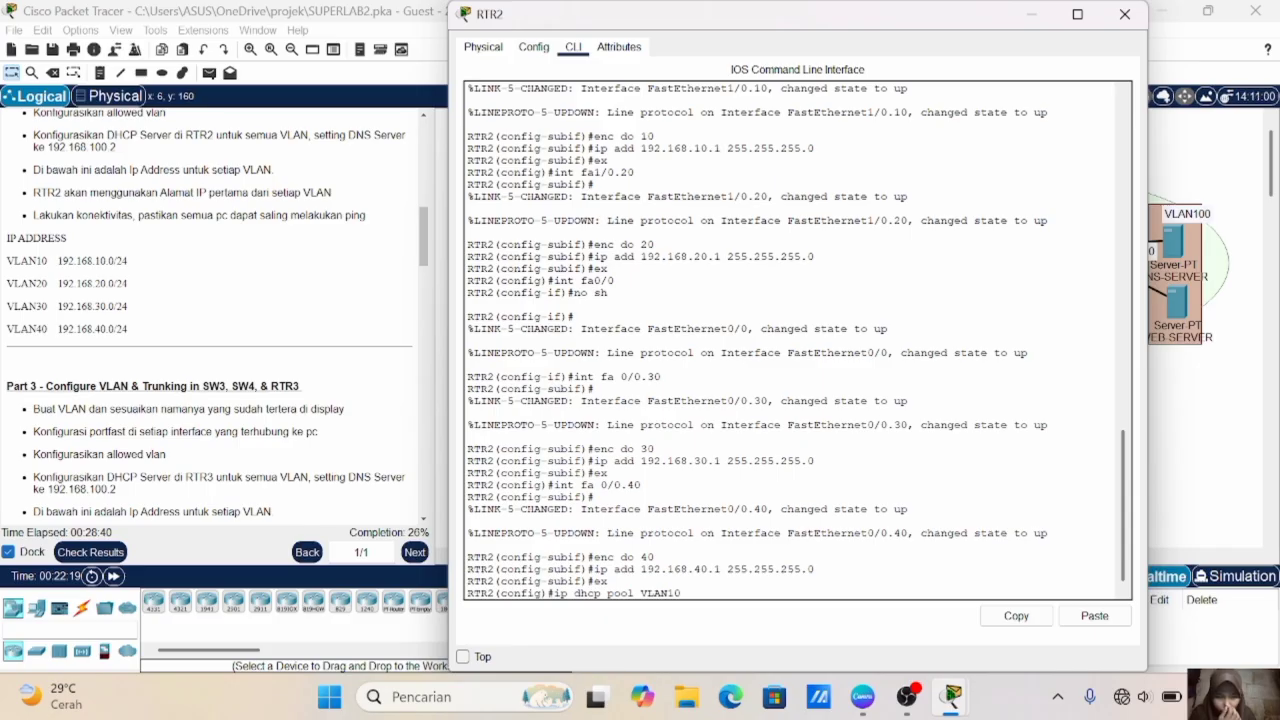
pyautogui.press('Return')
pyautogui.write('net')
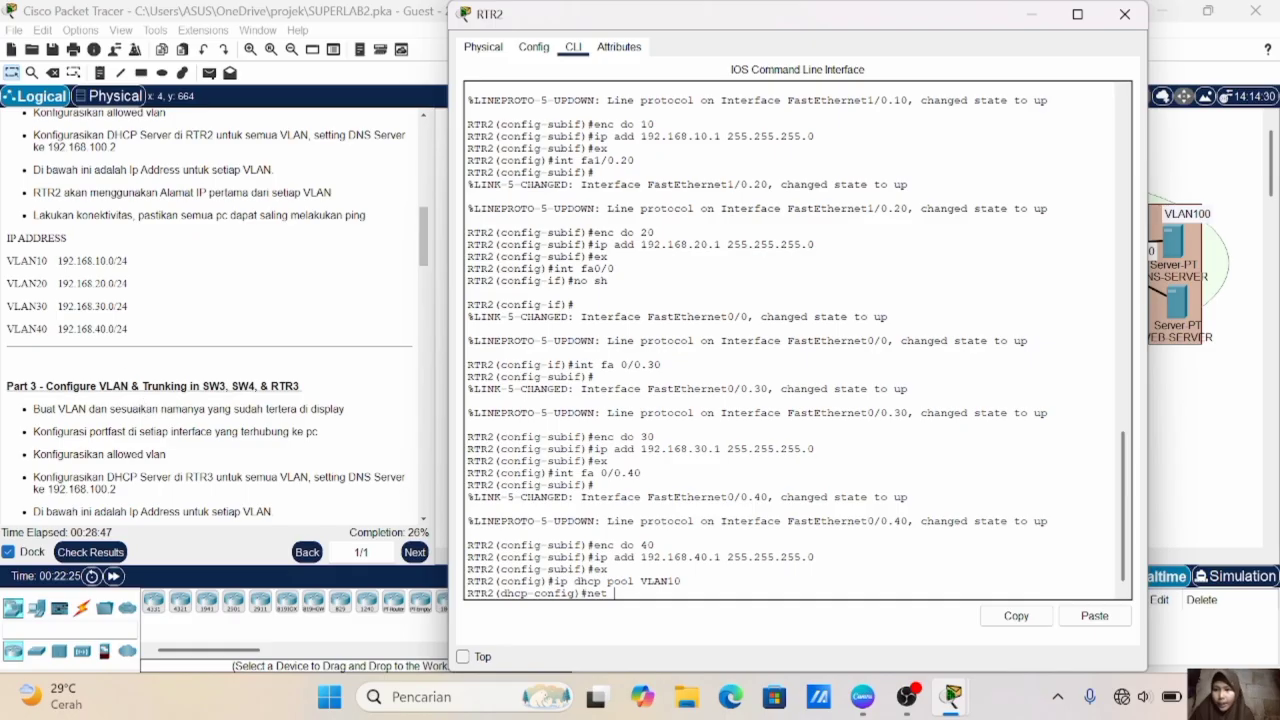
pyautogui.write(' 192.168.10.0  255.255.255.0')
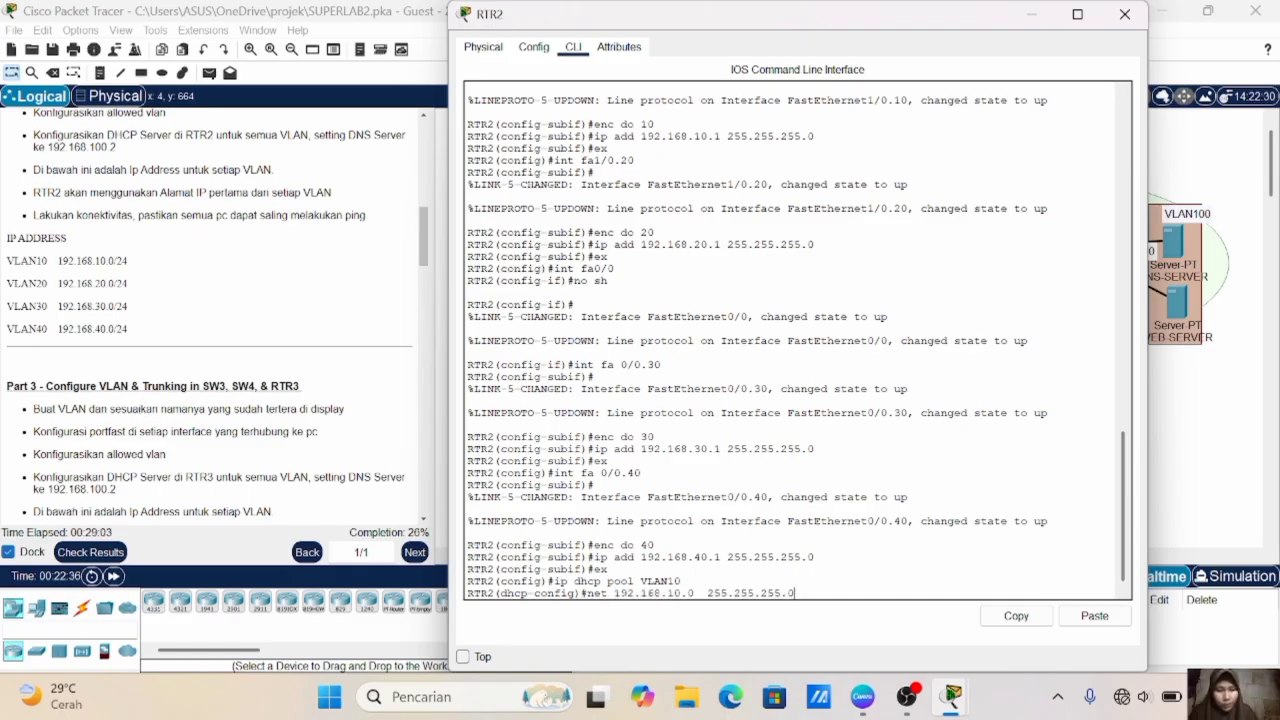
pyautogui.press('Return')
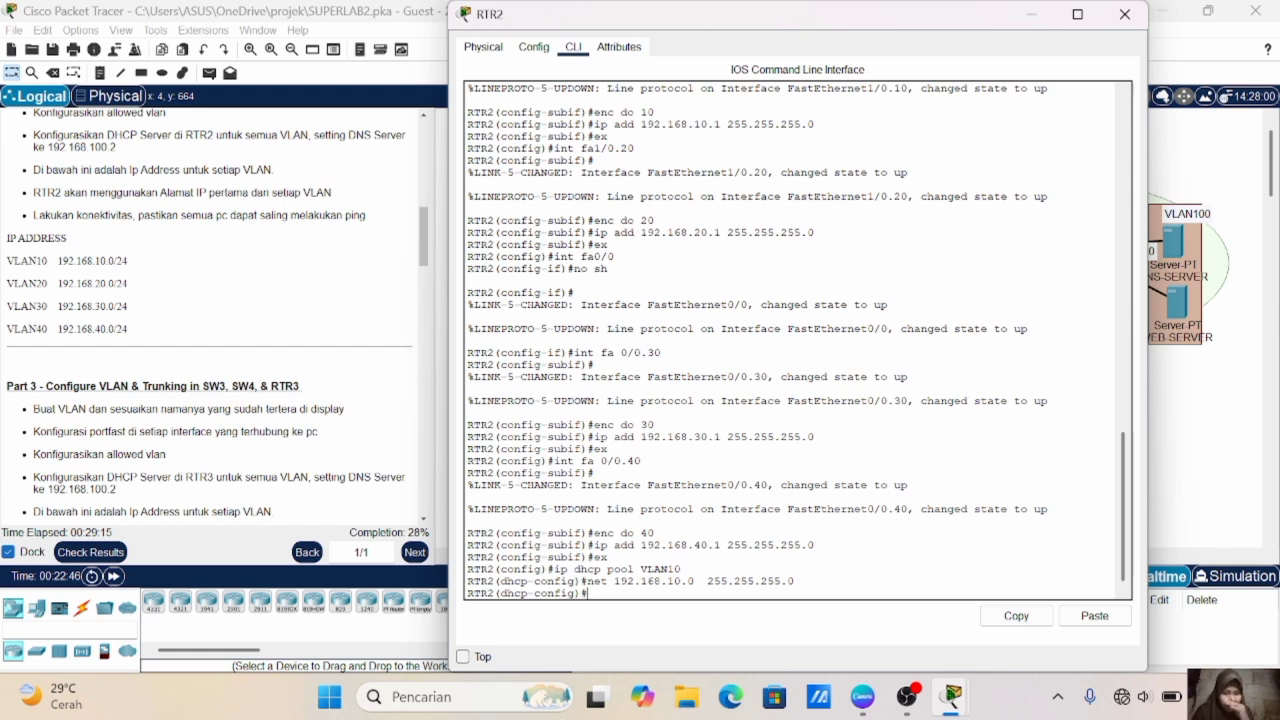
# - Set the default router of RTR2's DHCP pool VLAN10 to 192.168.10.1
pyautogui.write('d 19')
pyautogui.press('BackSpace')
pyautogui.press('BackSpace')
pyautogui.write('default')
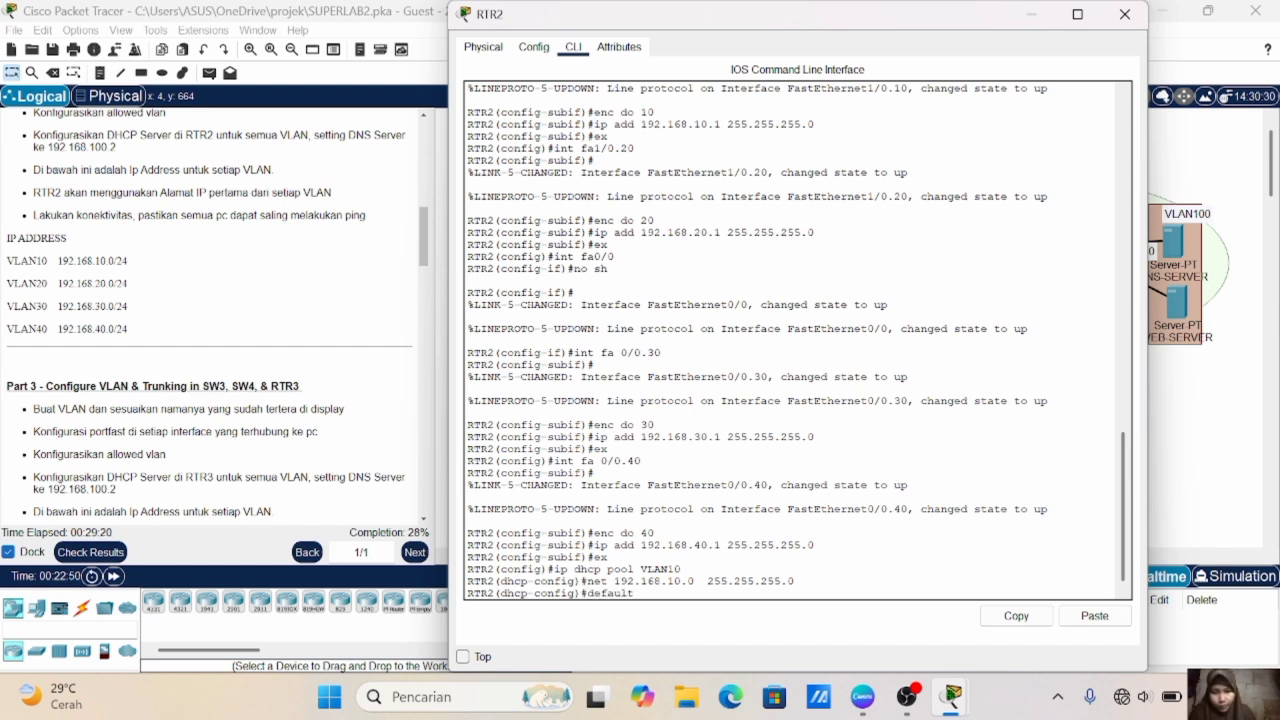
pyautogui.press('BackSpace')
pyautogui.press('BackSpace')
pyautogui.press('BackSpace')
pyautogui.press('BackSpace')
pyautogui.press('BackSpace')
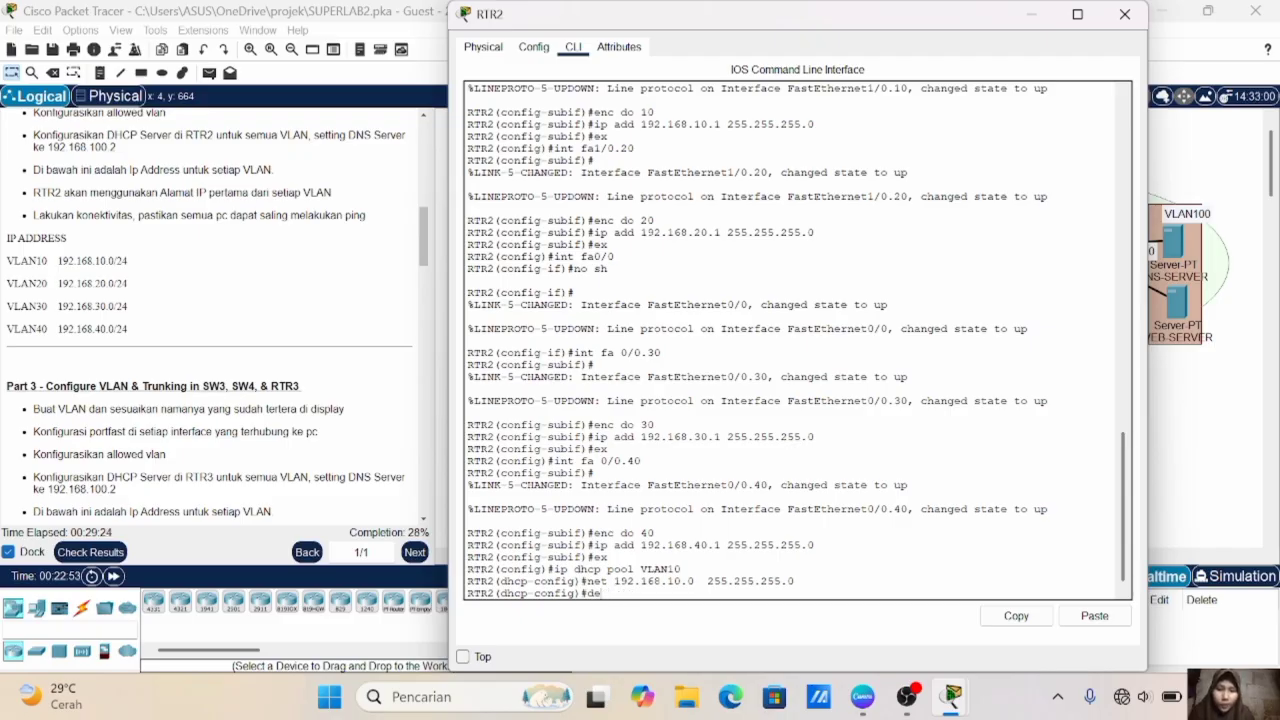
pyautogui.write('19')
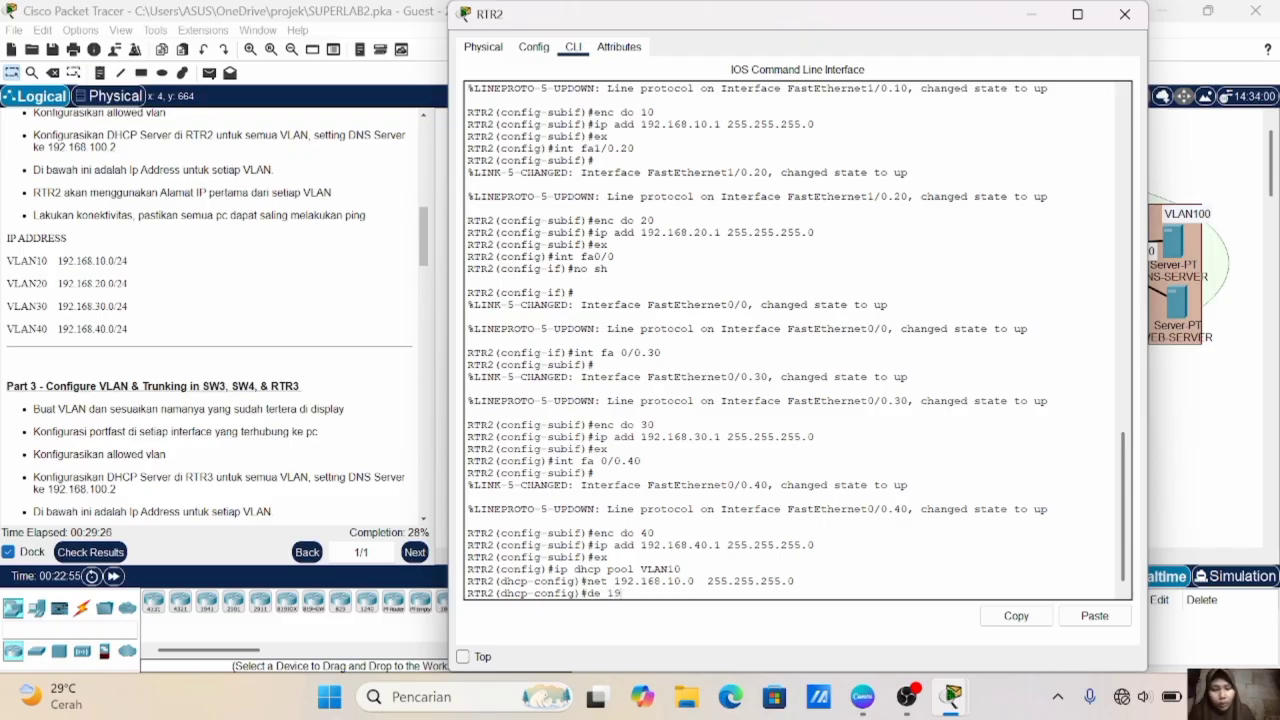
pyautogui.write('2.168.10.1')
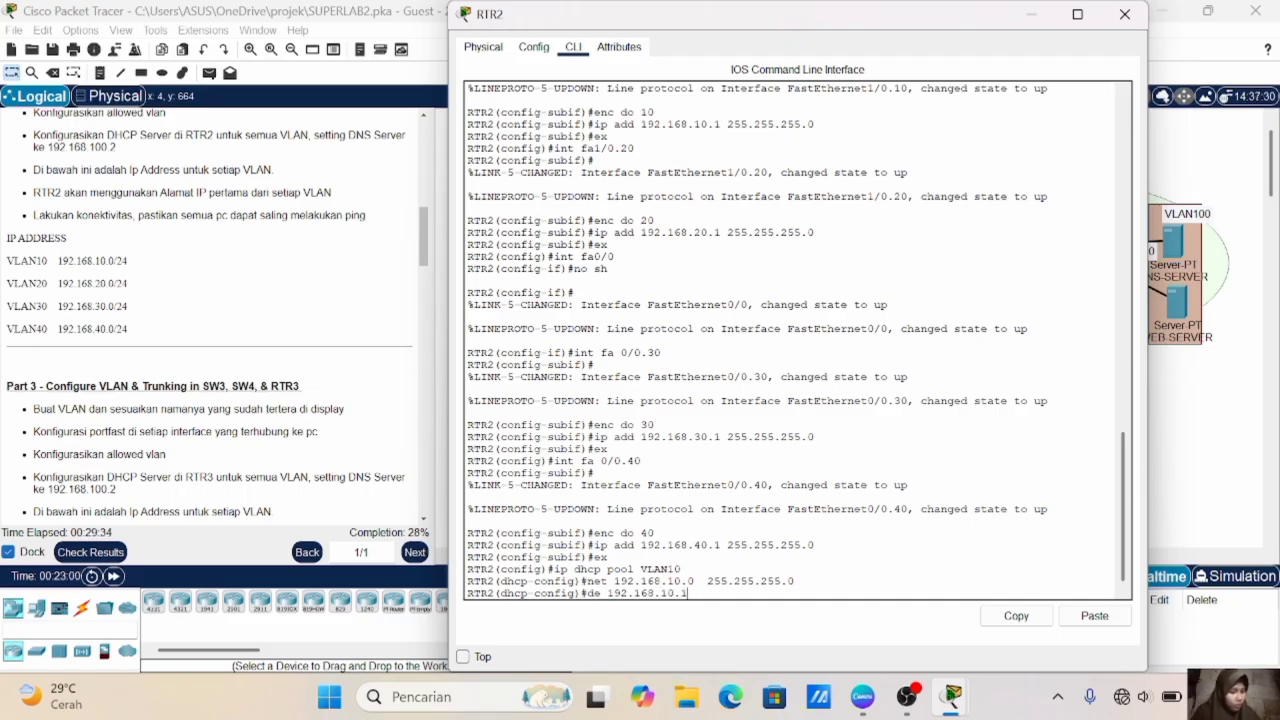
pyautogui.press('Return')
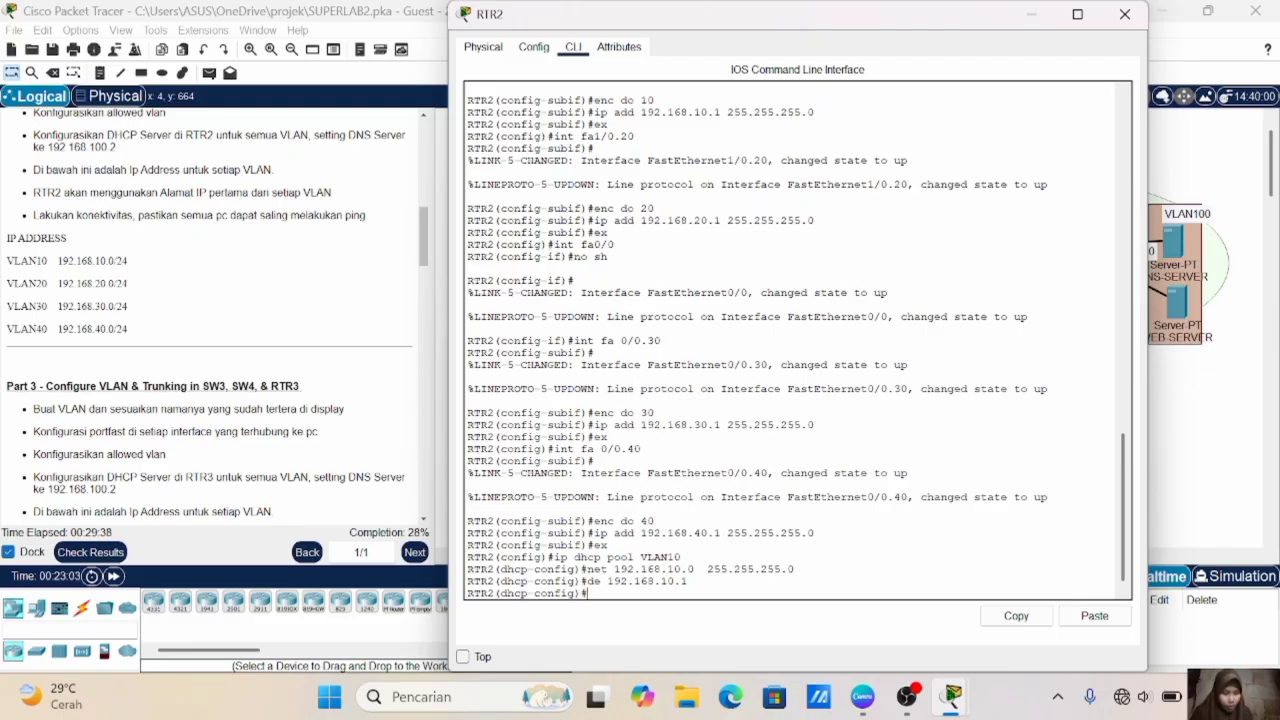
# - Set the DNS server of DHCP pool VLAN10 to 192.168.100.2 and exit the pool configuration
pyautogui.write('dn')
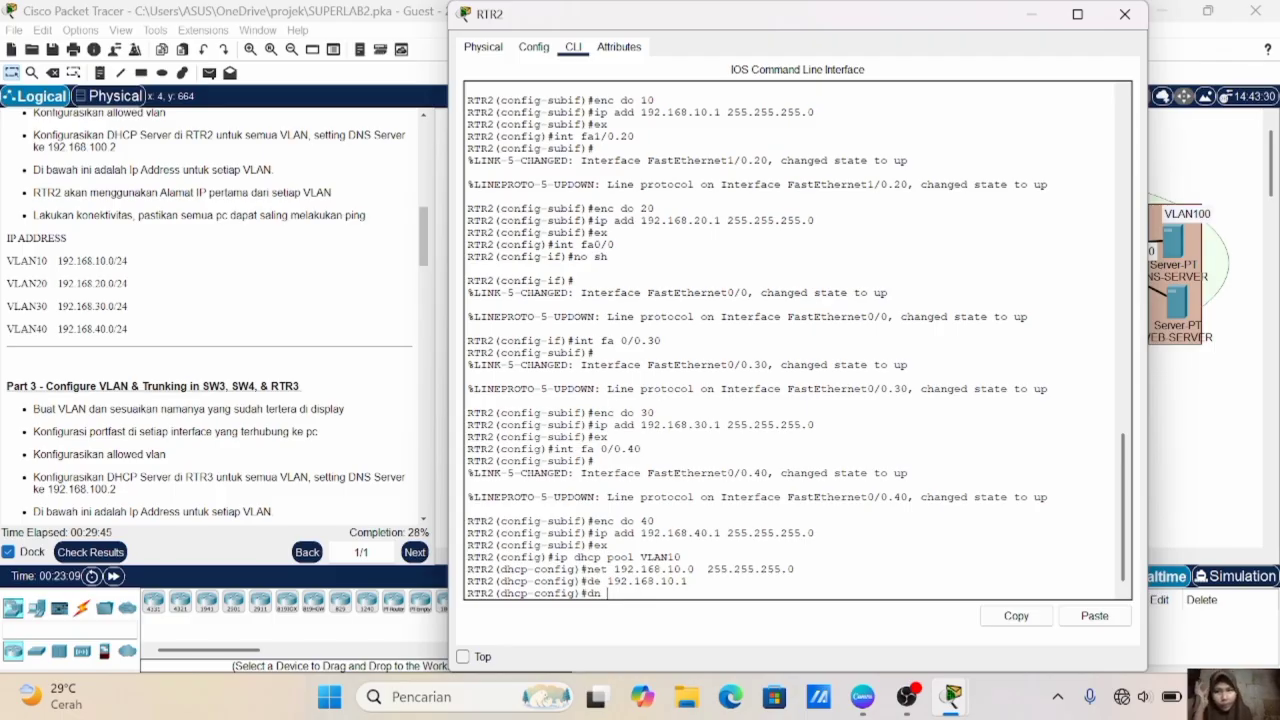
pyautogui.scroll(2, 290, 268)
pyautogui.write('192.168.100.2')
pyautogui.press('Return')
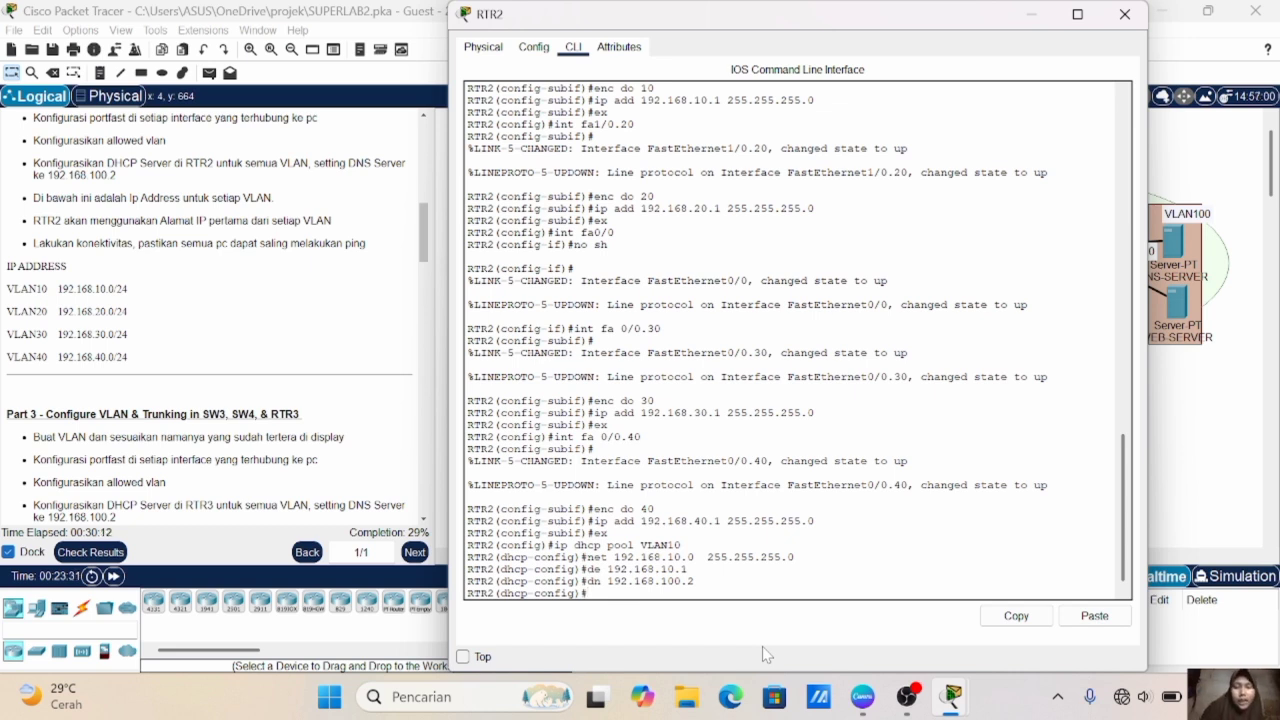
pyautogui.write('ex')
pyautogui.press('Return')
# - Create DHCP pool VLAN20 on RTR2 with network 192.168.20.0 and mask 255.255.255.0
pyautogui.write('ip dhcp pool VLAN20')
pyautogui.press('Return')
pyautogui.press('Up')
# - Set the default router of RTR2's DHCP pool VLAN20 to 192.168.20.1
pyautogui.press('Up')
pyautogui.press('Up')
pyautogui.press('Up')
pyautogui.press('Up')
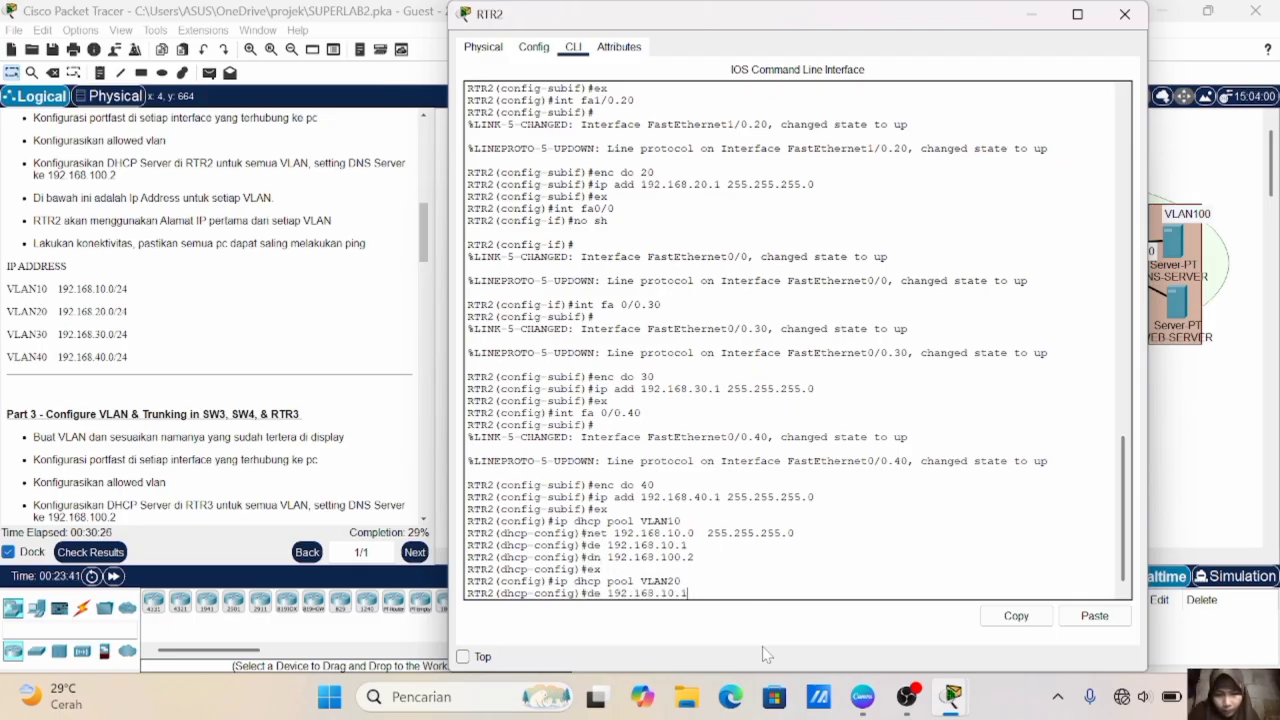
pyautogui.press('Left')
pyautogui.press('Left')
pyautogui.press('Left')
pyautogui.press('Left')
pyautogui.press('Left')
pyautogui.press('Left')
pyautogui.press('Left')
pyautogui.press('Left')
pyautogui.press('Left')
pyautogui.press('Left')
pyautogui.press('Left')
pyautogui.press('Left')
pyautogui.press('Left')
pyautogui.press('Left')
pyautogui.press('Left')
pyautogui.press('Left')
pyautogui.press('Left')
pyautogui.press('Left')
pyautogui.press('BackSpace')
pyautogui.write('2')
pyautogui.press('Return')
# - Set the DNS server of DHCP pool VLAN20 to 192.168.100.2 and exit the pool configuration
pyautogui.press('Up')
pyautogui.press('Up')
pyautogui.press('Up')
pyautogui.press('Up')
pyautogui.press('Up')
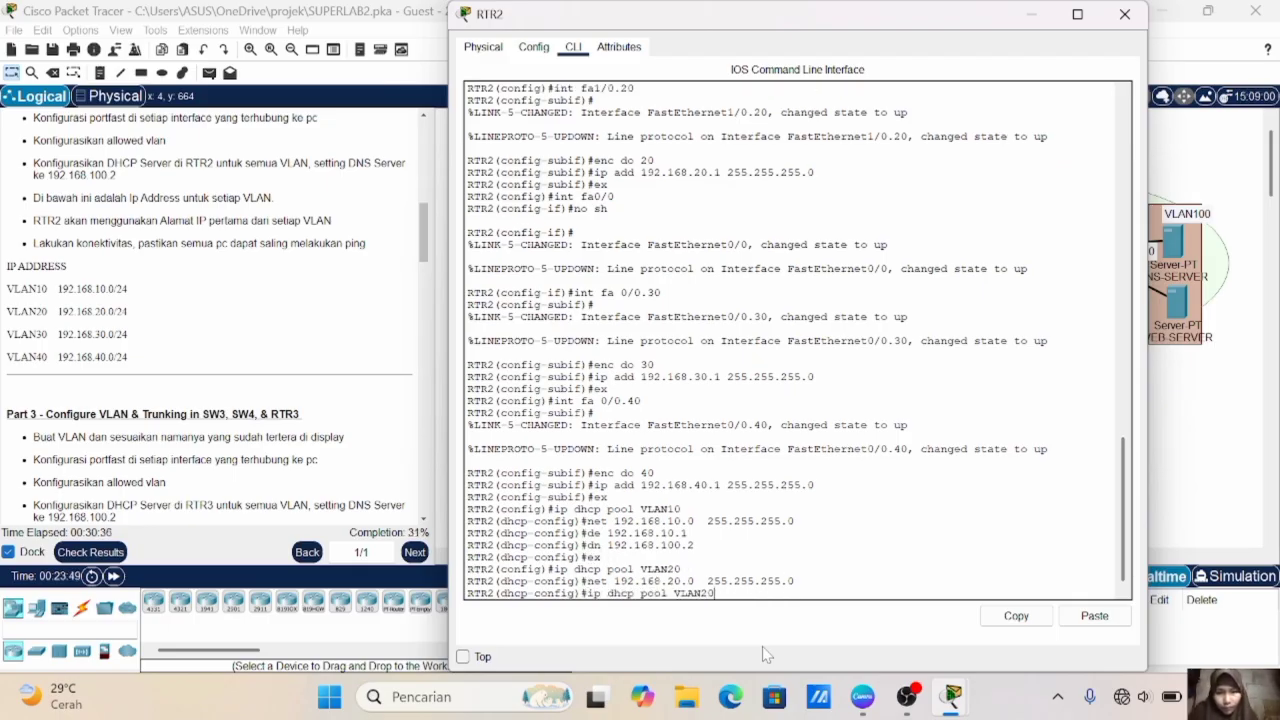
pyautogui.press('BackSpace')
# - Create DHCP pool VLAN30 on RTR2
pyautogui.press('BackSpace')
pyautogui.press('BackSpace')
pyautogui.press('BackSpace')
pyautogui.write('20.1')
pyautogui.press('Return')
pyautogui.press('Up')
pyautogui.press('Up')
pyautogui.press('Up')
pyautogui.press('Up')
pyautogui.press('Up')
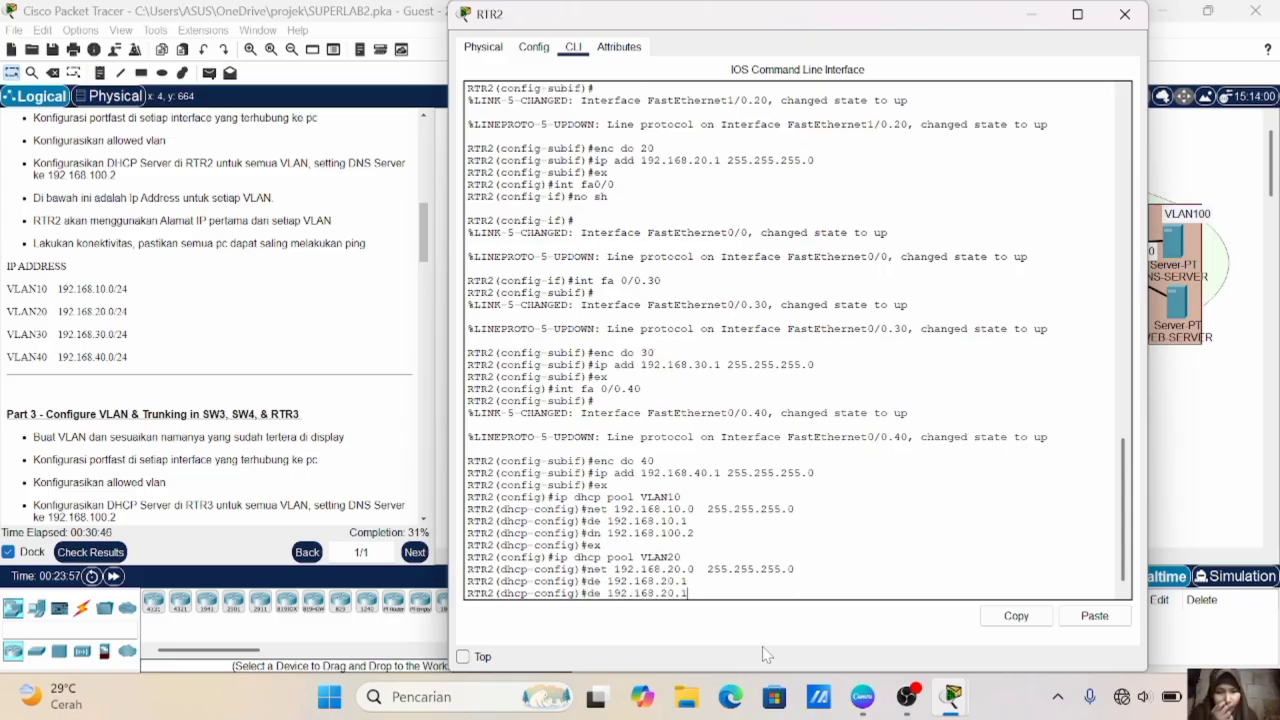
pyautogui.press('Return')
pyautogui.write('ex')
pyautogui.press('Return')
# - Set the network of DHCP pool VLAN30 to 192.168.30.0 with mask 255.255.255.0
pyautogui.press('Up')
pyautogui.press('Up')
pyautogui.press('Up')
pyautogui.press('Up')
pyautogui.press('Up')
pyautogui.press('BackSpace')
pyautogui.press('BackSpace')
pyautogui.write('30')
pyautogui.press('Return')
# - Set the default router of RTR2's DHCP pool VLAN30 to 192.168.30.1
pyautogui.press('Up')
pyautogui.press('Up')
pyautogui.press('Up')
pyautogui.press('Up')
pyautogui.press('Up')
pyautogui.press('Left')
pyautogui.press('Left')
pyautogui.press('Left')
pyautogui.press('Left')
pyautogui.press('Left')
pyautogui.press('Left')
pyautogui.press('Left')
pyautogui.press('Left')
pyautogui.press('Left')
pyautogui.press('Left')
pyautogui.press('Left')
pyautogui.press('Left')
pyautogui.press('Left')
pyautogui.press('Left')
pyautogui.press('Left')
pyautogui.press('Left')
pyautogui.press('Left')
pyautogui.press('Left')
pyautogui.press('Left')
pyautogui.press('Delete')
pyautogui.write('3')
pyautogui.press('Return')
# - Set the DNS server of DHCP pool VLAN30 to 192.168.100.2 and exit the pool configuration
pyautogui.press('Up')
pyautogui.press('Up')
pyautogui.press('Up')
pyautogui.press('Up')
pyautogui.press('Up')
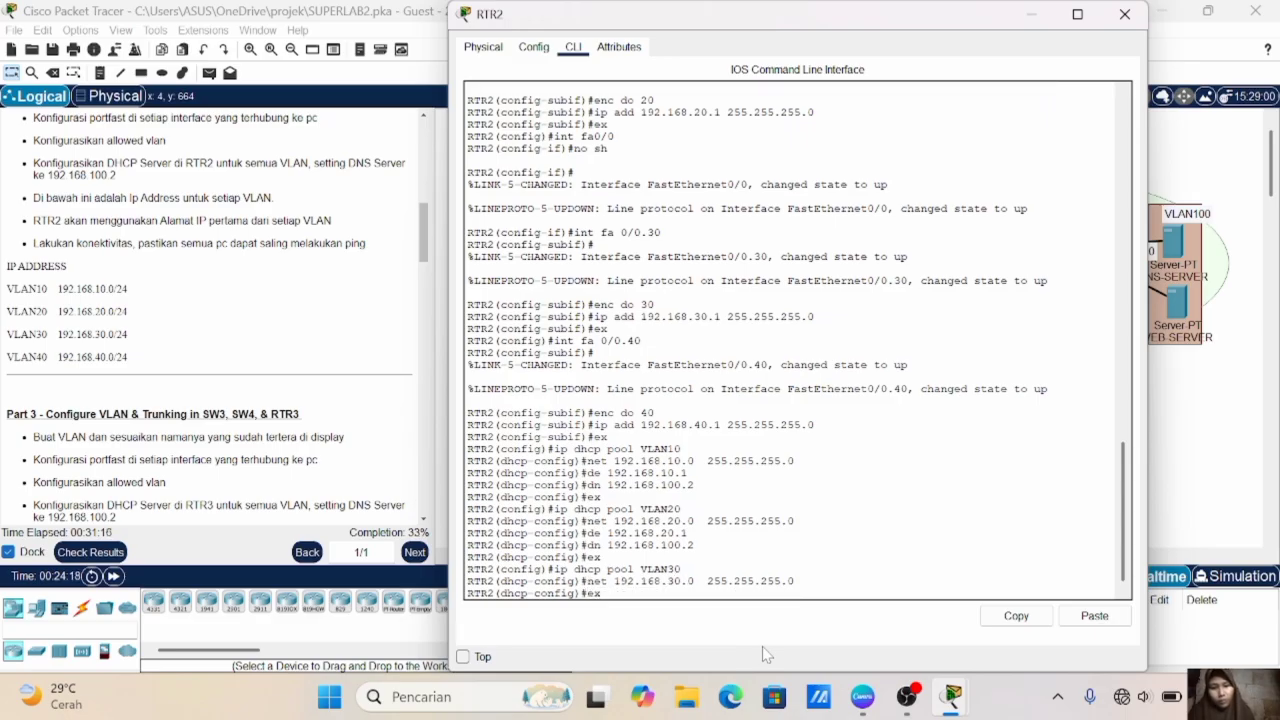
pyautogui.press('BackSpace')
pyautogui.press('BackSpace')
pyautogui.press('BackSpace')
pyautogui.press('BackSpace')
pyautogui.write('30.1')
pyautogui.press('Return')
# - Create DHCP pool VLAN40 on RTR2
pyautogui.press('Up')
pyautogui.press('Up')
pyautogui.press('Up')
pyautogui.press('Up')
pyautogui.press('Up')
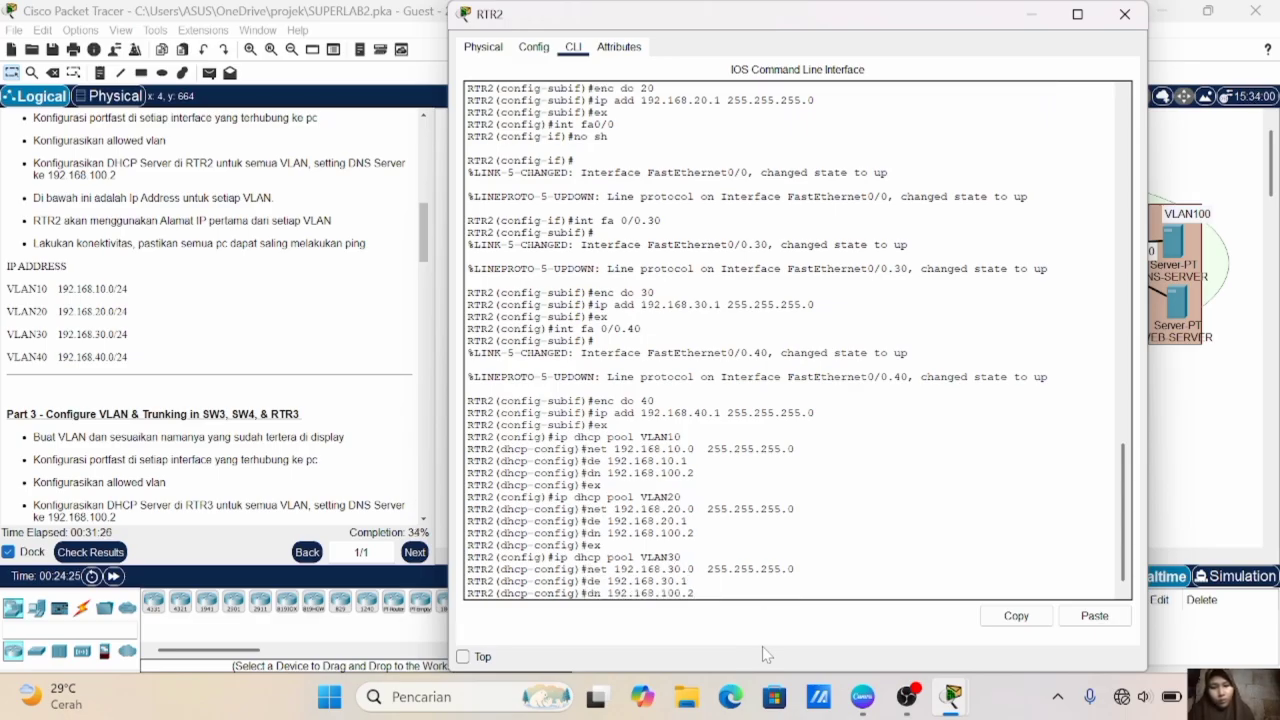
pyautogui.press('Return')
pyautogui.write('ex')
pyautogui.press('Return')
# - Set the network of DHCP pool VLAN40 to 192.168.40.0 with mask 255.255.255.0
pyautogui.press('Up')
pyautogui.press('Up')
pyautogui.press('Up')
pyautogui.press('Up')
pyautogui.press('Up')
pyautogui.press('BackSpace')
pyautogui.press('BackSpace')
pyautogui.write('40')
pyautogui.press('Return')
# - Set the default router of RTR2's DHCP pool VLAN40 to 192.168.40.1
pyautogui.press('Up')
pyautogui.press('Up')
pyautogui.press('Up')
pyautogui.press('Up')
pyautogui.press('Up')
pyautogui.press('Left')
pyautogui.press('Left')
pyautogui.press('Left')
pyautogui.press('Left')
pyautogui.press('Left')
pyautogui.press('Left')
pyautogui.press('Left')
pyautogui.press('Left')
pyautogui.press('Left')
pyautogui.press('Left')
pyautogui.press('Left')
pyautogui.press('Left')
pyautogui.press('Left')
pyautogui.press('Left')
pyautogui.press('Left')
pyautogui.press('Left')
pyautogui.press('Left')
pyautogui.press('Left')
pyautogui.press('Left')
pyautogui.press('Delete')
pyautogui.write('4')
pyautogui.press('Return')
# - Set the DNS server of DHCP pool VLAN40 to 192.168.100.2 and exit the pool configuration
pyautogui.press('Up')
pyautogui.press('Up')
pyautogui.press('Up')
pyautogui.press('Up')
pyautogui.press('Up')
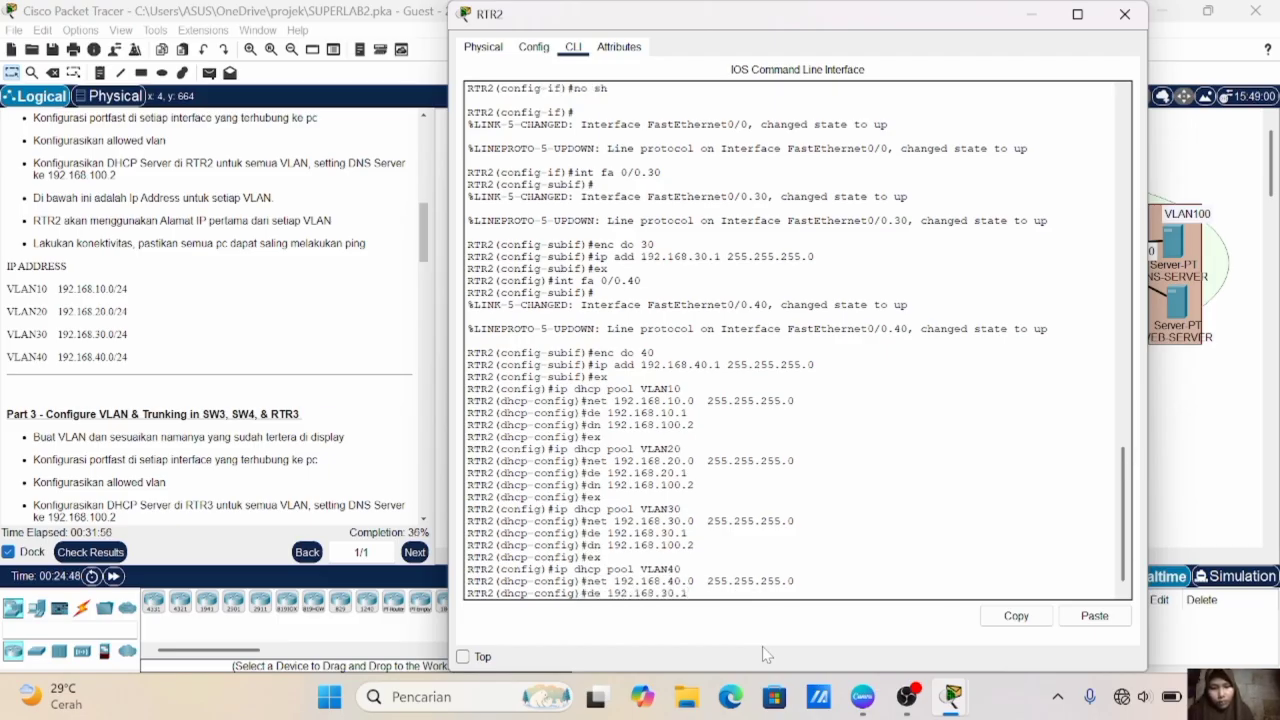
pyautogui.press('Left')
pyautogui.press('Left')
pyautogui.press('Left')
pyautogui.press('Left')
pyautogui.press('Delete')
pyautogui.write('4')
pyautogui.press('Return')
pyautogui.press('Up')
pyautogui.press('Up')
pyautogui.press('Up')
pyautogui.press('Up')
pyautogui.press('Up')
pyautogui.press('Return')
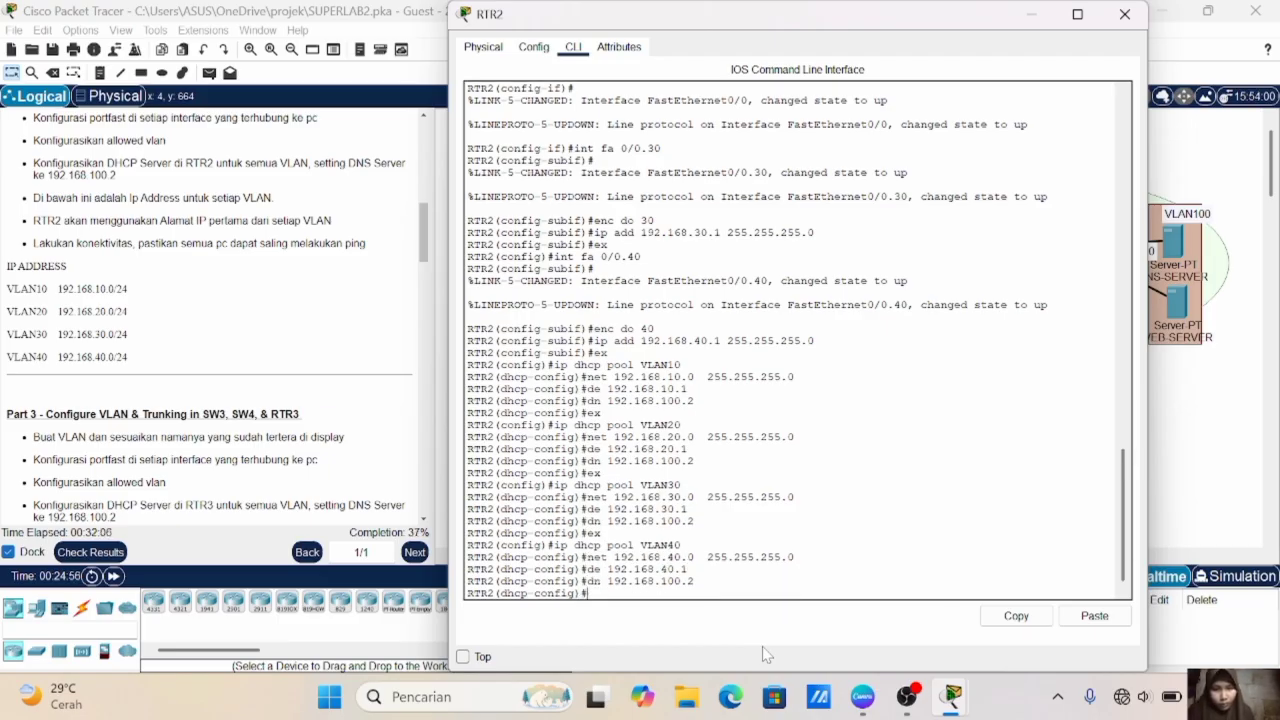
pyautogui.write('ex')
pyautogui.press('Return')
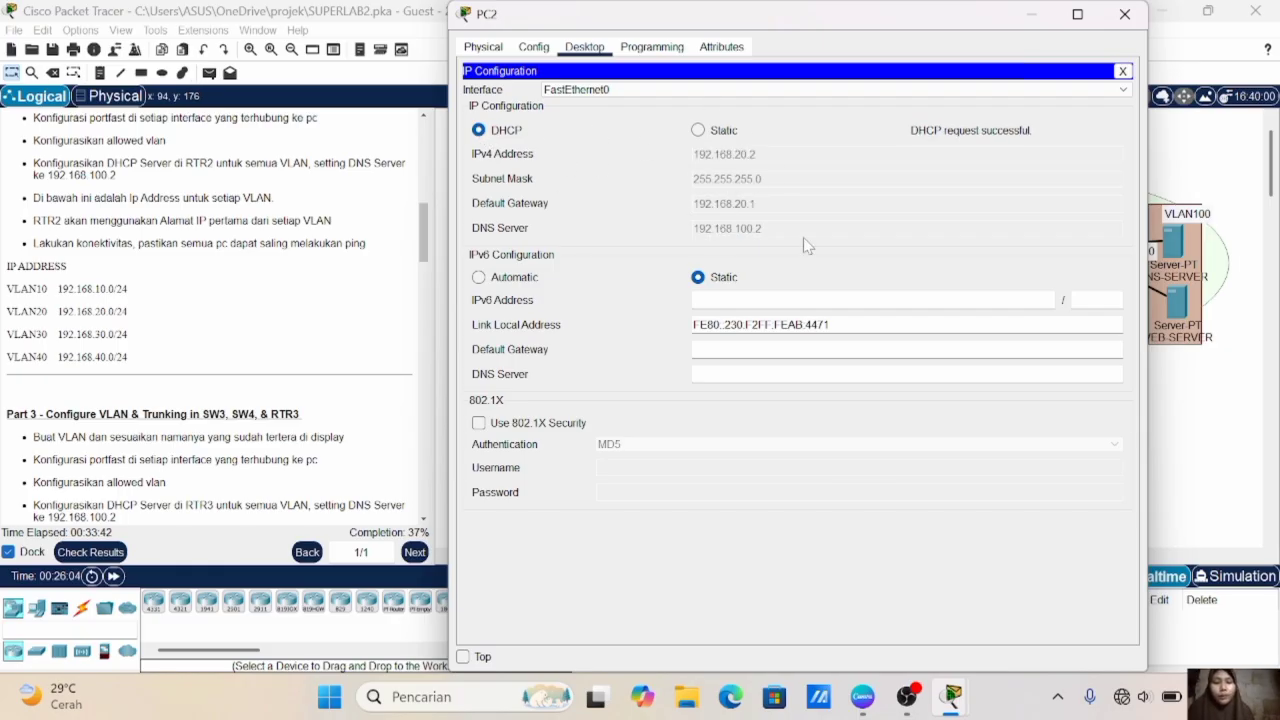
# - Exclude 192.168.10.1 from DHCP assignment on RTR2
pyautogui.click(1225, 422)
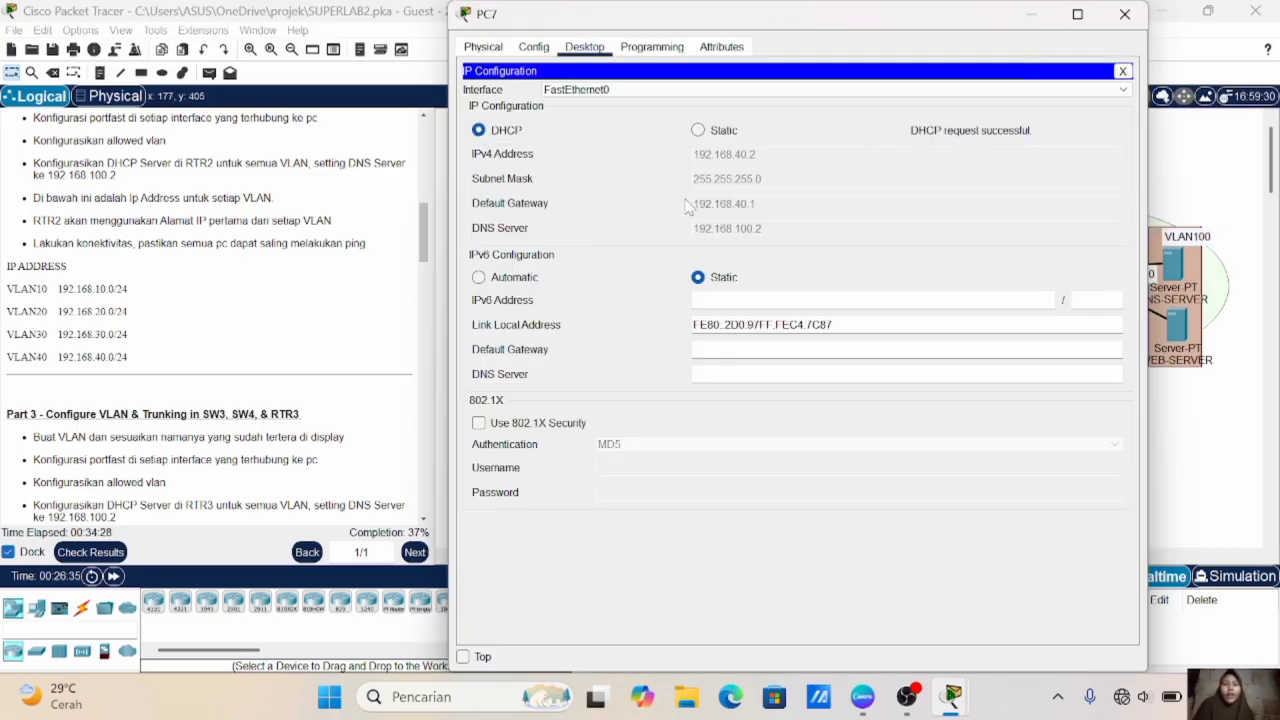
pyautogui.click(1213, 428)
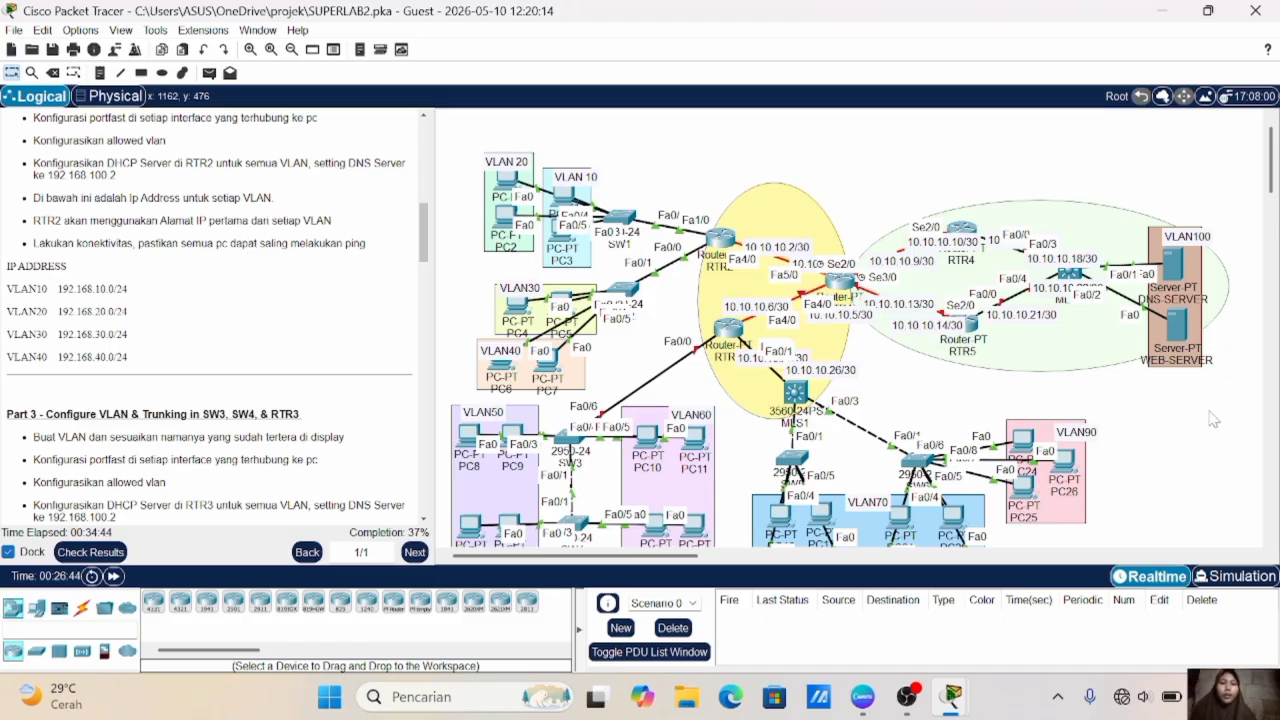
pyautogui.click(718, 241)
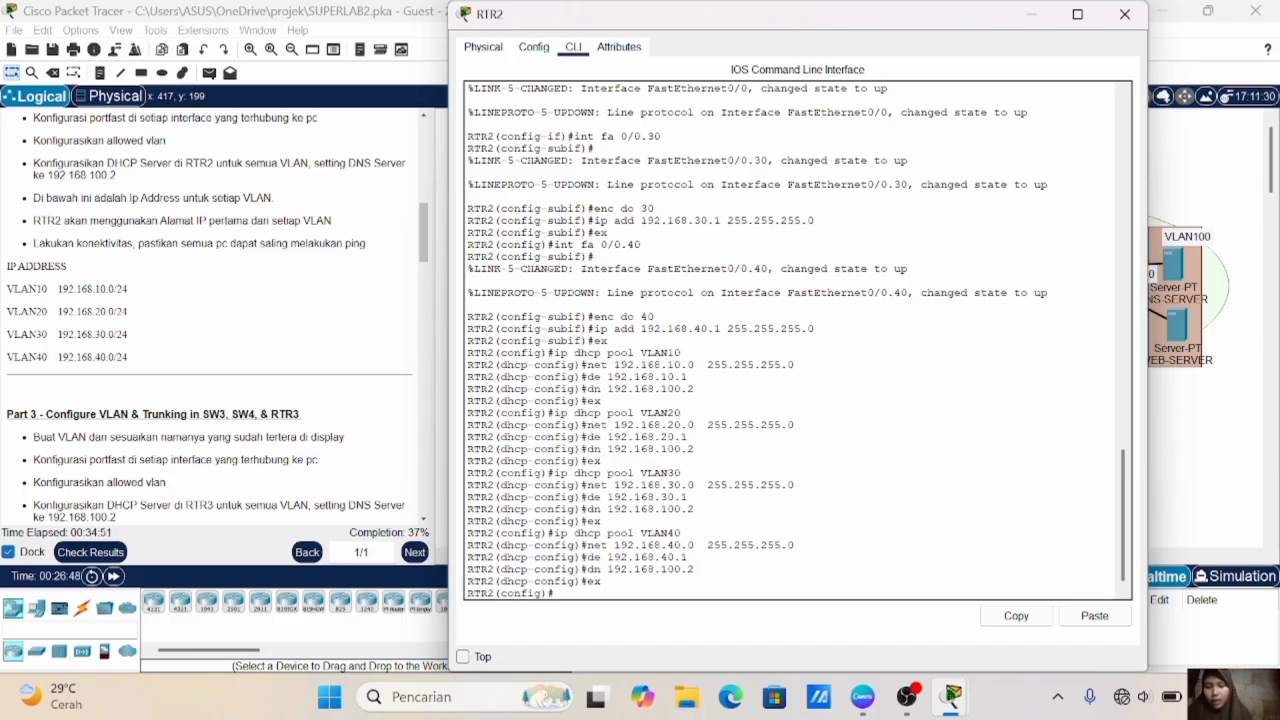
pyautogui.write('i')
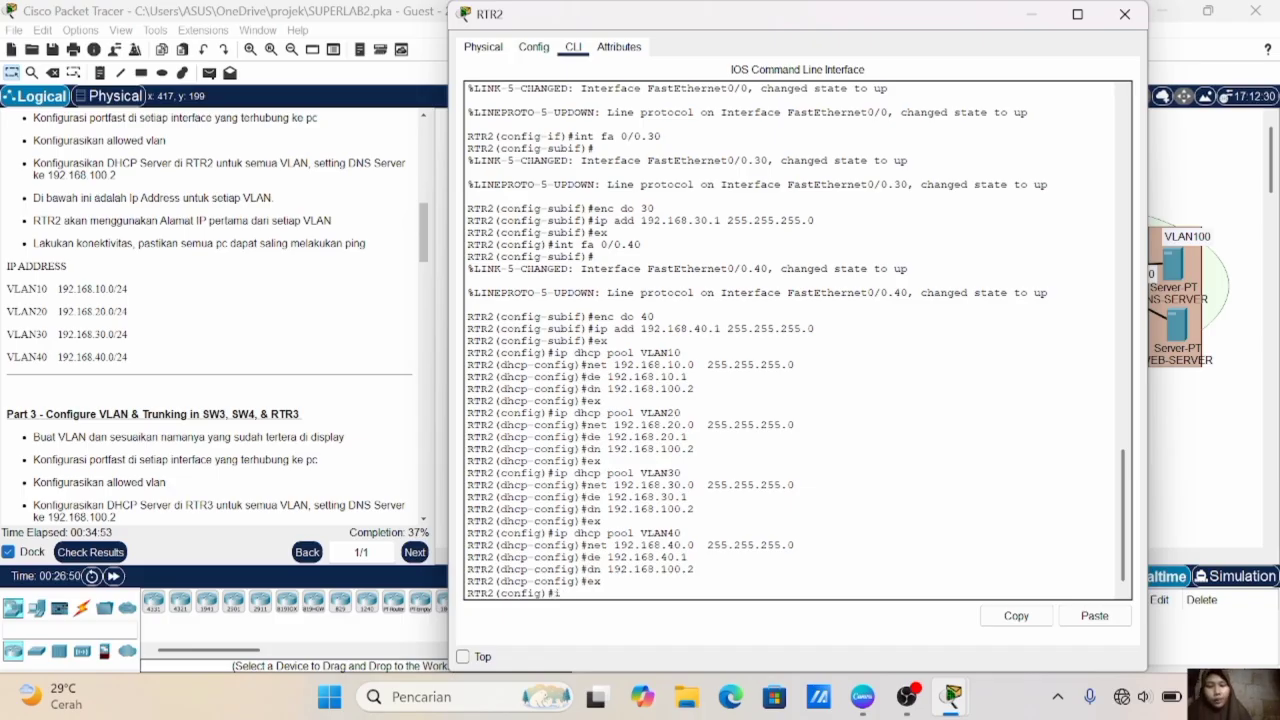
pyautogui.write('p d')
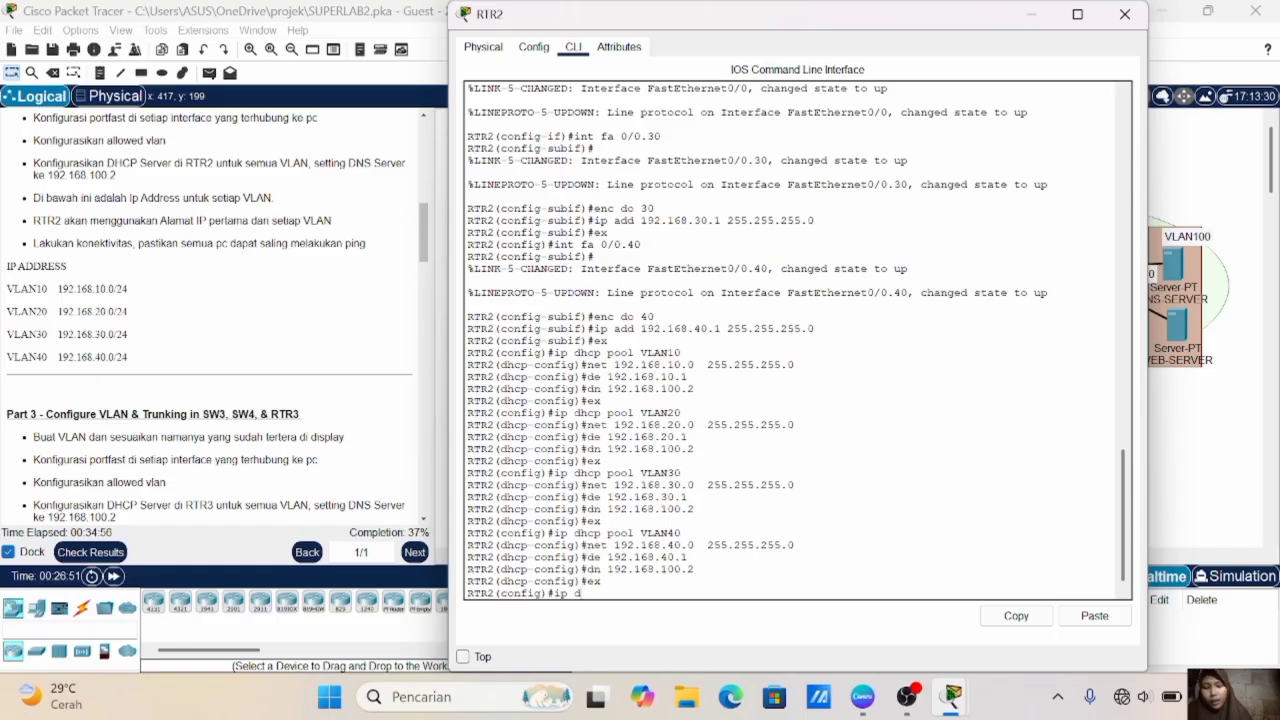
pyautogui.write('hcp excluded')
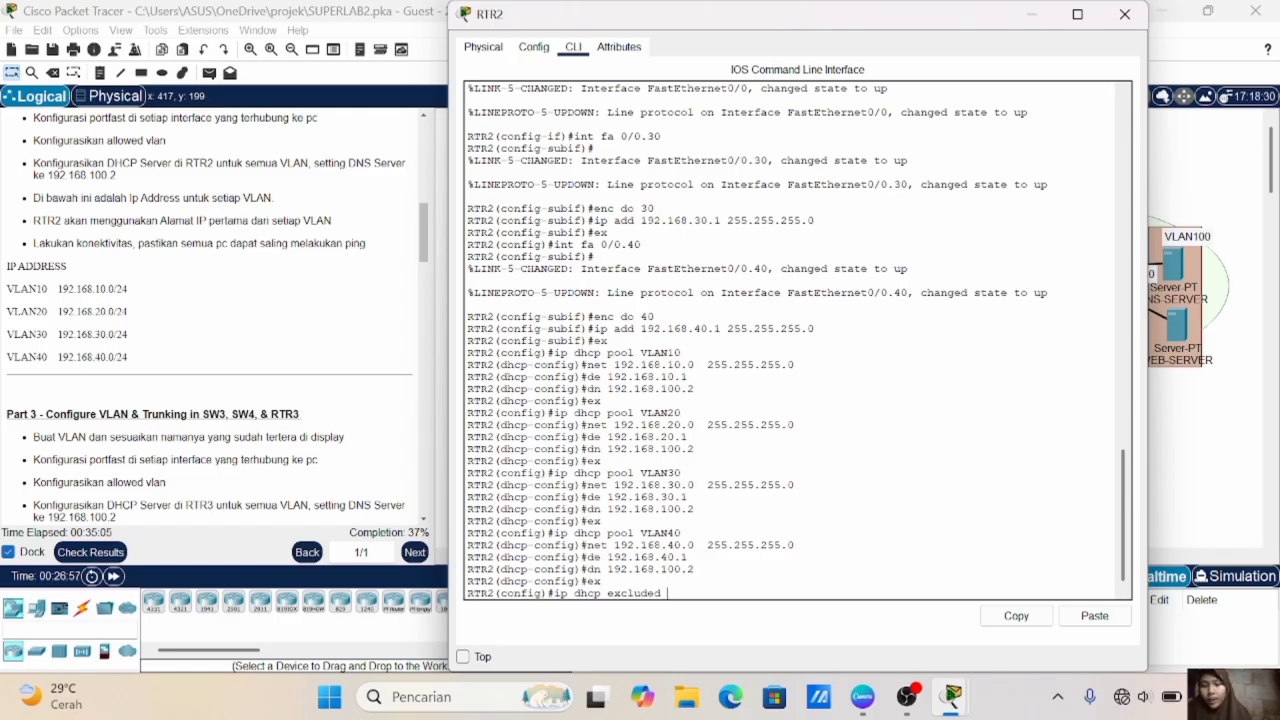
pyautogui.write('19')
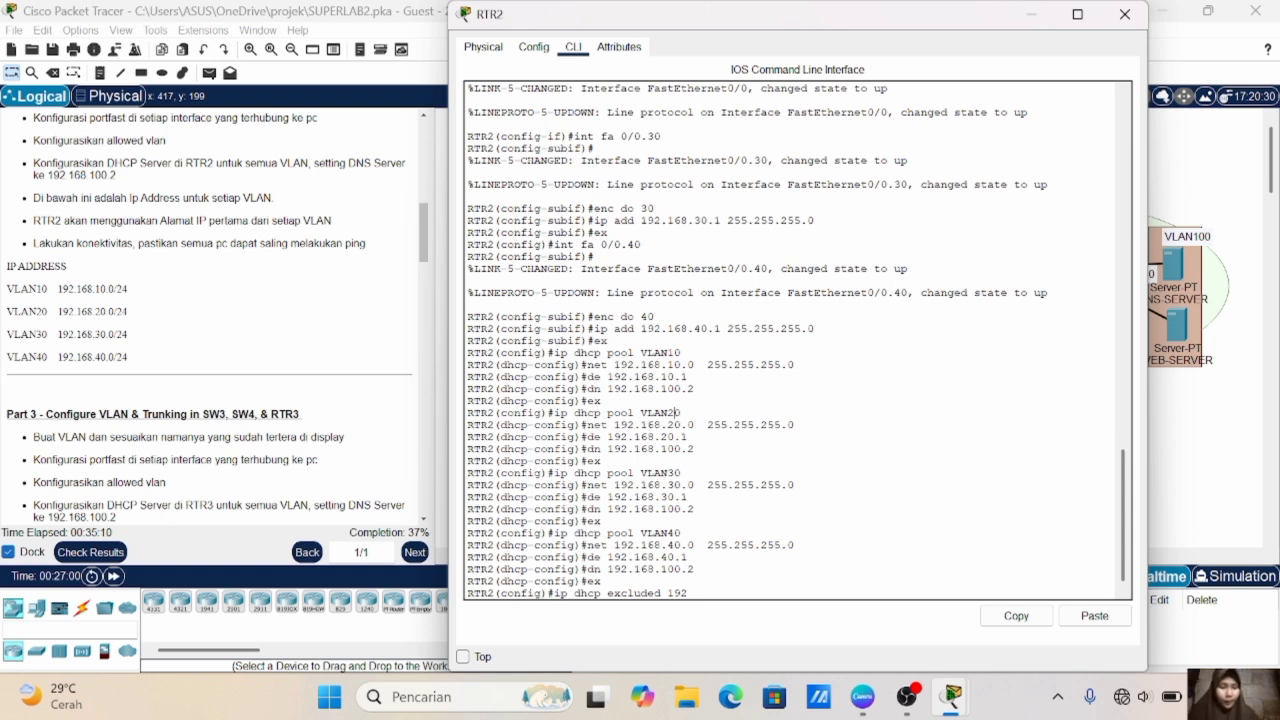
pyautogui.write('2.168.10.1')
pyautogui.press('Return')
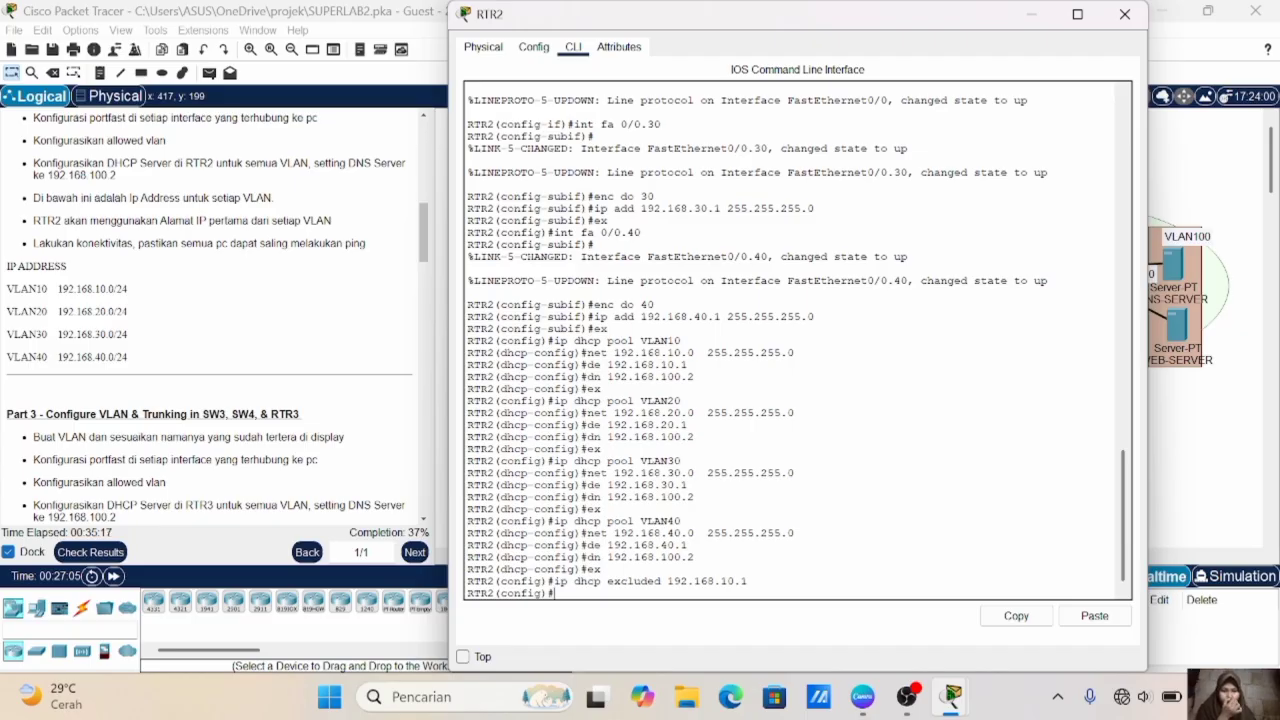
# - Exclude 192.168.20.1 from RTR2's DHCP assignment
pyautogui.press('Up')
pyautogui.press('Left')
pyautogui.press('Left')
pyautogui.press('Left')
pyautogui.press('BackSpace')
pyautogui.write('2')
pyautogui.press('Return')
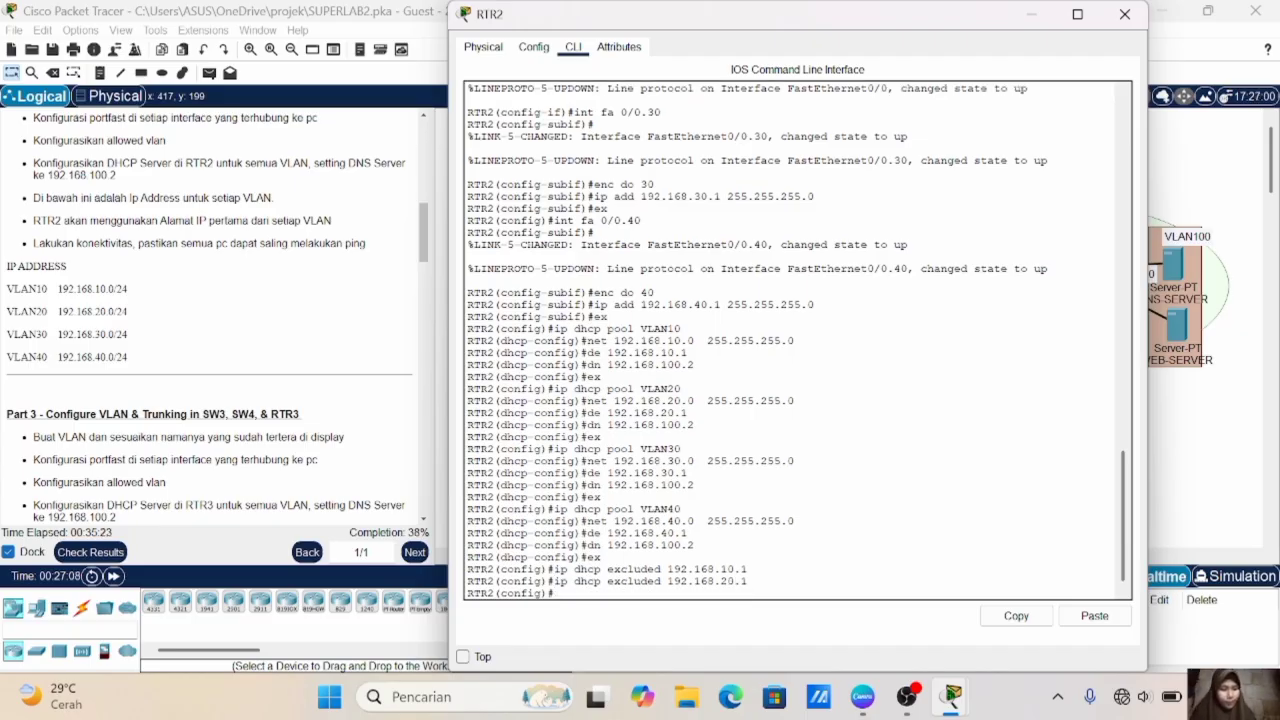
# - Exclude 192.168.30.1 from the addresses RTR2 hands out by DHCP
pyautogui.press('Up')
pyautogui.press('Left')
pyautogui.press('Left')
pyautogui.press('Left')
pyautogui.press('BackSpace')
pyautogui.write('3')
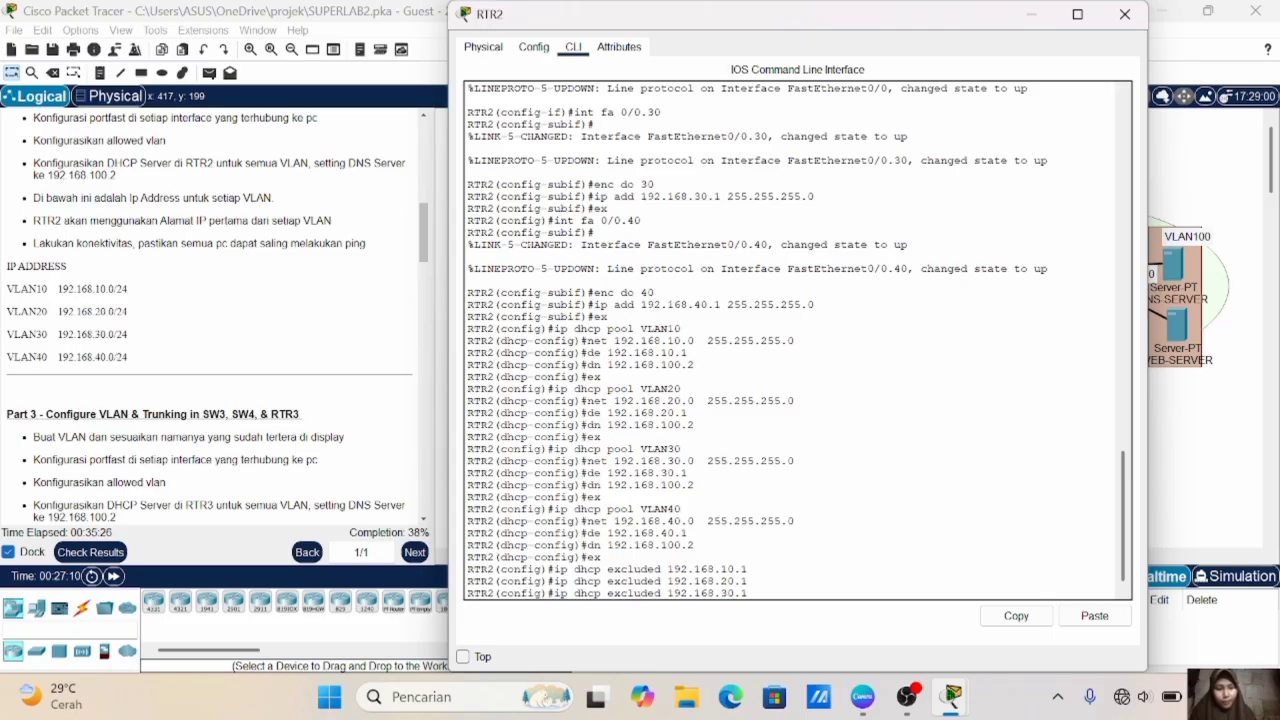
pyautogui.press('Return')
# - Exclude 192.168.40.1 from DHCP assignment on RTR2
pyautogui.press('Up')
pyautogui.press('Left')
pyautogui.press('Left')
pyautogui.press('Left')
pyautogui.press('BackSpace')
pyautogui.write('4')
pyautogui.press('Return')
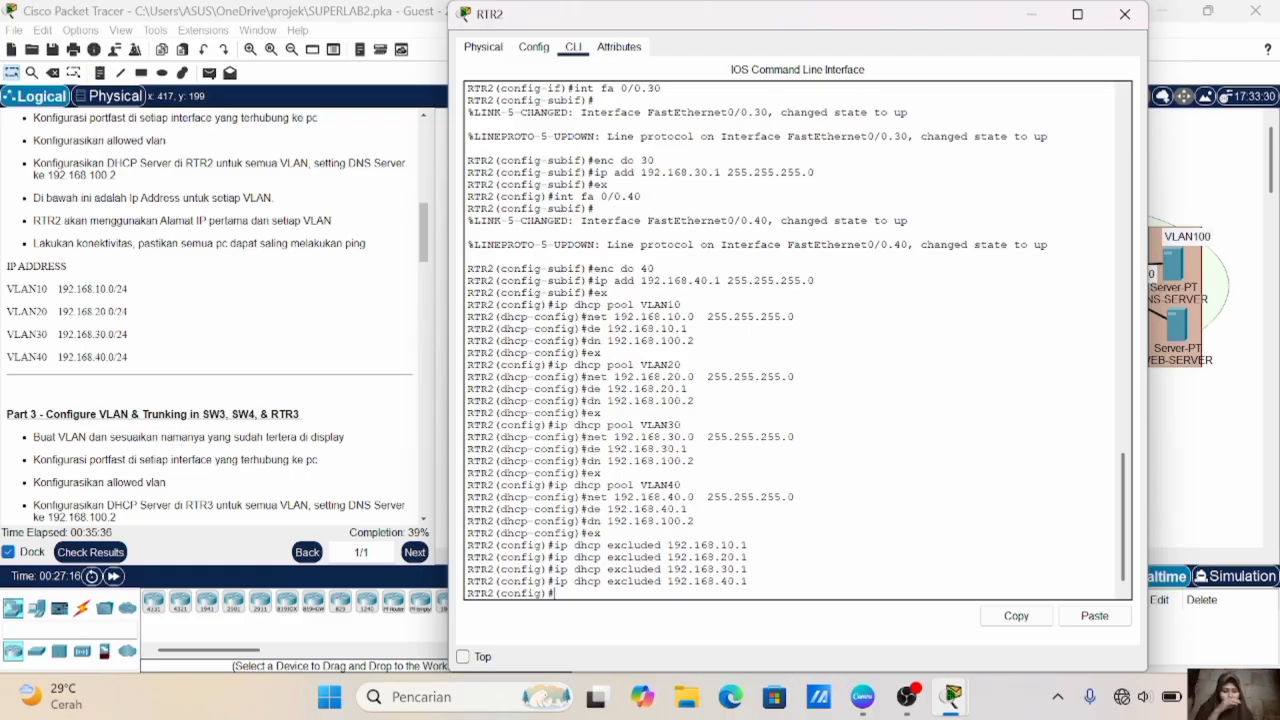
# - Test connectivity from PC2 to PC7 with a simple PDU and repeat the test
pyautogui.click(1190, 448)
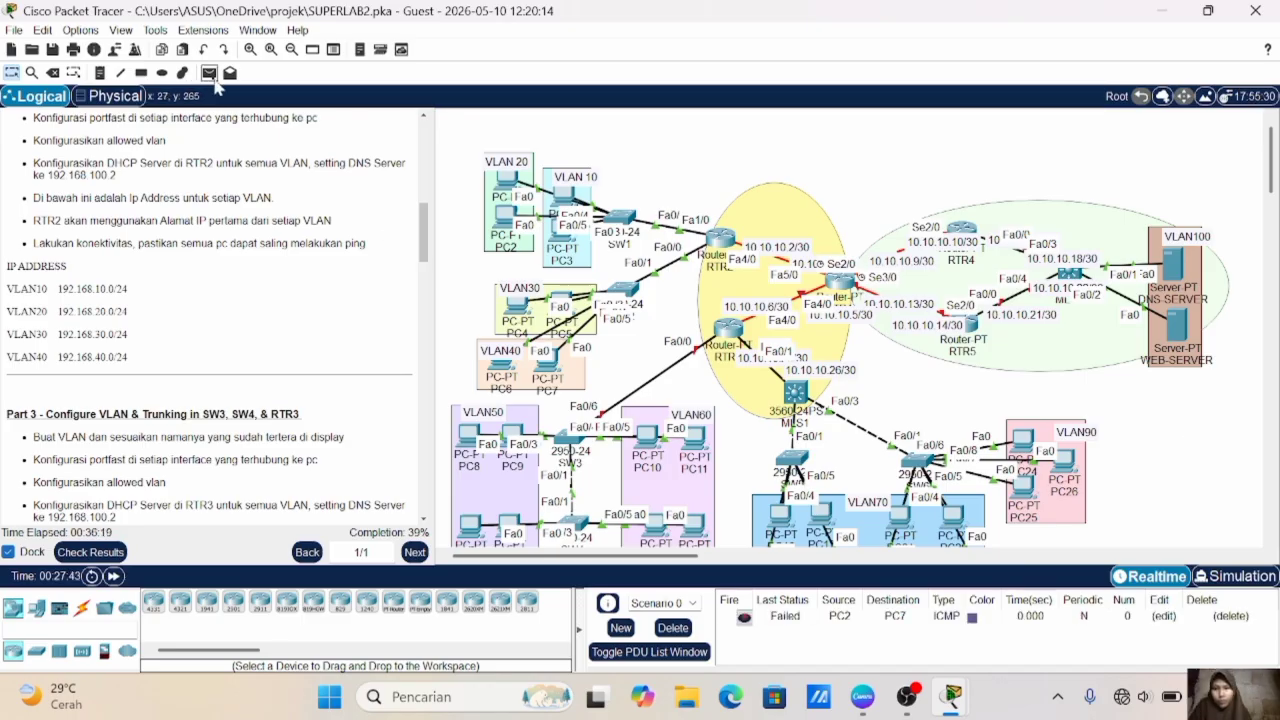
pyautogui.click(209, 73)
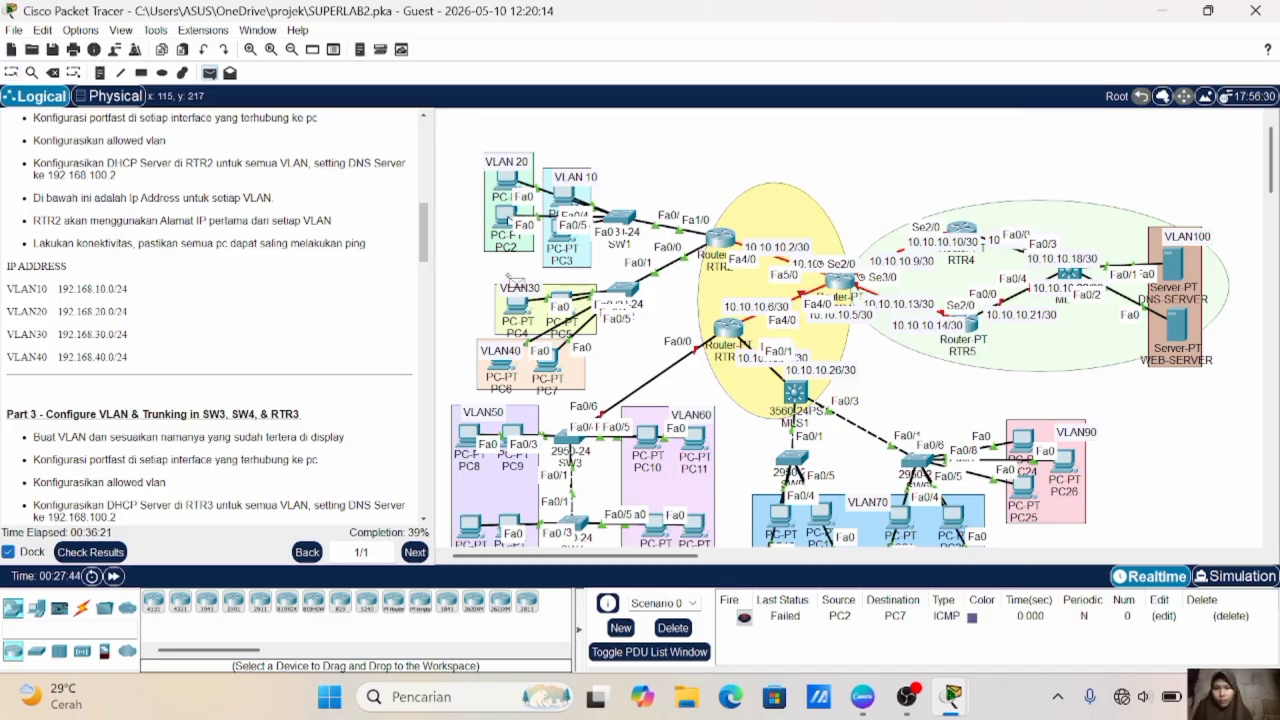
pyautogui.click(555, 376)
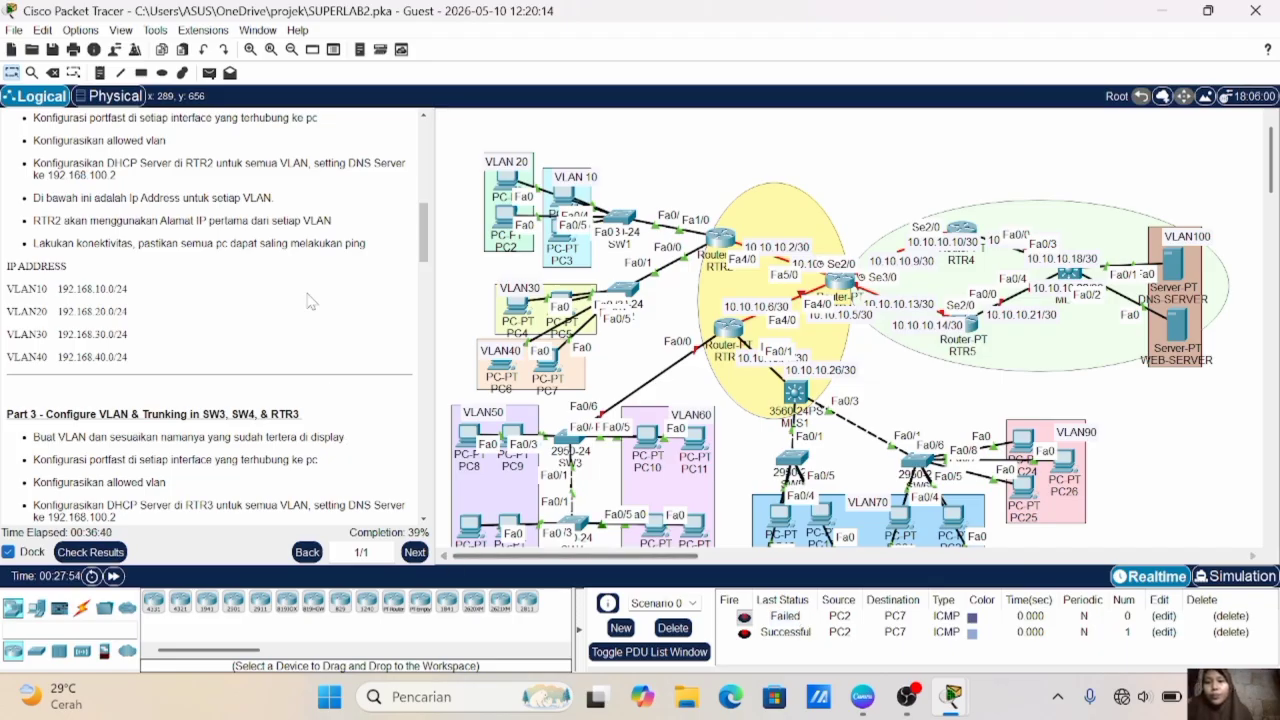
# - Test connectivity from PC4 to PC7 with a simple PDU and check its status and source in the PDU list
pyautogui.click(209, 73)
pyautogui.click(518, 306)
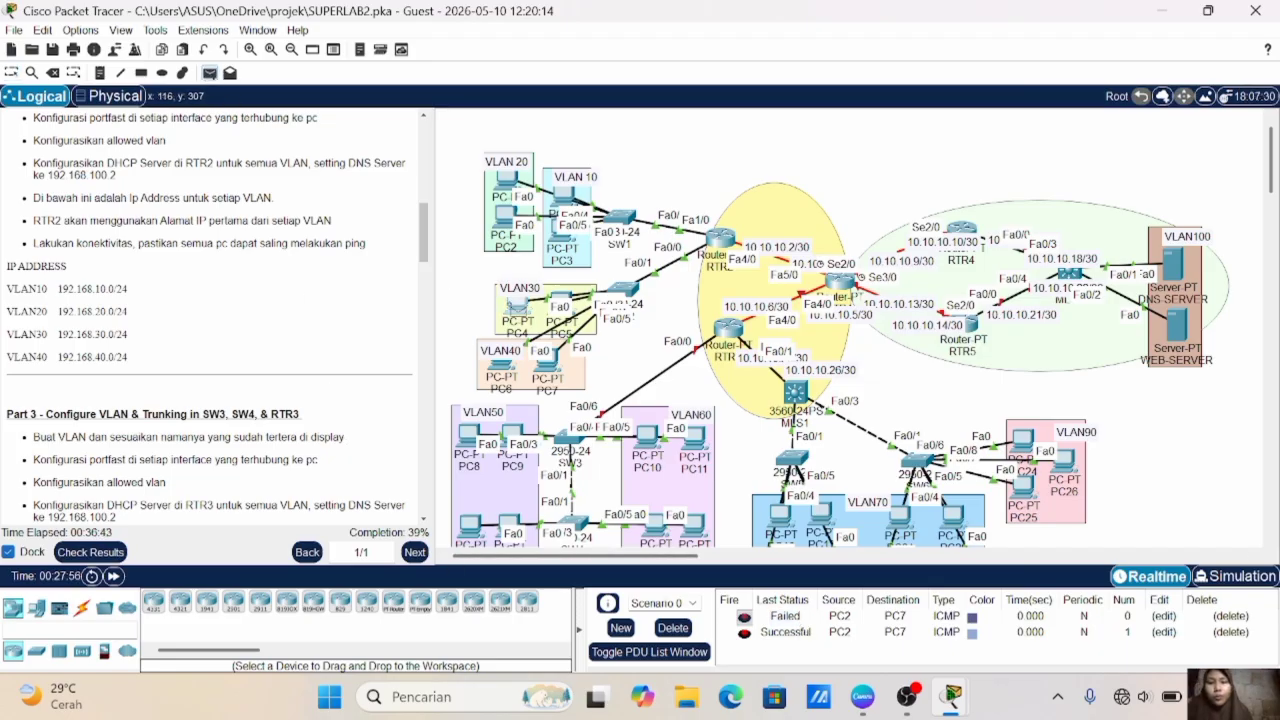
pyautogui.click(548, 376)
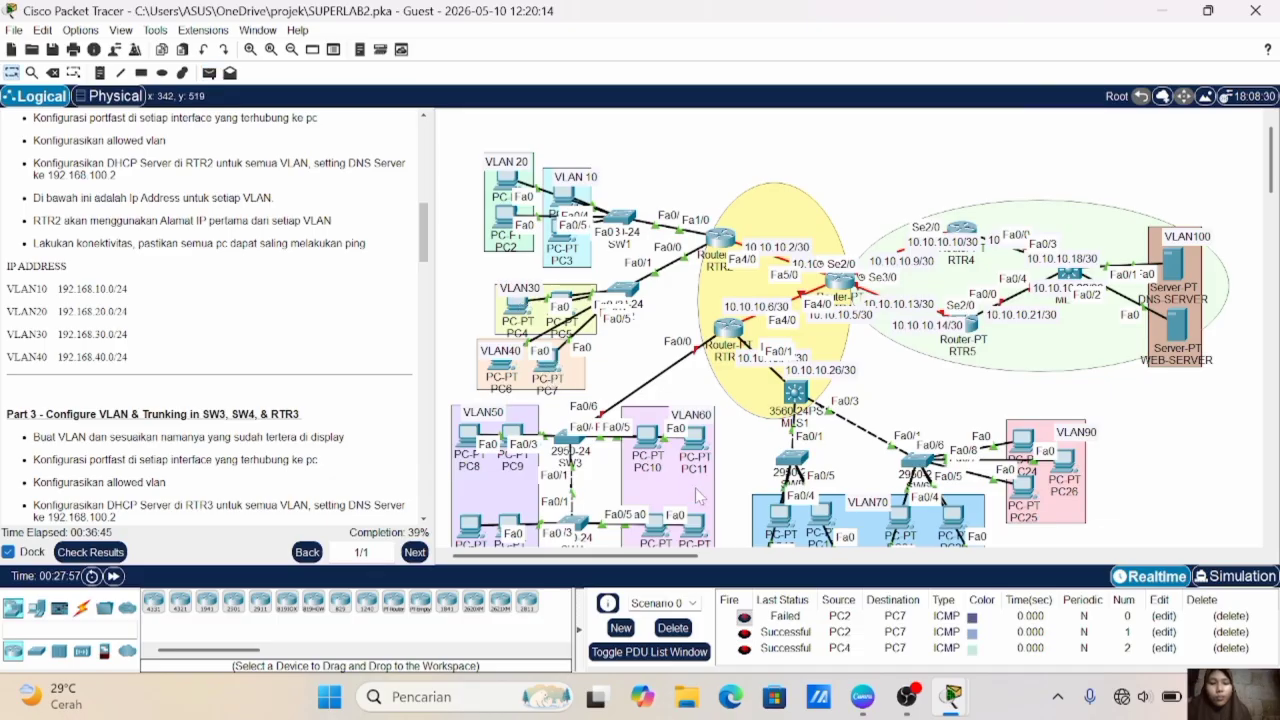
pyautogui.click(788, 649)
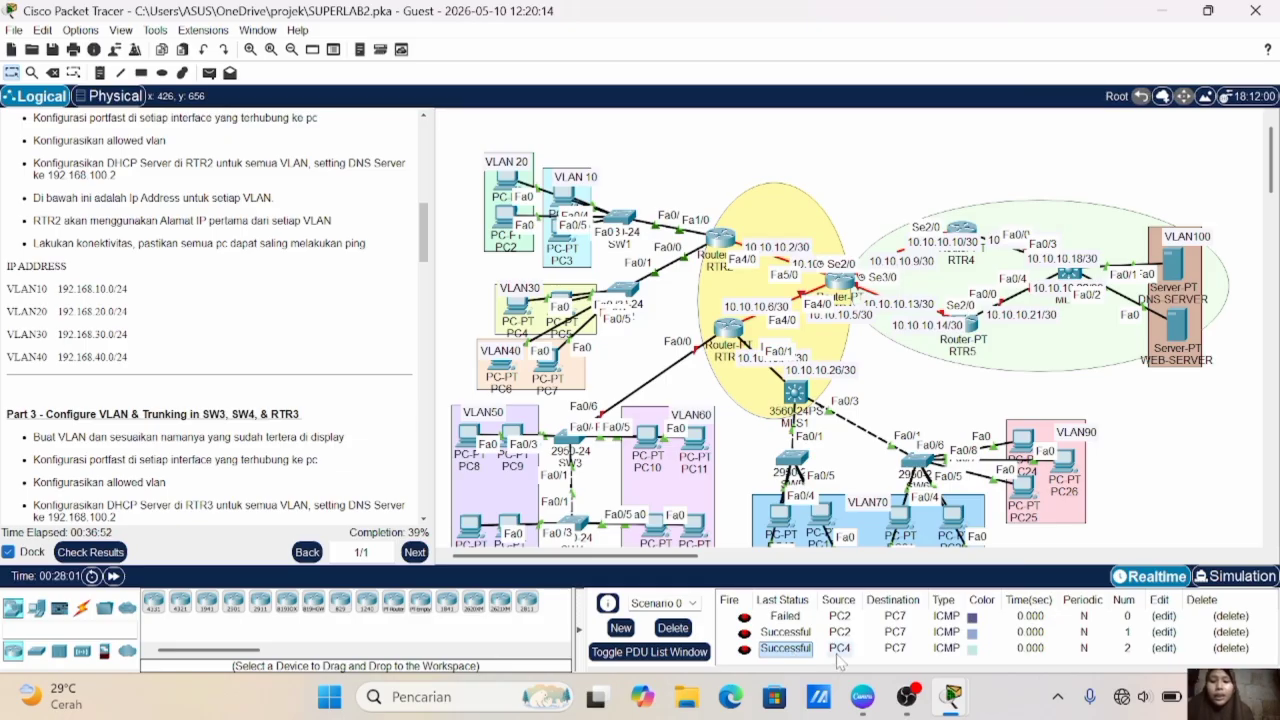
pyautogui.click(838, 649)
# - Create VLAN 50 on SW3 and name it VLAN50
pyautogui.scroll(-3, 275, 292)
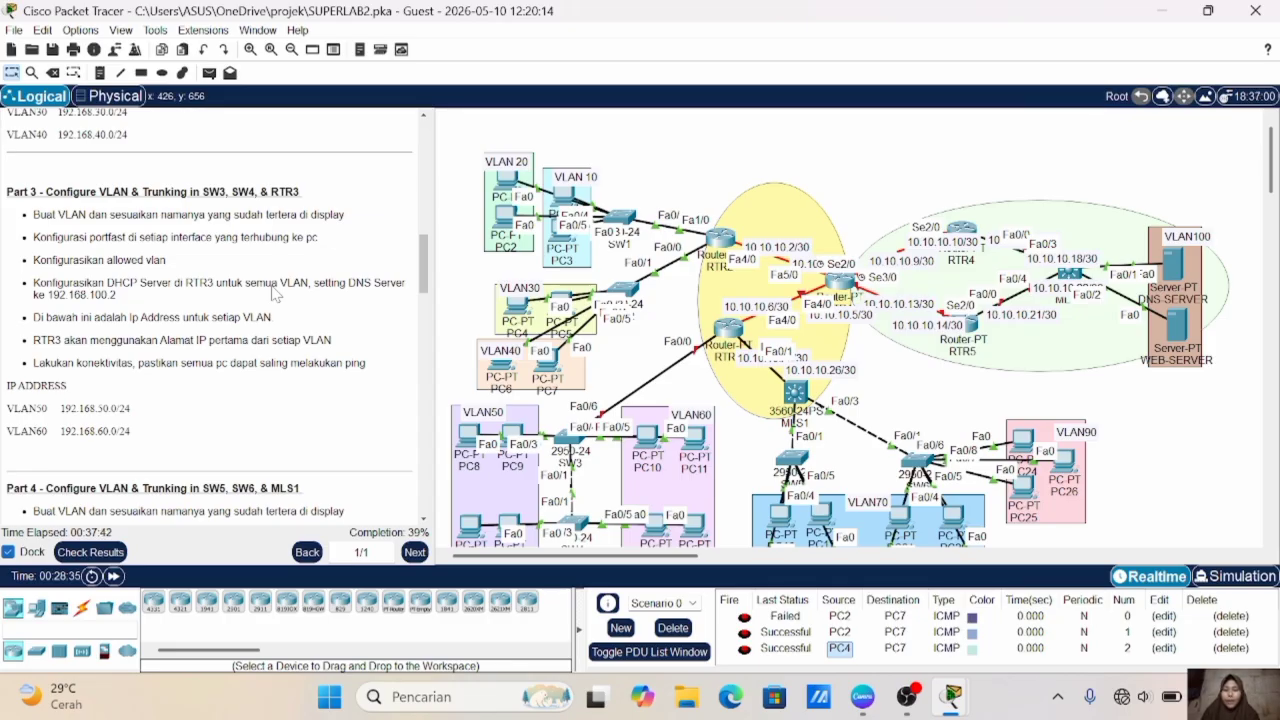
pyautogui.scroll(-3, 578, 332)
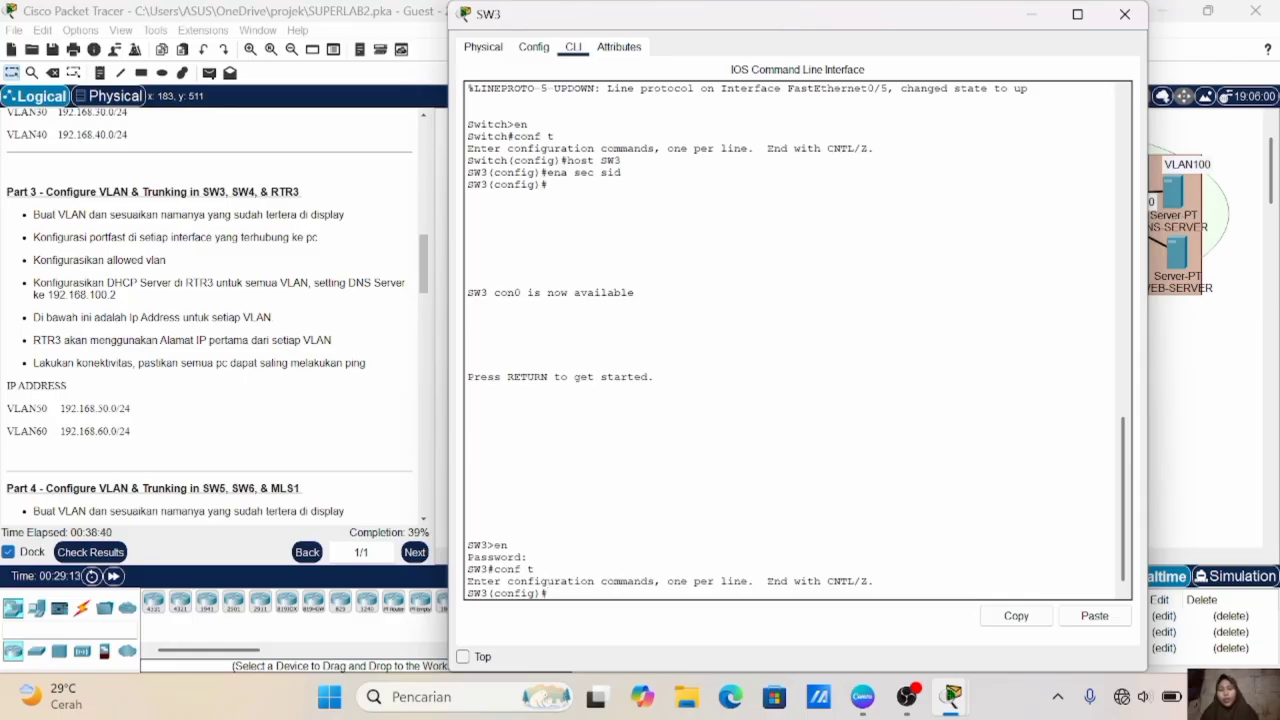
pyautogui.click(1242, 480)
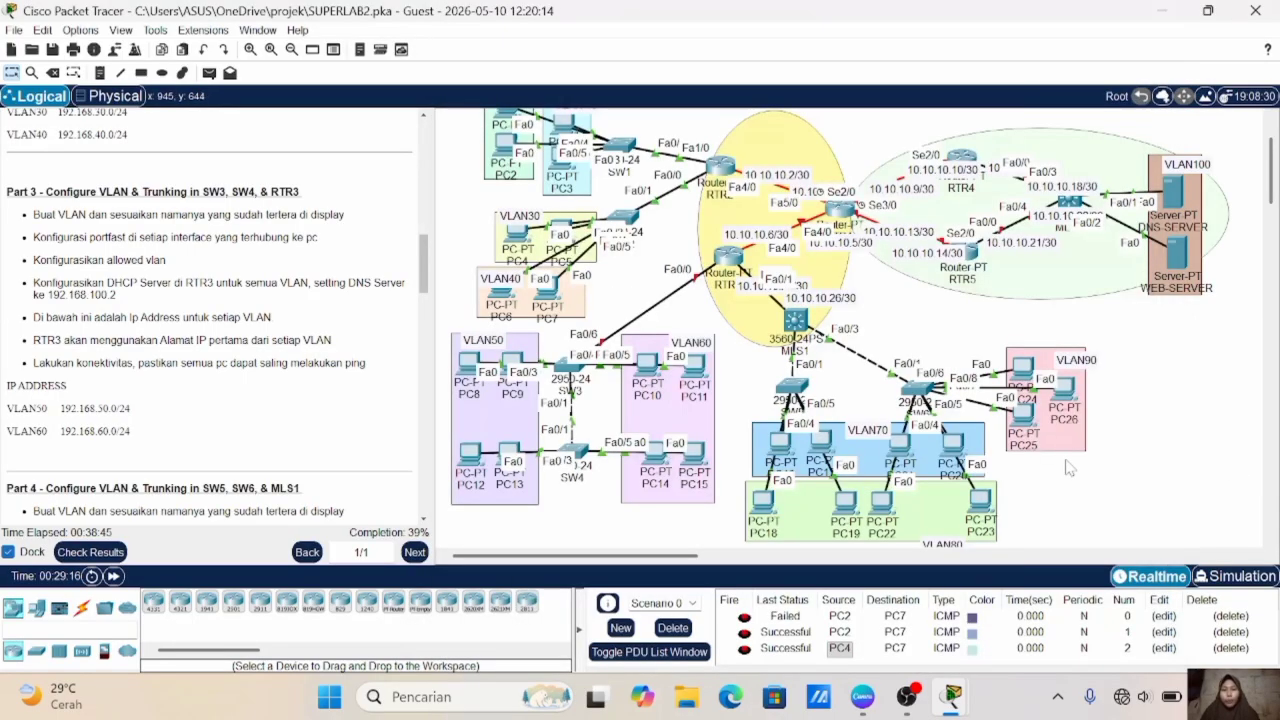
pyautogui.click(560, 393)
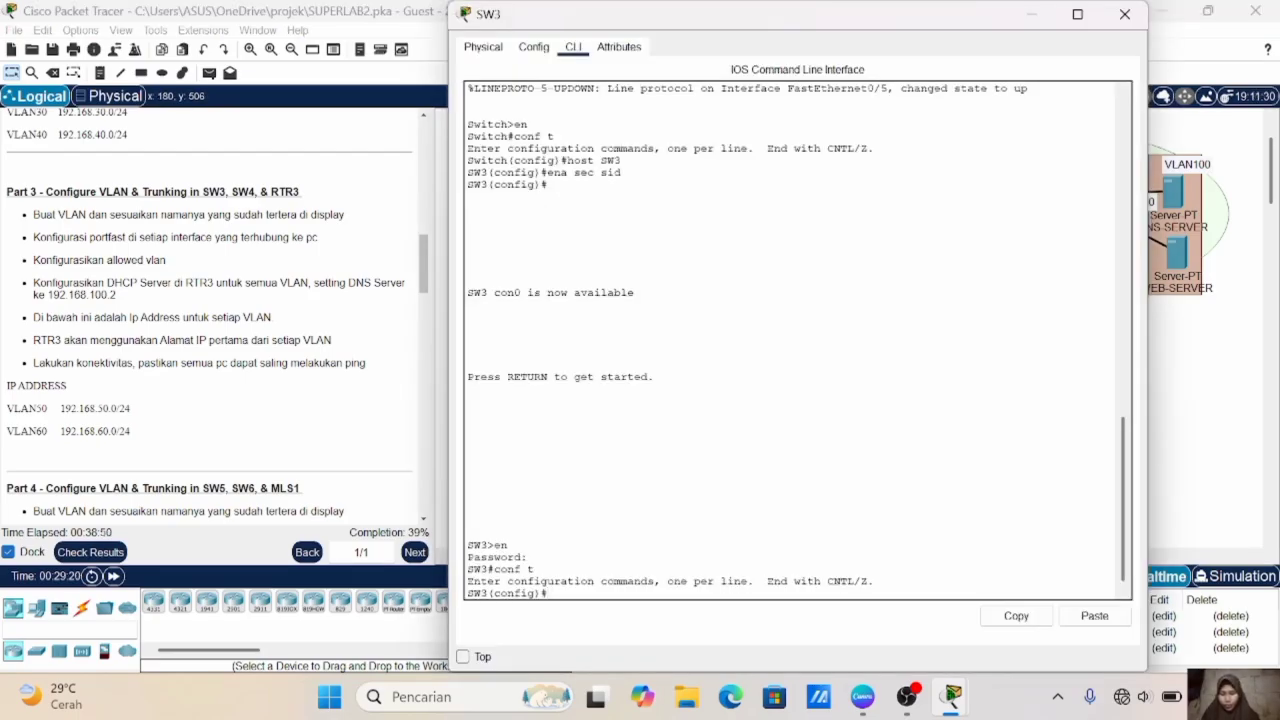
pyautogui.write('vlan ')
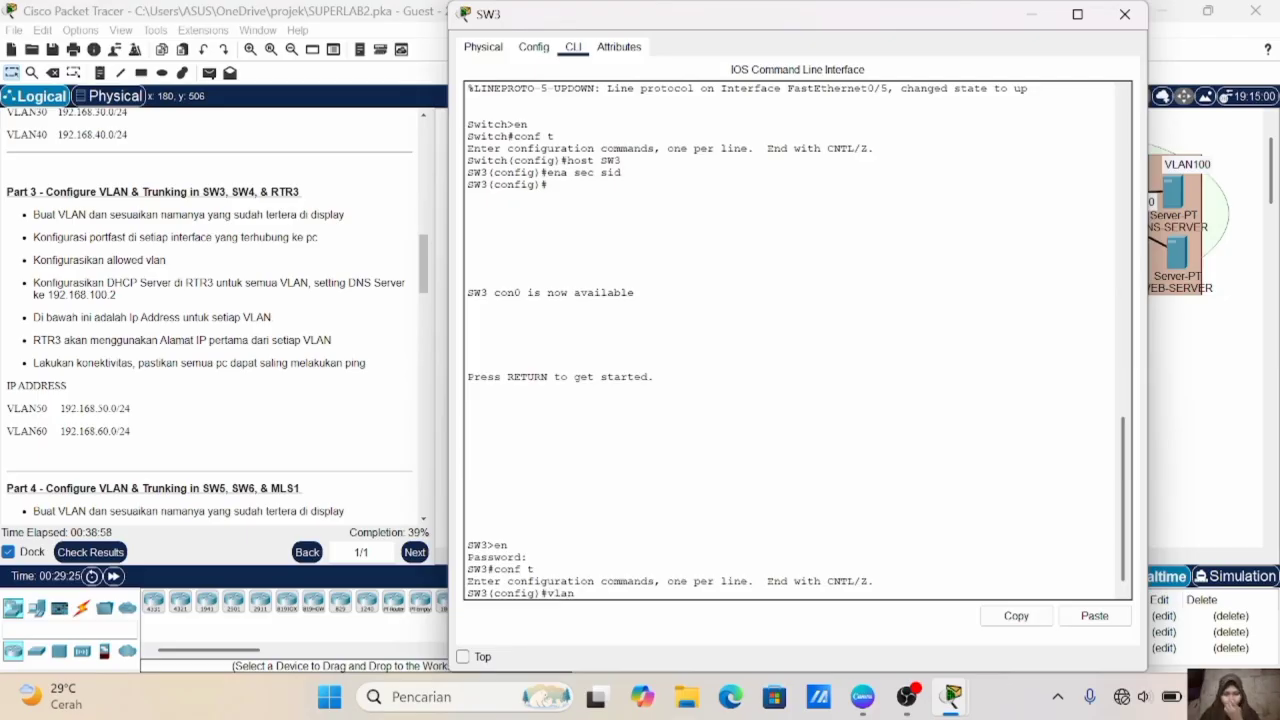
pyautogui.write('50')
pyautogui.press('Return')
pyautogui.write('name VLAN50')
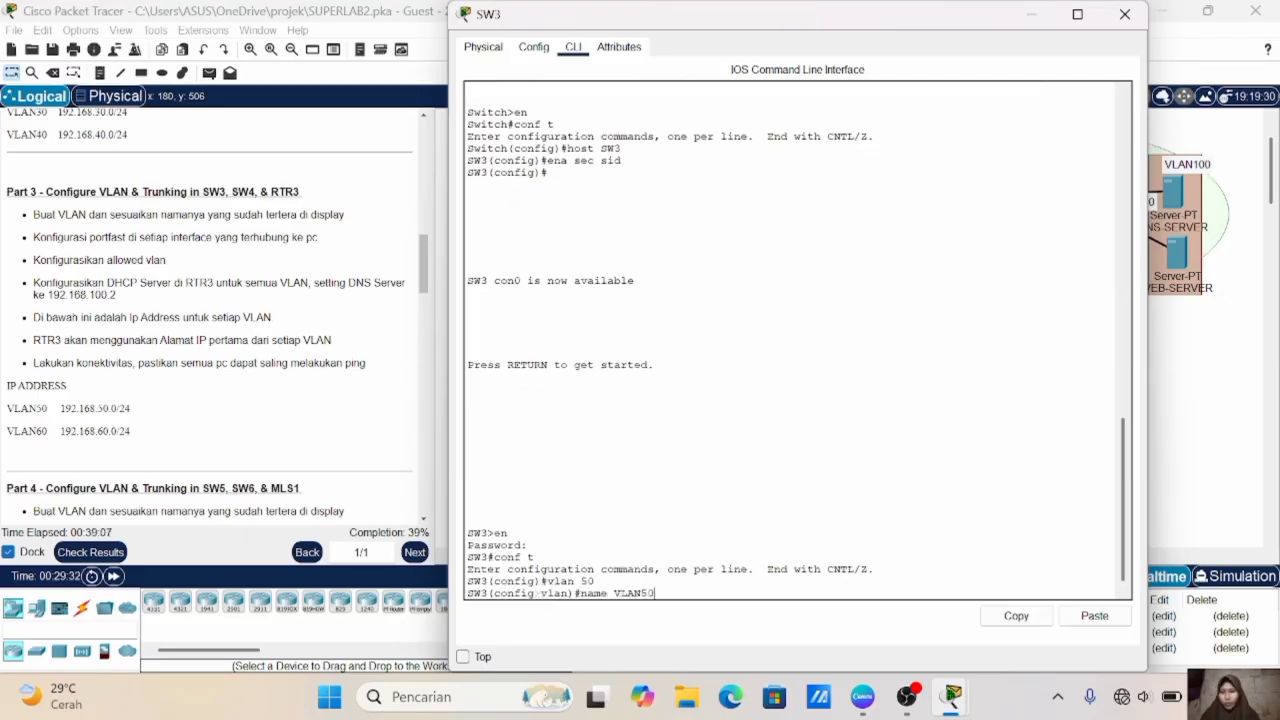
pyautogui.press('Return')
# - Create VLAN 60 on SW3, name it VLAN60, and exit VLAN configuration
pyautogui.press('Up')
pyautogui.press('Up')
pyautogui.press('BackSpace')
pyautogui.press('BackSpace')
pyautogui.write('60')
pyautogui.press('Return')
pyautogui.press('Up')
pyautogui.press('Up')
pyautogui.press('BackSpace')
pyautogui.press('BackSpace')
pyautogui.write('60')
pyautogui.press('Return')
pyautogui.write('ex')
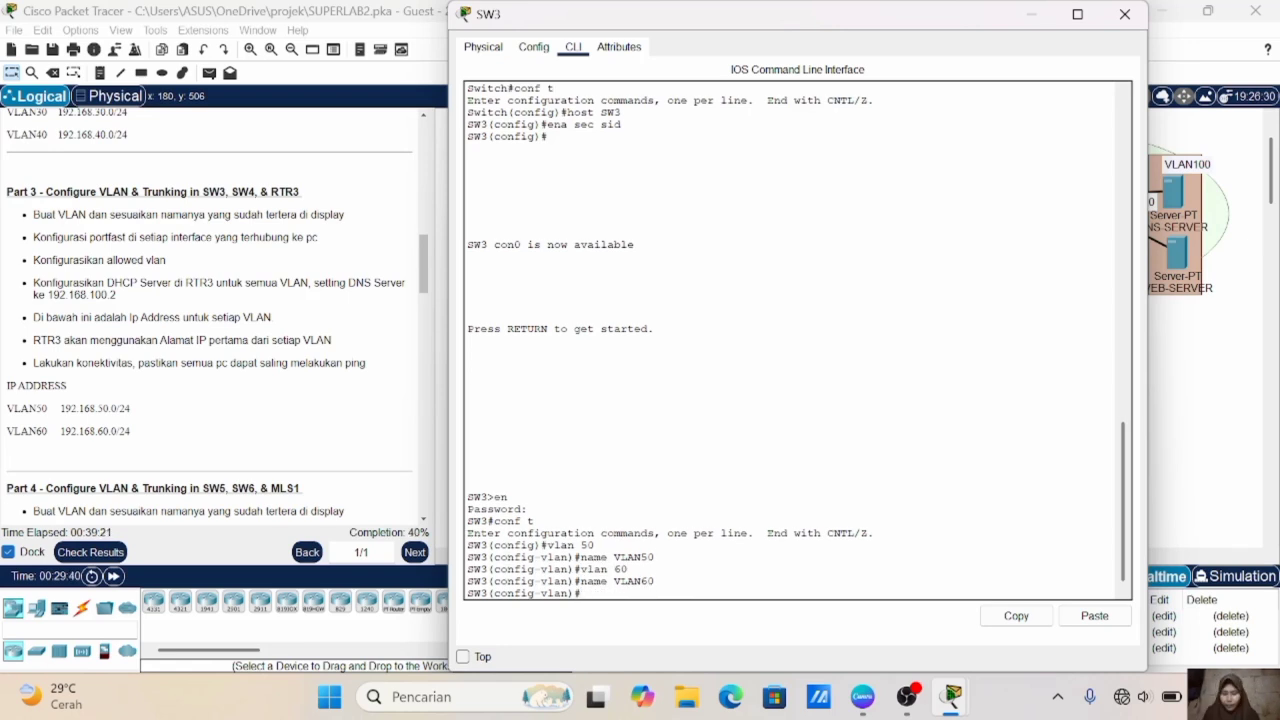
pyautogui.press('Return')
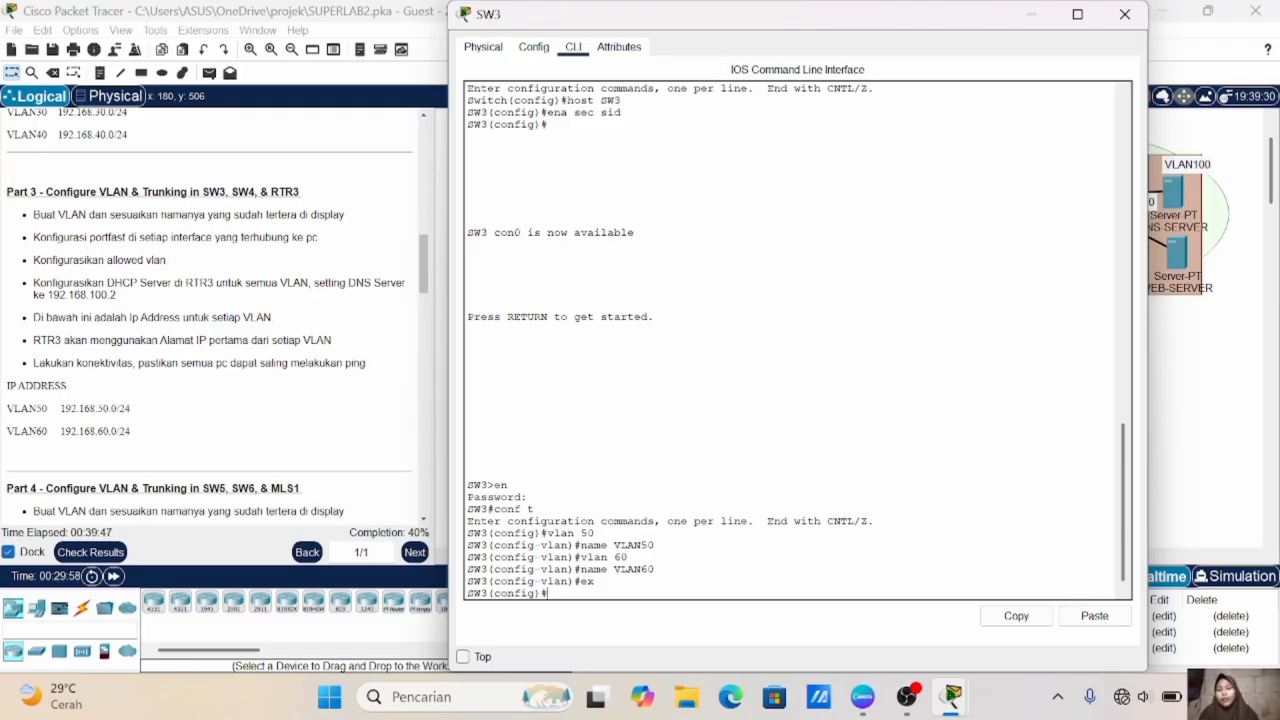
# - Enter configuration of SW3's interface range Fa0/2-3, which connects to the VLAN50 PCs
pyautogui.click(1255, 502)
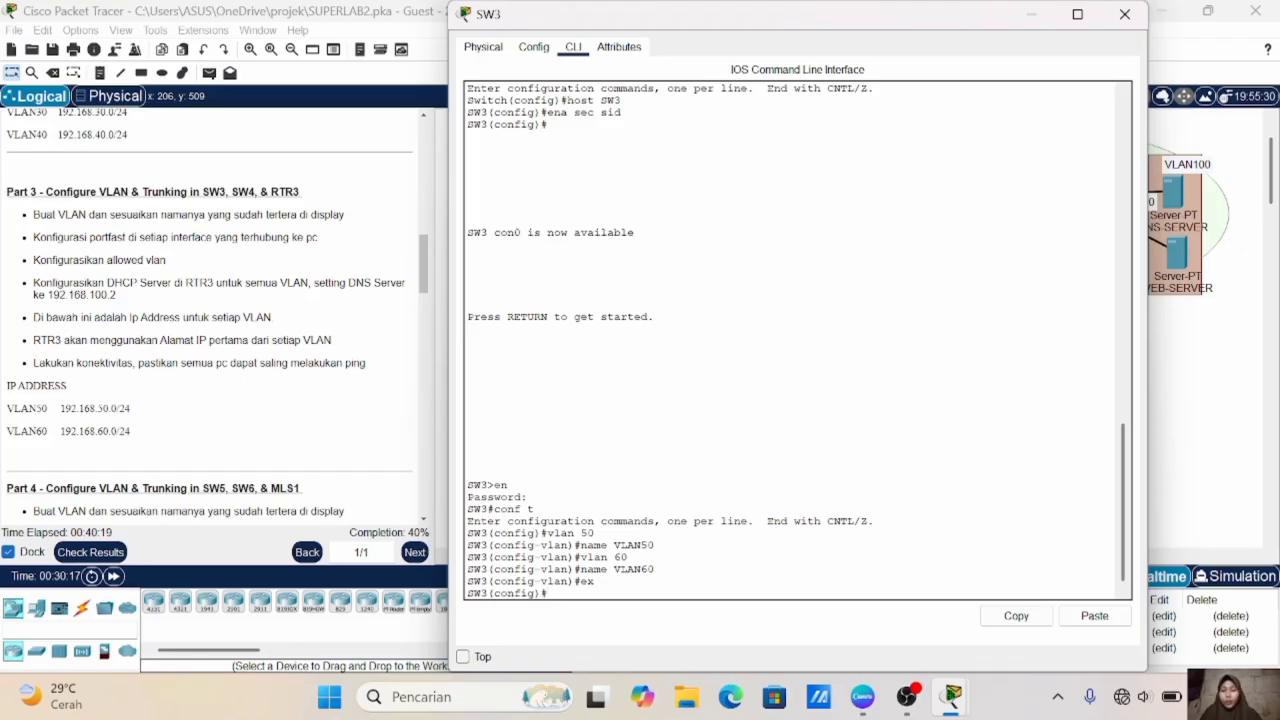
pyautogui.write('int rangefa0/')
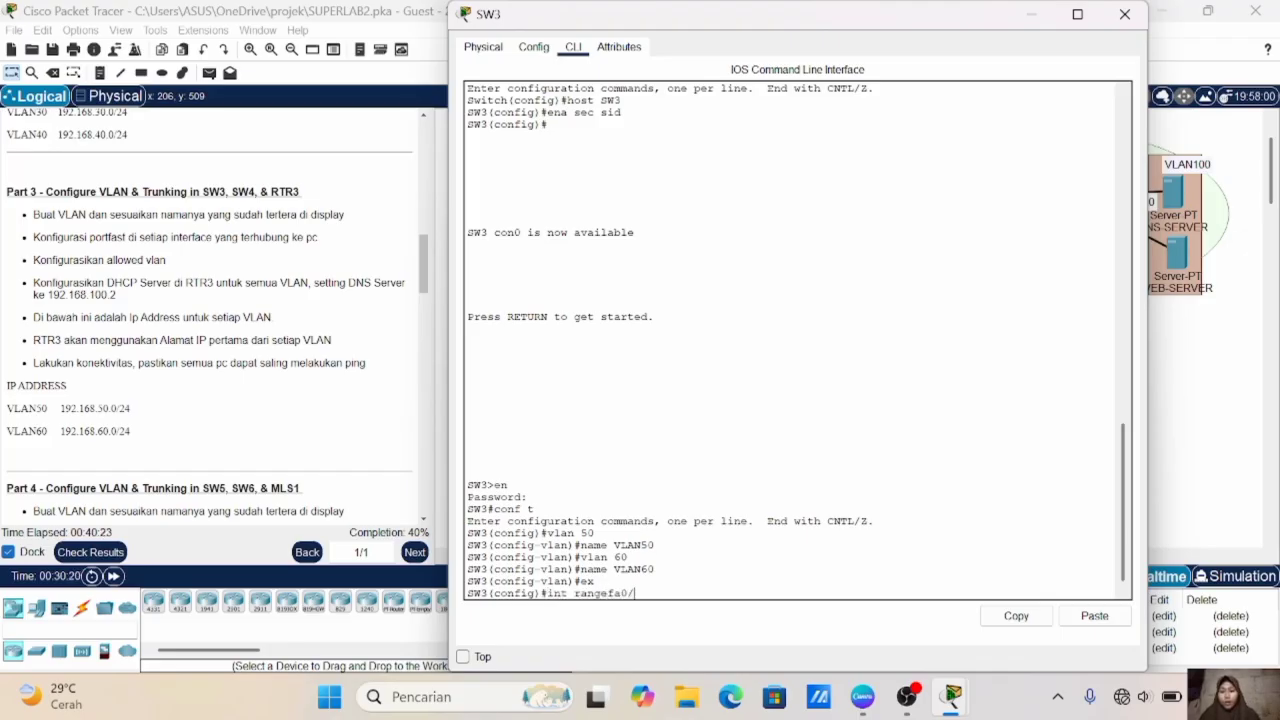
pyautogui.write('2-3')
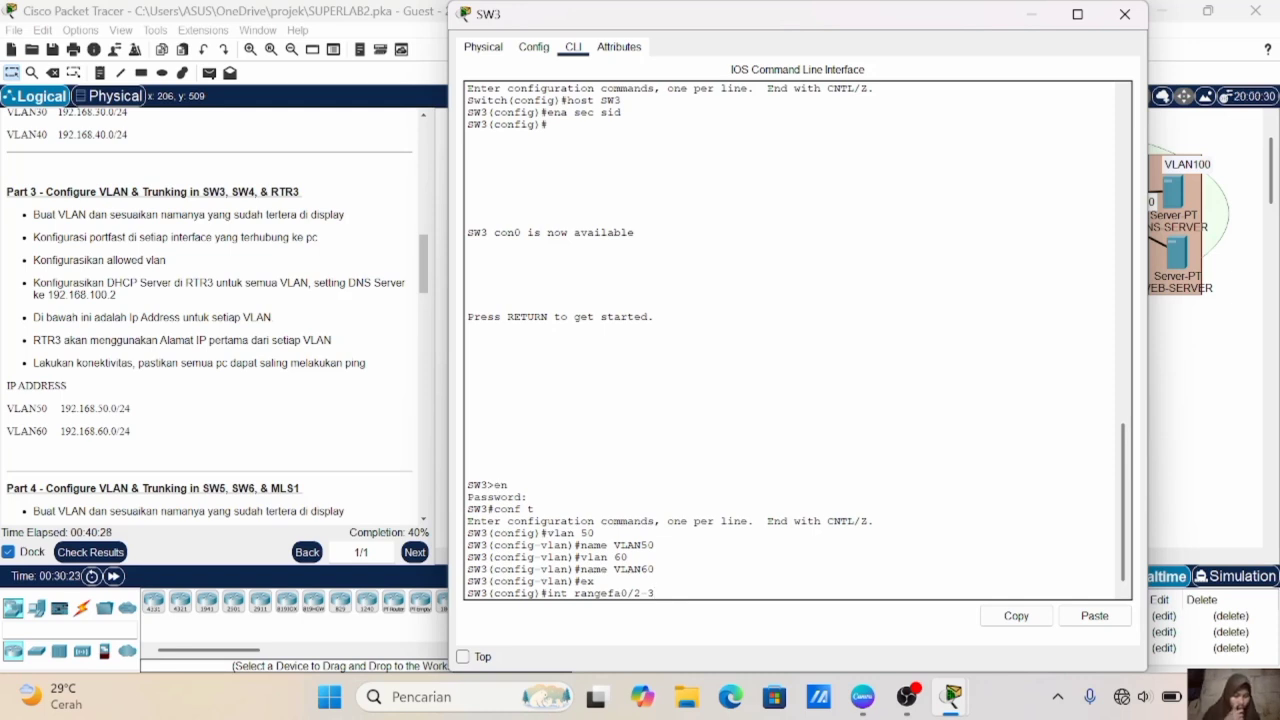
pyautogui.press('Return')
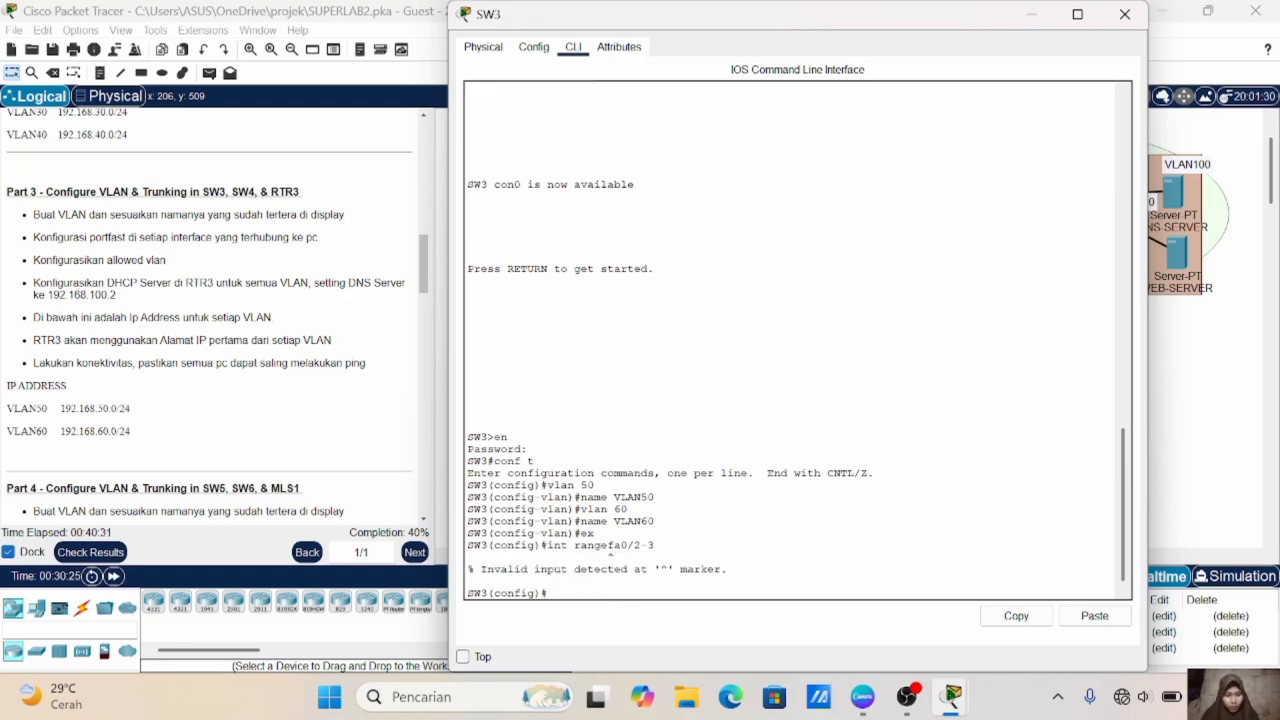
pyautogui.press('Up')
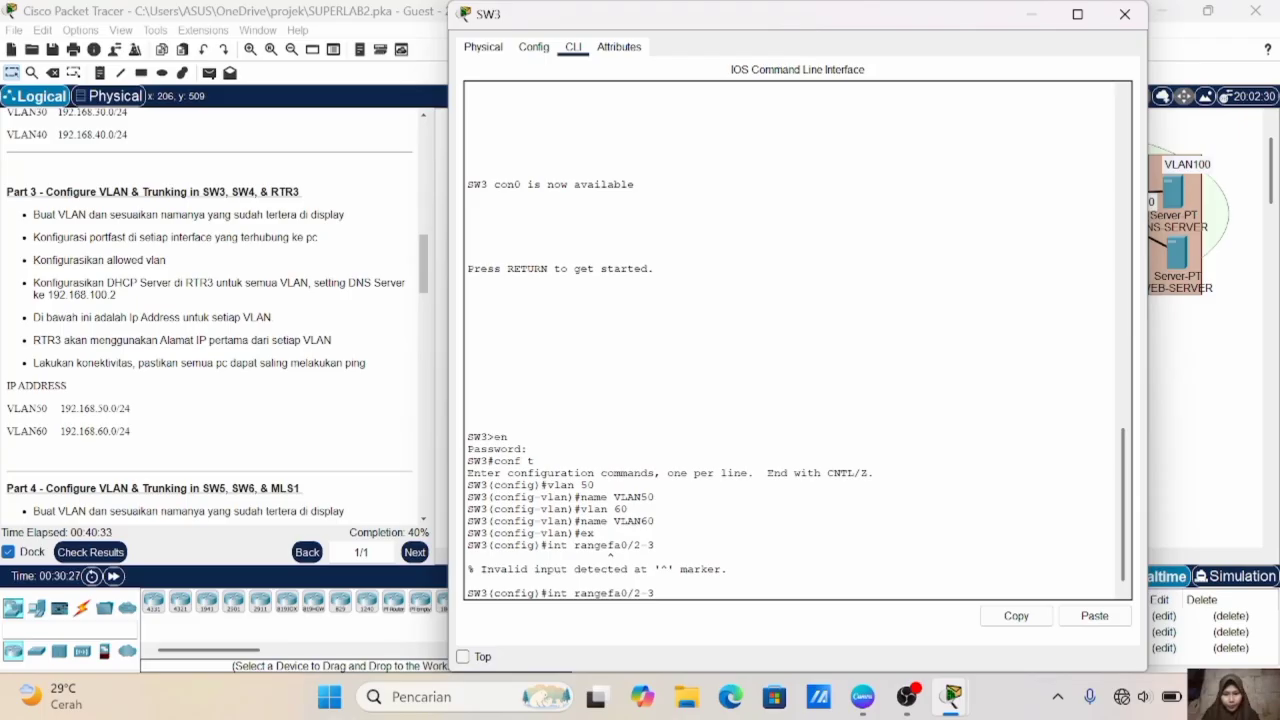
pyautogui.press('Left')
pyautogui.press('Left')
pyautogui.press('Left')
pyautogui.press('Left')
pyautogui.press('Left')
pyautogui.press('Left')
pyautogui.press('Left')
pyautogui.press('Return')
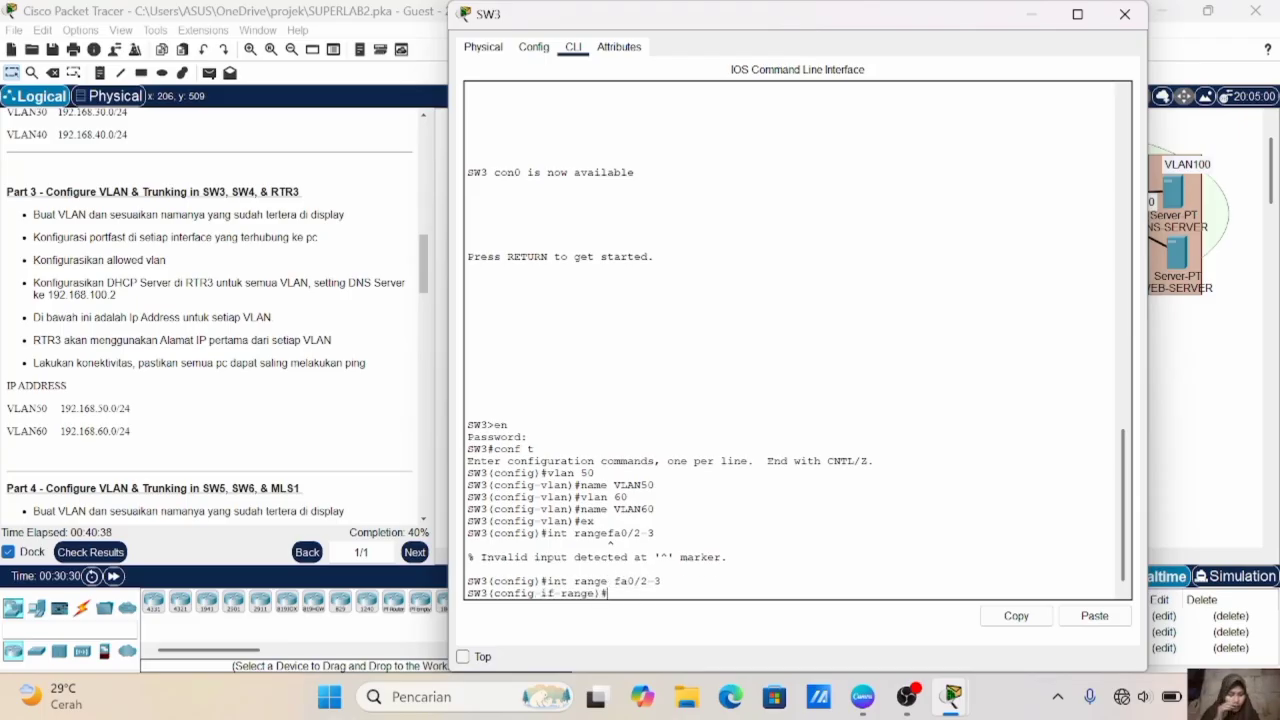
# - Set SW3's Fa0/2-3 ports to access mode and assign them to VLAN 50
pyautogui.write('sw')
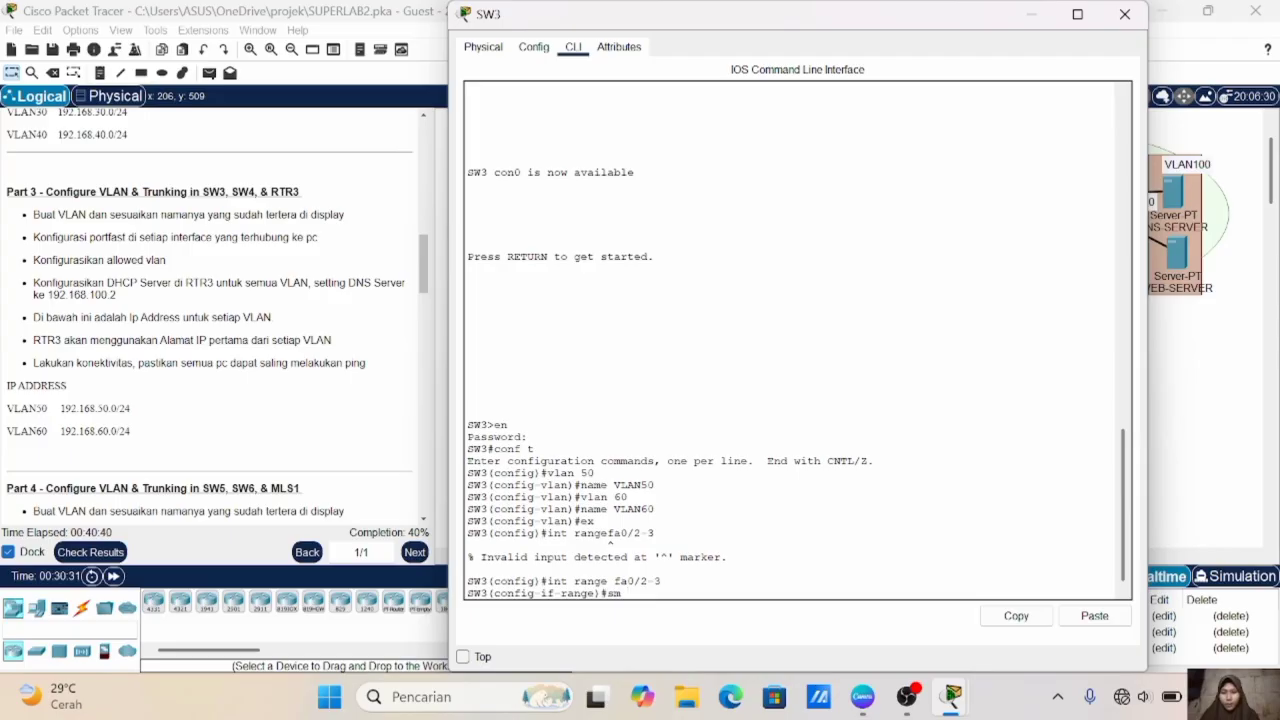
pyautogui.press('BackSpace')
pyautogui.press('BackSpace')
pyautogui.write('ww m a')
pyautogui.press('Return')
pyautogui.write('sw a vl 50')
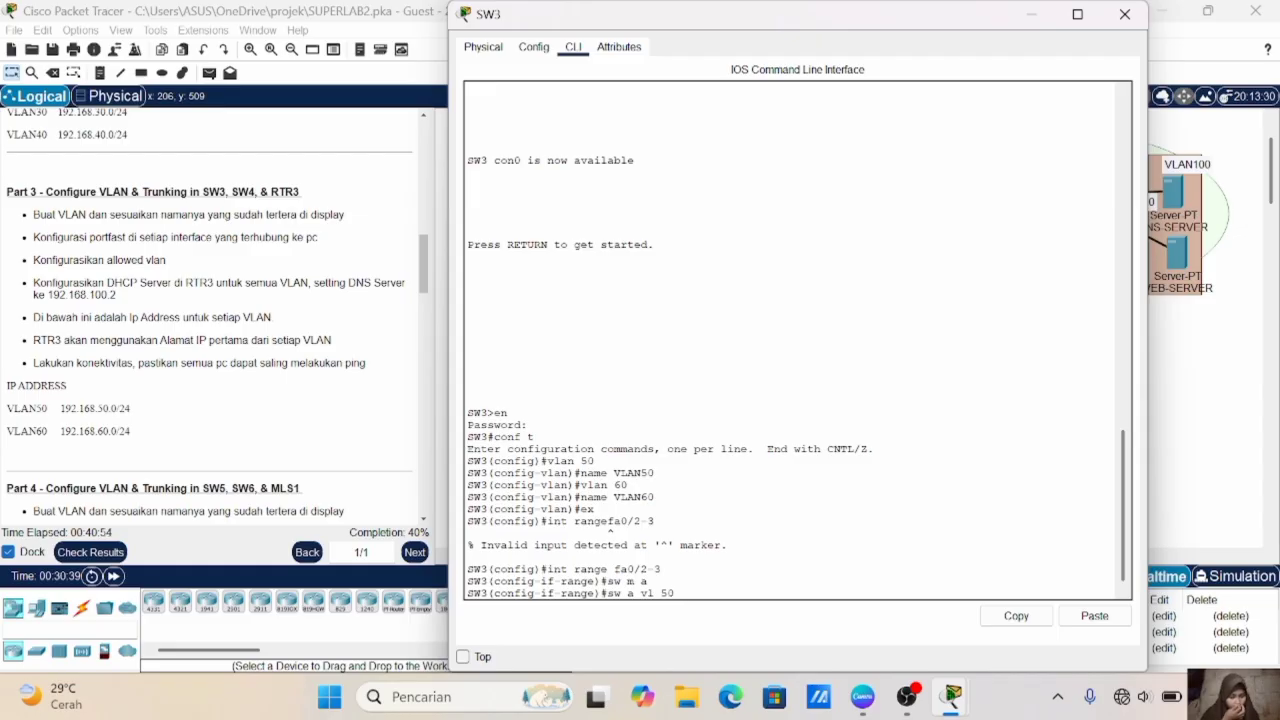
pyautogui.press('Return')
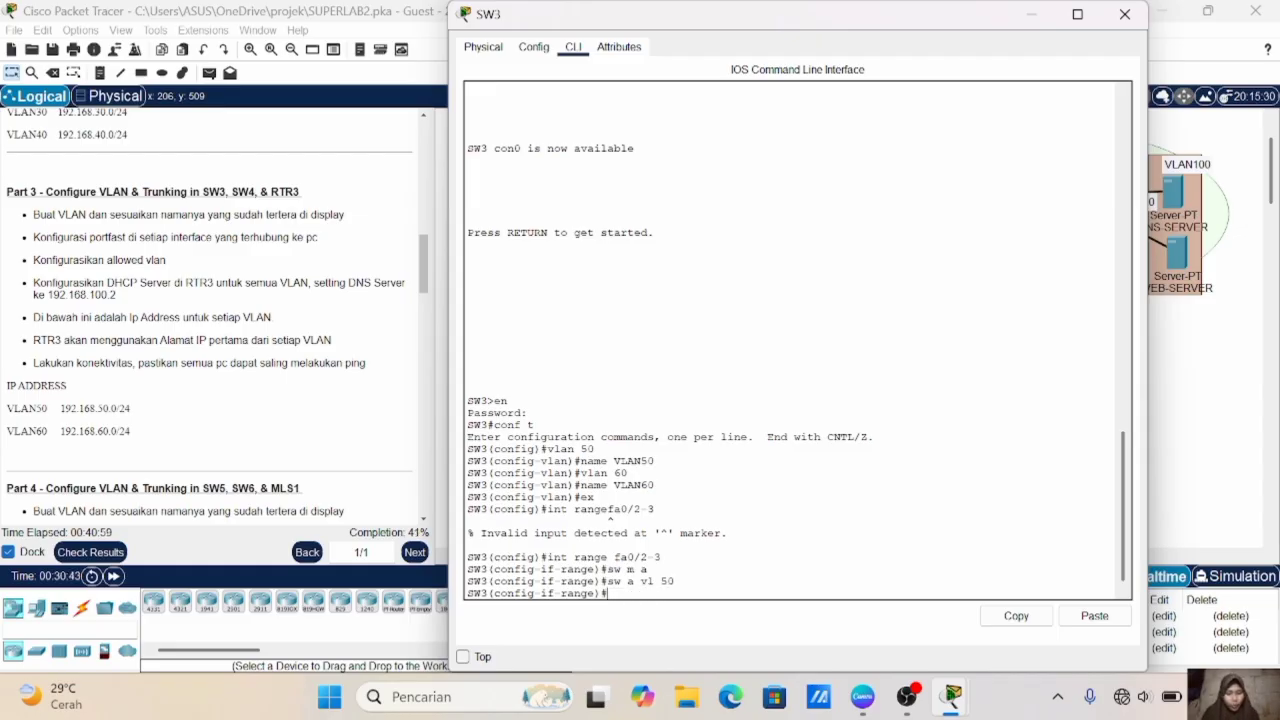
# - Enable spanning-tree portfast on SW3's Fa0/2-3 ports and exit the interface range configuration
pyautogui.write('spa ')
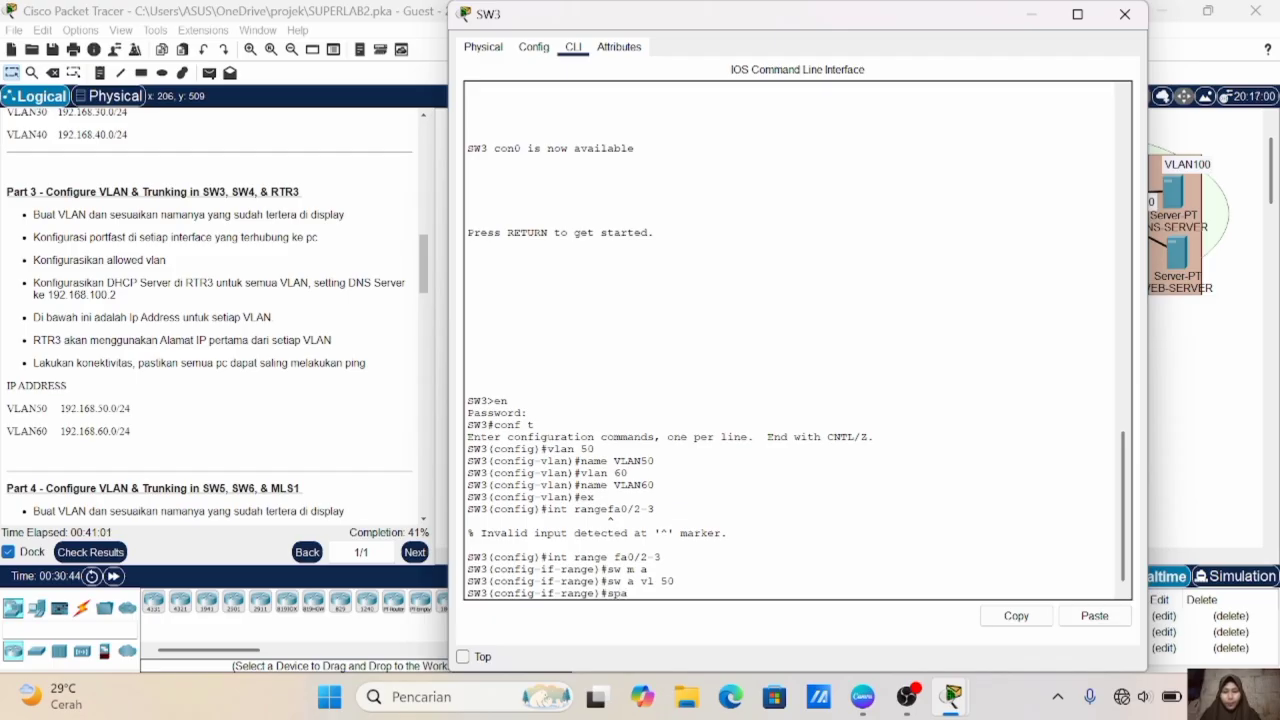
pyautogui.write('po')
pyautogui.press('Return')
pyautogui.write('ex')
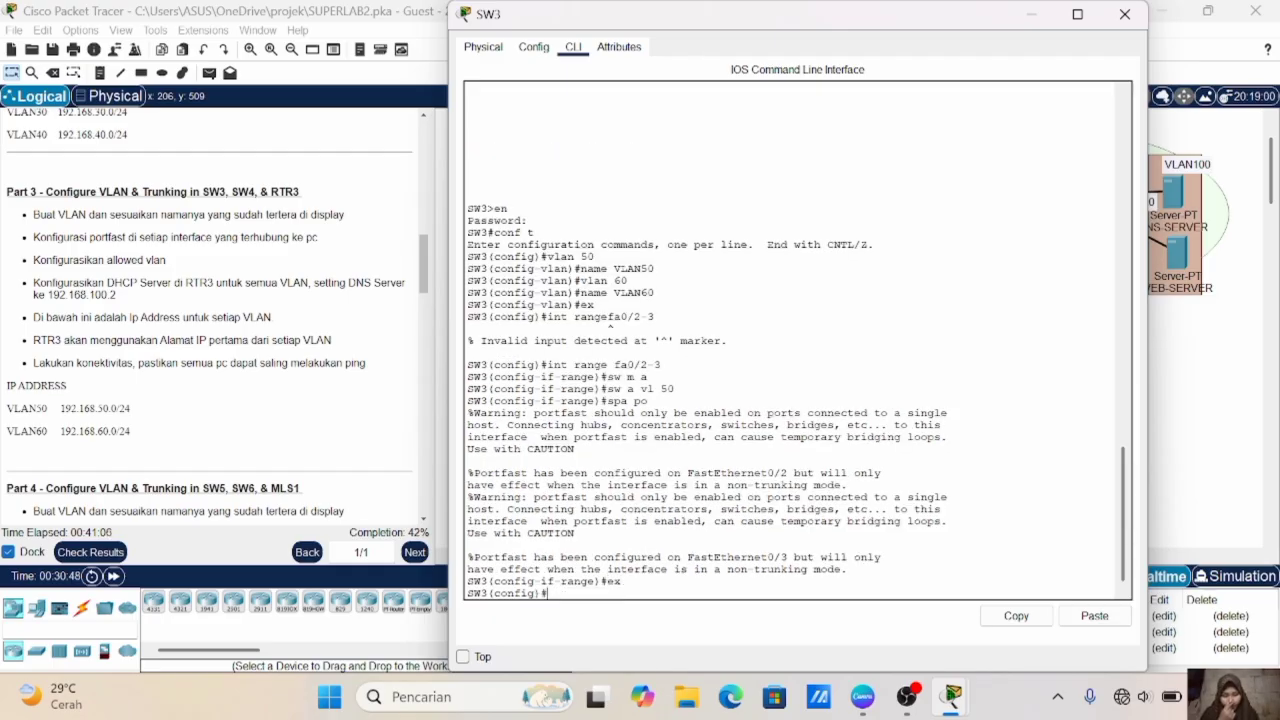
# - Set SW3's Fa0/4-5 ports, which connect to the VLAN60 PCs, to access mode and assign them to VLAN 60
pyautogui.write('in')
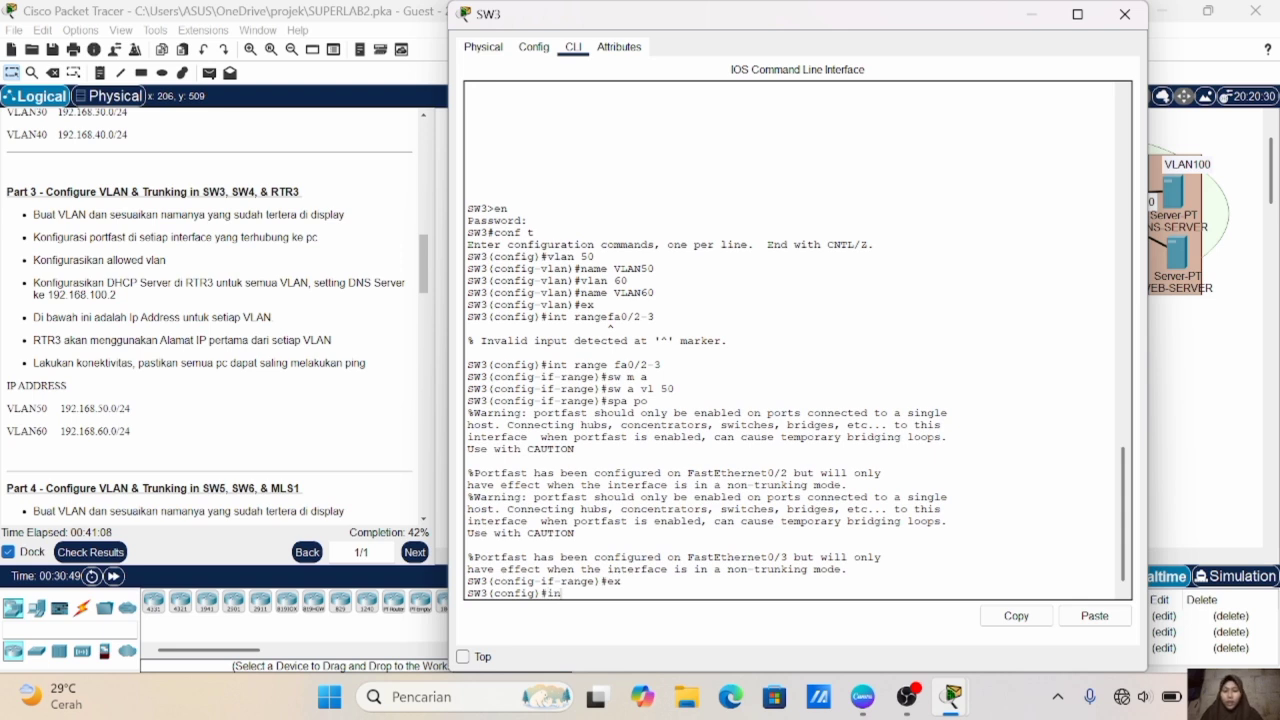
pyautogui.write('t range ')
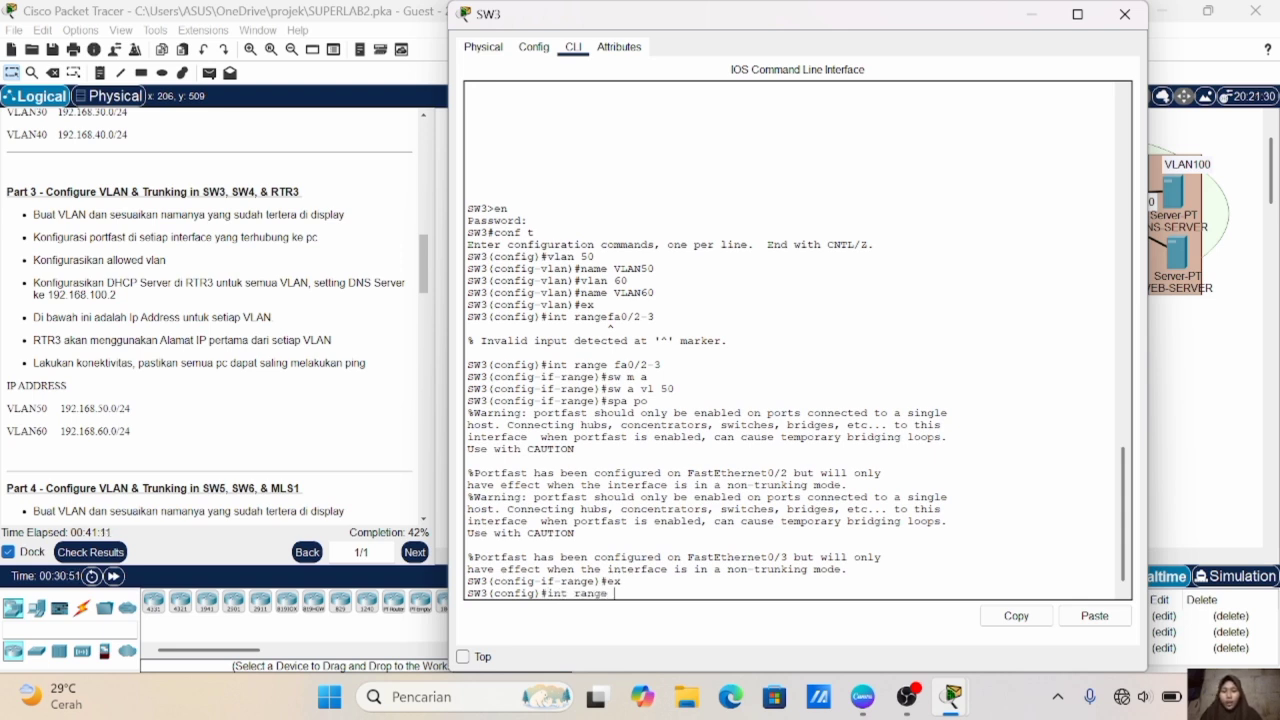
pyautogui.write('fa0/4-5')
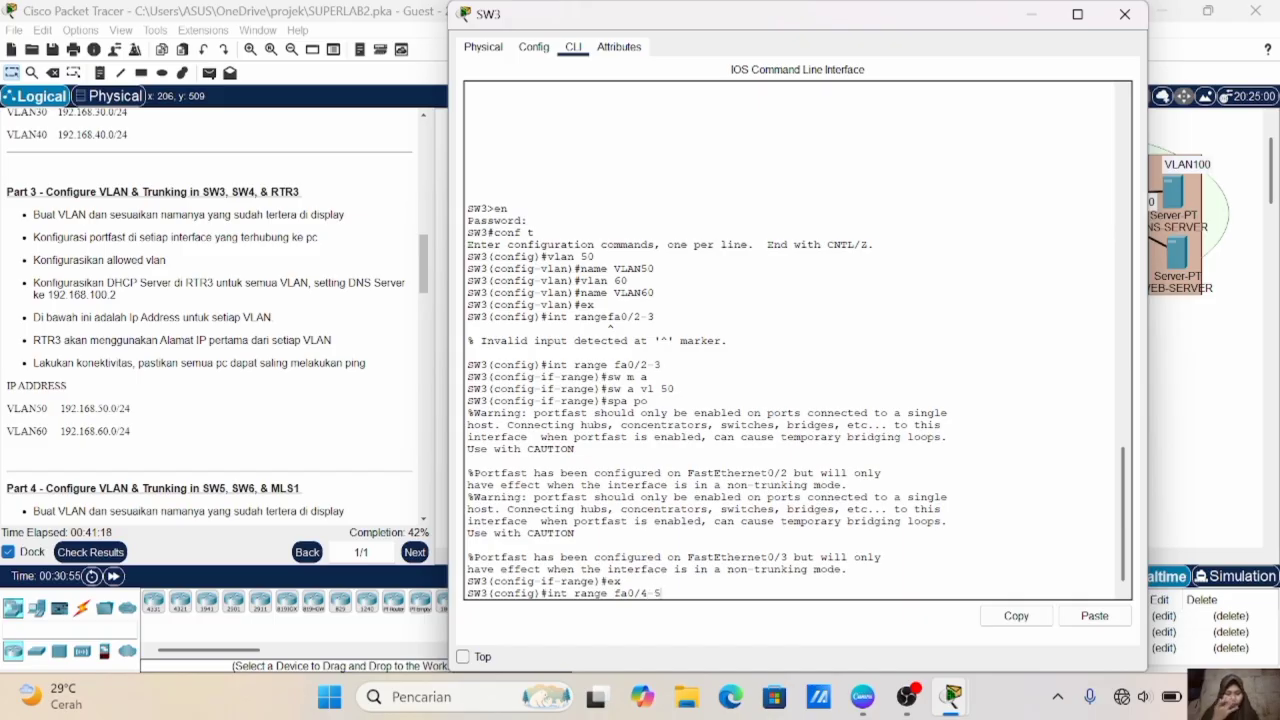
pyautogui.press('Return')
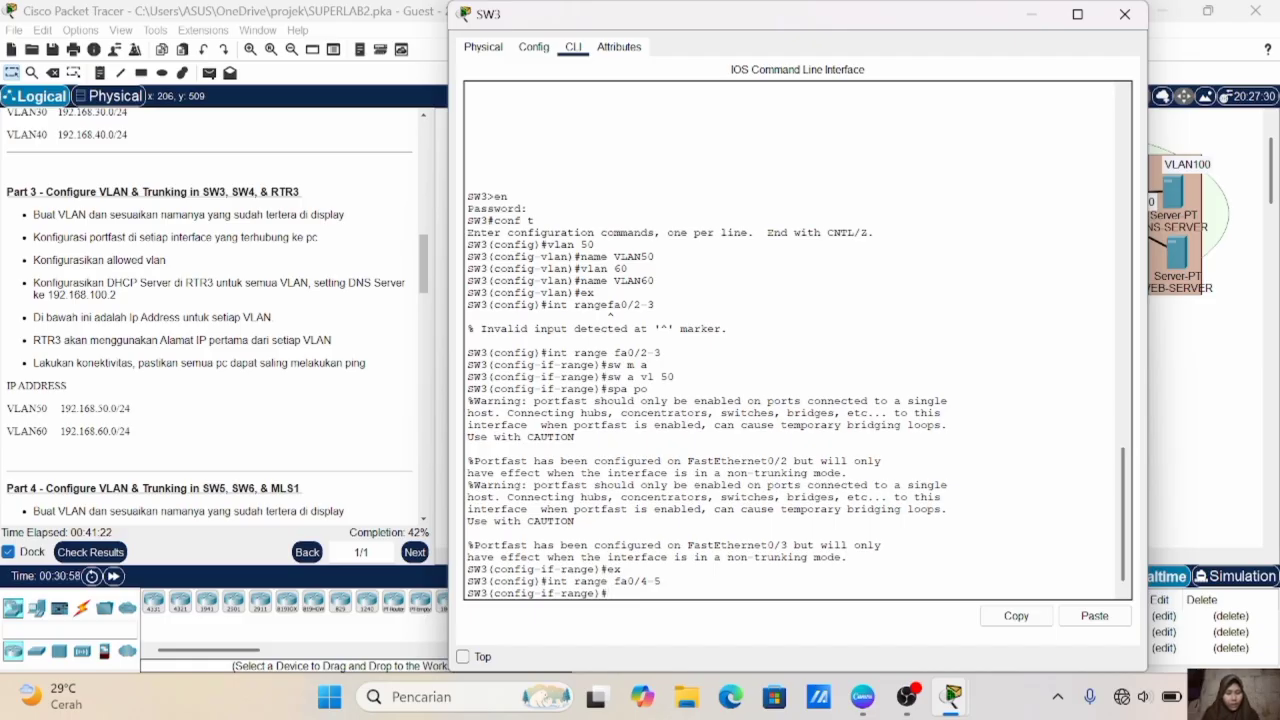
pyautogui.write('sw m a')
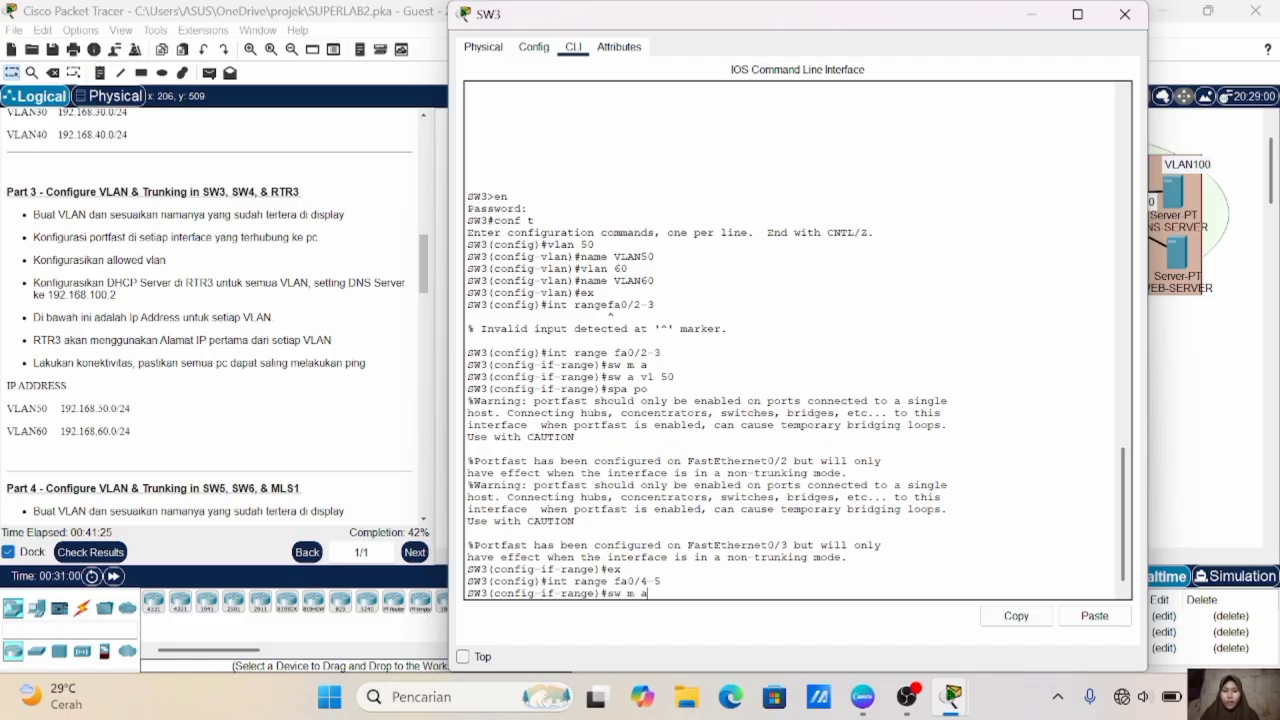
pyautogui.press('Return')
pyautogui.write('sw')
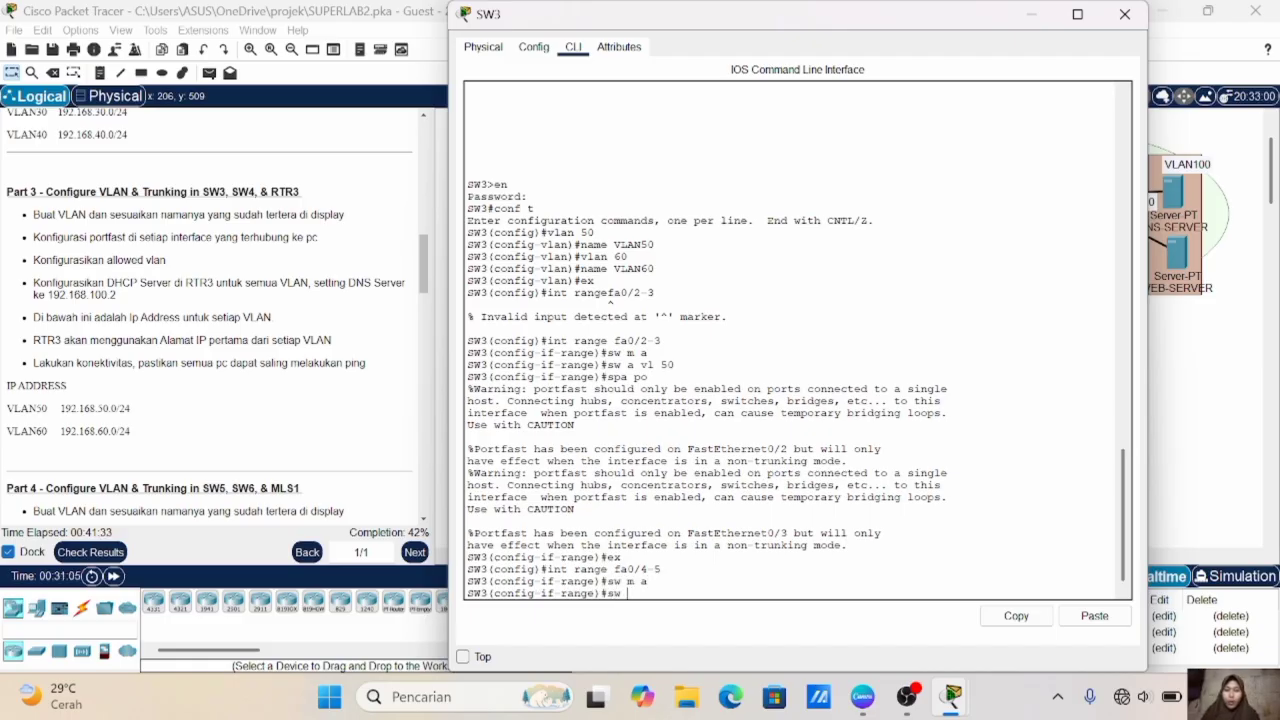
pyautogui.write(' a vl 60')
pyautogui.press('Return')
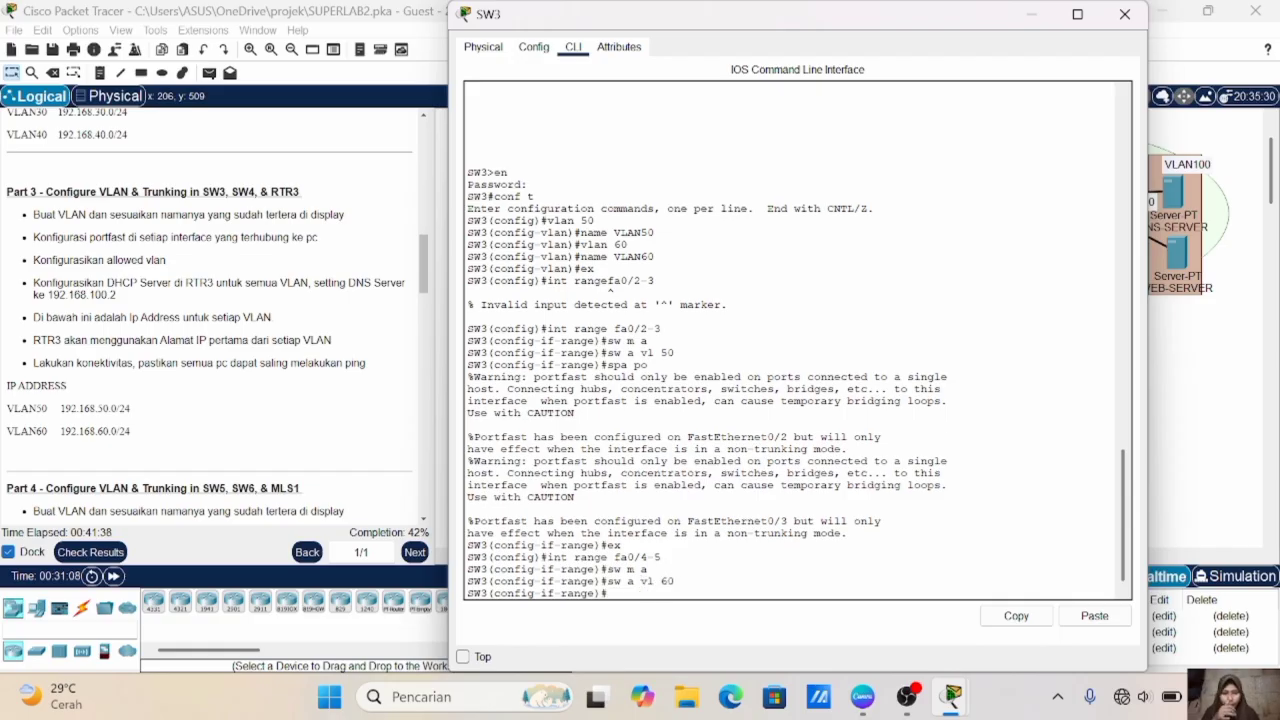
# - Enable spanning-tree portfast on SW3's Fa0/4-5 ports and exit the interface range configuration
pyautogui.write('spa po')
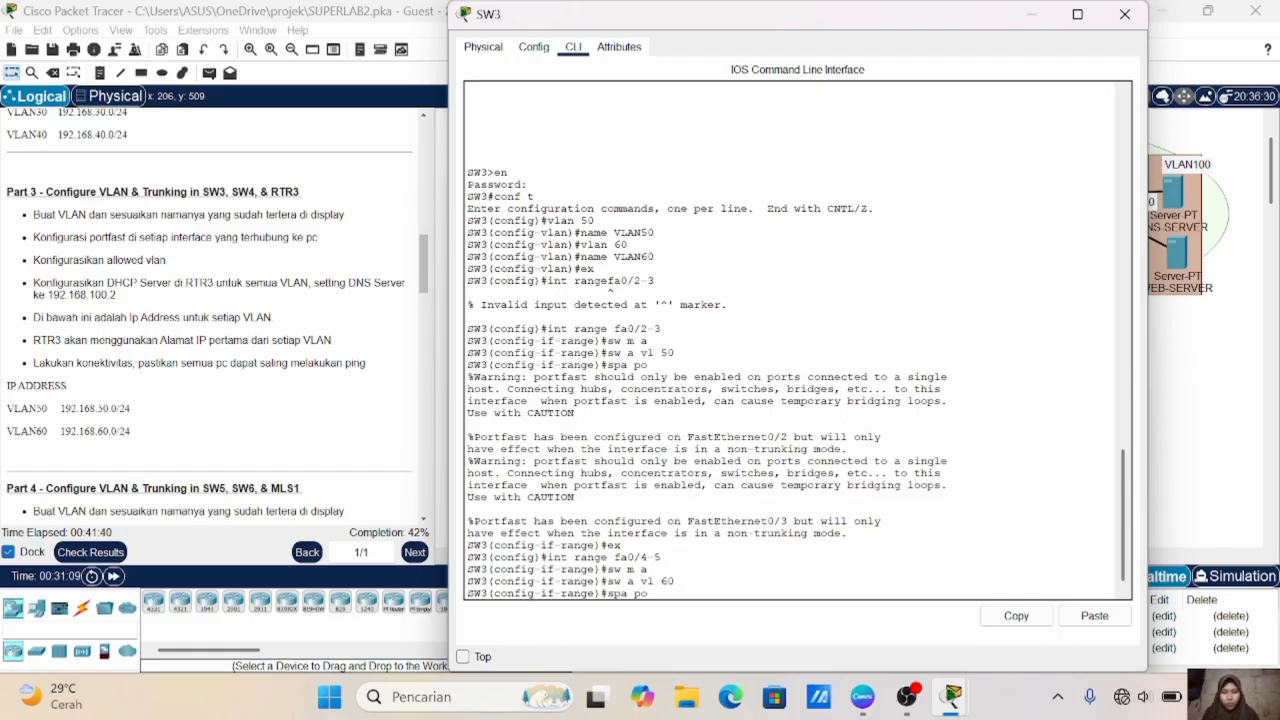
pyautogui.press('Return')
pyautogui.write('ex')
pyautogui.press('Return')
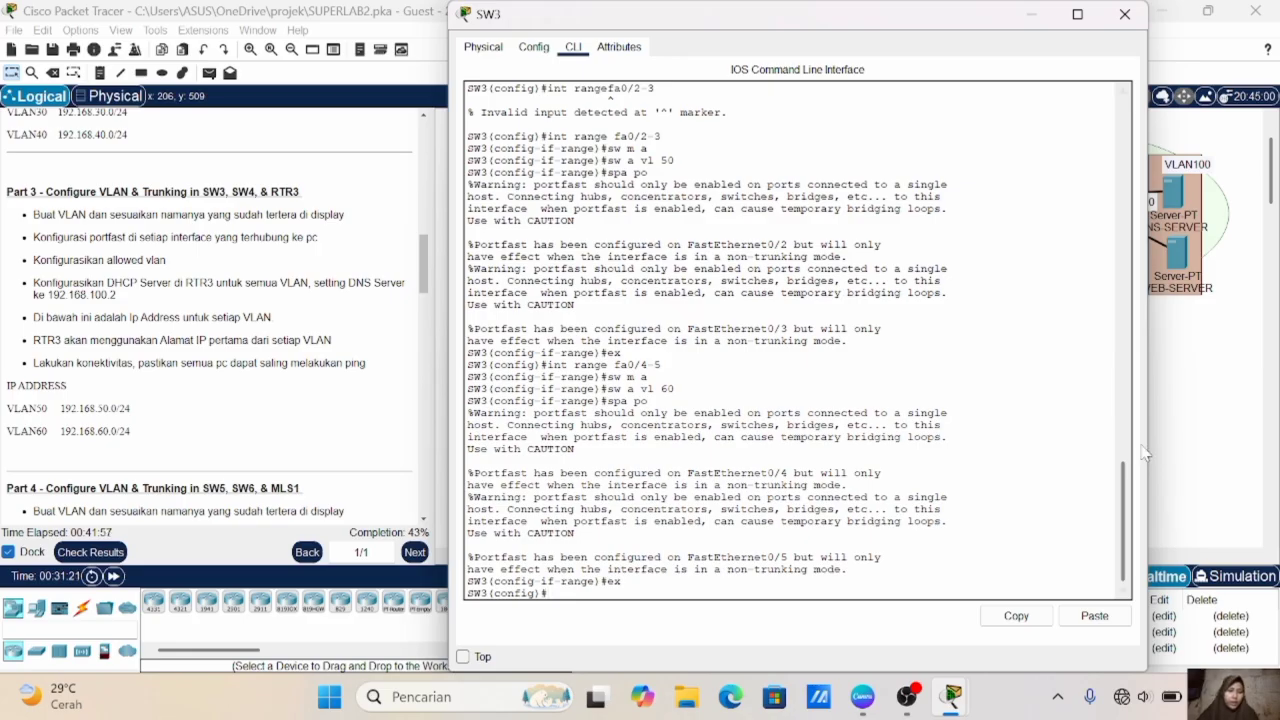
# - Check SW3's uplink in the topology and set its Fa0/6 port to trunk mode
pyautogui.click(1180, 455)
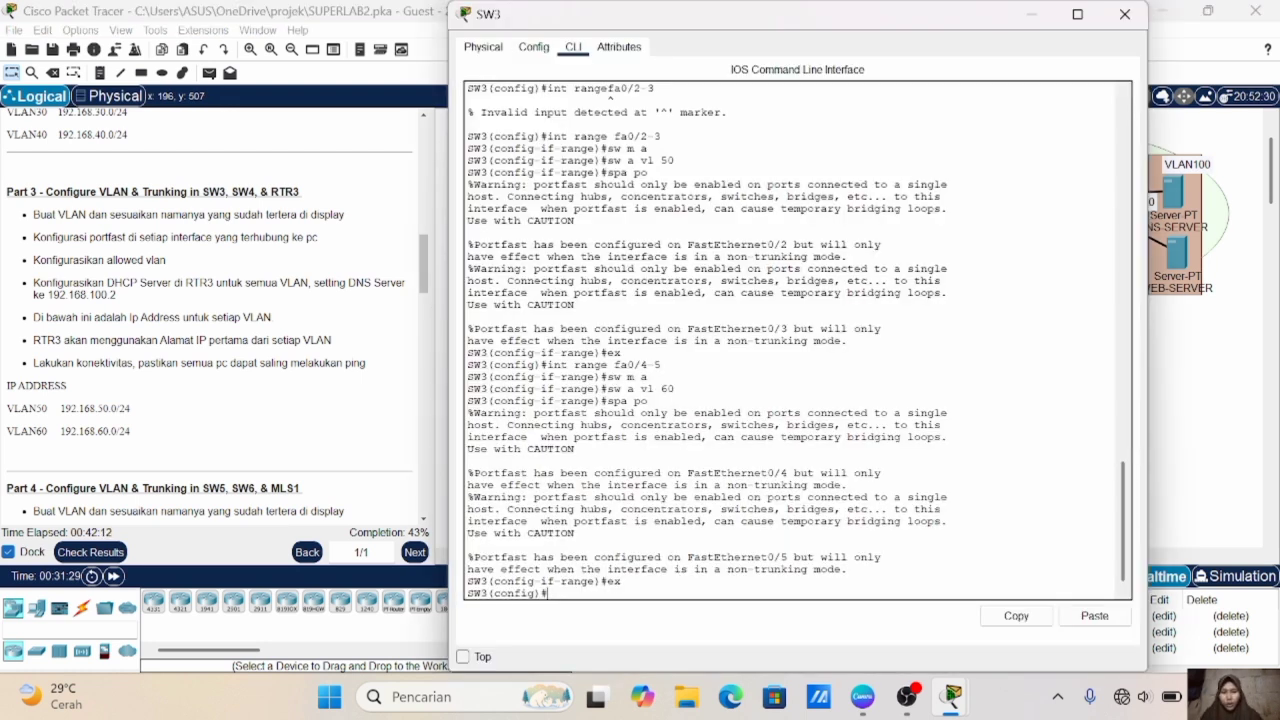
pyautogui.write('int fa0')
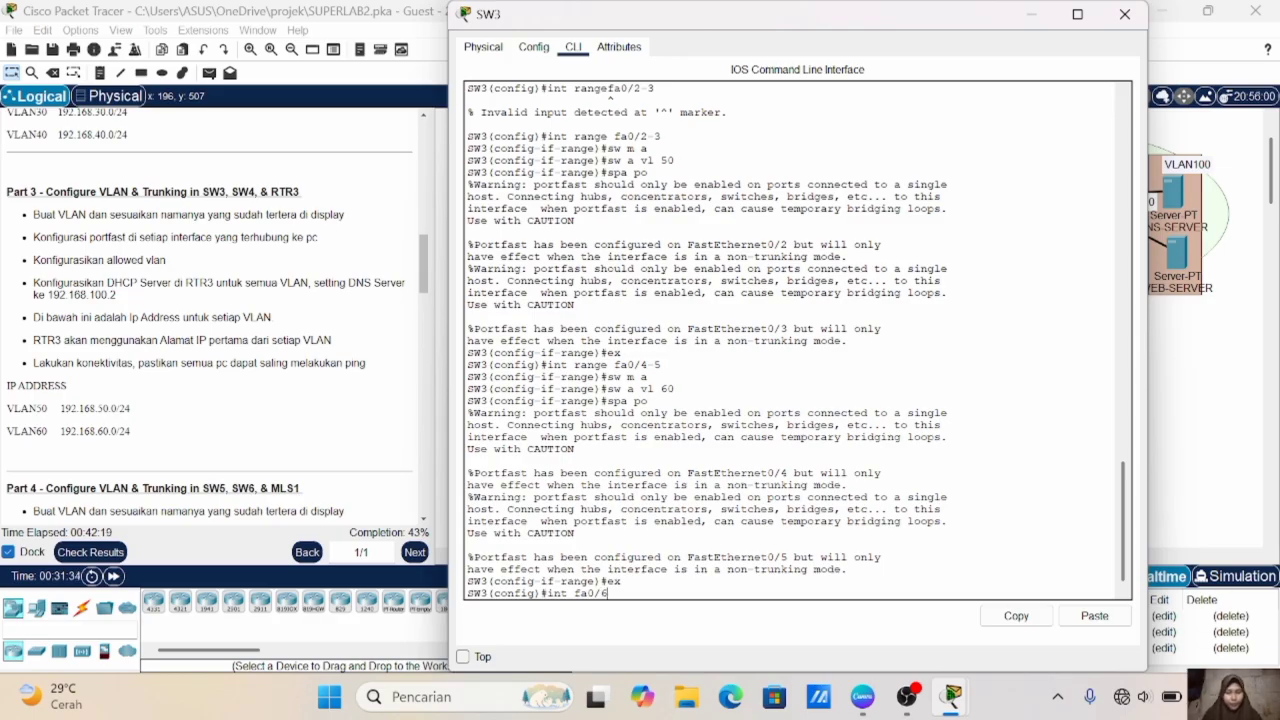
pyautogui.write('/6')
pyautogui.press('Return')
pyautogui.write('sw m a')
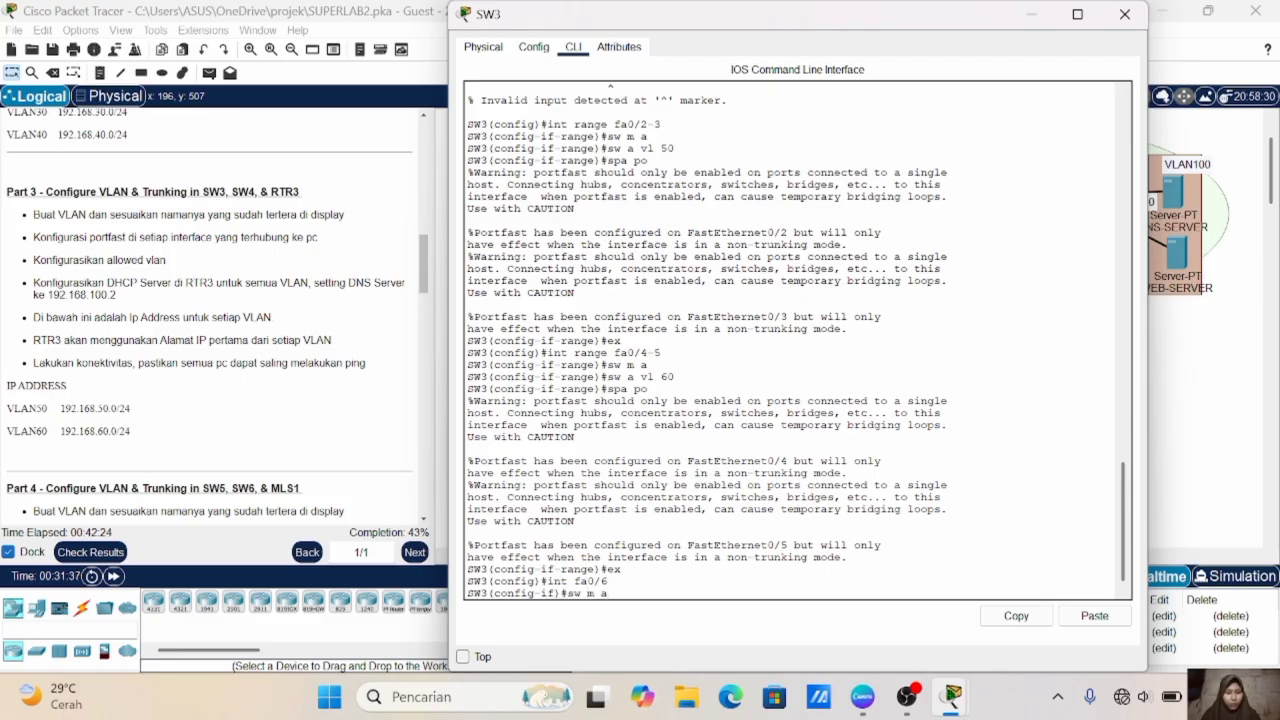
pyautogui.press('BackSpace')
pyautogui.write('t')
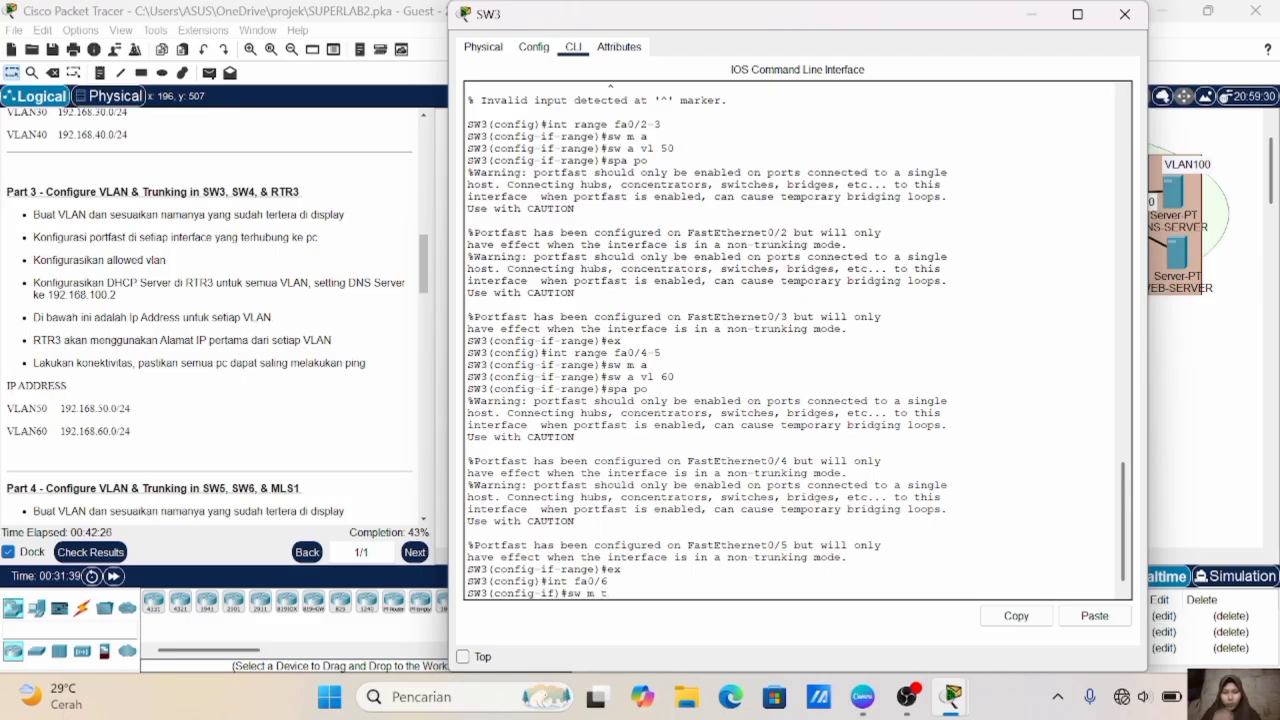
pyautogui.press('Return')
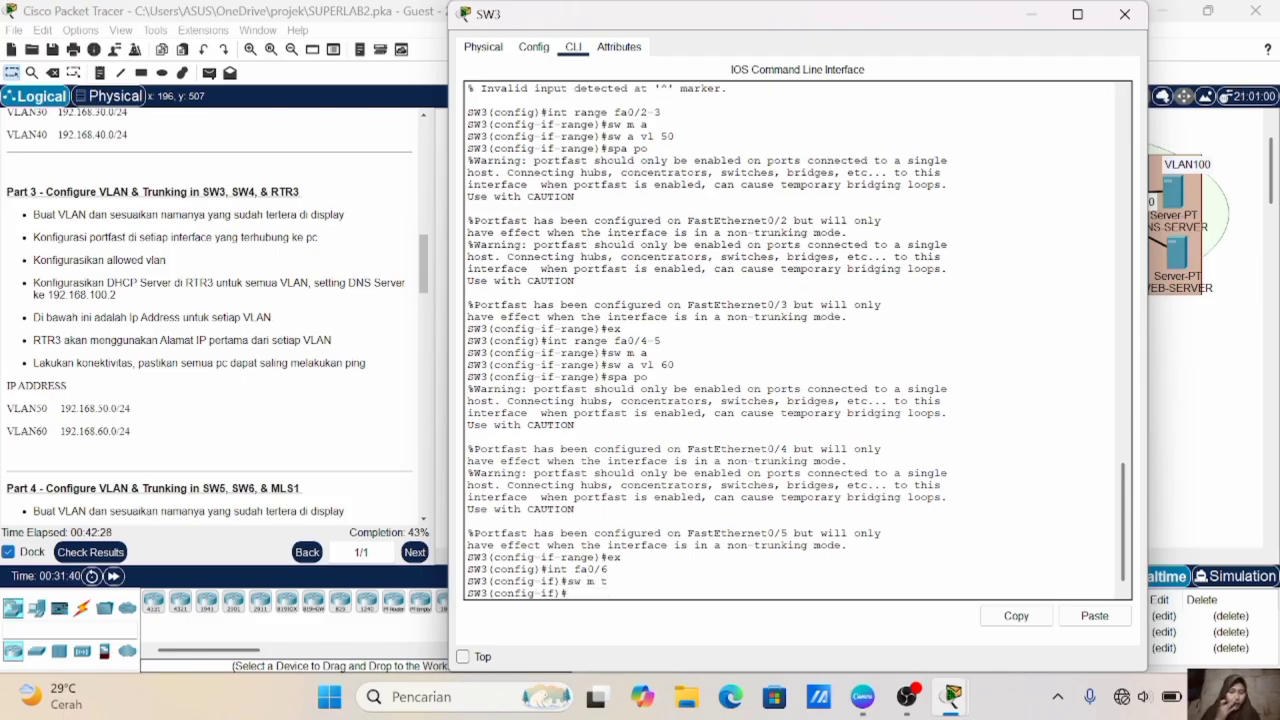
# - Set the allowed VLAN range on SW3's Fa0/6 trunk to 50-60
pyautogui.write('sw t')
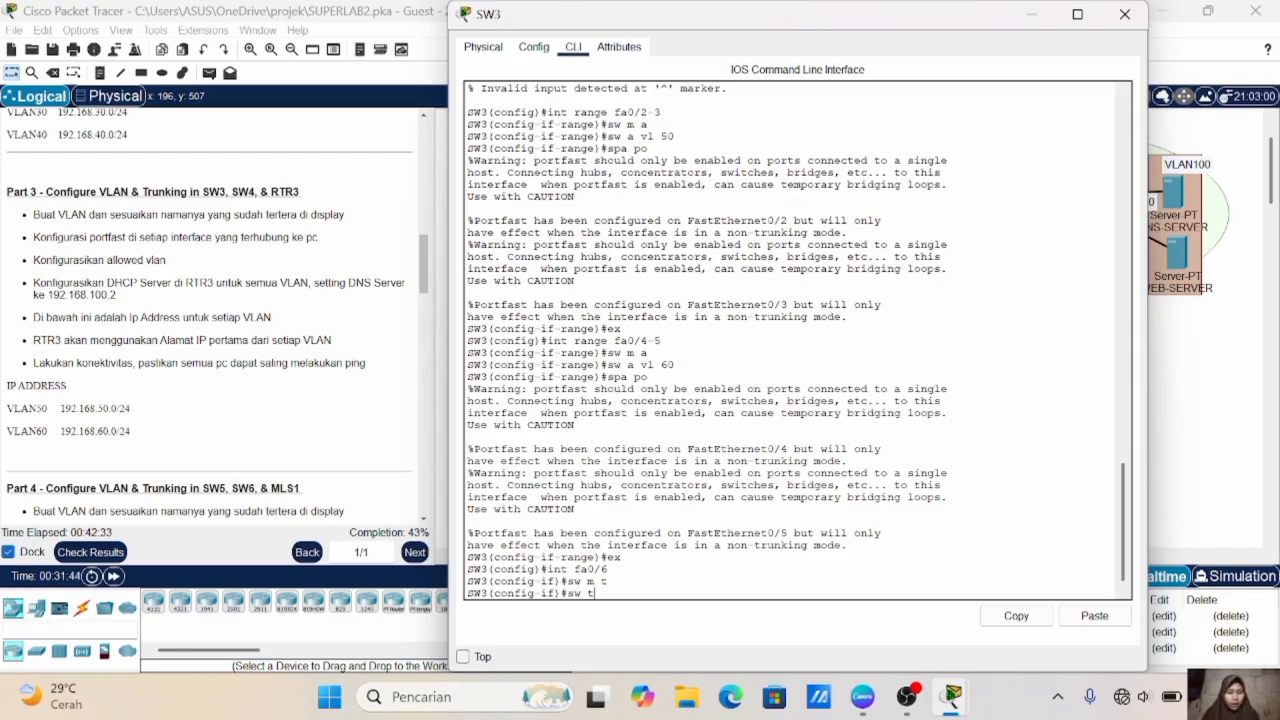
pyautogui.write('a')
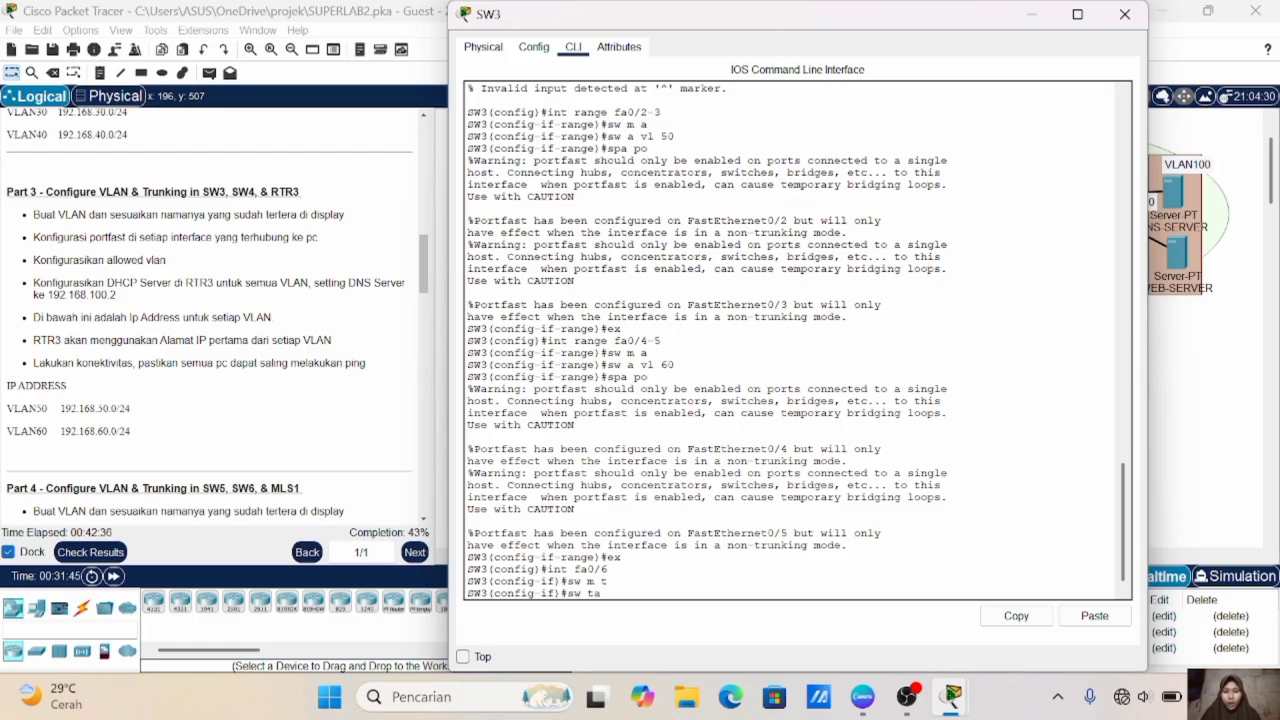
pyautogui.write('lll vlan')
pyautogui.press('BackSpace')
pyautogui.press('BackSpace')
pyautogui.write('50')
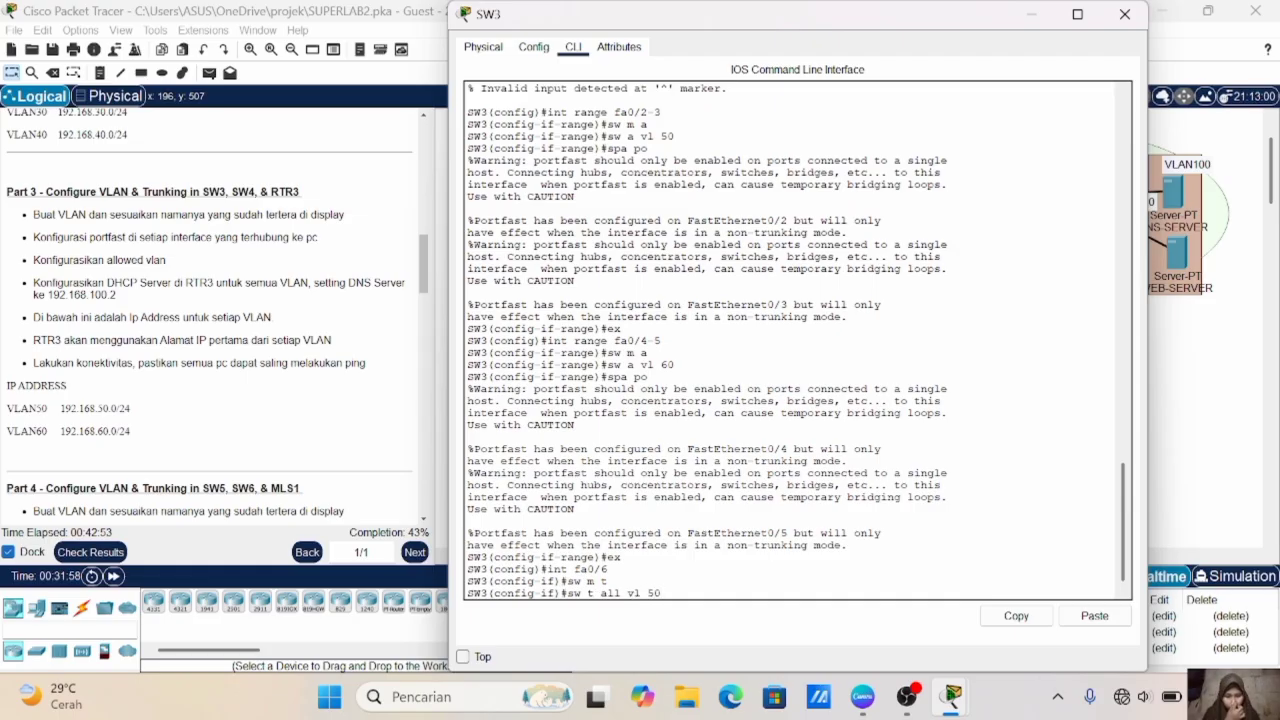
pyautogui.write('-60')
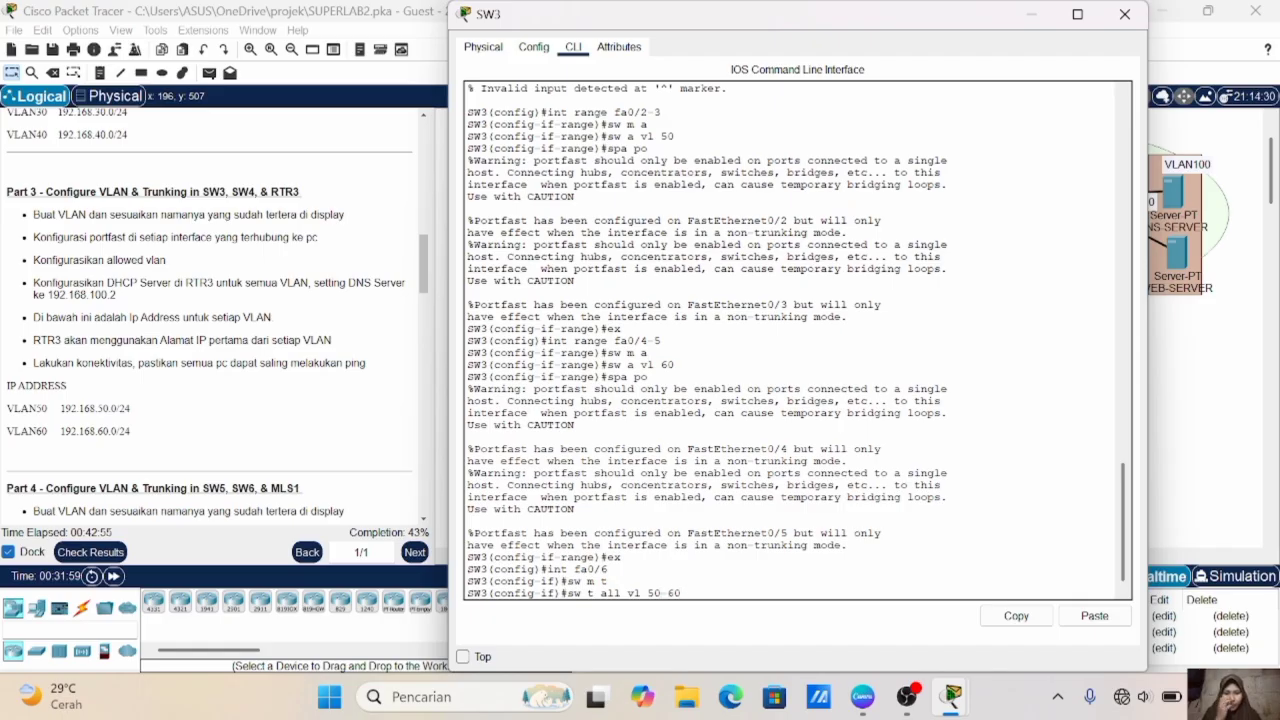
pyautogui.press('Return')
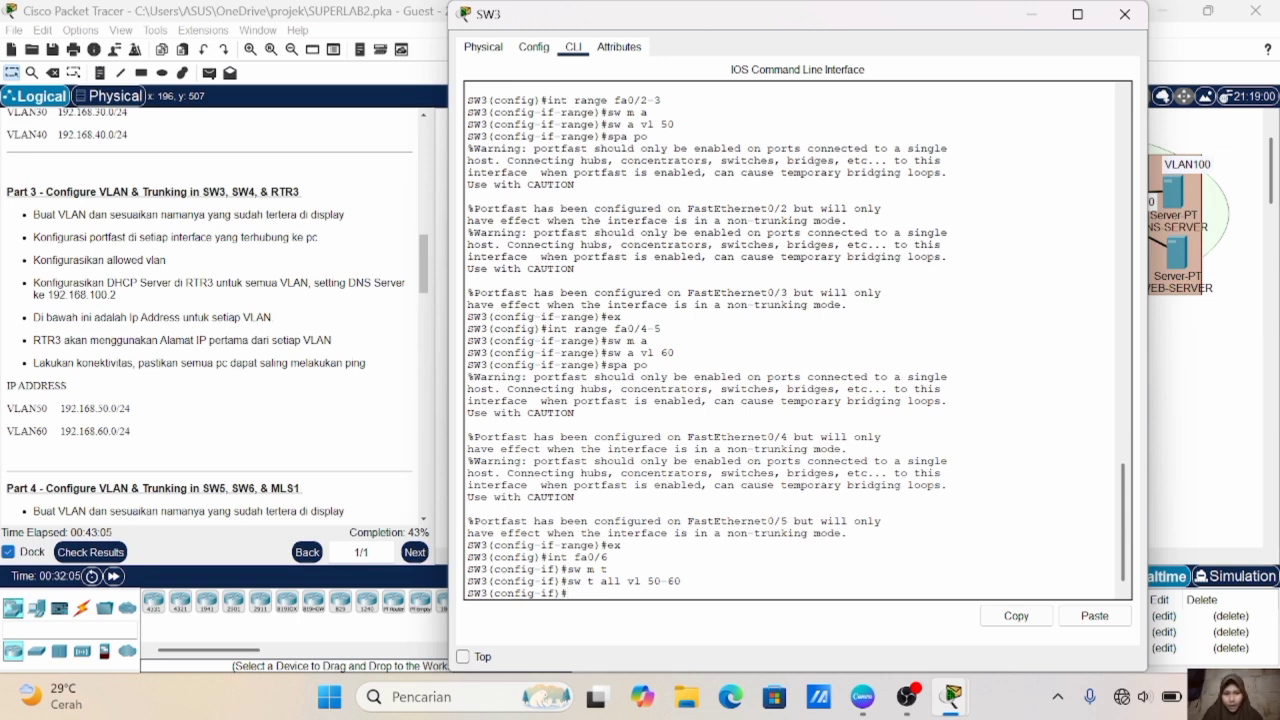
# - Check SW3's link to SW4 in the topology, leave Fa0/6, and set SW3's Fa0/1 port to trunk mode
pyautogui.click(1210, 433)
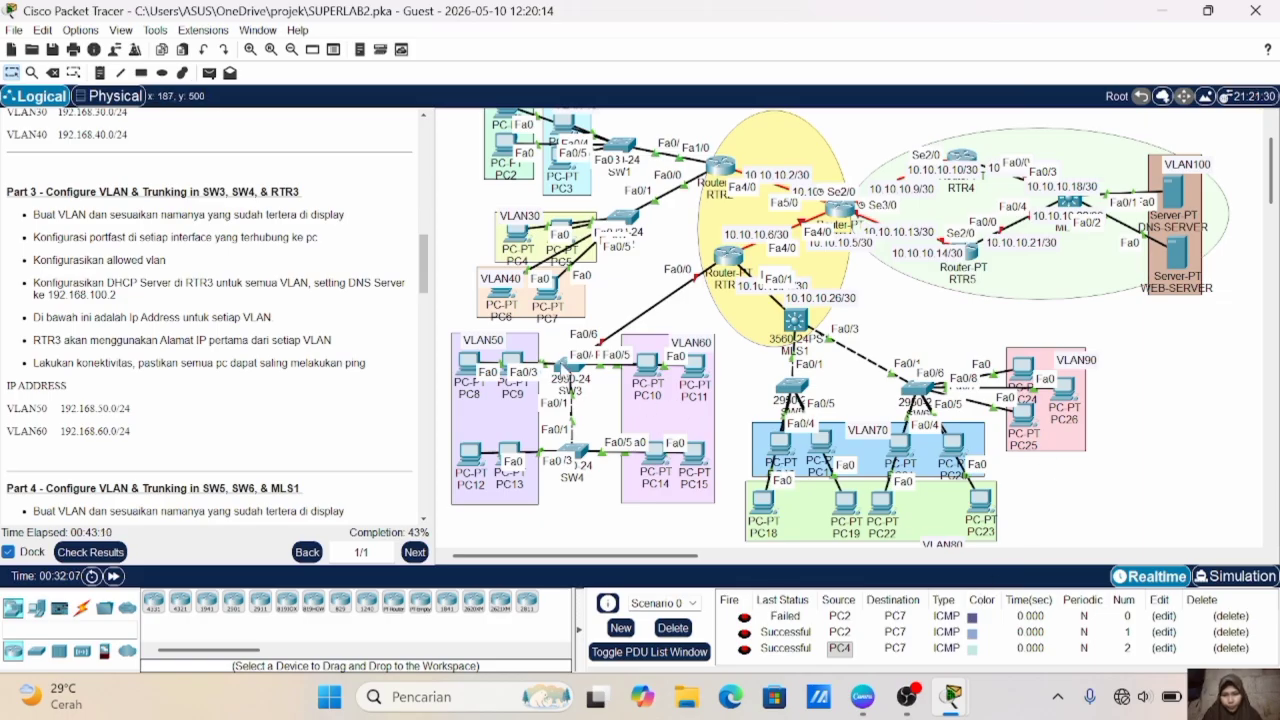
pyautogui.click(566, 366)
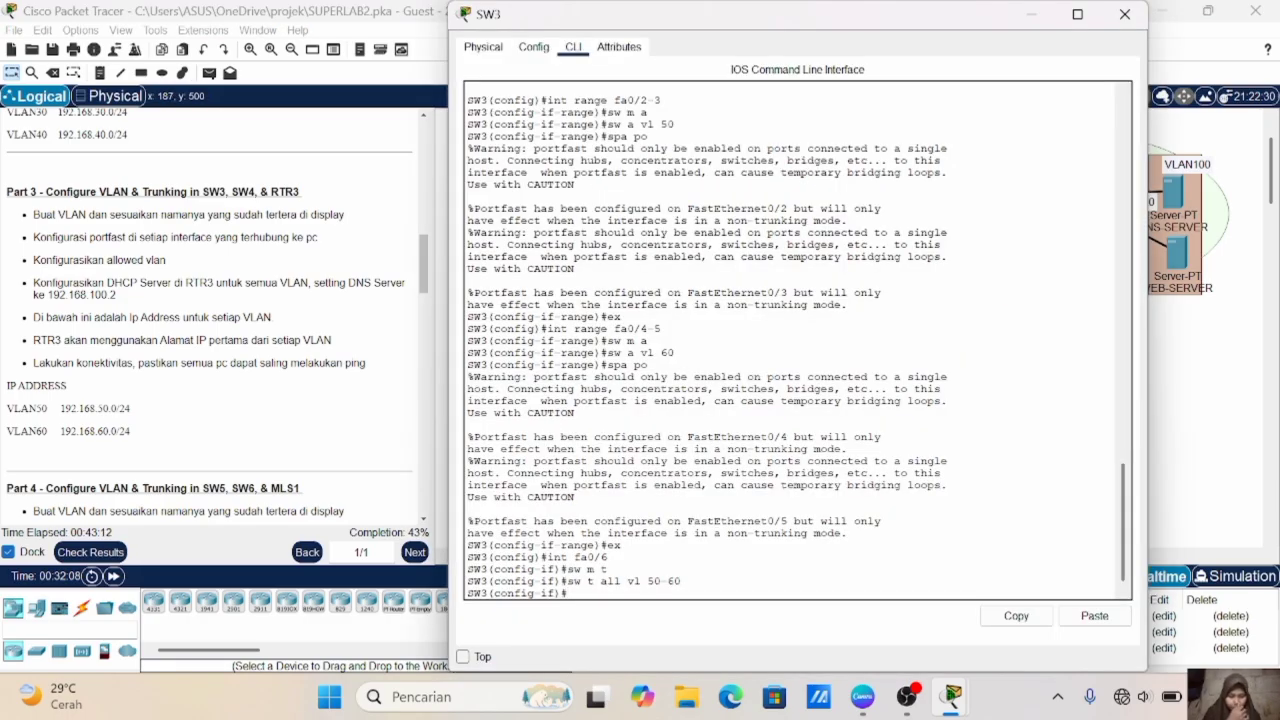
pyautogui.write('ex')
pyautogui.press('Return')
pyautogui.write('int fa0/')
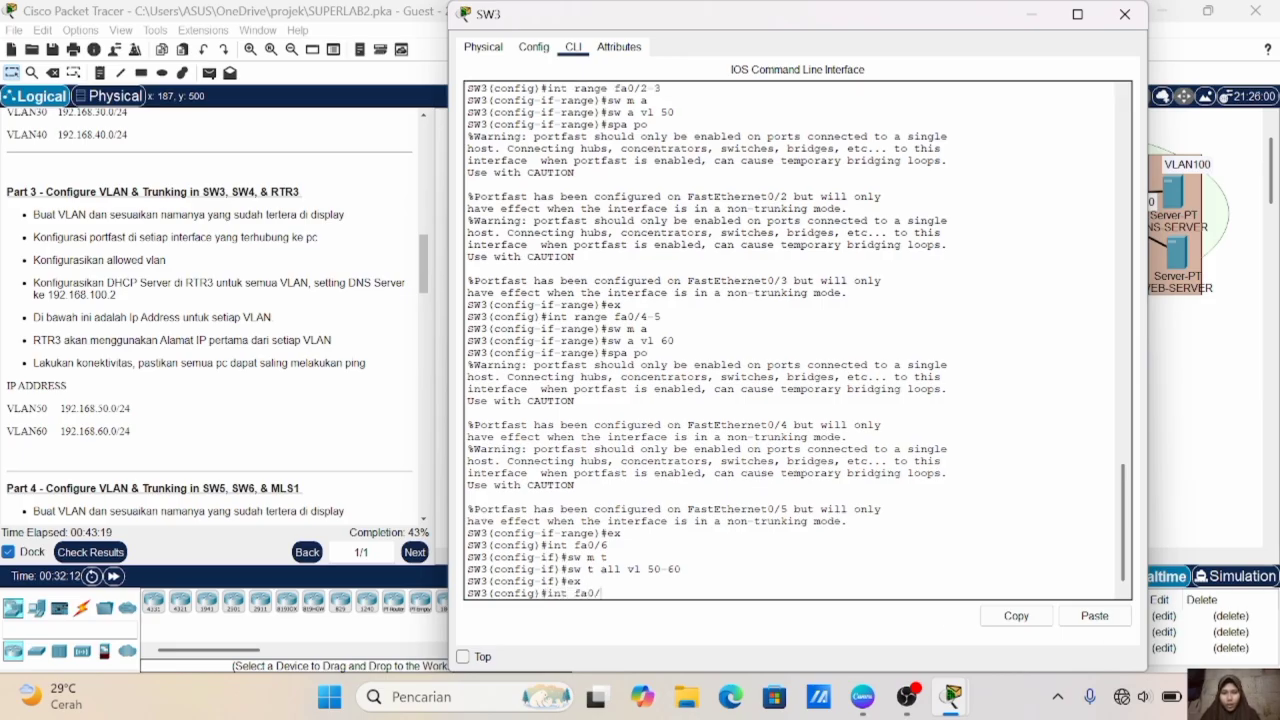
pyautogui.write('1')
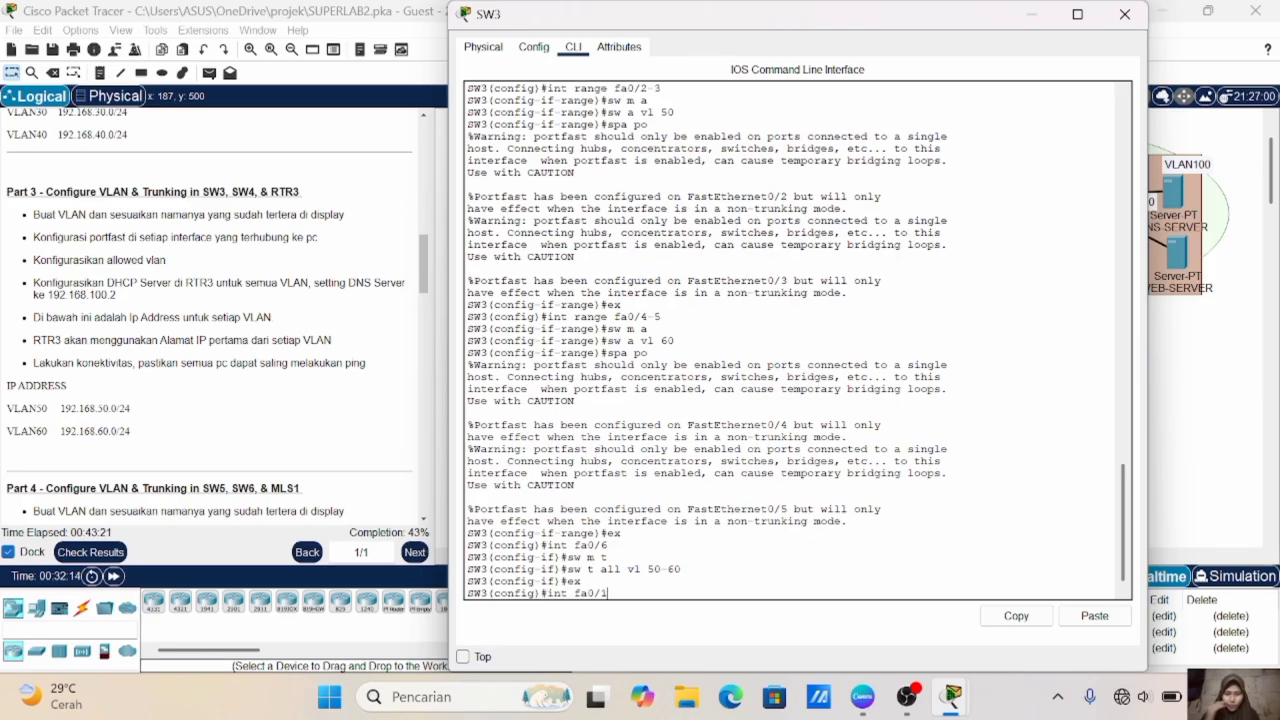
pyautogui.press('Return')
pyautogui.write('sw m t')
pyautogui.press('Return')
# - Set the allowed VLAN range on SW3's Fa0/1 trunk to 50-60 and exit the interface configuration
pyautogui.write('sw')
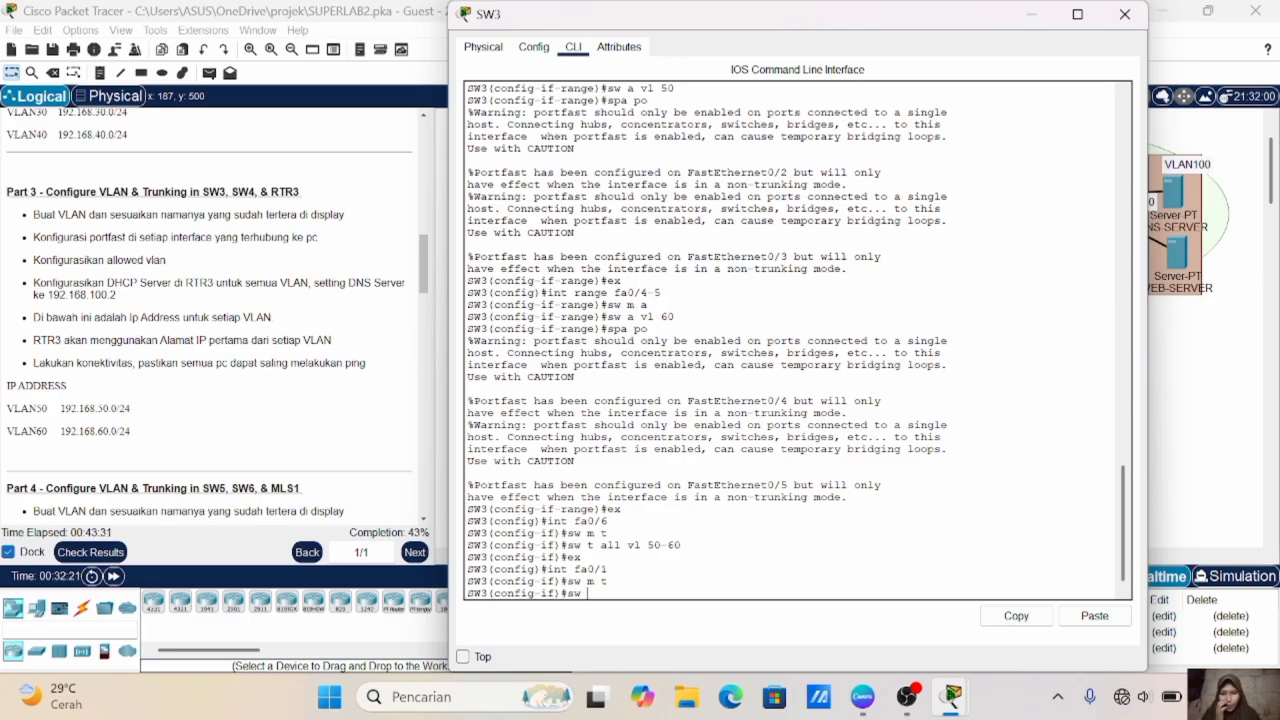
pyautogui.write(' t a')
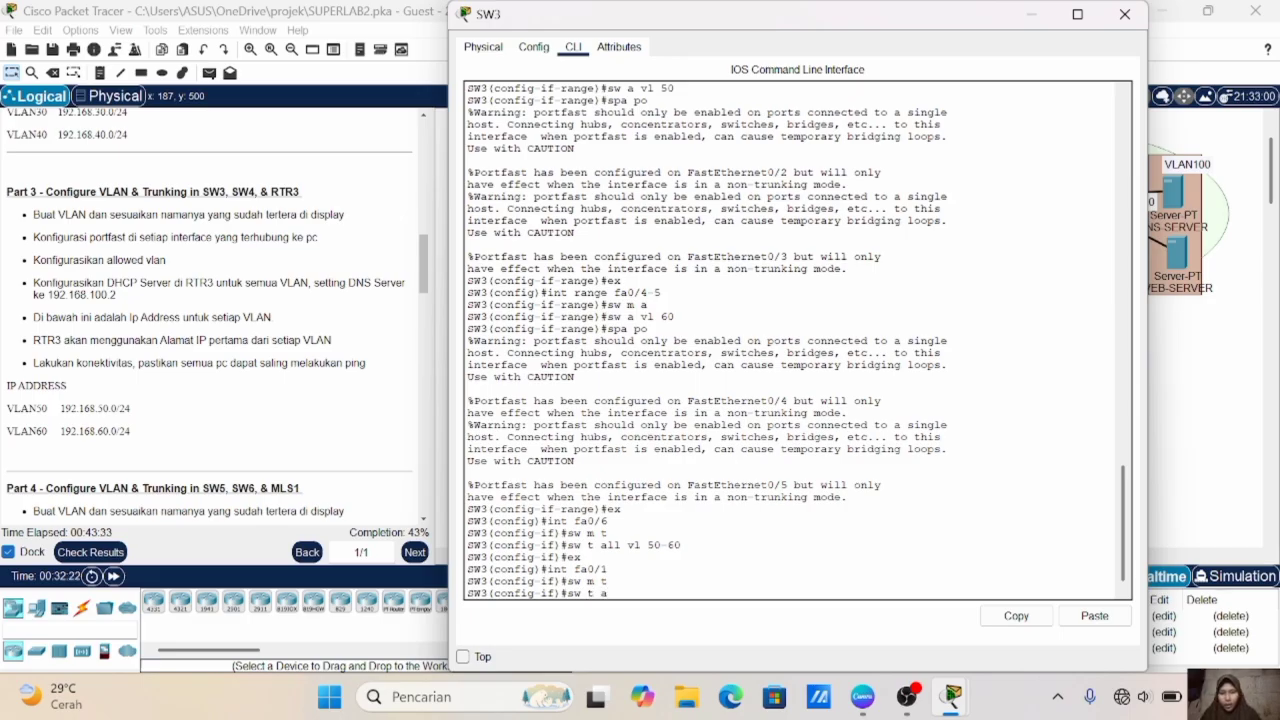
pyautogui.write('ll vl 5')
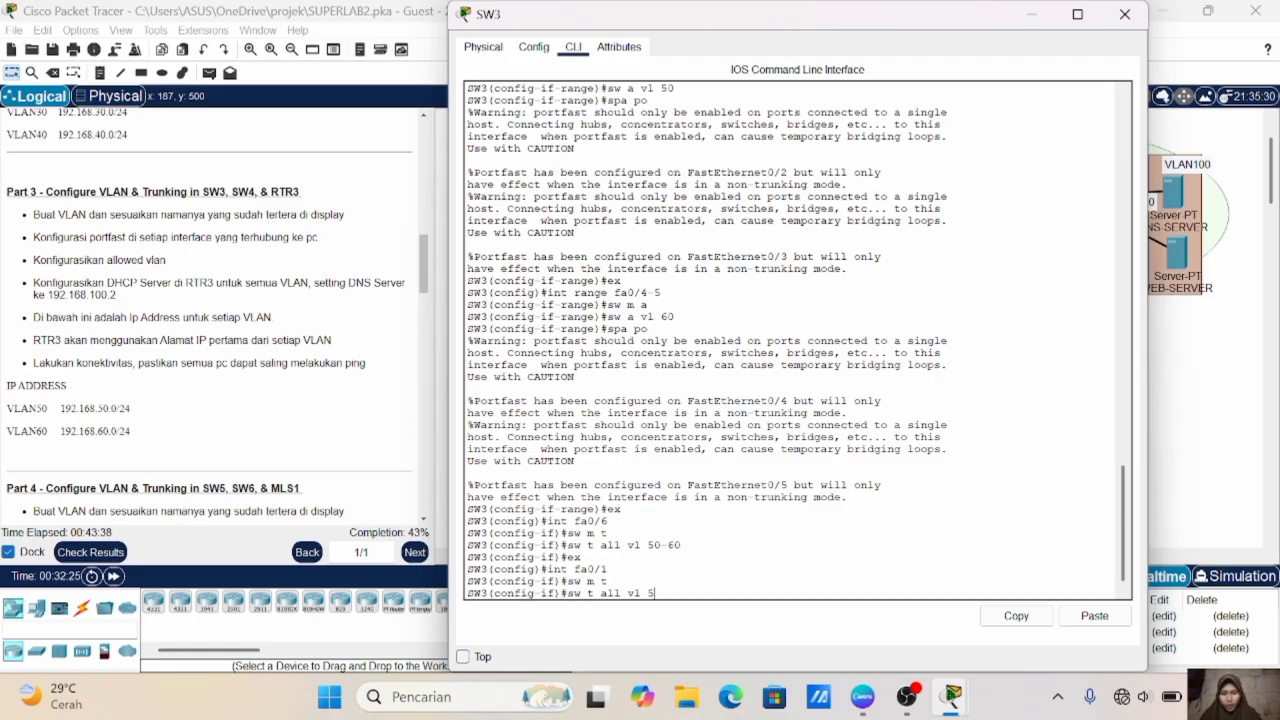
pyautogui.write('0-60')
pyautogui.press('Return')
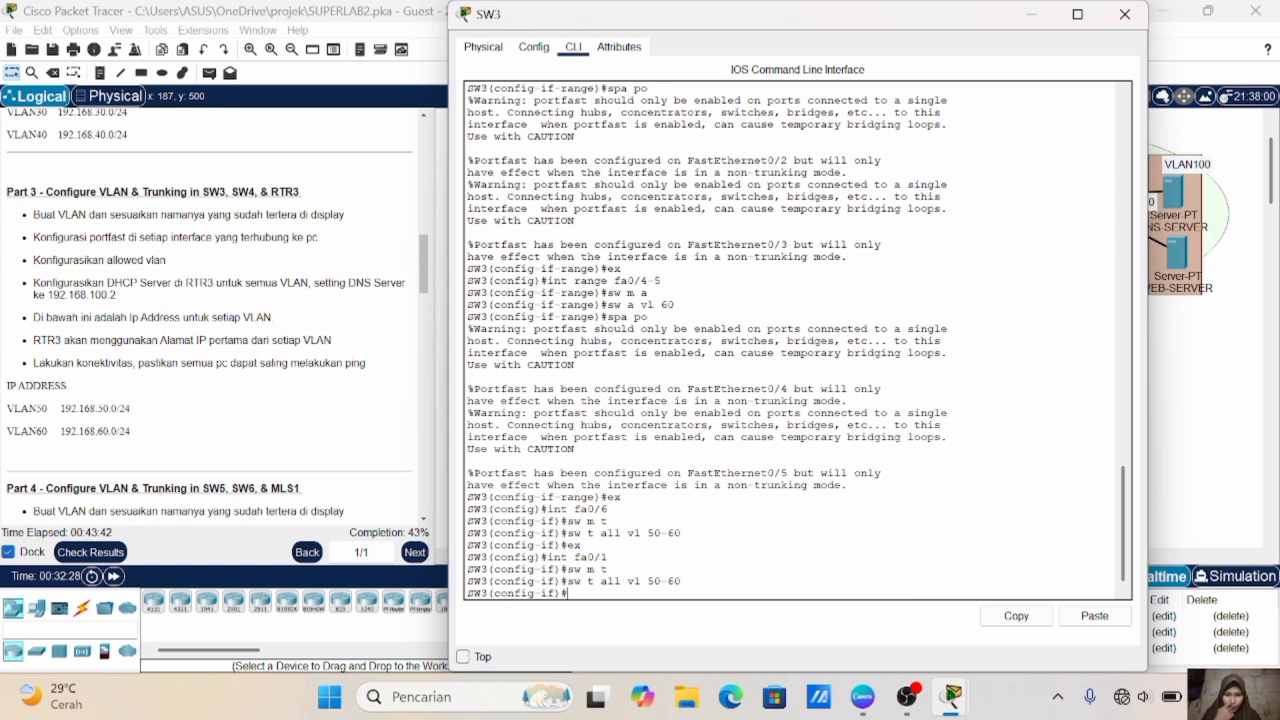
pyautogui.write('ex')
pyautogui.press('Return')
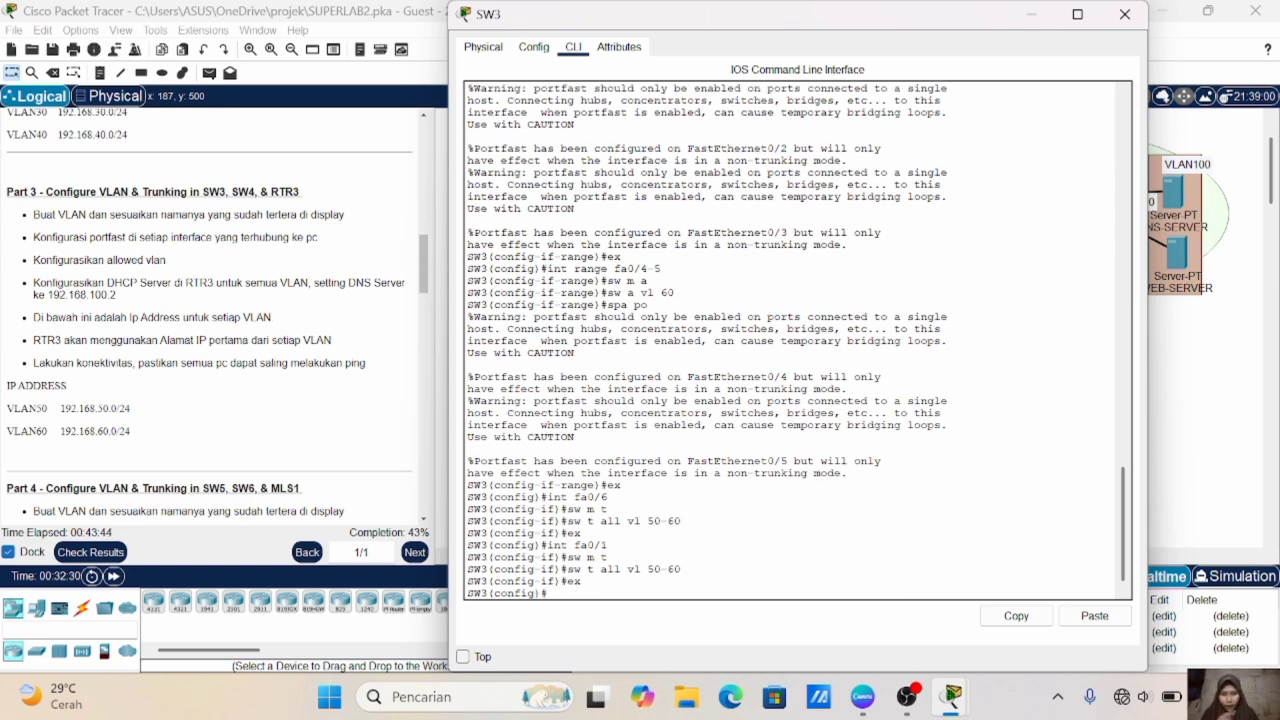
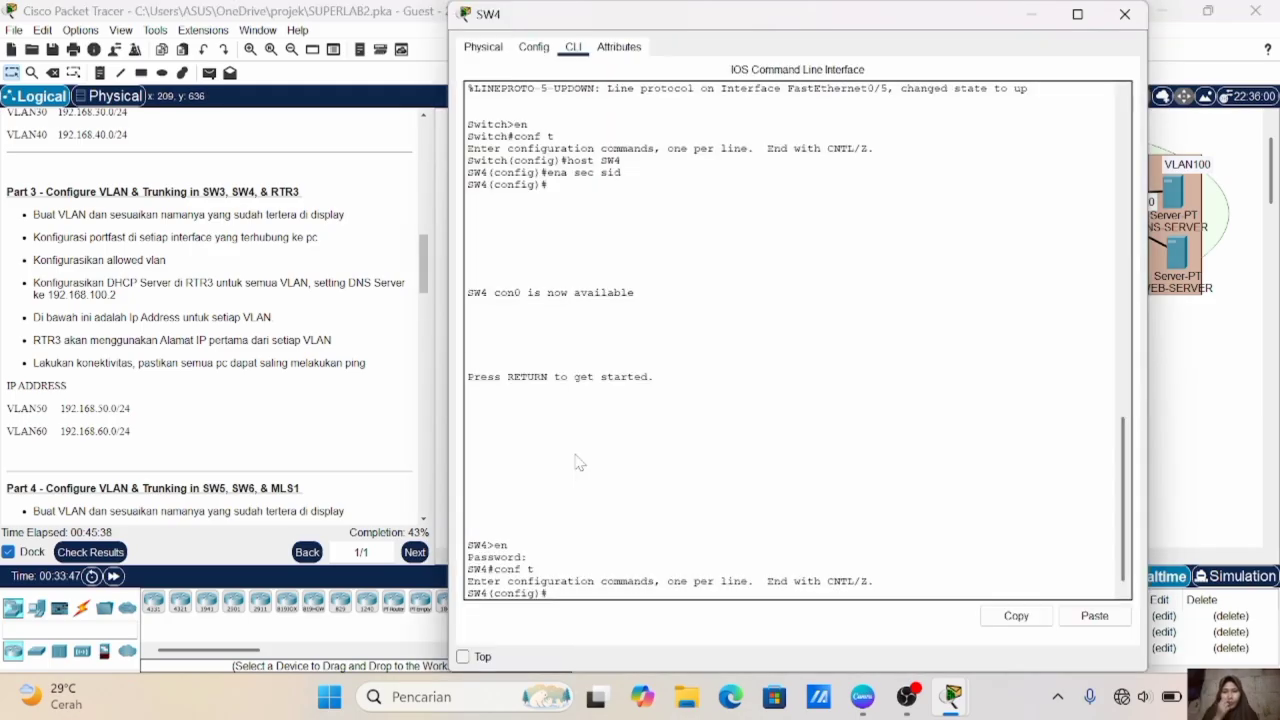
# - Create VLAN 50 on SW4 and name it VLAN50
pyautogui.click(574, 456)
pyautogui.write('vlan 50')
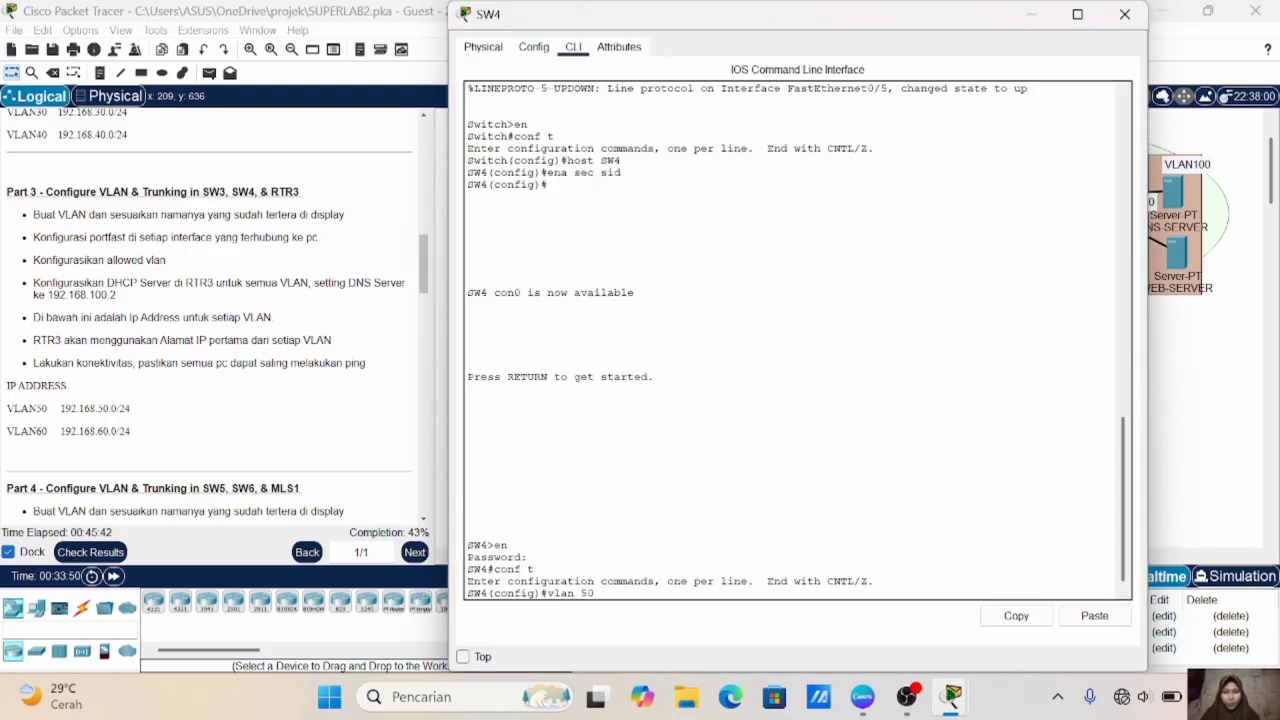
pyautogui.press('Return')
pyautogui.write('name V')
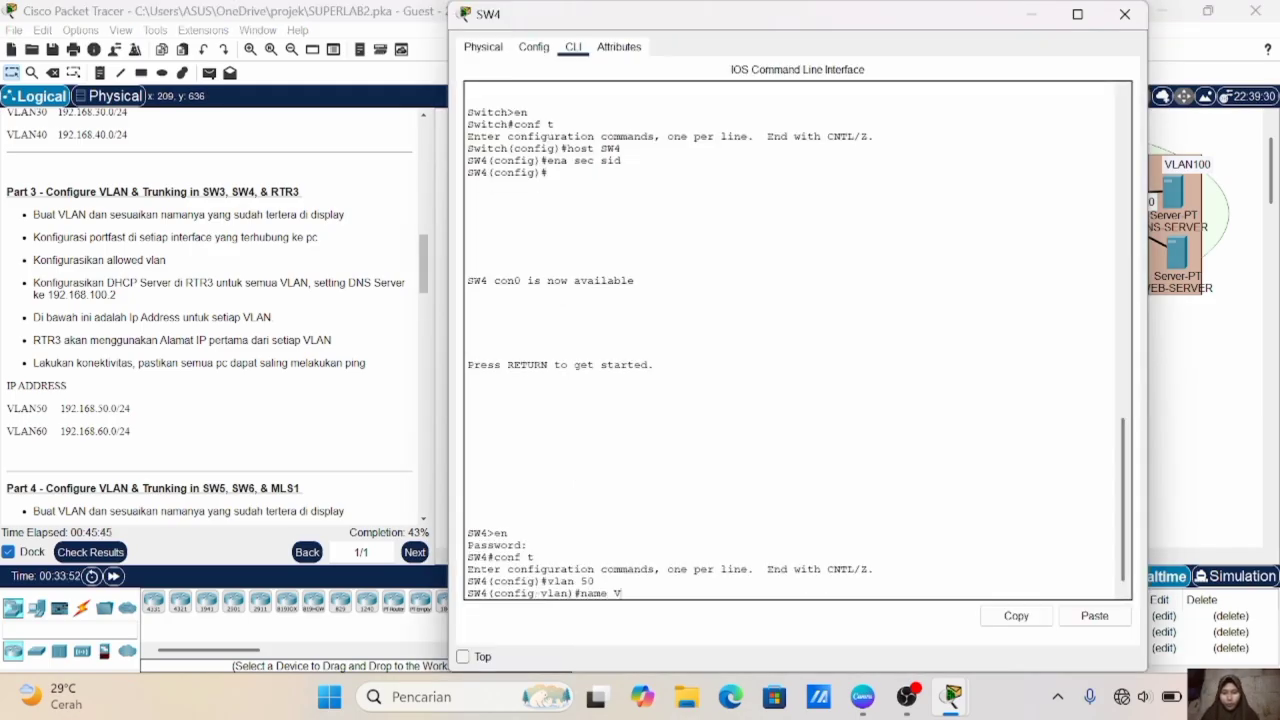
pyautogui.write('LAN50')
pyautogui.press('Return')
# - Create VLAN 60 on SW4, name it VLAN60, and exit the VLAN configuration
pyautogui.write('vlan 50')
pyautogui.press('BackSpace')
pyautogui.press('BackSpace')
pyautogui.write('60')
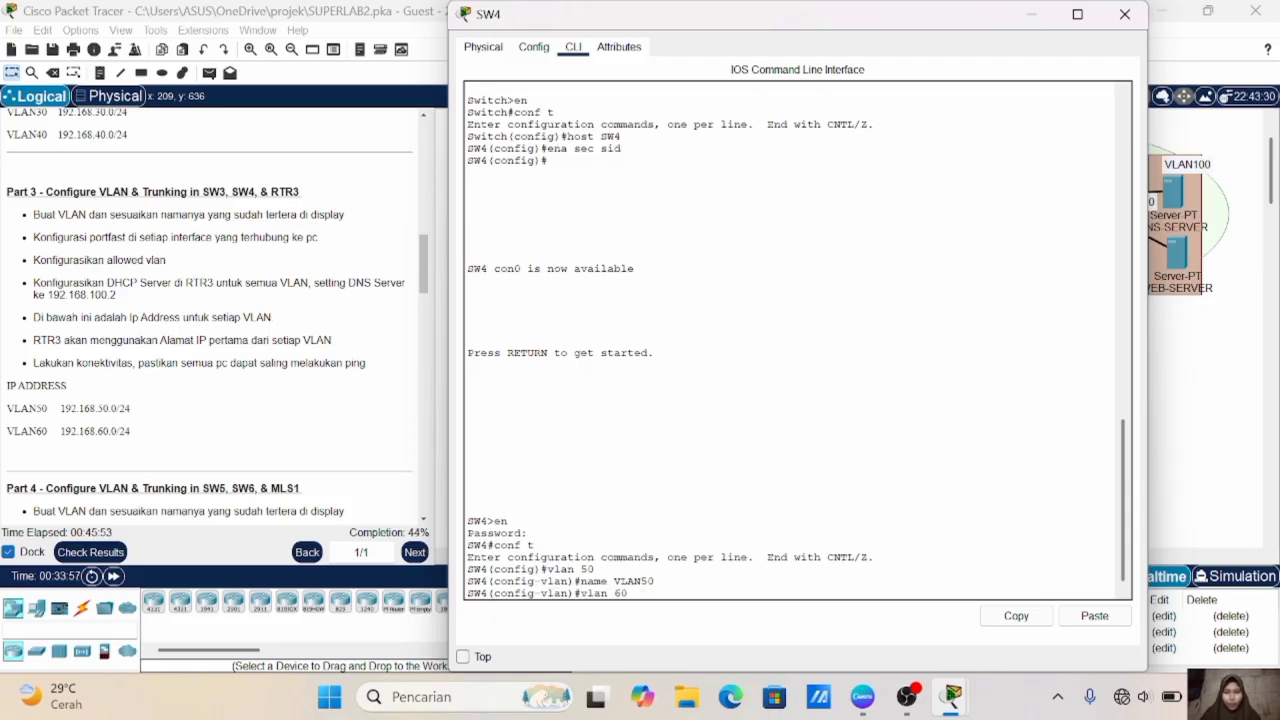
pyautogui.press('Return')
pyautogui.press('Up')
pyautogui.press('Up')
pyautogui.press('BackSpace')
pyautogui.press('BackSpace')
pyautogui.write('60')
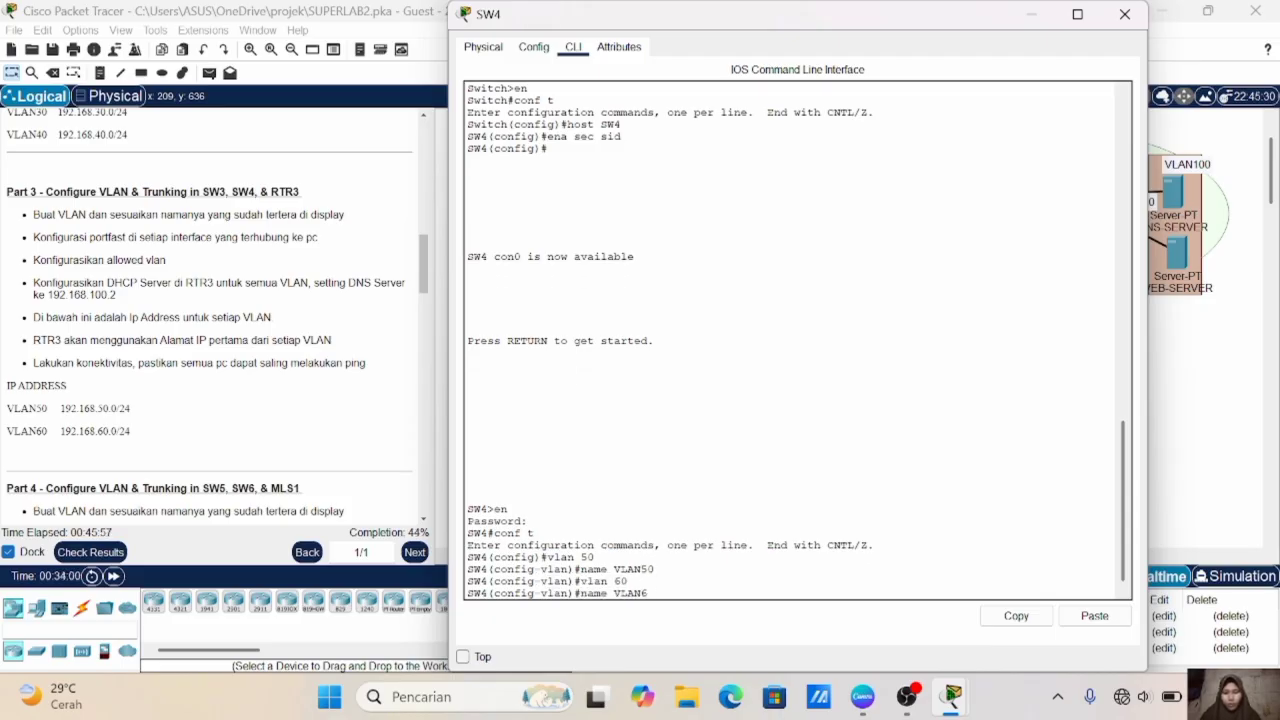
pyautogui.press('Return')
pyautogui.write('ex')
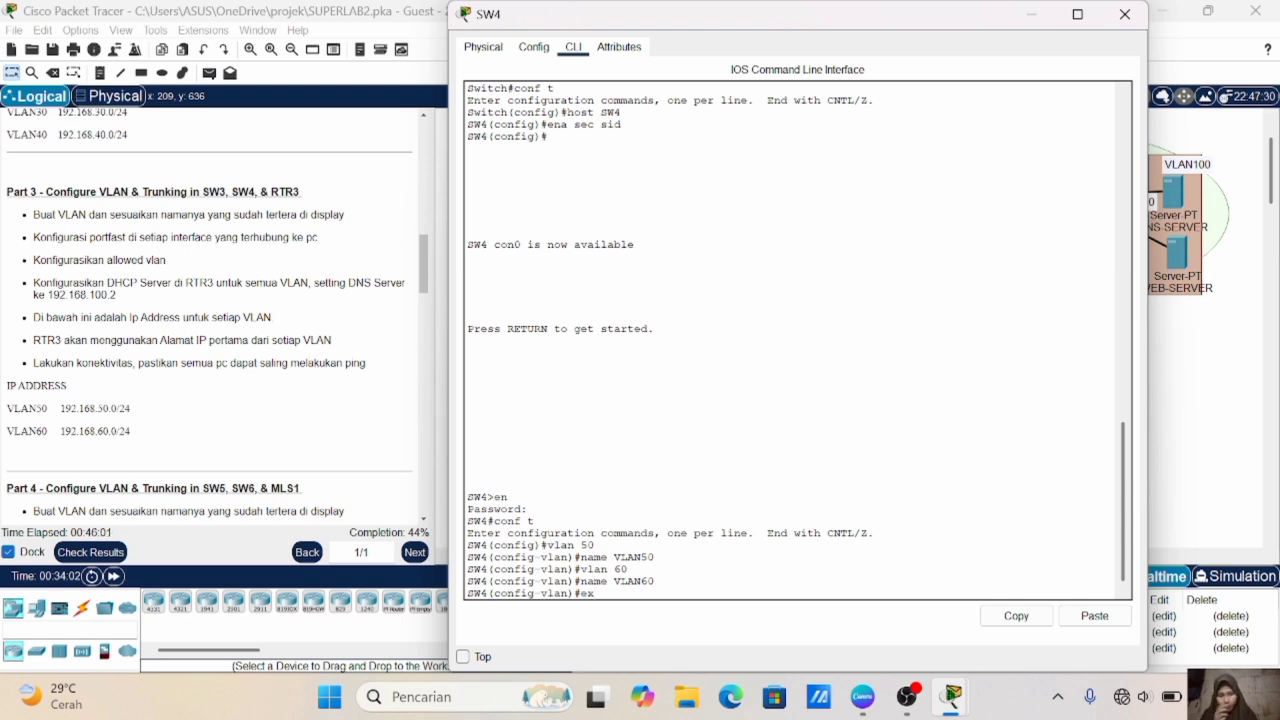
pyautogui.press('Return')
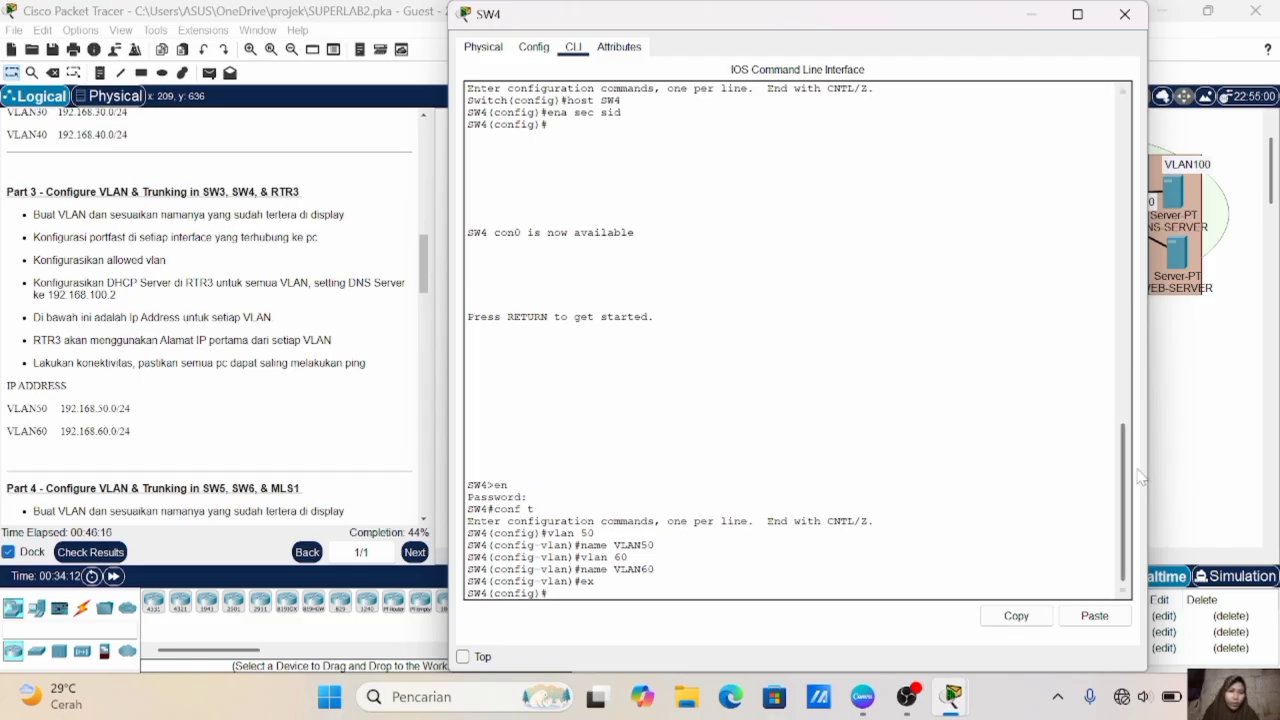
# - Check SW4's PC connections in the topology, then set its Fa0/2-3 ports to access mode in VLAN 50
pyautogui.click(1169, 474)
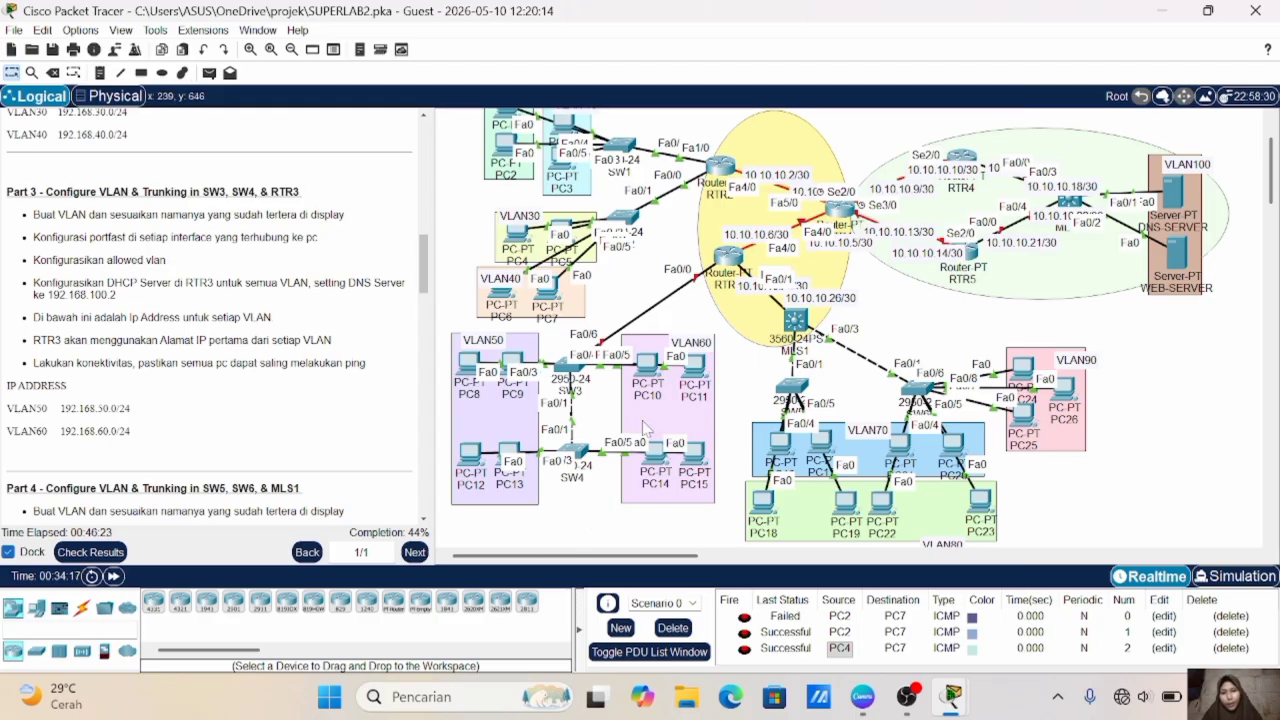
pyautogui.click(568, 458)
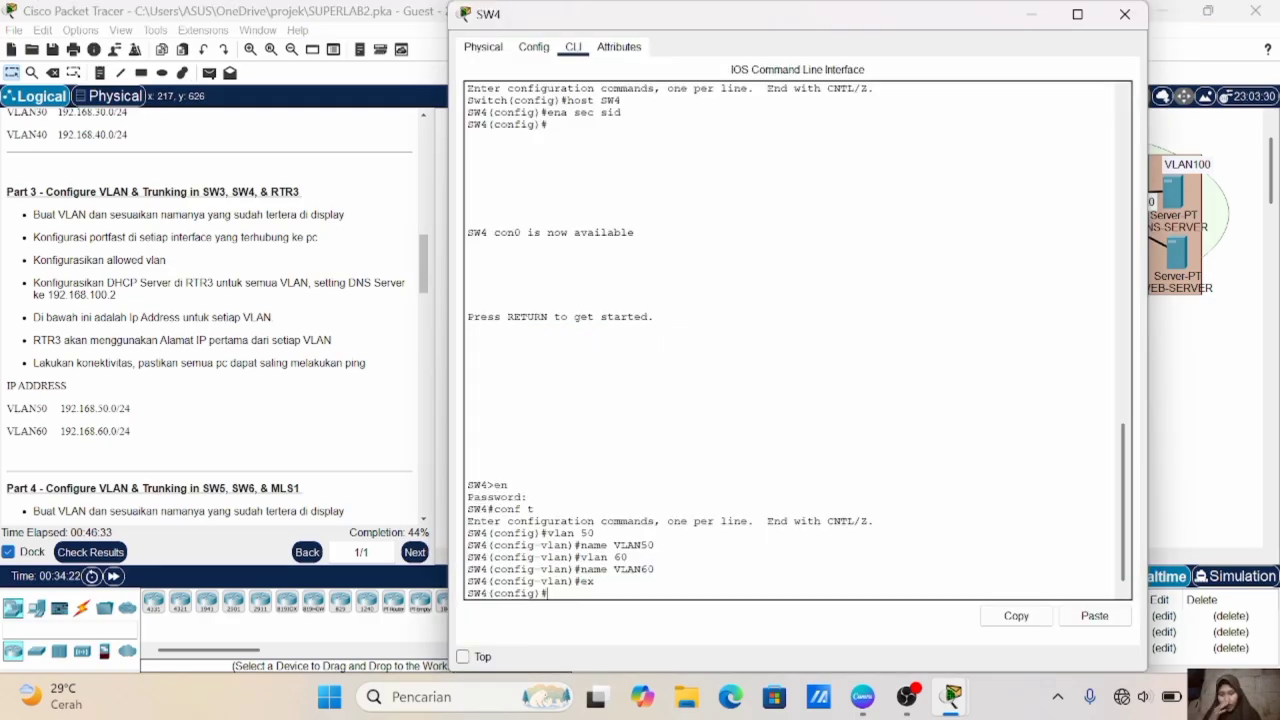
pyautogui.write('int ra')
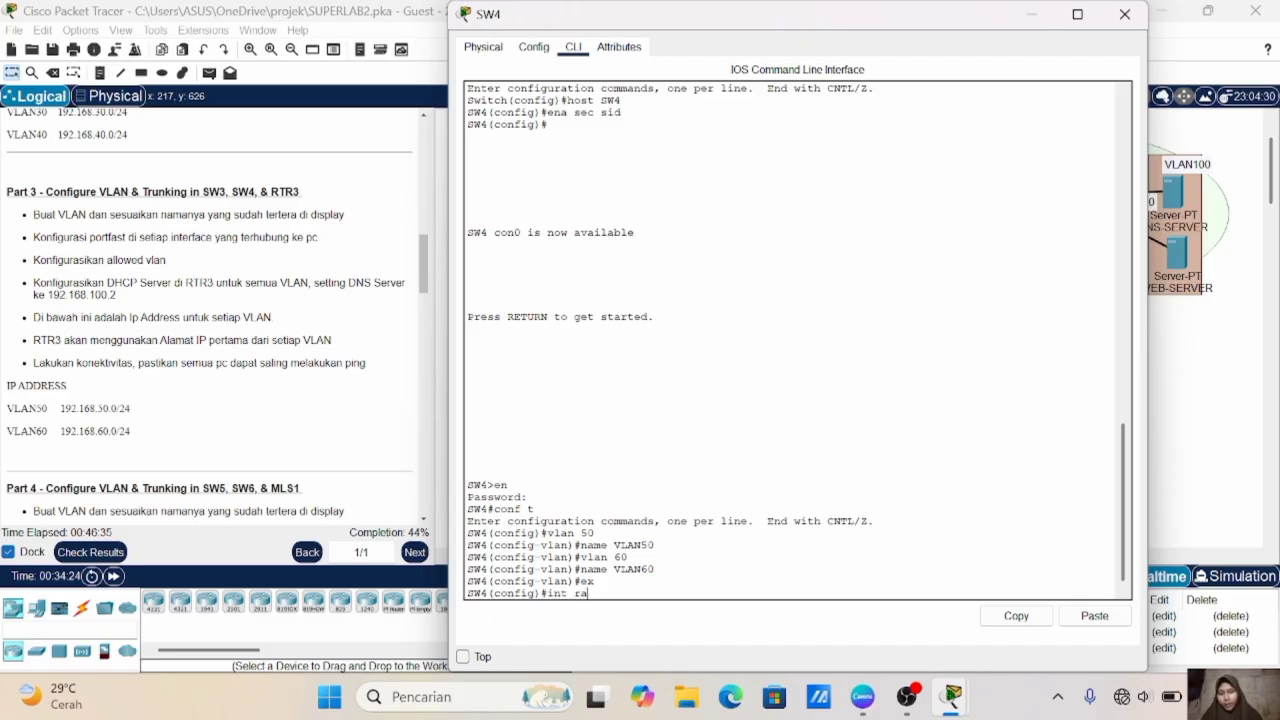
pyautogui.write('nge fa0/2')
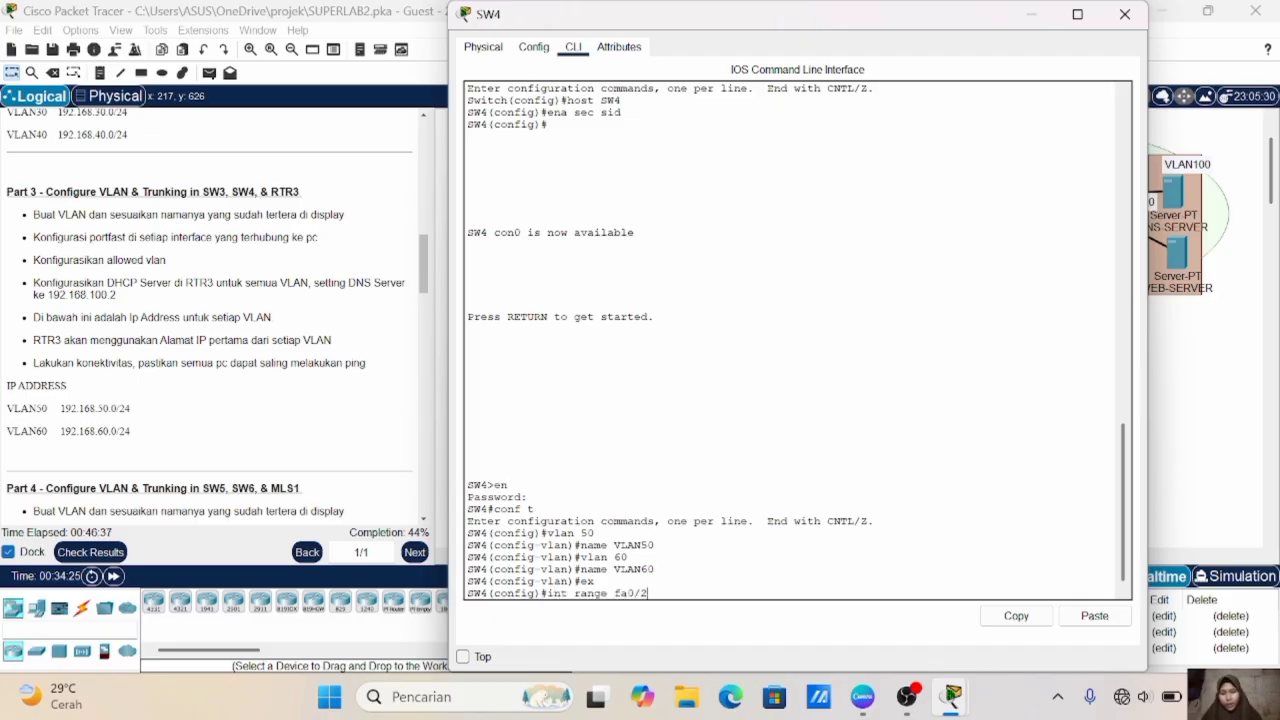
pyautogui.write('-3')
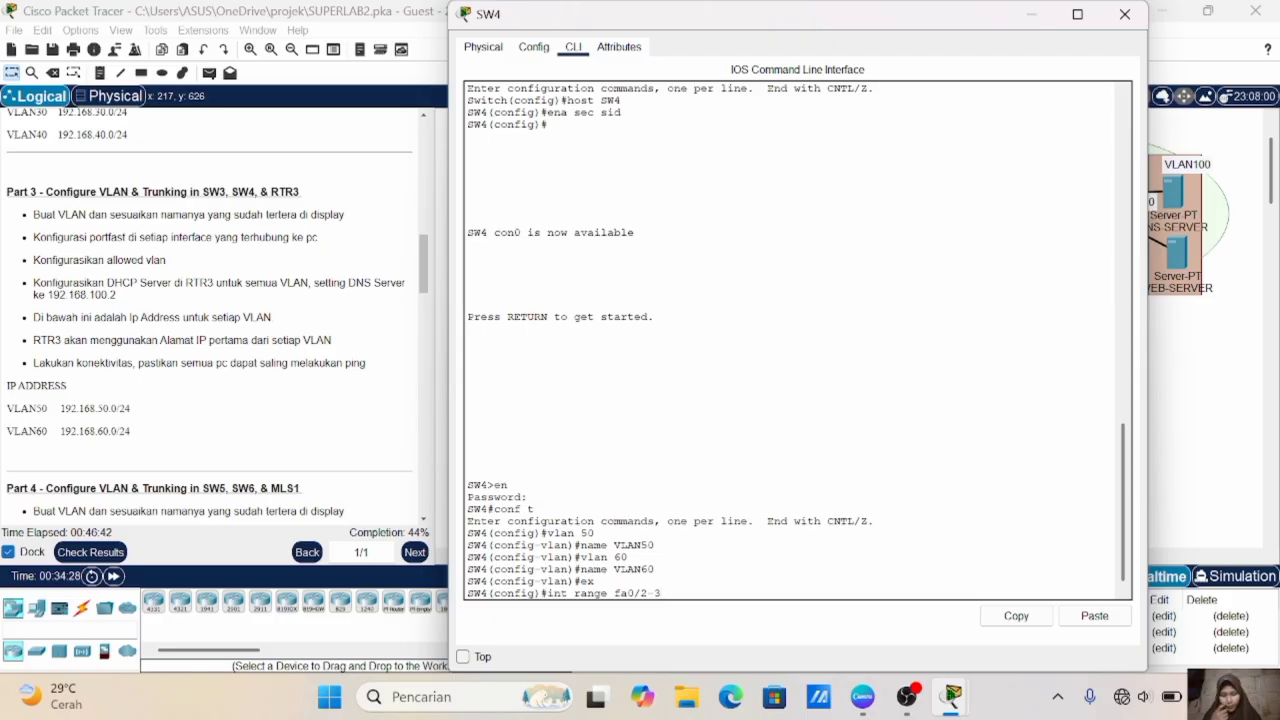
pyautogui.press('Return')
pyautogui.write('sw m a')
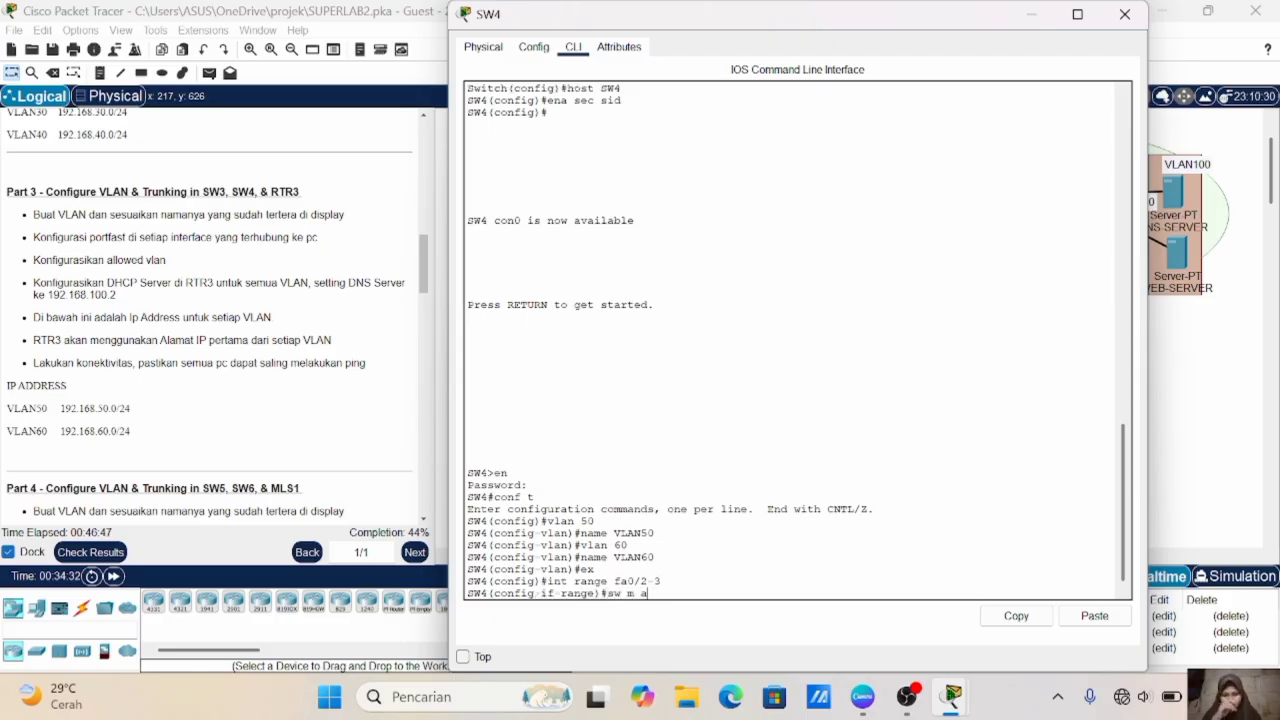
pyautogui.press('Return')
pyautogui.write('sw a')
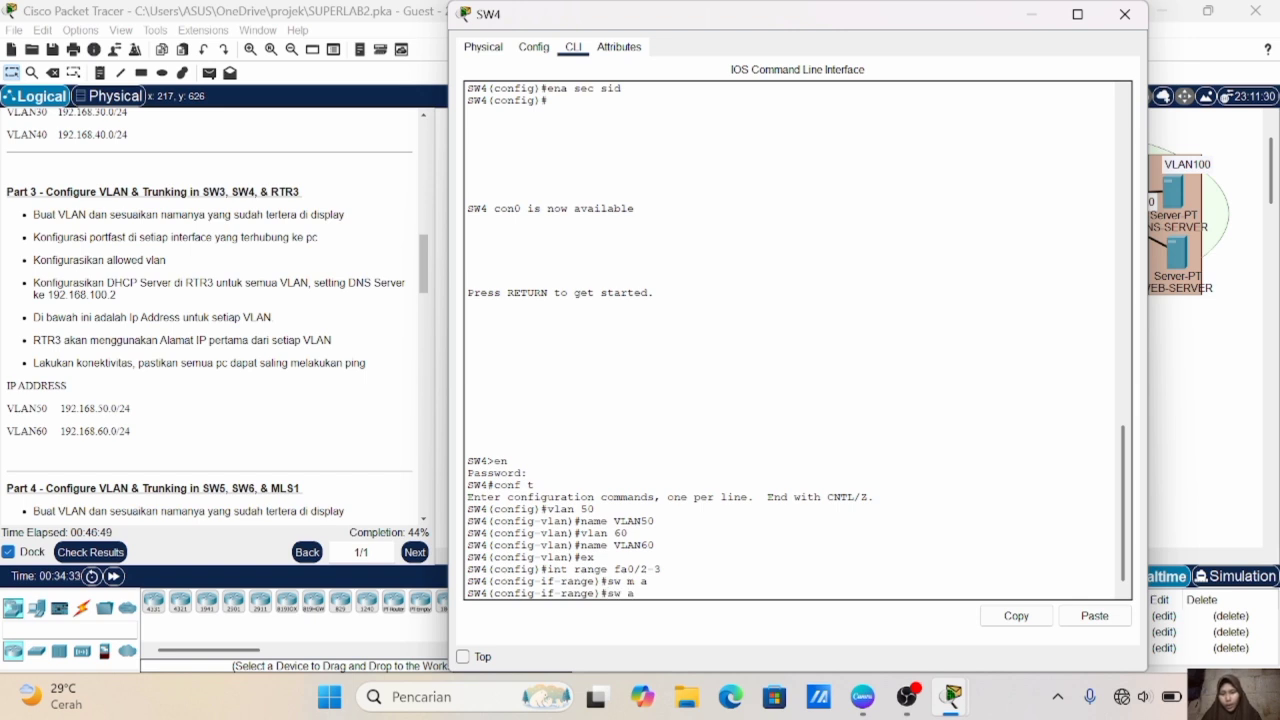
pyautogui.write(' vl 50')
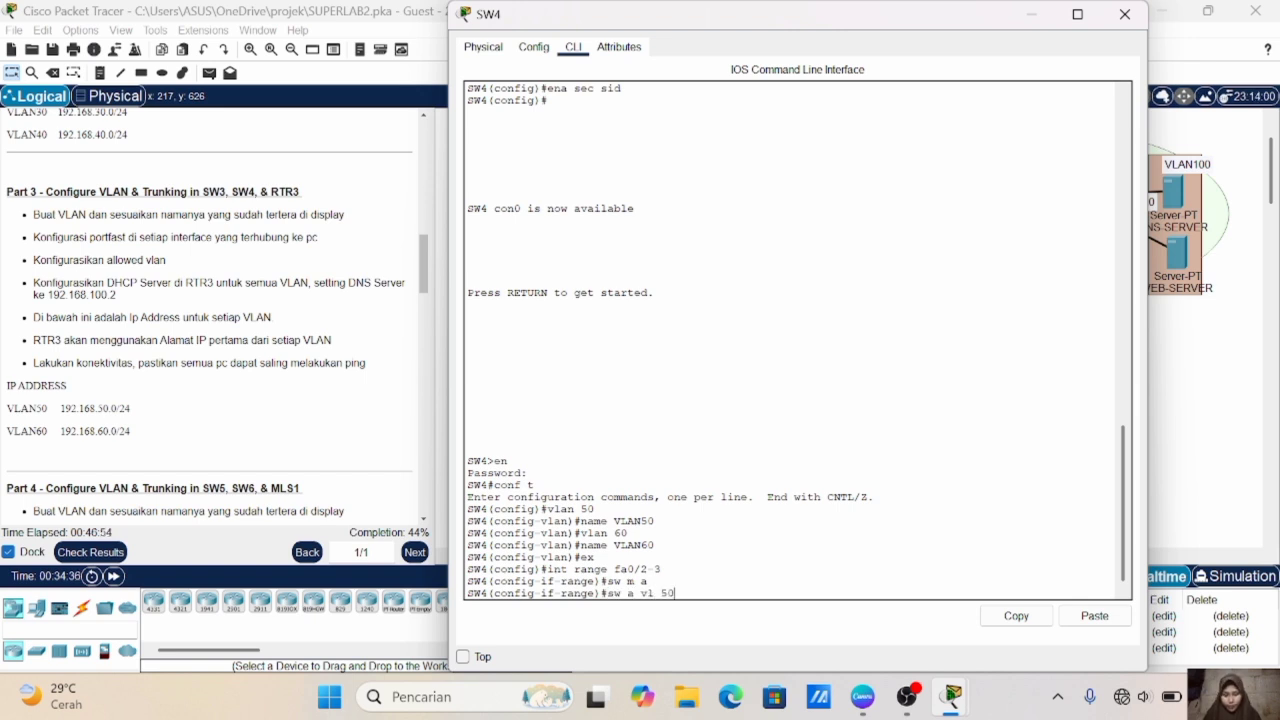
pyautogui.press('Return')
# - Enable portfast on SW4's Fa0/2-3 ports and exit the interface range configuration
pyautogui.write('spa po')
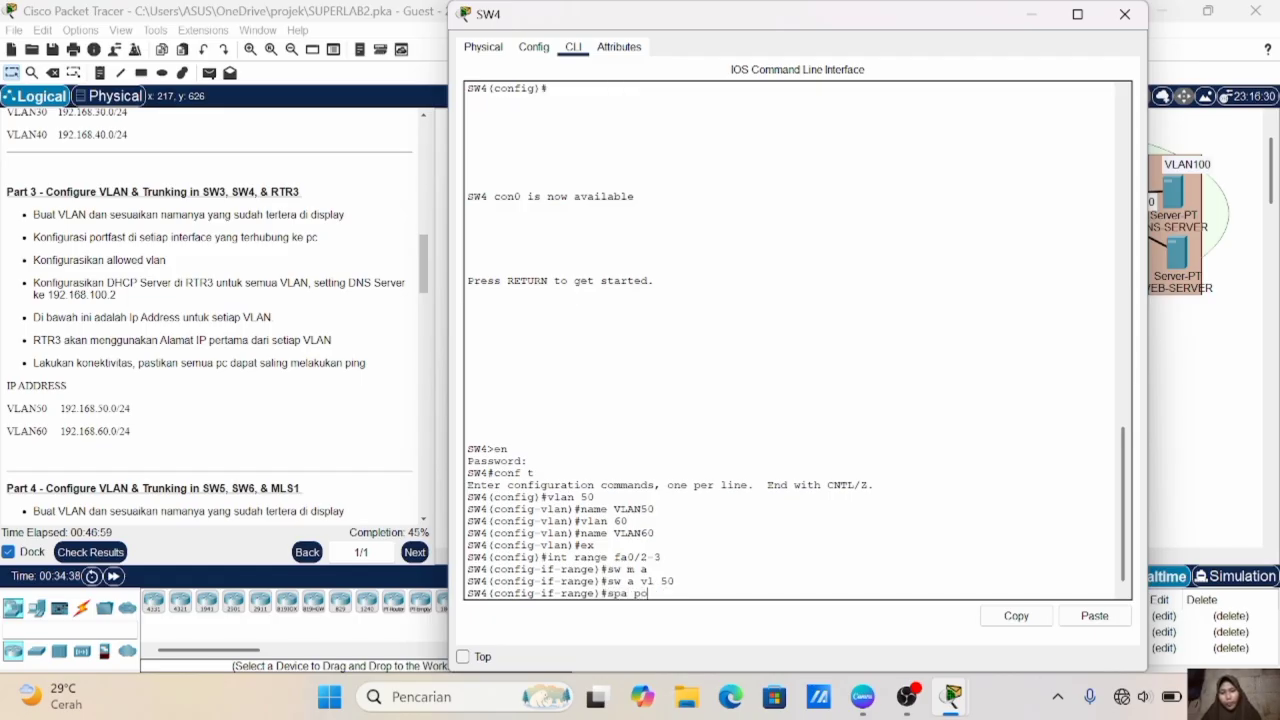
pyautogui.press('Return')
pyautogui.write('ex')
pyautogui.press('Return')
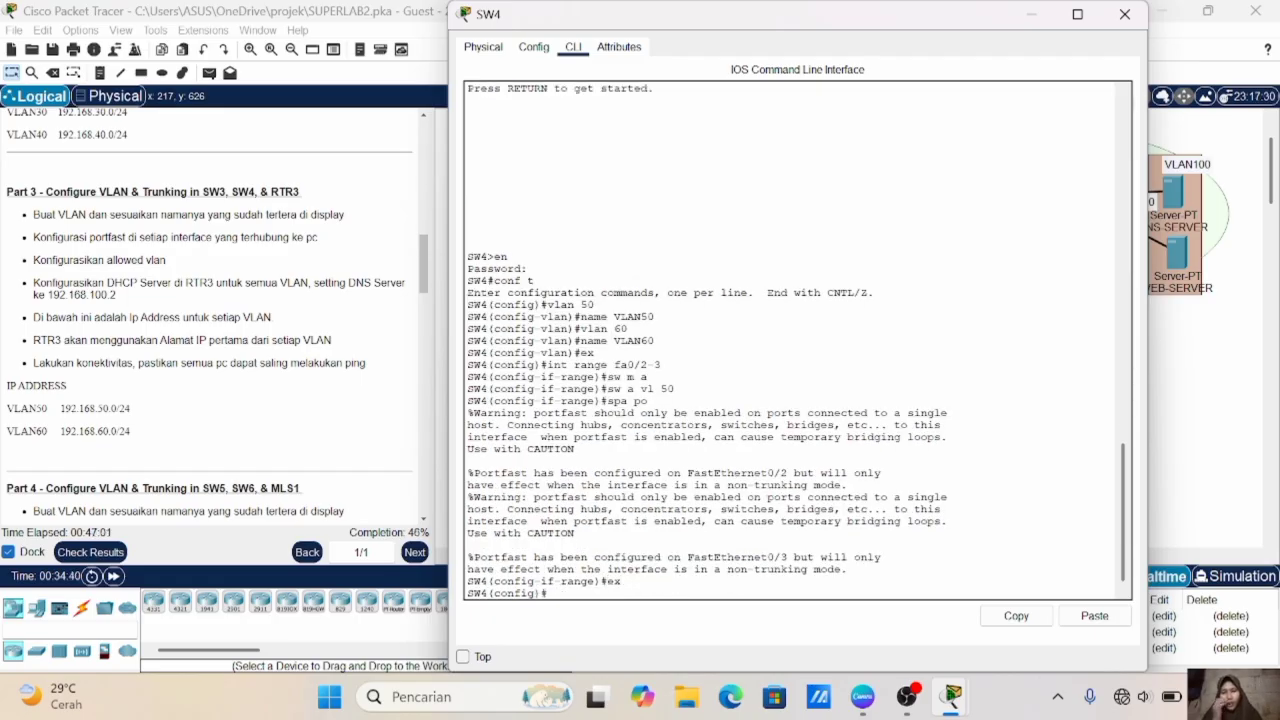
# - Set SW4's Fa0/4-5 ports to access mode and assign them to VLAN 60
pyautogui.write('int range')
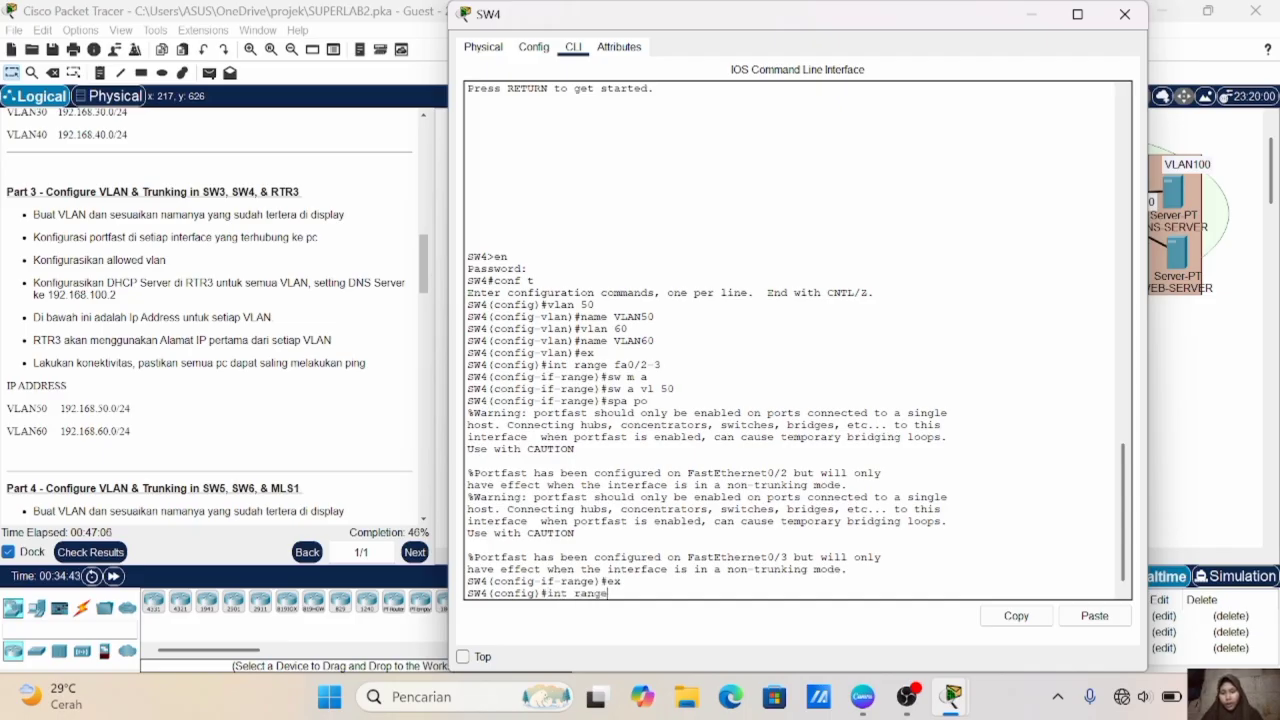
pyautogui.write(' fa0/3')
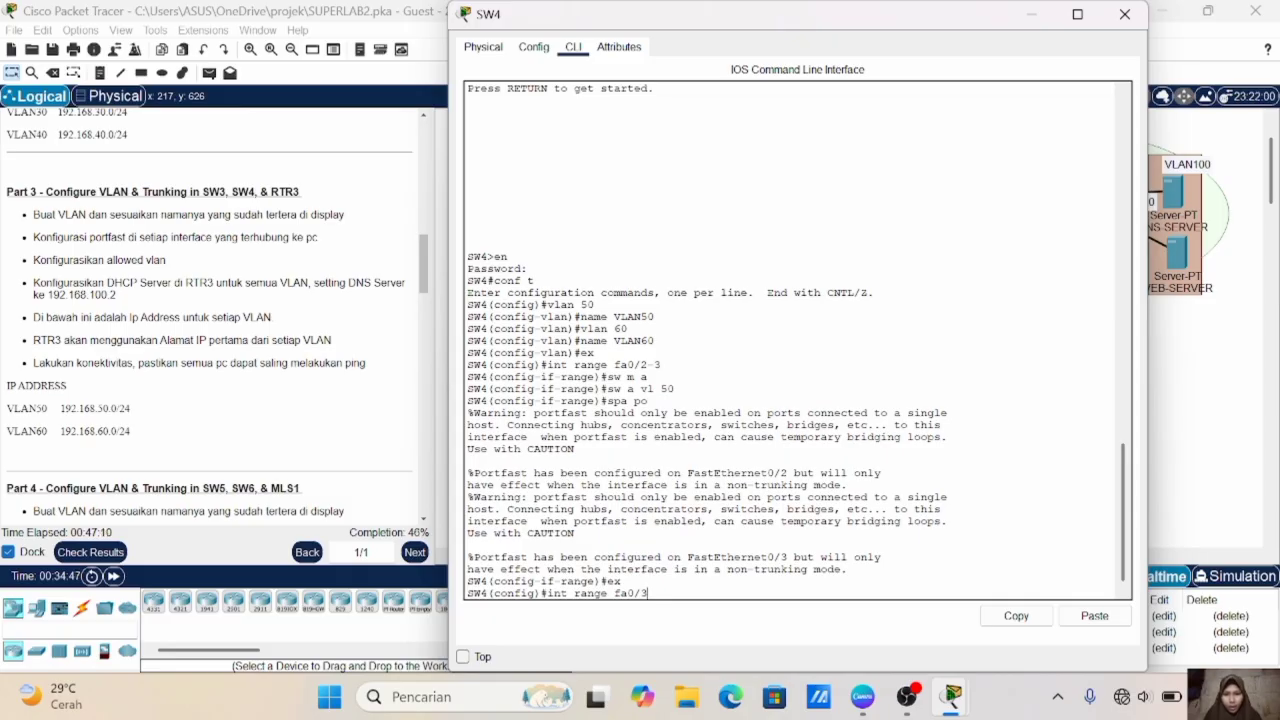
pyautogui.press('BackSpace')
pyautogui.write('4-5')
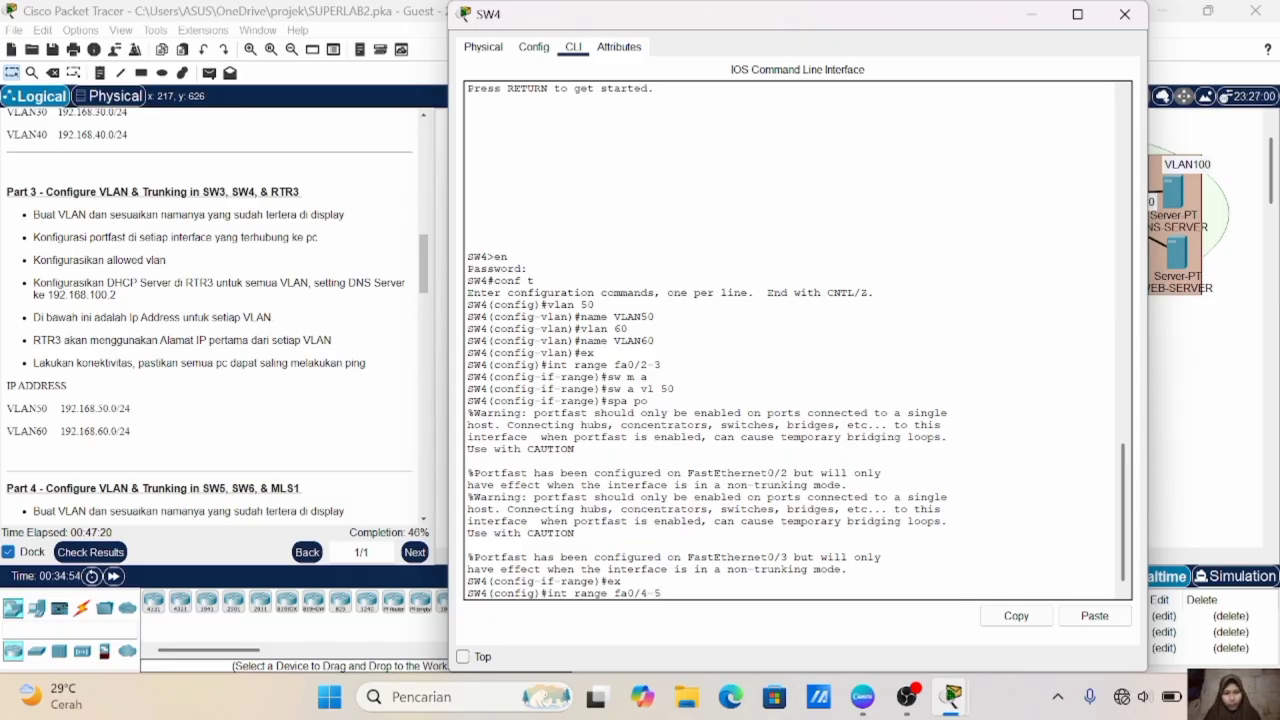
pyautogui.press('Return')
pyautogui.write('sw m a')
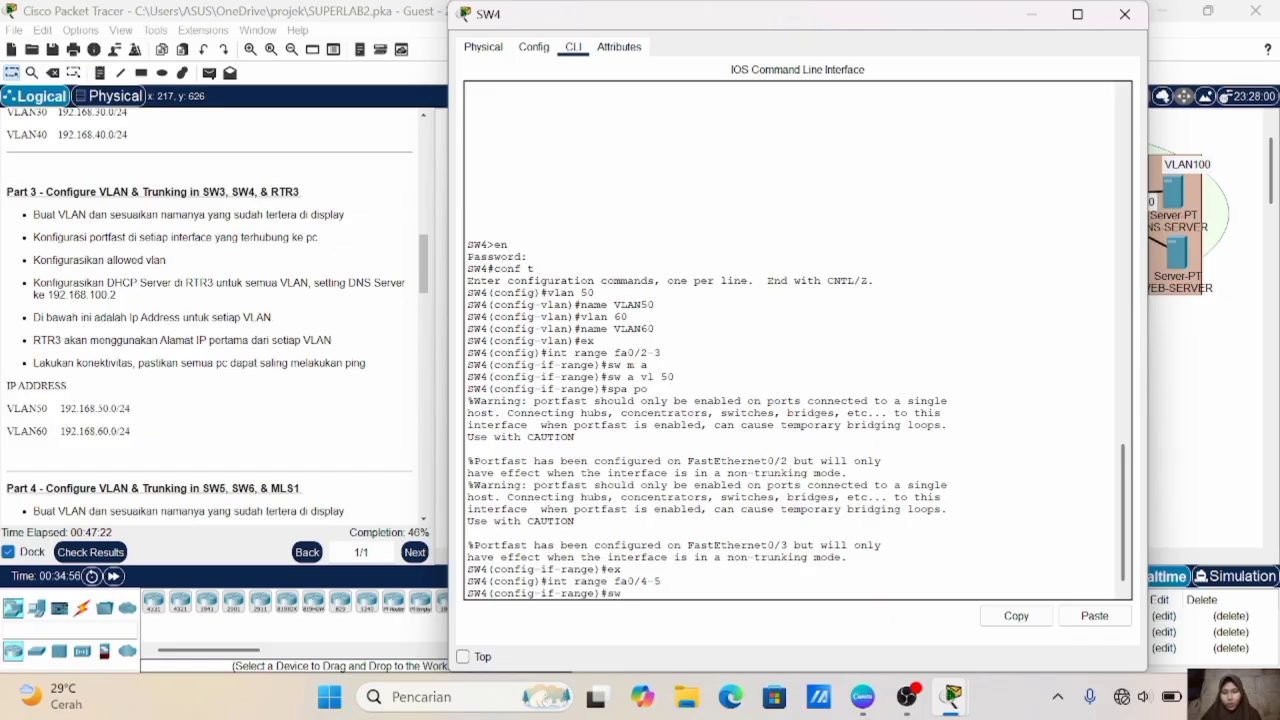
pyautogui.press('Return')
pyautogui.write('sw a vl 60')
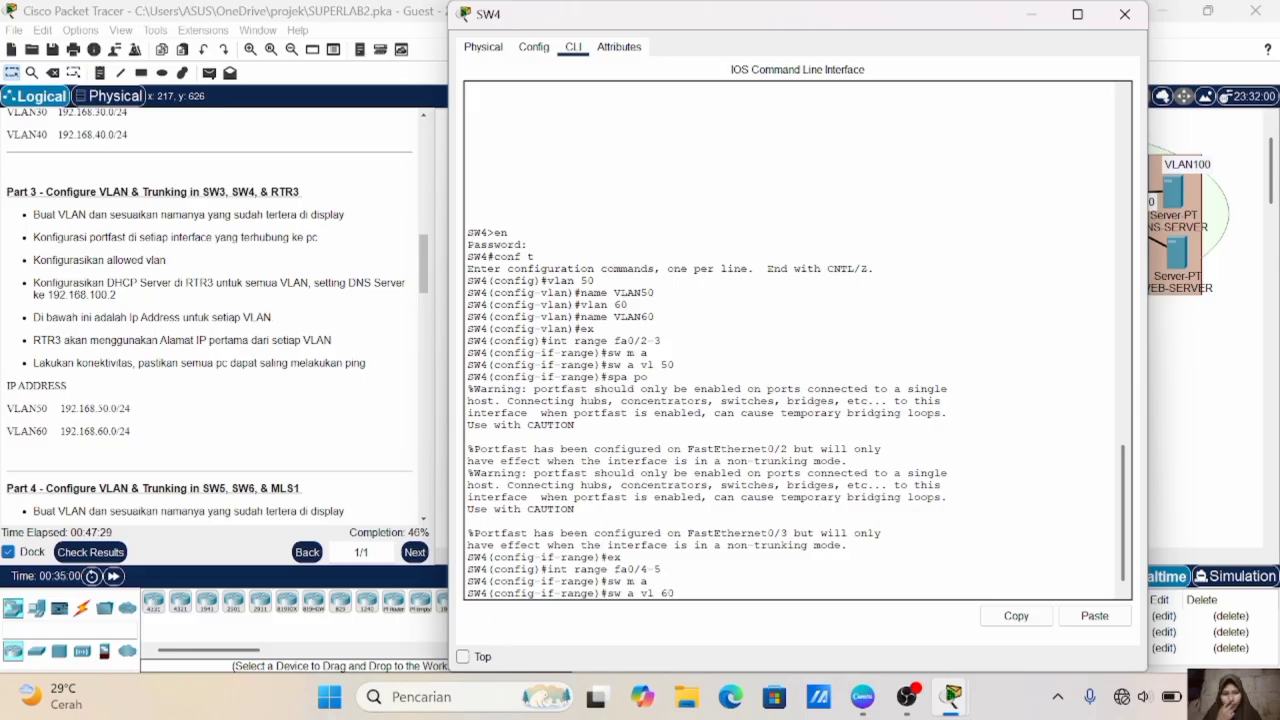
pyautogui.press('Return')
# - Enable portfast on SW4's Fa0/4-5 ports and exit the interface range configuration
pyautogui.write('spa po')
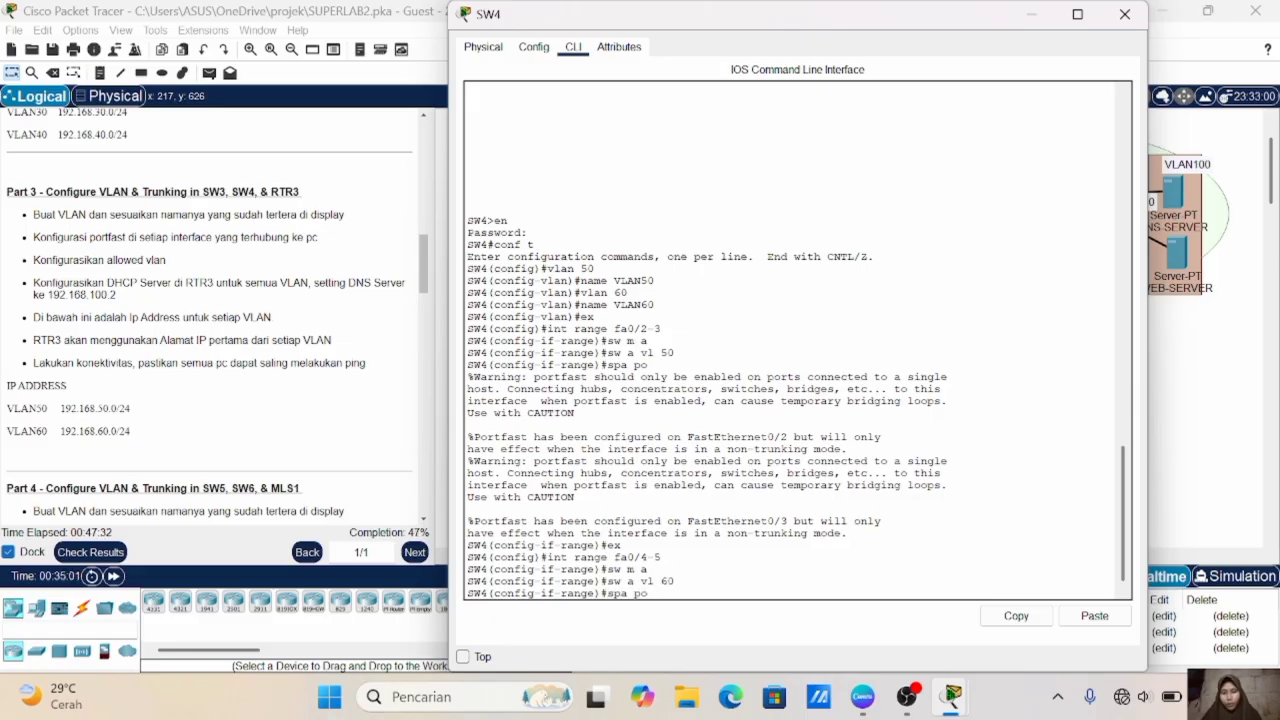
pyautogui.press('Return')
pyautogui.write('ex')
pyautogui.press('Return')
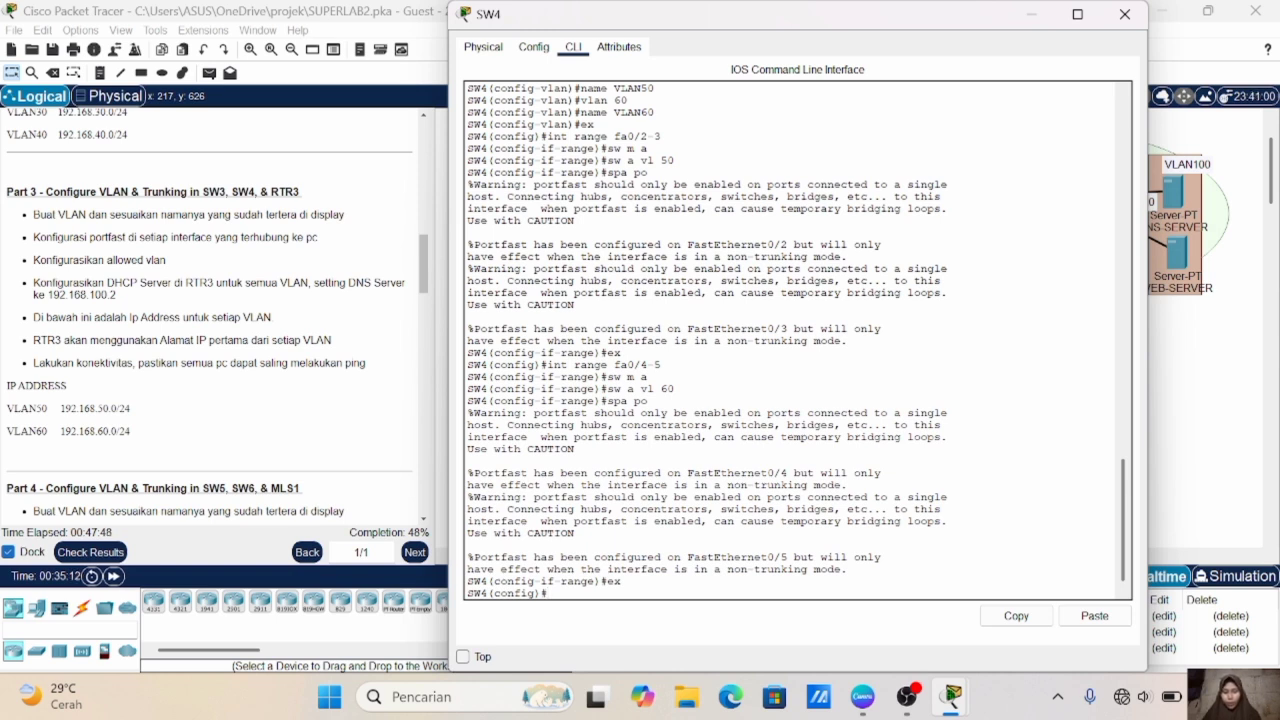
# - Check SW4's link to SW3 in the topology and set SW4's Fa0/1 port to trunk mode
pyautogui.click(1190, 459)
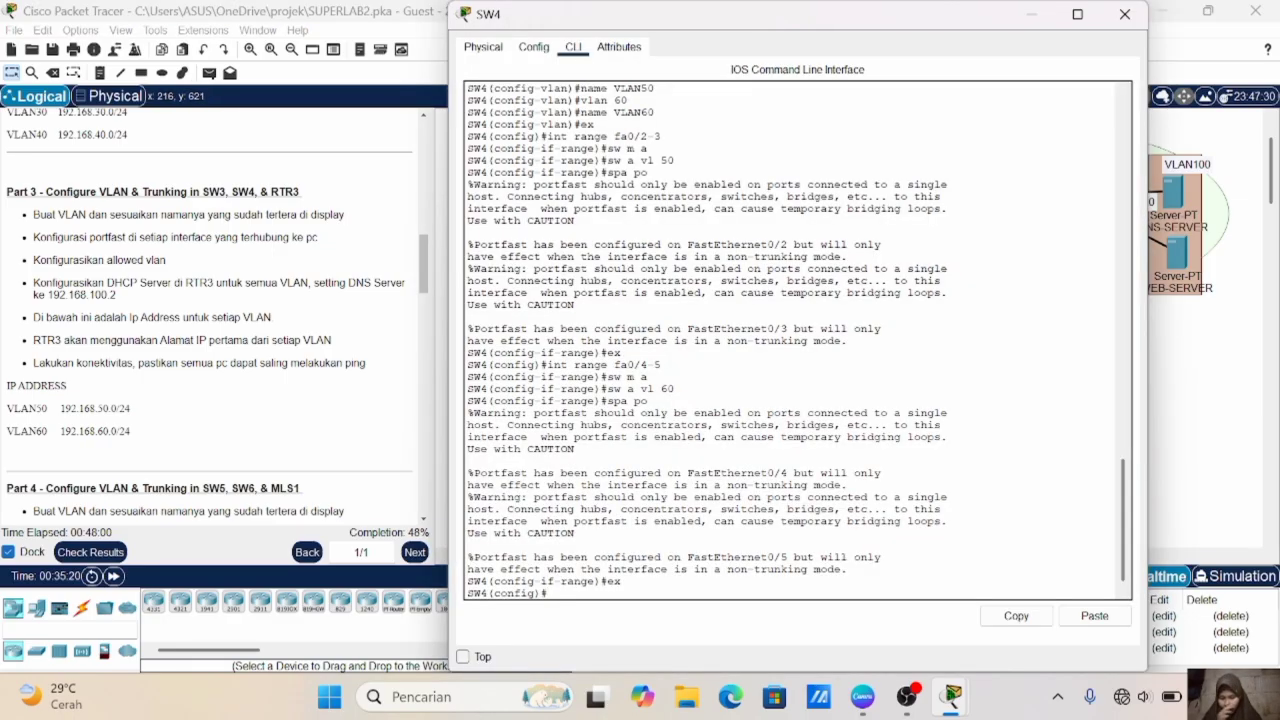
pyautogui.write('int fa0/1')
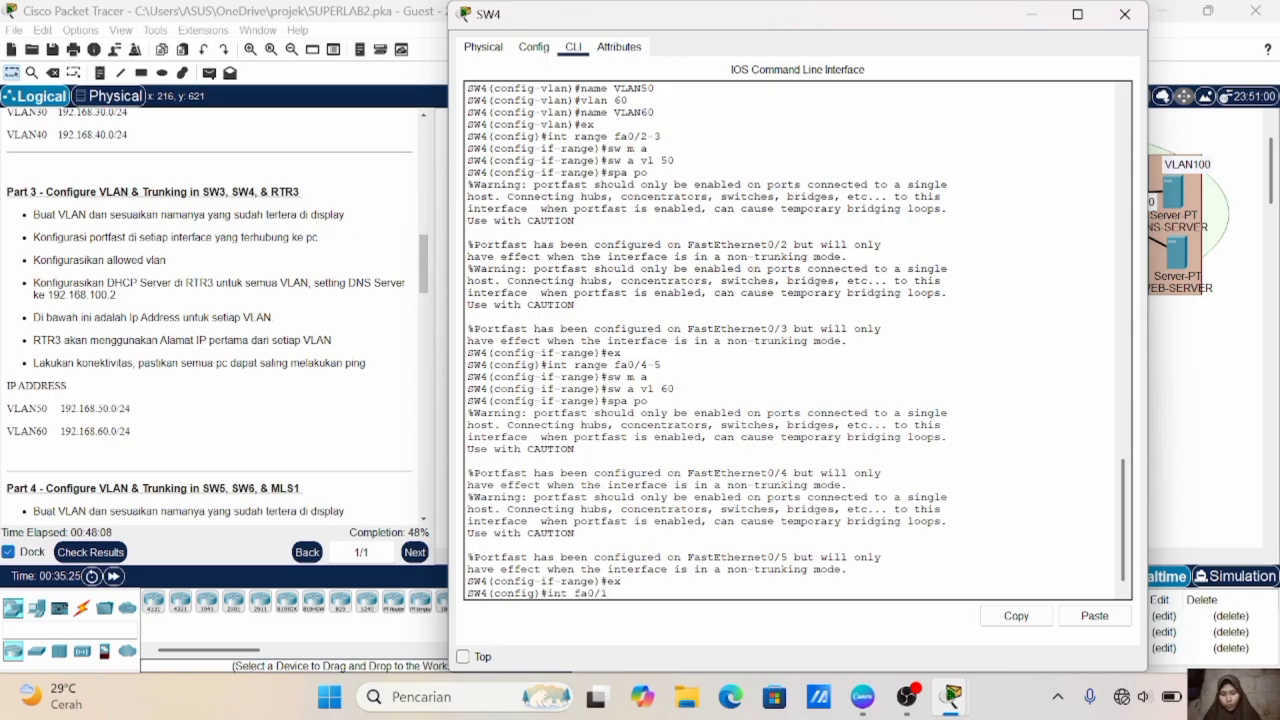
pyautogui.press('Return')
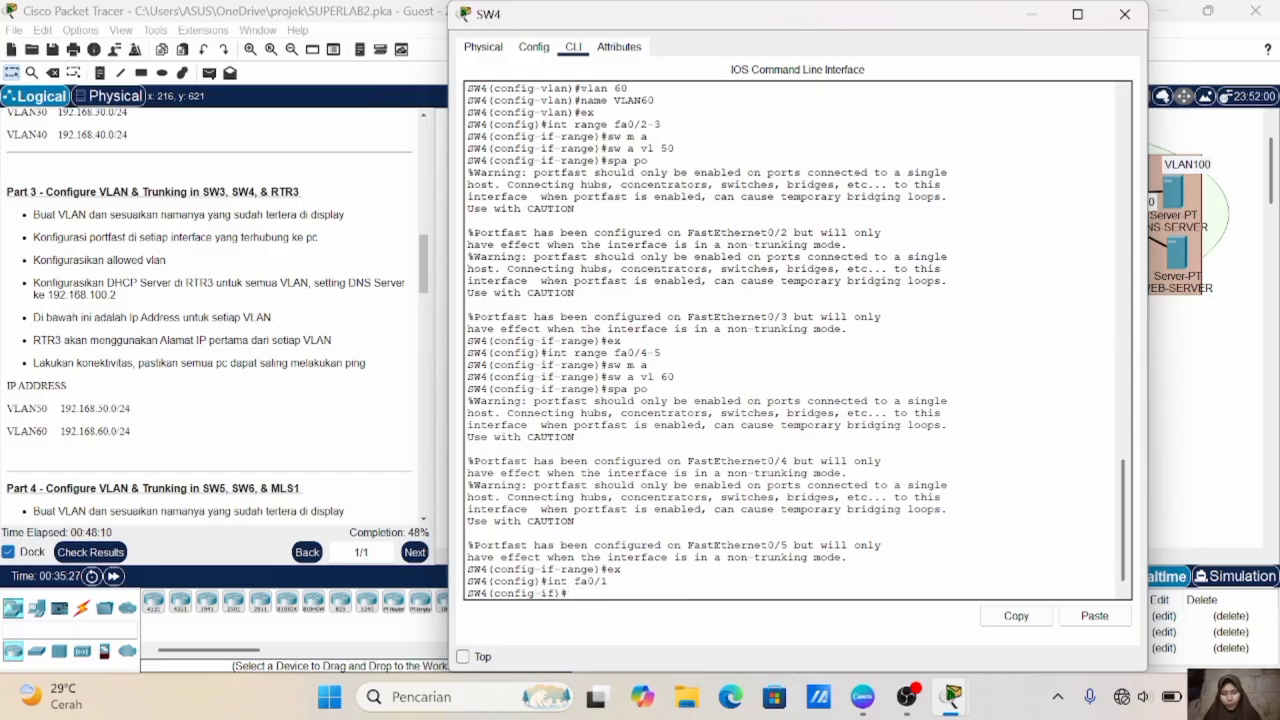
pyautogui.write('sw m t')
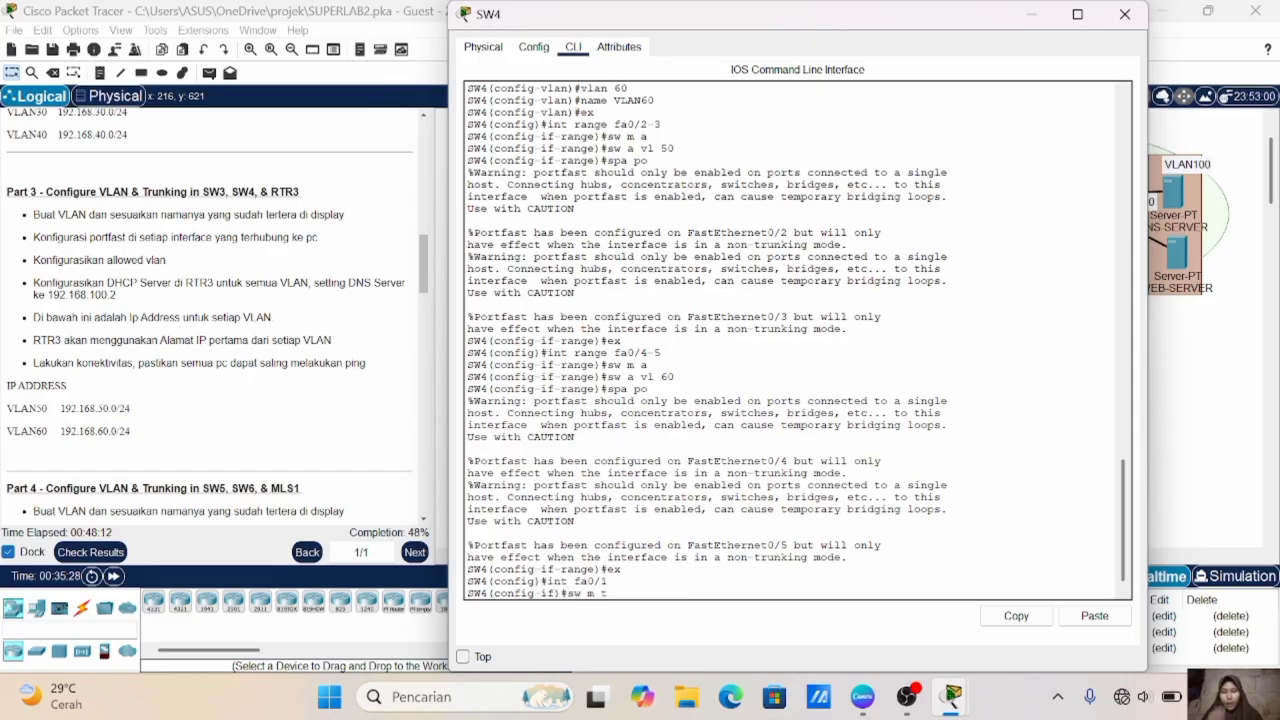
pyautogui.press('Return')
# - Set the allowed VLAN range on SW4's Fa0/1 trunk to 50-60
pyautogui.write('sw')
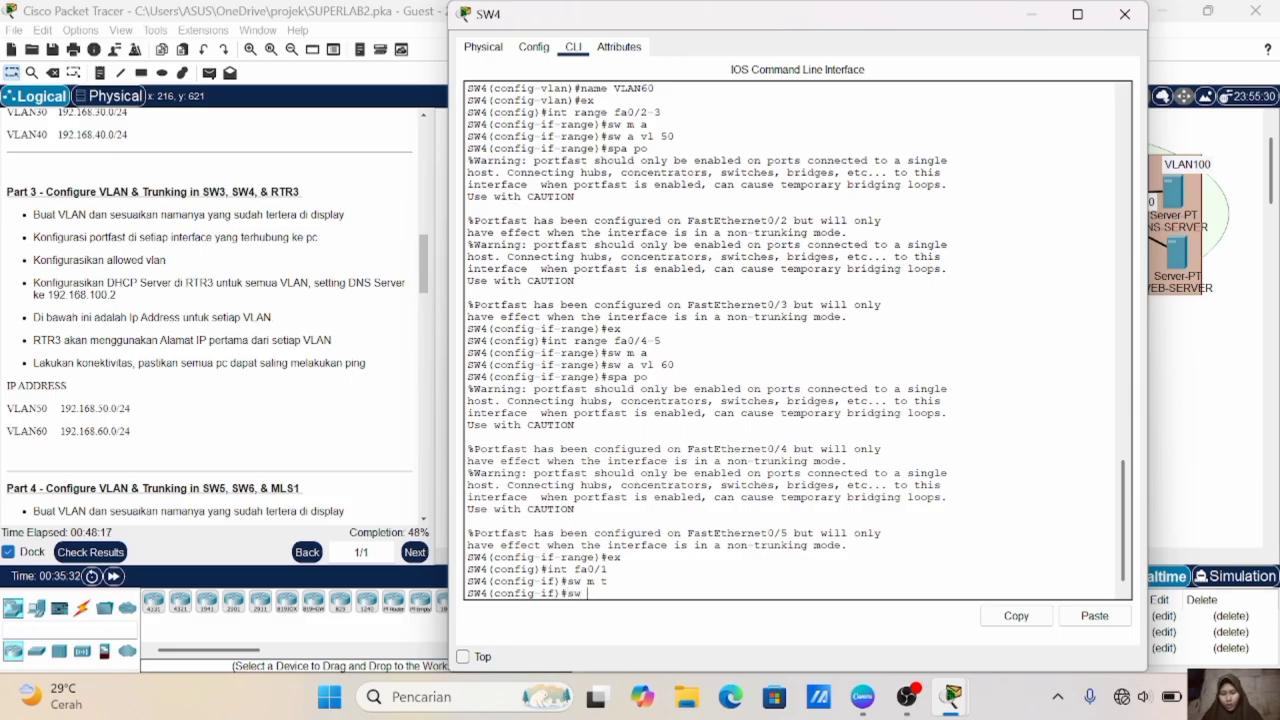
pyautogui.write(' t all vl 50-60')
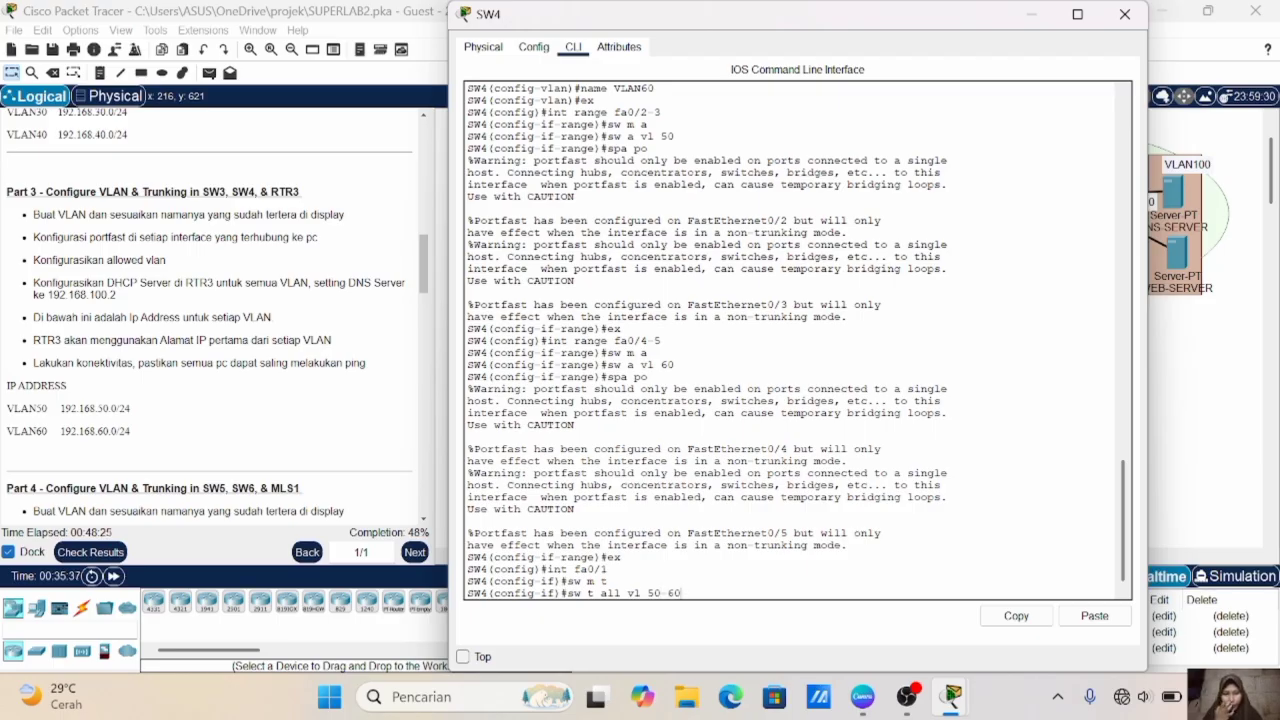
pyautogui.press('Return')
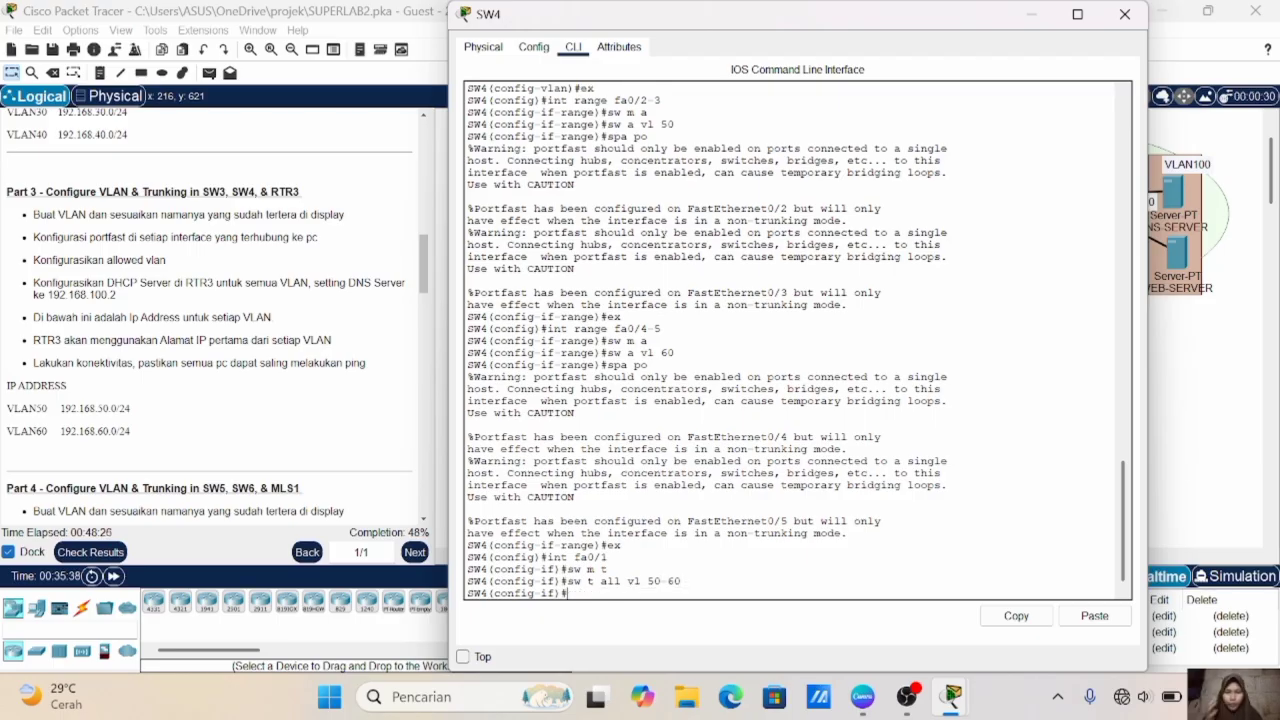
# - Check RTR3's link to SW3 in the topology and enable RTR3's Fa0/0 interface with no shutdown
pyautogui.click(1206, 468)
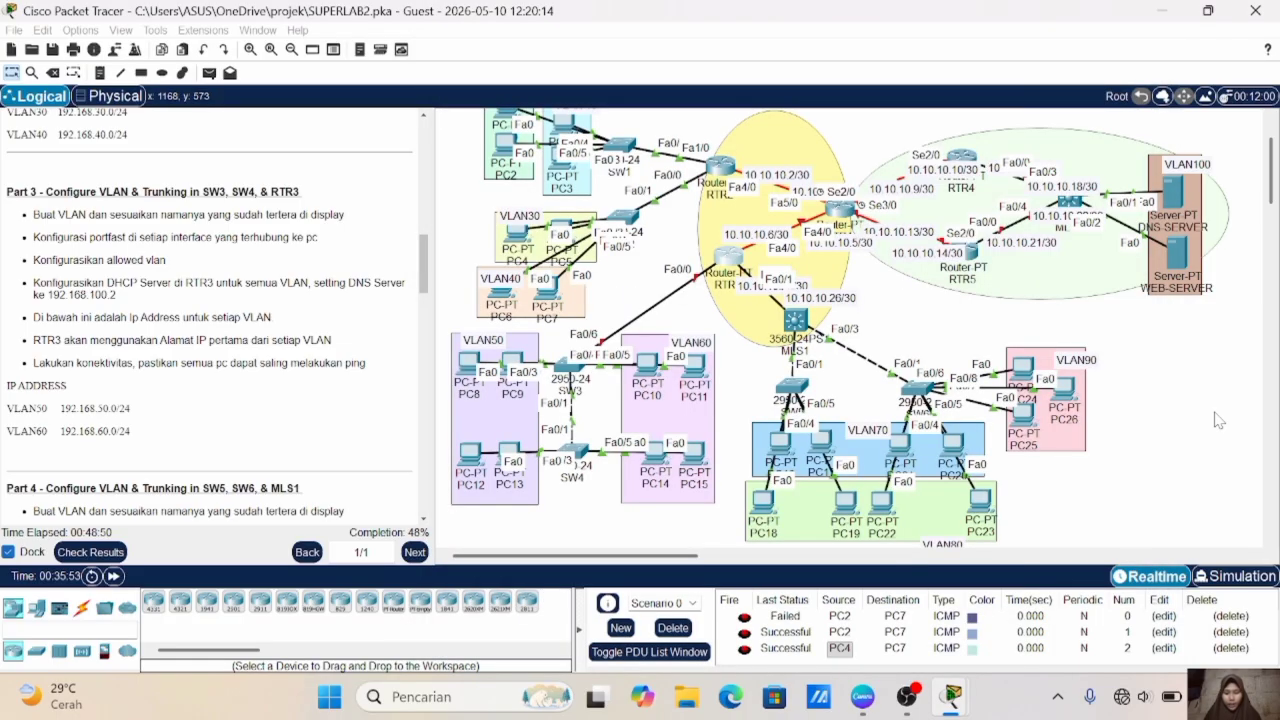
pyautogui.click(1214, 418)
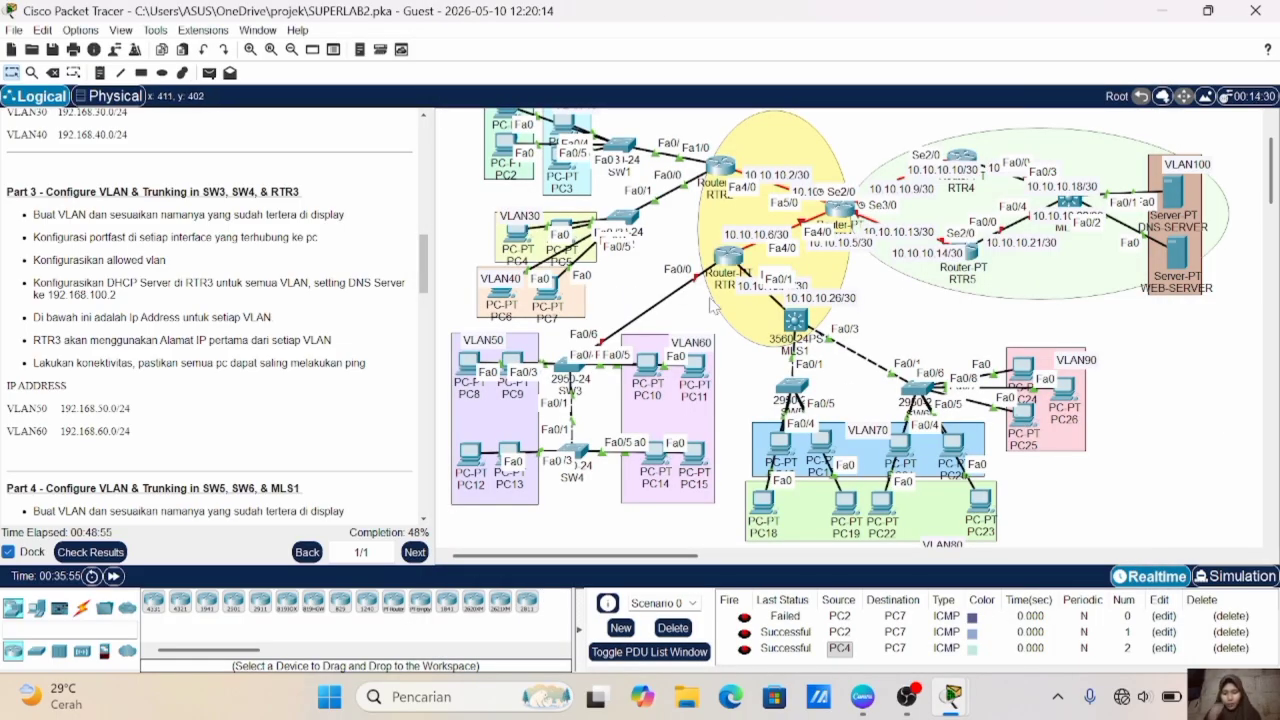
pyautogui.click(725, 255)
pyautogui.write('int fa0/0')
pyautogui.press('Return')
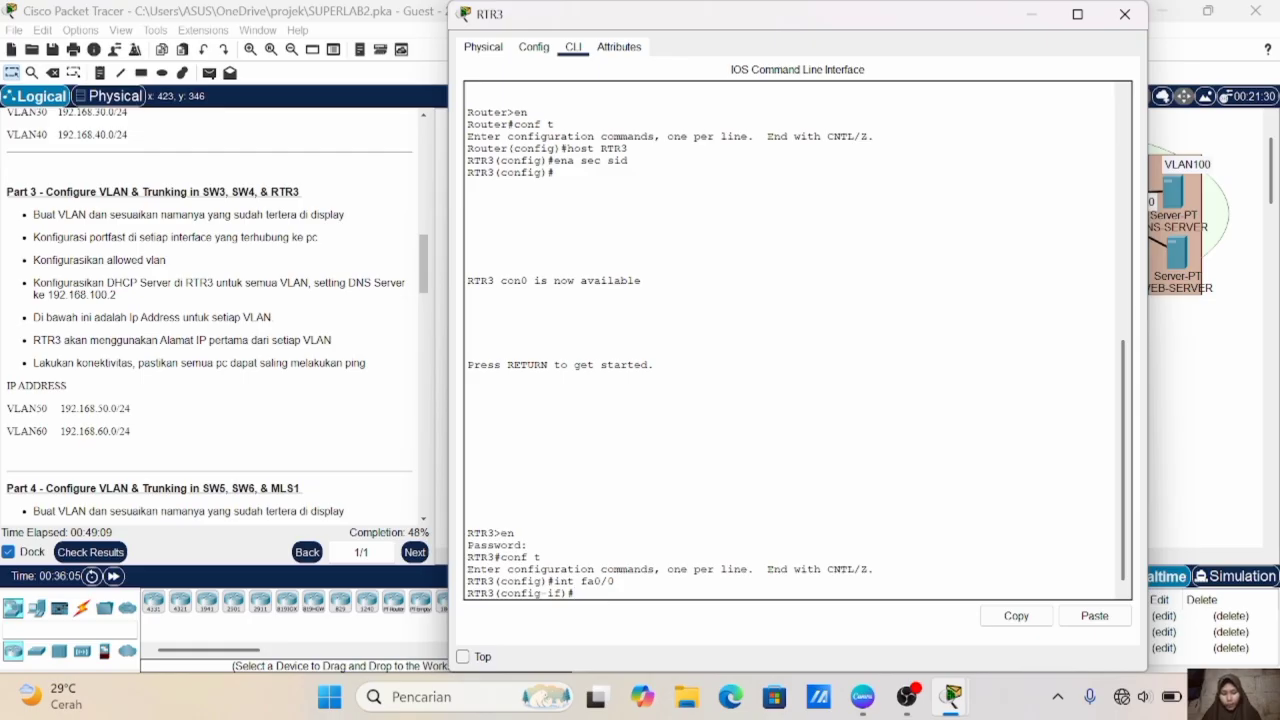
pyautogui.write('no sh')
pyautogui.press('Return')
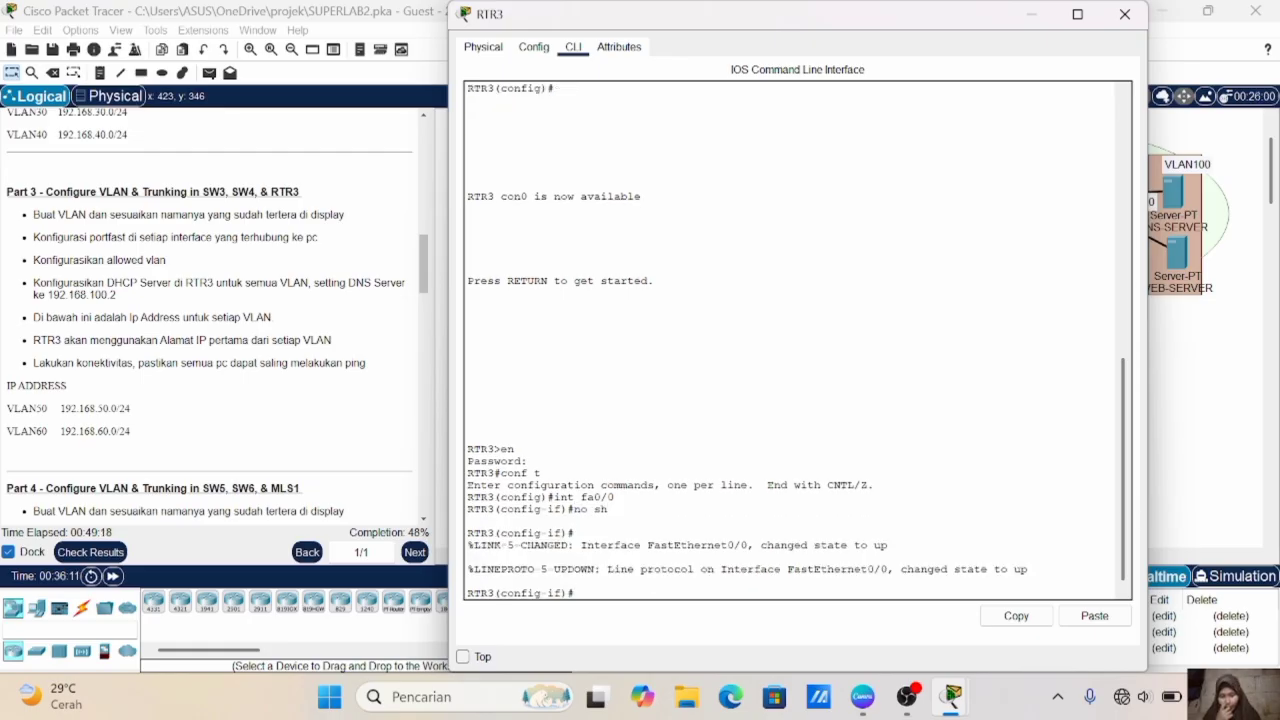
pyautogui.click(1232, 356)
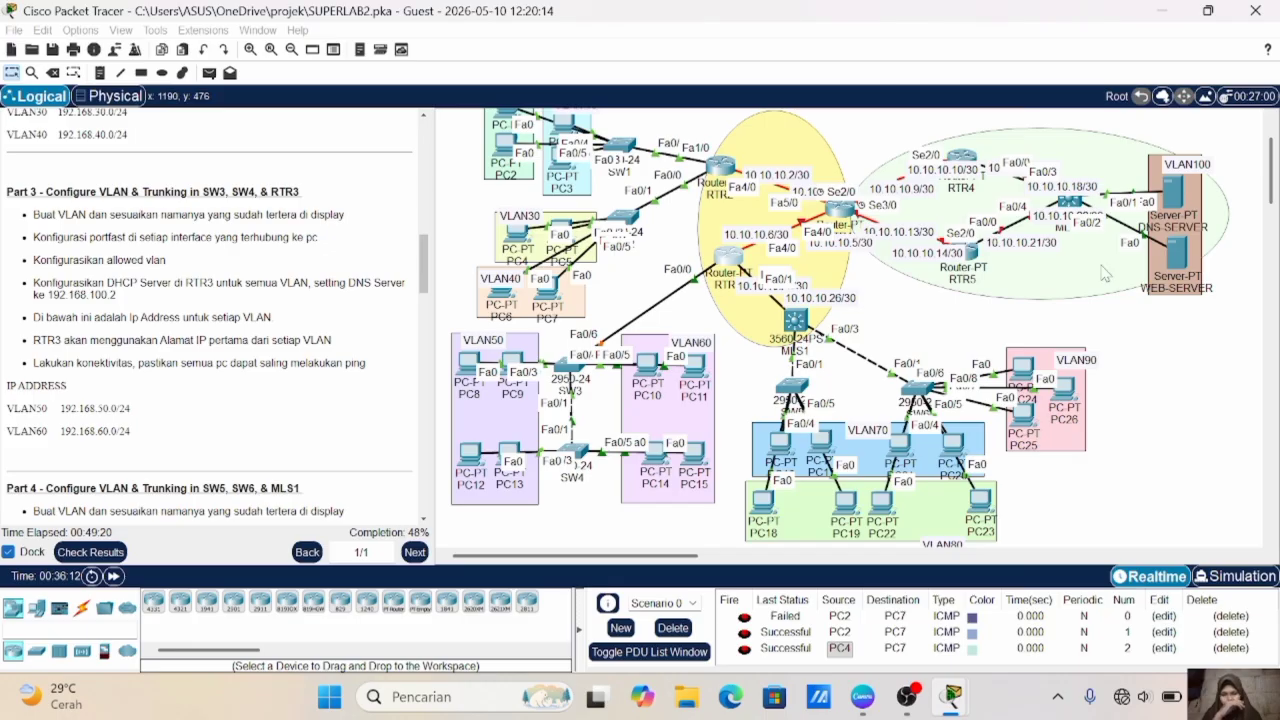
pyautogui.moveTo(648, 366)
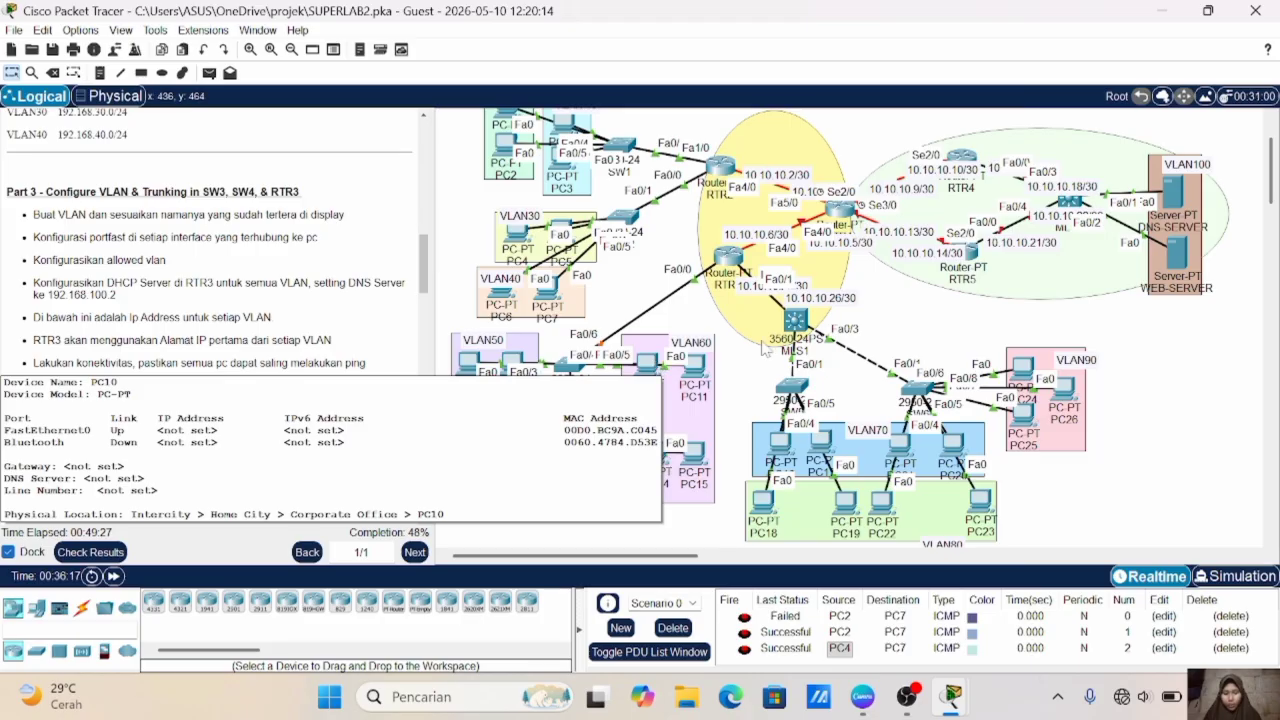
# - Create subinterface Fa0/0.50 on RTR3 and set its dot1Q encapsulation to VLAN 50
pyautogui.click(728, 256)
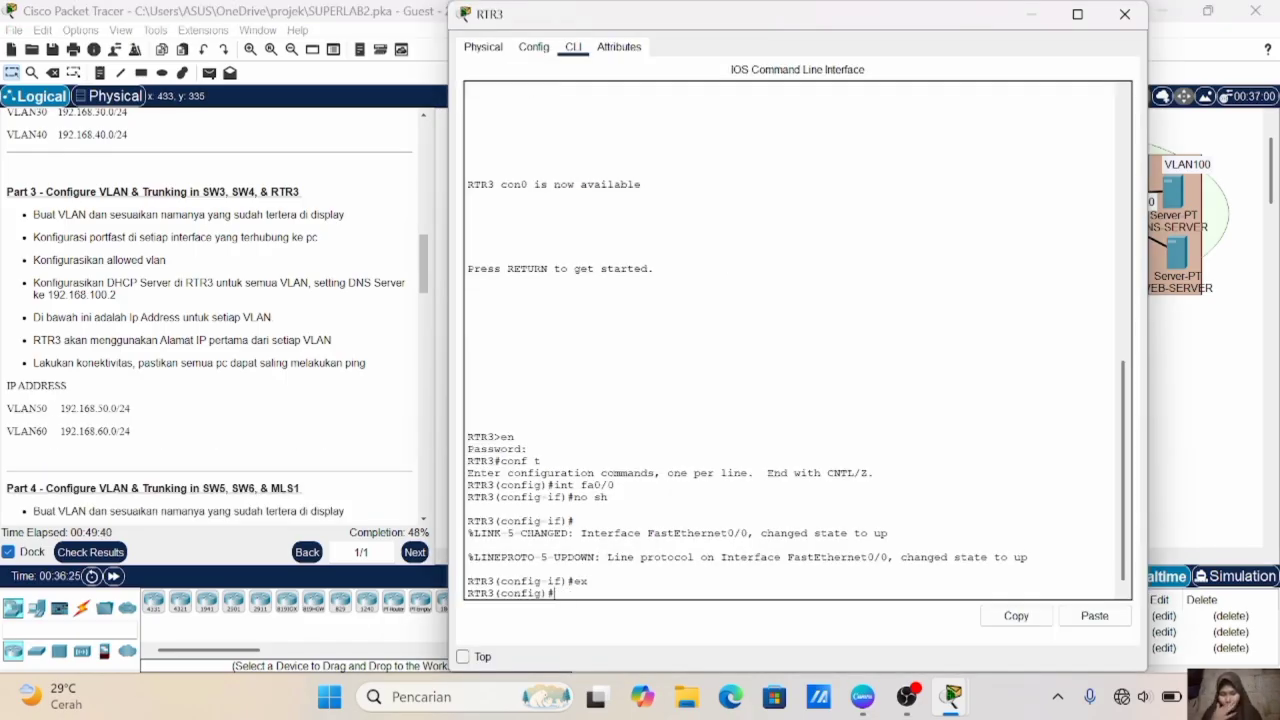
pyautogui.write('int fa0/0')
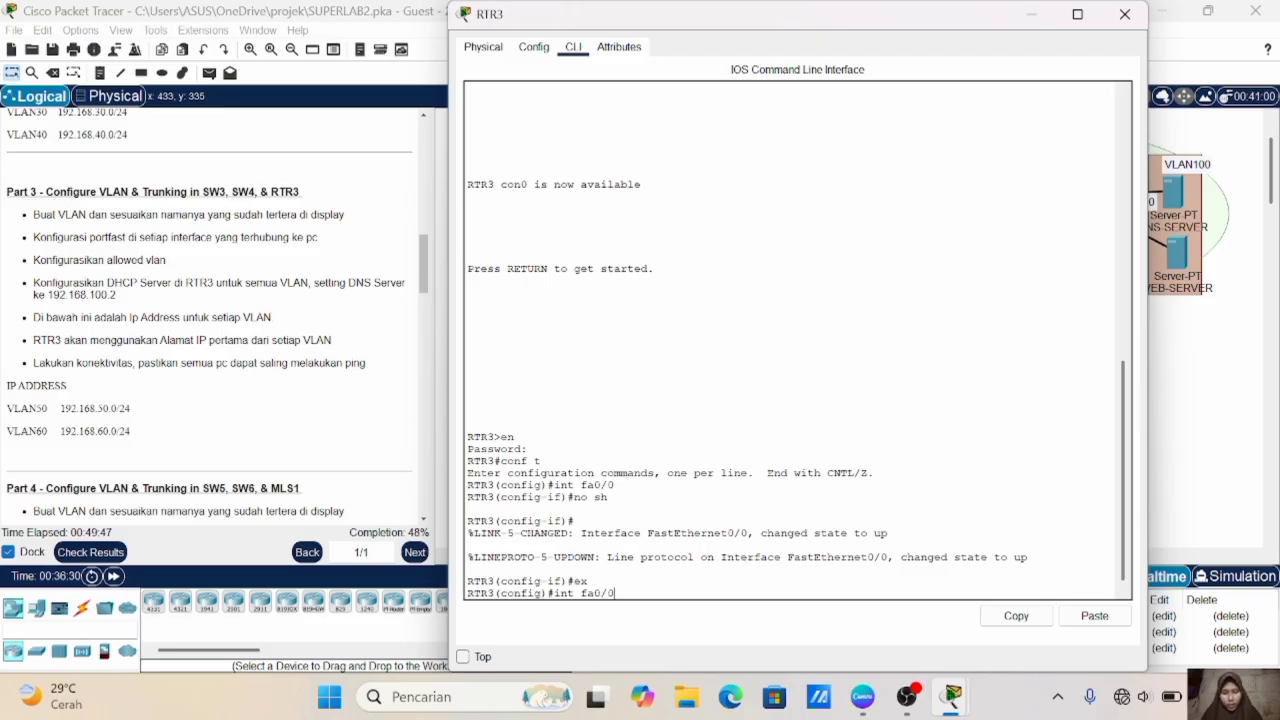
pyautogui.write('.50')
pyautogui.press('Return')
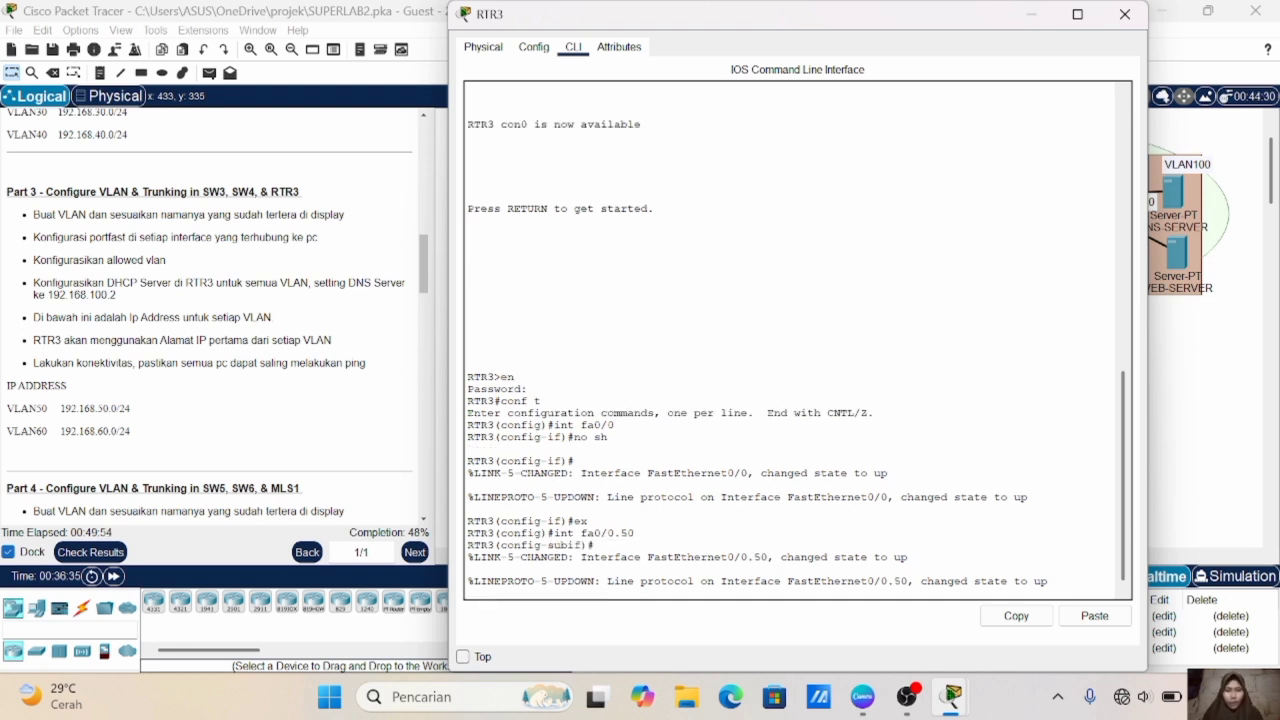
pyautogui.press('Return')
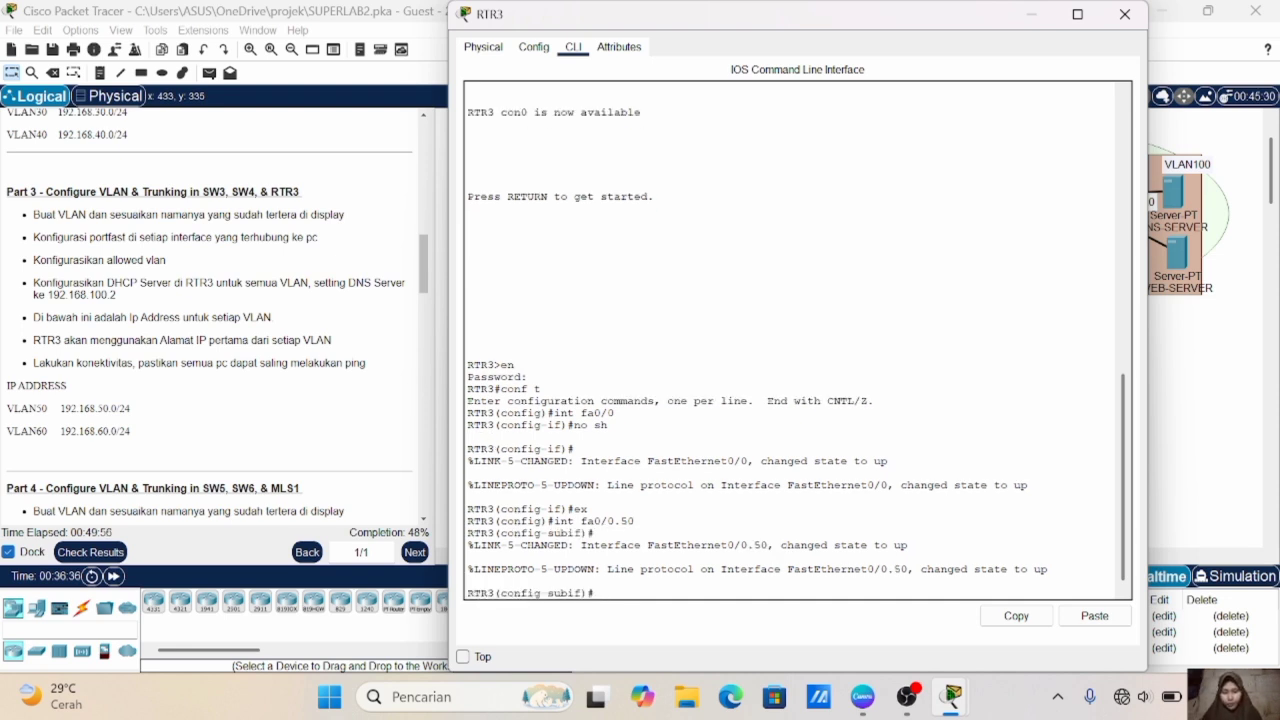
pyautogui.write('enc do 50')
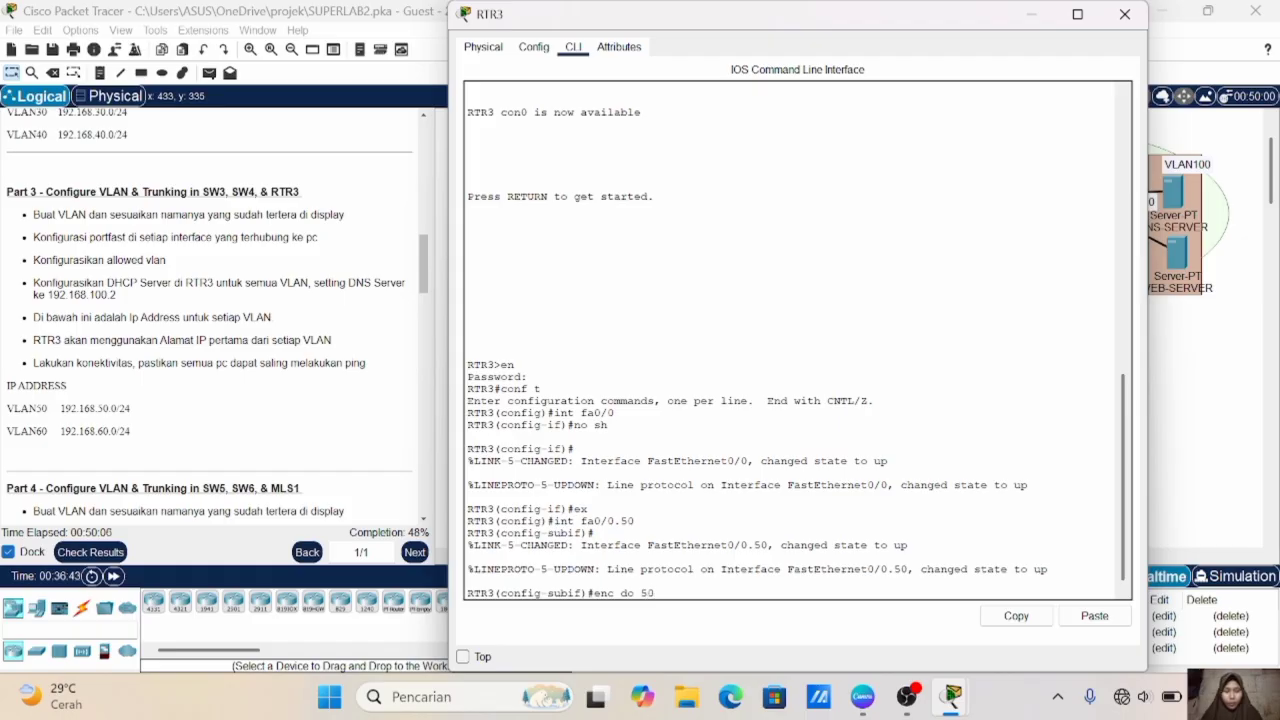
pyautogui.press('Return')
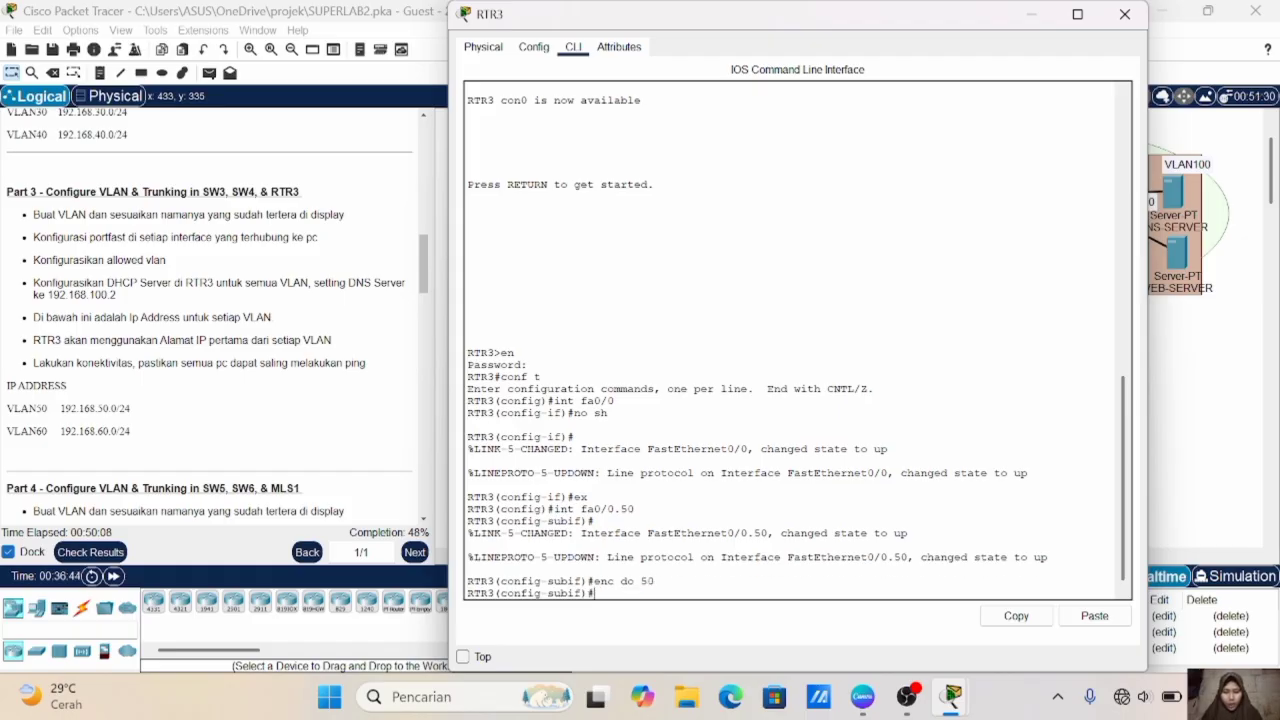
# - Assign IP address 192.168.50.1 255.255.255.0 to RTR3's Fa0/0.50 subinterface and exit its configuration
pyautogui.write('ip add 192.168.50.1 255.255.255.0')
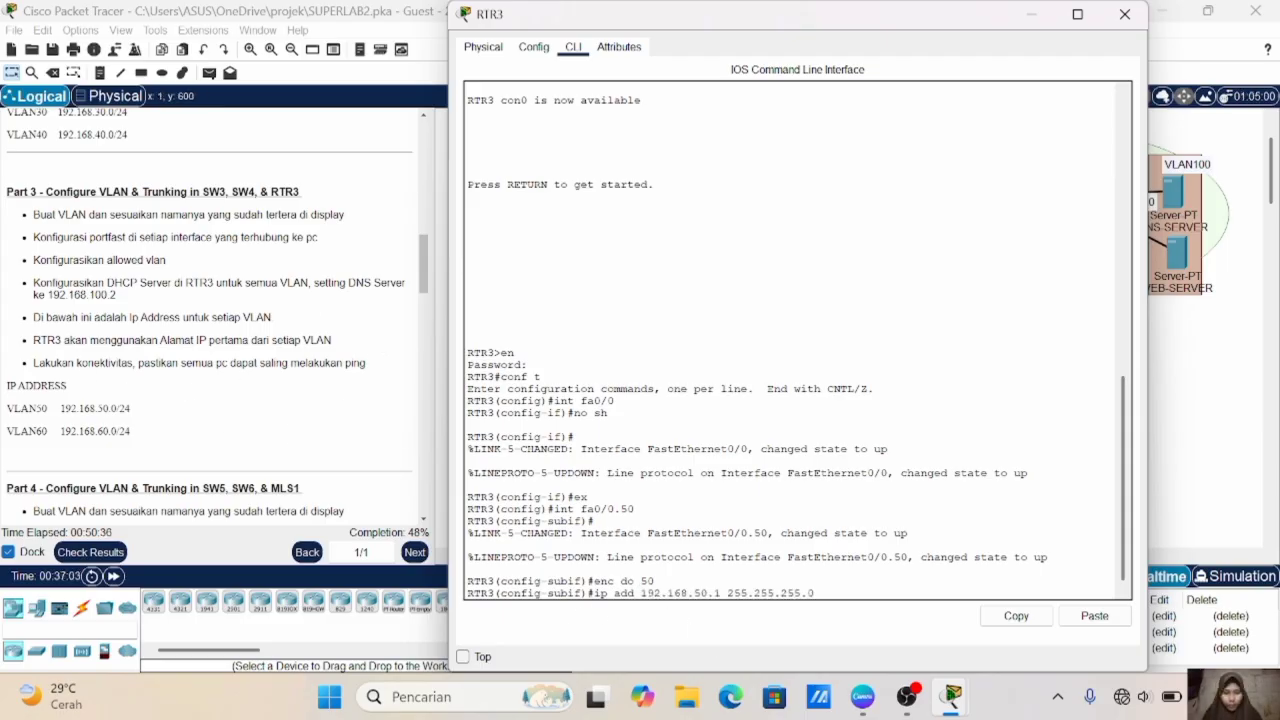
pyautogui.press('Return')
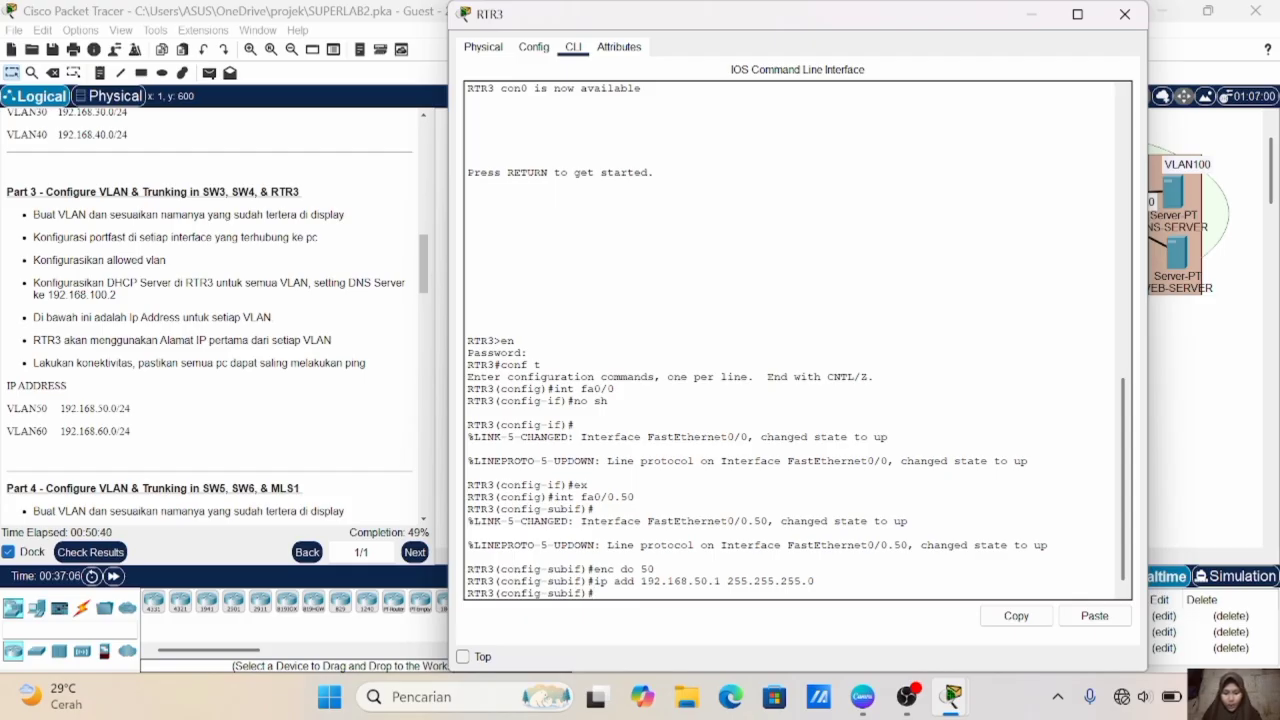
pyautogui.write('ex')
pyautogui.press('Return')
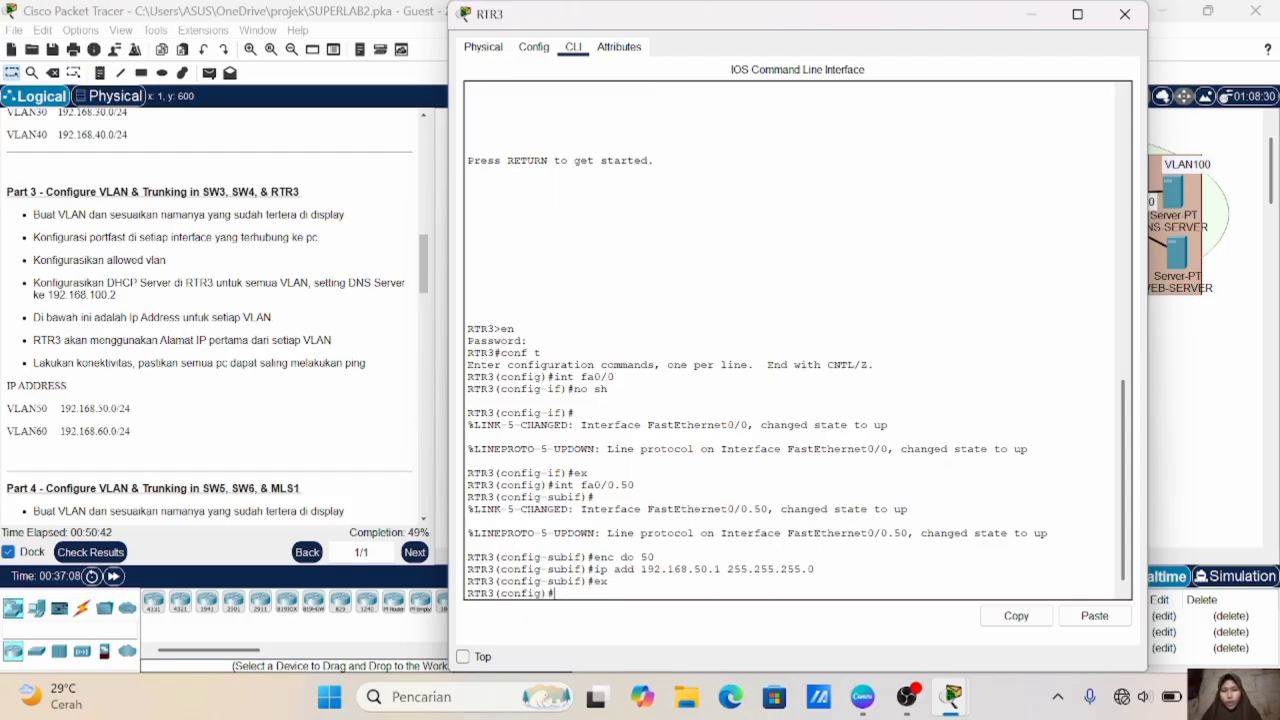
# - Create subinterface Fa0/0.60 on RTR3 and set its dot1Q encapsulation to VLAN 60
pyautogui.write('int fa0/0.60')
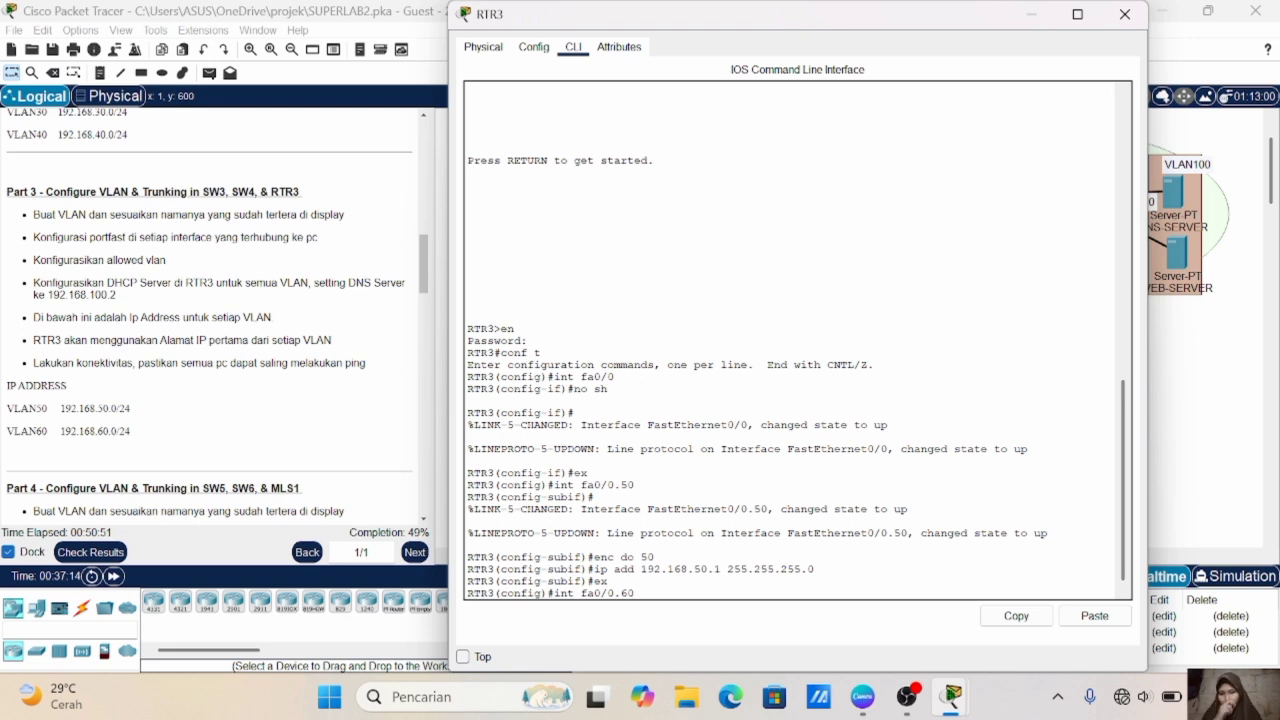
pyautogui.press('Return')
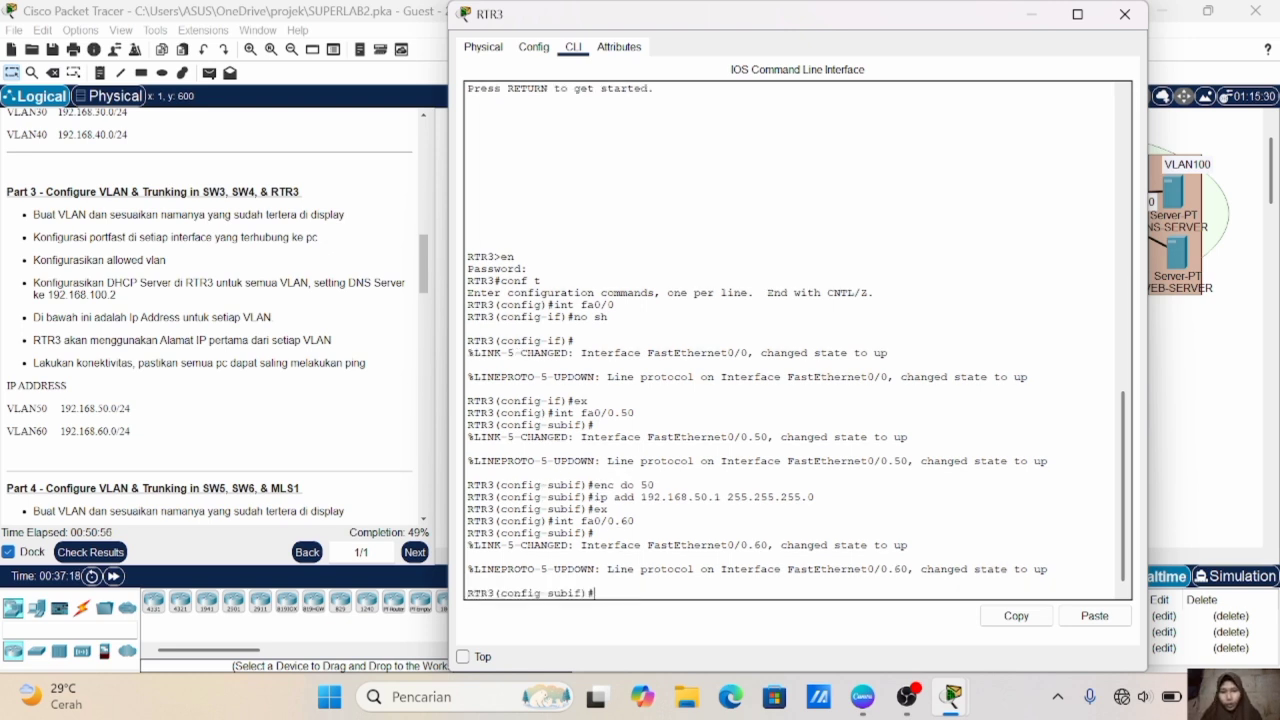
pyautogui.write('enc do 60')
pyautogui.press('Return')
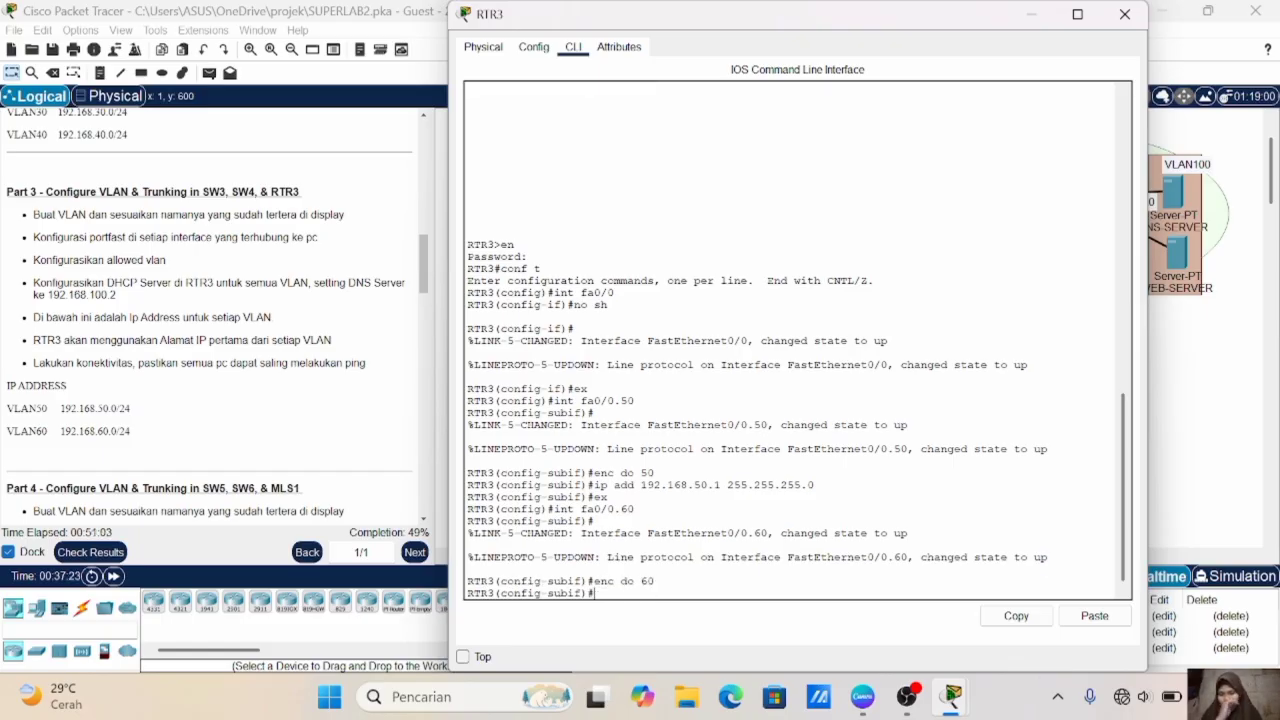
# - Assign IP address 192.168.60.1 255.255.255.0 to RTR3's Fa0/0.60 subinterface and exit its configuration
pyautogui.write('if')
pyautogui.press('BackSpace')
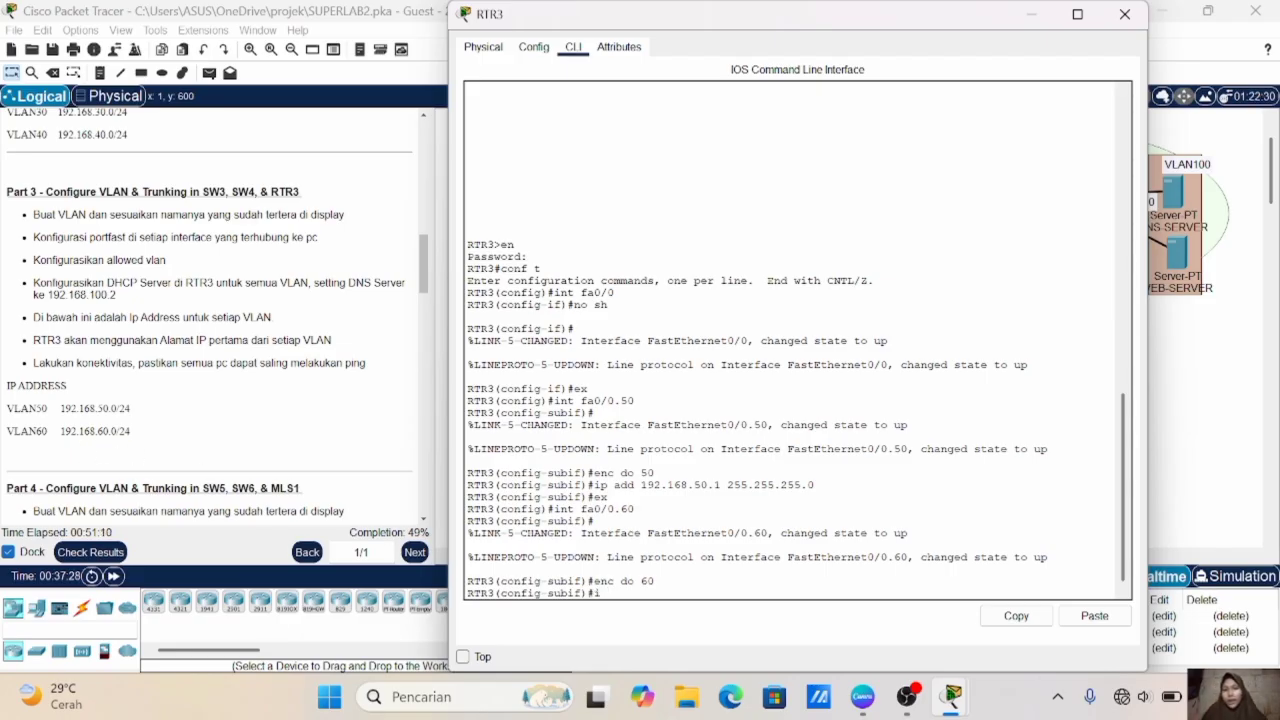
pyautogui.press('Up')
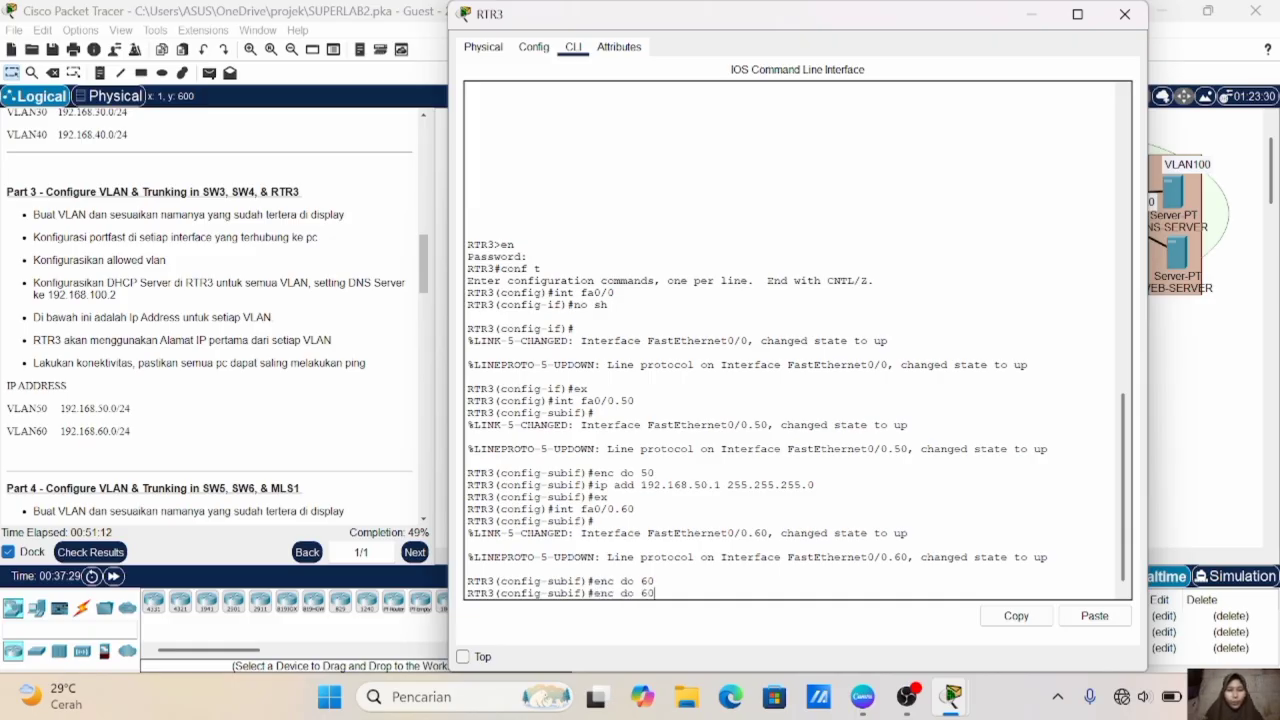
pyautogui.press('Up')
pyautogui.press('Up')
pyautogui.press('Up')
pyautogui.press('Left')
pyautogui.press('Left')
pyautogui.press('Left')
pyautogui.press('Left')
pyautogui.press('Left')
pyautogui.press('Left')
pyautogui.press('Left')
pyautogui.press('Left')
pyautogui.press('Left')
pyautogui.press('Left')
pyautogui.press('Left')
pyautogui.press('Left')
pyautogui.press('Left')
pyautogui.press('Left')
pyautogui.press('Left')
pyautogui.press('Left')
pyautogui.press('Left')
pyautogui.press('BackSpace')
pyautogui.write('6')
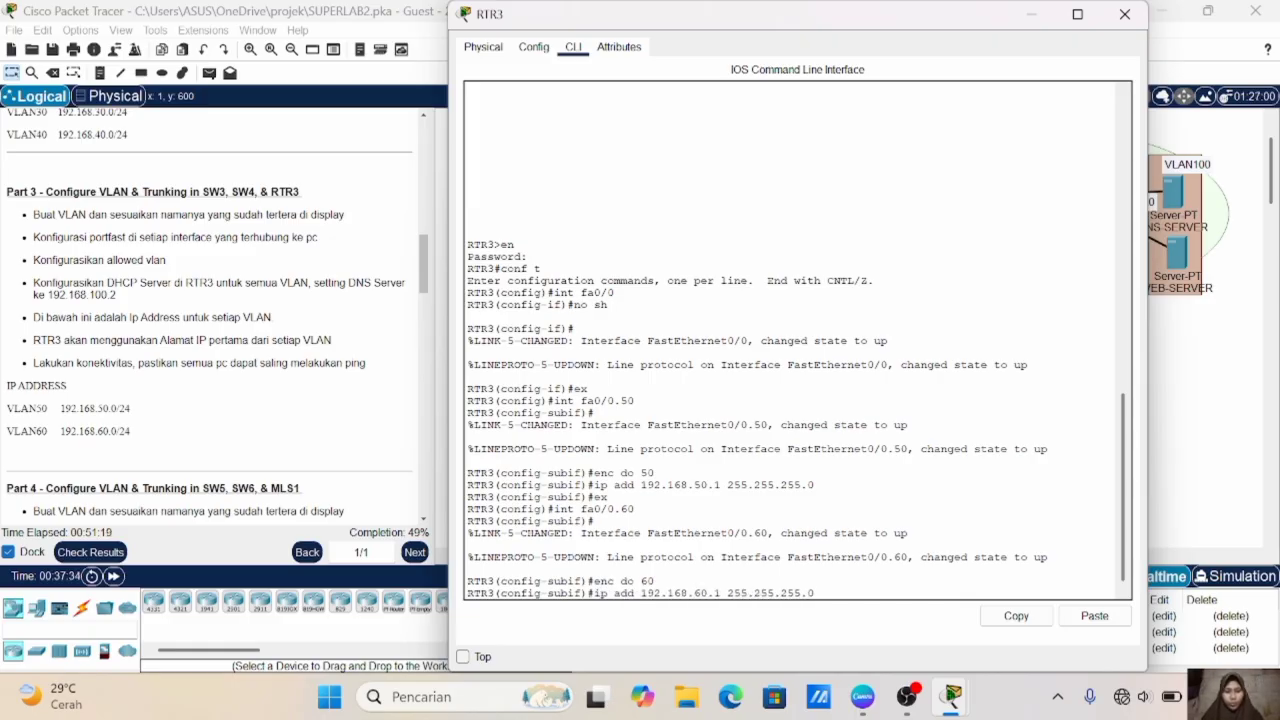
pyautogui.press('Return')
pyautogui.write('ex')
pyautogui.press('Return')
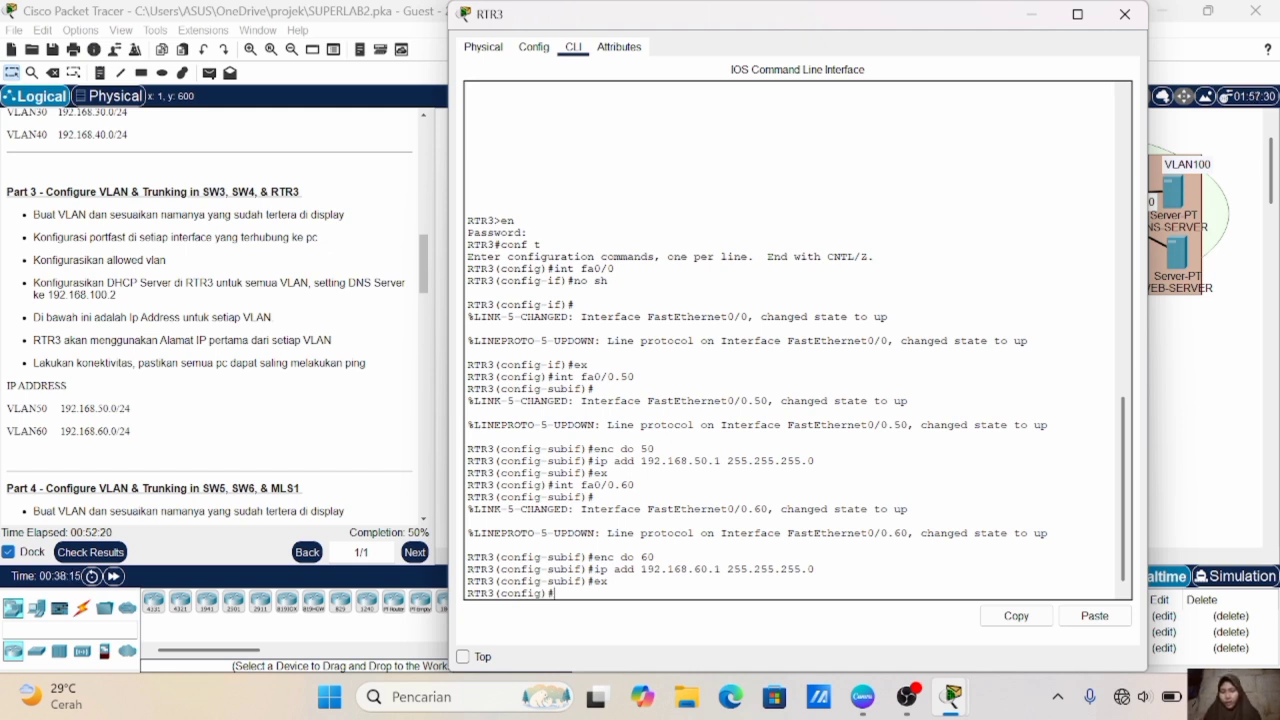
# - Create a DHCP pool named VLAN50 on RTR3
pyautogui.write('ip dhcp pool ')
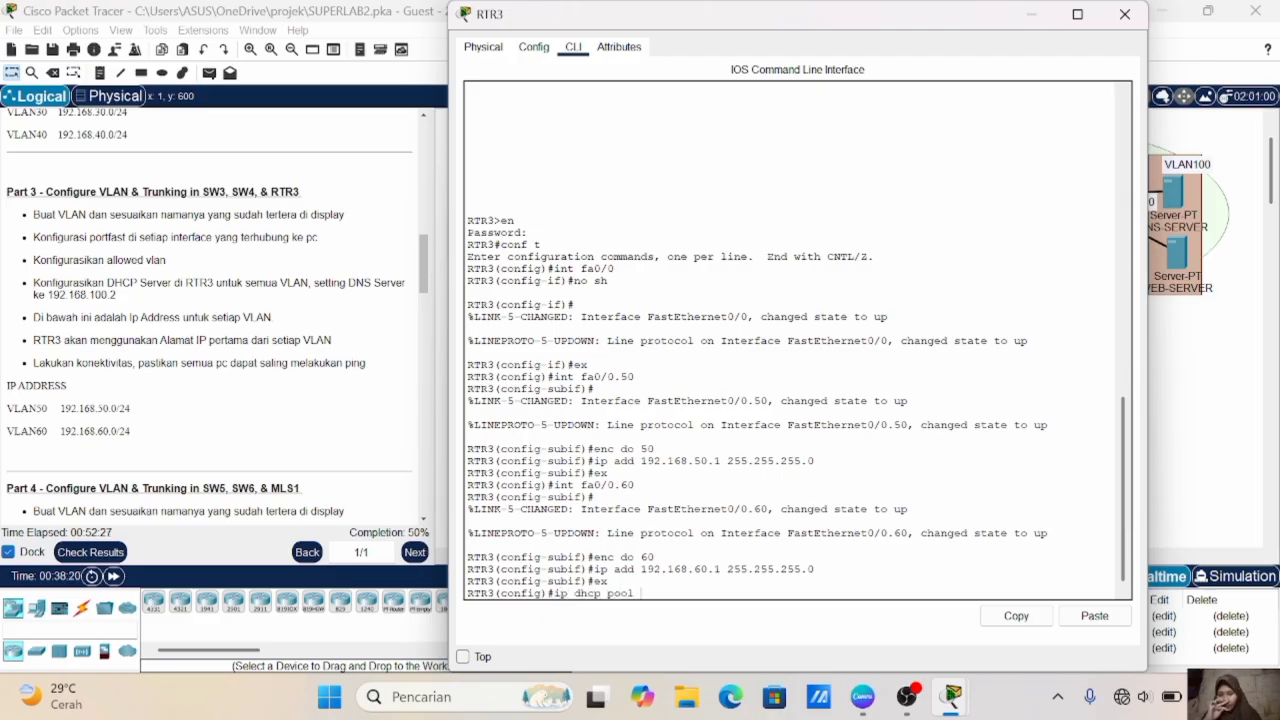
pyautogui.write('VLAN50')
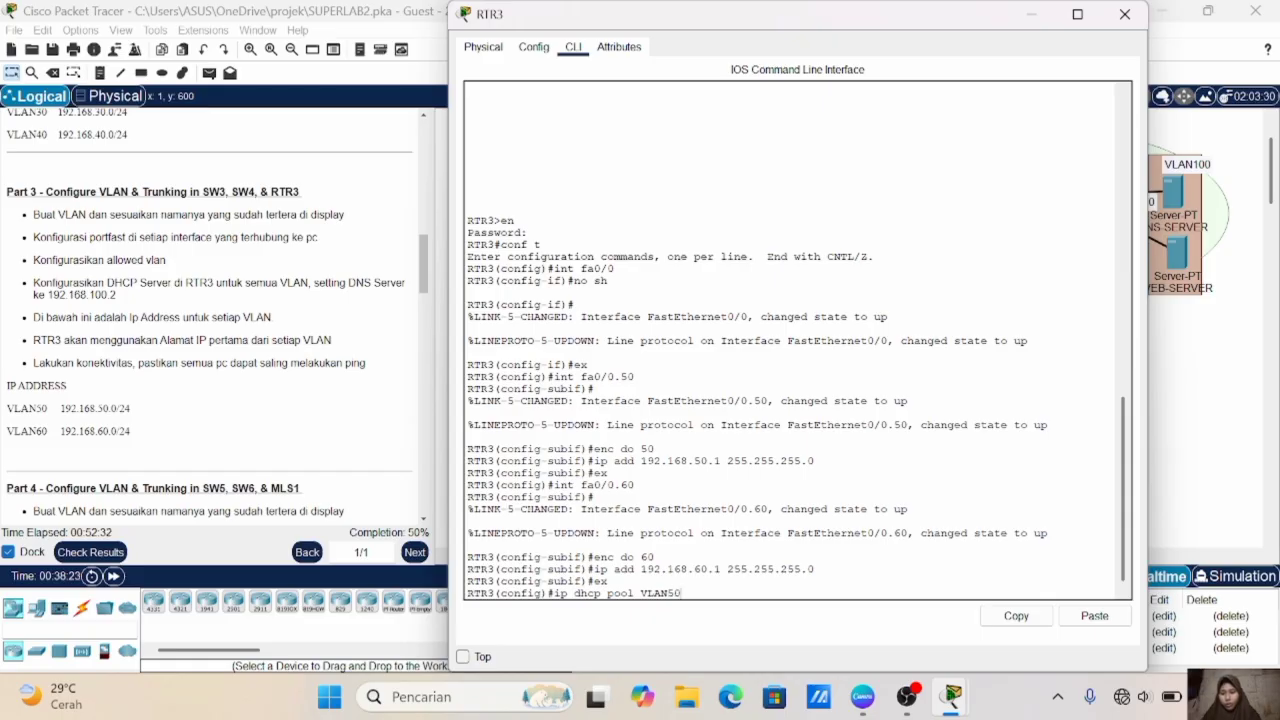
pyautogui.press('Return')
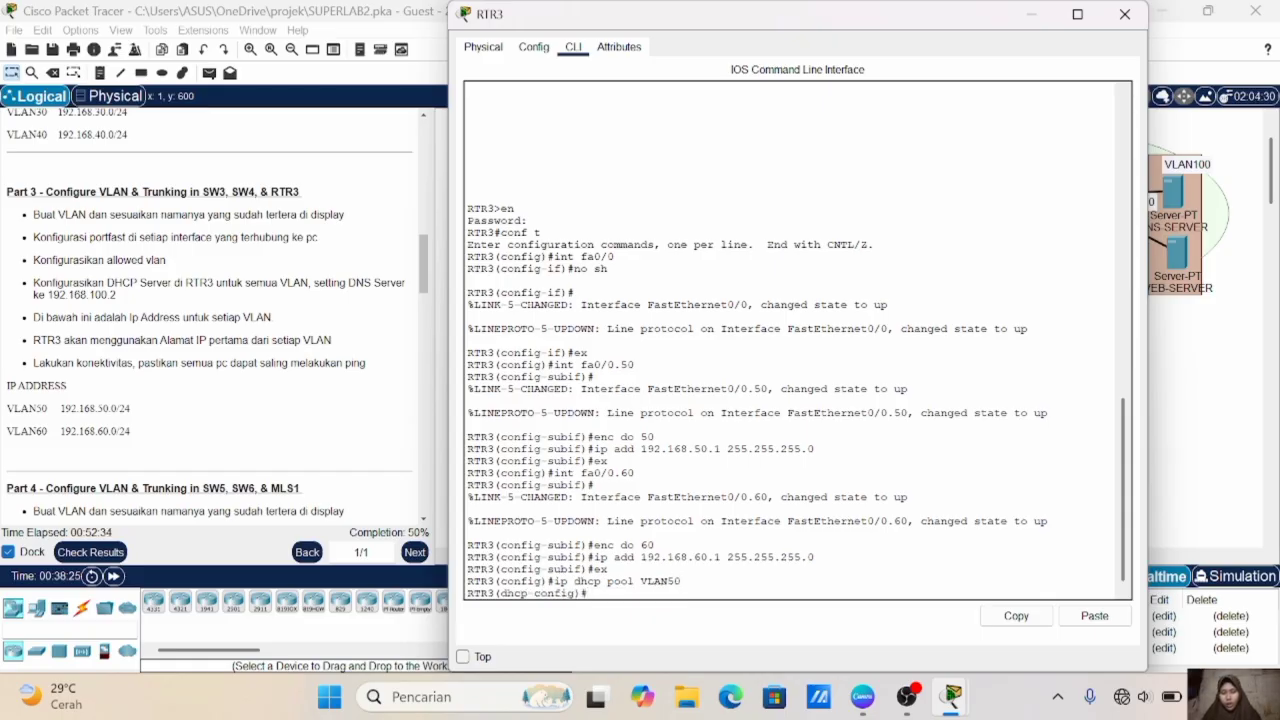
# - Set the VLAN50 DHCP pool's network to 192.168.50.0 with mask 255.255.255.0
pyautogui.write('net')
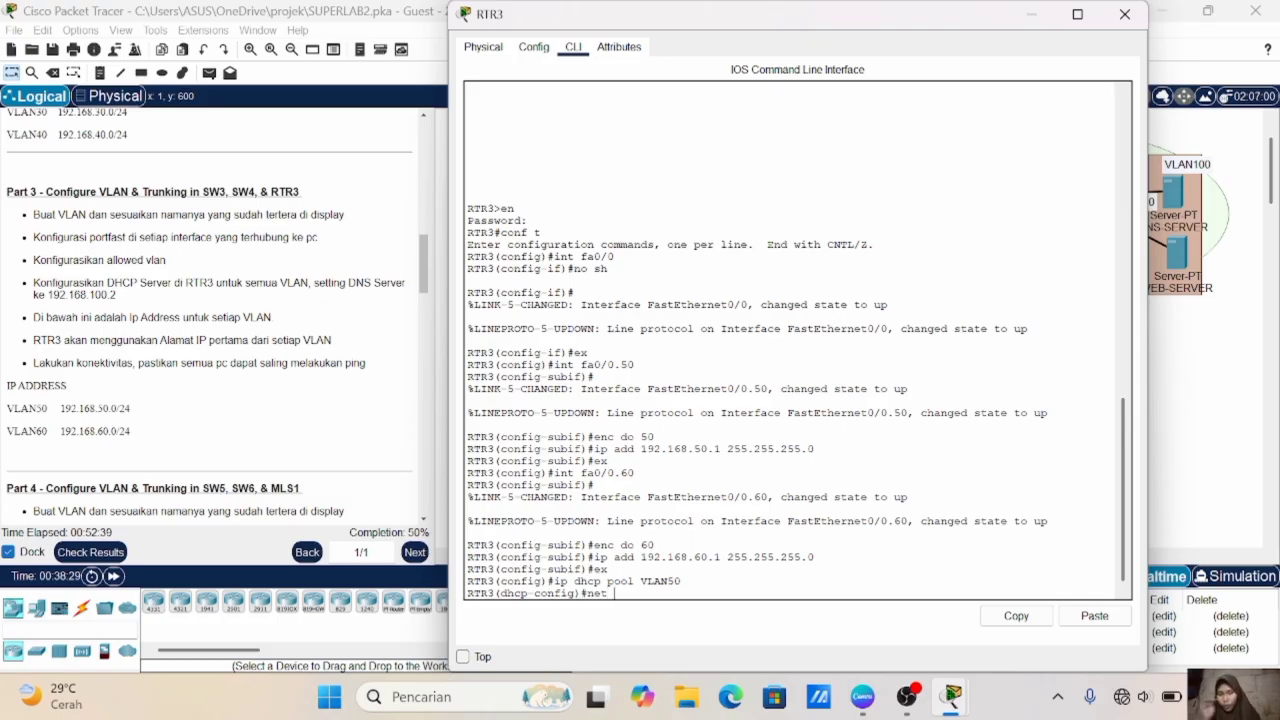
pyautogui.write(' 192.168.')
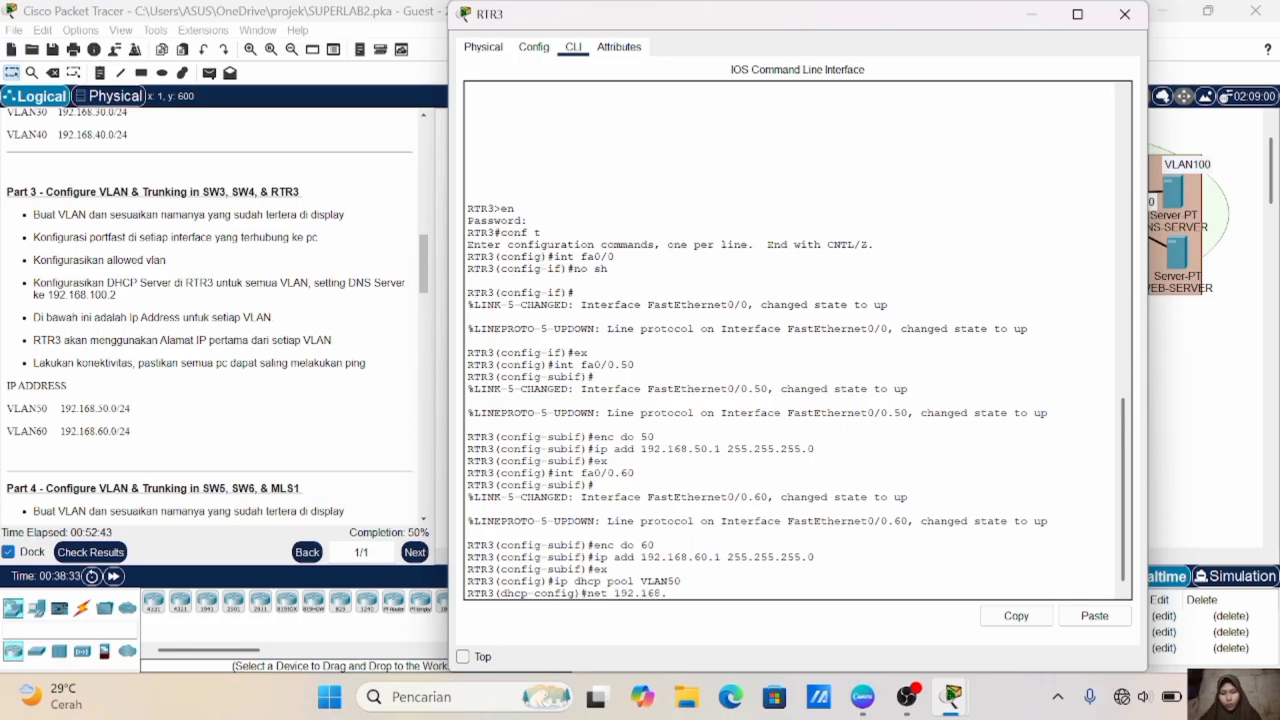
pyautogui.write('50.0 255.2')
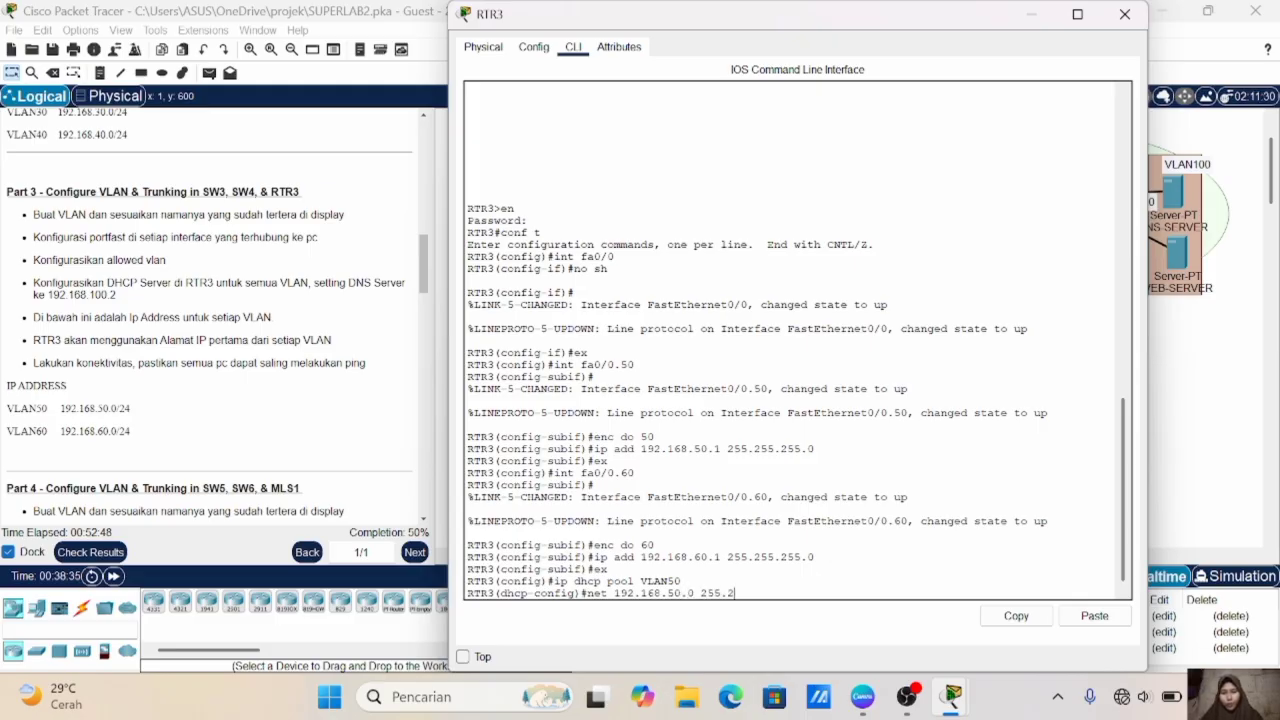
pyautogui.write('55.255.0')
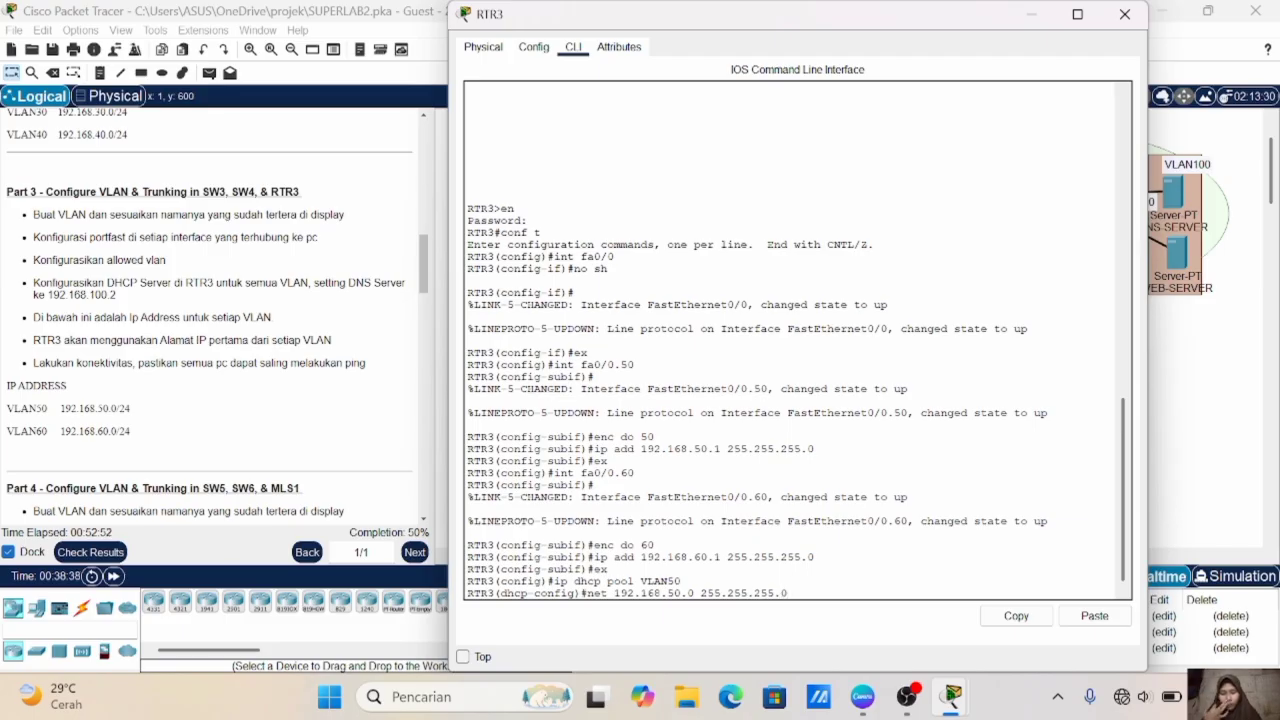
pyautogui.press('Return')
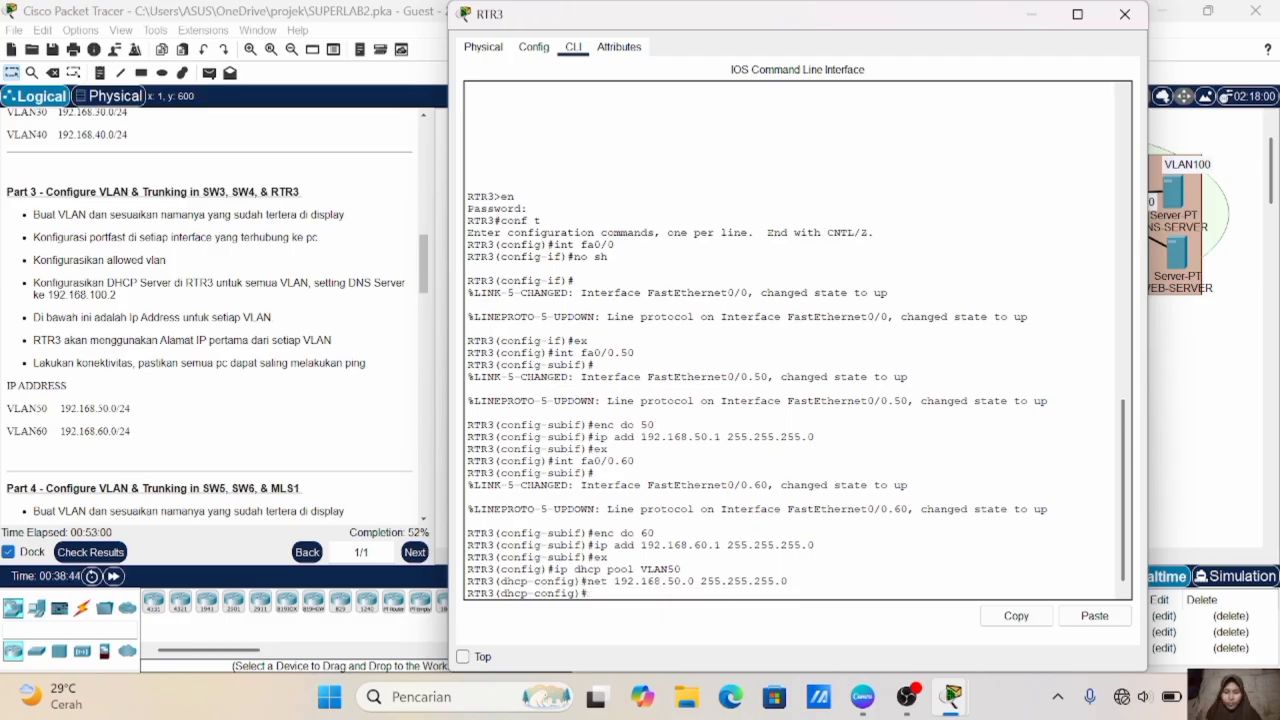
# - Set the VLAN50 DHCP pool's default router to 192.168.50.1 on RTR3
pyautogui.click(207, 420)
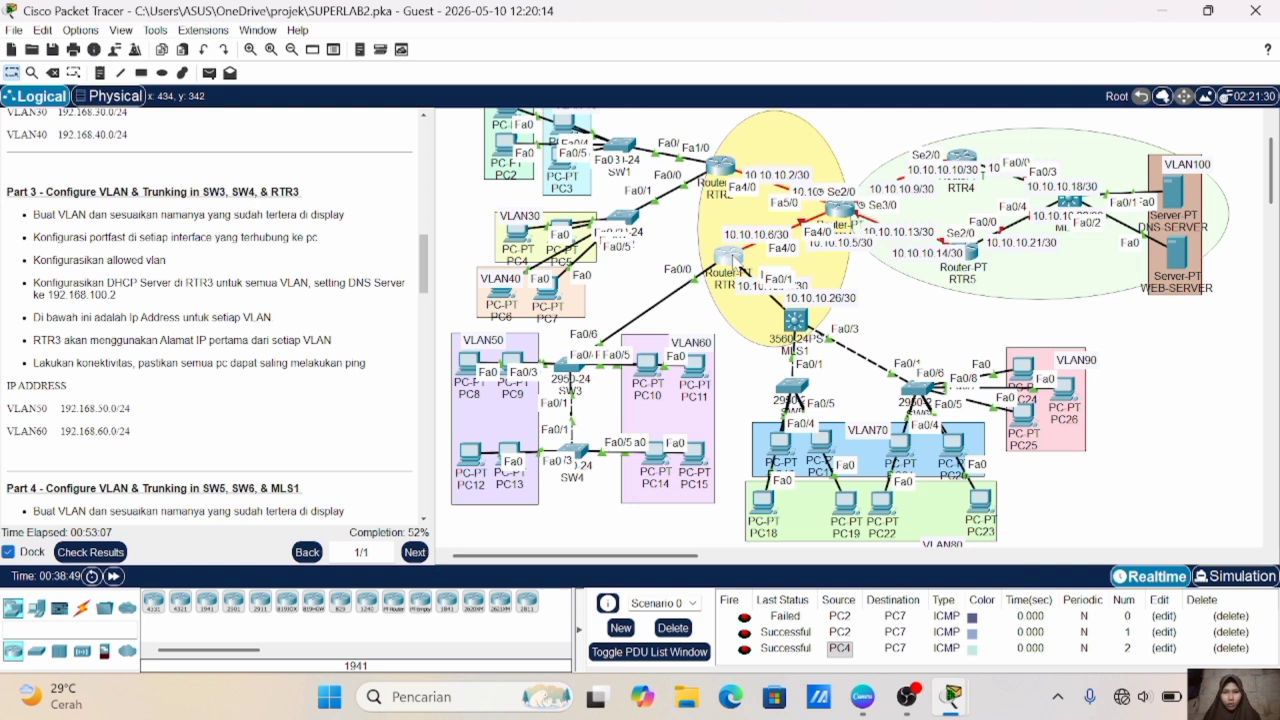
pyautogui.click(733, 262)
pyautogui.write('de')
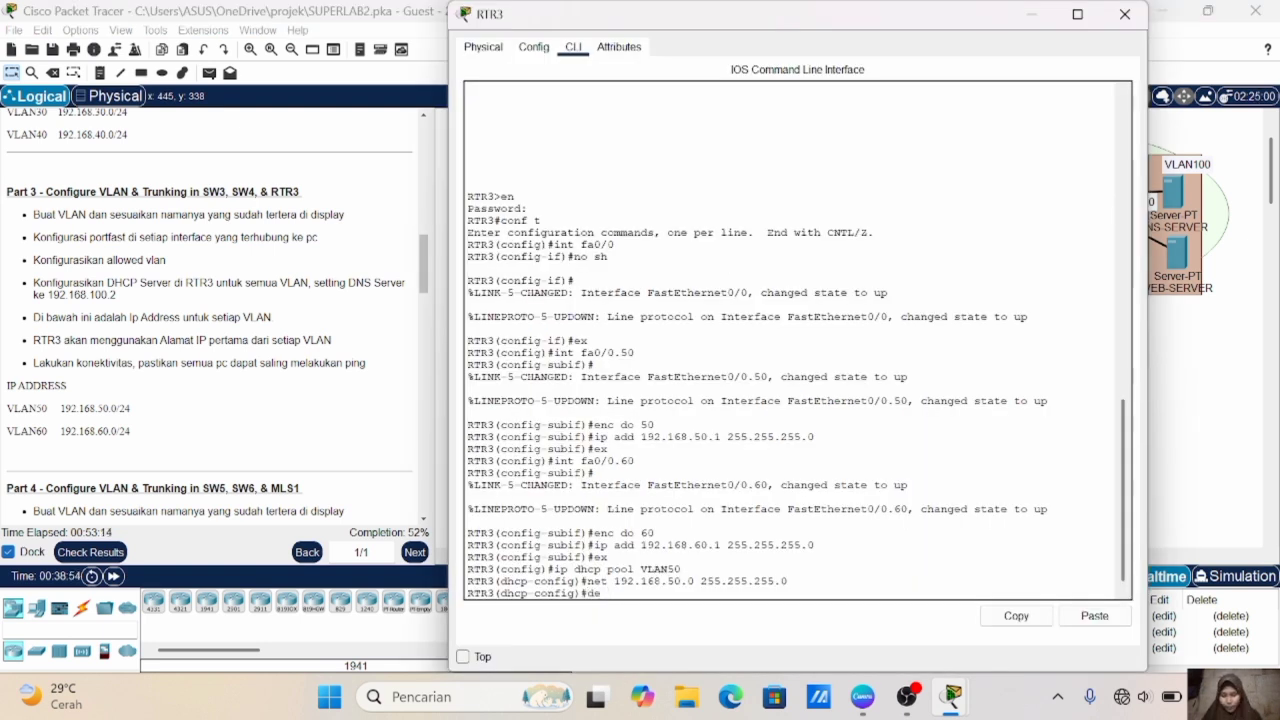
pyautogui.write(' 192.168.50.1')
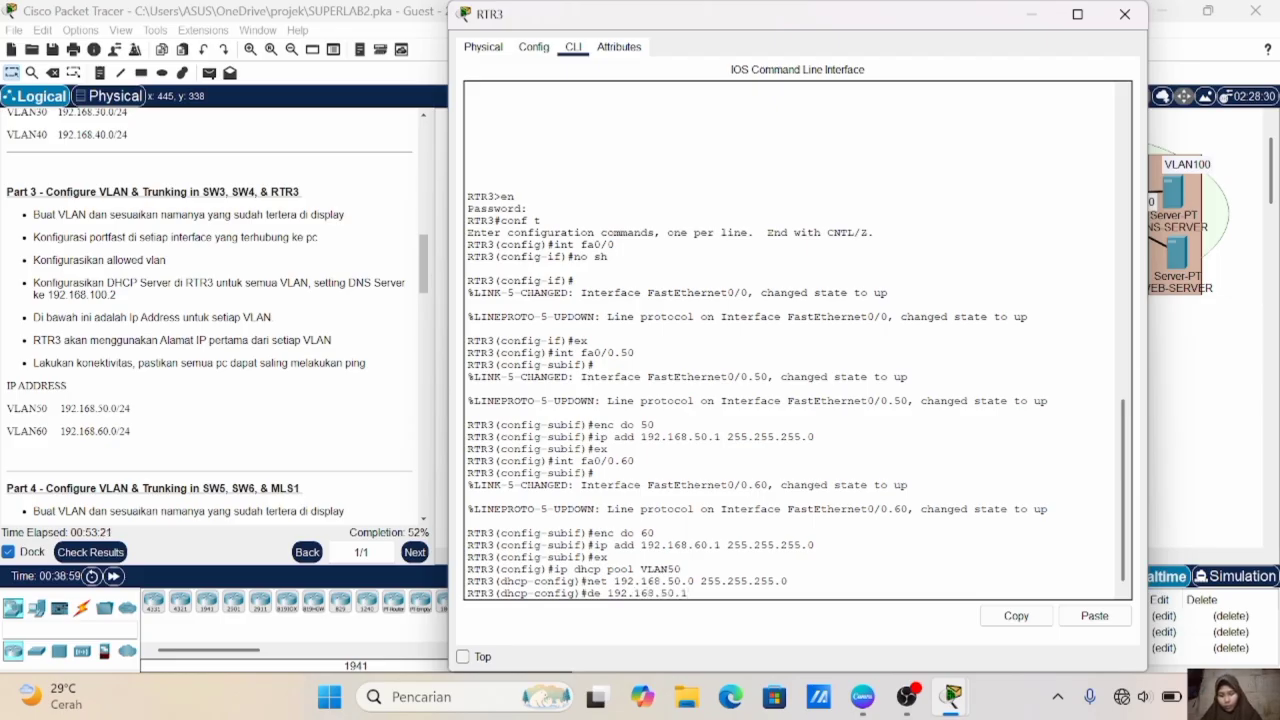
pyautogui.press('Return')
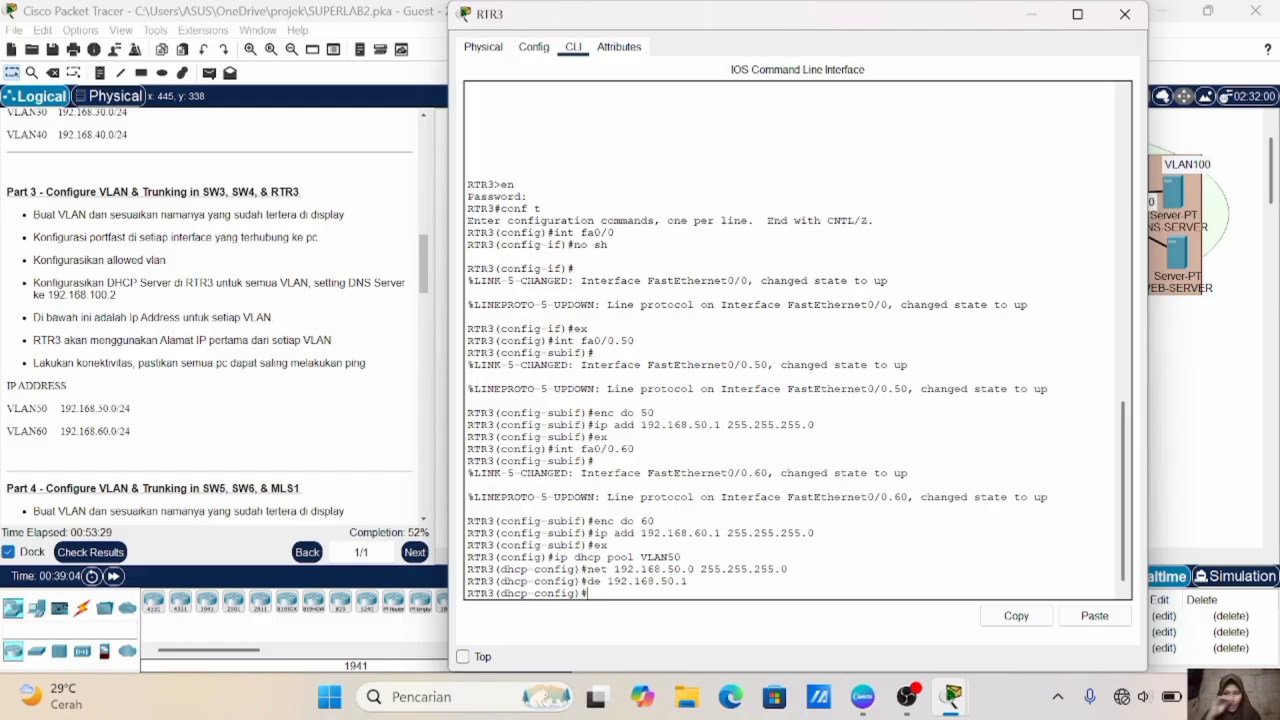
# - Set the VLAN50 DHCP pool's DNS server to 192.168.100.2 and exit the pool configuration
pyautogui.write('dn 19')
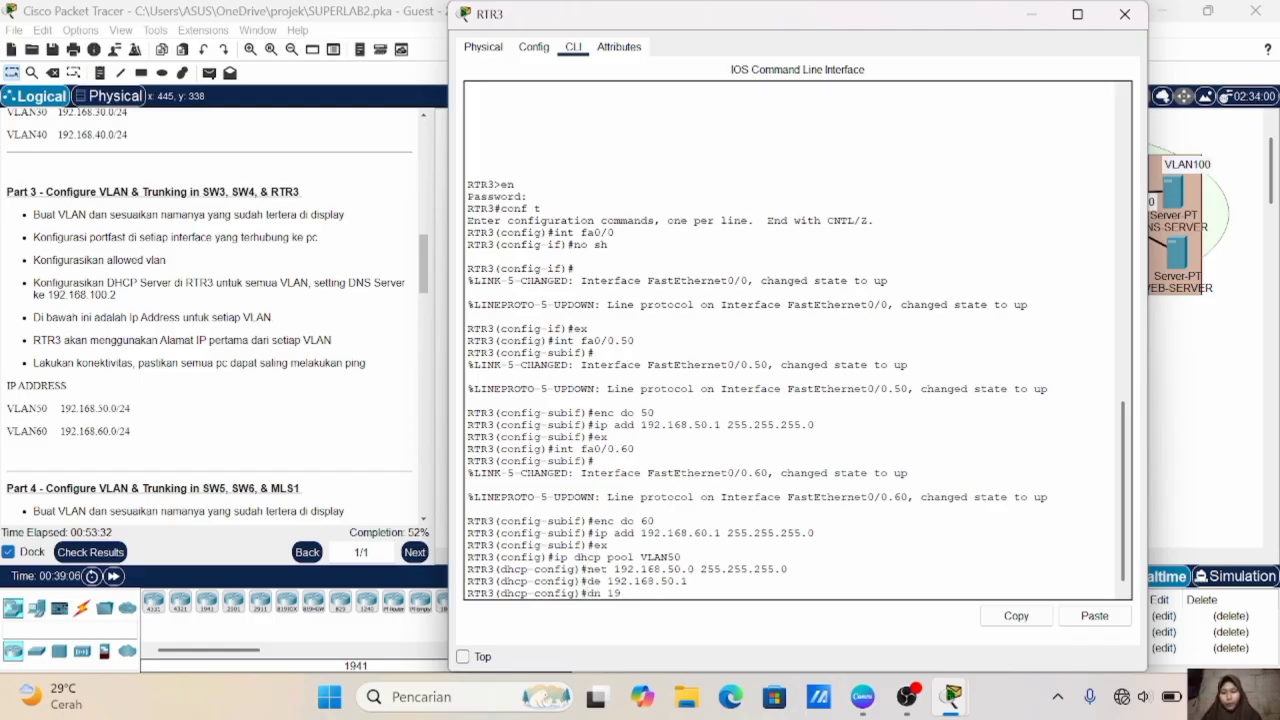
pyautogui.write('2.168.100.2')
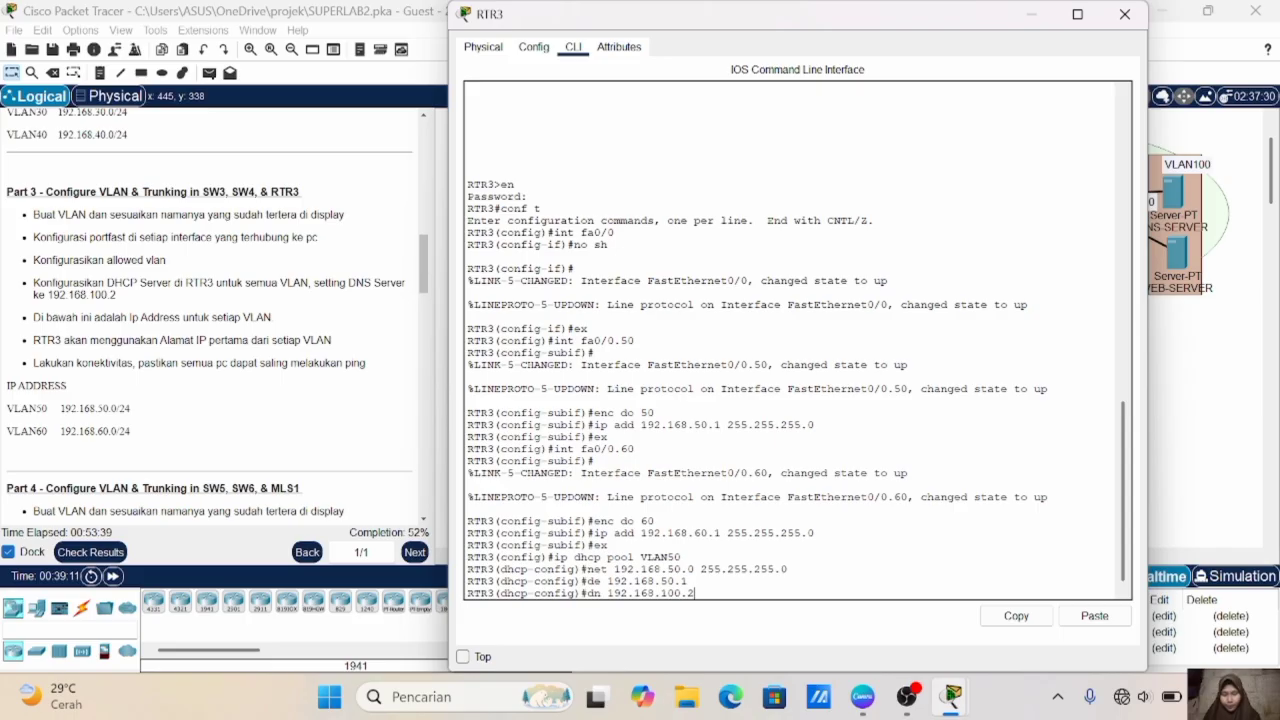
pyautogui.press('Return')
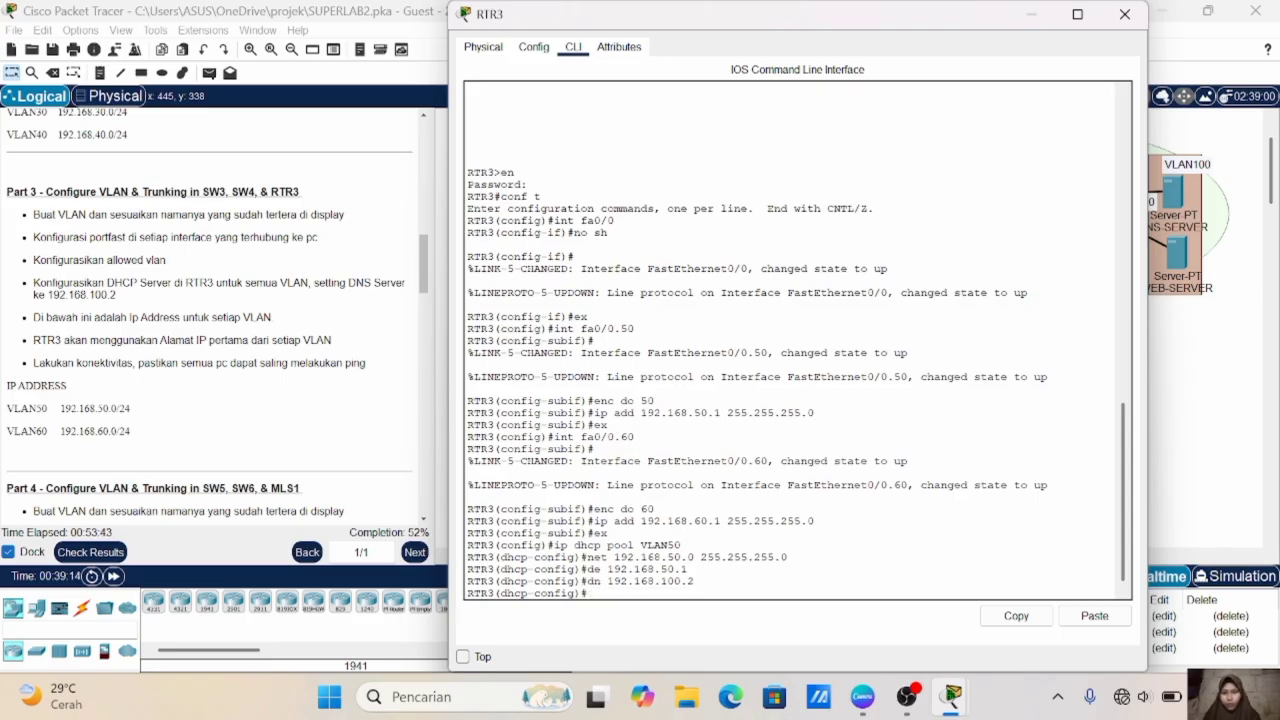
pyautogui.write('ex')
pyautogui.press('Return')
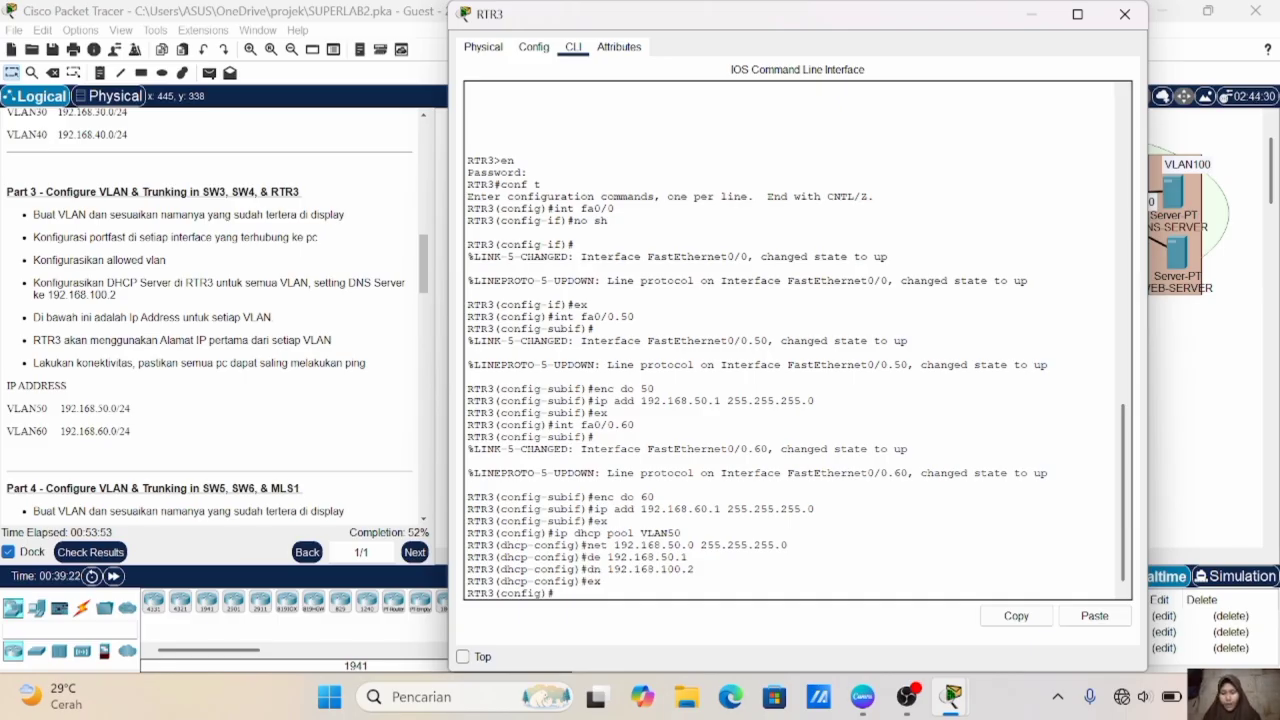
# - Create a DHCP pool named VLAN60 on RTR3
pyautogui.write('ip dhcp pool VLAN5')
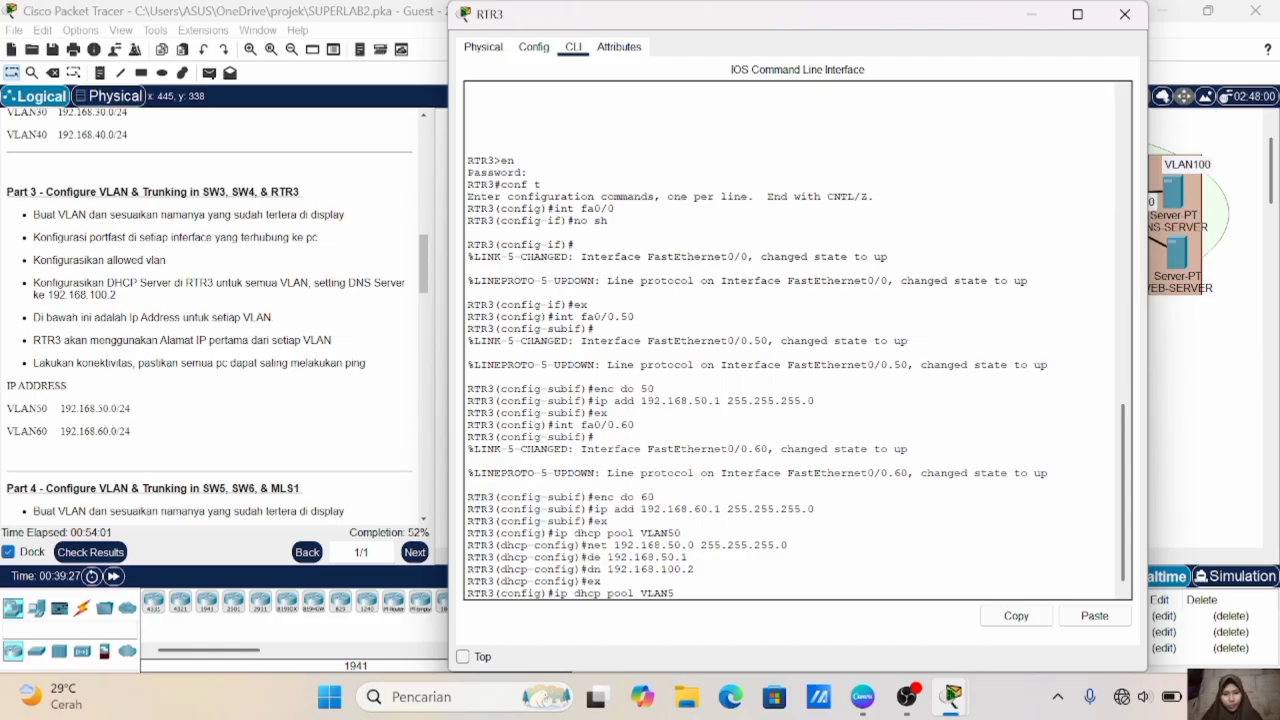
pyautogui.write('060')
pyautogui.press('Return')
# - Set the VLAN60 DHCP pool's network to 192.168.60.0 with mask 255.255.255.0 on RTR3
pyautogui.press('Up')
pyautogui.press('Up')
pyautogui.press('Up')
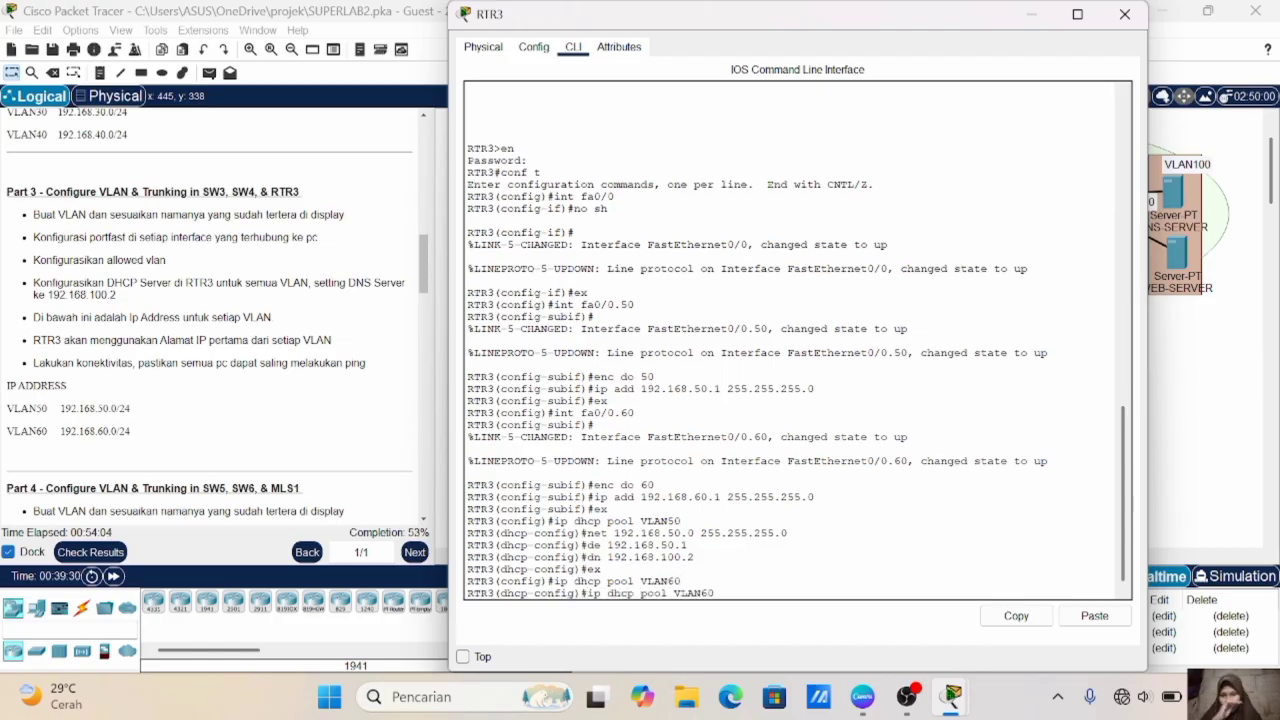
pyautogui.press('Up')
# - Set the VLAN60 DHCP pool's default router to 192.168.60.1
pyautogui.press('Up')
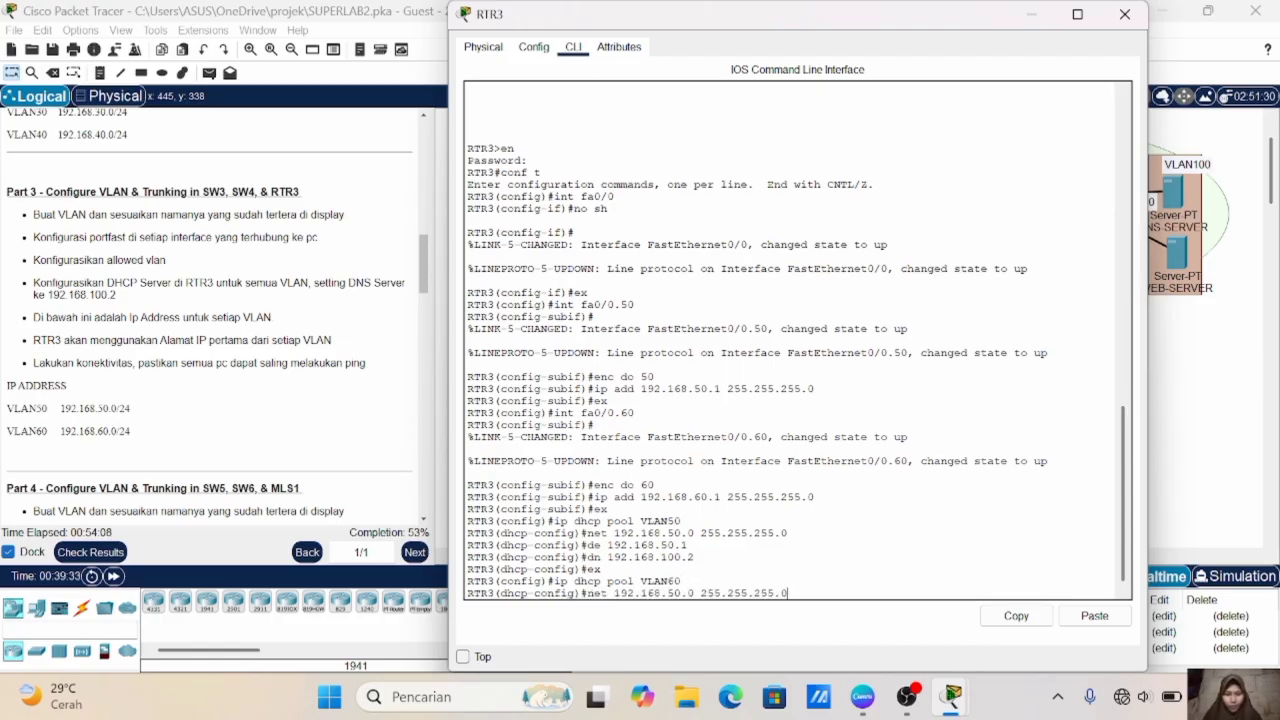
pyautogui.press('BackSpace')
pyautogui.write('6')
pyautogui.press('Return')
pyautogui.press('Up')
pyautogui.press('Up')
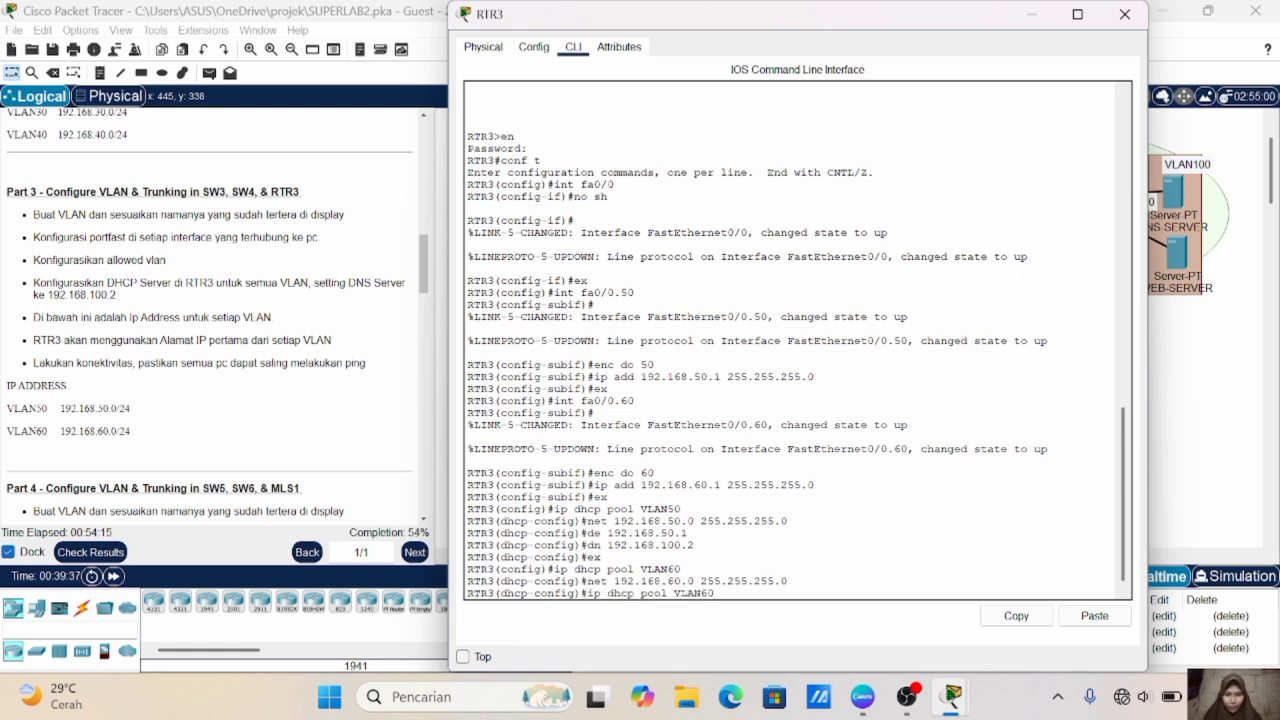
pyautogui.press('Up')
pyautogui.press('Up')
pyautogui.press('Up')
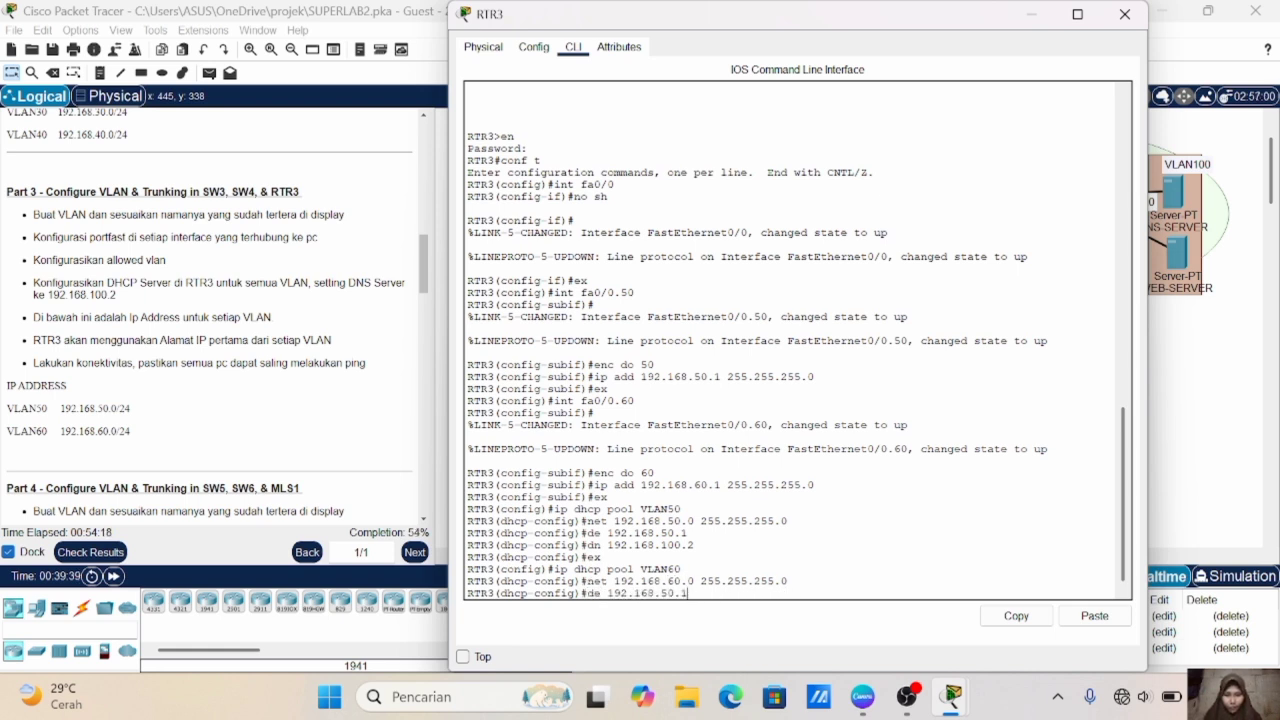
pyautogui.press('BackSpace')
pyautogui.write('6')
pyautogui.press('Return')
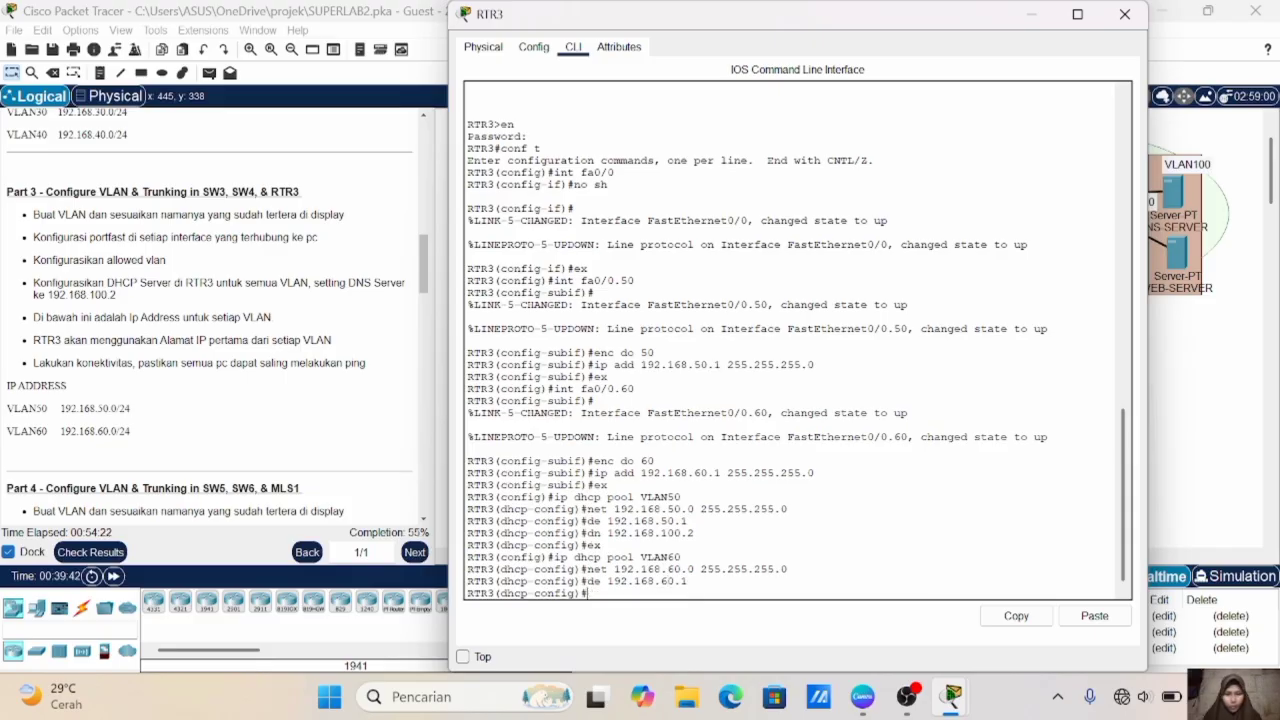
# - Set the VLAN60 DHCP pool's DNS server to 192.168.100.2 and exit the pool configuration
pyautogui.press('Up')
pyautogui.press('Up')
pyautogui.press('Up')
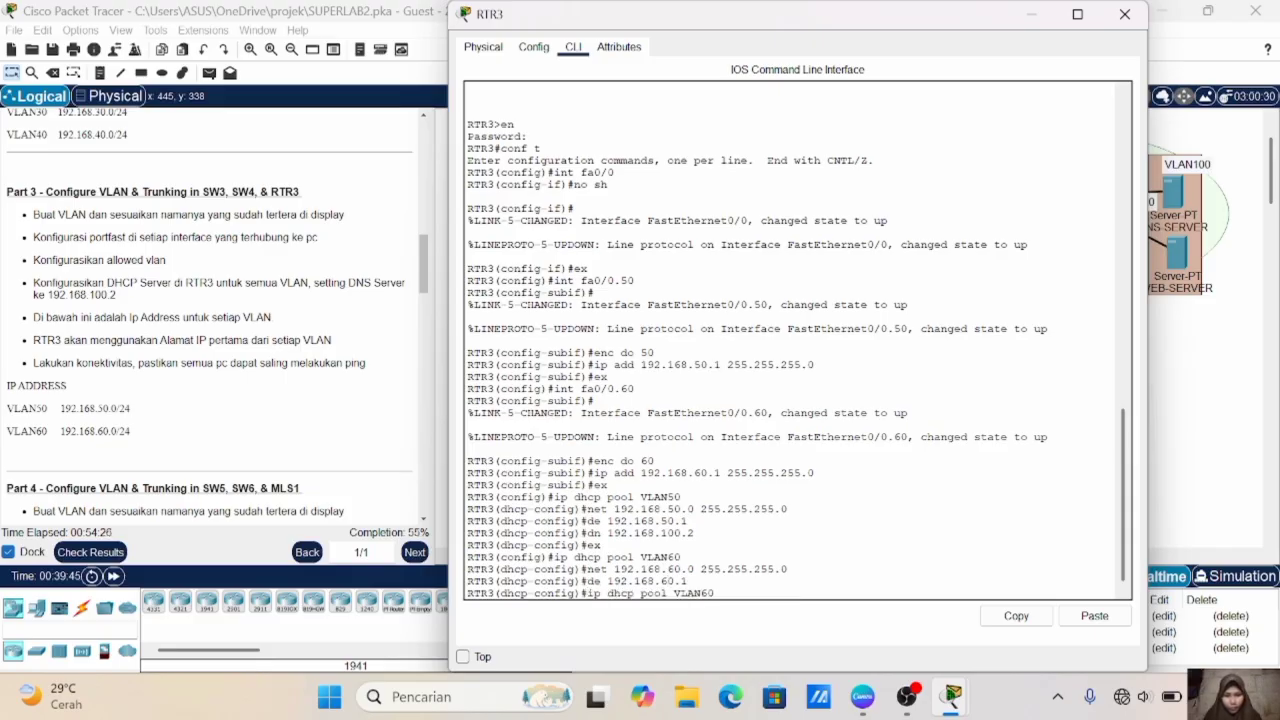
pyautogui.press('Up')
pyautogui.press('Up')
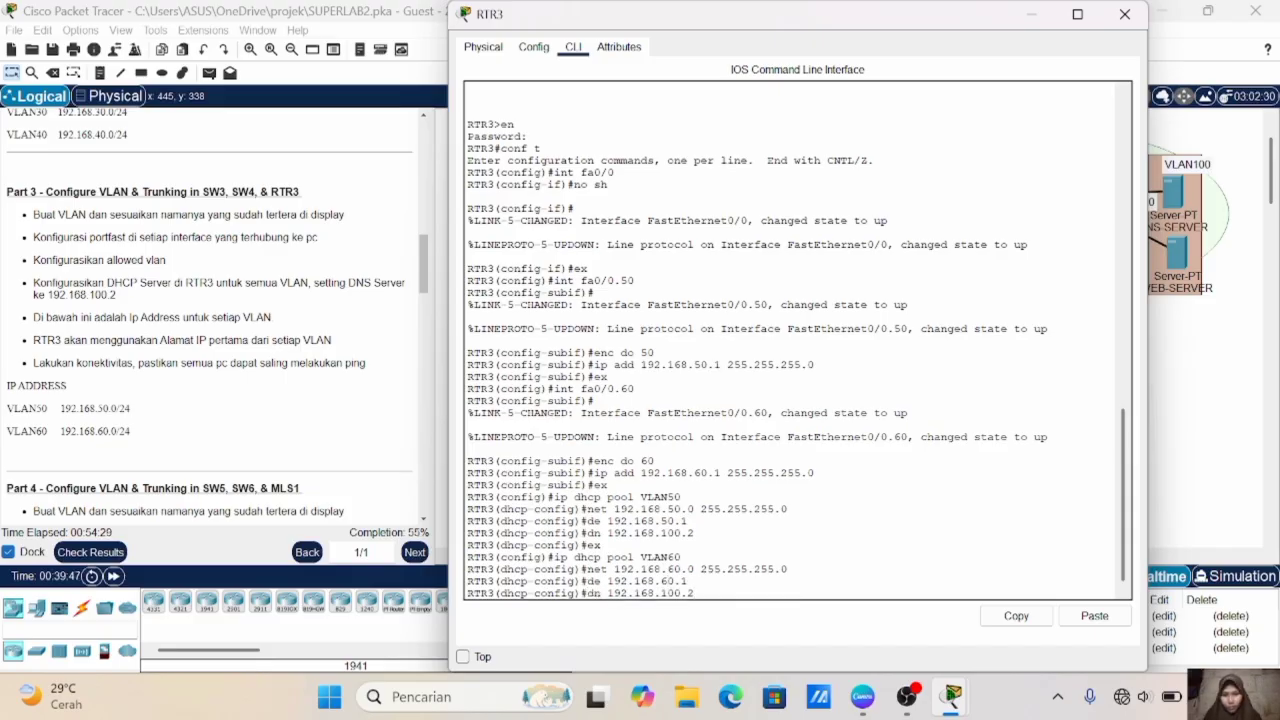
pyautogui.press('Return')
pyautogui.write('ex')
pyautogui.press('Return')
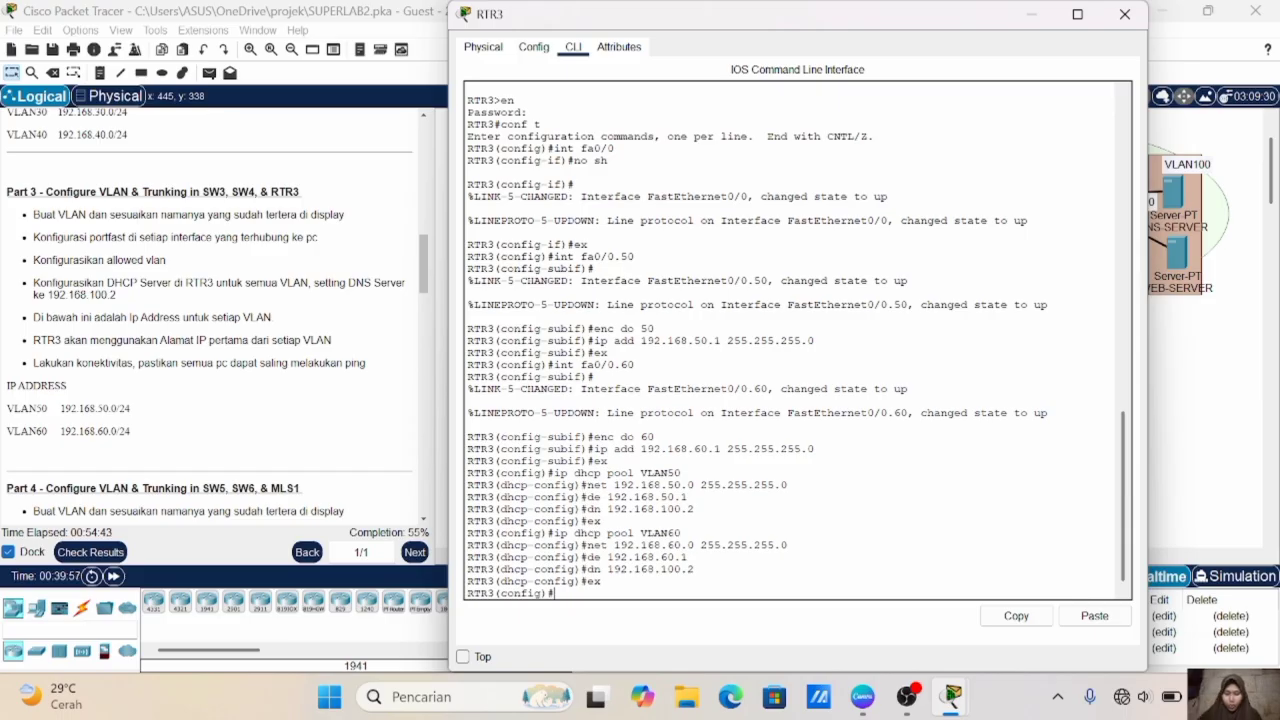
# - Exclude the gateway address 192.168.50.1 from DHCP assignment on RTR3
pyautogui.write('ip dhcp exc')
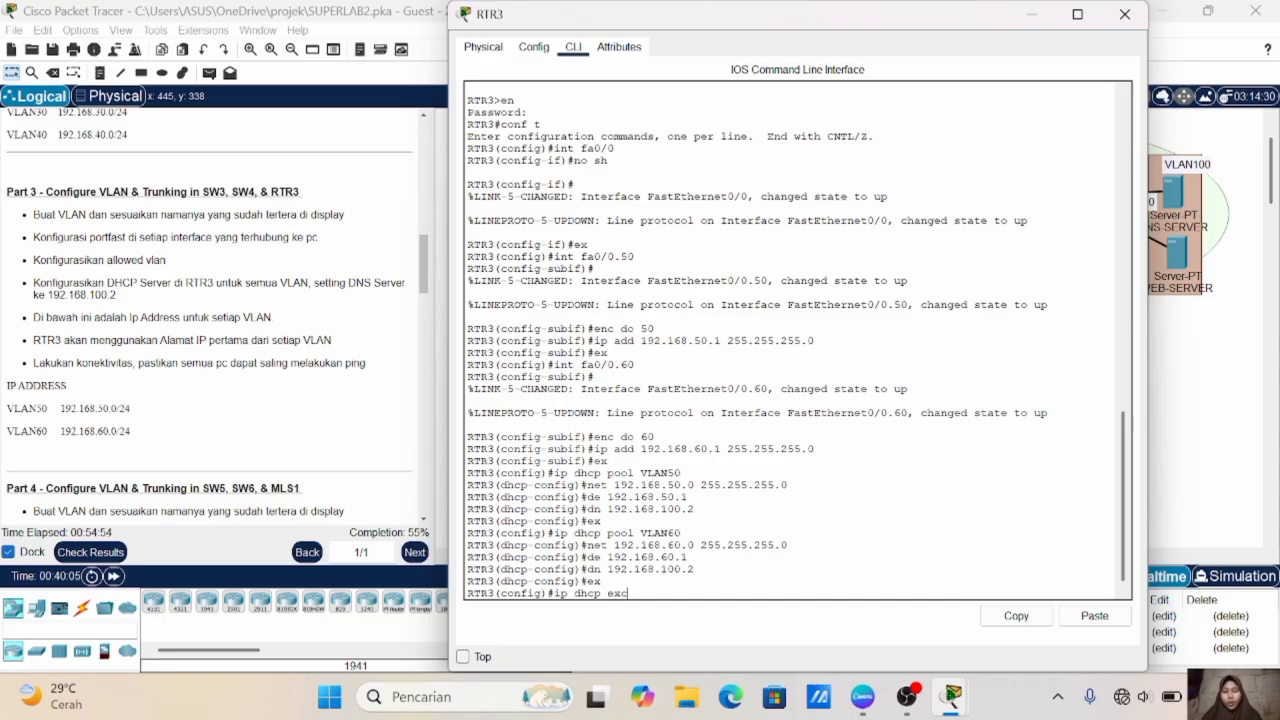
pyautogui.write('luded')
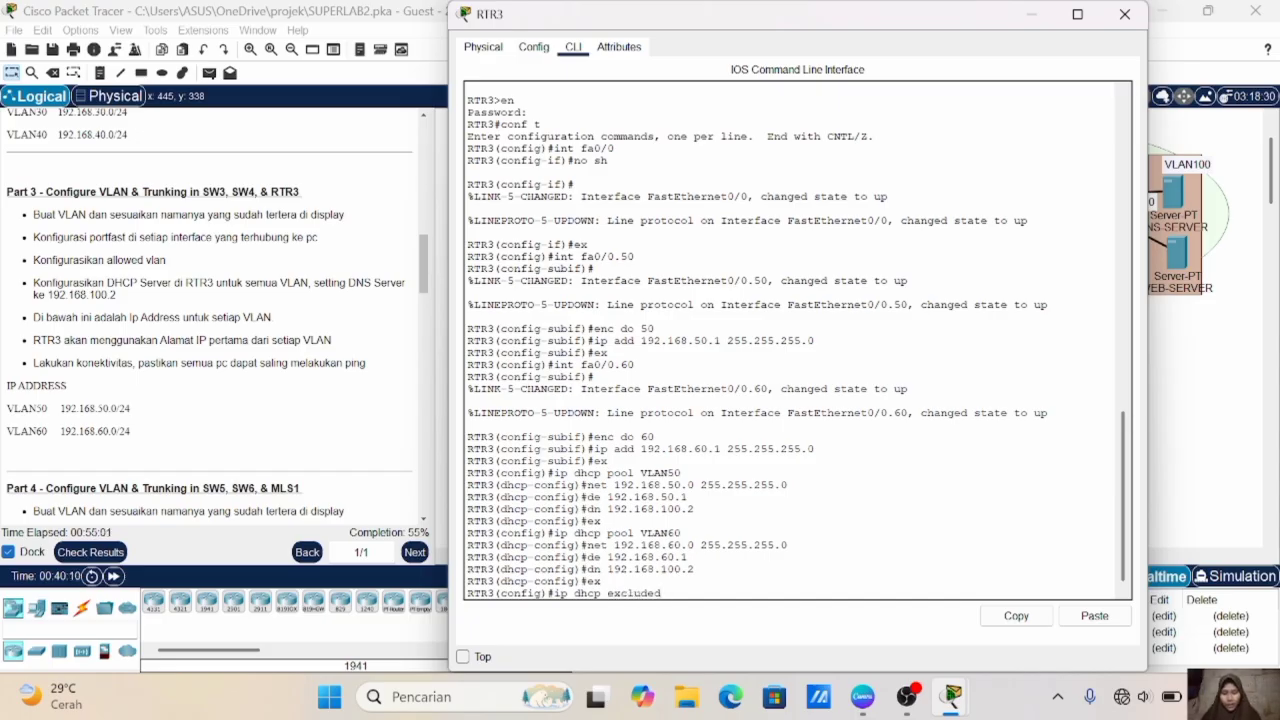
pyautogui.write(' 192.168.50.1')
pyautogui.press('Return')
# - Exclude the gateway address 192.168.60.1 from DHCP assignment on RTR3
pyautogui.write('ex')
pyautogui.press('Up')
pyautogui.press('Left')
pyautogui.press('Left')
pyautogui.press('Left')
pyautogui.press('BackSpace')
pyautogui.write('6')
pyautogui.press('Return')
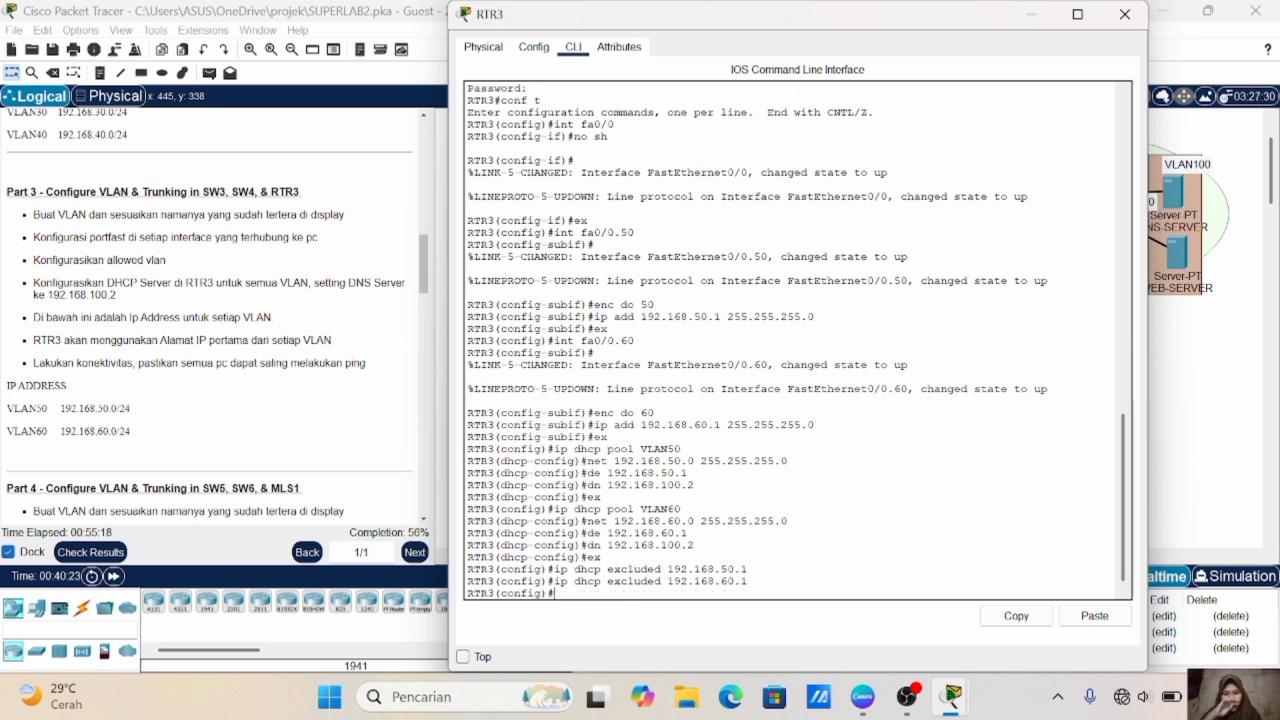
# - Set PC14's IPv4 configuration to DHCP and return to the topology
pyautogui.click(1230, 383)
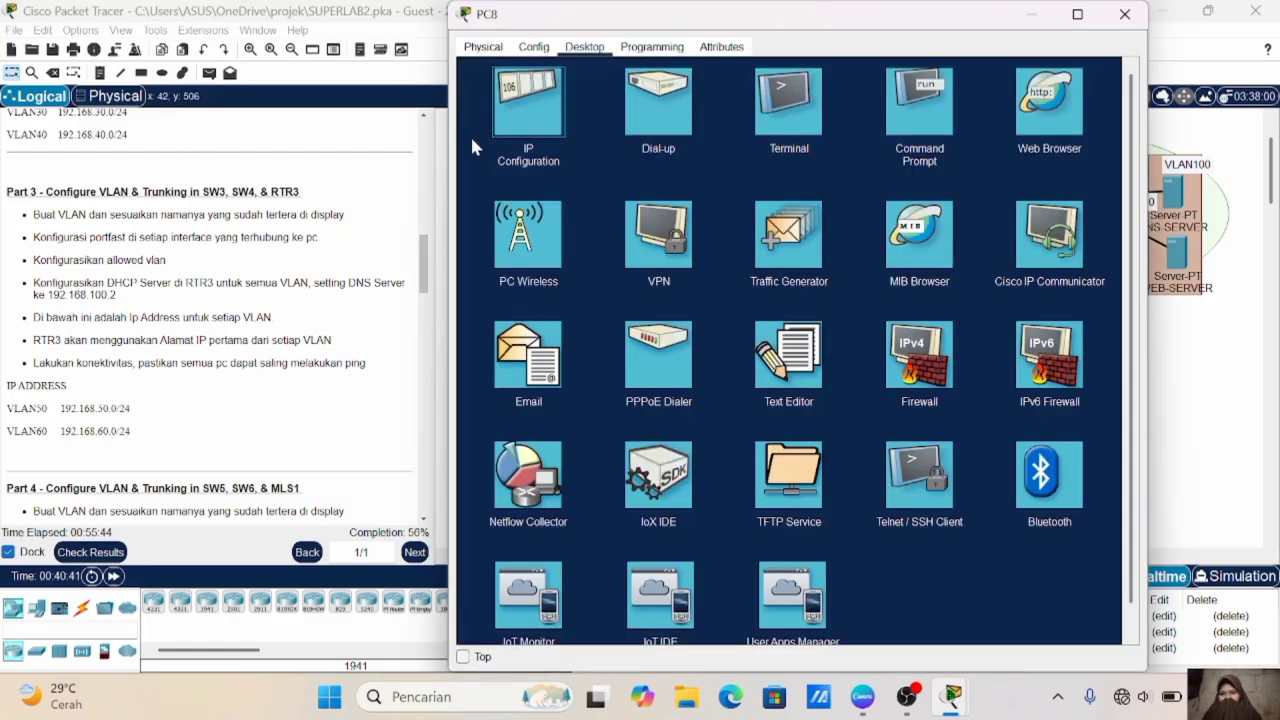
pyautogui.click(528, 140)
pyautogui.click(479, 131)
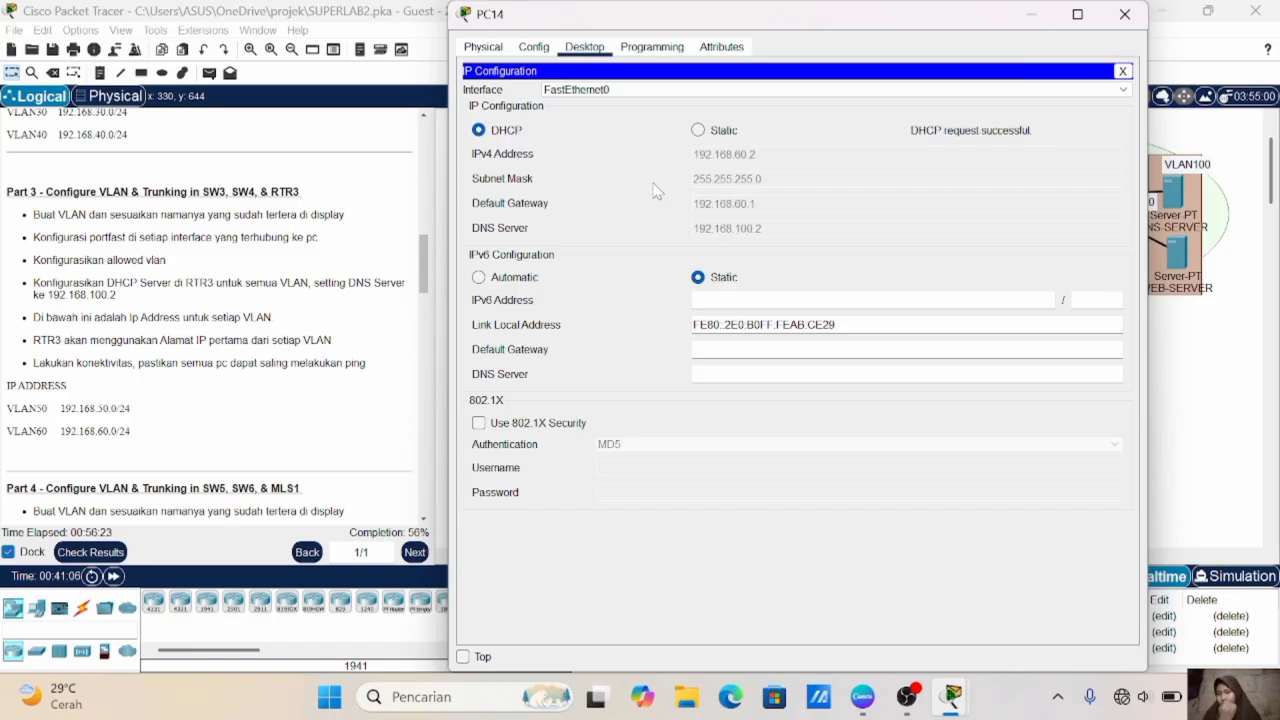
pyautogui.click(1165, 350)
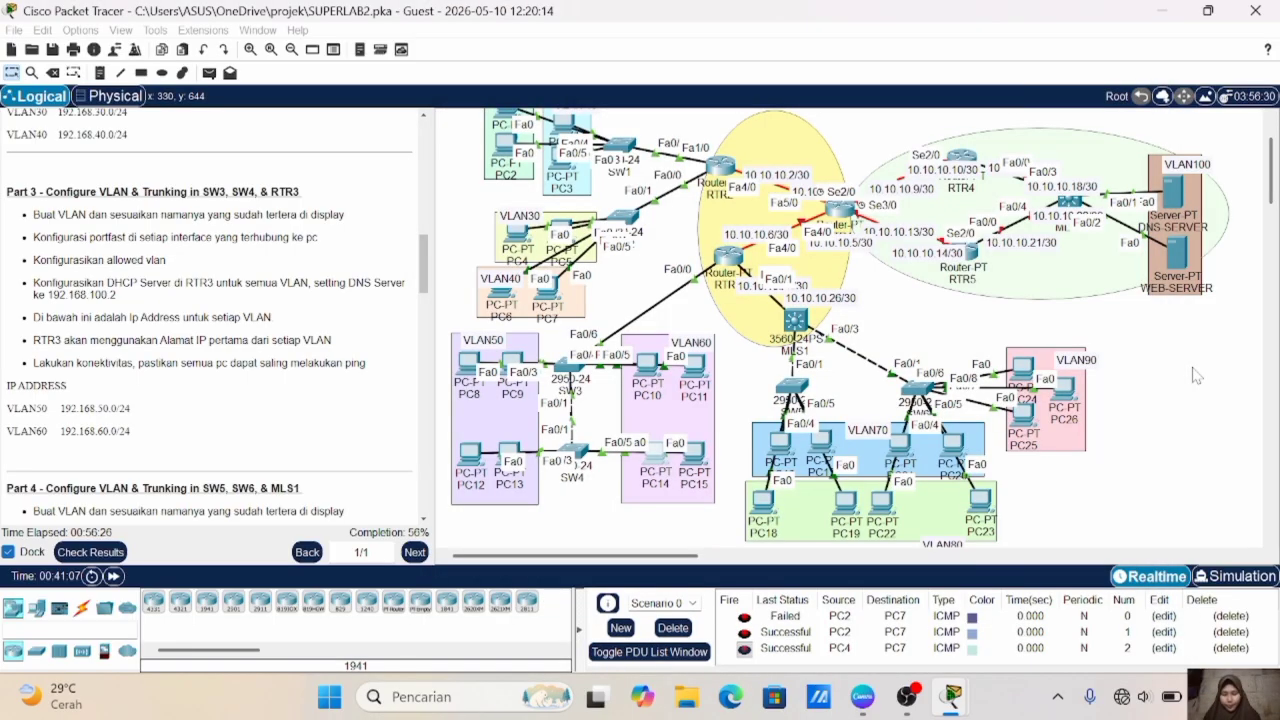
# - Send a simple PDU from PC8 to PC14 to test connectivity between VLAN50 and VLAN60
pyautogui.scroll(1, 1137, 379)
pyautogui.scroll(-1, 1137, 379)
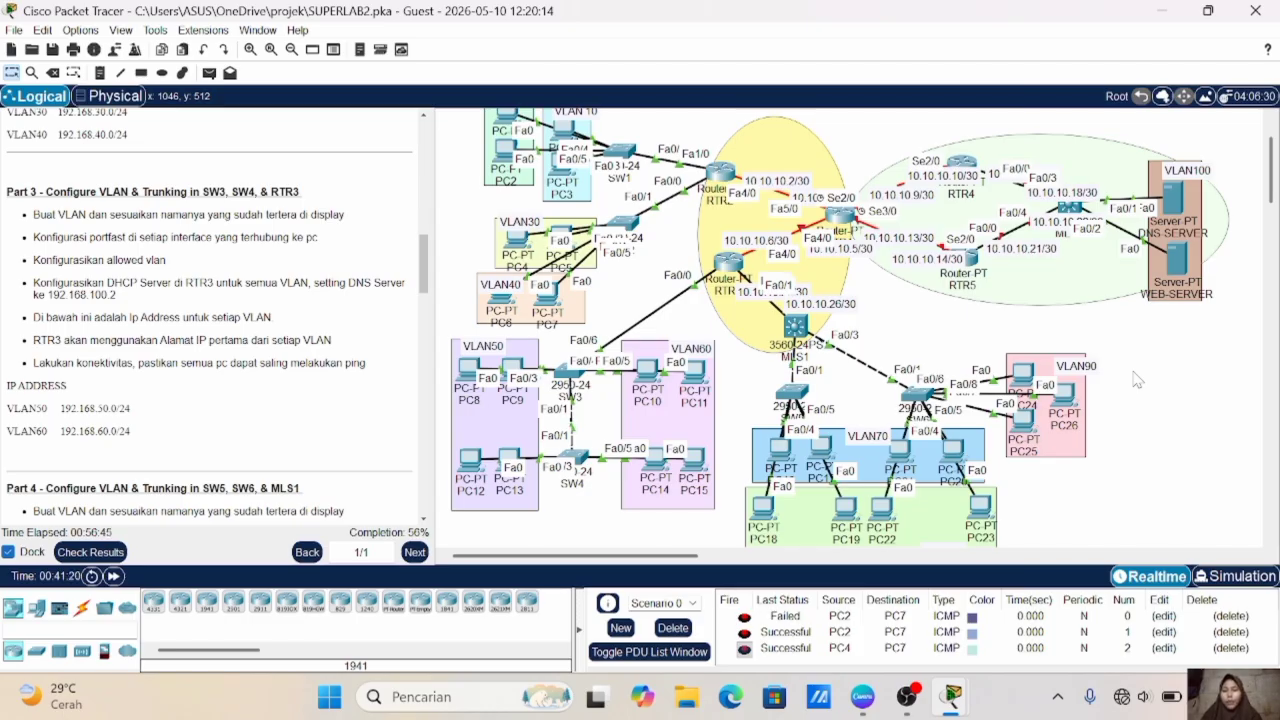
pyautogui.click(209, 73)
pyautogui.click(468, 370)
pyautogui.click(655, 460)
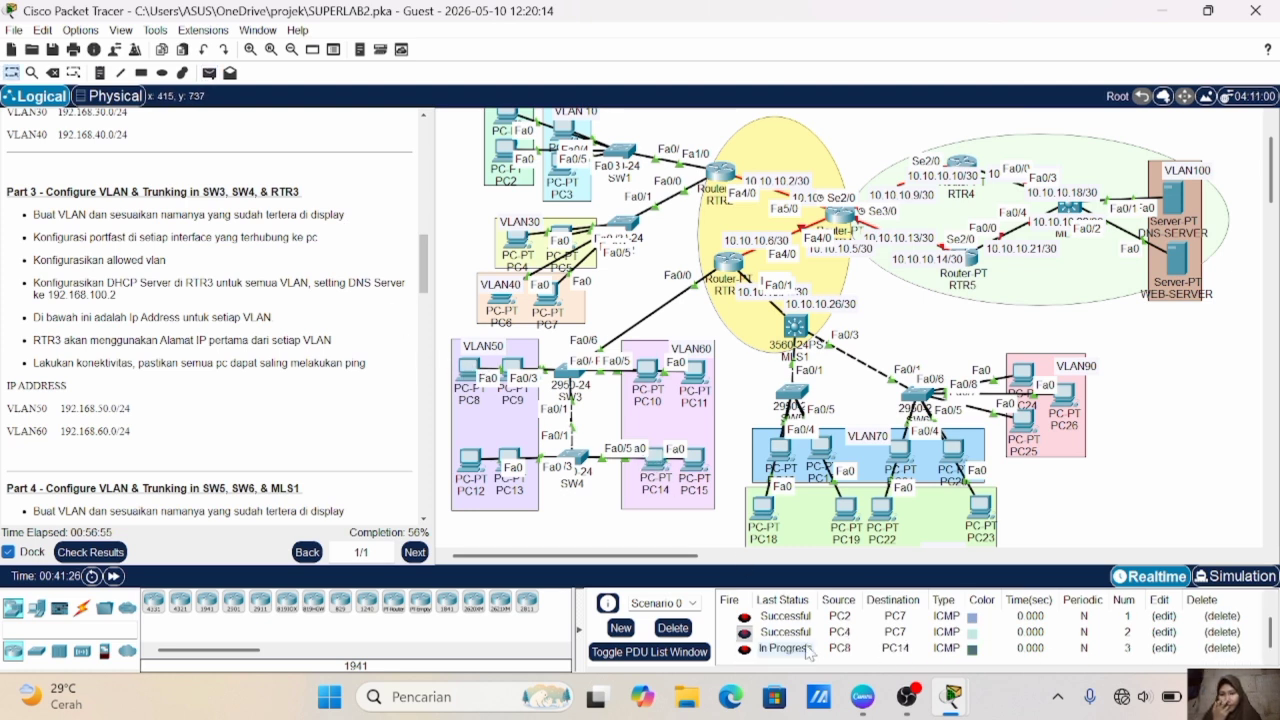
# - Delete the current PDU scenario and send a fresh simple PDU from PC8 to PC14
pyautogui.click(672, 627)
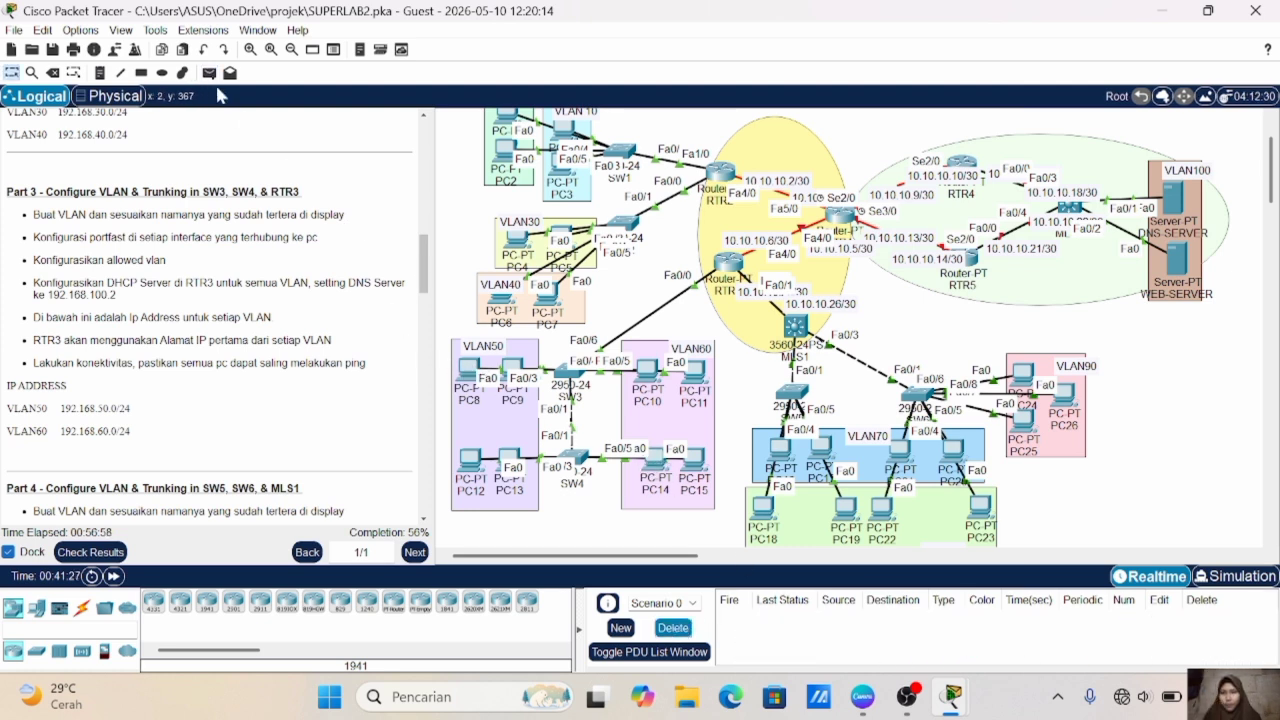
pyautogui.click(209, 73)
pyautogui.click(474, 372)
pyautogui.click(656, 460)
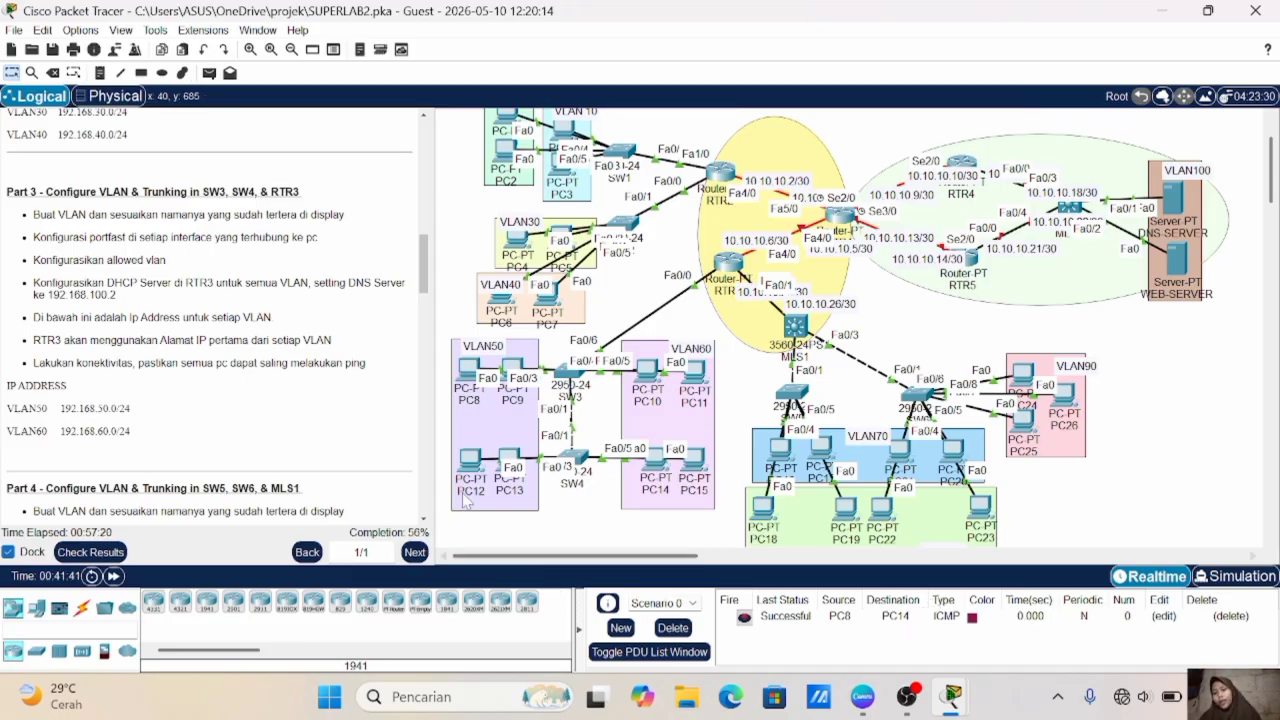
# - Following the Part 4 instructions, create VLAN 70 on switch SW5 and name it VLAN70
pyautogui.scroll(-2, 328, 413)
pyautogui.scroll(-5, 328, 413)
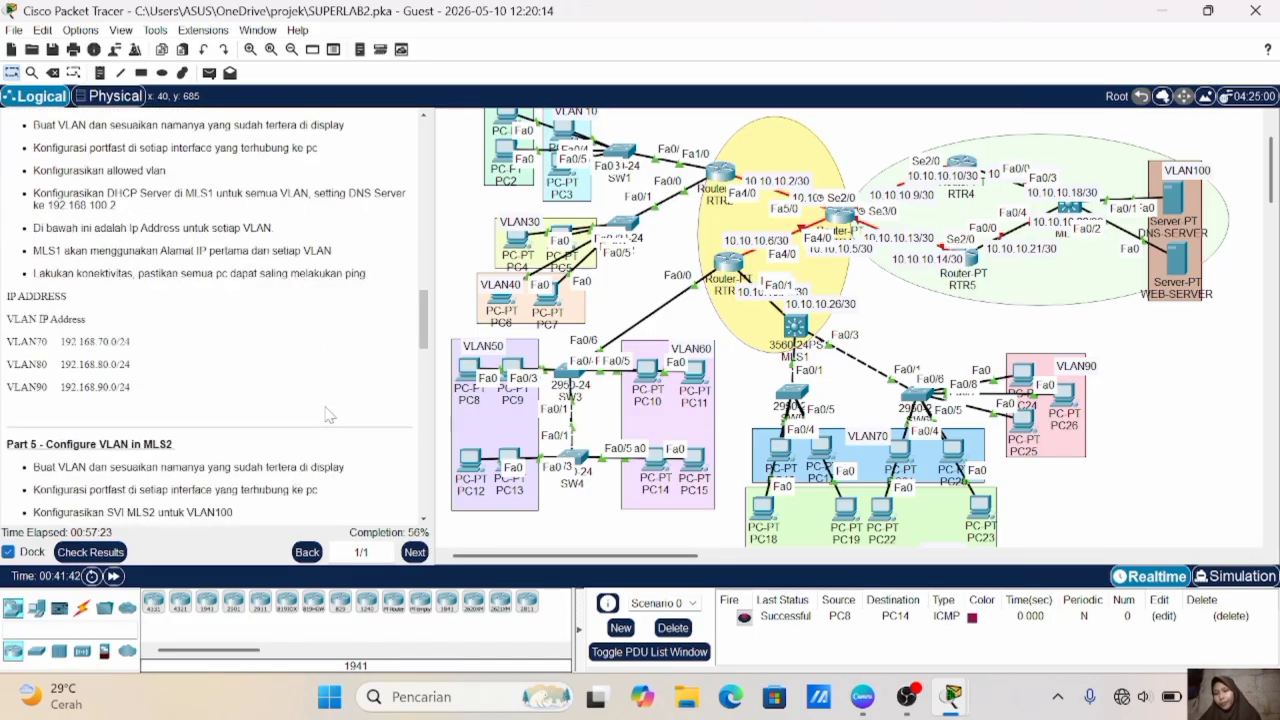
pyautogui.scroll(-1, 328, 413)
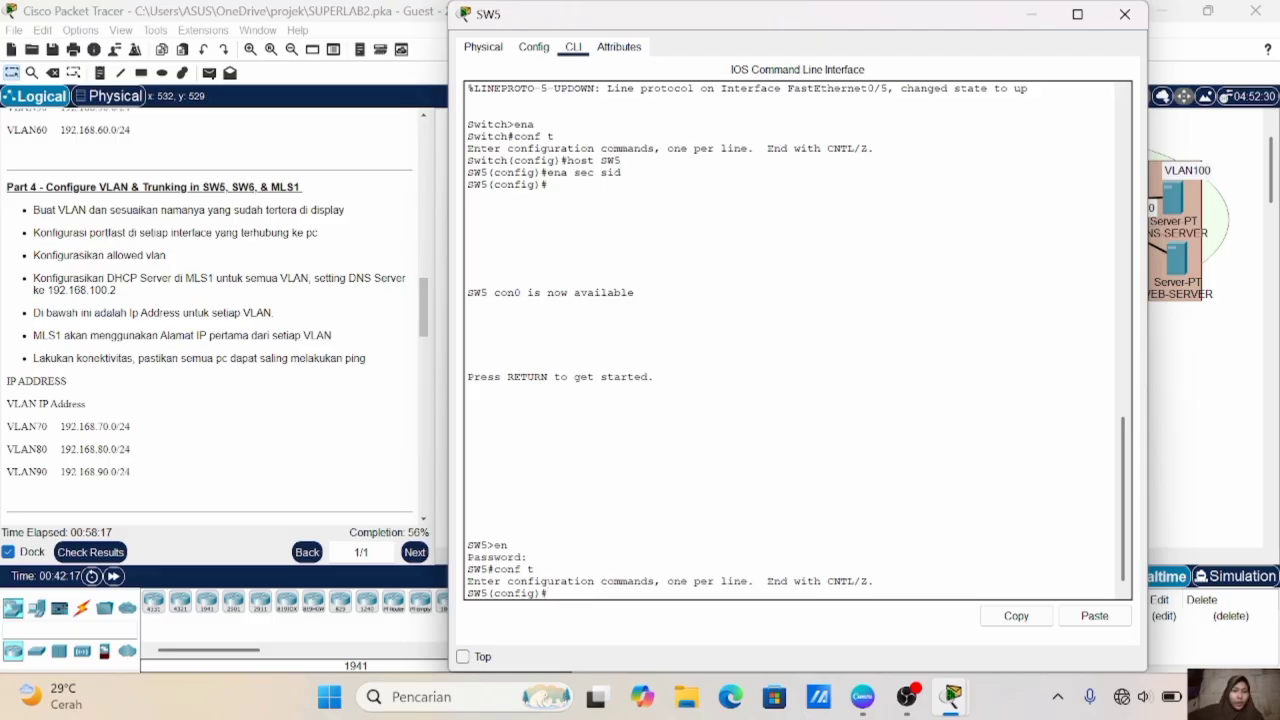
pyautogui.click(1193, 436)
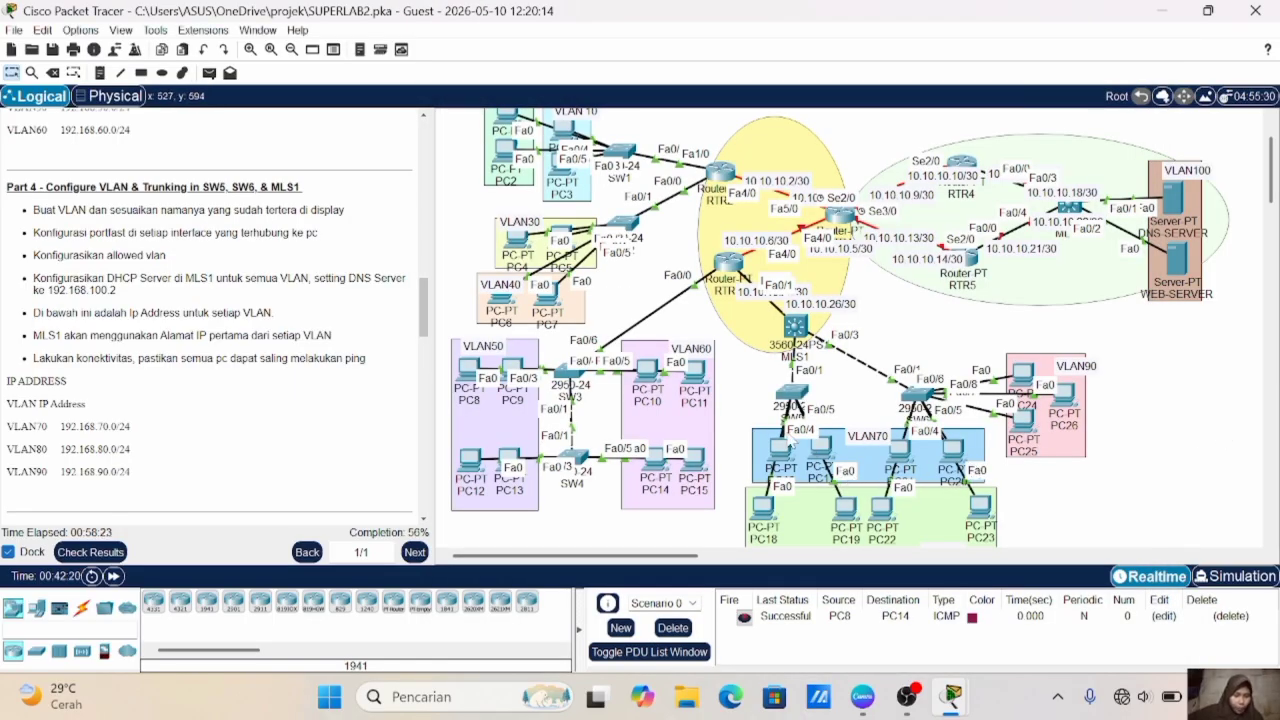
pyautogui.scroll(-1, 866, 492)
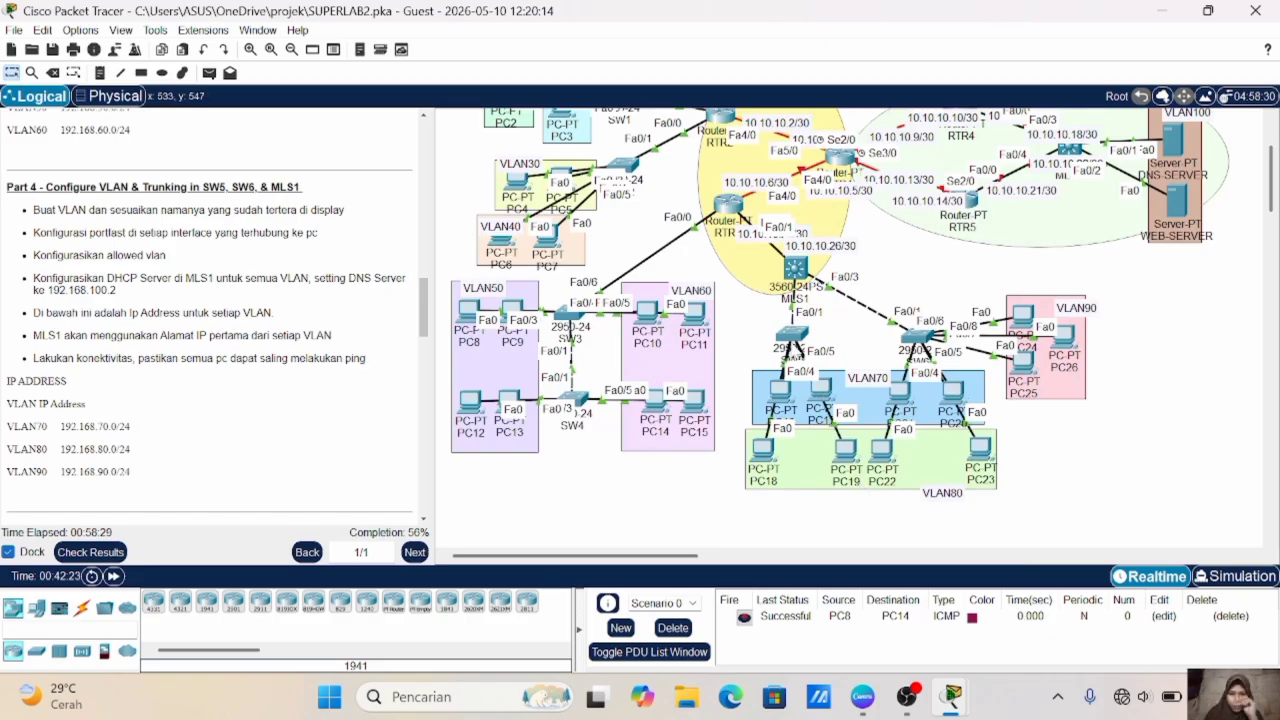
pyautogui.click(791, 336)
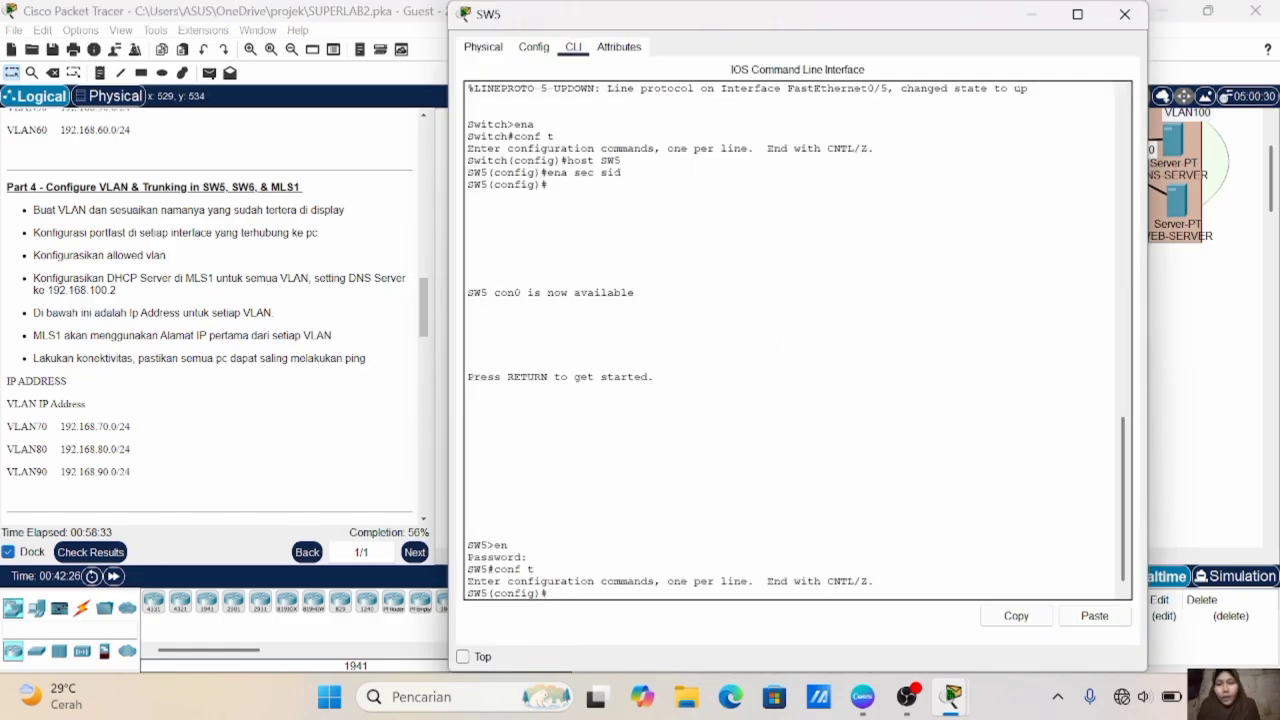
pyautogui.write('vlan 70')
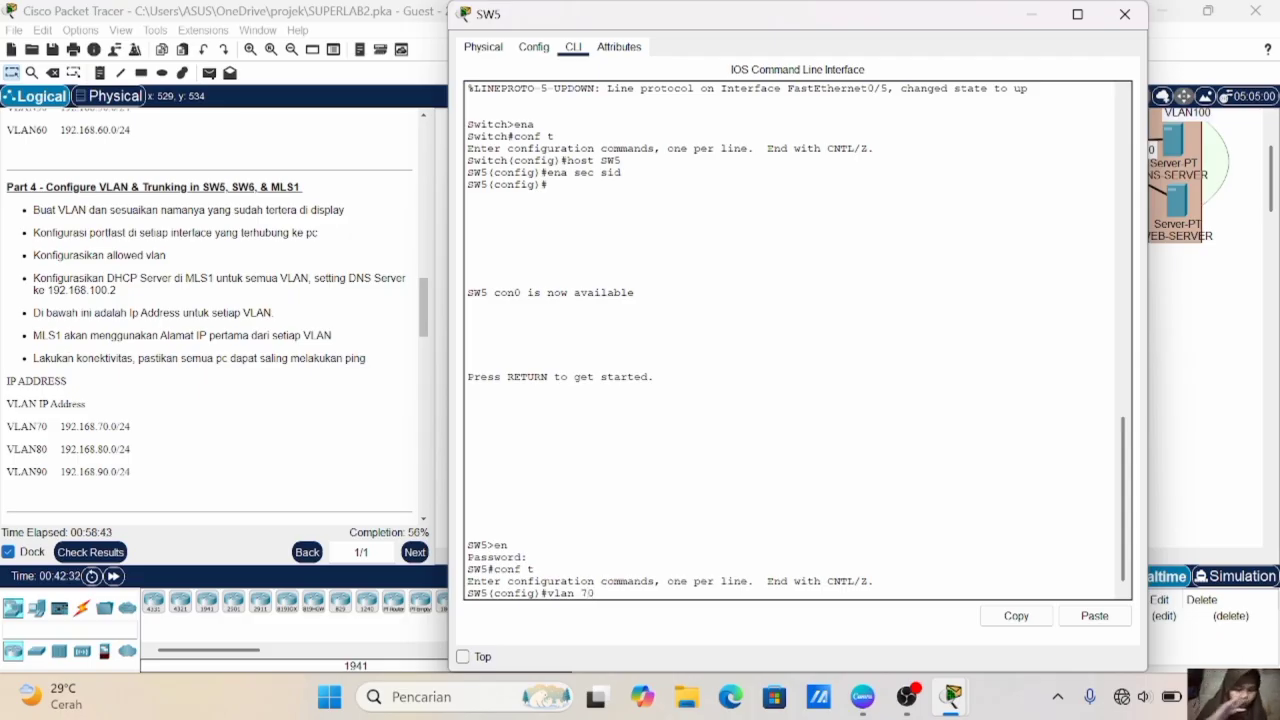
pyautogui.press('Return')
pyautogui.write('name VLAN70')
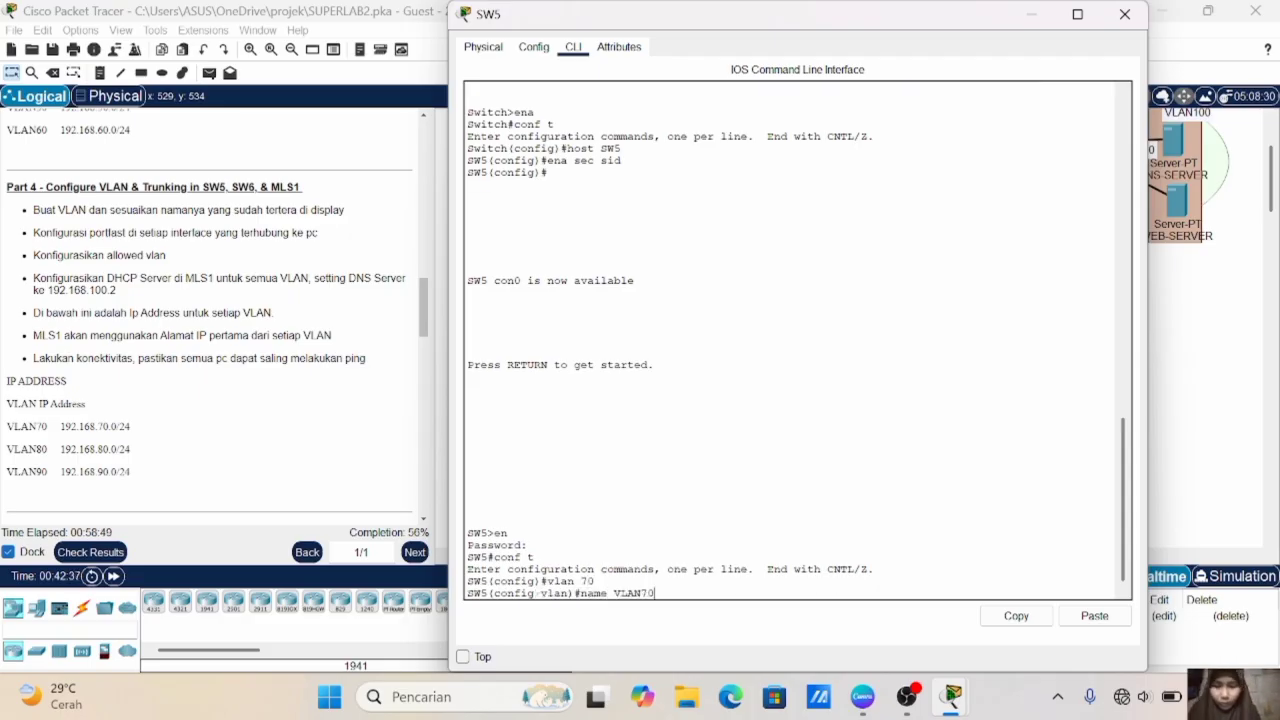
pyautogui.press('Return')
# - Create VLAN 80 on SW5, name it VLAN80 and exit the VLAN configuration
pyautogui.write('vlan 80')
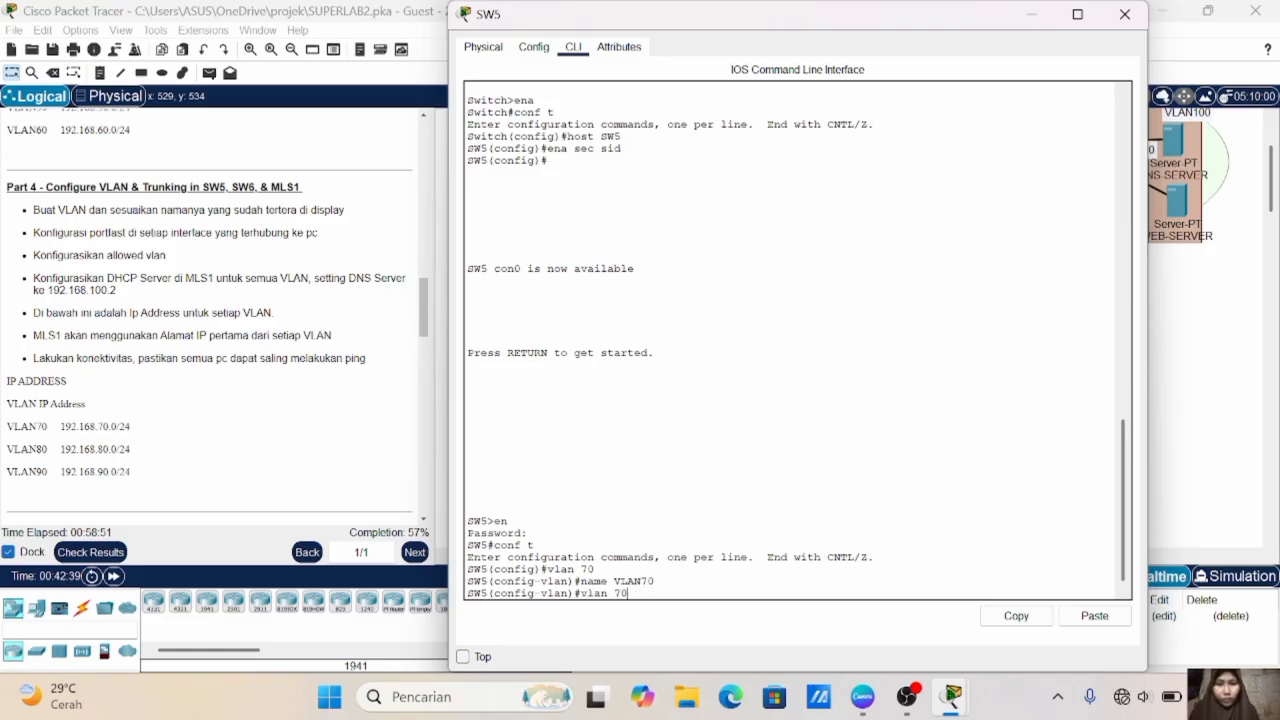
pyautogui.press('Return')
pyautogui.write('name VLAN80')
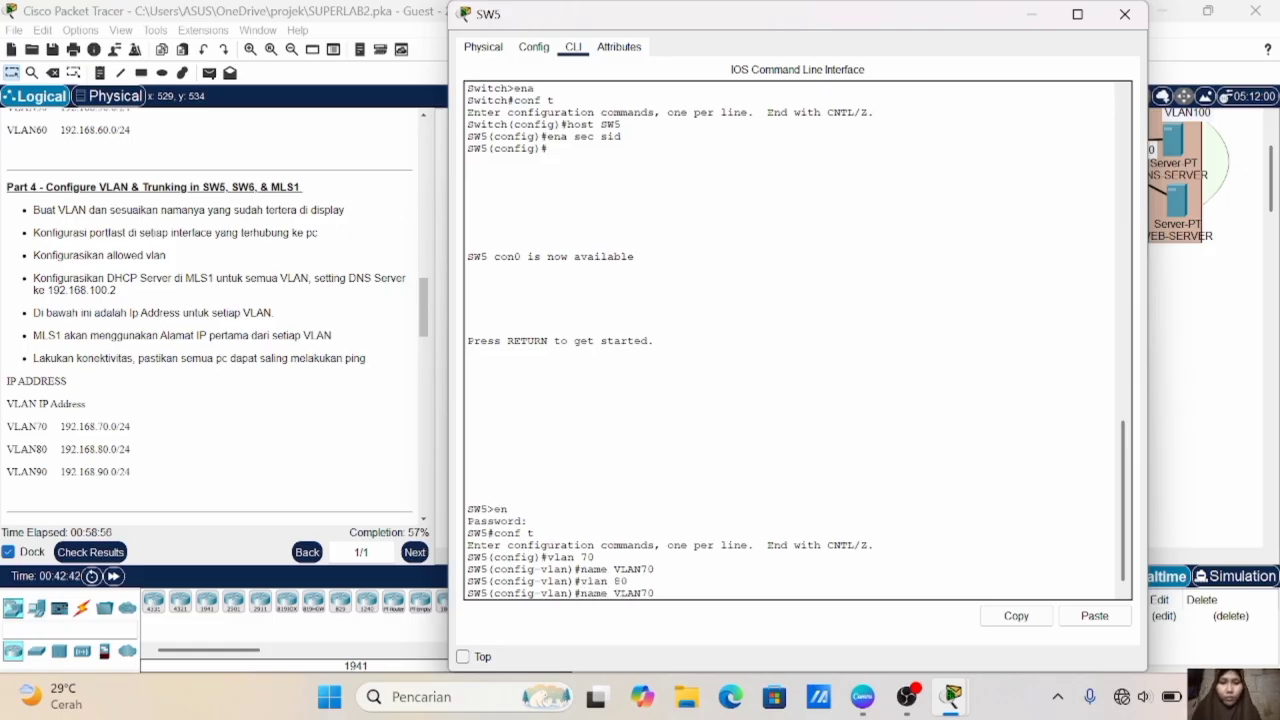
pyautogui.press('Return')
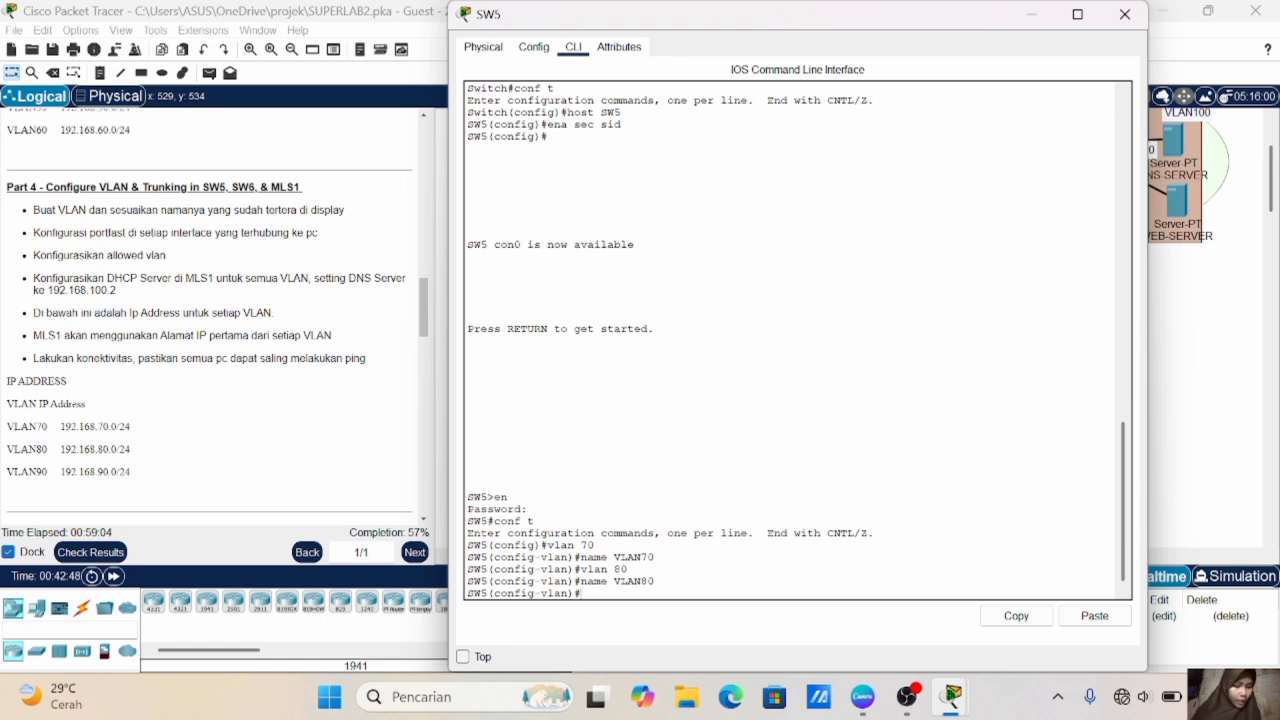
pyautogui.write('ex')
pyautogui.press('Return')
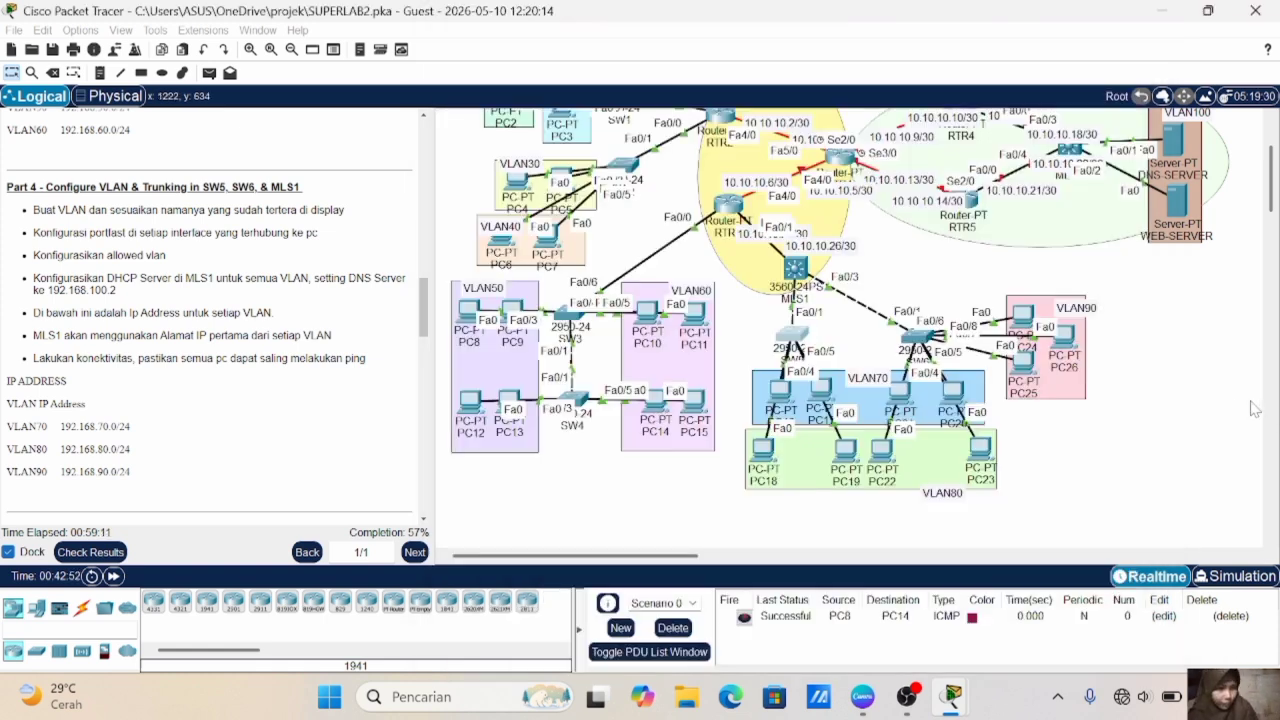
# - Check the topology for SW5's PC ports, then set Fa0/2-3 to access mode in VLAN 70
pyautogui.click(1255, 408)
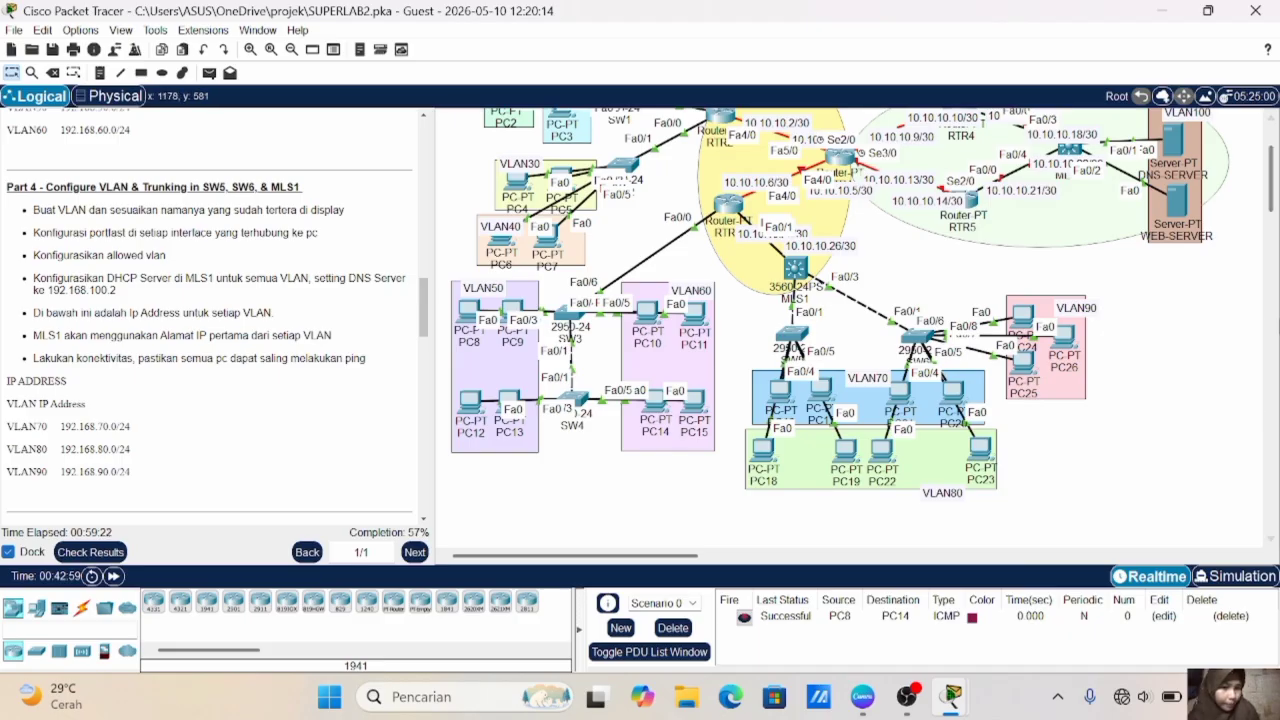
pyautogui.click(789, 335)
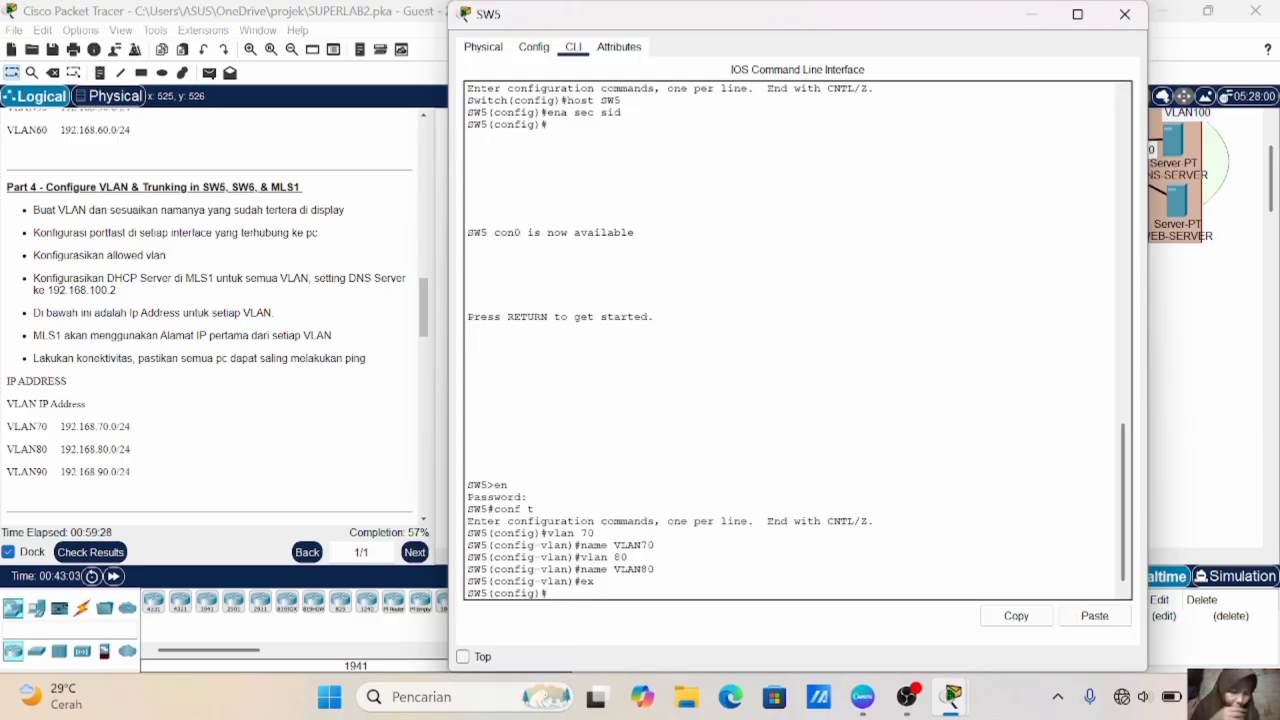
pyautogui.write('int range')
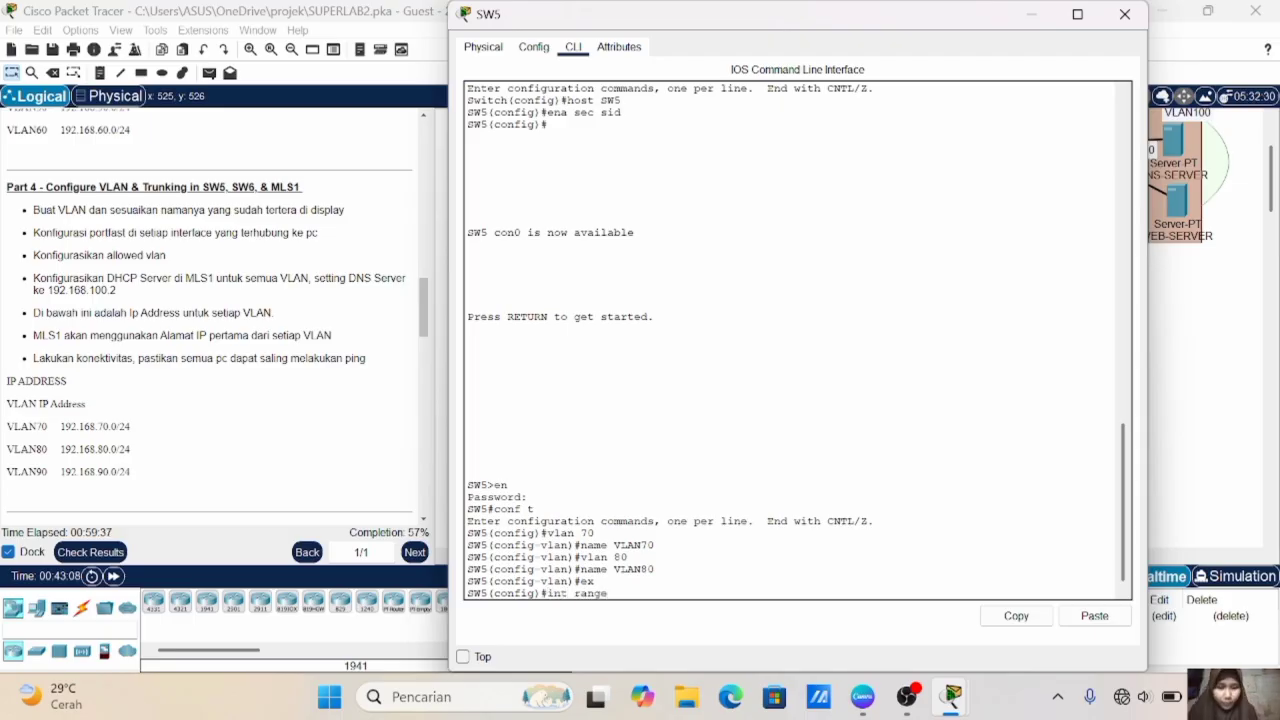
pyautogui.write(' fa0/2-3')
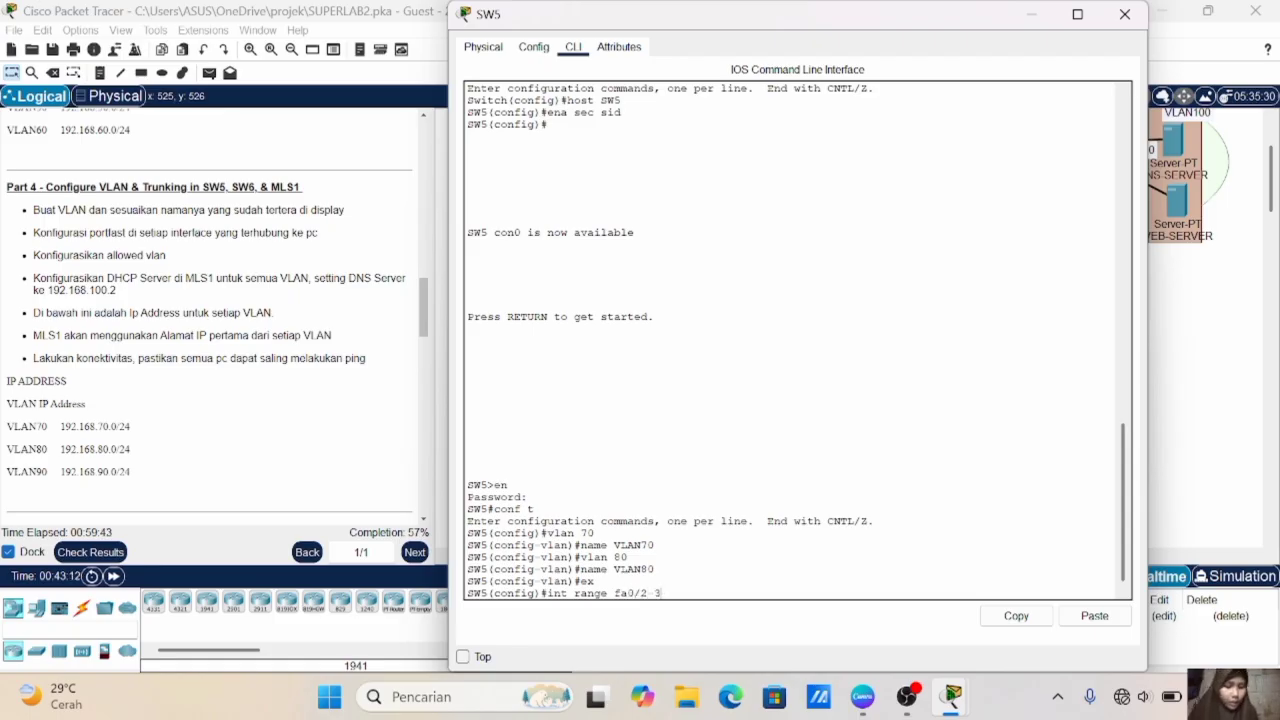
pyautogui.press('Return')
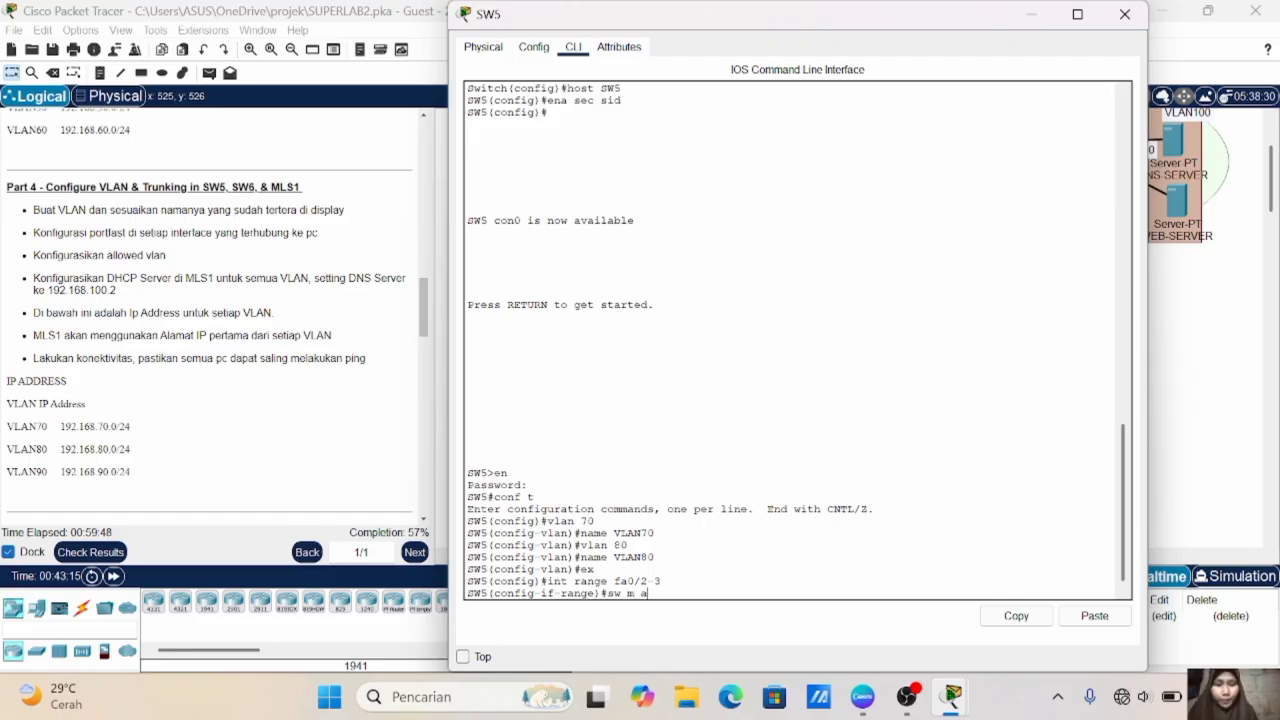
pyautogui.press('Return')
pyautogui.write('sw a vl 70')
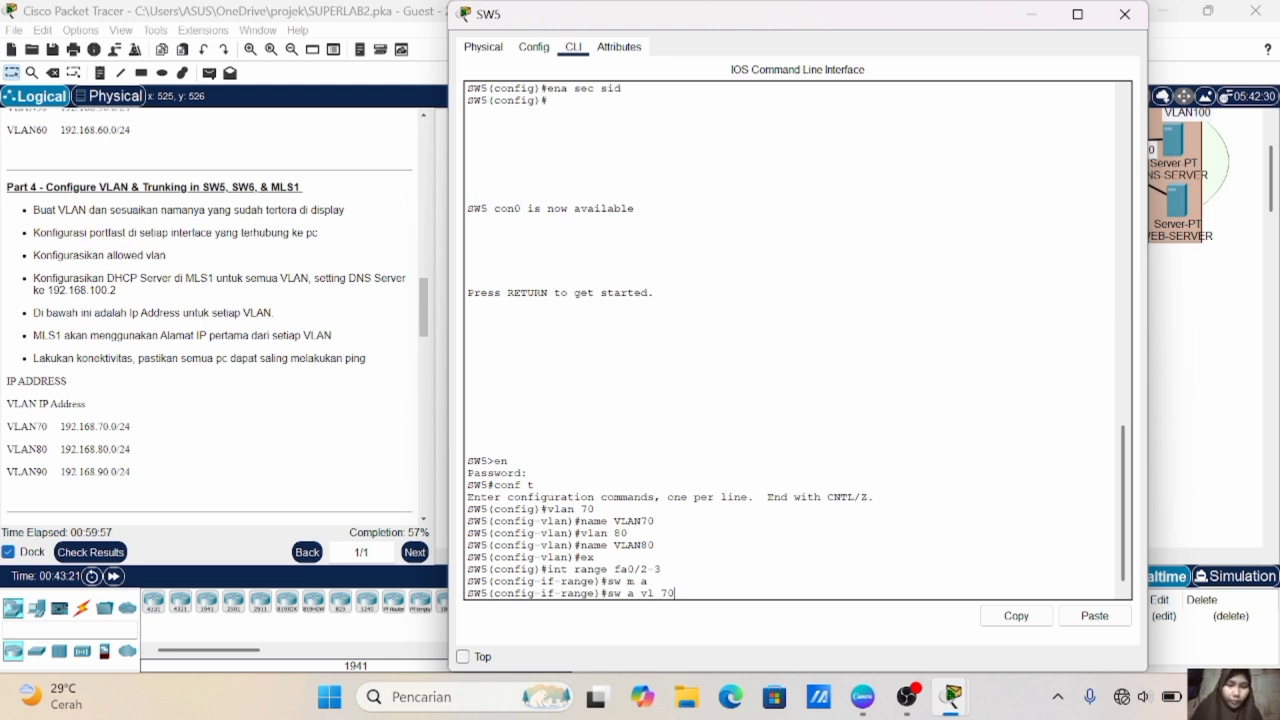
pyautogui.press('Return')
# - Enable spanning-tree PortFast on SW5's Fa0/2-3 and exit the interface range configuration
pyautogui.write('spa po')
pyautogui.press('Return')
pyautogui.write('e)#e')
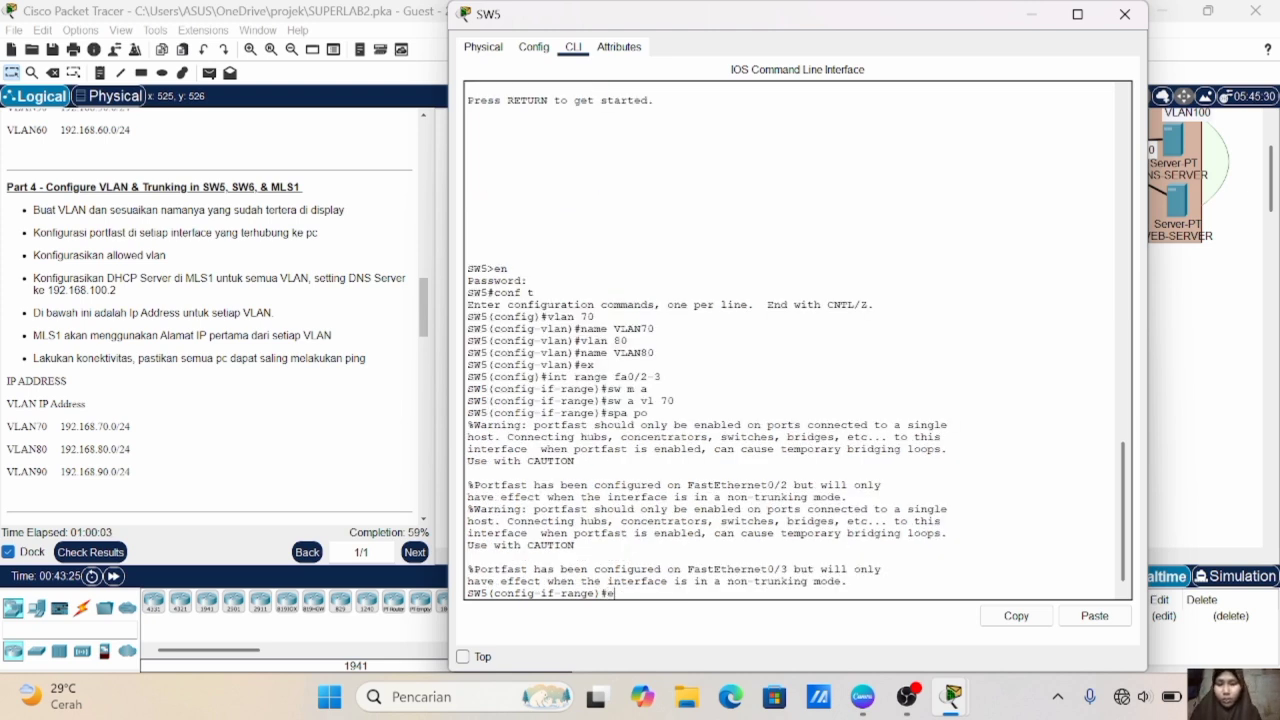
pyautogui.write('x')
pyautogui.press('Return')
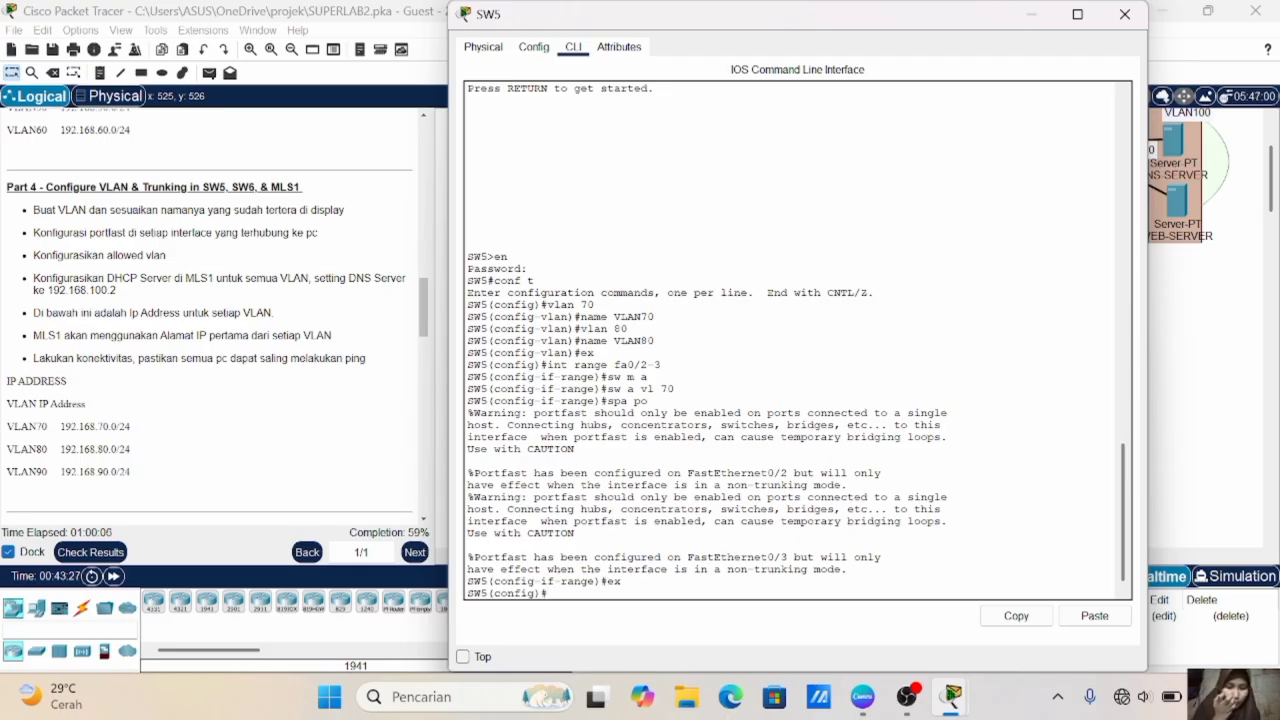
# - Set SW5's interface range Fa0/4-5 to access mode and assign it to VLAN 80
pyautogui.write('int ram')
pyautogui.write('ge fa0/4-5')
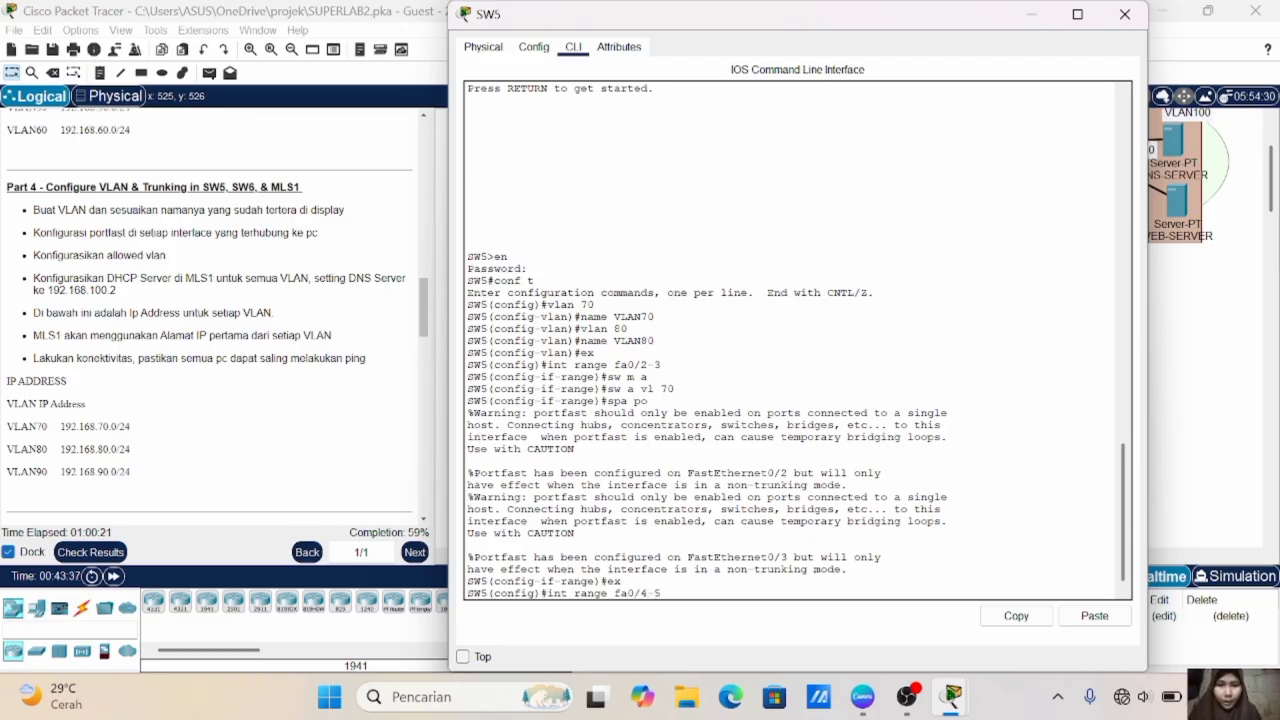
pyautogui.press('Return')
pyautogui.write('sw m a')
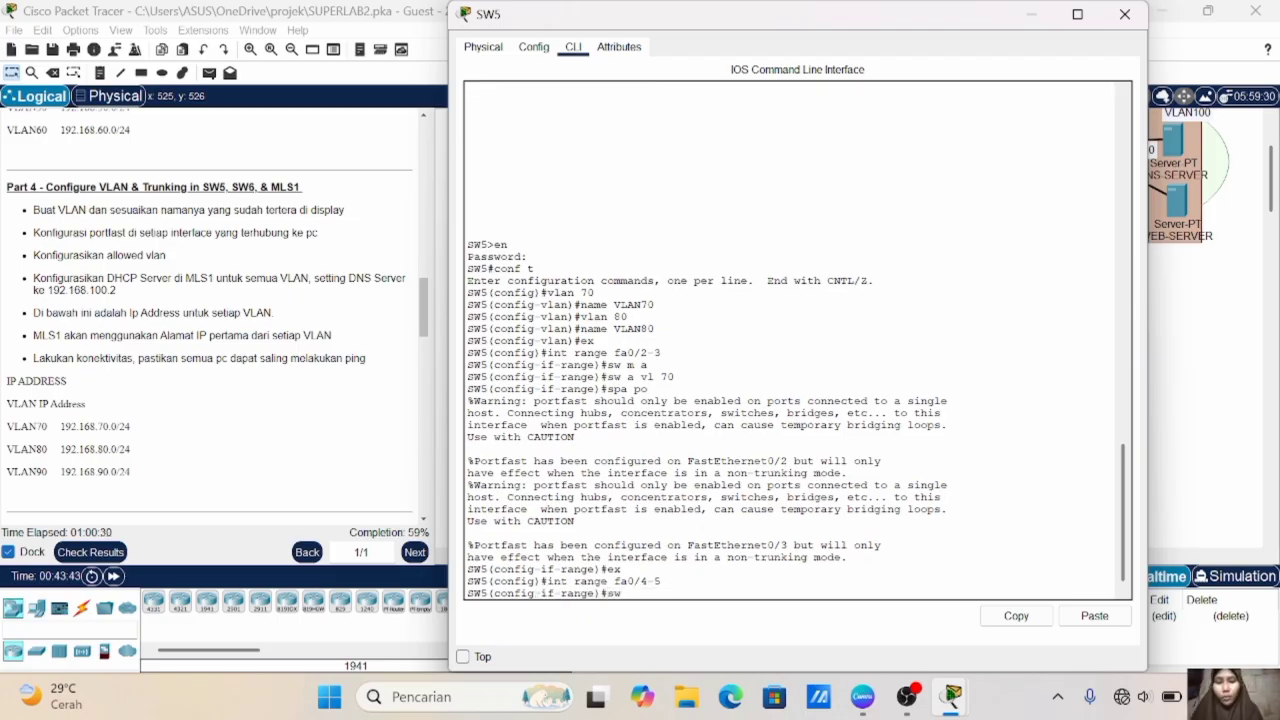
pyautogui.press('Return')
pyautogui.write('sw a vl 80')
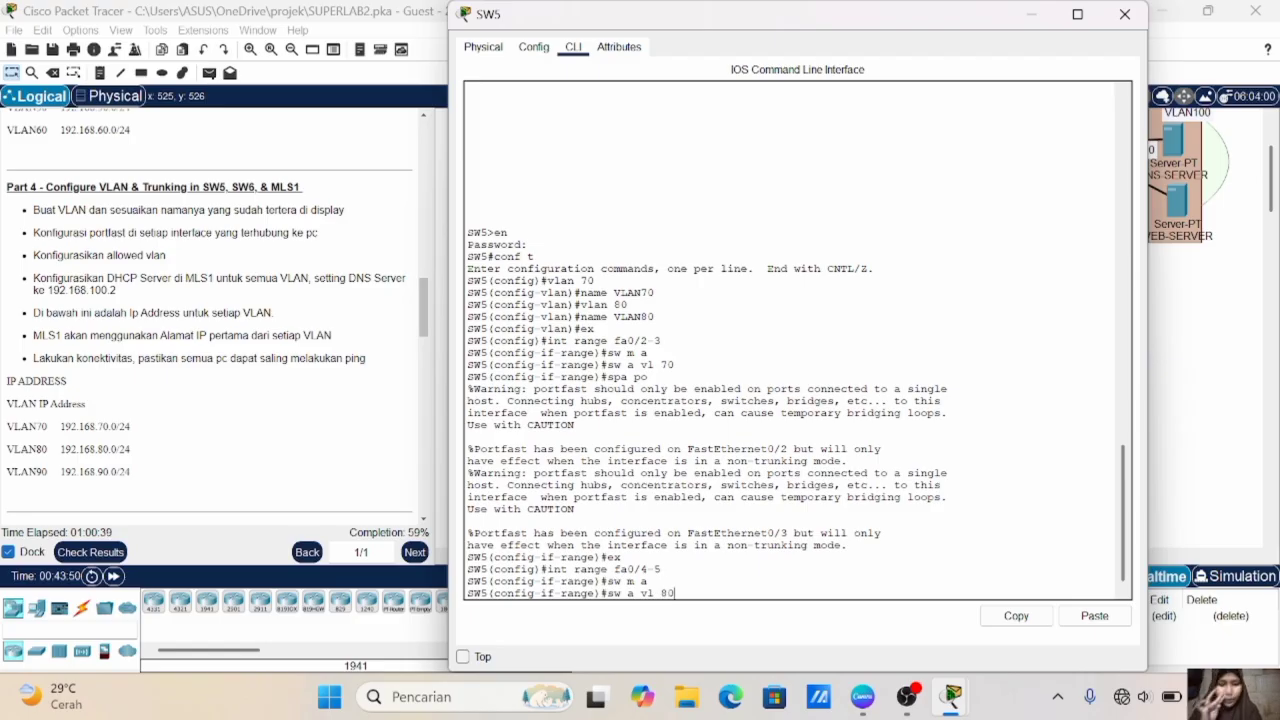
pyautogui.press('Return')
# - Enable spanning-tree PortFast on SW5's Fa0/4-5 and exit the interface range configuration
pyautogui.write('spa po')
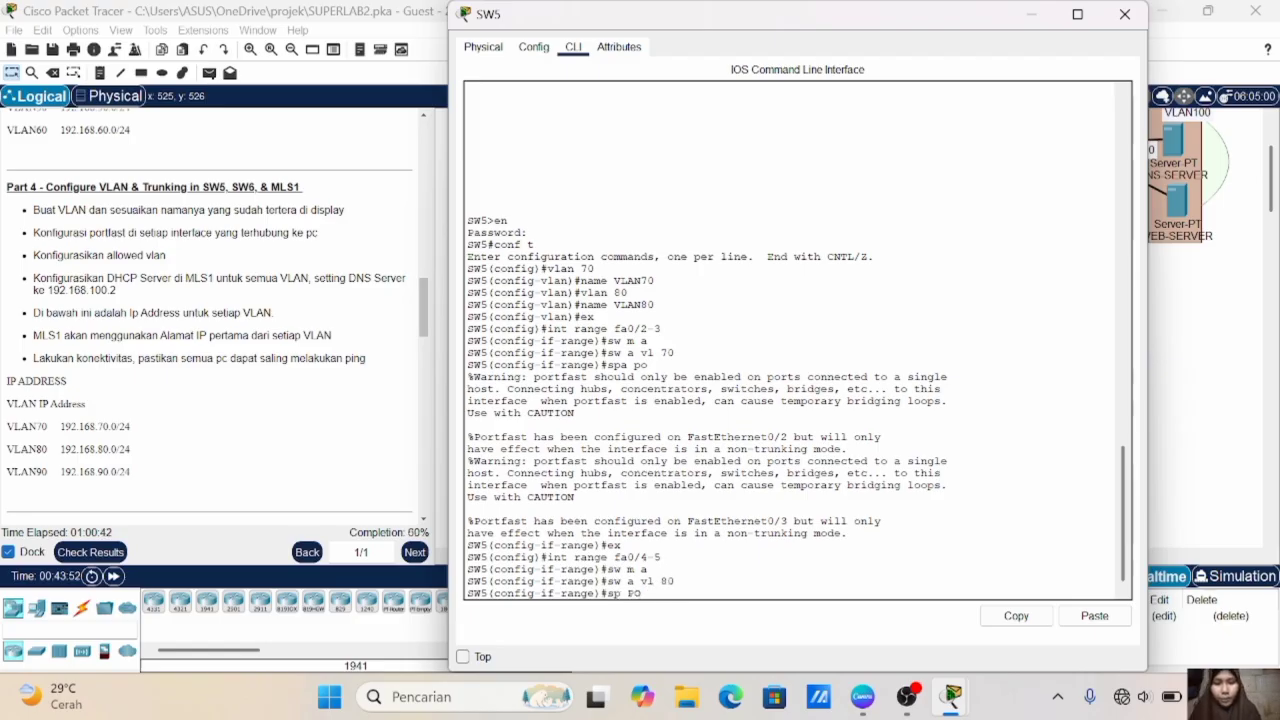
pyautogui.press('BackSpace')
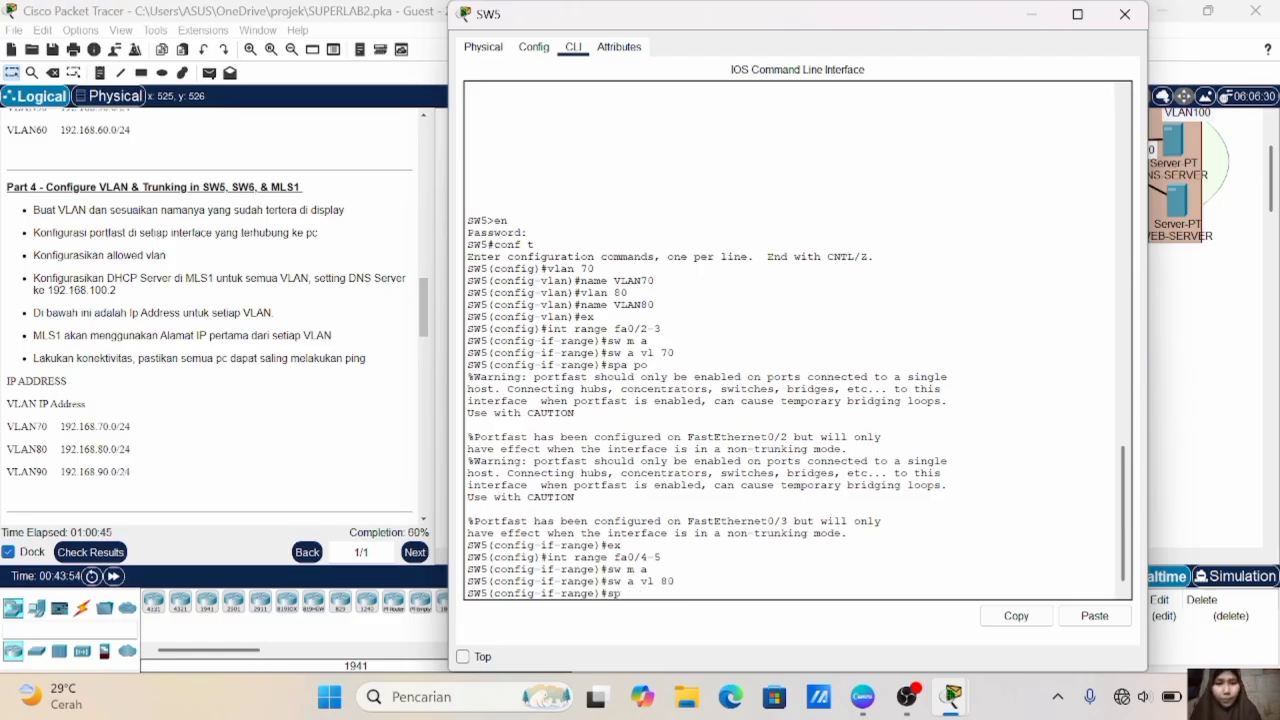
pyautogui.write('a po')
pyautogui.press('Return')
pyautogui.write('ex')
pyautogui.press('Return')
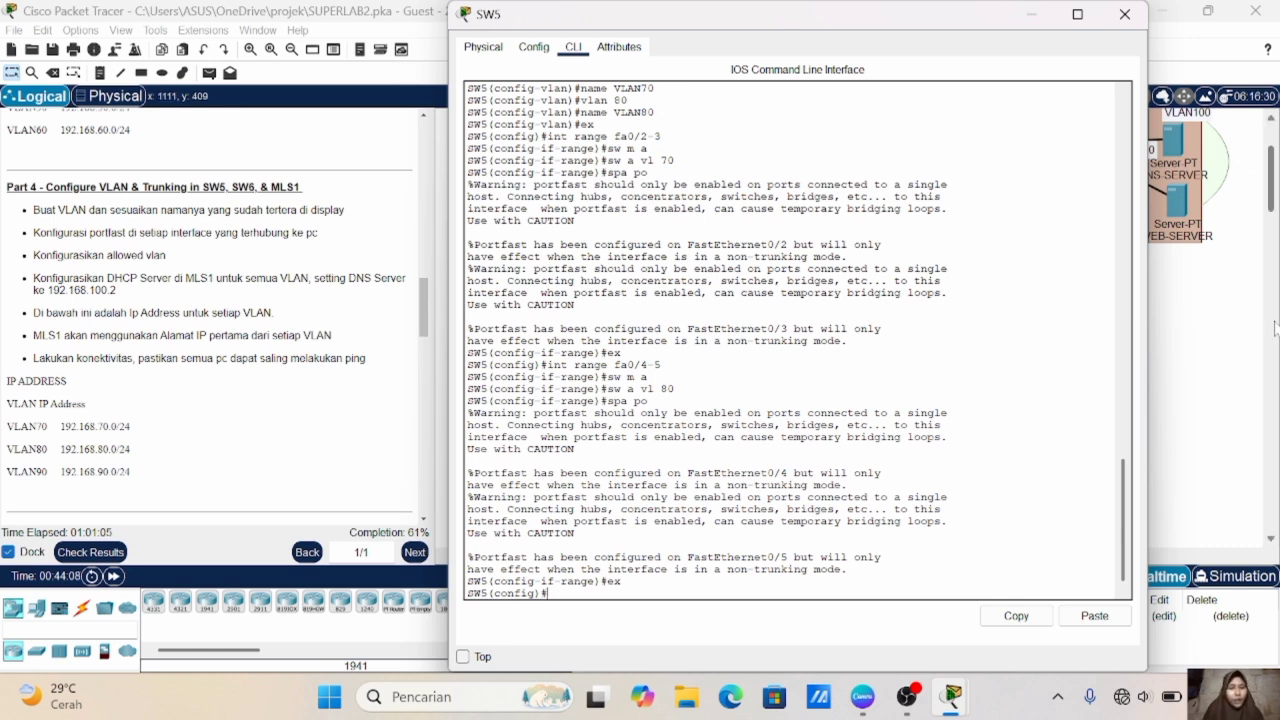
# - Check SW5's uplink to MLS1 in the topology and set its Fa0/1 interface to trunk mode
pyautogui.click(1245, 332)
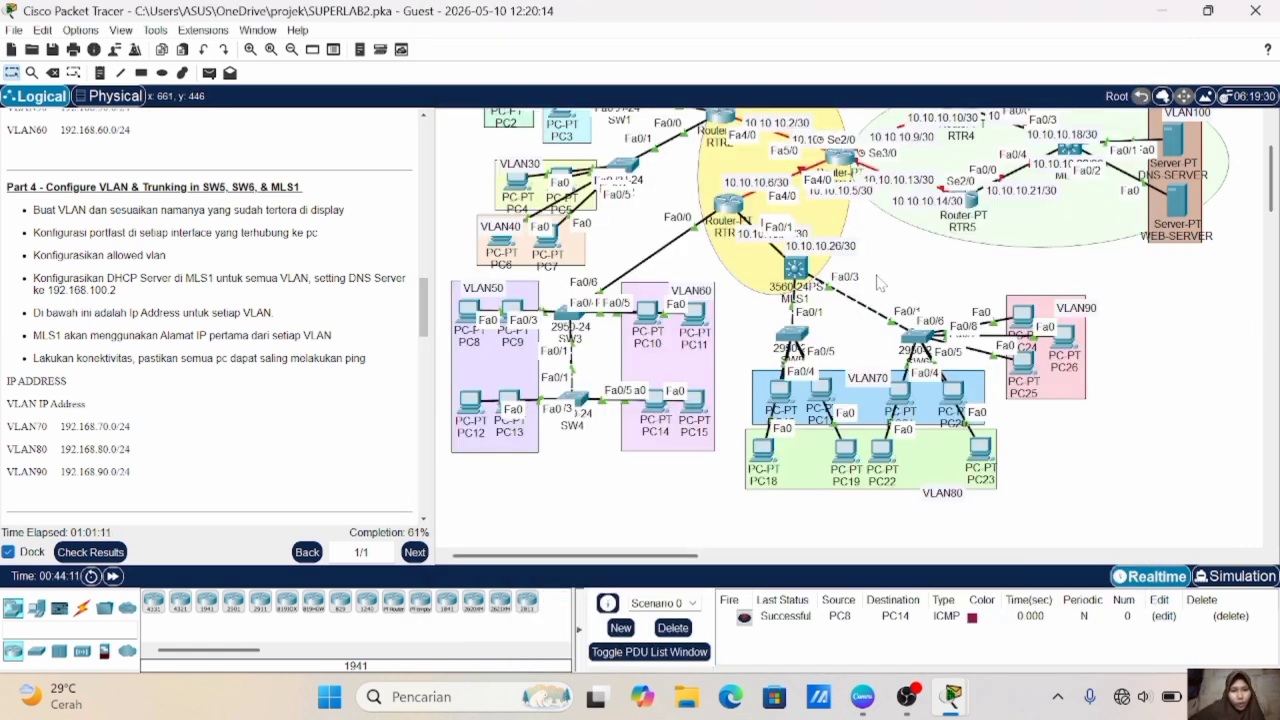
pyautogui.click(792, 338)
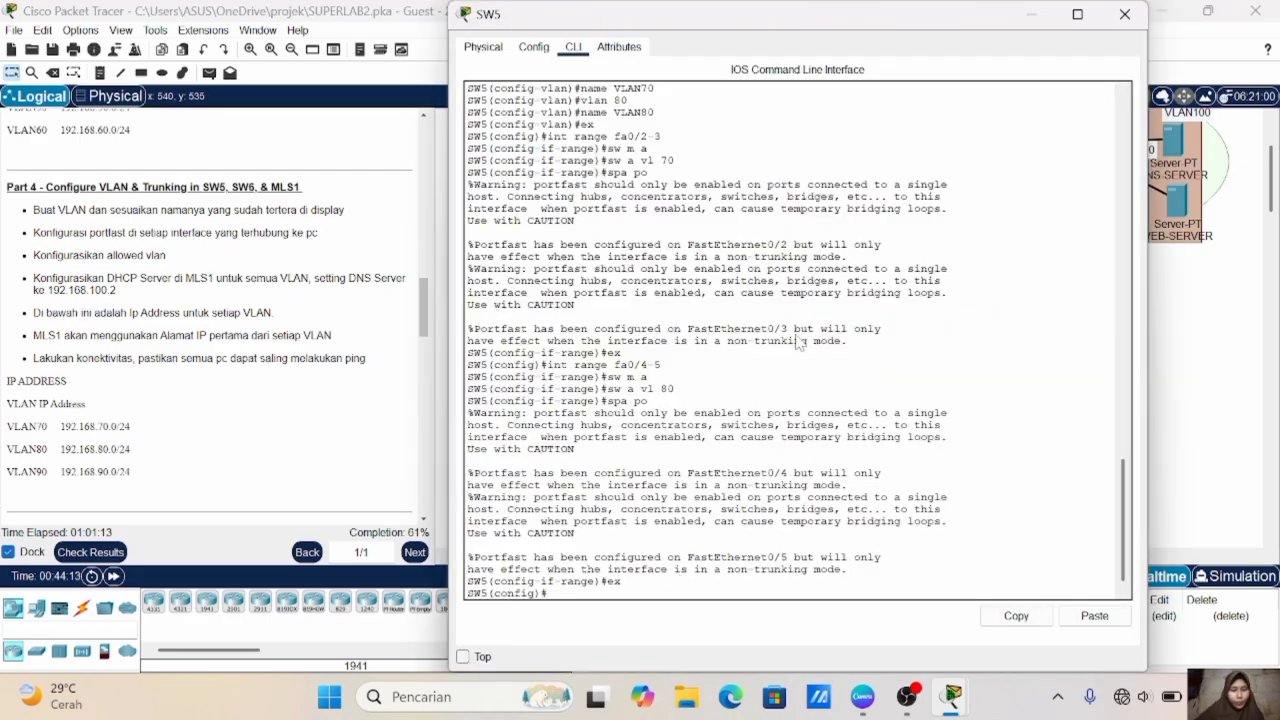
pyautogui.write('int fa0/1')
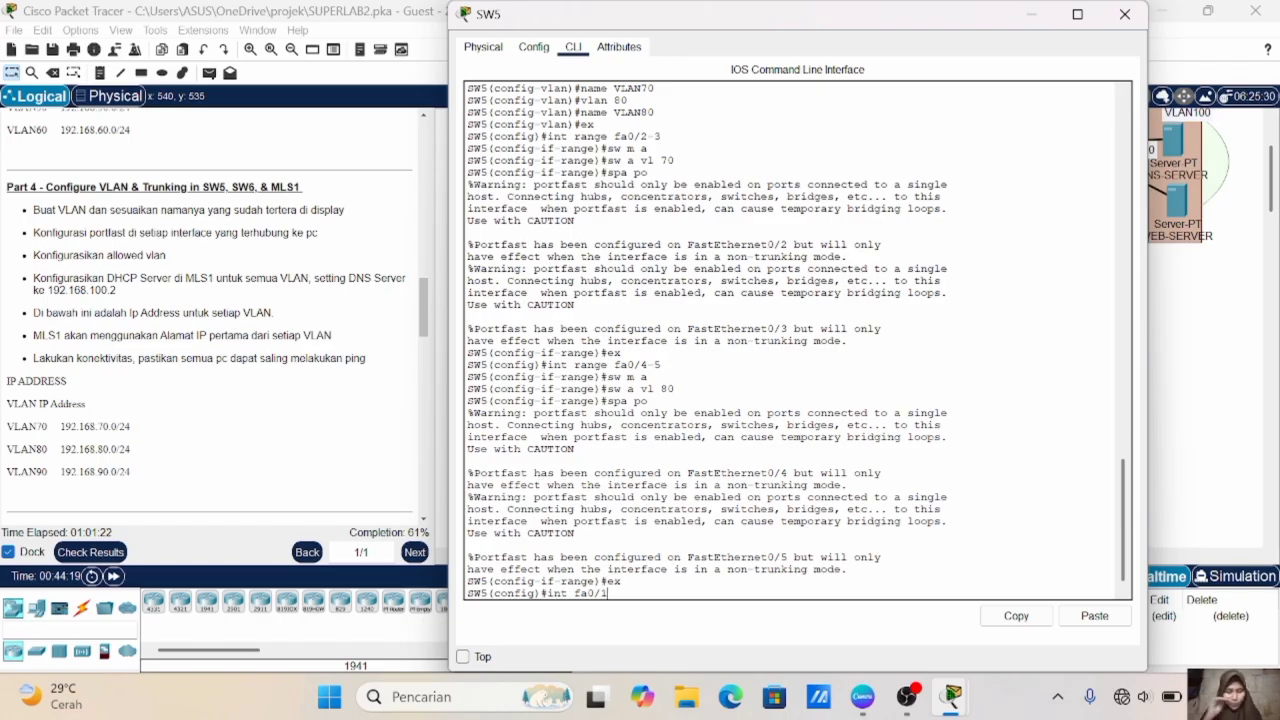
pyautogui.press('Return')
pyautogui.write('sw ')
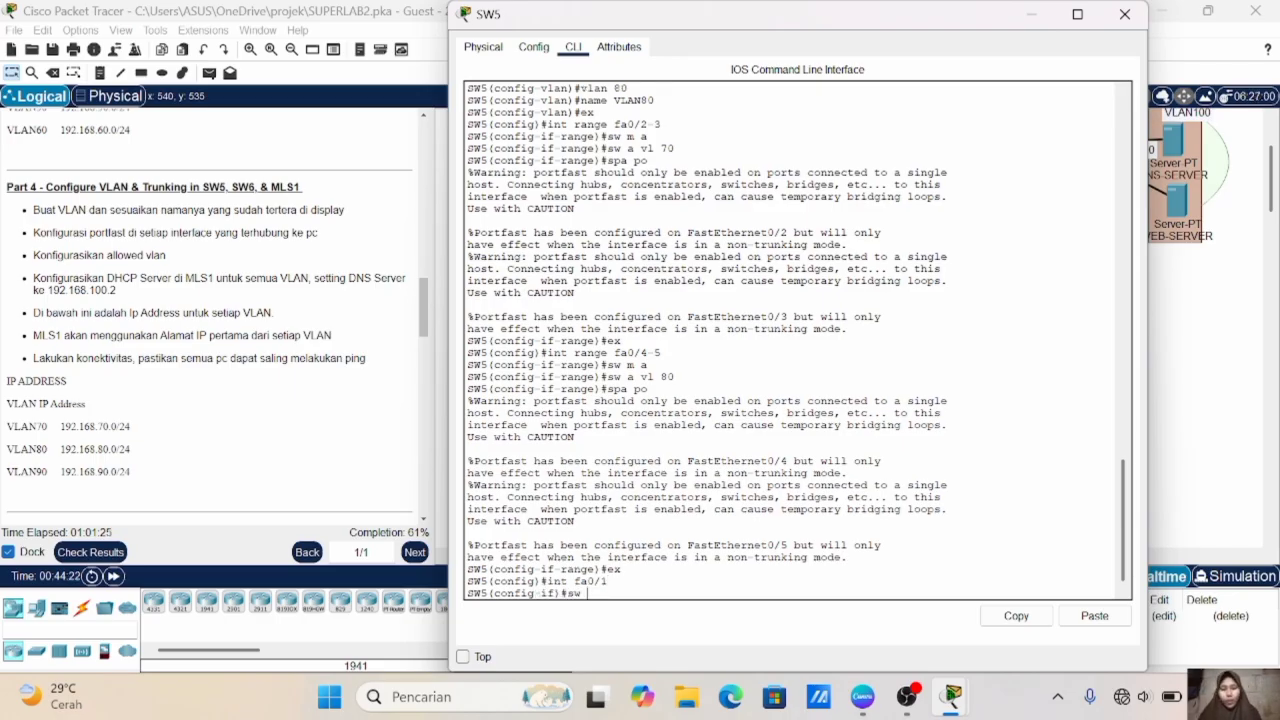
pyautogui.write('m t')
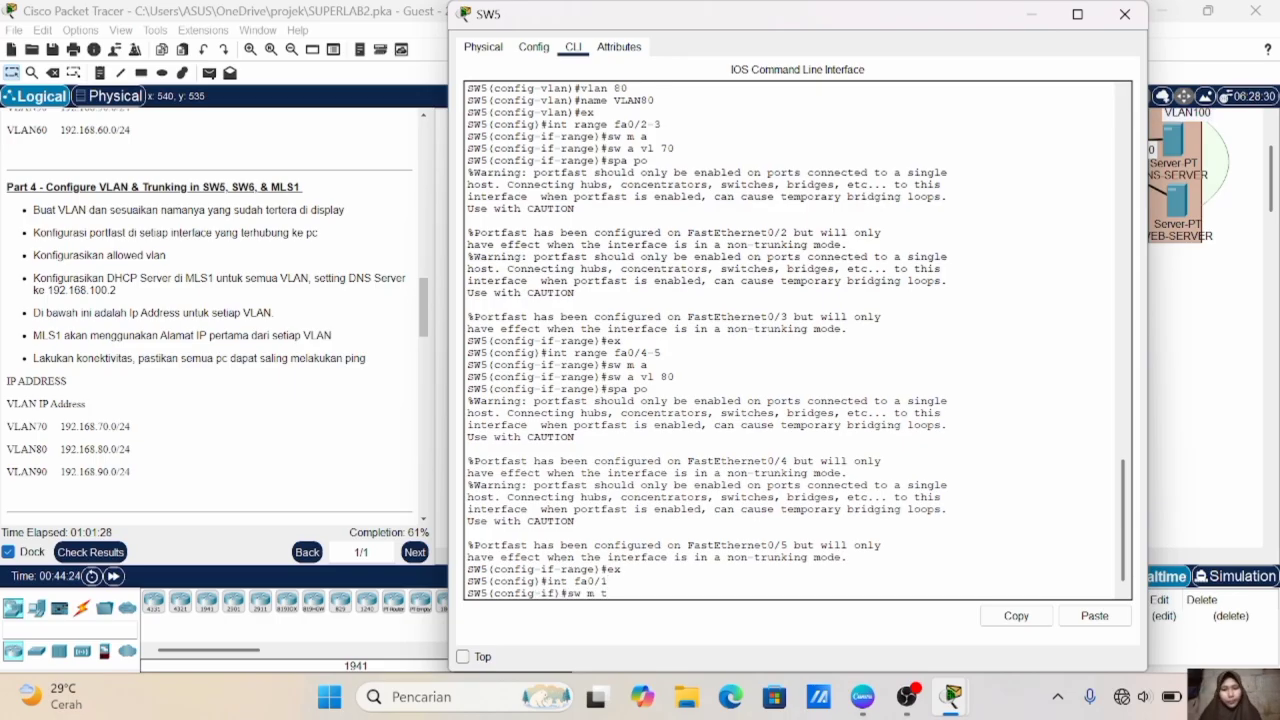
pyautogui.press('Return')
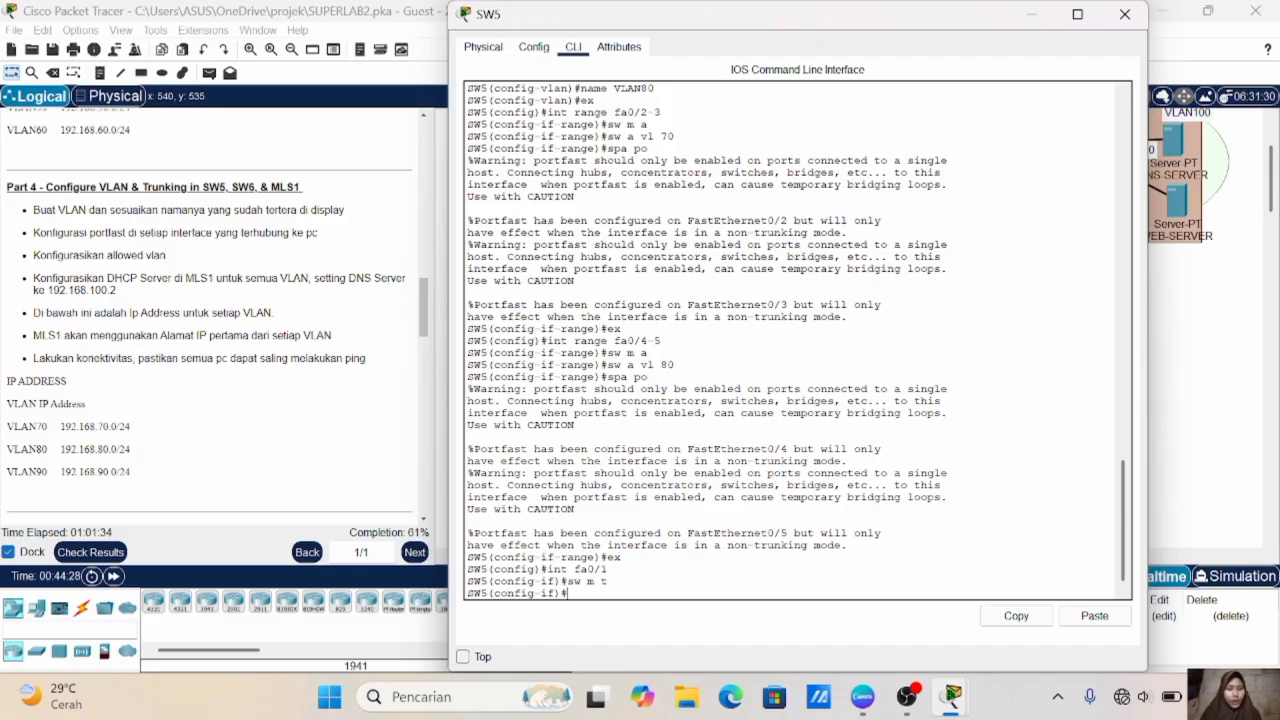
# - Allow VLANs 70-80 on SW5's Fa0/1 trunk
pyautogui.write('sw t all')
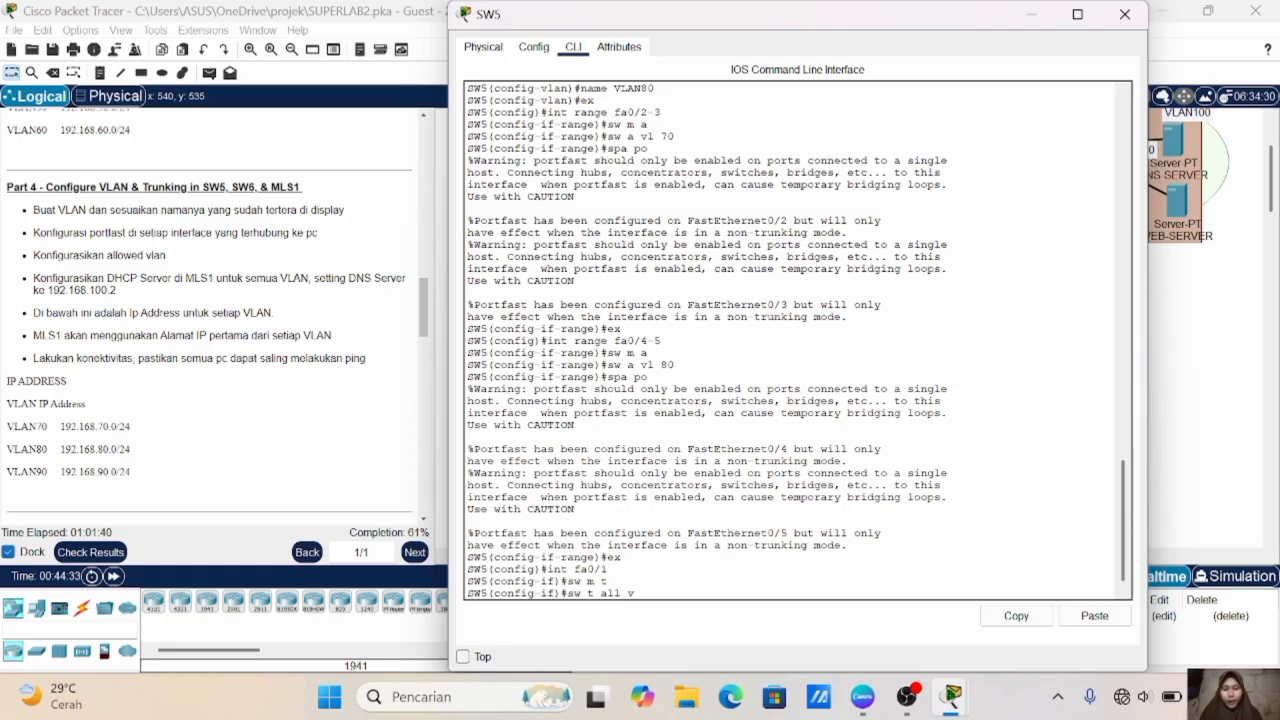
pyautogui.write(' vl 70-80')
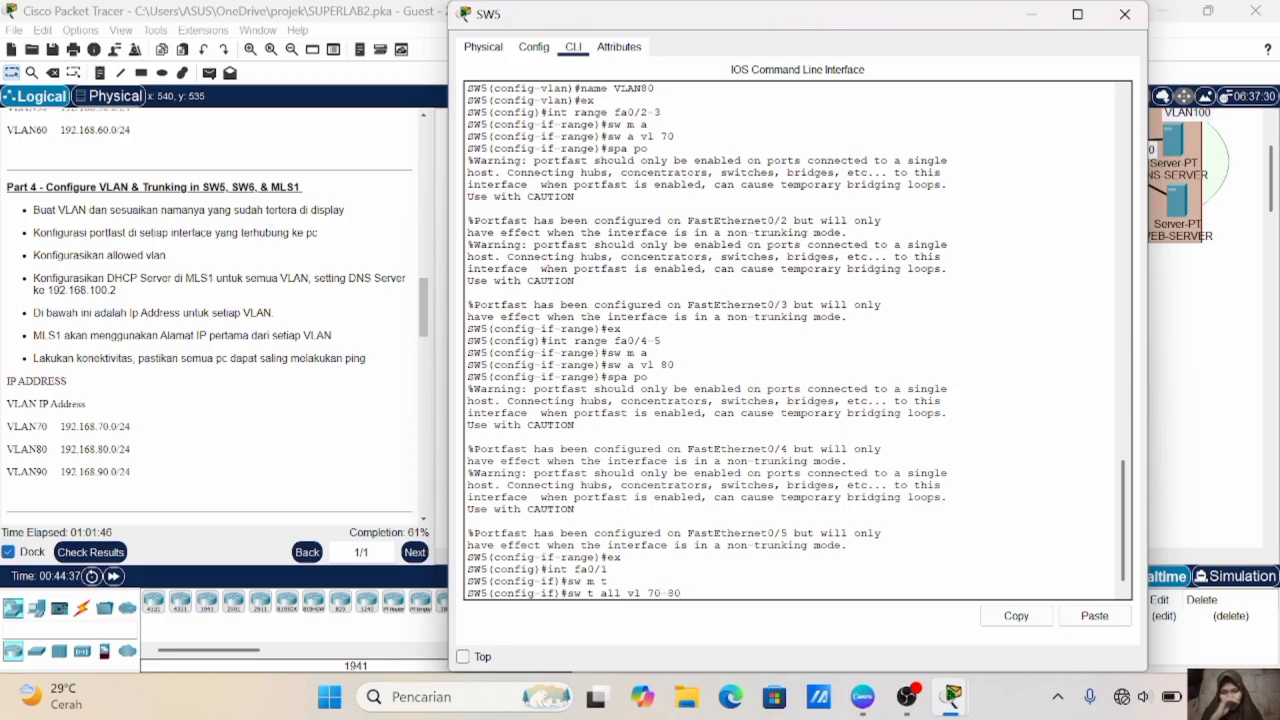
pyautogui.press('Return')
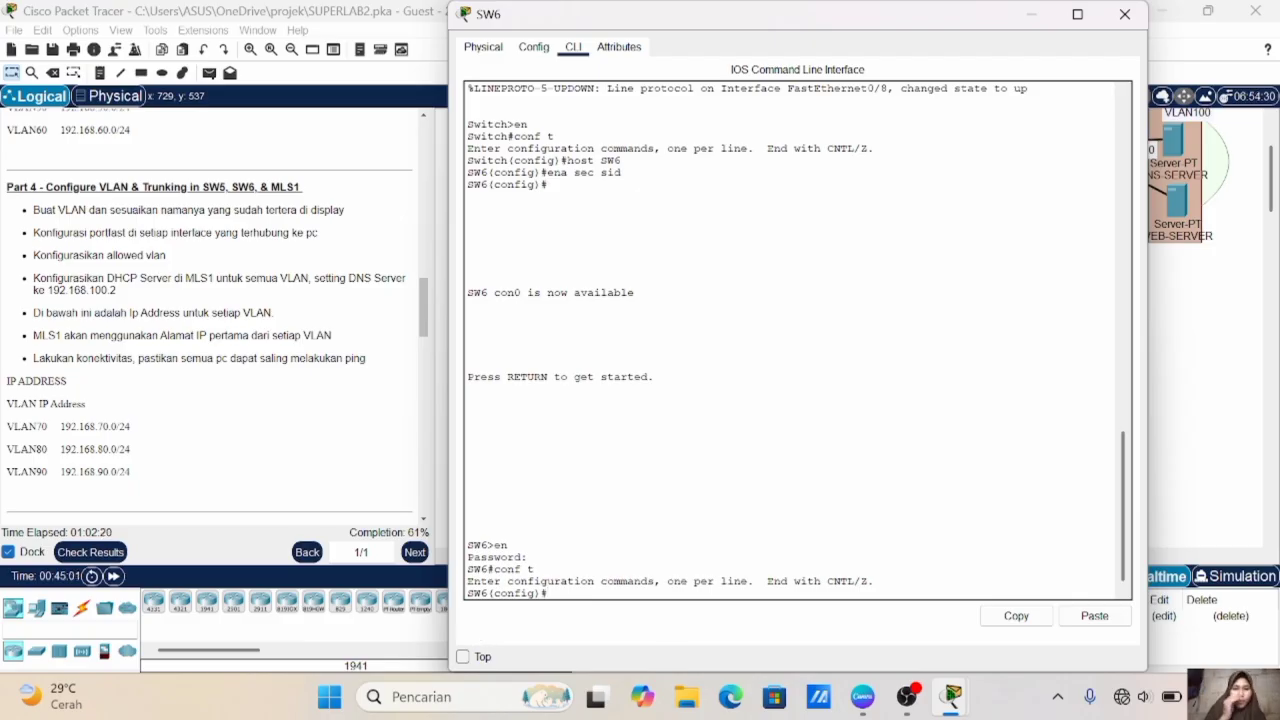
# - Check SW6's VLANs in the topology, then create VLAN 70 on SW6 and name it VLAN70
pyautogui.click(1225, 439)
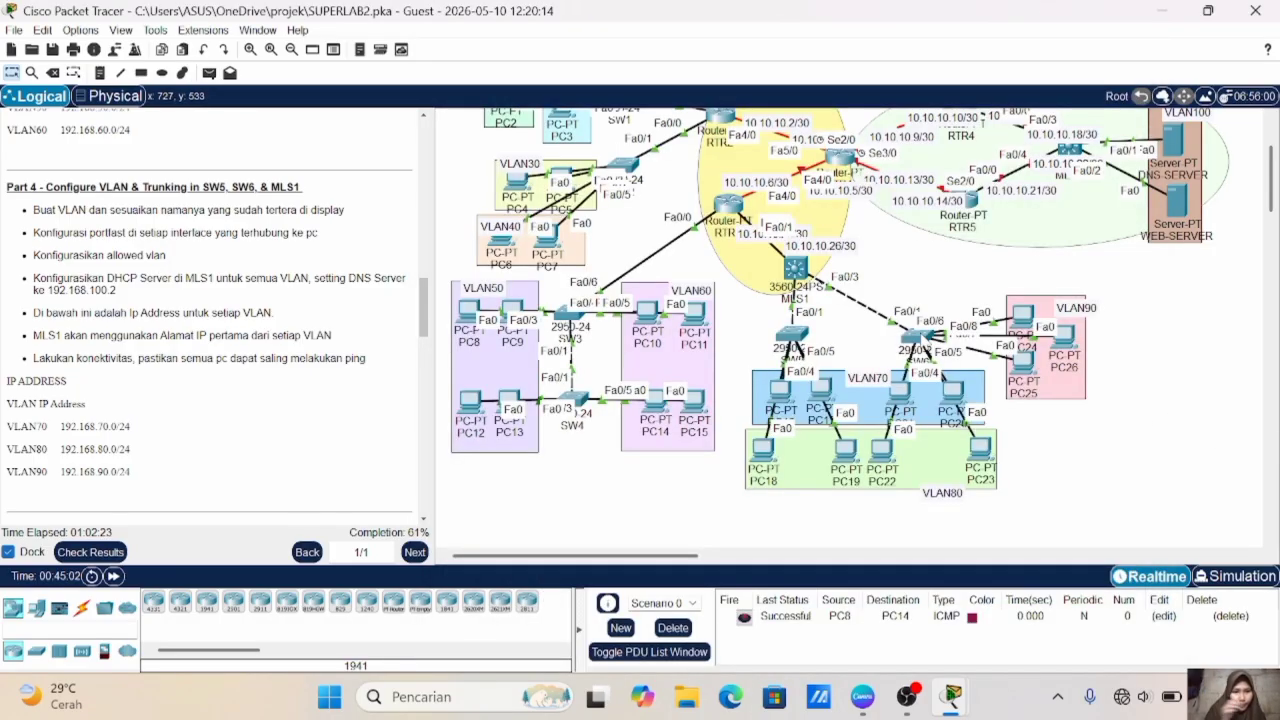
pyautogui.click(918, 336)
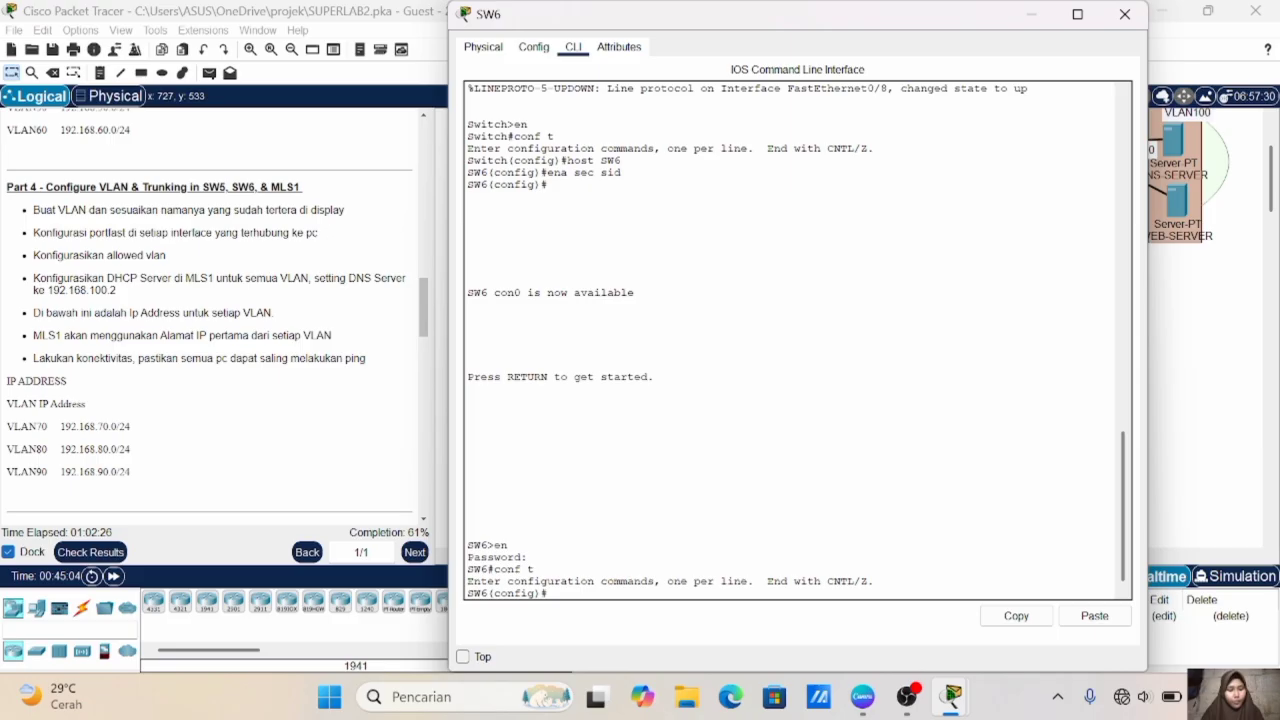
pyautogui.write('vlan 70')
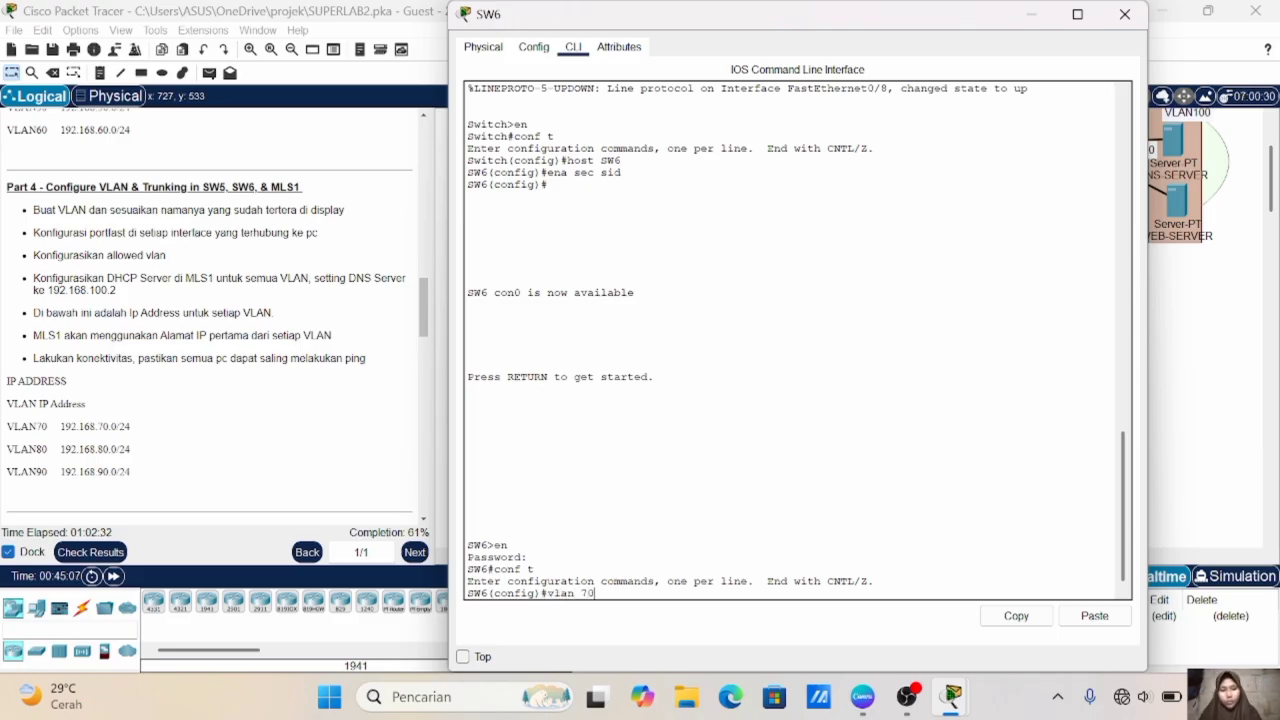
pyautogui.press('Return')
pyautogui.write('name VLAN70')
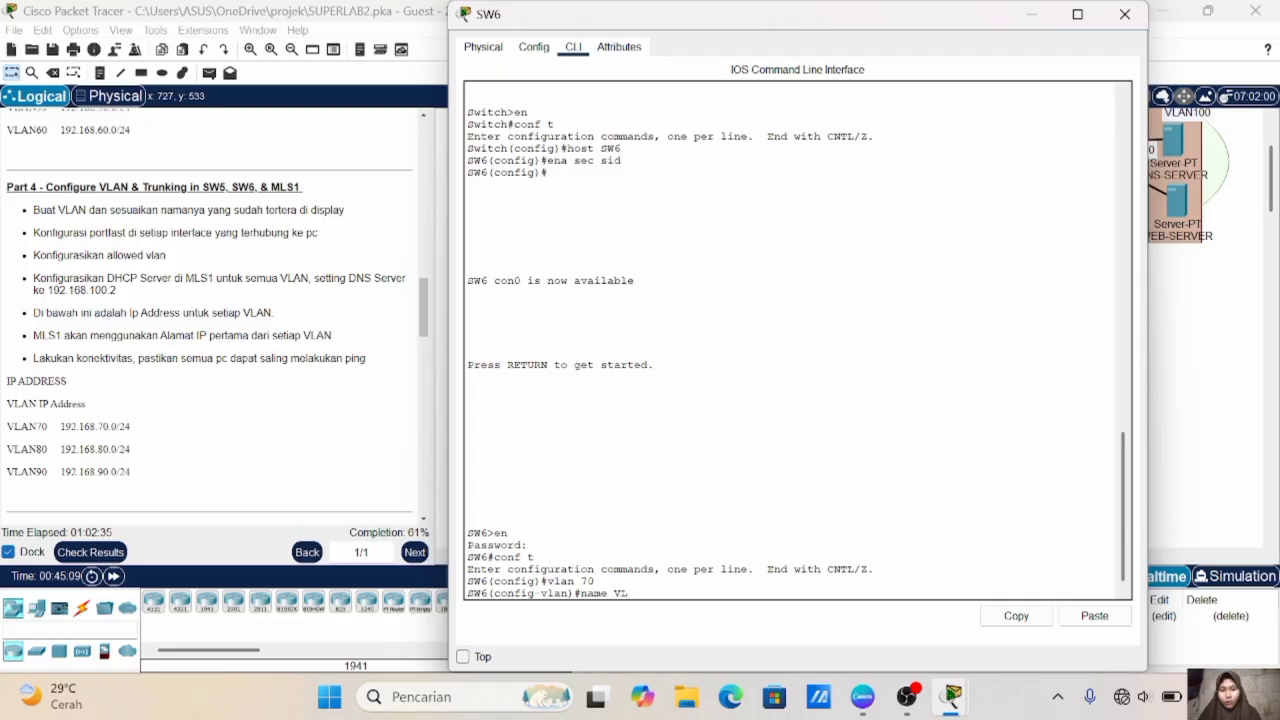
pyautogui.press('Return')
# - Create VLAN 80 on SW6 and name it VLAN80
pyautogui.write('vlan 70')
pyautogui.press('BackSpace')
pyautogui.press('BackSpace')
pyautogui.write('80')
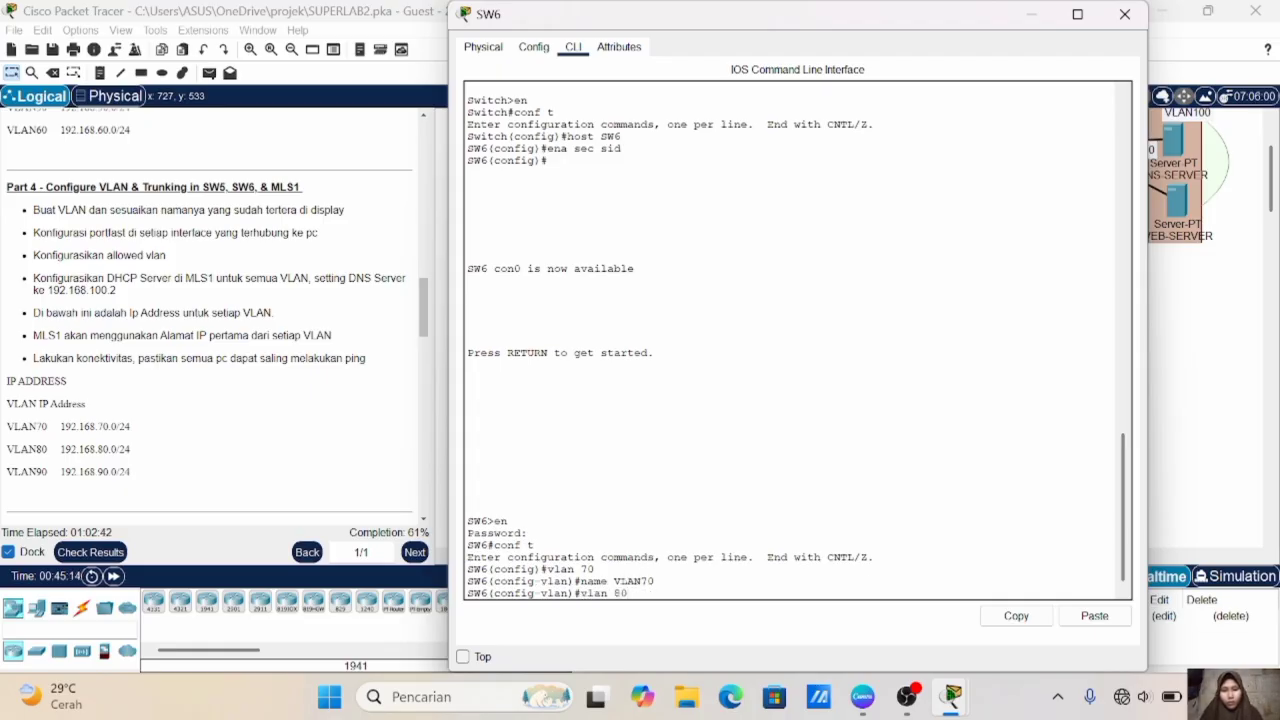
pyautogui.press('Return')
pyautogui.write('name VLAN70')
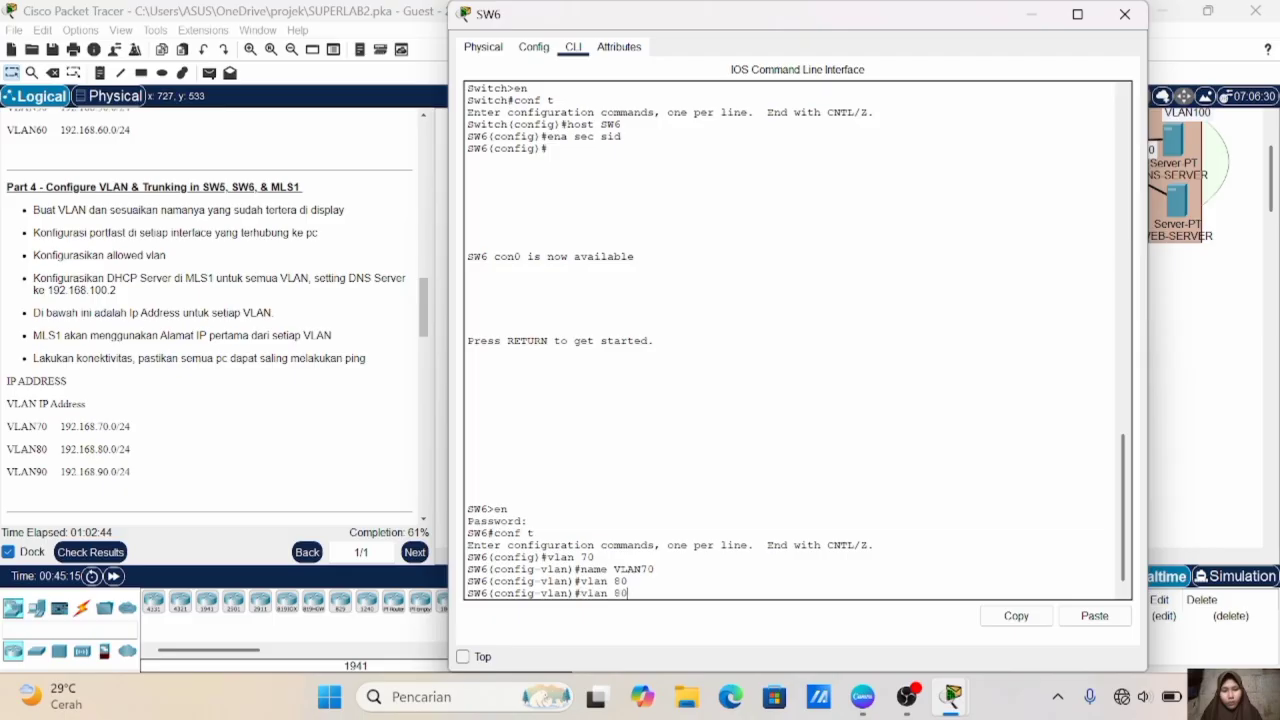
pyautogui.press('BackSpace')
pyautogui.press('BackSpace')
pyautogui.write('80')
pyautogui.press('Return')
# - Create VLAN 90 on SW6, name it VLAN90 and exit the VLAN configuration
pyautogui.press('Up')
pyautogui.press('Up')
pyautogui.press('BackSpace')
pyautogui.press('BackSpace')
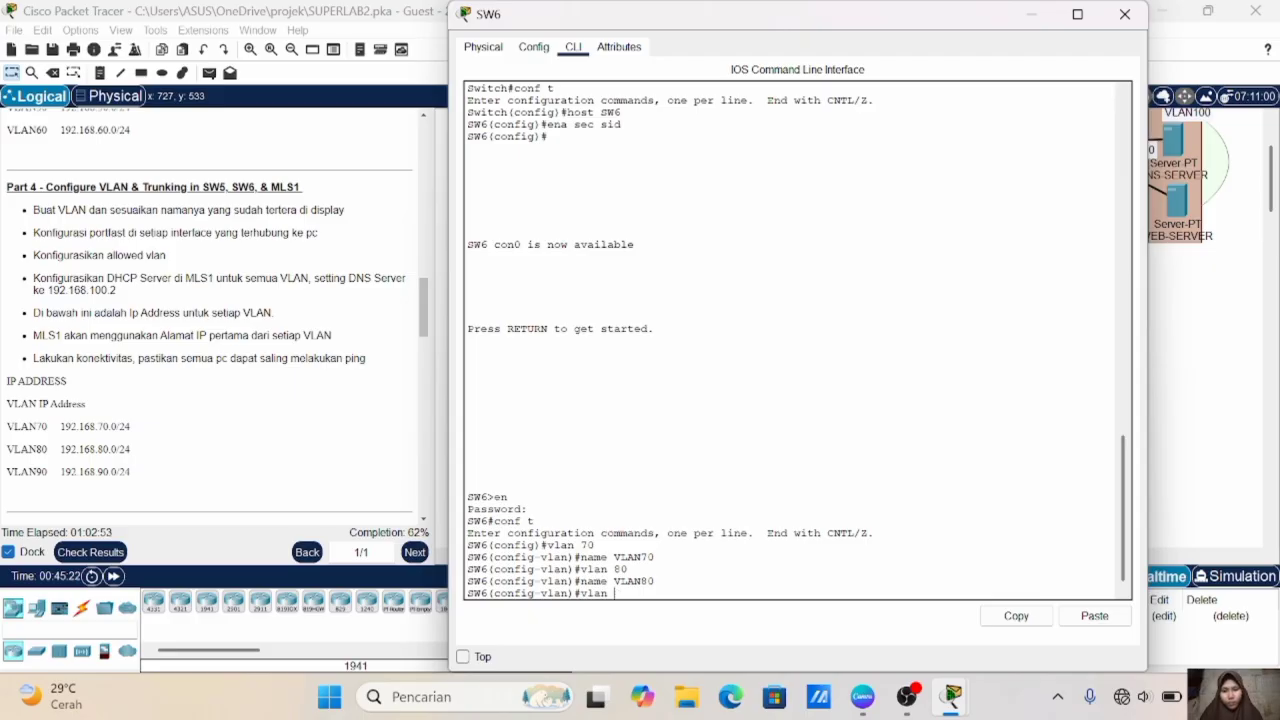
pyautogui.write('9')
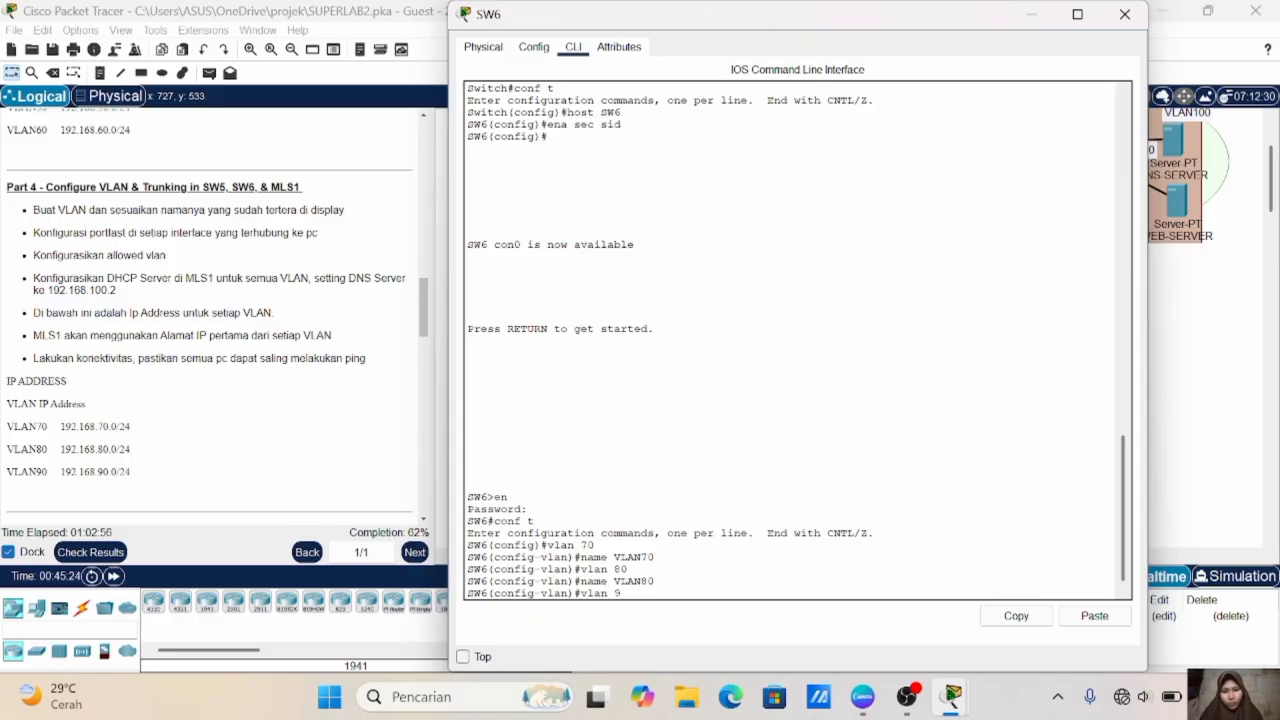
pyautogui.write('0')
pyautogui.press('Return')
pyautogui.press('Up')
pyautogui.press('Up')
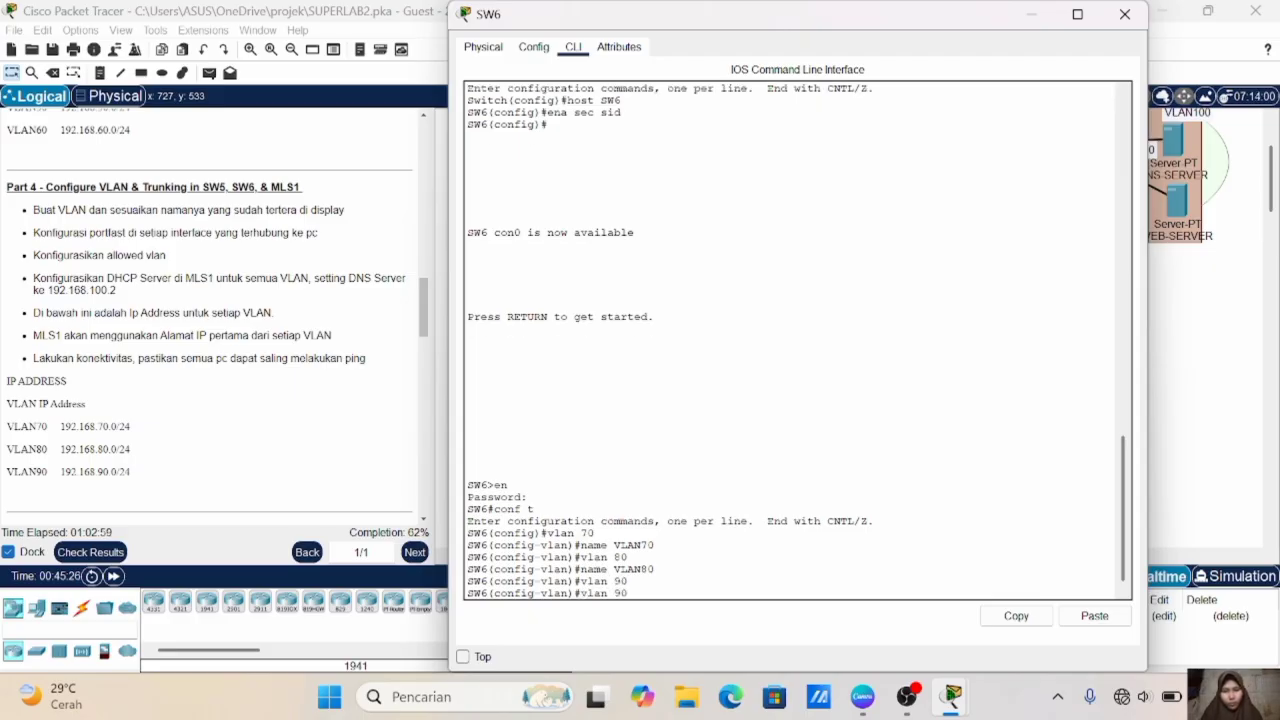
pyautogui.press('BackSpace')
pyautogui.press('BackSpace')
pyautogui.write('90')
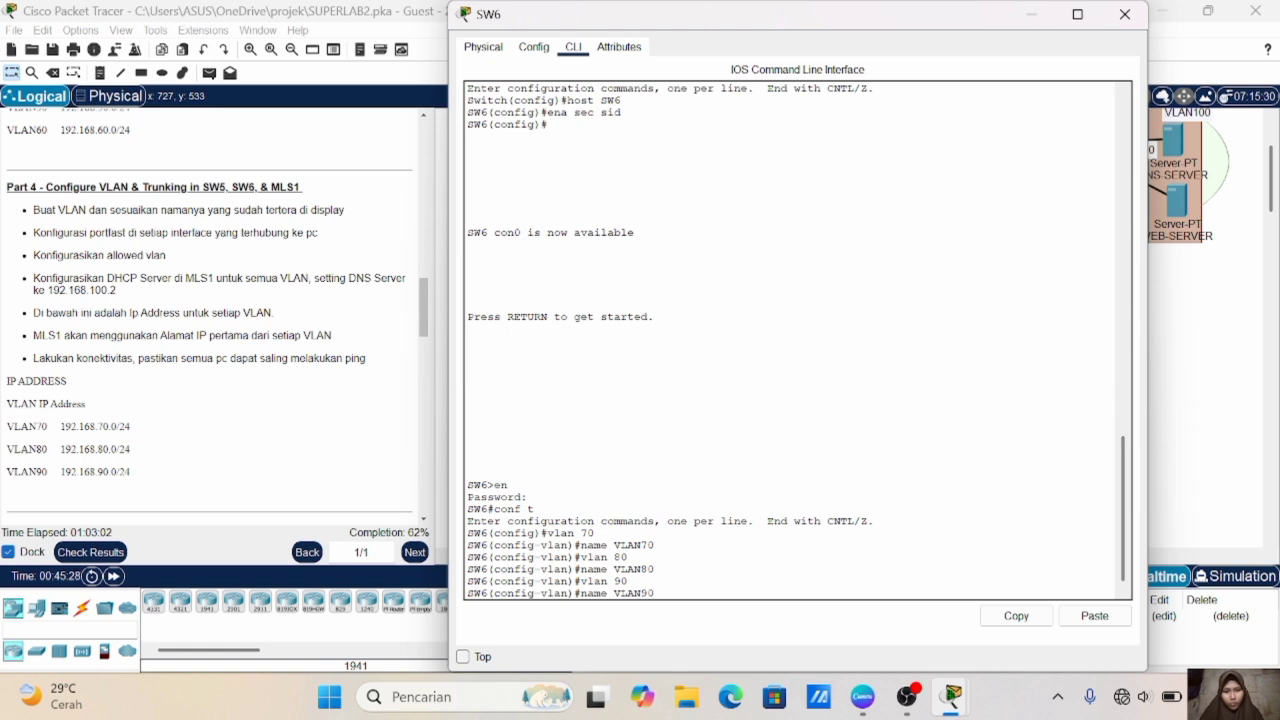
pyautogui.press('Return')
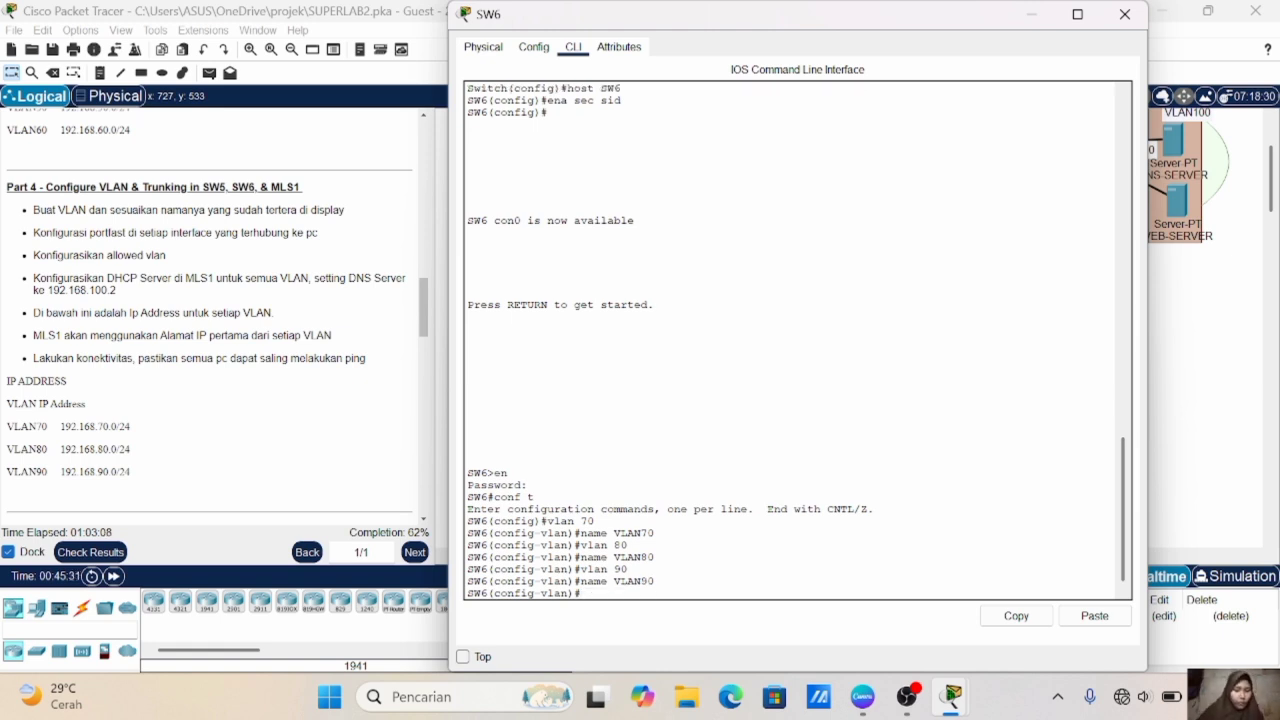
pyautogui.write('ex')
pyautogui.press('Return')
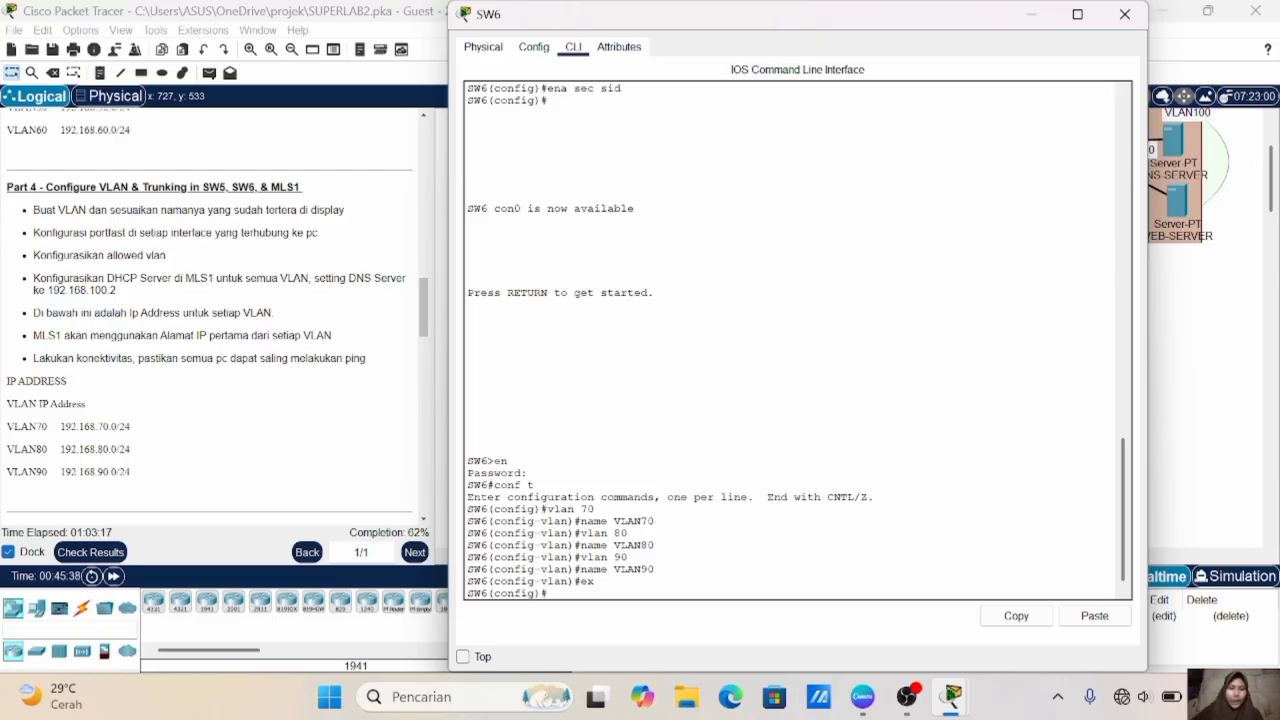
# - Check SW6's ports in the topology, then set Fa0/2-3 to access mode in VLAN 70
pyautogui.click(1207, 341)
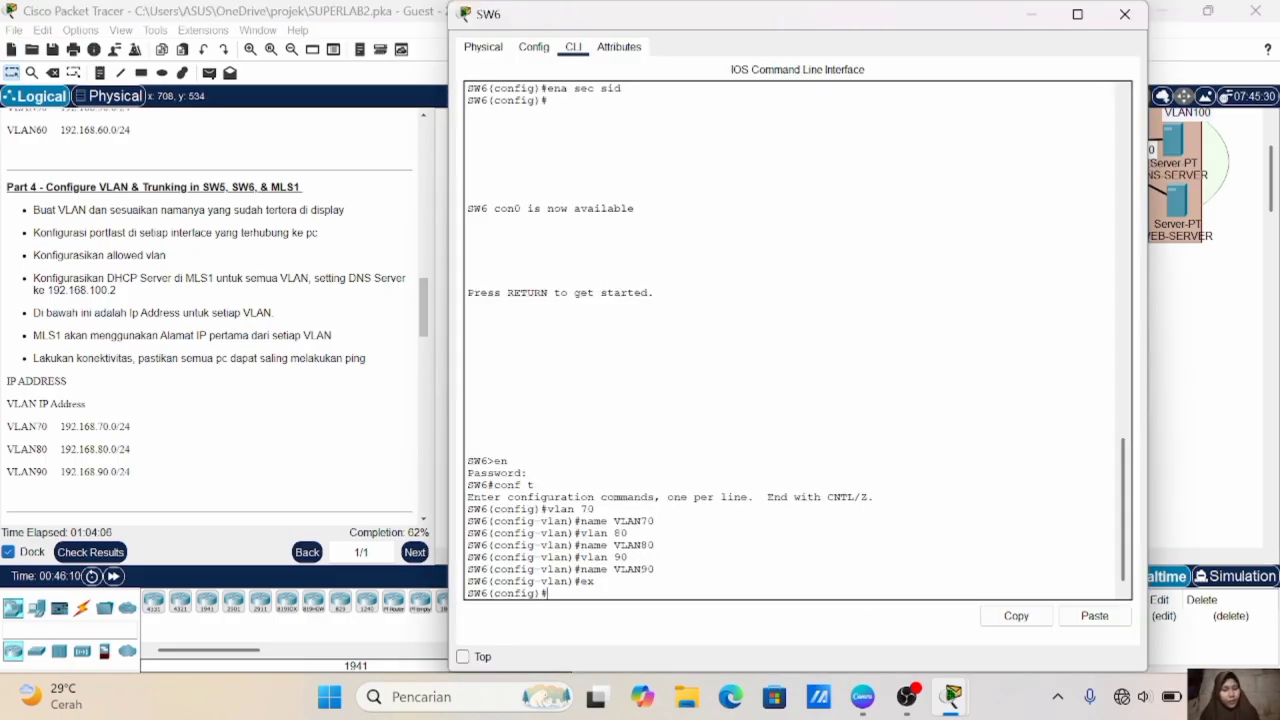
pyautogui.write('int ra')
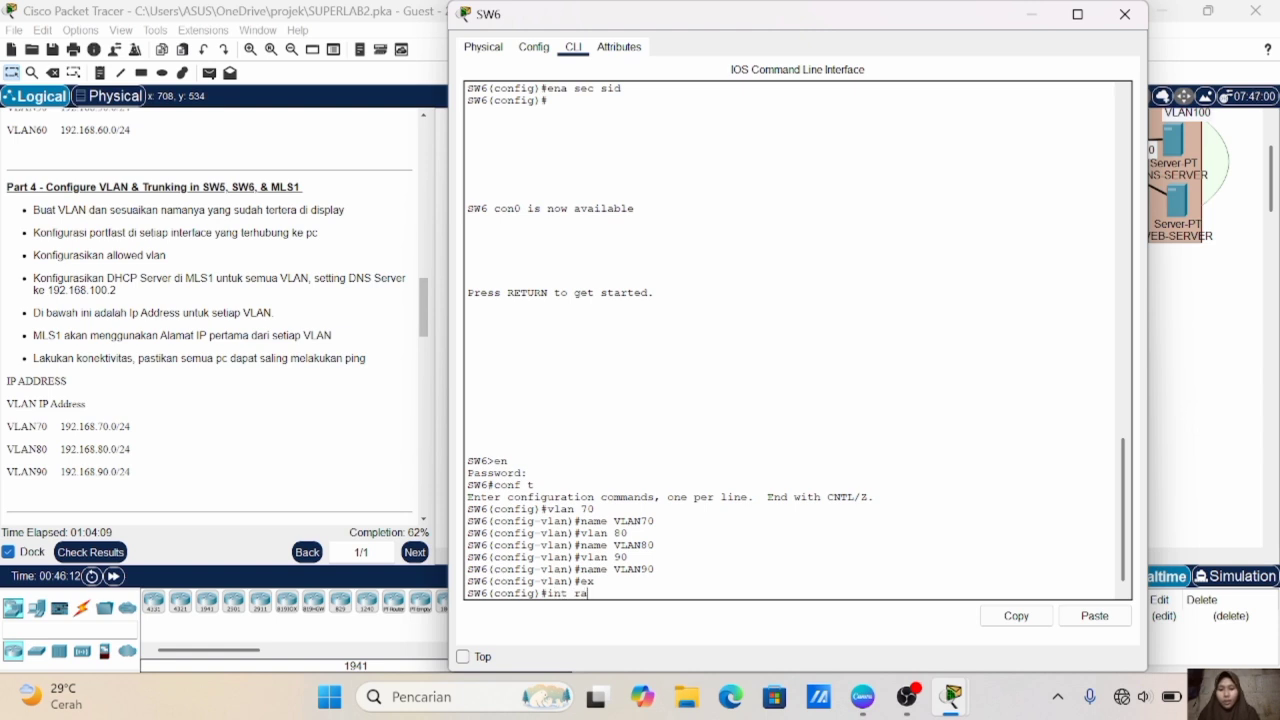
pyautogui.write('nge fa0/2-3')
pyautogui.press('Return')
pyautogui.write('sw m a\\')
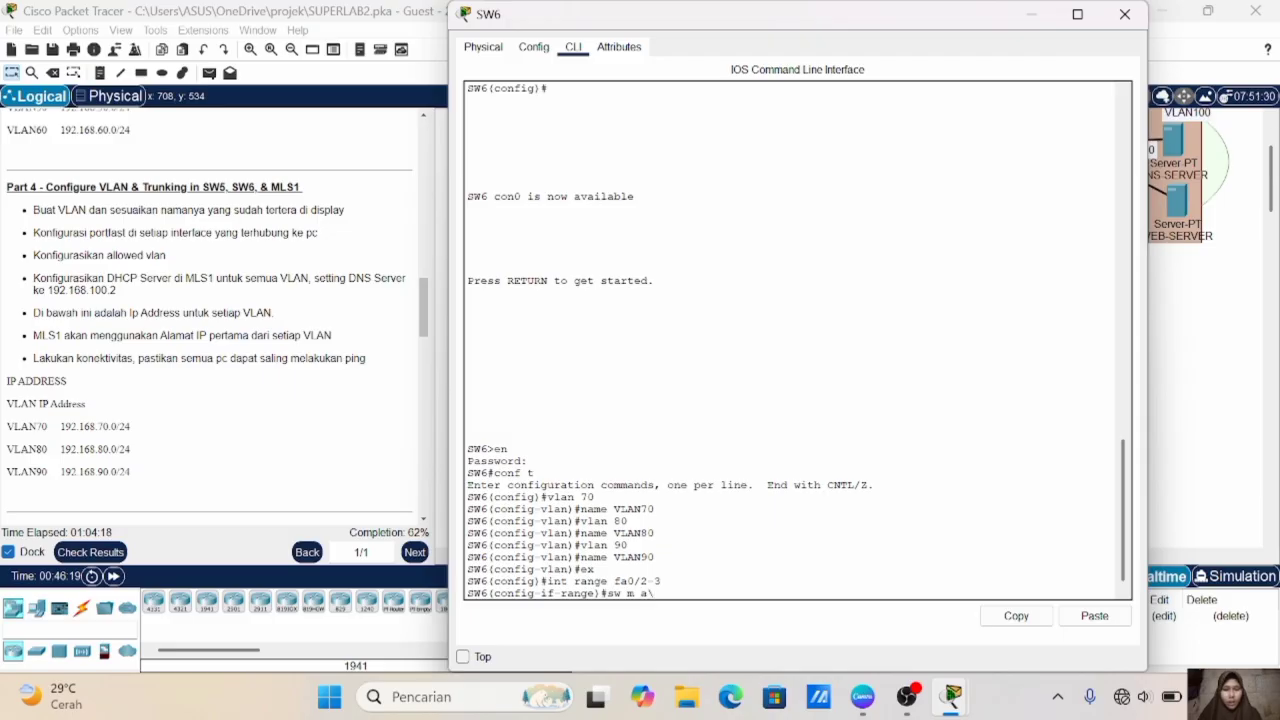
pyautogui.press('Return')
pyautogui.write('s')
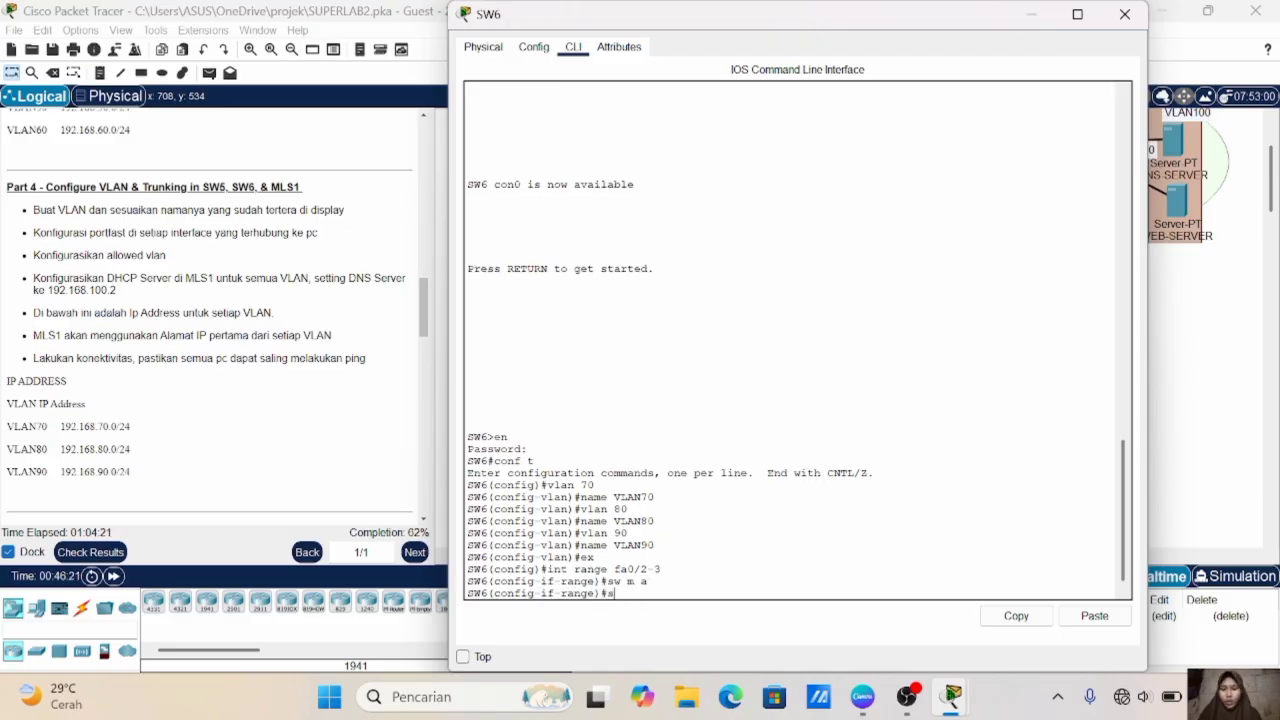
pyautogui.write('w a vl')
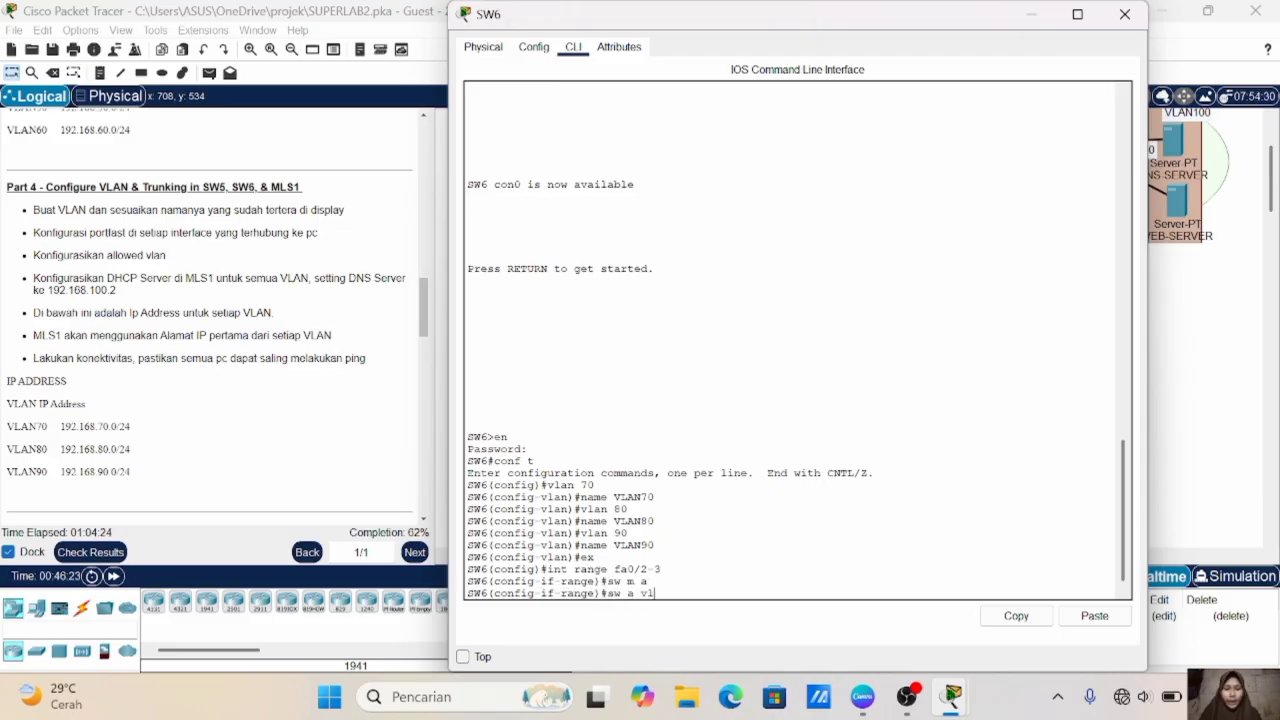
pyautogui.write(' 70')
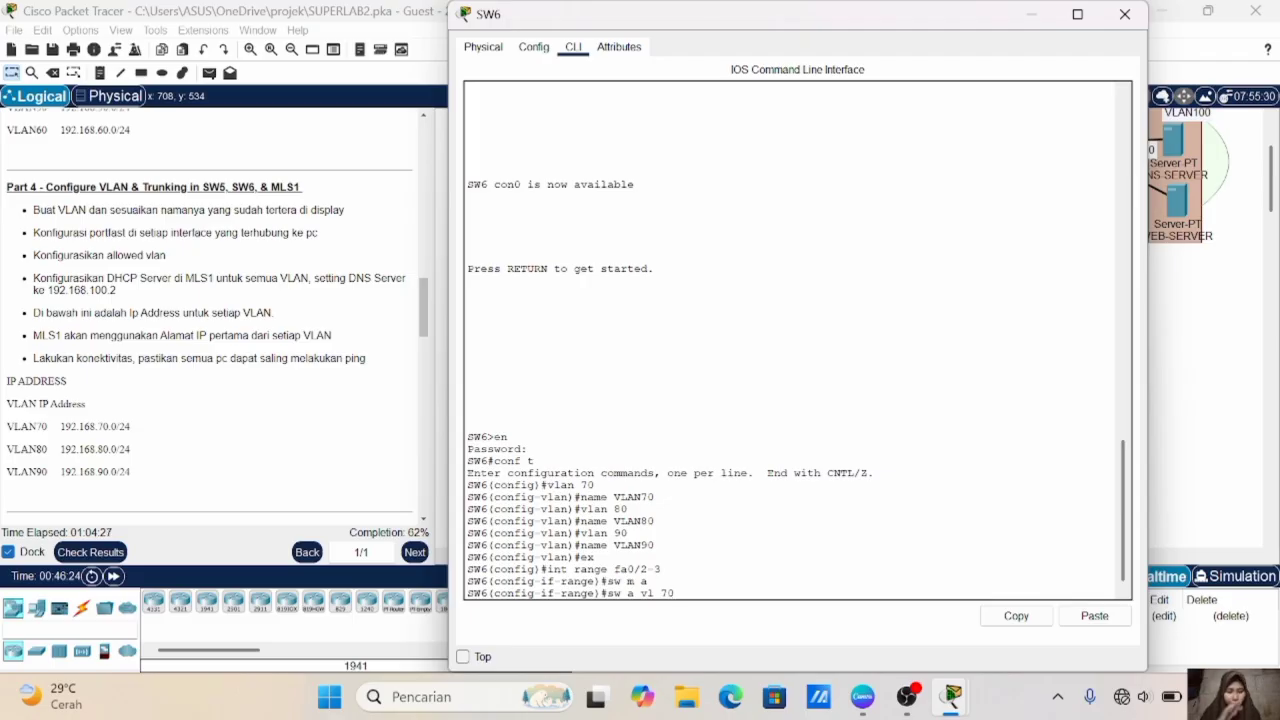
pyautogui.press('Return')
# - Enable spanning-tree PortFast on SW6's Fa0/2-3 and exit the interface range
pyautogui.write('spa po')
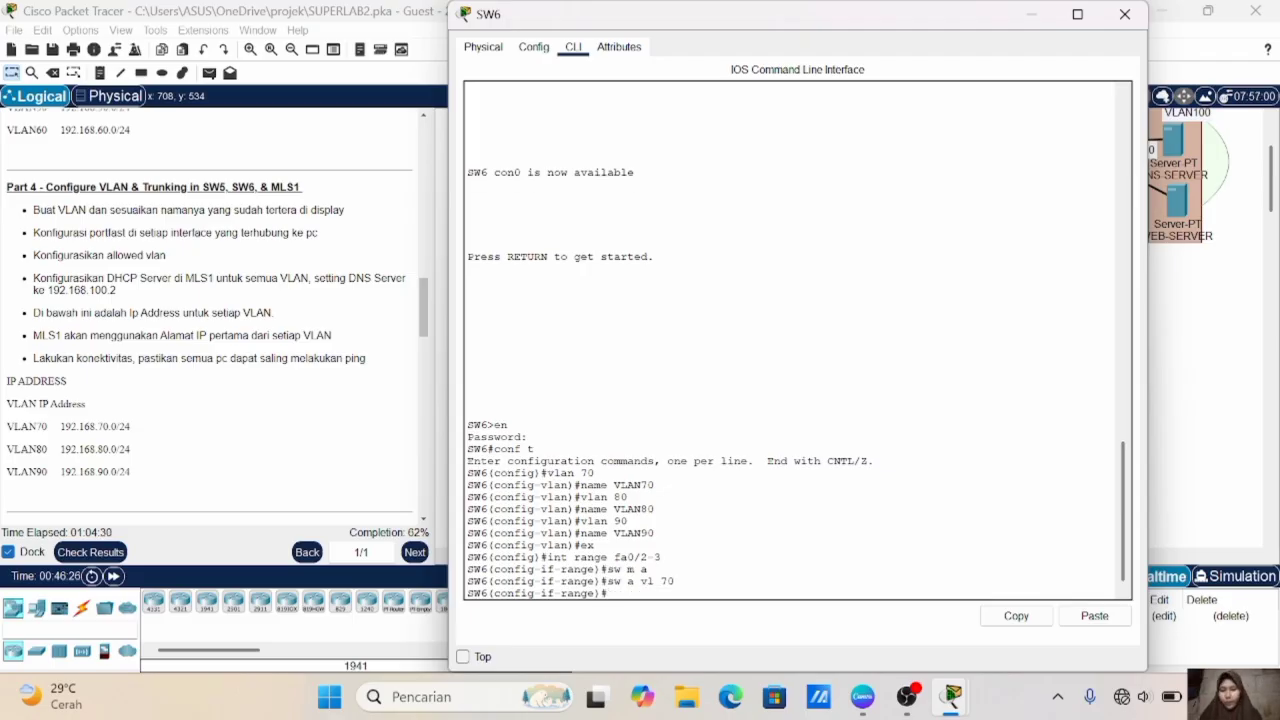
pyautogui.press('Return')
pyautogui.write('ex')
pyautogui.press('Return')
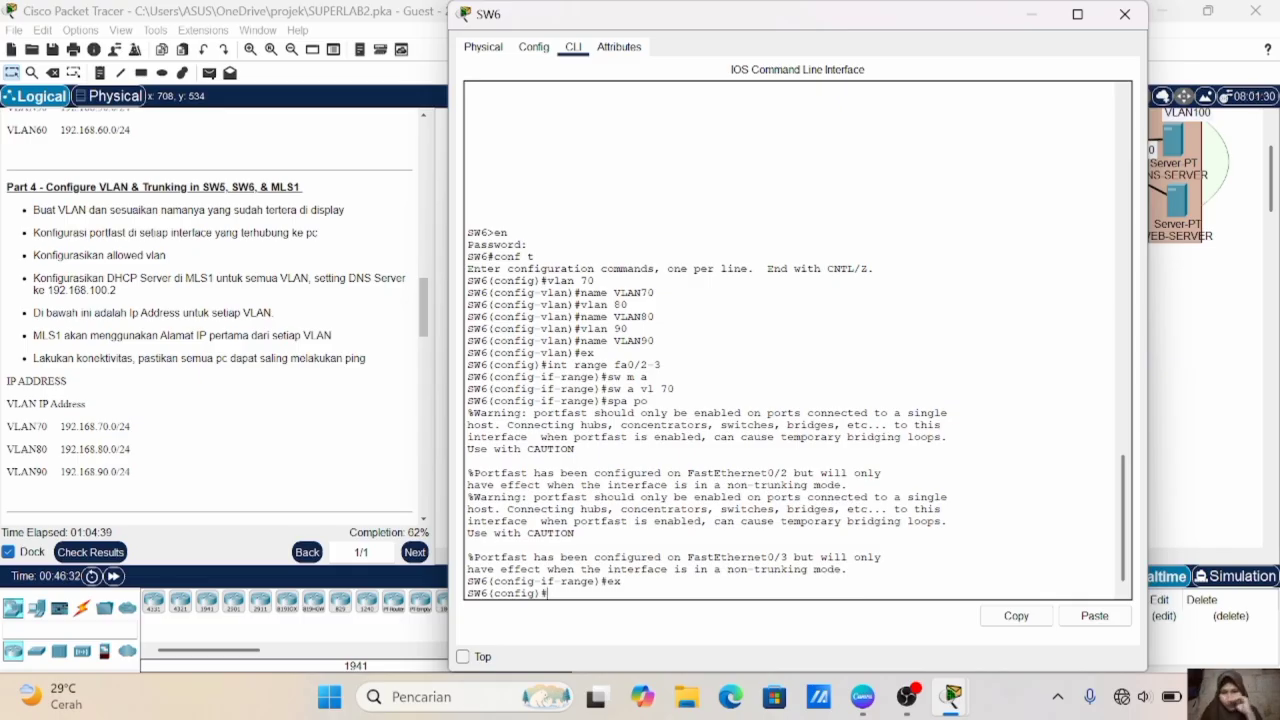
# - Set SW6's Fa0/4-5 to access mode and assign them to VLAN 80
pyautogui.write('int range fa')
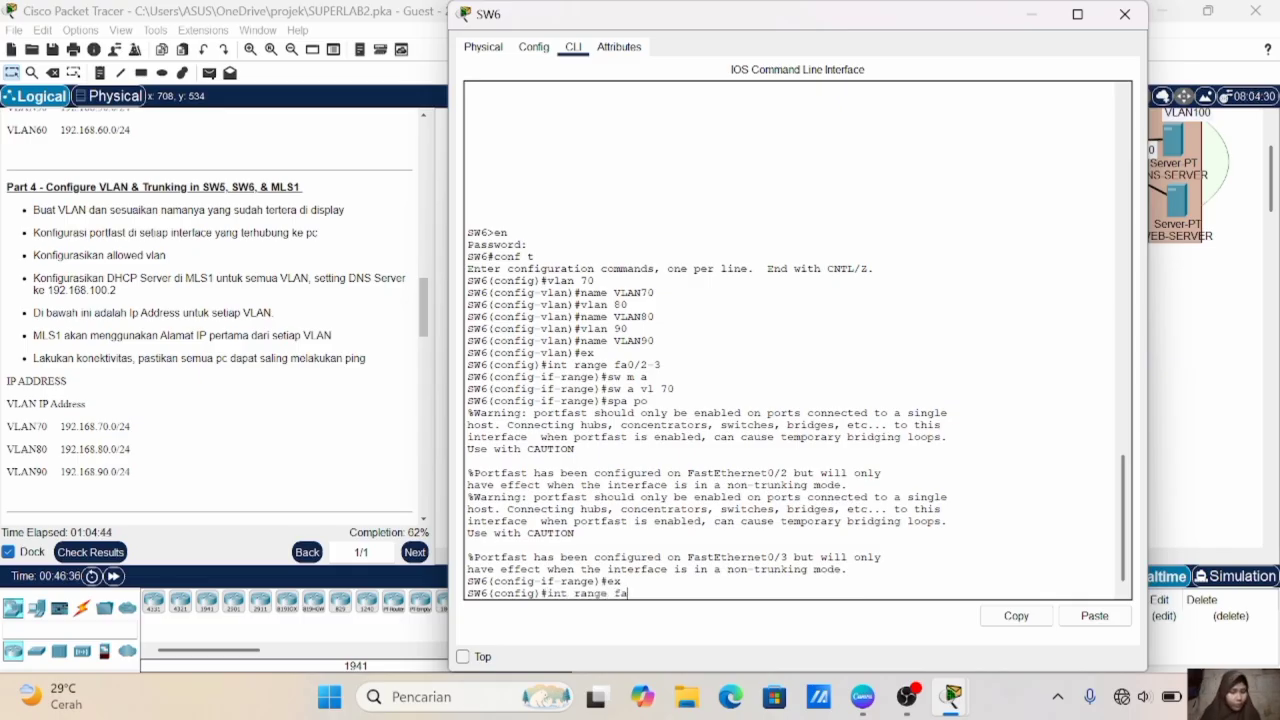
pyautogui.write('0/4-5')
pyautogui.press('Return')
pyautogui.write('sw m a')
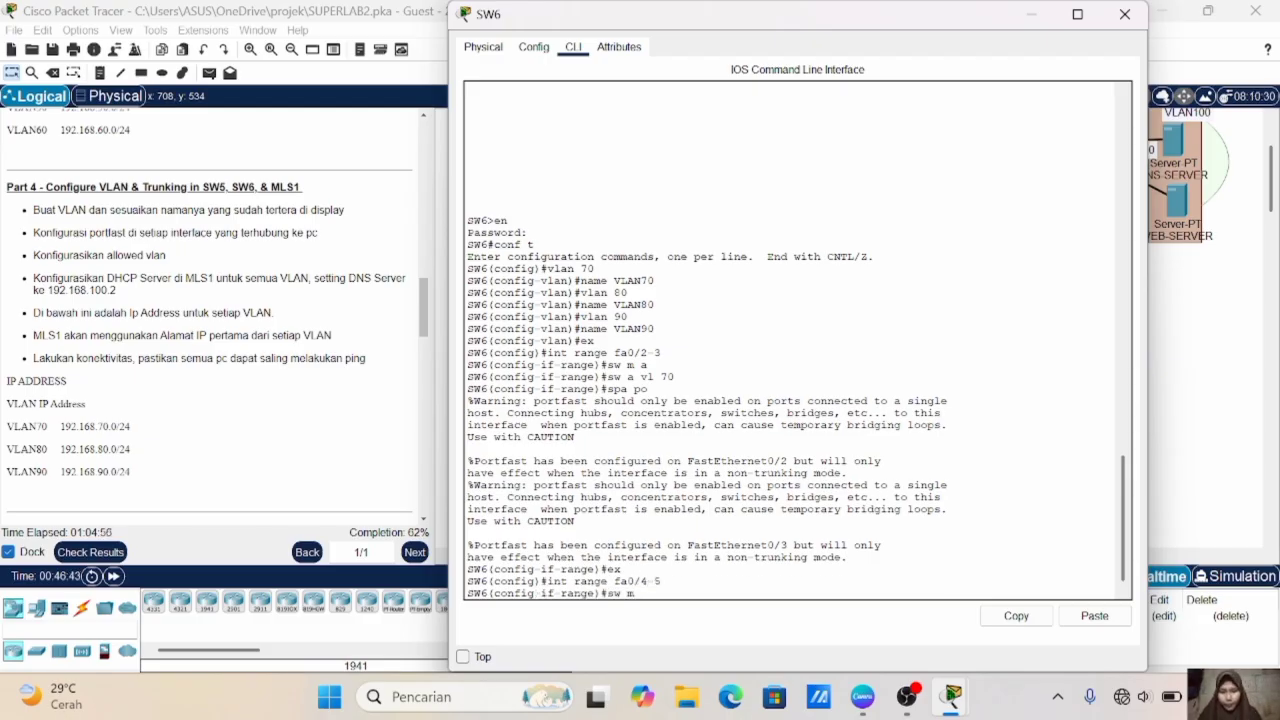
pyautogui.press('Return')
pyautogui.write('sw a vl 80')
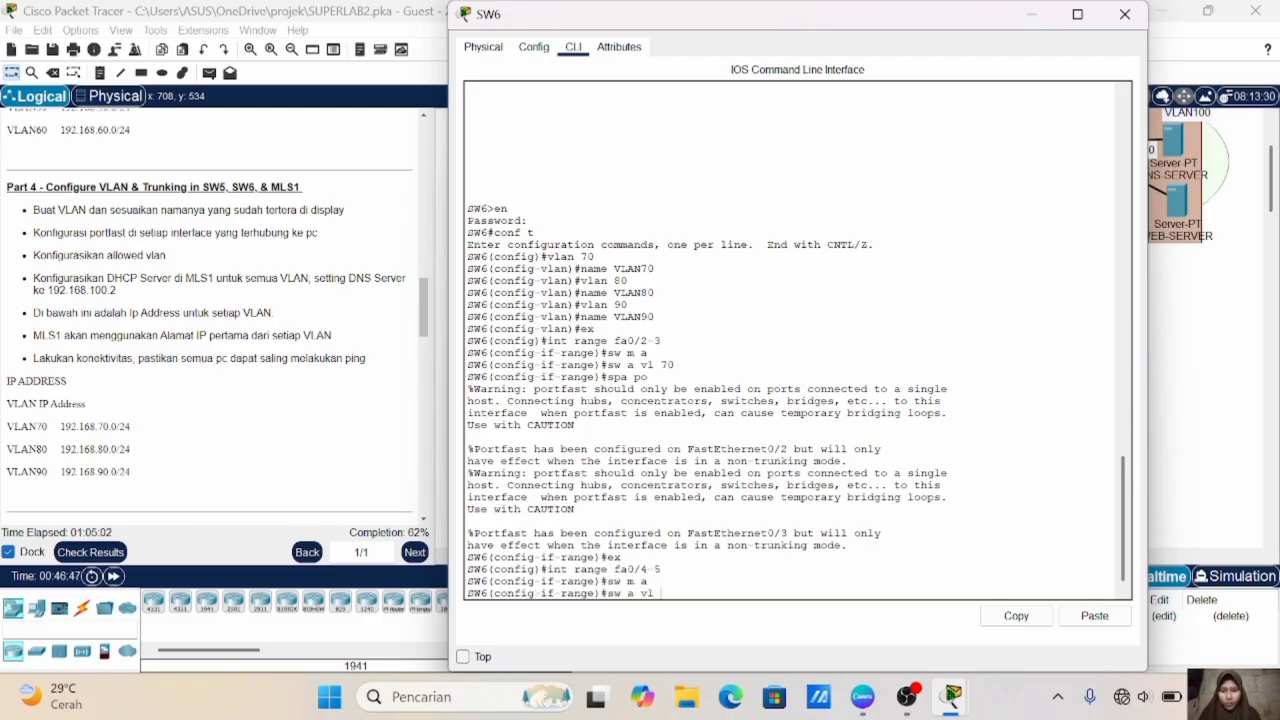
pyautogui.press('Return')
# - Enable spanning-tree PortFast on SW6's Fa0/4-5 and exit the interface range
pyautogui.write('spa po')
pyautogui.press('Return')
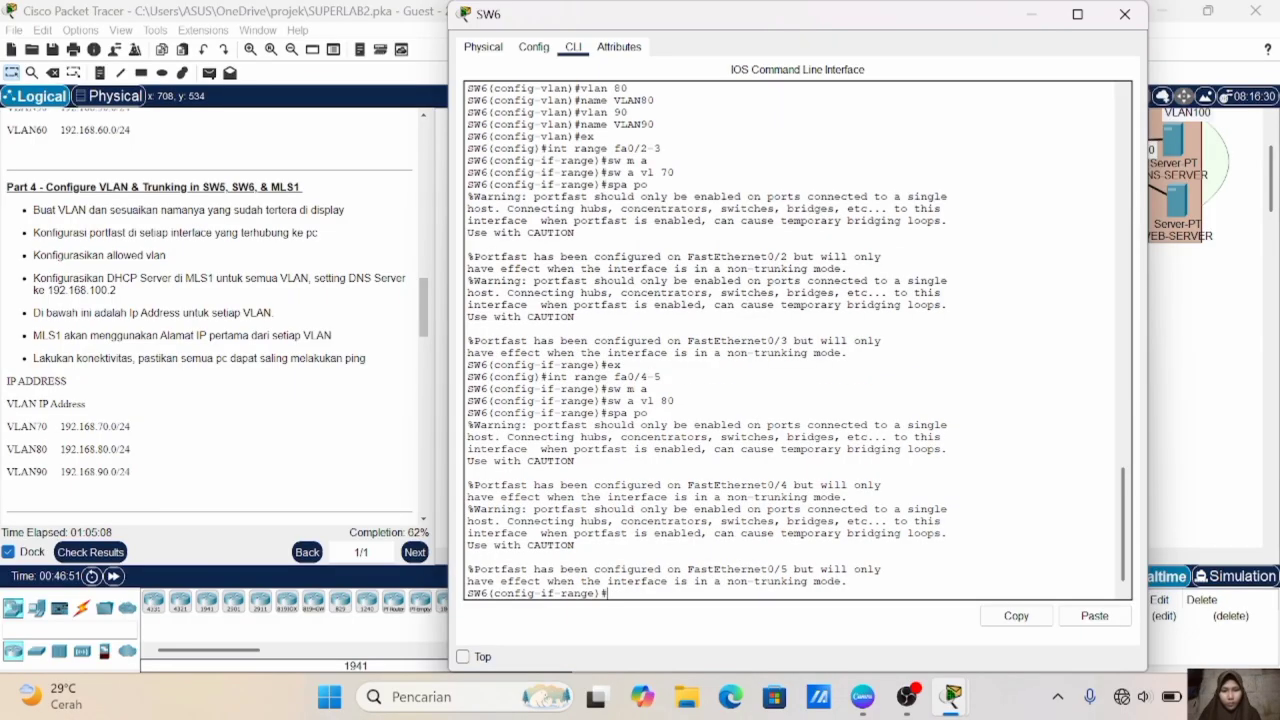
pyautogui.write('ex')
pyautogui.press('Return')
# - Set SW6's Fa0/6-8 to access mode and assign them to VLAN 90
pyautogui.write('int range f')
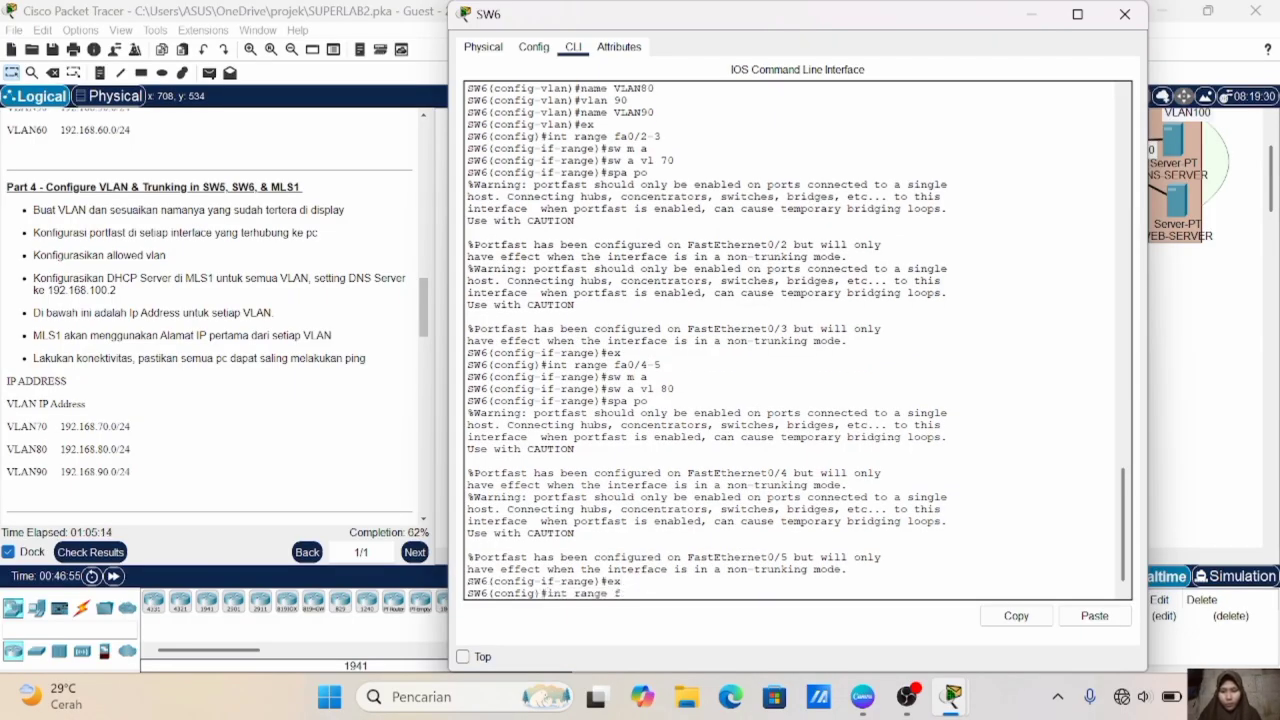
pyautogui.write('a0/6-8')
pyautogui.press('Return')
pyautogui.write('sw m a')
pyautogui.press('Return')
pyautogui.write('sw a vl 90')
pyautogui.press('Return')
# - Enable spanning-tree PortFast on SW6's Fa0/6-8 and exit the interface range
pyautogui.write('spa po')
pyautogui.press('Return')
pyautogui.write('ex')
pyautogui.press('Return')
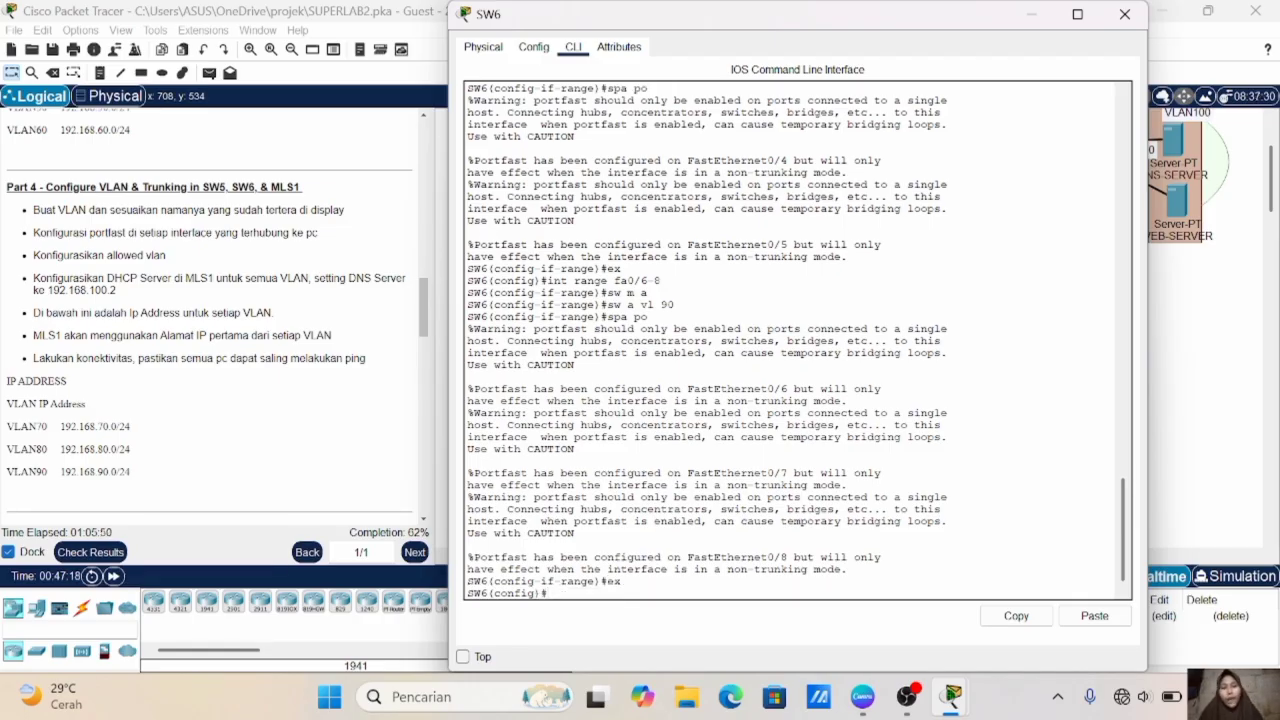
# - Check SW6's uplink in the topology, then set its Fa0/1 interface to trunk mode
pyautogui.click(1208, 311)
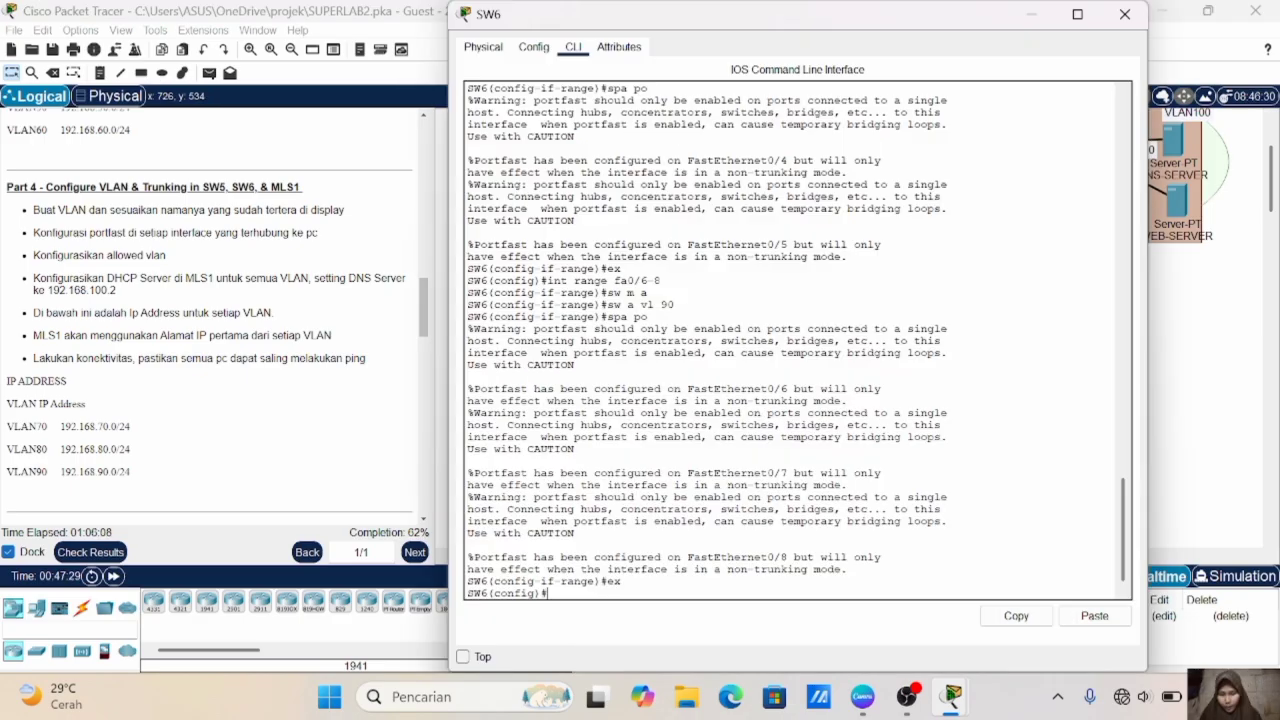
pyautogui.write('int fa0/1')
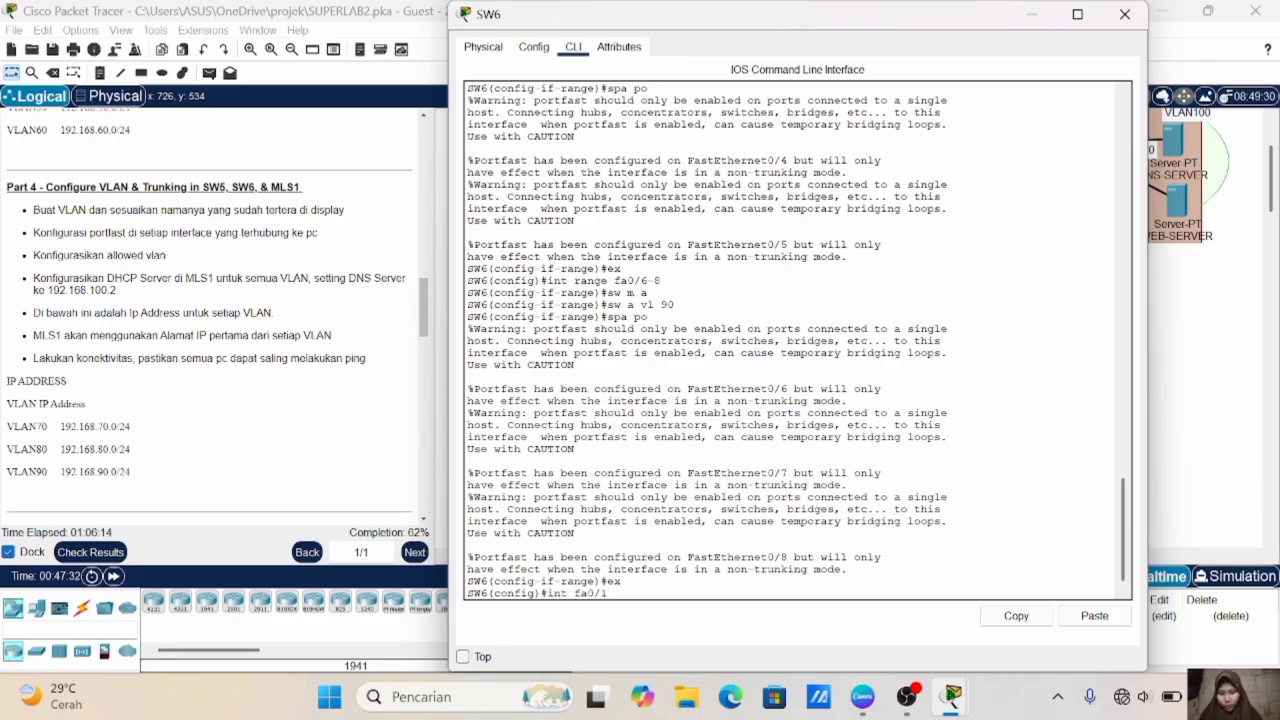
pyautogui.press('Return')
pyautogui.write('sw m t')
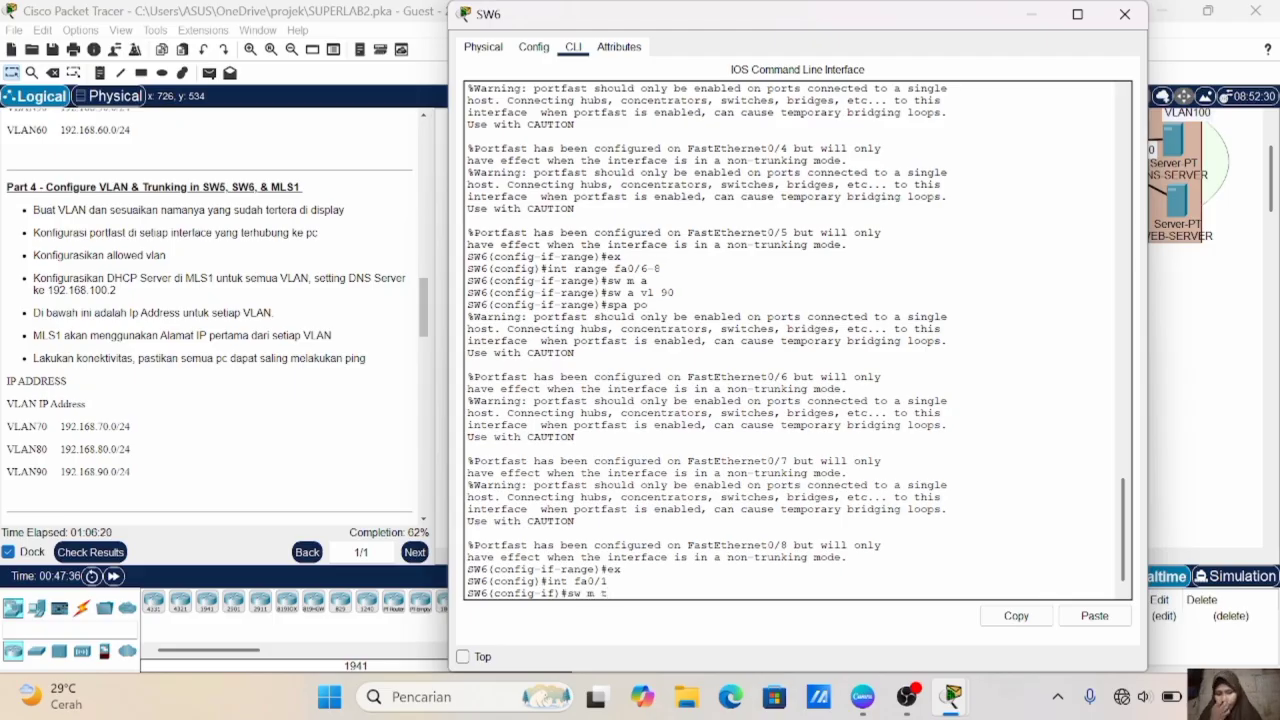
pyautogui.press('Return')
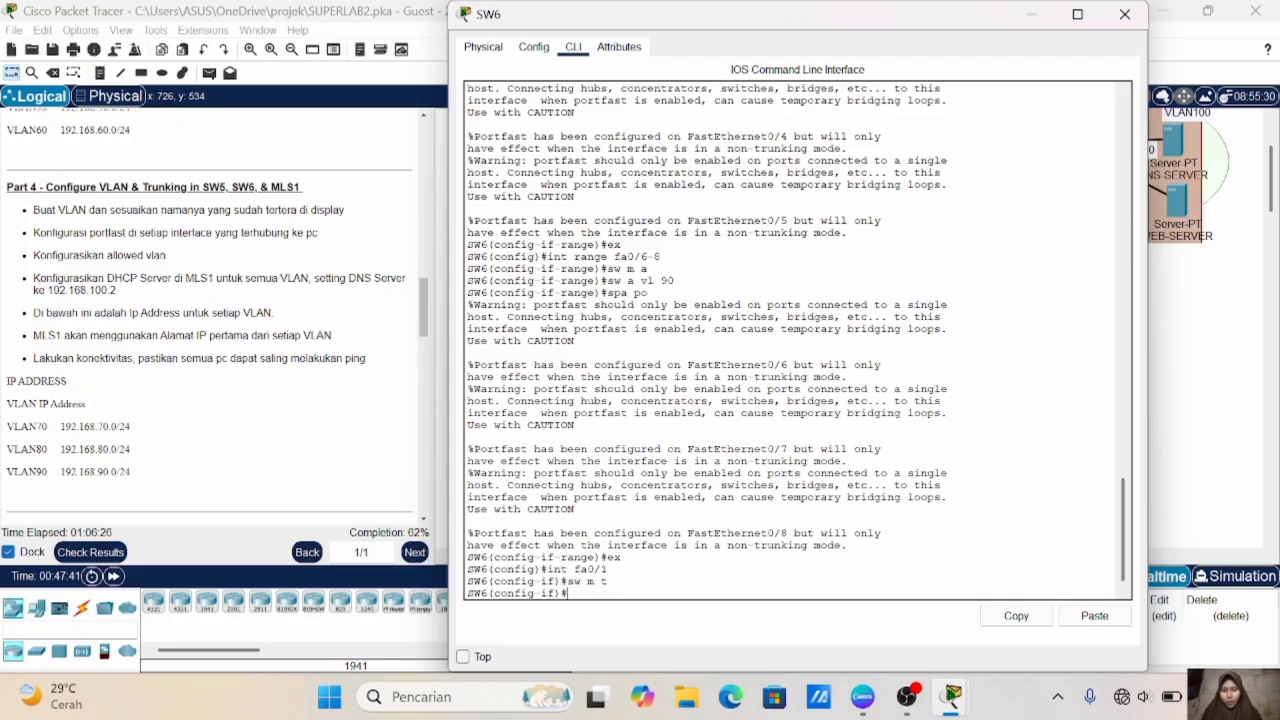
# - Allow VLANs 70-90 on SW6's Fa0/1 trunk
pyautogui.write('sw')
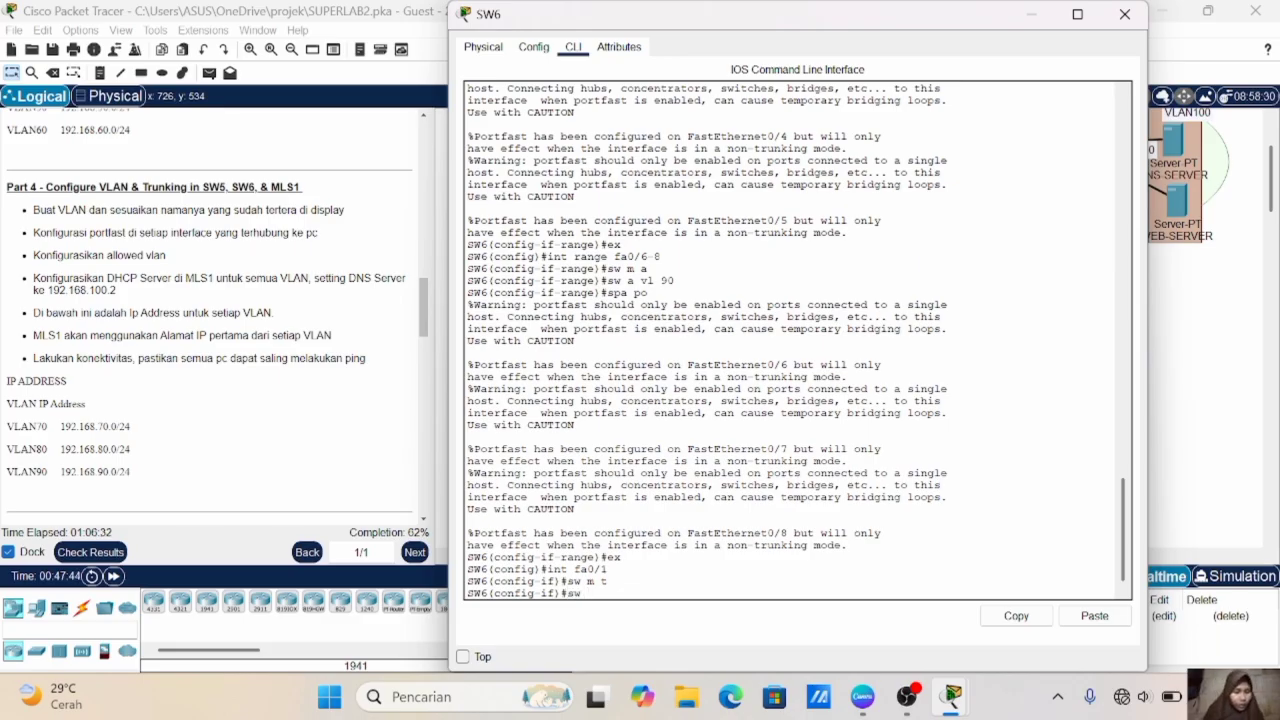
pyautogui.write(' t all')
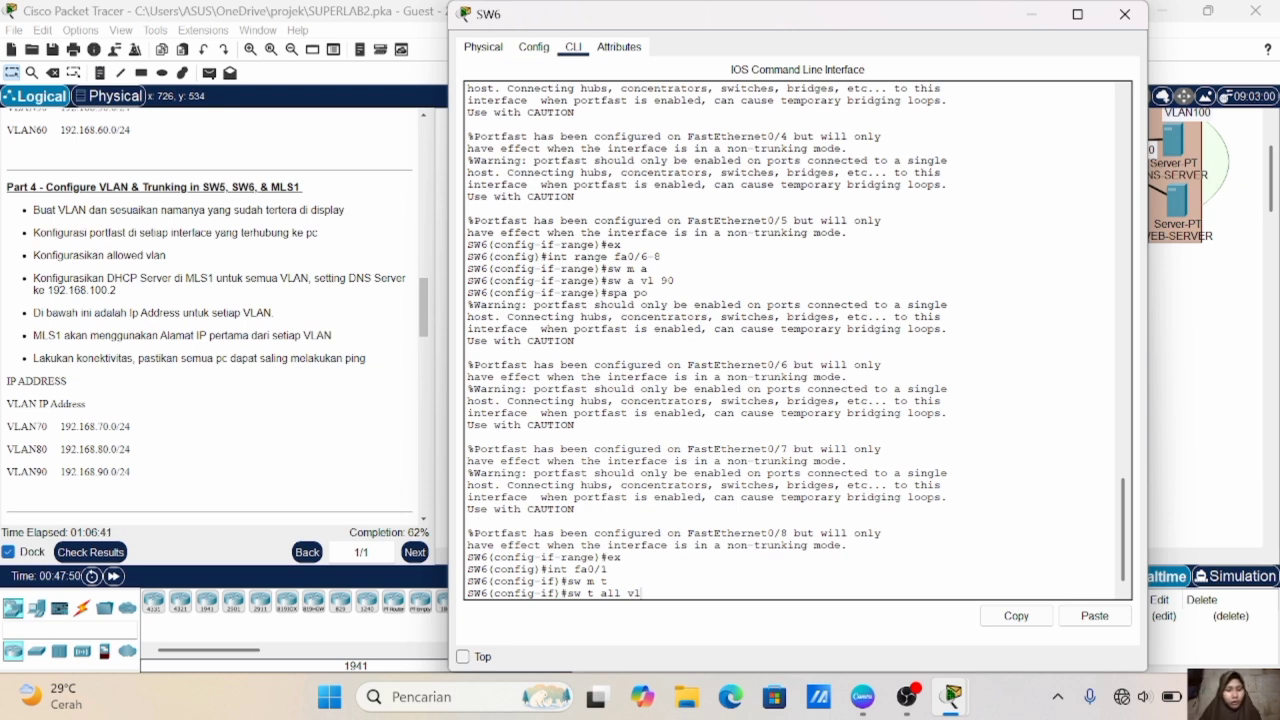
pyautogui.write('vl 70-90')
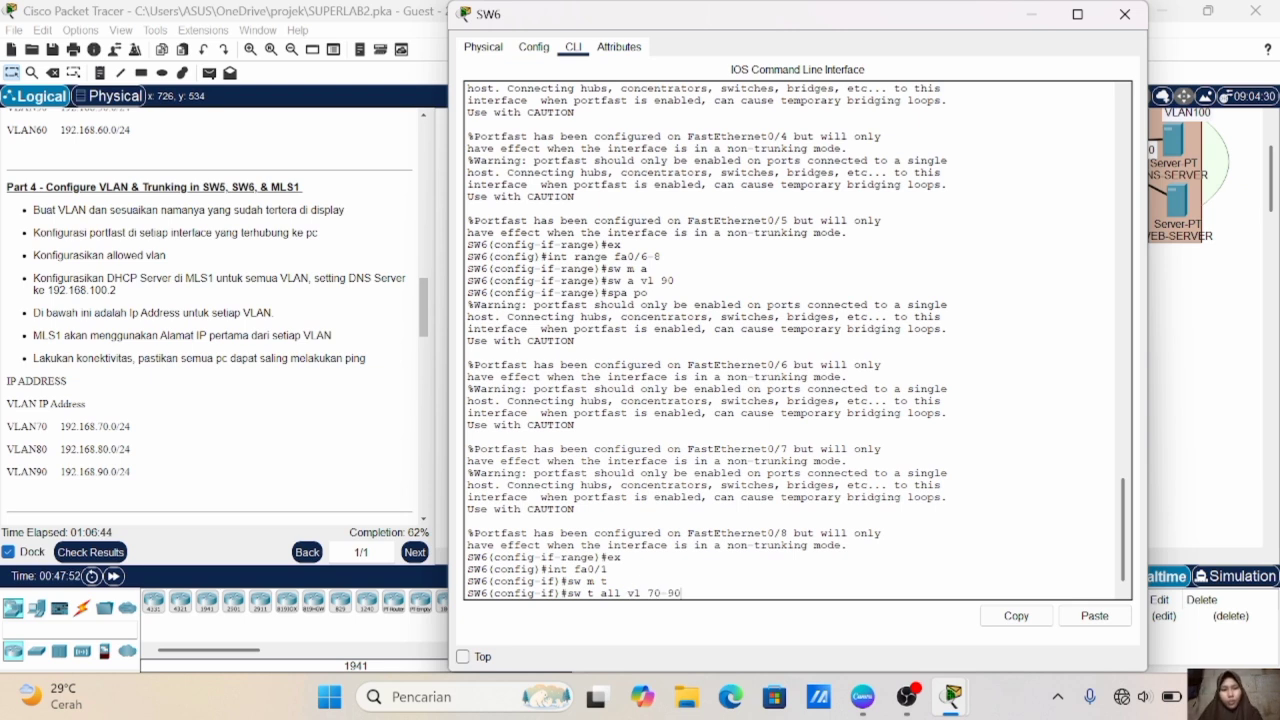
pyautogui.press('Return')
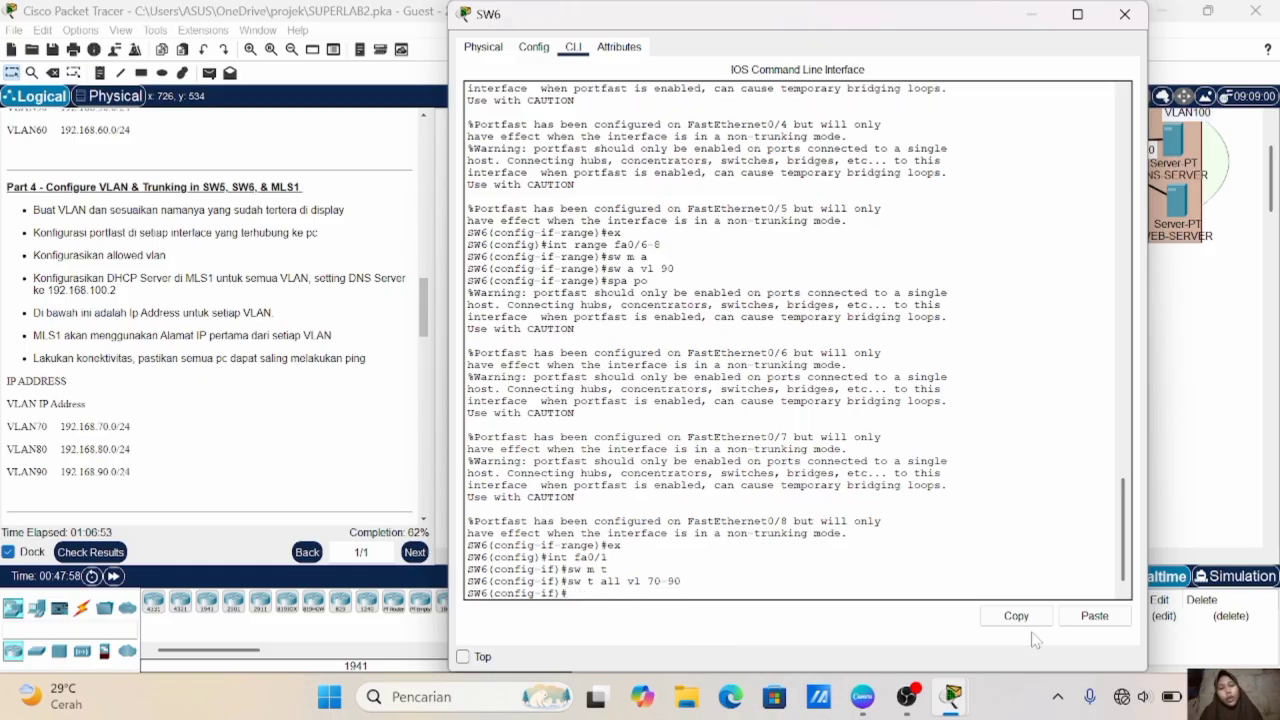
# - Switch to MLS1's command line, create VLAN 70 and name it VLAN70
pyautogui.click(1203, 443)
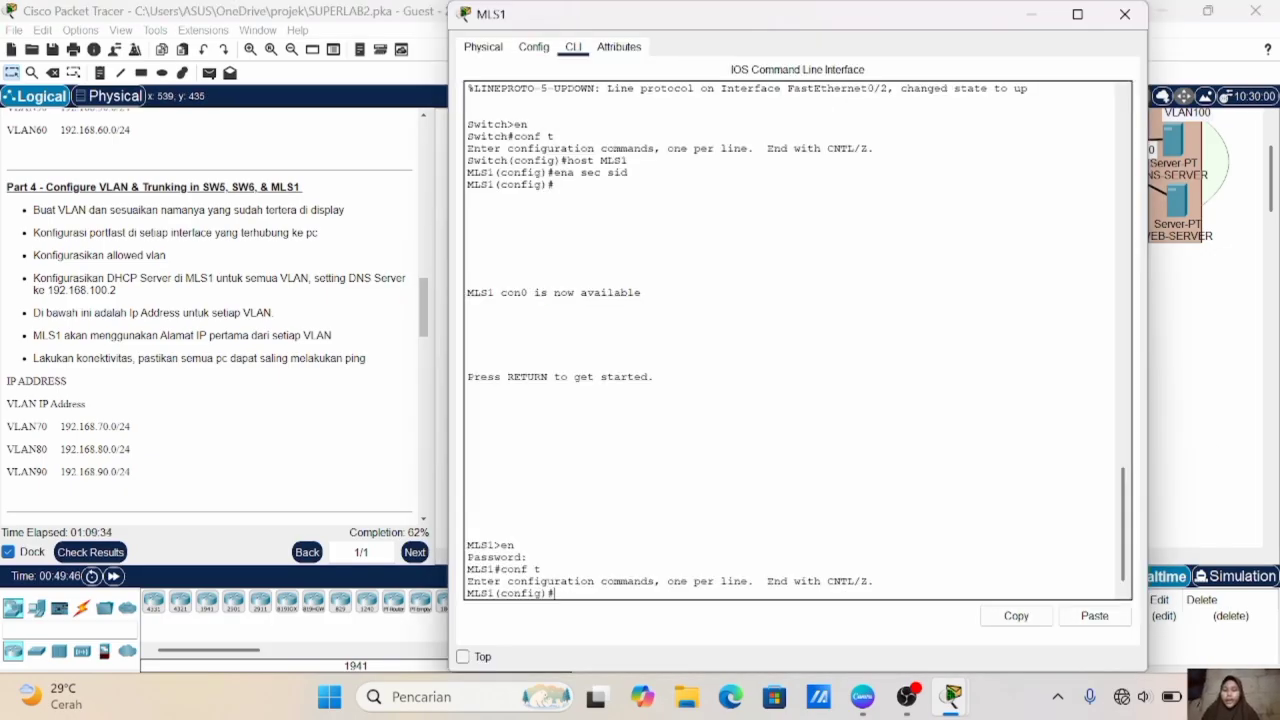
pyautogui.click(1260, 281)
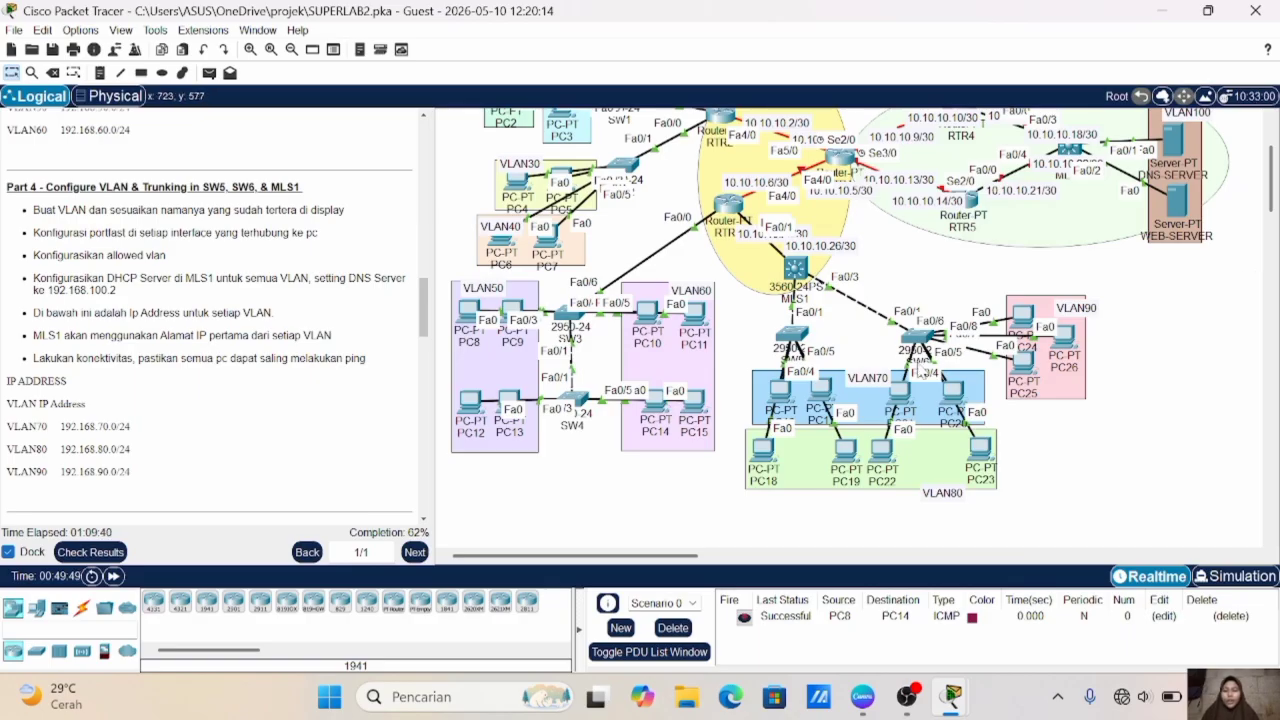
pyautogui.click(795, 272)
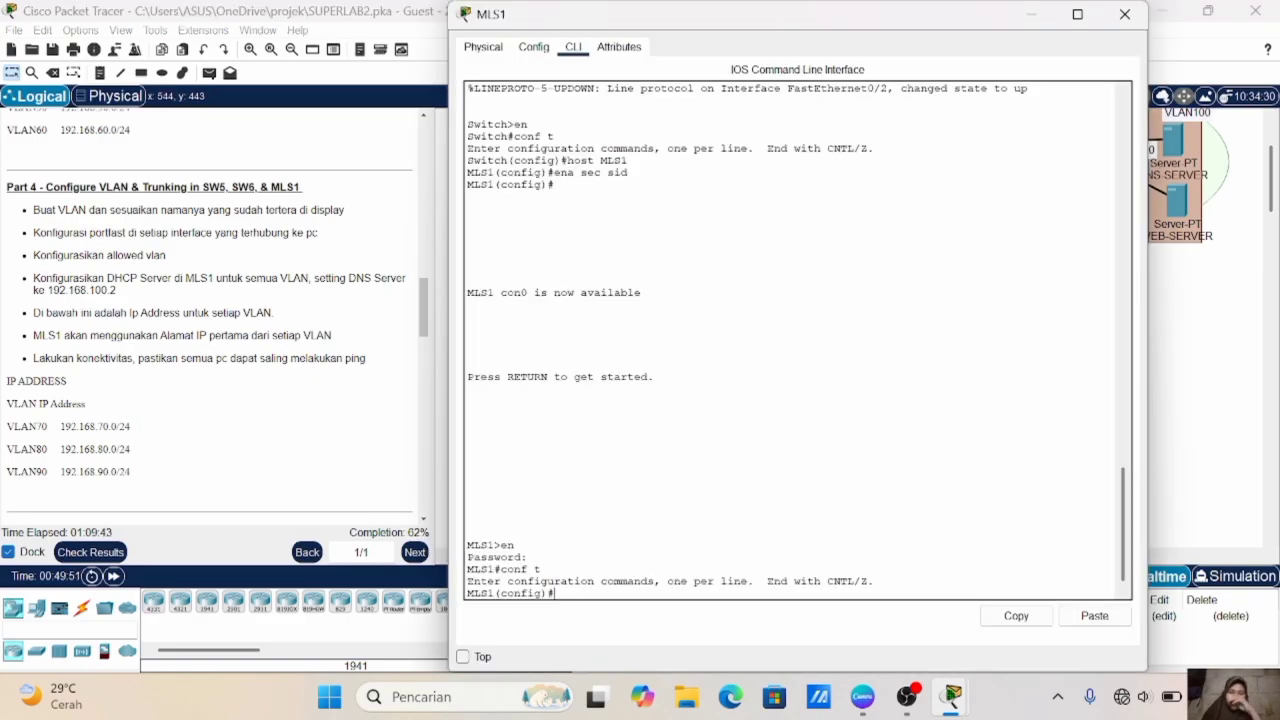
pyautogui.write('vlan 70')
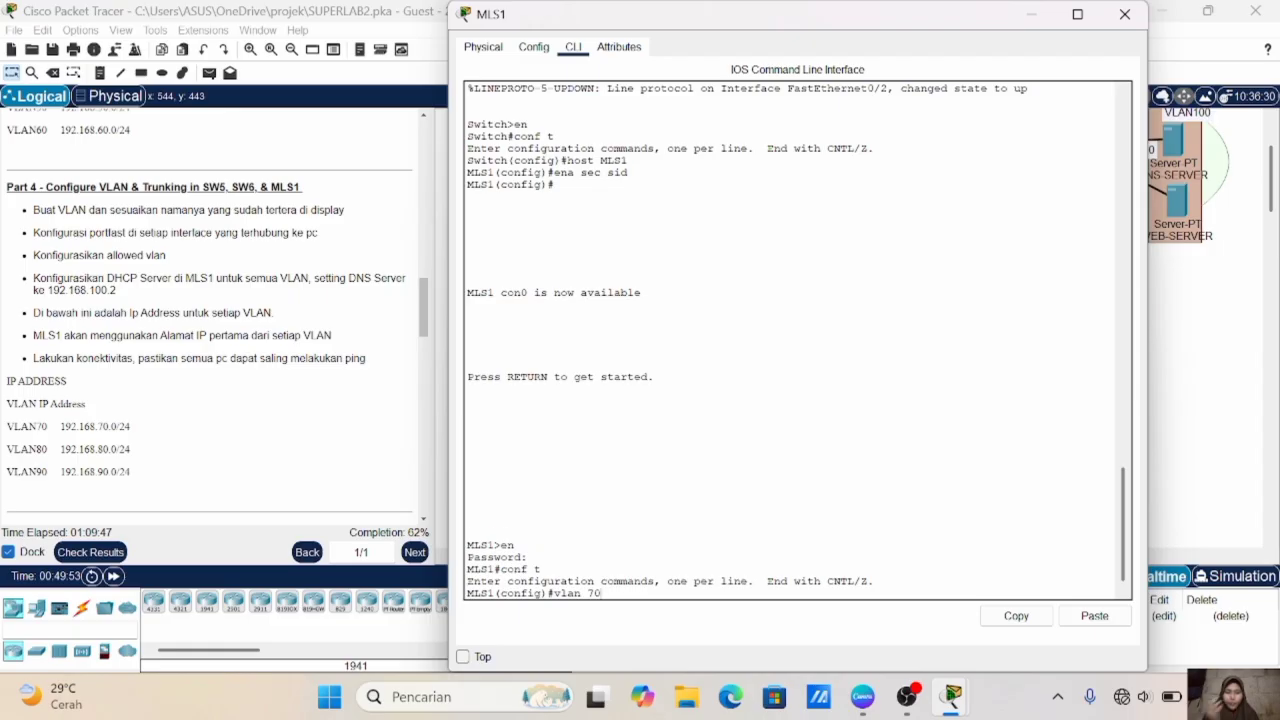
pyautogui.press('Return')
pyautogui.write('name VLAN70')
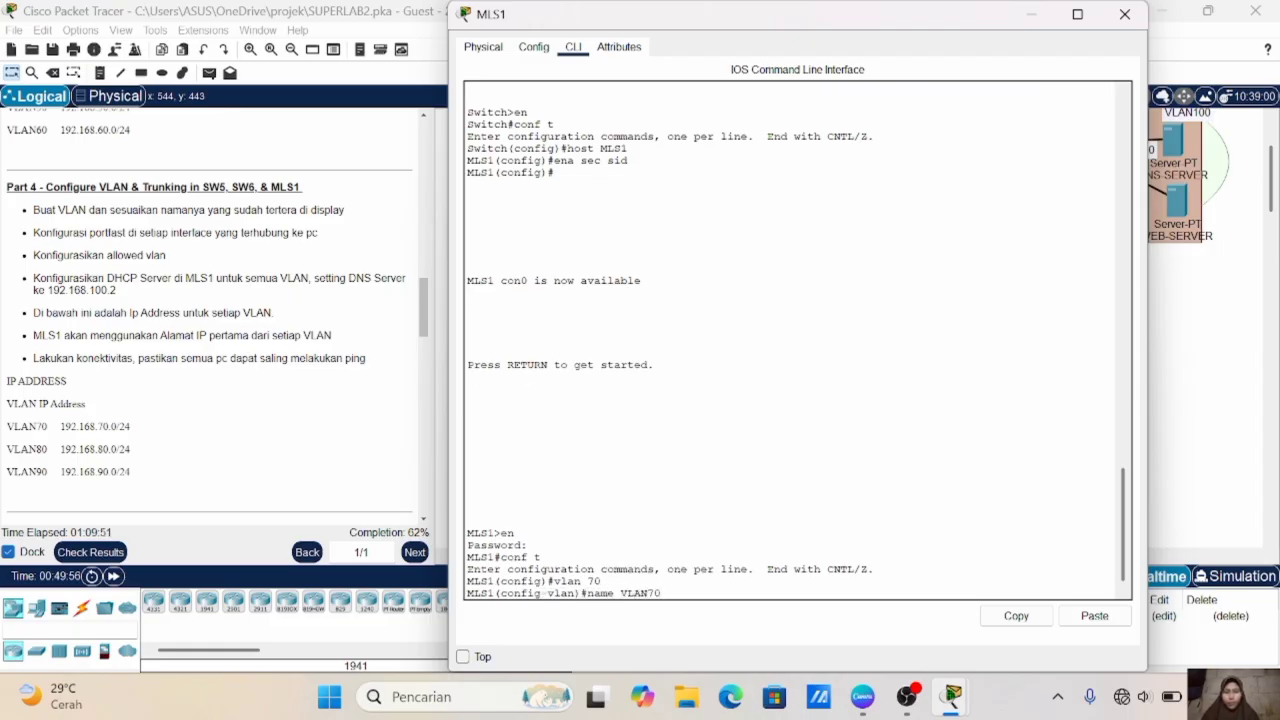
pyautogui.press('Return')
# - Create VLAN 80 on MLS1 and name it VLAN80
pyautogui.press('Up')
pyautogui.press('Up')
pyautogui.press('BackSpace')
pyautogui.press('BackSpace')
pyautogui.write('80')
pyautogui.press('Return')
# - Create VLAN 90 on MLS1, name it VLAN90 and exit the VLAN configuration
pyautogui.press('Up')
pyautogui.press('Up')
pyautogui.press('BackSpace')
pyautogui.press('BackSpace')
pyautogui.write('80')
pyautogui.press('Return')
pyautogui.press('Up')
pyautogui.press('Up')
pyautogui.press('BackSpace')
pyautogui.press('BackSpace')
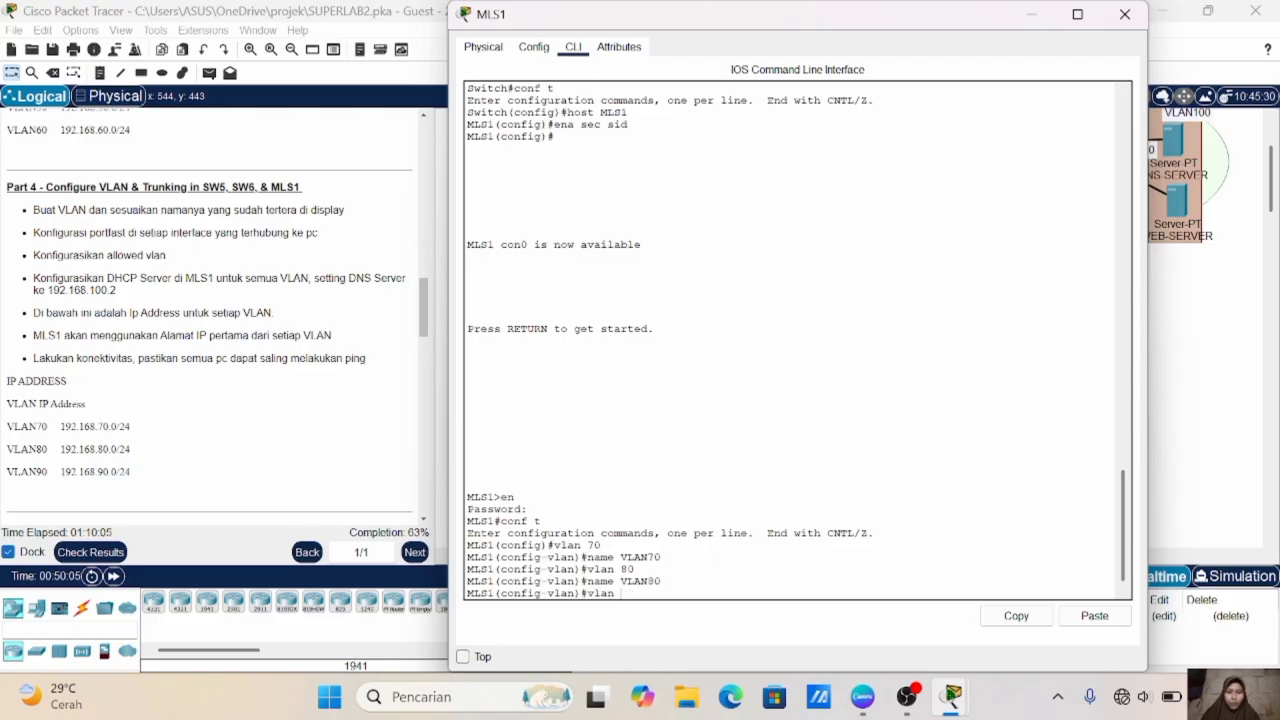
pyautogui.write('90')
pyautogui.press('Return')
pyautogui.press('Up')
pyautogui.press('Up')
pyautogui.press('BackSpace')
pyautogui.press('BackSpace')
pyautogui.write('90')
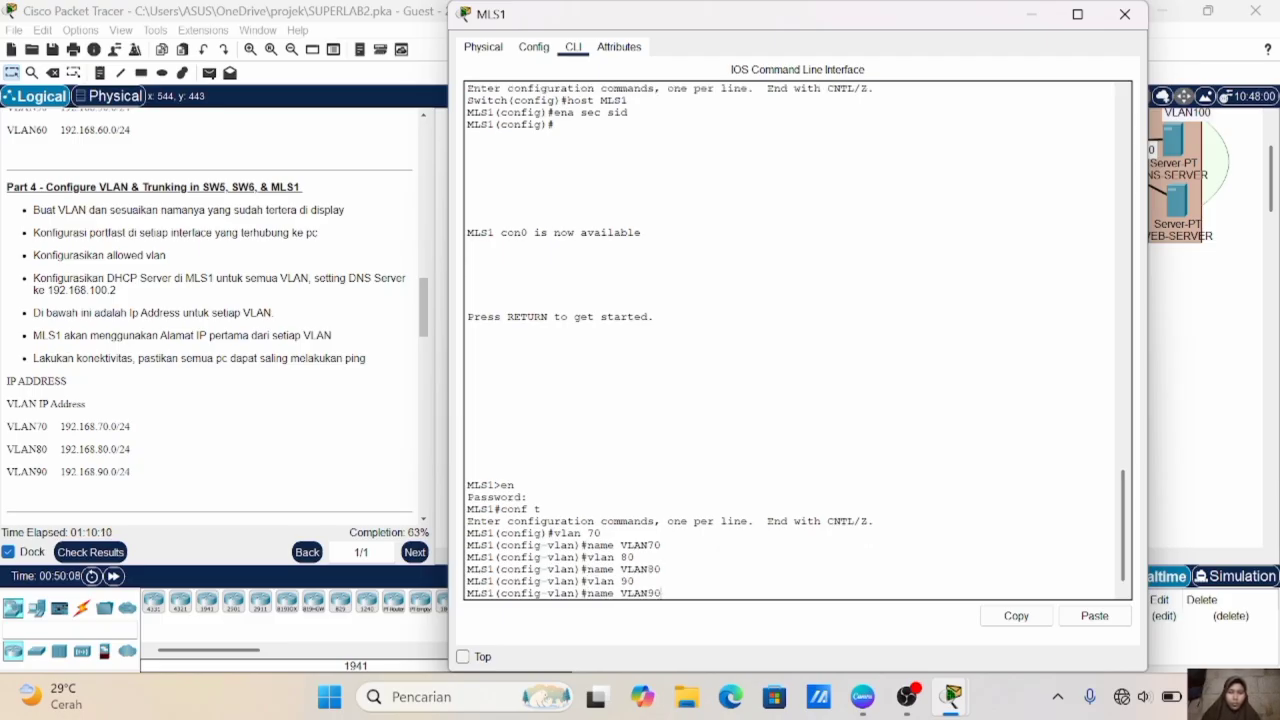
pyautogui.press('Return')
pyautogui.write('ex')
pyautogui.press('Return')
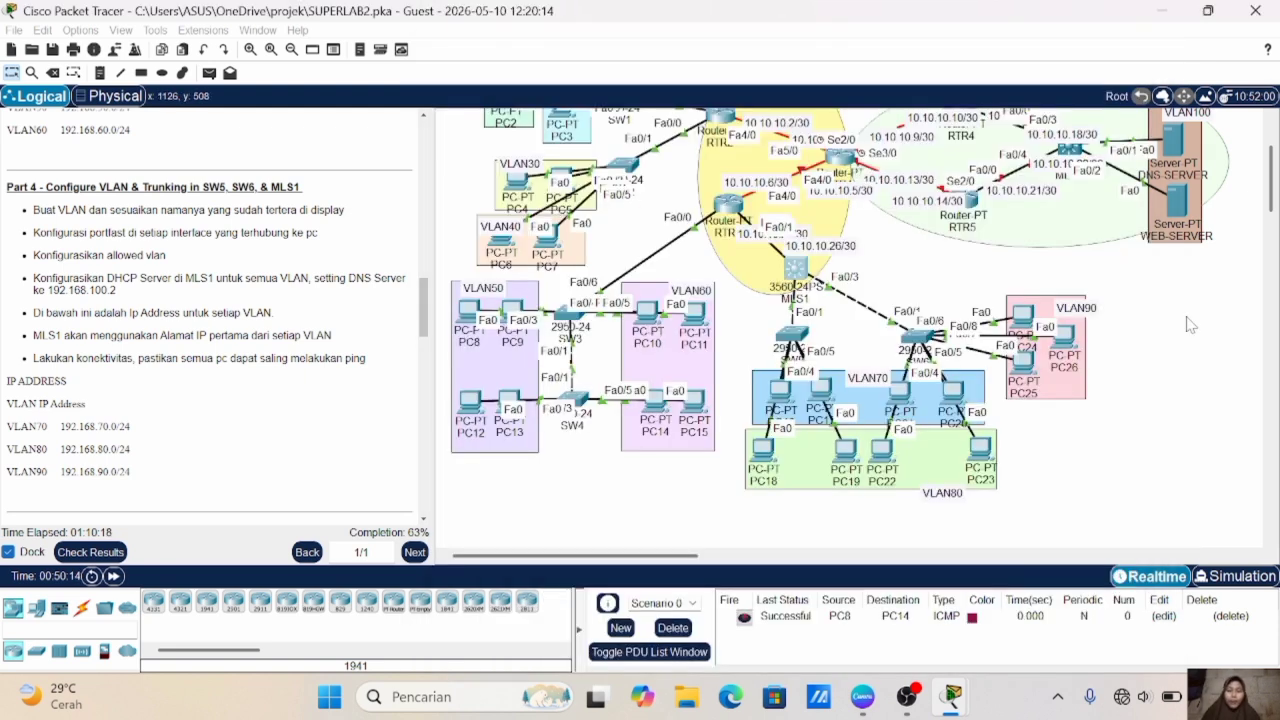
# - Check in the topology which MLS1 ports connect to SW5 and SW6, and return to MLS1's command line
pyautogui.click(1190, 325)
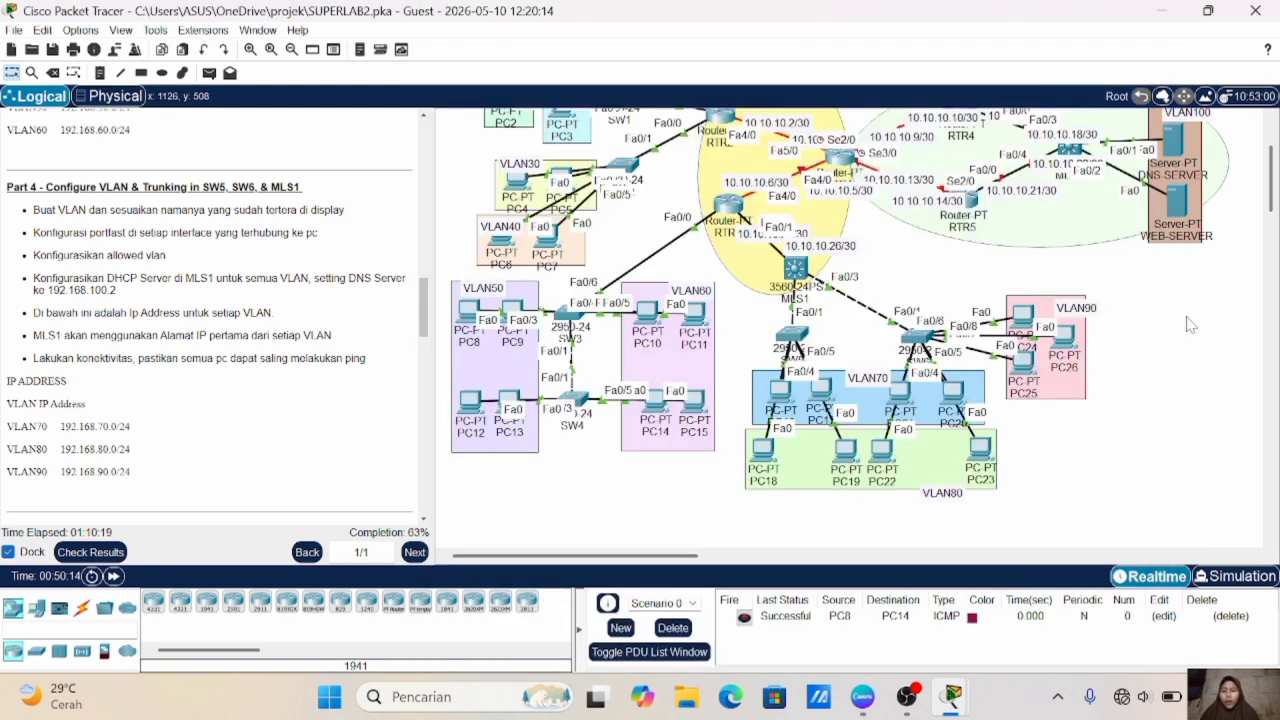
pyautogui.moveTo(1036, 326)
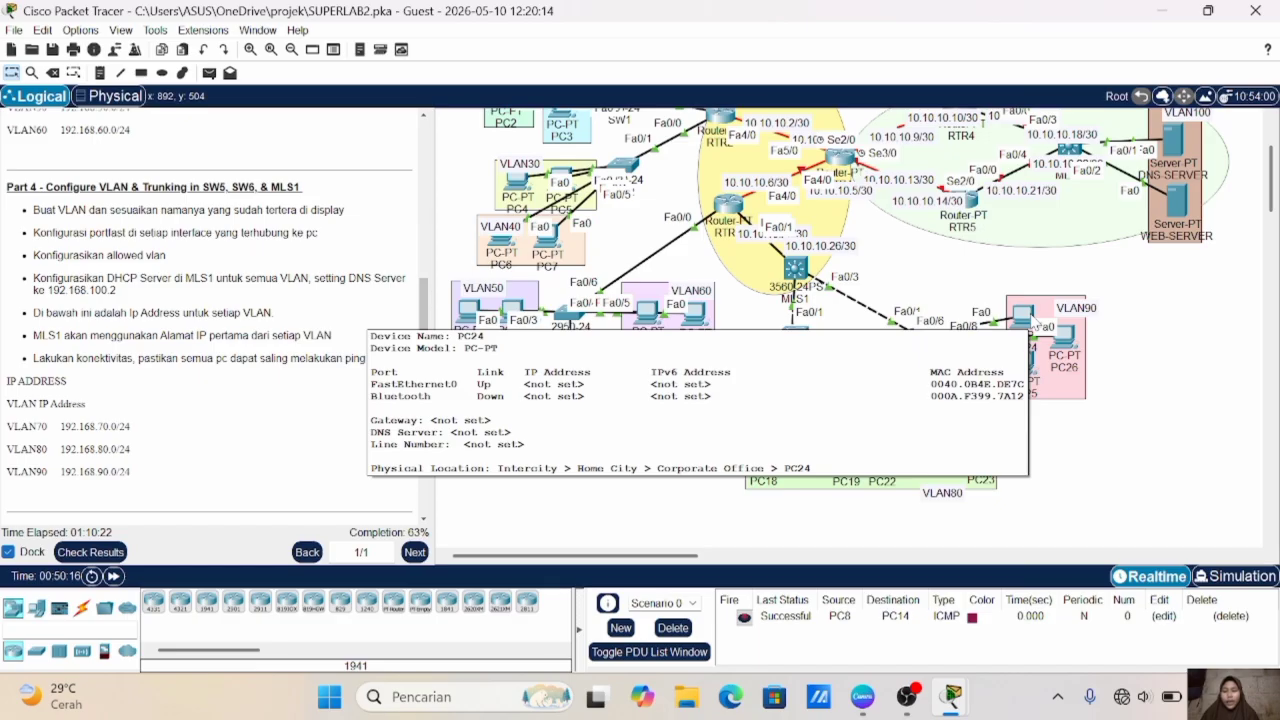
pyautogui.click(795, 270)
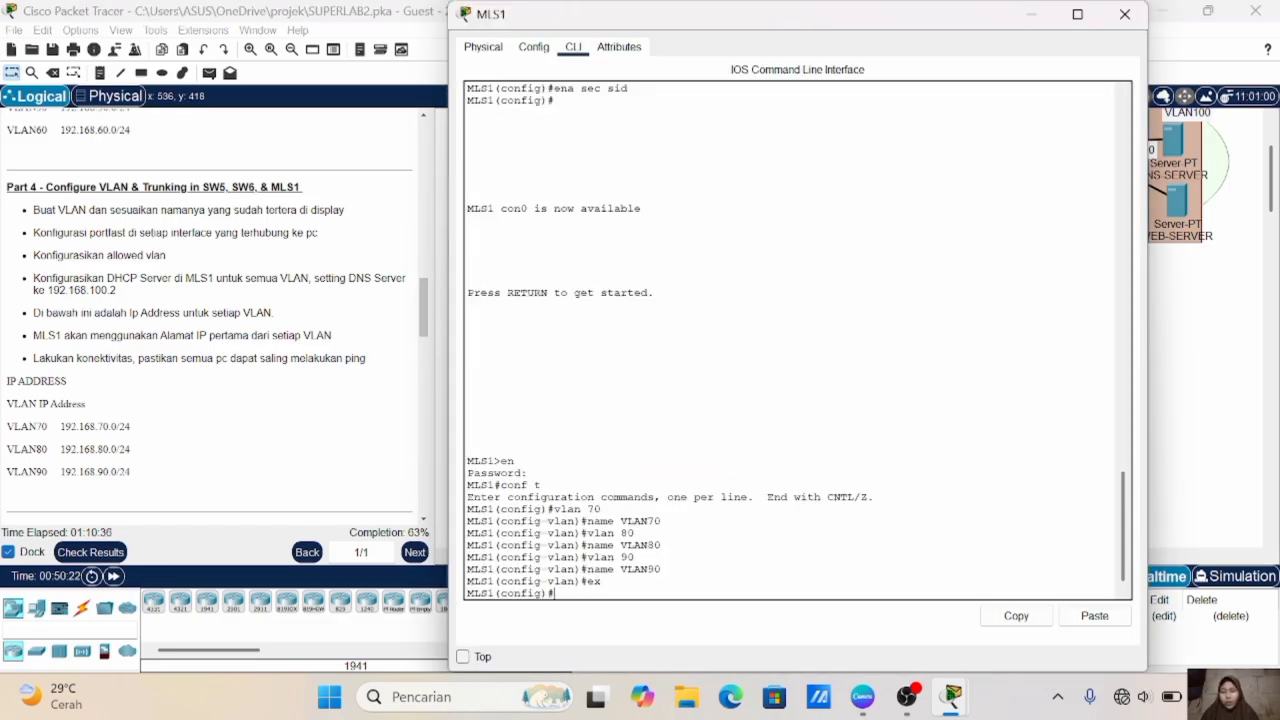
pyautogui.click(1252, 288)
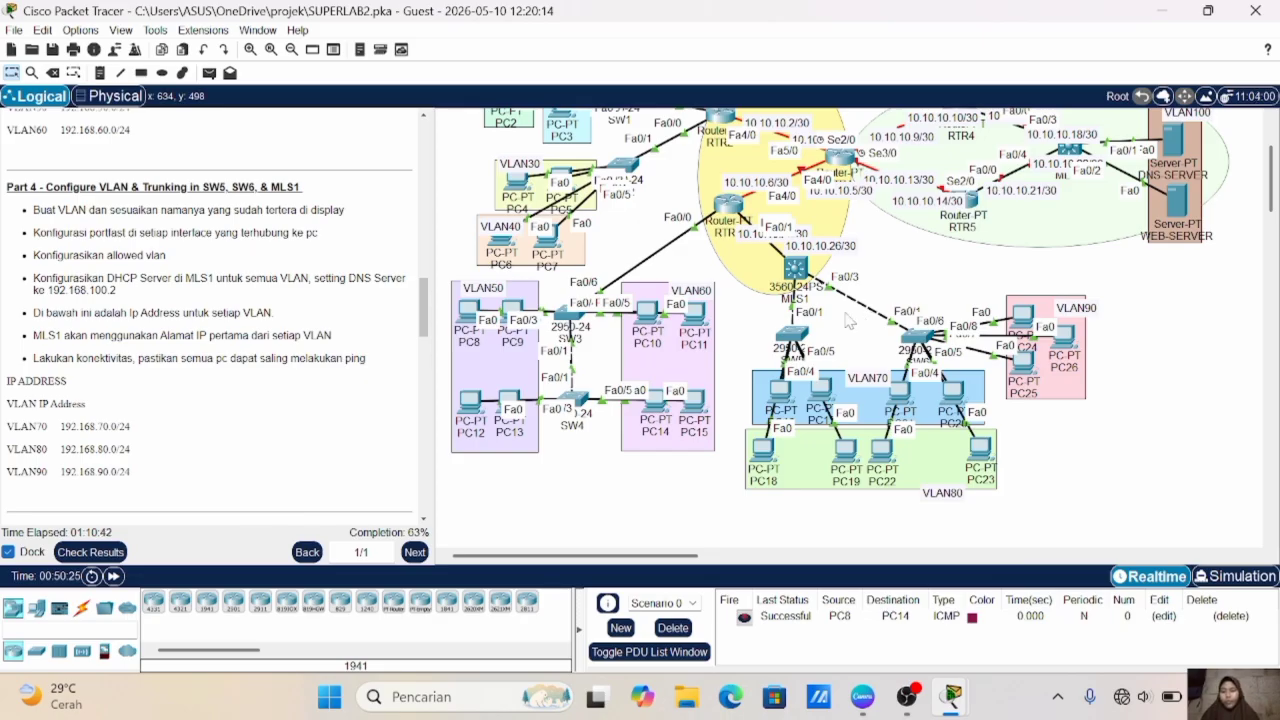
pyautogui.click(795, 270)
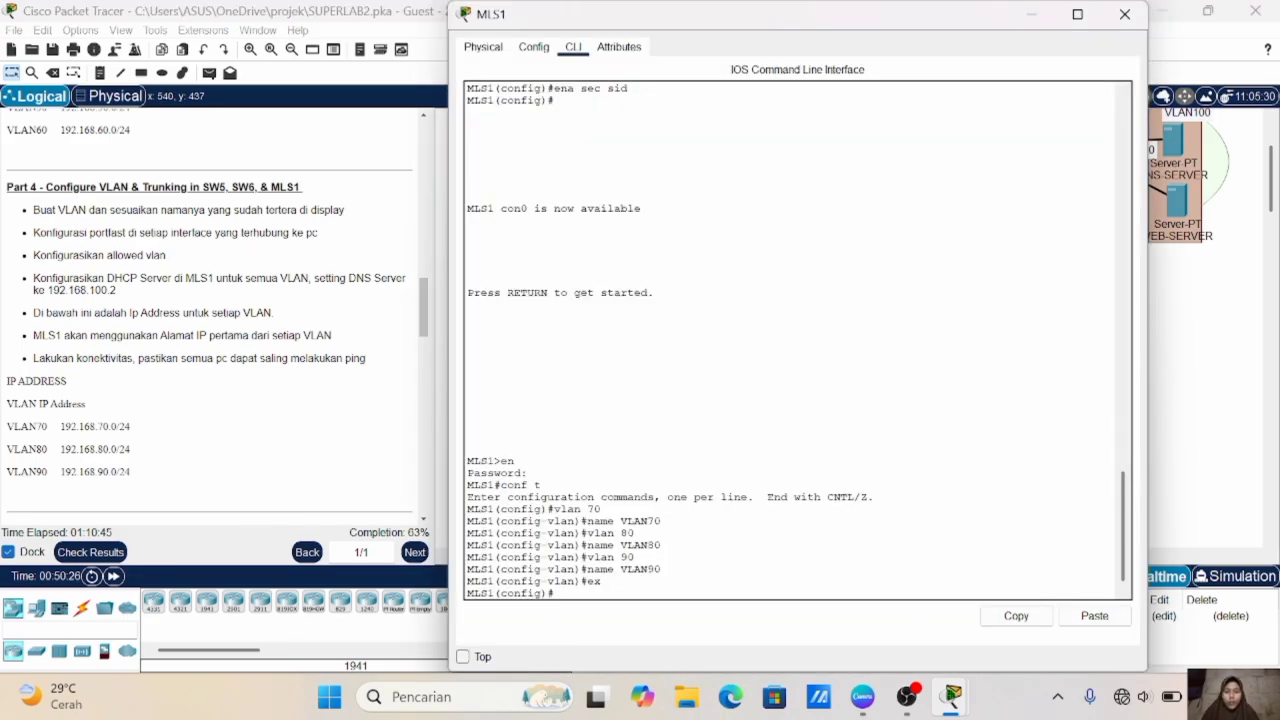
# - Configure MLS1 interfaces fa0/2-3 as trunks with dot1q encapsulation and exit the interface range configuration
pyautogui.write('in')
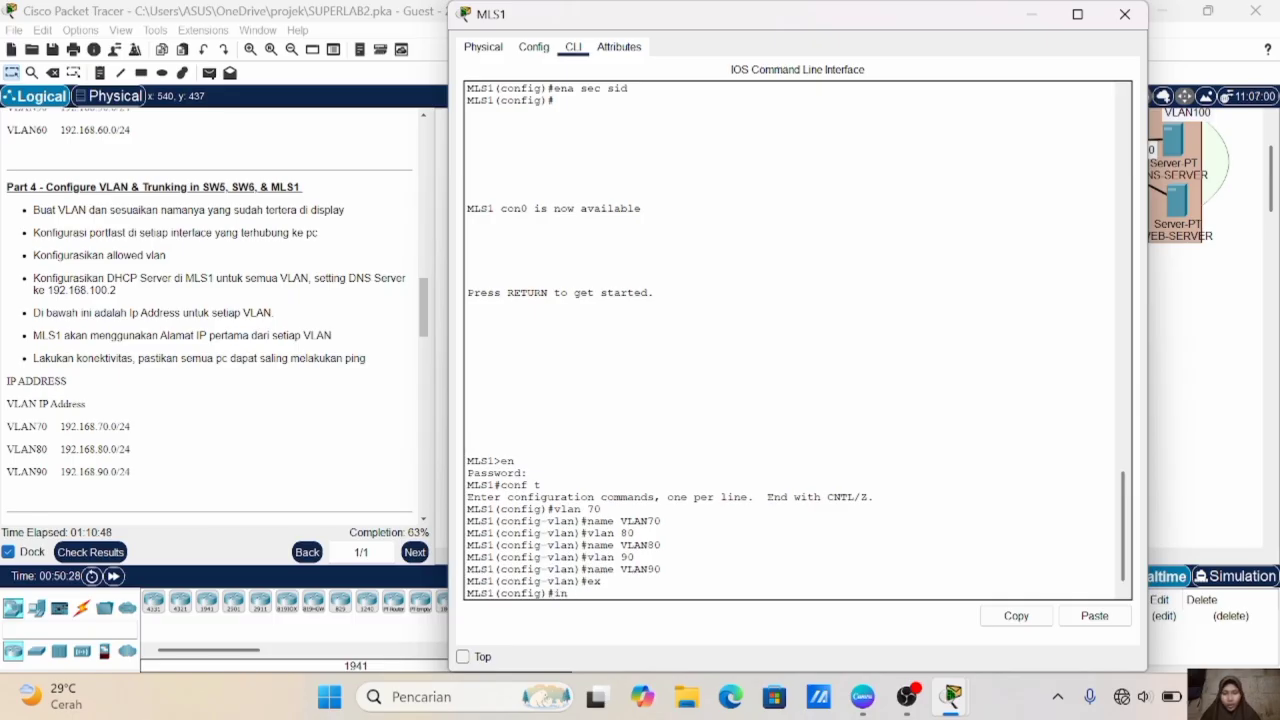
pyautogui.write('t range fa0/')
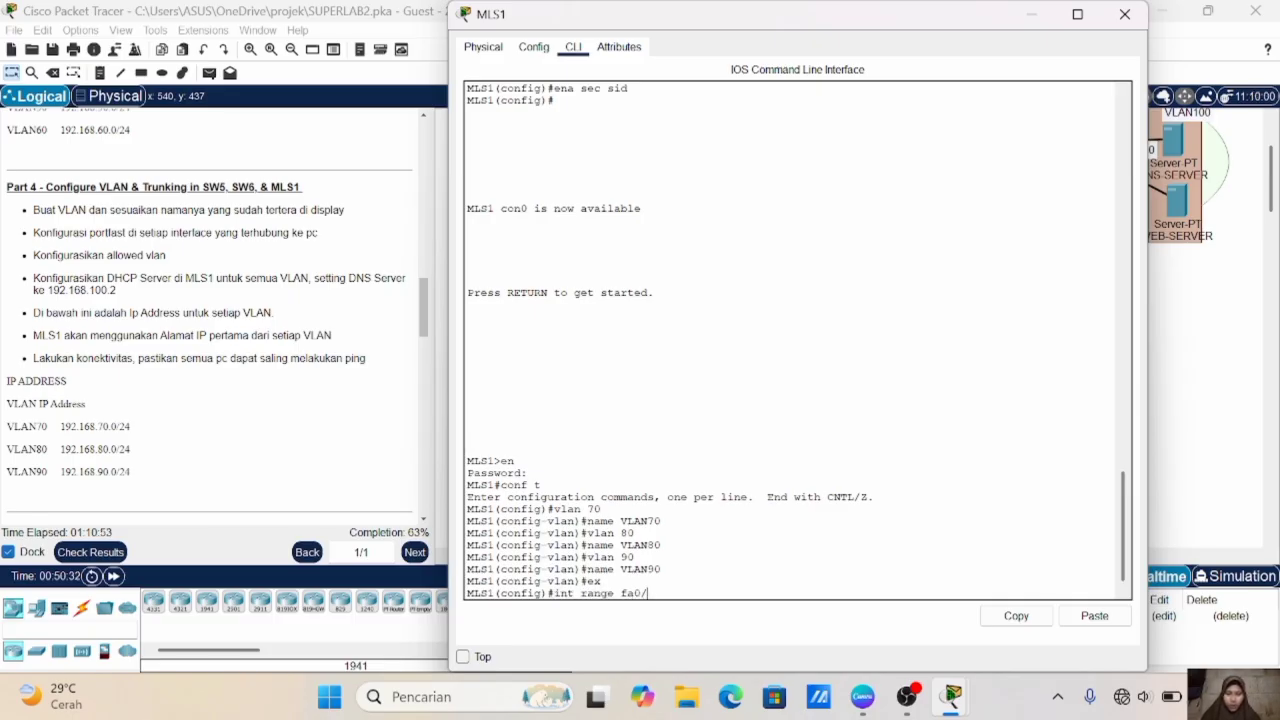
pyautogui.write('2-3')
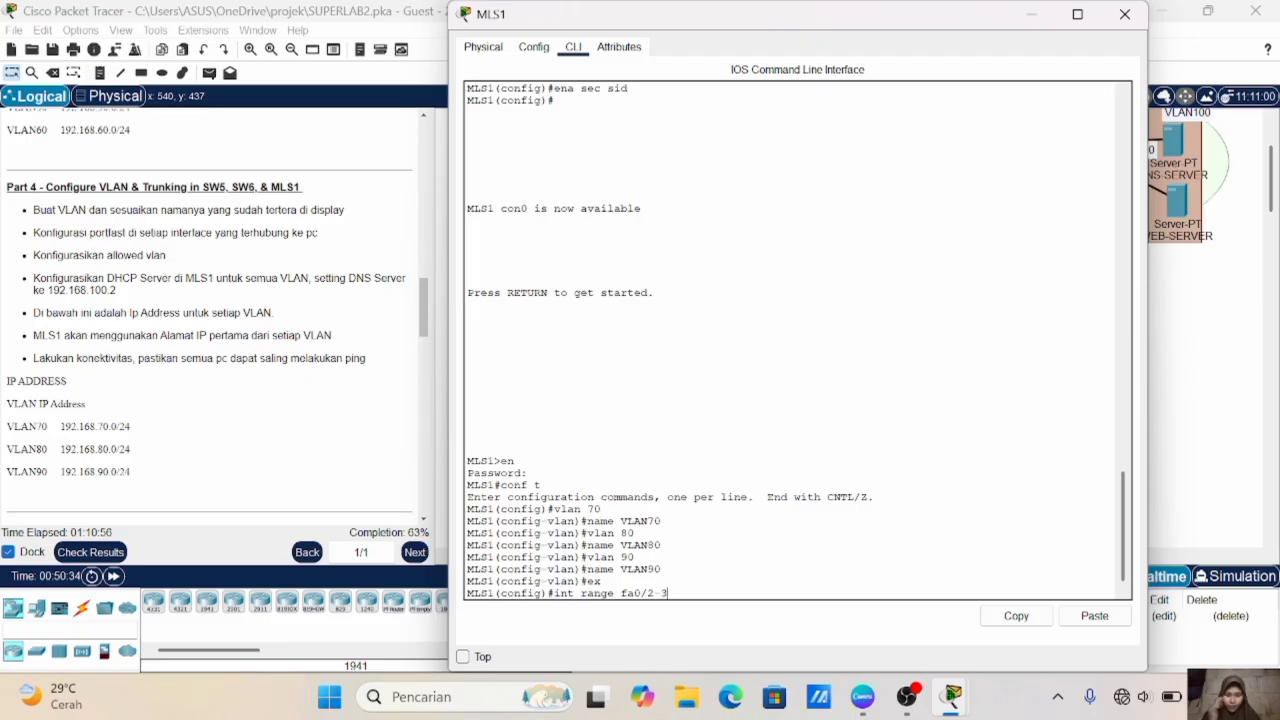
pyautogui.press('Return')
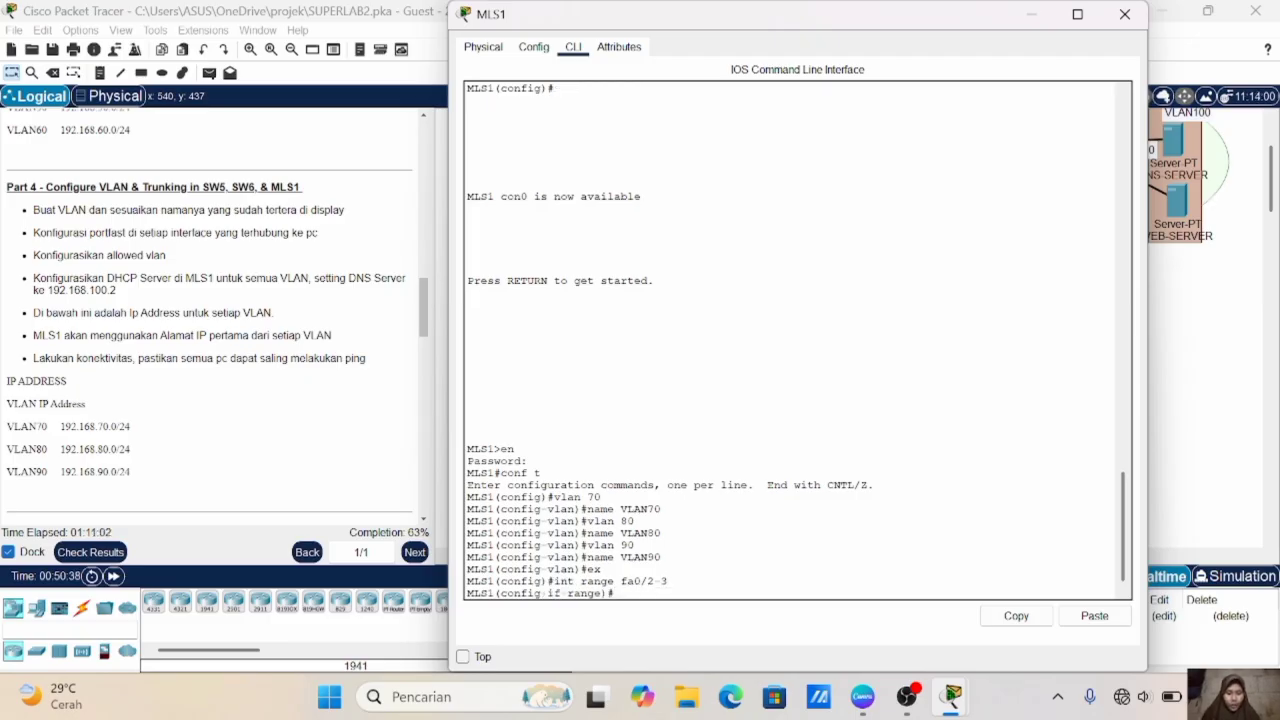
pyautogui.write('sw t enc')
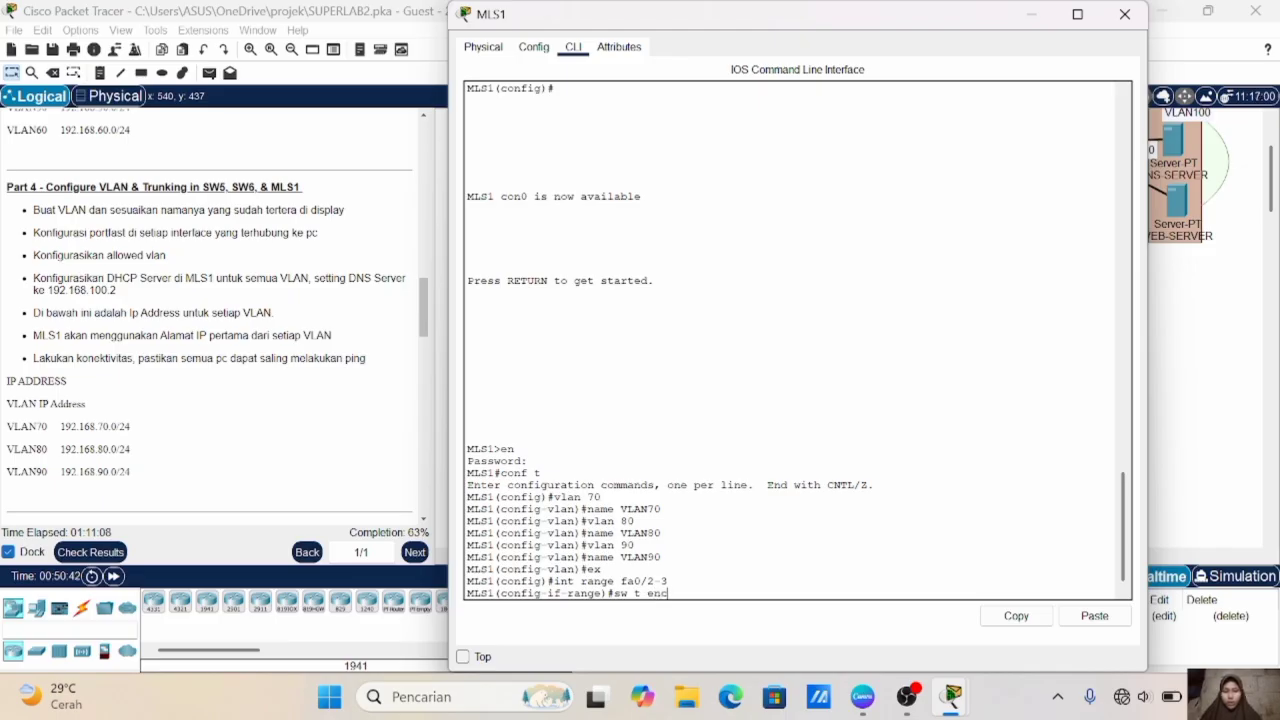
pyautogui.write(' do')
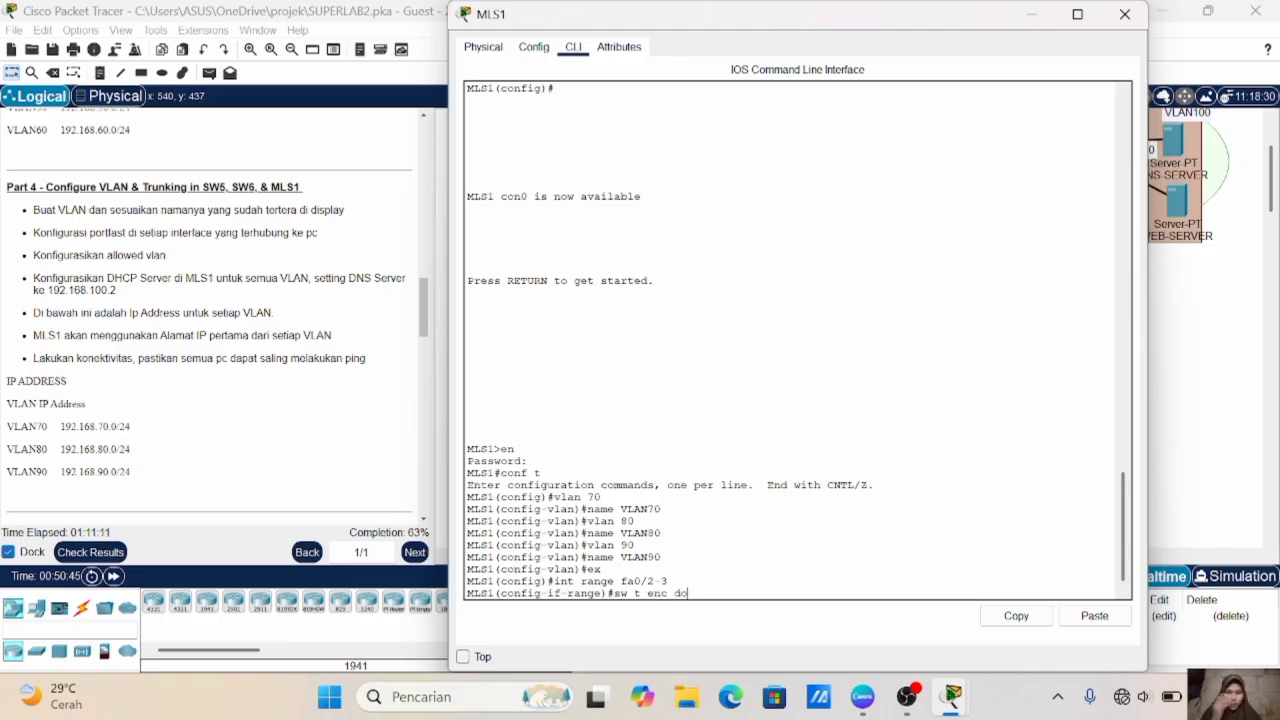
pyautogui.press('Return')
pyautogui.write('sw m')
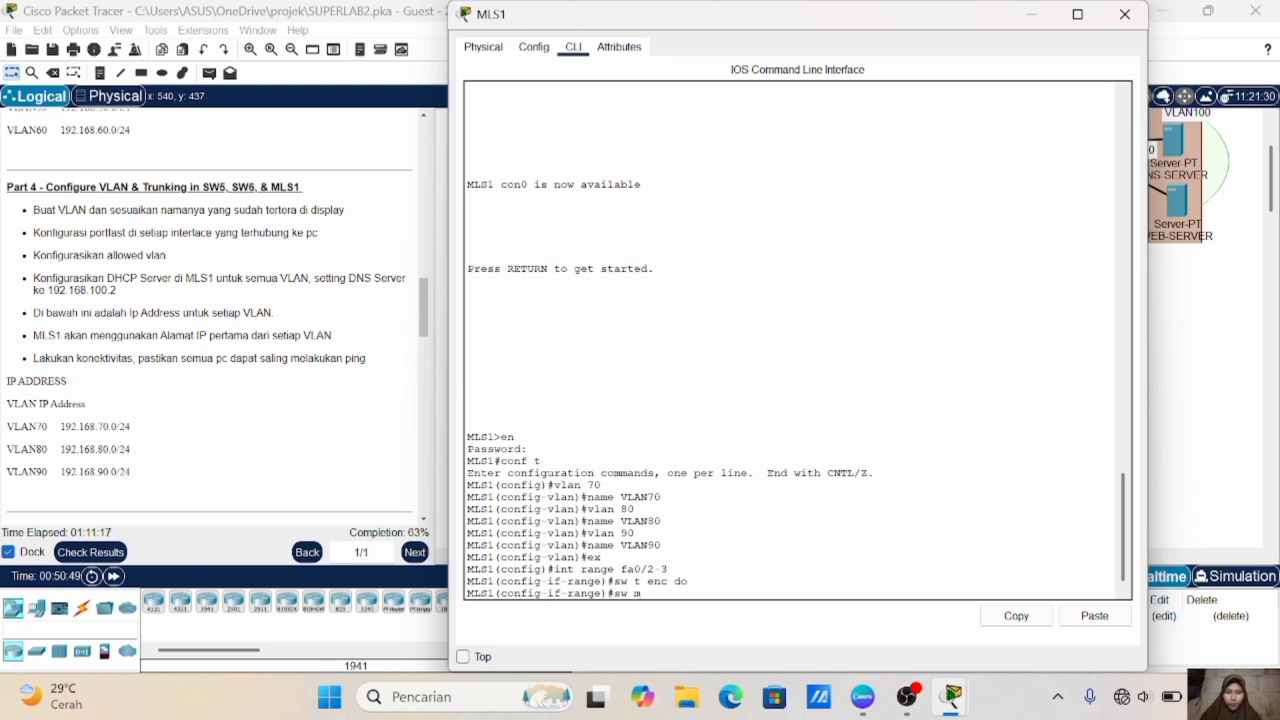
pyautogui.write(' t')
pyautogui.press('Return')
pyautogui.write('ex')
pyautogui.press('Return')
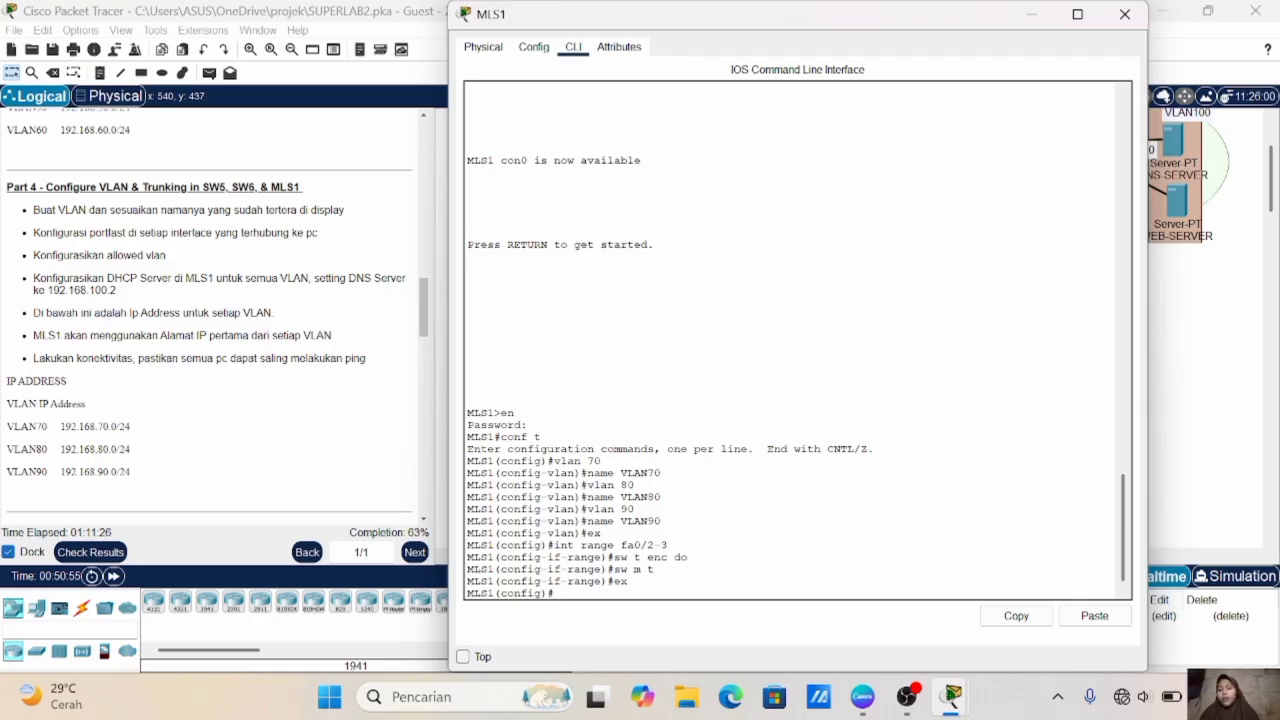
# - Create the VLAN 70 interface on MLS1, assign it 192.168.70.1 with mask 255.255.255.0, and exit
pyautogui.write('int vla')
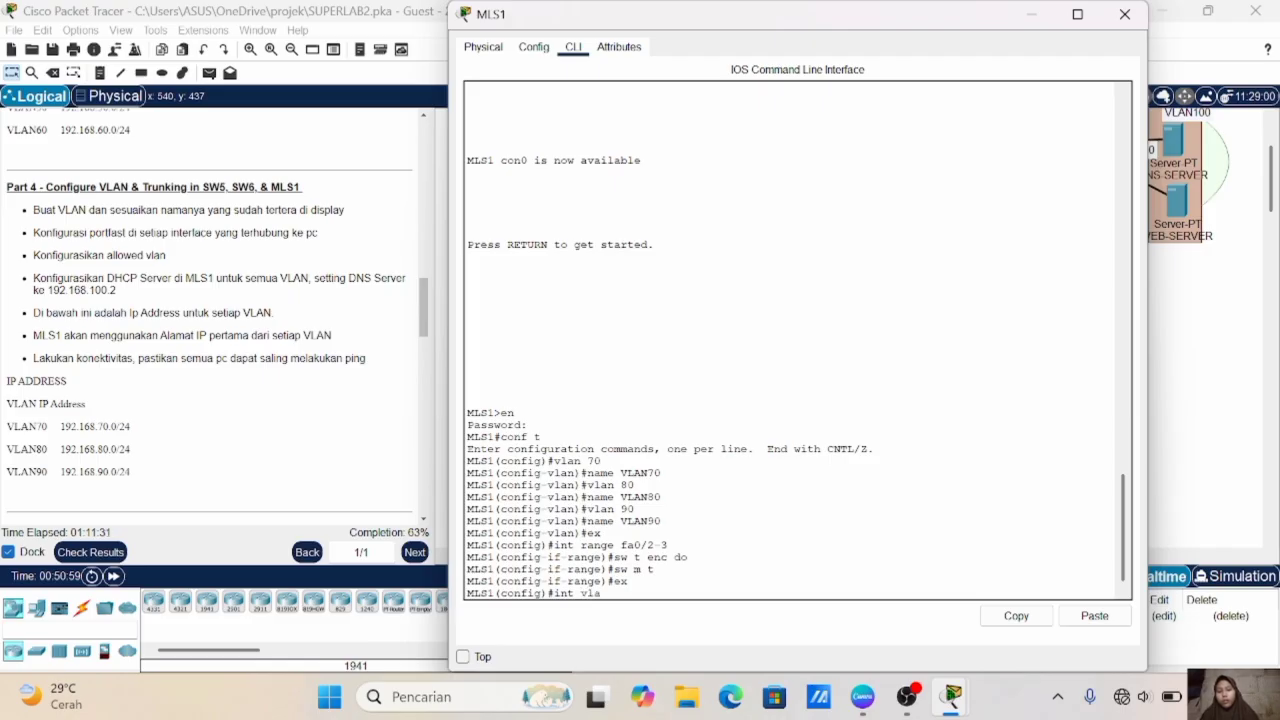
pyautogui.write('n 70')
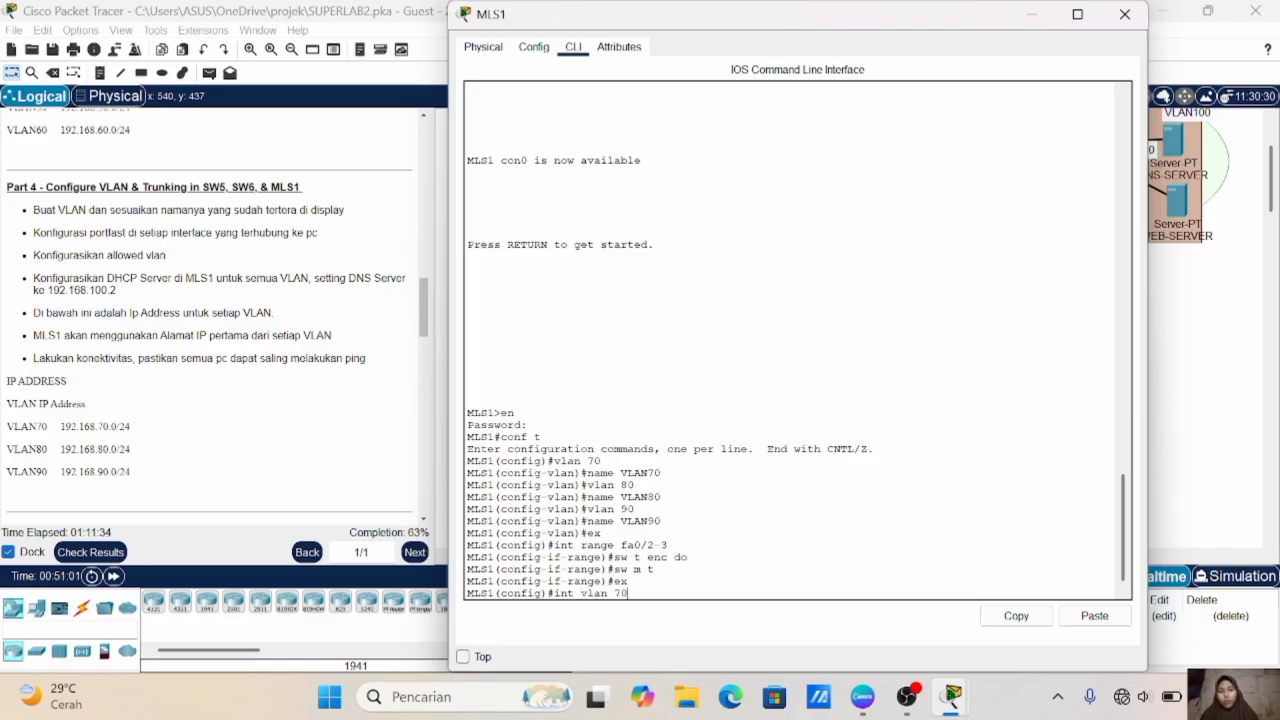
pyautogui.press('Return')
pyautogui.press('Return')
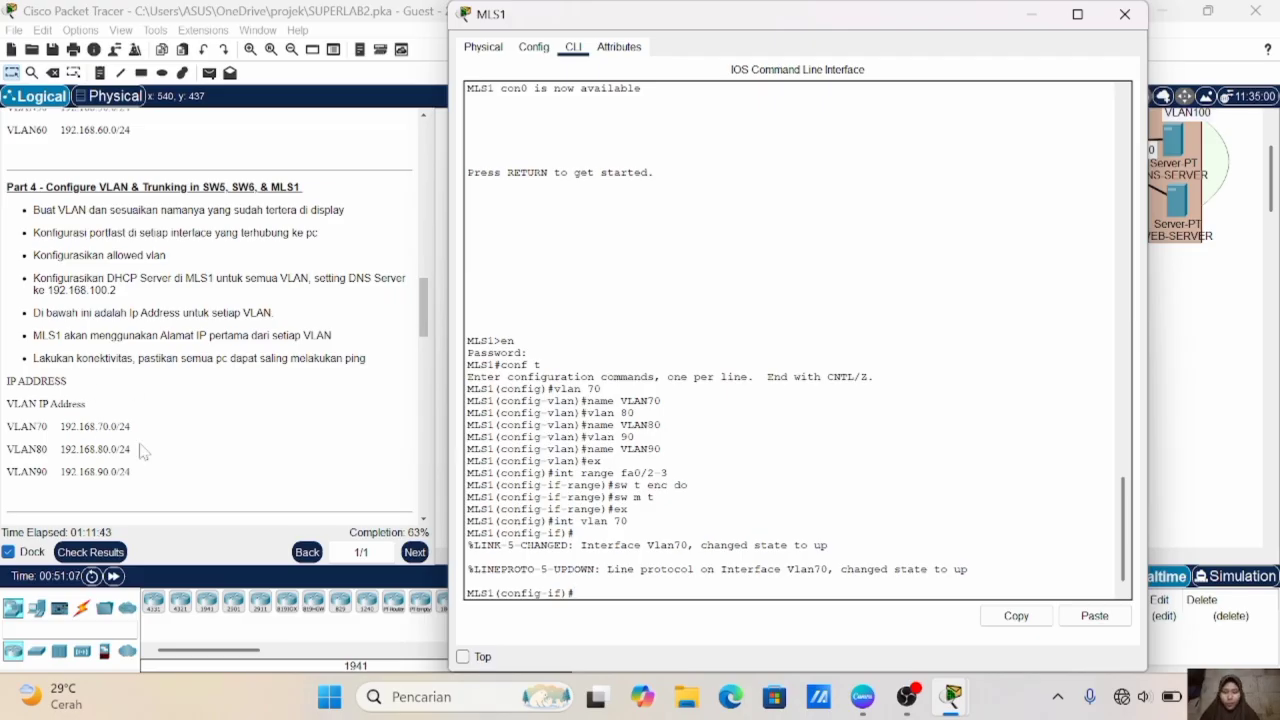
pyautogui.write('ip add 192.168.70.1 255.255.255.0')
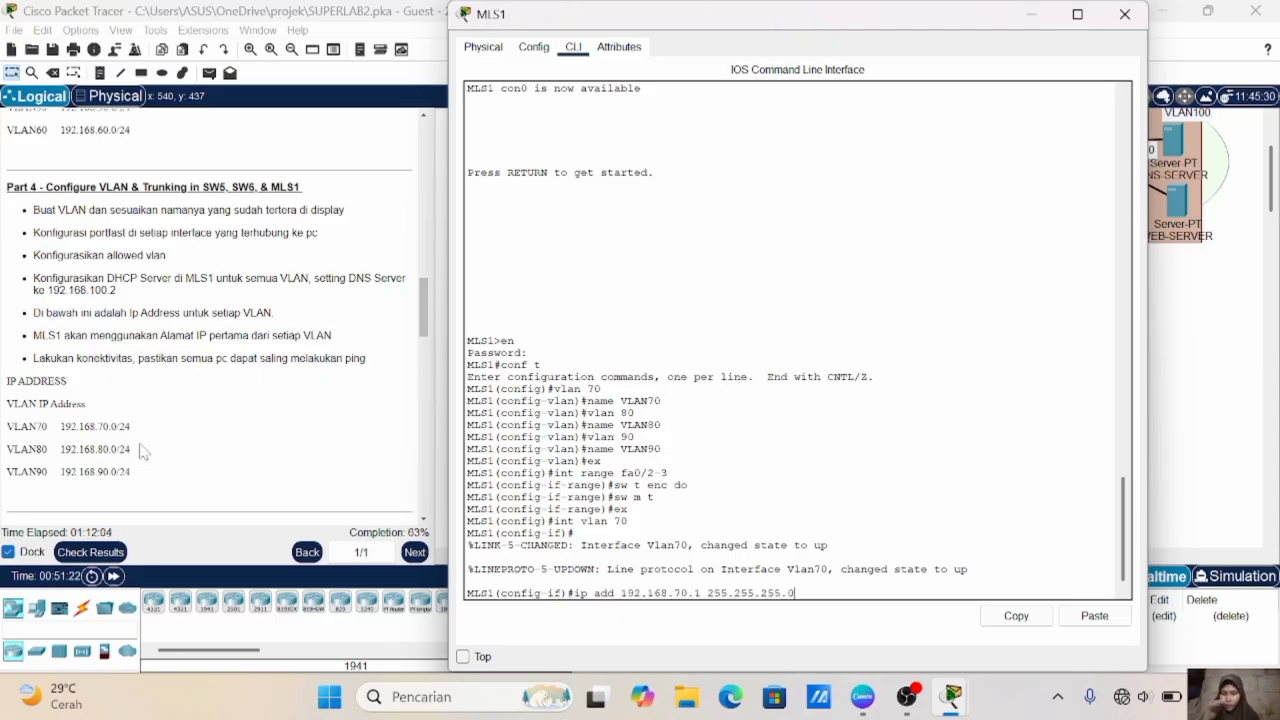
pyautogui.press('Return')
pyautogui.write('ex')
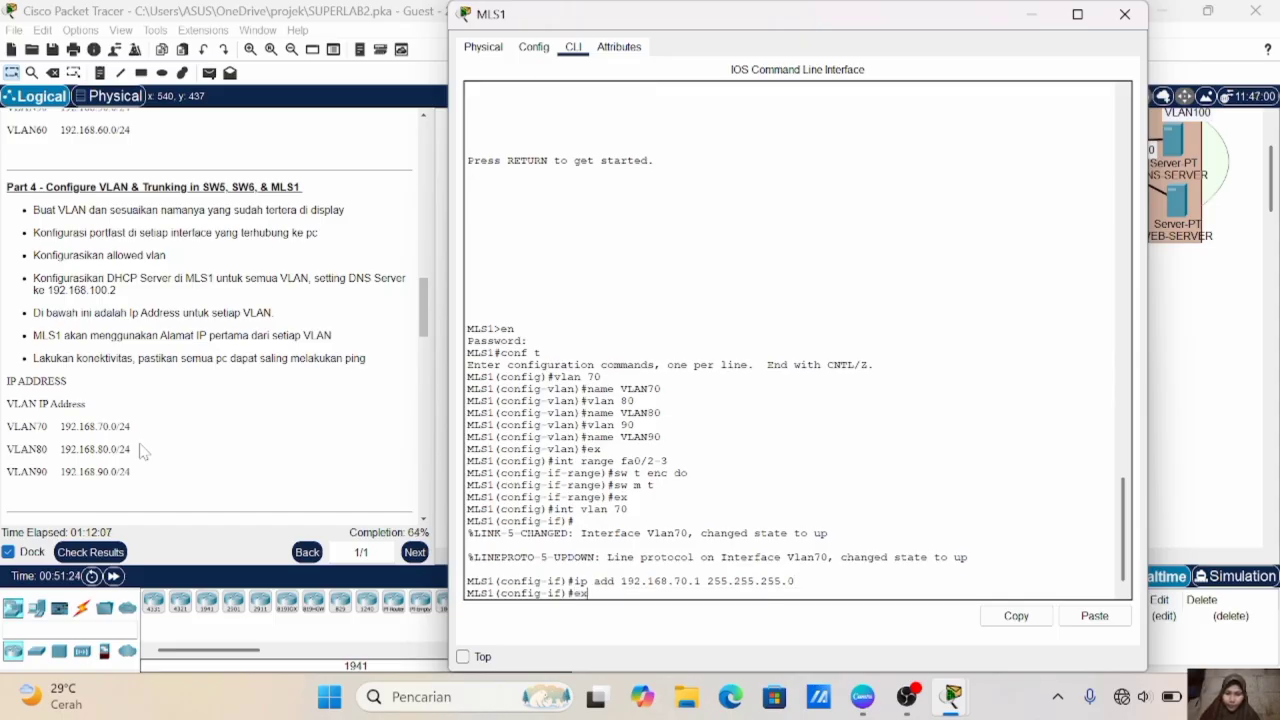
pyautogui.press('Return')
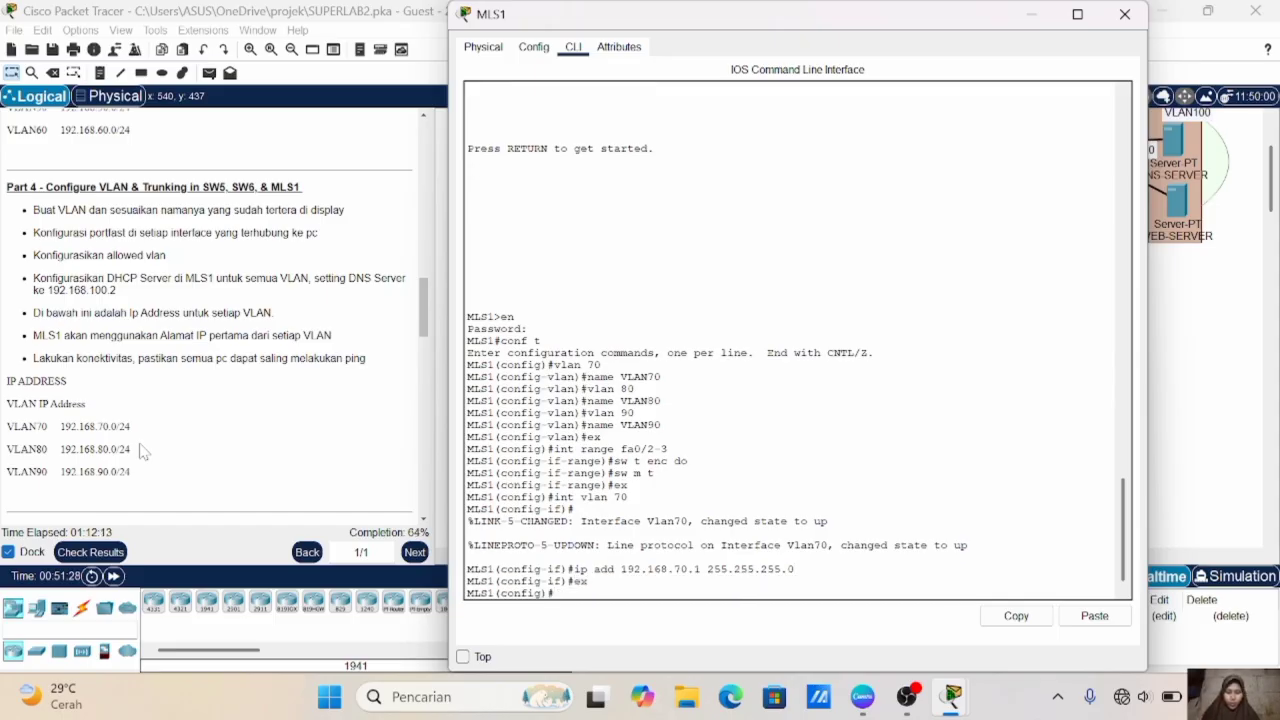
# - Create the VLAN 80 interface on MLS1 and enter its configuration
pyautogui.press('Up')
pyautogui.press('Up')
pyautogui.press('Up')
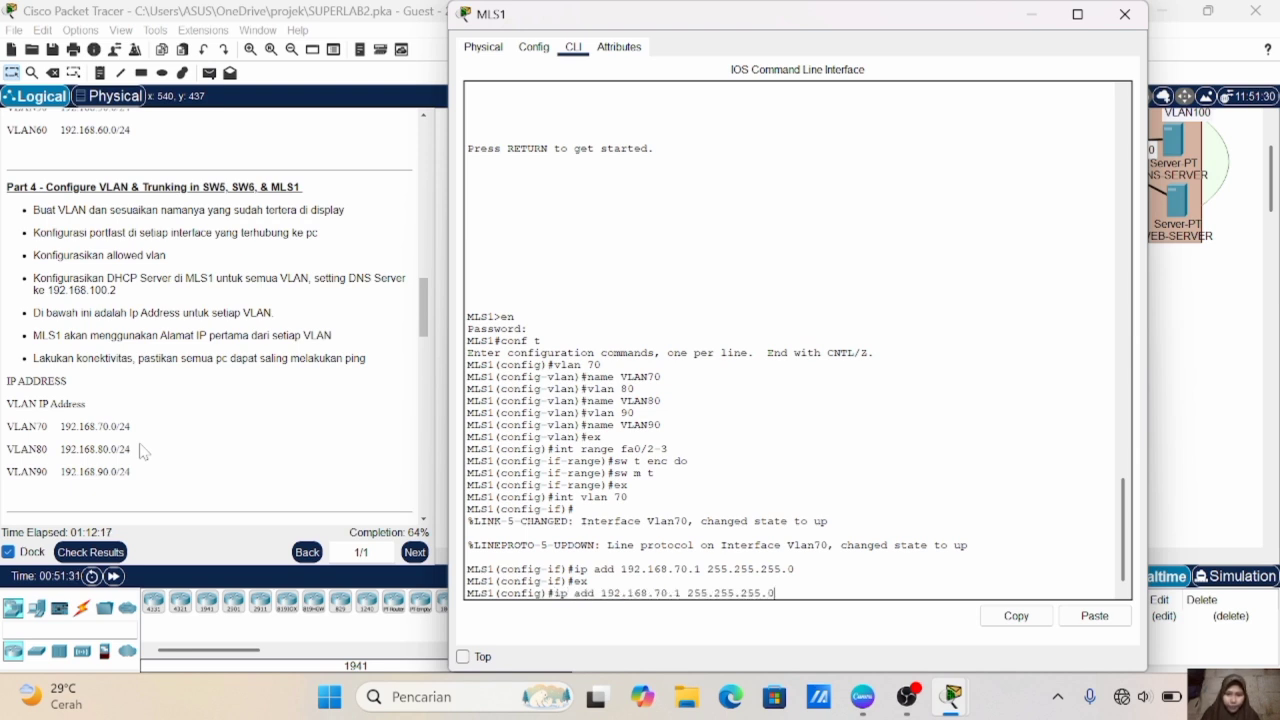
pyautogui.press('BackSpace')
pyautogui.press('BackSpace')
pyautogui.write('80')
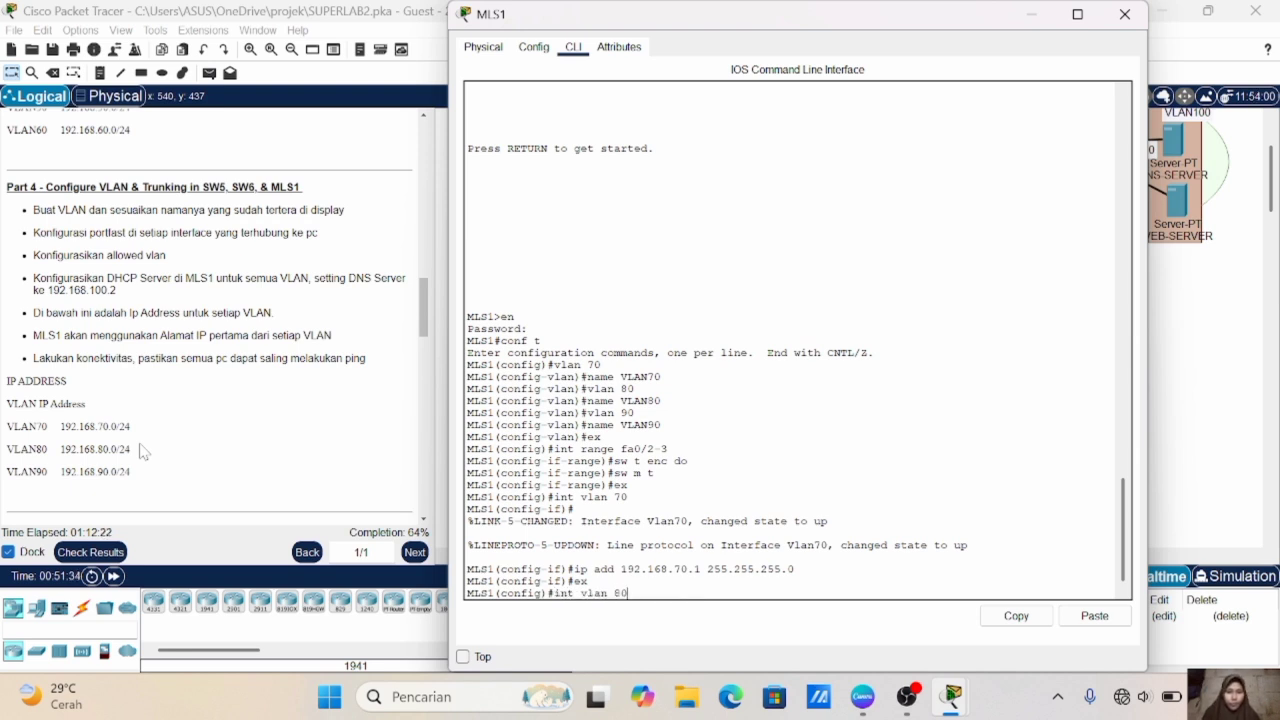
pyautogui.press('Return')
# - Assign 192.168.80.1 with mask 255.255.255.0 to the VLAN 80 interface and exit the interface configuration
pyautogui.press('Return')
pyautogui.press('Up')
pyautogui.press('Up')
pyautogui.press('Up')
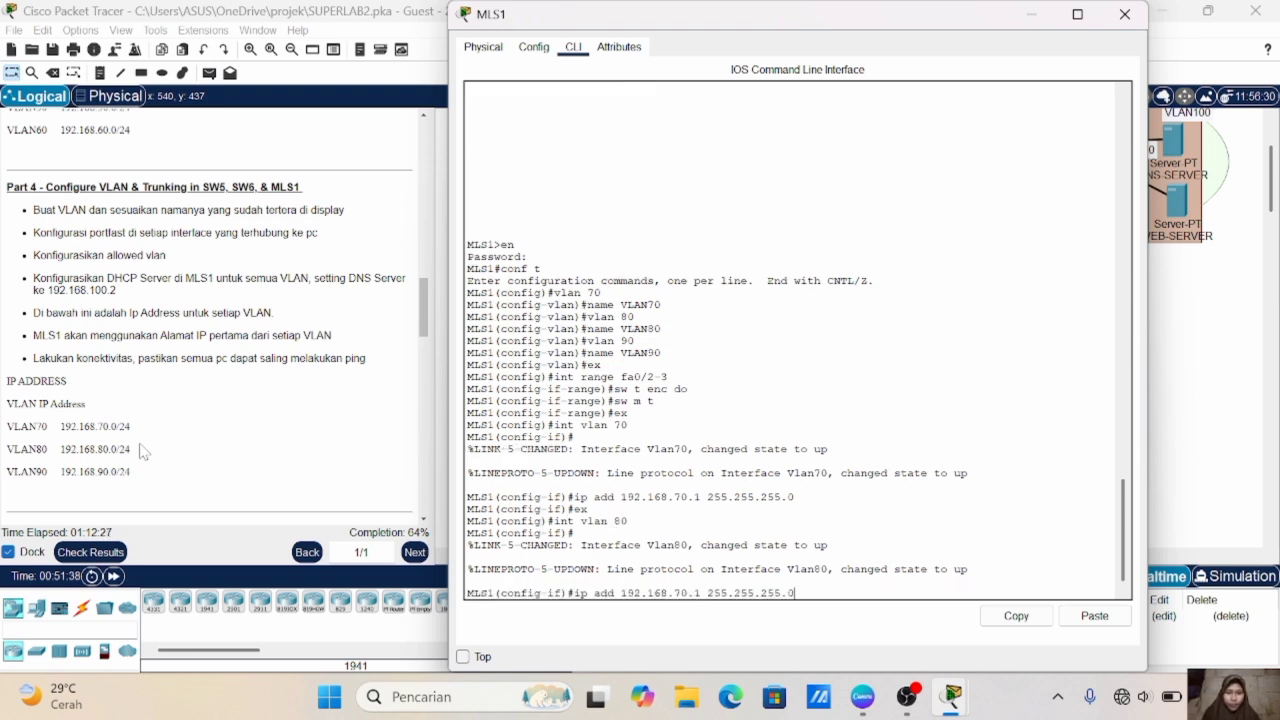
pyautogui.press('Left')
pyautogui.press('Left')
pyautogui.press('Left')
pyautogui.press('Left')
pyautogui.press('Left')
pyautogui.press('Left')
pyautogui.press('Left')
pyautogui.press('Left')
pyautogui.press('Left')
pyautogui.press('Left')
pyautogui.press('Left')
pyautogui.press('Left')
pyautogui.press('Left')
pyautogui.press('Left')
pyautogui.press('Left')
pyautogui.press('Left')
pyautogui.press('Left')
pyautogui.press('BackSpace')
pyautogui.write('8')
pyautogui.press('Return')
pyautogui.press('Up')
pyautogui.press('Up')
pyautogui.press('Up')
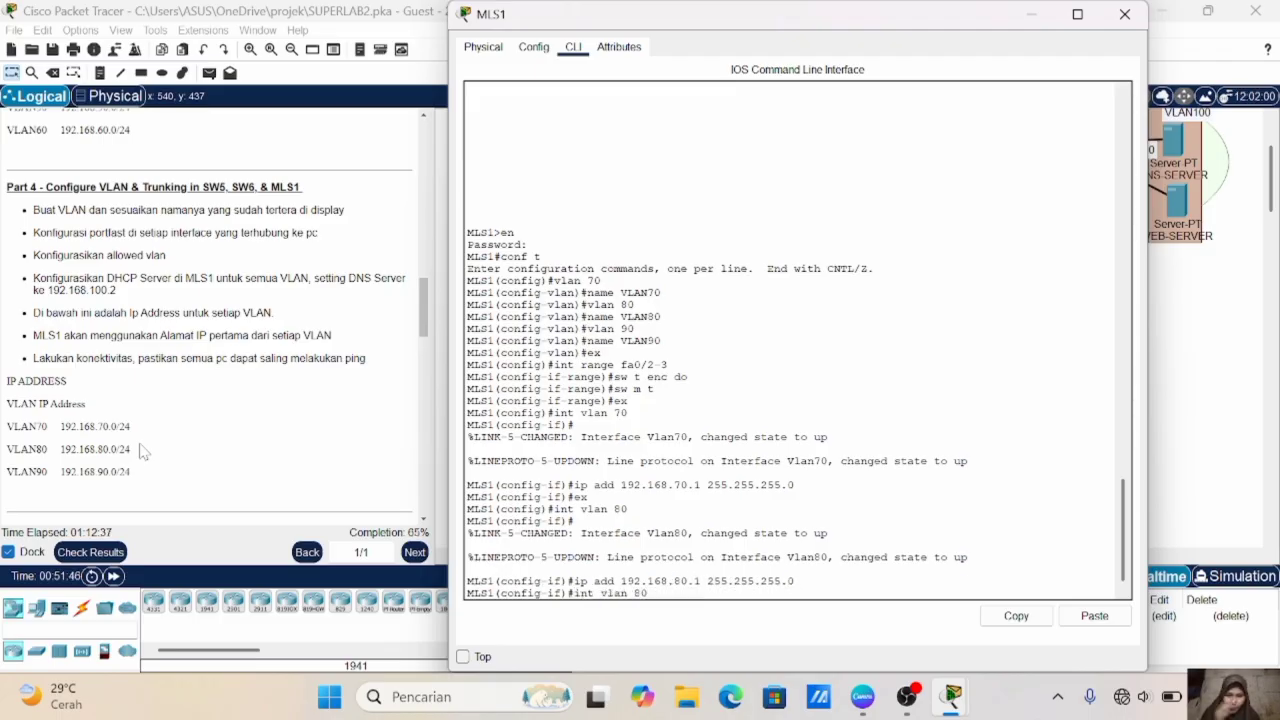
# - Create the VLAN 90 interface on MLS1 and enter its configuration
pyautogui.press('Return')
pyautogui.press('Up')
pyautogui.press('Up')
pyautogui.press('Up')
pyautogui.press('BackSpace')
# - Assign 192.168.90.1 with mask 255.255.255.0 to the VLAN 90 interface and exit the interface configuration
pyautogui.press('BackSpace')
pyautogui.write('90')
pyautogui.press('Return')
pyautogui.press('Up')
pyautogui.press('Up')
pyautogui.press('Up')
pyautogui.press('Left')
pyautogui.press('Left')
pyautogui.press('Left')
pyautogui.press('Left')
pyautogui.press('Left')
pyautogui.press('Left')
pyautogui.press('Left')
pyautogui.press('Left')
pyautogui.press('Left')
pyautogui.press('Left')
pyautogui.press('Left')
pyautogui.press('Left')
pyautogui.press('Left')
pyautogui.press('Left')
pyautogui.press('Left')
pyautogui.press('Left')
pyautogui.press('Left')
pyautogui.press('BackSpace')
pyautogui.write('9')
pyautogui.press('Return')
pyautogui.write('ex')
pyautogui.press('Return')
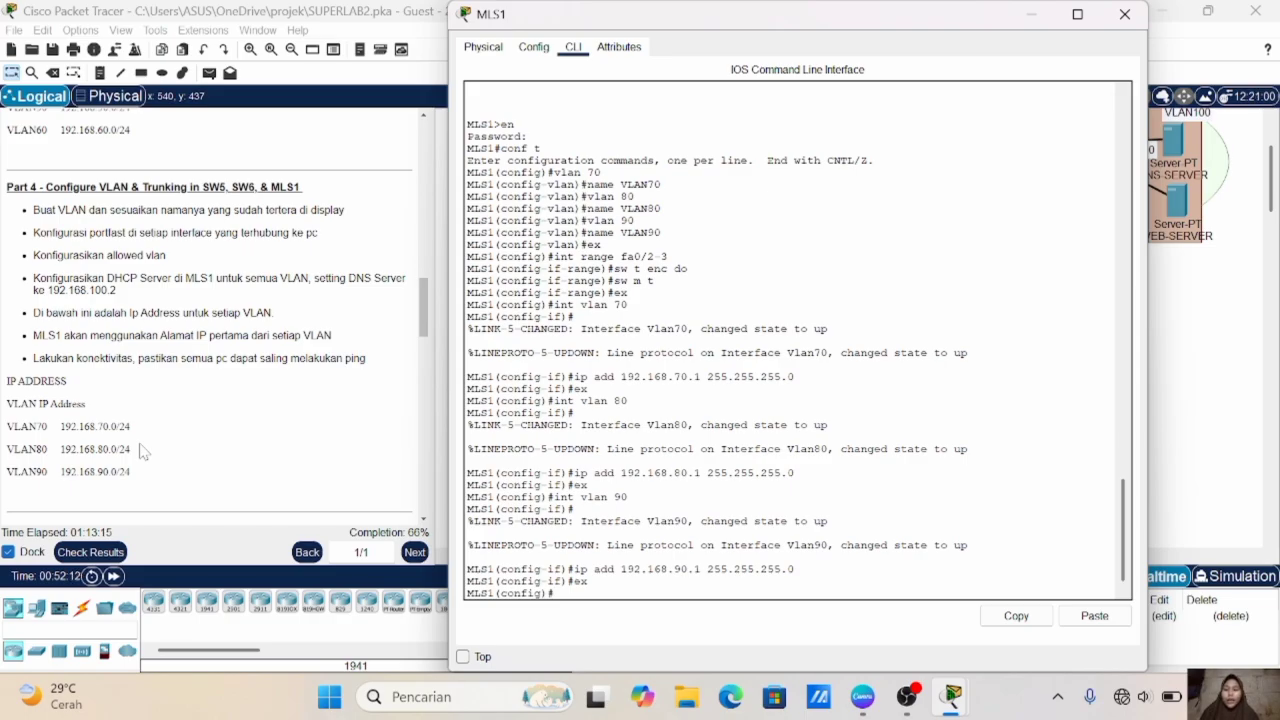
# - Create a DHCP pool named VLAN70 on MLS1
pyautogui.write('ip')
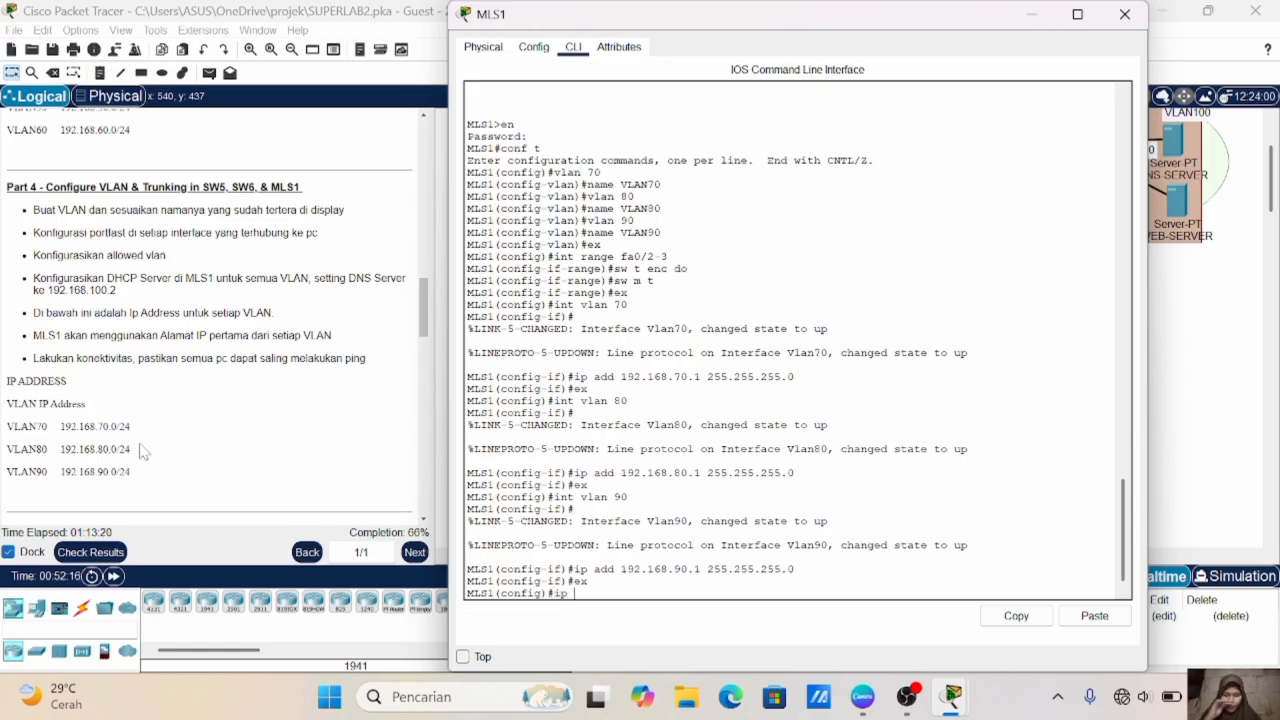
pyautogui.write(' dhcp pool ')
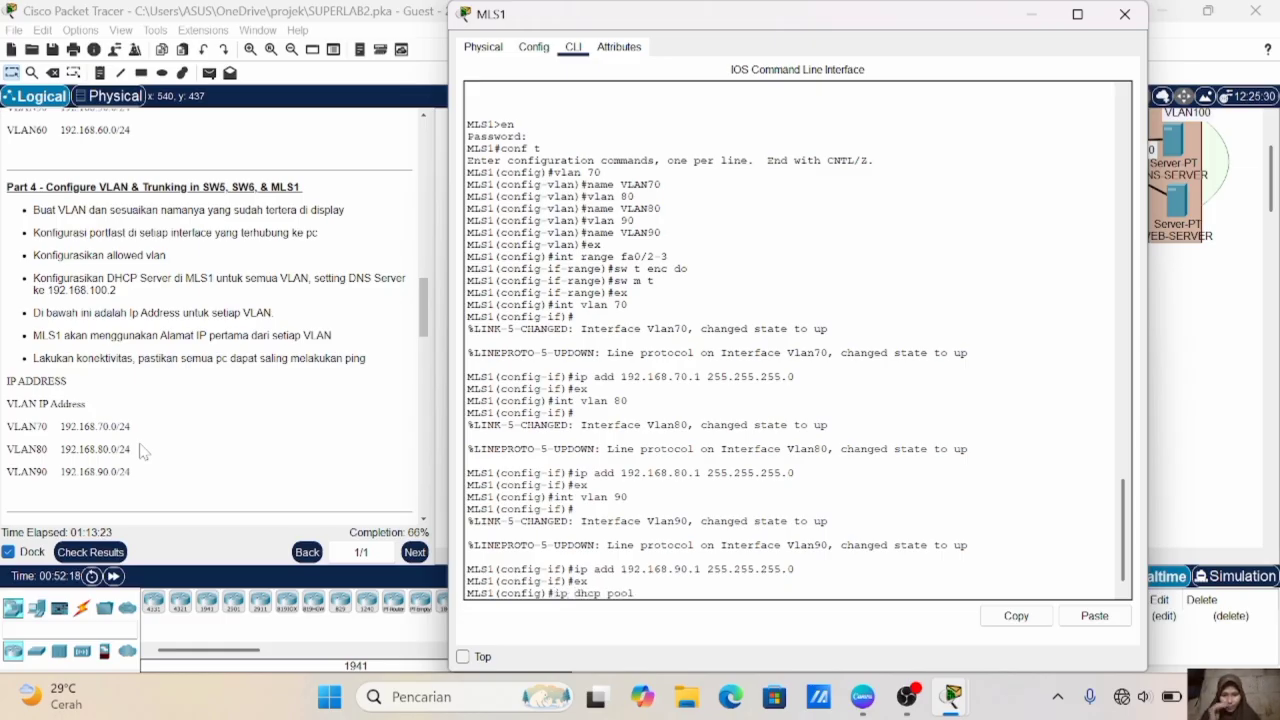
pyautogui.write('vl')
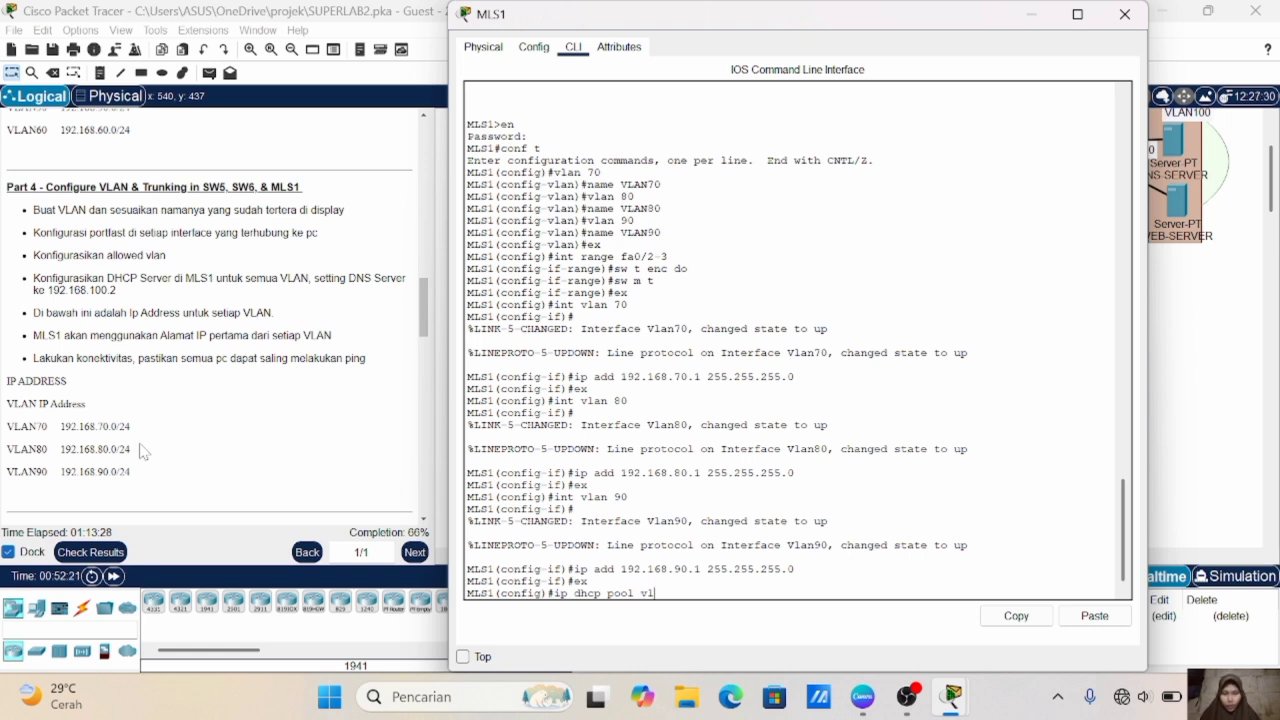
pyautogui.press('BackSpace')
pyautogui.press('BackSpace')
pyautogui.write('VLAN70')
pyautogui.press('Return')
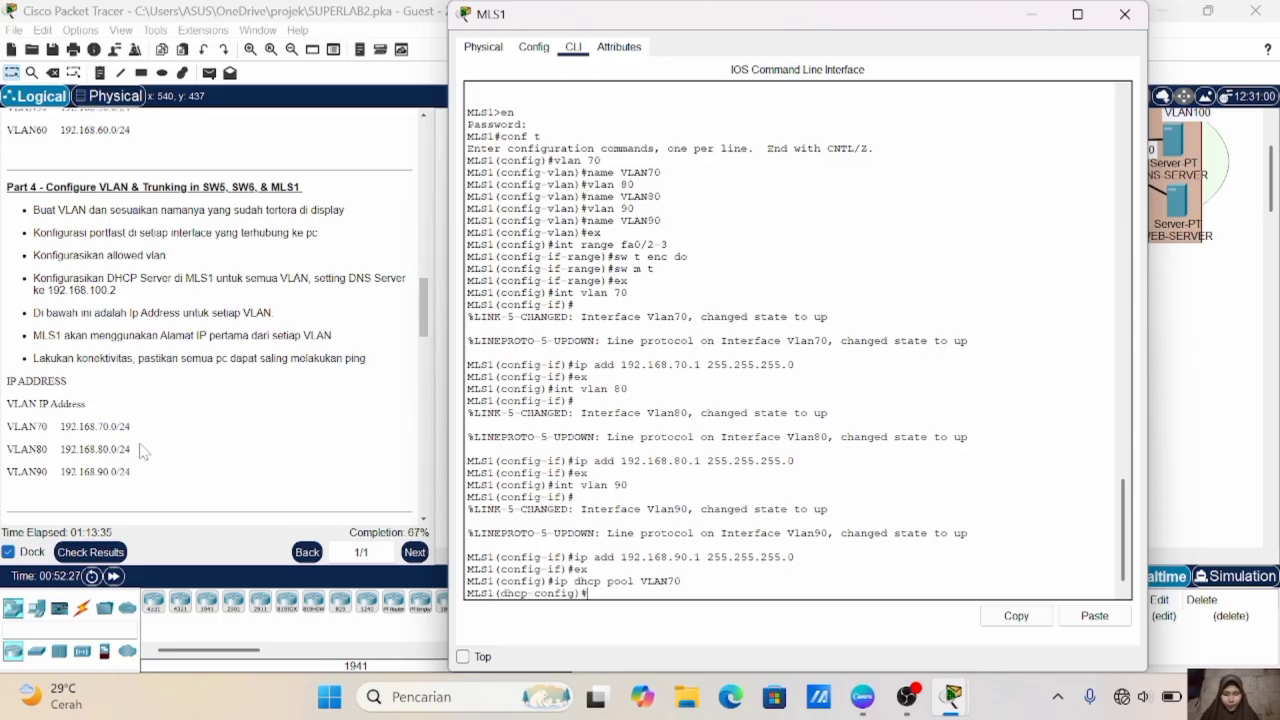
# - Set the VLAN70 DHCP pool's network to 192.168.70.0 with mask 255.255.255.0
pyautogui.write('net 19')
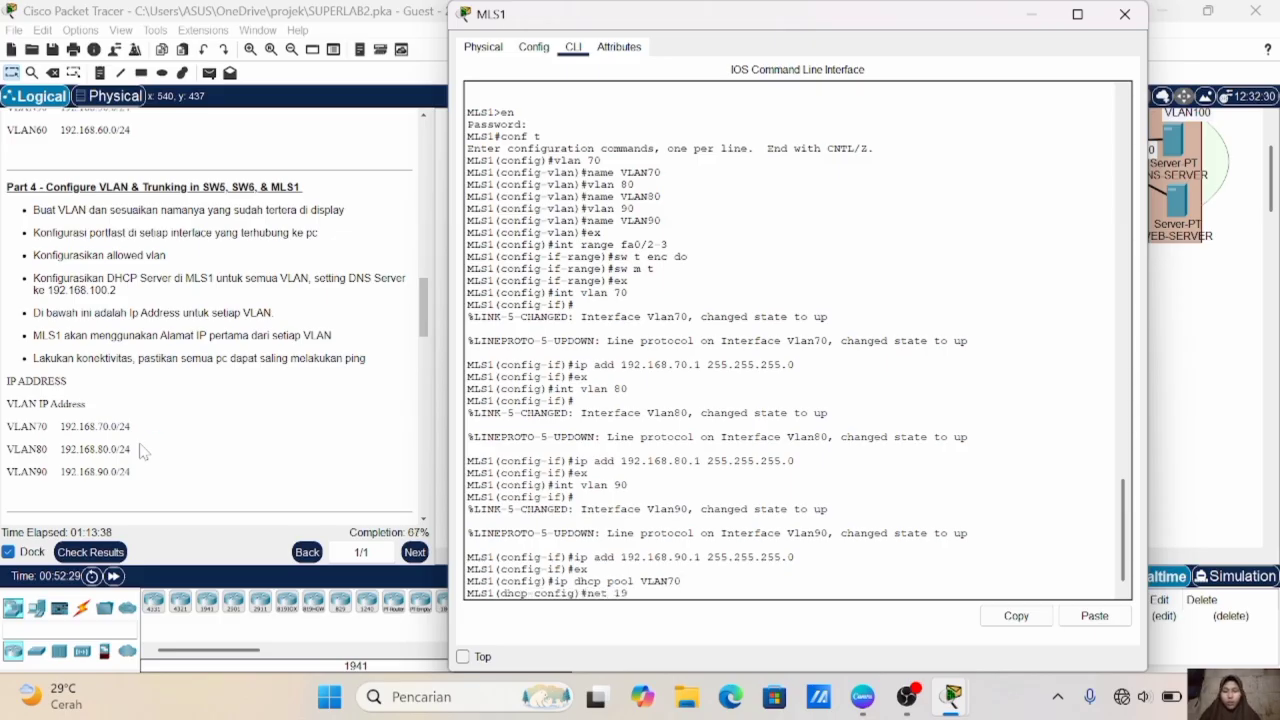
pyautogui.write('2.168.70.0')
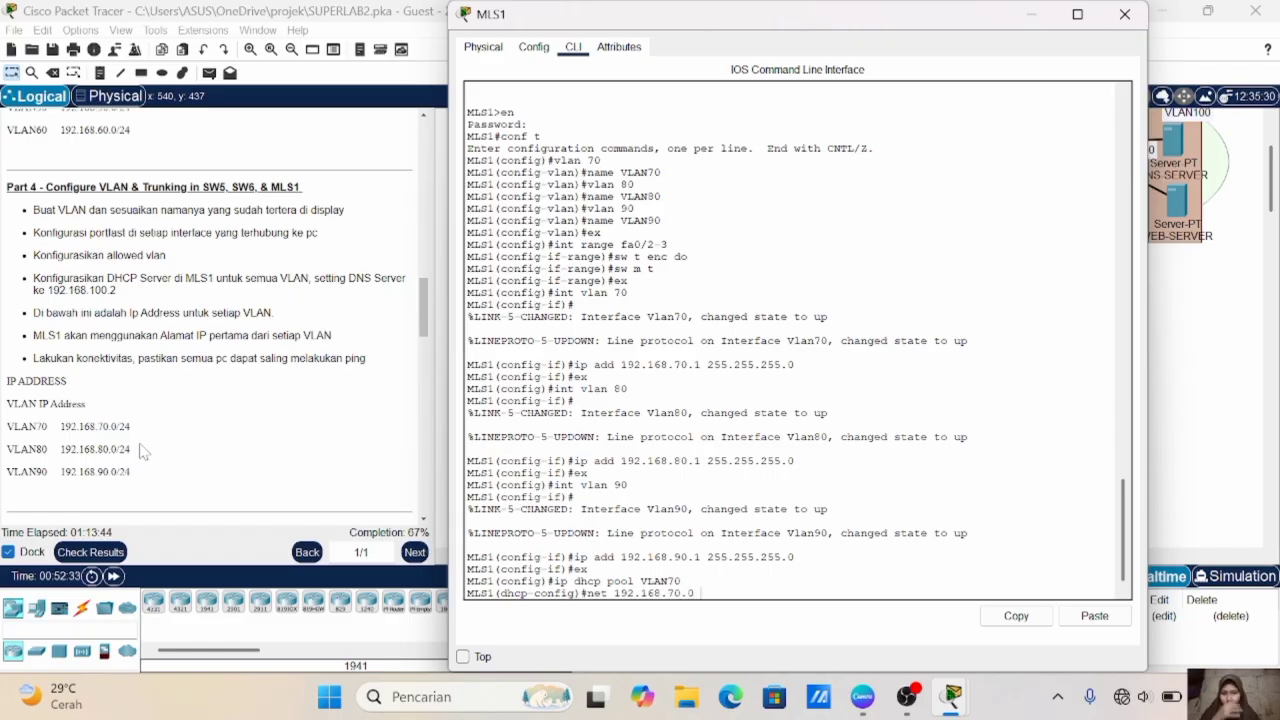
pyautogui.write(' 255')
pyautogui.press('BackSpace')
pyautogui.write('.255.255.')
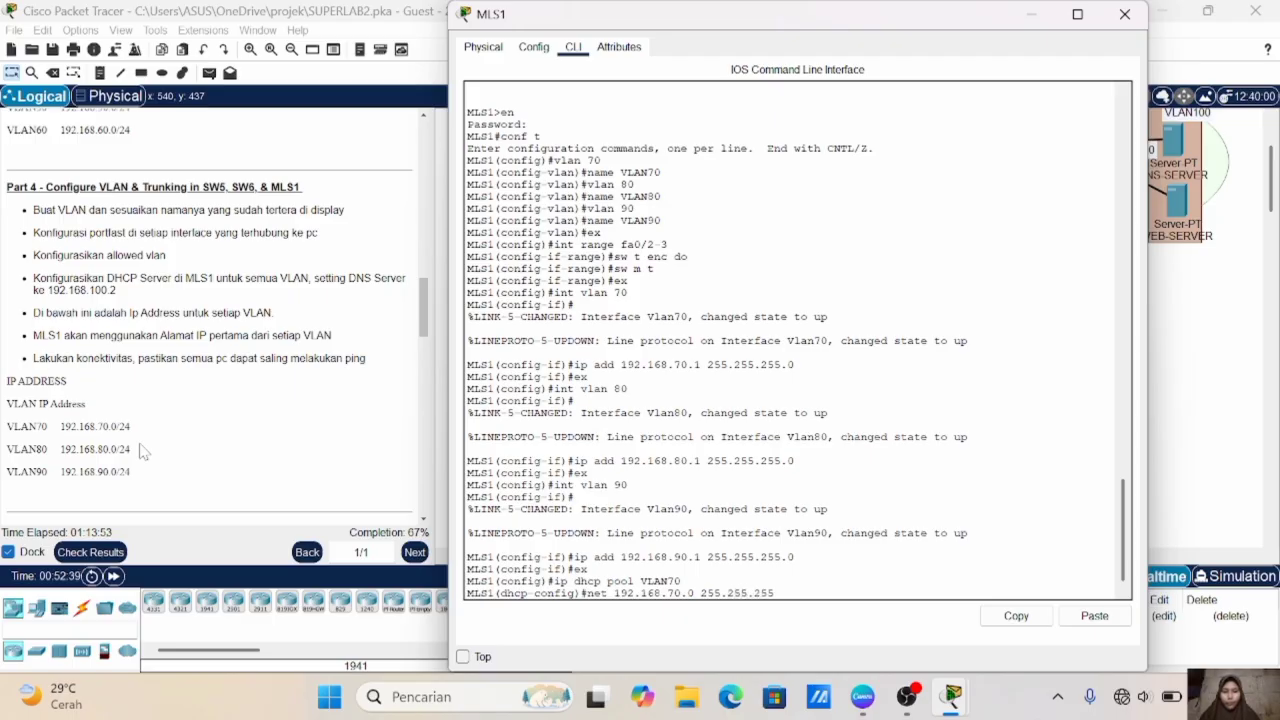
pyautogui.write('0')
pyautogui.press('Return')
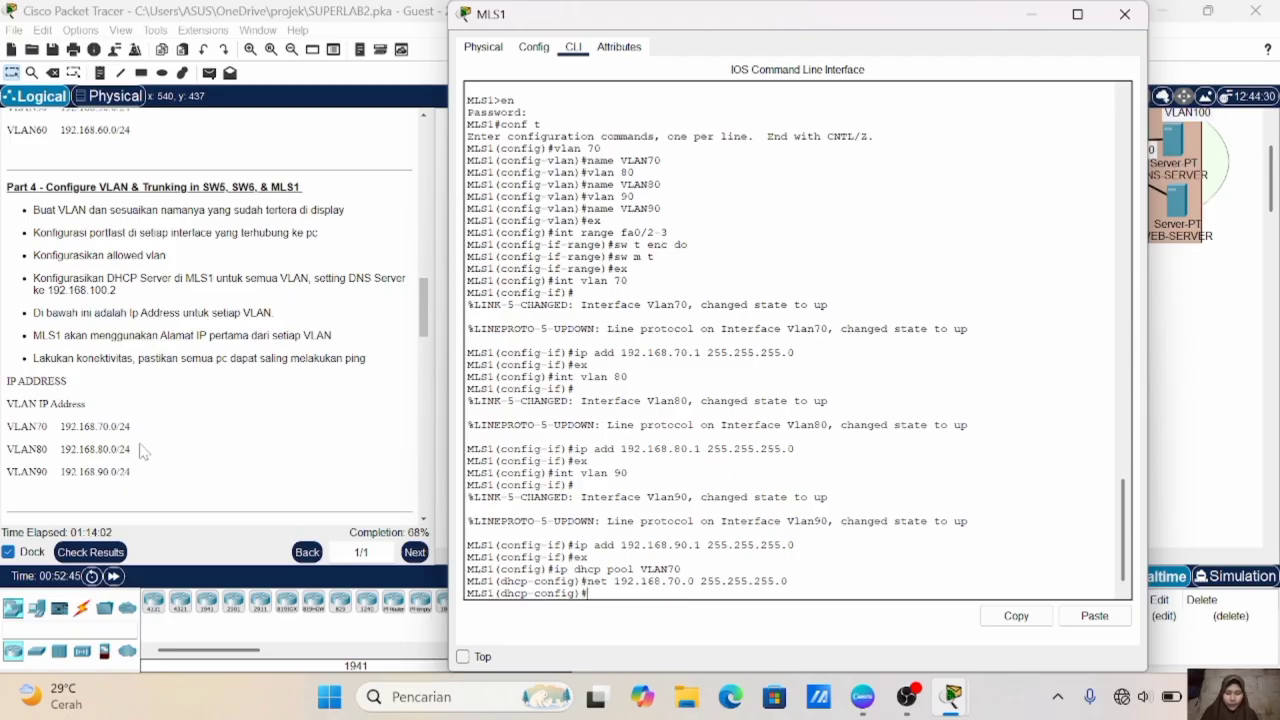
# - Set the VLAN70 DHCP pool's default router to 192.168.70.1
pyautogui.write('de 192.168.70.1')
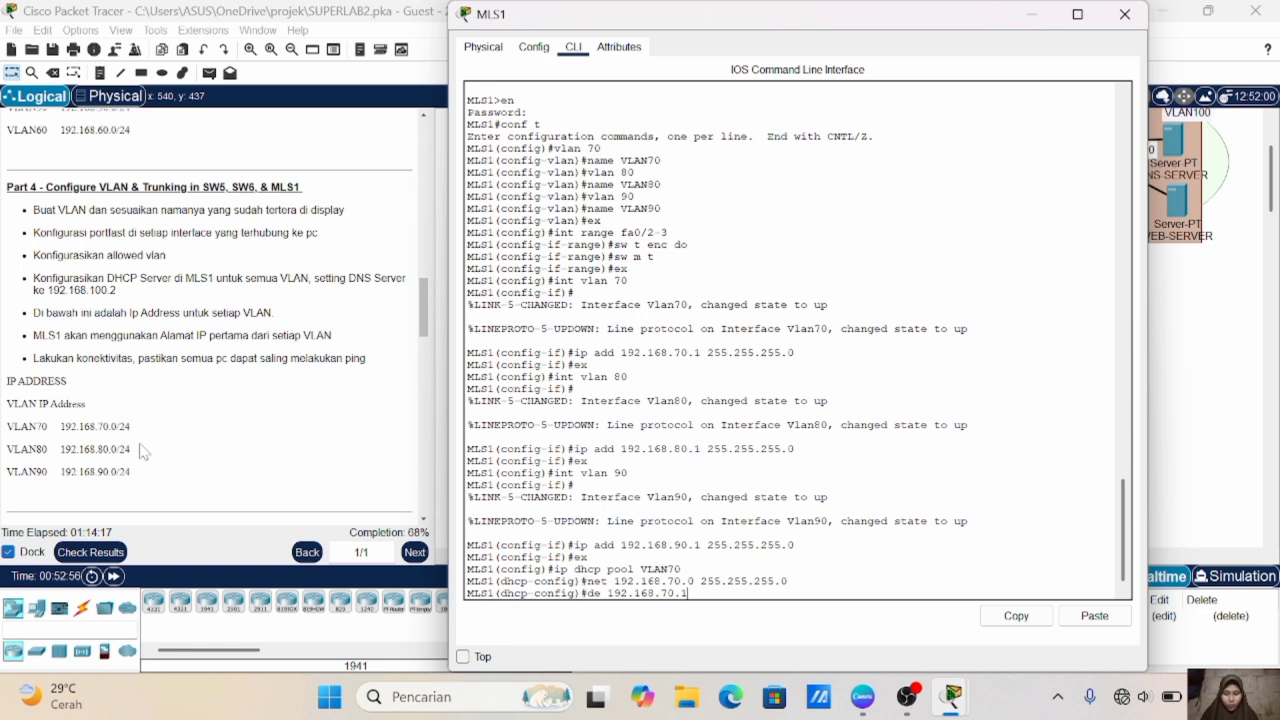
pyautogui.press('Return')
# - Set the VLAN70 DHCP pool's DNS server to 192.168.100.2 and exit the pool configuration
pyautogui.write('dn')
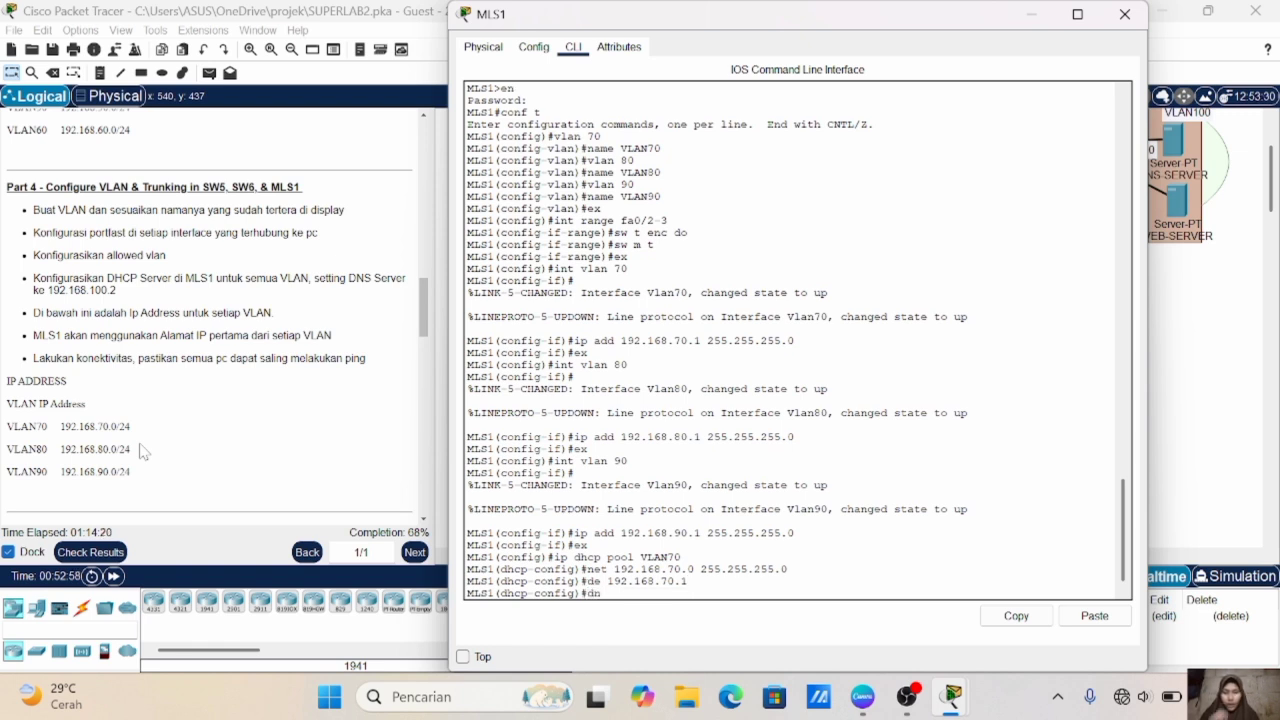
pyautogui.write('192')
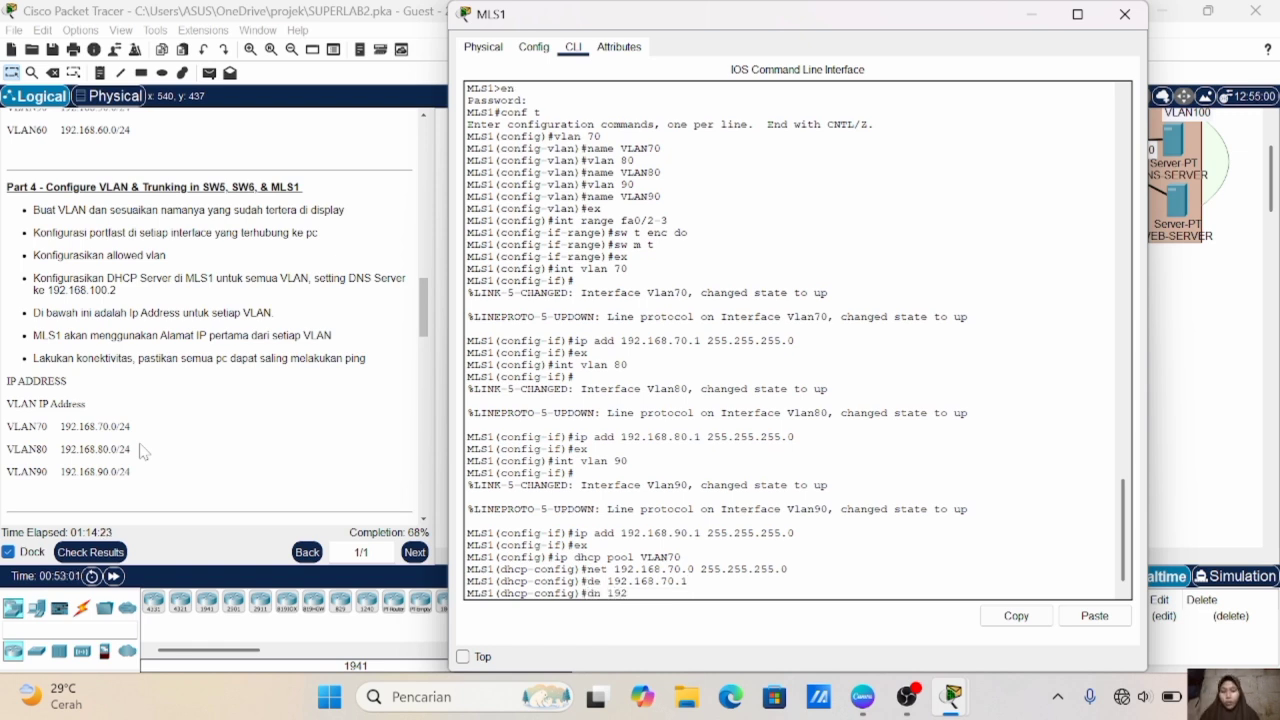
pyautogui.write('.168.100.2')
pyautogui.press('Return')
pyautogui.write('ex')
pyautogui.press('Return')
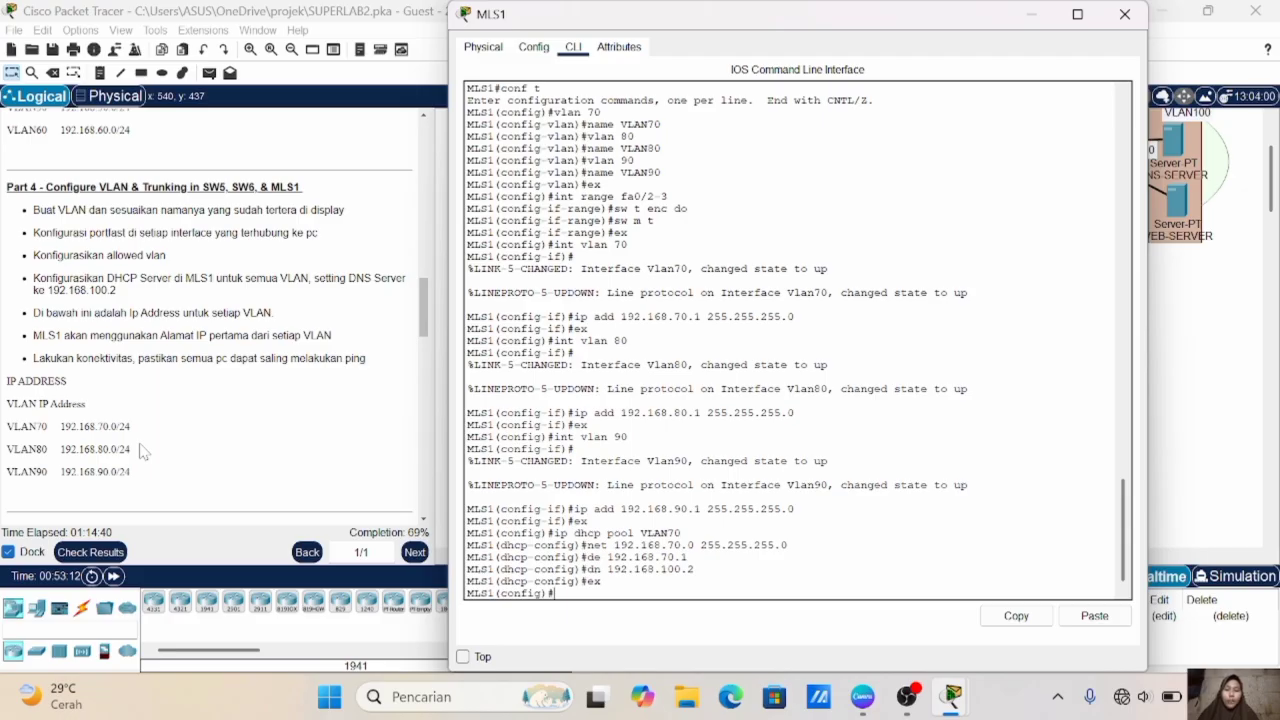
pyautogui.write('ex')
# - Create a DHCP pool named VLAN80 on MLS1
pyautogui.press('Up')
pyautogui.press('Up')
pyautogui.press('Up')
pyautogui.press('Up')
pyautogui.press('Up')
pyautogui.press('BackSpace')
pyautogui.press('BackSpace')
pyautogui.write('80')
pyautogui.press('Return')
# - Set the VLAN80 DHCP pool's network to 192.168.80.0 with mask 255.255.255.0
pyautogui.press('Up')
pyautogui.press('Up')
pyautogui.press('Up')
pyautogui.press('Up')
# - Set the VLAN80 DHCP pool's default router to 192.168.80.1
pyautogui.press('Up')
pyautogui.press('Return')
# - Set the VLAN80 DHCP pool's DNS server to 192.168.100.2 and exit the pool configuration
pyautogui.press('Up')
pyautogui.press('Up')
pyautogui.press('Up')
pyautogui.press('BackSpace')
pyautogui.press('BackSpace')
pyautogui.press('BackSpace')
pyautogui.press('BackSpace')
pyautogui.write('80.1')
pyautogui.press('Return')
# - Create a DHCP pool named VLAN90 on MLS1
pyautogui.press('Up')
pyautogui.press('Up')
pyautogui.press('Up')
pyautogui.press('Up')
pyautogui.press('Up')
pyautogui.press('Return')
pyautogui.write('ex')
pyautogui.press('Return')
pyautogui.press('Up')
pyautogui.press('Up')
pyautogui.press('Up')
pyautogui.press('Up')
pyautogui.press('Up')
pyautogui.press('Up')
pyautogui.press('Up')
pyautogui.press('Down')
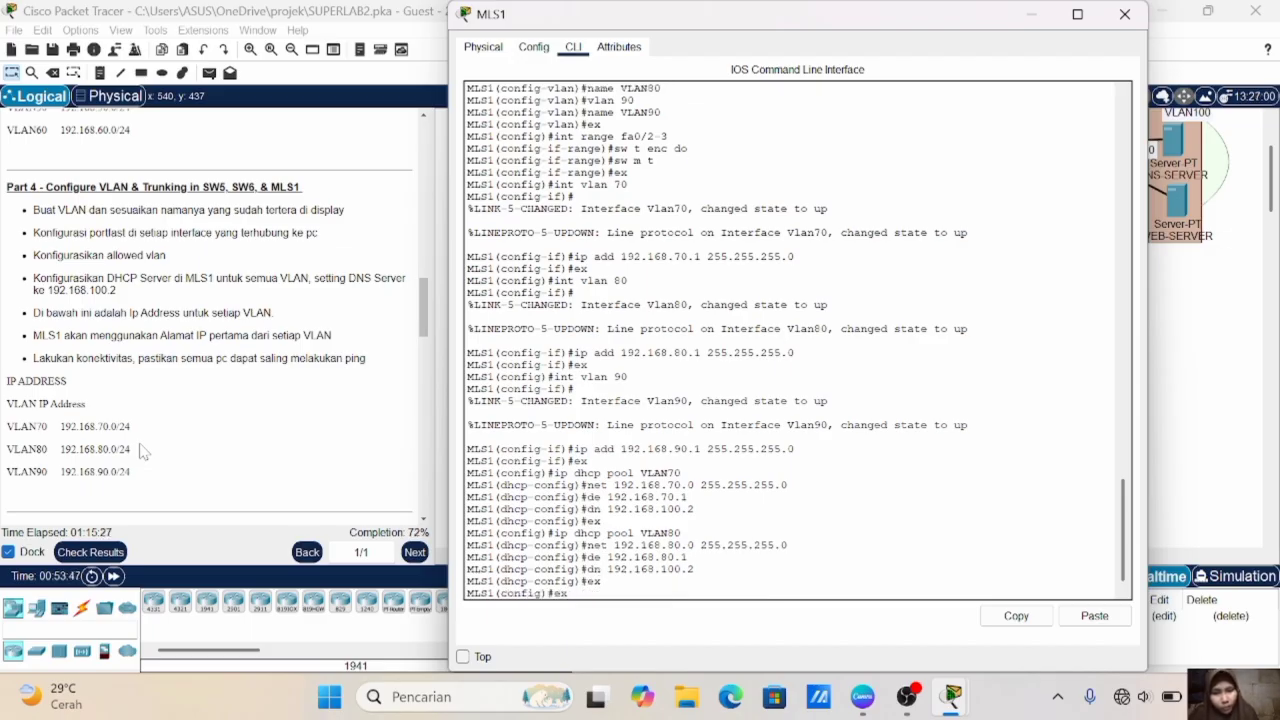
pyautogui.press('Down')
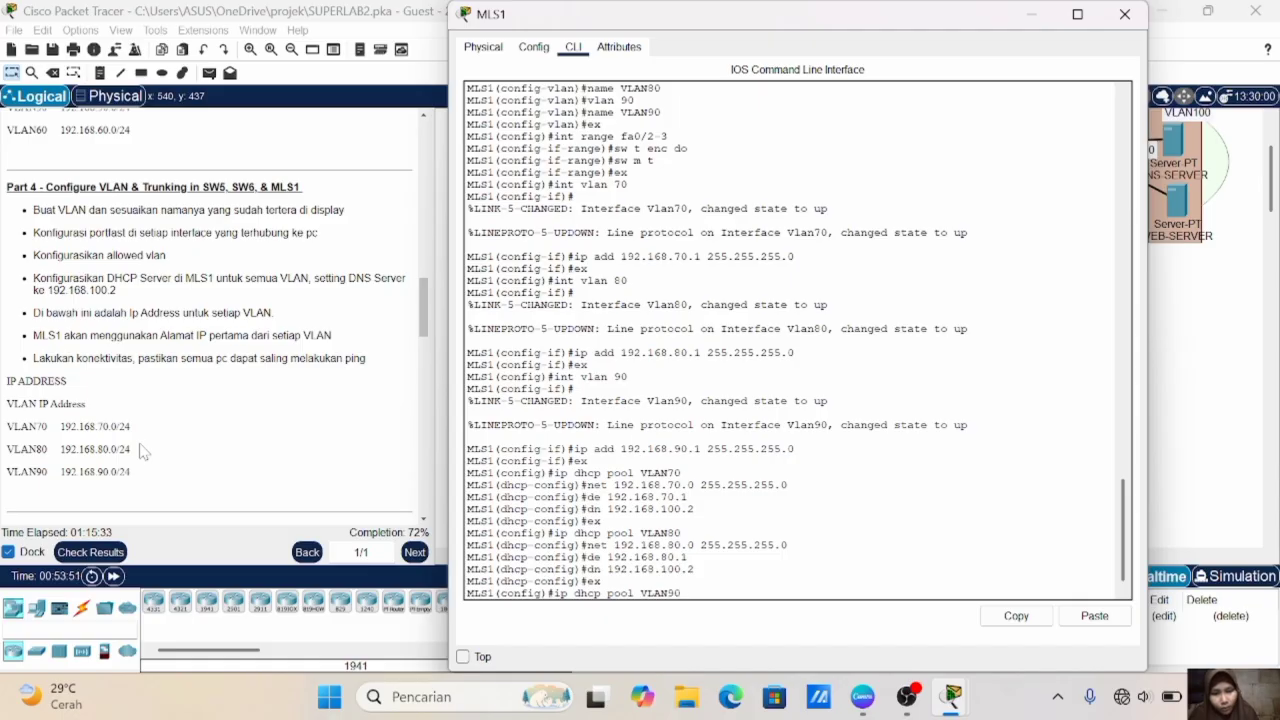
pyautogui.press('Return')
# - Set the VLAN90 DHCP pool's network to 192.168.90.0 with mask 255.255.255.0
pyautogui.press('Up')
pyautogui.press('Up')
pyautogui.press('Up')
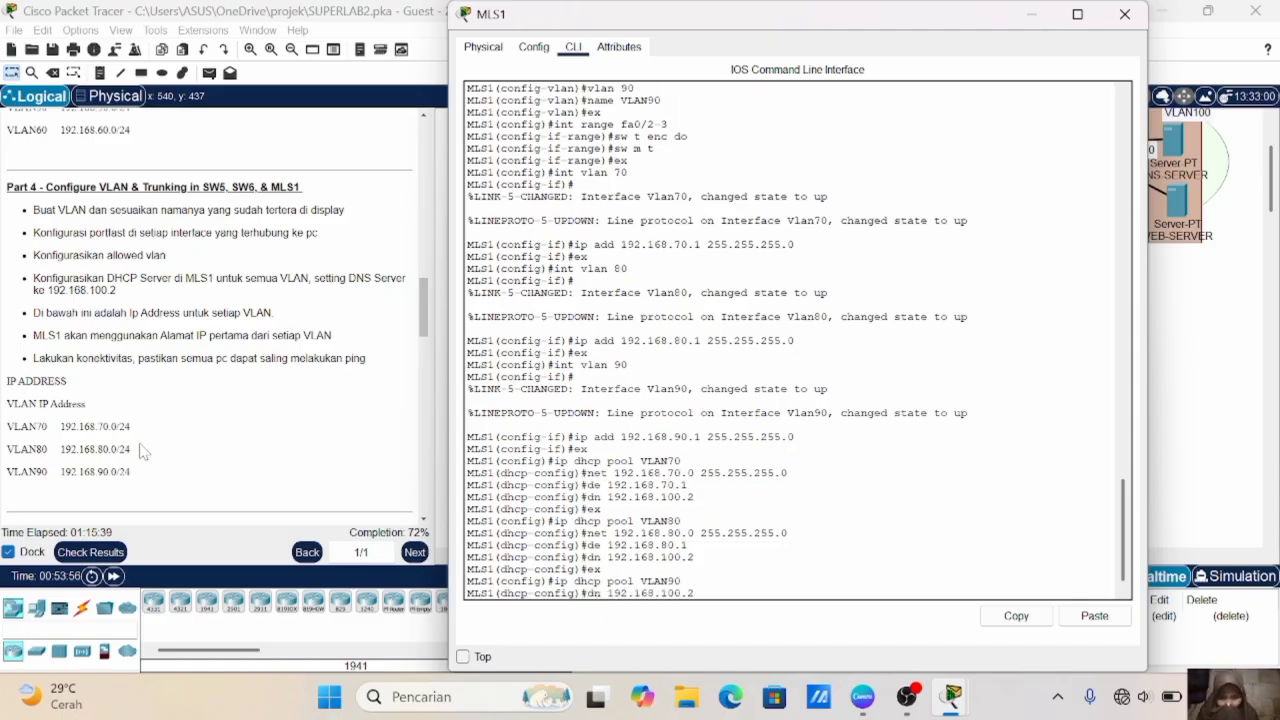
# - Set the VLAN90 DHCP pool's default router to 192.168.90.1
pyautogui.press('Up')
pyautogui.press('Left')
pyautogui.press('Left')
pyautogui.press('Left')
pyautogui.press('Left')
pyautogui.press('Left')
pyautogui.press('Left')
pyautogui.press('Left')
pyautogui.press('Left')
pyautogui.press('Left')
pyautogui.press('Left')
pyautogui.press('Left')
pyautogui.press('Left')
pyautogui.press('Left')
pyautogui.press('Left')
pyautogui.press('Left')
pyautogui.press('Left')
pyautogui.press('Left')
pyautogui.press('BackSpace')
pyautogui.write('9')
pyautogui.press('Return')
pyautogui.press('Up')
pyautogui.press('Up')
pyautogui.press('Up')
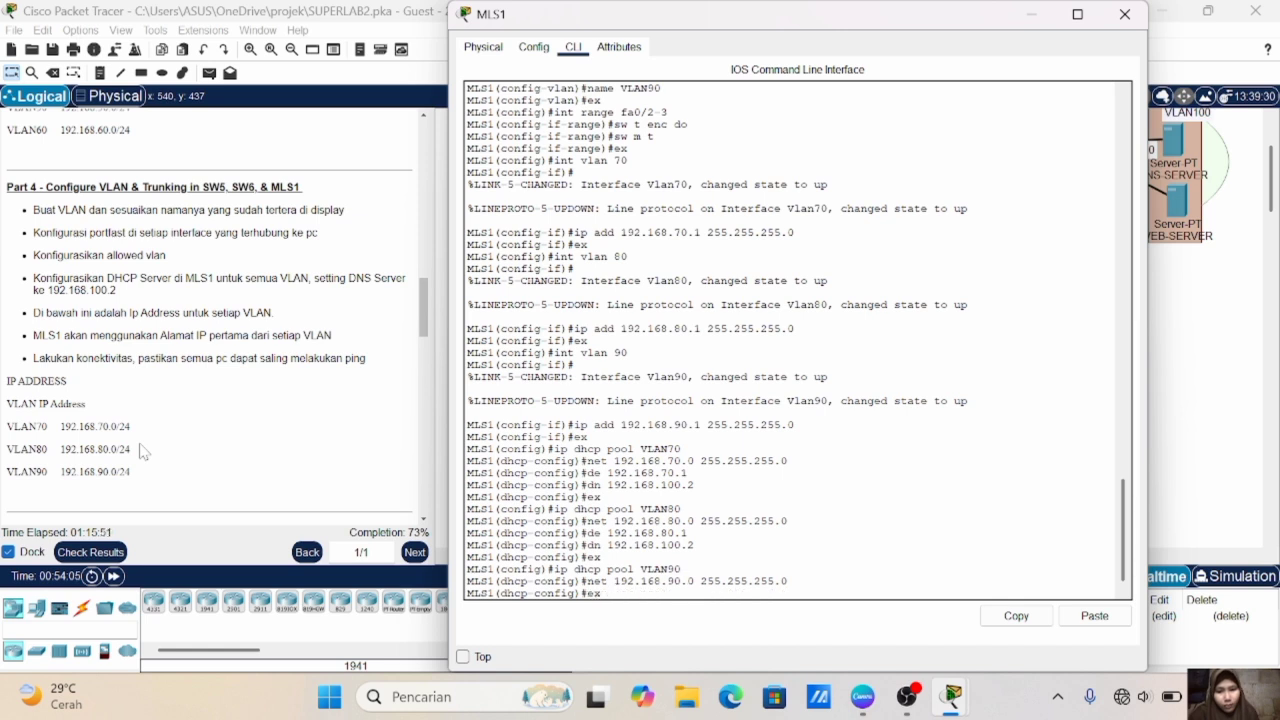
# - Set the VLAN90 DHCP pool's DNS server to 192.168.100.2 and exit the pool configuration
pyautogui.press('Up')
pyautogui.press('Left')
pyautogui.press('Left')
pyautogui.press('Left')
pyautogui.press('BackSpace')
pyautogui.write('9')
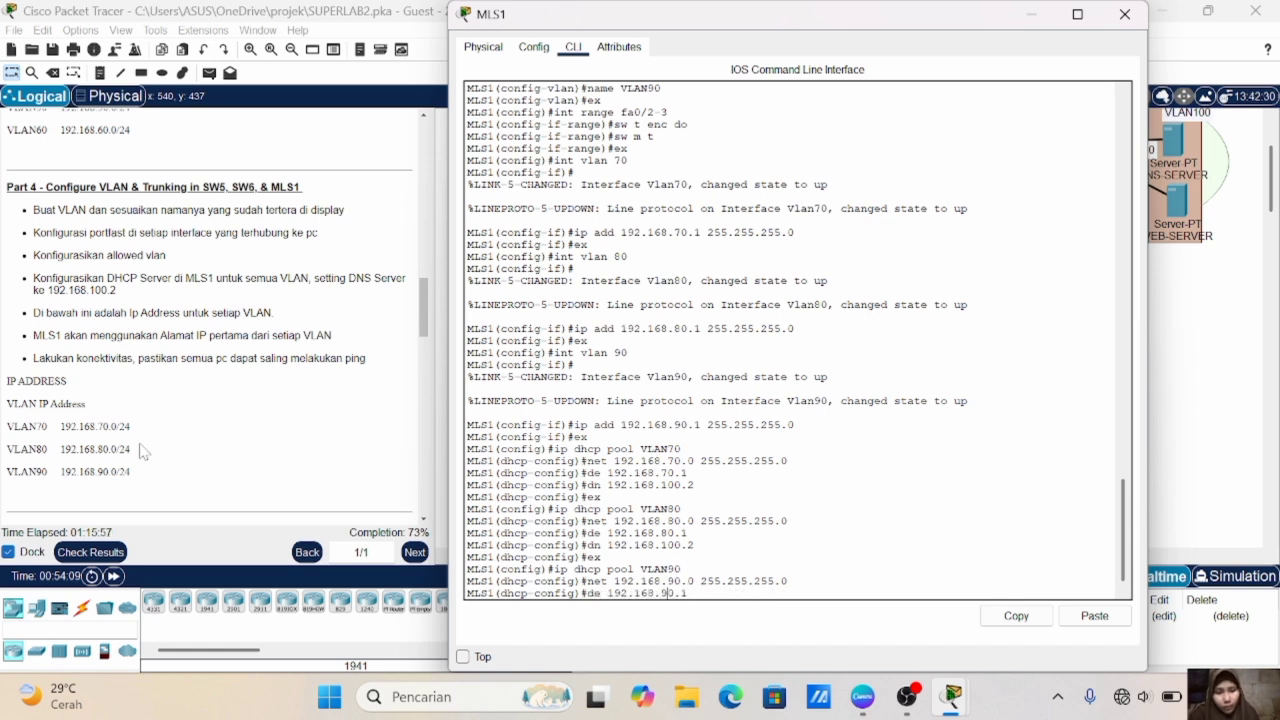
pyautogui.press('Return')
pyautogui.press('Up')
pyautogui.press('Up')
pyautogui.press('Up')
pyautogui.press('Up')
pyautogui.press('Up')
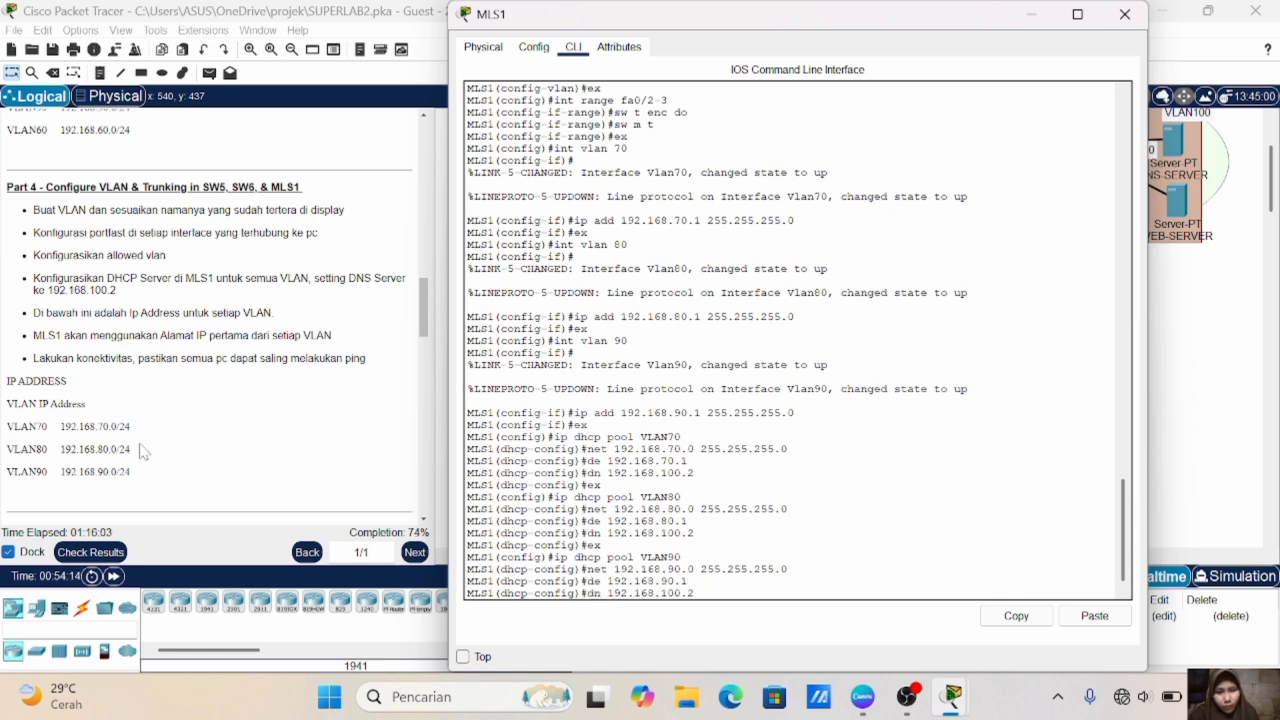
pyautogui.press('Return')
pyautogui.write('ex')
pyautogui.press('Return')
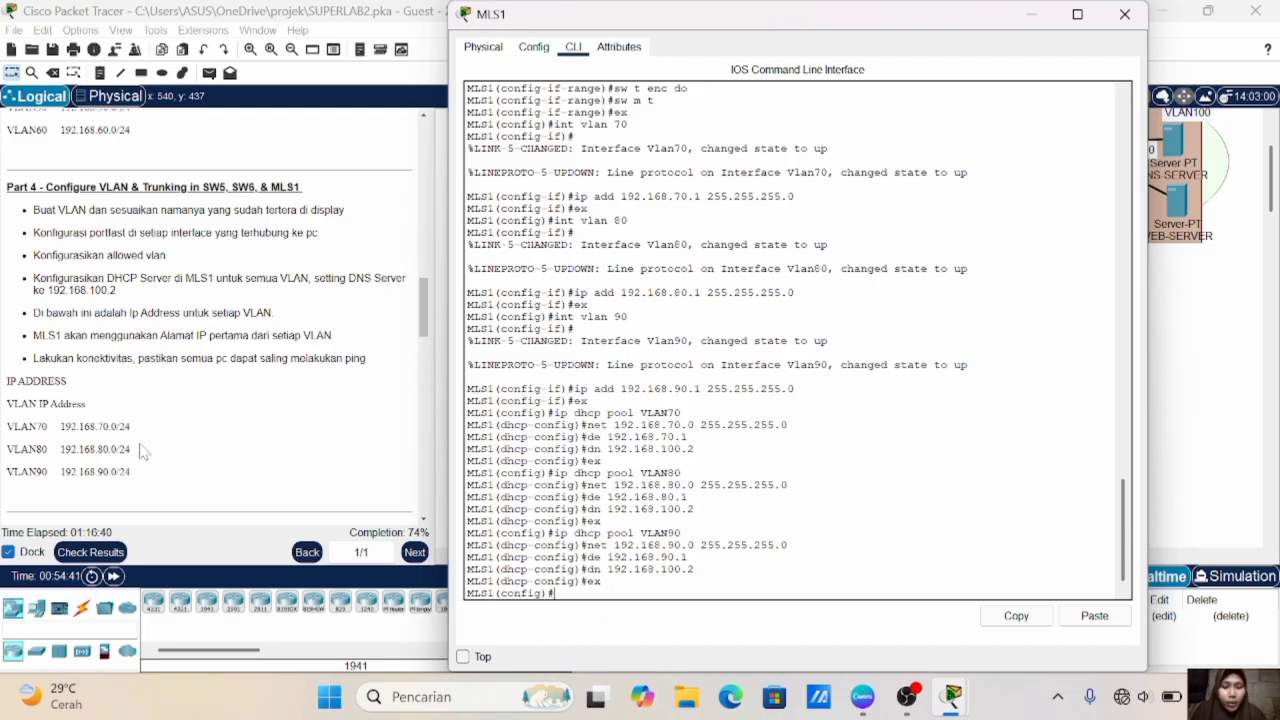
# - Exclude the VLAN 70 gateway address 192.168.70.1 from DHCP assignment on MLS1
pyautogui.write('ip dh')
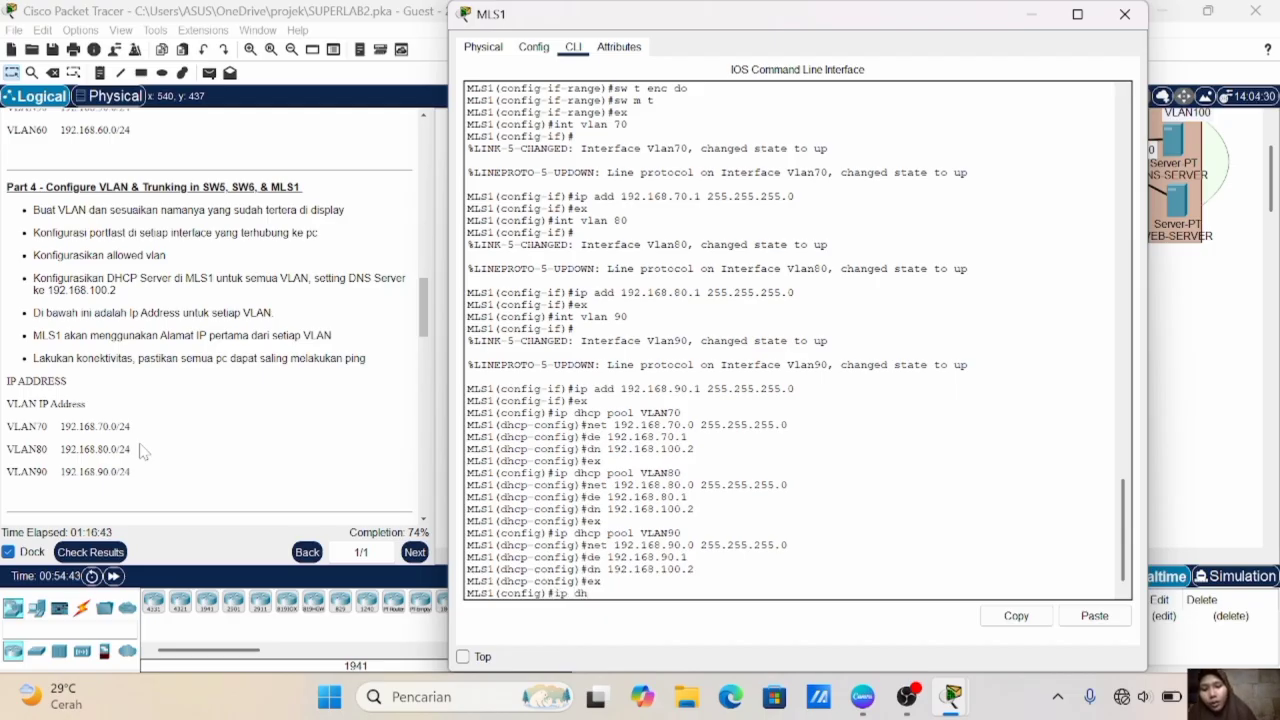
pyautogui.write('cp excluded ')
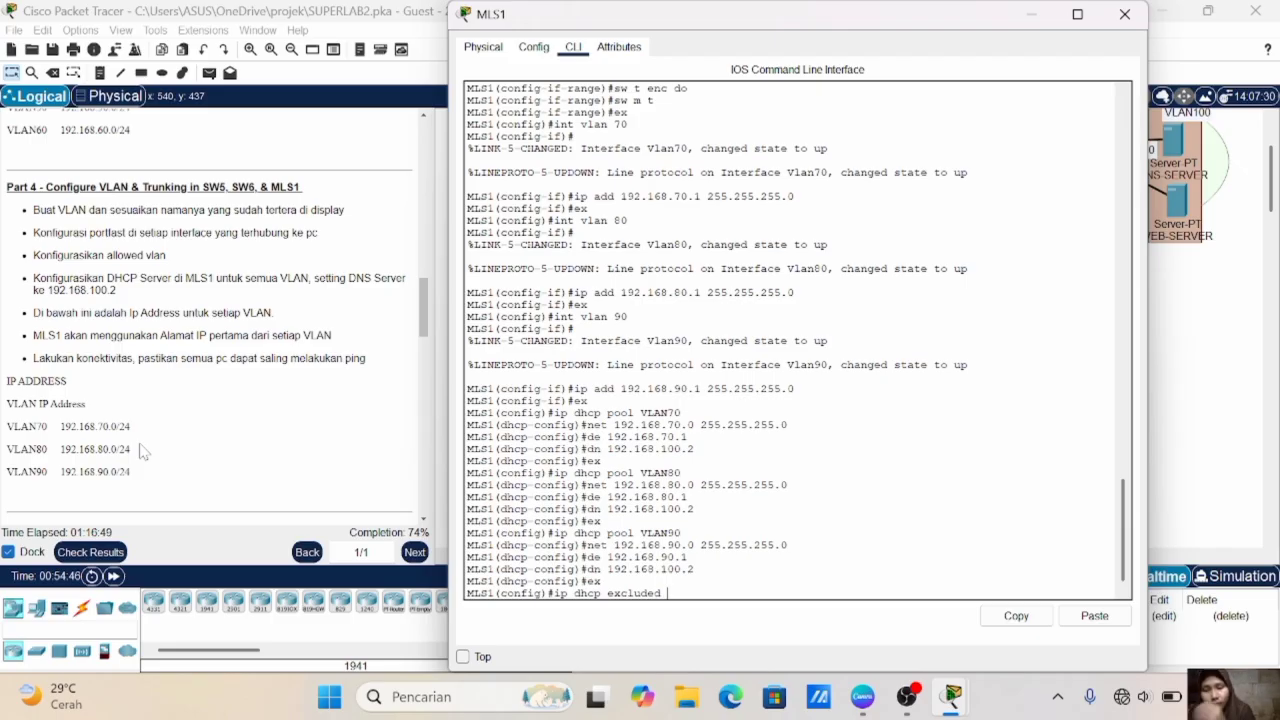
pyautogui.write('192.168.70.1')
pyautogui.press('Return')
# - Exclude the VLAN 80 gateway address 192.168.80.1 from DHCP assignment on MLS1
pyautogui.press('Up')
pyautogui.press('Left')
pyautogui.press('Left')
pyautogui.press('Left')
pyautogui.press('BackSpace')
pyautogui.write('8')
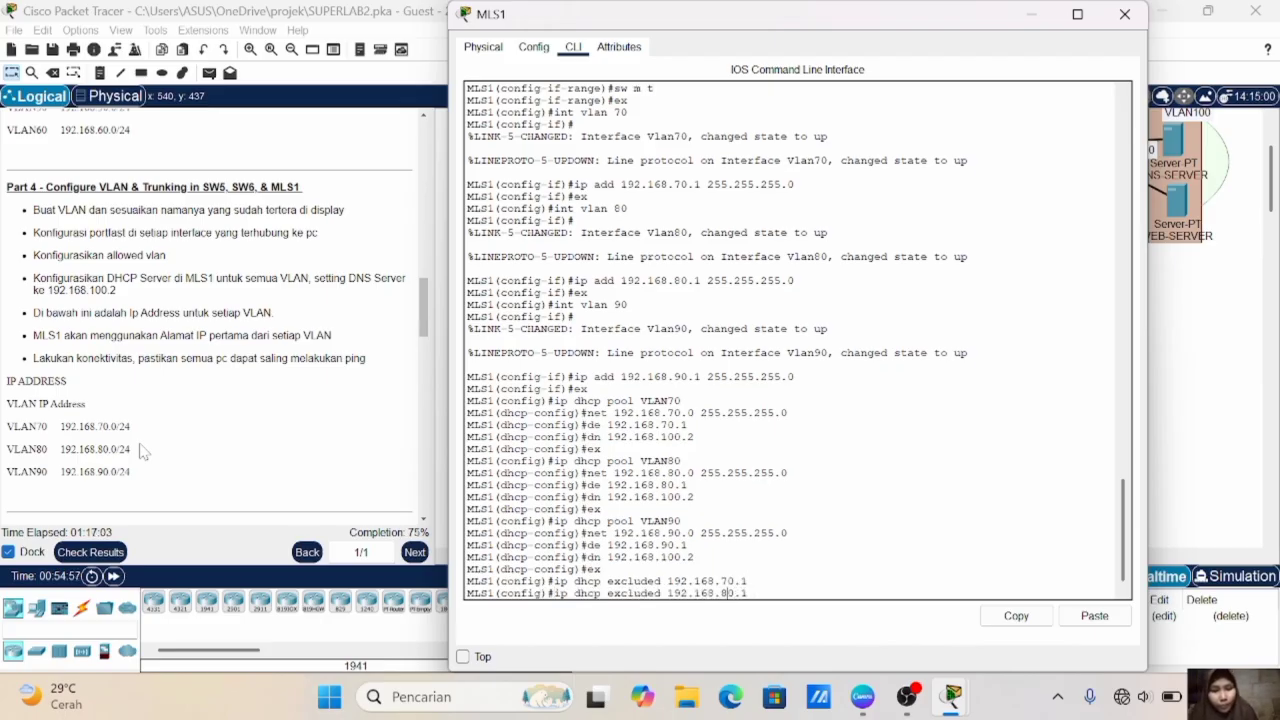
pyautogui.press('Return')
# - Exclude the VLAN 90 gateway address 192.168.90.1 from DHCP assignment on MLS1
pyautogui.press('Up')
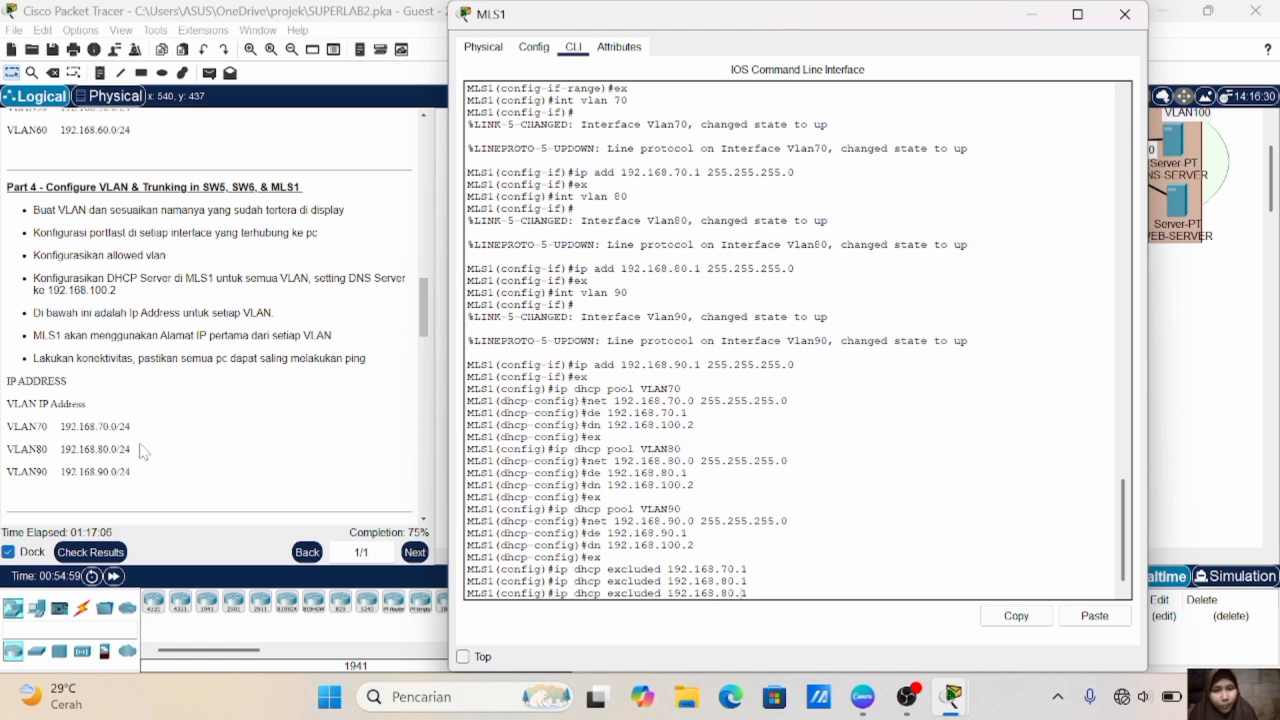
pyautogui.press('BackSpace')
pyautogui.write('9')
pyautogui.press('Return')
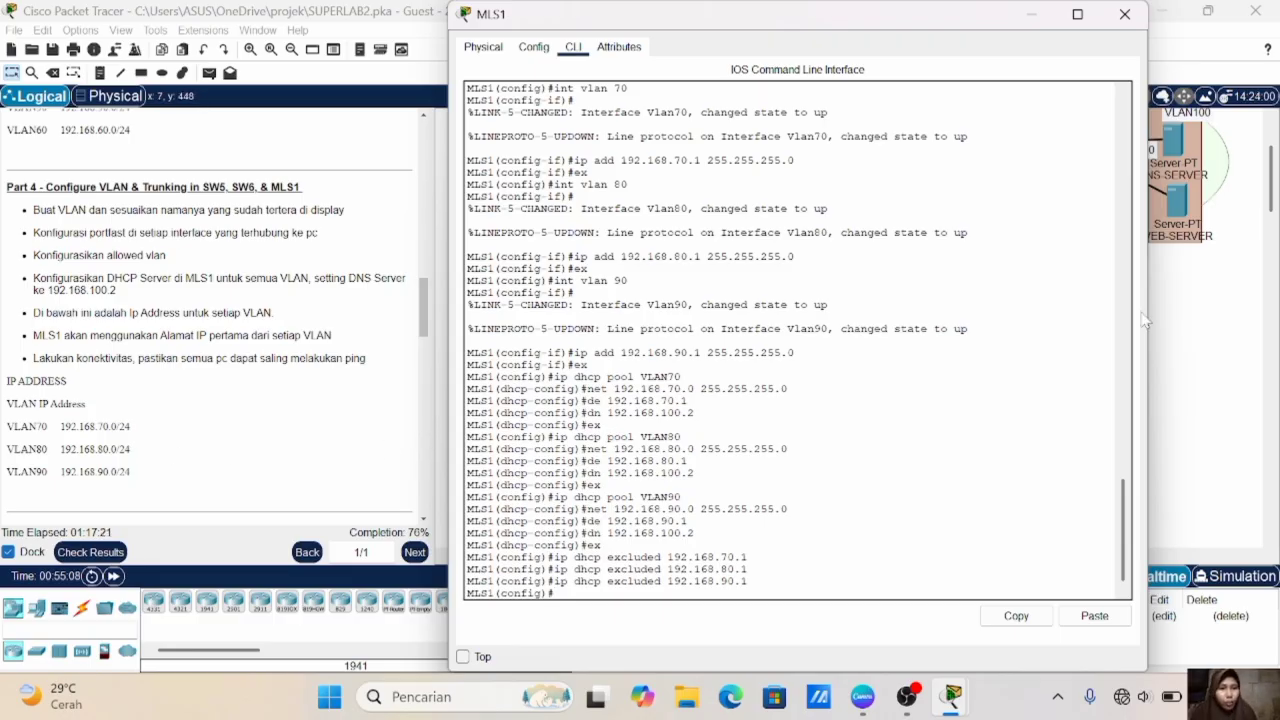
# - Obtain DHCP addresses on the VLAN 70, 80 and 90 PCs, including PC16, PC23 and PC25, and send a test PDU from PC17 to PC20
pyautogui.click(1173, 338)
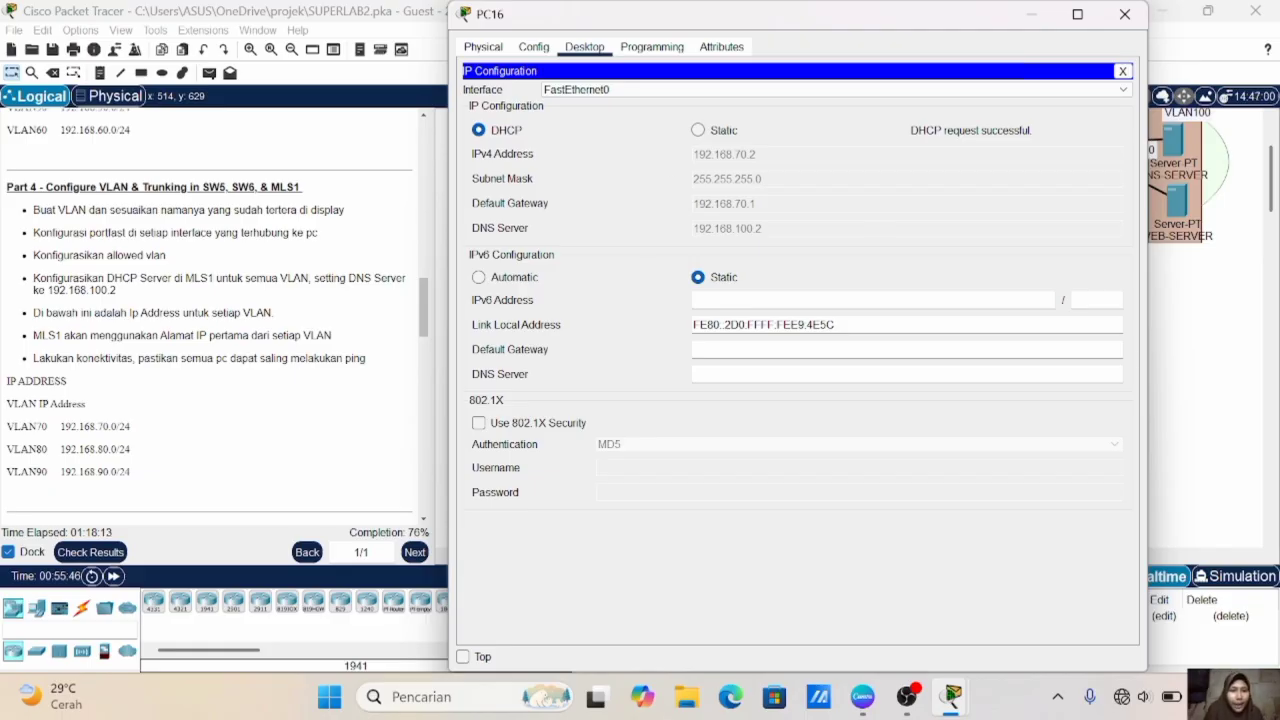
pyautogui.click(1166, 378)
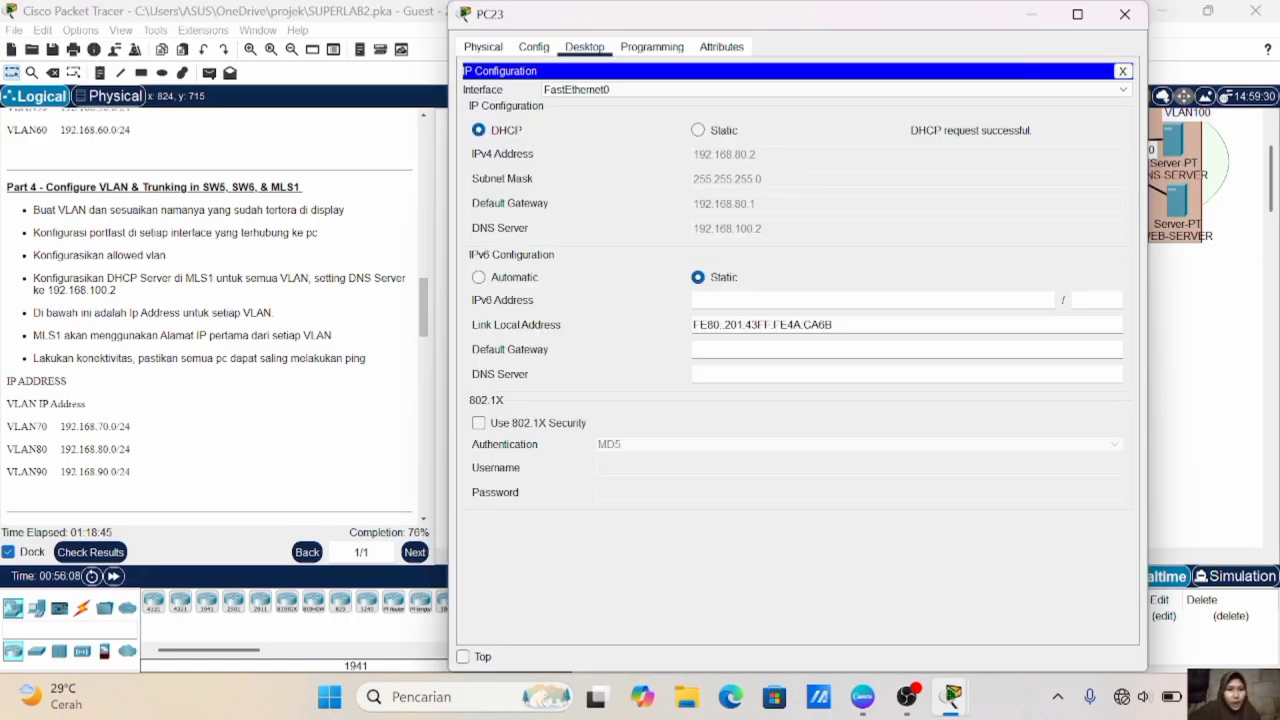
pyautogui.click(1176, 388)
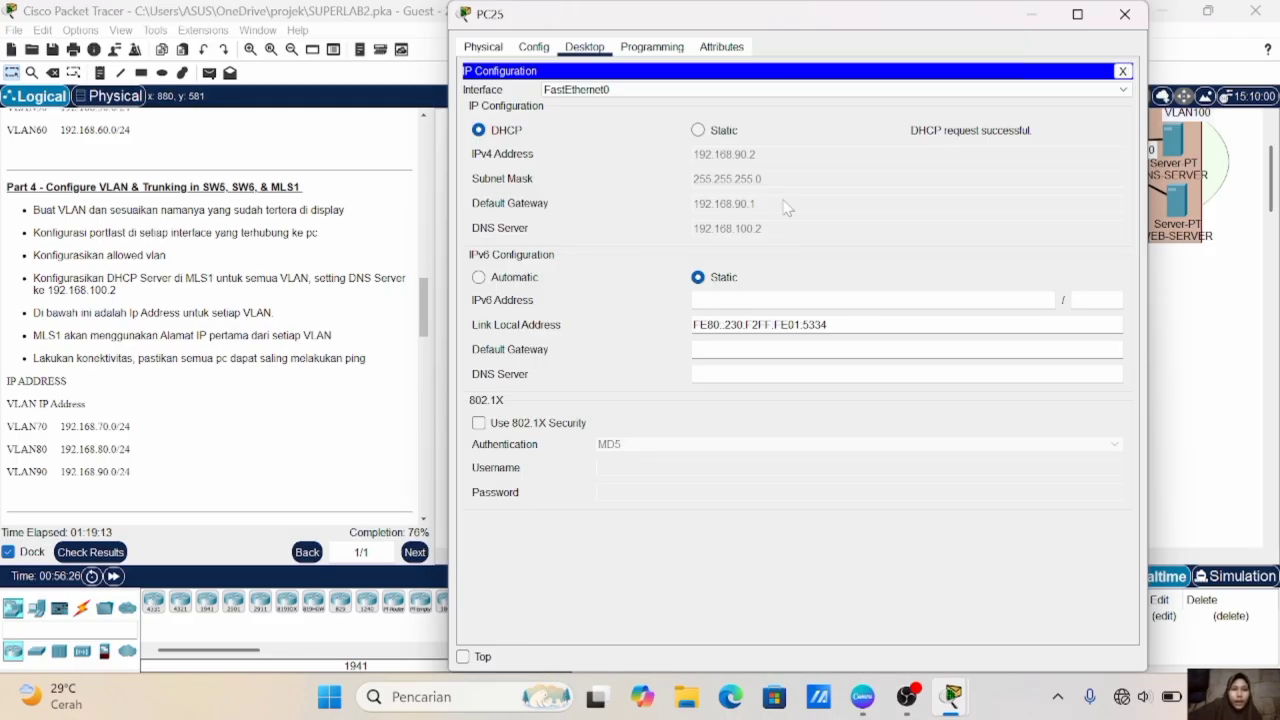
pyautogui.click(1222, 340)
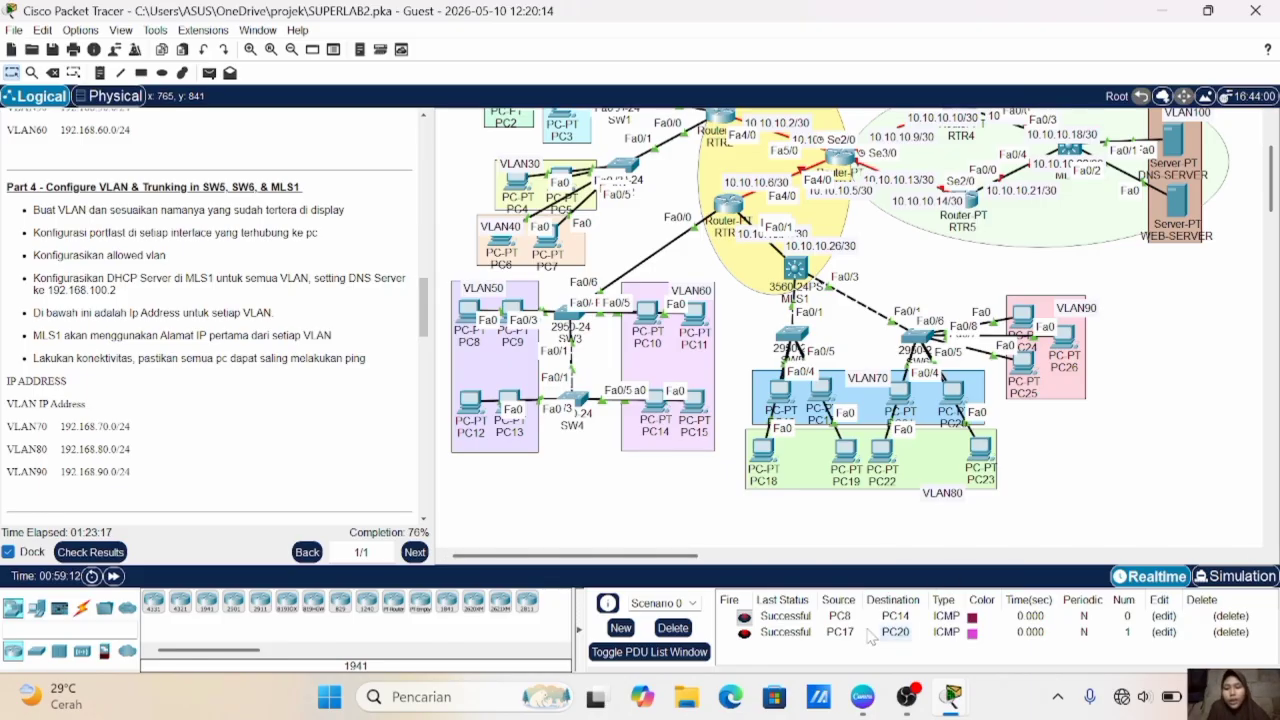
# - Read the Part 5 instructions for MLS2 and enter global configuration mode in the MLS2 command line
pyautogui.scroll(-3, 336, 433)
pyautogui.scroll(-2, 336, 433)
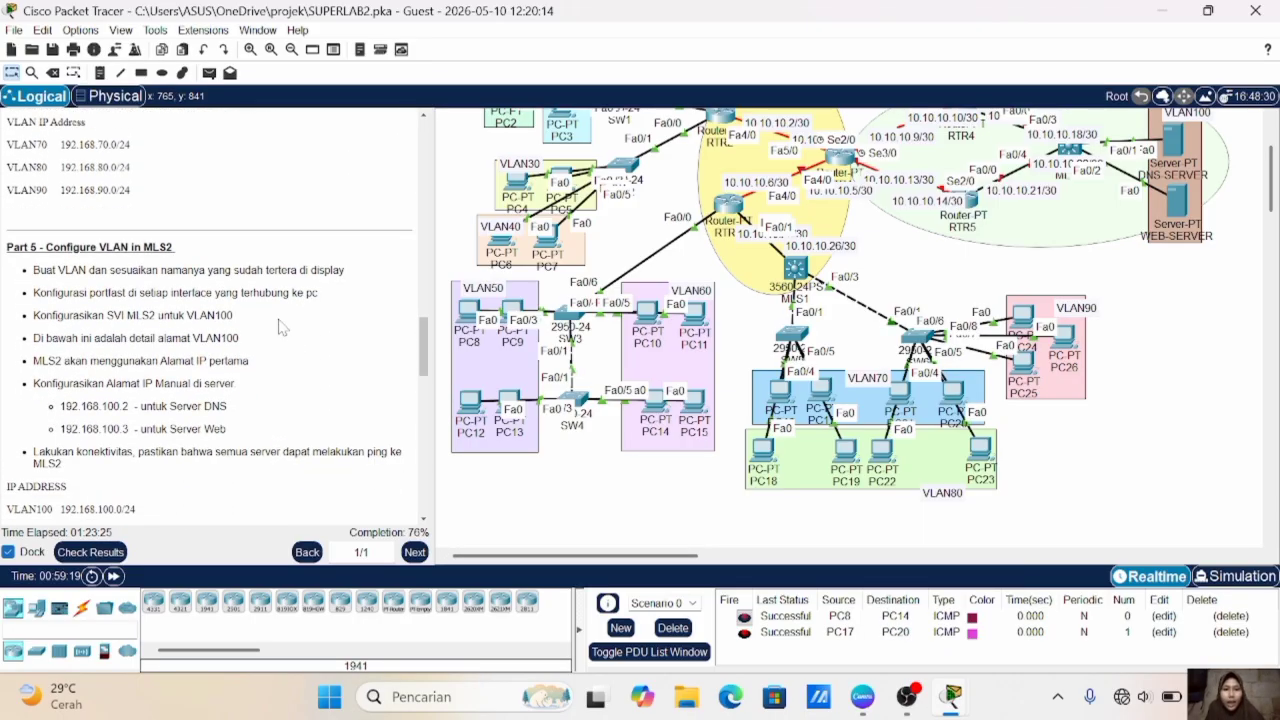
pyautogui.scroll(3, 523, 340)
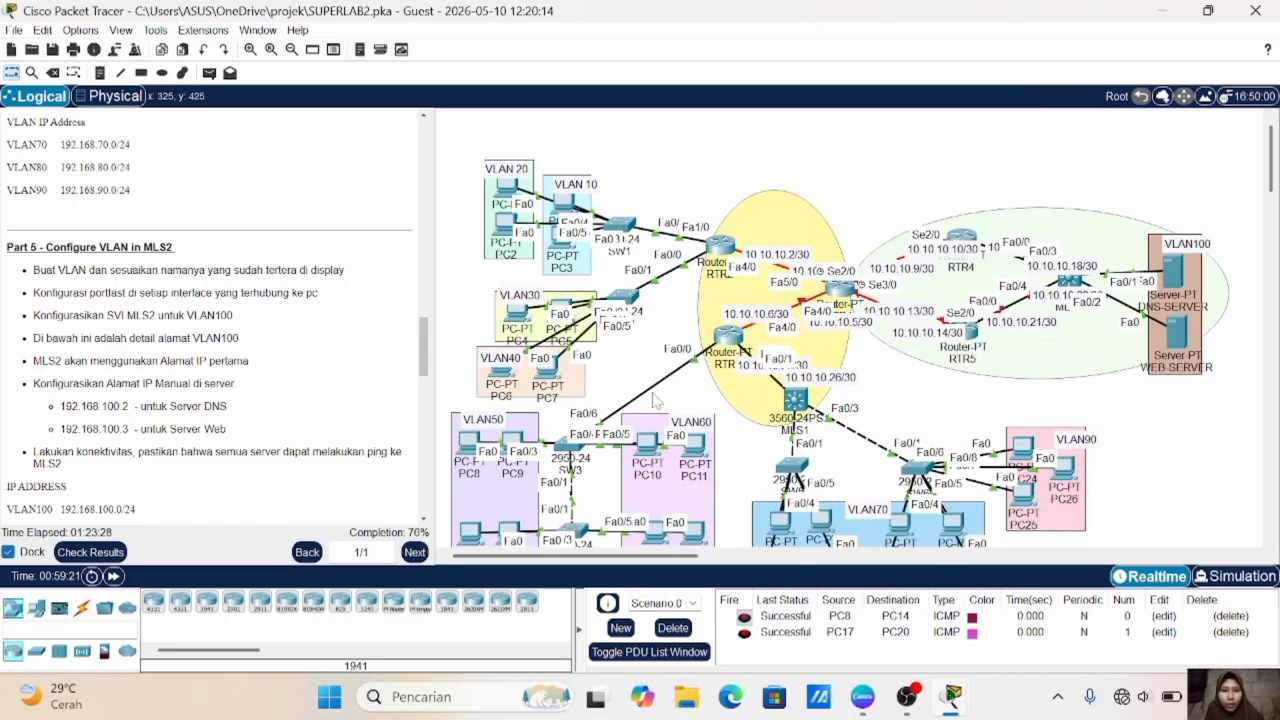
pyautogui.scroll(-1, 657, 400)
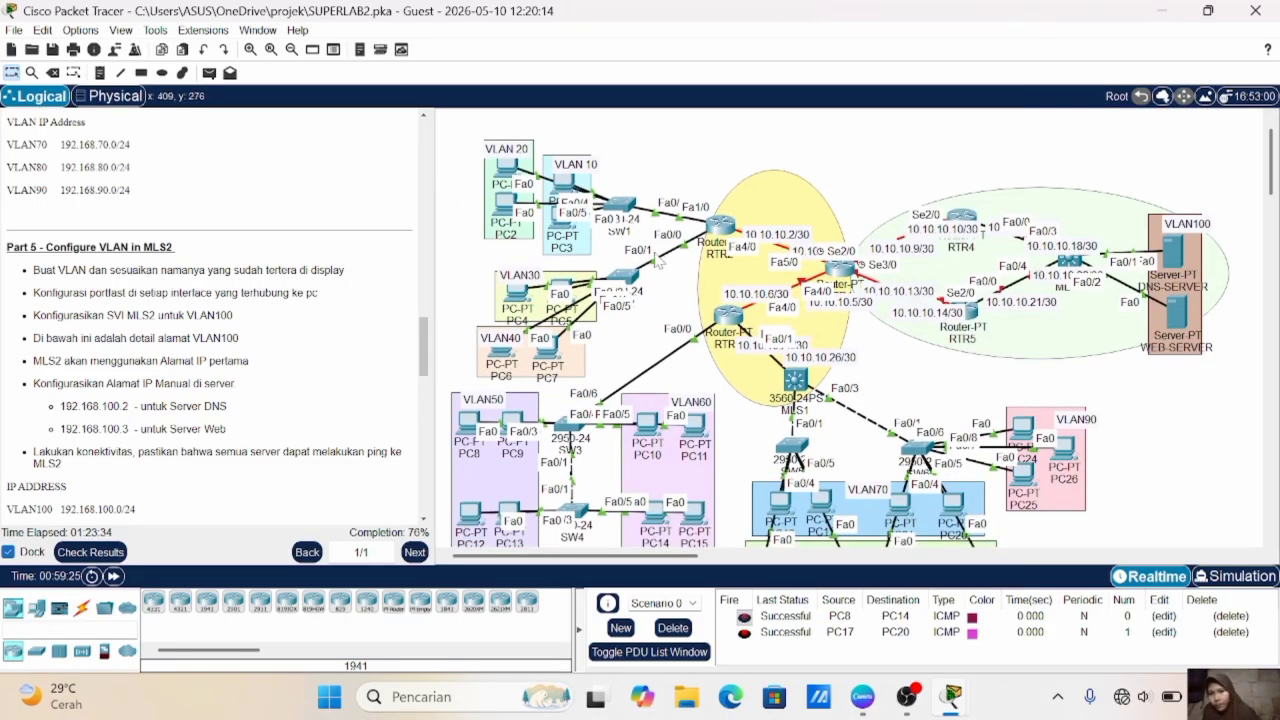
pyautogui.scroll(-2, 337, 255)
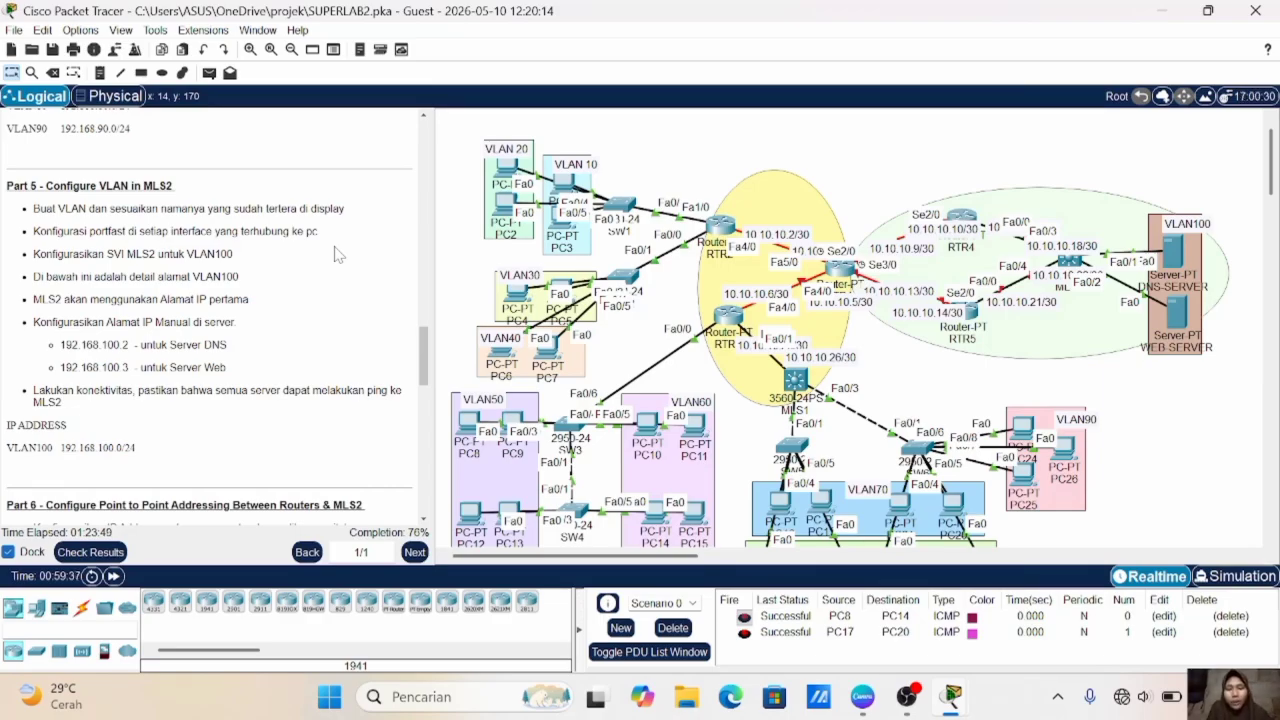
pyautogui.click(1072, 266)
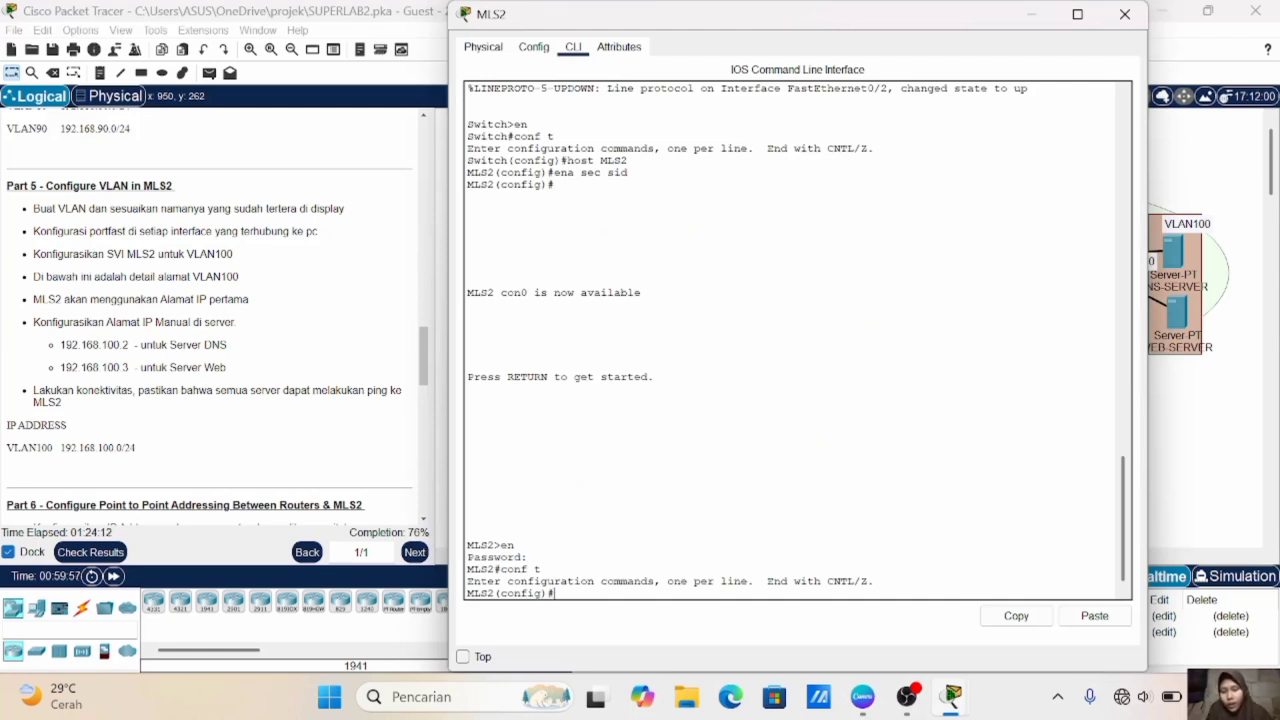
# - Create VLAN 100 on MLS2, name it VLAN100 and exit the VLAN configuration
pyautogui.write('vlan 100')
pyautogui.press('Return')
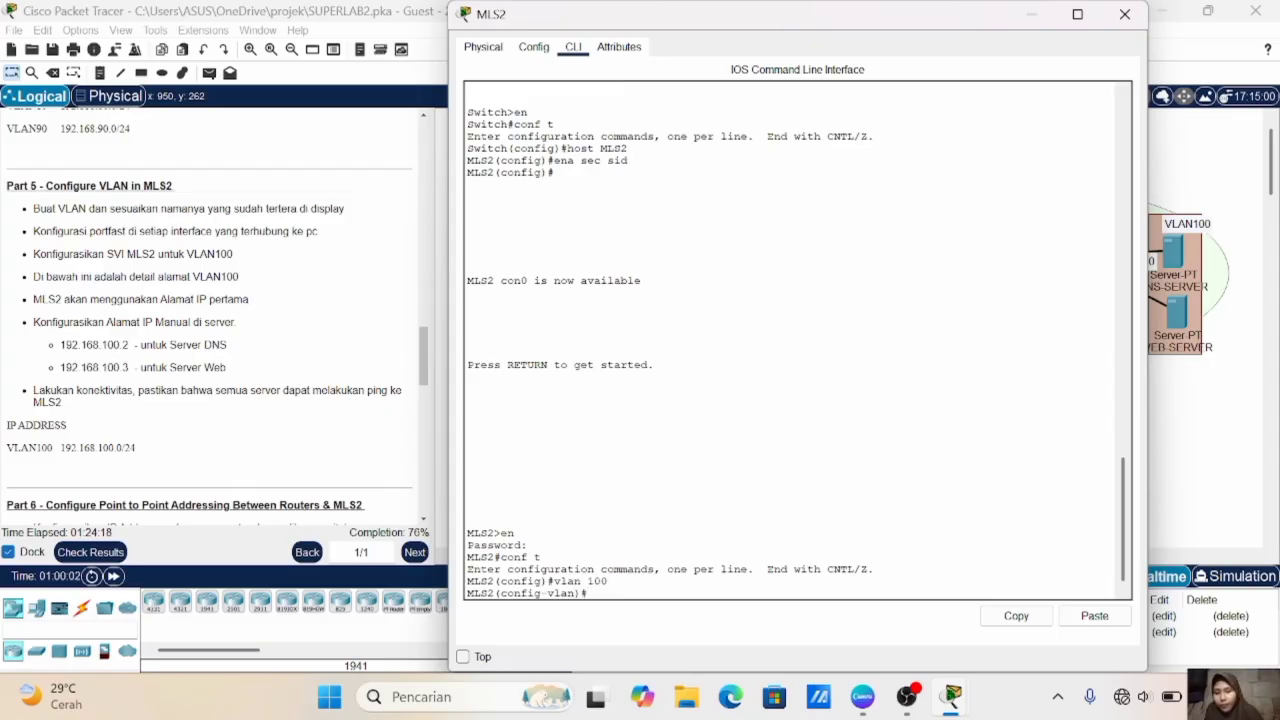
pyautogui.write('name VLAN100')
pyautogui.press('Return')
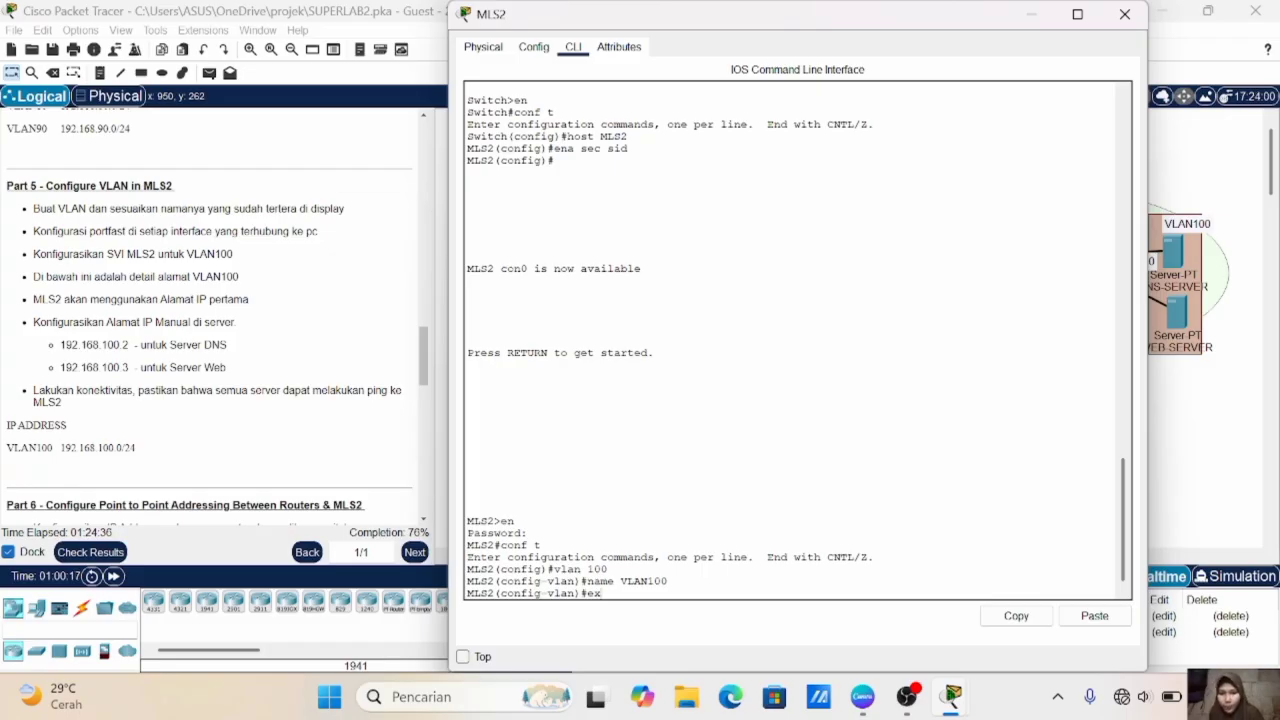
pyautogui.write('ex')
pyautogui.press('Return')
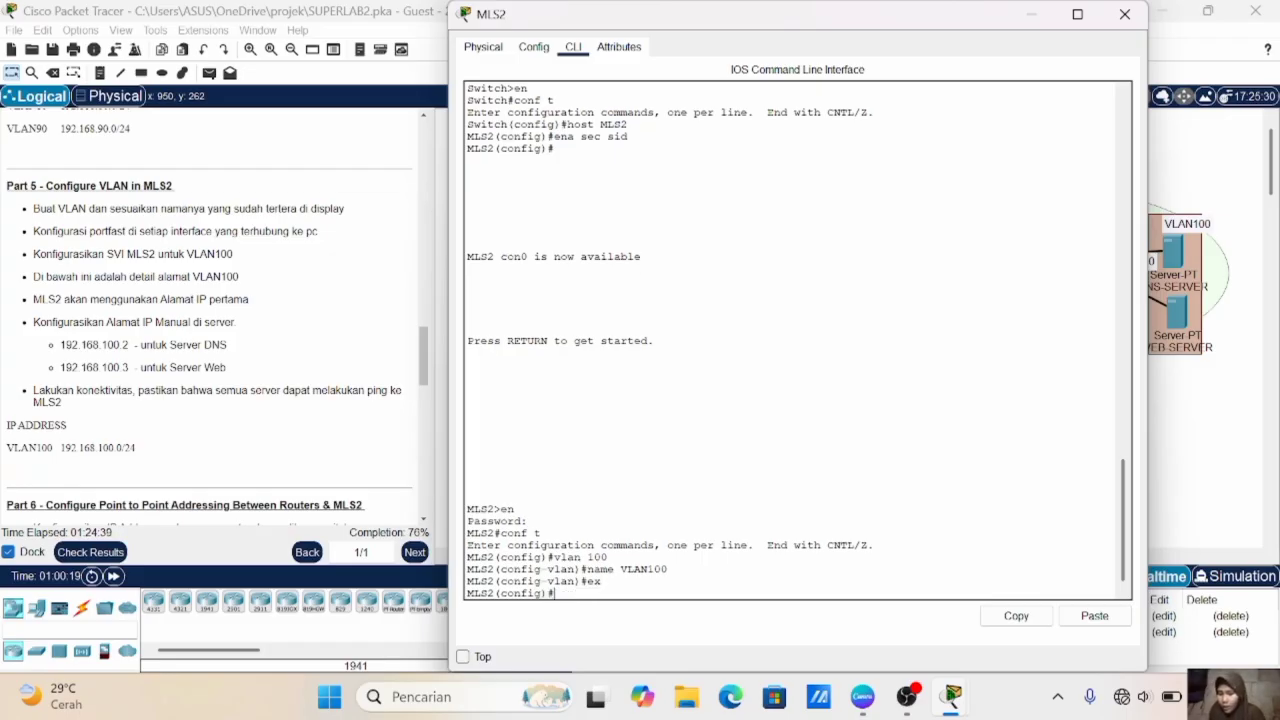
# - Assign IP address 192.168.100.1 with mask 255.255.255.0 to the VLAN 100 interface on MLS2
pyautogui.write('int V')
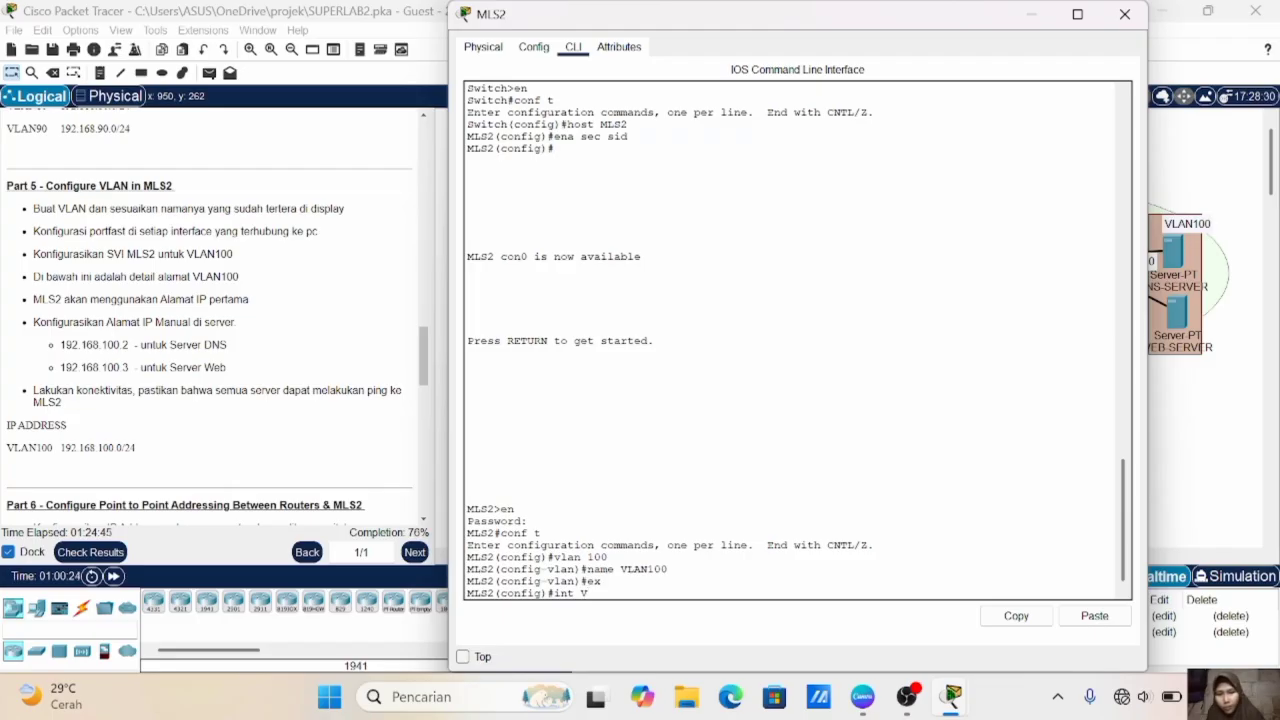
pyautogui.write('Lan 100')
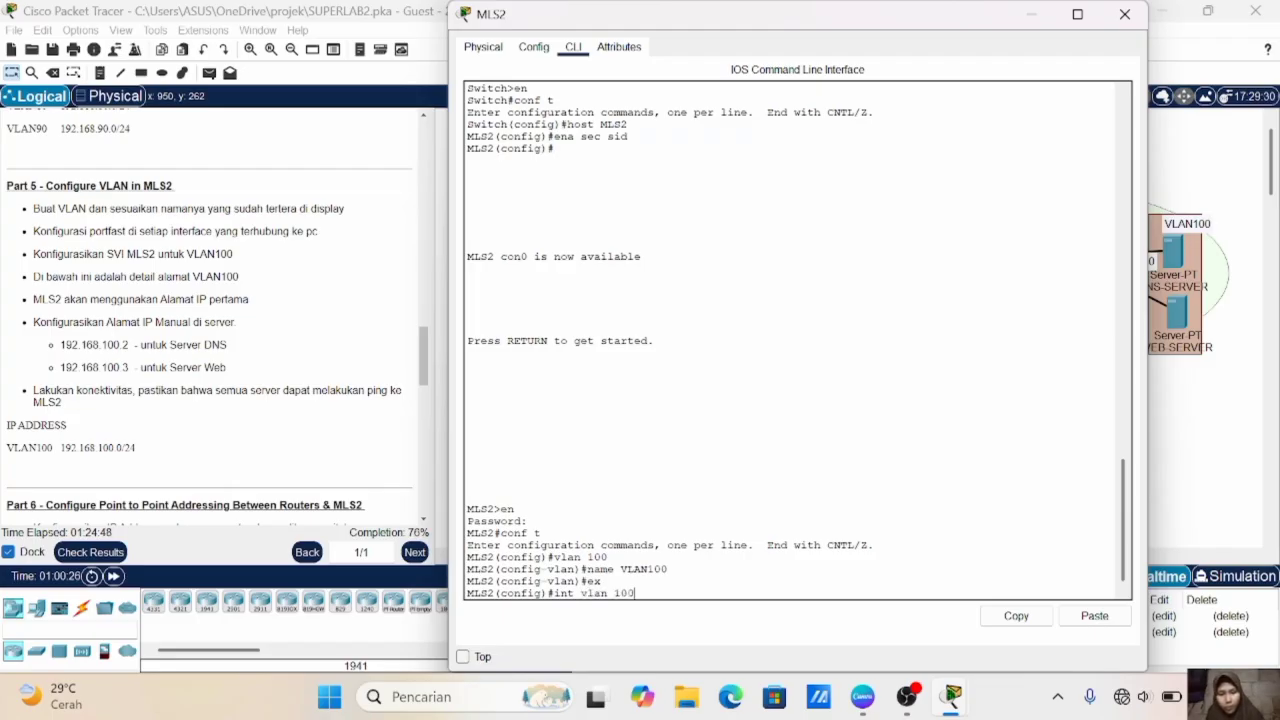
pyautogui.press('Return')
pyautogui.press('Return')
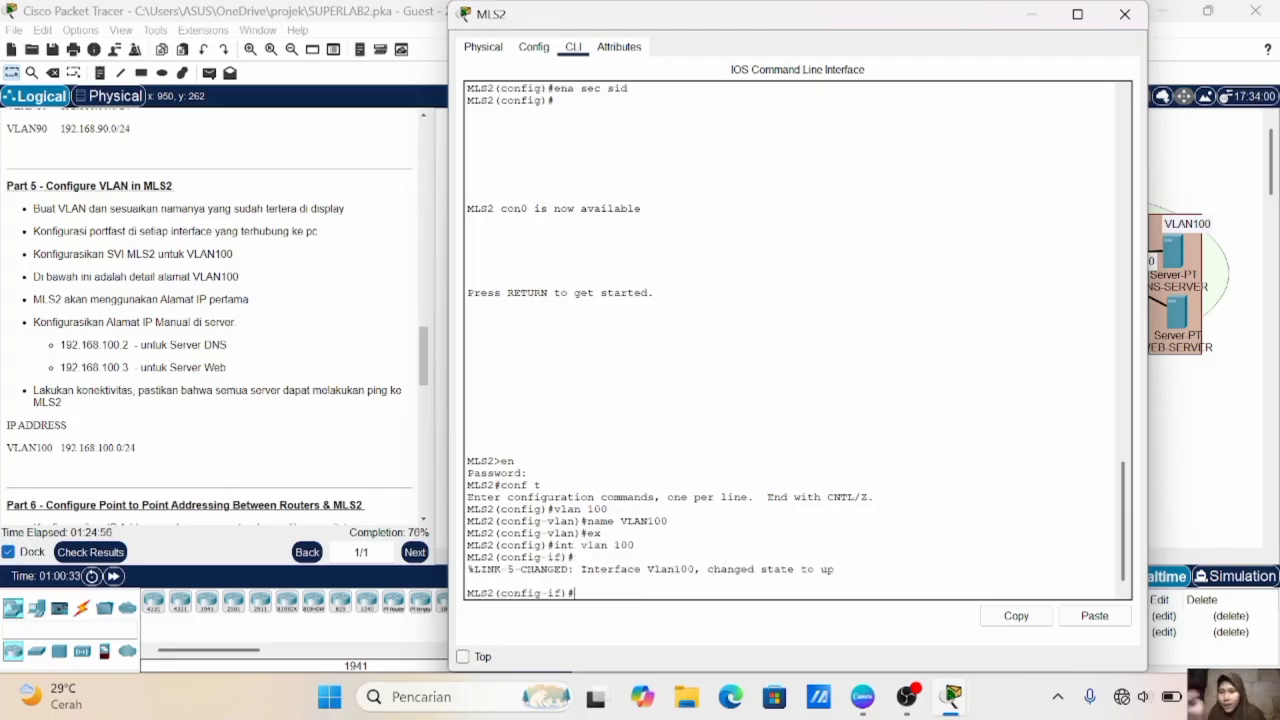
pyautogui.write('ip add 192.168.1')
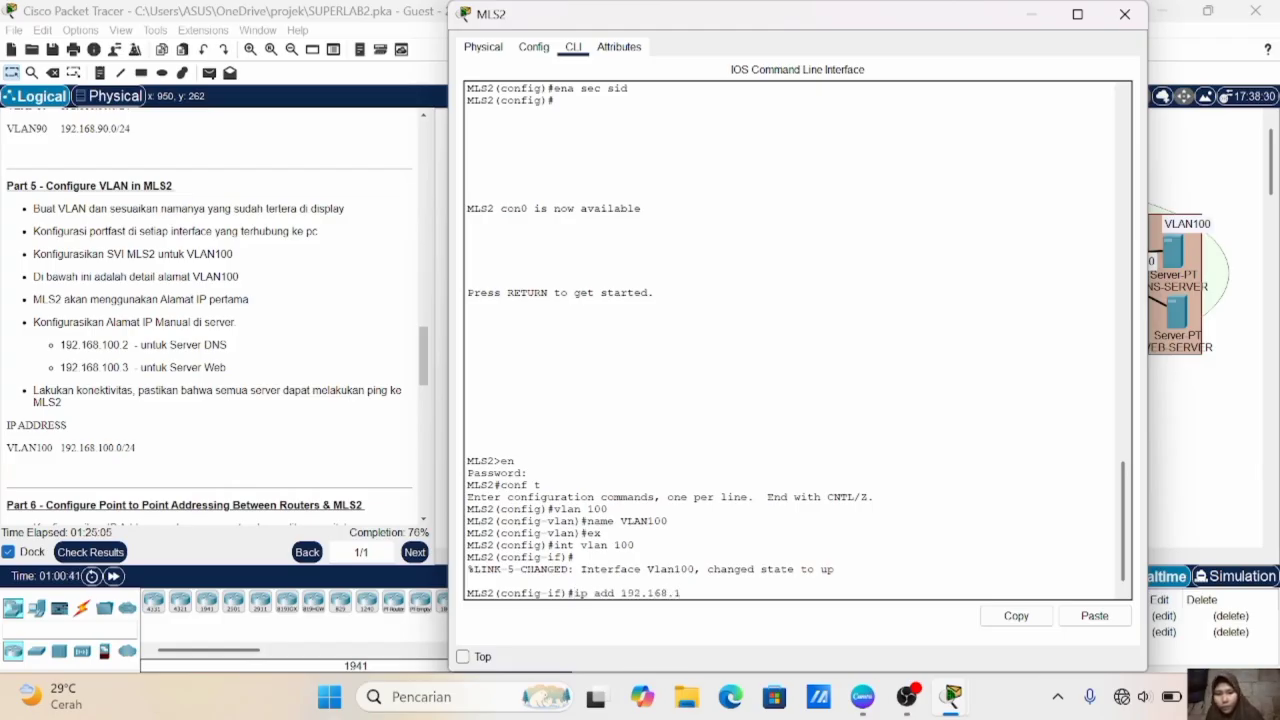
pyautogui.write('00.1')
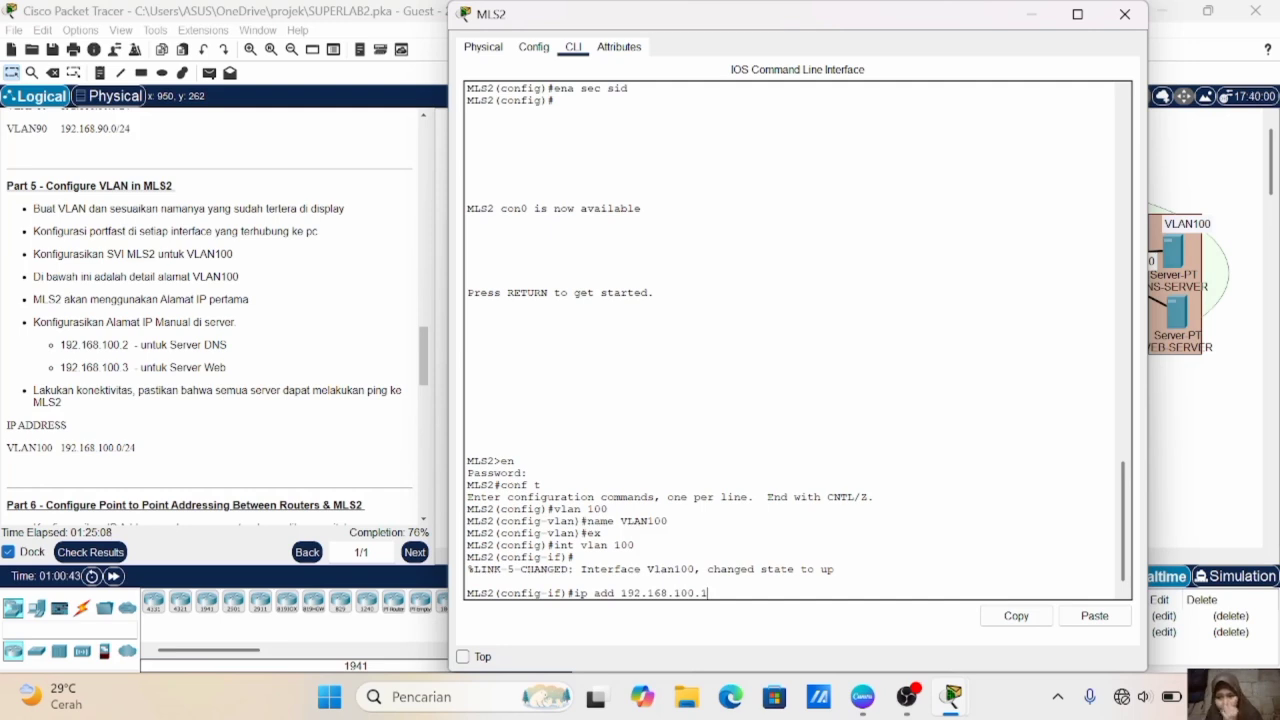
pyautogui.write(' 255.255.255.0')
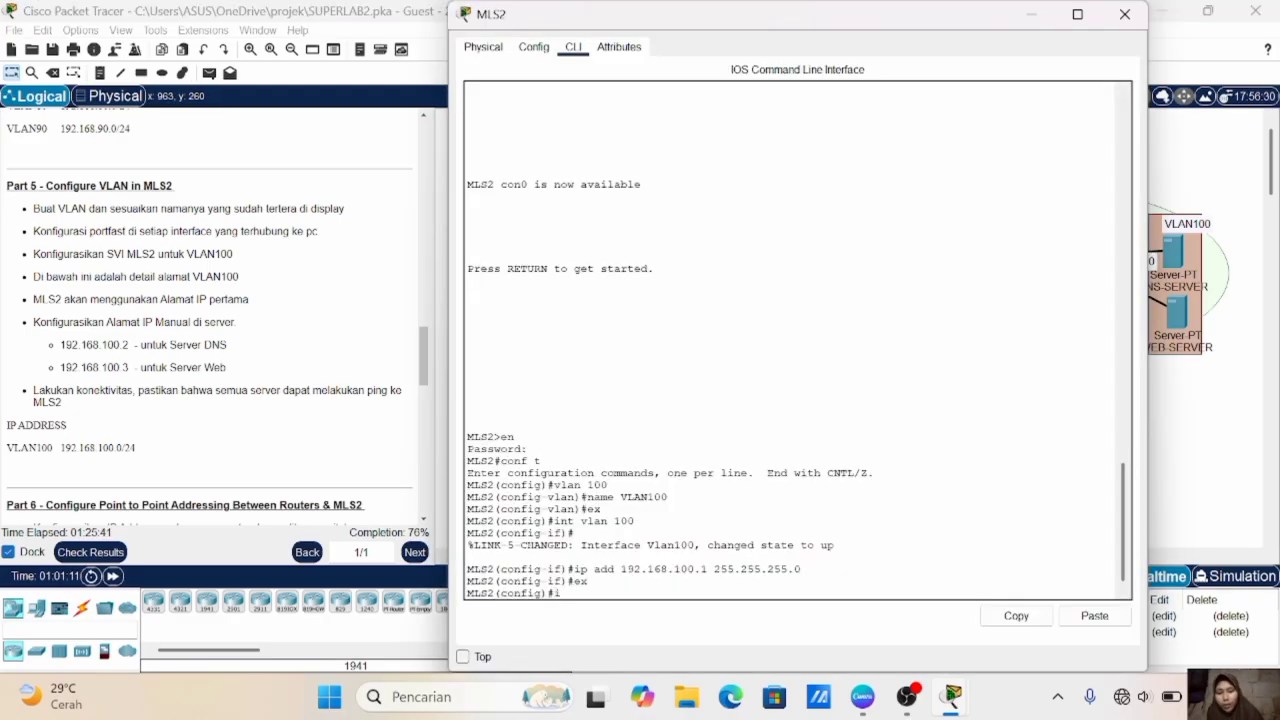
# - Set MLS2 interfaces fa0/2-3 to access mode and assign them to VLAN 100
pyautogui.write('int range fa0/')
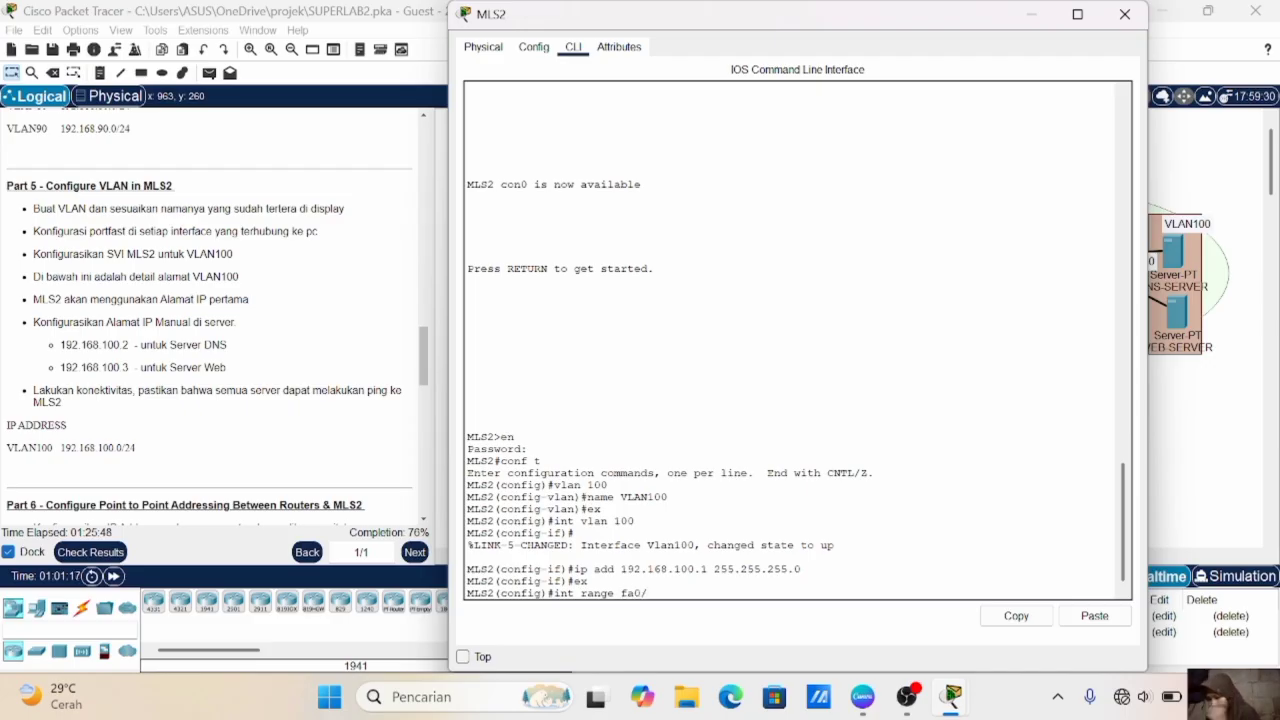
pyautogui.write('2-3')
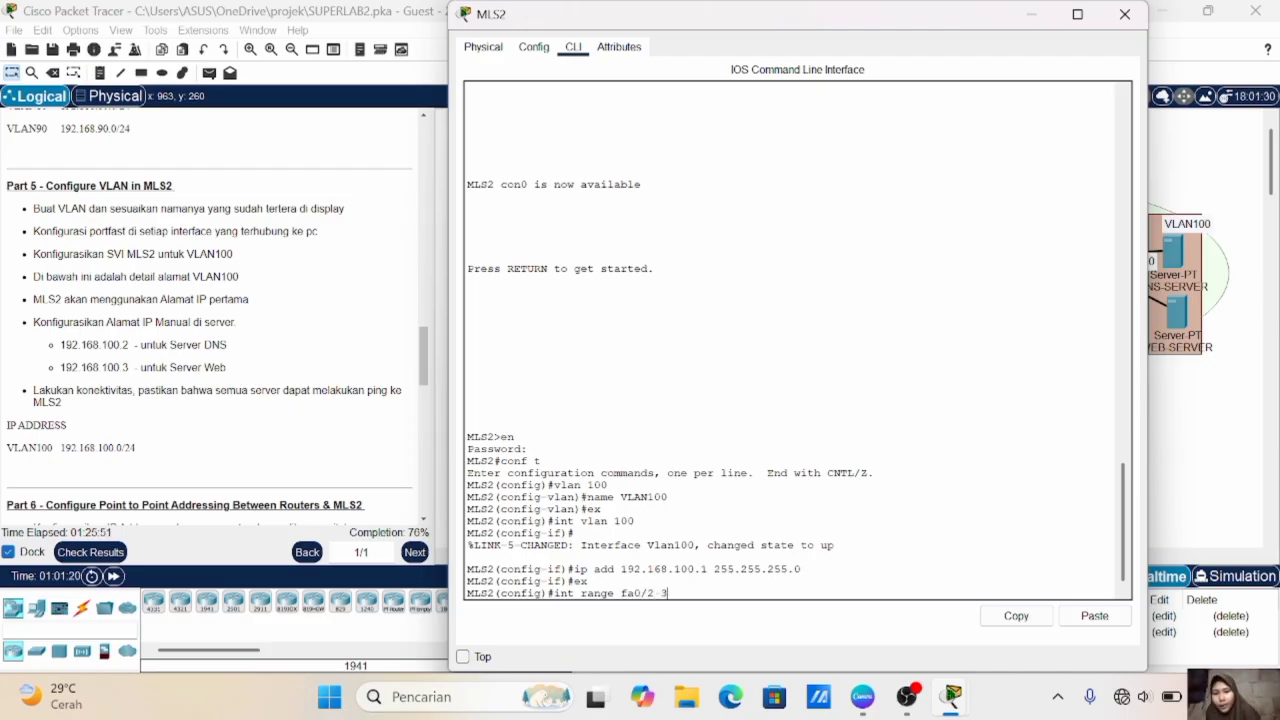
pyautogui.press('Return')
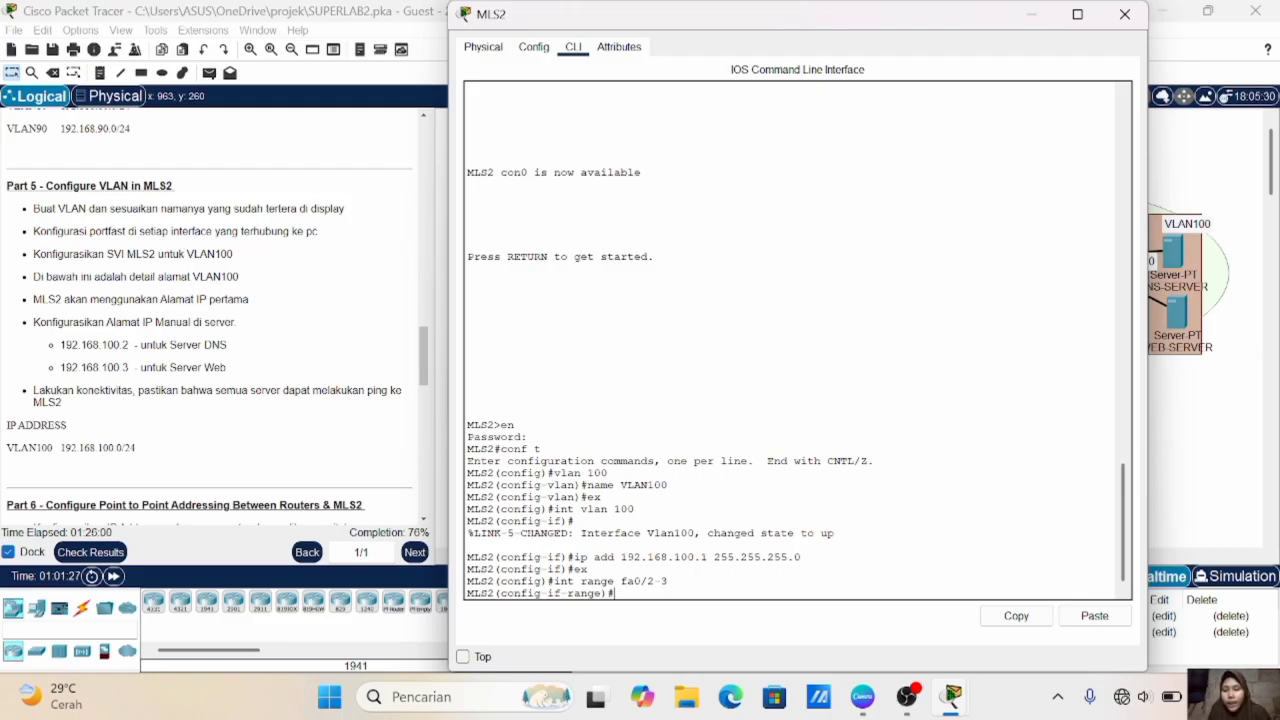
pyautogui.write('sw m a')
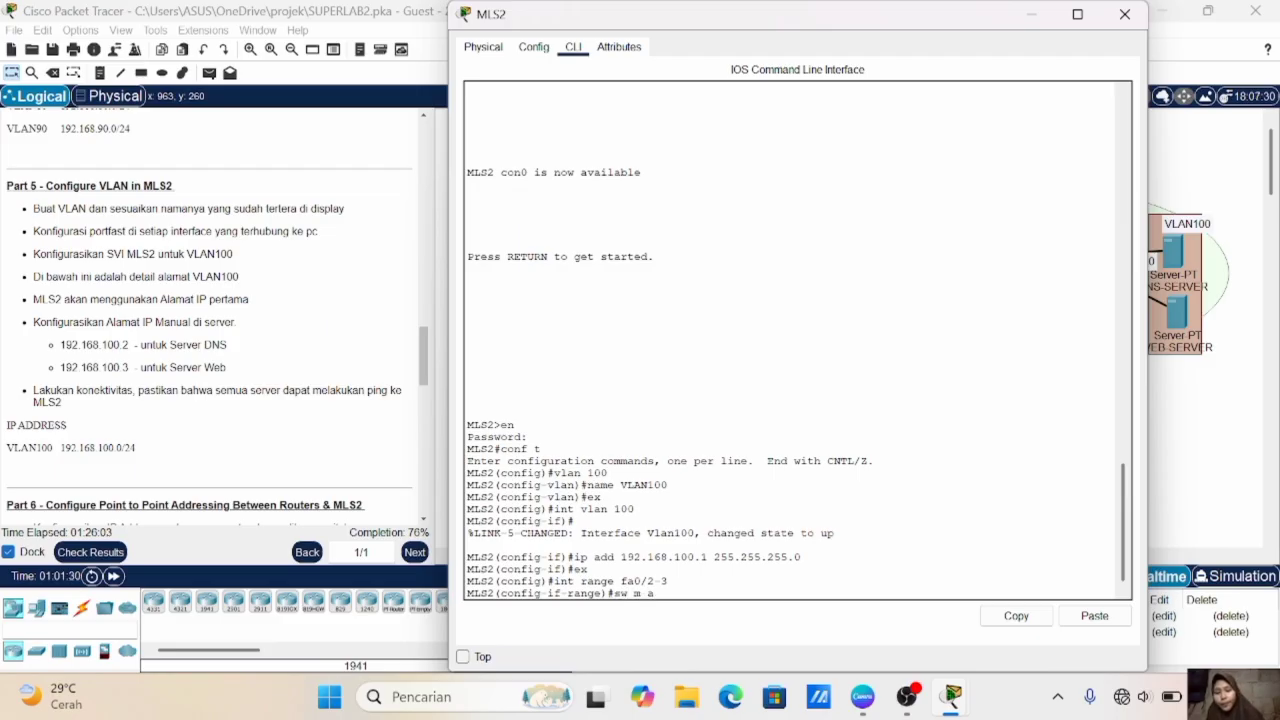
pyautogui.press('Return')
pyautogui.write('sw')
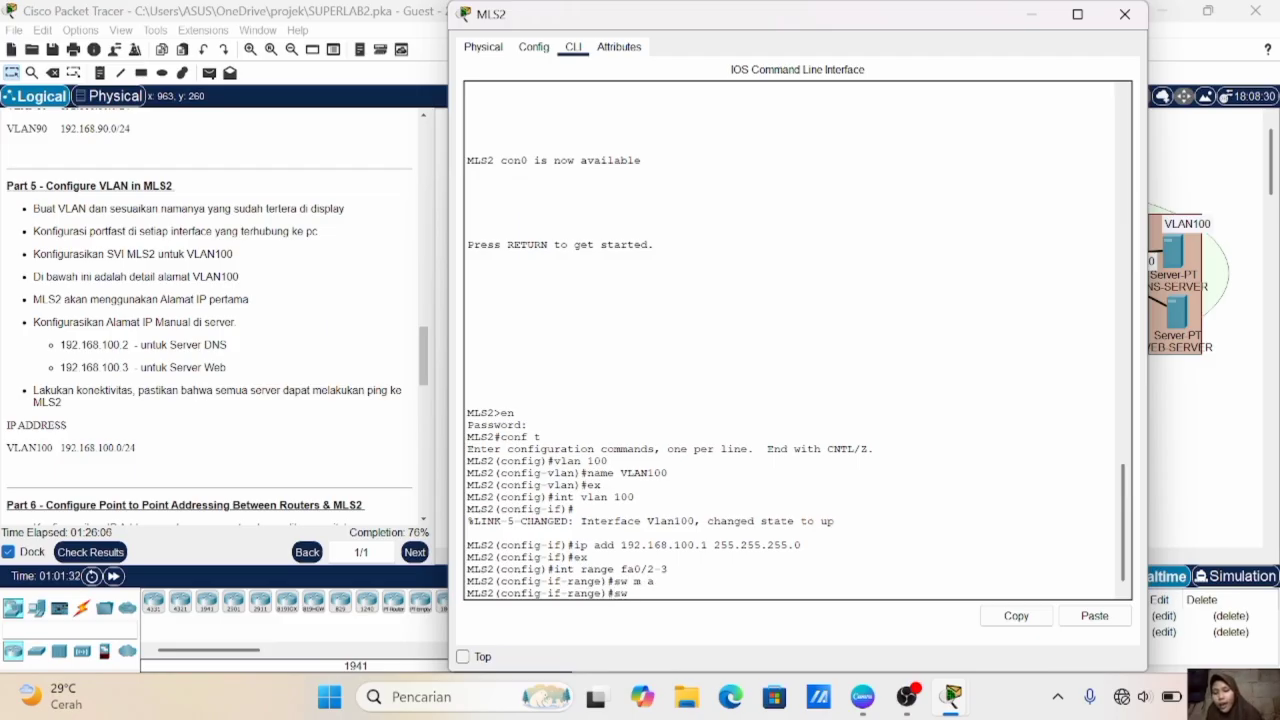
pyautogui.write(' a vl 100')
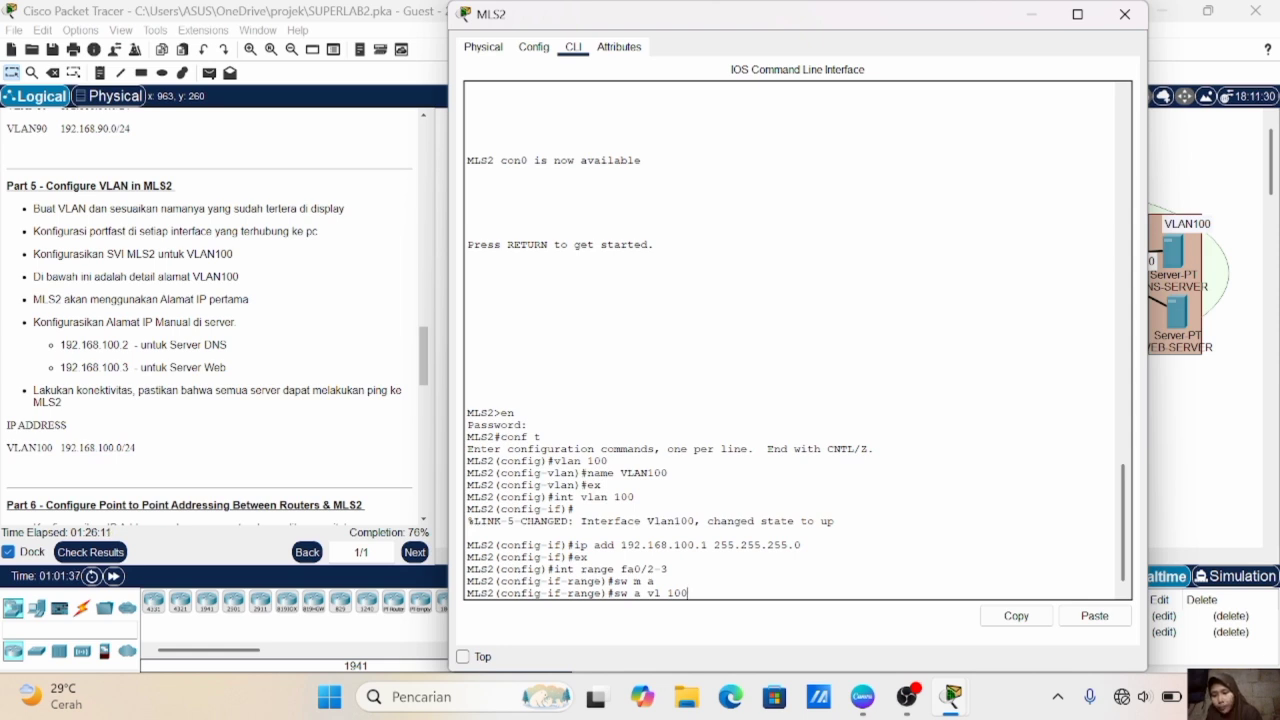
pyautogui.press('Return')
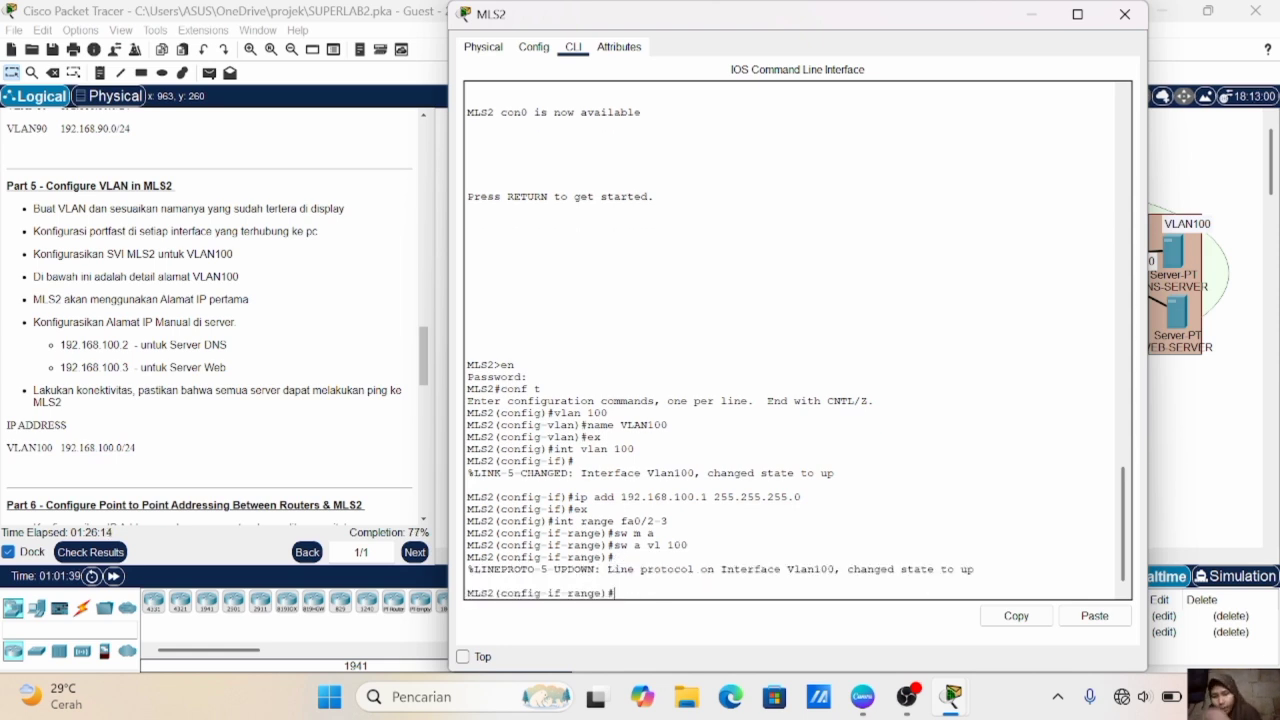
# - Enable spanning-tree PortFast on MLS2 interfaces fa0/2-3 and exit the interface range configuration
pyautogui.write('spa po')
pyautogui.press('Return')
pyautogui.write('ex')
pyautogui.press('Return')
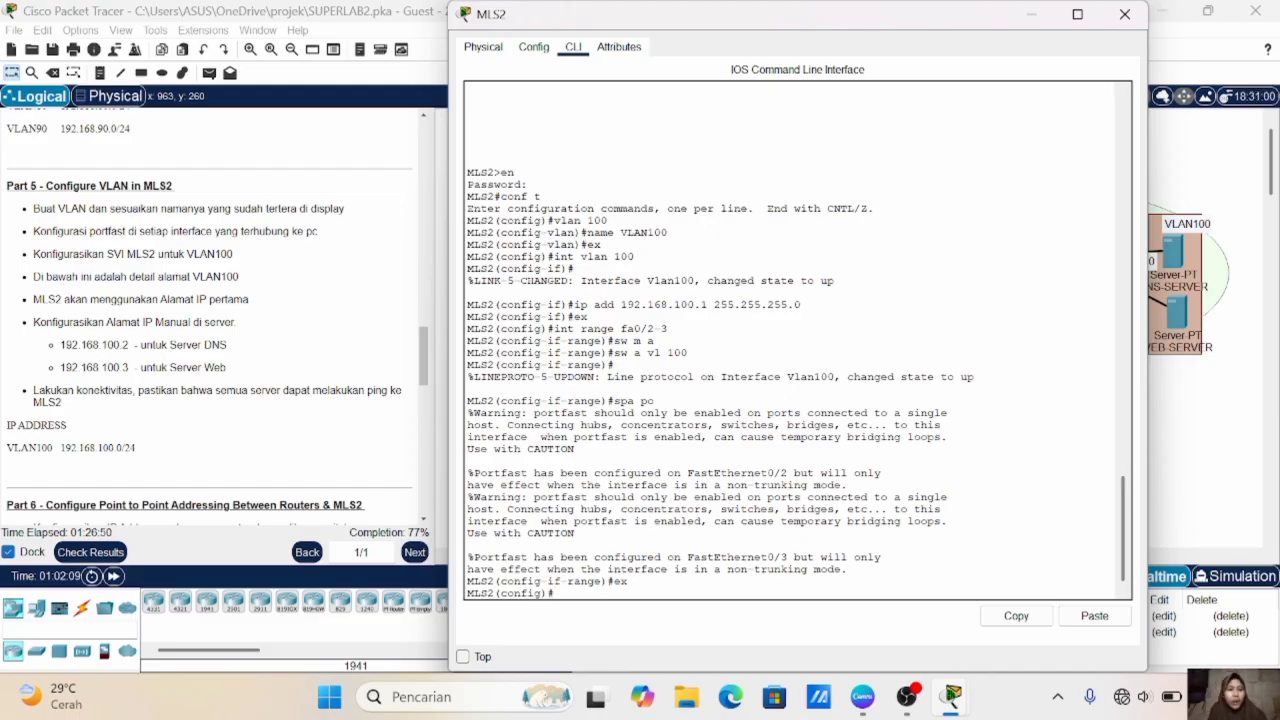
# - Give DNS-SERVER the static IPv4 address 192.168.100.2 with subnet mask 255.255.255.0
pyautogui.click(1210, 500)
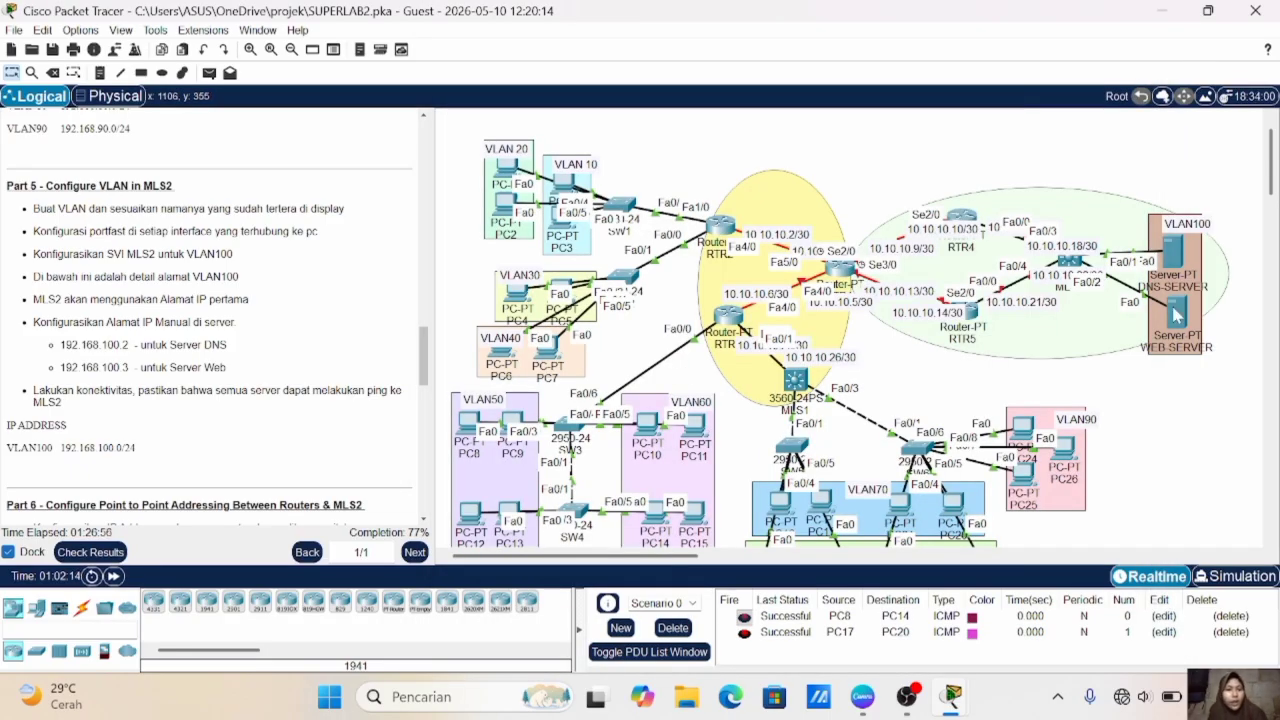
pyautogui.click(1176, 255)
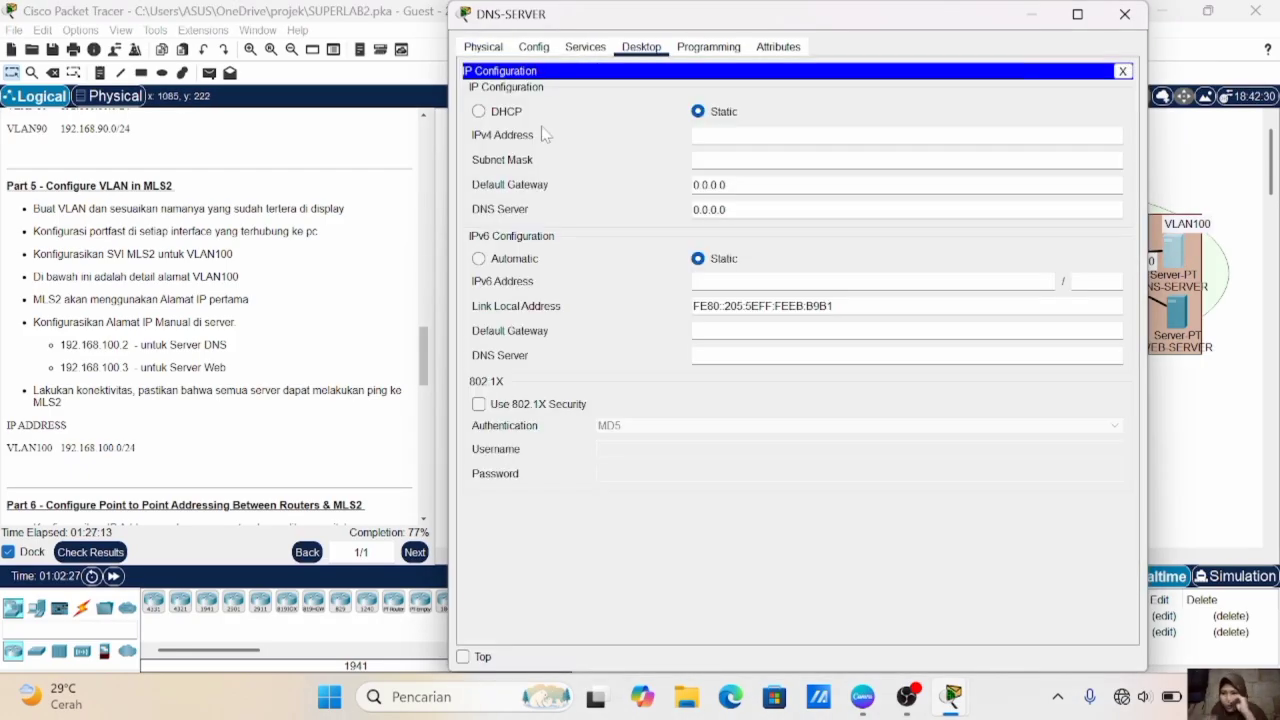
pyautogui.write('192.168.100.2')
pyautogui.click(760, 161)
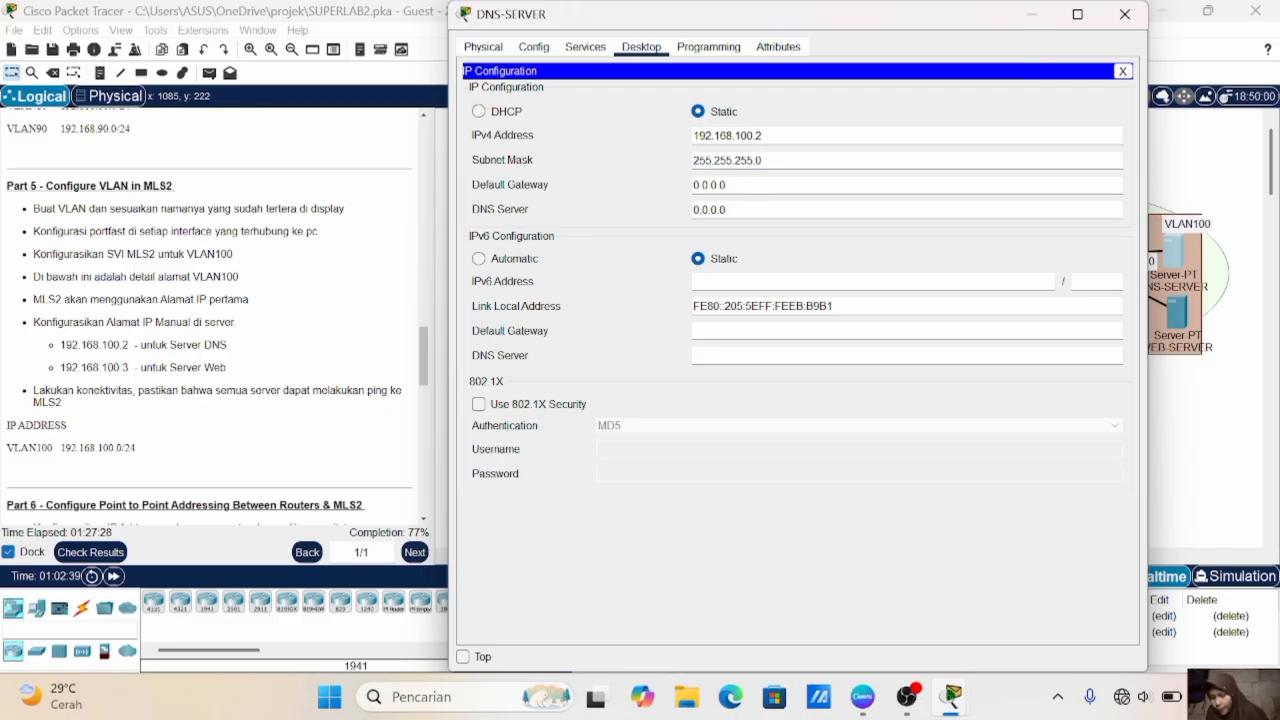
# - Set DNS-SERVER's IPv4 default gateway to 192.168.100.1
pyautogui.click(728, 185)
pyautogui.press('BackSpace')
pyautogui.press('BackSpace')
pyautogui.press('BackSpace')
pyautogui.press('BackSpace')
pyautogui.press('BackSpace')
pyautogui.press('BackSpace')
pyautogui.press('BackSpace')
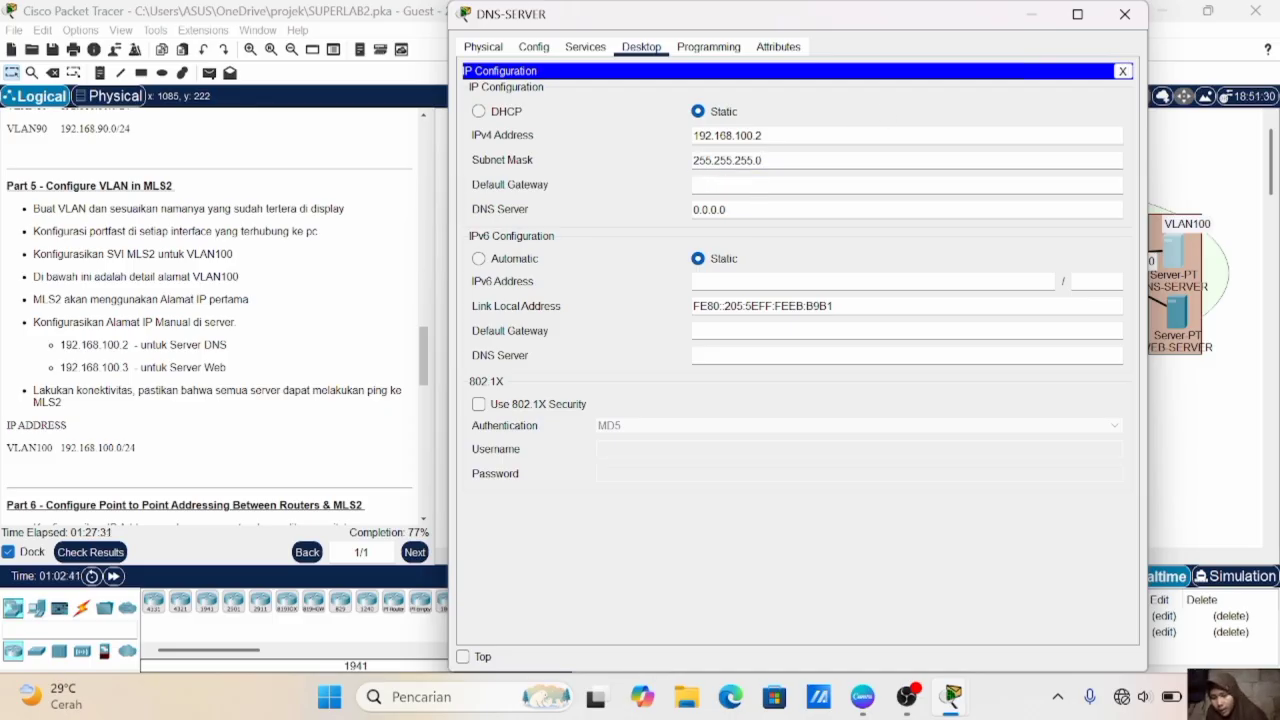
pyautogui.write('192.168.100.1')
# - Set DNS-SERVER's IPv4 DNS server address to 192.168.100.2 and return to the topology
pyautogui.click(765, 209)
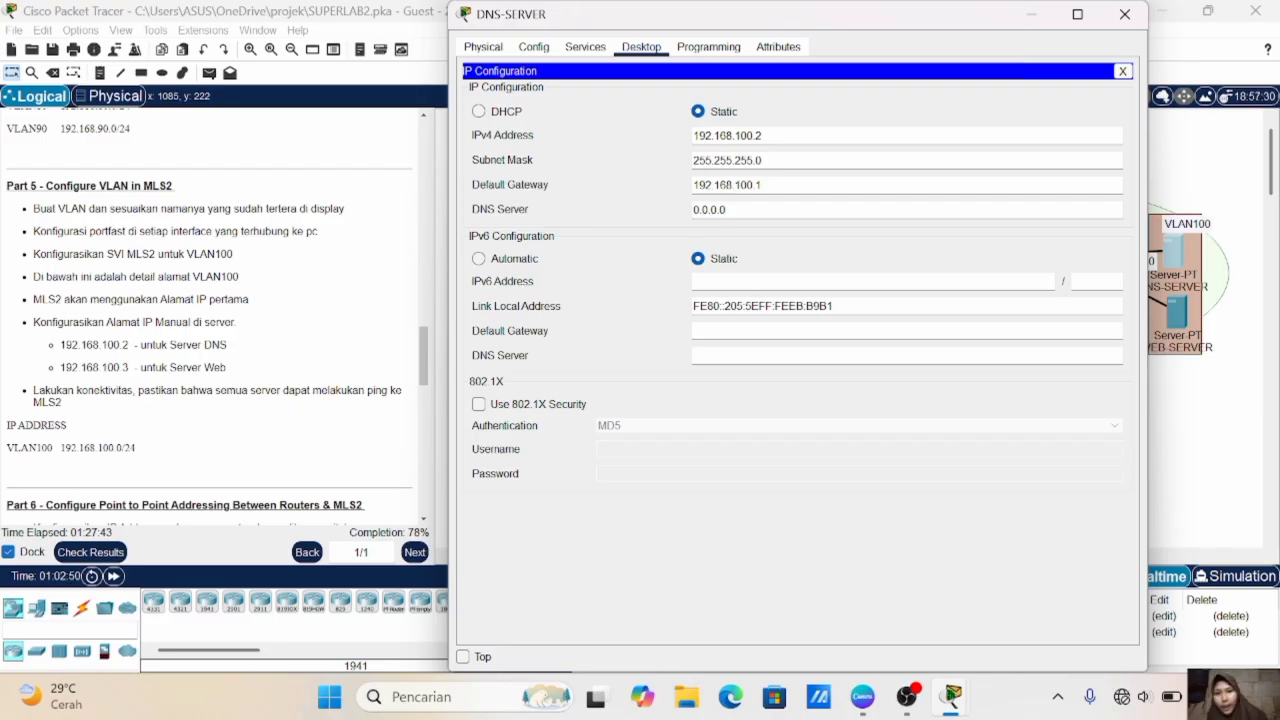
pyautogui.press('BackSpace')
pyautogui.press('BackSpace')
pyautogui.press('BackSpace')
pyautogui.press('BackSpace')
pyautogui.press('BackSpace')
pyautogui.press('BackSpace')
pyautogui.press('BackSpace')
pyautogui.write('192.168.100.2')
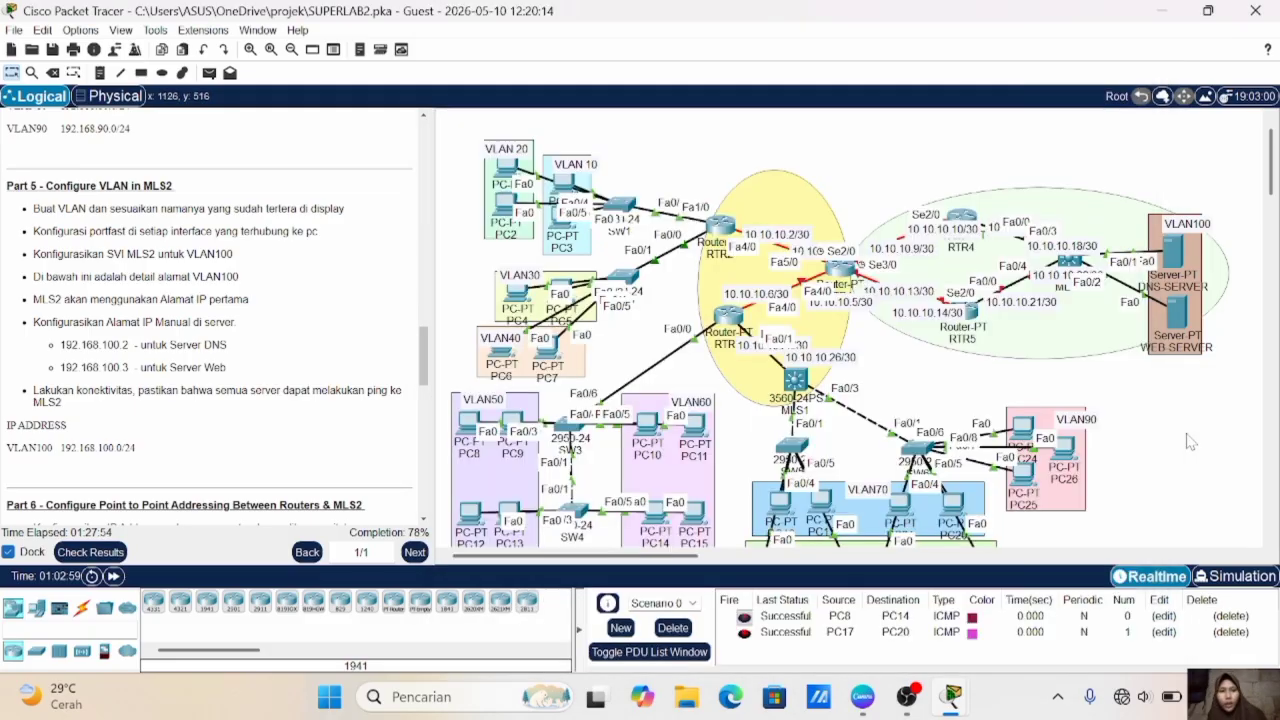
pyautogui.click(1191, 442)
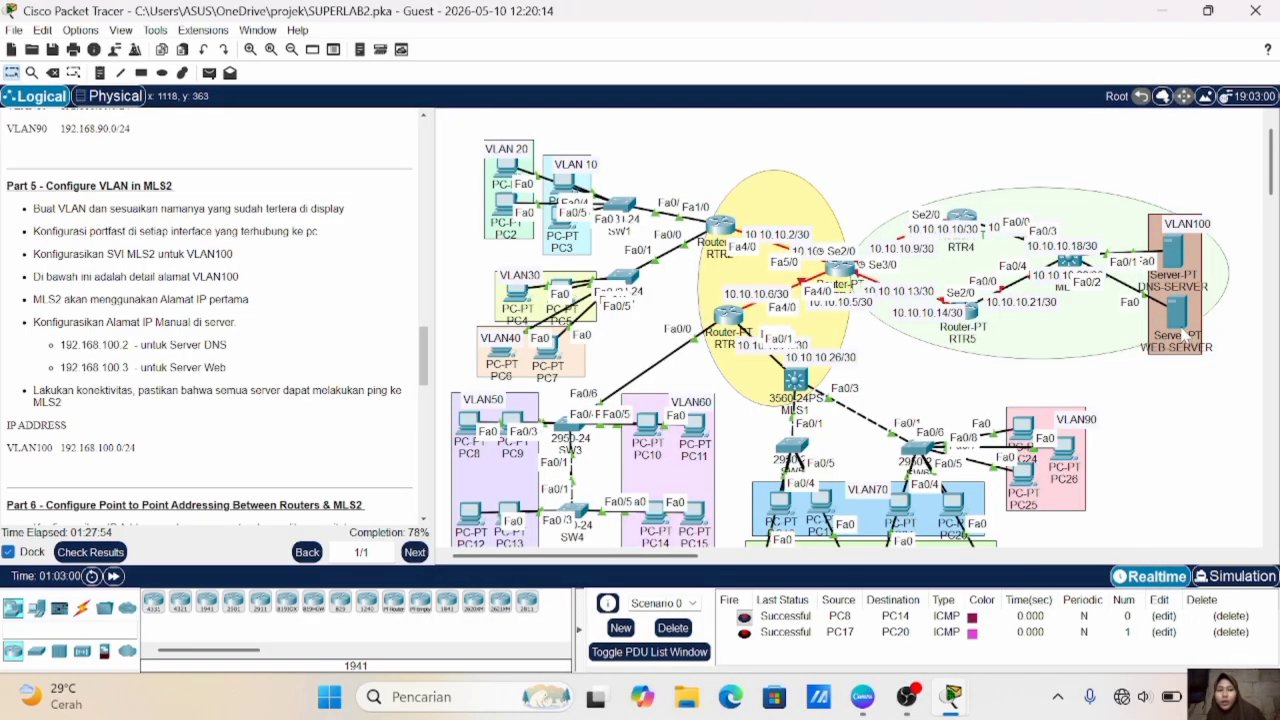
# - Give WEB-SERVER the static IPv4 address 192.168.100.3 with subnet mask 255.255.255.0
pyautogui.click(1175, 310)
pyautogui.write('192.168.100.3')
pyautogui.press('Tab')
pyautogui.press('Tab')
# - Set WEB-SERVER's IPv4 default gateway to 192.168.100.1
pyautogui.press('BackSpace')
pyautogui.press('BackSpace')
pyautogui.press('BackSpace')
pyautogui.press('BackSpace')
pyautogui.press('BackSpace')
pyautogui.press('BackSpace')
pyautogui.press('BackSpace')
pyautogui.write('192.168.100')
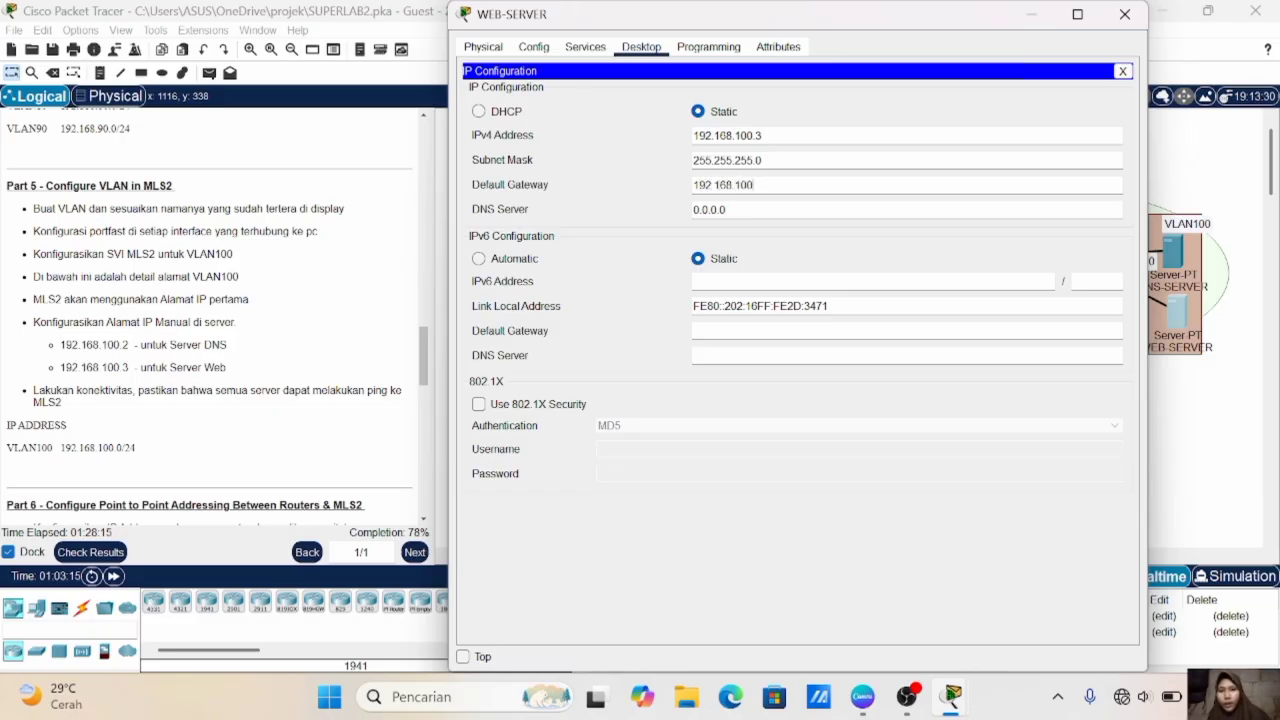
pyautogui.write('.1')
# - Set WEB-SERVER's IPv4 DNS server address to 192.168.100.2
pyautogui.press('Tab')
pyautogui.press('BackSpace')
pyautogui.press('BackSpace')
pyautogui.press('BackSpace')
pyautogui.press('BackSpace')
pyautogui.press('BackSpace')
pyautogui.press('BackSpace')
pyautogui.press('BackSpace')
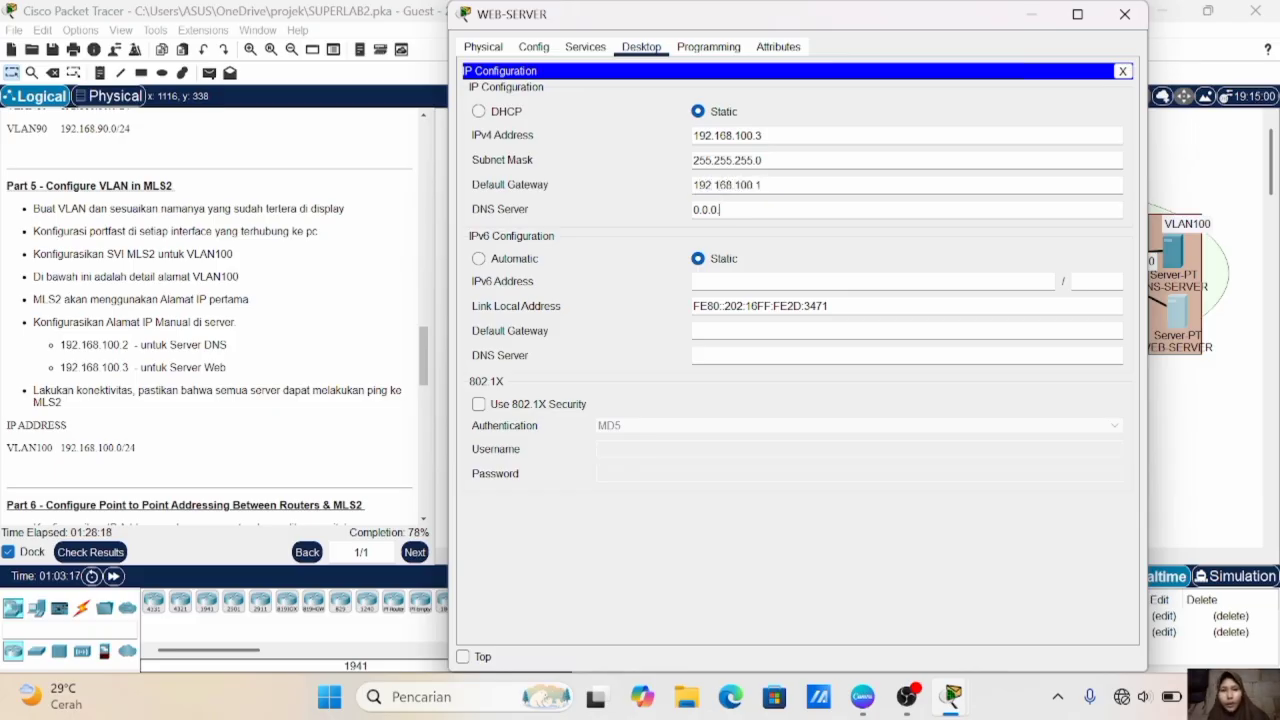
pyautogui.moveTo(699, 135); pyautogui.dragTo(763, 136)
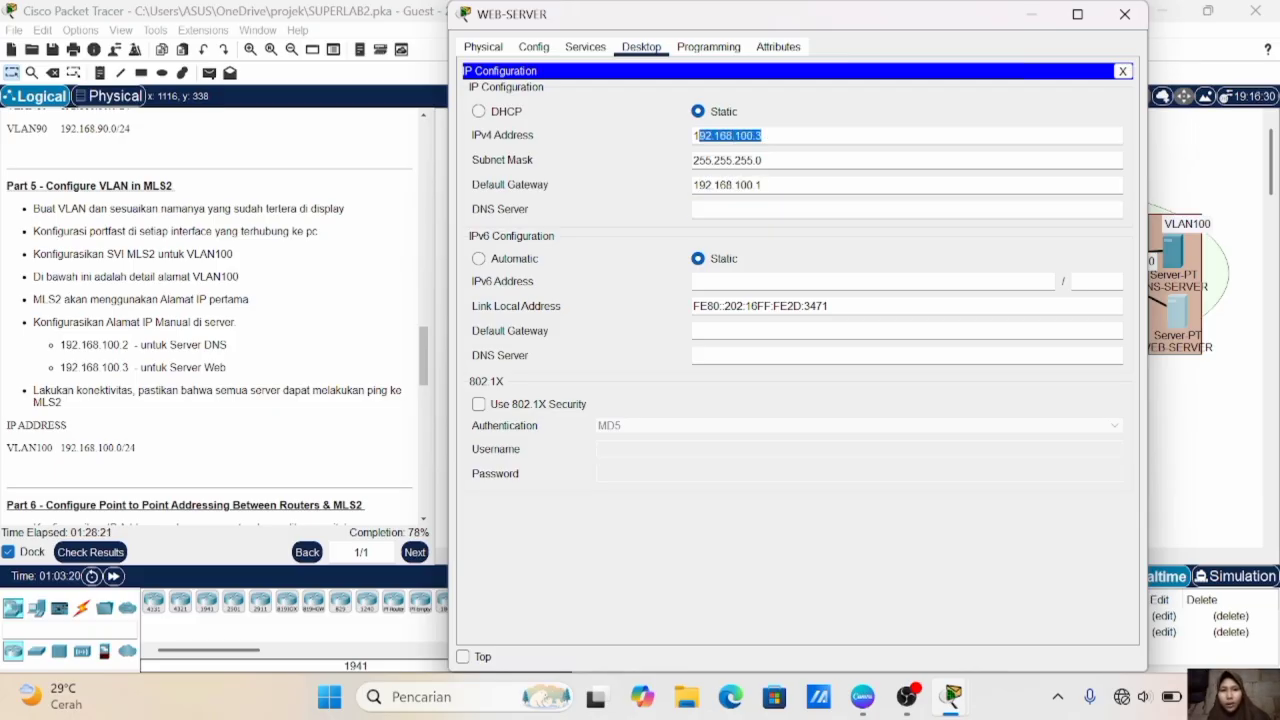
pyautogui.click(706, 210)
pyautogui.write('192.16')
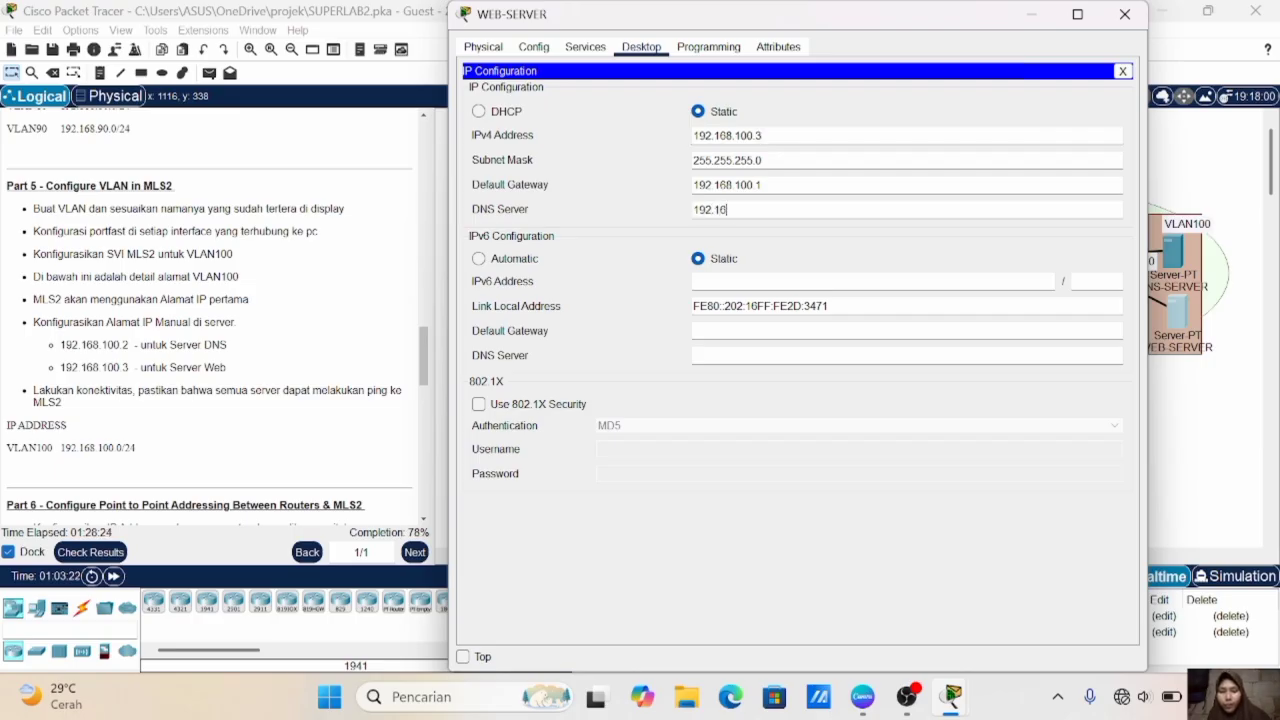
pyautogui.write('8.100.3')
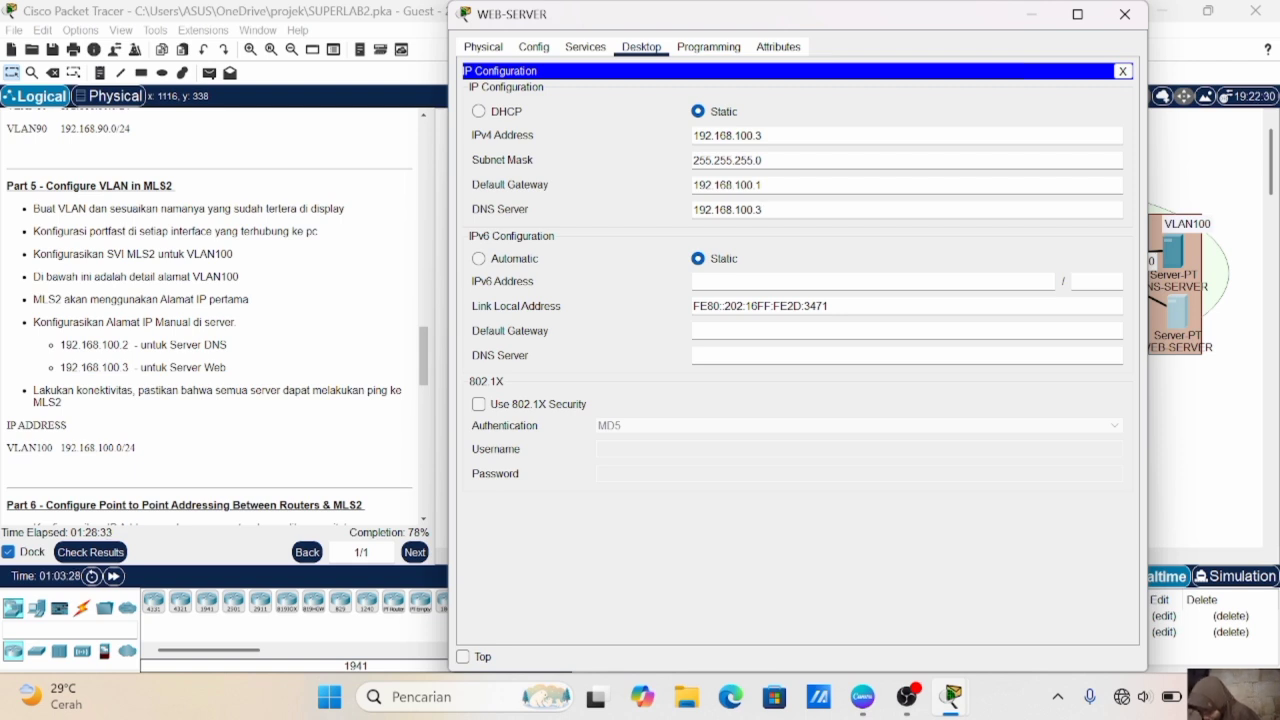
pyautogui.press('BackSpace')
pyautogui.write('2')
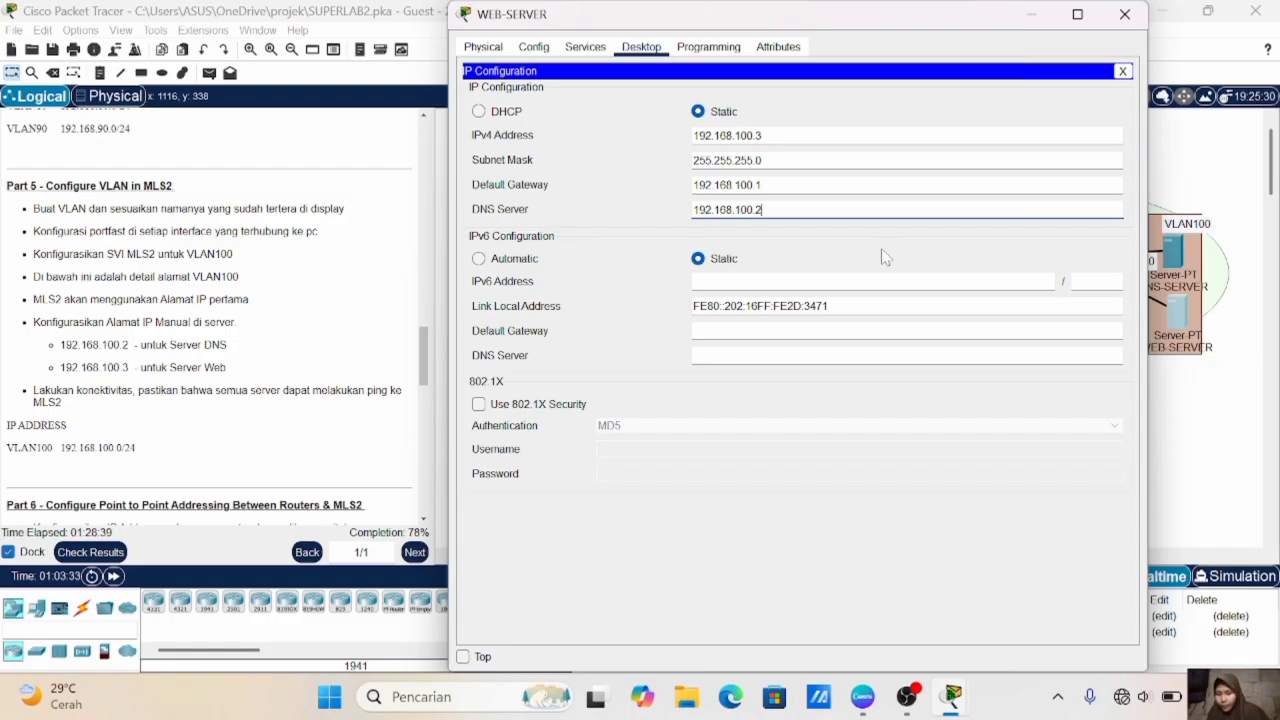
# - Ping MLS2 at 192.168.100.1 from WEB-SERVER's command prompt to test connectivity
pyautogui.click(1160, 389)
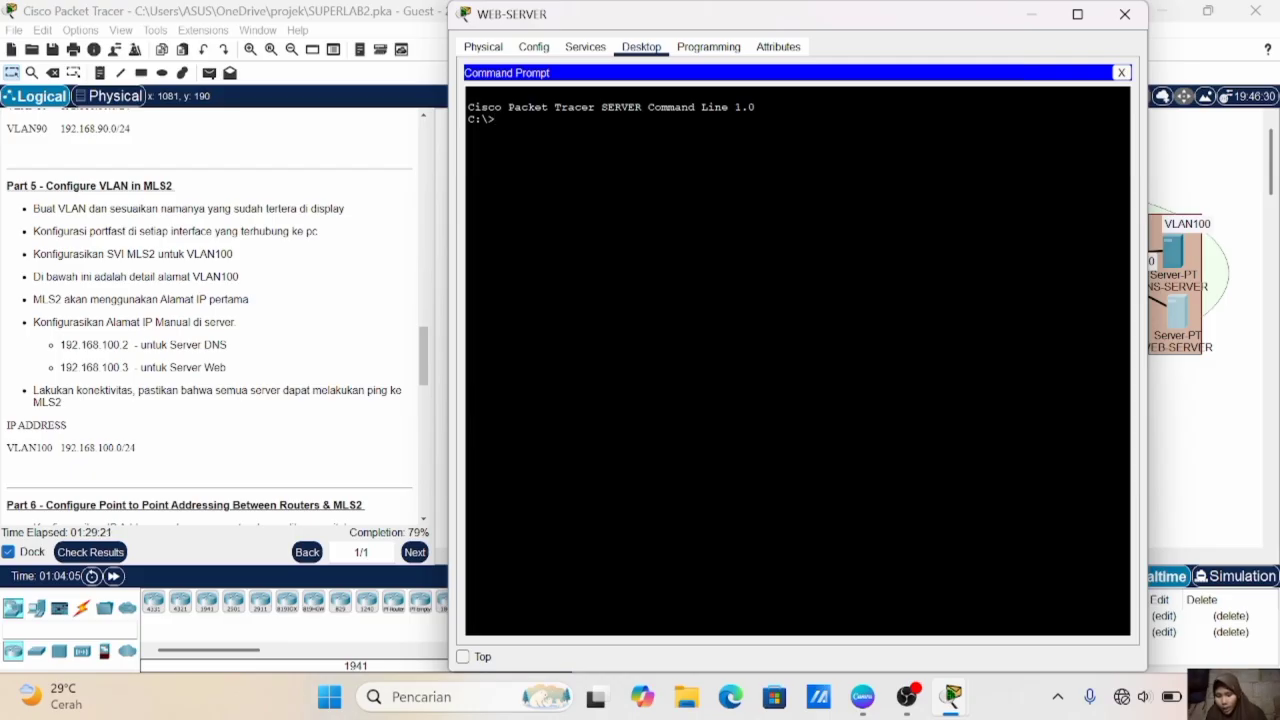
pyautogui.write('ping 192.')
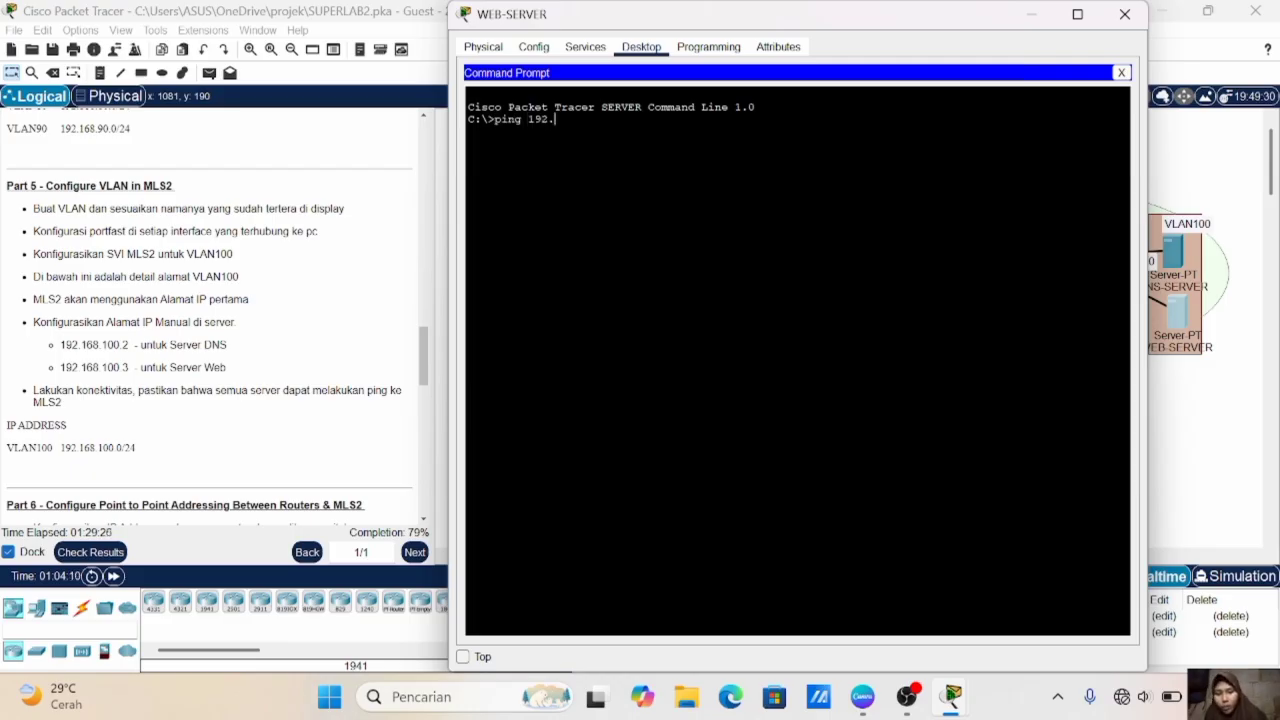
pyautogui.write('168.100.1')
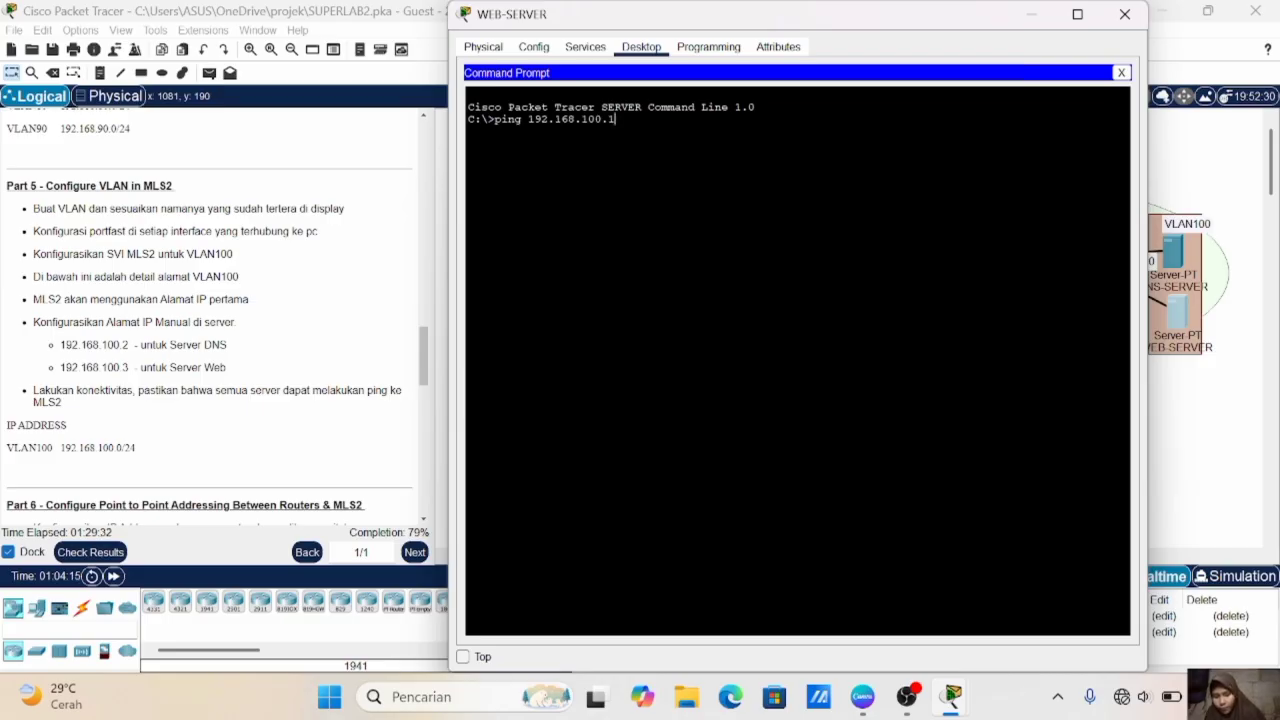
pyautogui.press('Return')
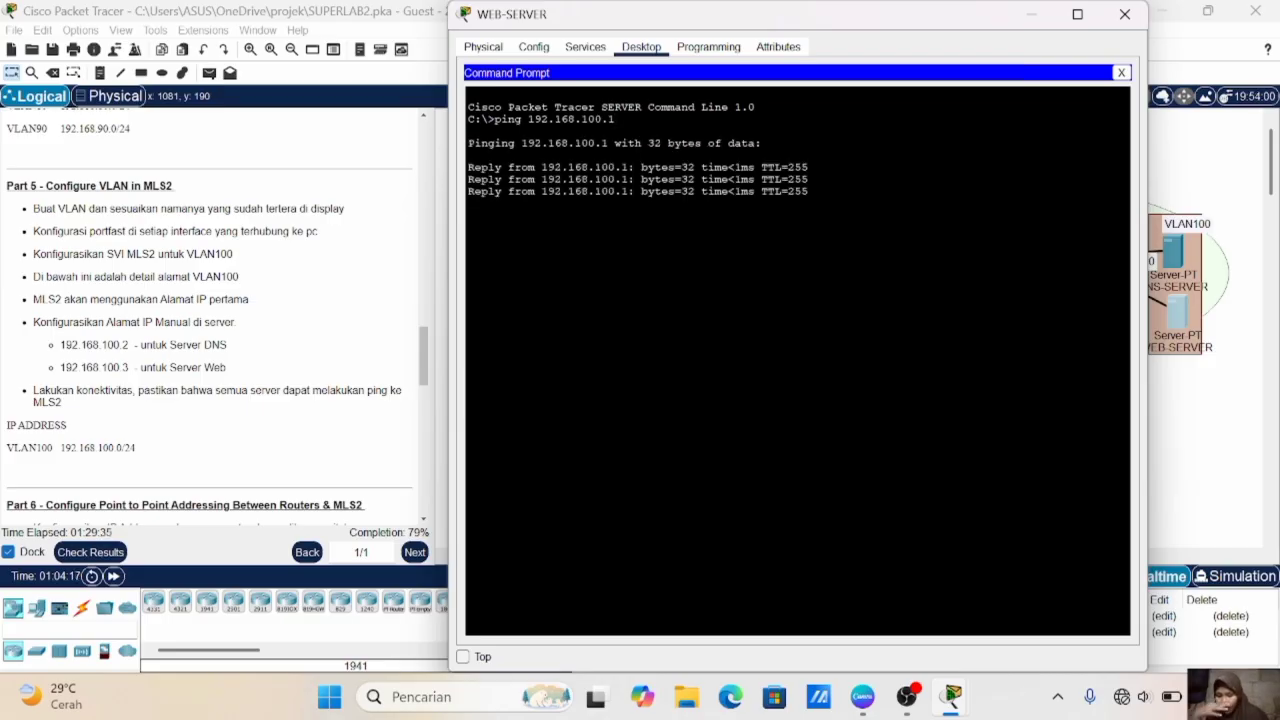
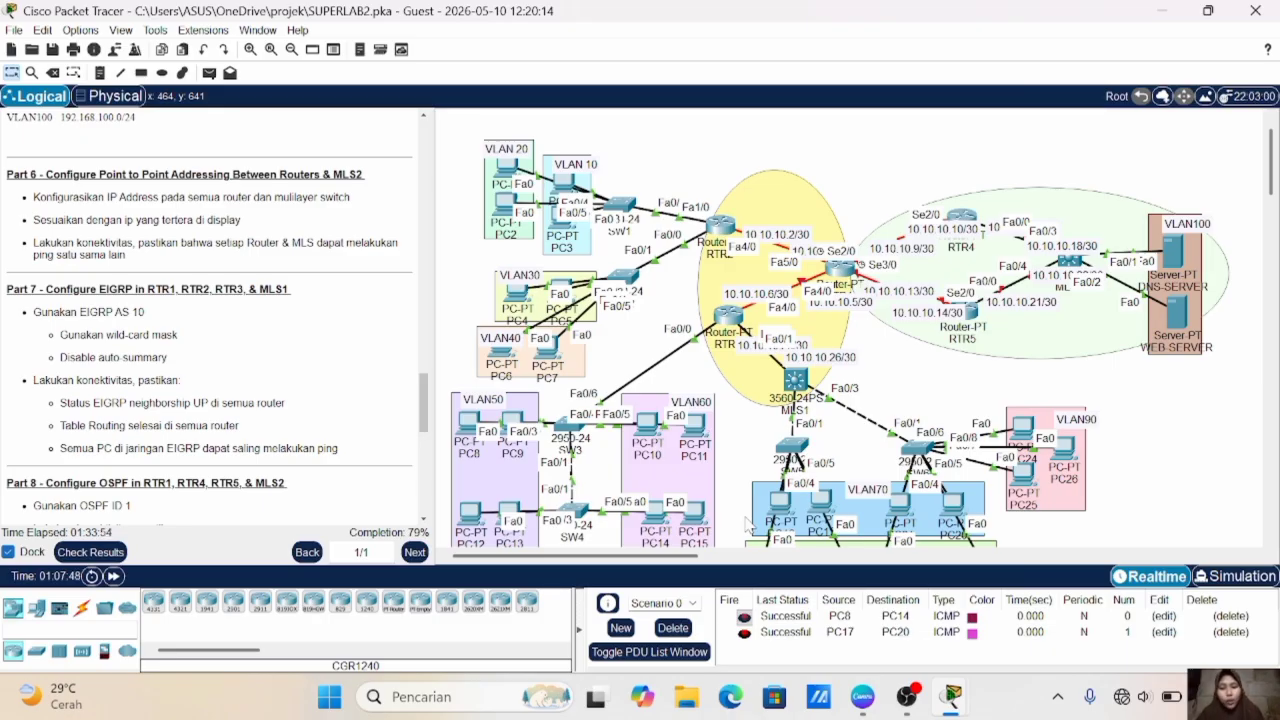
pyautogui.click(1072, 260)
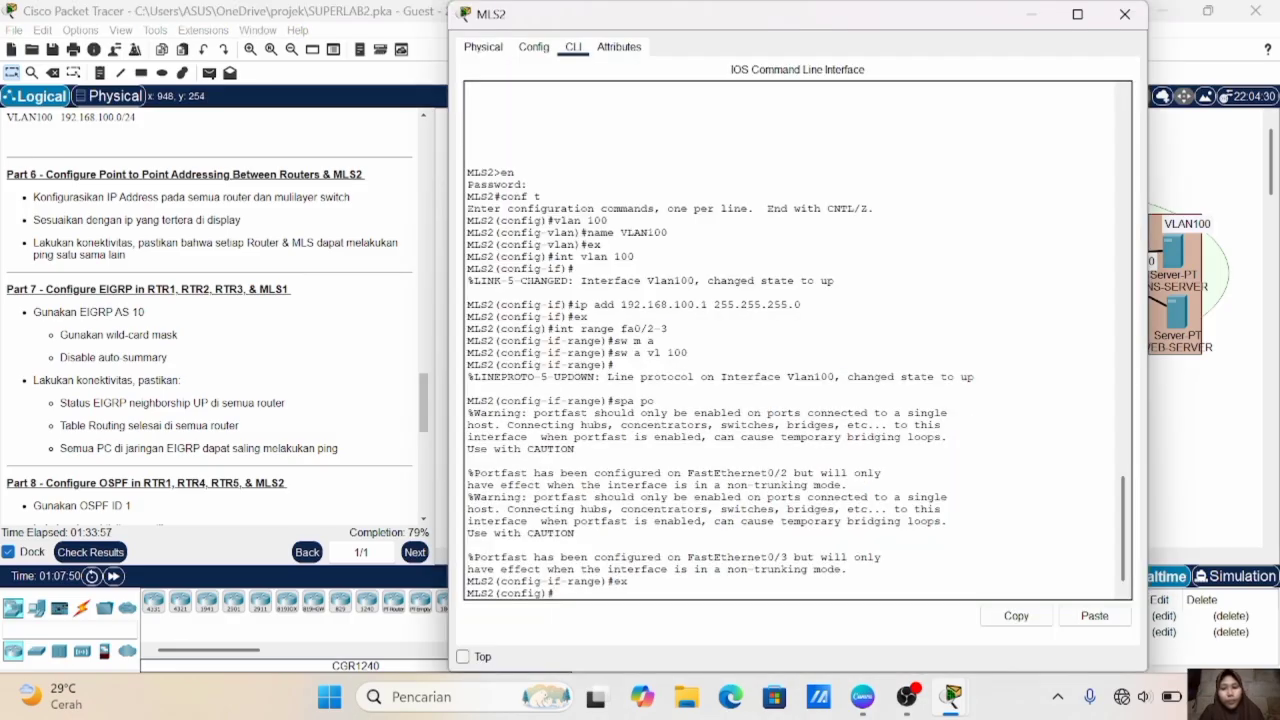
pyautogui.press('Return')
pyautogui.press('Return')
pyautogui.press('Return')
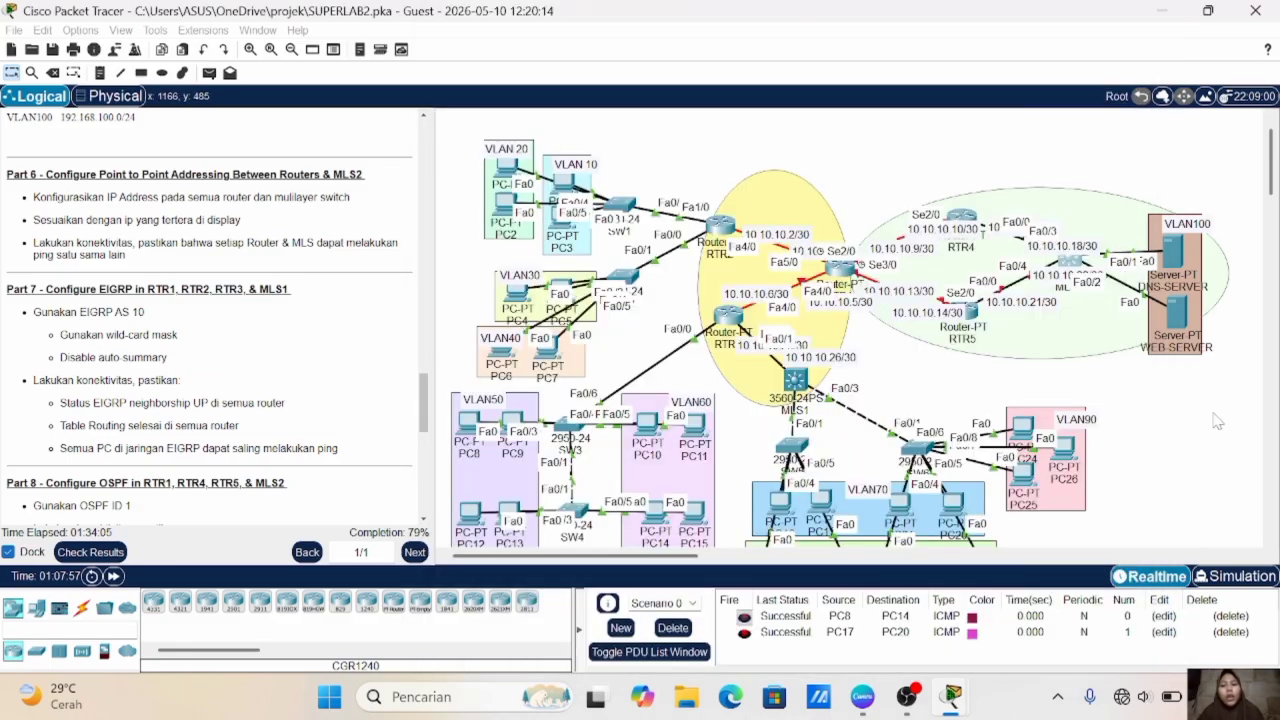
pyautogui.click(1216, 421)
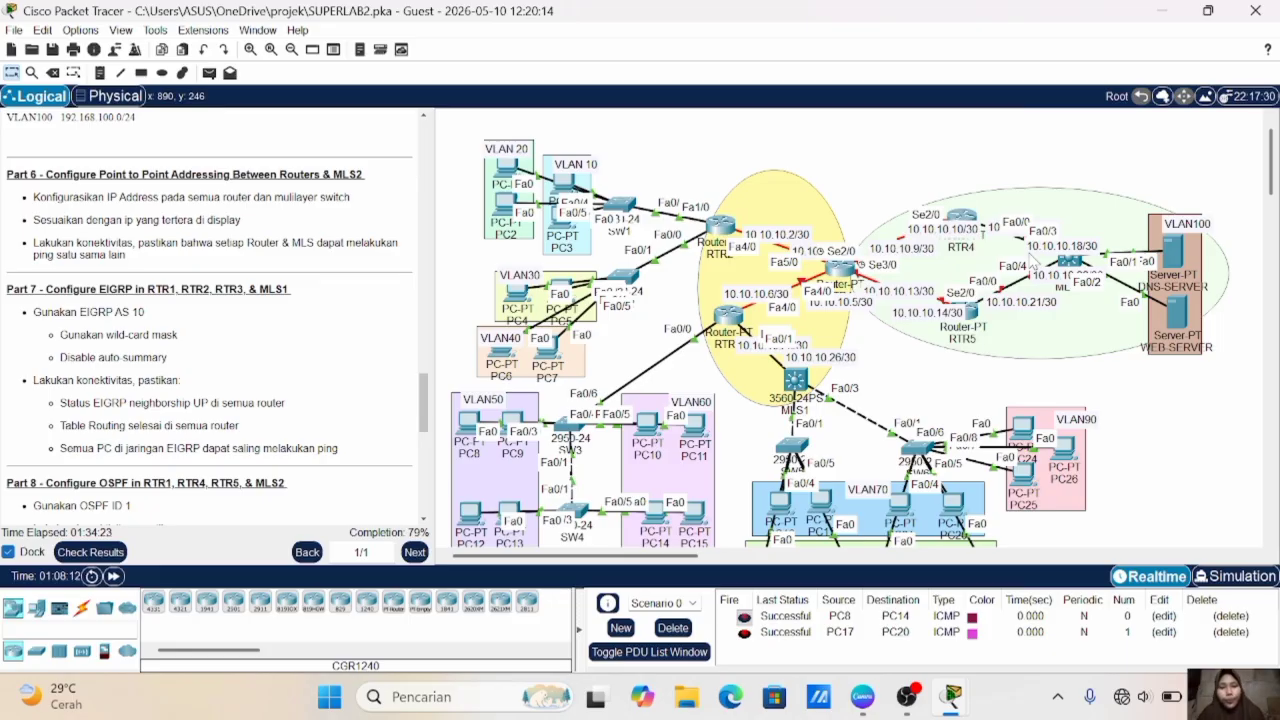
# - Enter interface fa0/3 on MLS2 and turn it into a routed port with no switchport
pyautogui.click(1070, 262)
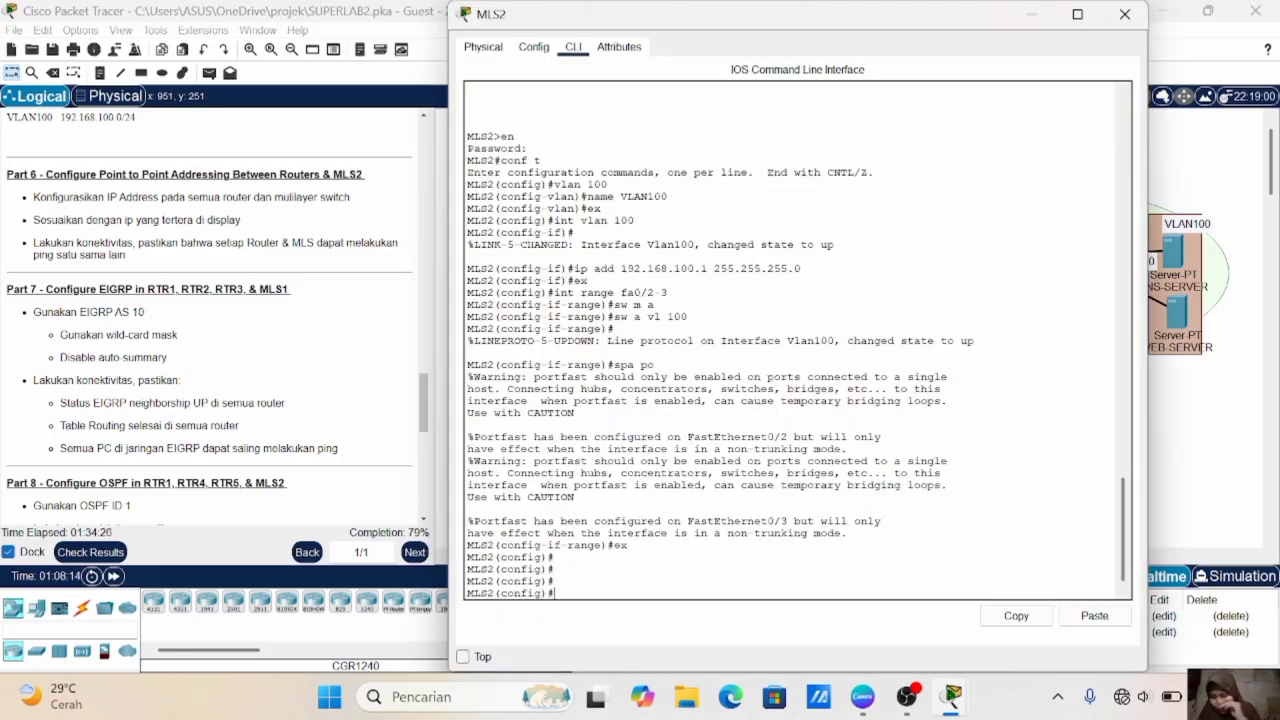
pyautogui.write('int fa')
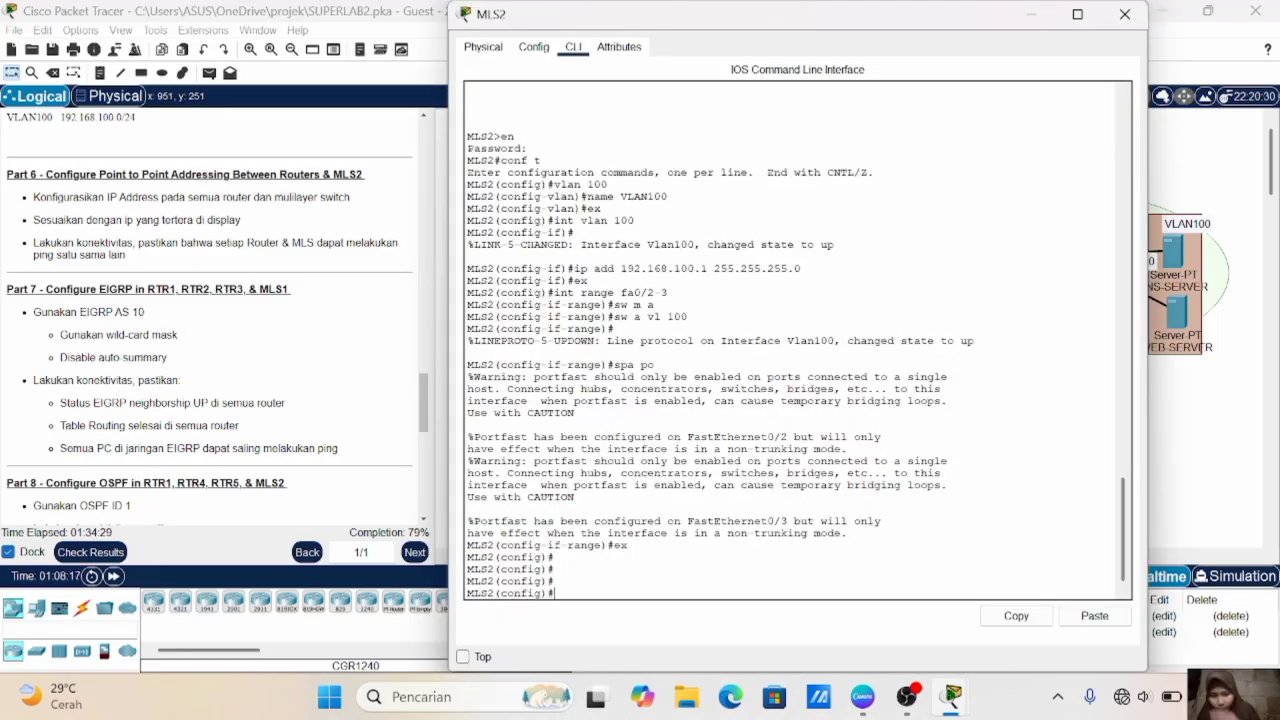
pyautogui.write('0/3')
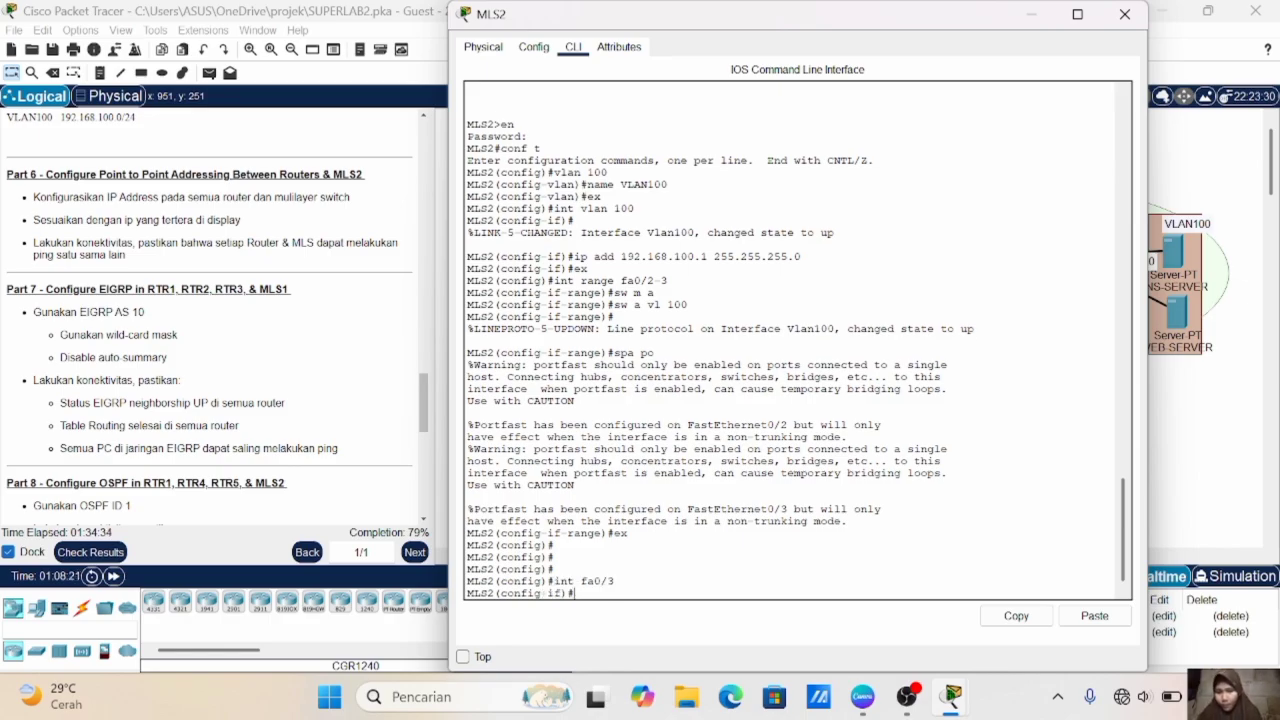
pyautogui.press('Return')
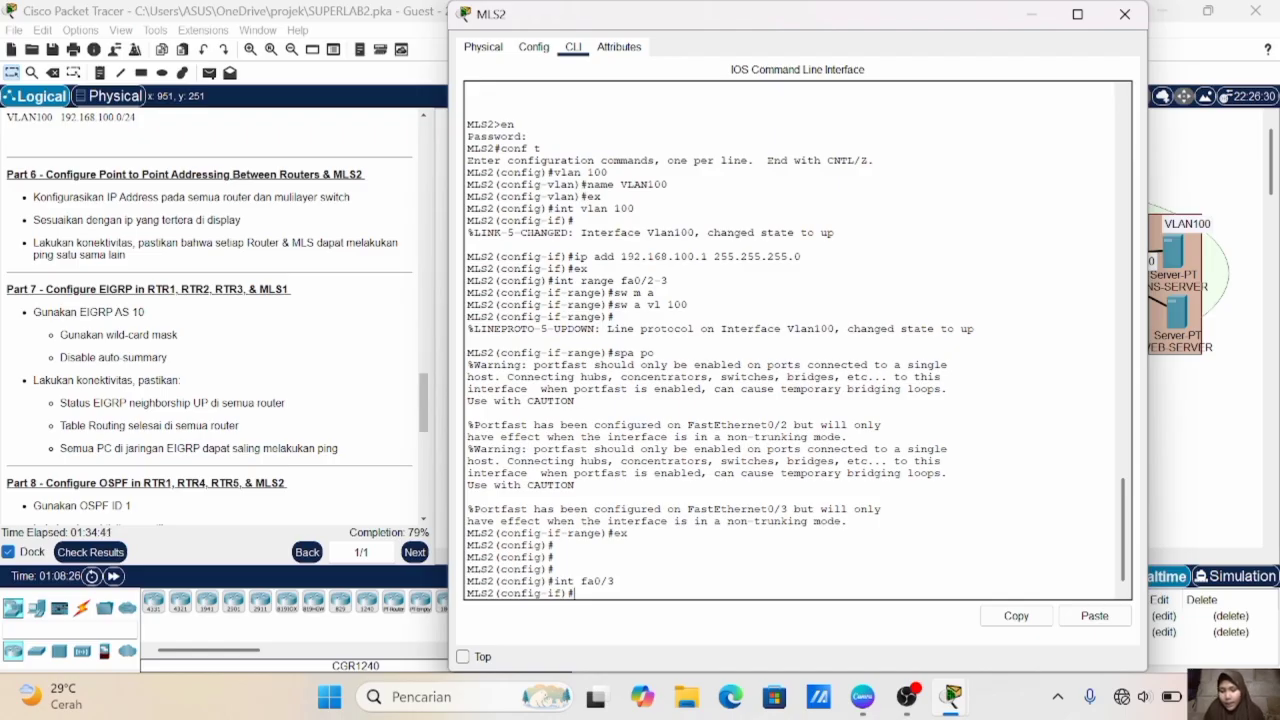
pyautogui.write('no sw')
pyautogui.press('Return')
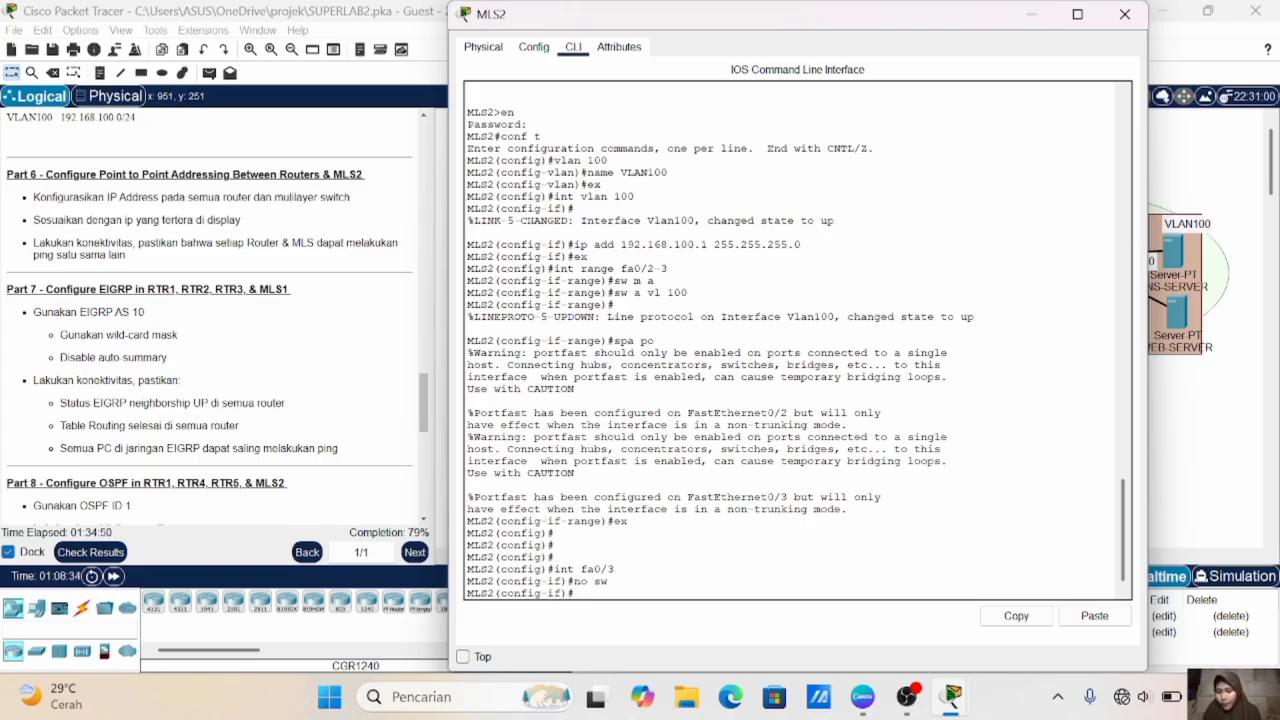
# - Assign MLS2's fa0/3 the IP address 10.10.10.18 with mask 255.255.255.252 and enable the interface
pyautogui.write('ip add 10.10.10.18 255.255.255.252')
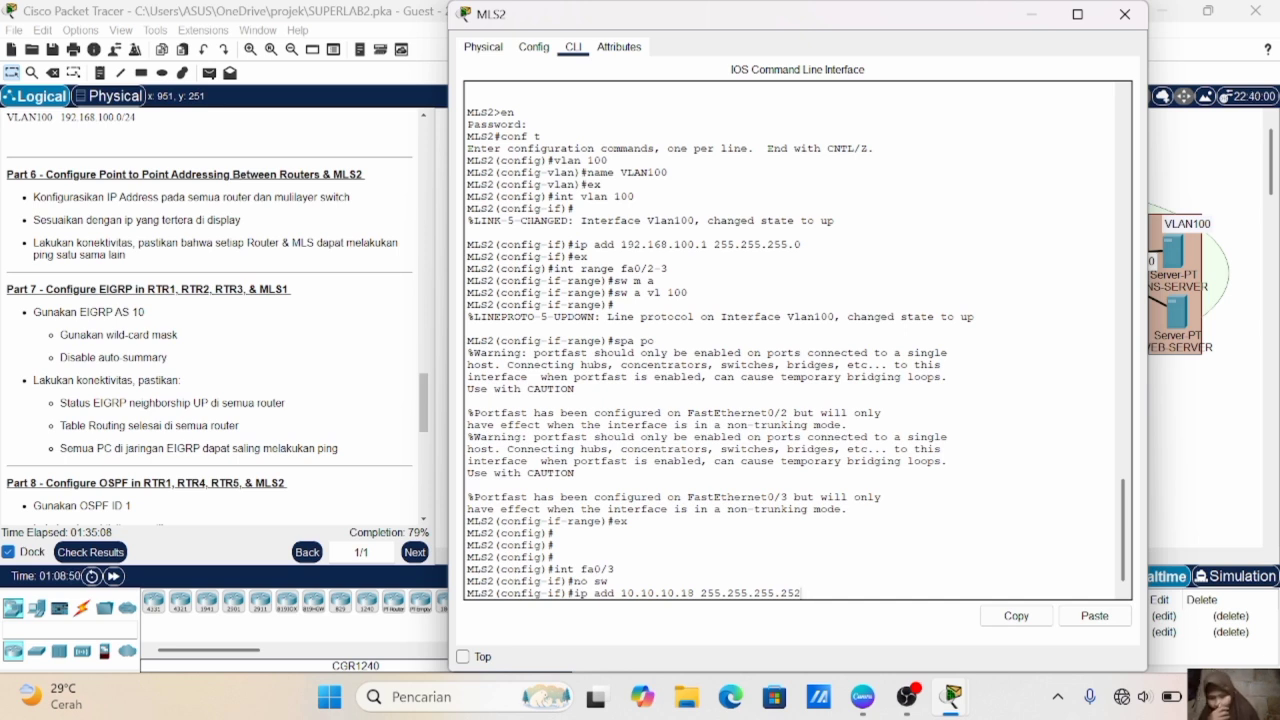
pyautogui.press('Return')
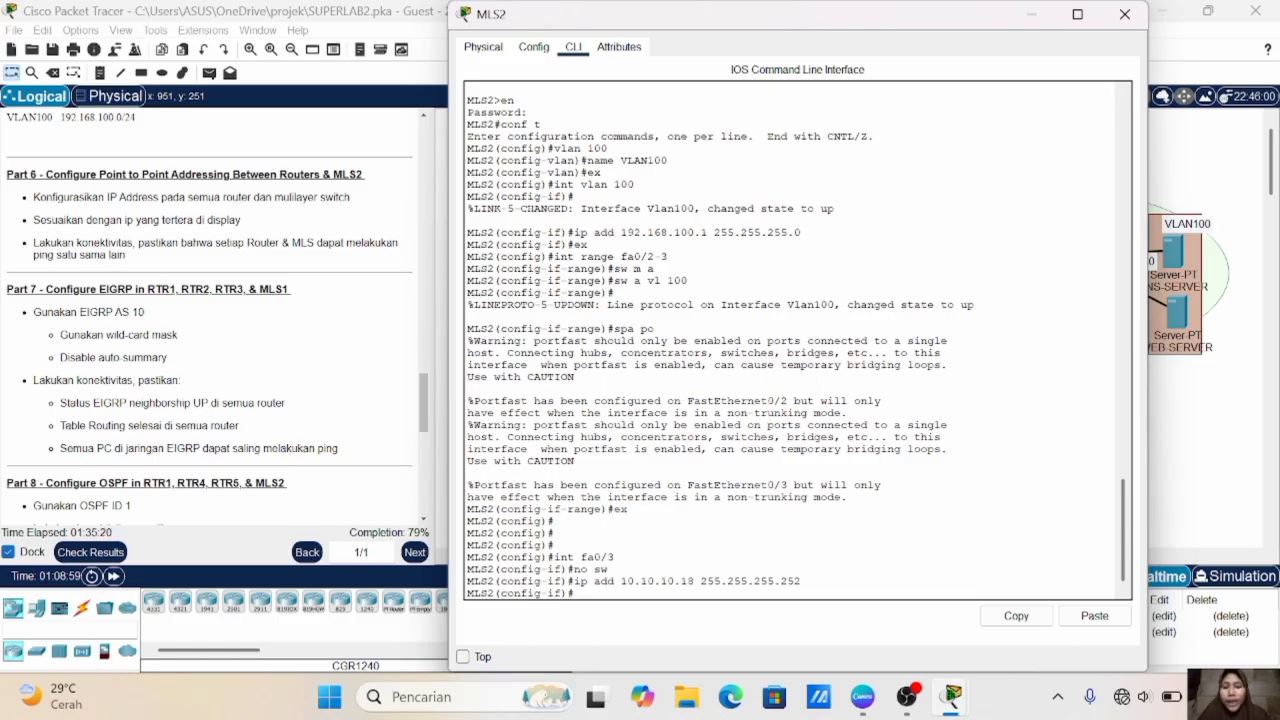
pyautogui.write('no sh')
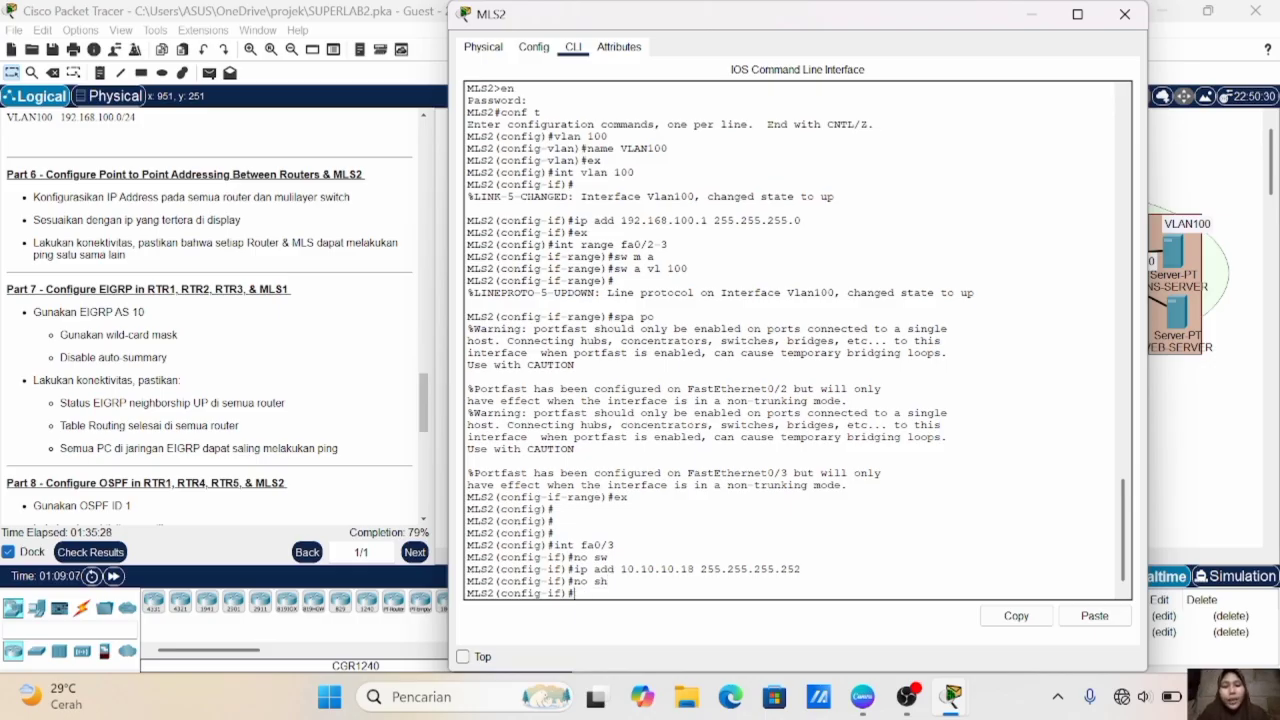
# - Leave fa0/3 on MLS2, enter interface fa0/4 and make it a routed port with no switchport
pyautogui.click(1269, 308)
pyautogui.scroll(6, 1219, 311)
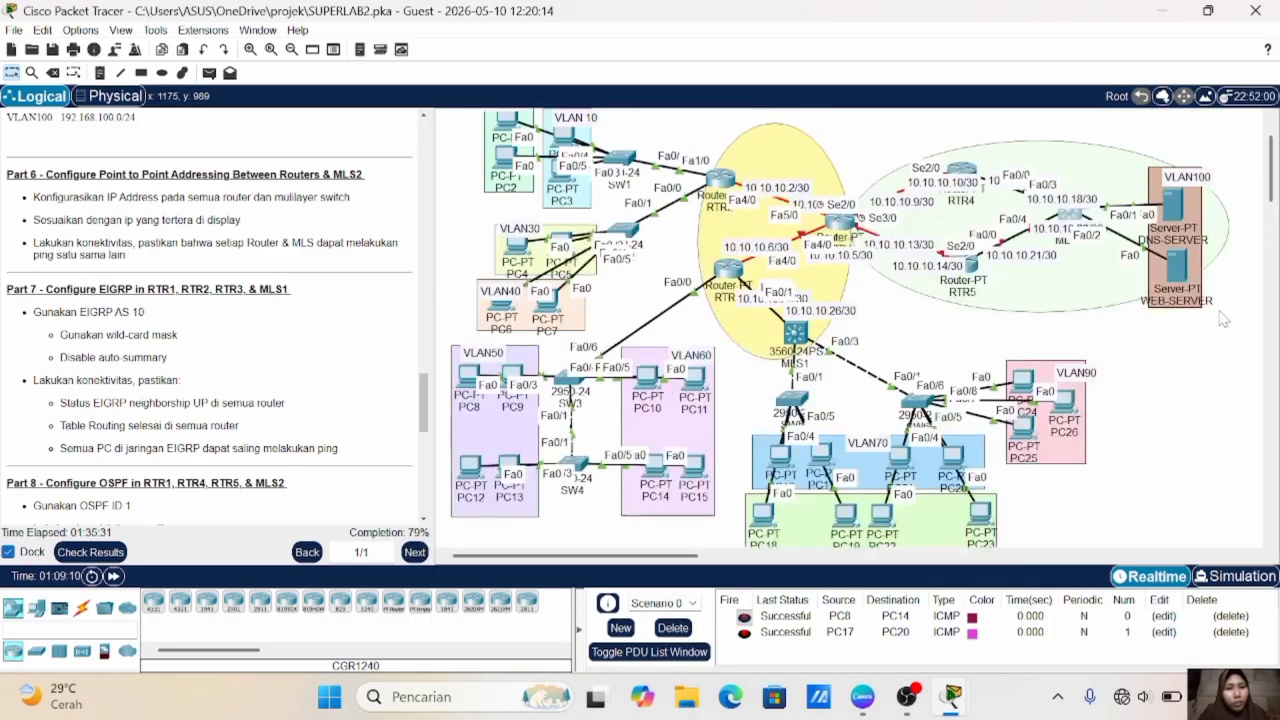
pyautogui.scroll(2, 1222, 318)
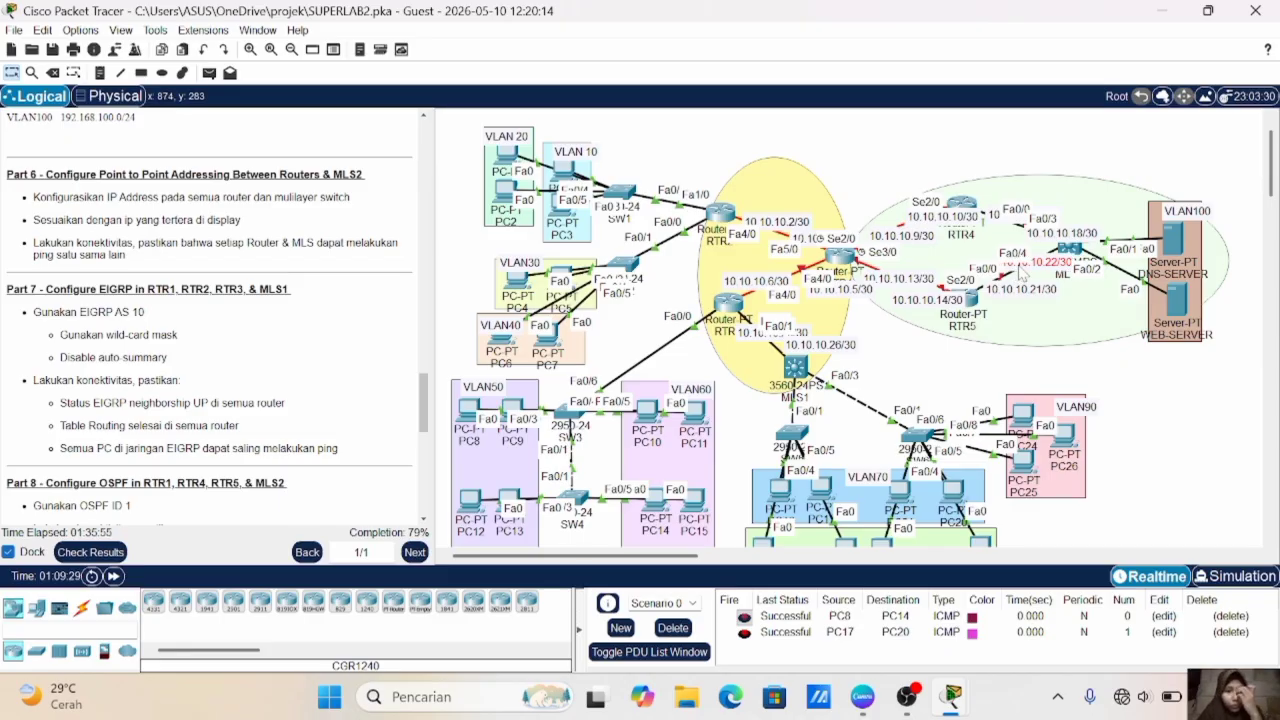
pyautogui.click(1068, 247)
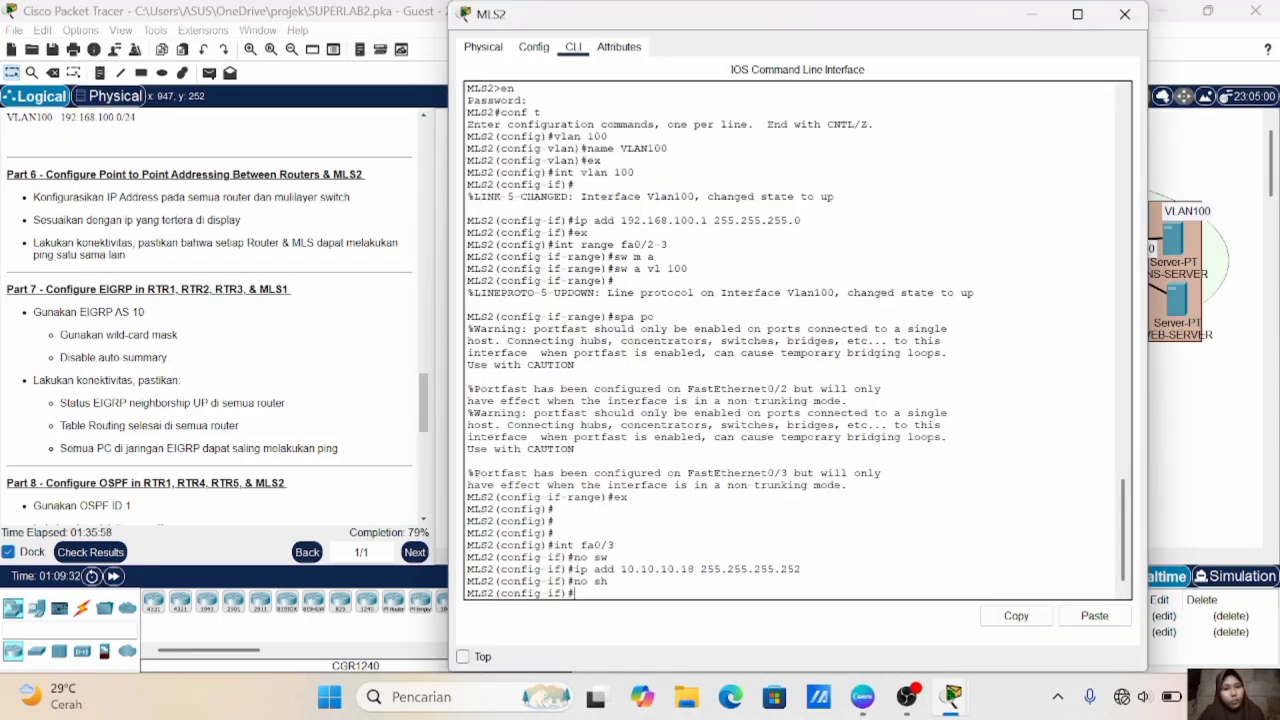
pyautogui.write('ex')
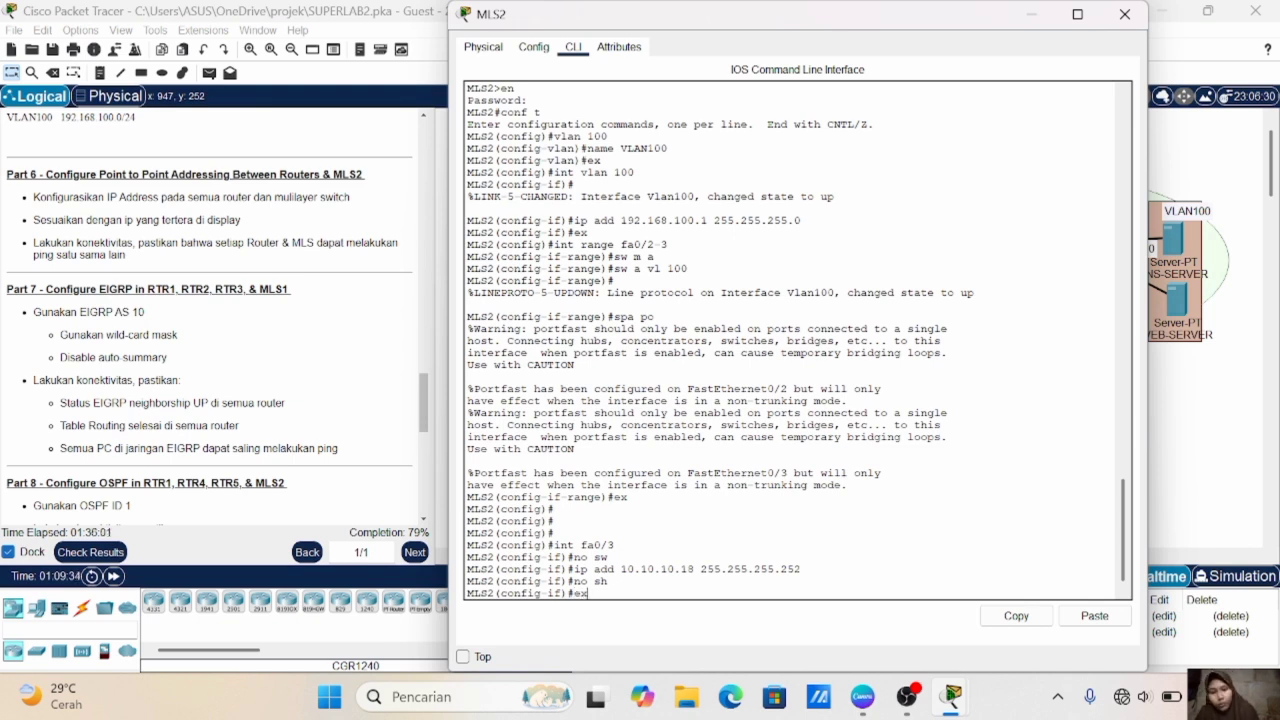
pyautogui.press('Return')
pyautogui.write('int fa0')
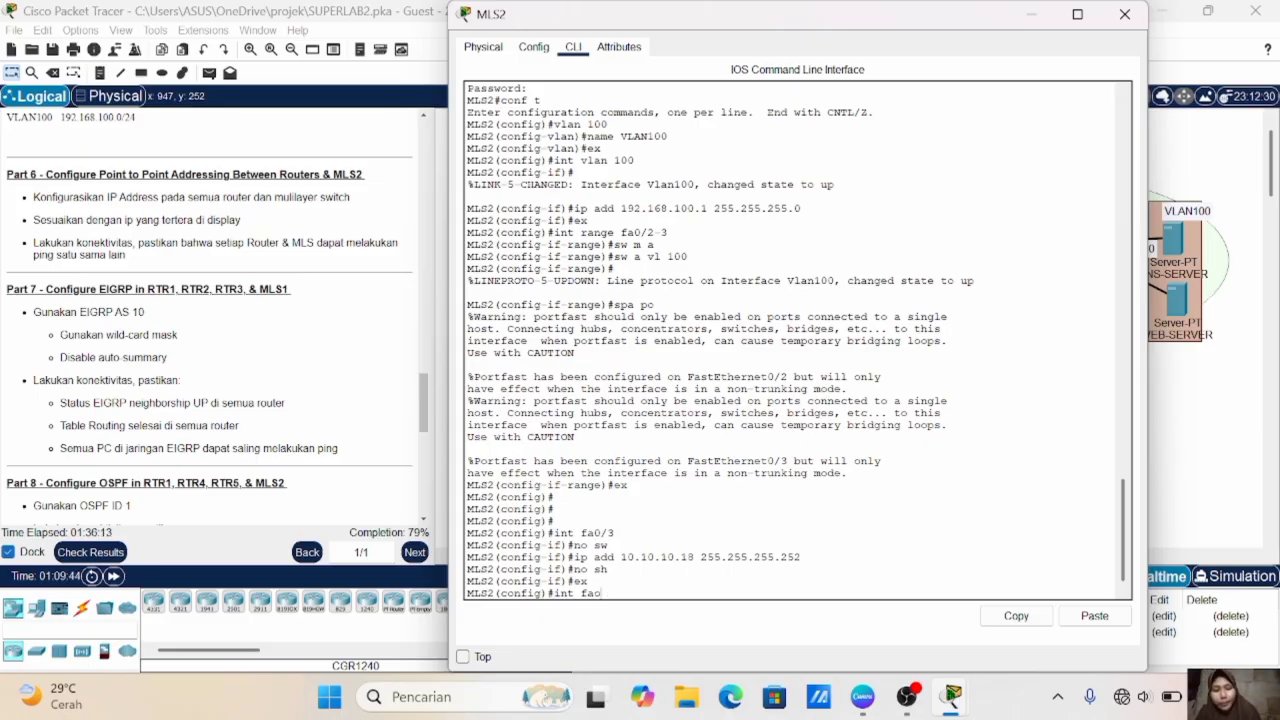
pyautogui.write('/4')
pyautogui.press('Return')
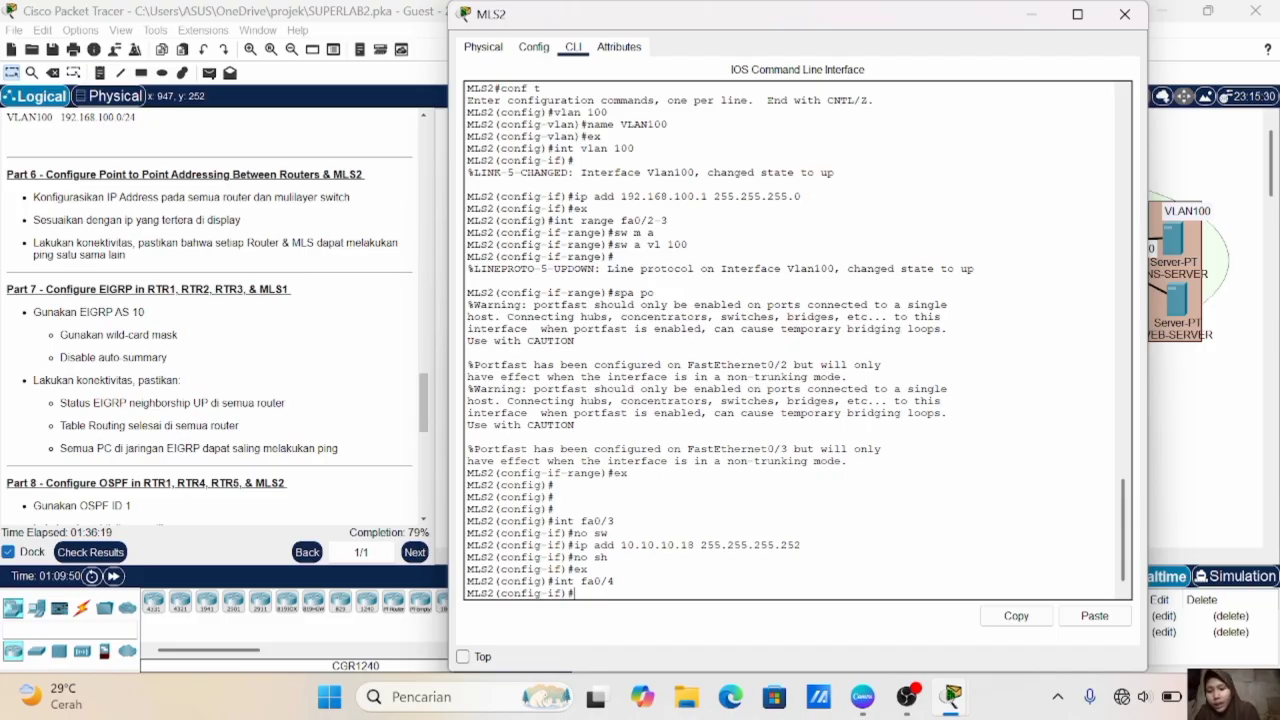
pyautogui.write('no sw')
pyautogui.press('Return')
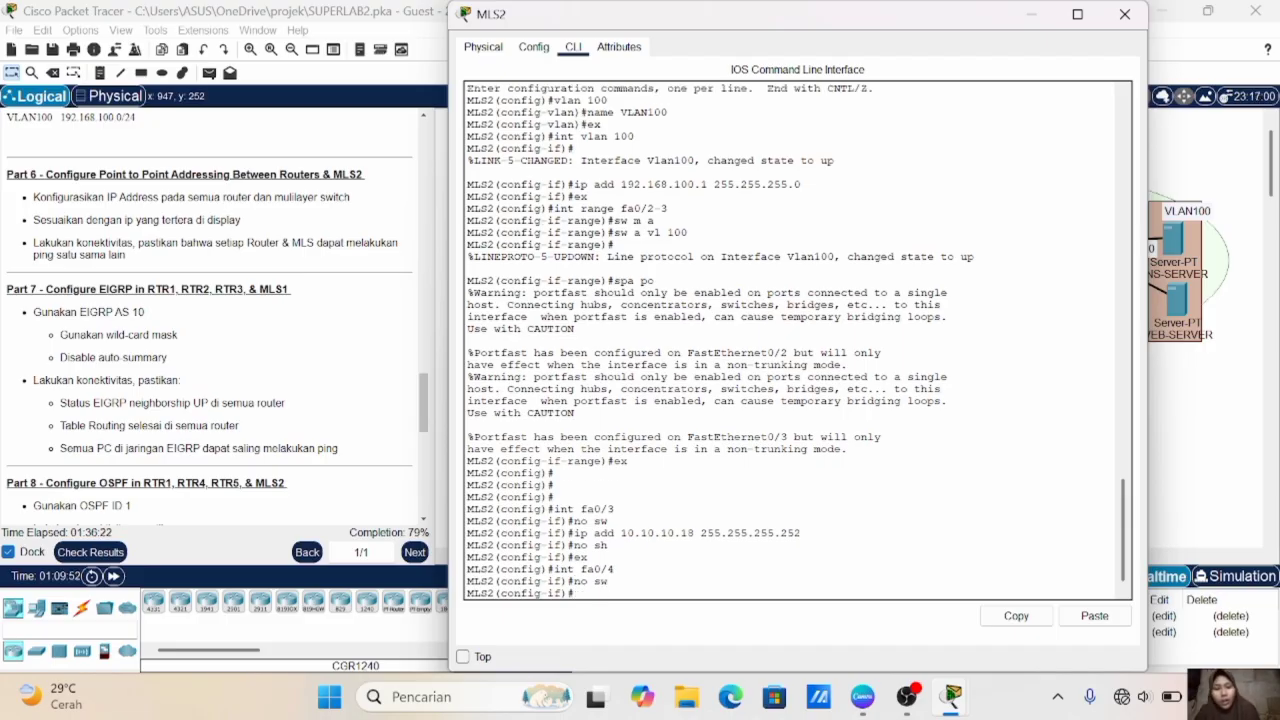
# - Assign MLS2's fa0/4 the IP address 10.10.10.22 with mask 255.255.255.252, enable it and exit interface configuration
pyautogui.write('ip ad')
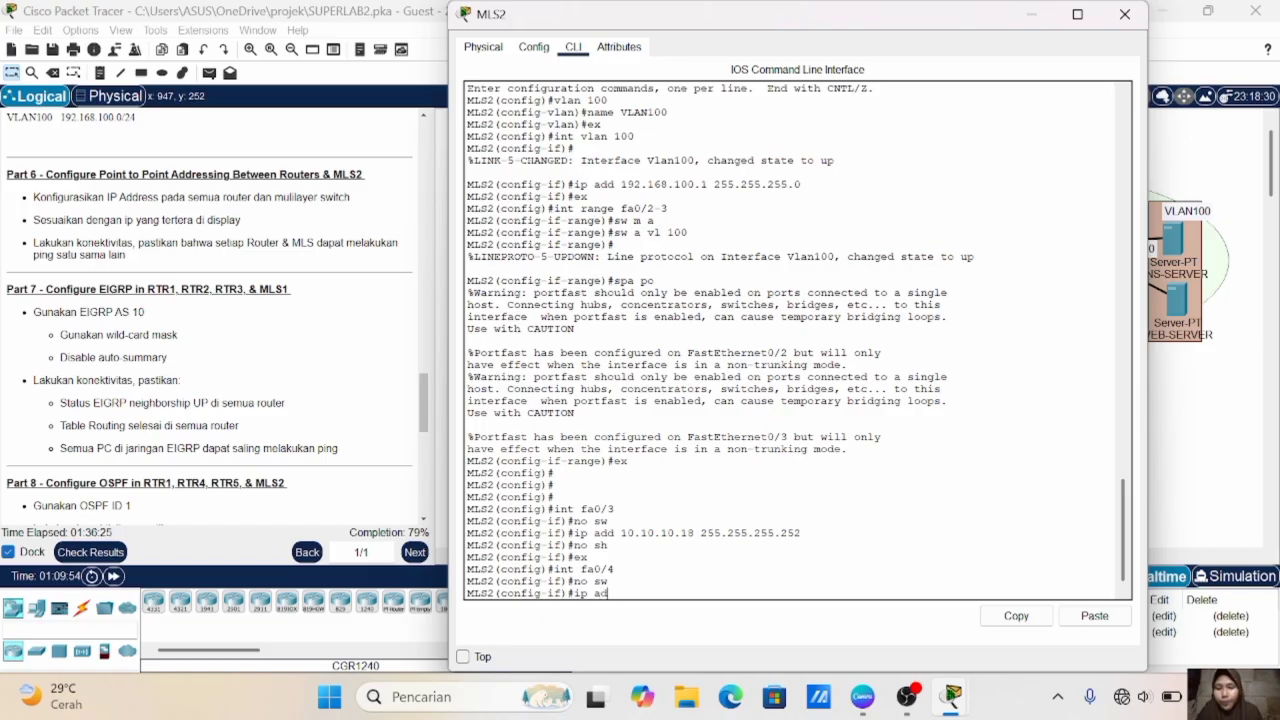
pyautogui.write('d 10')
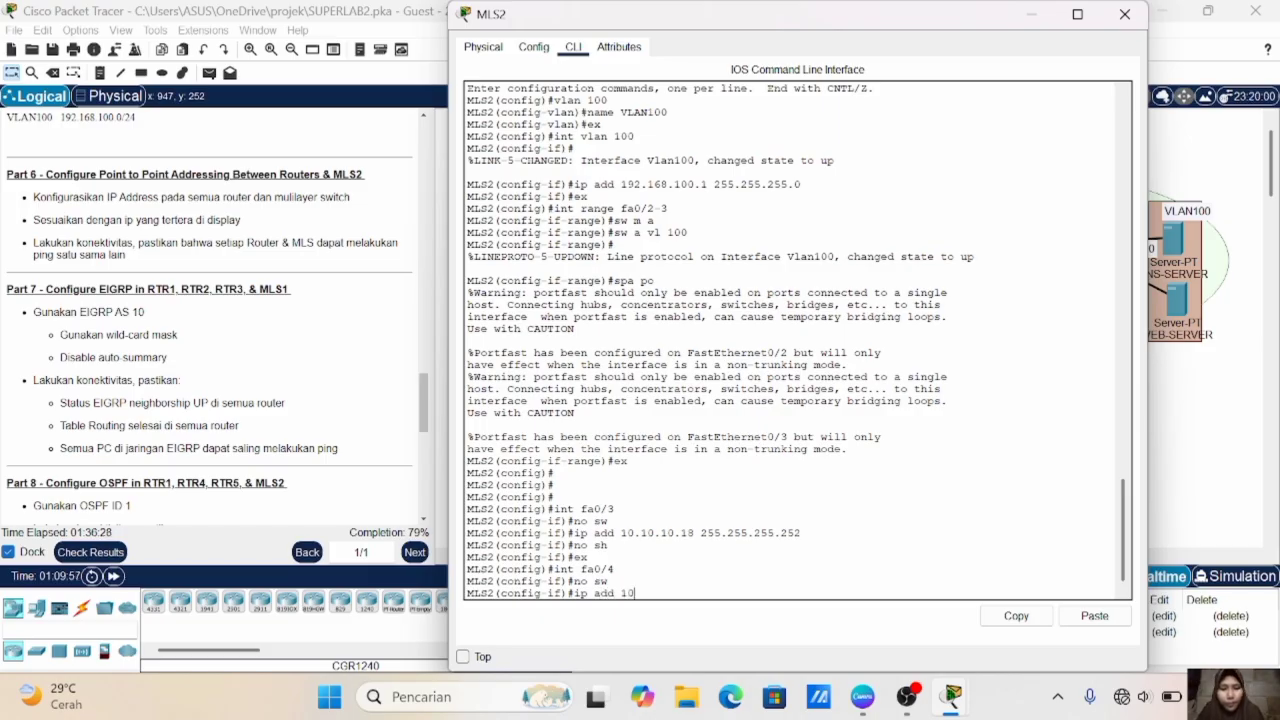
pyautogui.write('/10.10')
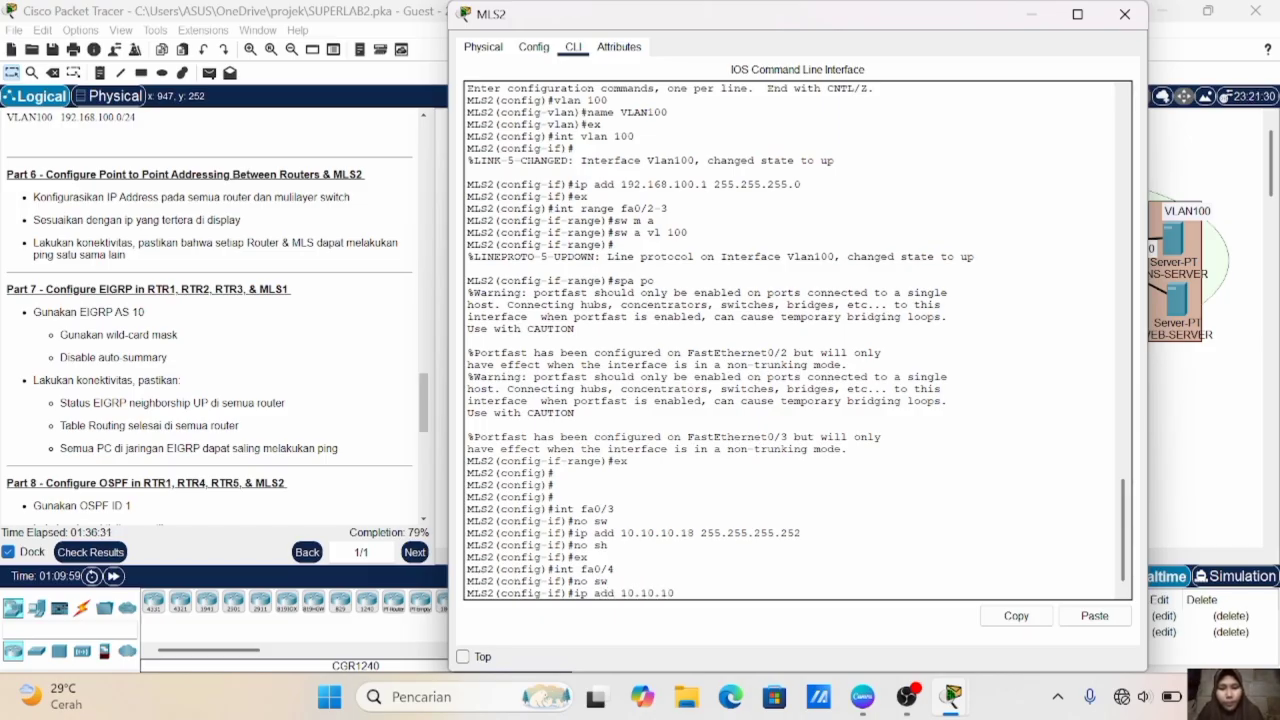
pyautogui.write('.22 255.255.255.')
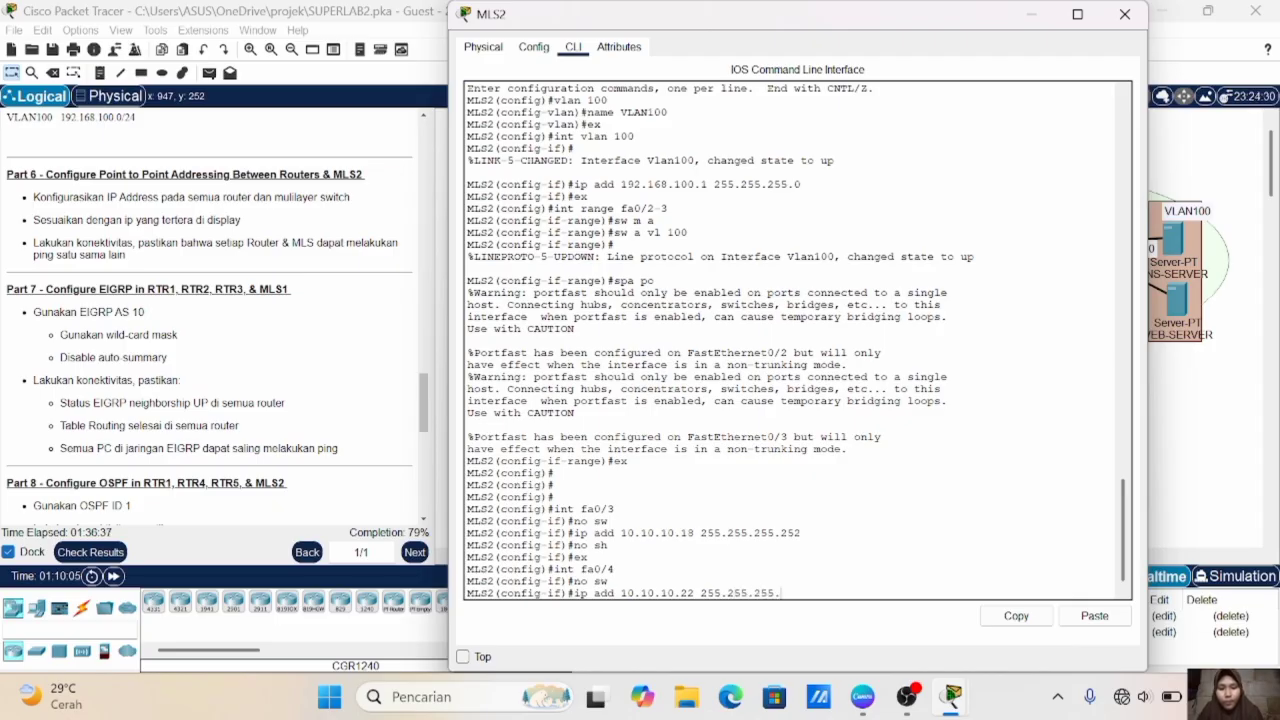
pyautogui.write('252')
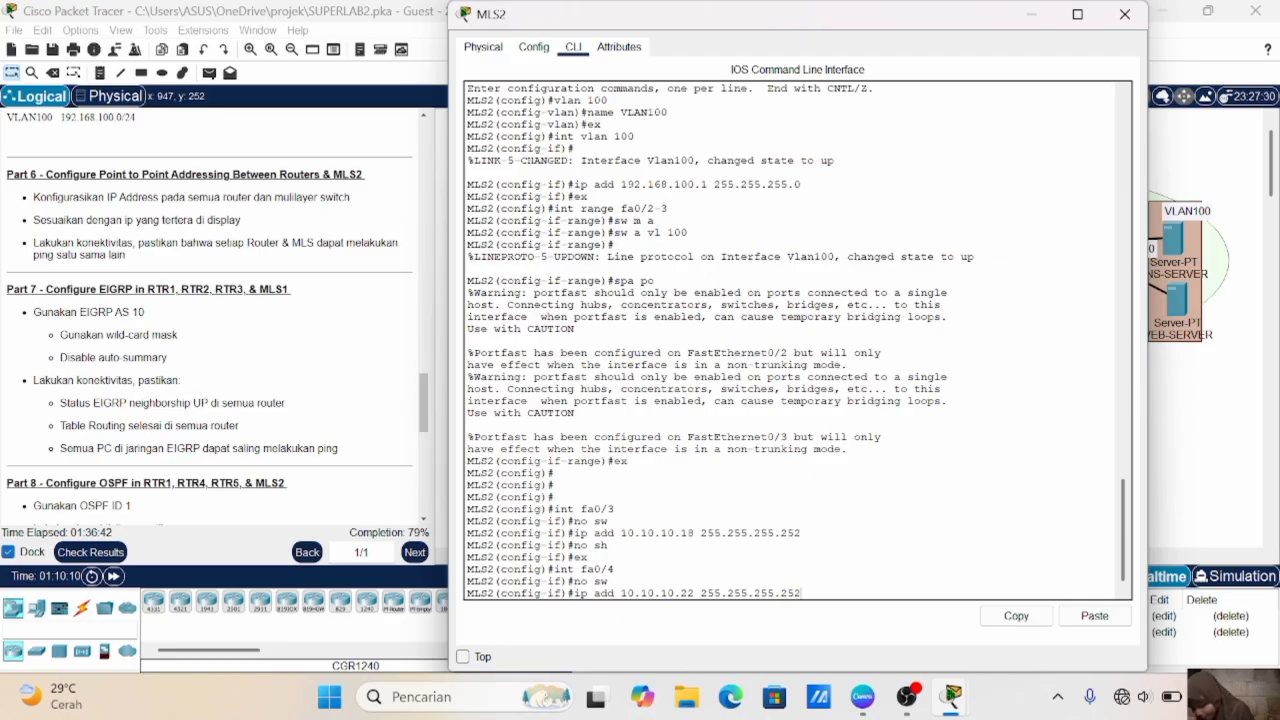
pyautogui.press('Return')
pyautogui.write('nfig-if)#n')
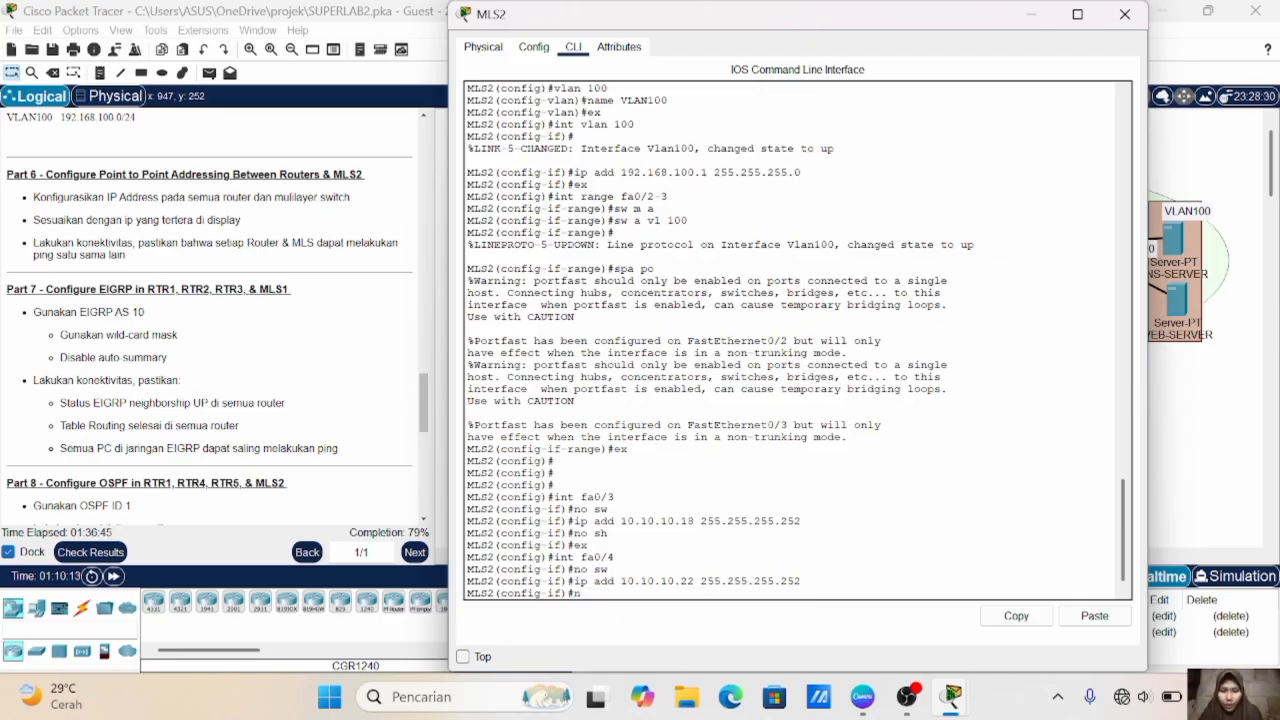
pyautogui.write('o sh')
pyautogui.press('Return')
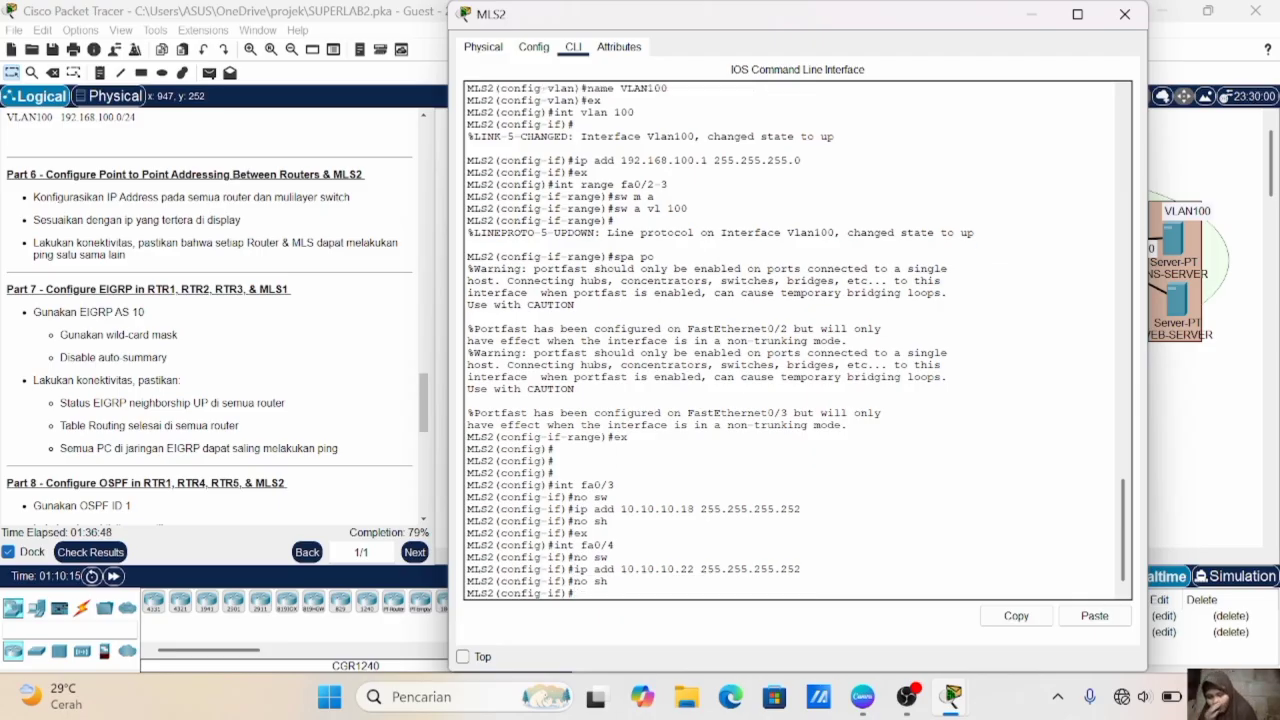
pyautogui.write('ex')
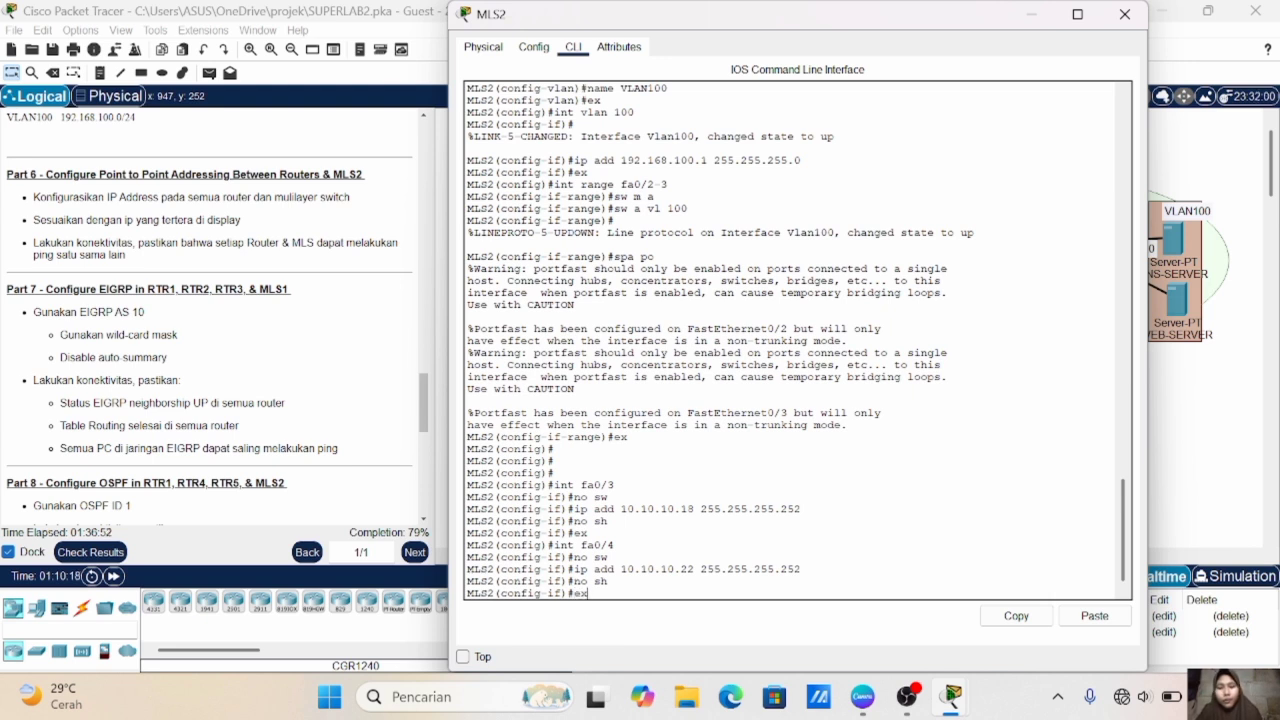
pyautogui.press('Return')
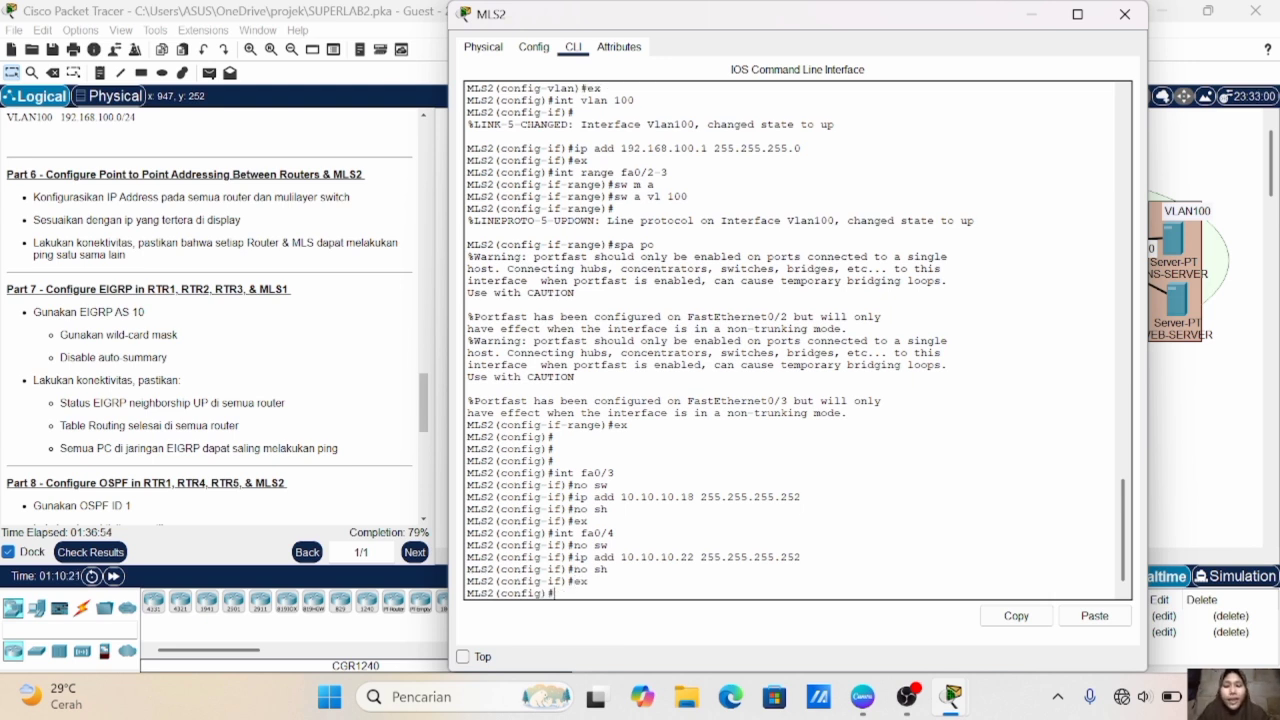
# - Move the 10.10.10.17/30 label above the link between RTR4 and MLS2 so it is readable
pyautogui.click(1216, 460)
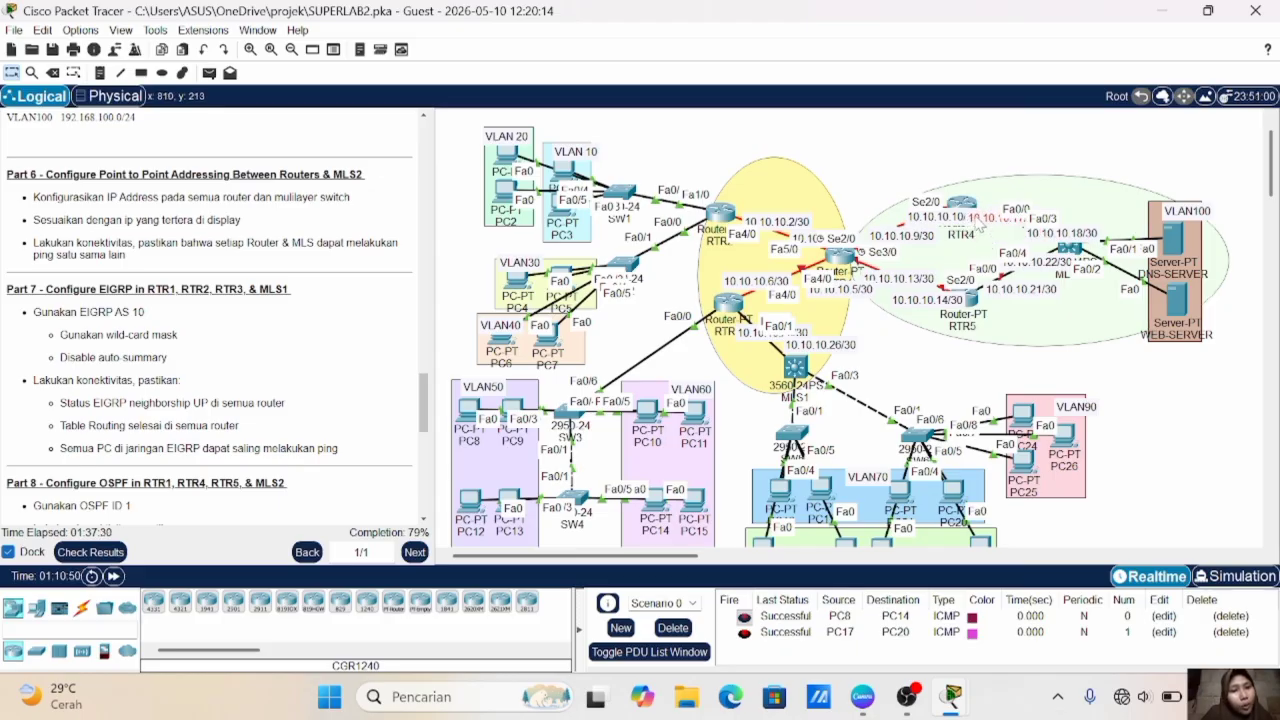
pyautogui.moveTo(978, 230); pyautogui.dragTo(993, 201)
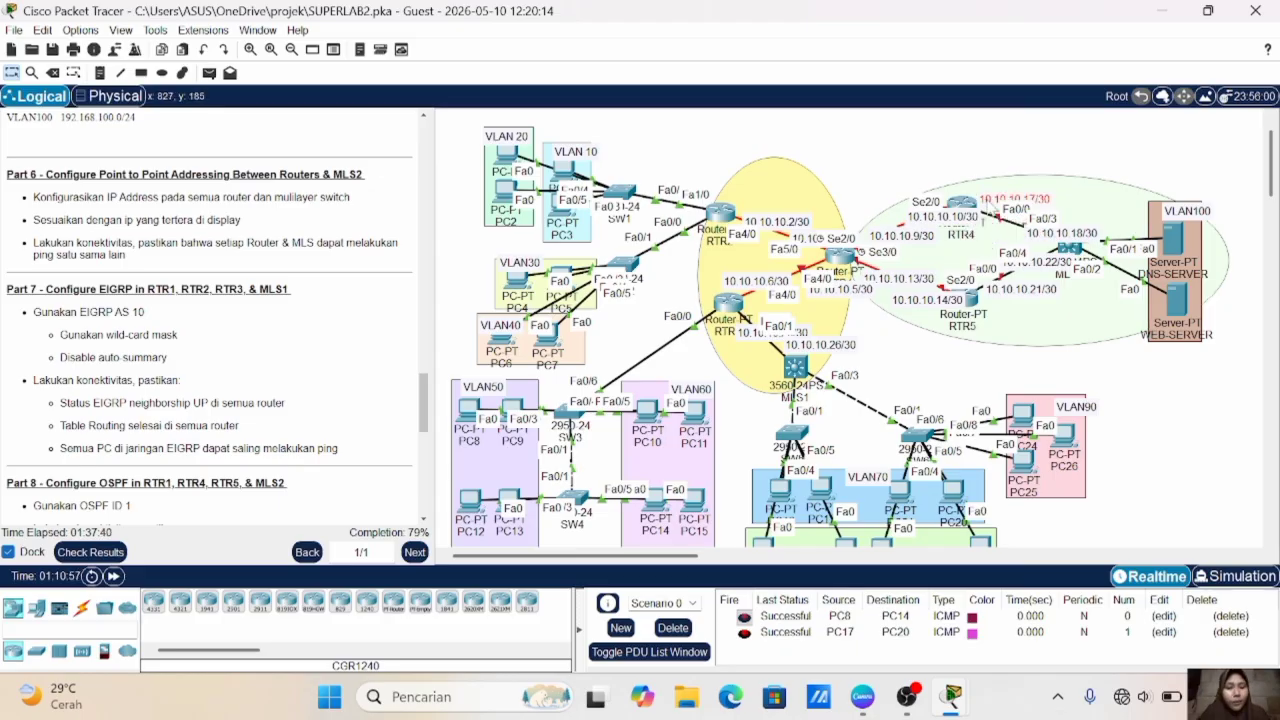
# - Open RTR4's command line and enter configuration of interface fa0/0
pyautogui.click(961, 205)
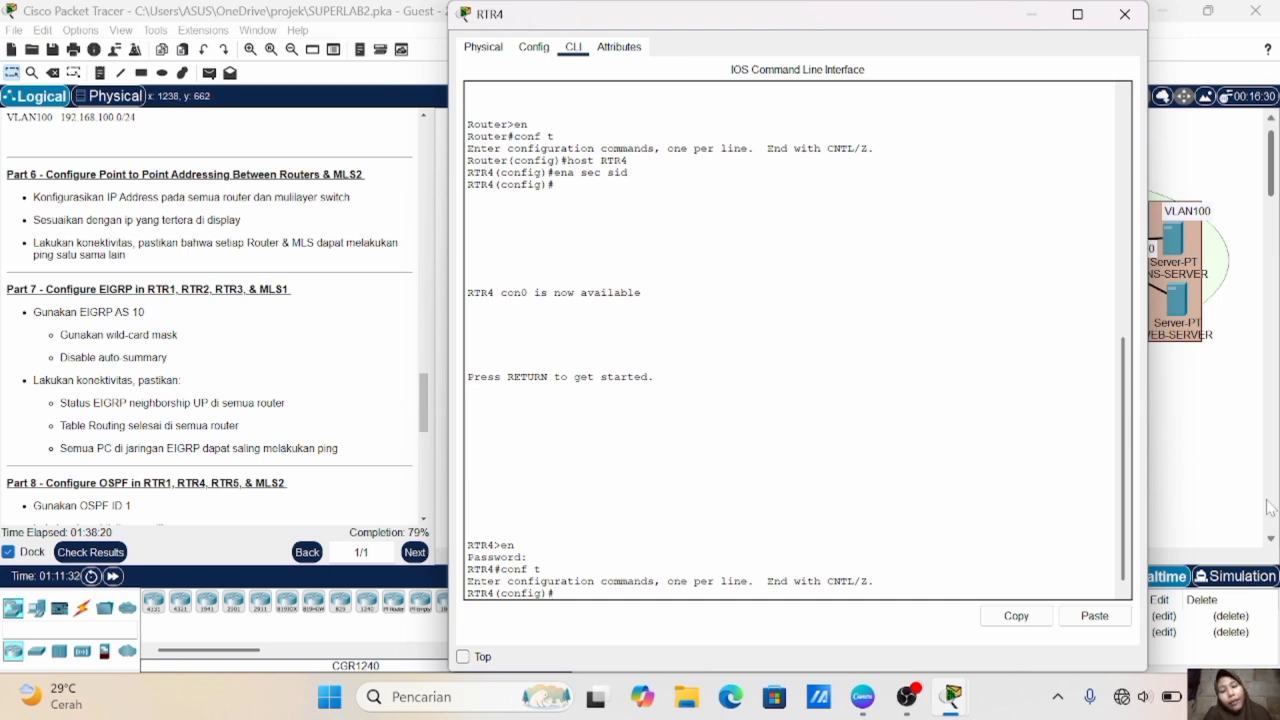
pyautogui.write('t f')
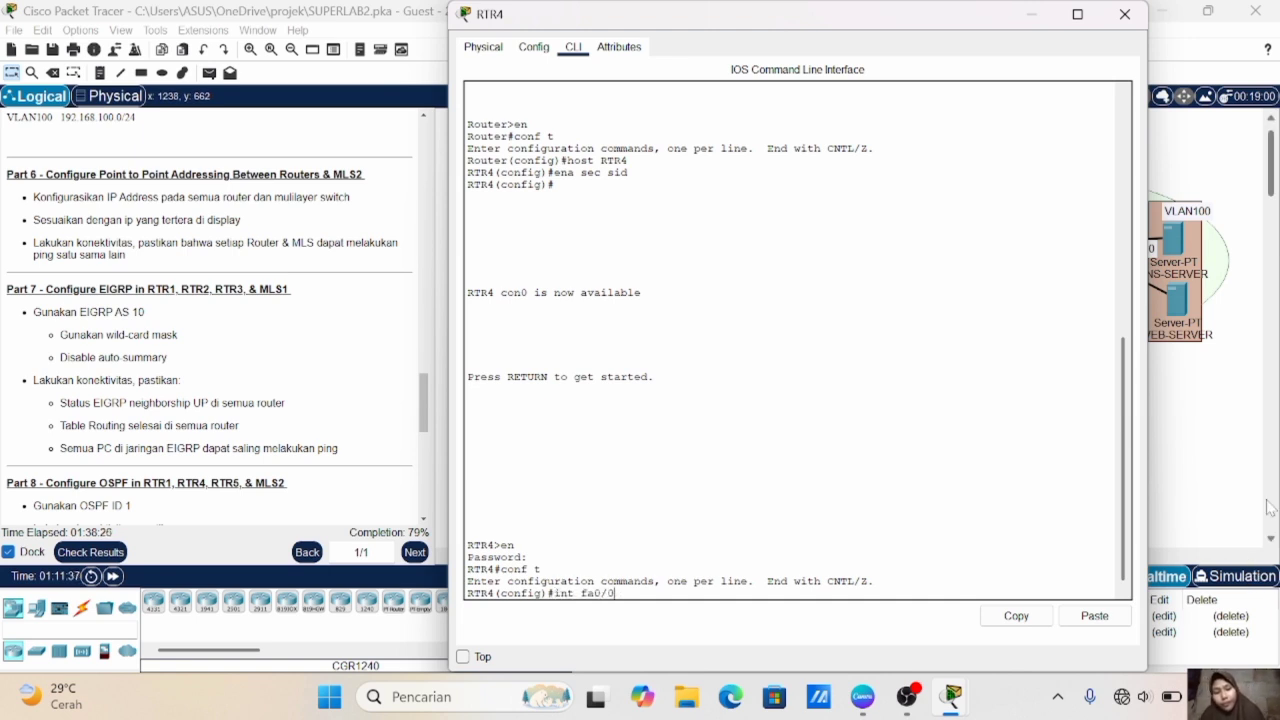
pyautogui.write('a0/0')
pyautogui.press('Return')
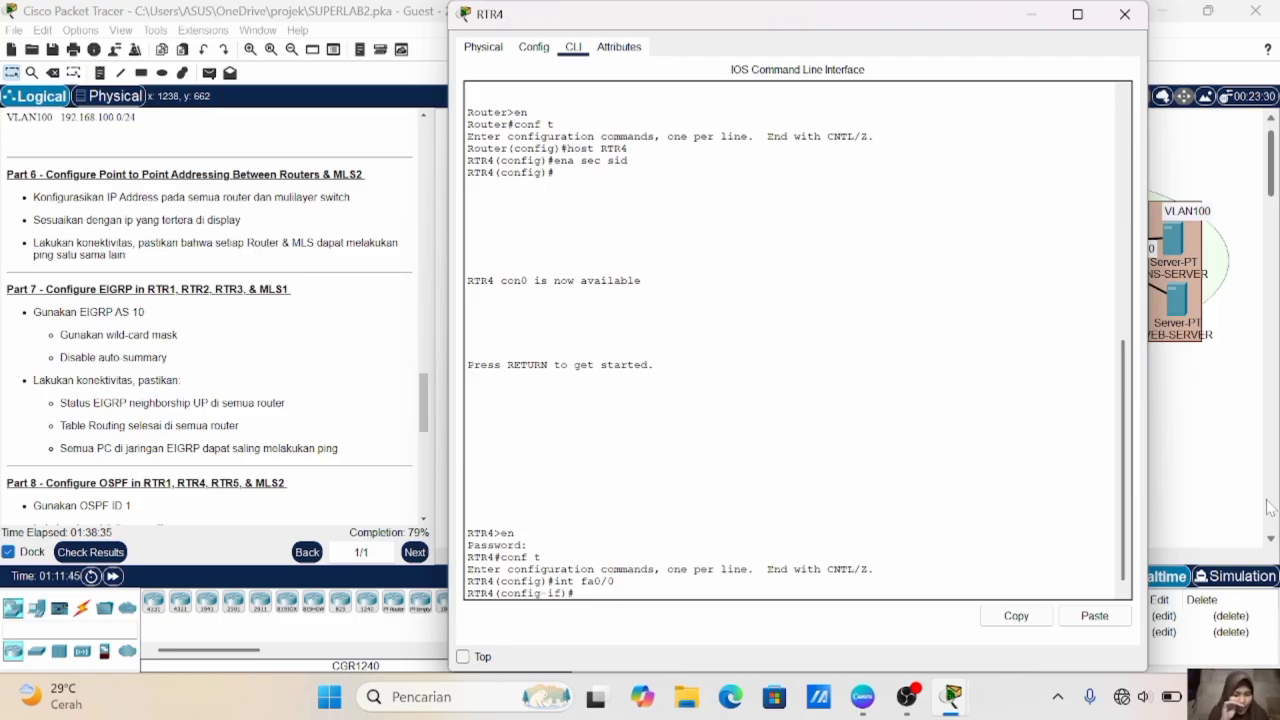
# - Assign RTR4's fa0/0 the IP address 10.10.10.17 with mask 255.255.255.252, enable it and exit interface configuration
pyautogui.write('ip add')
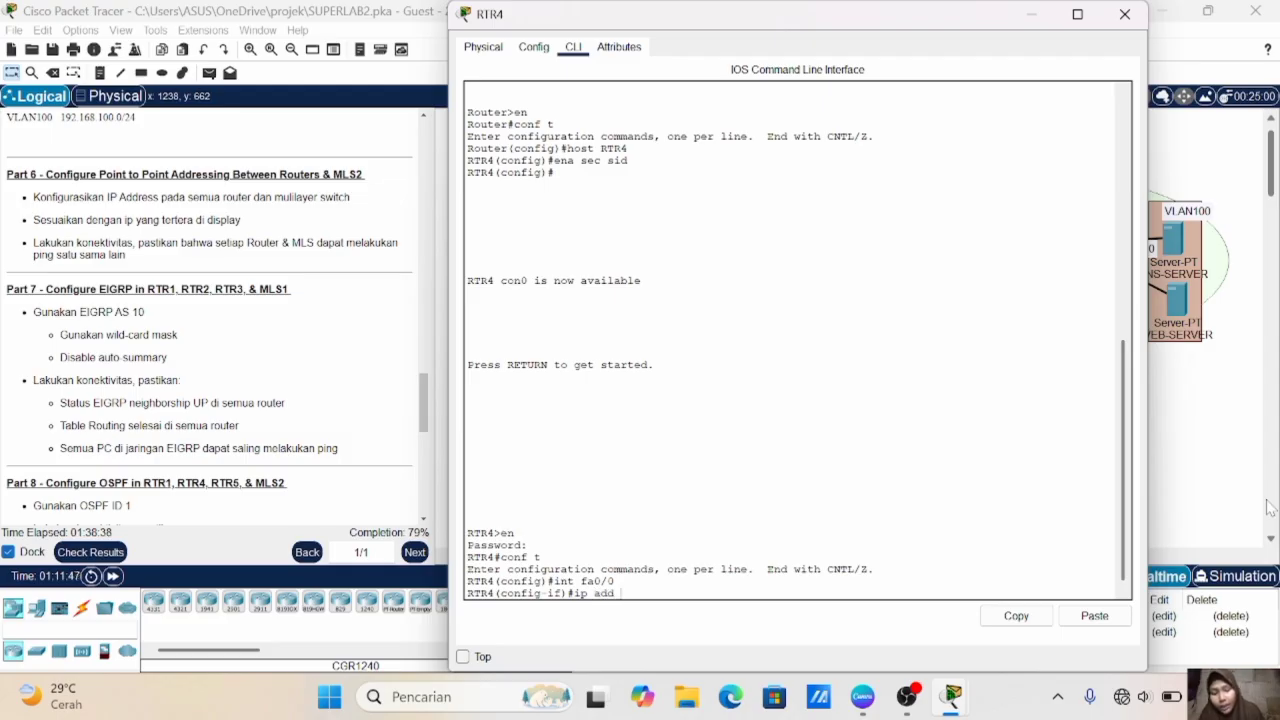
pyautogui.write(' 10.')
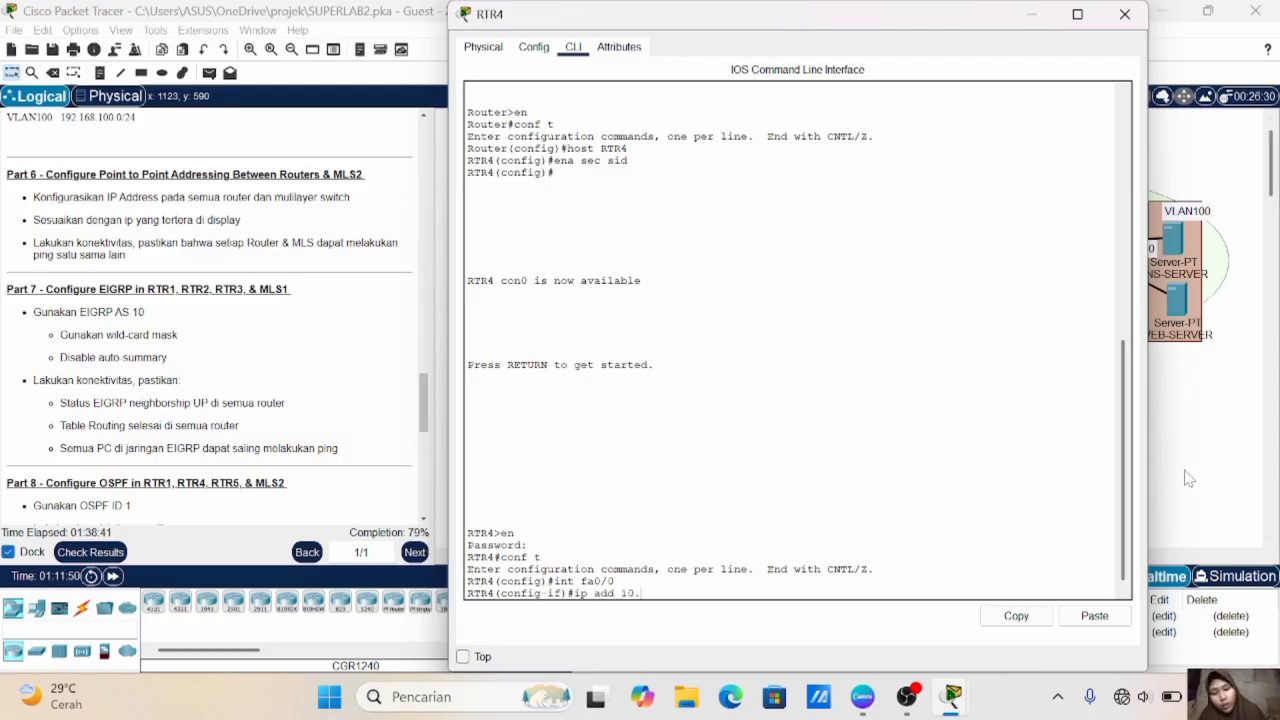
pyautogui.write('10.10.')
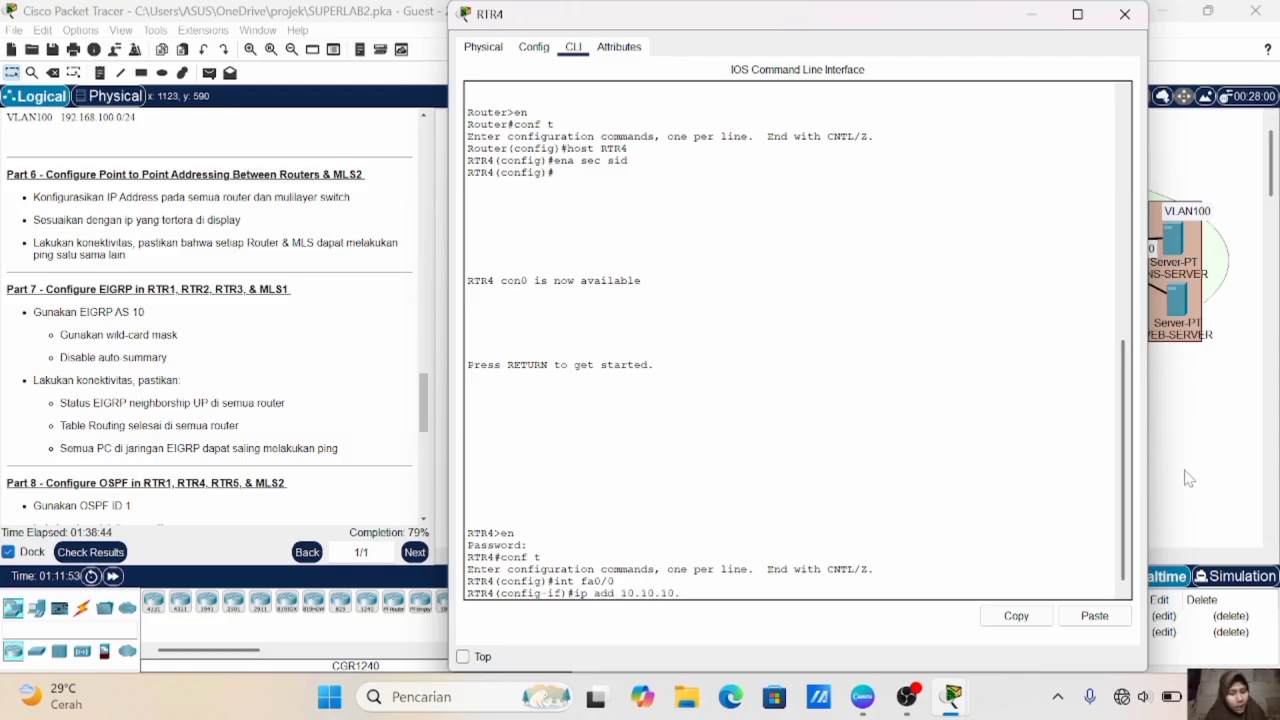
pyautogui.write('17 255.255.255.252')
pyautogui.press('Return')
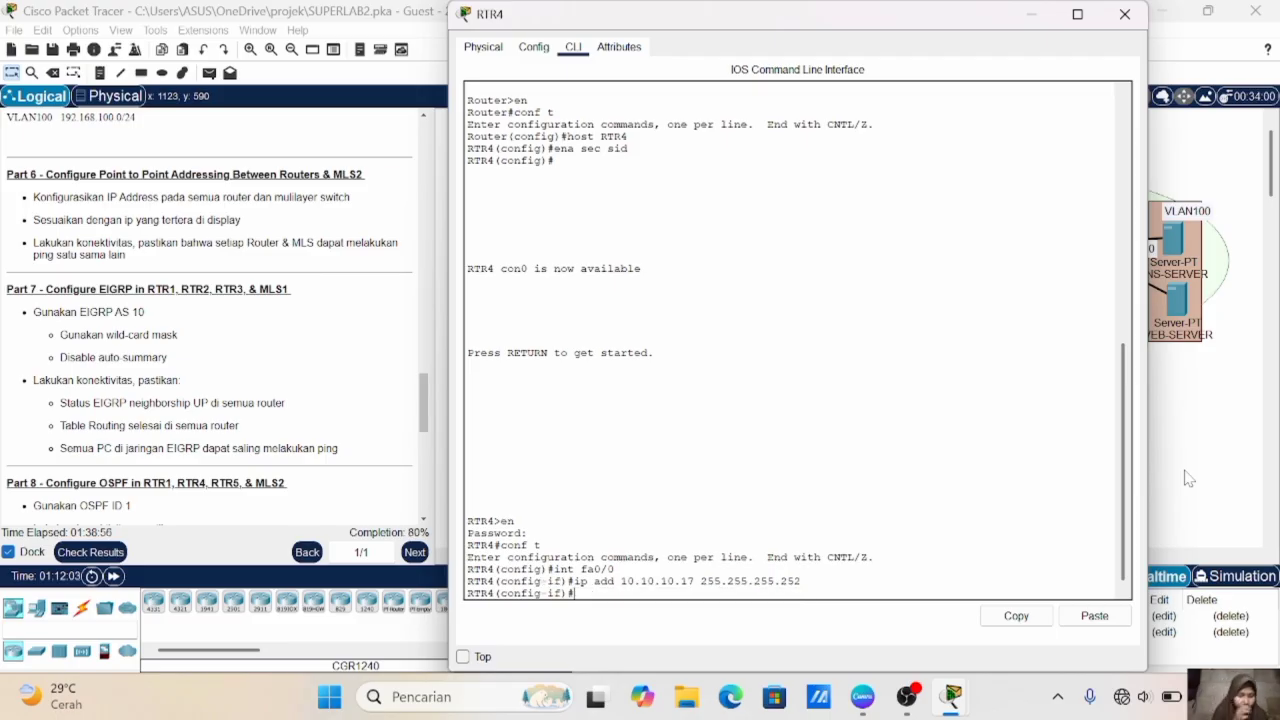
pyautogui.write('no sh')
pyautogui.press('Return')
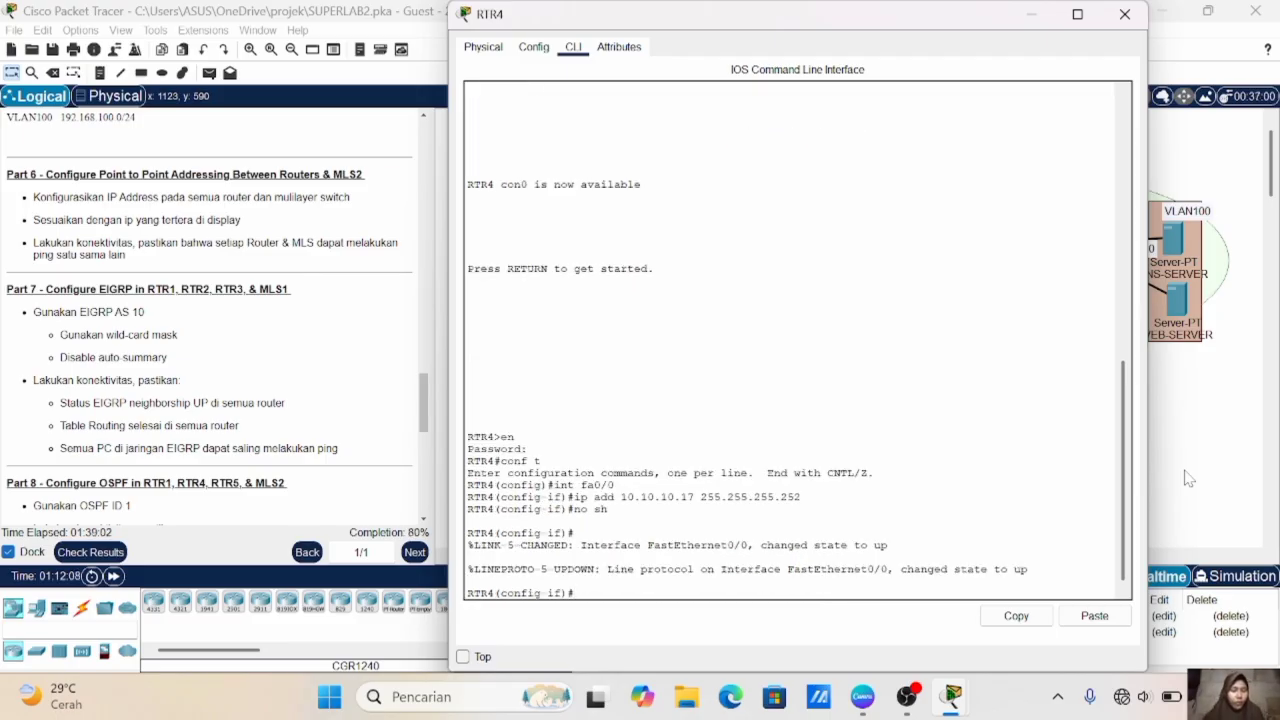
pyautogui.write('ex')
pyautogui.press('Return')
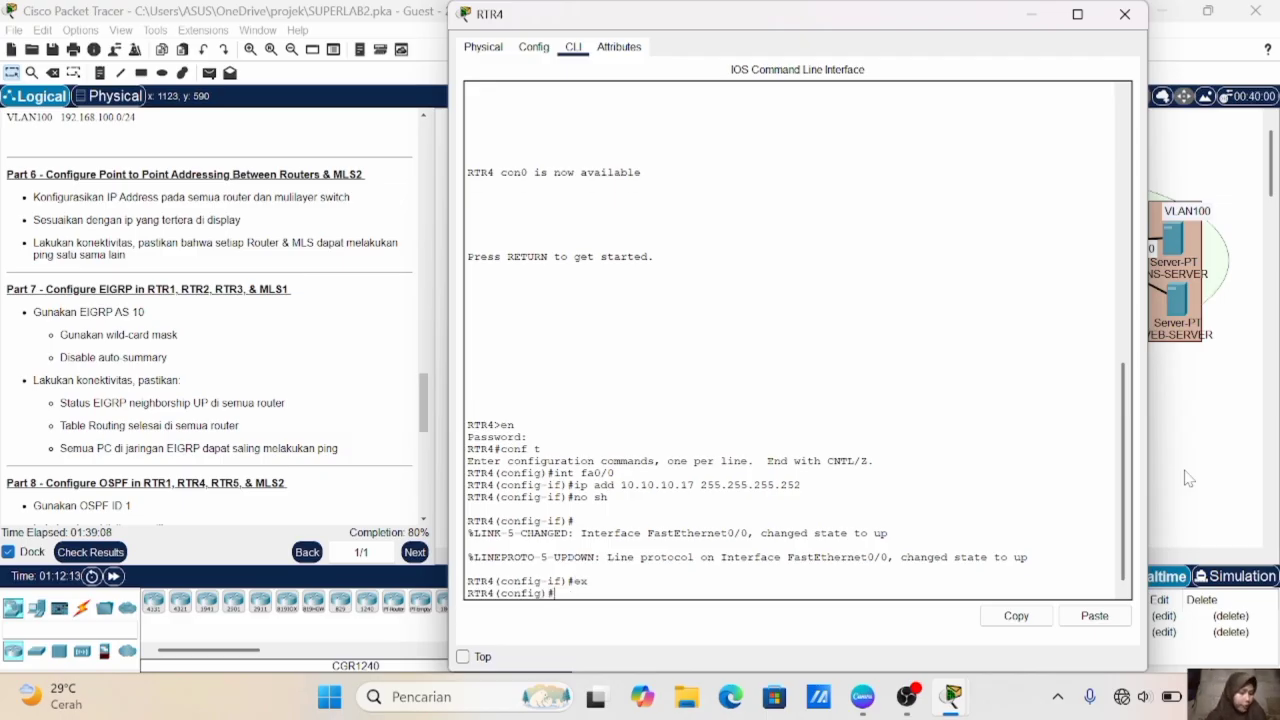
# - Enter interface se2/0 on RTR4 and check its address label in the topology
pyautogui.write('int s')
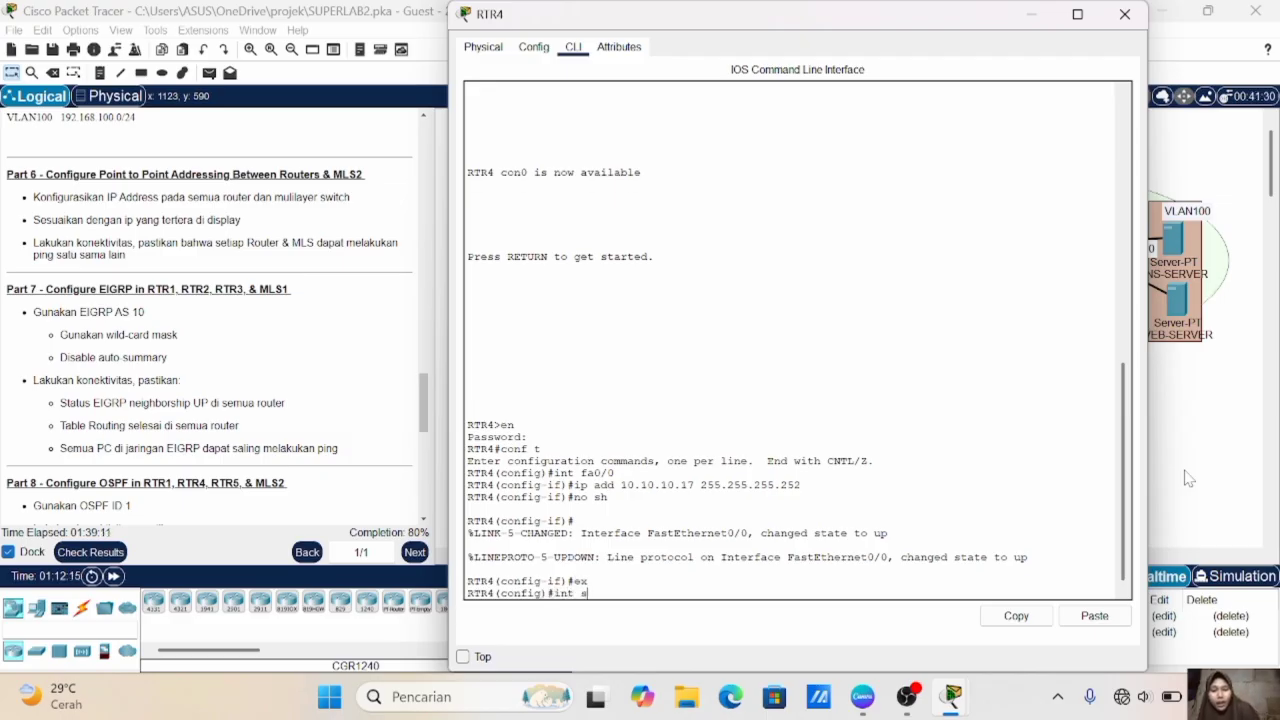
pyautogui.write('e2/0')
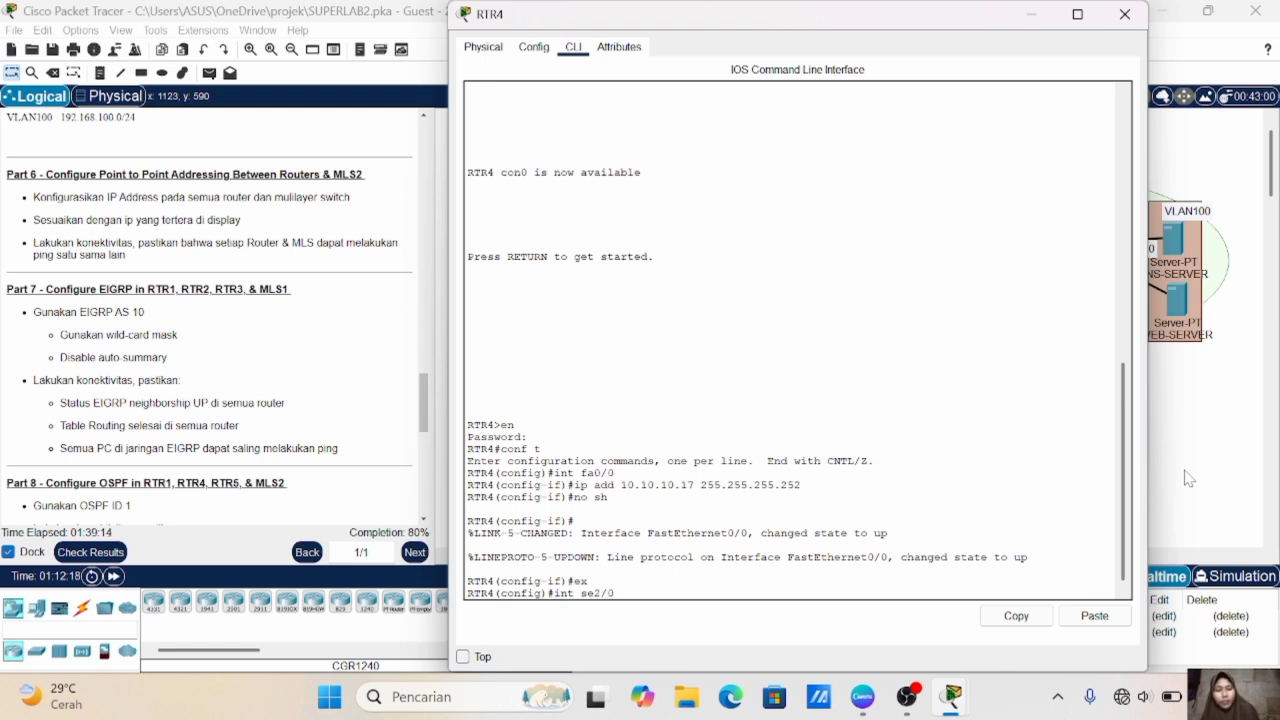
pyautogui.press('Return')
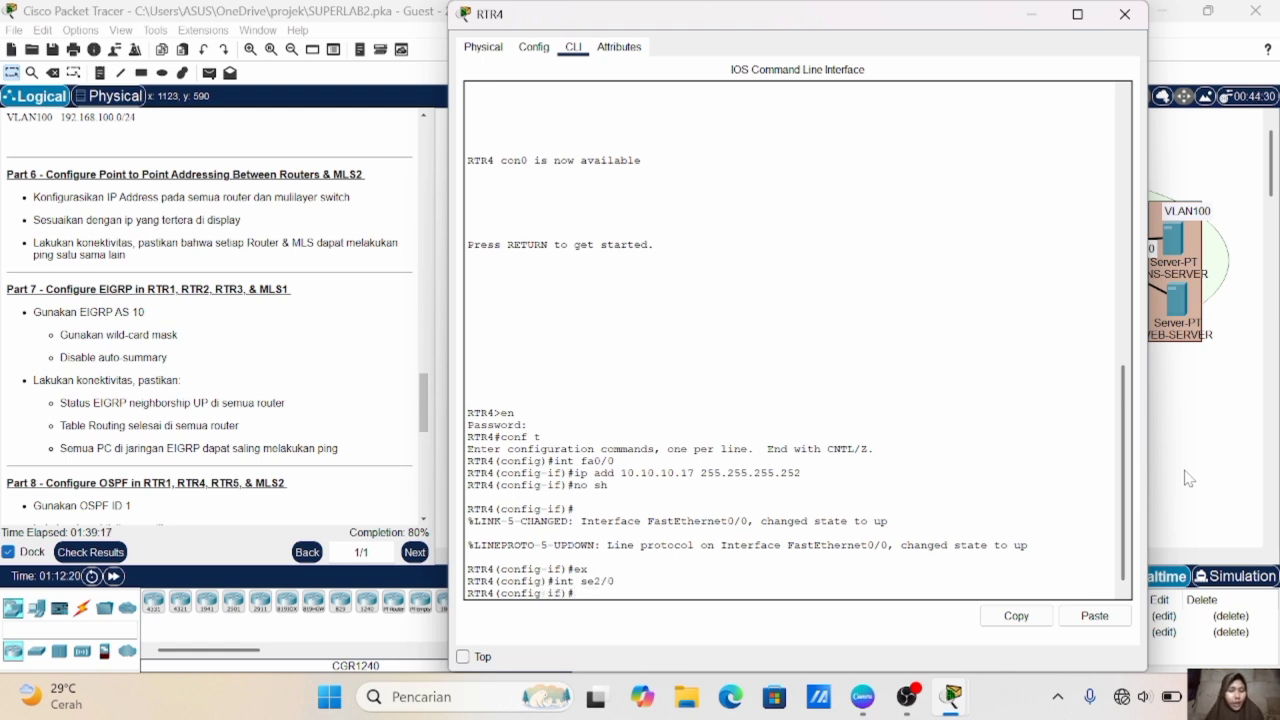
pyautogui.click(1243, 474)
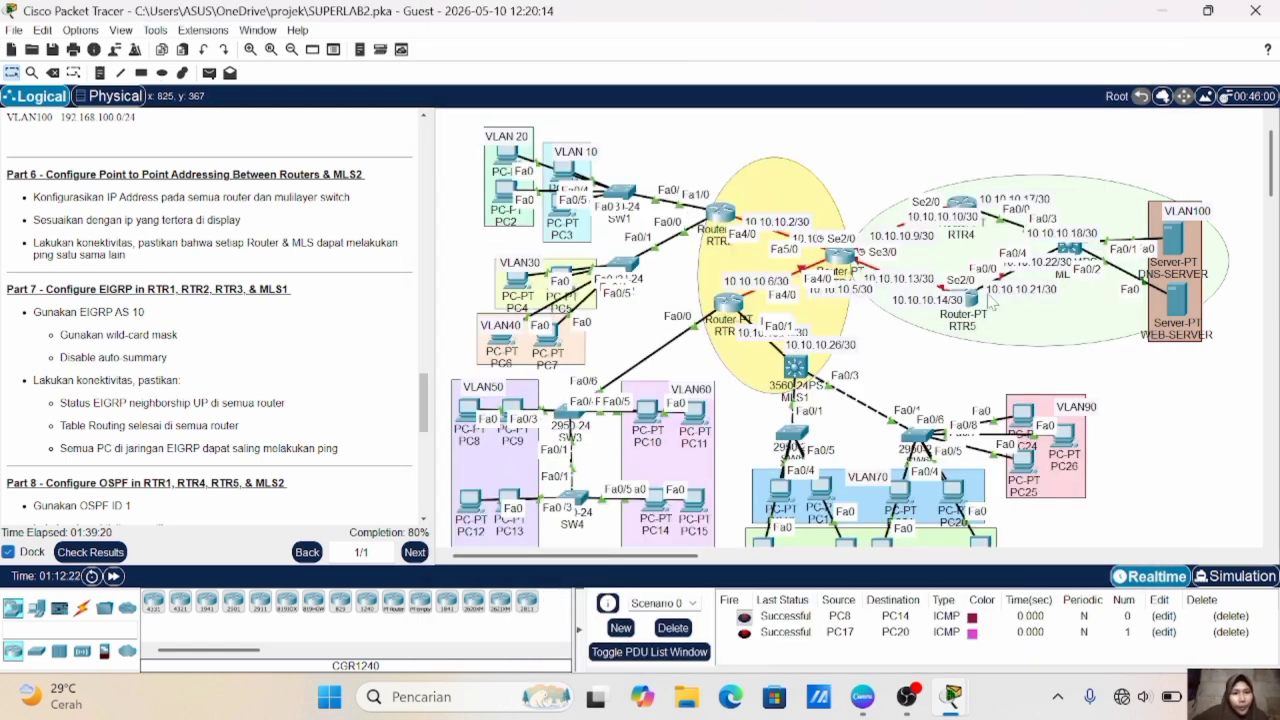
pyautogui.click(968, 212)
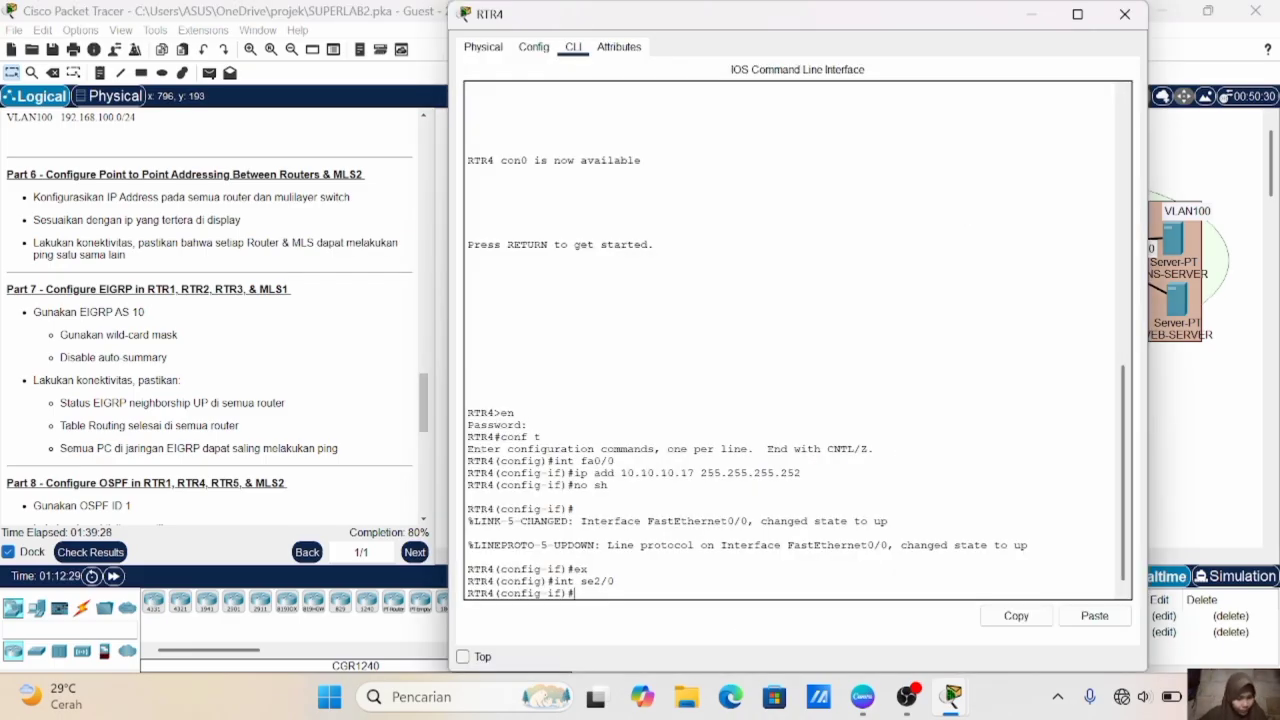
# - Assign RTR4's se2/0 the IP address 10.10.10.10 with mask 255.255.255.252 and enable the interface
pyautogui.write('ip add')
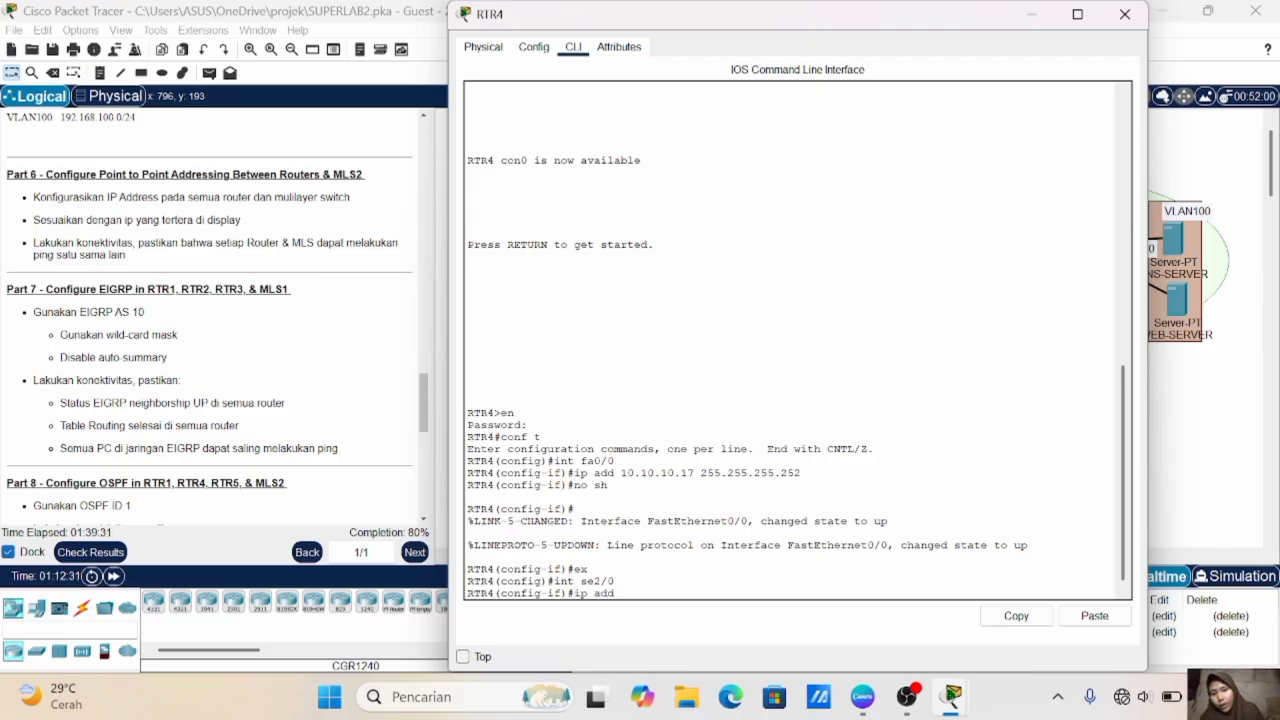
pyautogui.write(' 10.10.10.')
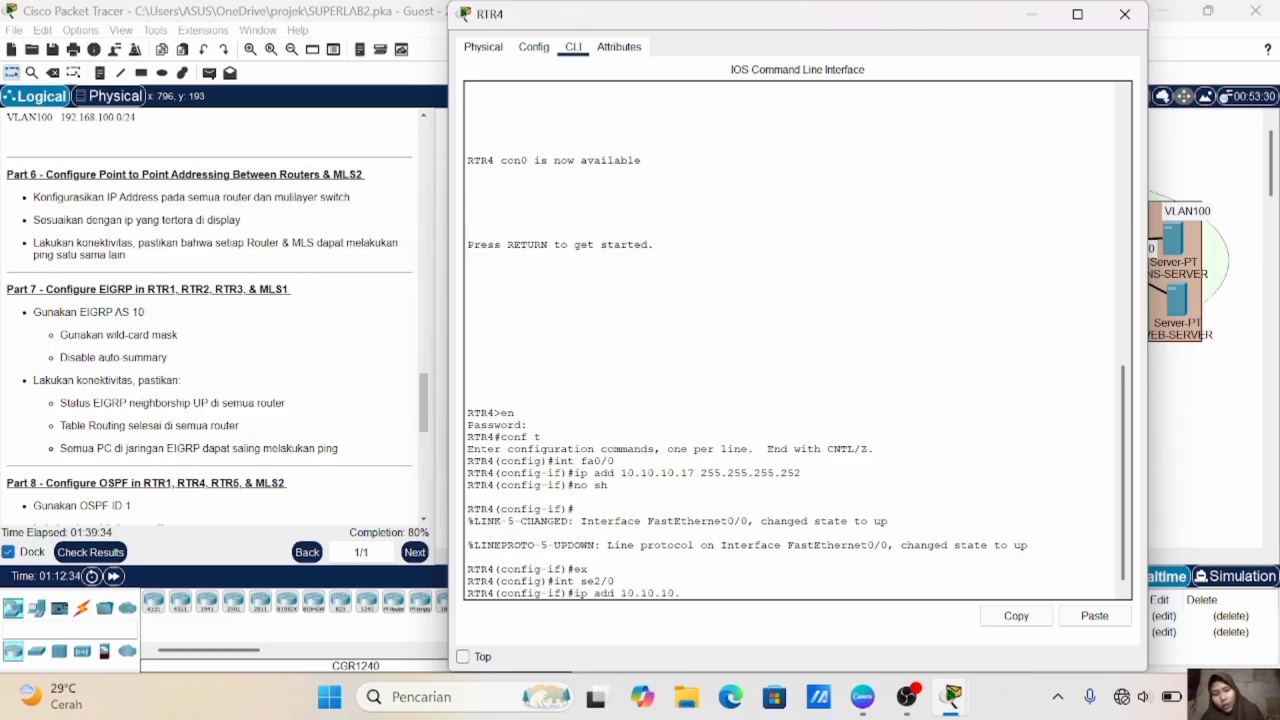
pyautogui.write('10 255.255.255.252')
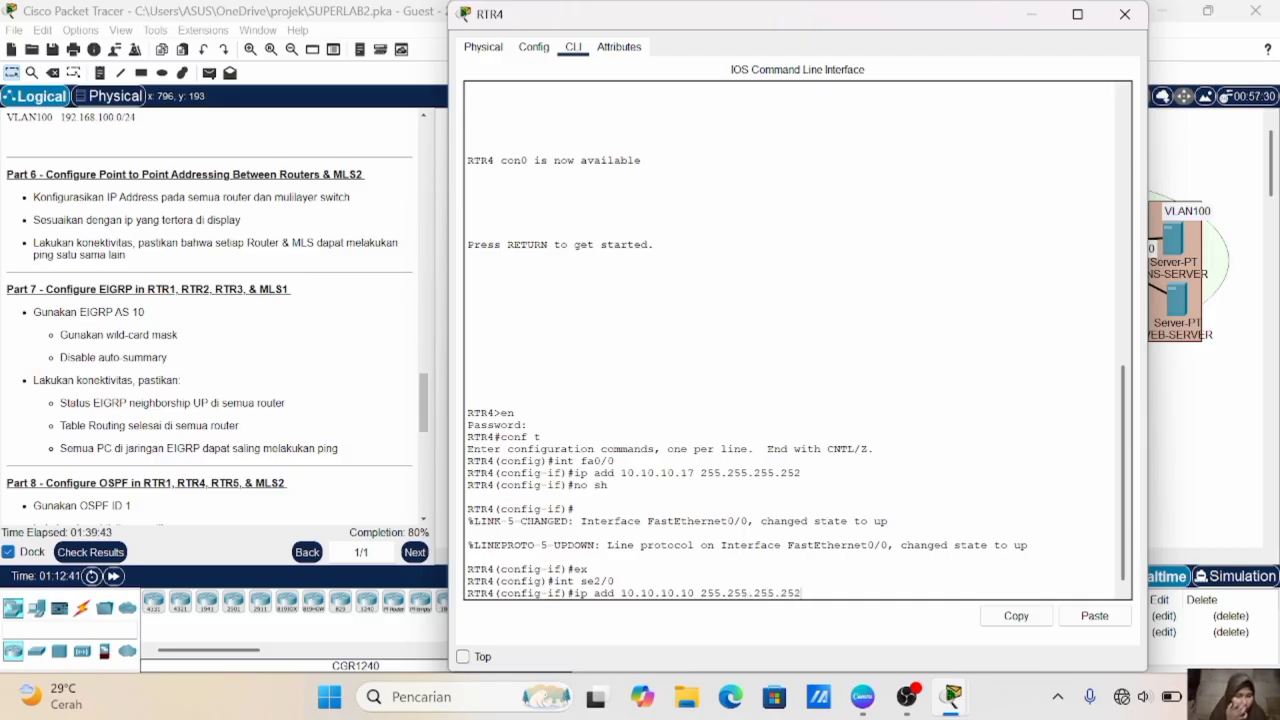
pyautogui.press('Return')
pyautogui.write('no sh')
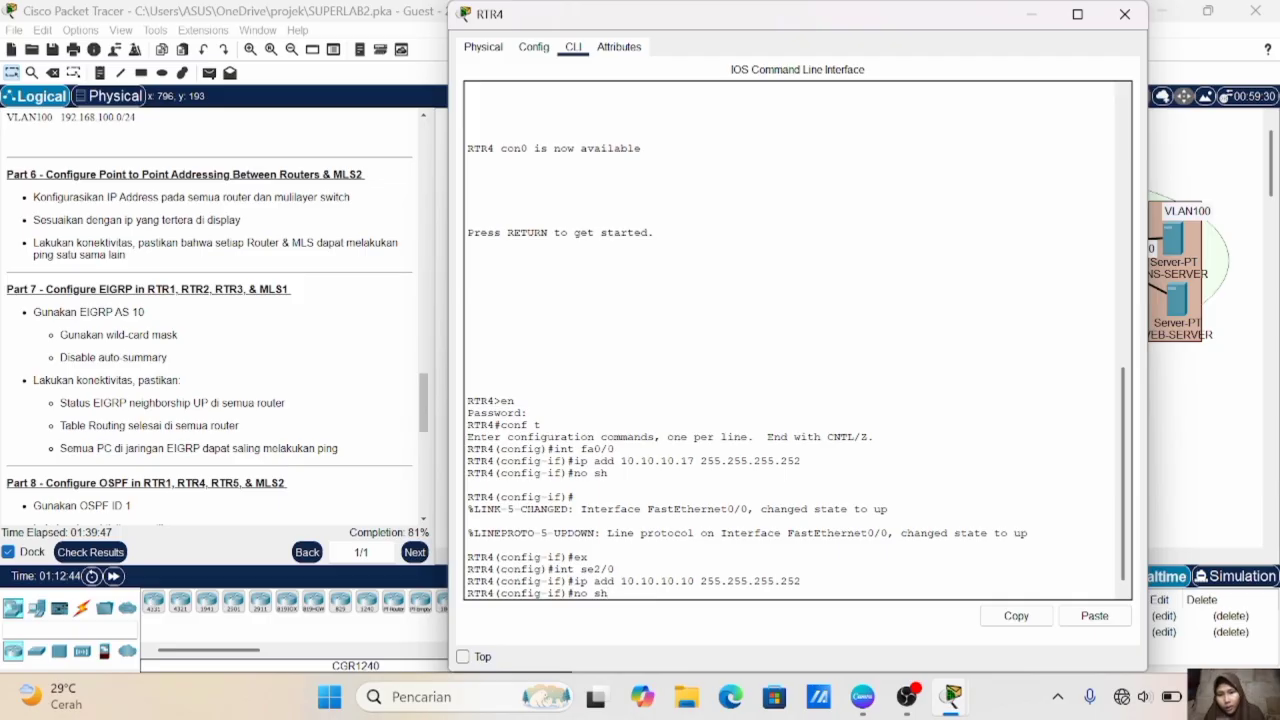
pyautogui.press('Return')
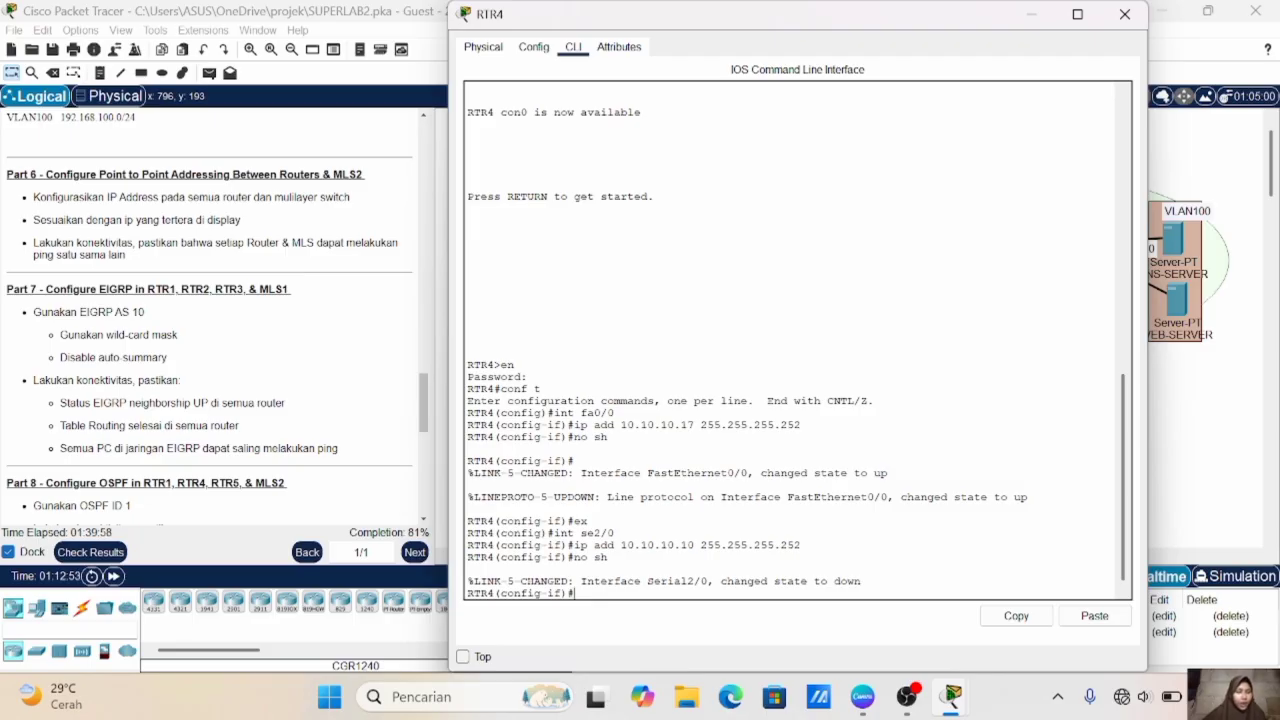
# - Check the link labels between RTR1 and RTR5 in the topology, and enter interface fa0/0 in RTR5's command line
pyautogui.click(1228, 385)
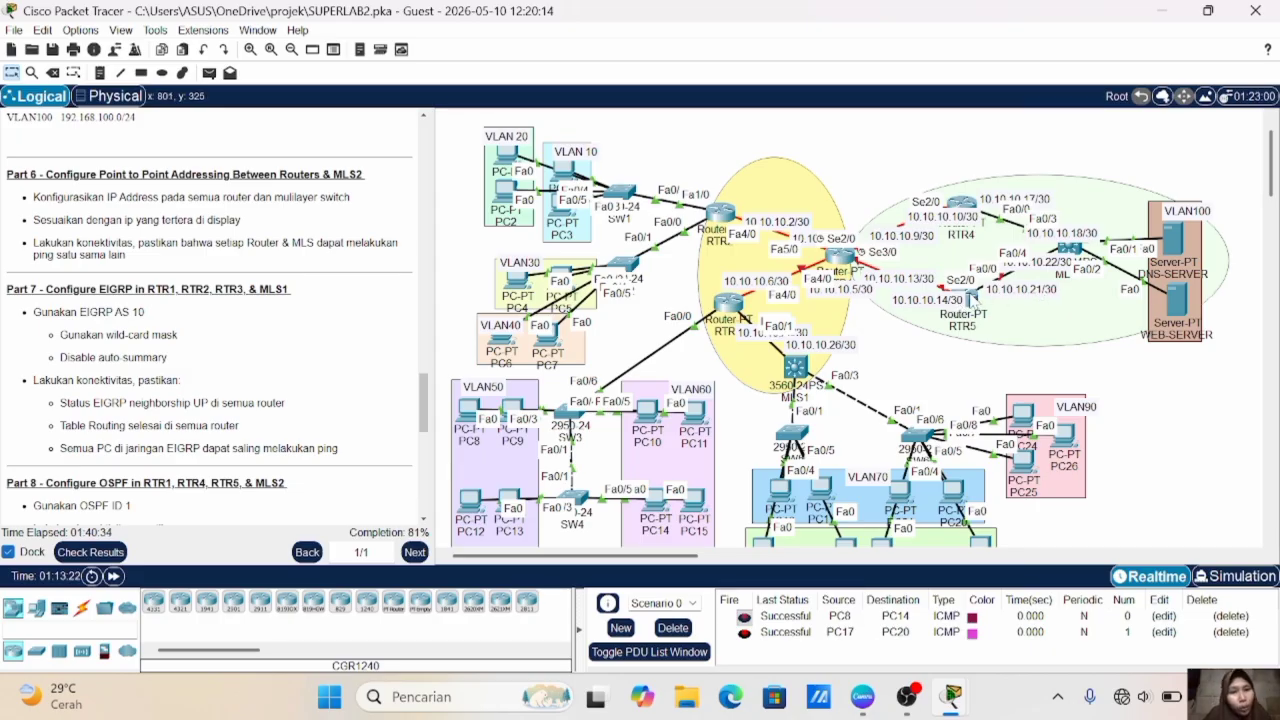
pyautogui.moveTo(972, 296)
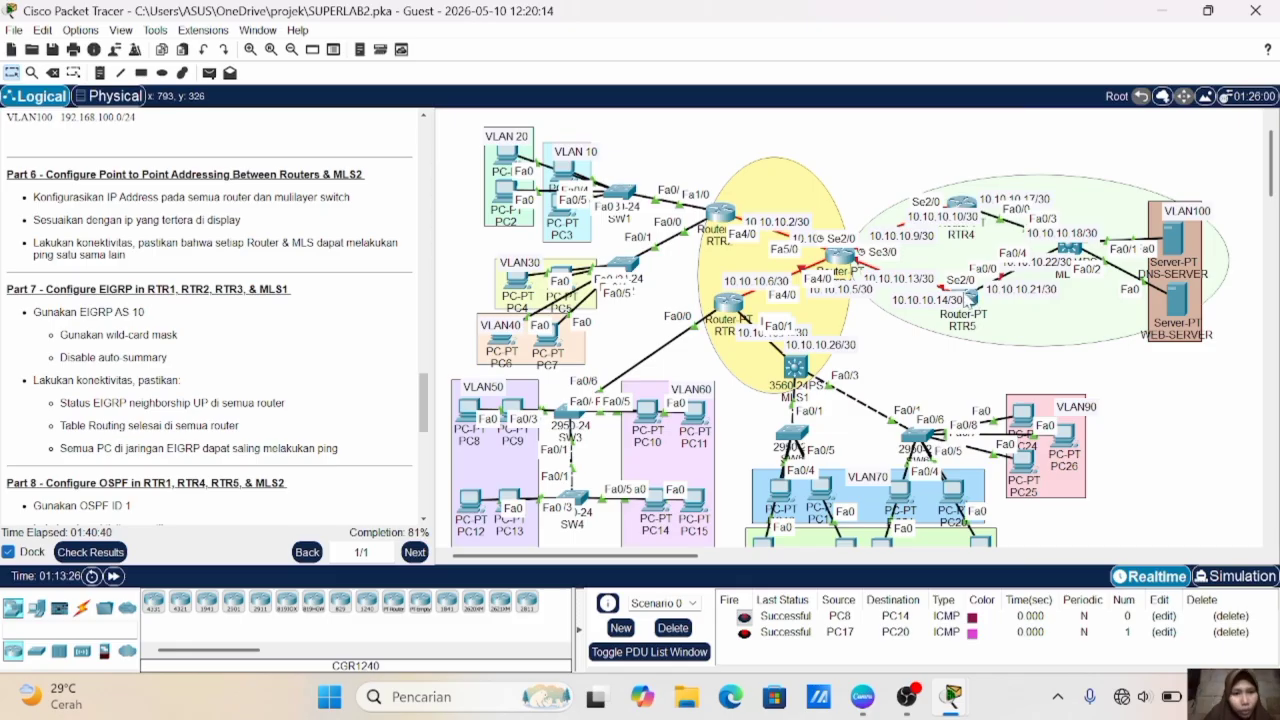
pyautogui.moveTo(842, 264)
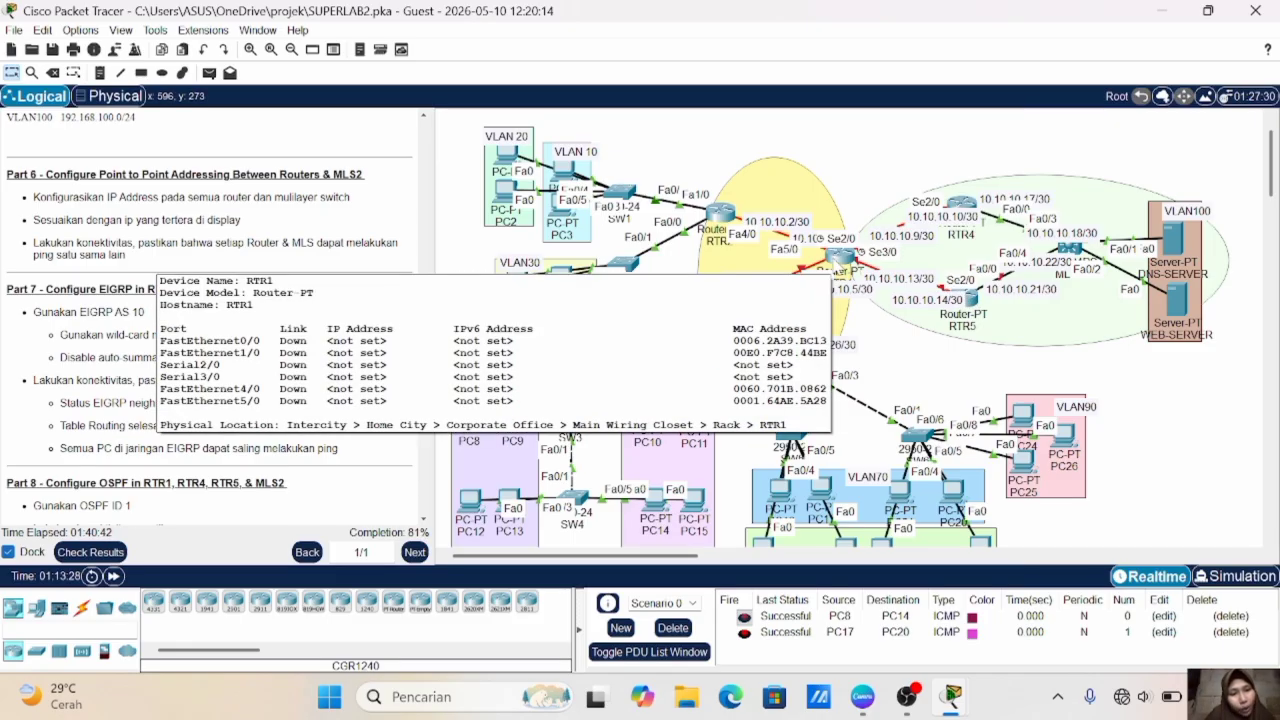
pyautogui.moveTo(846, 262)
pyautogui.mouseDown()
pyautogui.moveTo(851, 238)
pyautogui.moveTo(848, 256)
pyautogui.mouseUp()
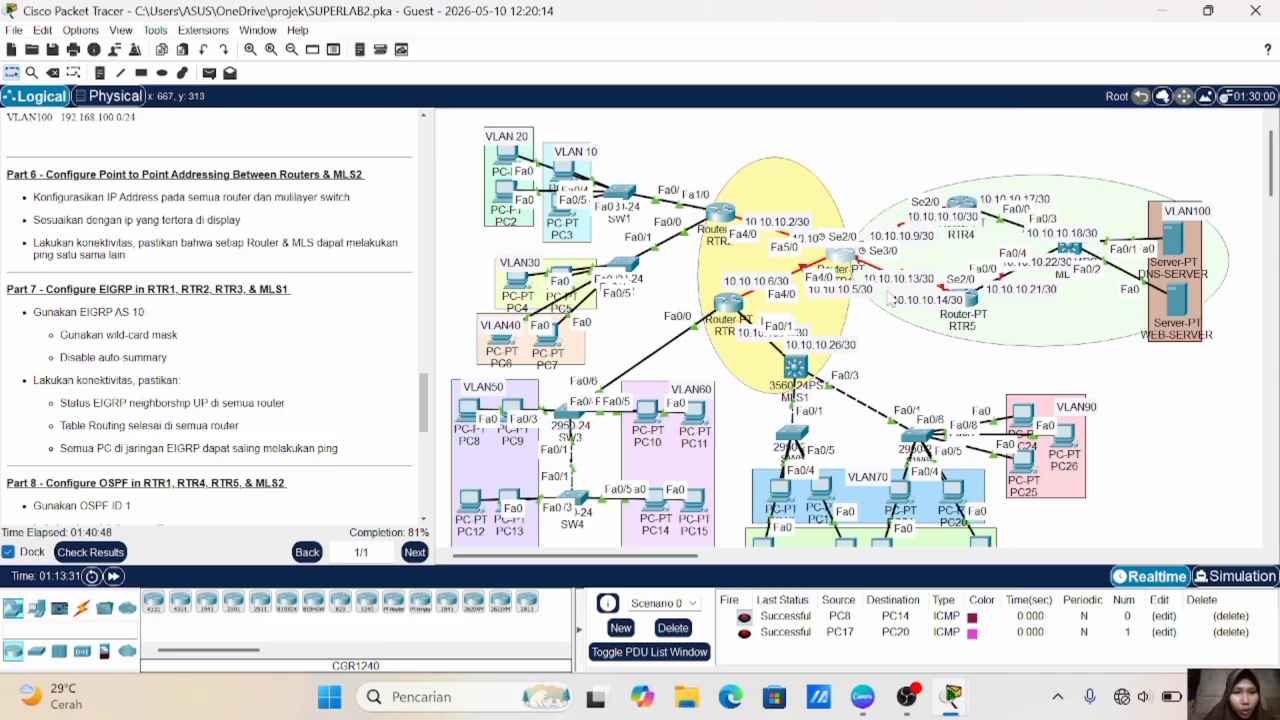
pyautogui.click(905, 299)
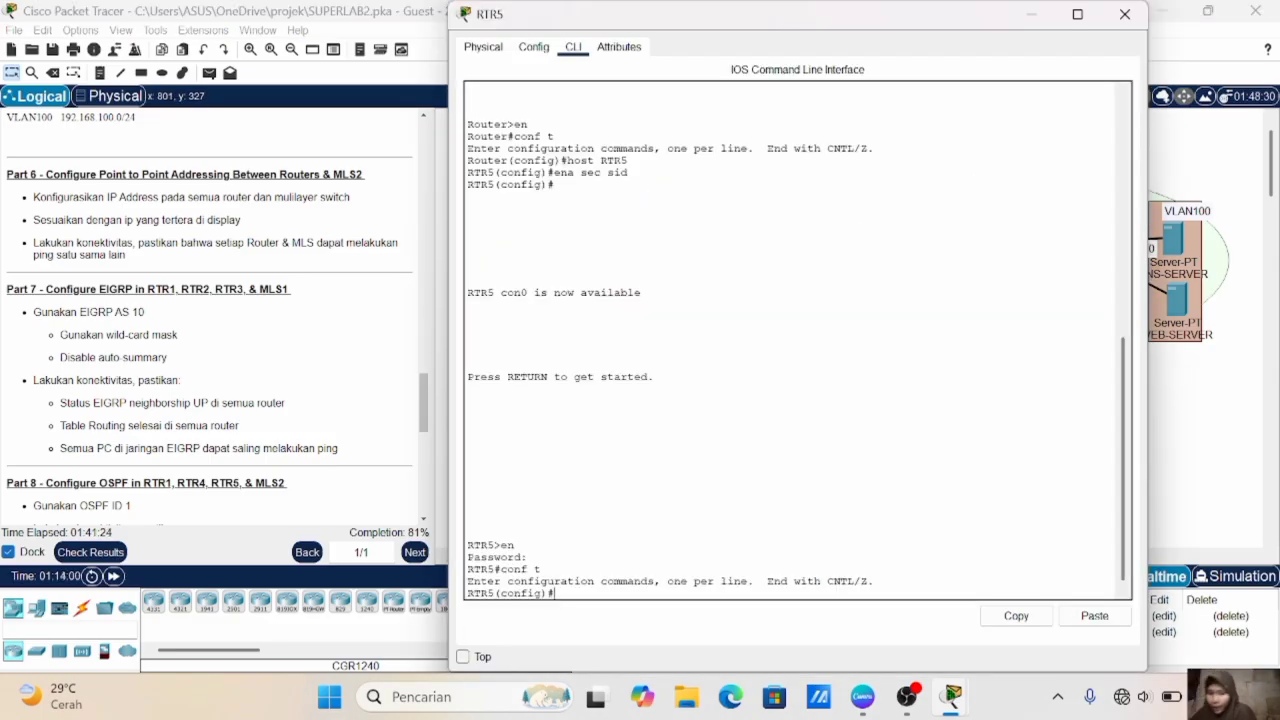
pyautogui.write('in')
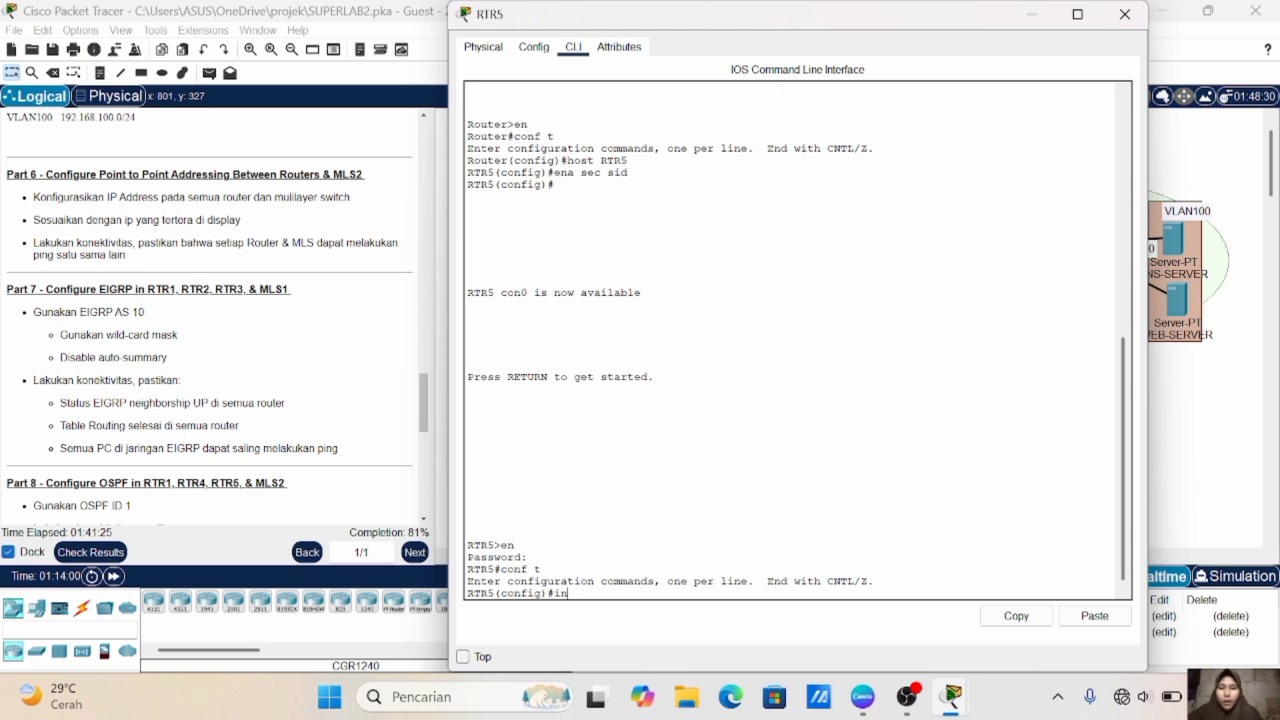
pyautogui.write('t fa0/0')
pyautogui.press('Return')
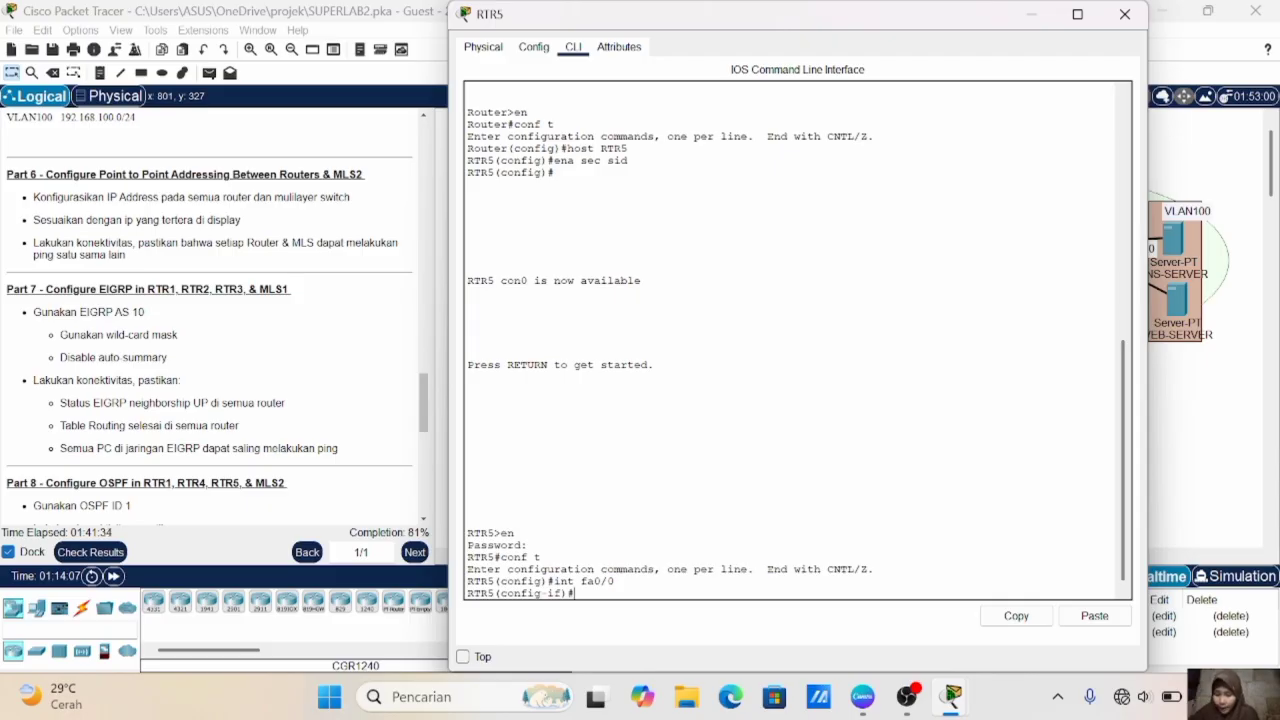
# - Assign RTR5's fa0/0 the IP address 10.10.10.21 with mask 255.255.255.252, enable it and exit interface configuration
pyautogui.write('ip ad')
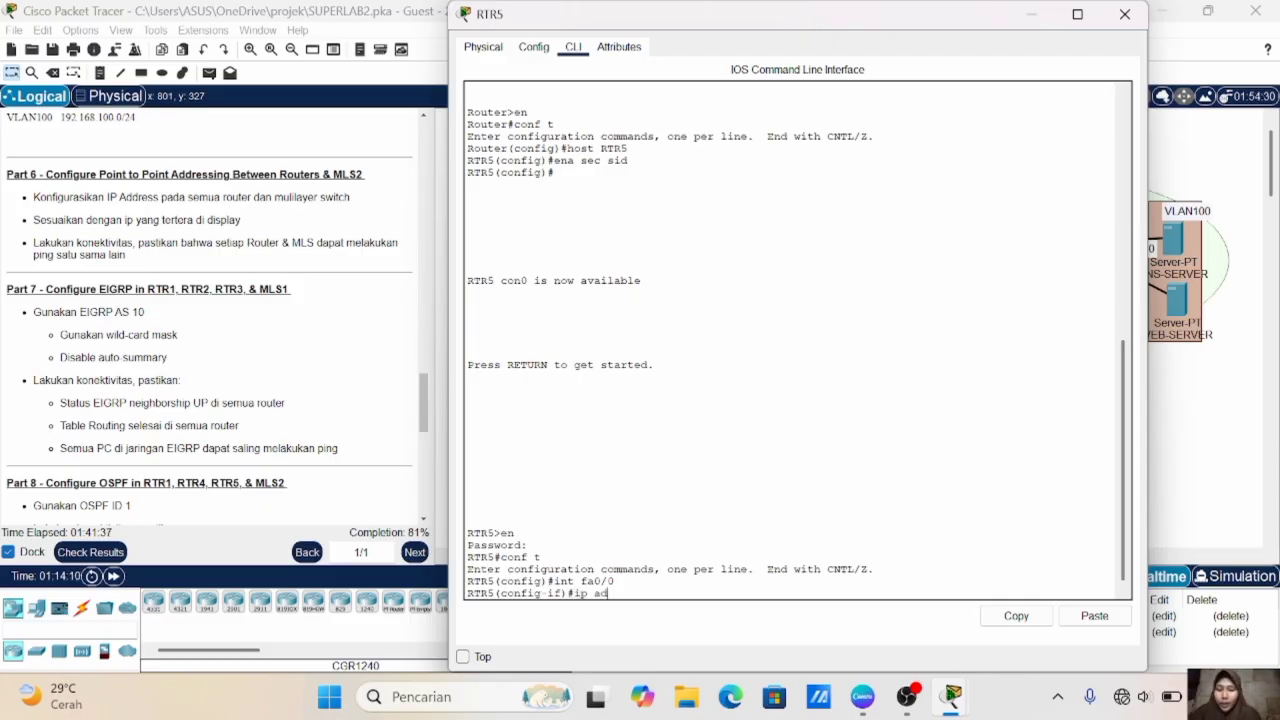
pyautogui.write('d 10.10.1')
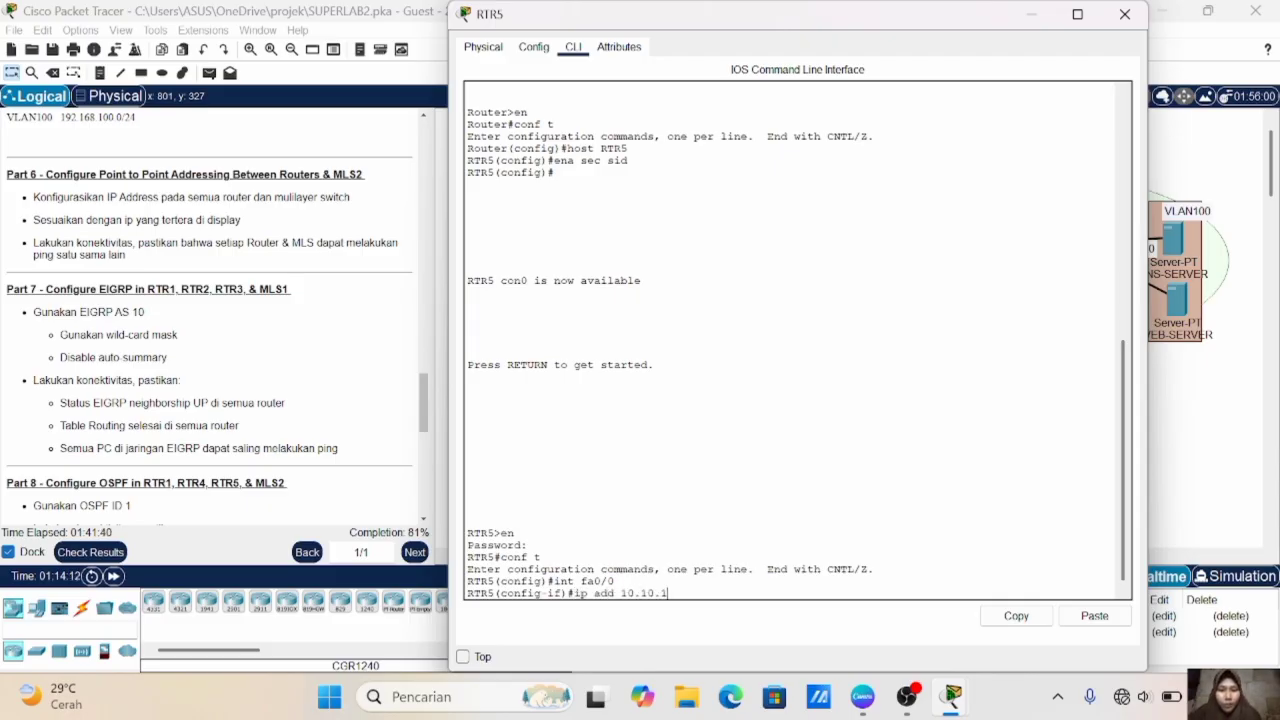
pyautogui.write('0.21 255.255.255.252')
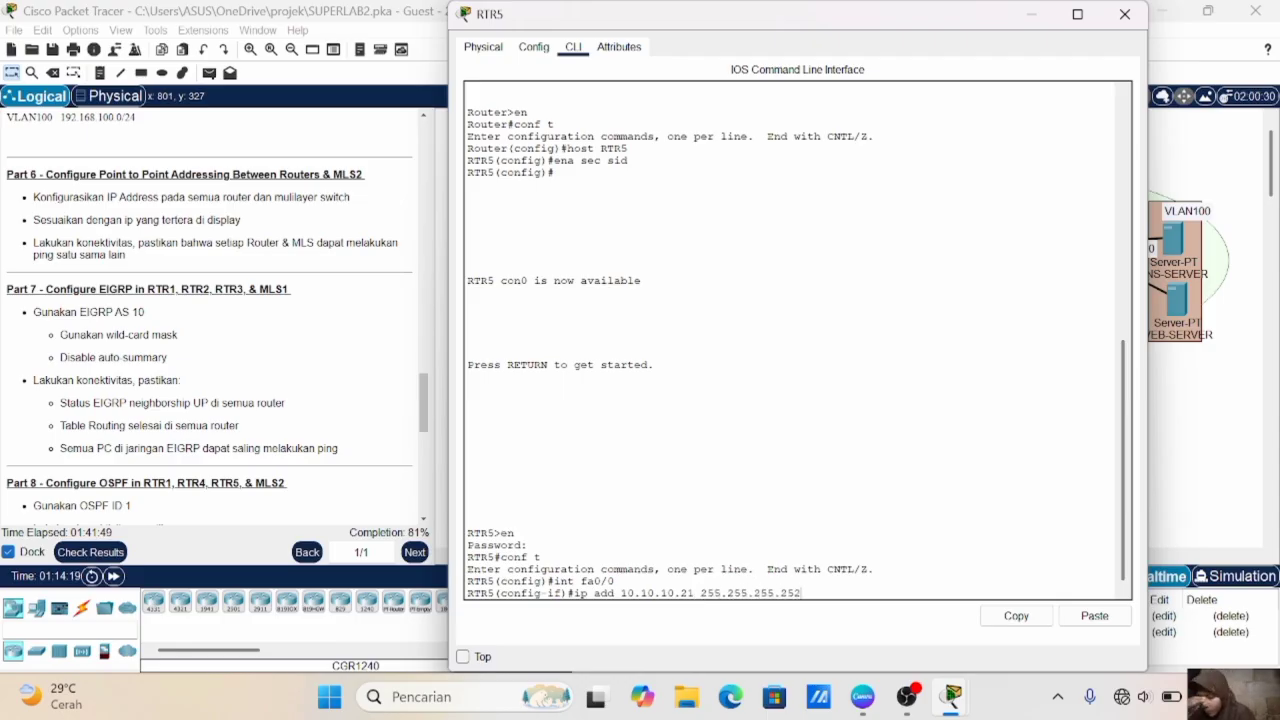
pyautogui.press('Return')
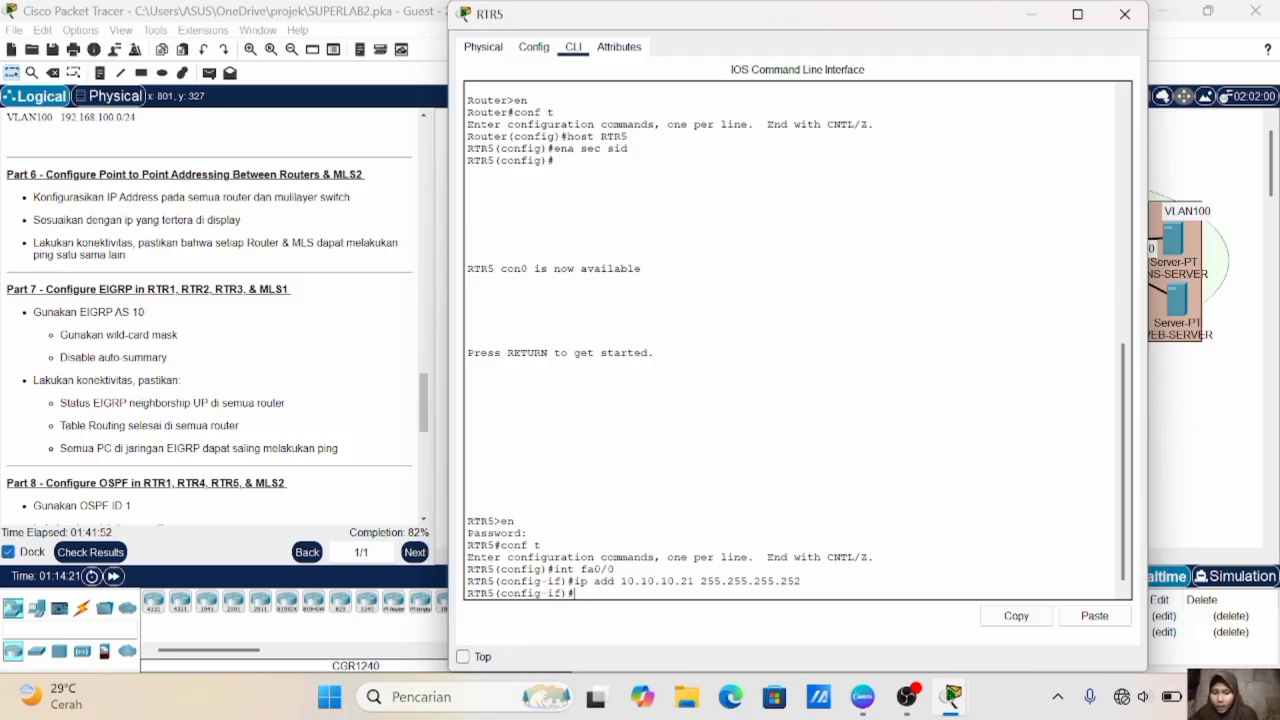
pyautogui.write('no sh')
pyautogui.press('Return')
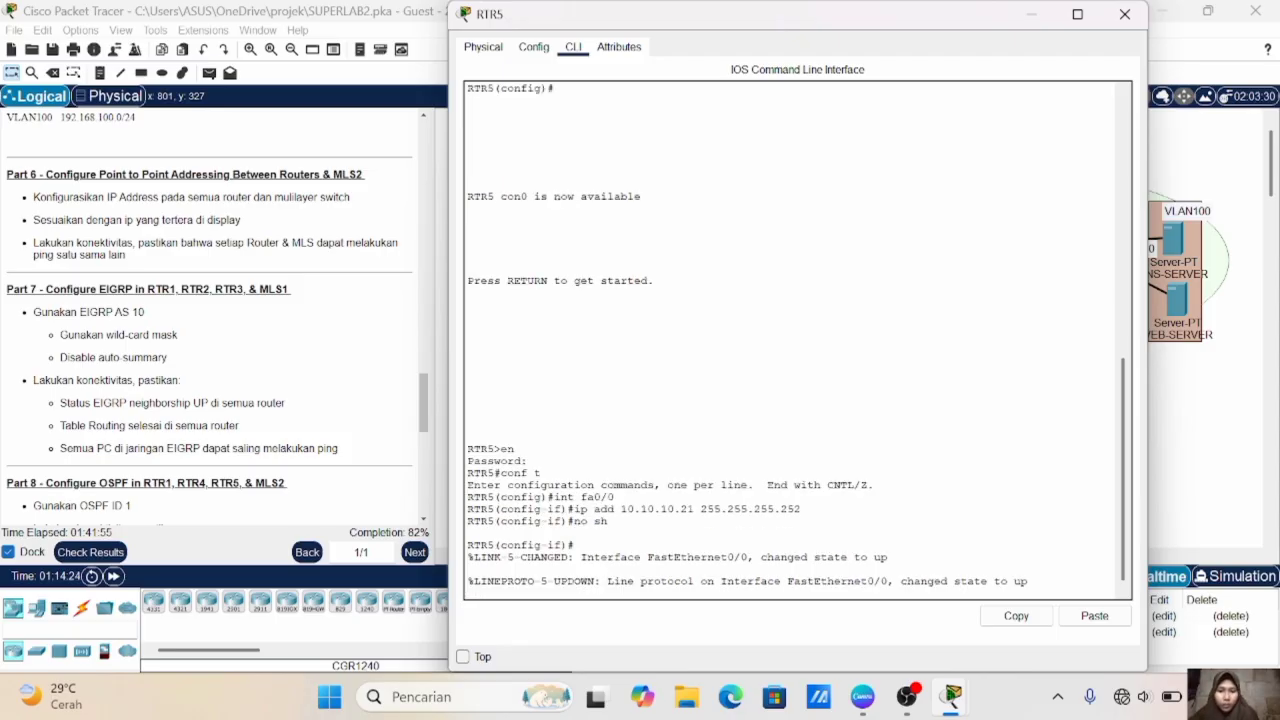
pyautogui.write('ex')
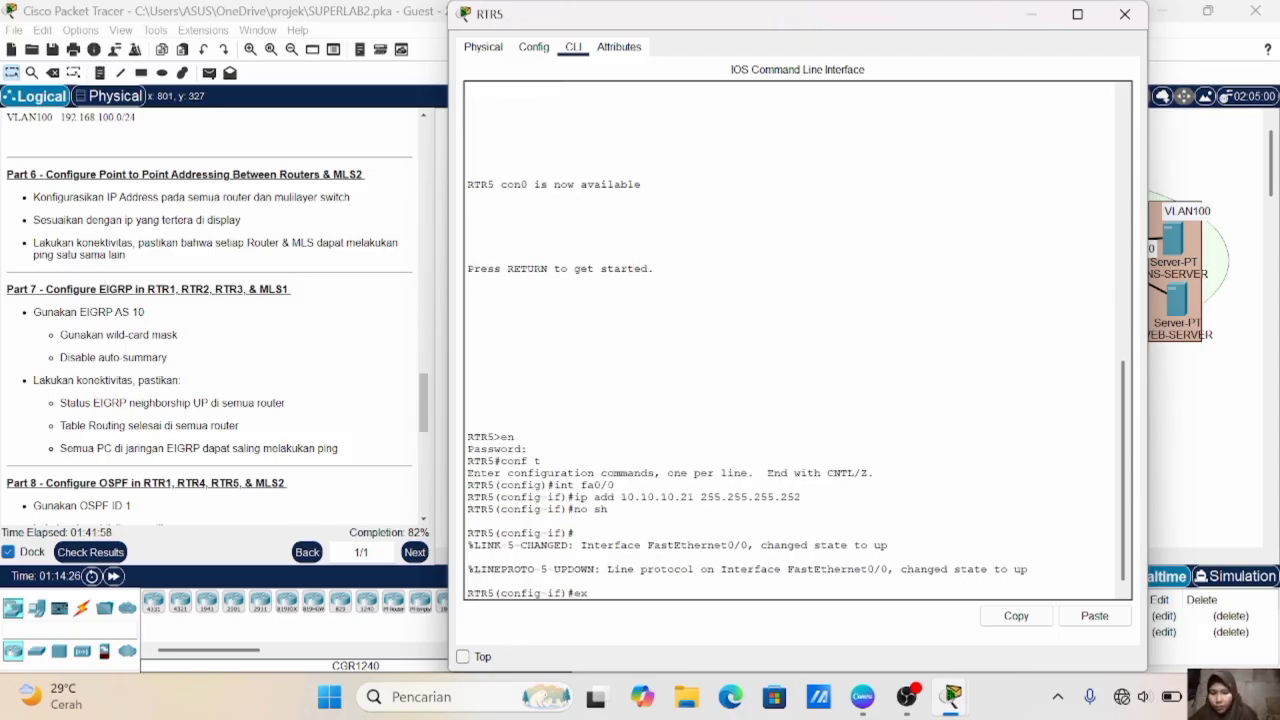
pyautogui.press('Return')
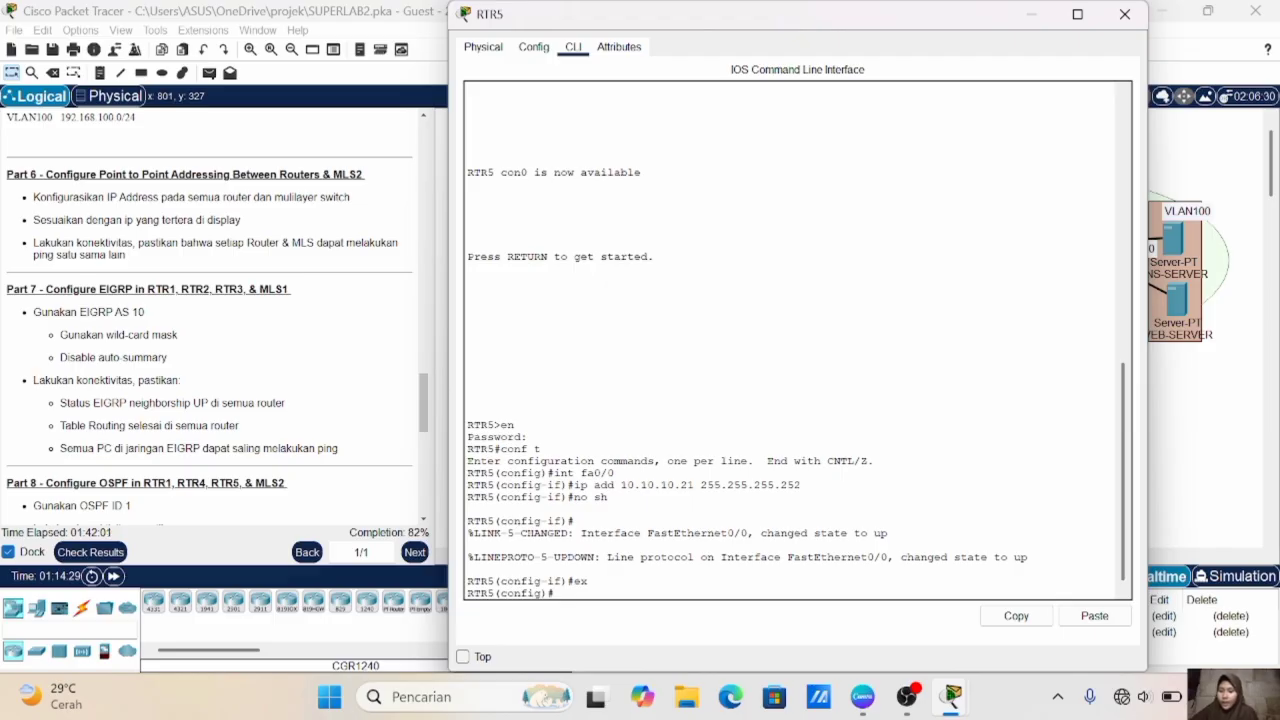
# - Assign RTR5's se2/0 interface the IP address 10.10.10.14 with mask 255.255.255.252
pyautogui.write('int se2/0')
pyautogui.press('Return')
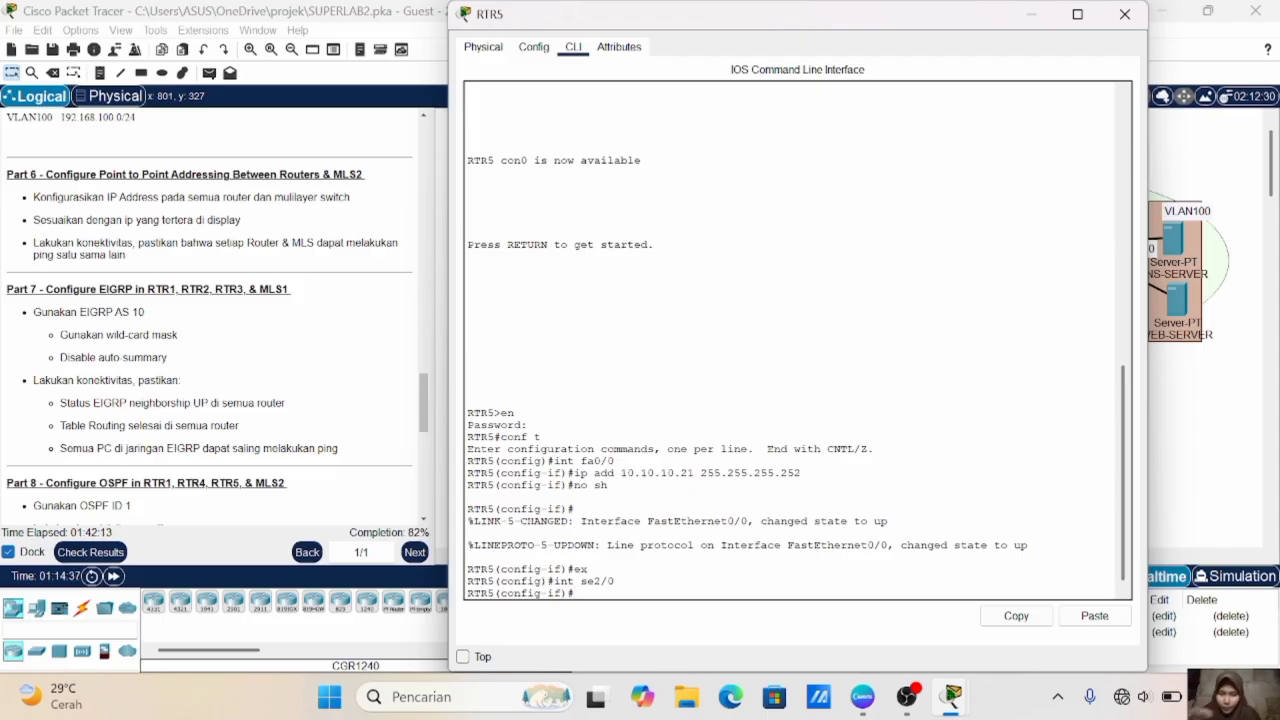
pyautogui.write('ip add')
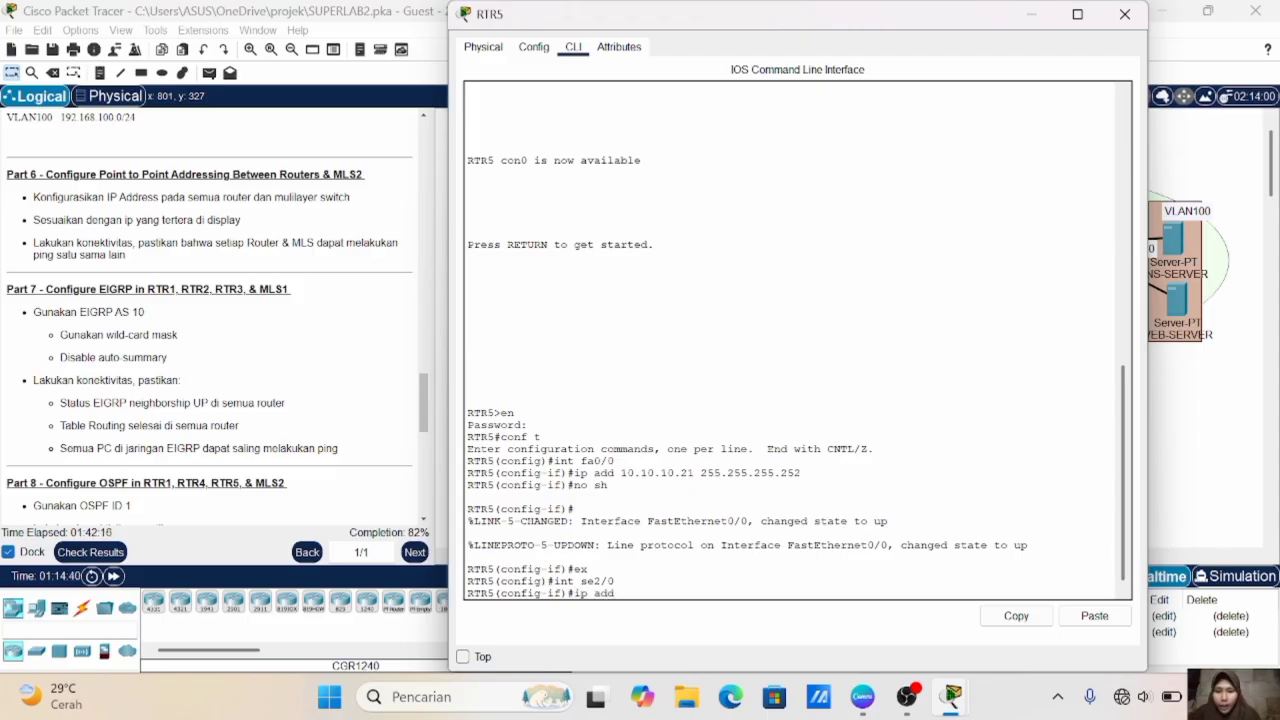
pyautogui.write(' 10.10.10.1')
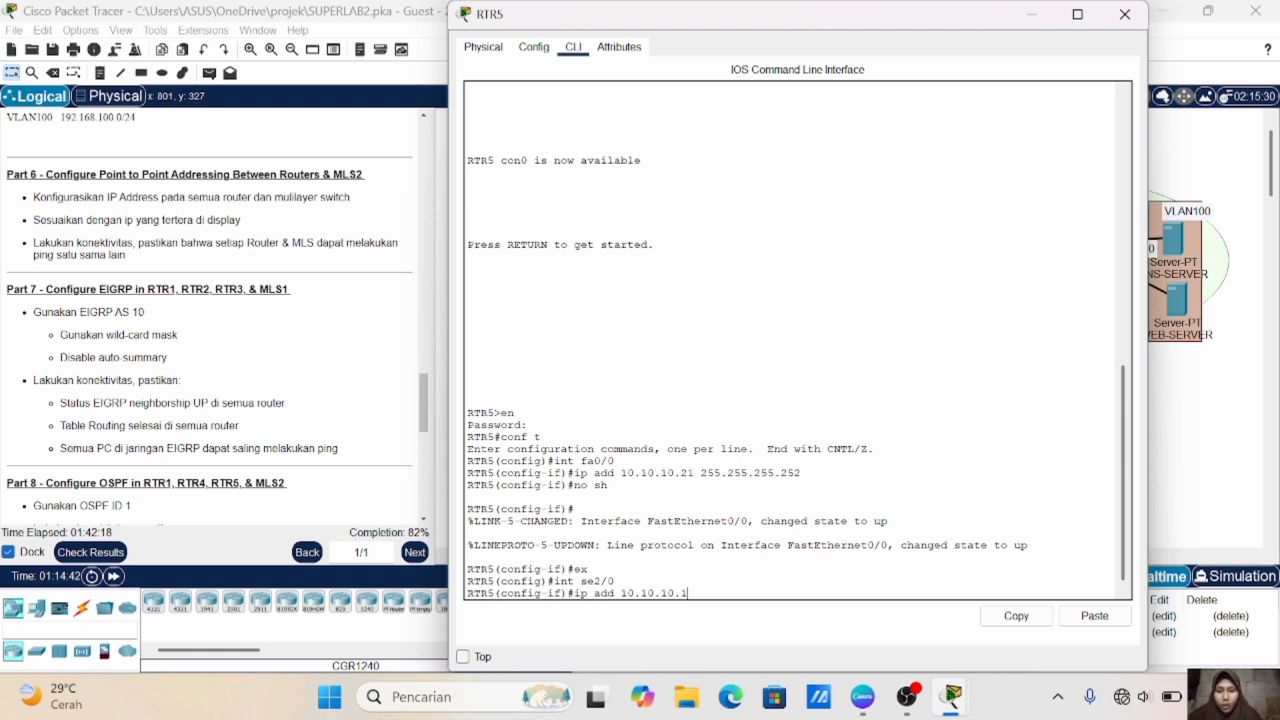
pyautogui.write('4 255.2')
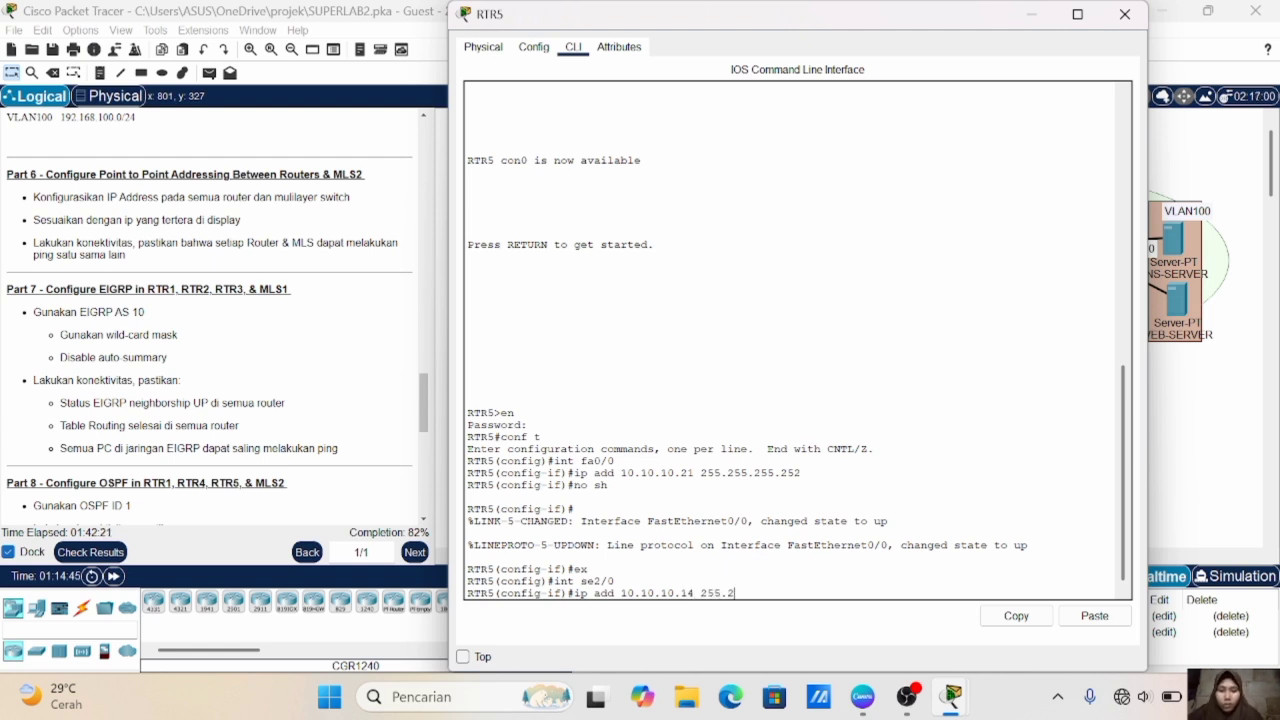
pyautogui.write('55.255.252')
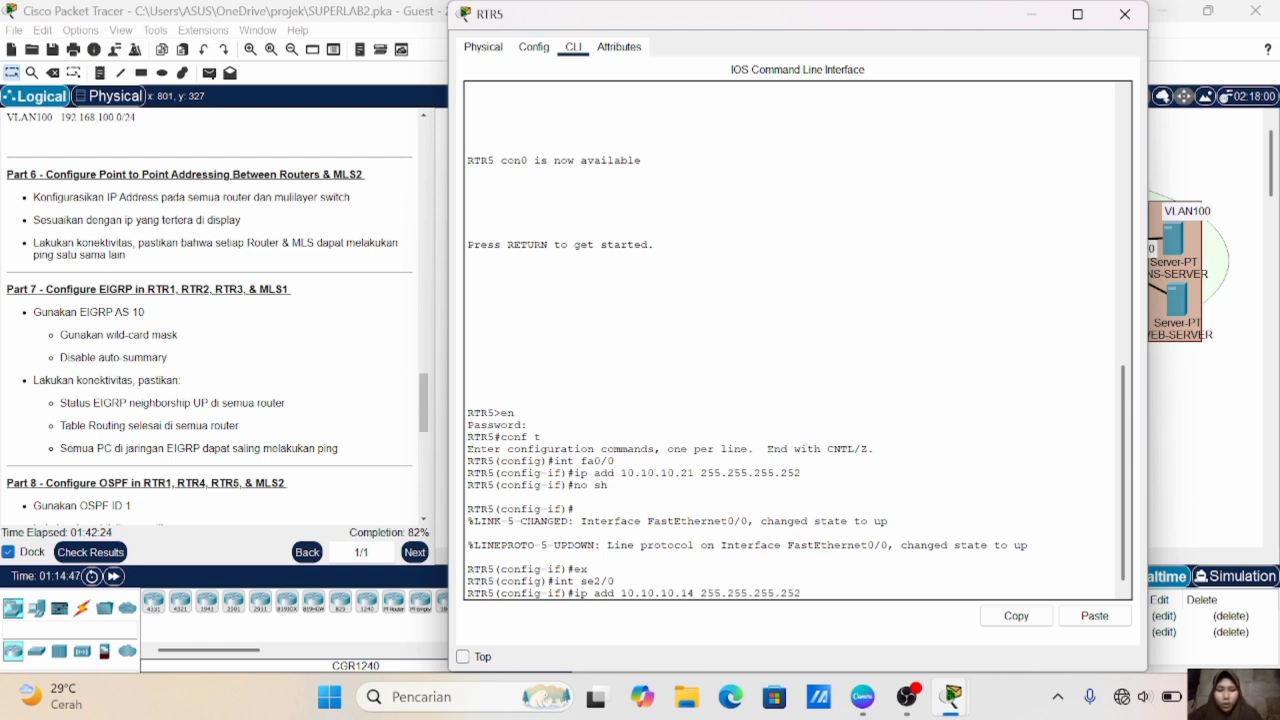
pyautogui.press('Return')
# - Enable RTR5's se2/0 interface and exit its interface configuration
pyautogui.write('nob')
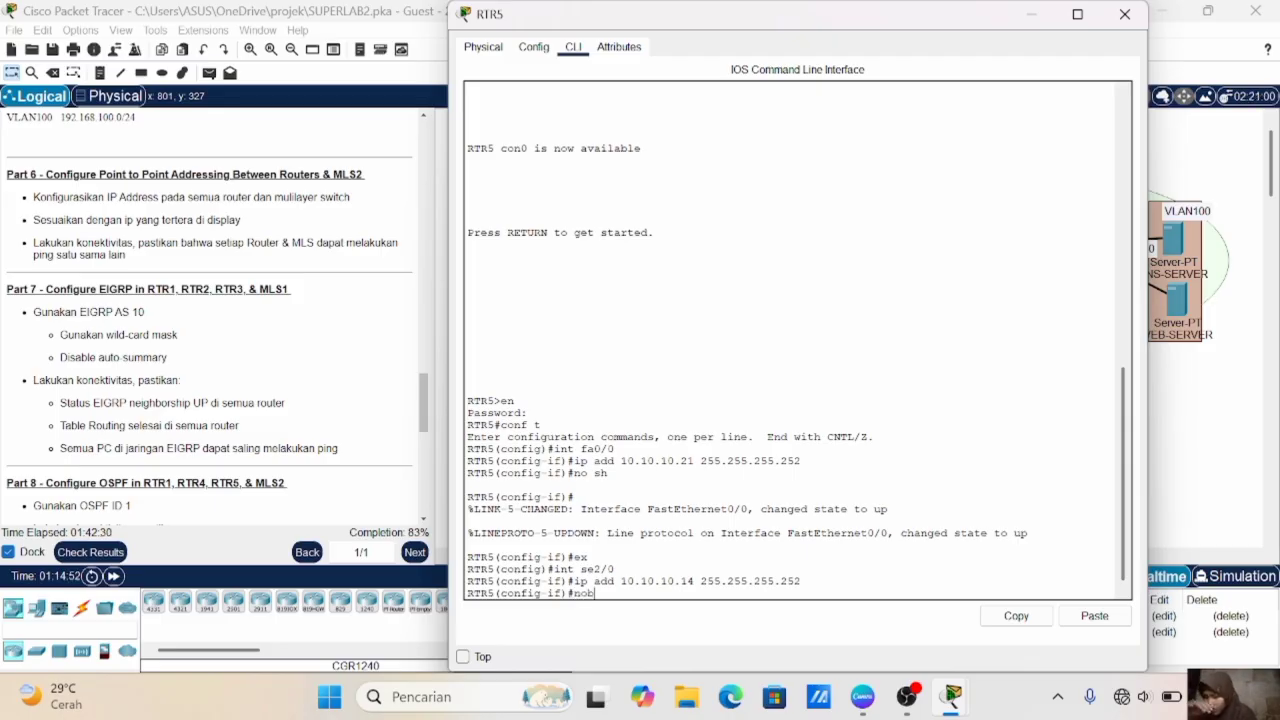
pyautogui.press('BackSpace')
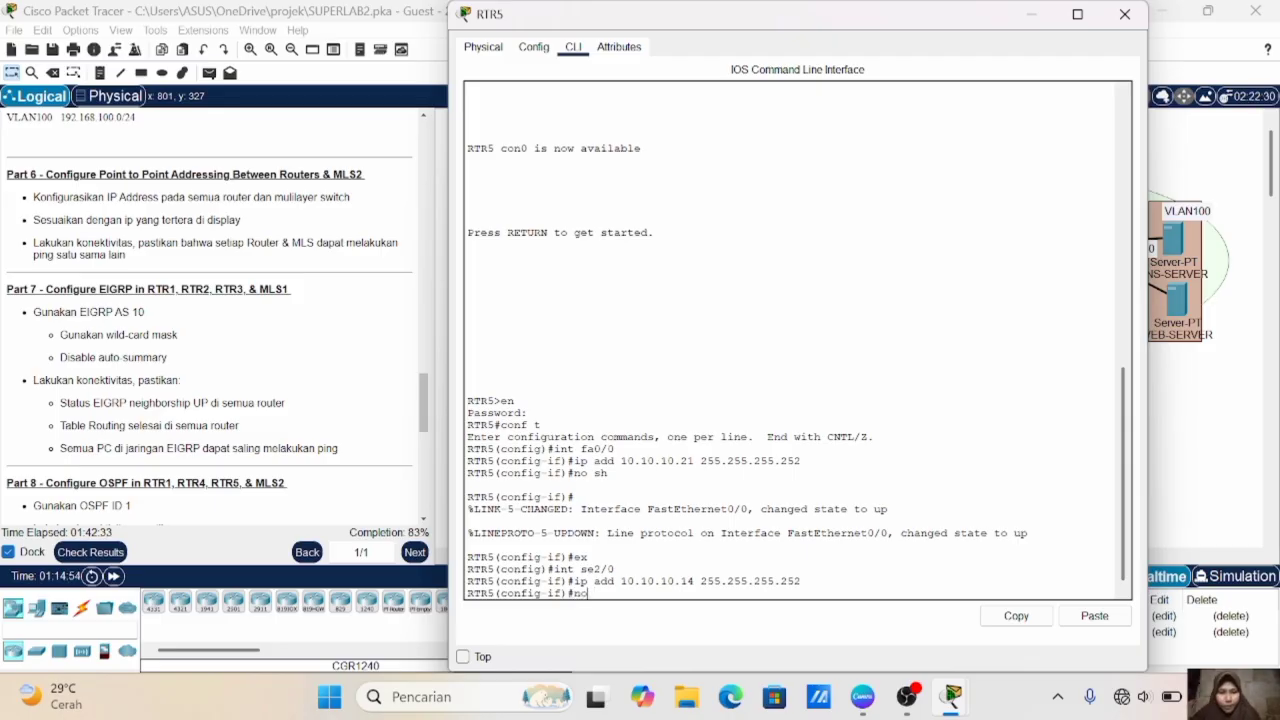
pyautogui.write('sh')
pyautogui.press('Return')
pyautogui.write('e')
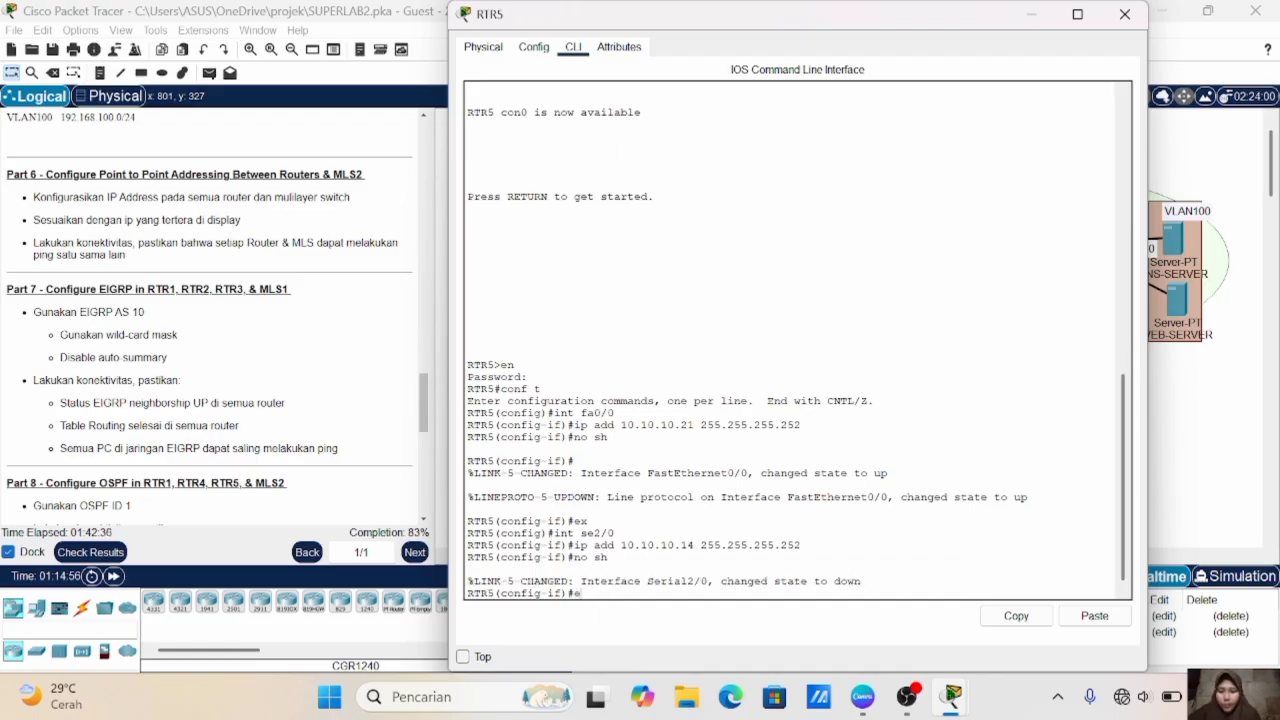
pyautogui.write('x')
pyautogui.press('Return')
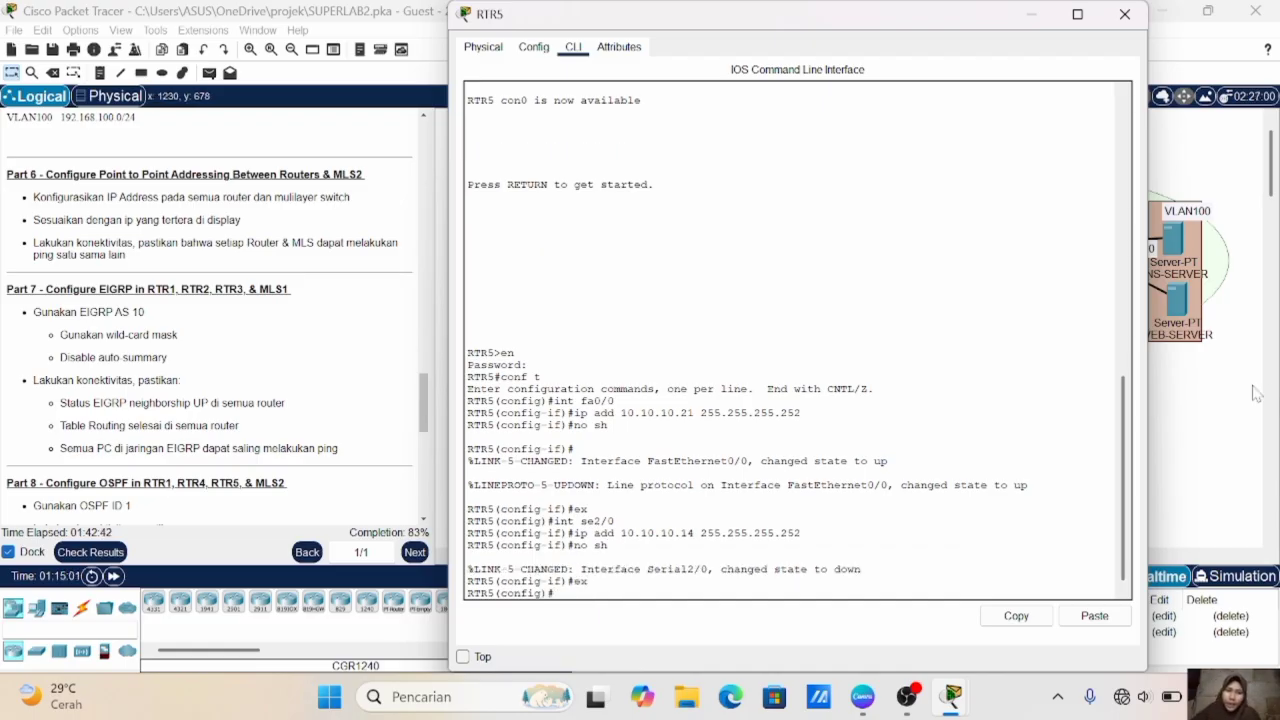
# - Check RTR1's link labels in the topology, and assign its se2/0 the IP address 10.10.10.9 with mask 255.255.255.252
pyautogui.click(1183, 432)
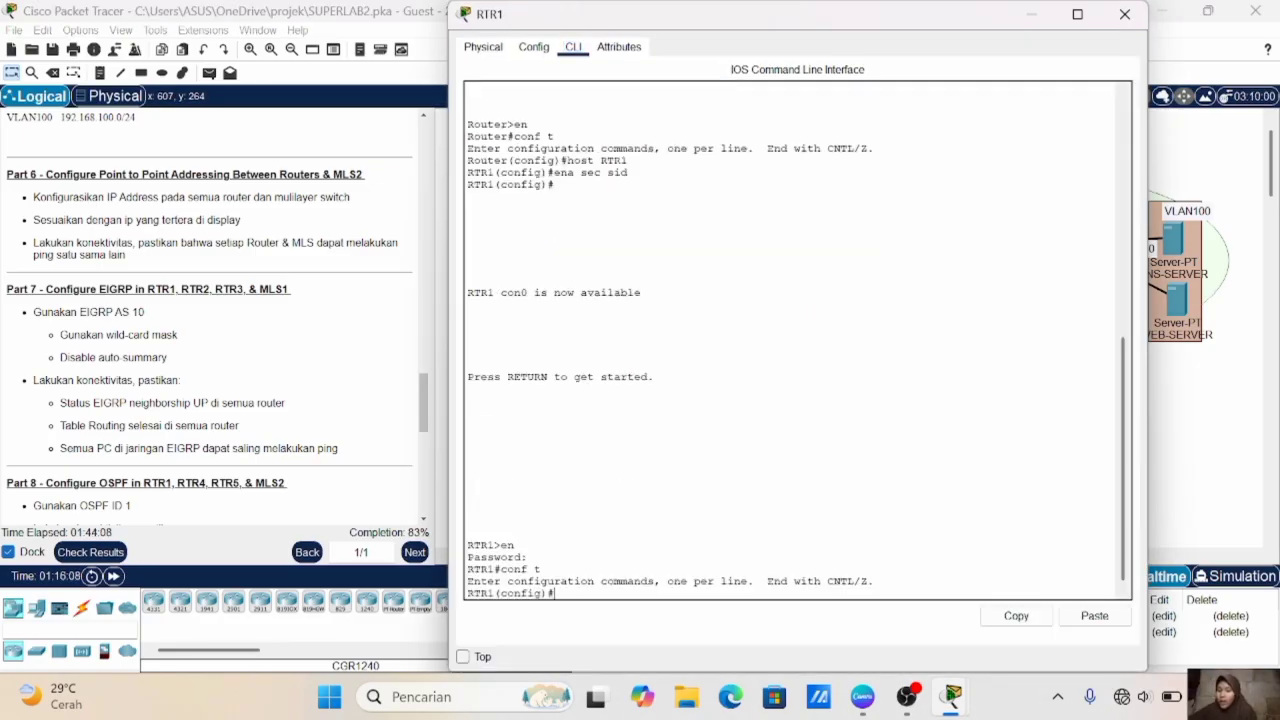
pyautogui.write('int se2/0')
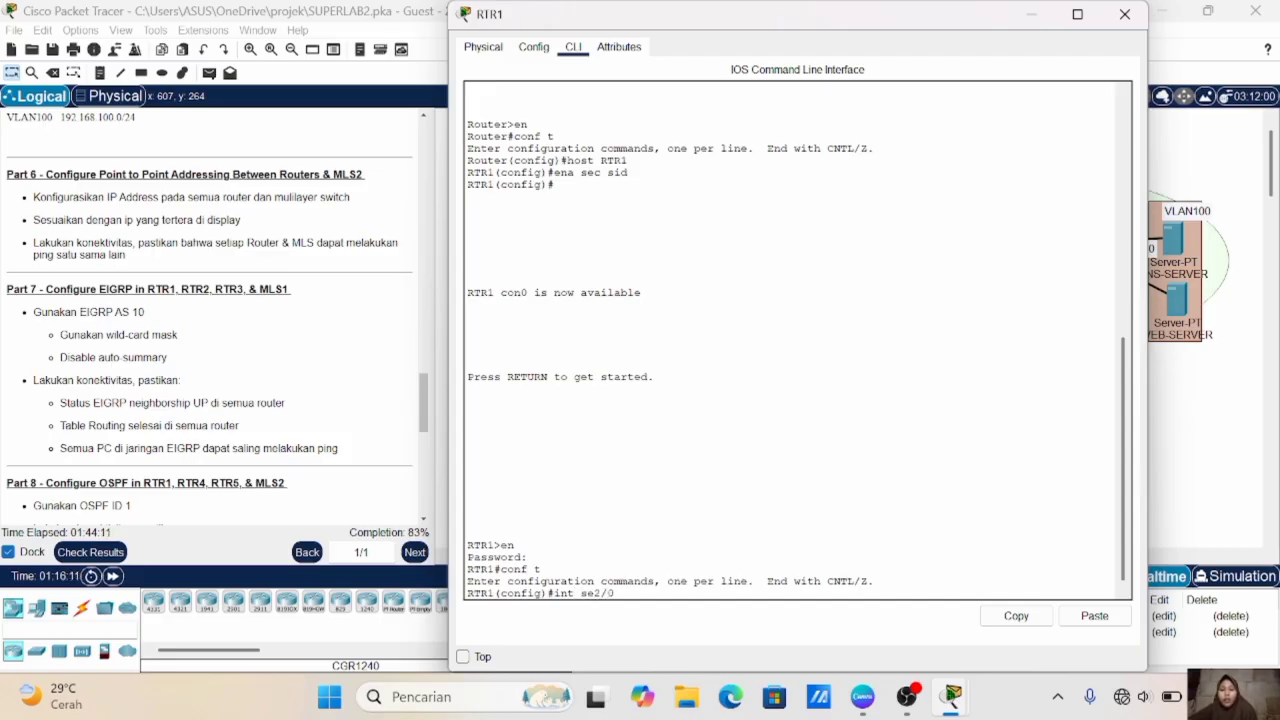
pyautogui.press('Return')
pyautogui.write('ip add ')
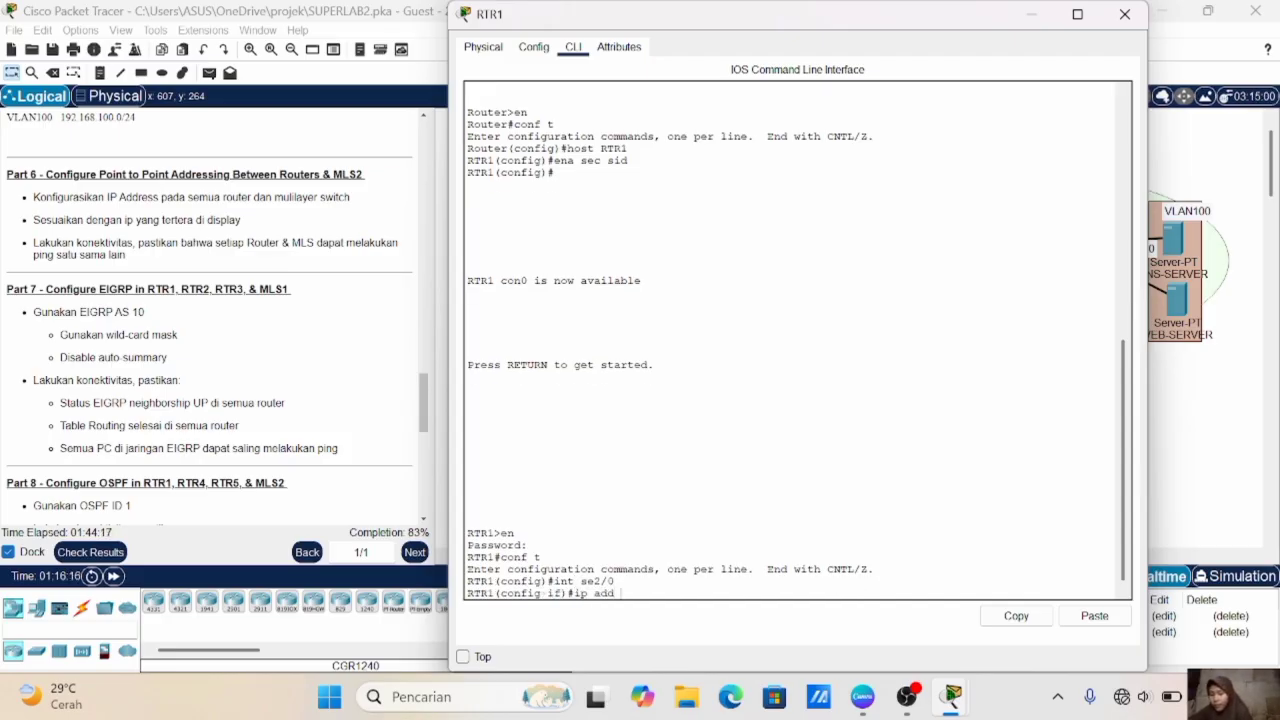
pyautogui.write('10.10.10')
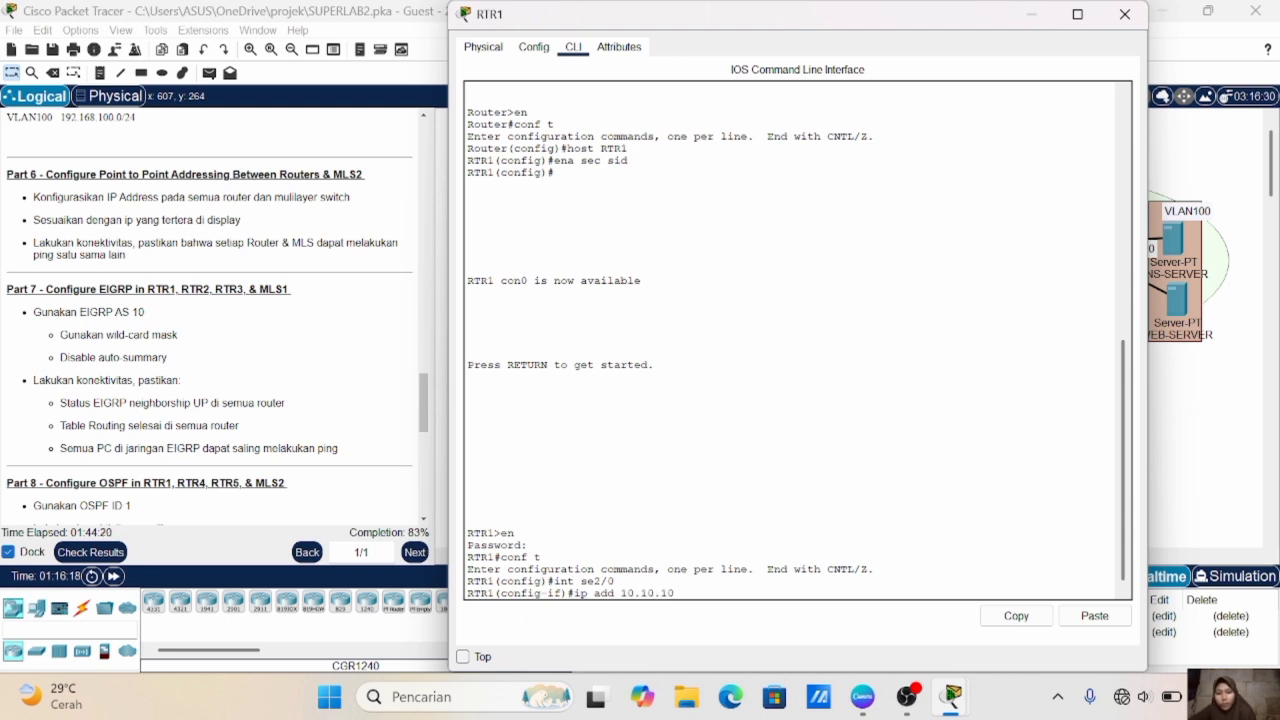
pyautogui.press('BackSpace')
pyautogui.press('BackSpace')
pyautogui.write('9 255.255.255.252')
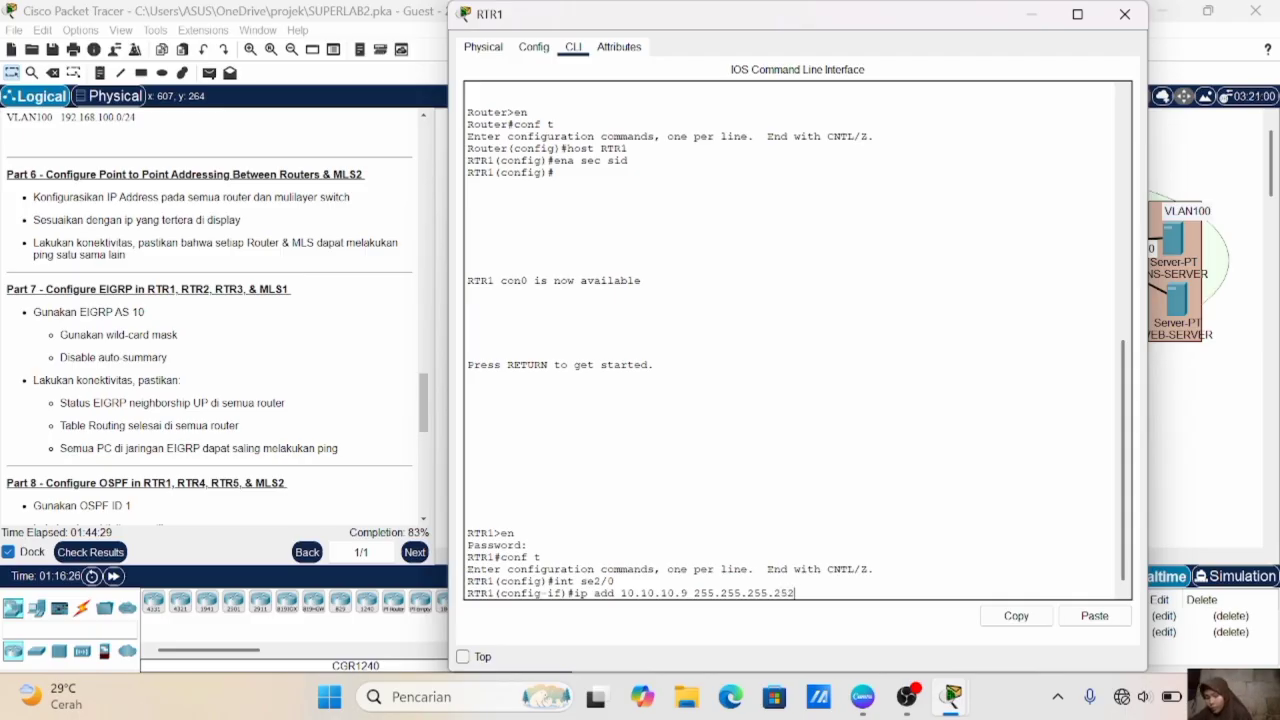
pyautogui.press('Return')
# - Enable RTR1's se2/0 interface and return to global configuration mode
pyautogui.write('no sh')
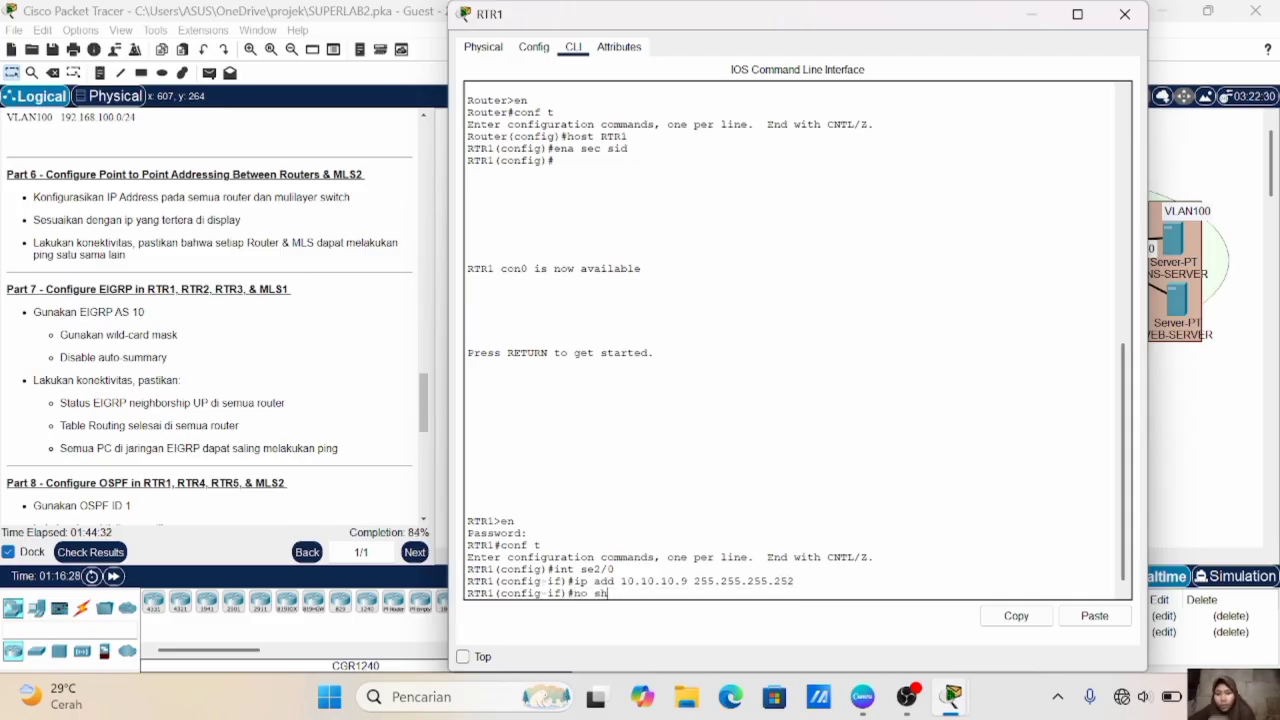
pyautogui.press('Return')
pyautogui.press('Return')
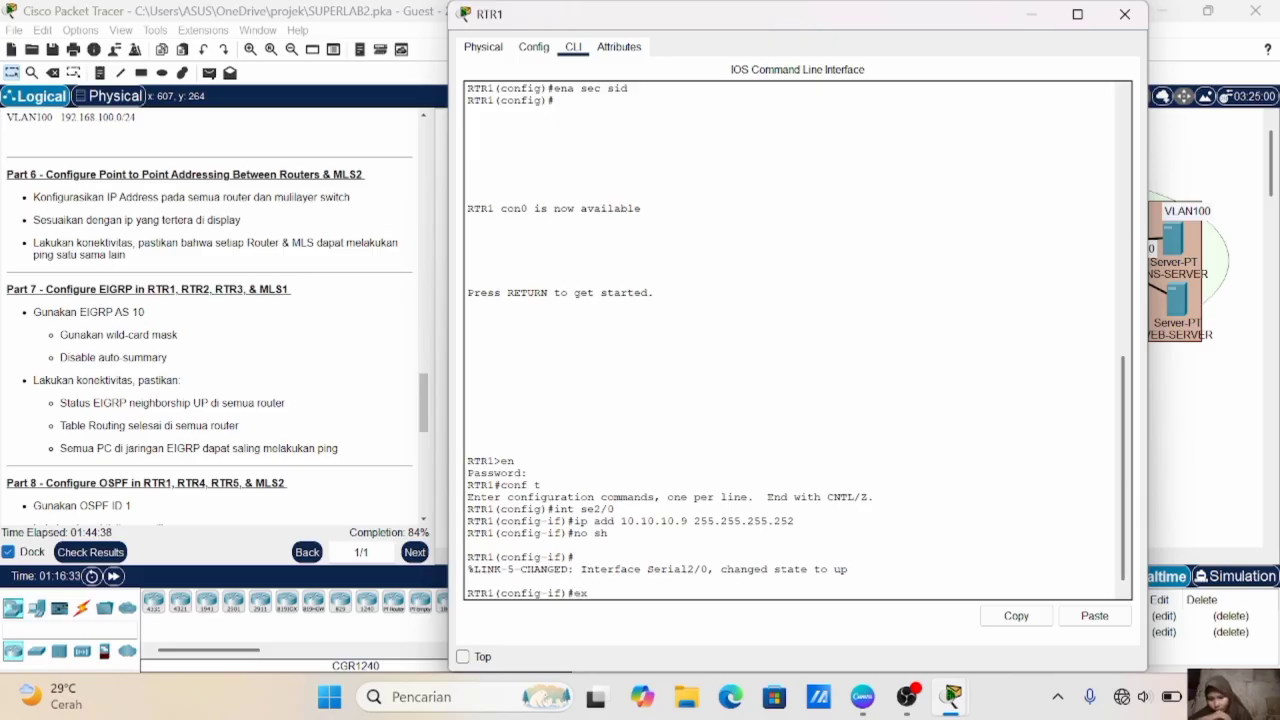
pyautogui.write('ex')
pyautogui.press('Return')
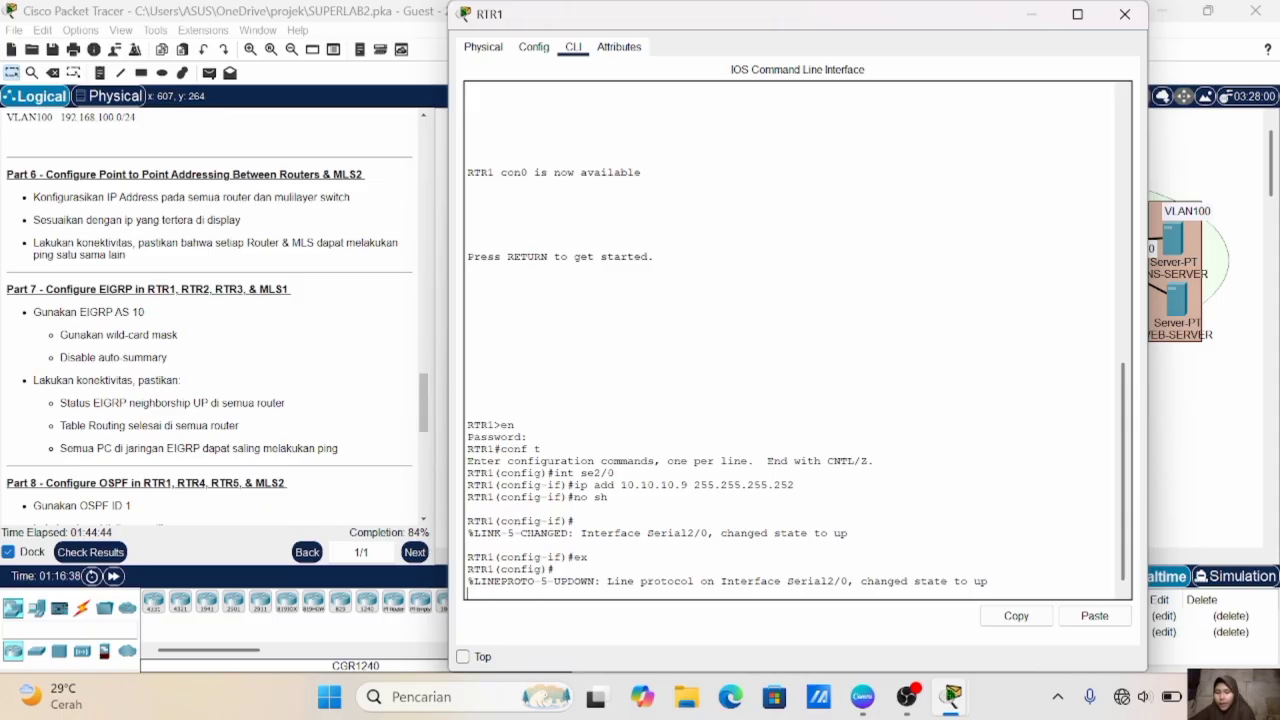
# - Check the link label between RTR1 and RTR5 in the topology, and enter interface se3/0 in RTR1's command line
pyautogui.click(1210, 531)
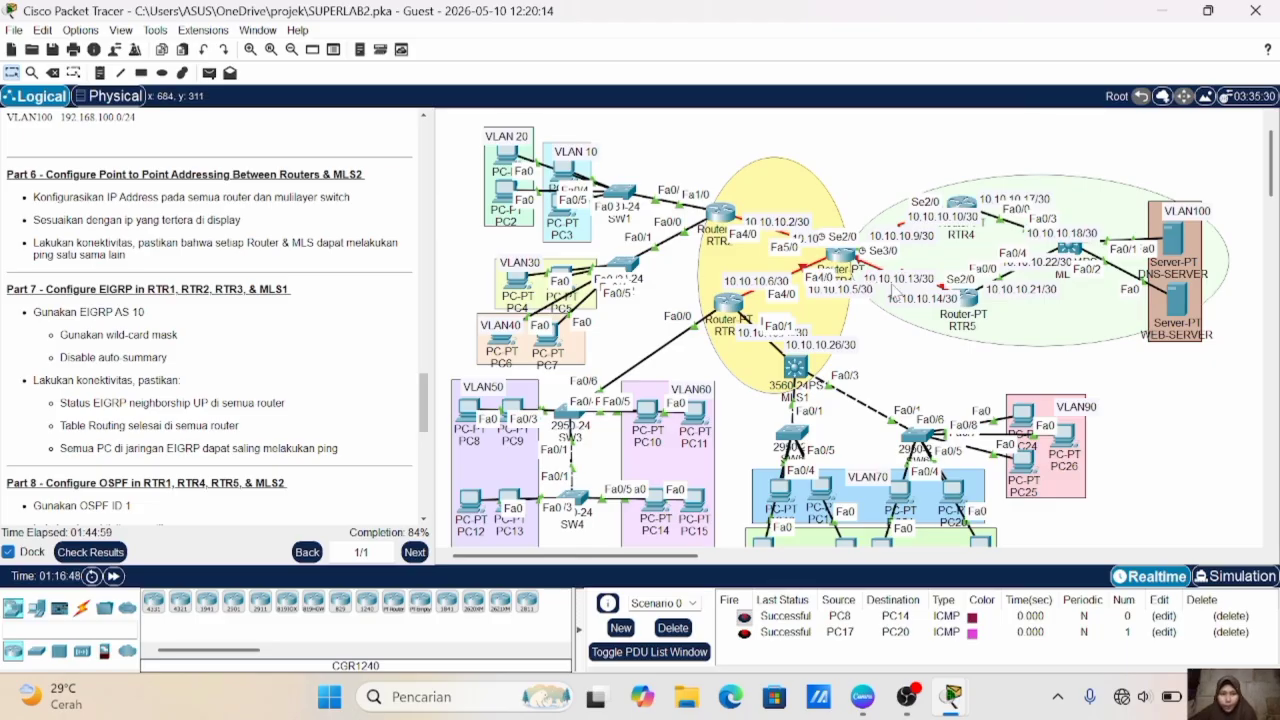
pyautogui.click(843, 257)
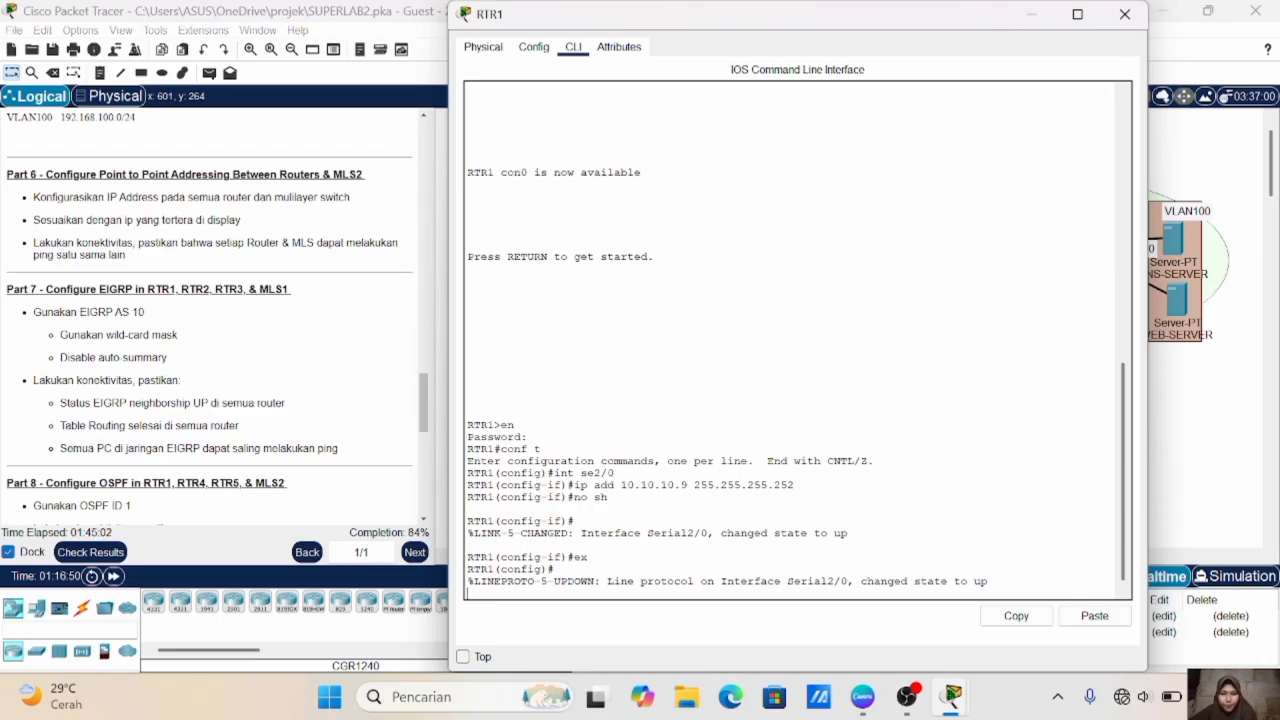
pyautogui.press('Return')
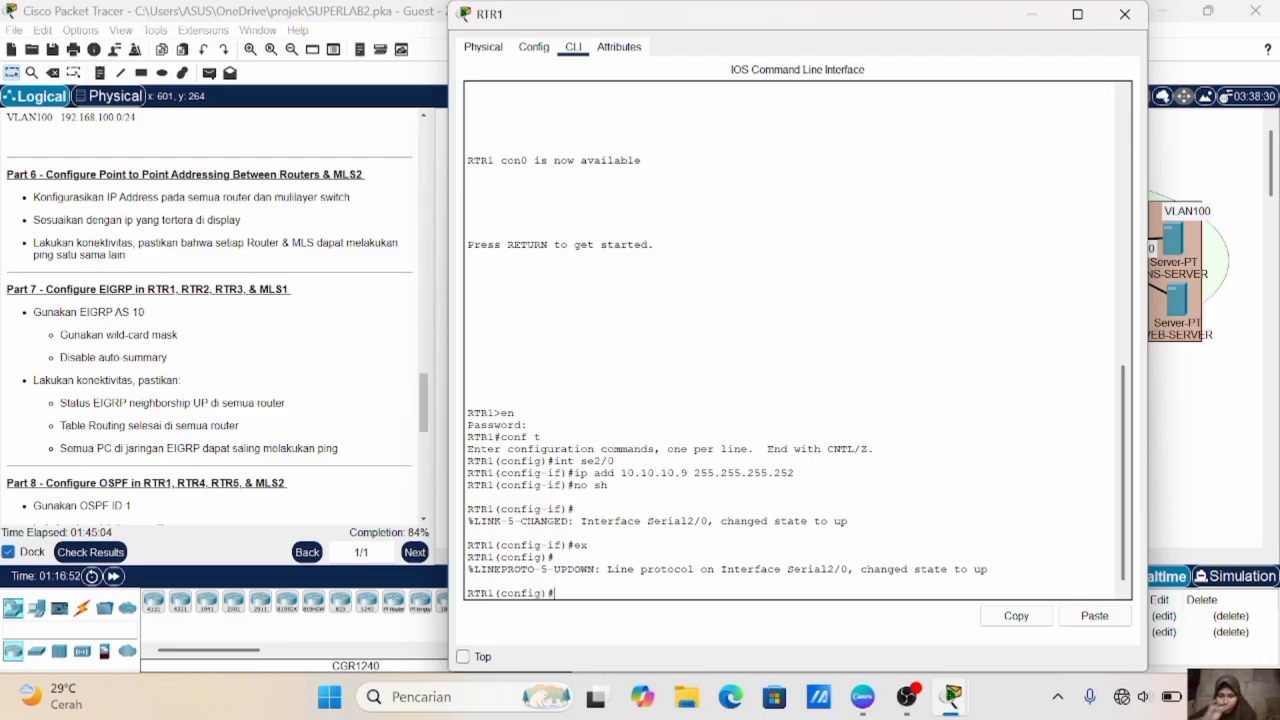
pyautogui.write('int se')
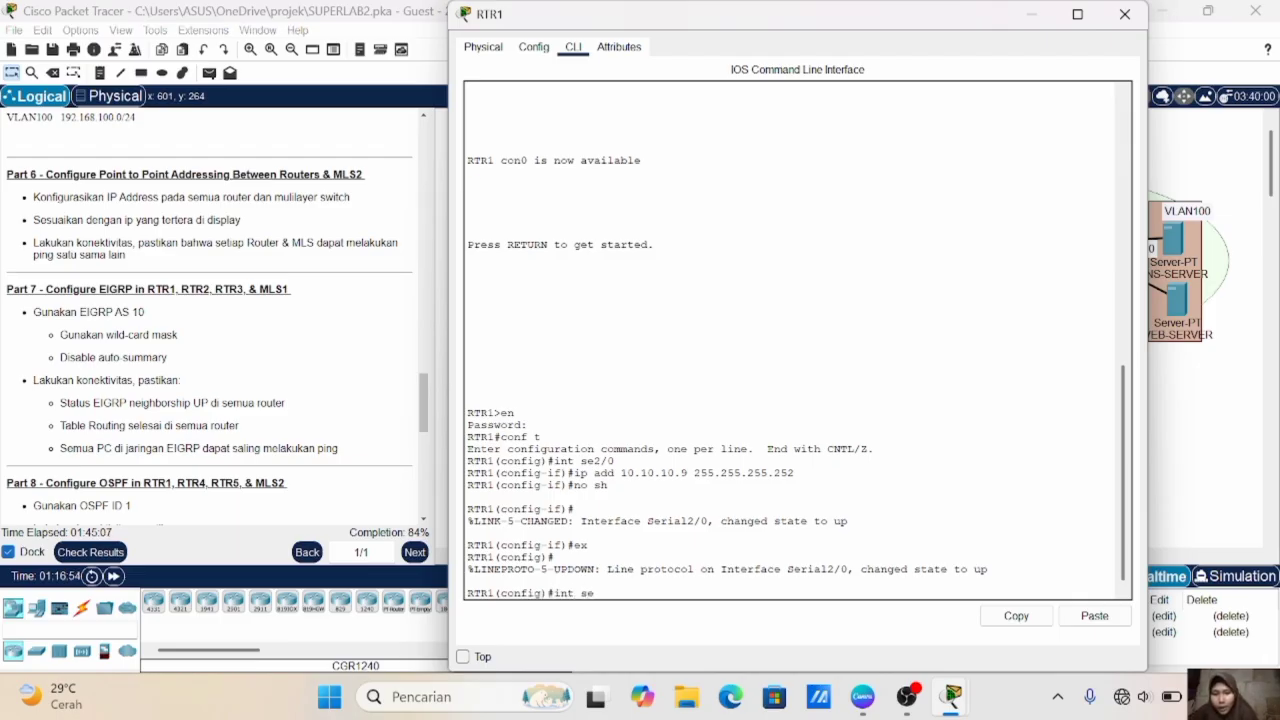
pyautogui.write('3')
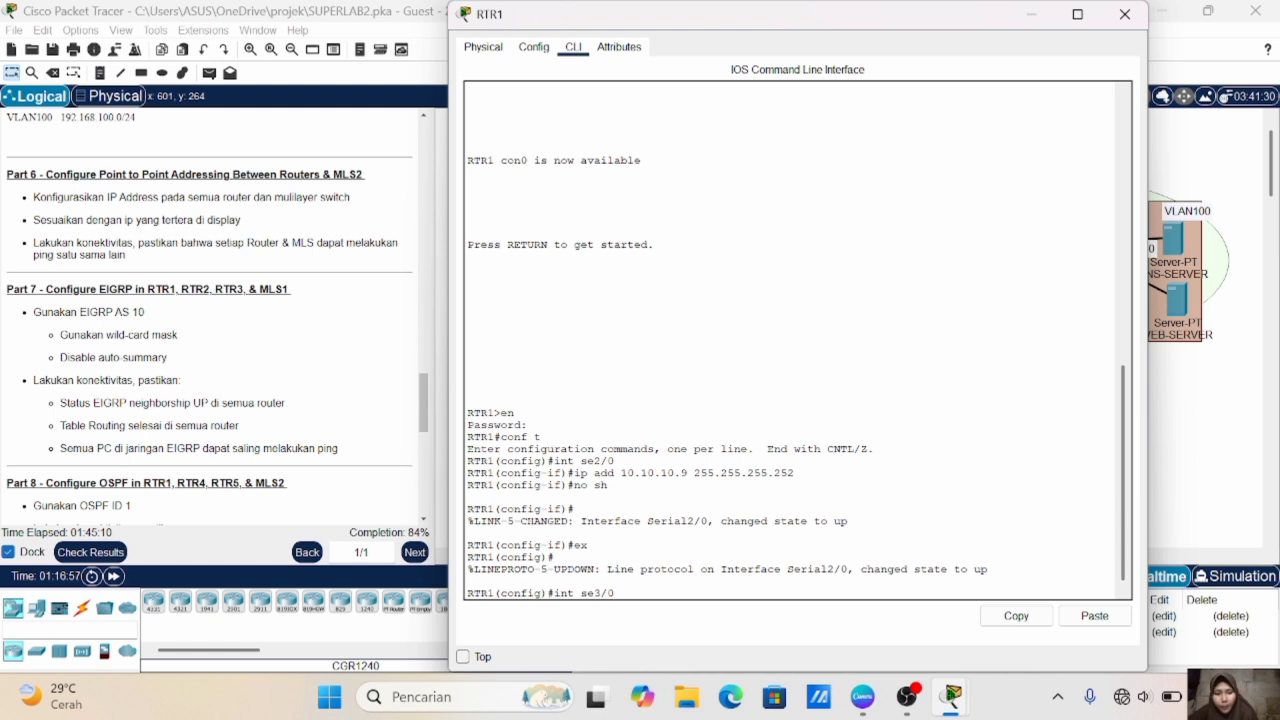
pyautogui.write('/0')
pyautogui.press('Return')
# - Assign RTR1's se3/0 the IP address 10.10.10.13 with mask 255.255.255.252, enable it and exit interface configuration
pyautogui.write('ip add 1')
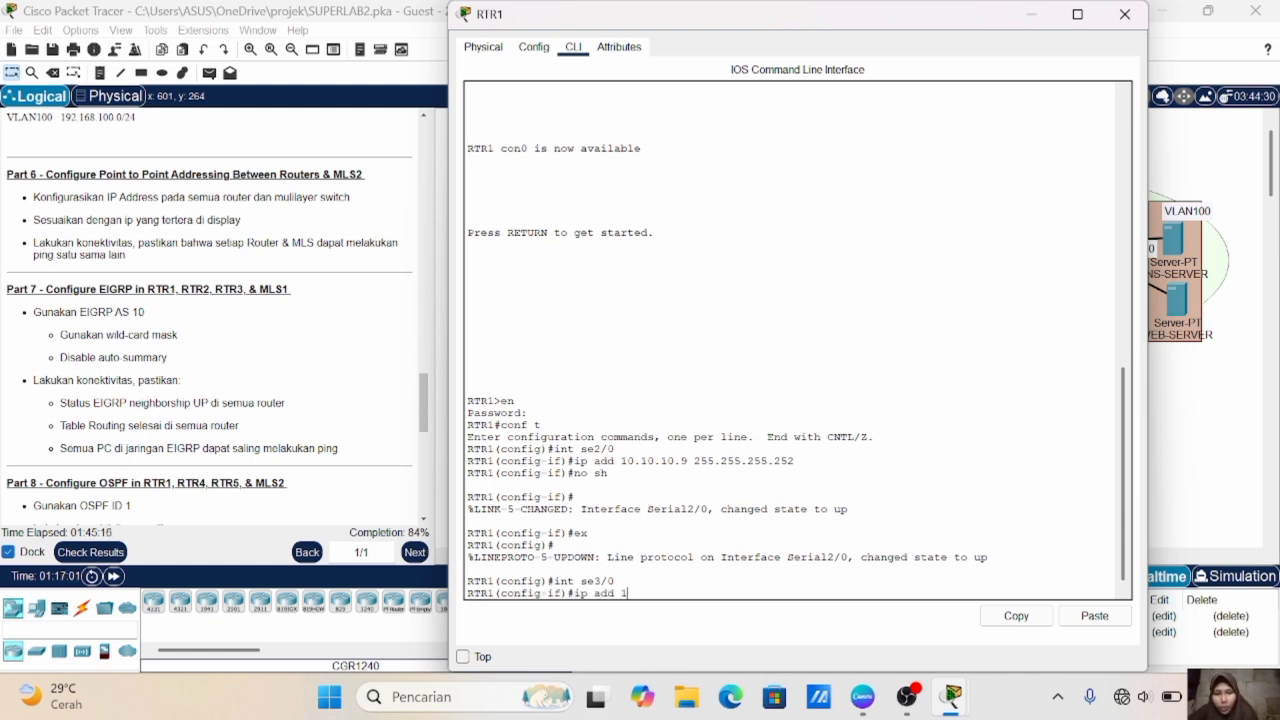
pyautogui.write('90.10.10.13 255.255.255.252')
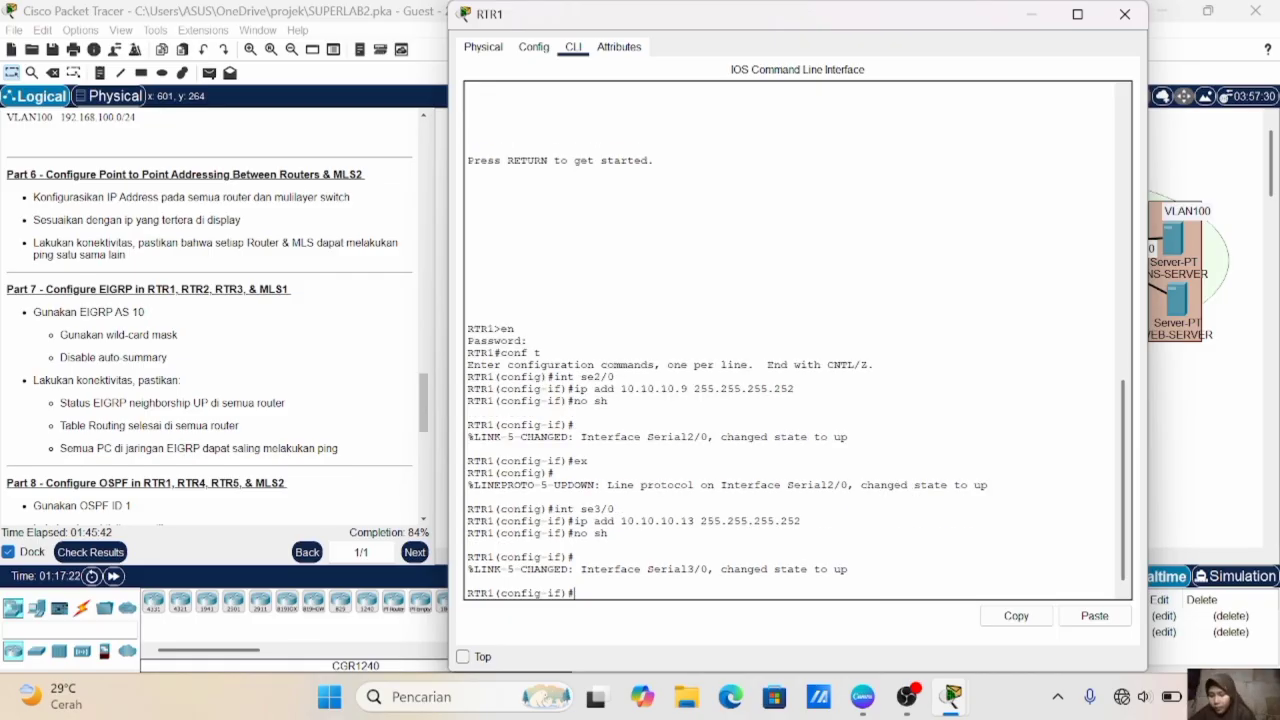
pyautogui.write('ex')
pyautogui.press('Return')
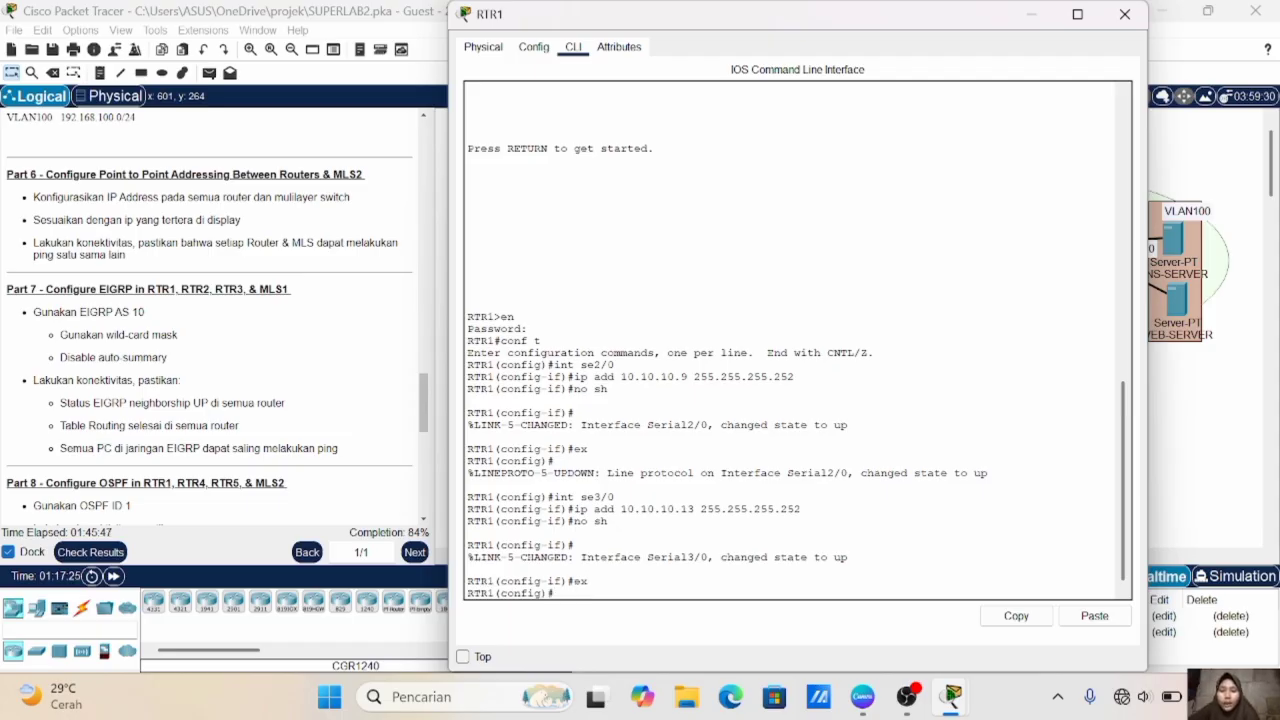
# - Check RTR1's Fa4/0 address label in the topology, and enter interface fa4/0 in RTR1's command line
pyautogui.click(1210, 485)
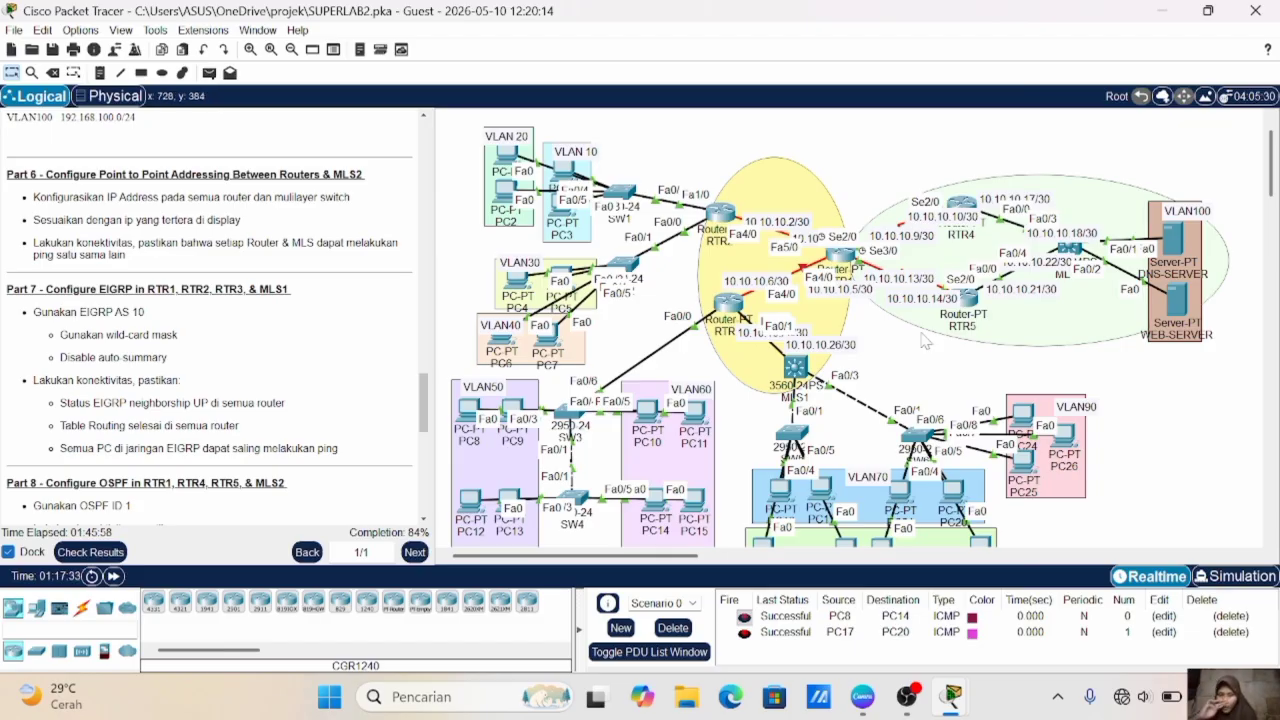
pyautogui.click(841, 258)
pyautogui.press('Return')
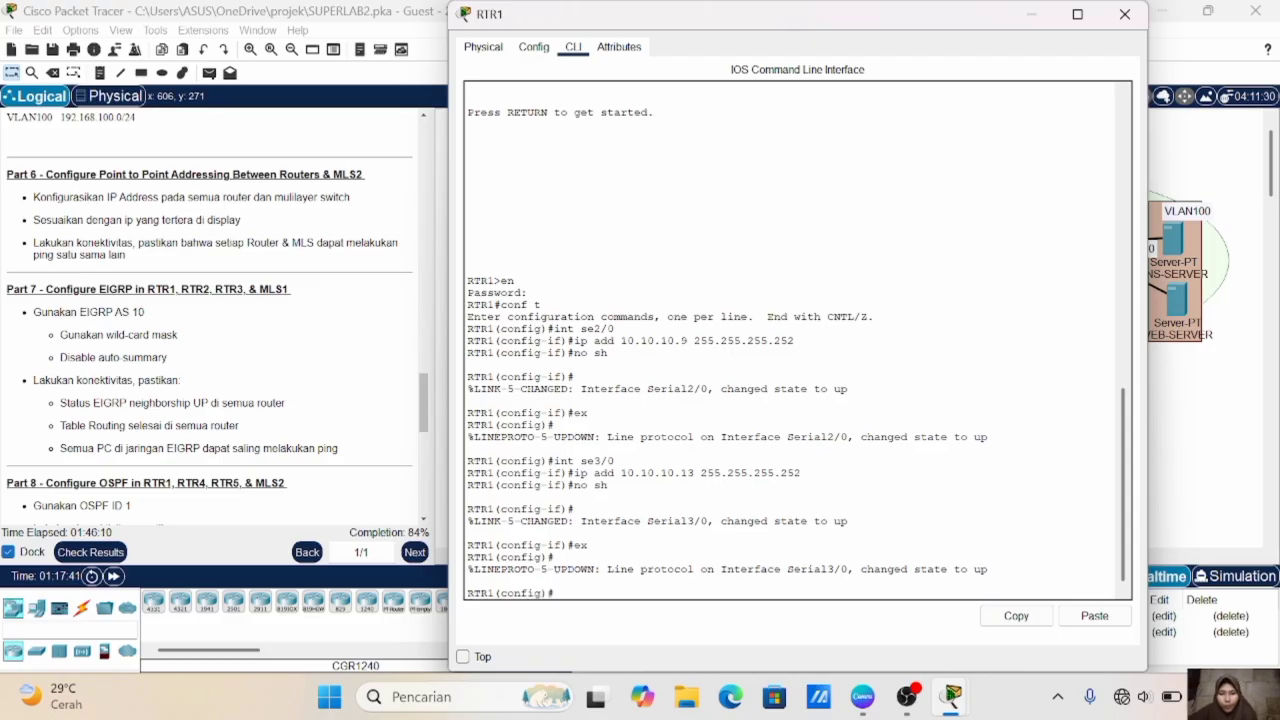
pyautogui.write('int fa')
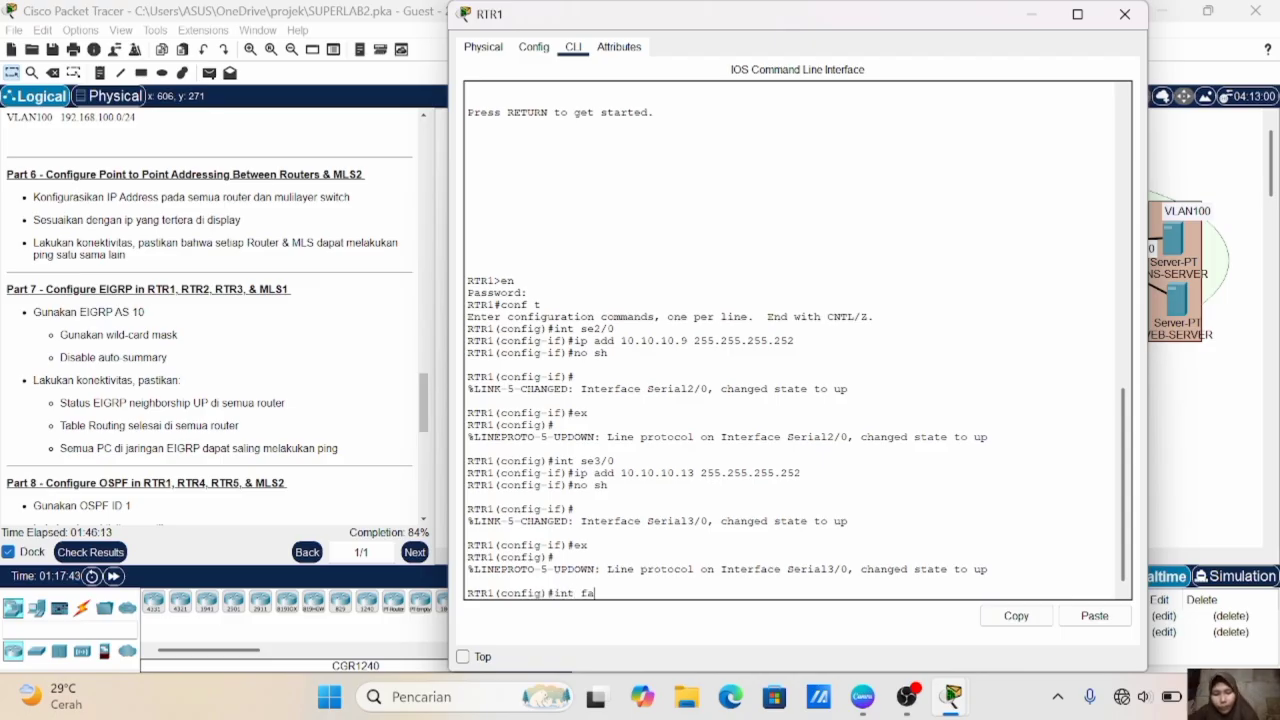
pyautogui.write('4/0')
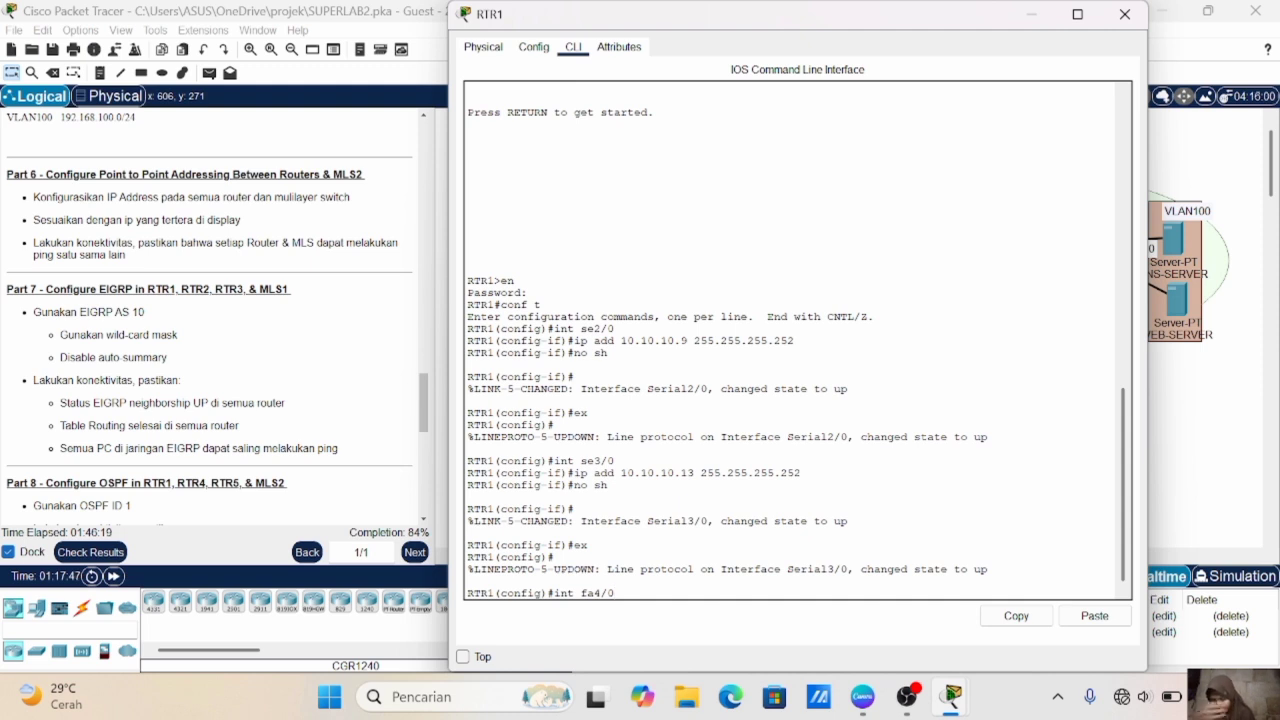
pyautogui.press('Return')
# - Assign RTR1's fa4/0 interface the IP address 10.10.10.5 with mask 255.255.255.252
pyautogui.write('ip add 10')
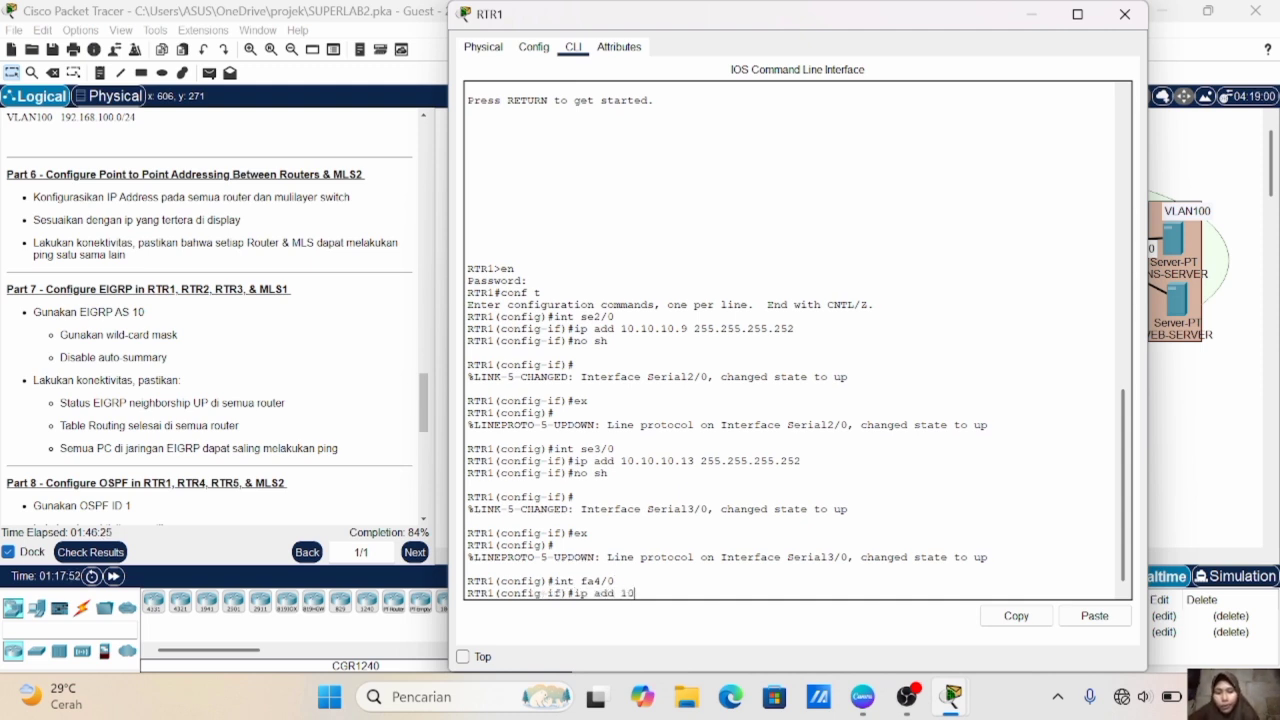
pyautogui.write('.10.10.14')
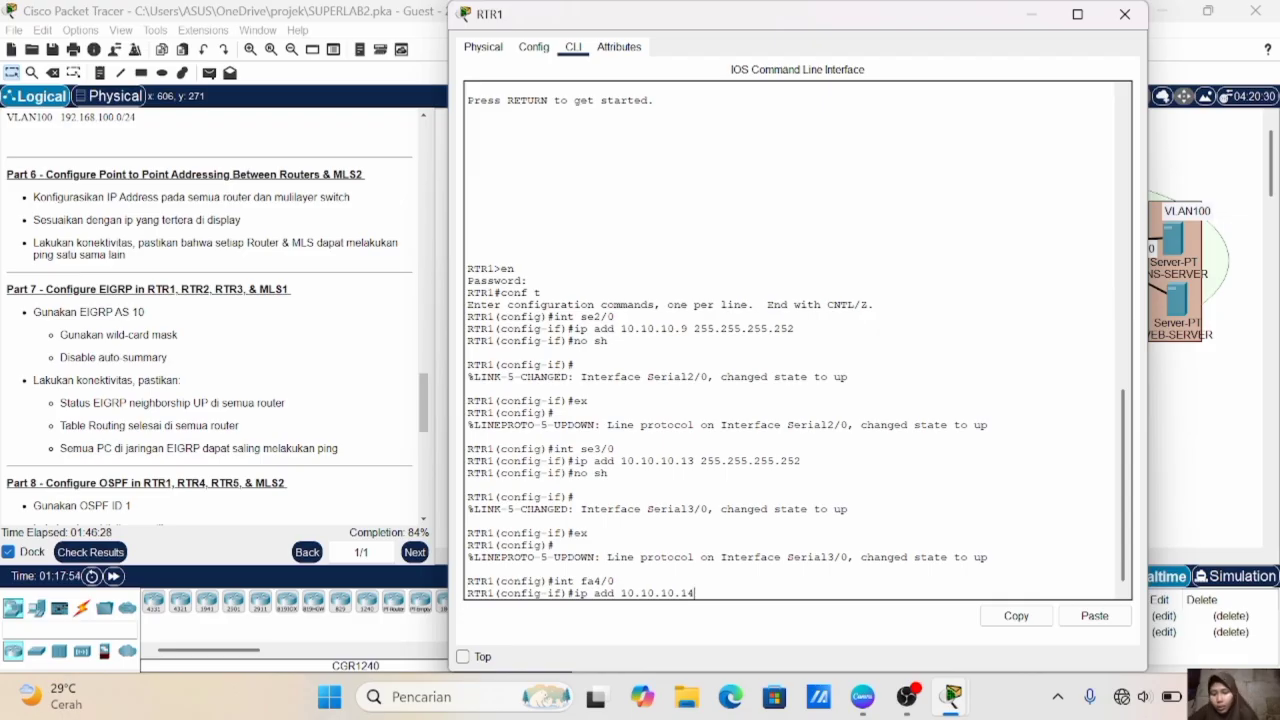
pyautogui.press('BackSpace')
pyautogui.write('5')
pyautogui.press('BackSpace')
pyautogui.write('5 255.255.')
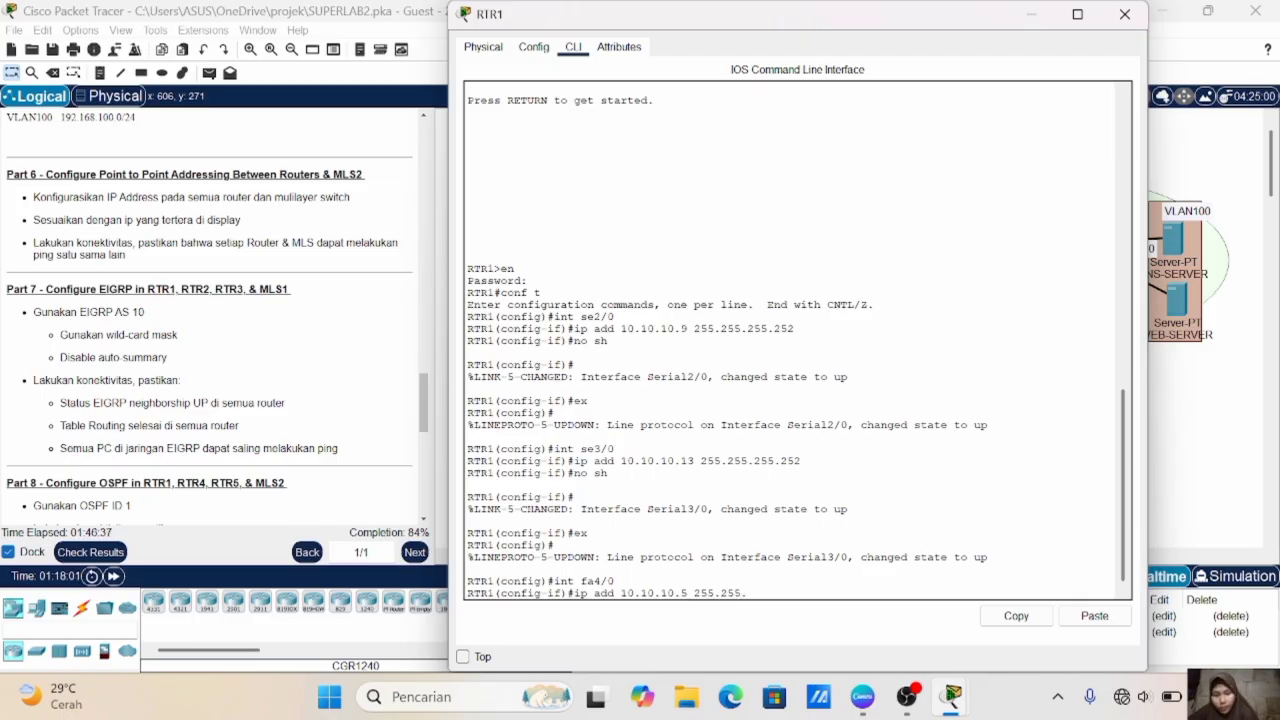
pyautogui.write('255.252')
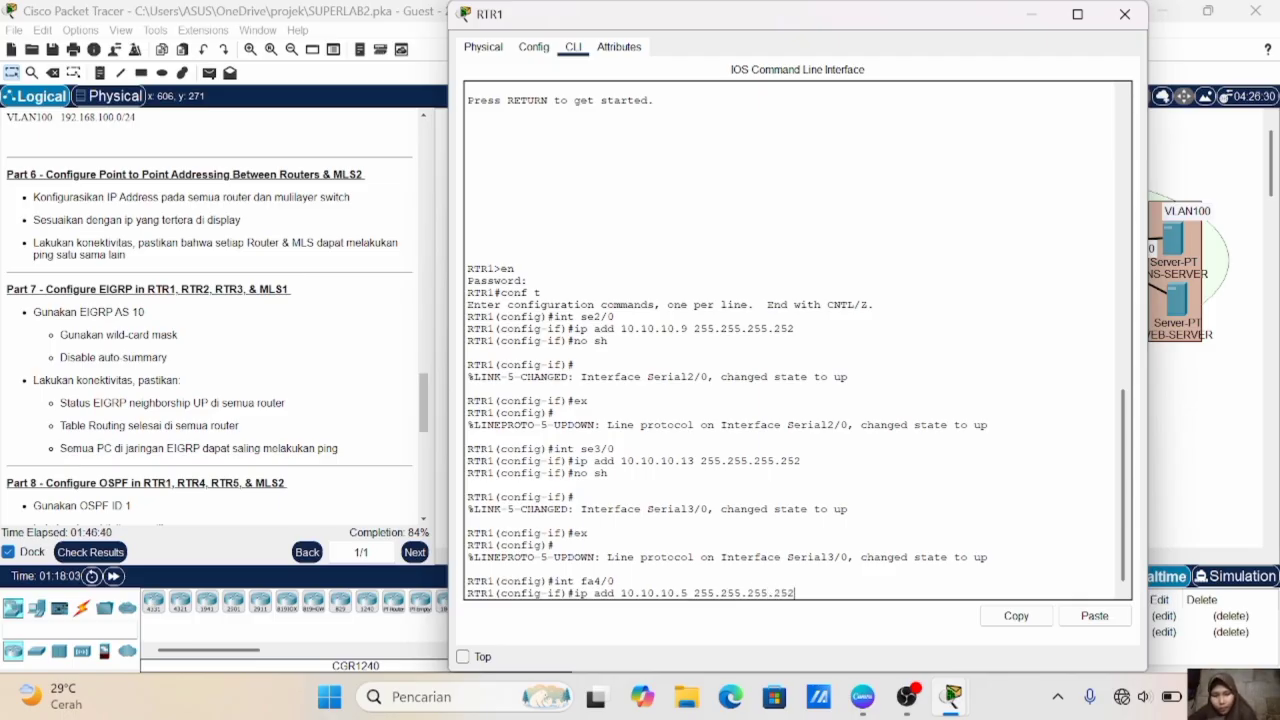
pyautogui.press('Return')
# - Enable RTR1's fa4/0 interface and exit its interface configuration
pyautogui.write('no sh')
pyautogui.press('Return')
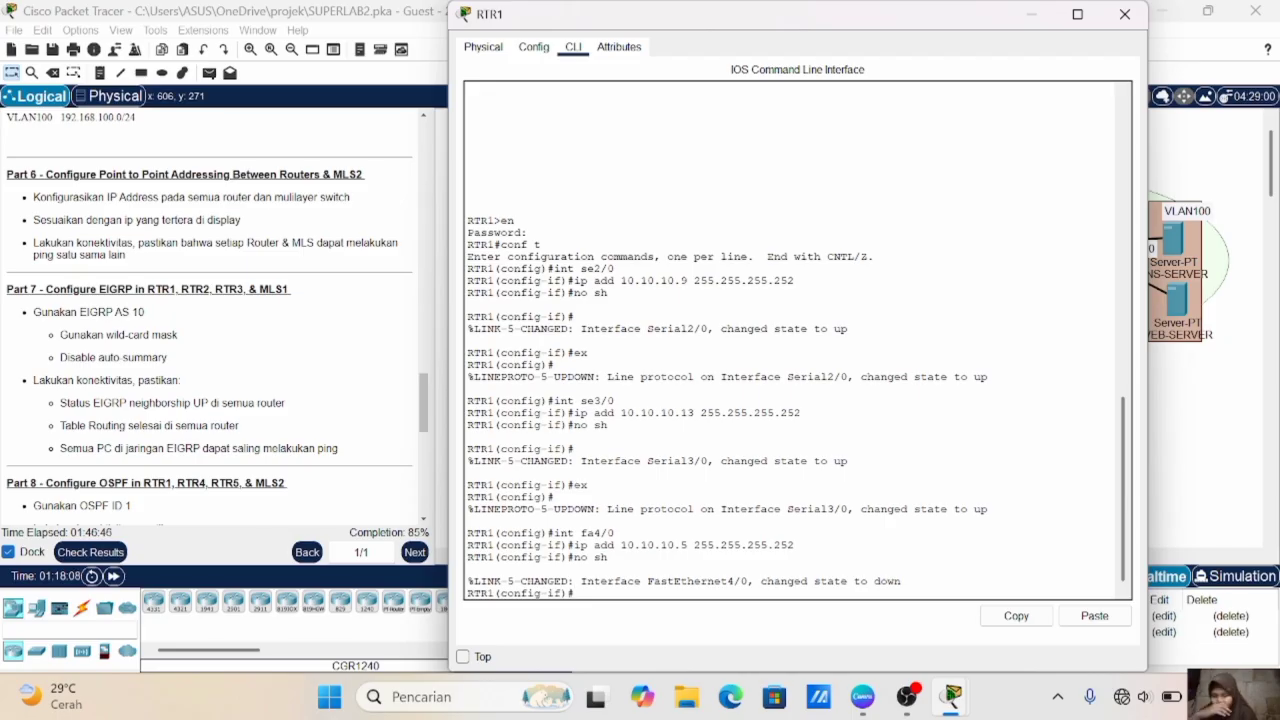
pyautogui.write('ex')
pyautogui.press('Return')
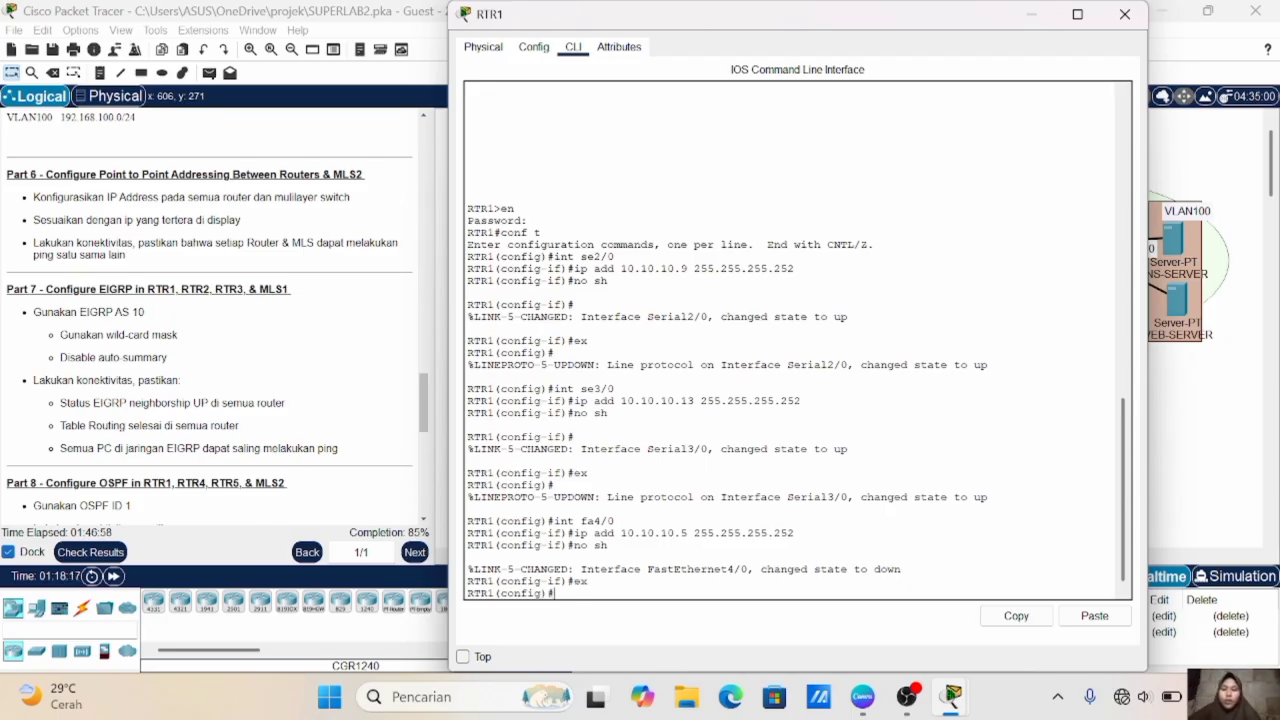
# - Check RTR1's Fa5/0 address label in the topology, and enter interface fa5/0 in RTR1's command line
pyautogui.click(1270, 444)
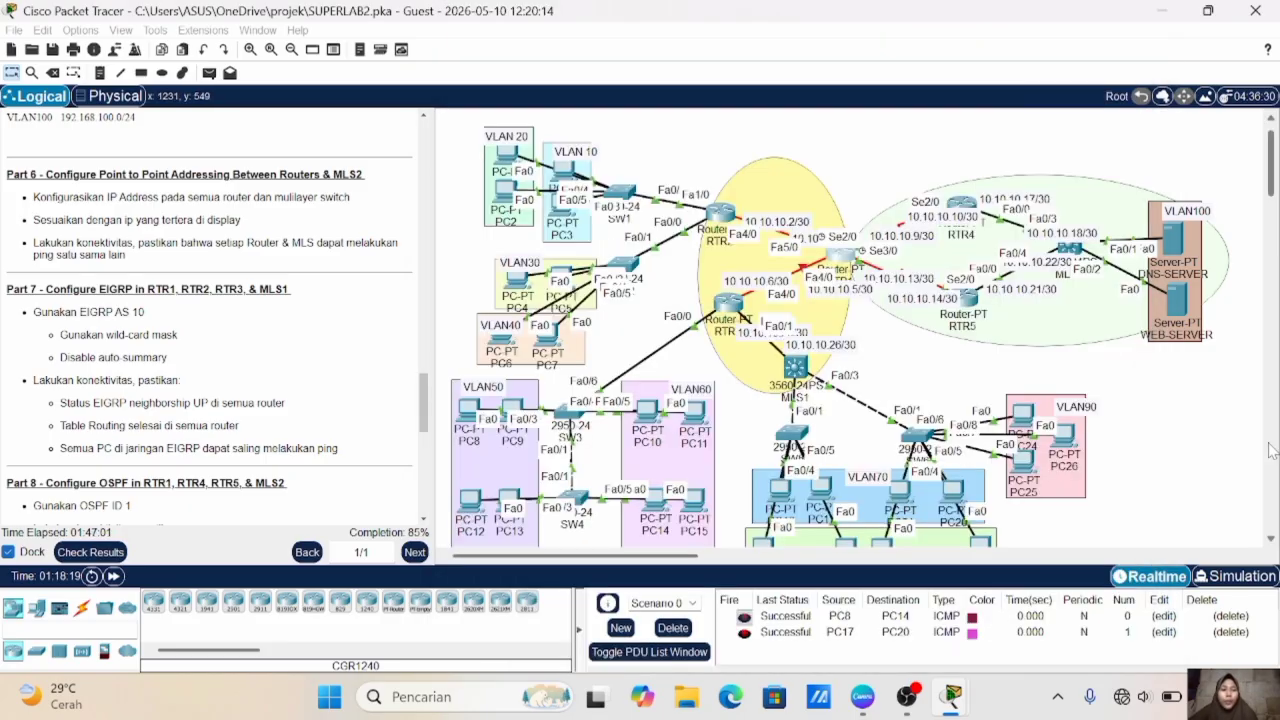
pyautogui.scroll(5, 1143, 429)
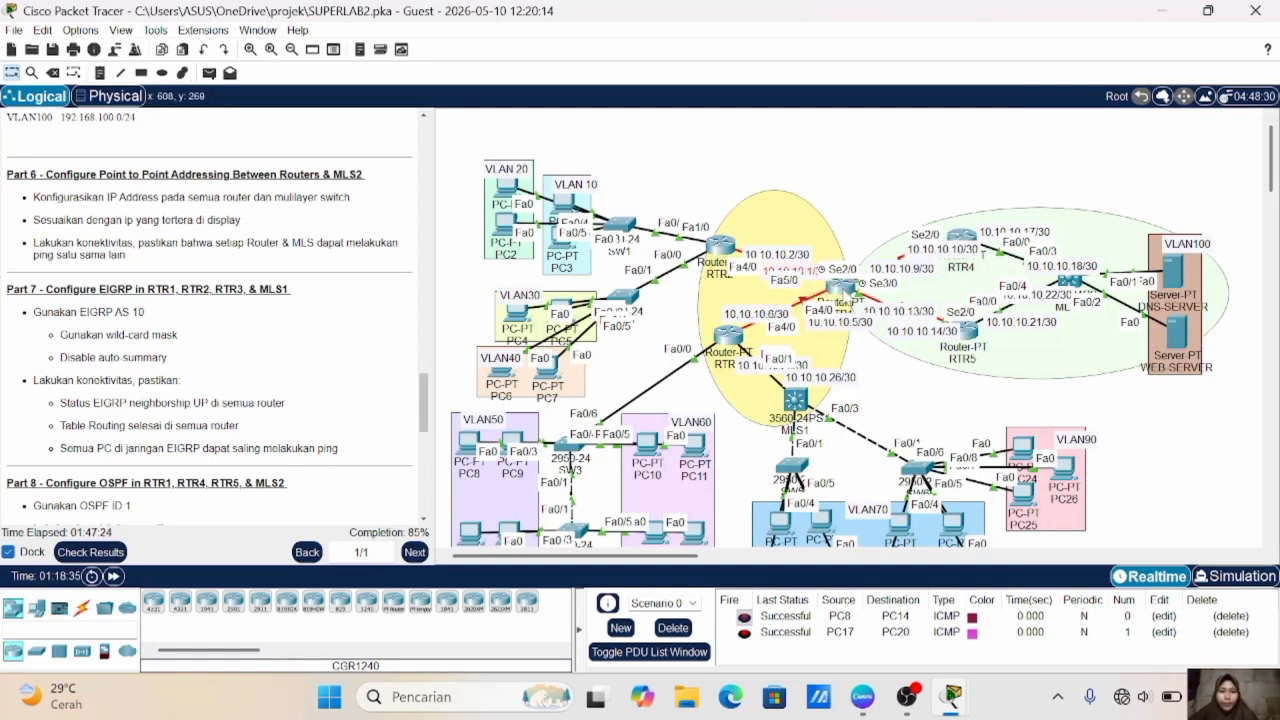
pyautogui.click(840, 288)
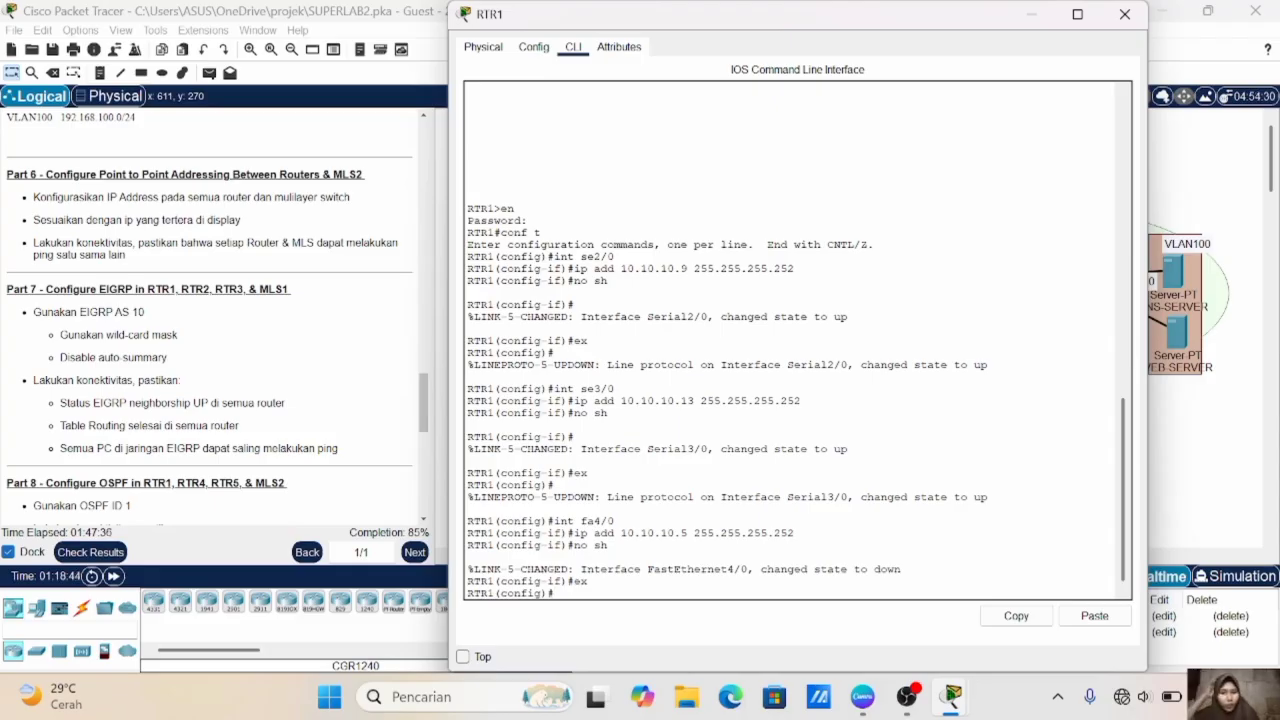
pyautogui.write('int fa')
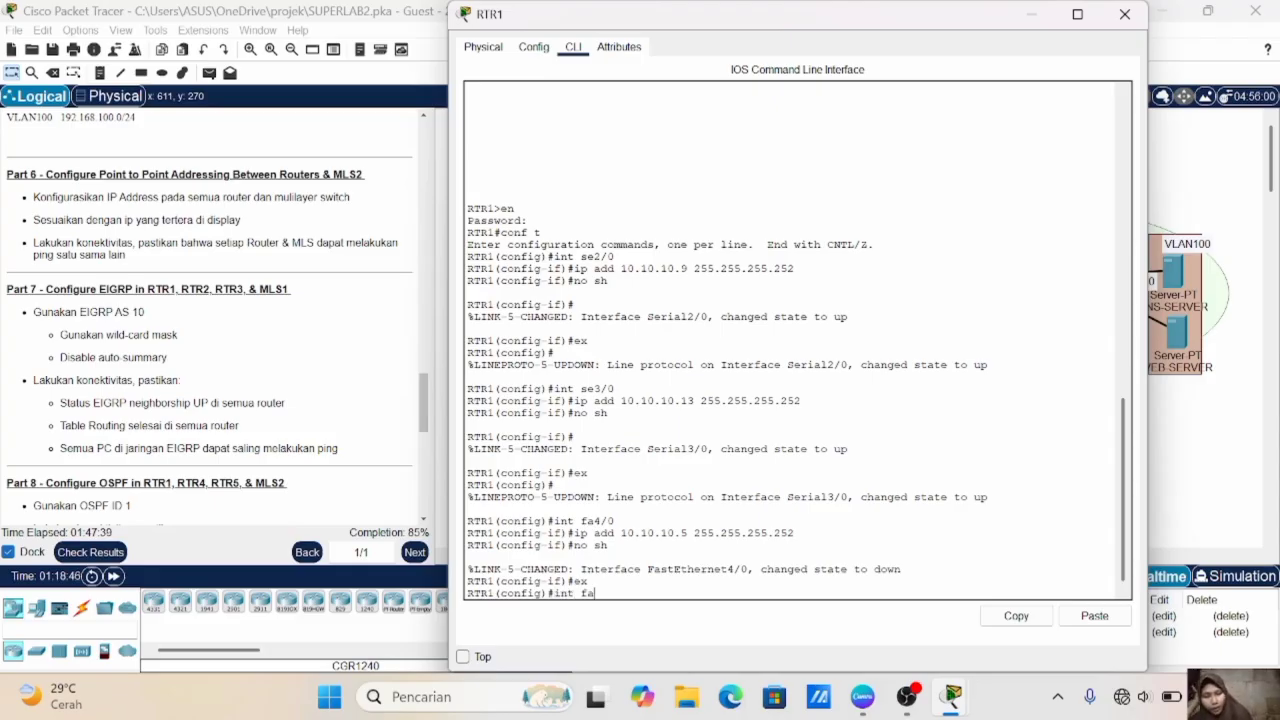
pyautogui.write('5/0')
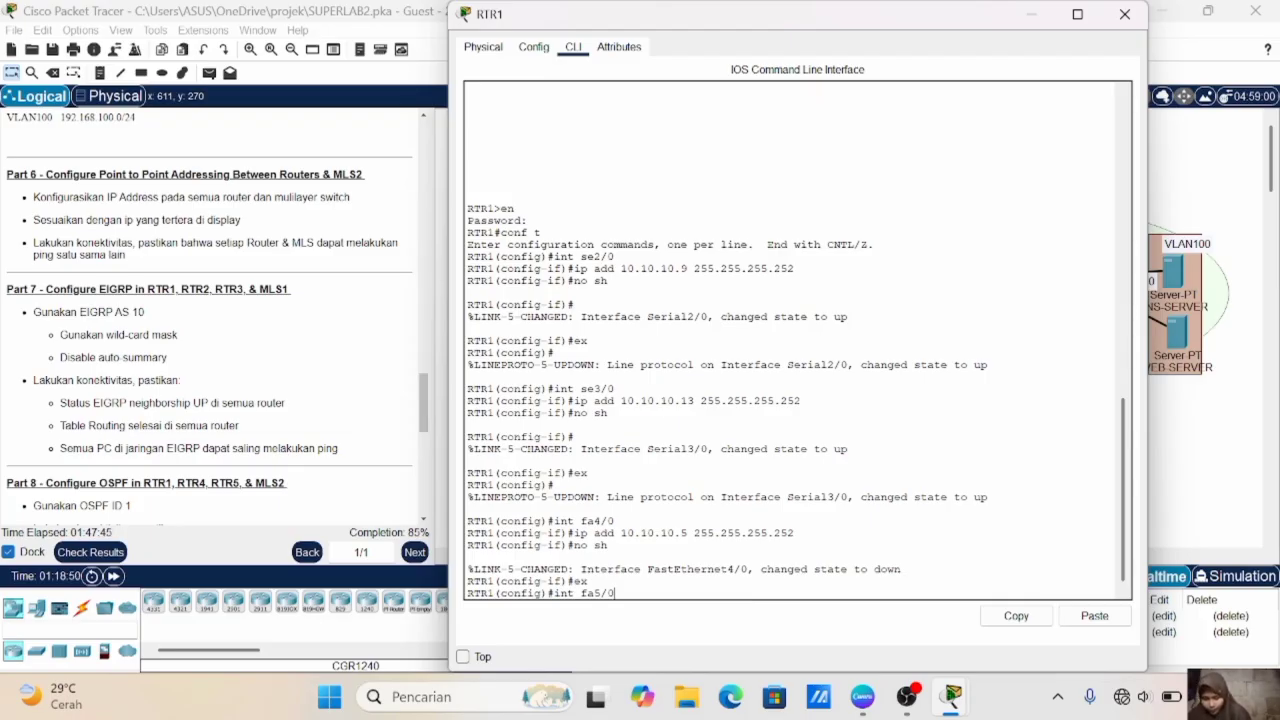
pyautogui.press('Return')
# - Assign RTR1's fa5/0 interface the IP address 10.10.10.1 with mask 255.255.255.252
pyautogui.write('ip add 10.10.10.1 2')
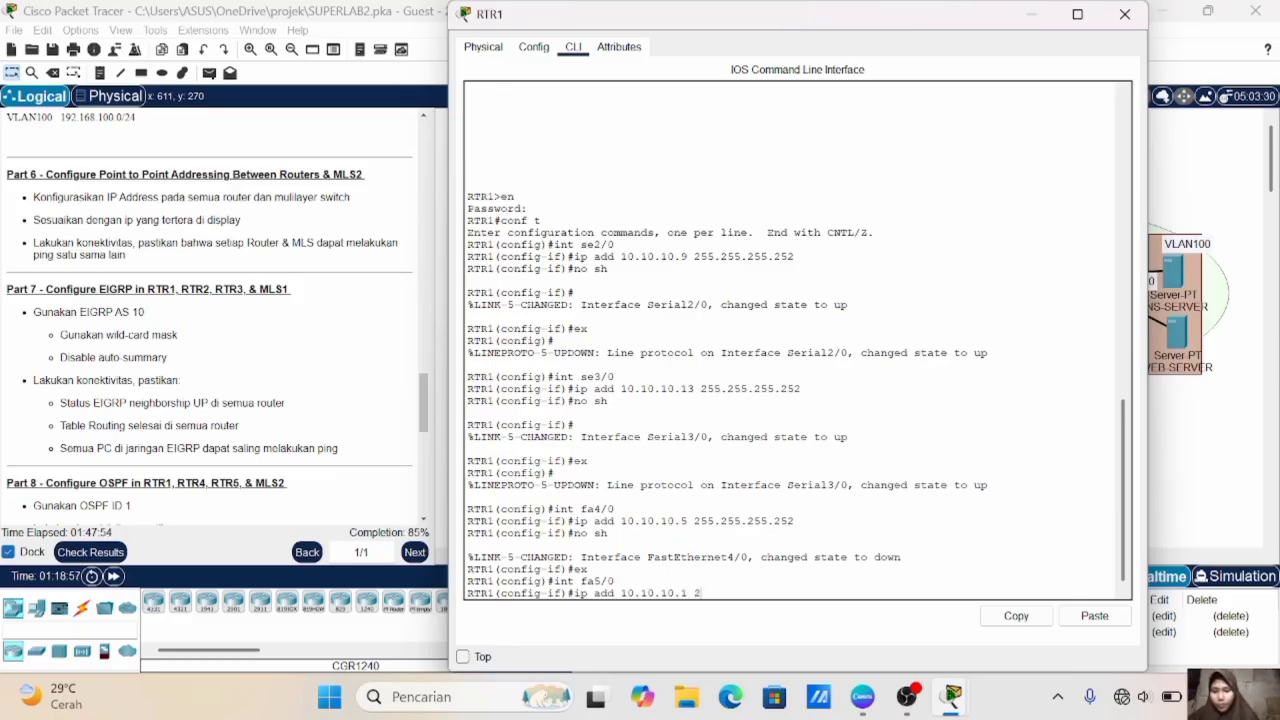
pyautogui.write('55.255.255.252')
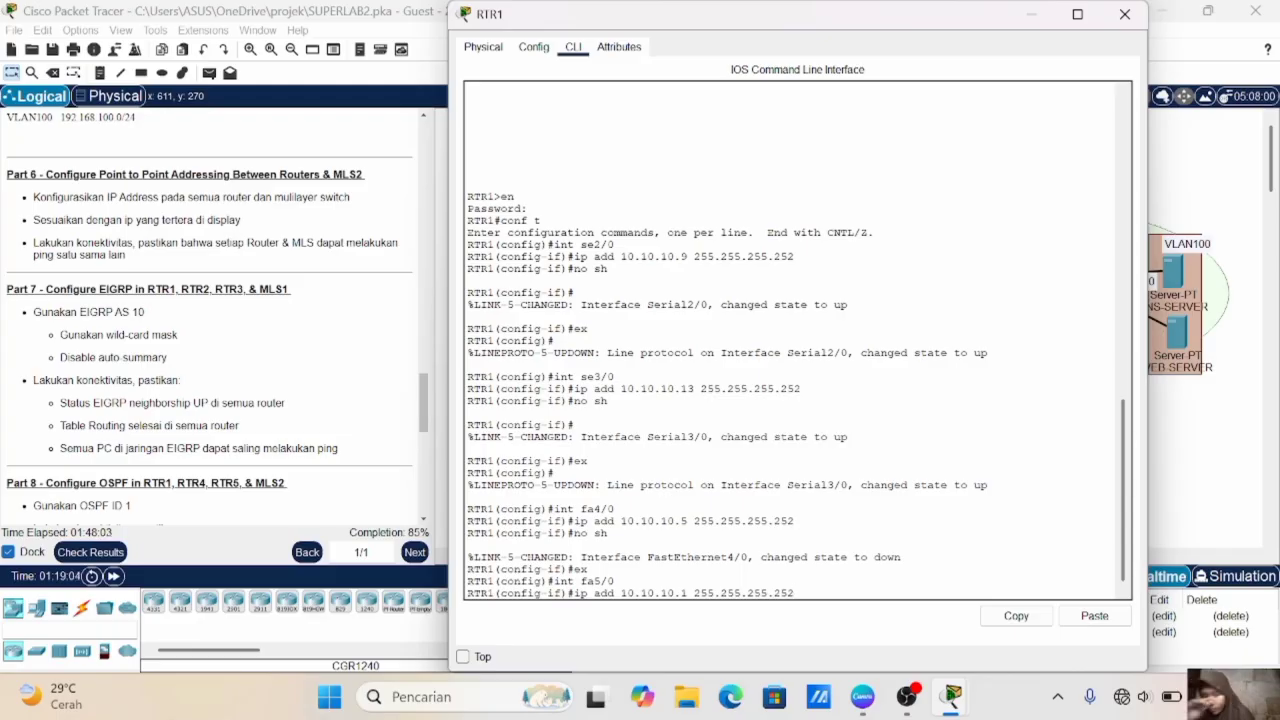
pyautogui.press('Return')
# - Enable RTR1's fa5/0 interface and exit its interface configuration
pyautogui.write('no sh')
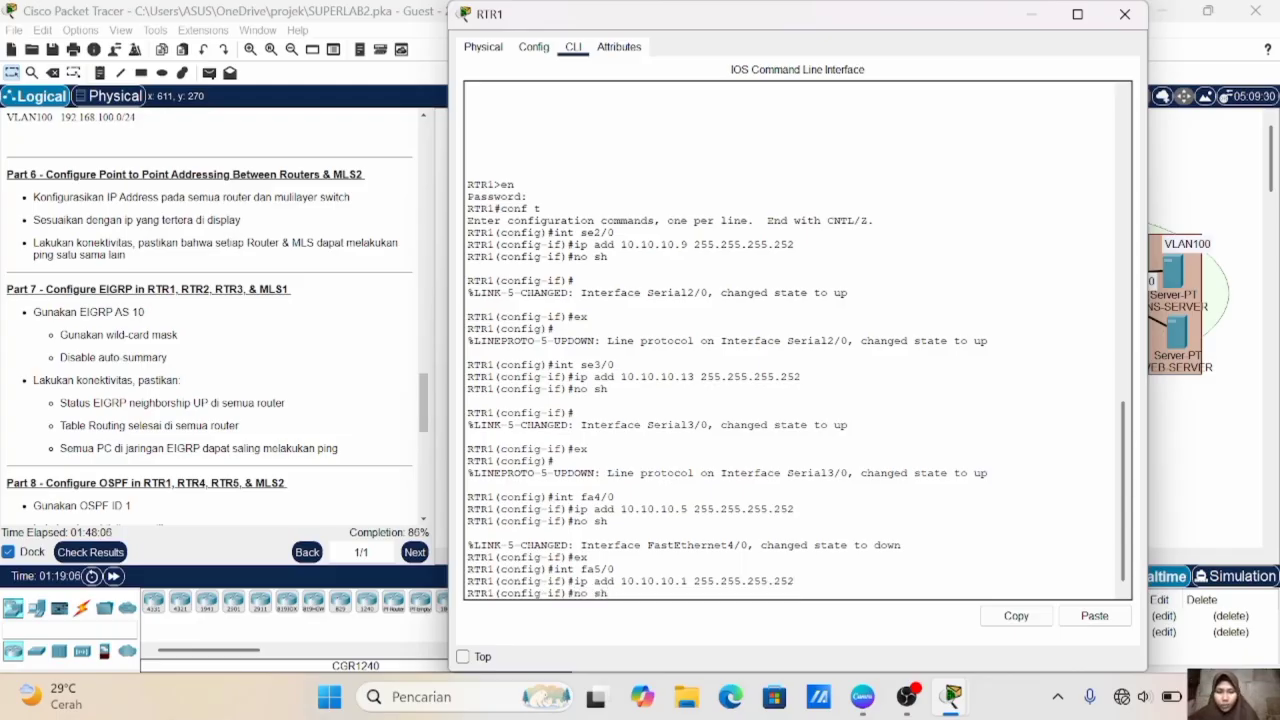
pyautogui.press('Return')
pyautogui.write('ex')
pyautogui.press('Return')
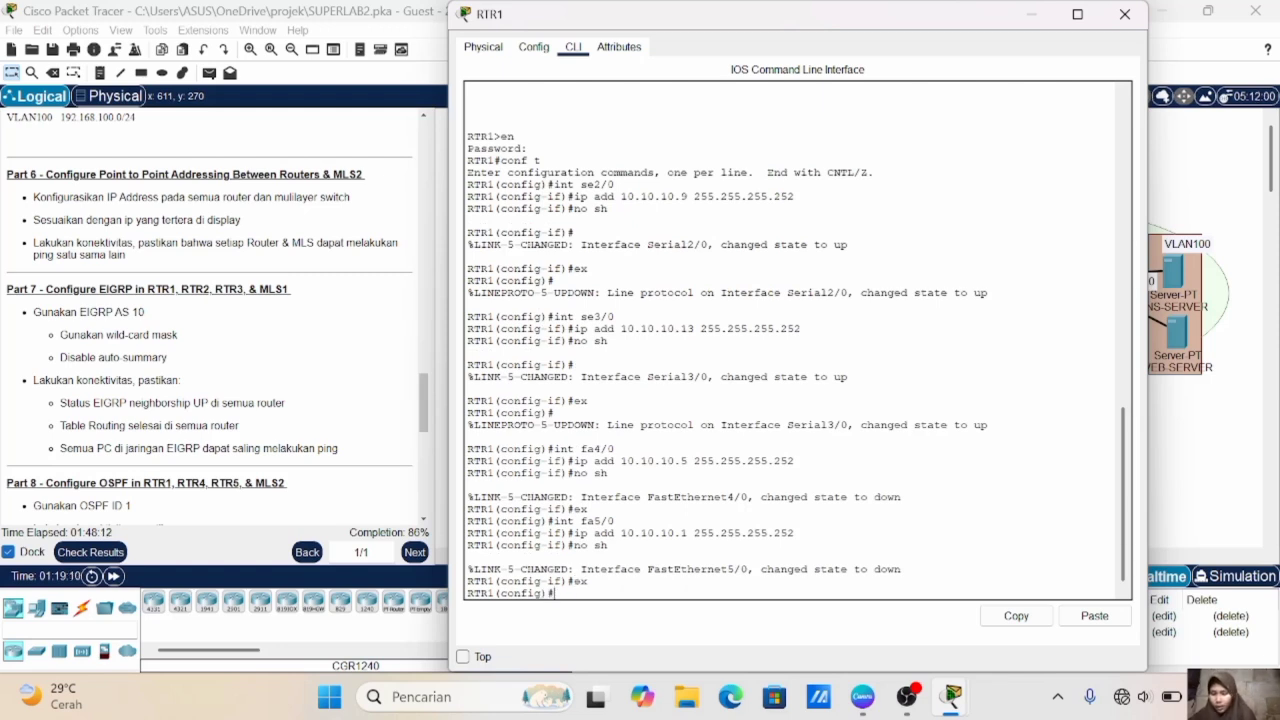
# - Switch from RTR1 to RTR2's command line and enter interface fa4/0 in global configuration mode
pyautogui.click(1178, 470)
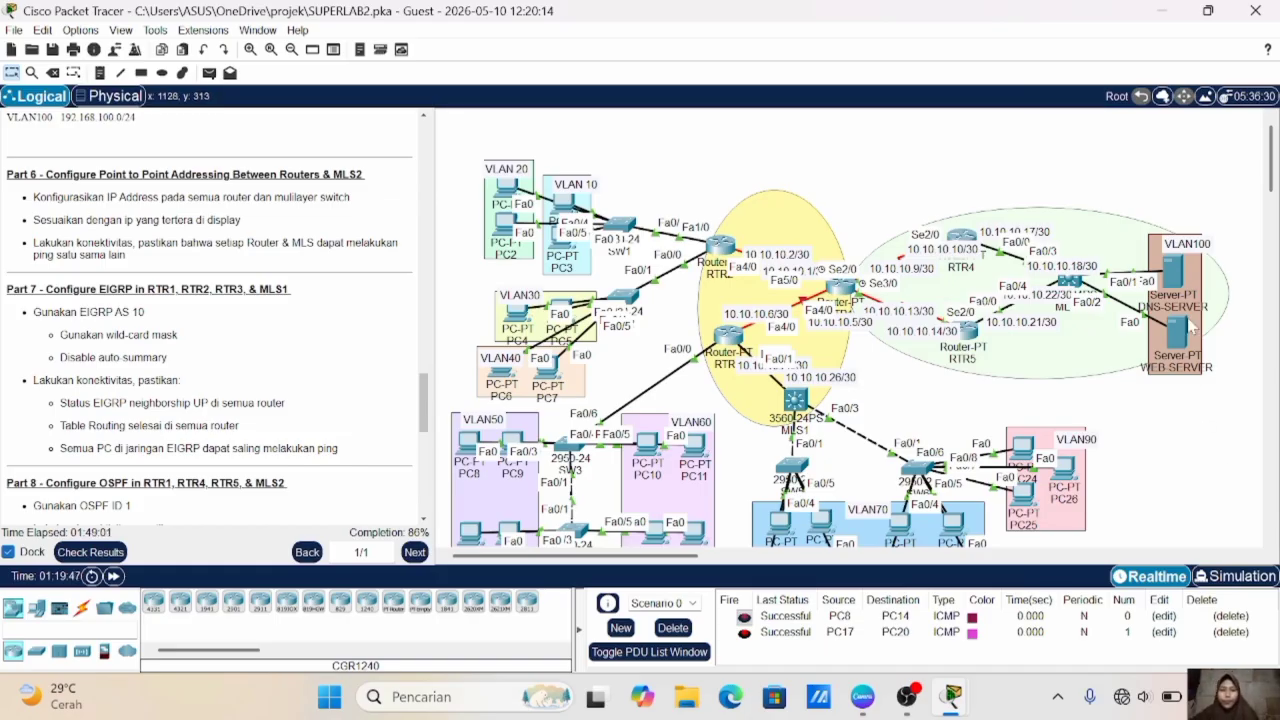
pyautogui.click(724, 256)
pyautogui.write('in')
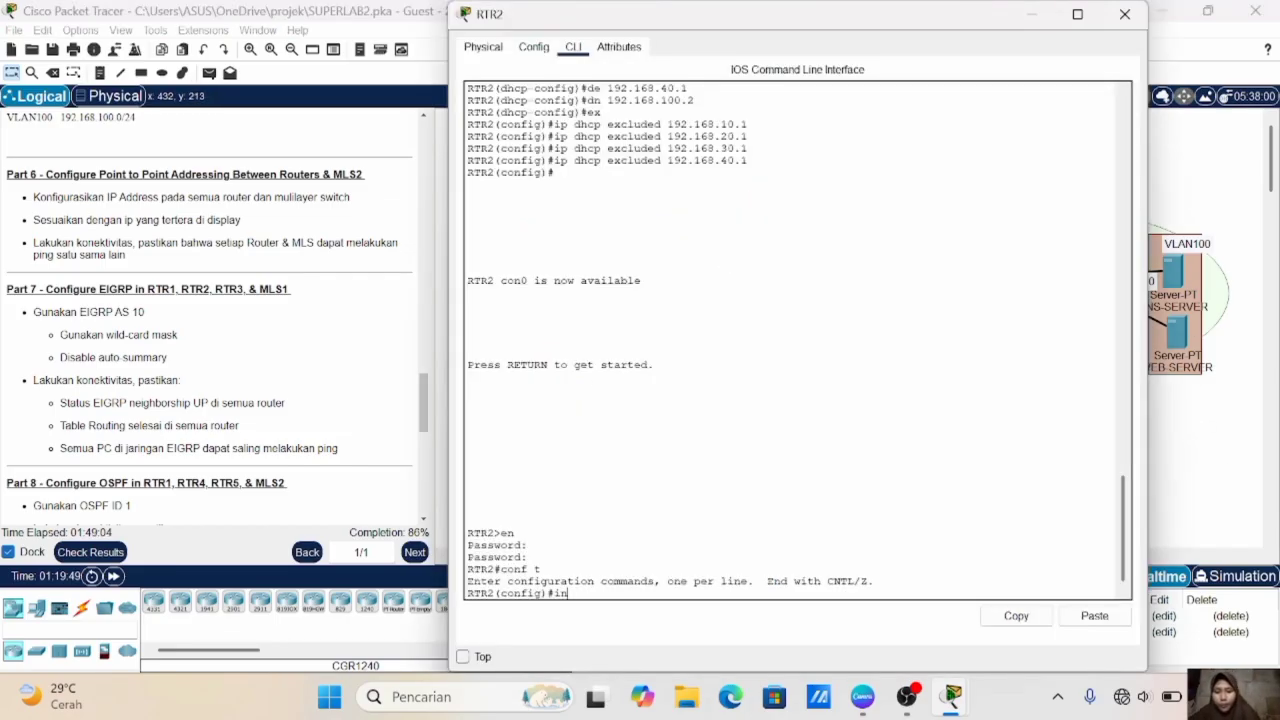
pyautogui.write('t fa4/0')
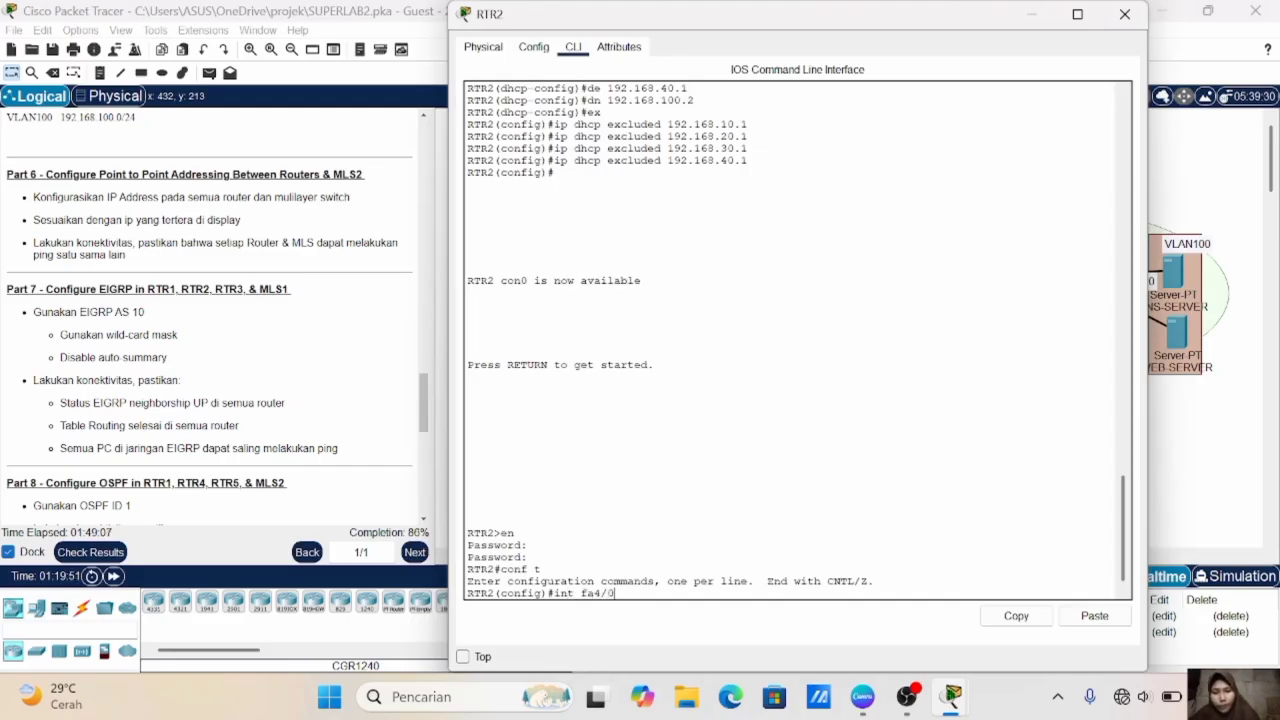
pyautogui.press('Return')
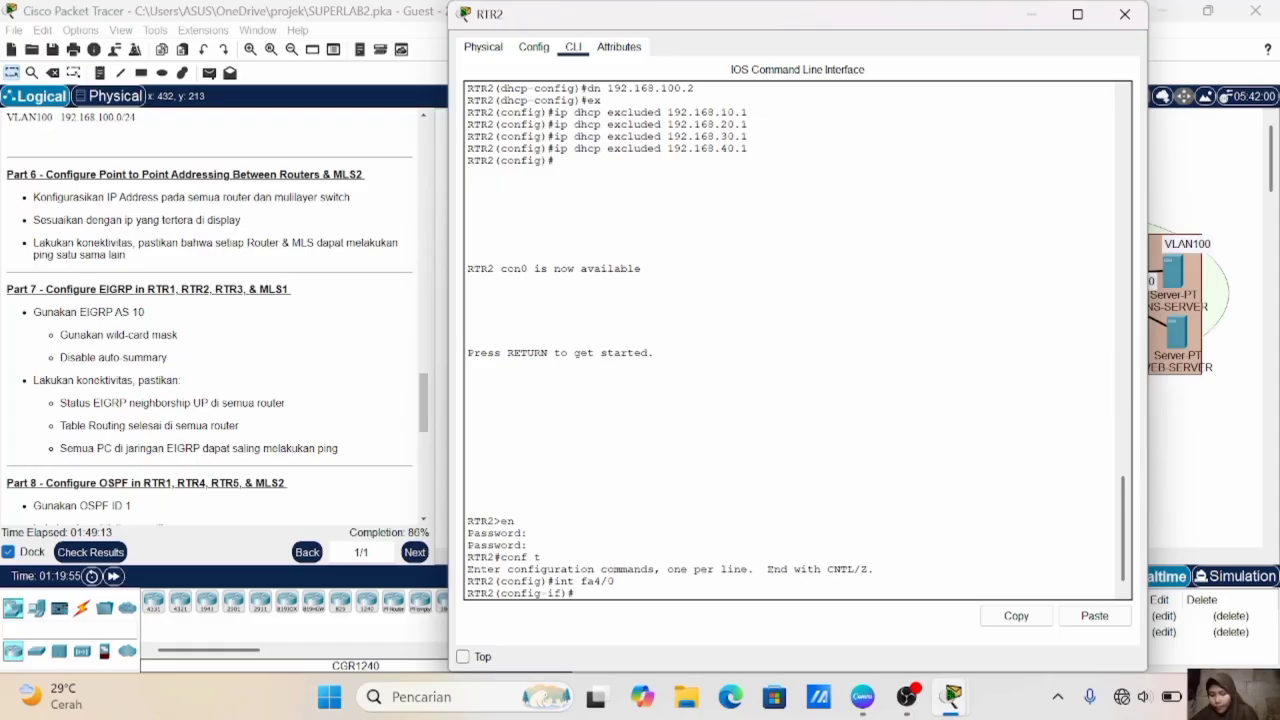
# - Assign RTR2's fa4/0 interface the IP address 10.10.10.2 with mask 255.255.255.252 and enable it
pyautogui.write('ip')
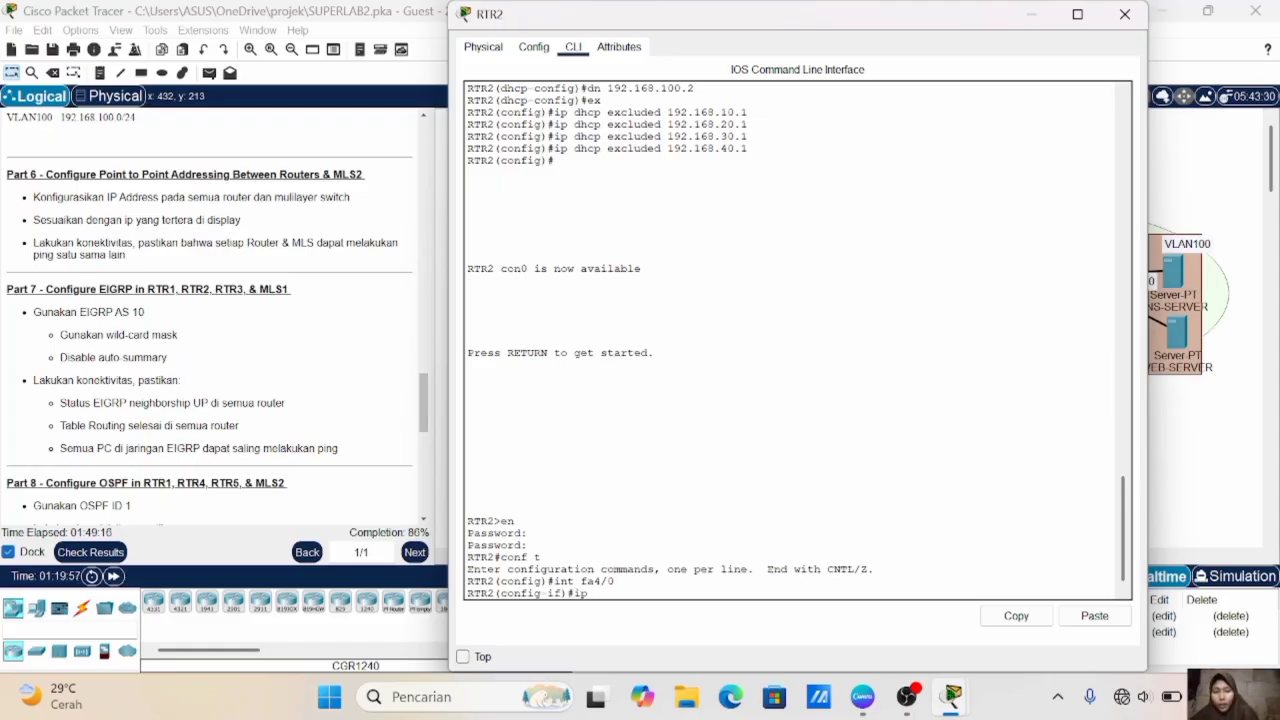
pyautogui.write(' add 10.10.10')
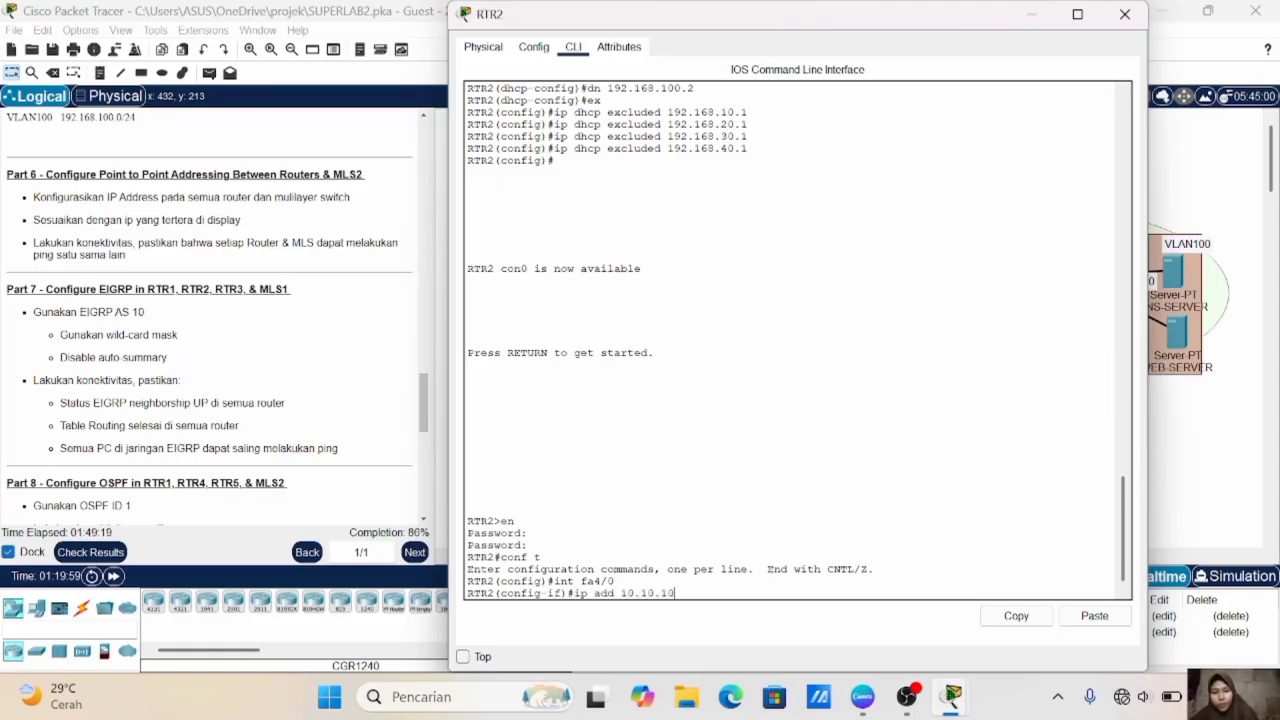
pyautogui.write('.2 255')
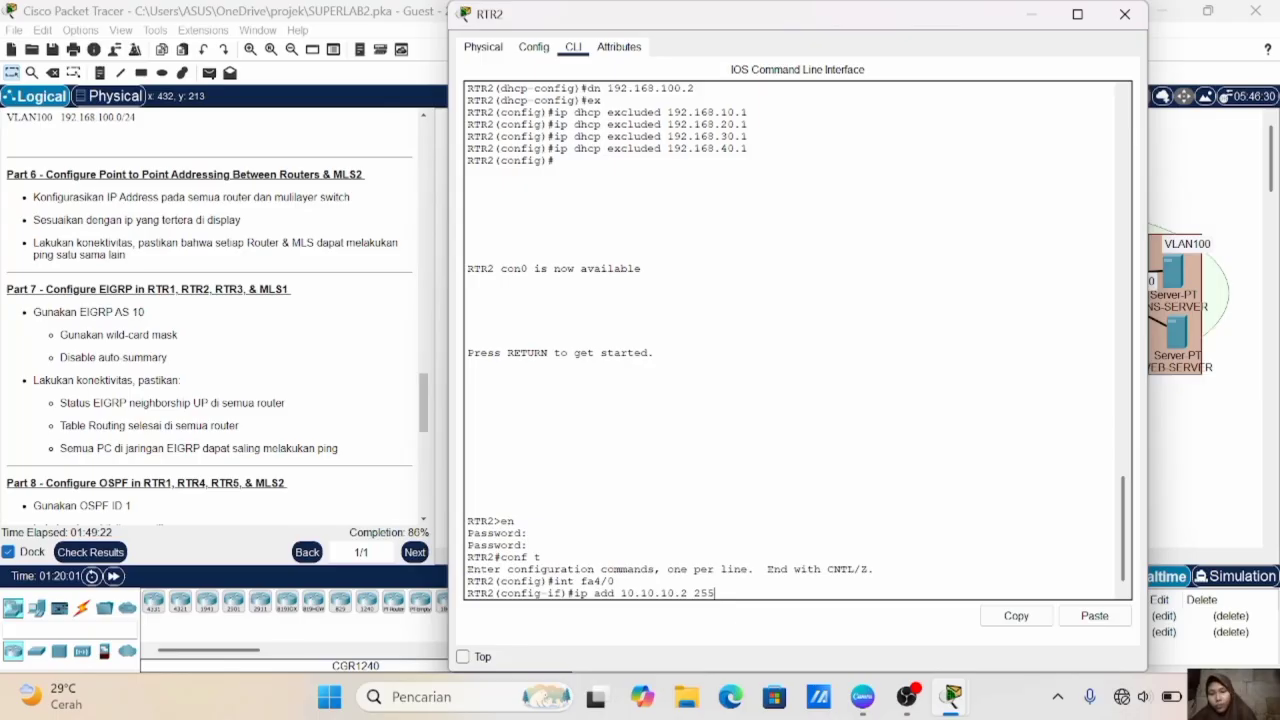
pyautogui.write('.255.255.252')
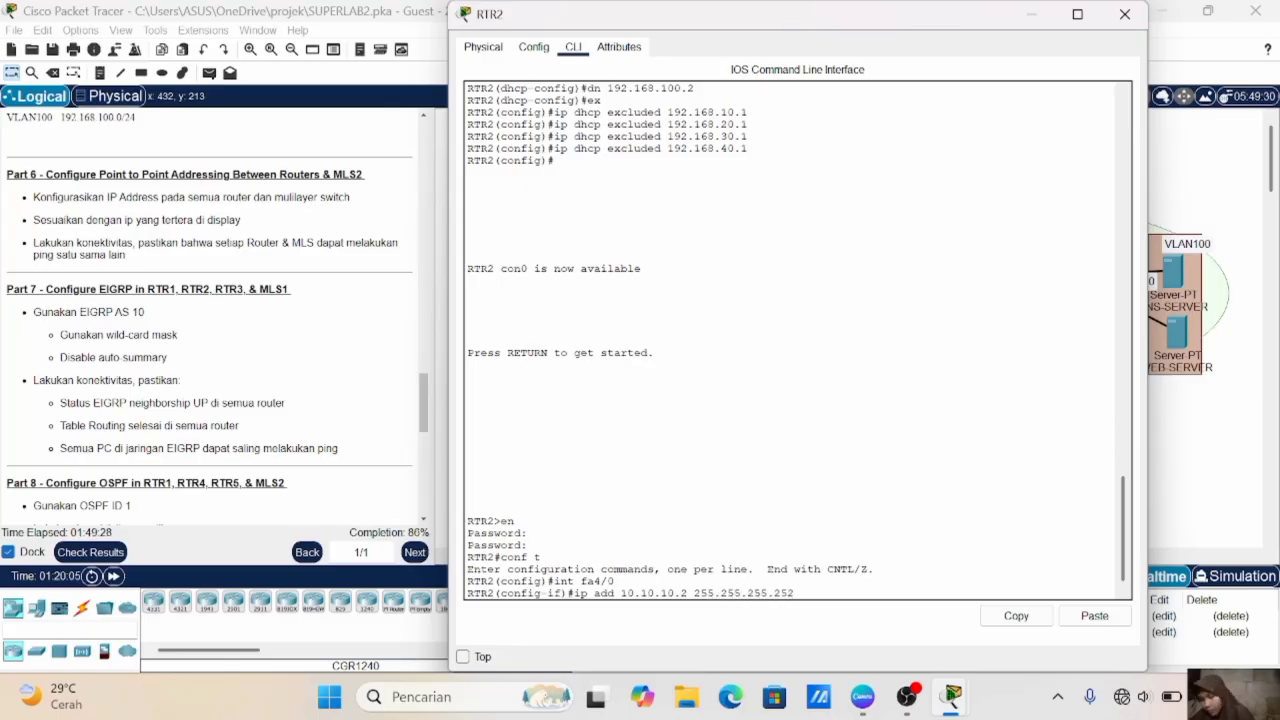
pyautogui.press('Return')
pyautogui.write('no sh')
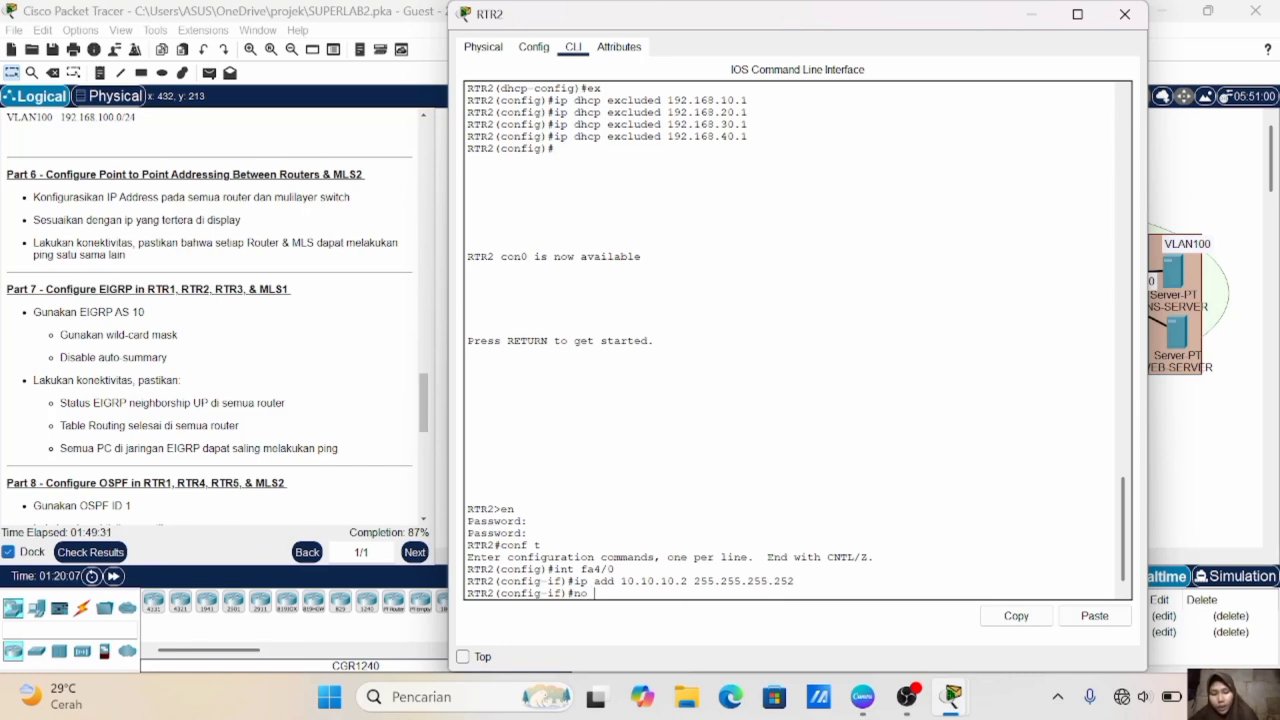
pyautogui.press('Return')
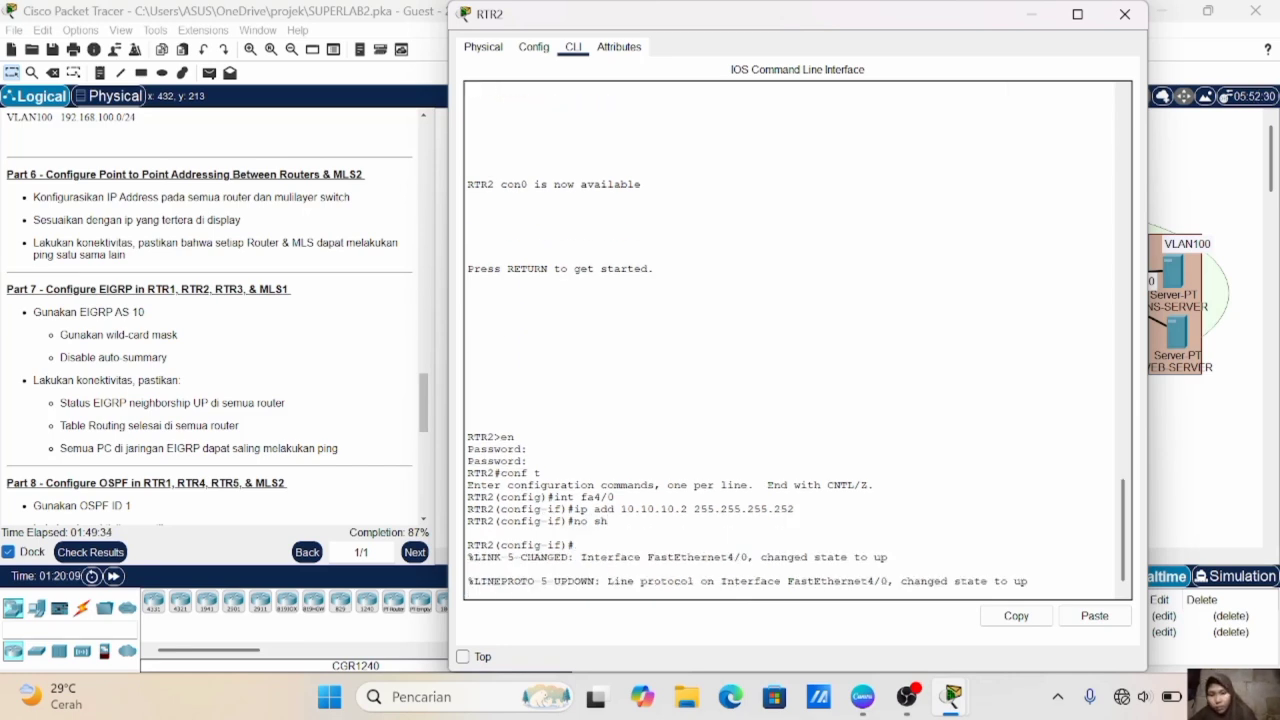
# - In RTR3's command line, enter interface fa4/0 and assign it the IP address 10.10.10.6 with mask 255.255.255.252
pyautogui.click(1180, 470)
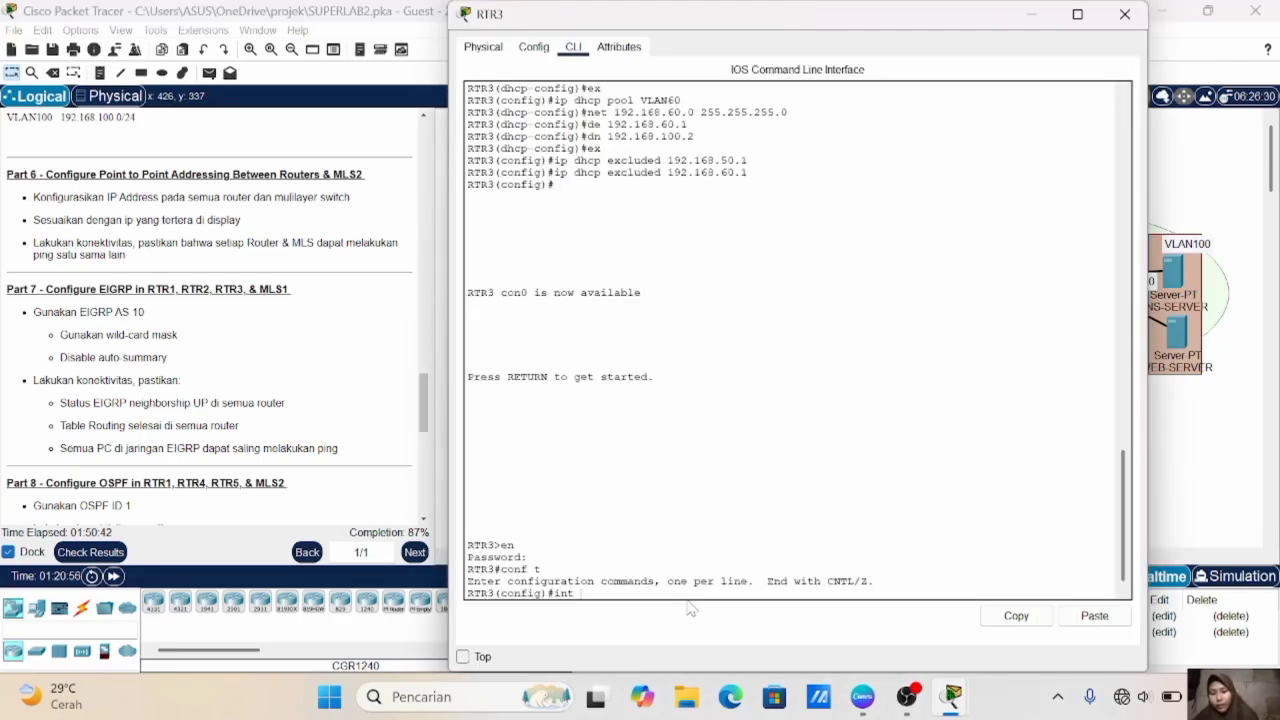
pyautogui.write('fa4/0')
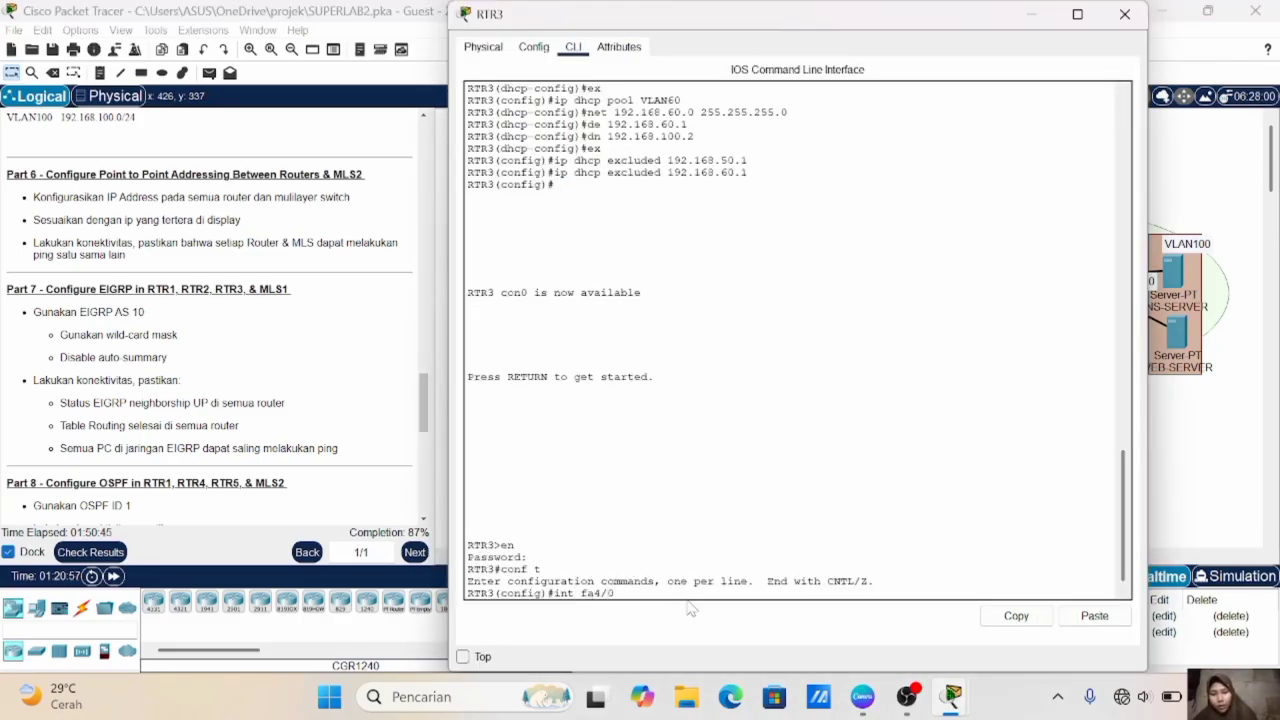
pyautogui.press('Return')
pyautogui.write('ip')
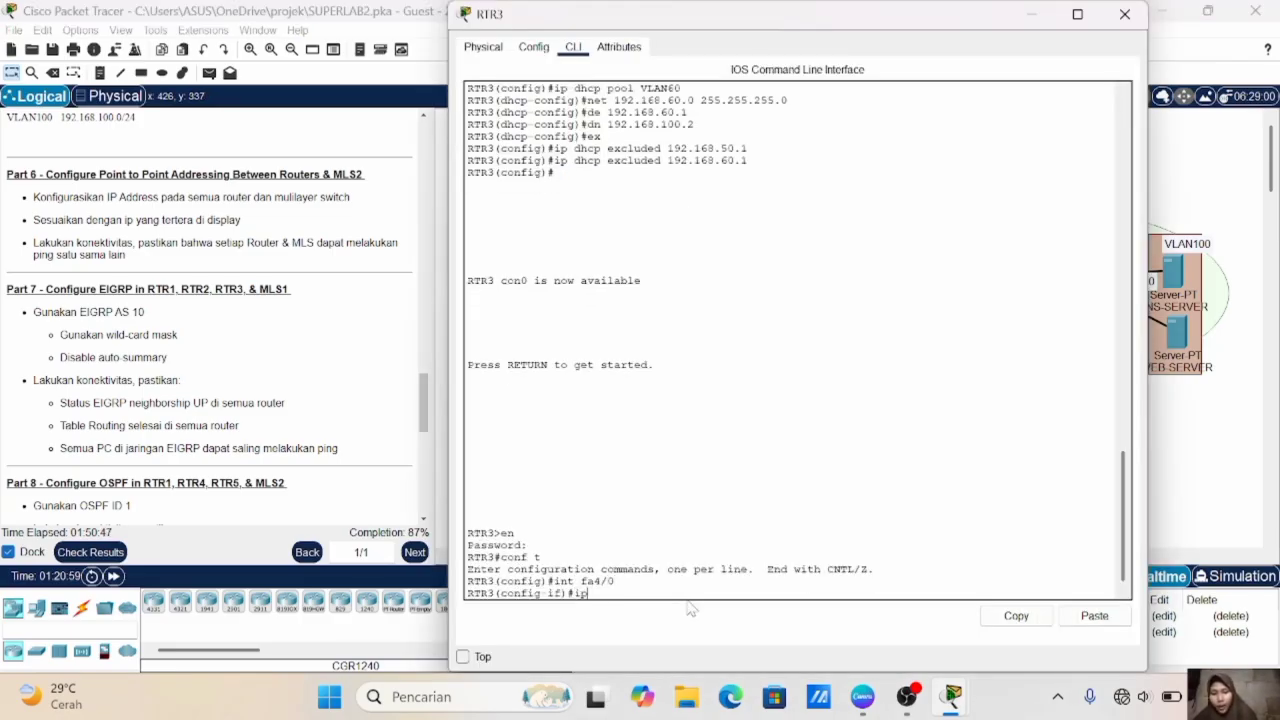
pyautogui.write(' add 10.10.10.6 255.2')
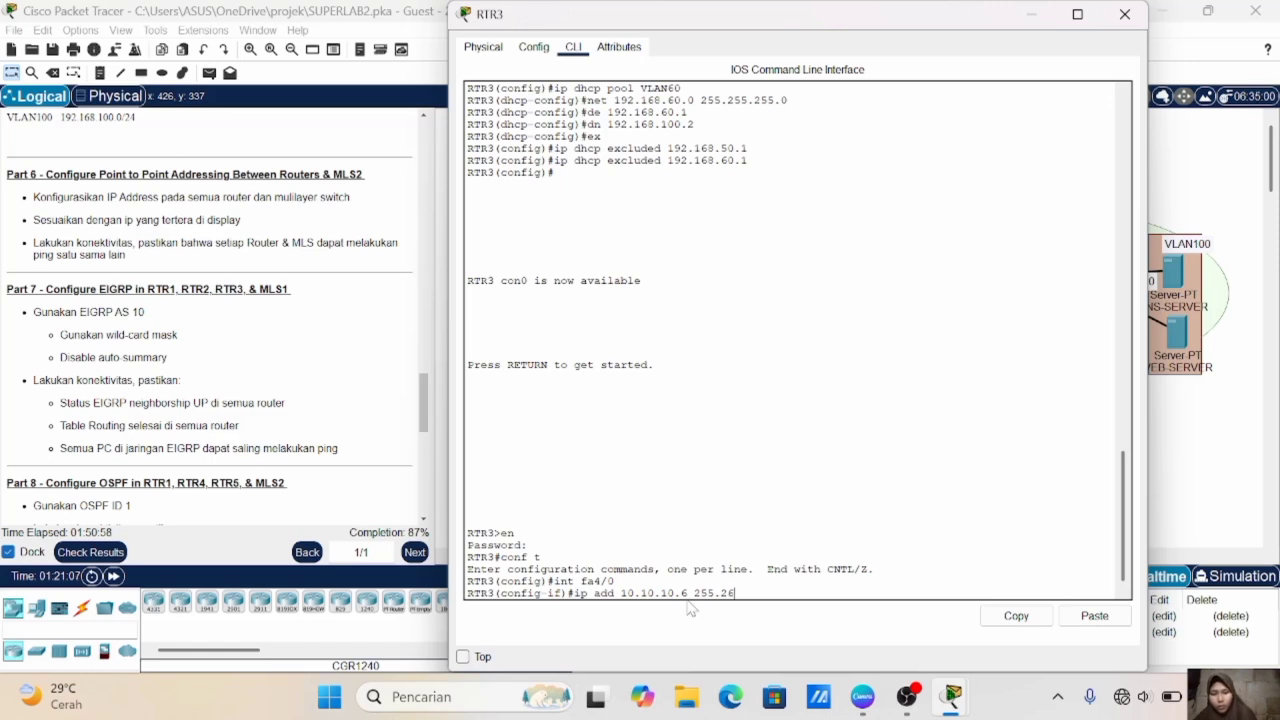
pyautogui.write('55.255.252')
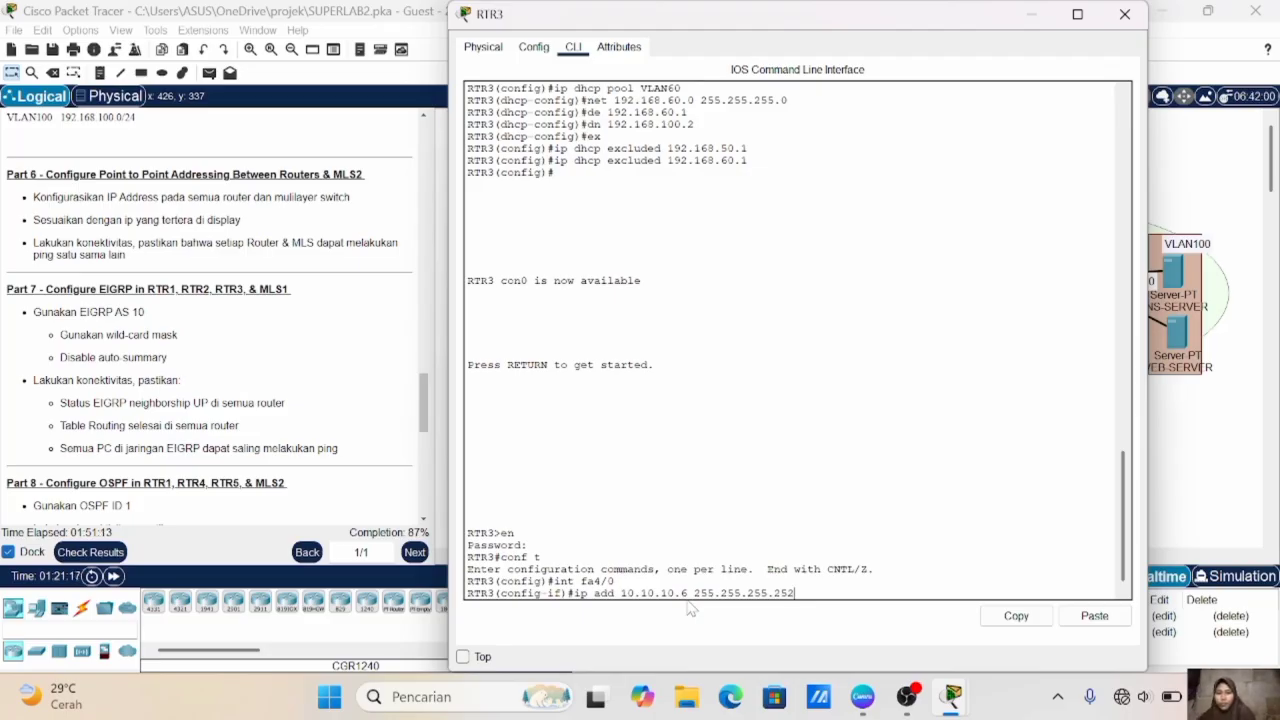
pyautogui.press('Return')
# - Enable RTR3's fa4/0 interface and exit its interface configuration
pyautogui.write('n')
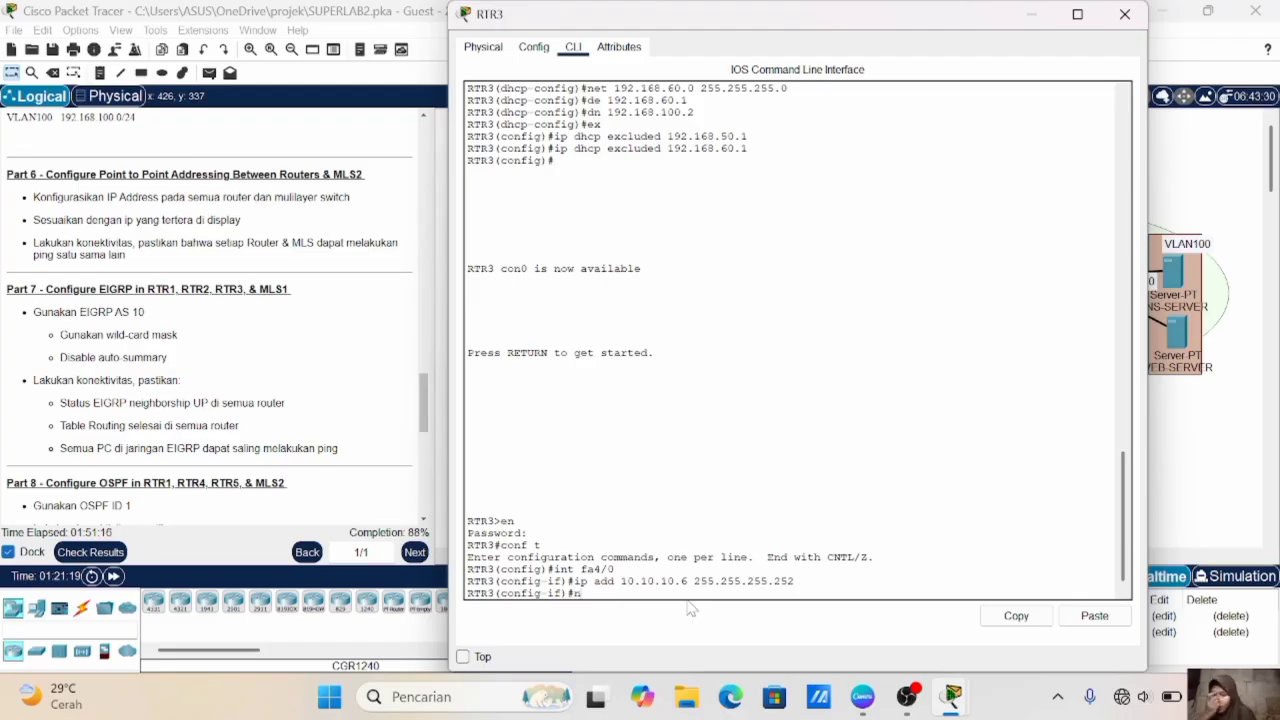
pyautogui.write('o sh')
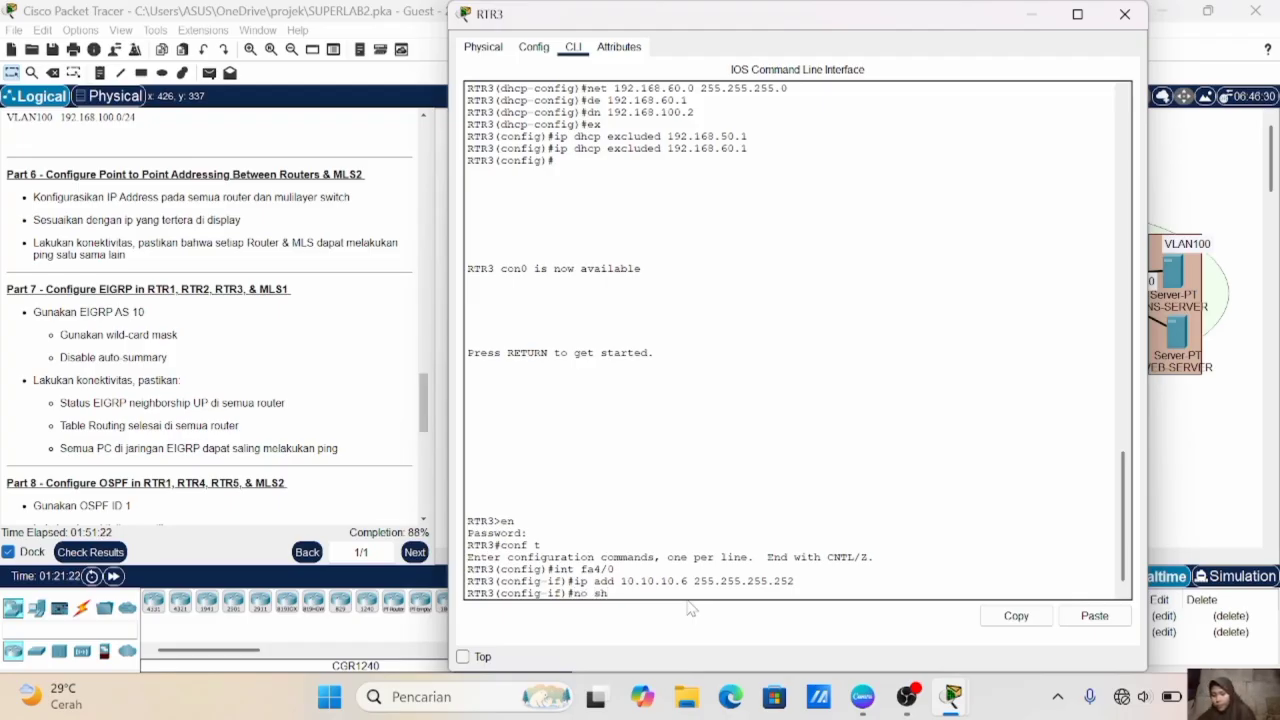
pyautogui.press('Return')
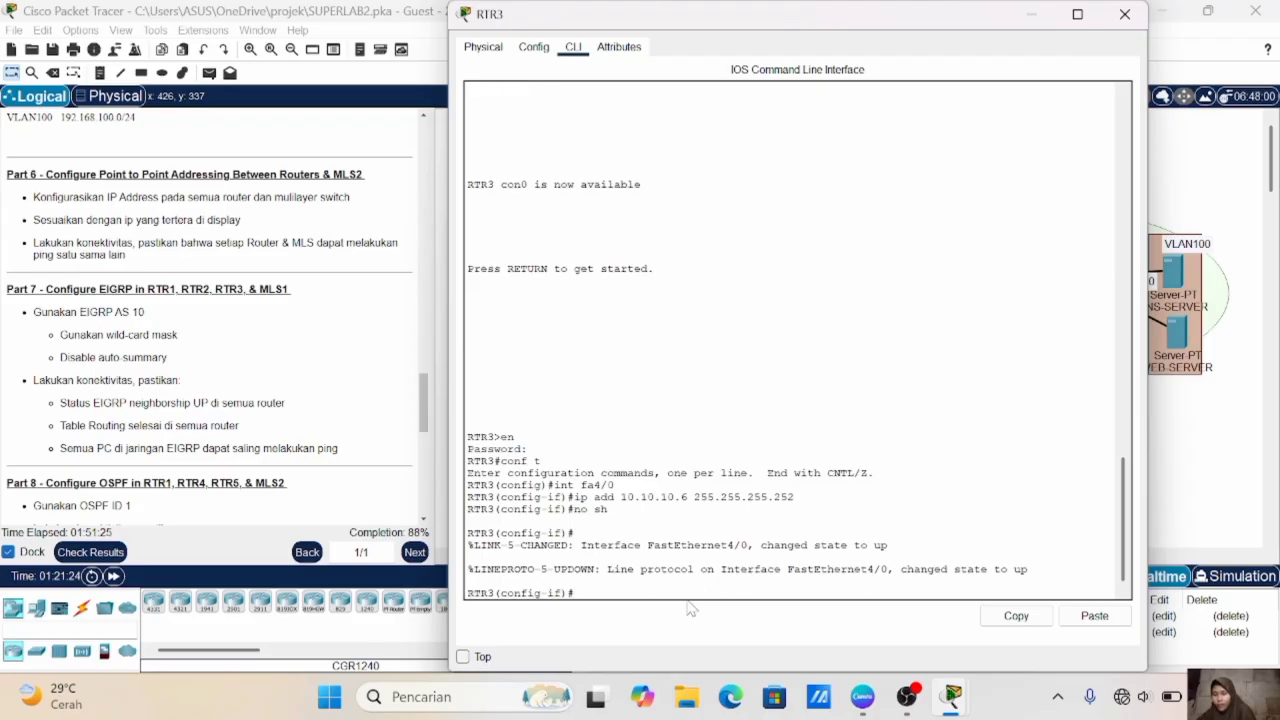
pyautogui.write('ex')
pyautogui.press('Return')
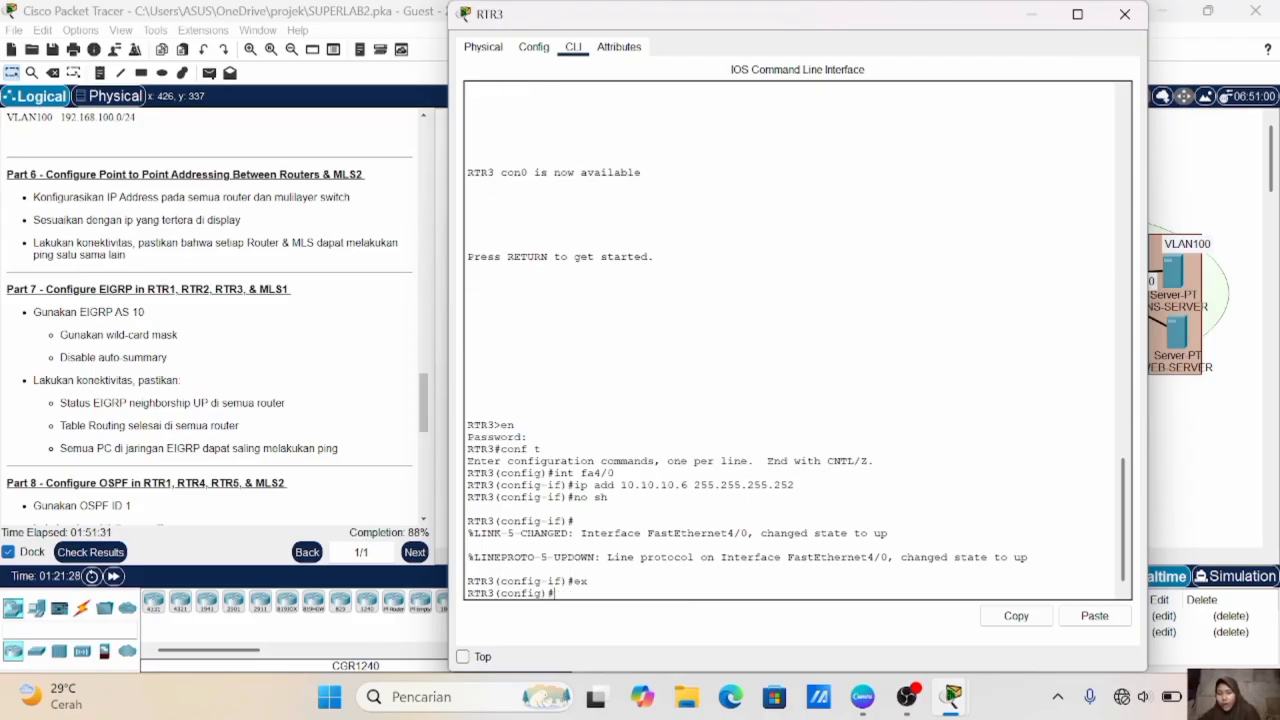
# - Check RTR3's address label on the link to MLS1 in the topology, and enter interface fa1/0 in RTR3's command line
pyautogui.click(1197, 455)
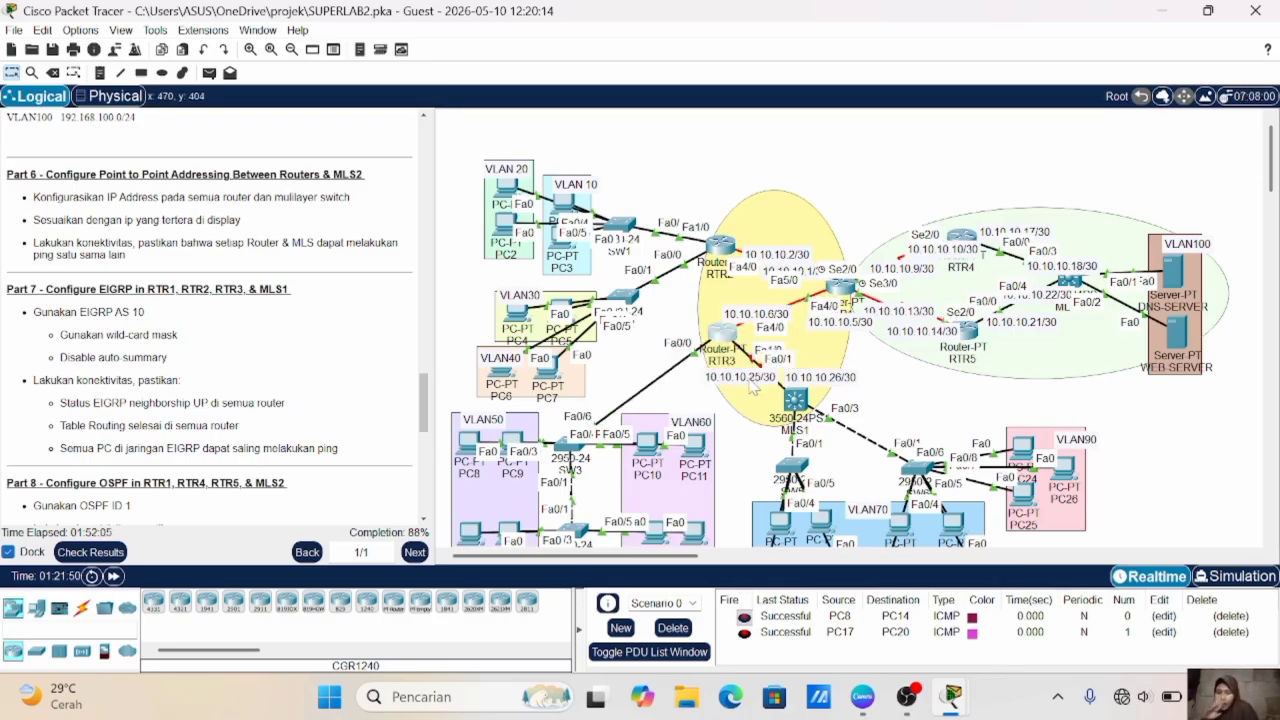
pyautogui.click(724, 338)
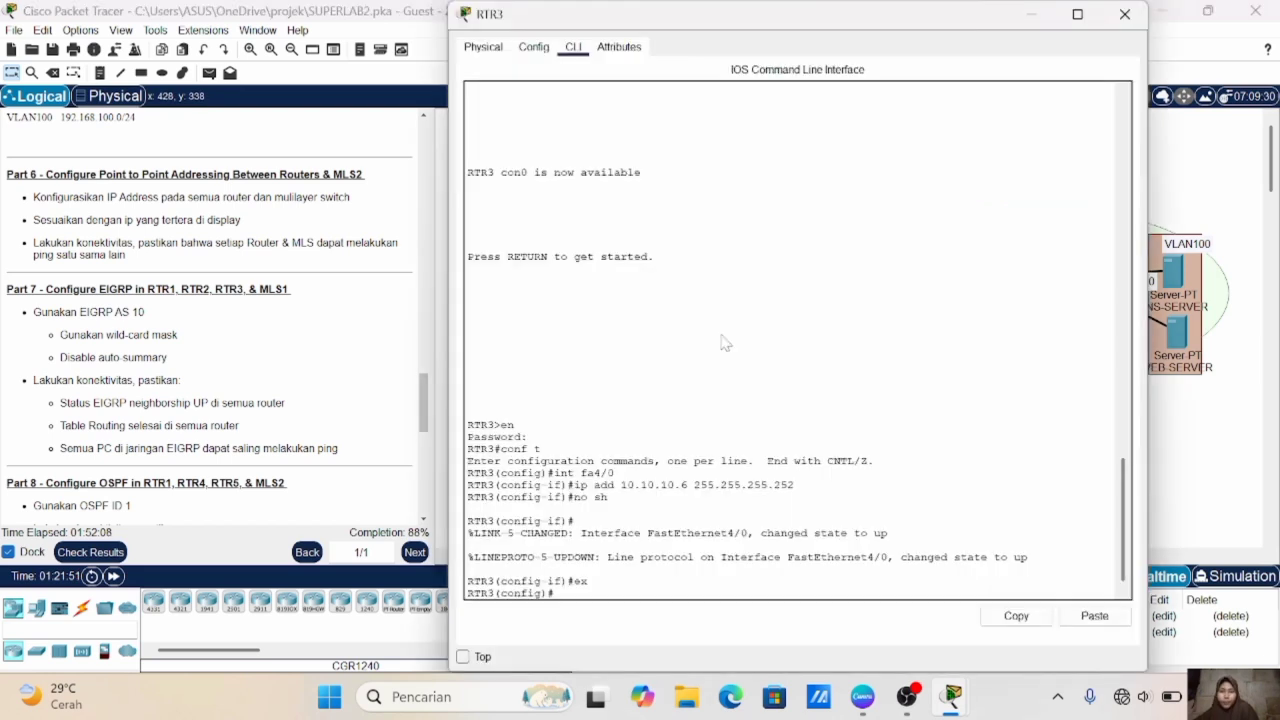
pyautogui.write('int')
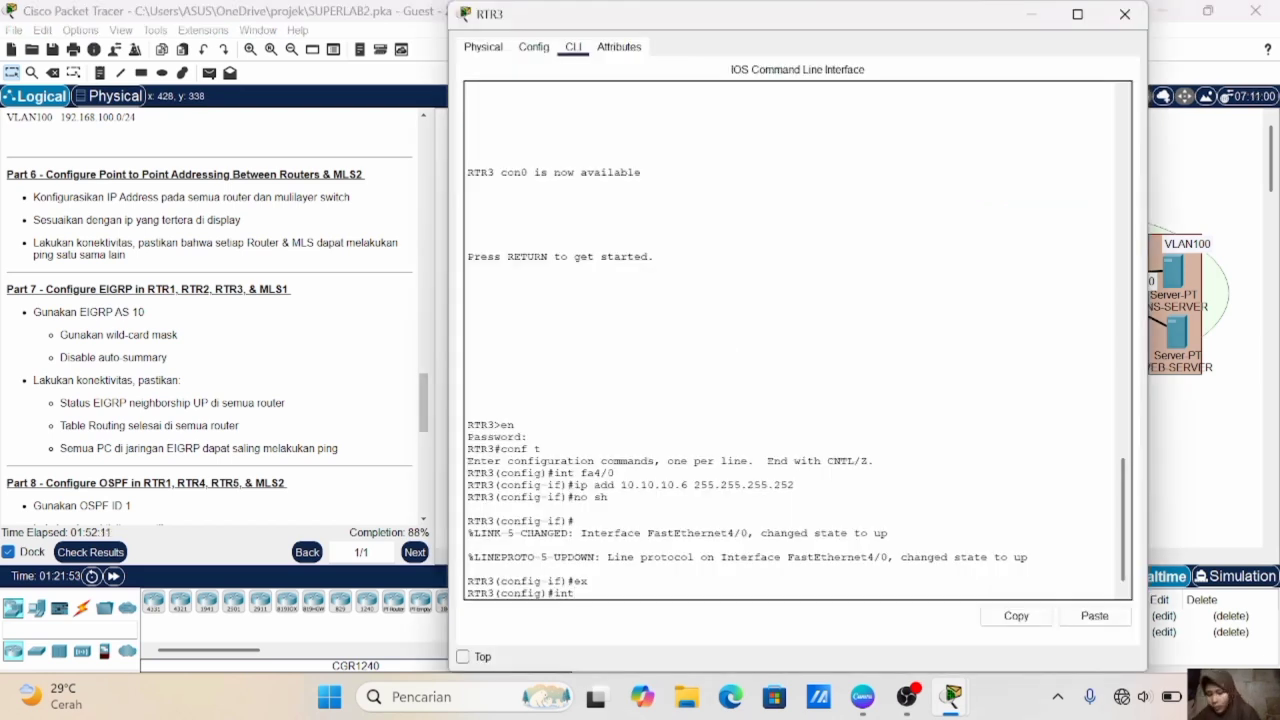
pyautogui.write(' fa1/0')
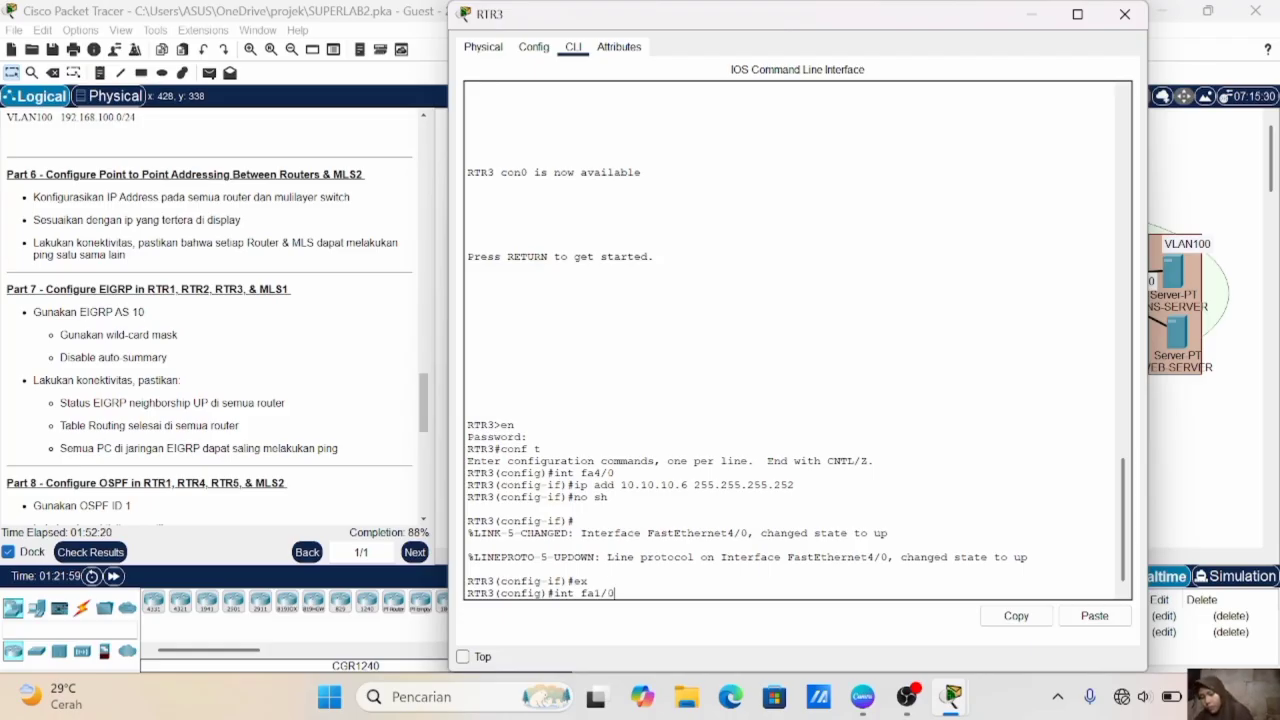
pyautogui.press('Return')
# - Assign RTR3's fa1/0 interface the IP address 10.10.10.25 with mask 255.255.255.252, enable it and exit its configuration
pyautogui.write('ip add ')
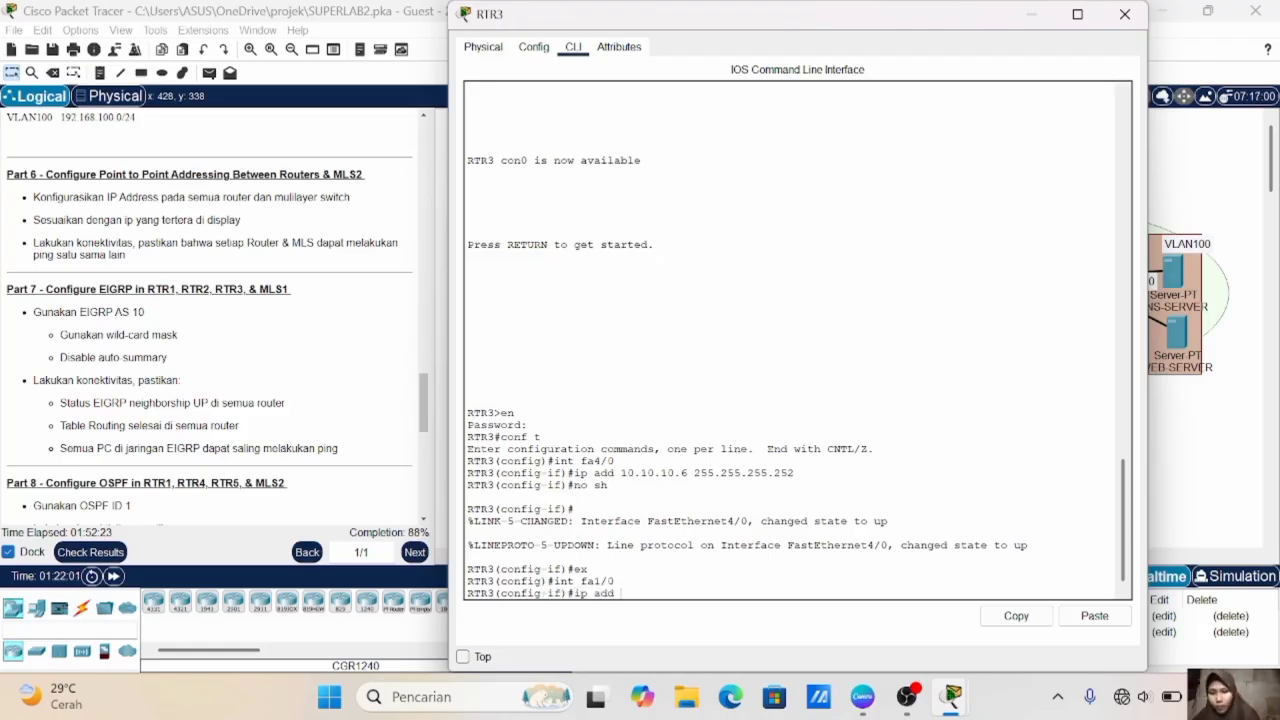
pyautogui.write('10.10.10.')
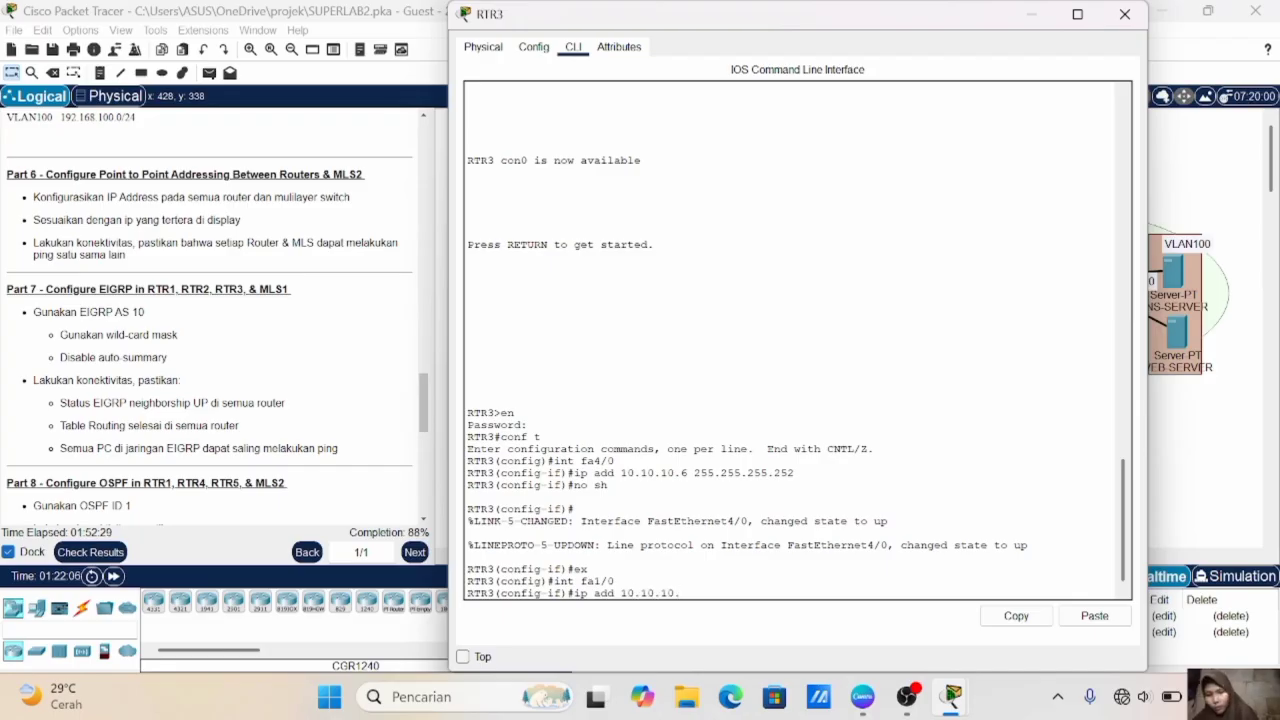
pyautogui.write('25 255')
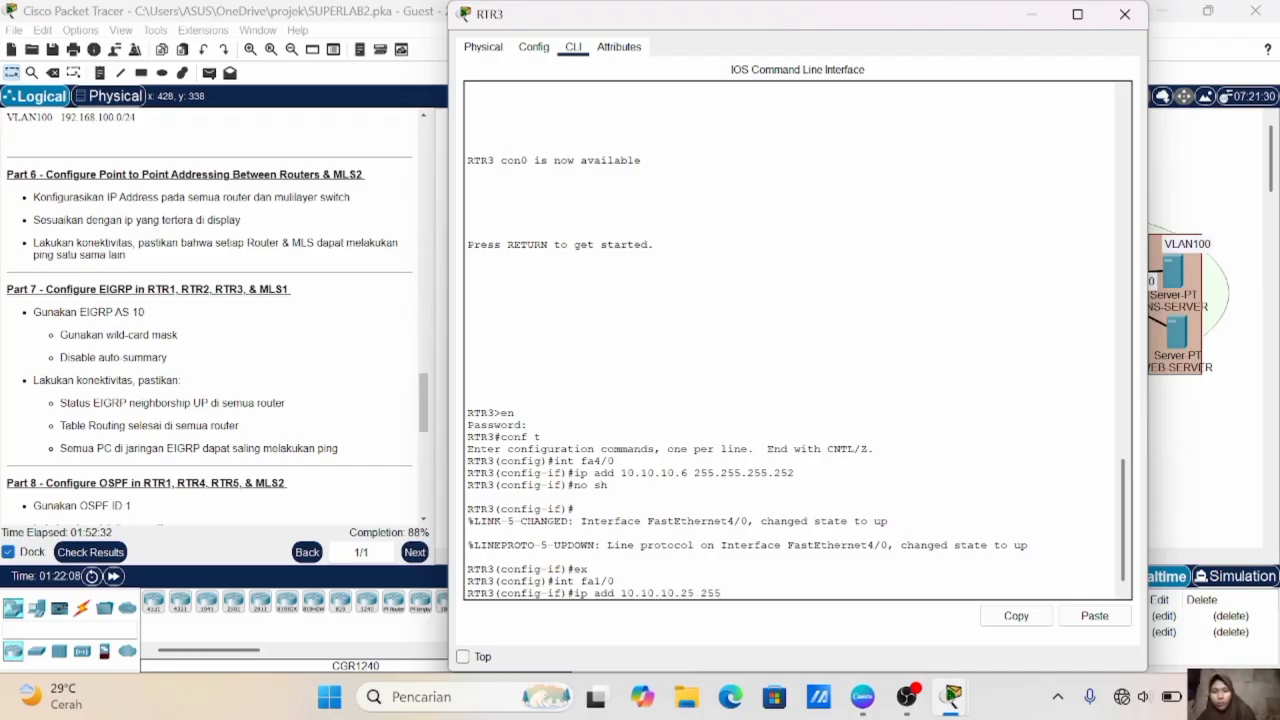
pyautogui.write('.255.255.252')
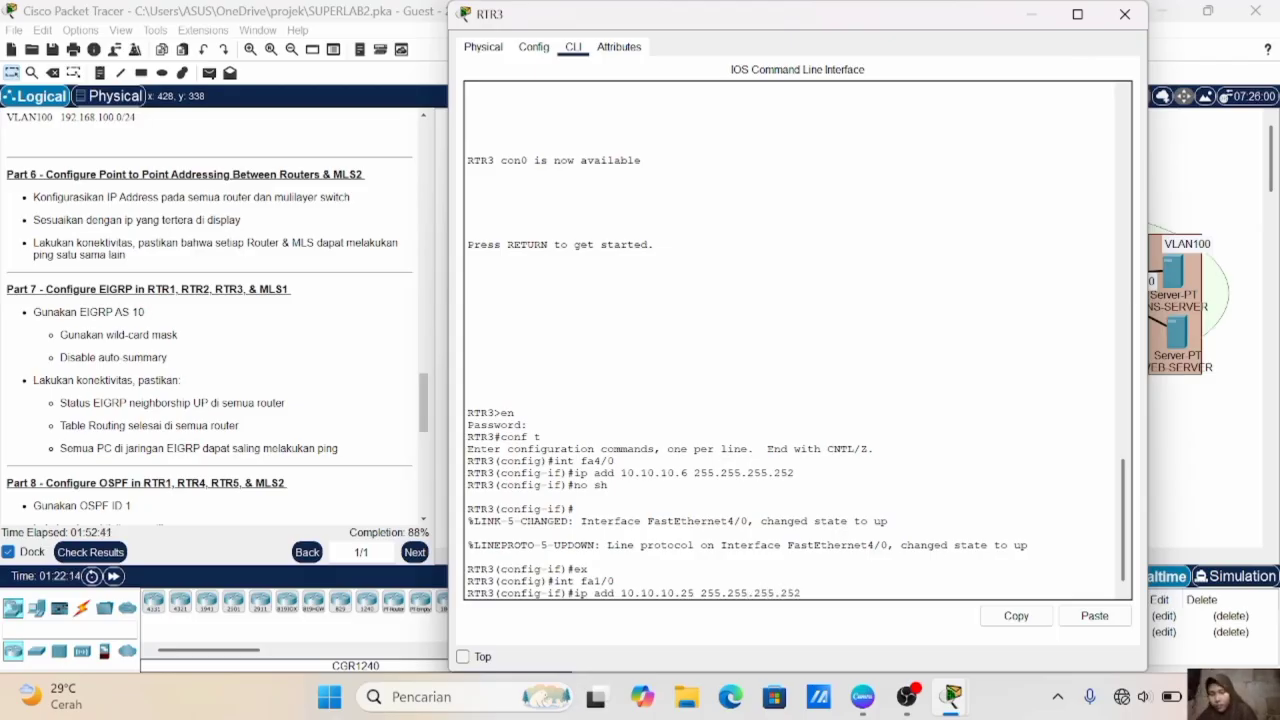
pyautogui.press('Return')
pyautogui.write('no sh')
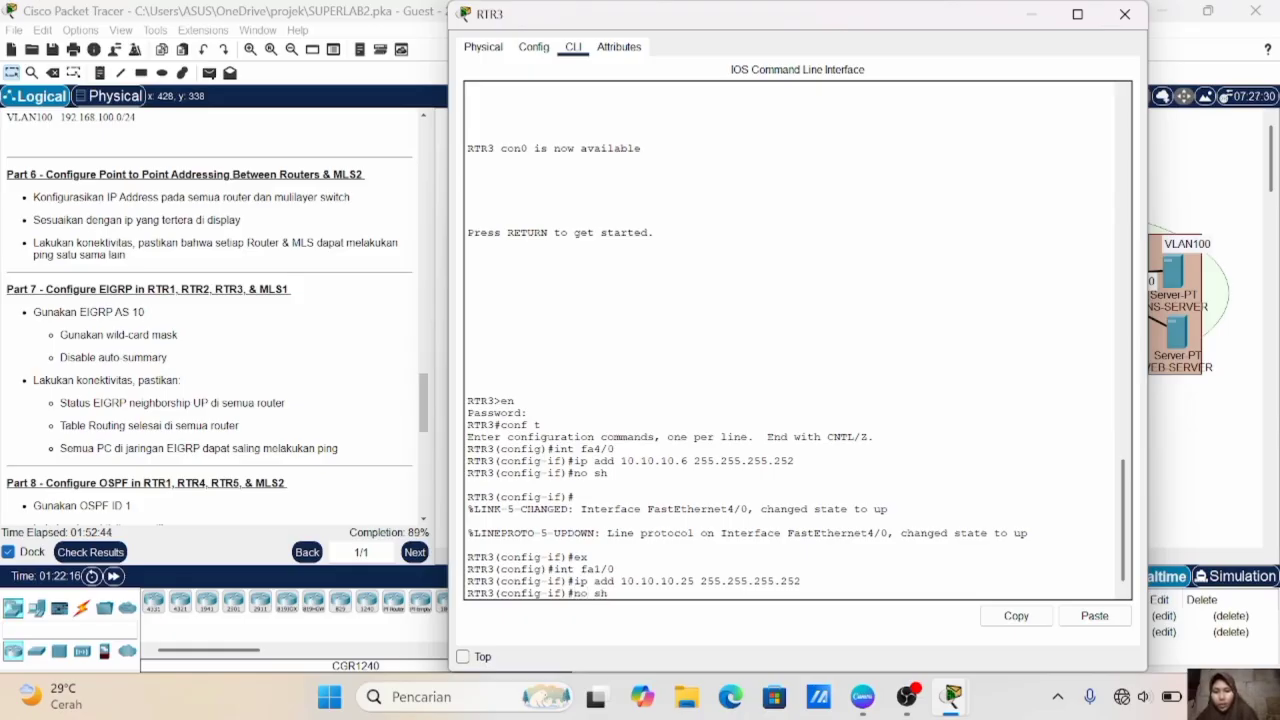
pyautogui.press('Return')
pyautogui.press('Return')
pyautogui.write('ex')
pyautogui.press('Return')
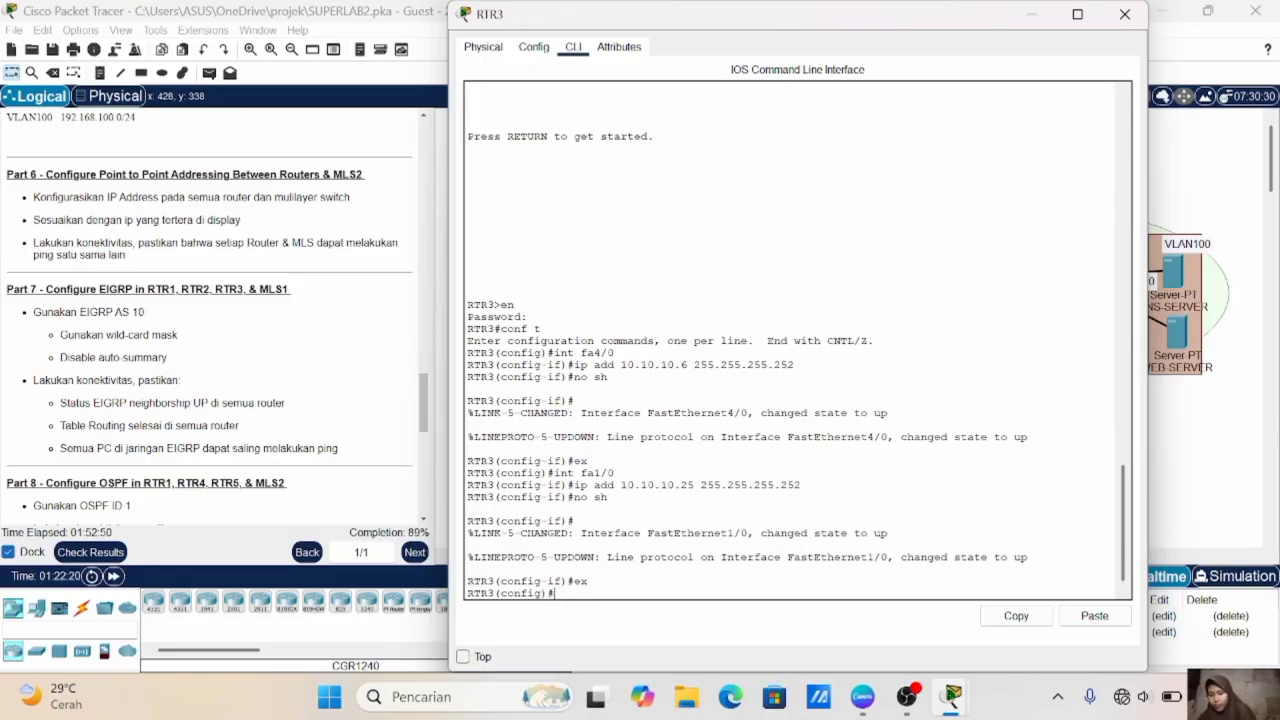
# - Test connectivity to RTR1 by pinging 10.10.10.1 from RTR2's configuration mode
pyautogui.click(1150, 404)
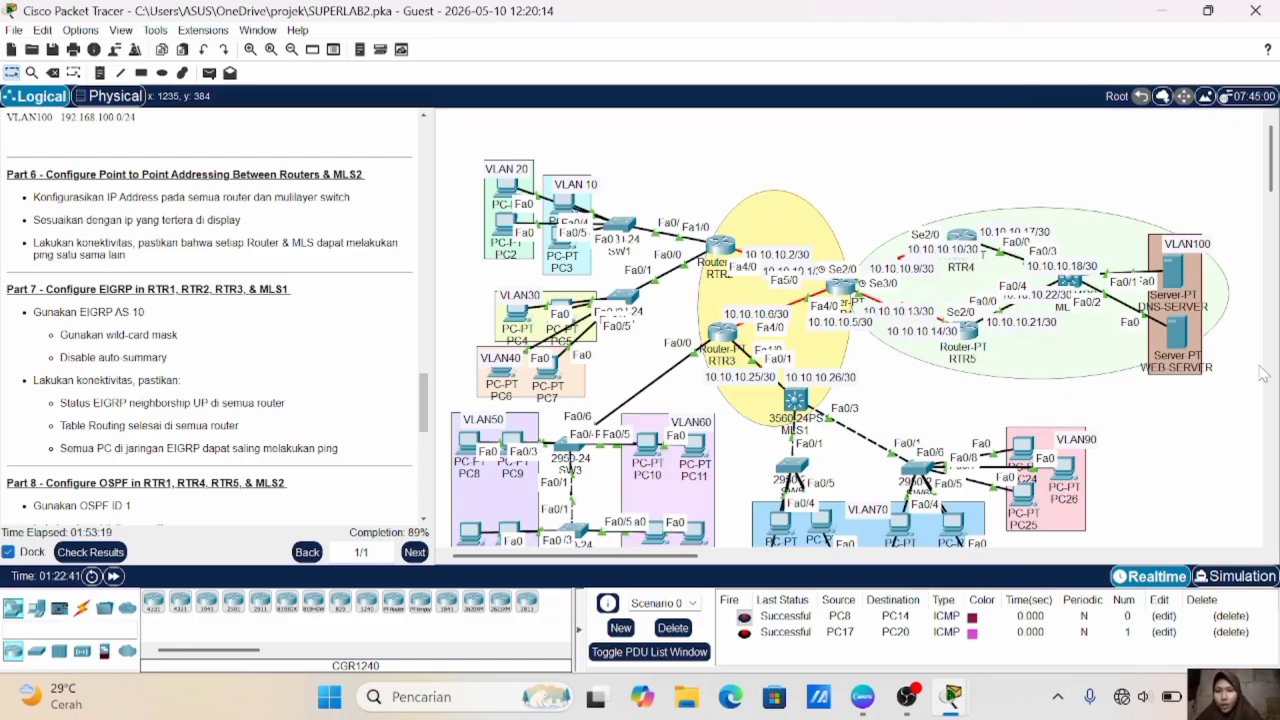
pyautogui.click(722, 251)
pyautogui.press('Return')
pyautogui.press('Return')
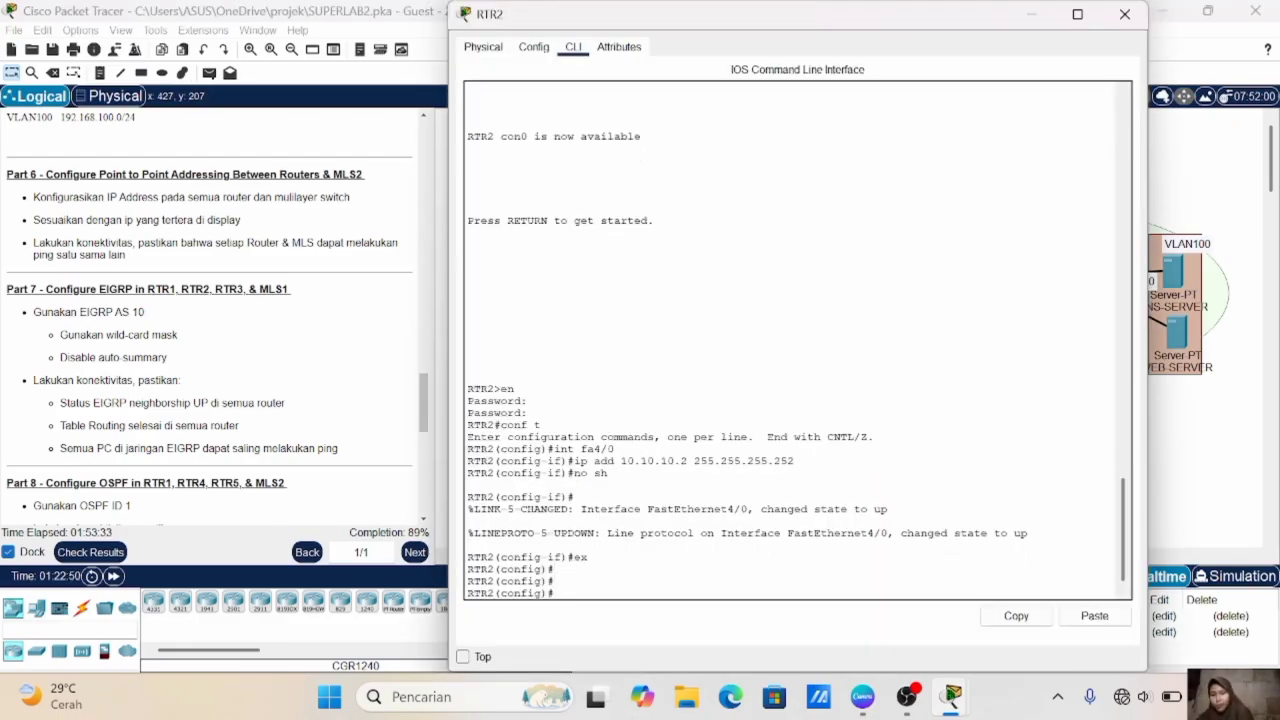
pyautogui.write('do ping ')
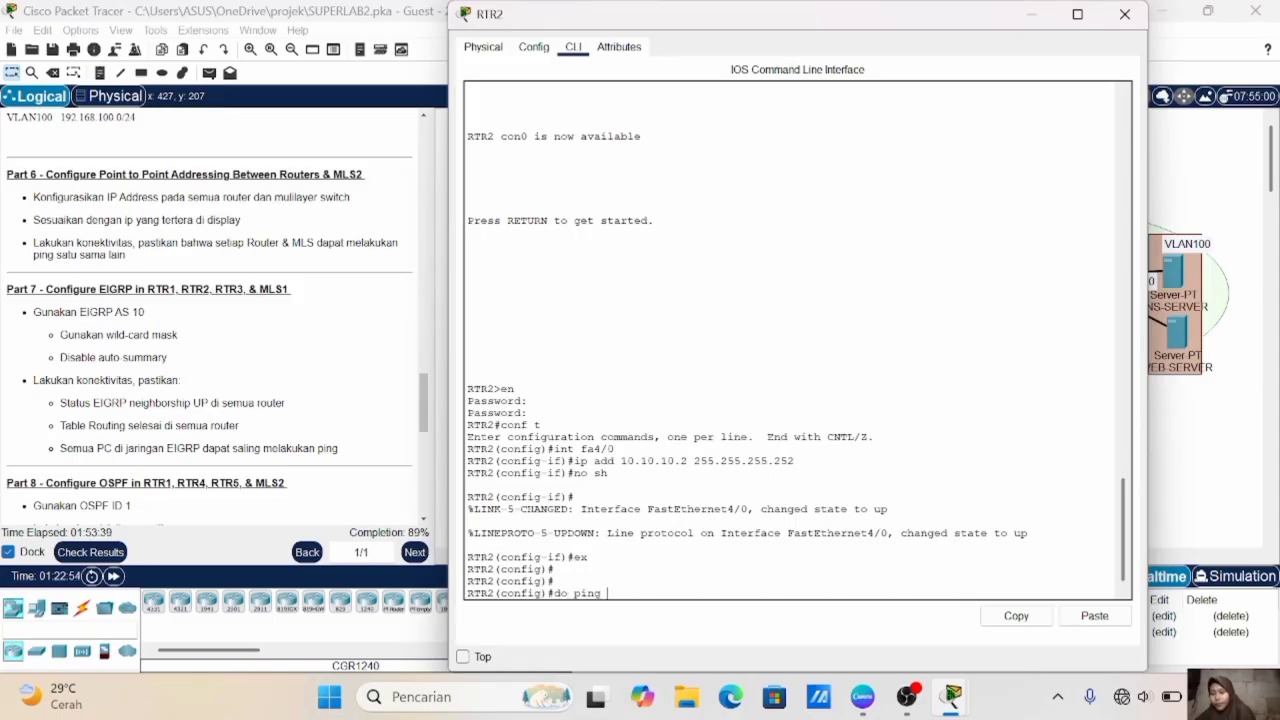
pyautogui.write('10.10.10')
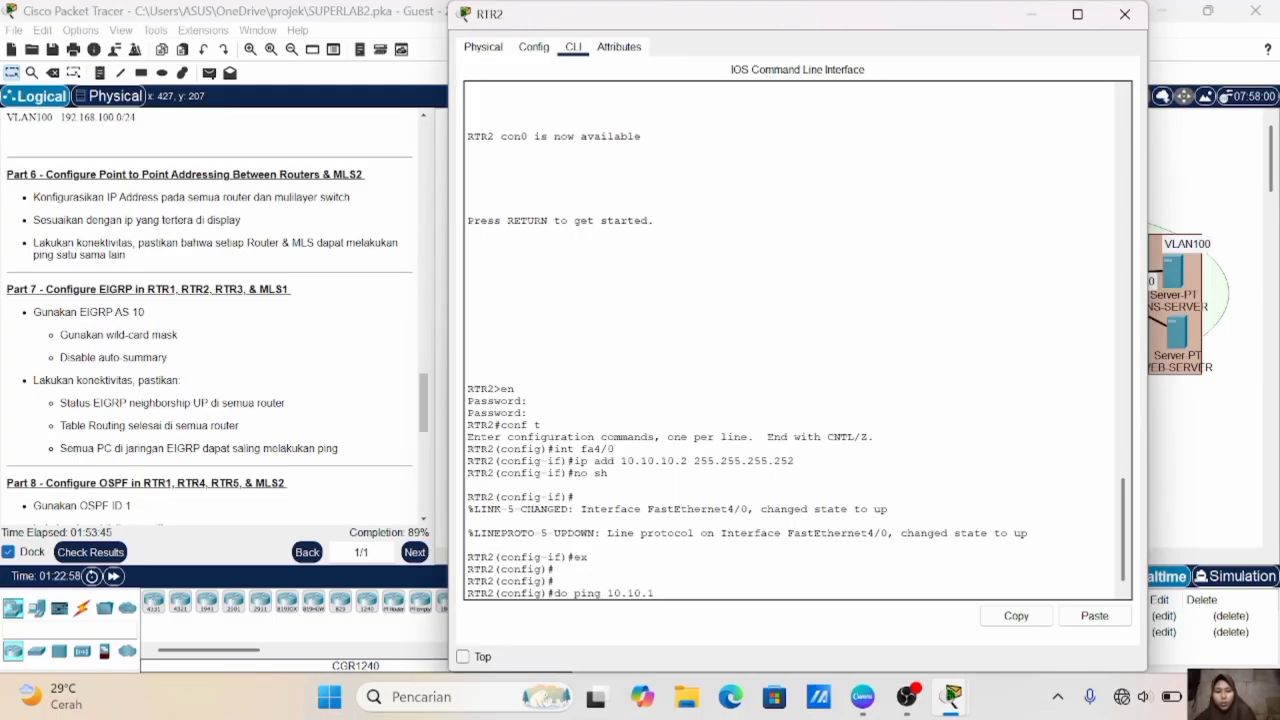
pyautogui.write('.1')
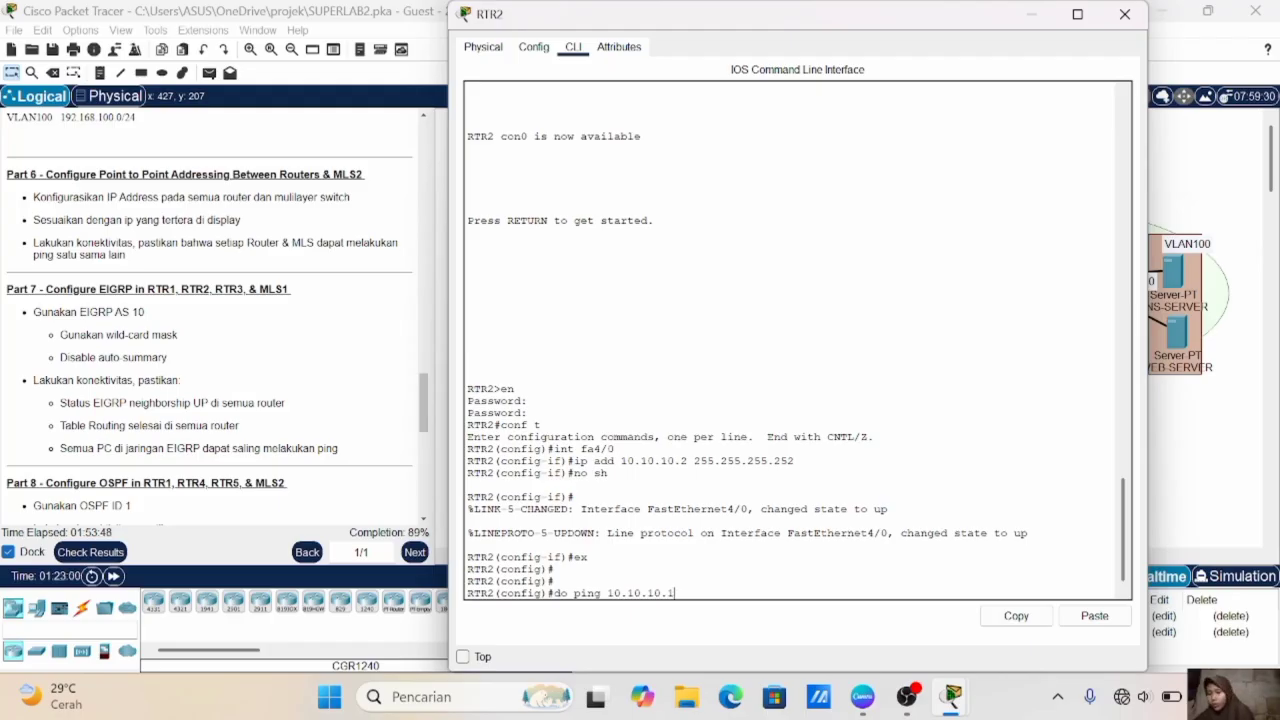
pyautogui.press('Return')
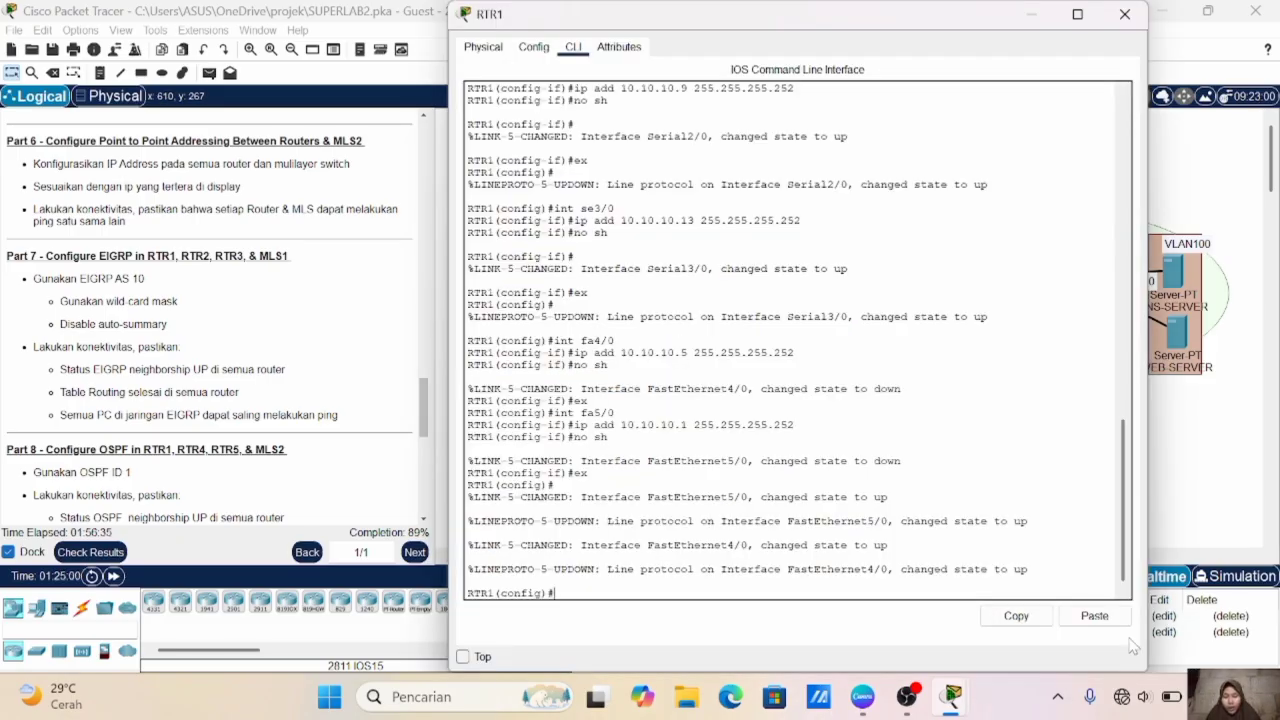
# - In RTR1's command line, start EIGRP with autonomous system number 10 and disable auto-summary
pyautogui.write('router eigrp')
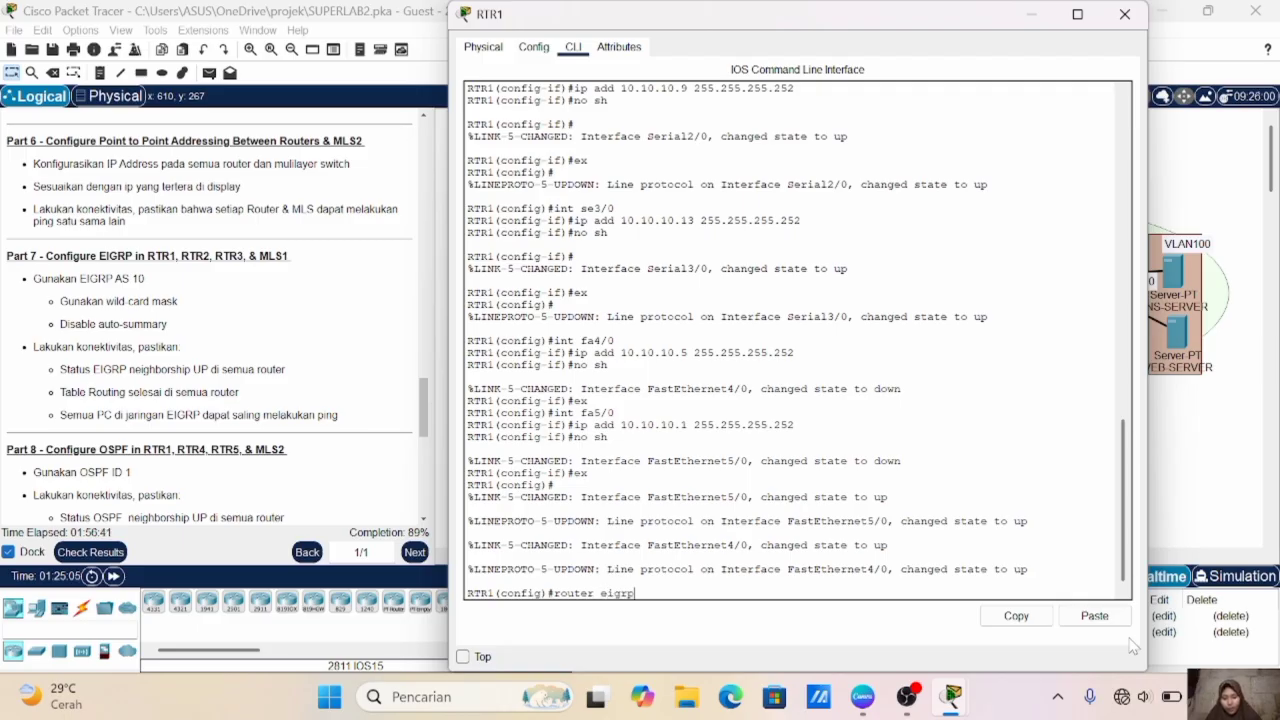
pyautogui.write(' 10')
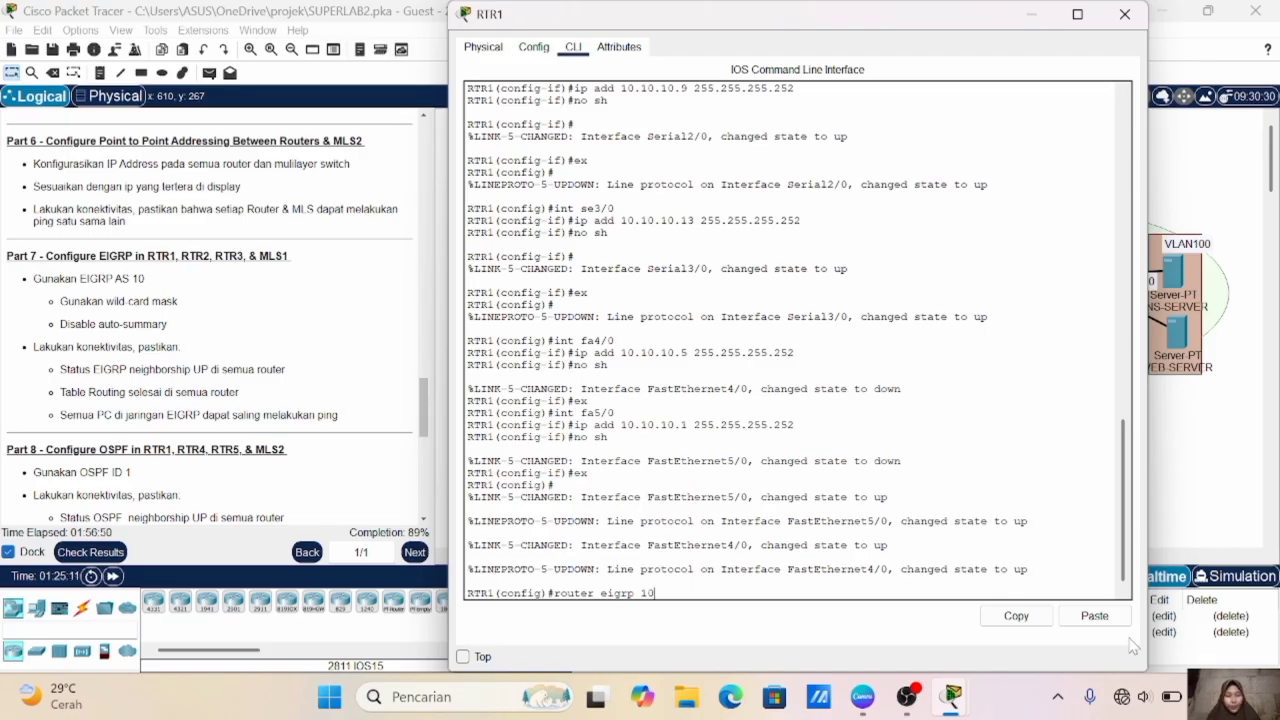
pyautogui.press('Return')
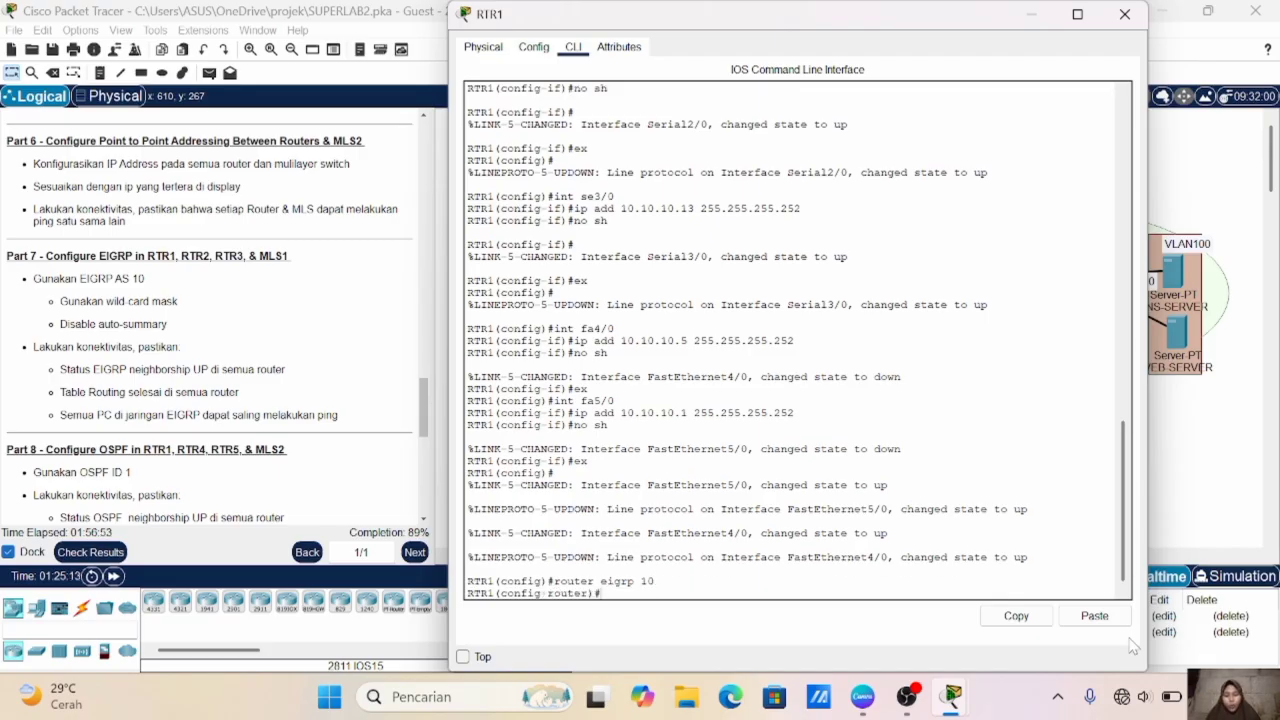
pyautogui.write('no auto-sum')
pyautogui.press('Return')
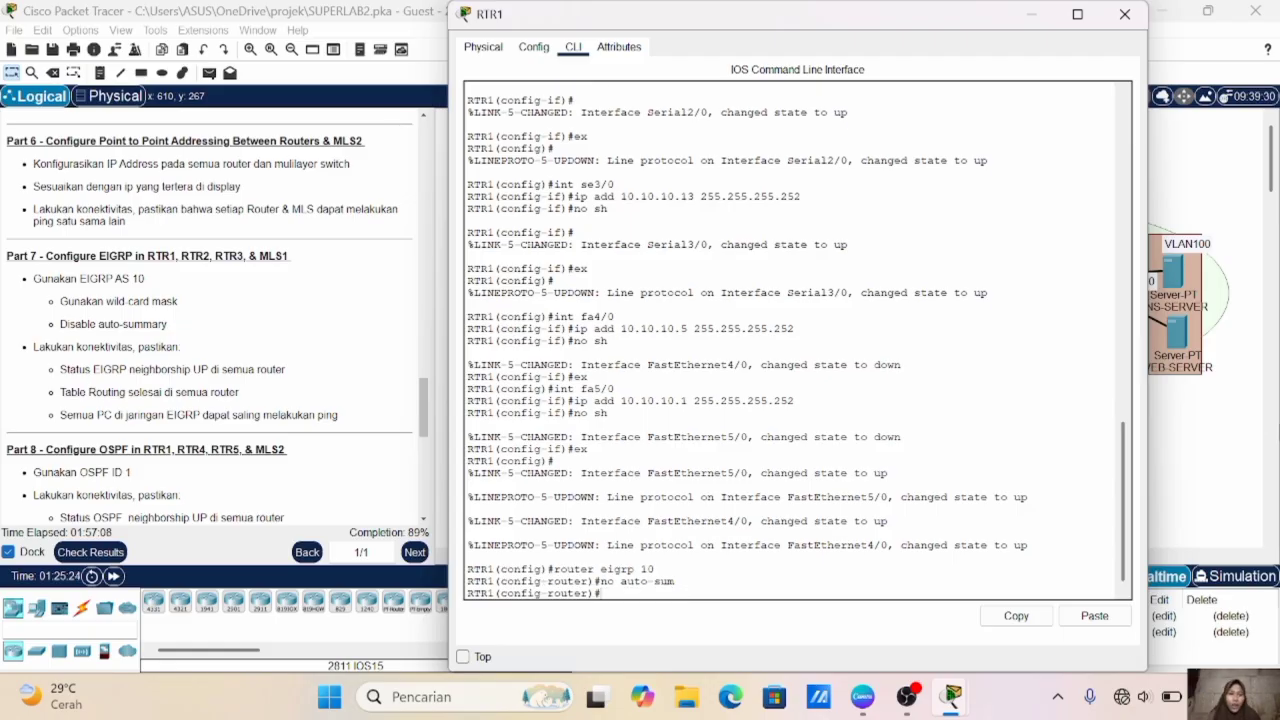
# - Add networks 10.10.10.0 and 10.10.10.4 to RTR1's EIGRP process, both with wildcard mask 0.0.0.3
pyautogui.click(1240, 397)
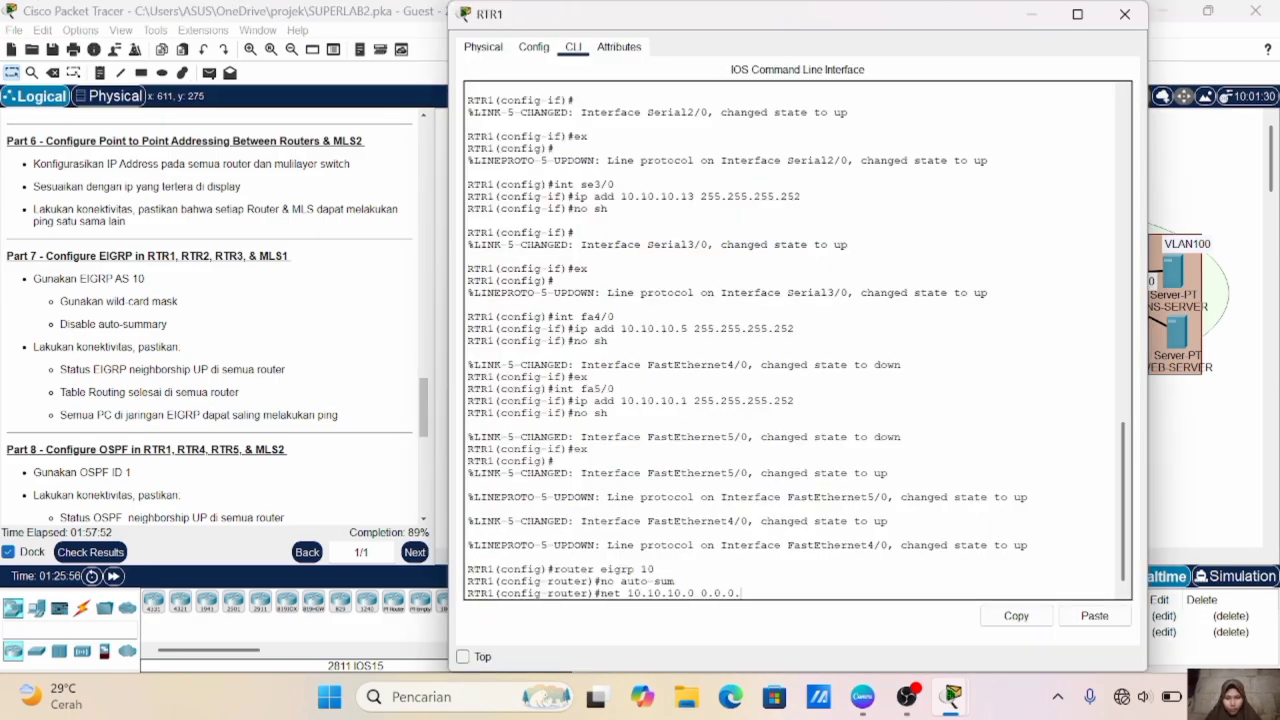
pyautogui.write('3')
pyautogui.press('Return')
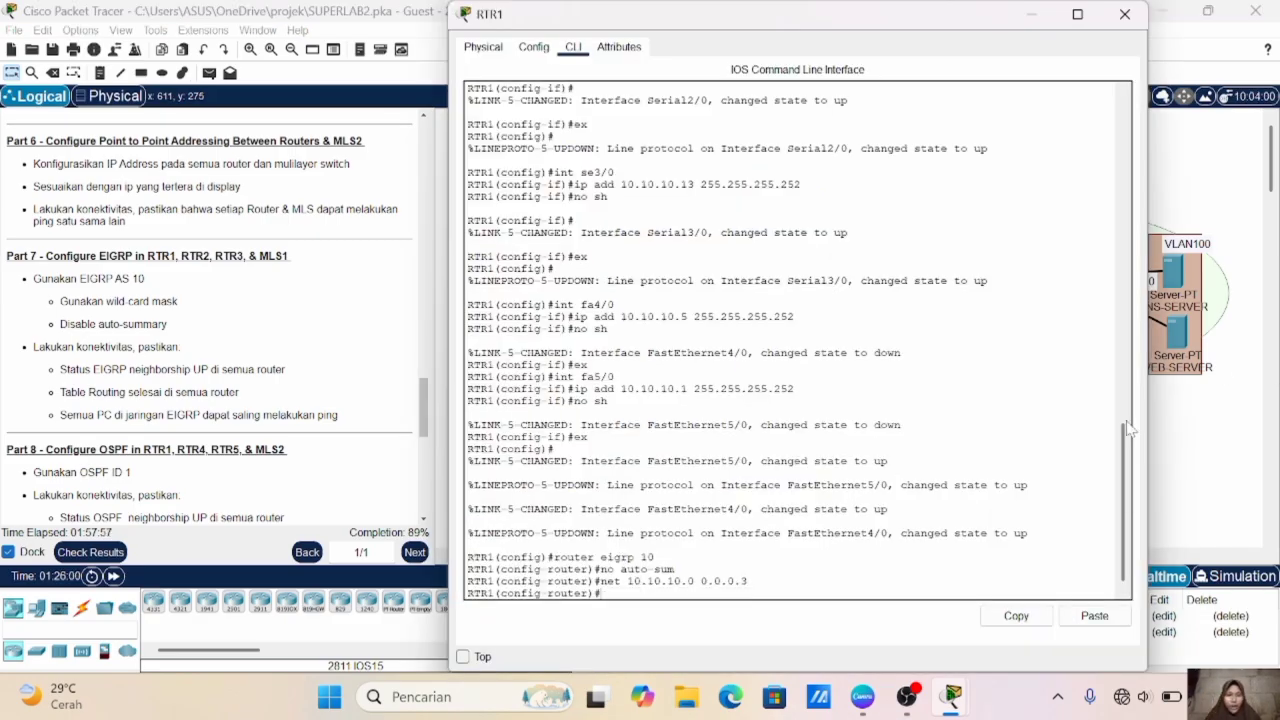
pyautogui.click(1198, 424)
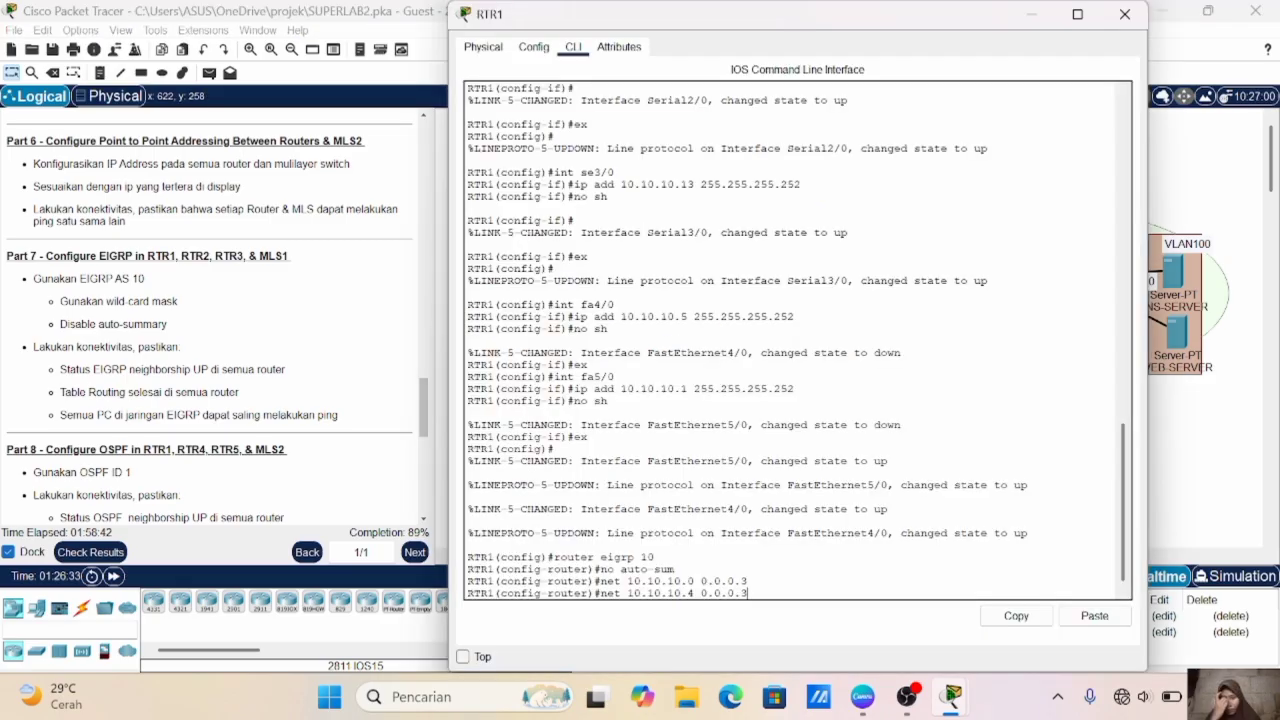
pyautogui.press('Return')
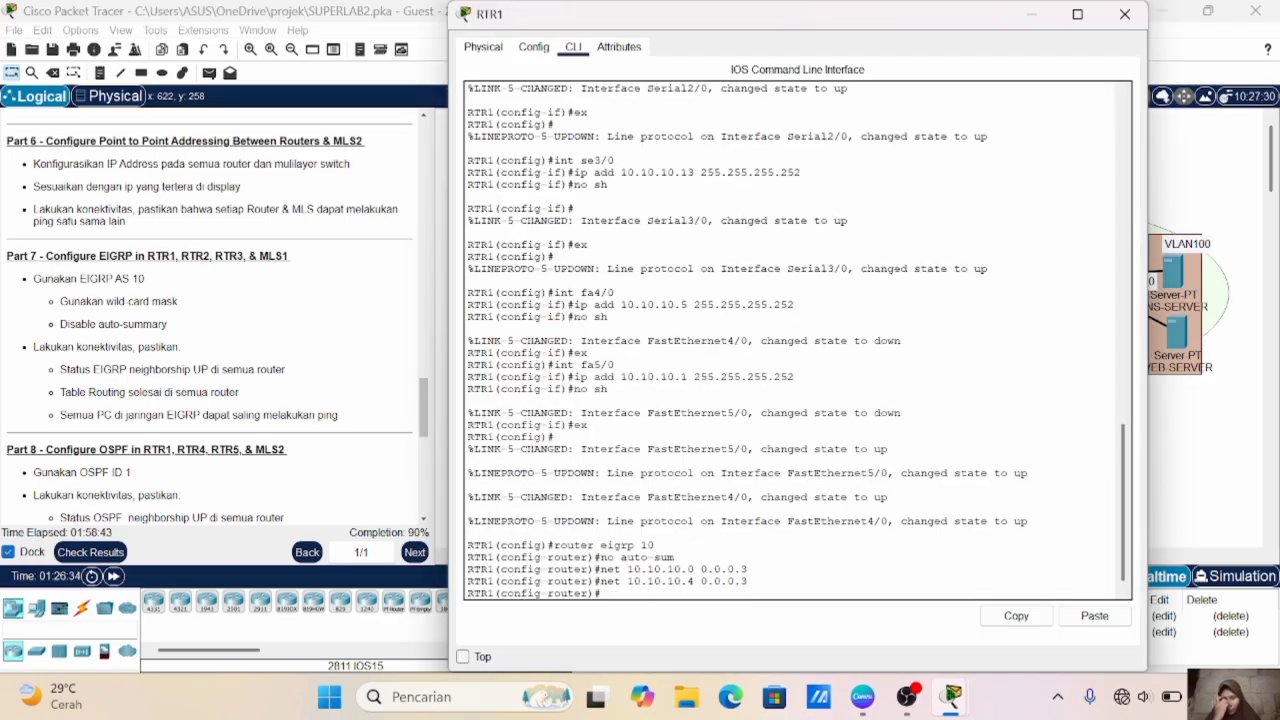
# - In RTR2's command line, start EIGRP with autonomous system number 10 and disable auto-summary
pyautogui.click(1250, 404)
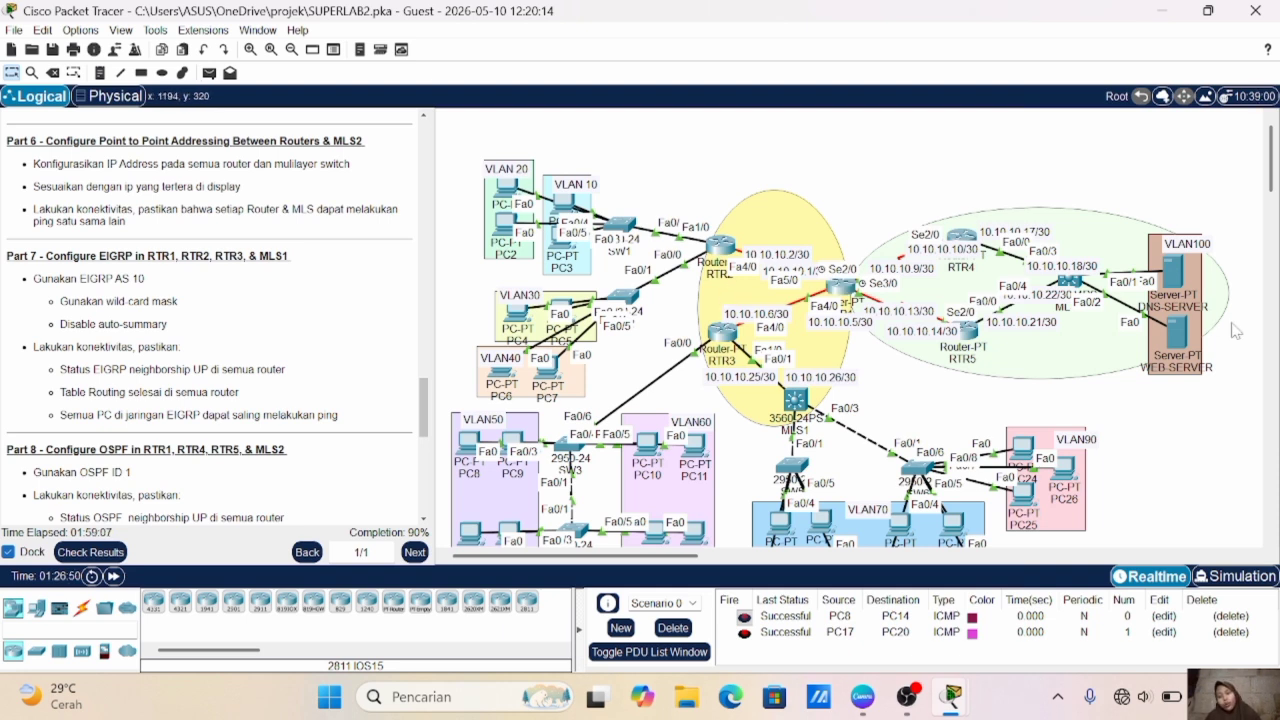
pyautogui.moveTo(1150, 317)
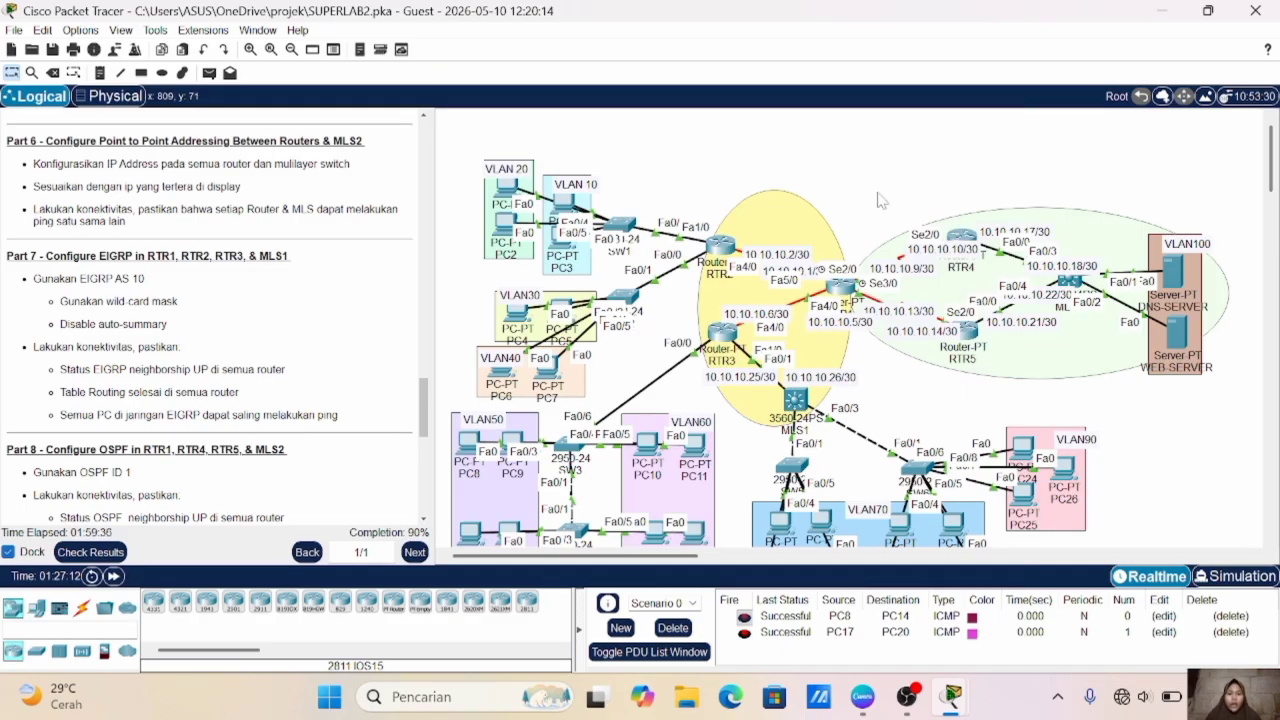
pyautogui.click(720, 245)
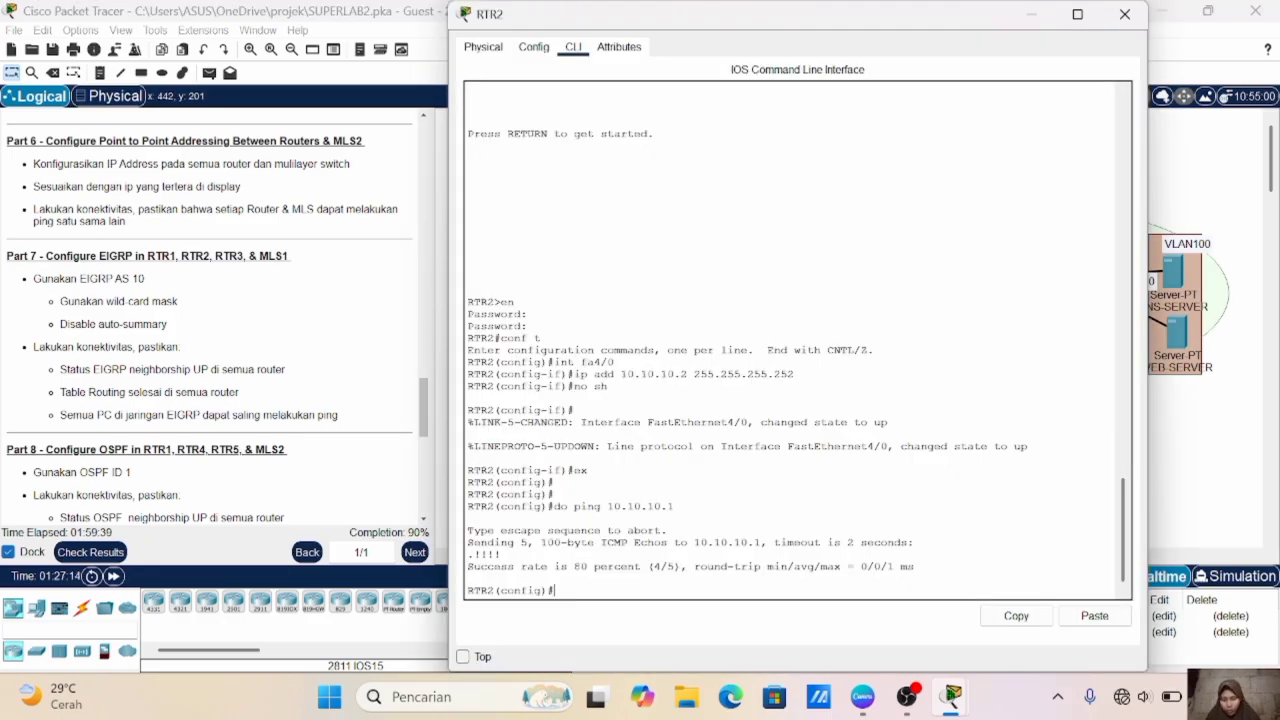
pyautogui.write('router eigrp ')
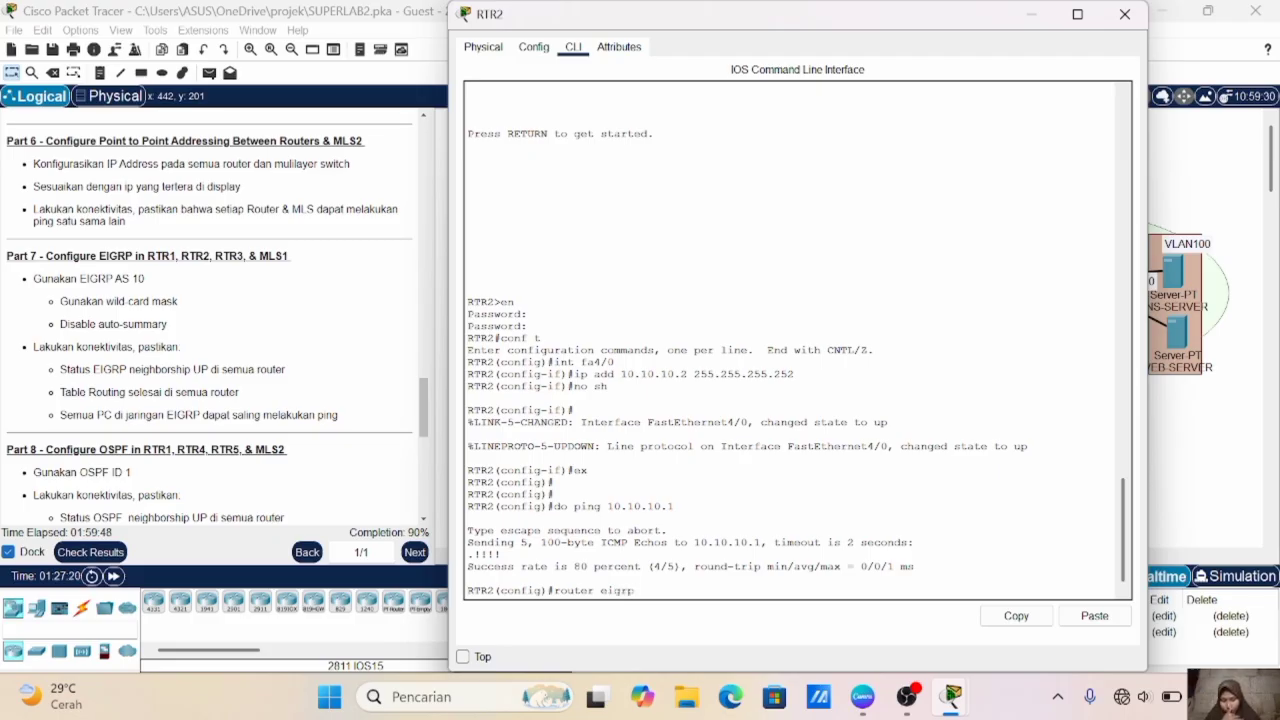
pyautogui.write('10')
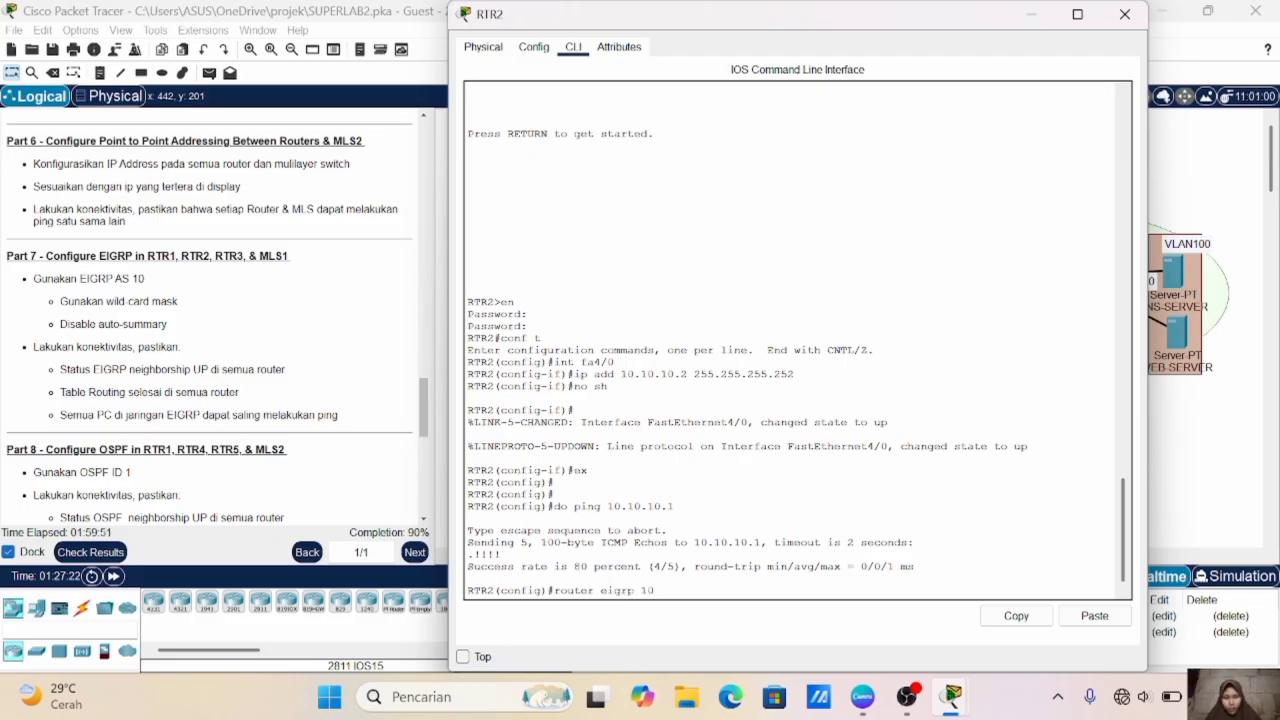
pyautogui.press('Return')
pyautogui.write('no au')
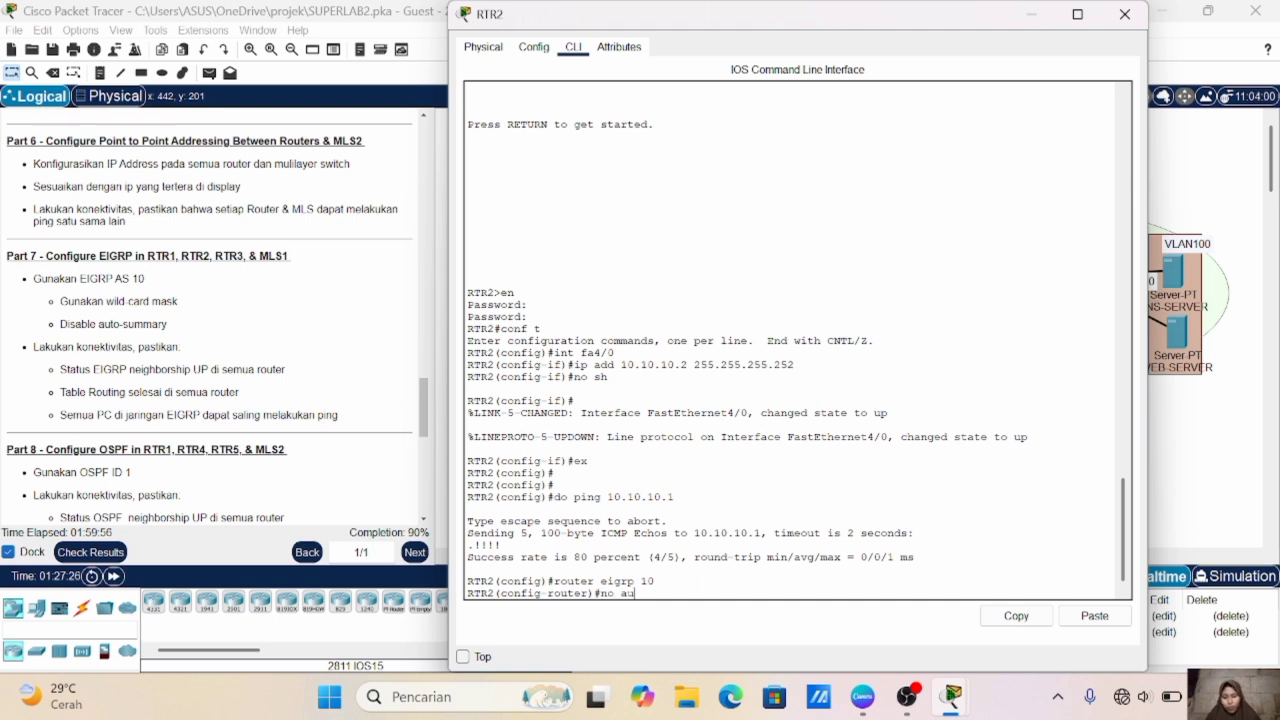
pyautogui.write('to-sum')
pyautogui.press('Return')
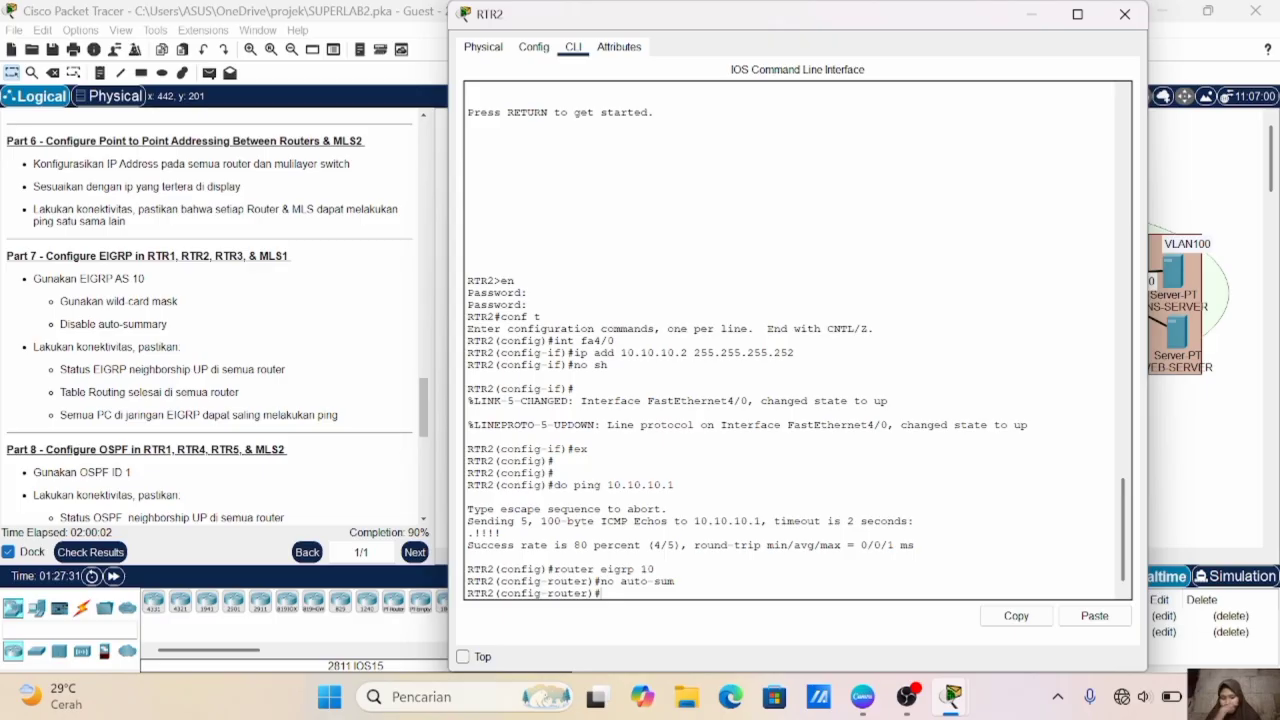
# - Add network 10.10.10.0 with wildcard mask 0.0.0.3 to RTR2's EIGRP process
pyautogui.write('ne')
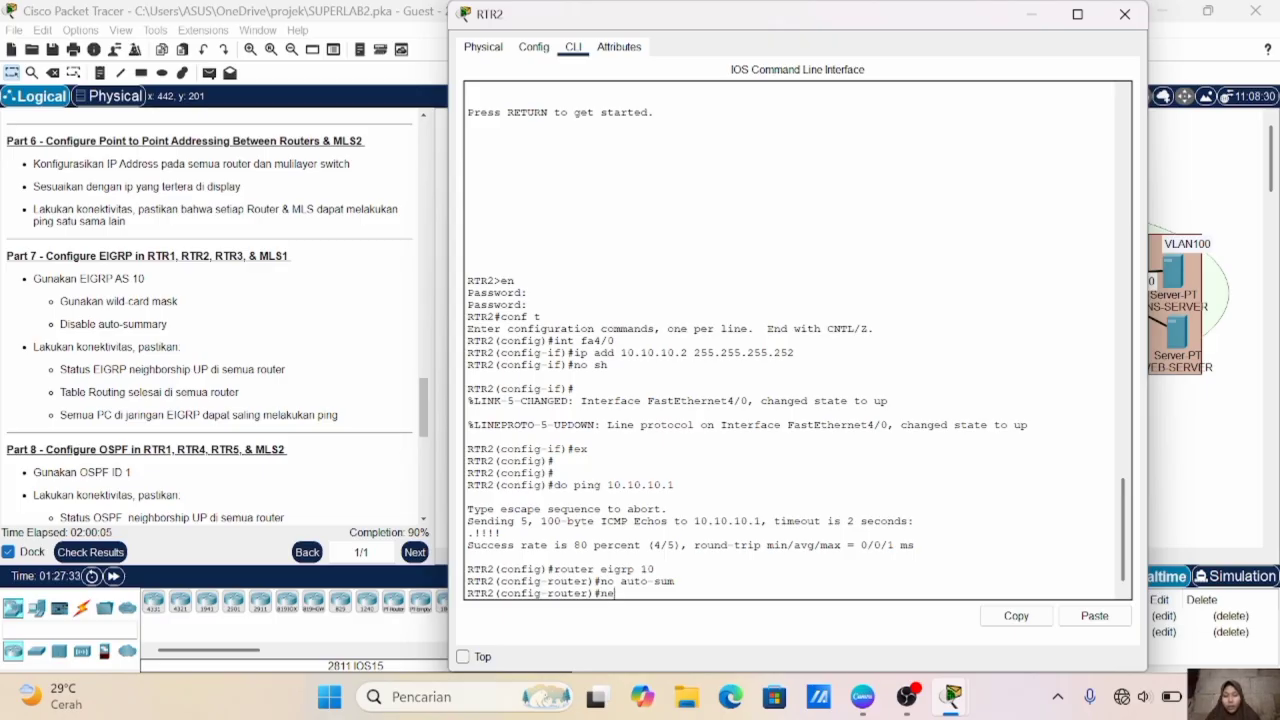
pyautogui.write('t 10.10.10.')
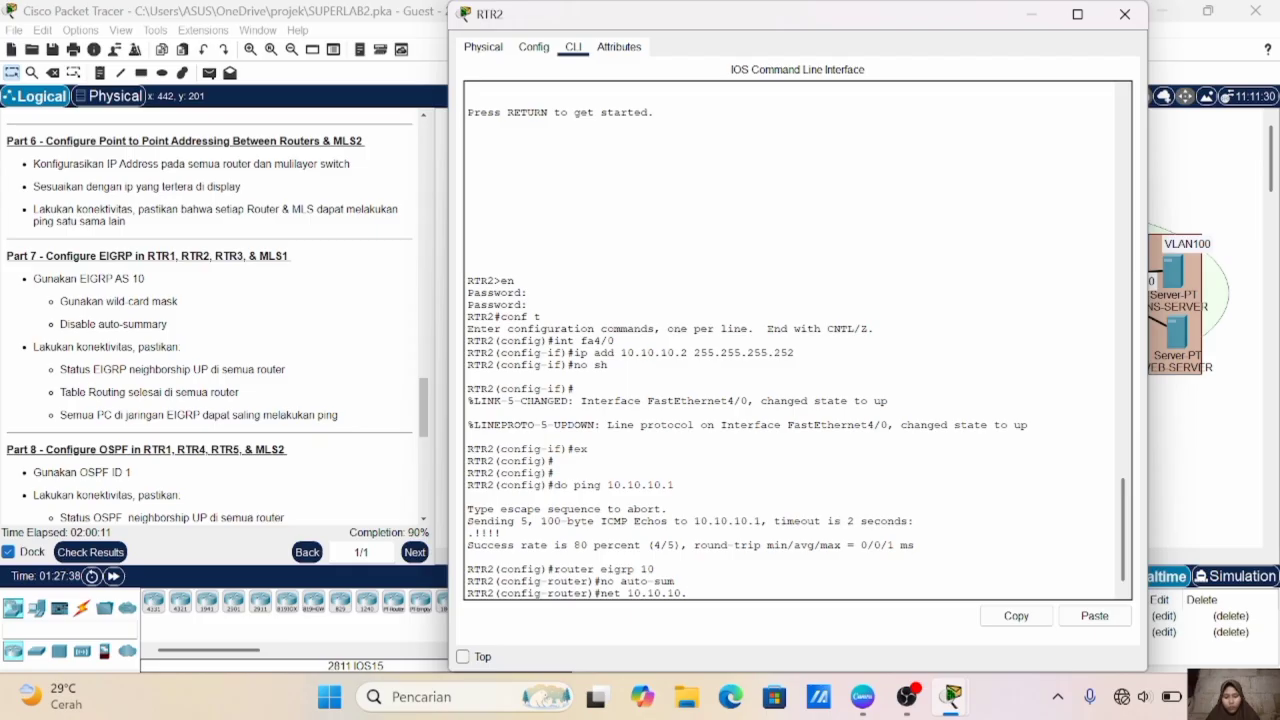
pyautogui.write('0 0.0.0.3')
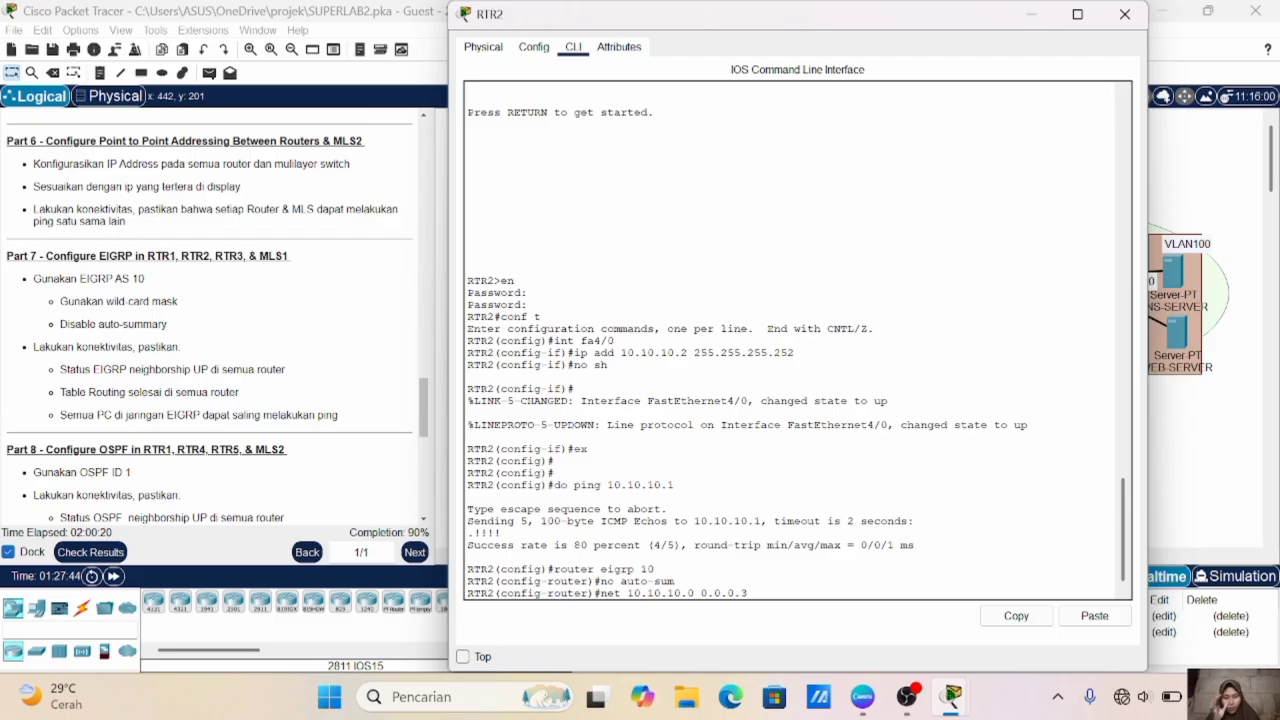
pyautogui.press('Return')
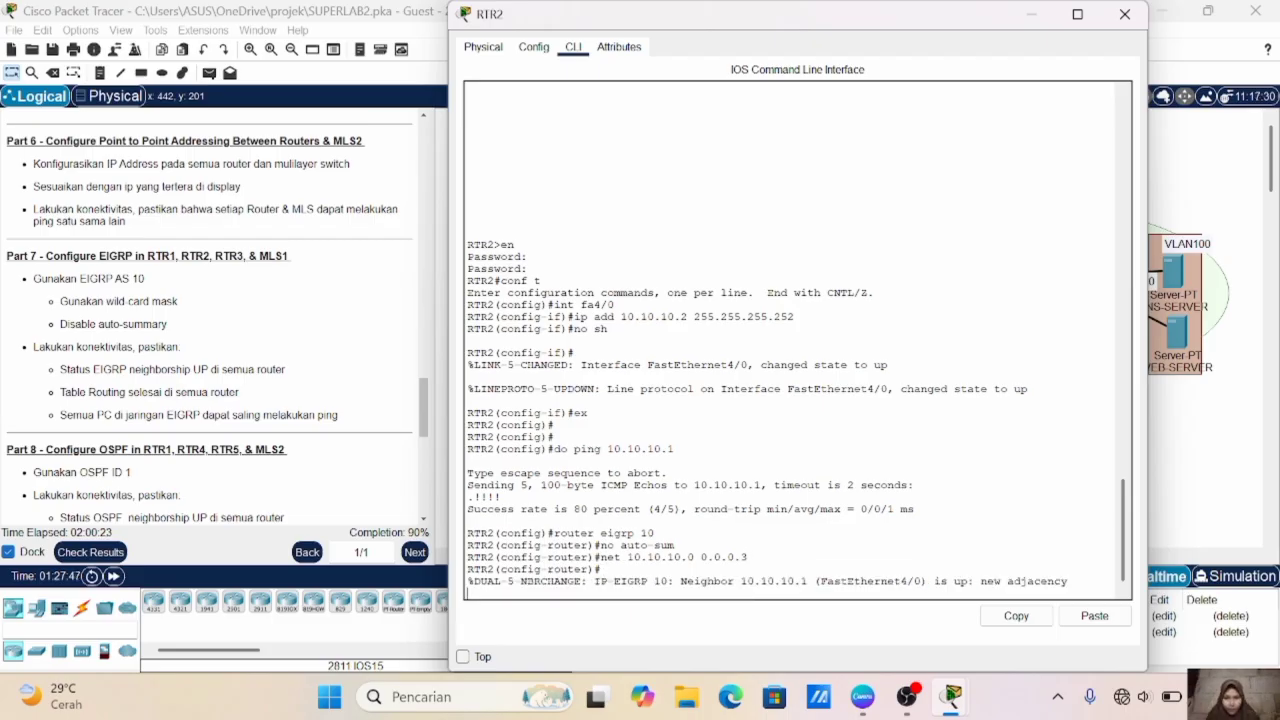
pyautogui.press('Return')
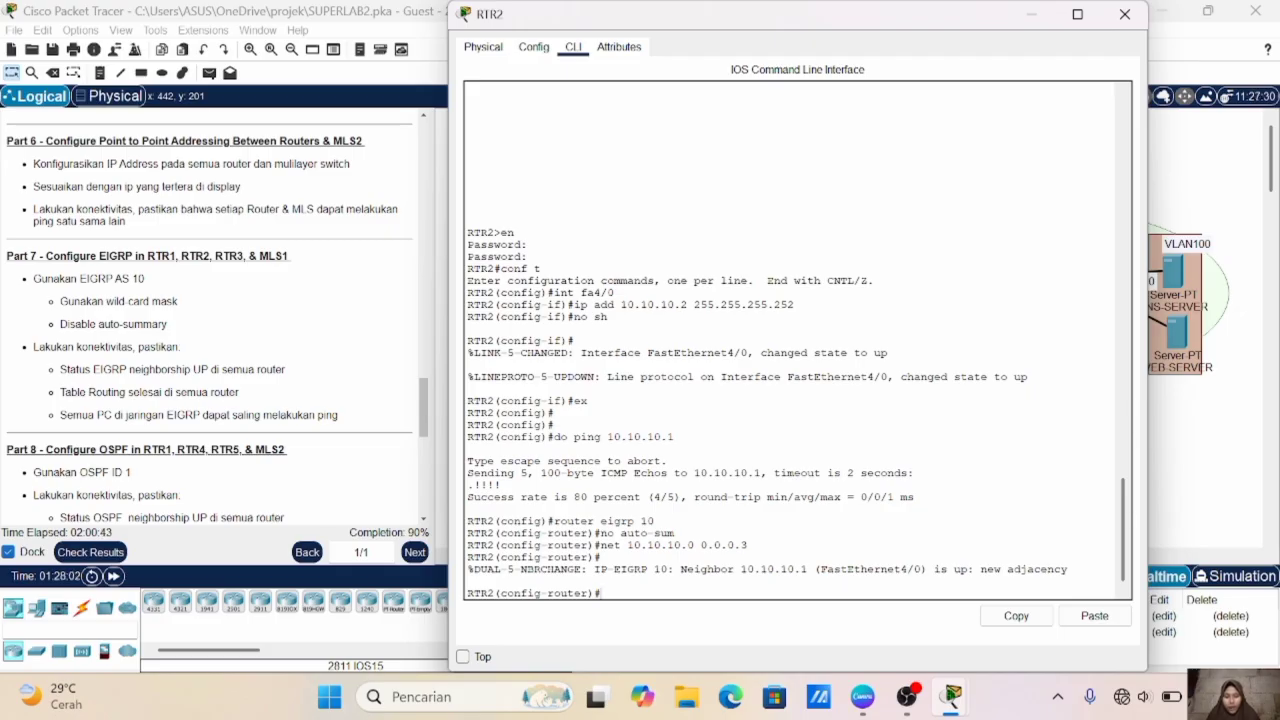
# - Add networks 192.168.10.0 and 192.168.20.0 to RTR2's EIGRP process, both with wildcard mask 0.0.0.255
pyautogui.click(1223, 446)
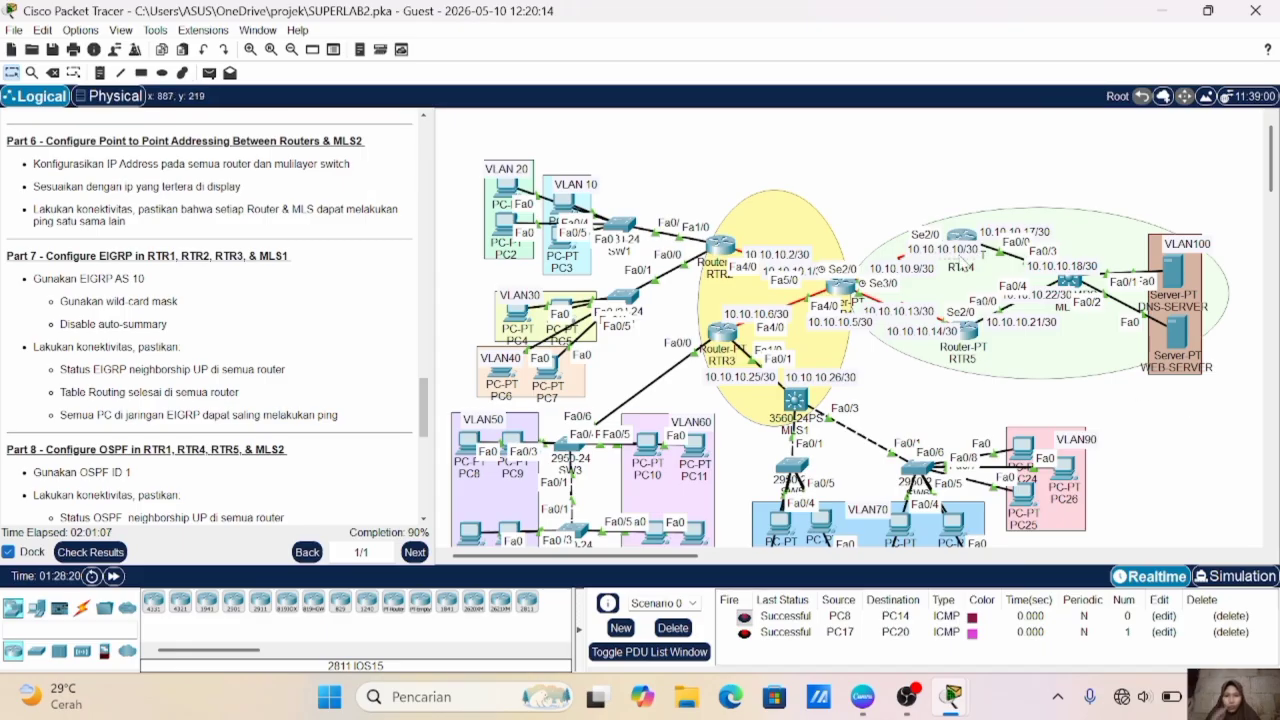
pyautogui.click(731, 247)
pyautogui.write('net 192.168.10.0 0.0.0.255')
pyautogui.press('Return')
pyautogui.press('Up')
pyautogui.press('BackSpace')
pyautogui.press('BackSpace')
pyautogui.write('20')
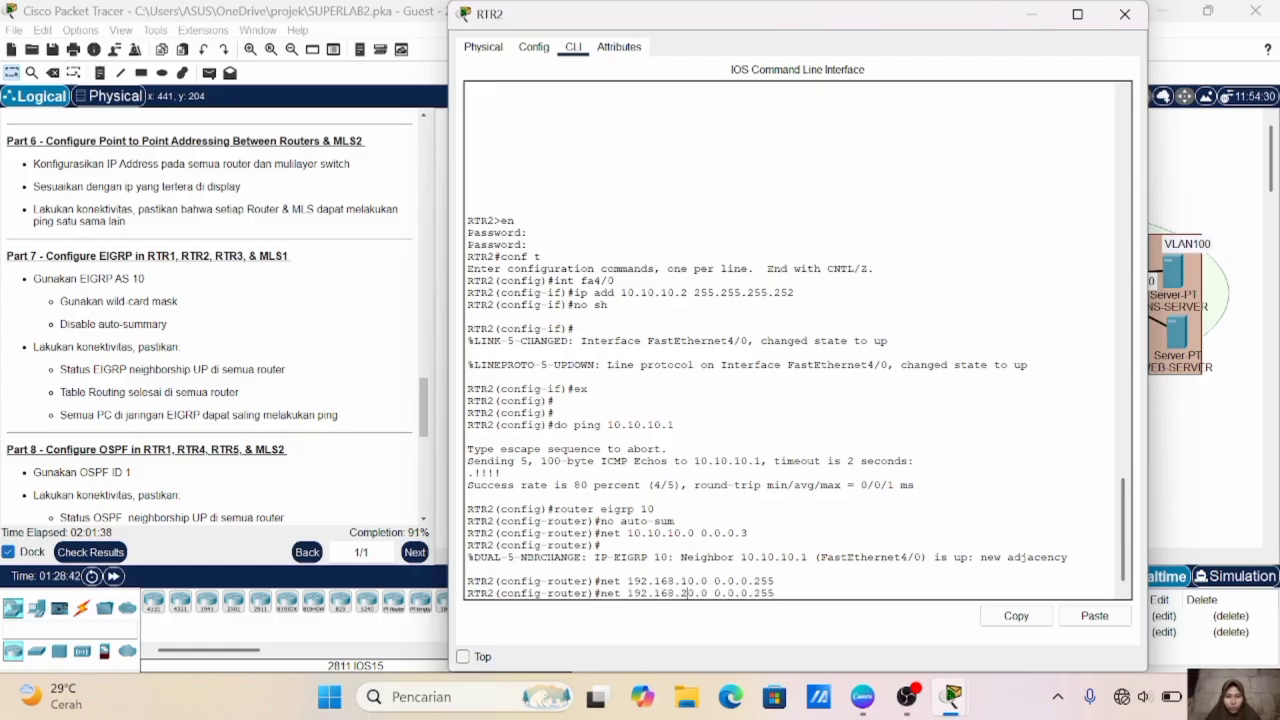
pyautogui.press('Return')
# - Add networks 192.168.30.0 and 192.168.40.0 to RTR2's EIGRP process, both with wildcard mask 0.0.0.255
pyautogui.press('Up')
pyautogui.press('BackSpace')
pyautogui.press('BackSpace')
pyautogui.write('30')
pyautogui.press('Return')
pyautogui.press('Up')
pyautogui.press('BackSpace')
pyautogui.press('BackSpace')
pyautogui.write('40')
pyautogui.press('Return')
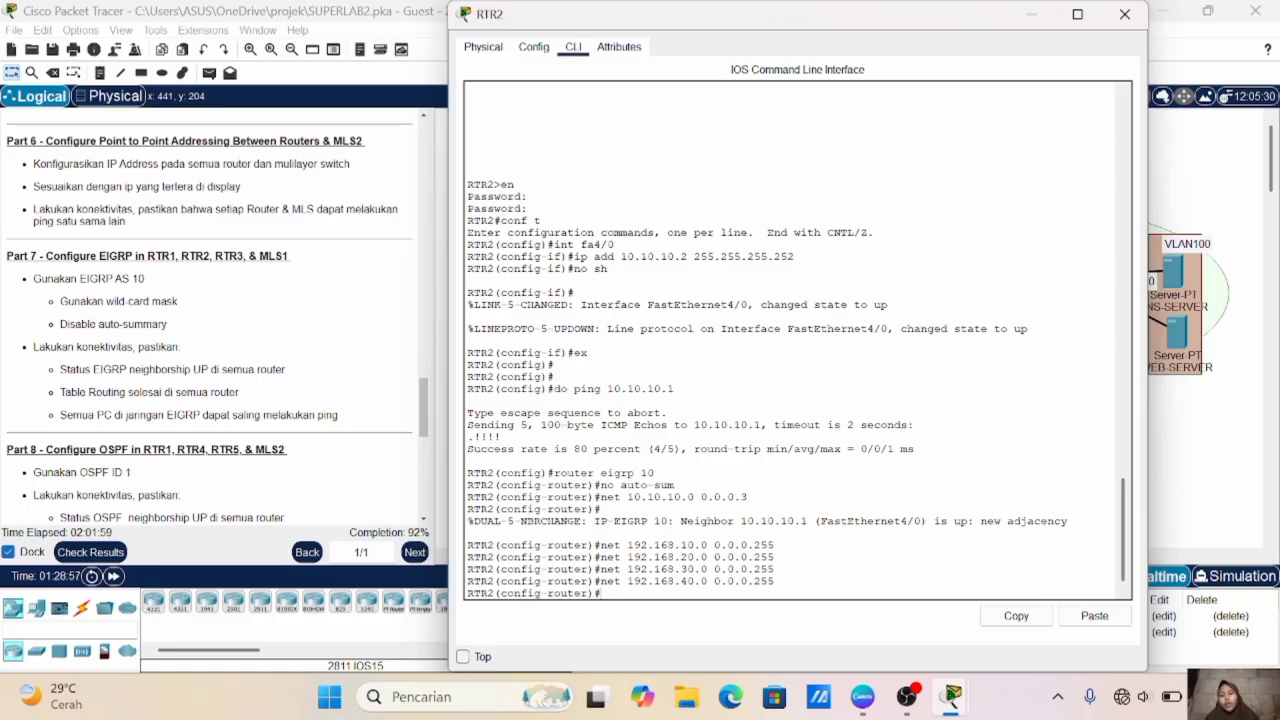
# - In RTR3's command line, start EIGRP with autonomous system number 10 and disable auto-summary
pyautogui.click(1194, 405)
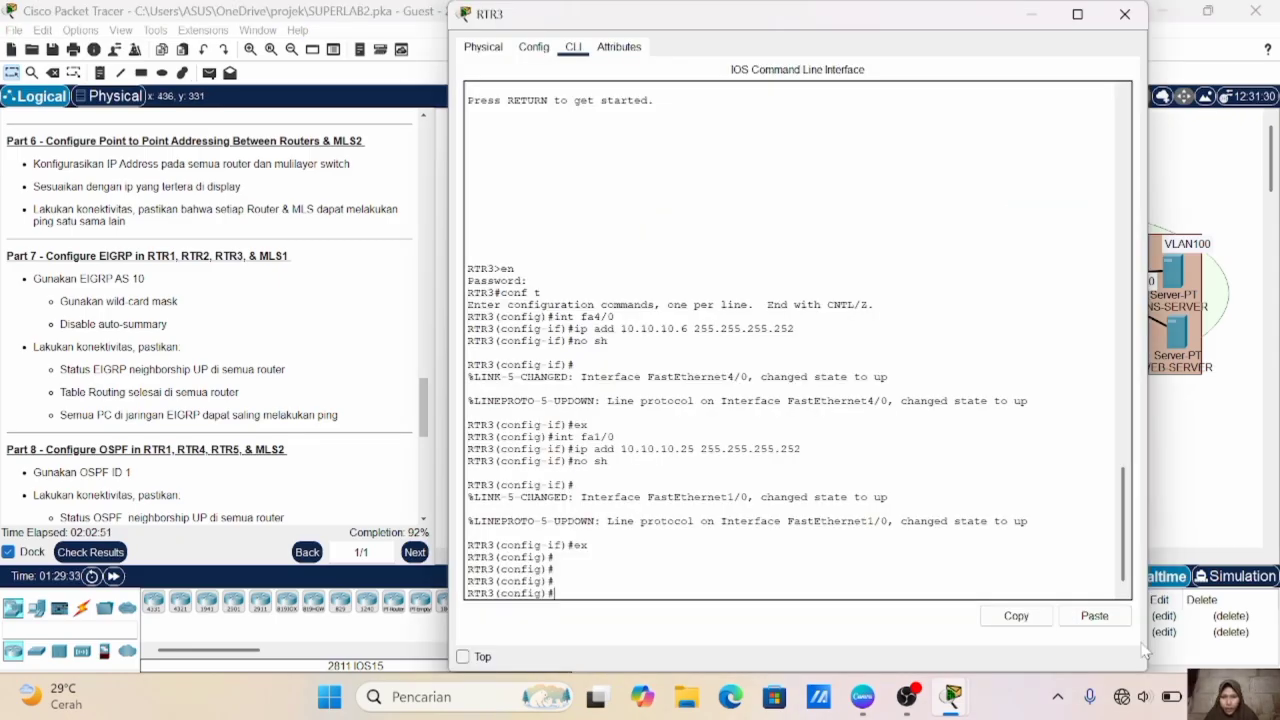
pyautogui.write('route')
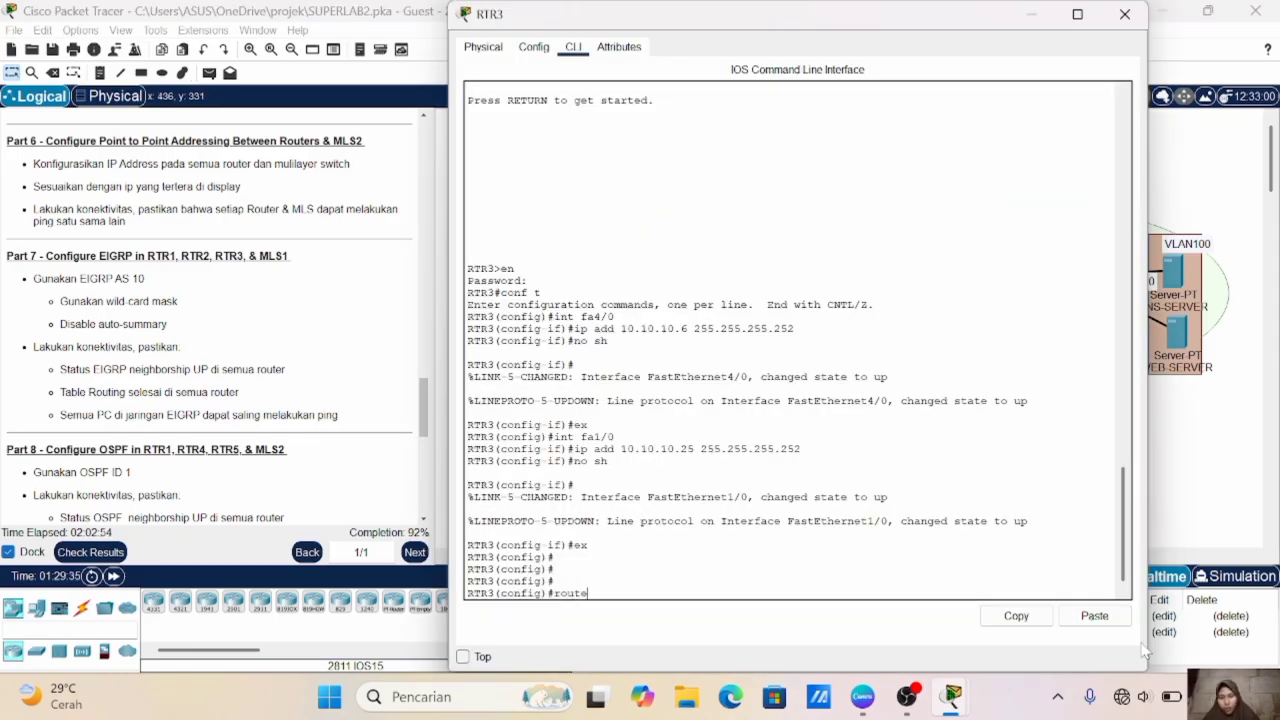
pyautogui.write('r eigrp 10')
pyautogui.press('Return')
pyautogui.write('no auto-sum')
pyautogui.press('Return')
# - Add network 10.10.10.4 with wildcard mask 0.0.0.3 to RTR3's EIGRP process
pyautogui.write('net 10.10.10.4 ')
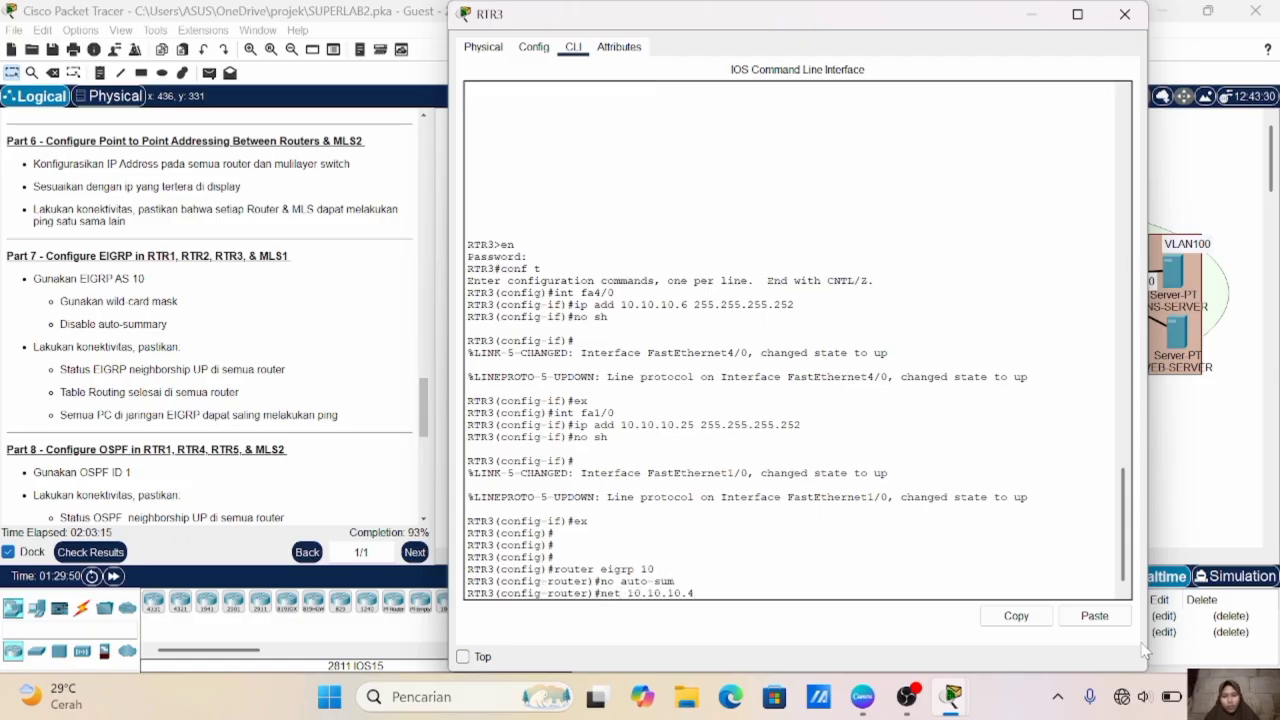
pyautogui.write('0.0.0.3')
pyautogui.press('Return')
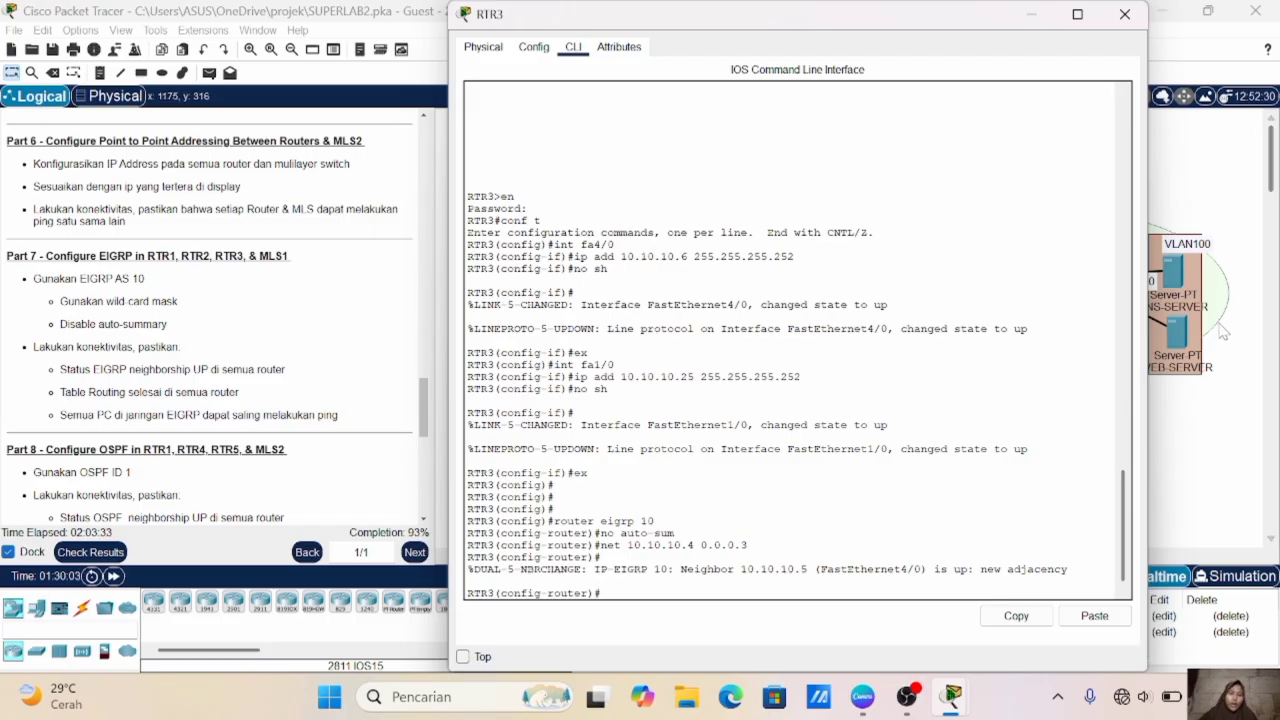
# - Check the topology's link addresses and add network 10.10.10.24 with wildcard mask 0.0.0.3 to RTR3's EIGRP process
pyautogui.click(1222, 383)
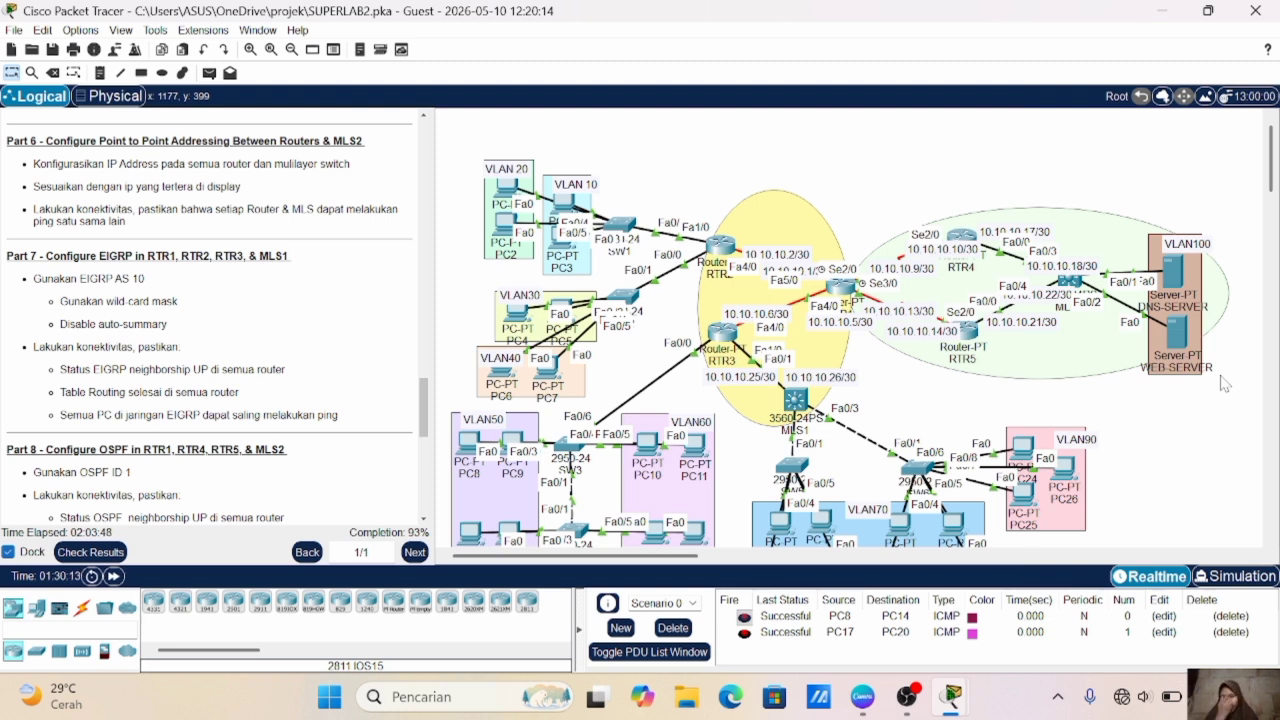
pyautogui.click(720, 333)
pyautogui.write('net 10.10.10.24 0.0.0.3')
pyautogui.press('Return')
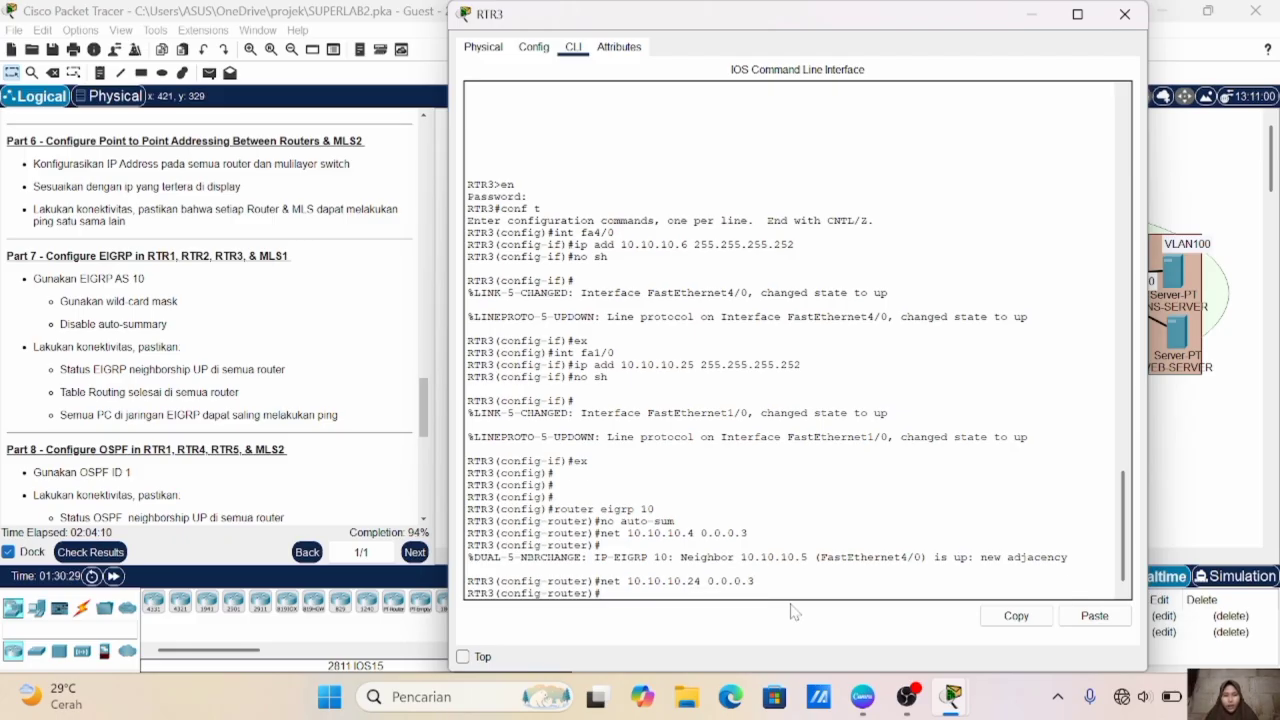
# - Add networks 192.168.50.0 and 192.168.60.0 to RTR3's EIGRP process, both with wildcard mask 0.0.0.255
pyautogui.click(1188, 444)
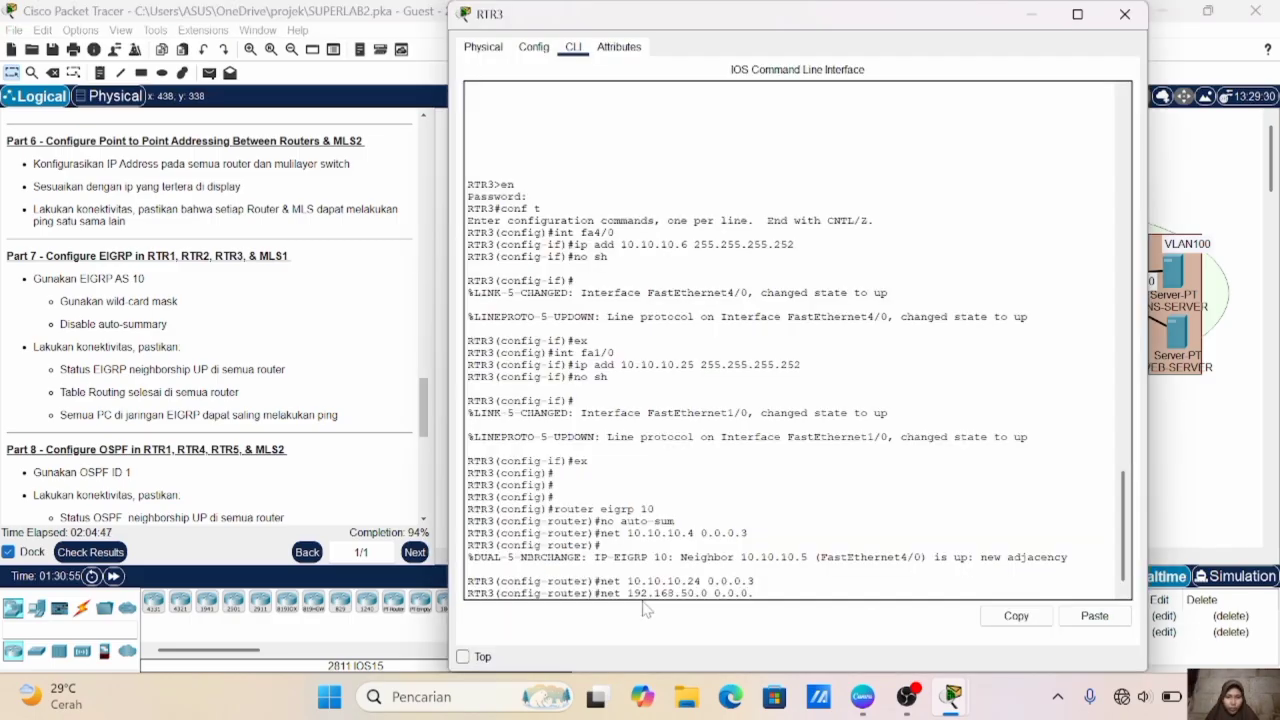
pyautogui.write('255')
pyautogui.press('Return')
pyautogui.press('Up')
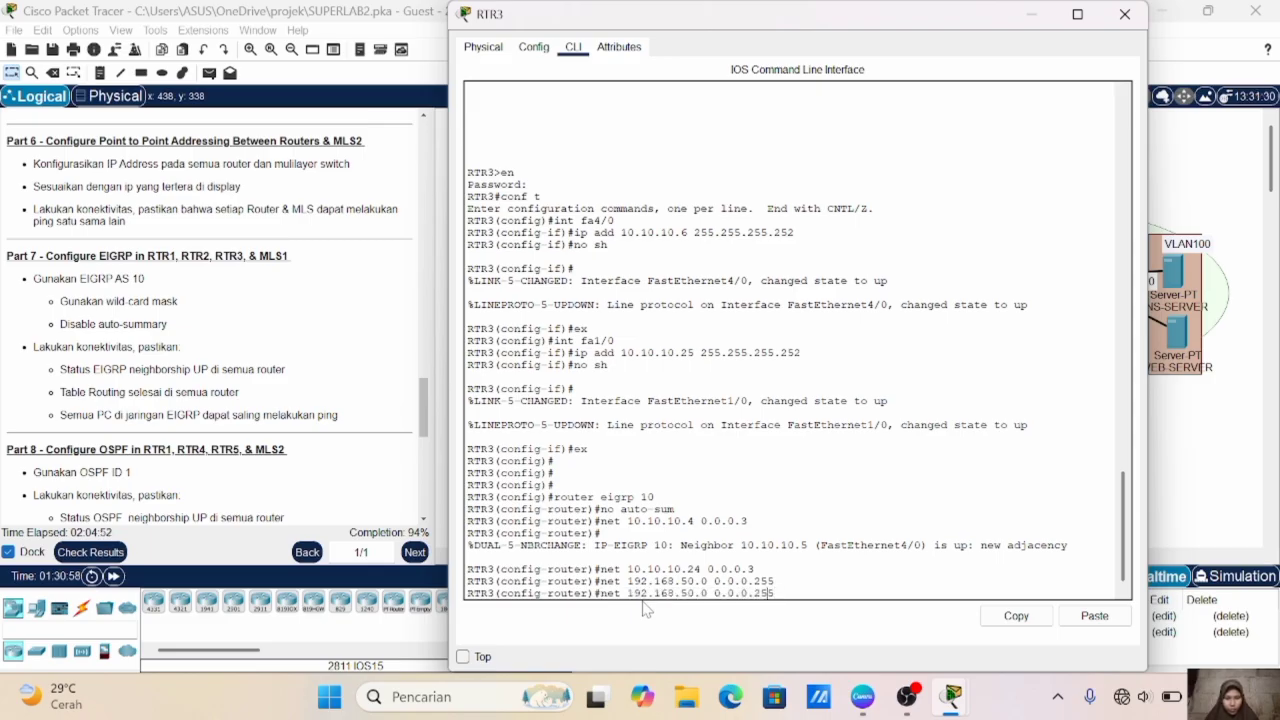
pyautogui.press('Left')
pyautogui.press('Left')
pyautogui.press('Left')
pyautogui.press('Left')
pyautogui.press('BackSpace')
pyautogui.write('6')
pyautogui.press('Return')
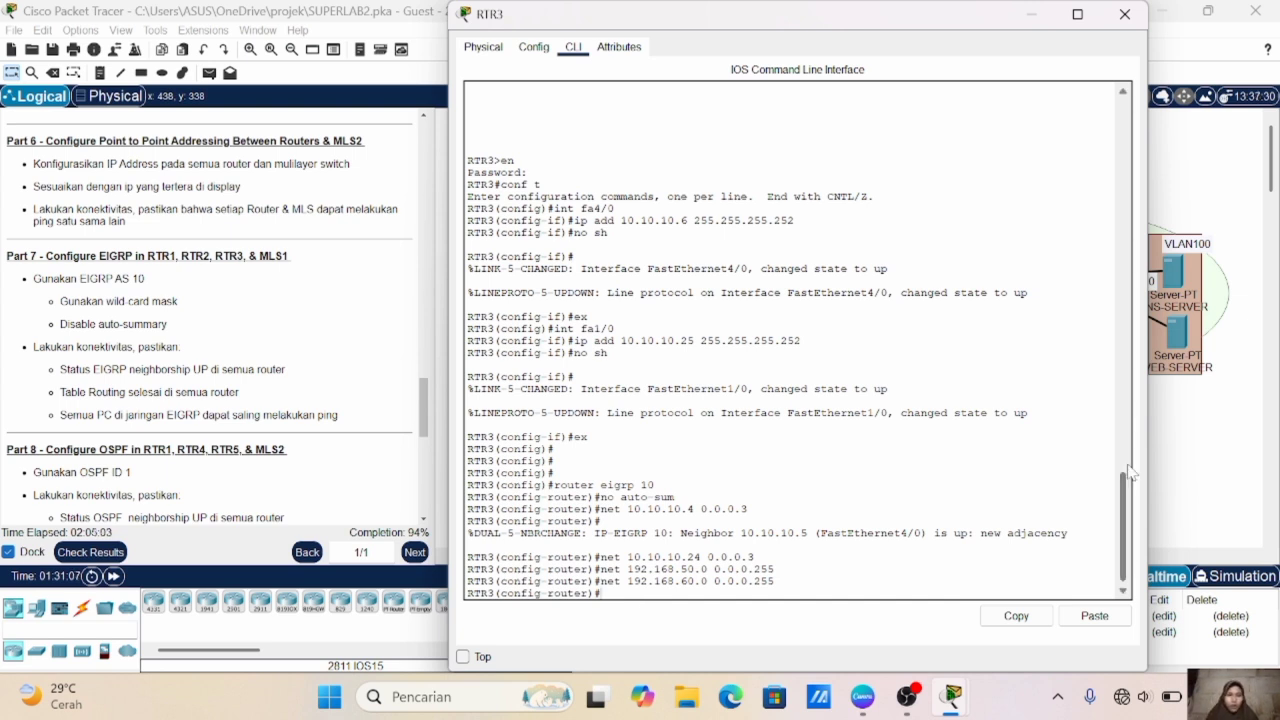
# - Enter global configuration mode in MLS1's command line and enable IP routing
pyautogui.click(1200, 470)
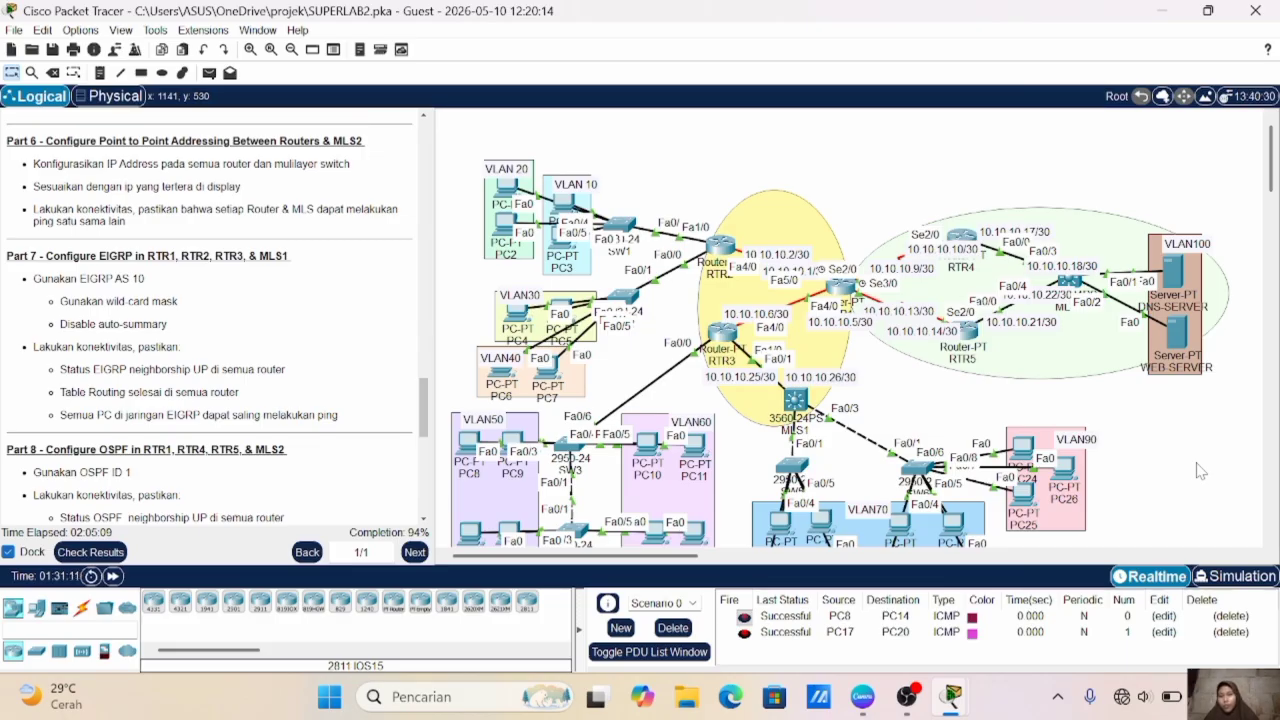
pyautogui.scroll(-1, 884, 545)
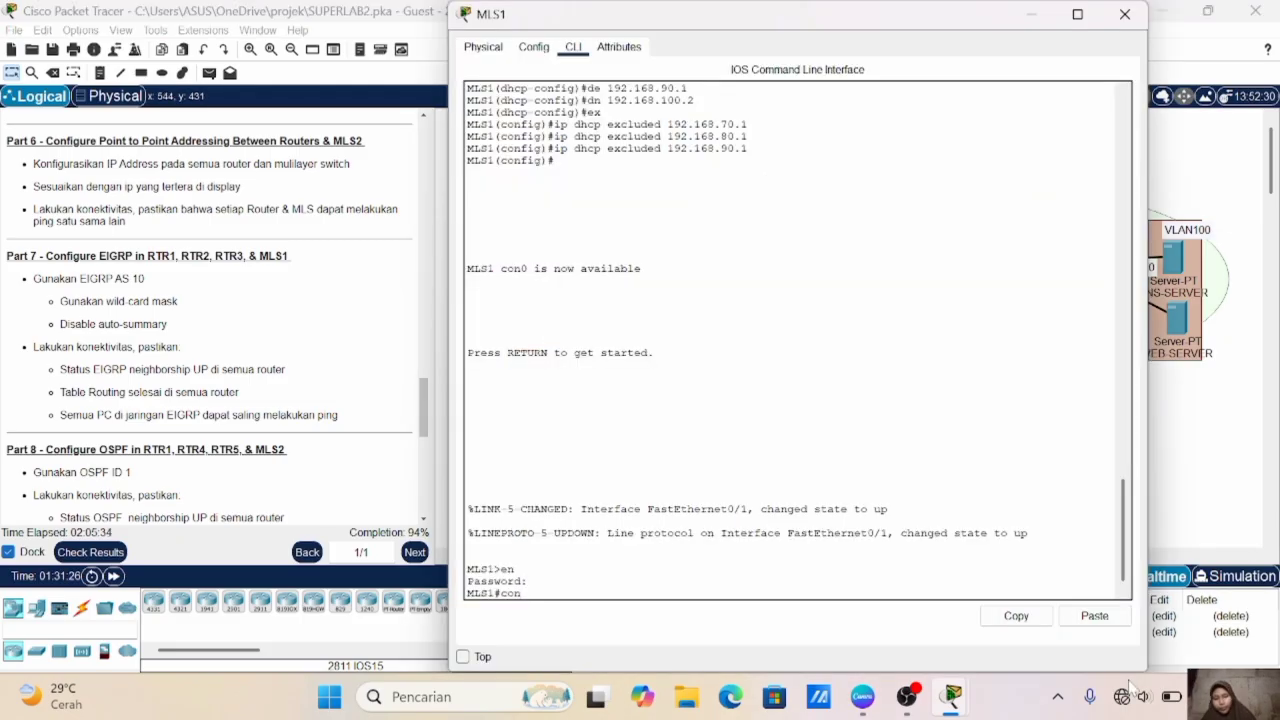
pyautogui.write('f t')
pyautogui.press('Return')
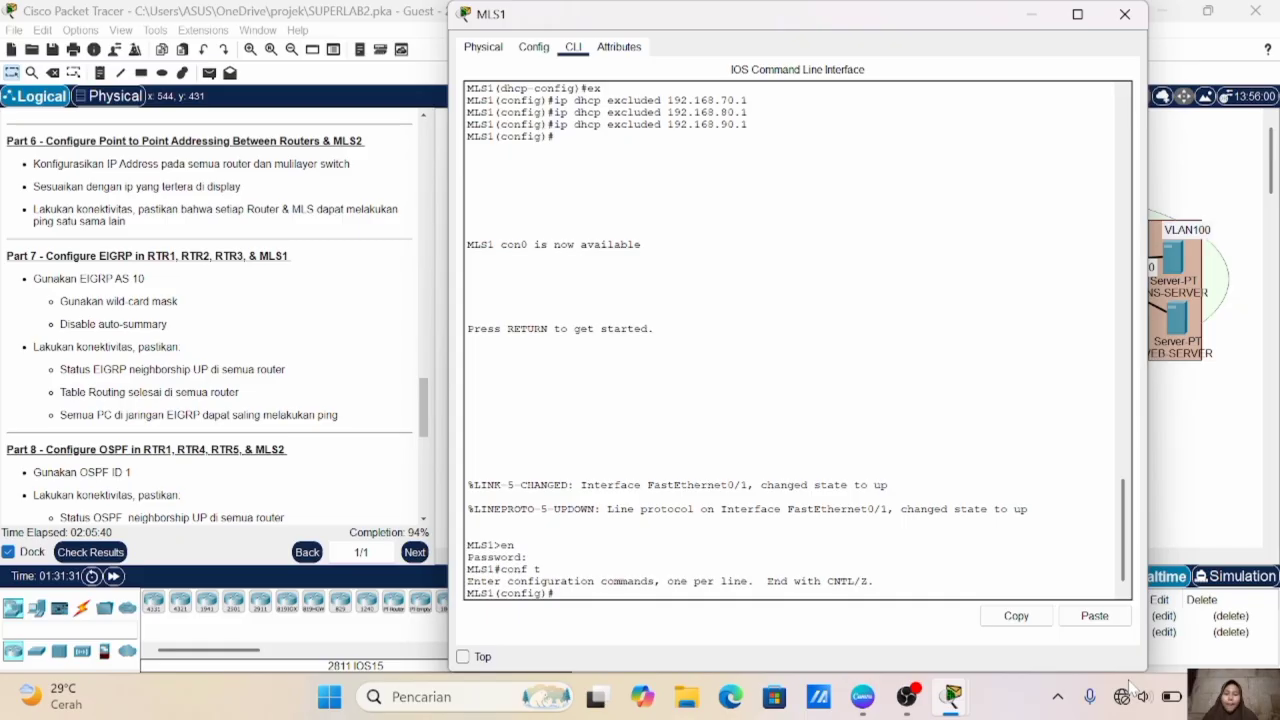
pyautogui.write('ip routing')
pyautogui.press('Return')
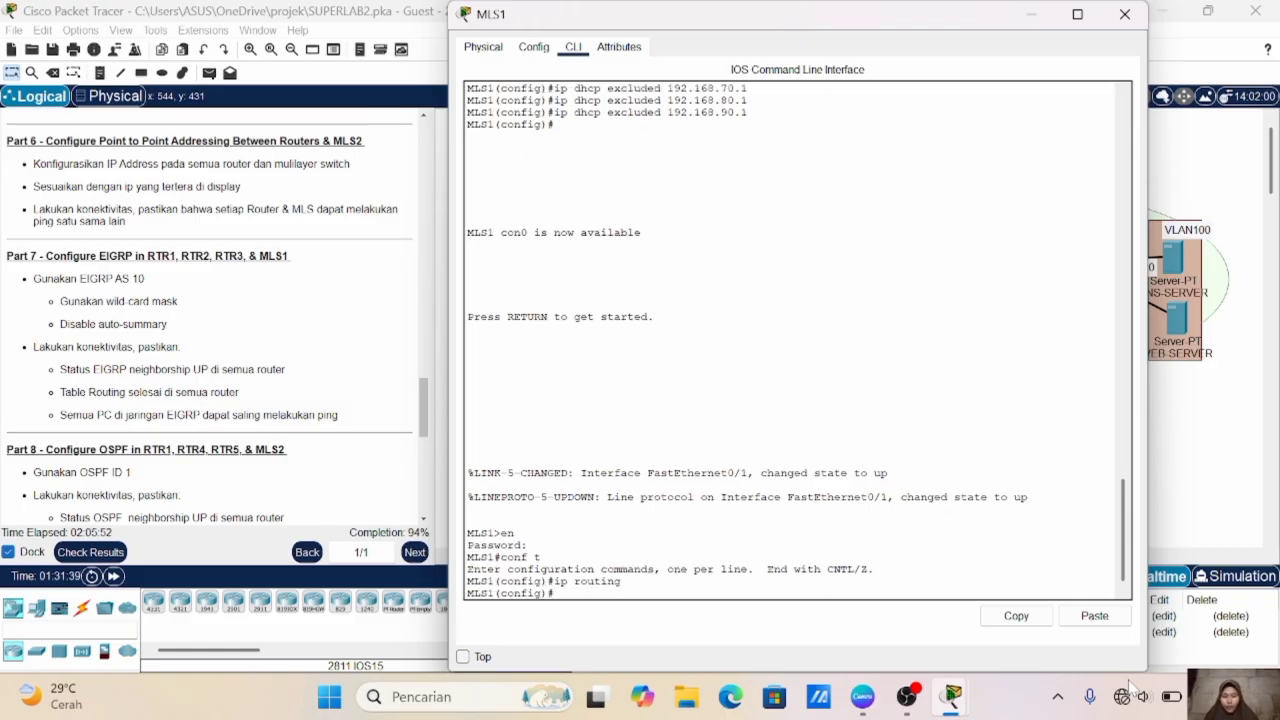
# - Start EIGRP with autonomous system number 10 on MLS1 and disable auto-summary
pyautogui.write('router eigrp 10')
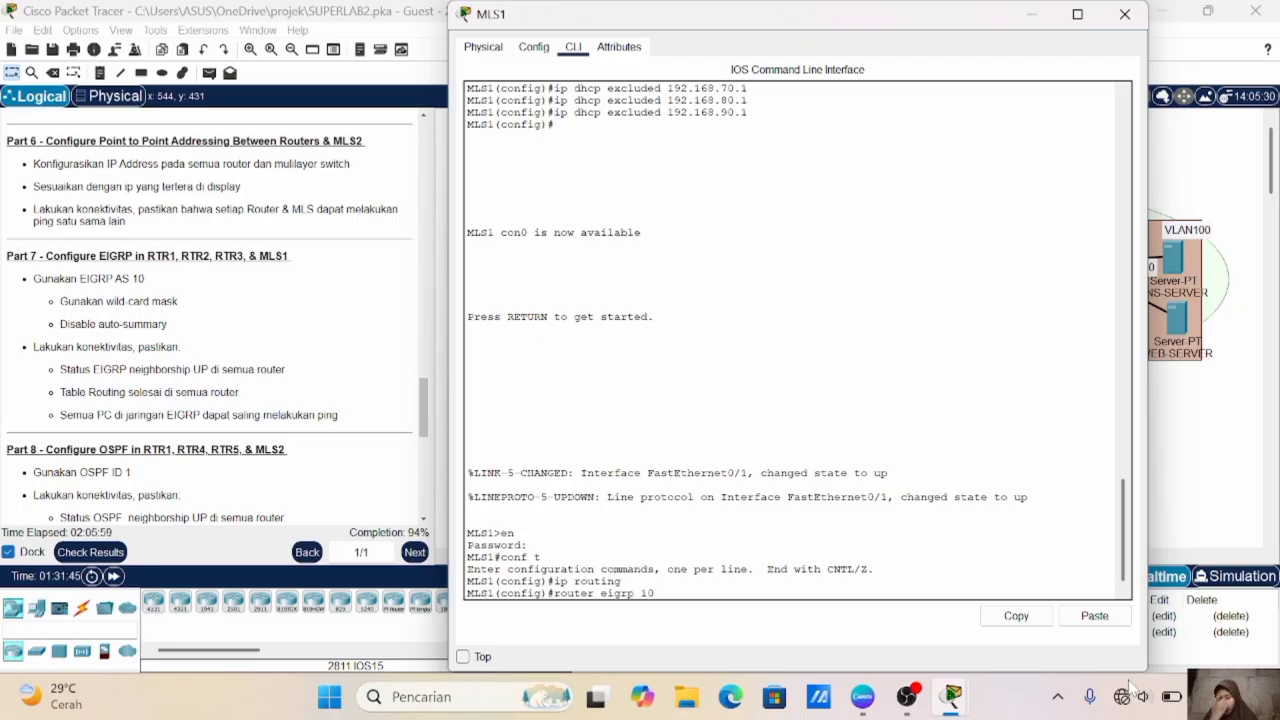
pyautogui.press('Return')
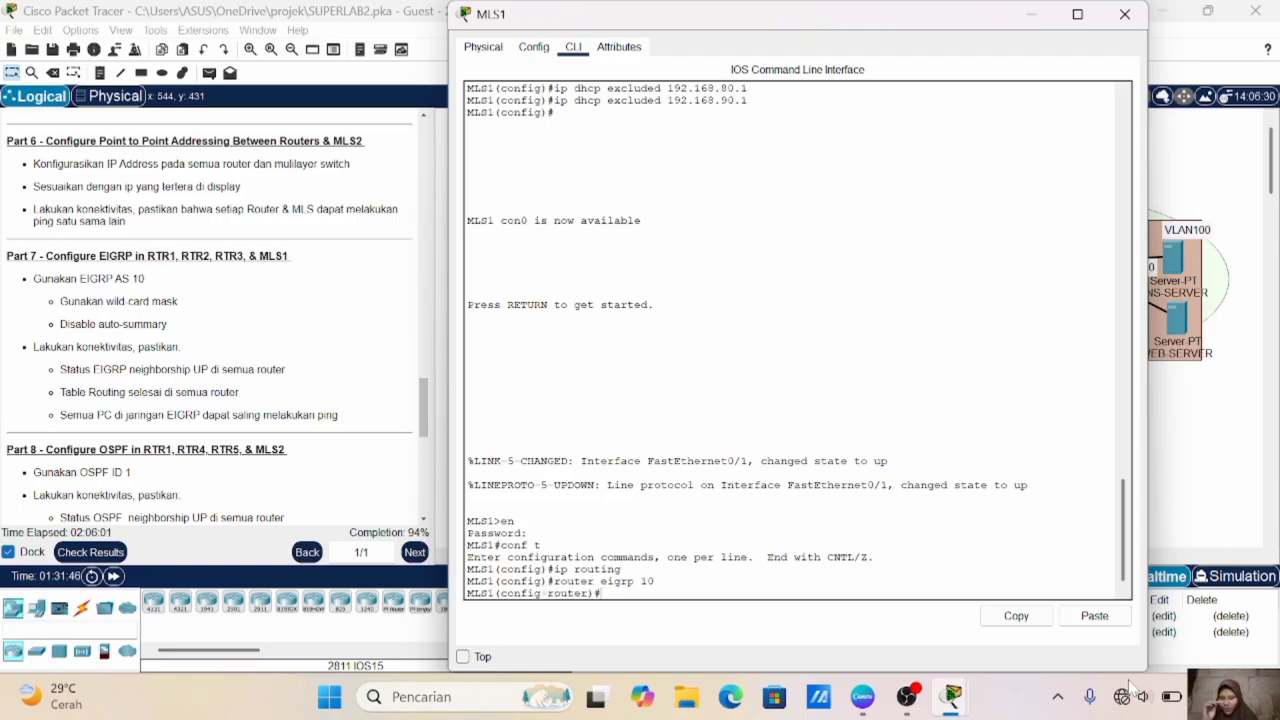
pyautogui.write('no au')
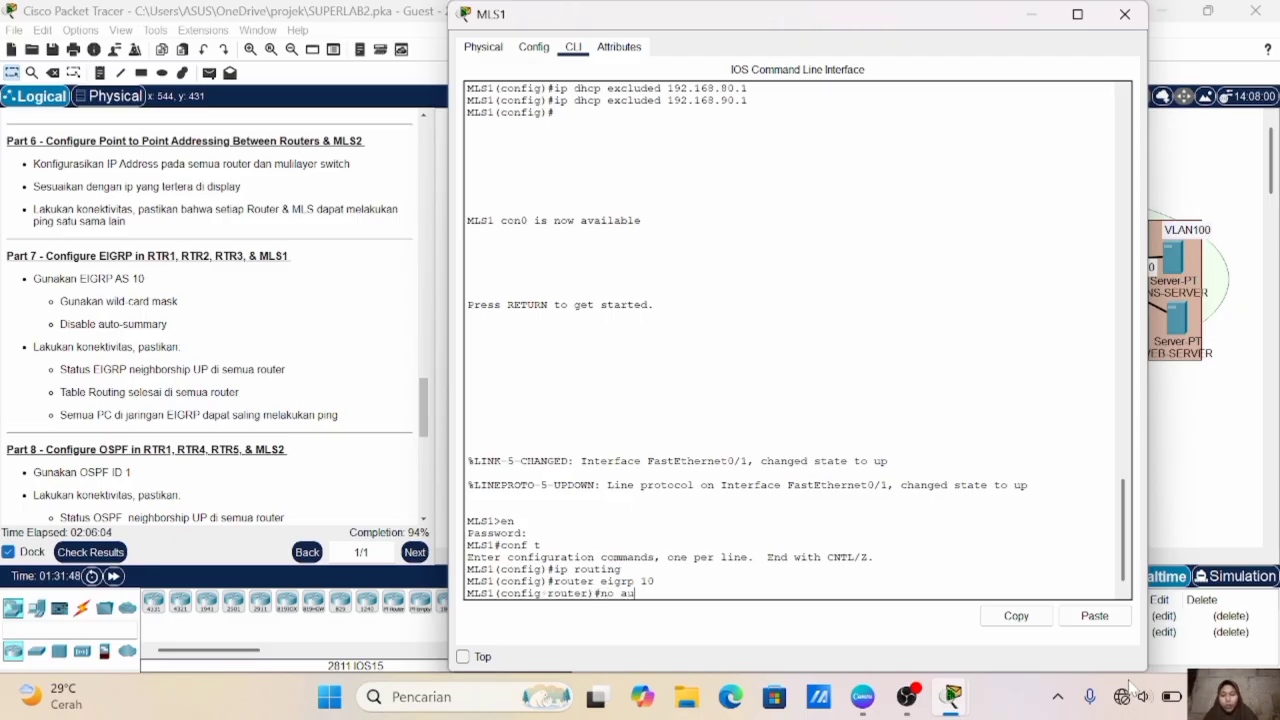
pyautogui.write('to-sum')
pyautogui.press('Return')
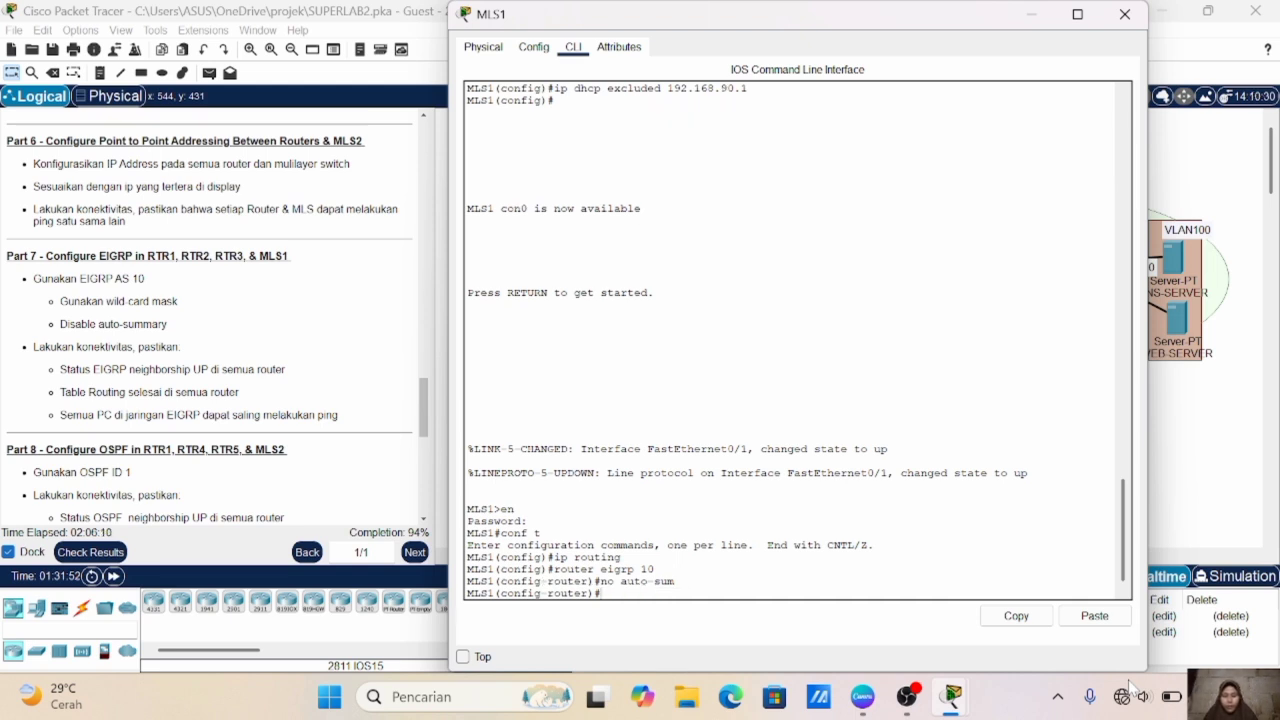
# - Add network 10.10.10.24 with wildcard mask 0.0.0.3, plus 192.168.70.0 and 192.168.80.0 with wildcard mask 0.0.0.255, to MLS1's EIGRP process
pyautogui.click(1181, 497)
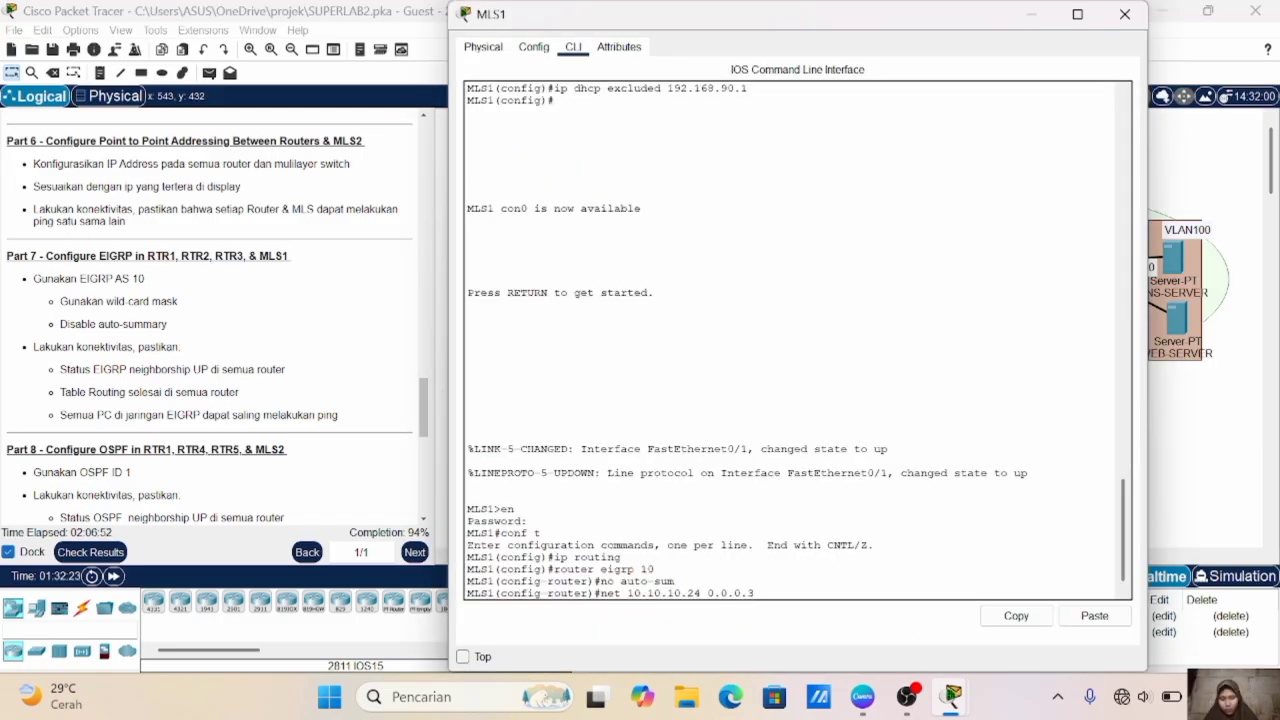
pyautogui.press('Return')
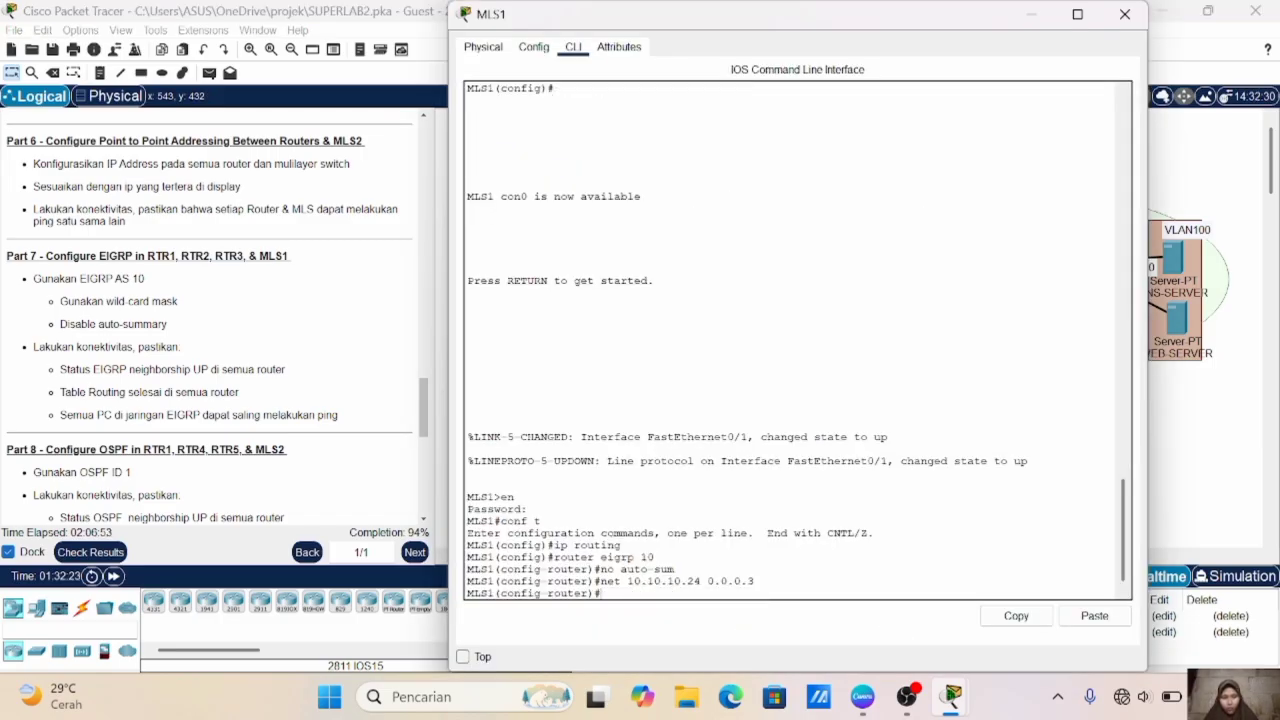
pyautogui.click(1197, 489)
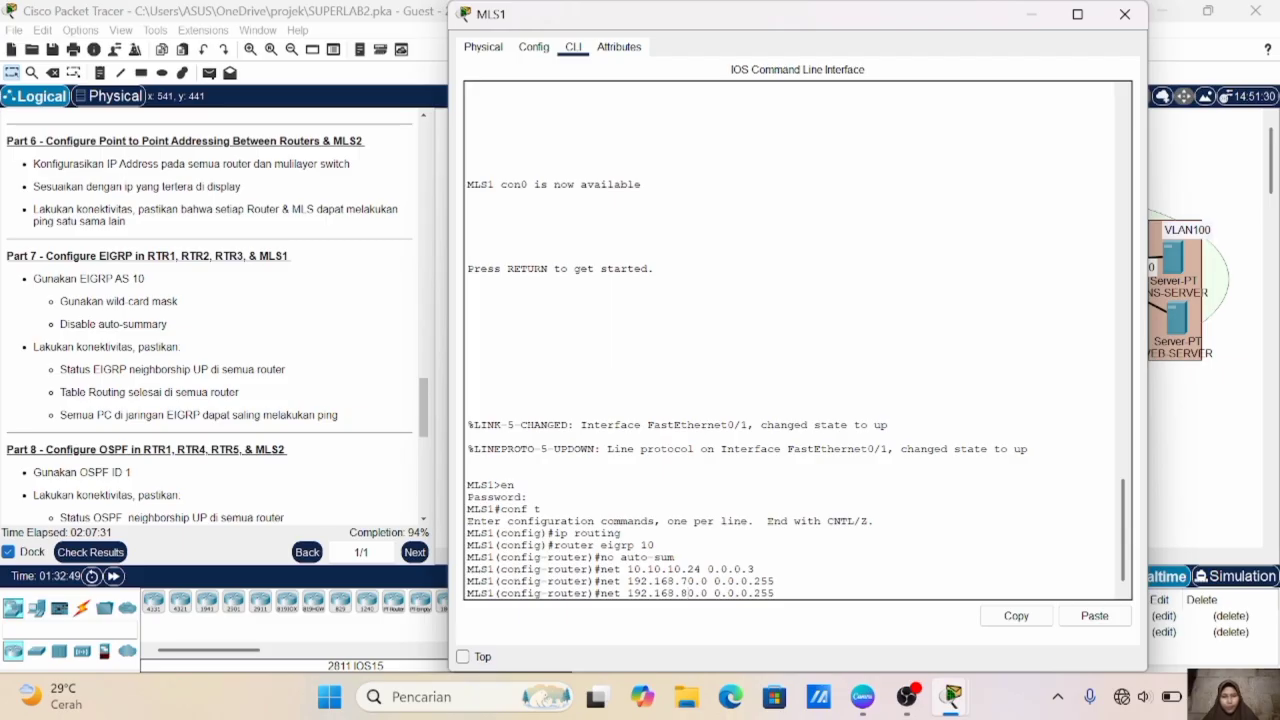
pyautogui.press('Return')
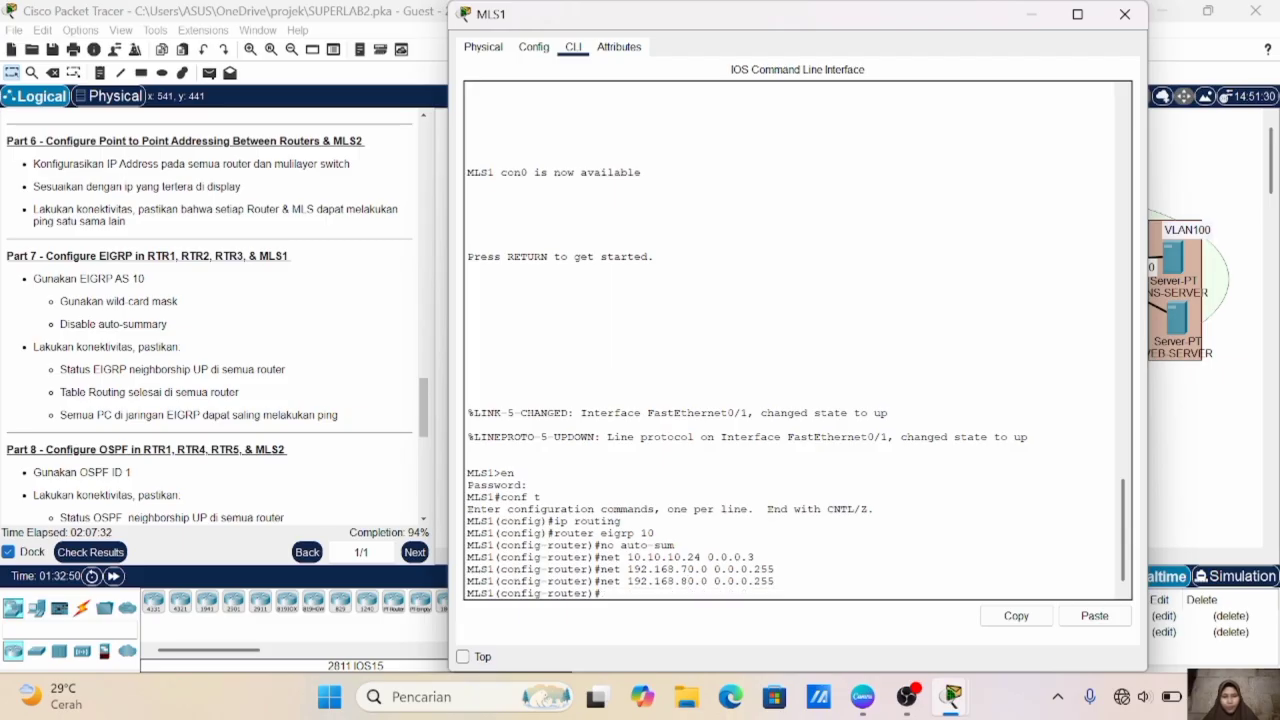
# - Add network 192.168.90.0 with wildcard mask 0.0.0.255 to MLS1's EIGRP process
pyautogui.press('Up')
pyautogui.press('Left')
pyautogui.press('Left')
pyautogui.press('Left')
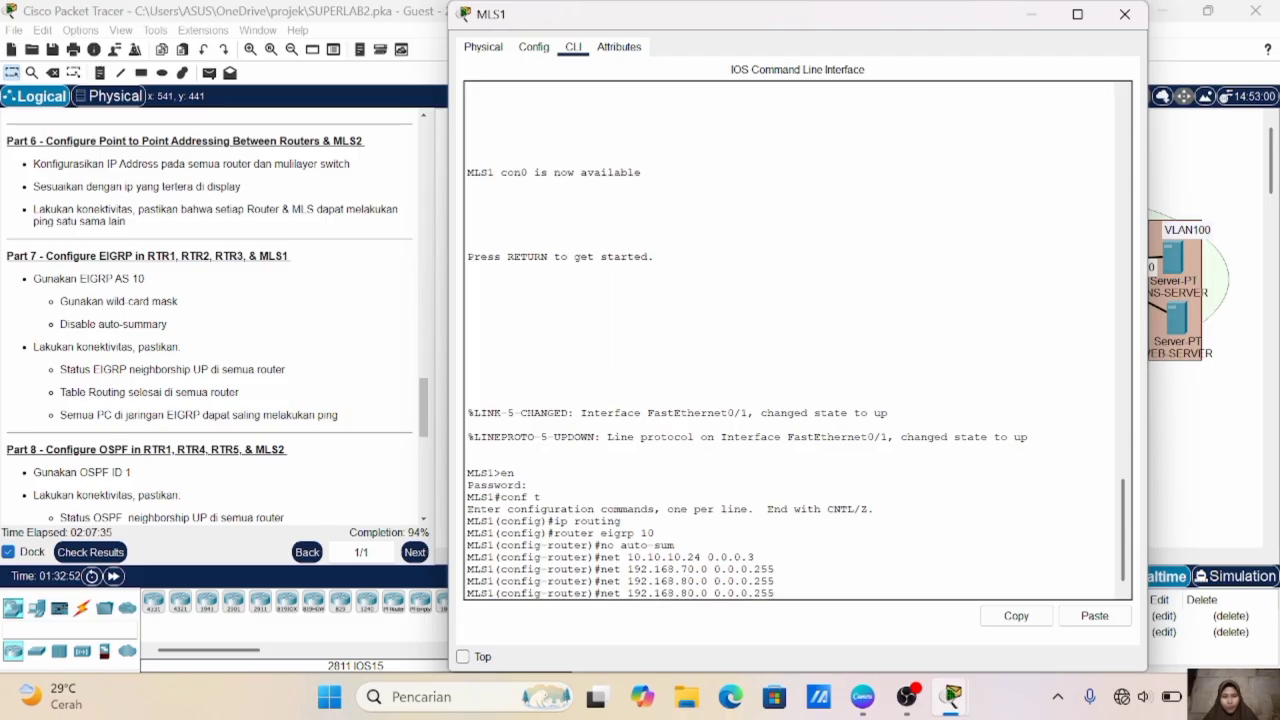
pyautogui.press('Left')
pyautogui.press('Left')
pyautogui.press('Left')
pyautogui.press('Left')
pyautogui.press('Left')
pyautogui.press('Left')
pyautogui.press('Left')
pyautogui.press('Left')
pyautogui.press('Left')
pyautogui.press('Left')
pyautogui.press('BackSpace')
pyautogui.write('9')
pyautogui.press('Return')
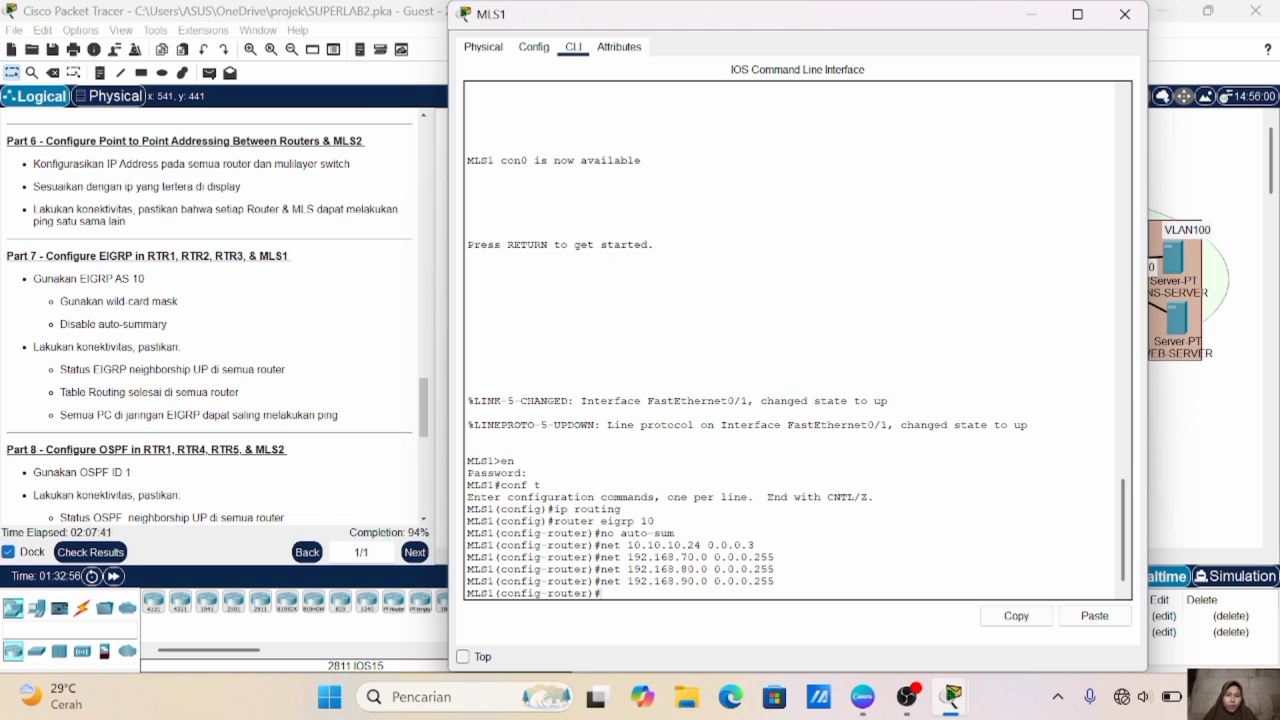
# - In RTR1's command line, display the EIGRP neighbor table to check the adjacencies
pyautogui.click(1190, 404)
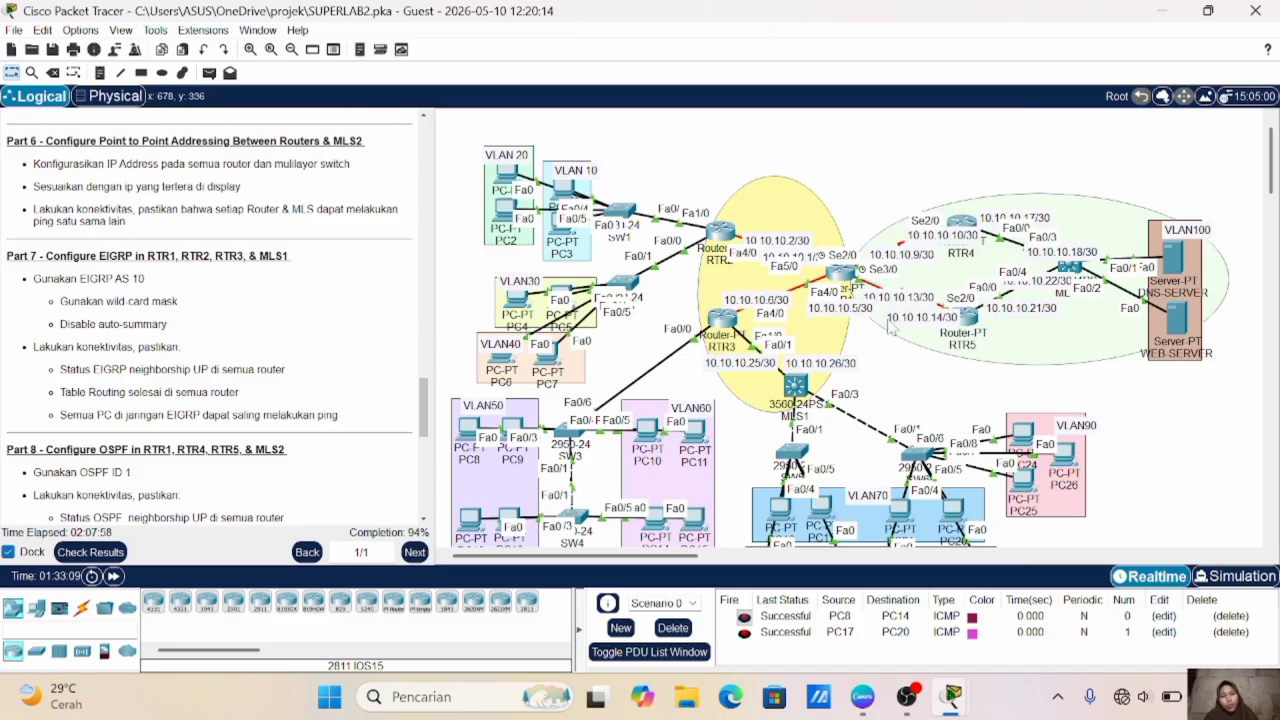
pyautogui.click(845, 276)
pyautogui.press('Return')
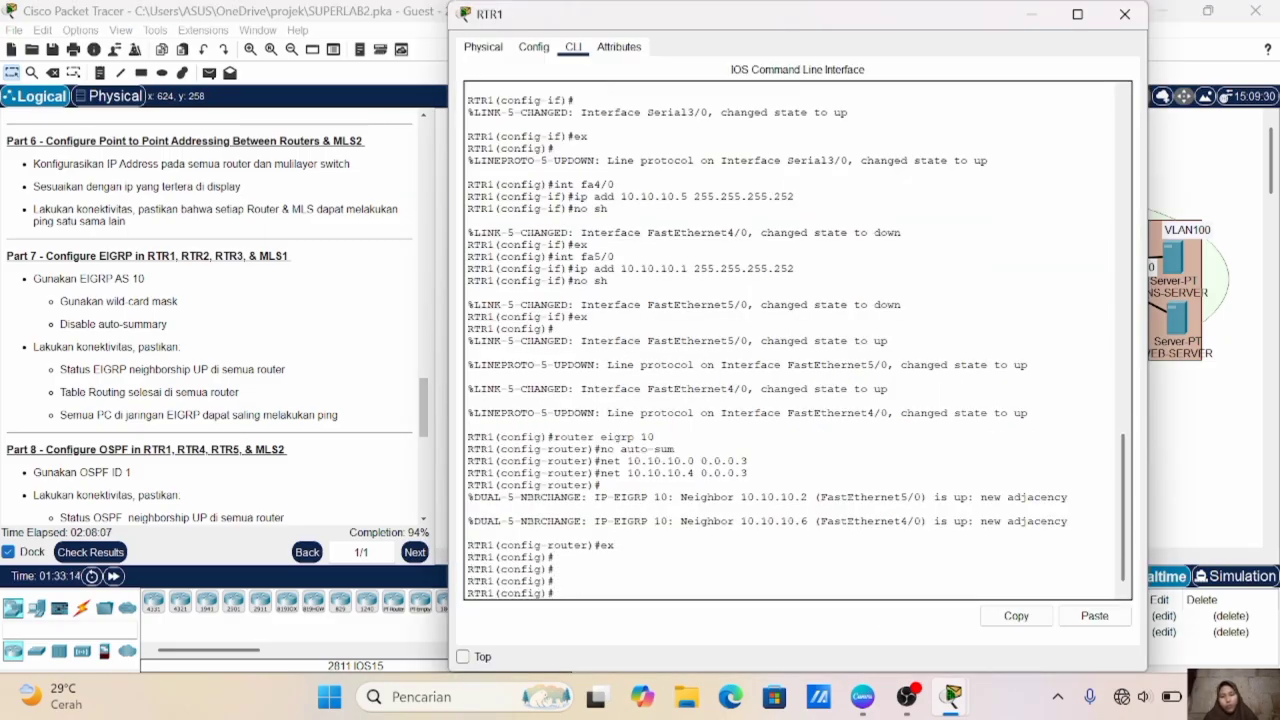
pyautogui.write('do sh i')
pyautogui.write('p ')
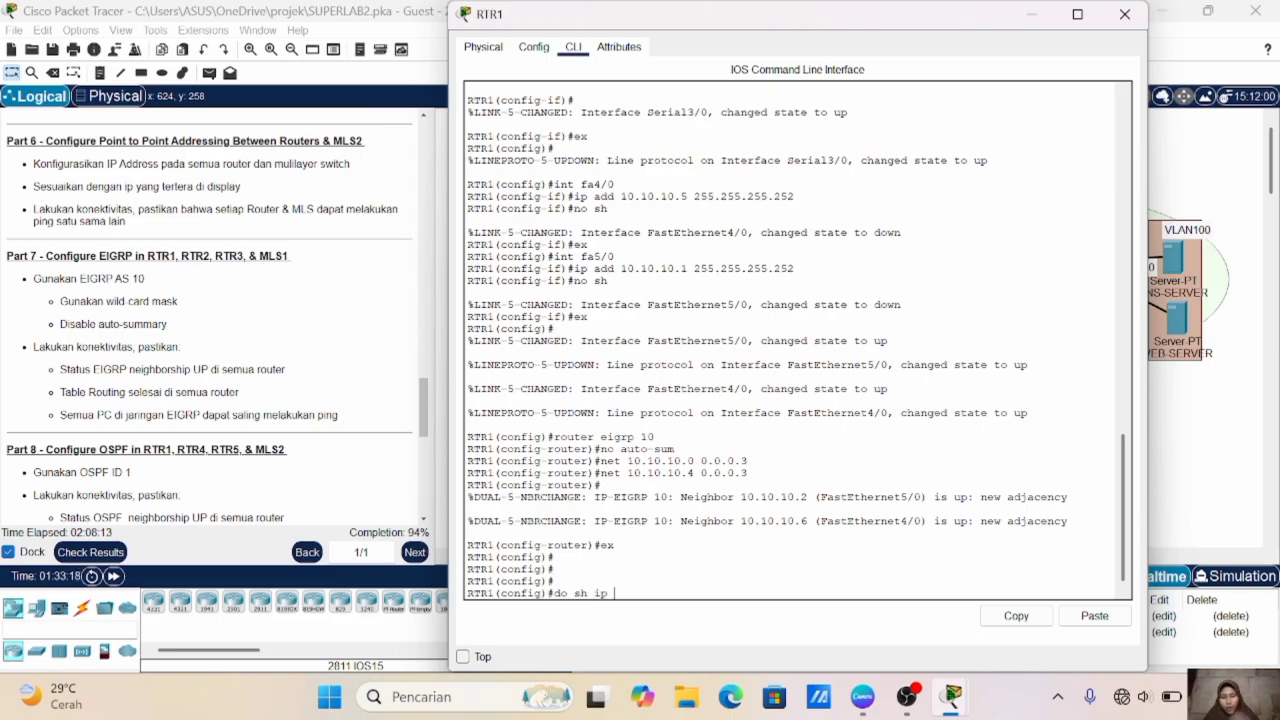
pyautogui.write('eigrp ')
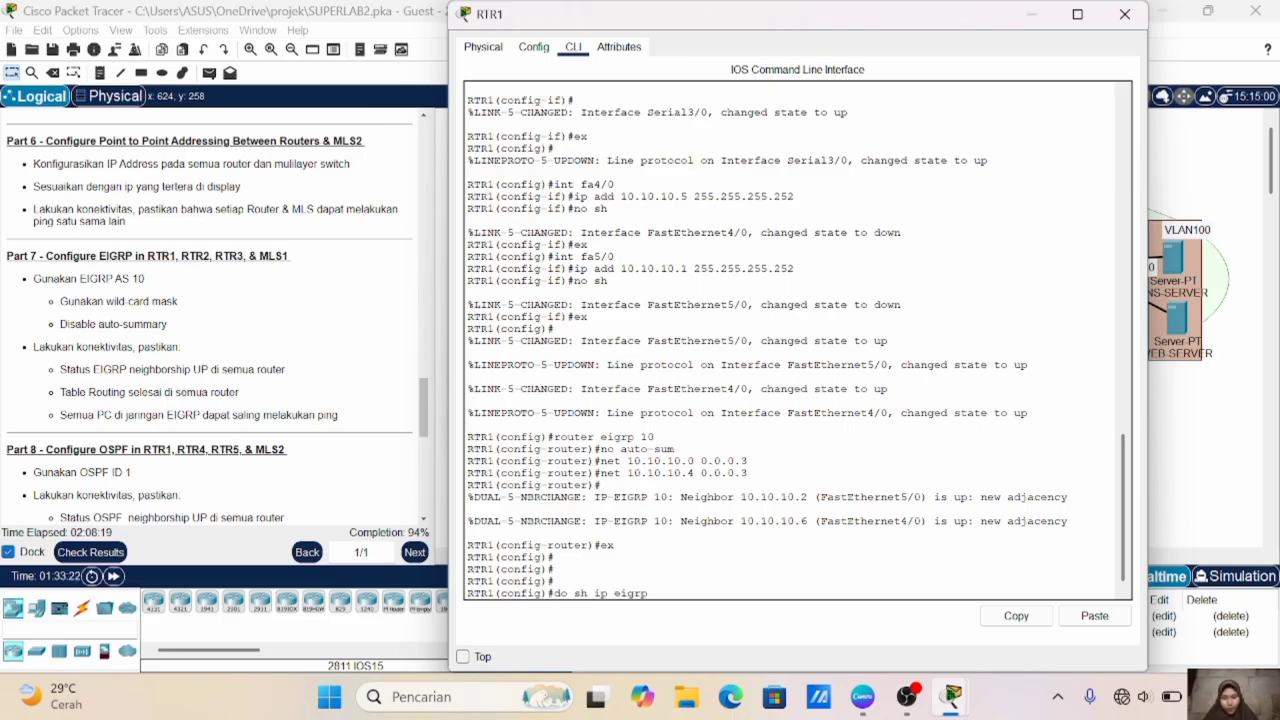
pyautogui.write('neighb')
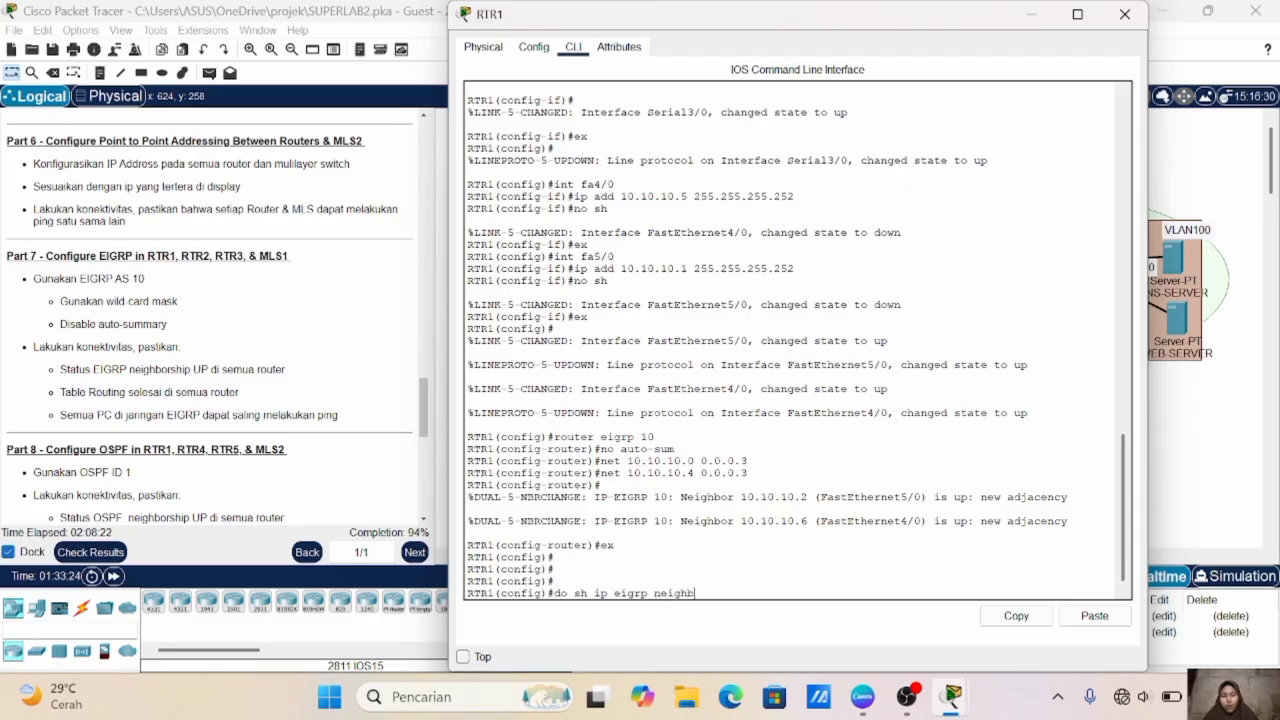
pyautogui.write('ord')
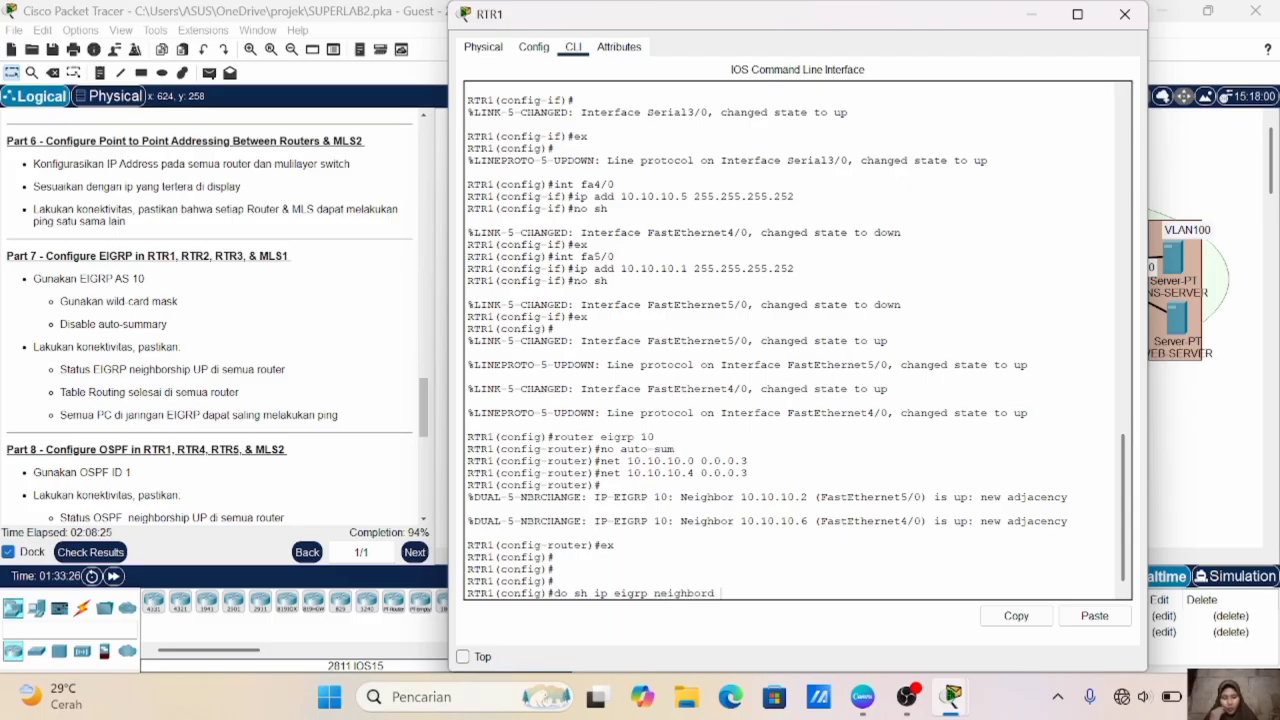
pyautogui.press('BackSpace')
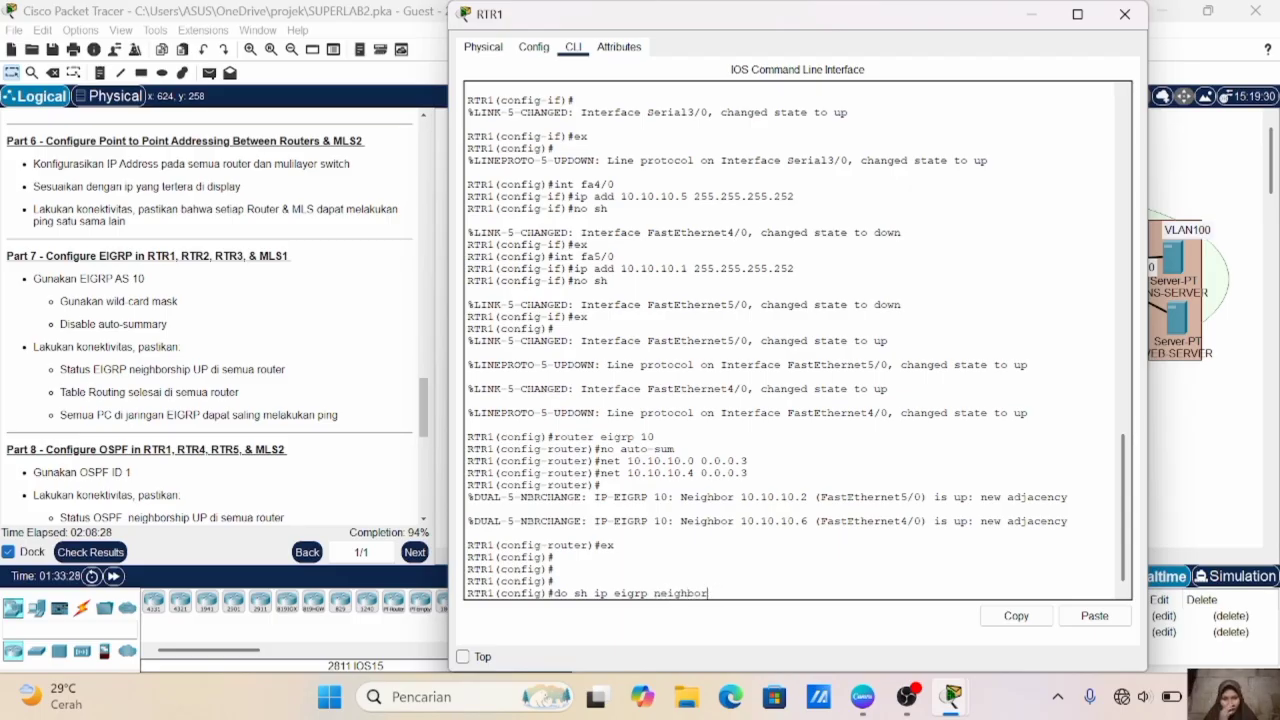
pyautogui.press('Return')
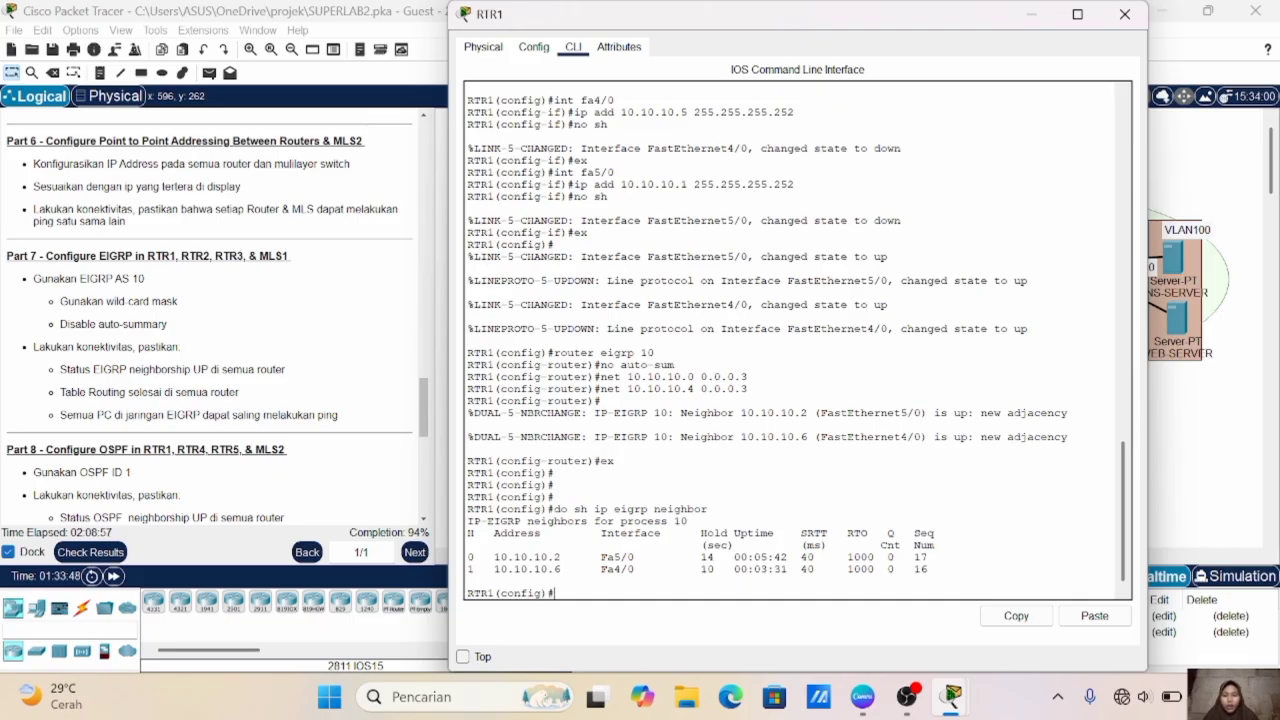
# - Display RTR1's IP routing table to check the routes learned through EIGRP
pyautogui.write('h')
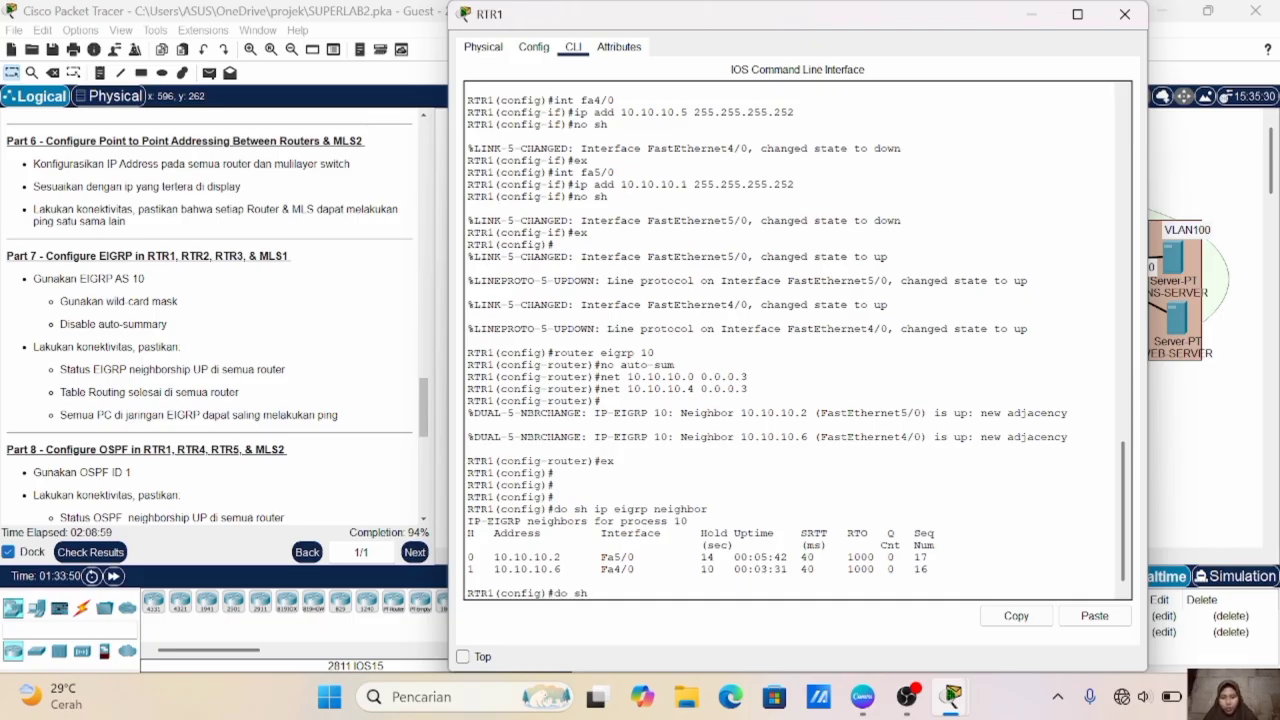
pyautogui.write(' ip route')
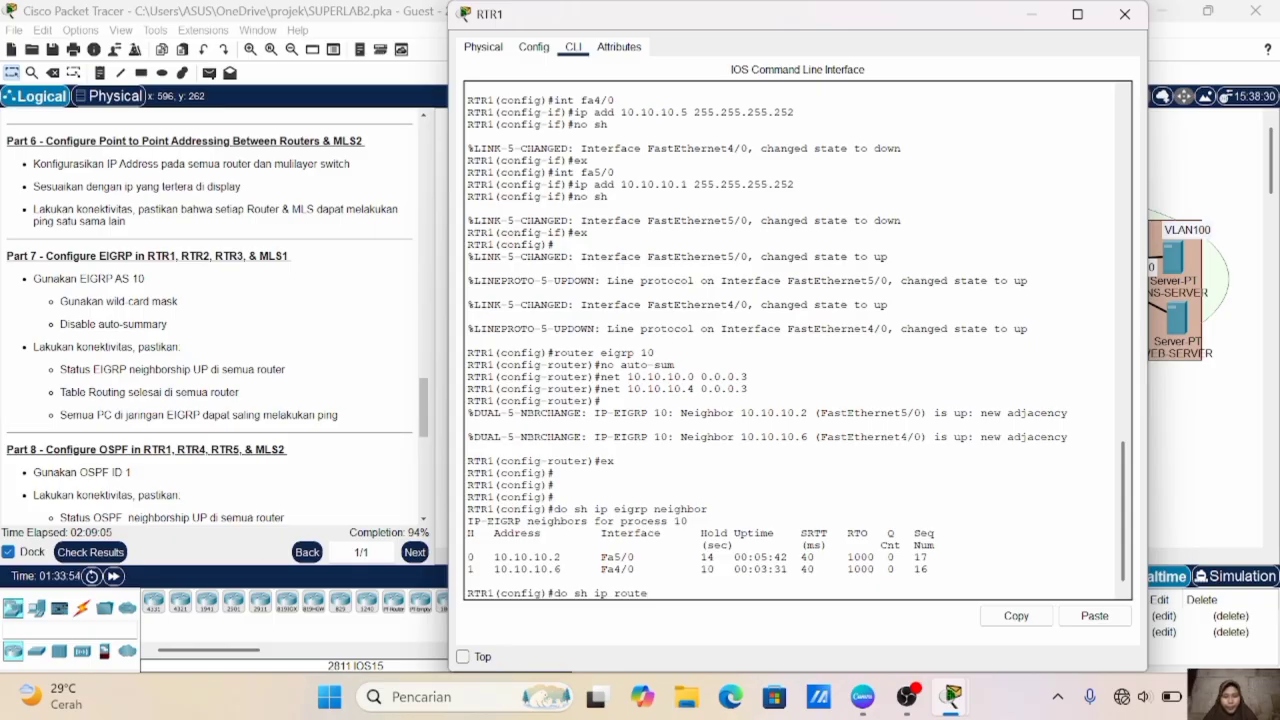
pyautogui.press('Return')
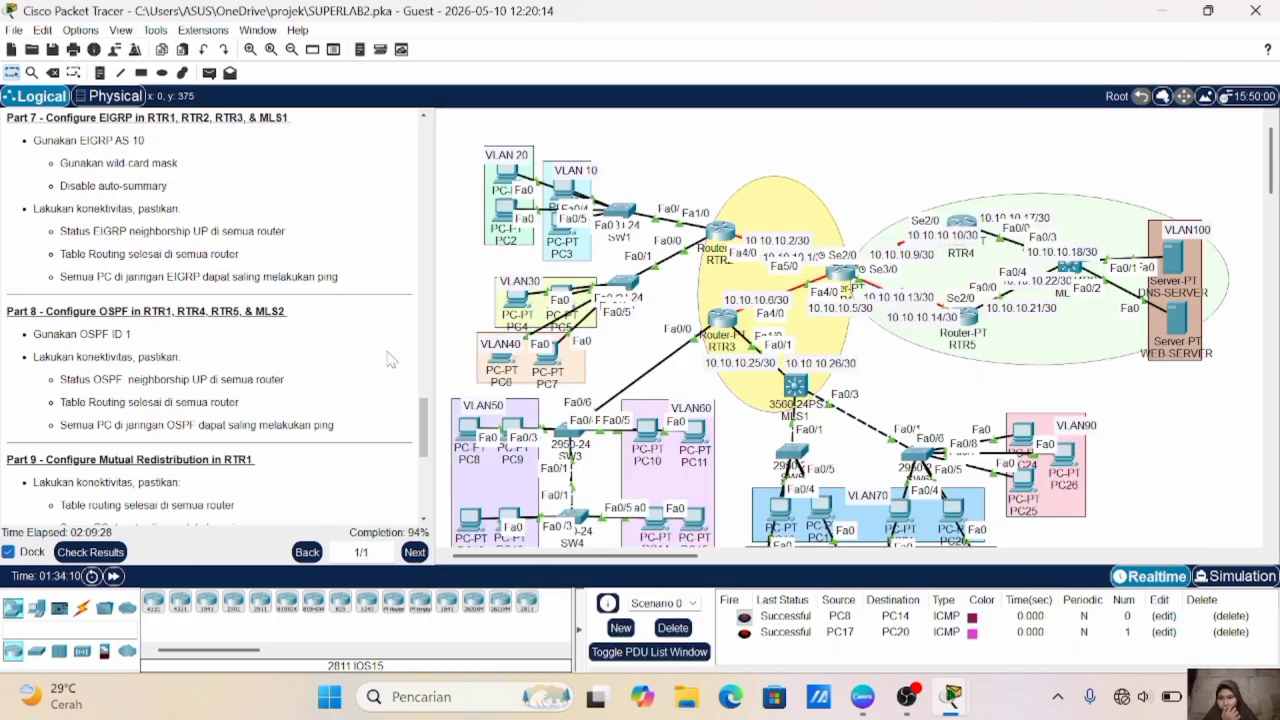
# - Move the 10.10.10.9/30 address label slightly up in the topology, away from the neighbouring 10.10.10.10/30 label
pyautogui.scroll(-3, 390, 360)
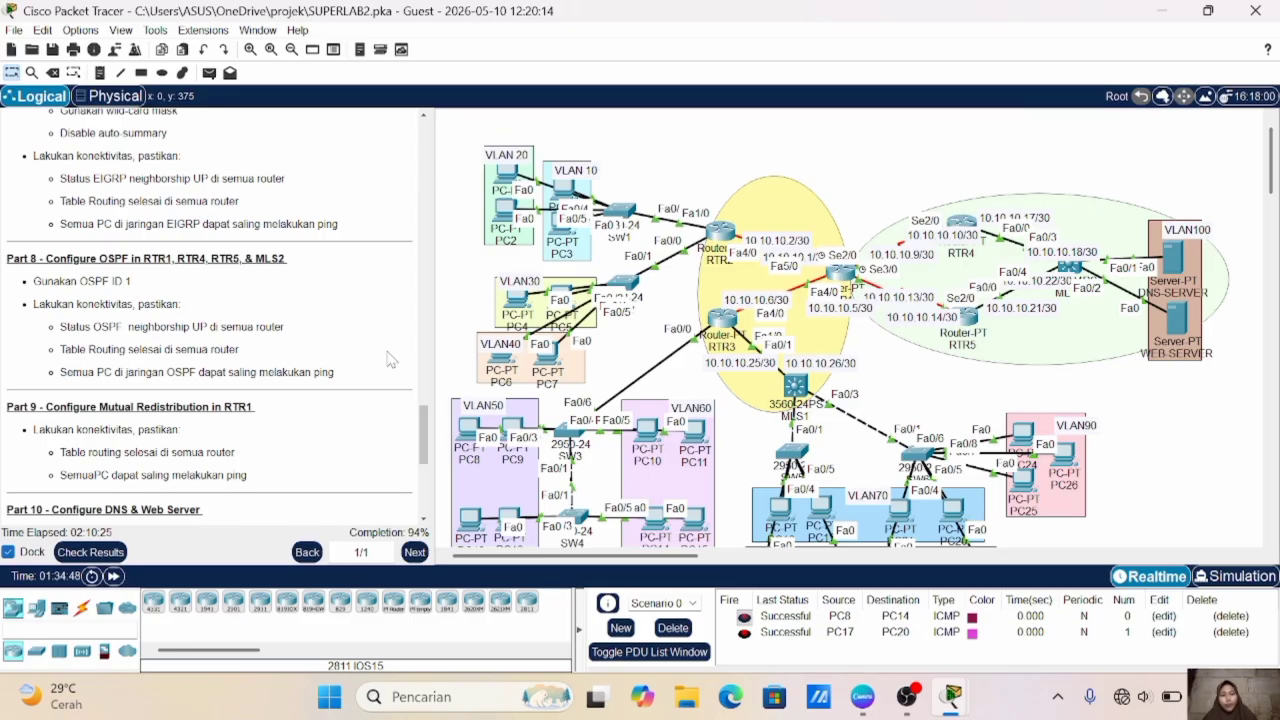
pyautogui.hscroll(10, 729, 325)
pyautogui.hscroll(-10, 729, 325)
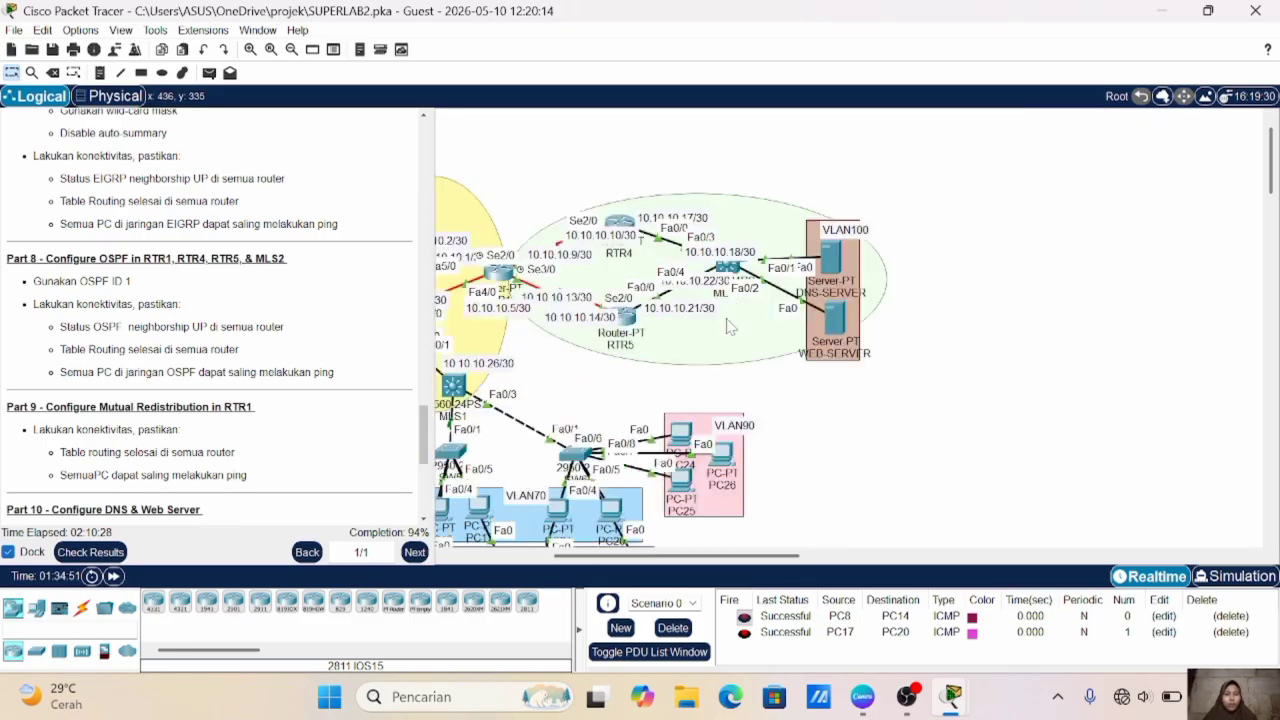
pyautogui.hscroll(1, 729, 330)
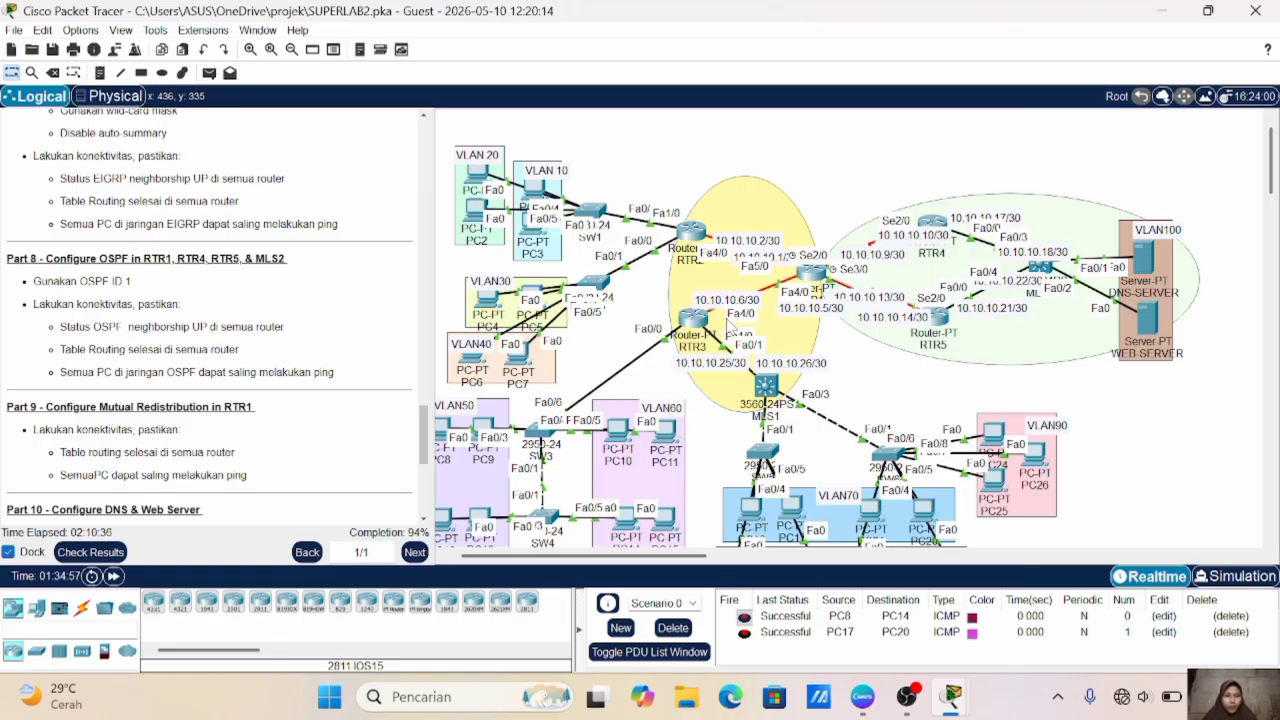
pyautogui.moveTo(878, 257); pyautogui.dragTo(871, 246)
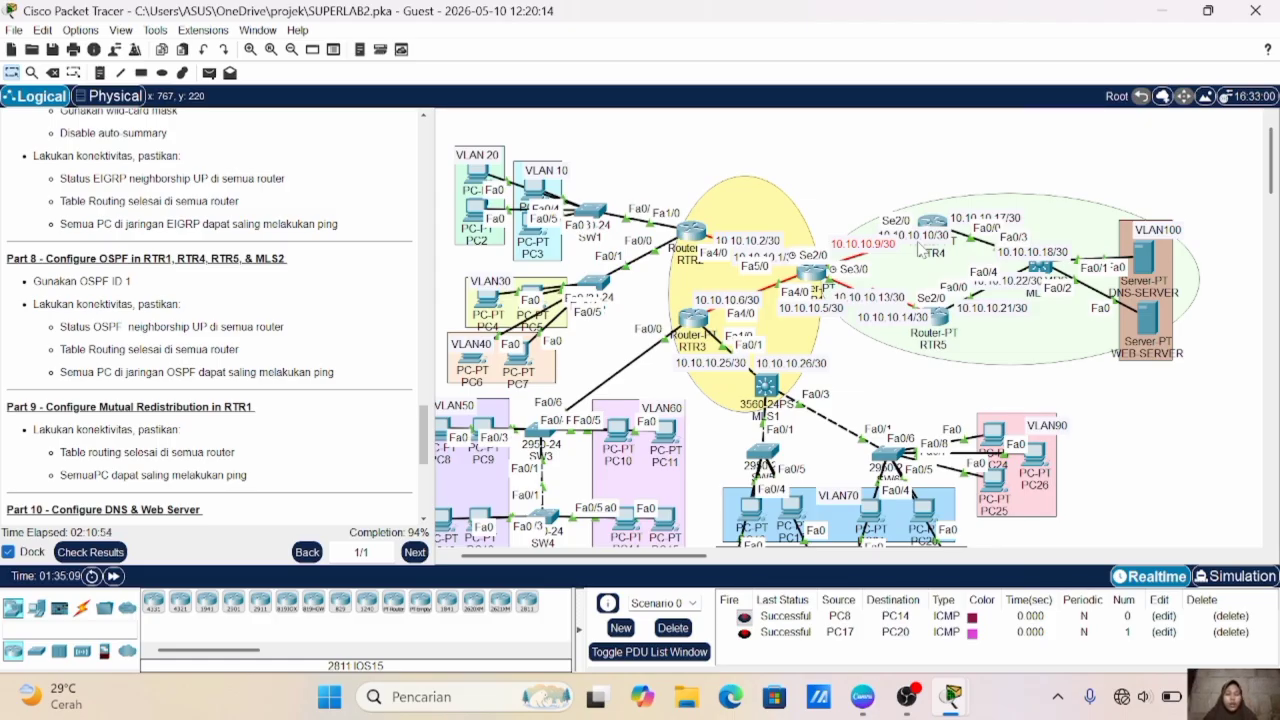
# - Start OSPF with process ID 1 in RTR1's global configuration mode
pyautogui.click(816, 272)
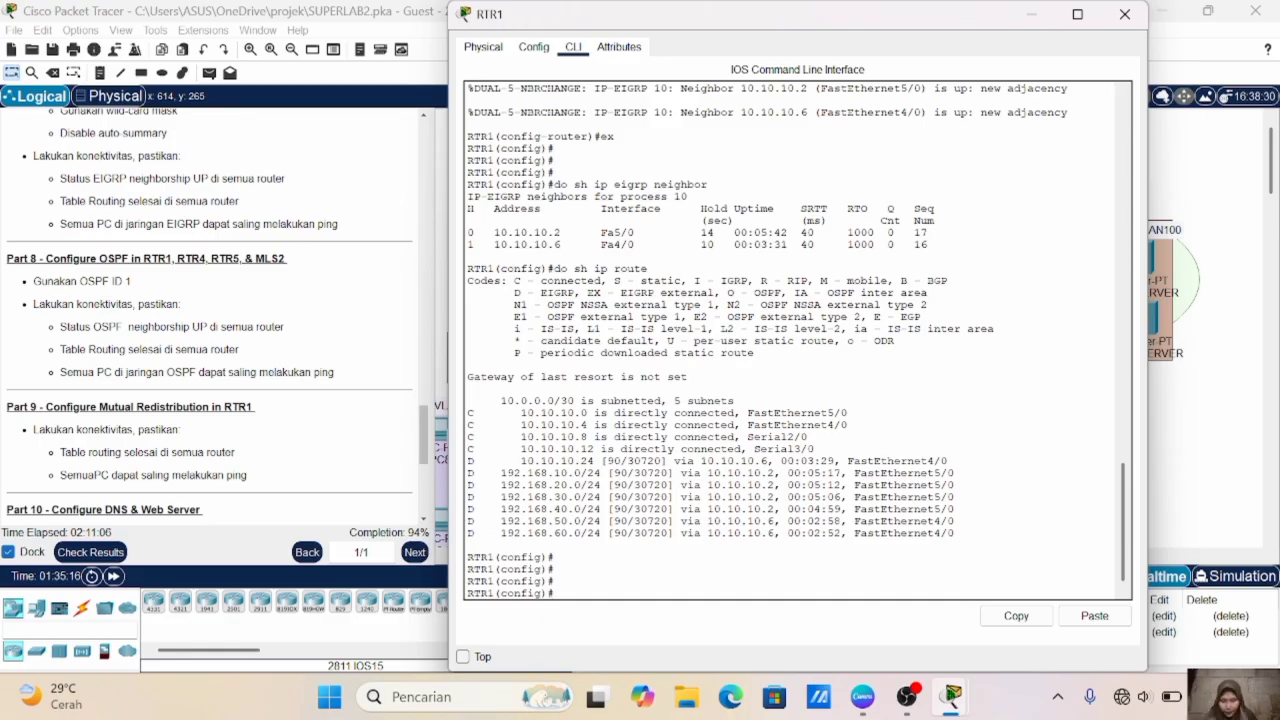
pyautogui.write('router ')
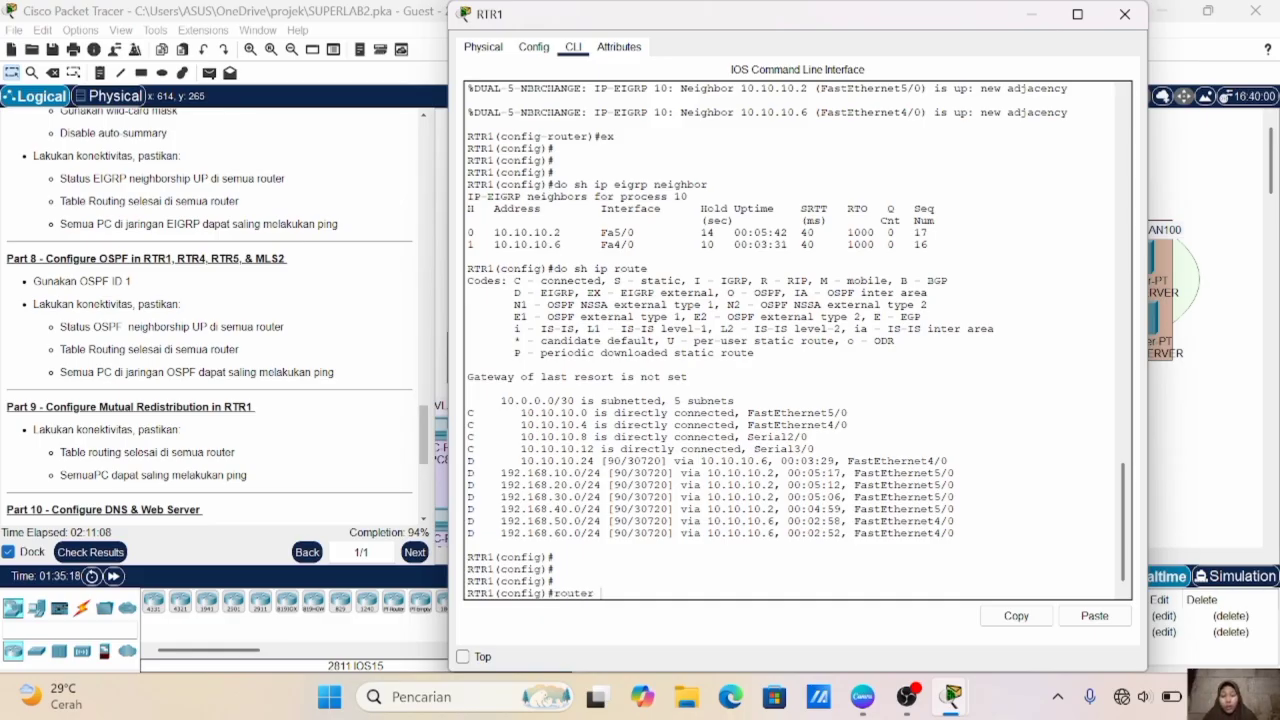
pyautogui.write('ospf 1')
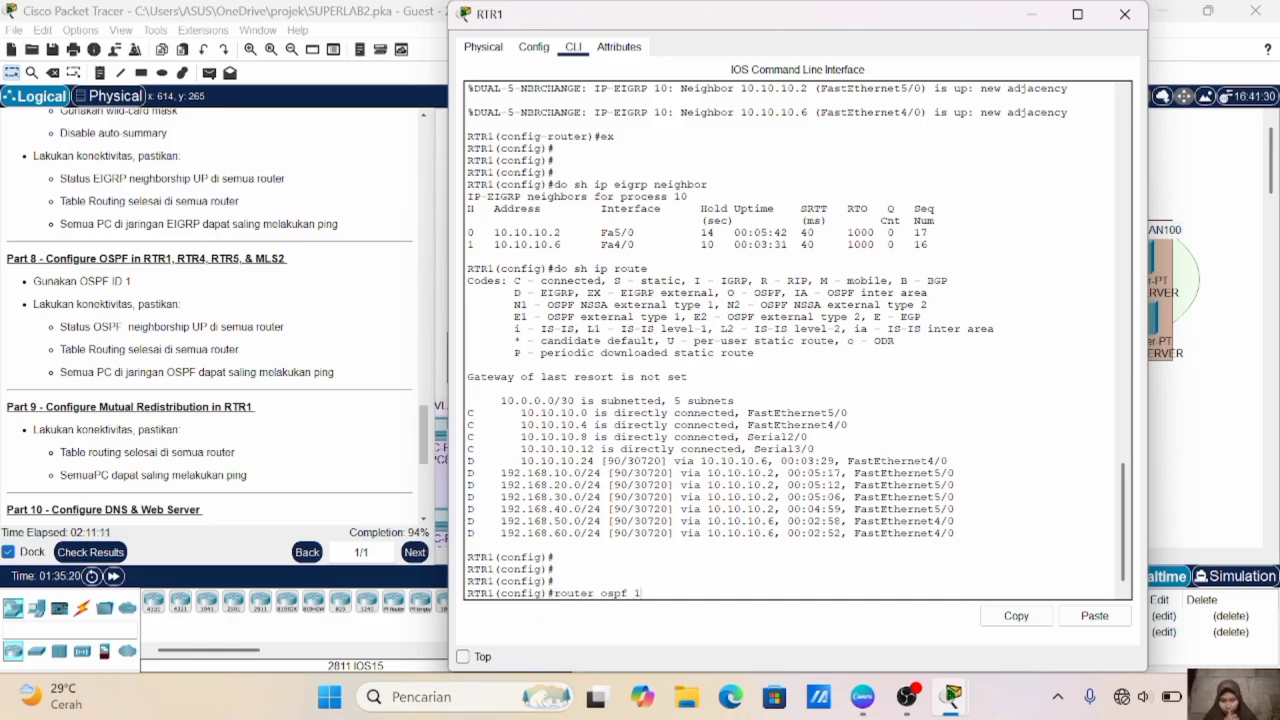
pyautogui.press('Return')
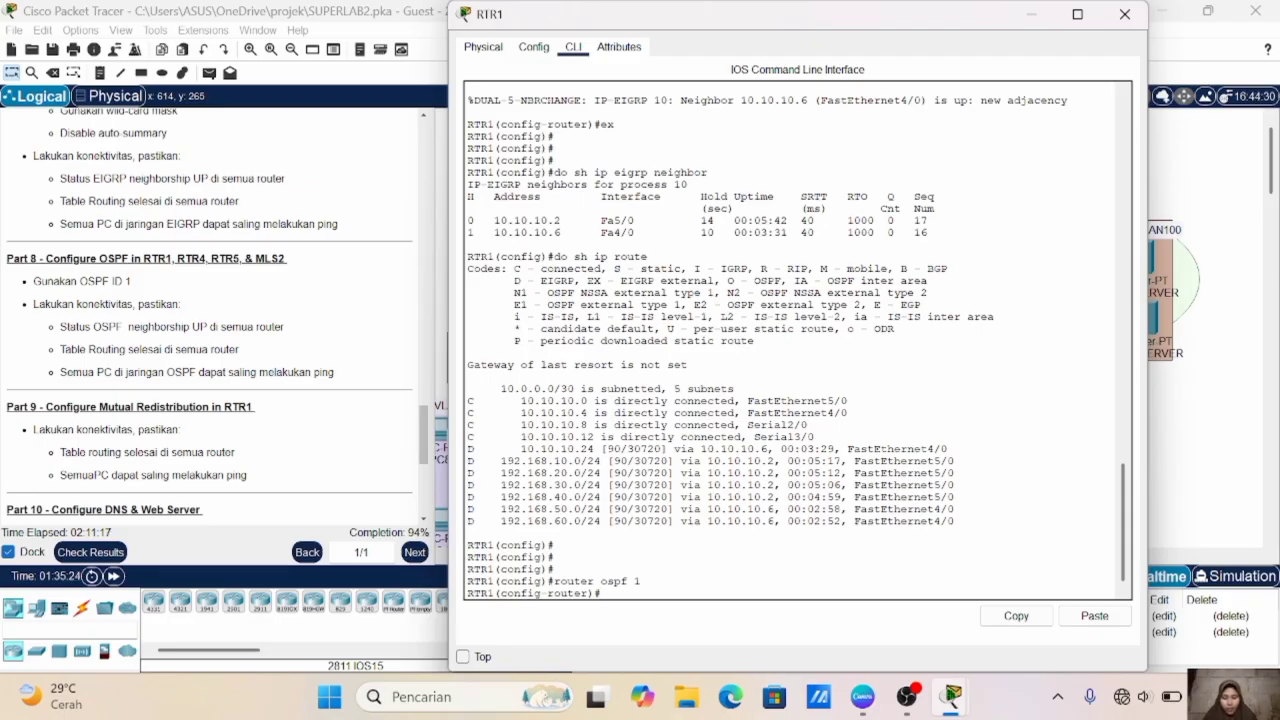
# - Add network 10.10.10.8 with wildcard mask 0.0.0.3 in area 0 to RTR1's OSPF process
pyautogui.write('net 10.10.10.8')
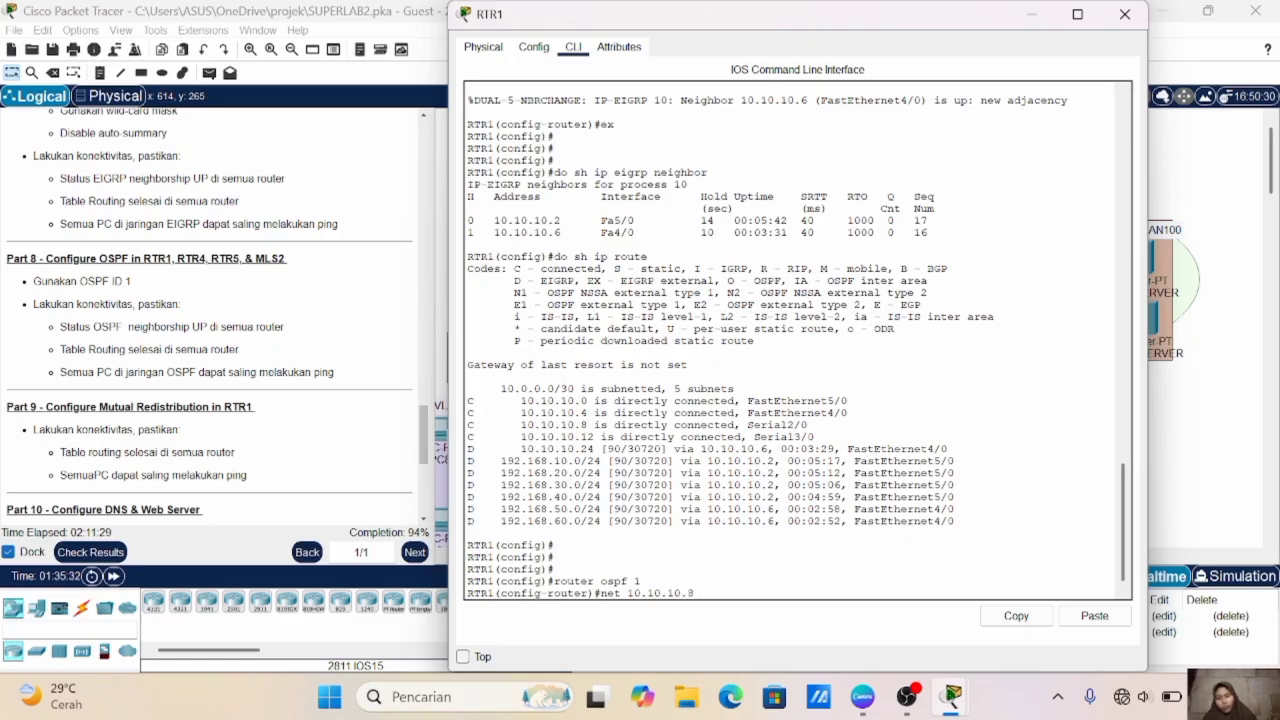
pyautogui.write(' 0.0.0.3 are')
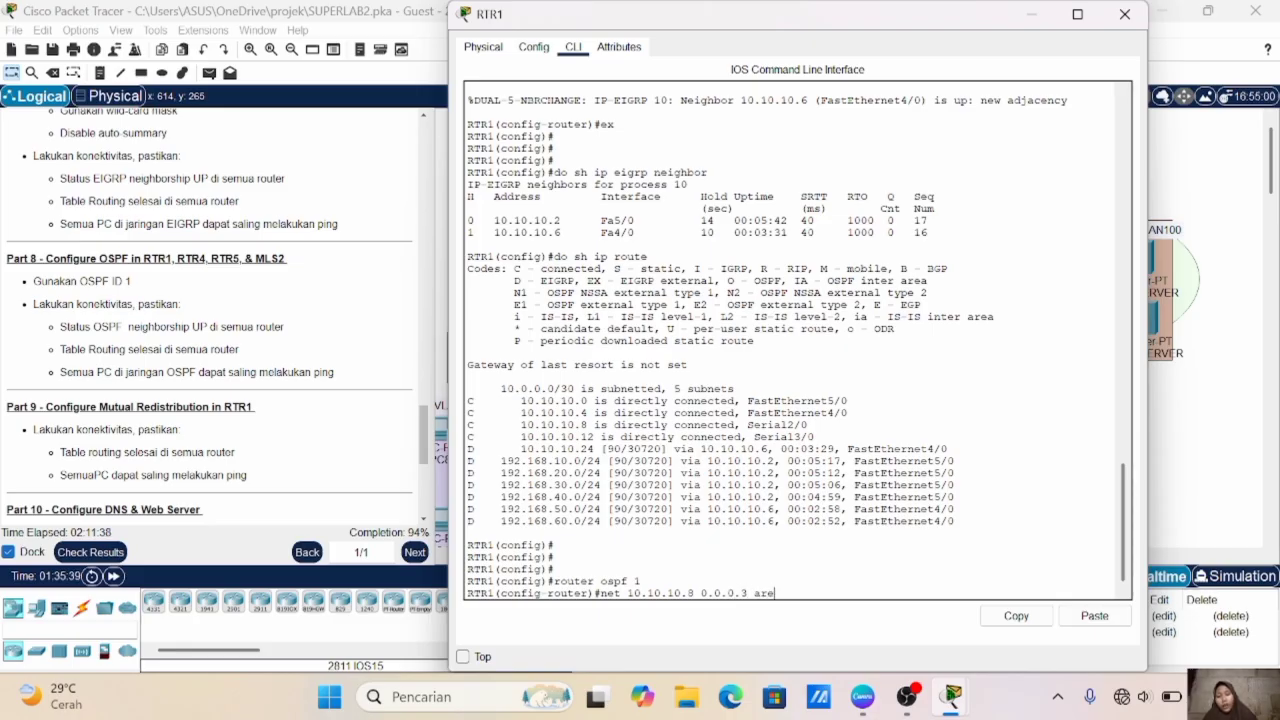
pyautogui.write('a 0')
pyautogui.press('Return')
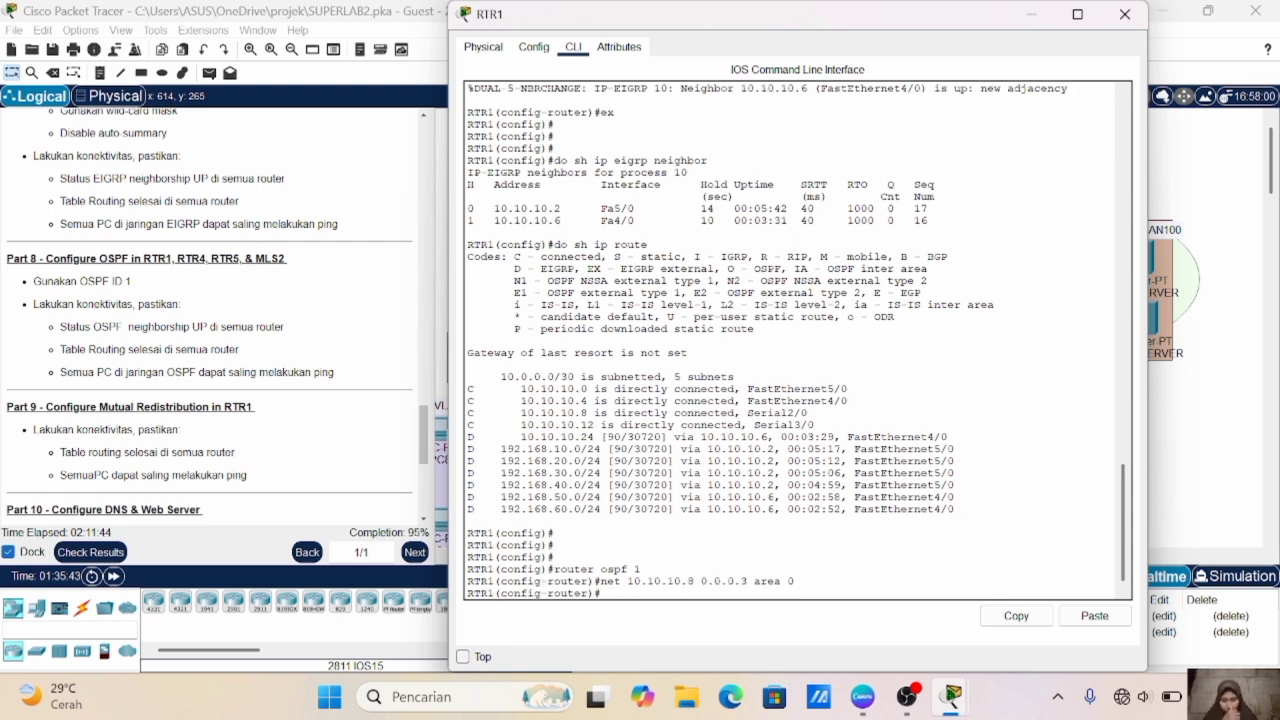
# - Check RTR1's other serial link in the topology and add network 10.10.10.12 with wildcard mask 0.0.0.3, area 0, to its OSPF process
pyautogui.click(1226, 215)
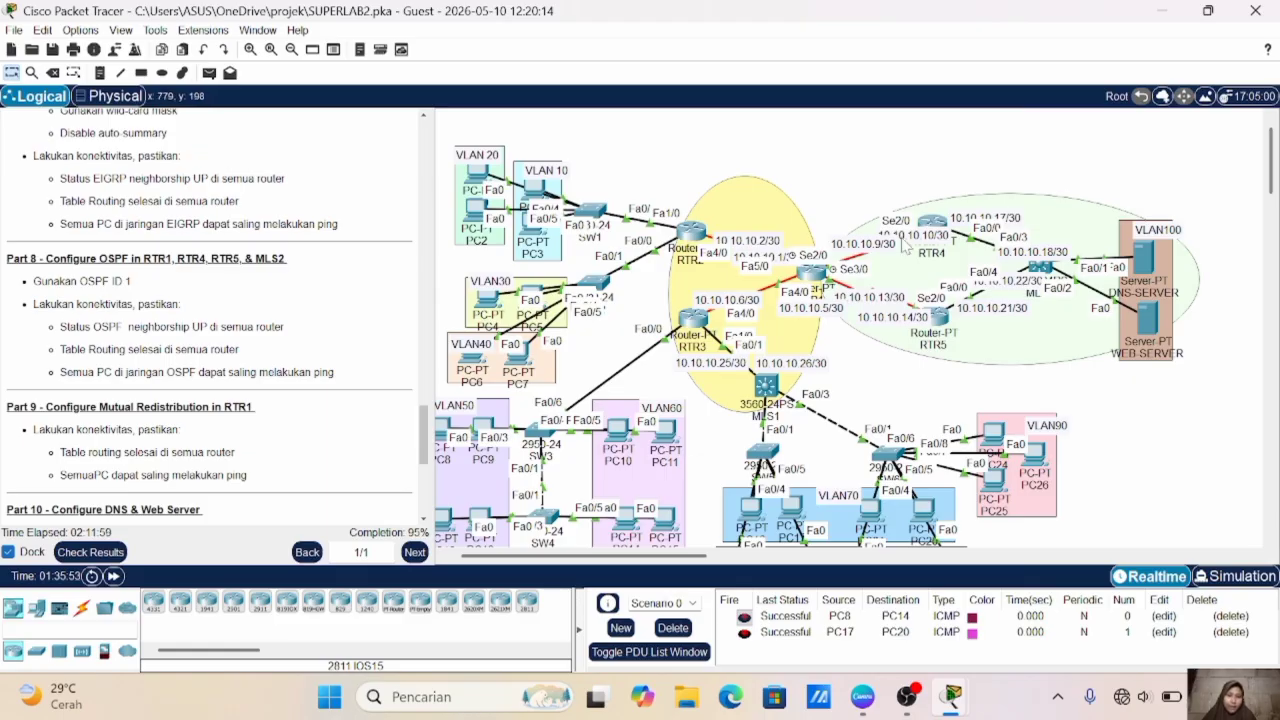
pyautogui.click(810, 276)
pyautogui.press('Up')
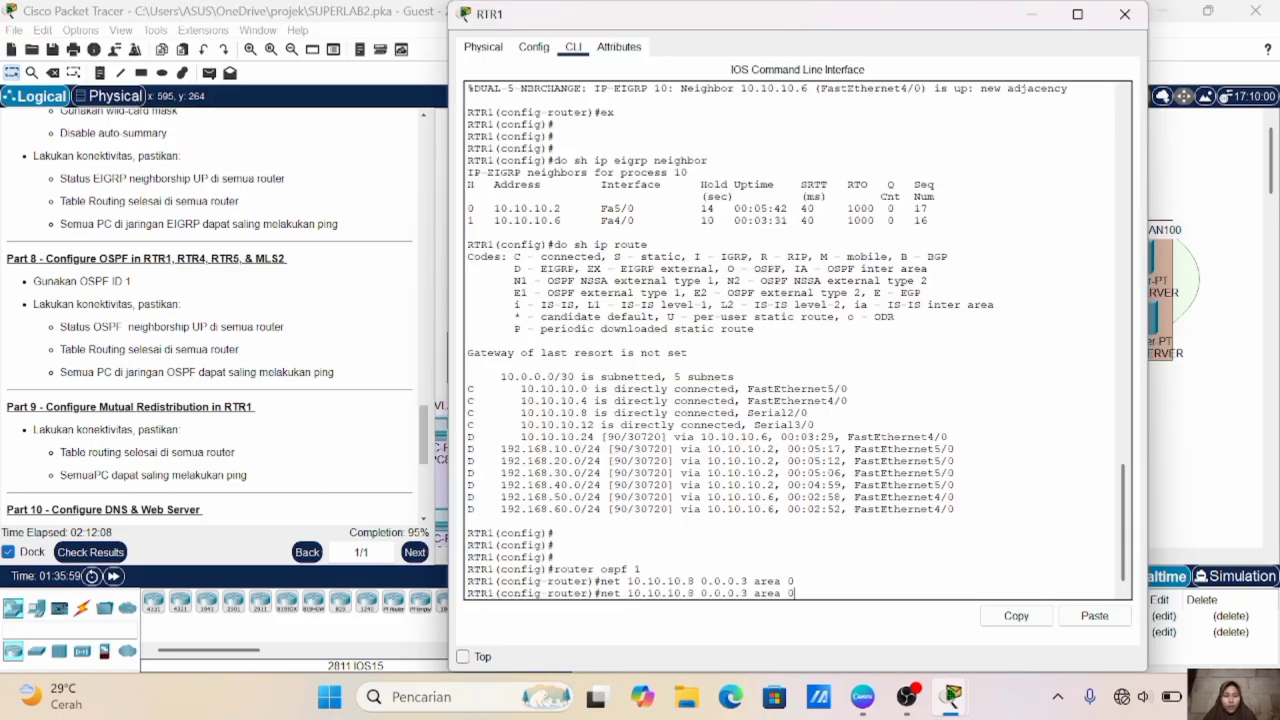
pyautogui.press('Left')
pyautogui.press('Left')
pyautogui.press('Left')
pyautogui.press('Left')
pyautogui.press('Left')
pyautogui.press('Left')
pyautogui.press('Left')
pyautogui.press('Left')
pyautogui.press('Left')
pyautogui.press('Left')
pyautogui.press('Left')
pyautogui.press('Left')
pyautogui.press('Left')
pyautogui.press('Left')
pyautogui.press('Left')
pyautogui.press('BackSpace')
pyautogui.write('12')
pyautogui.press('Return')
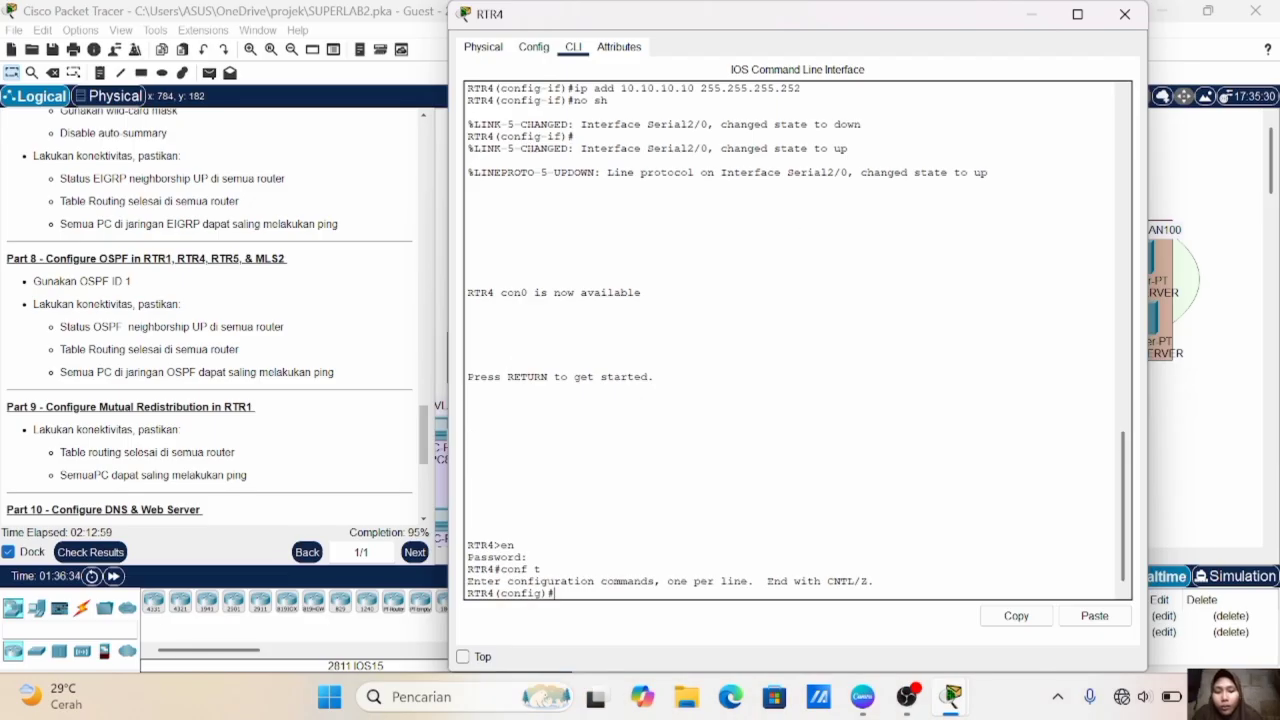
# - Start OSPF with process ID 1 in RTR4's global configuration mode
pyautogui.click(1174, 458)
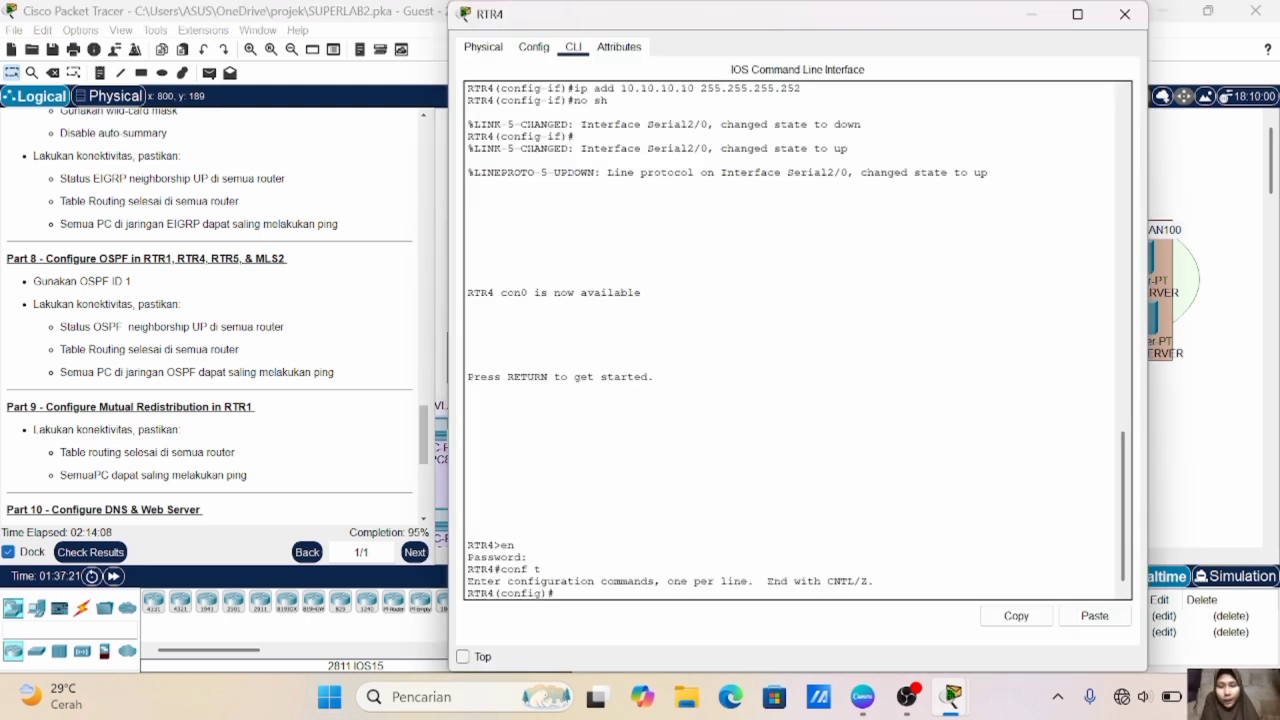
pyautogui.write('rout')
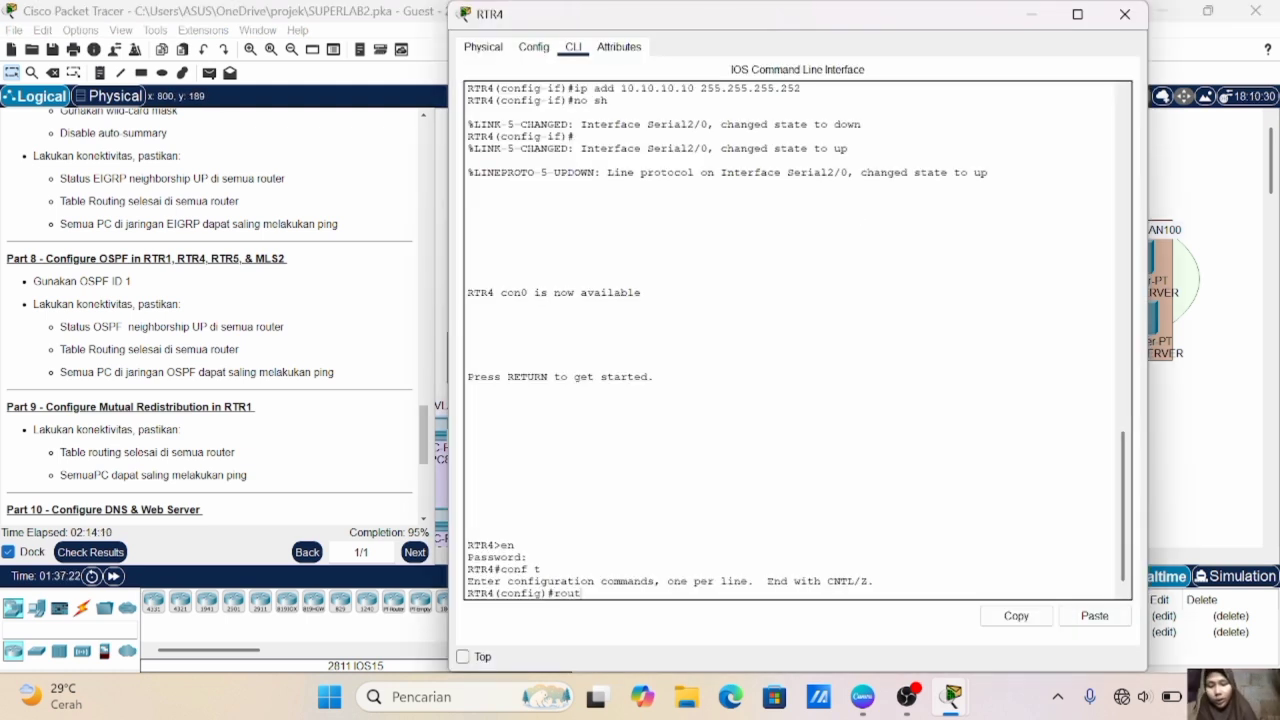
pyautogui.write('er ospf 1')
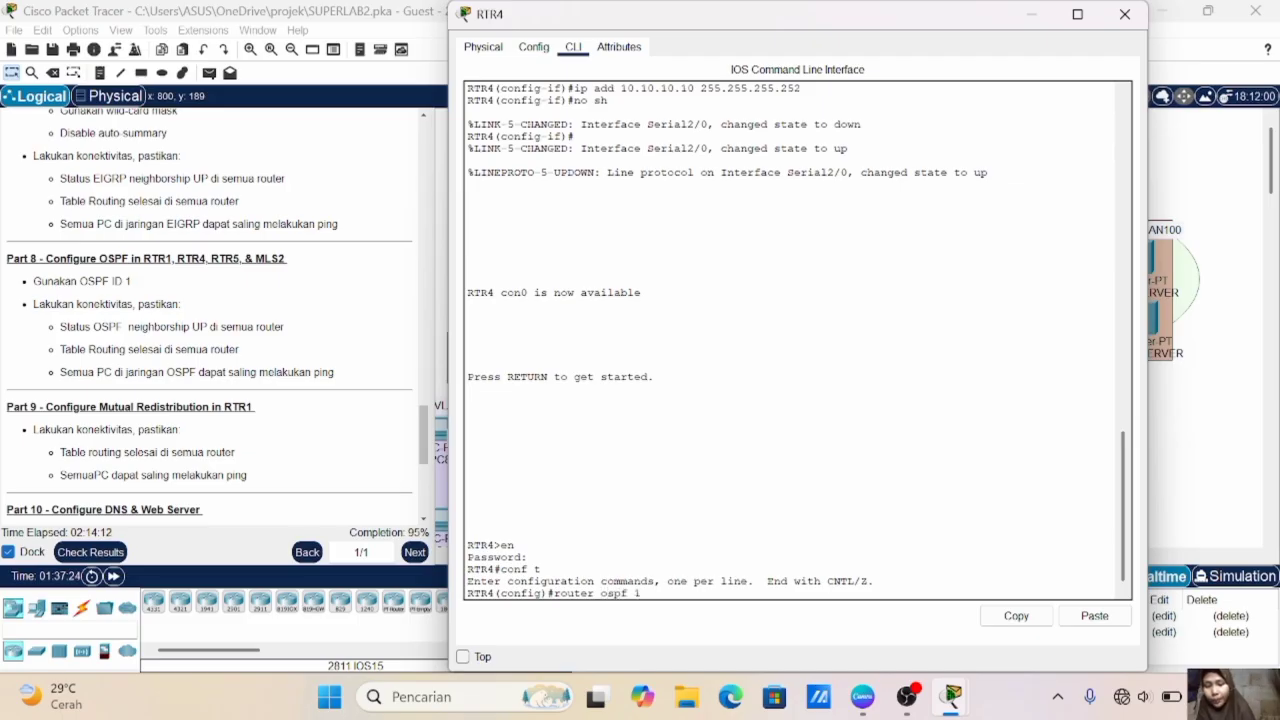
pyautogui.press('Return')
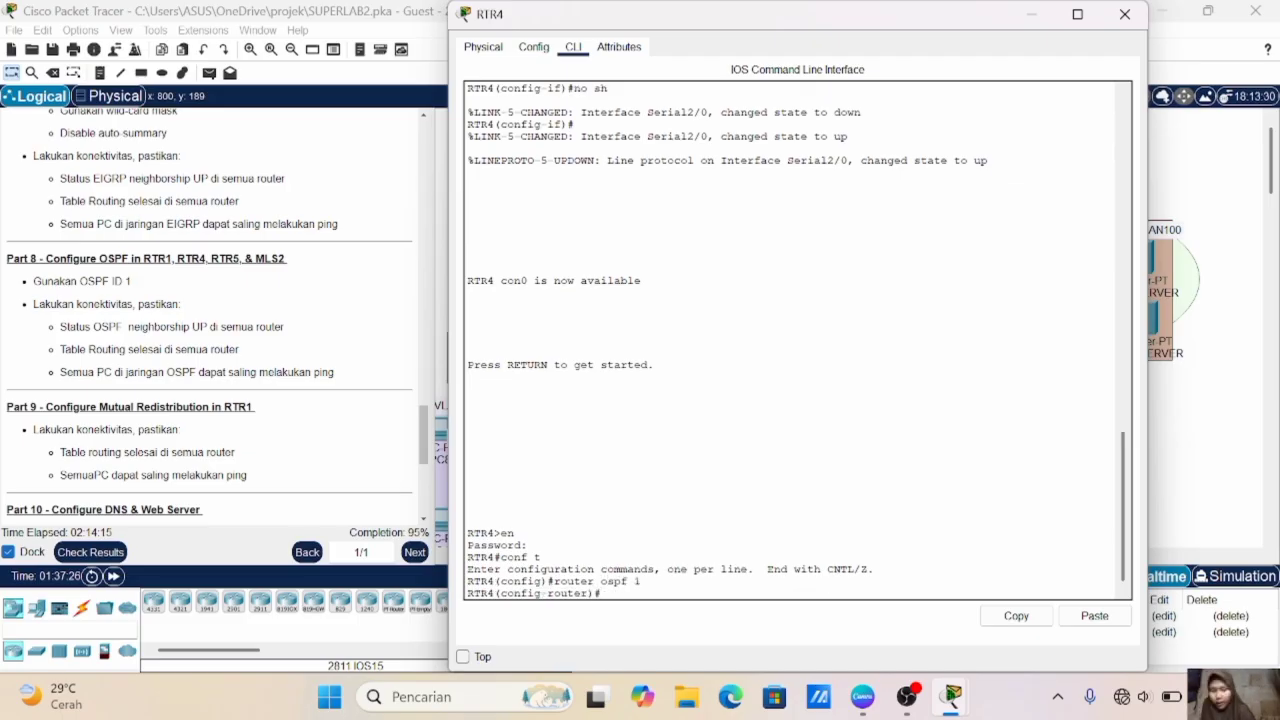
# - Add network 10.10.10.8 with wildcard mask 0.0.0.3 in area 0 to RTR4's OSPF process
pyautogui.write('net 10')
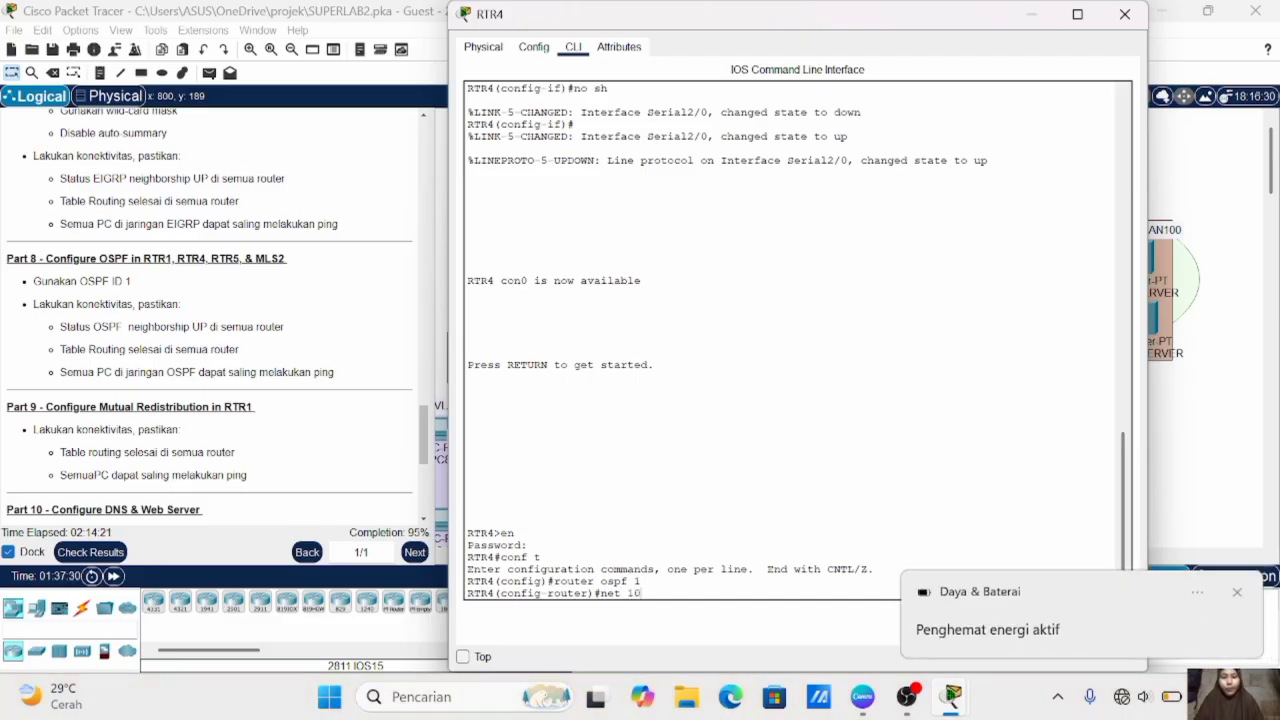
pyautogui.write('.10.')
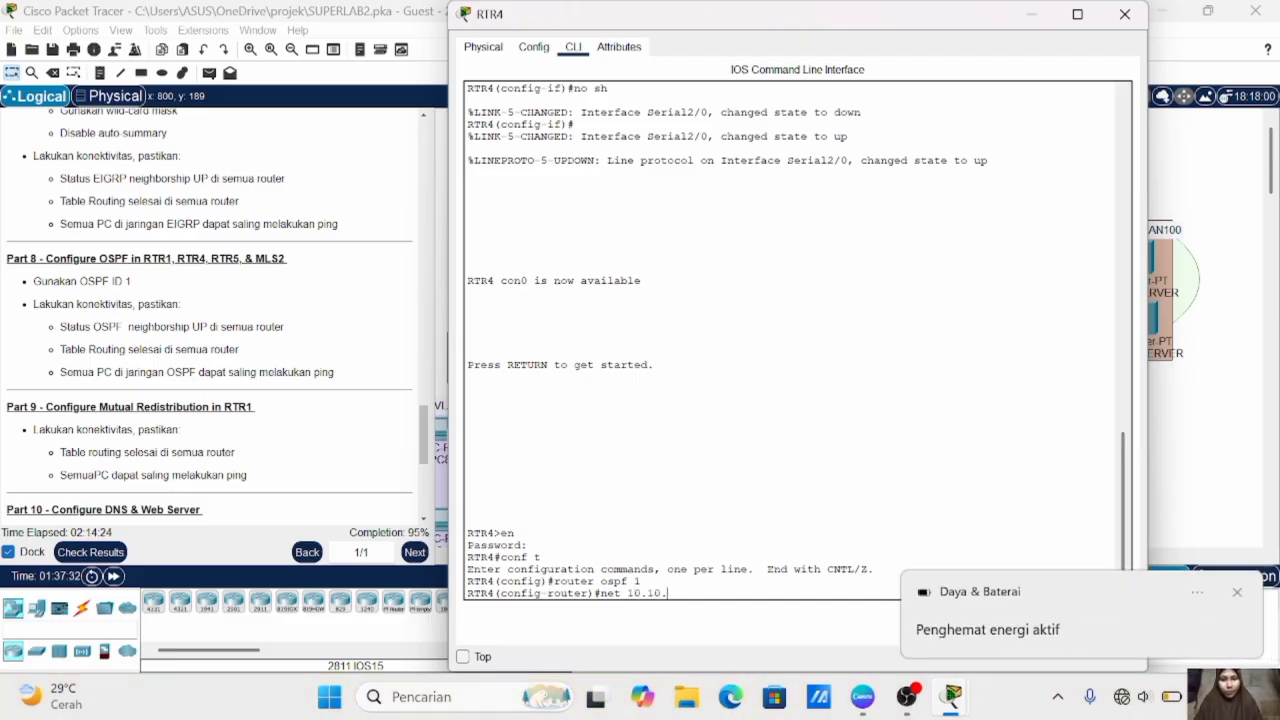
pyautogui.write('10.8 0.0.0.3 area 0')
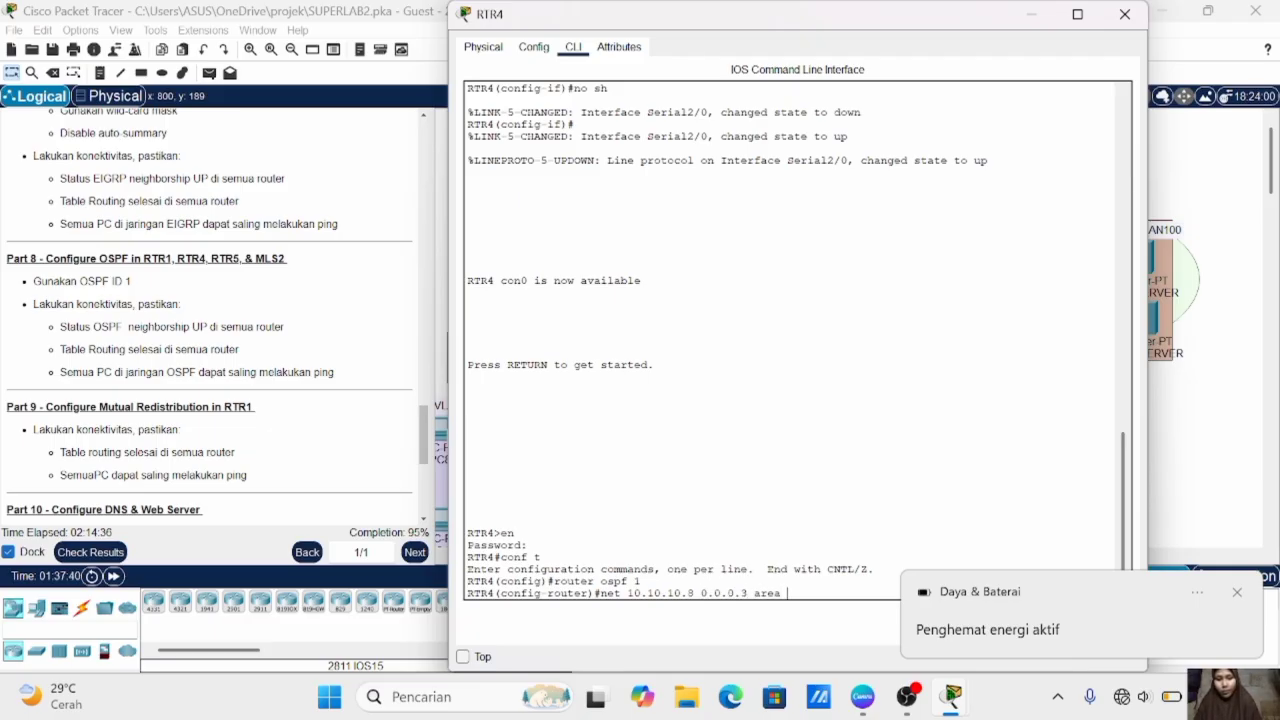
pyautogui.click(1237, 592)
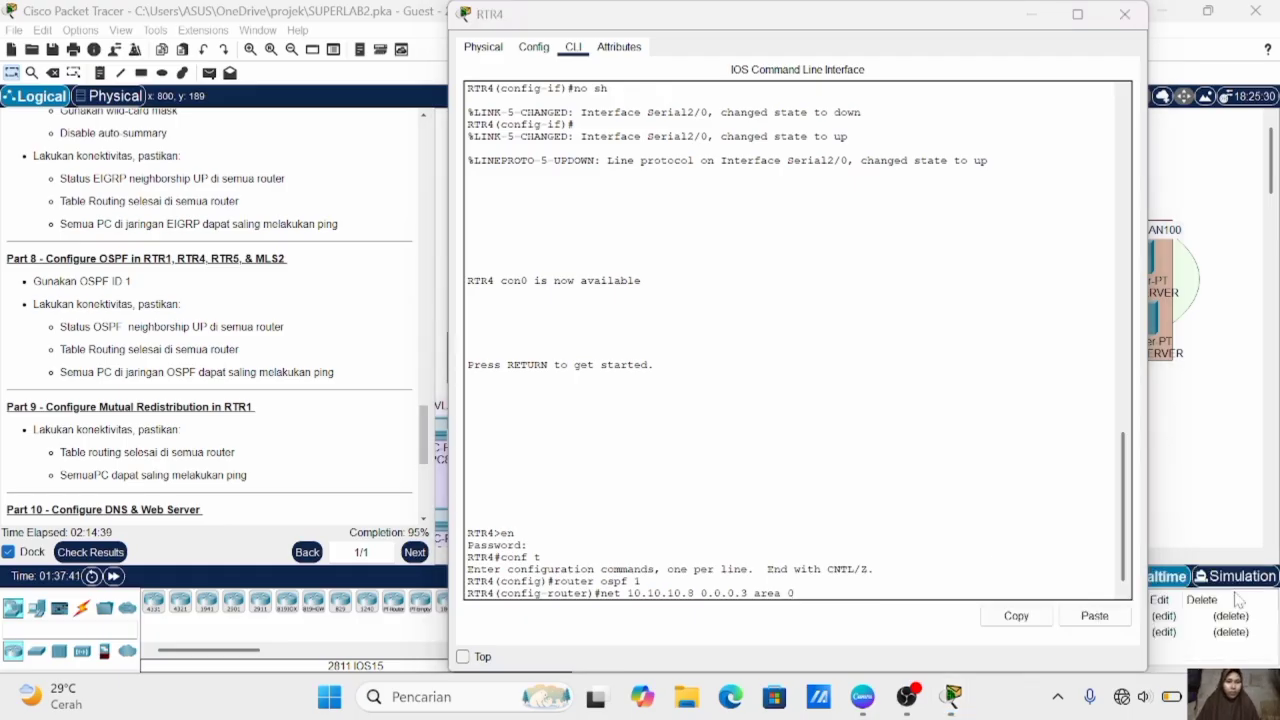
pyautogui.press('Return')
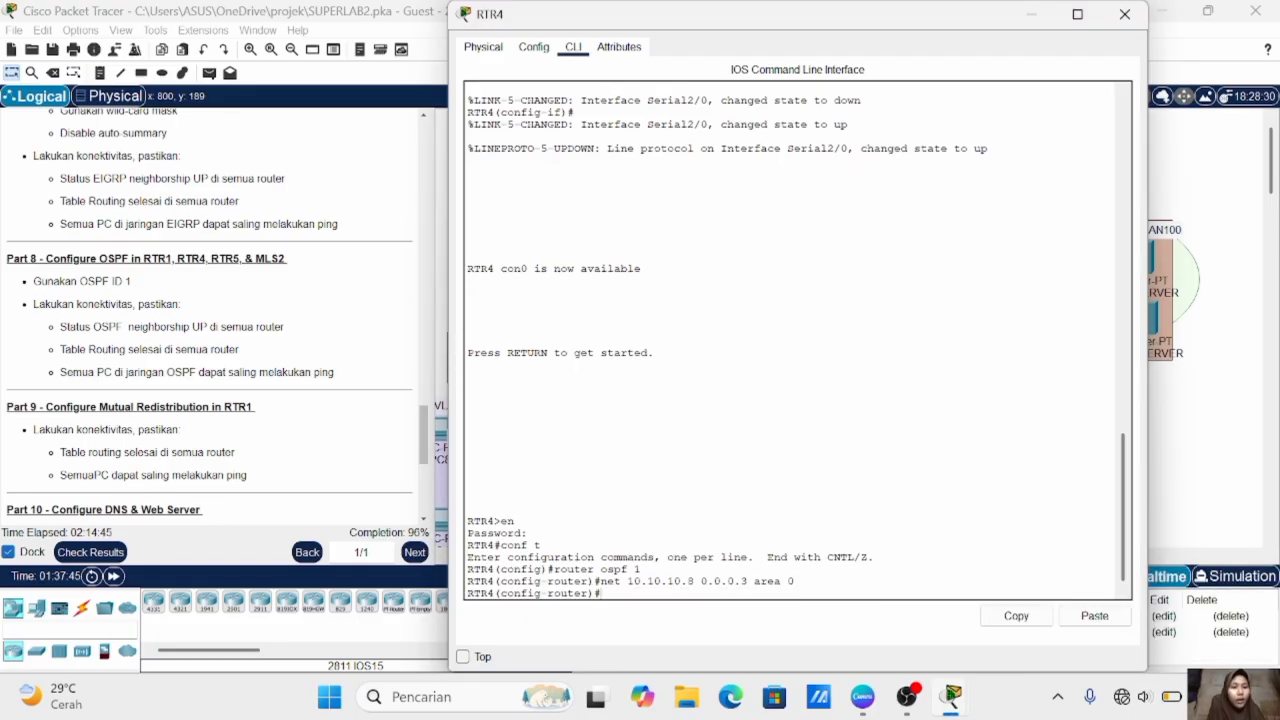
# - Add network 10.10.10.16 with wildcard mask 0.0.0.3 in area 0 to RTR4's OSPF process
pyautogui.click(1124, 14)
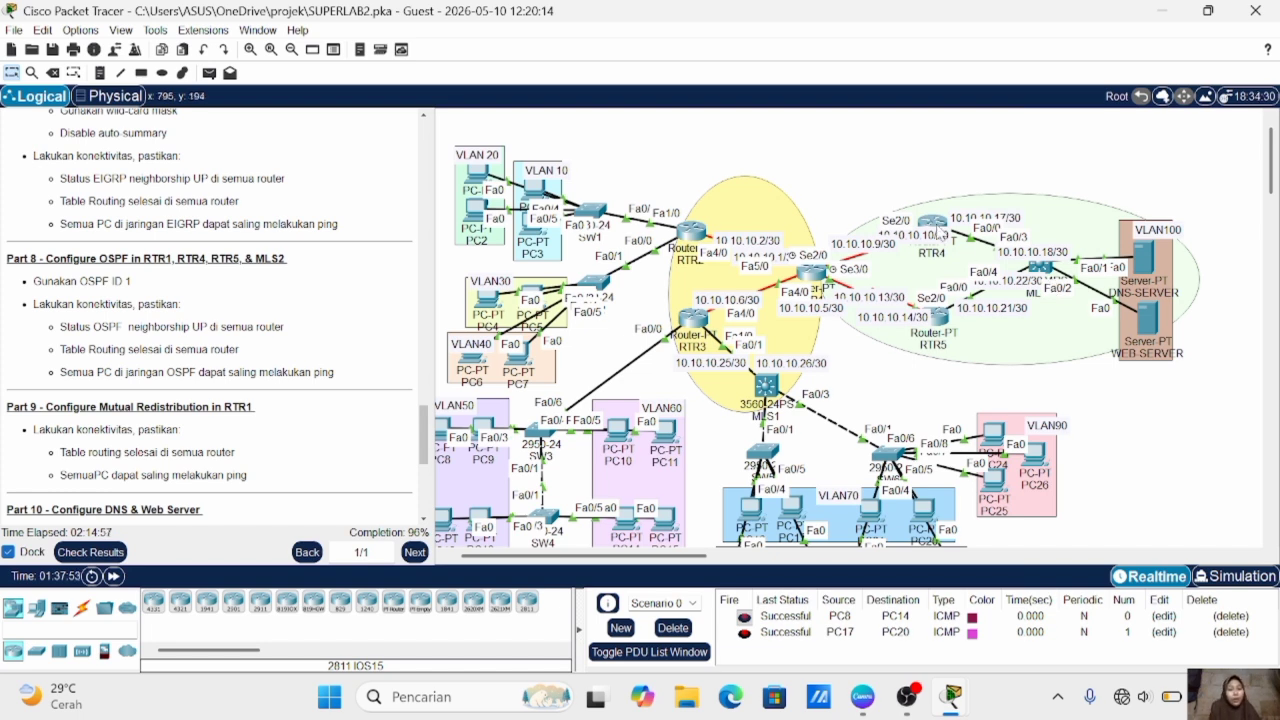
pyautogui.click(940, 228)
pyautogui.press('Up')
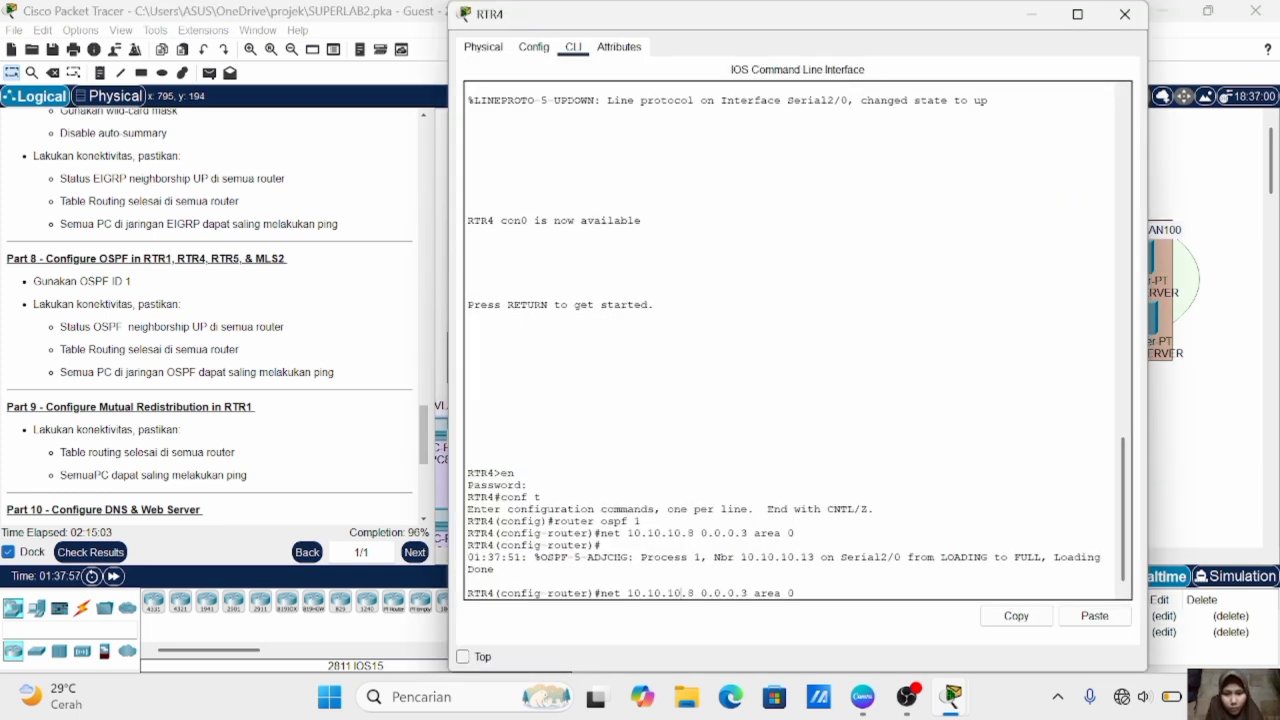
pyautogui.press('Delete')
pyautogui.write('16')
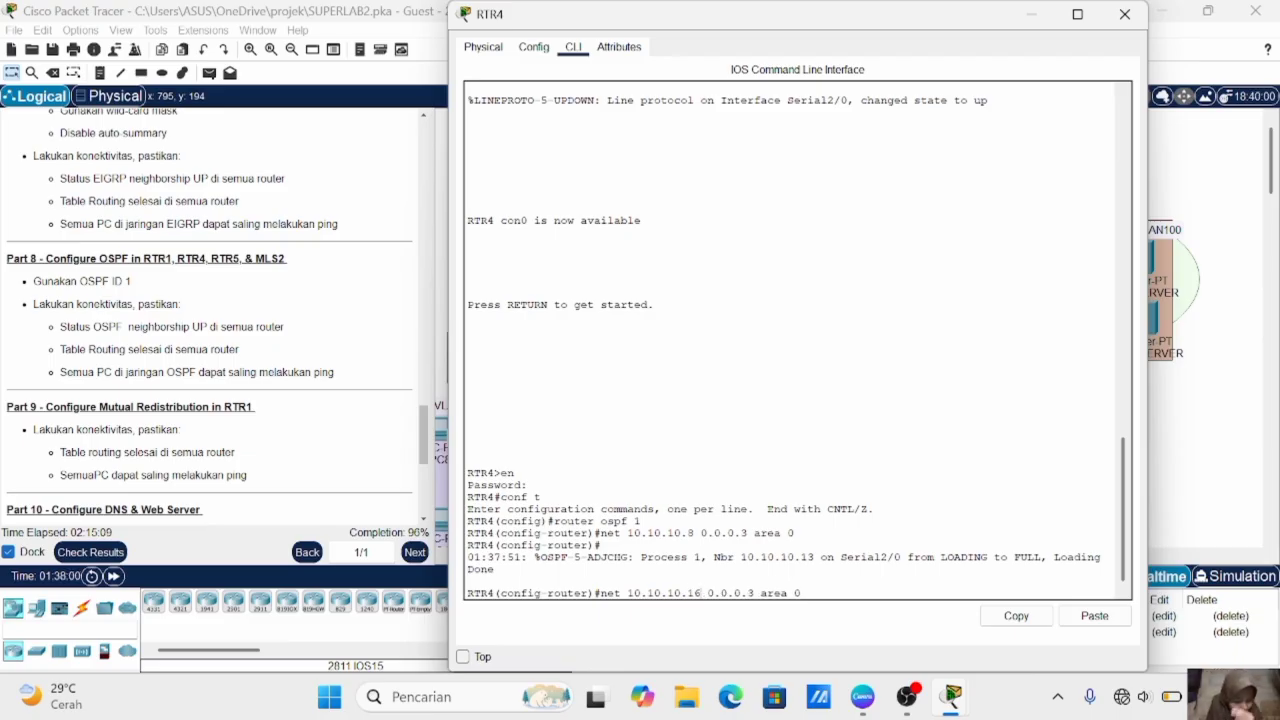
pyautogui.press('Return')
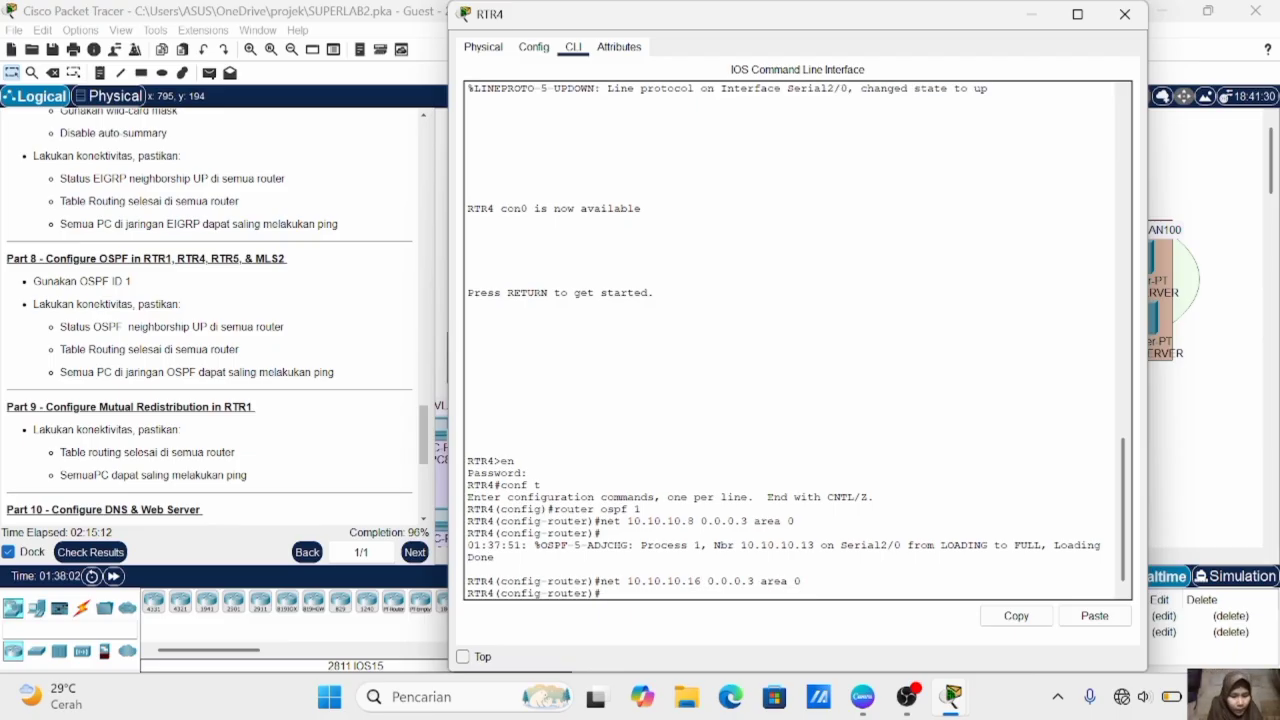
# - Start OSPF with process ID 1 in RTR5's global configuration mode
pyautogui.click(1168, 473)
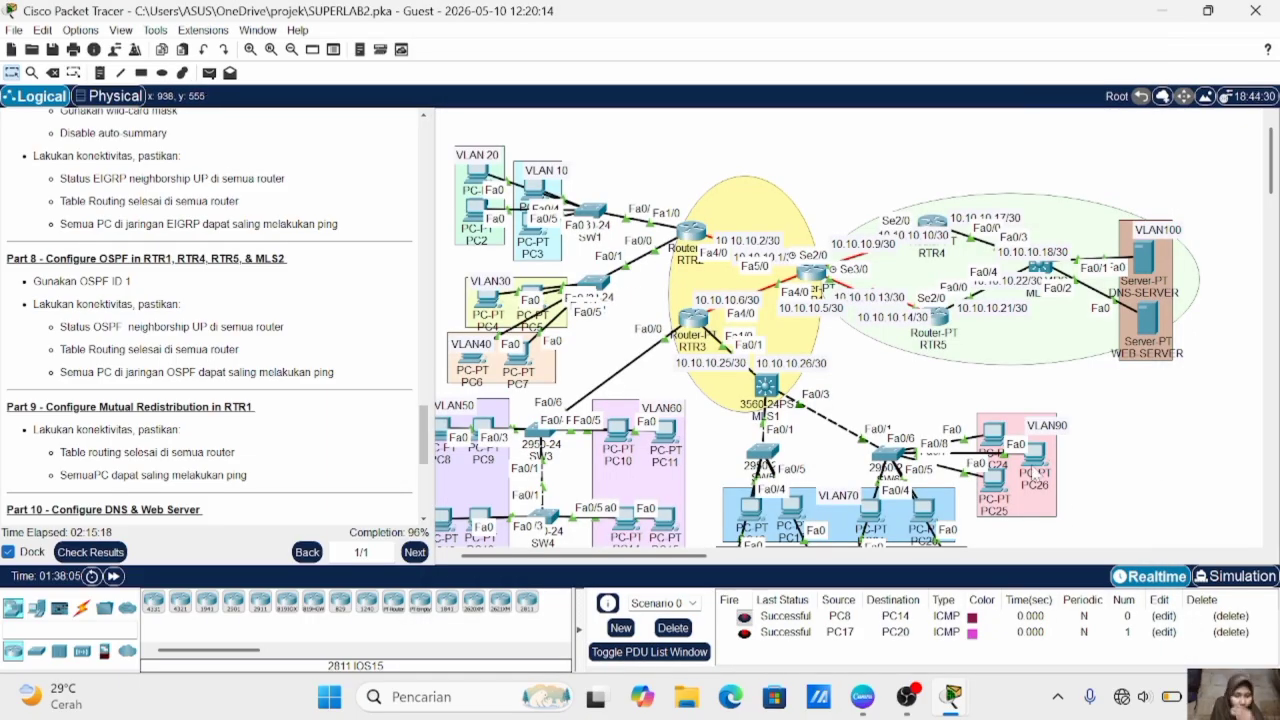
pyautogui.moveTo(1037, 475)
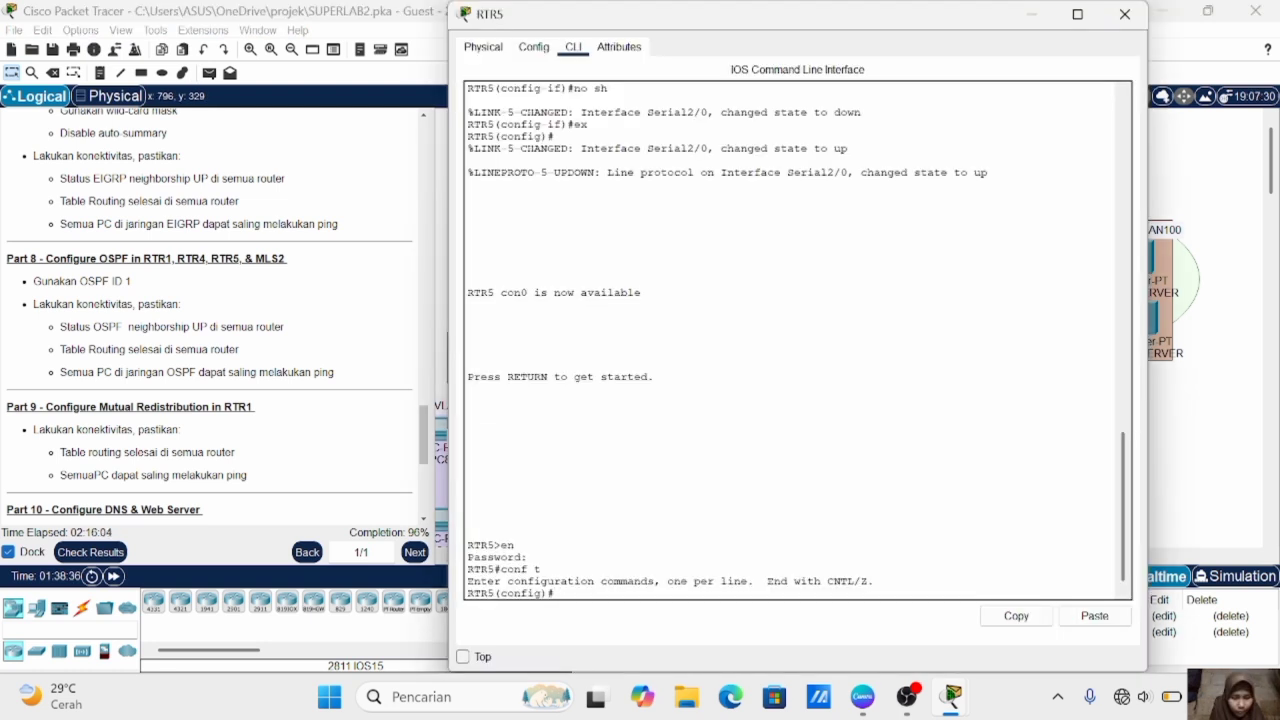
pyautogui.write('r')
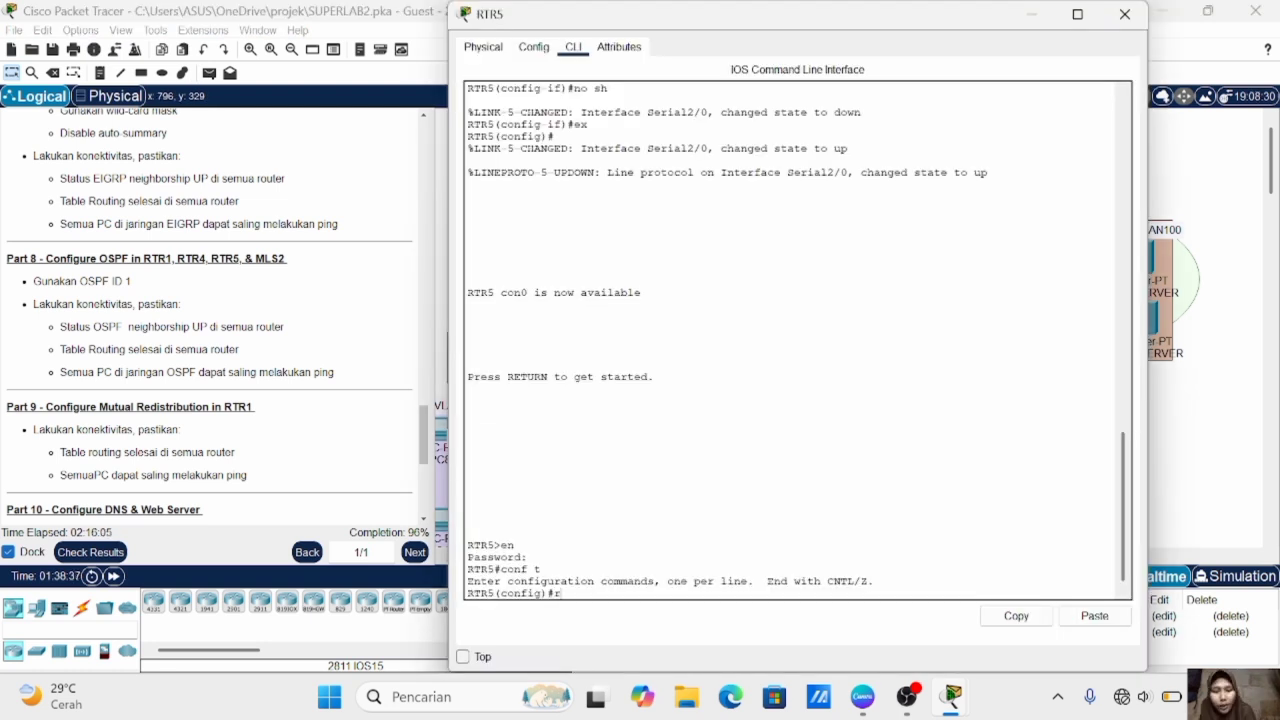
pyautogui.write('outer ospf 1')
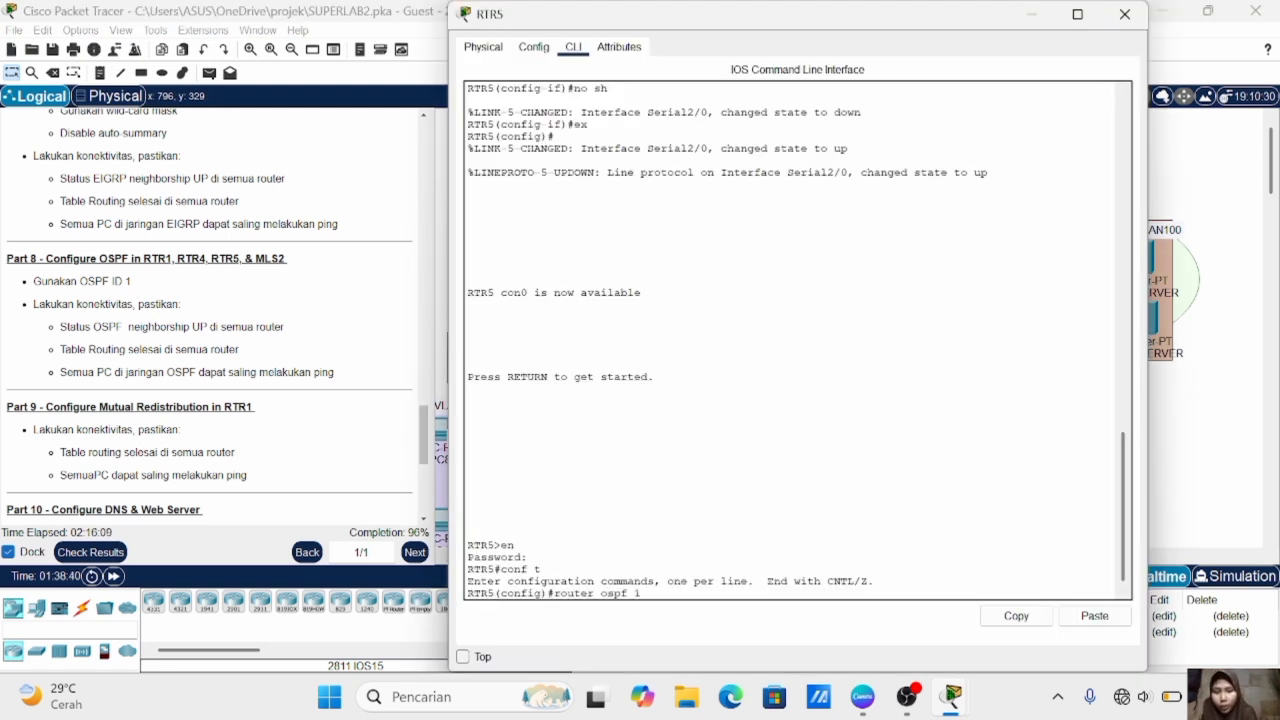
pyautogui.press('Return')
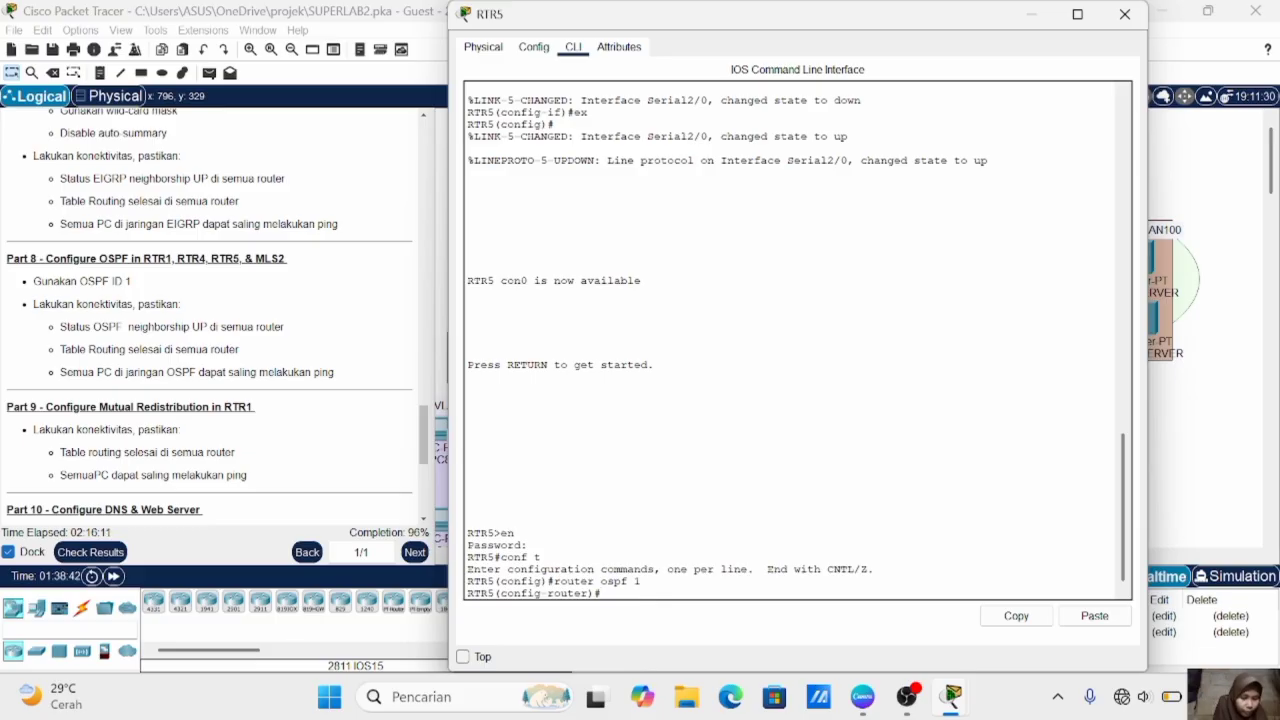
# - Add network 10.10.10.12 with wildcard mask 0.0.0.3 in area 0 to RTR5's OSPF process
pyautogui.write('net')
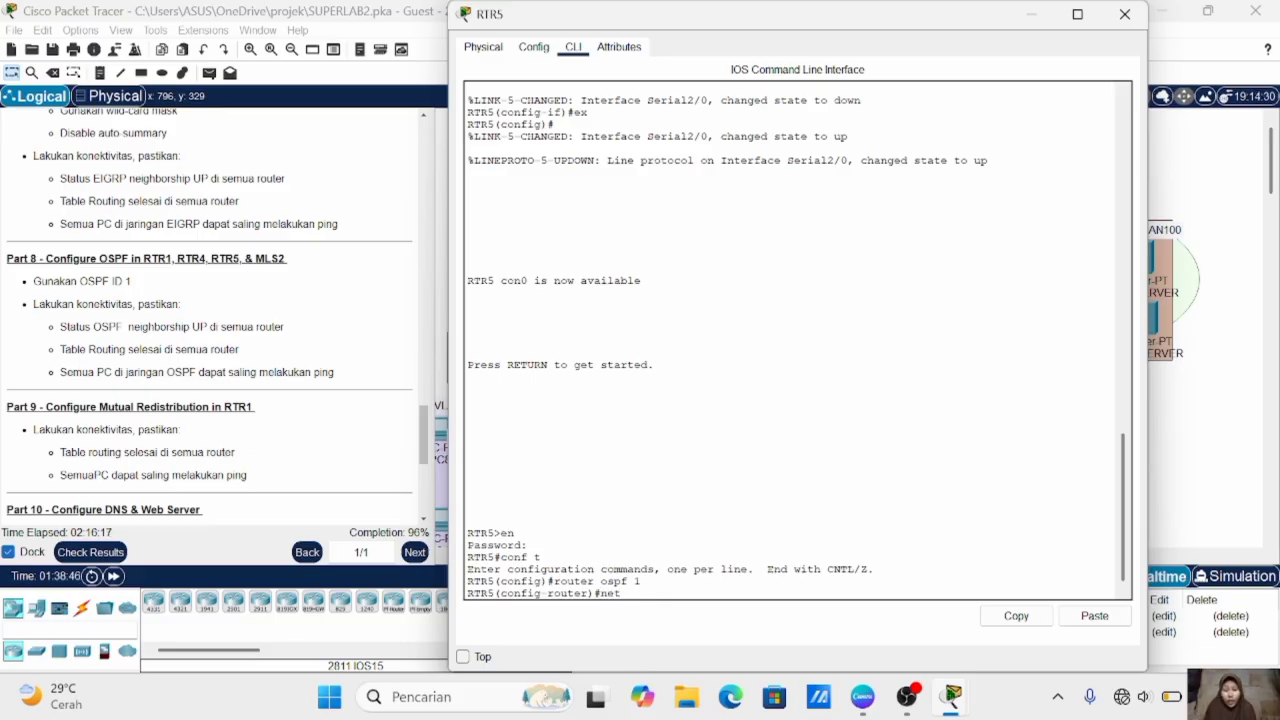
pyautogui.write(' 10.10.10')
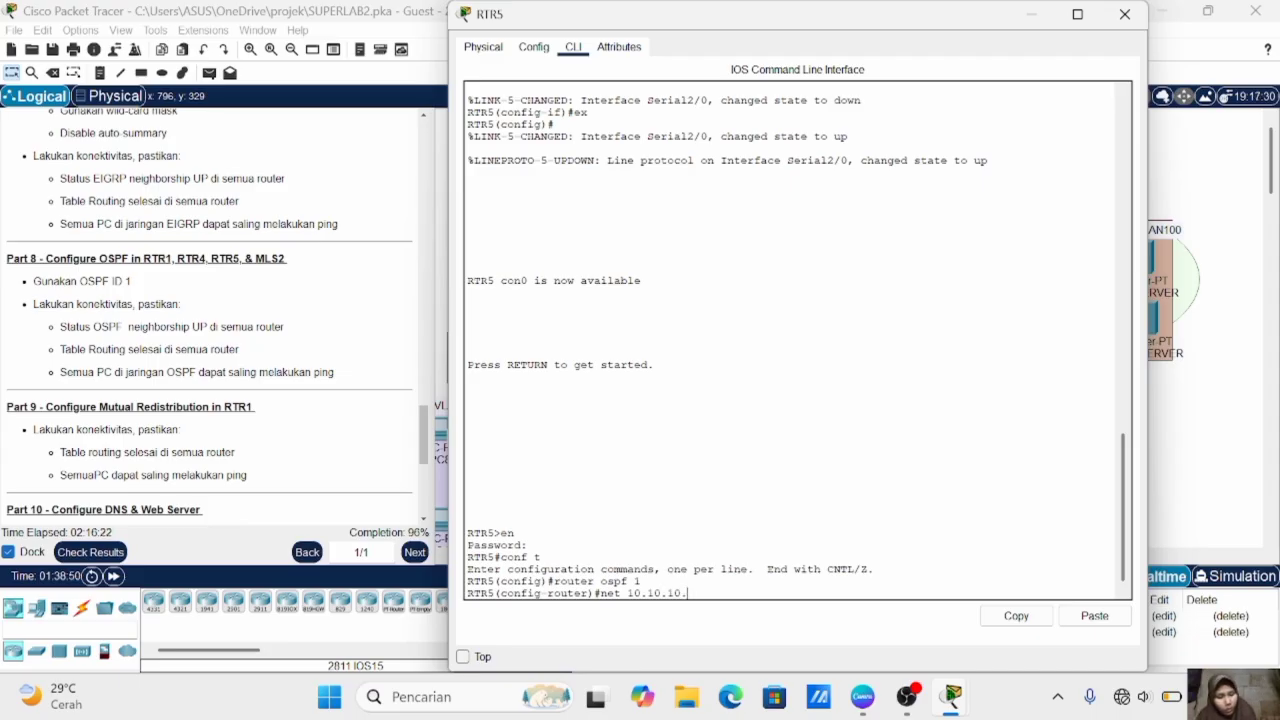
pyautogui.write('.12')
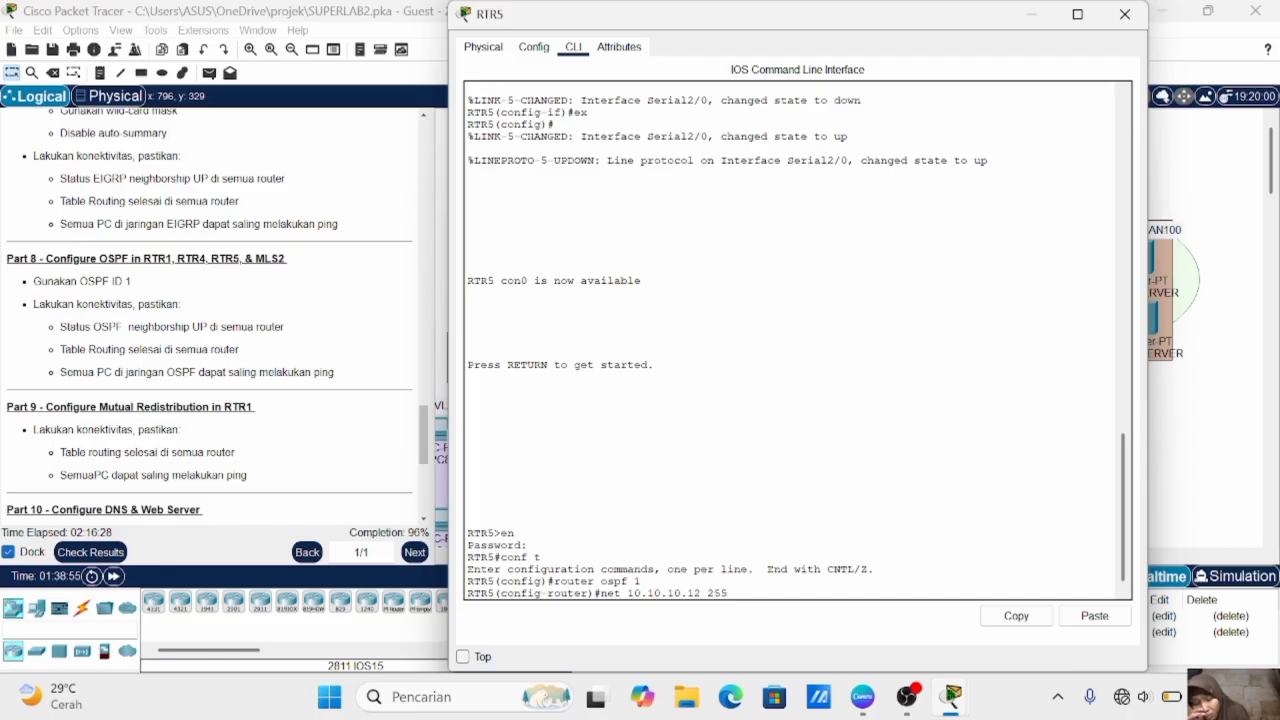
pyautogui.write(' 0.0.0')
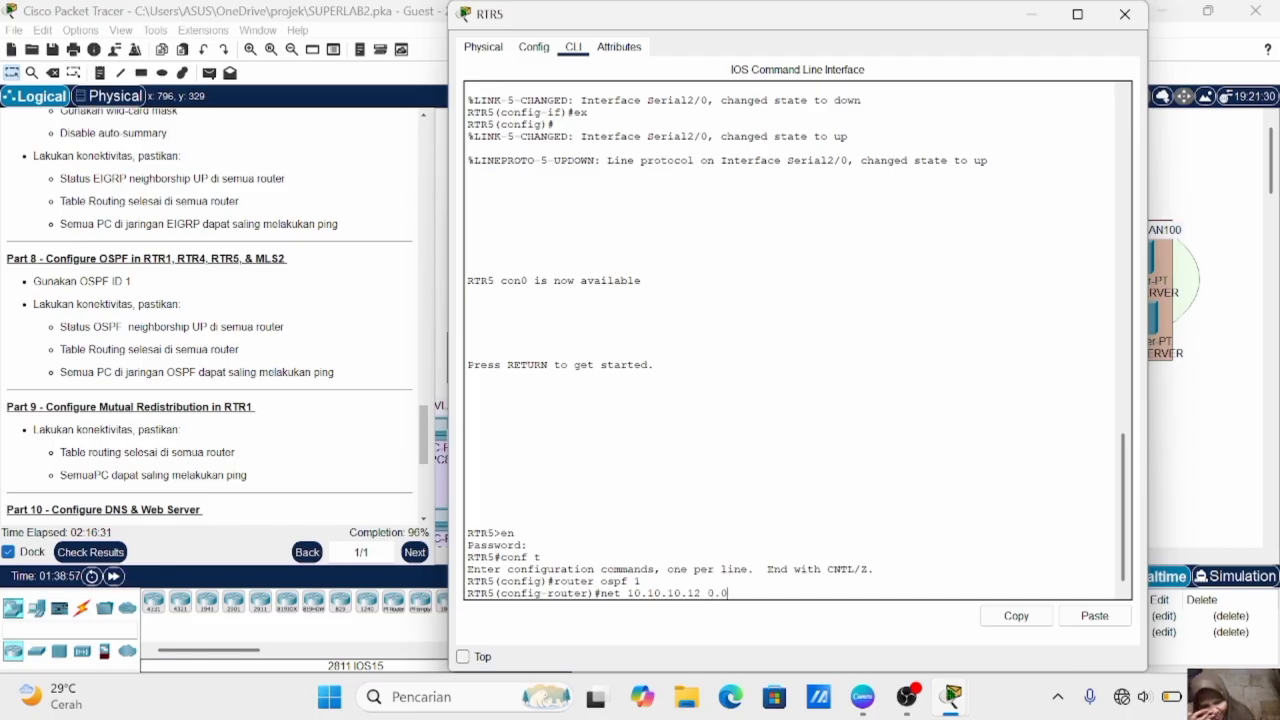
pyautogui.write('.3 area 0')
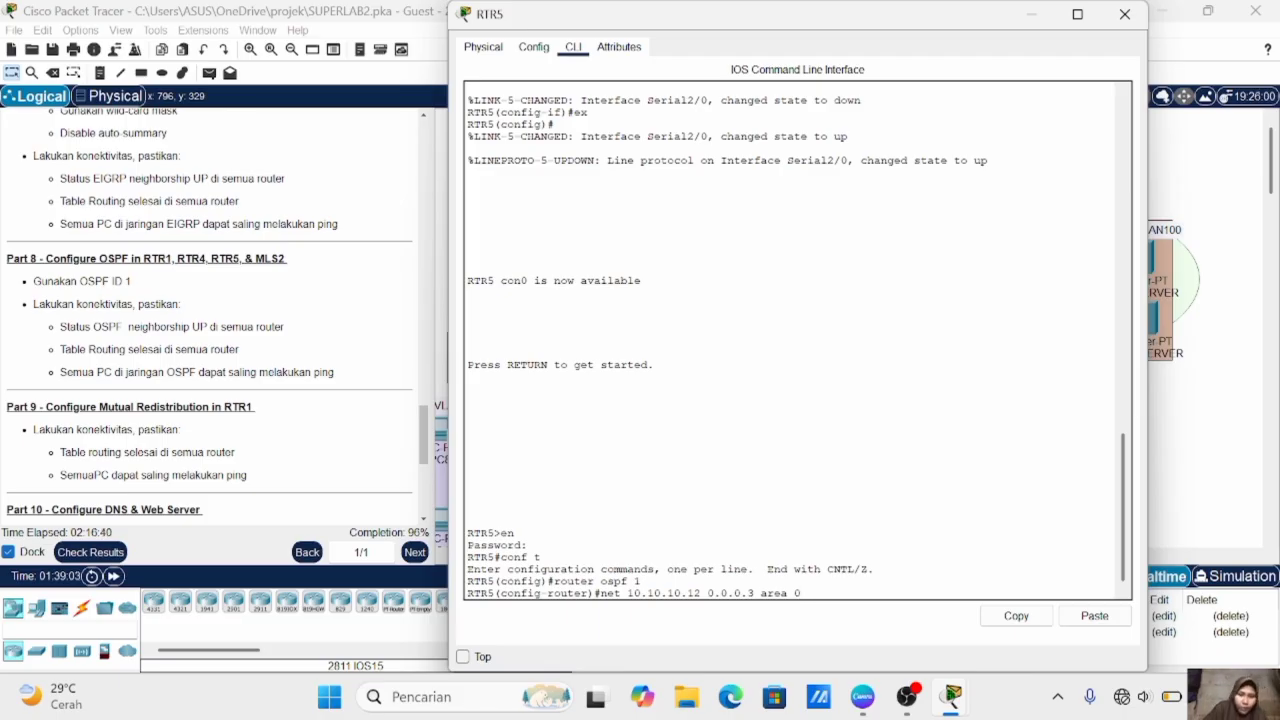
pyautogui.press('Return')
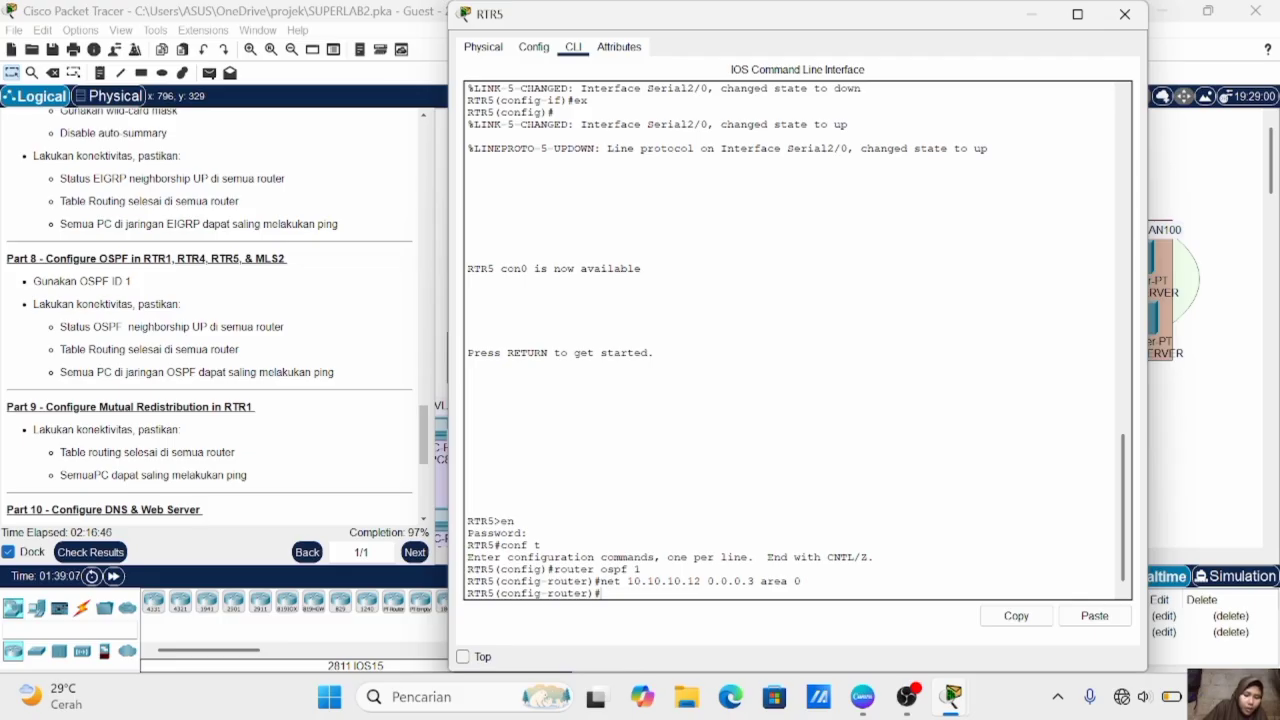
# - Add network 10.10.10.20 with wildcard mask 0.0.0.3 in area 0 to RTR5's OSPF process
pyautogui.press('Up')
pyautogui.press('Left')
pyautogui.press('Left')
pyautogui.press('Left')
pyautogui.press('Left')
pyautogui.press('Left')
pyautogui.press('Left')
pyautogui.press('Left')
pyautogui.press('Left')
pyautogui.press('Left')
pyautogui.press('Left')
pyautogui.press('Left')
pyautogui.press('Left')
pyautogui.press('Left')
pyautogui.press('Left')
pyautogui.press('BackSpace')
pyautogui.press('BackSpace')
pyautogui.write('20')
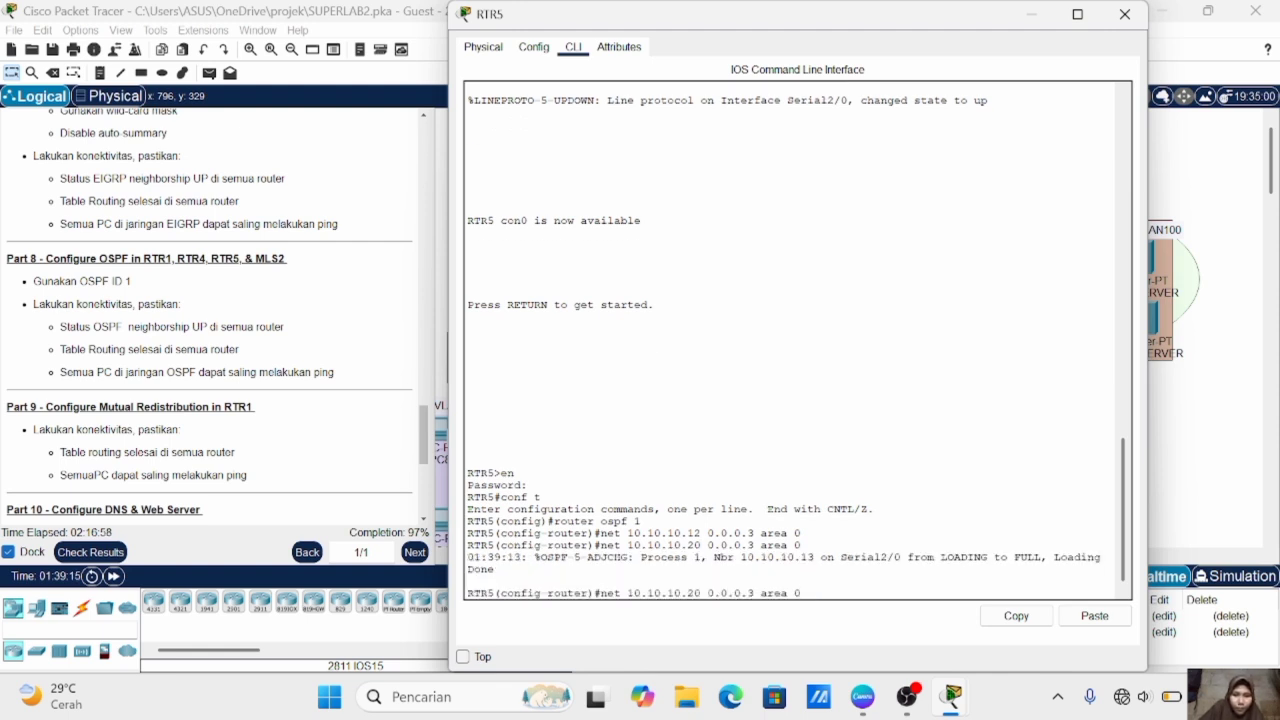
pyautogui.press('Return')
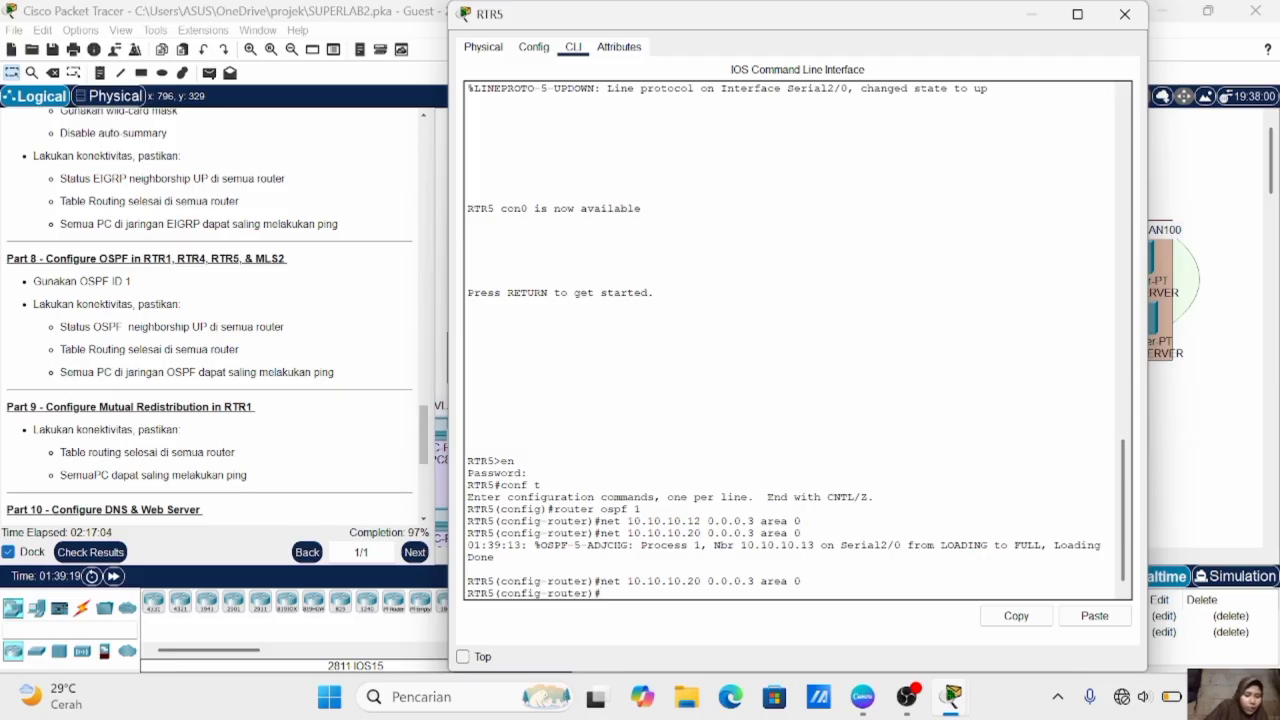
# - Enable IP routing on MLS2 in global configuration mode and start OSPF with process ID 1
pyautogui.click(1228, 462)
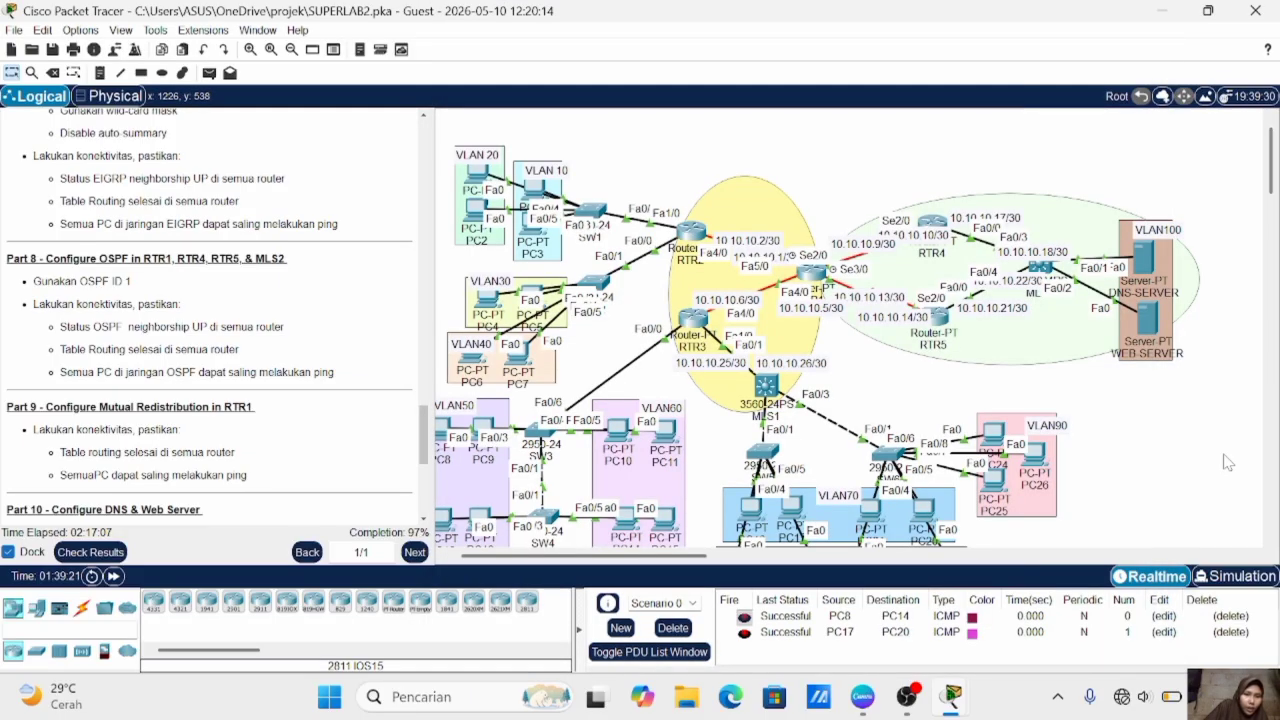
pyautogui.click(1040, 268)
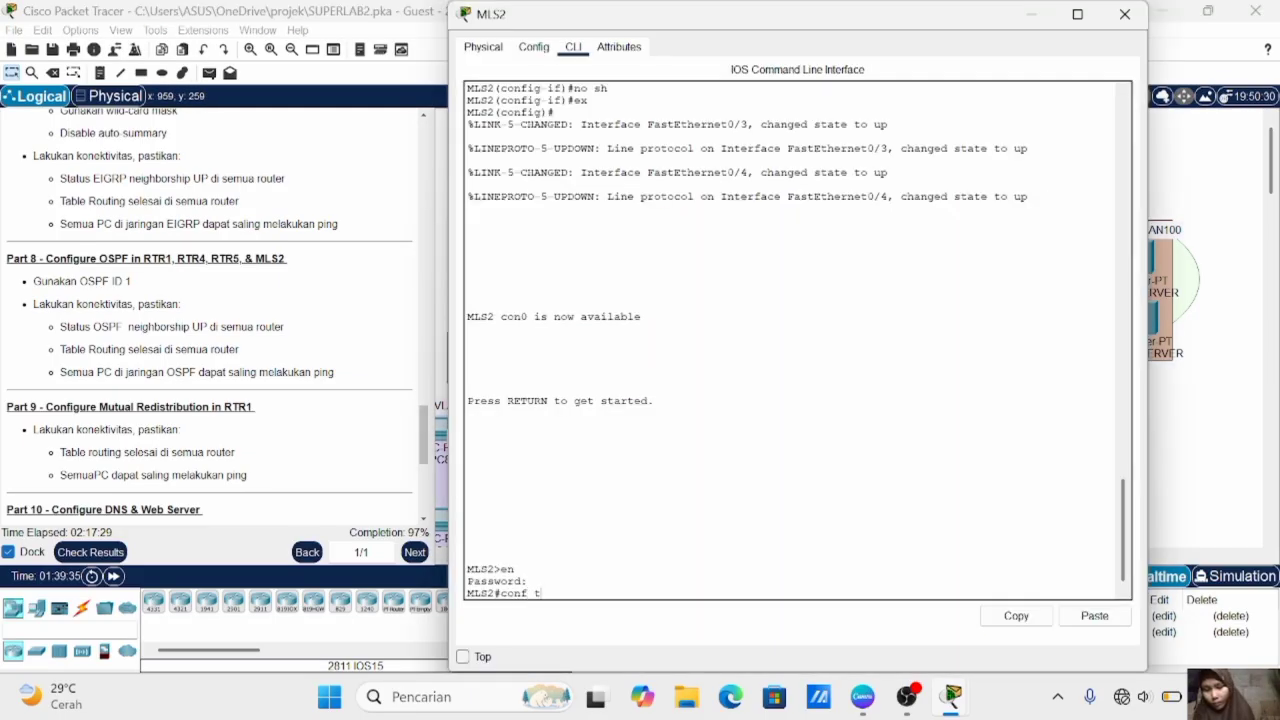
pyautogui.press('Return')
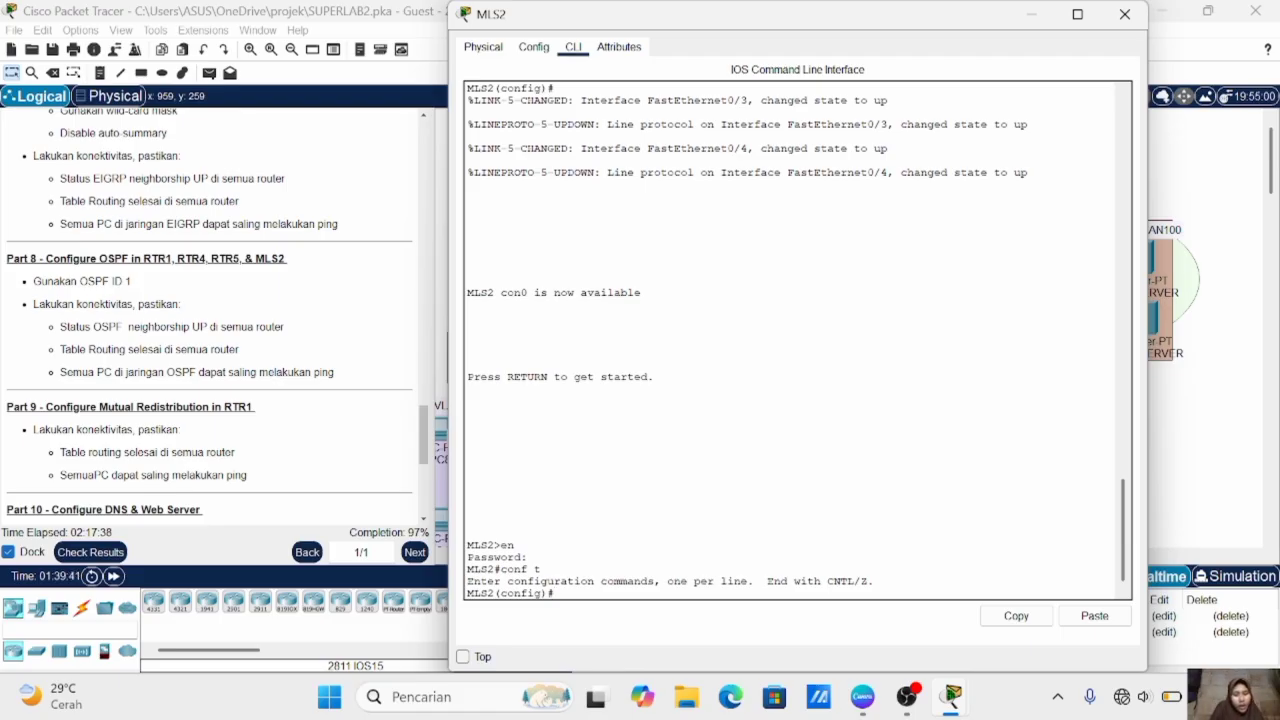
pyautogui.write('ip ')
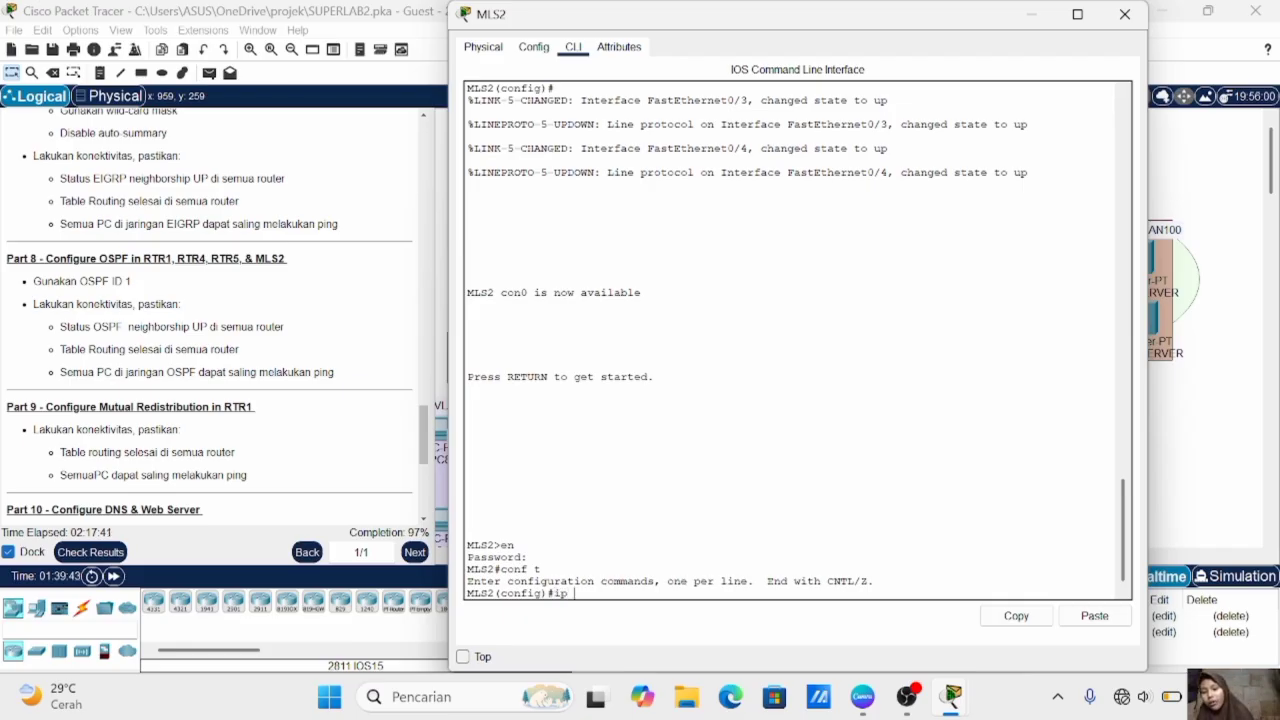
pyautogui.write('routing')
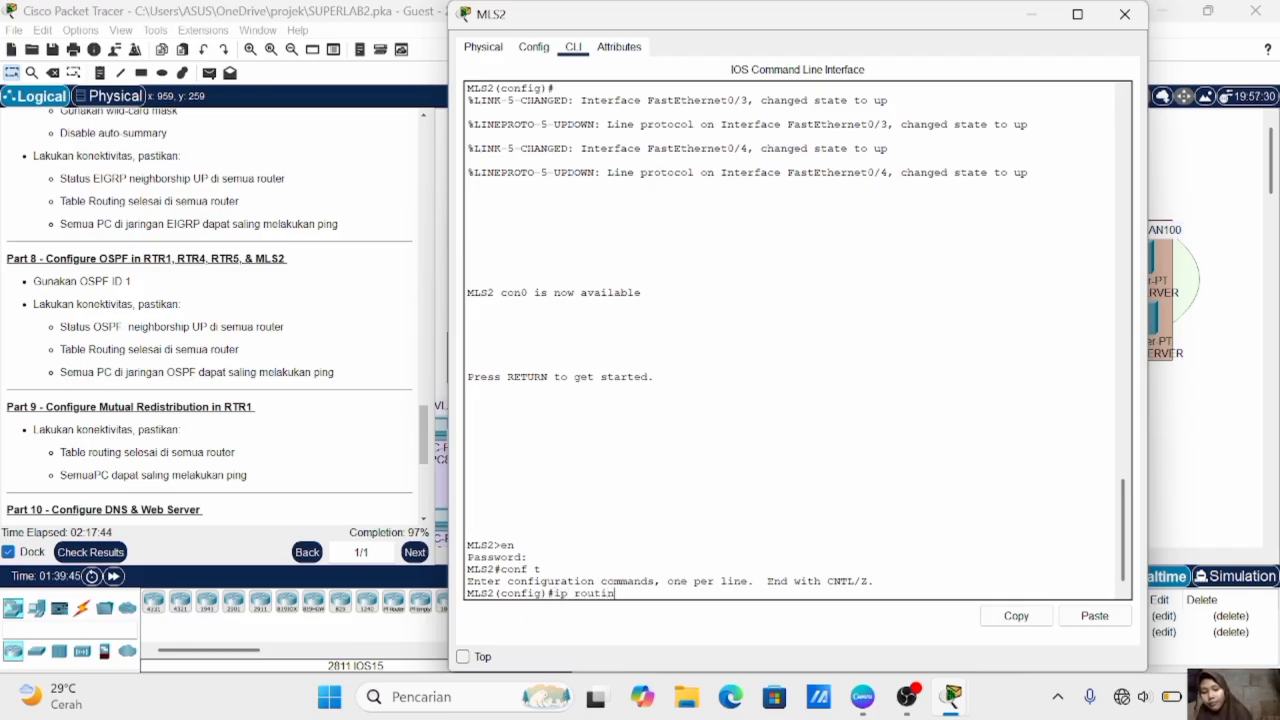
pyautogui.press('Return')
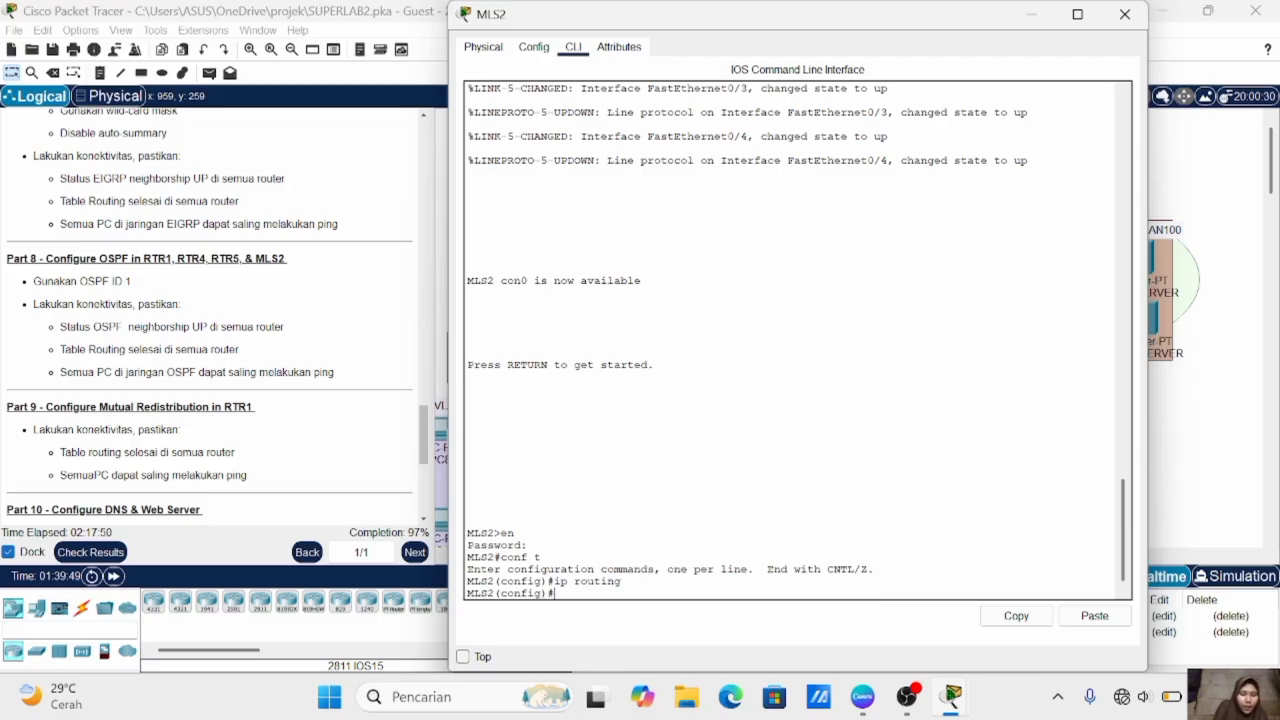
pyautogui.write('router ospf 1')
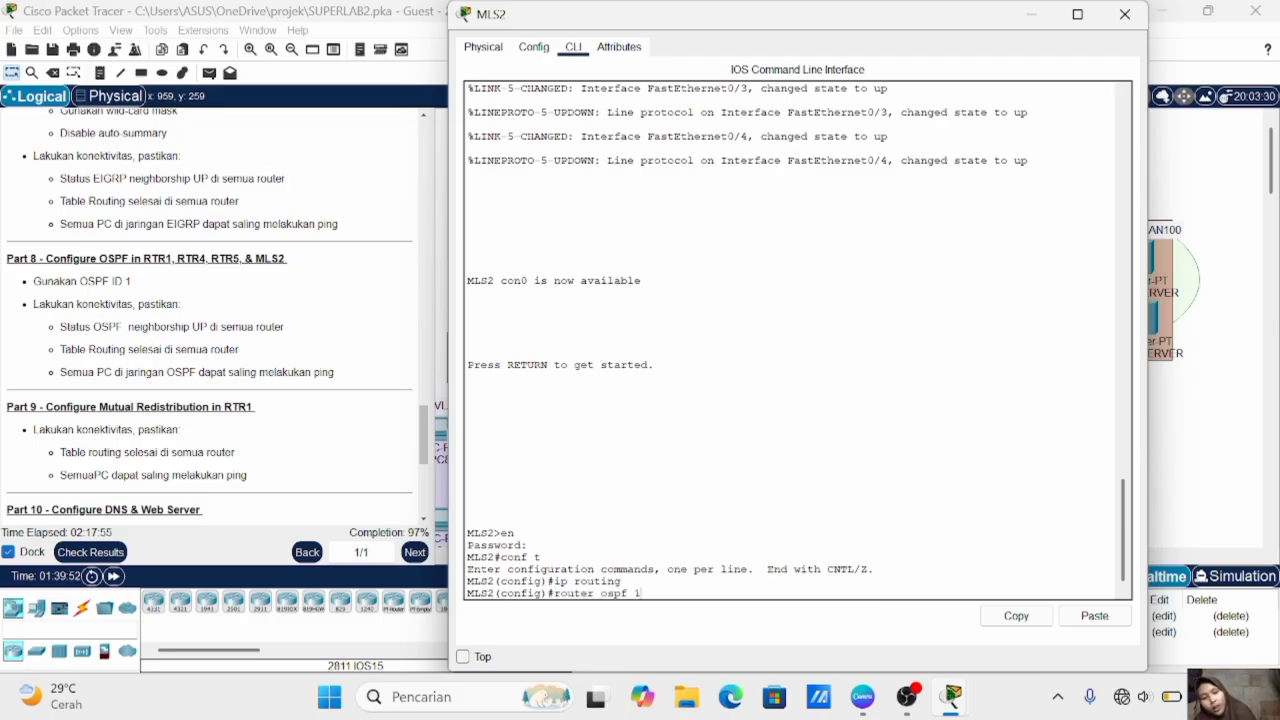
pyautogui.press('Return')
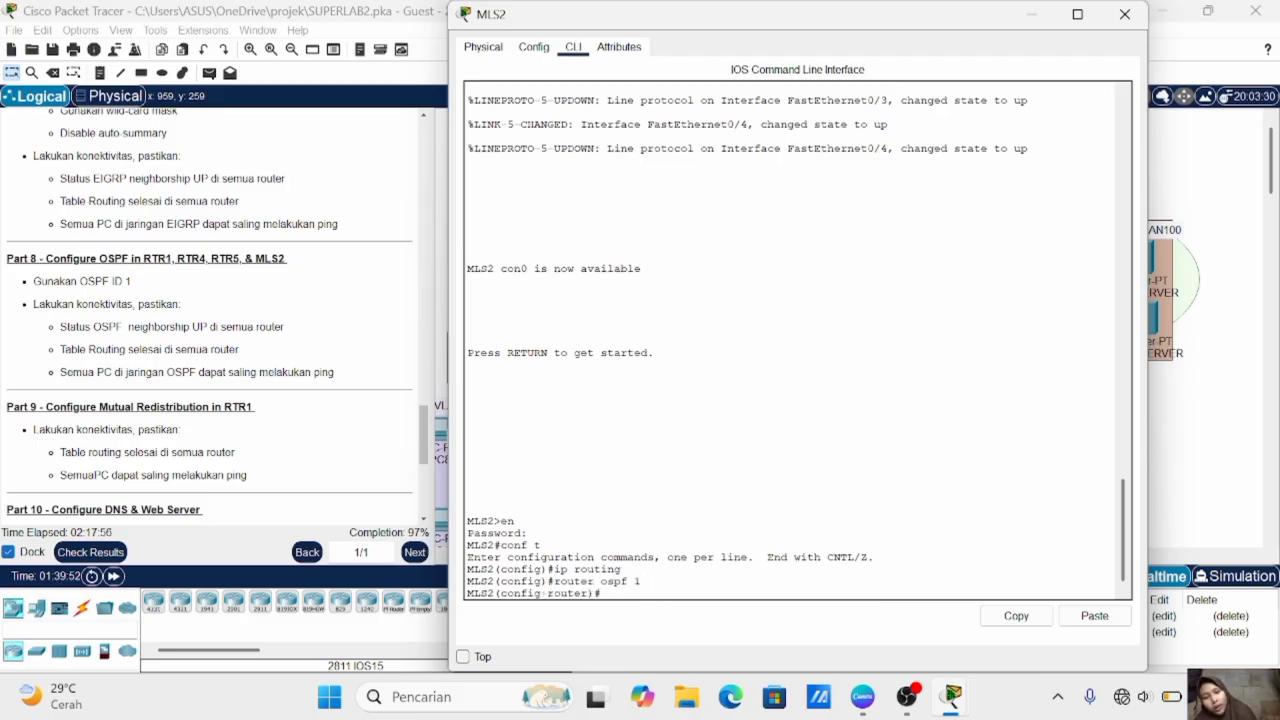
# - Add network 10.10.10.16 with wildcard mask 0.0.0.3 in area 0 to MLS2's OSPF process
pyautogui.click(1168, 500)
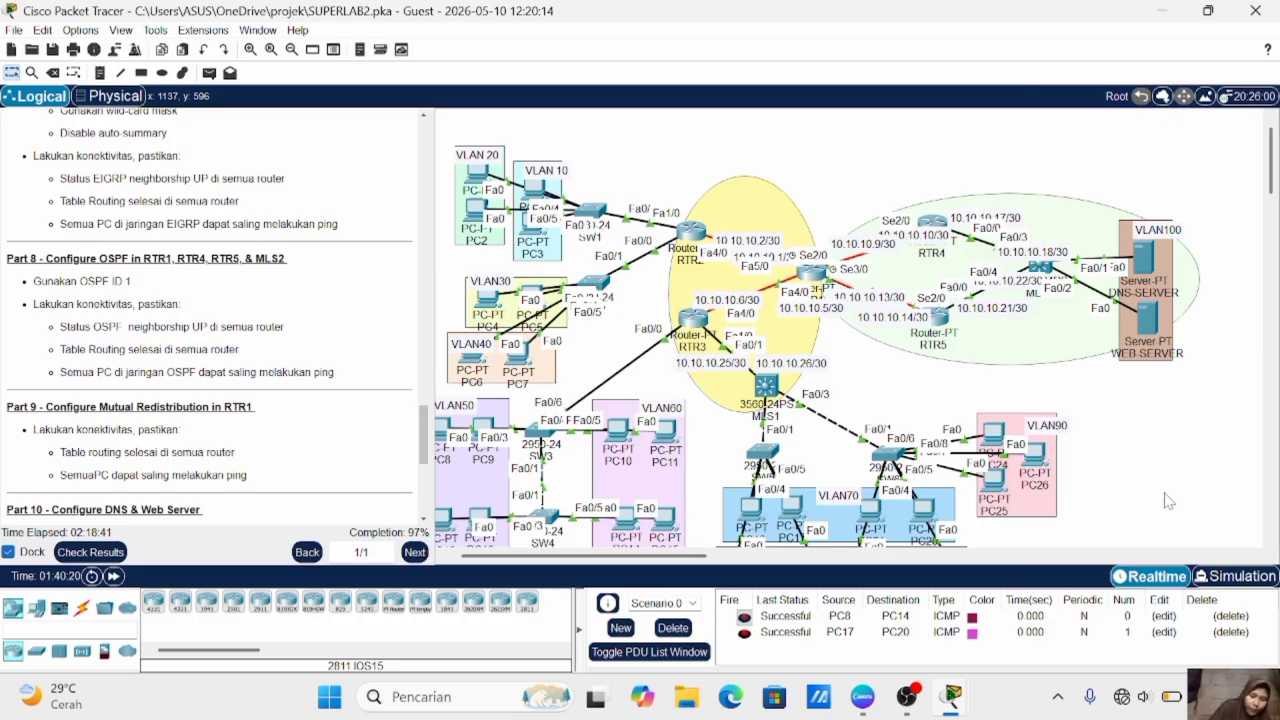
pyautogui.click(1041, 269)
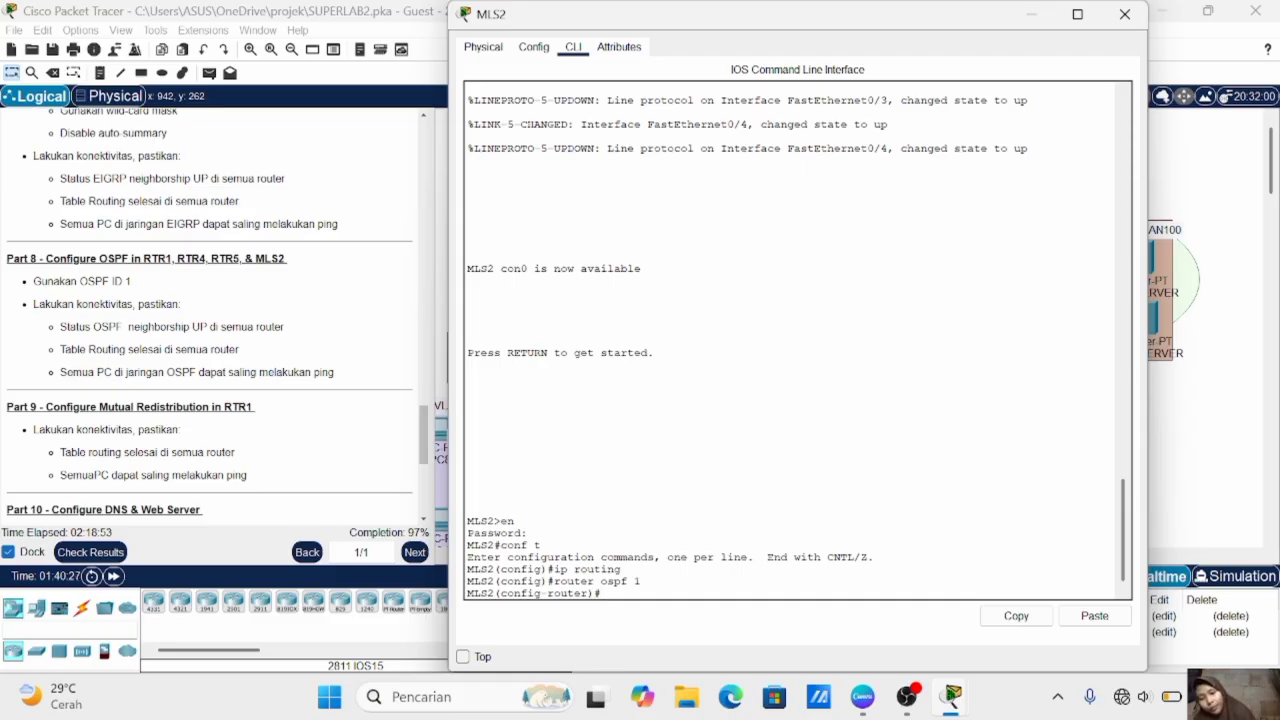
pyautogui.write('net 10')
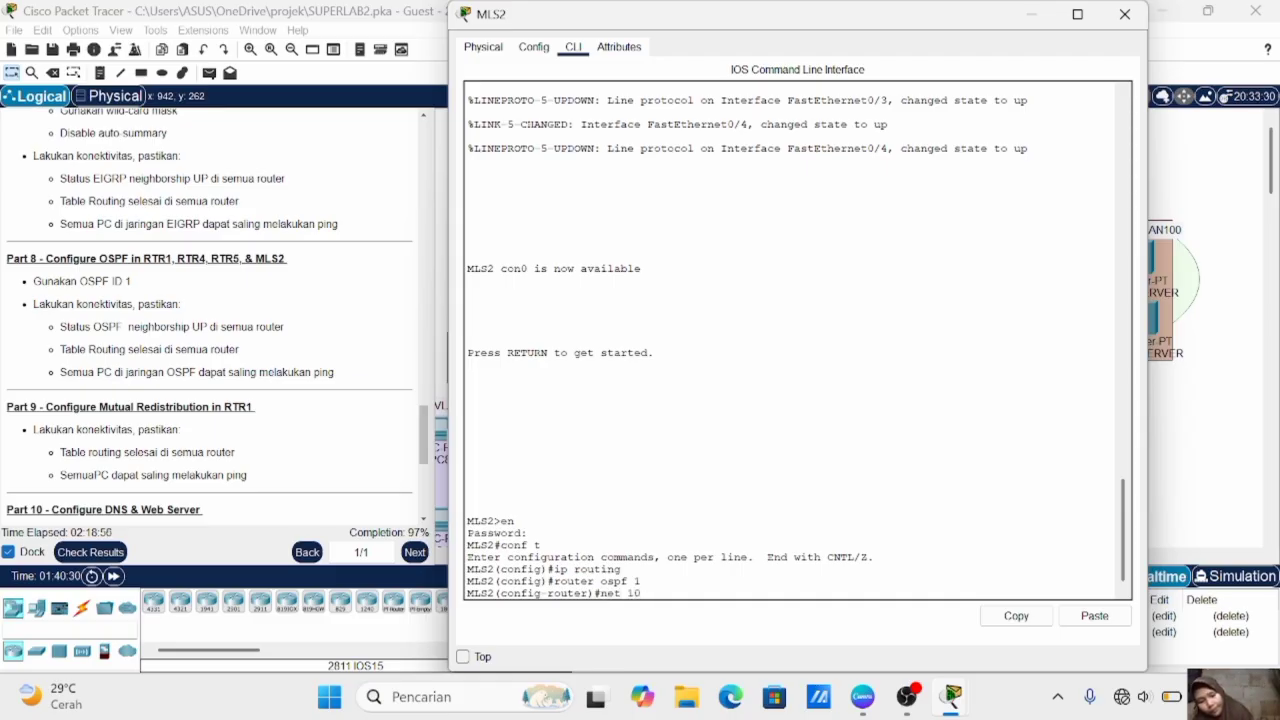
pyautogui.write('.10.10.10.10.')
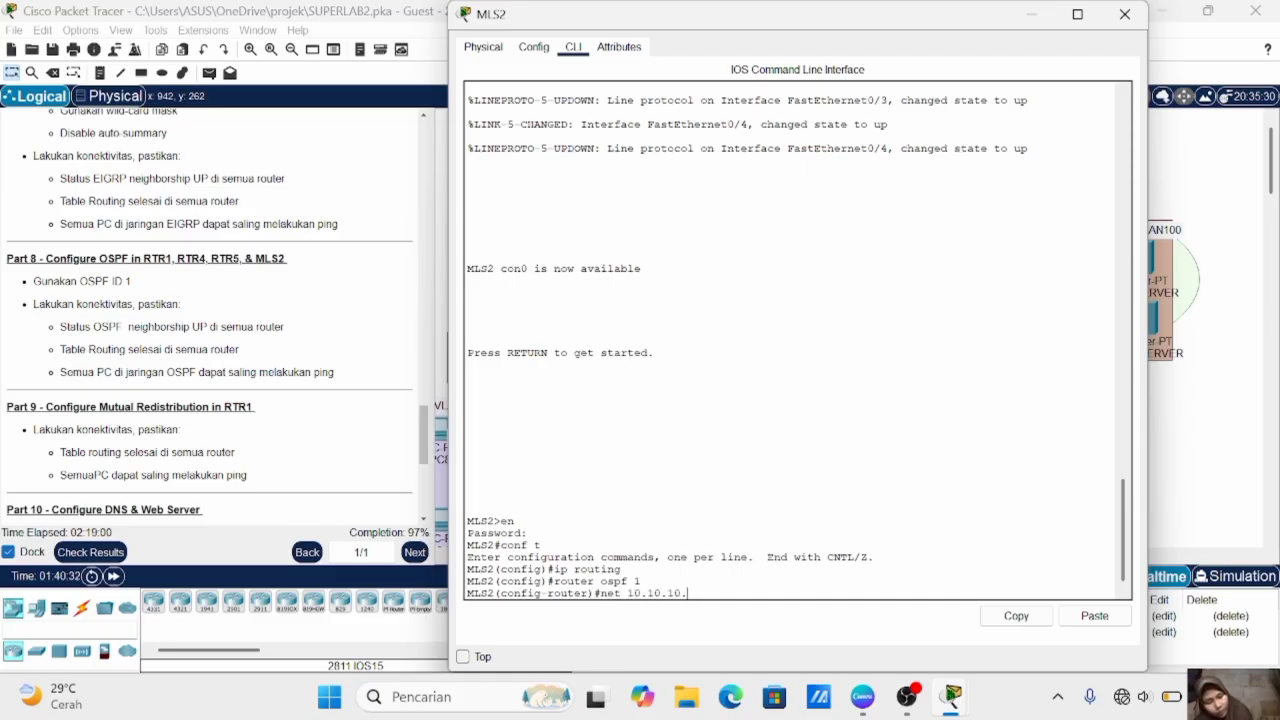
pyautogui.write('6 0.0.0.')
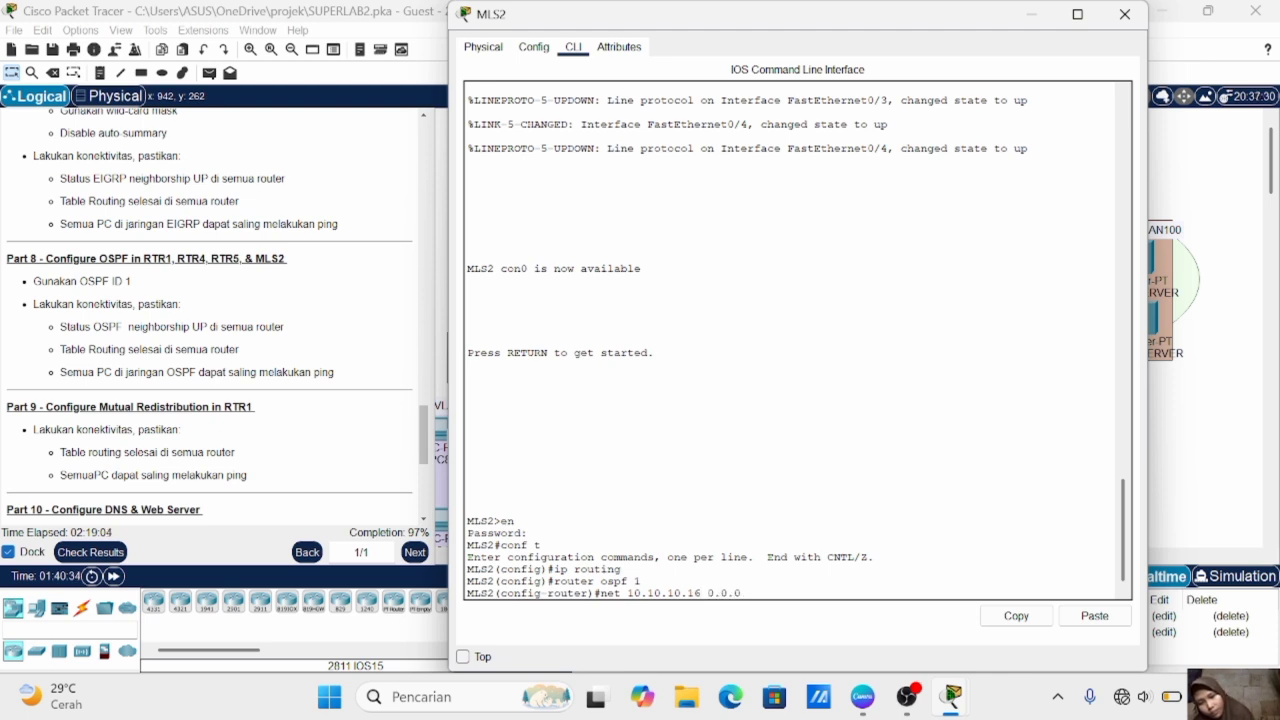
pyautogui.write('3')
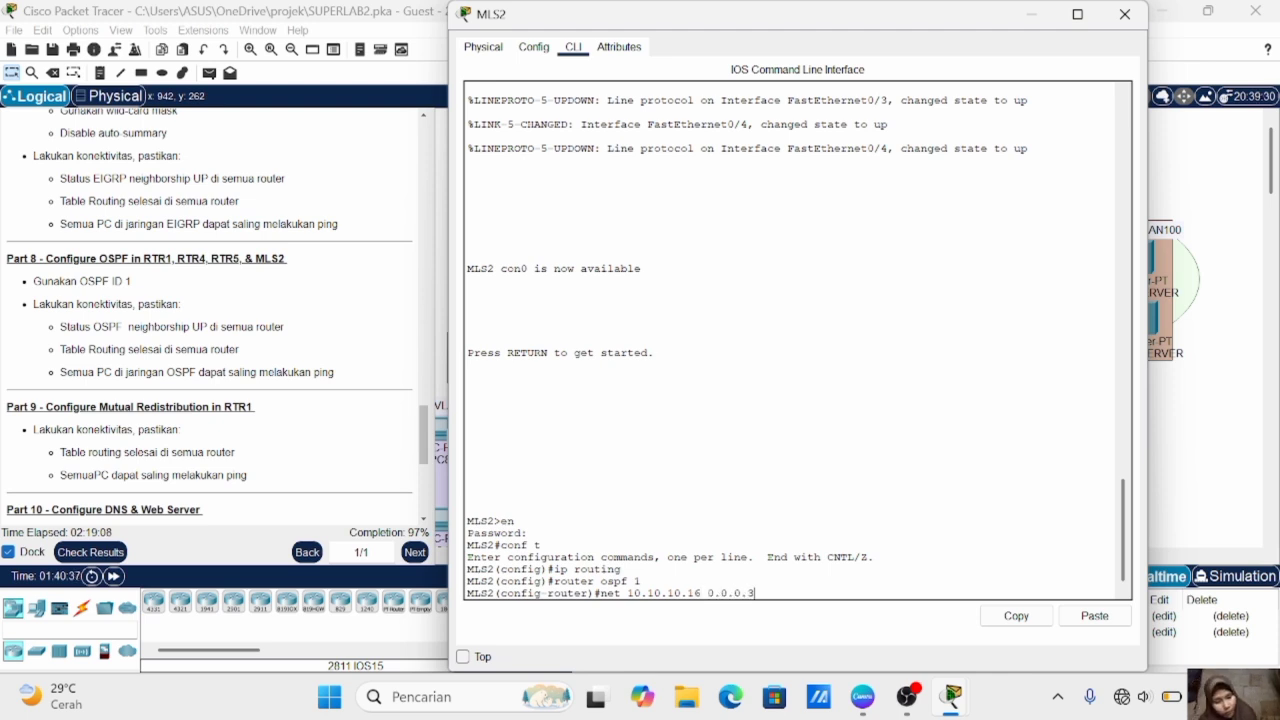
pyautogui.write(' area 0')
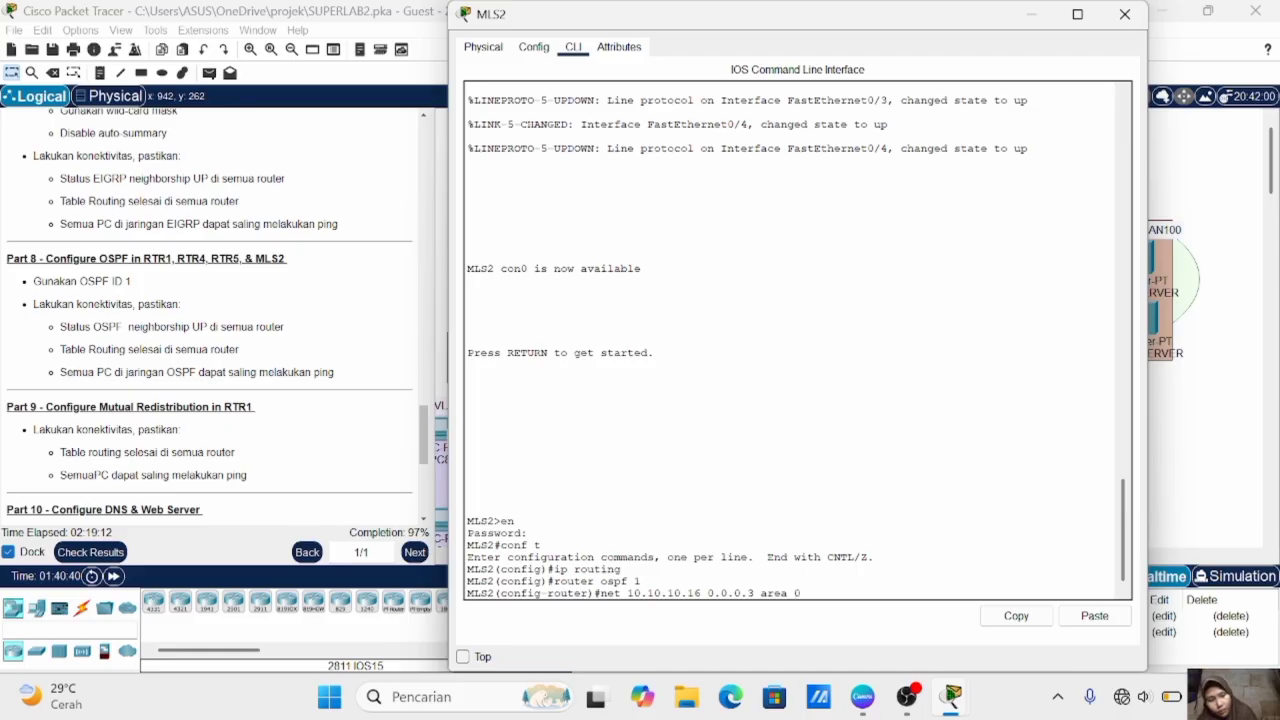
pyautogui.press('Return')
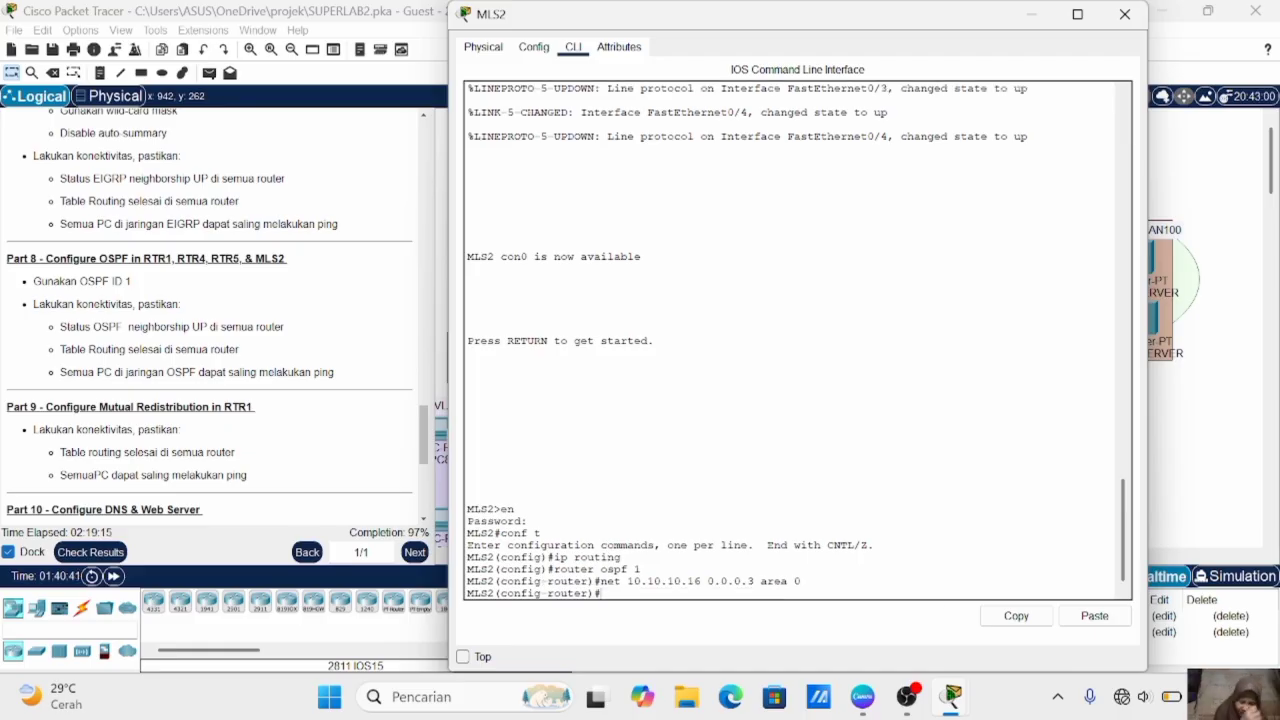
pyautogui.press('Up')
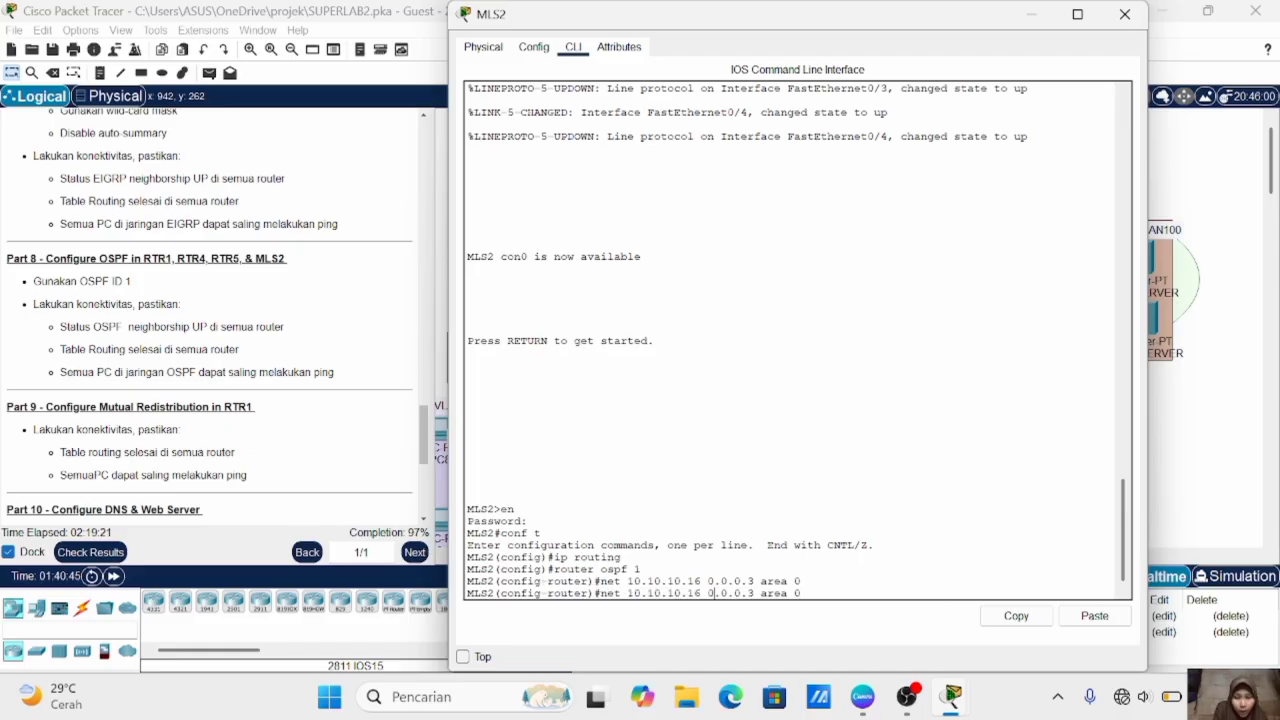
pyautogui.press('BackSpace')
pyautogui.press('BackSpace')
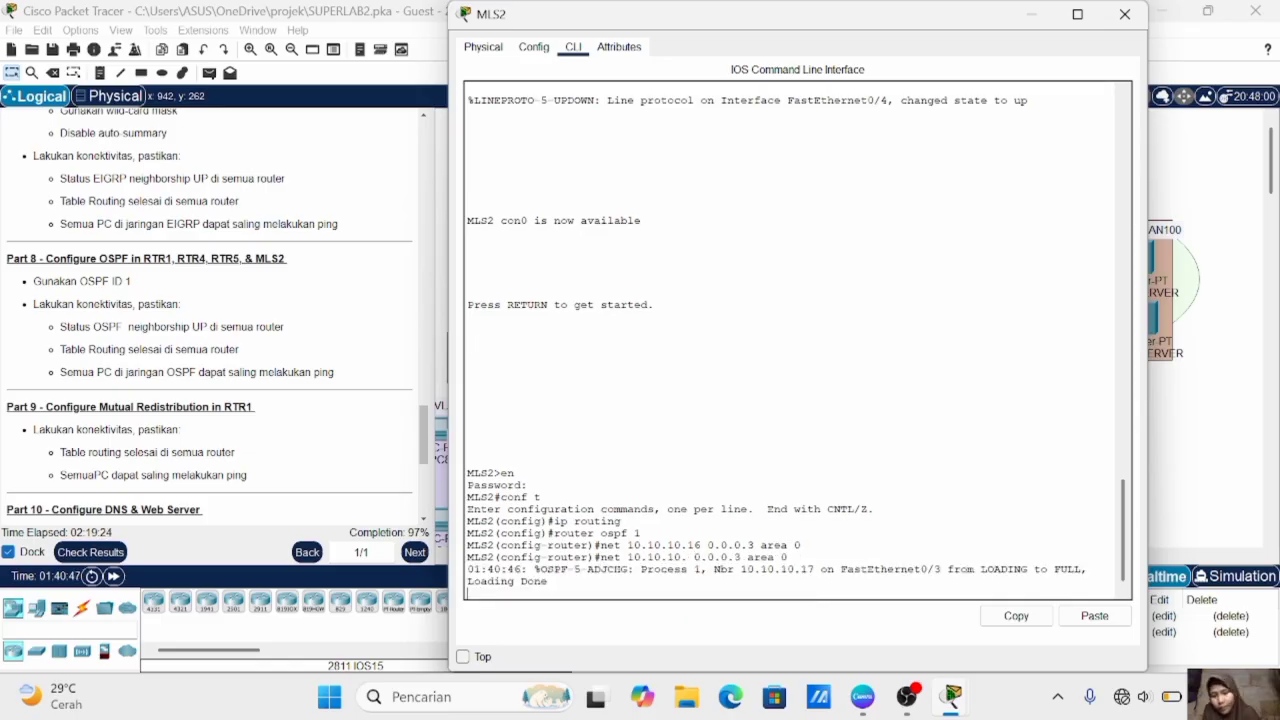
pyautogui.press('Up')
pyautogui.press('Down')
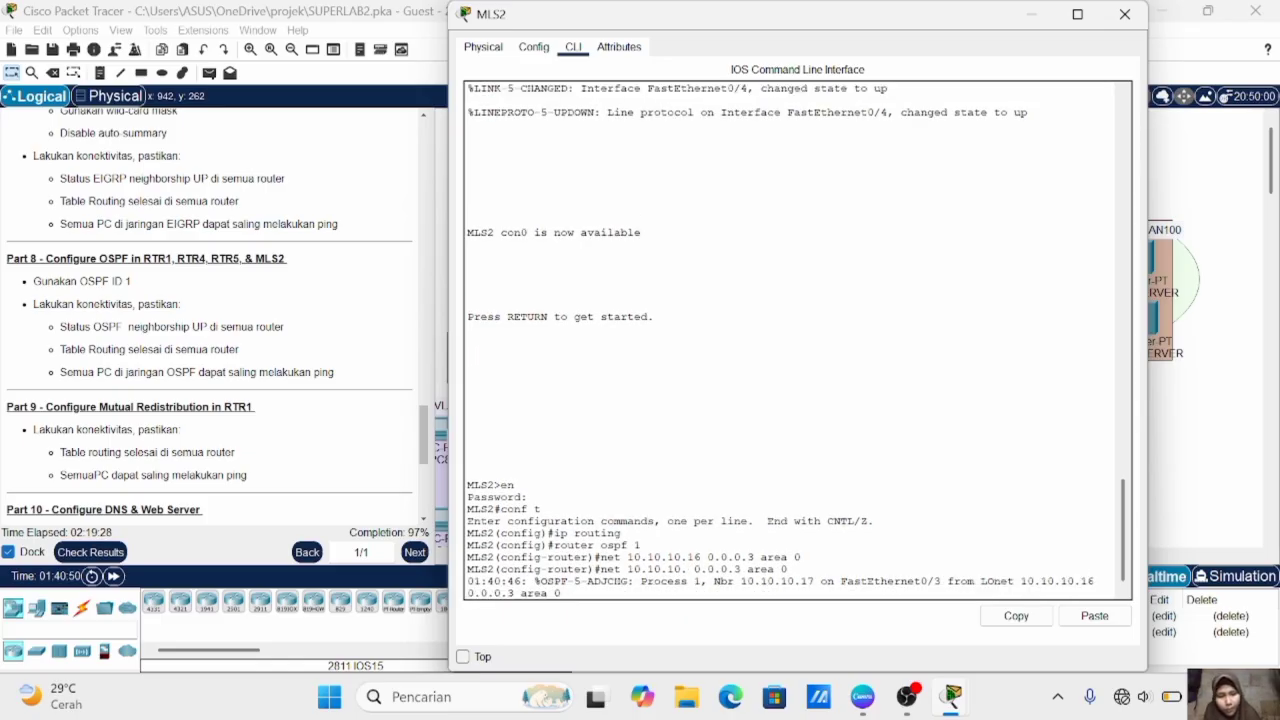
pyautogui.press('Return')
# - Add network 10.10.10.20 with wildcard mask 0.0.0.3 in area 0 to MLS2's OSPF process
pyautogui.press('Up')
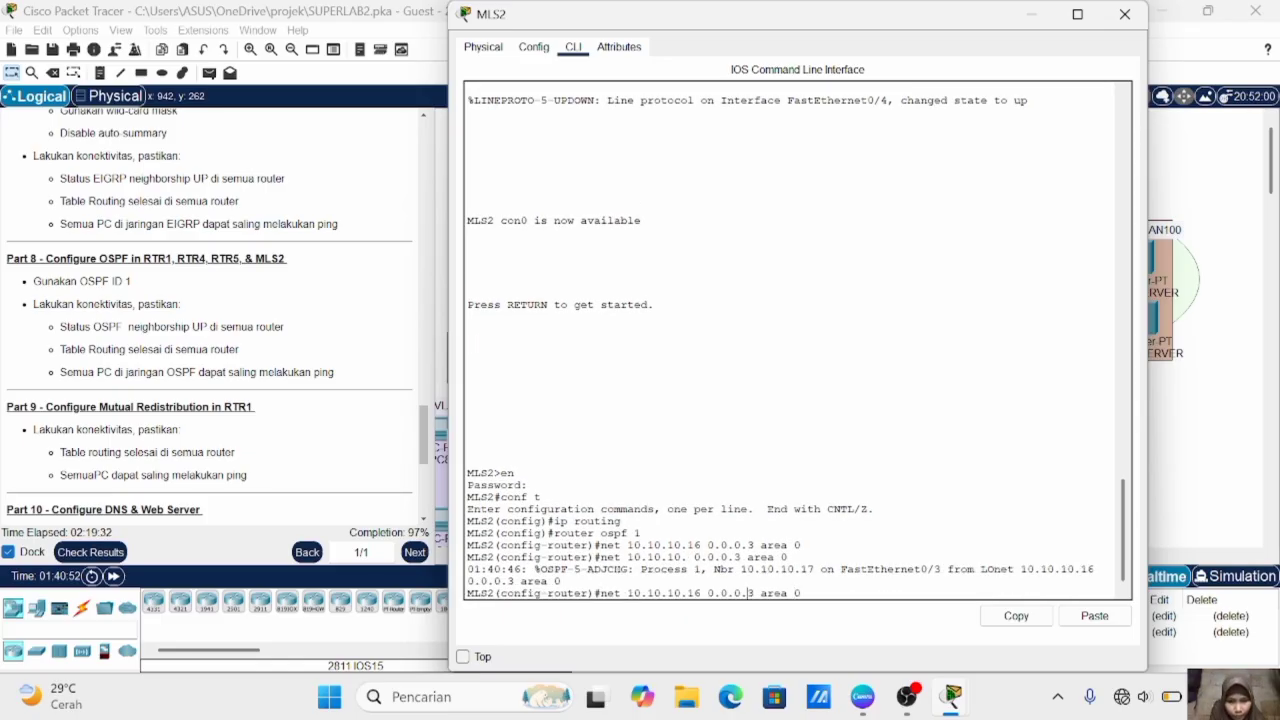
pyautogui.press('Left')
pyautogui.press('Left')
pyautogui.press('Left')
pyautogui.press('Left')
pyautogui.press('Left')
pyautogui.press('Left')
pyautogui.press('Left')
pyautogui.press('Left')
pyautogui.press('Left')
pyautogui.press('Left')
pyautogui.press('Left')
pyautogui.press('Left')
pyautogui.press('Left')
pyautogui.press('Left')
pyautogui.press('Left')
pyautogui.press('BackSpace')
pyautogui.press('BackSpace')
pyautogui.write('20')
pyautogui.press('Return')
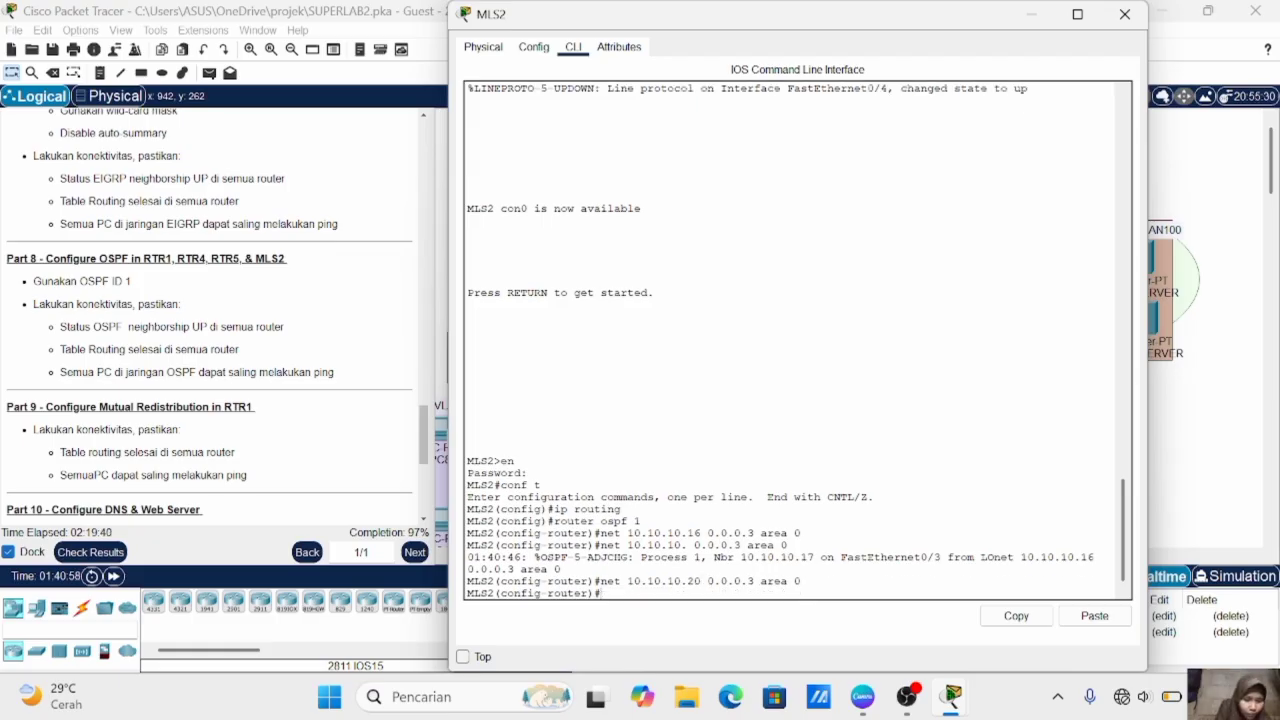
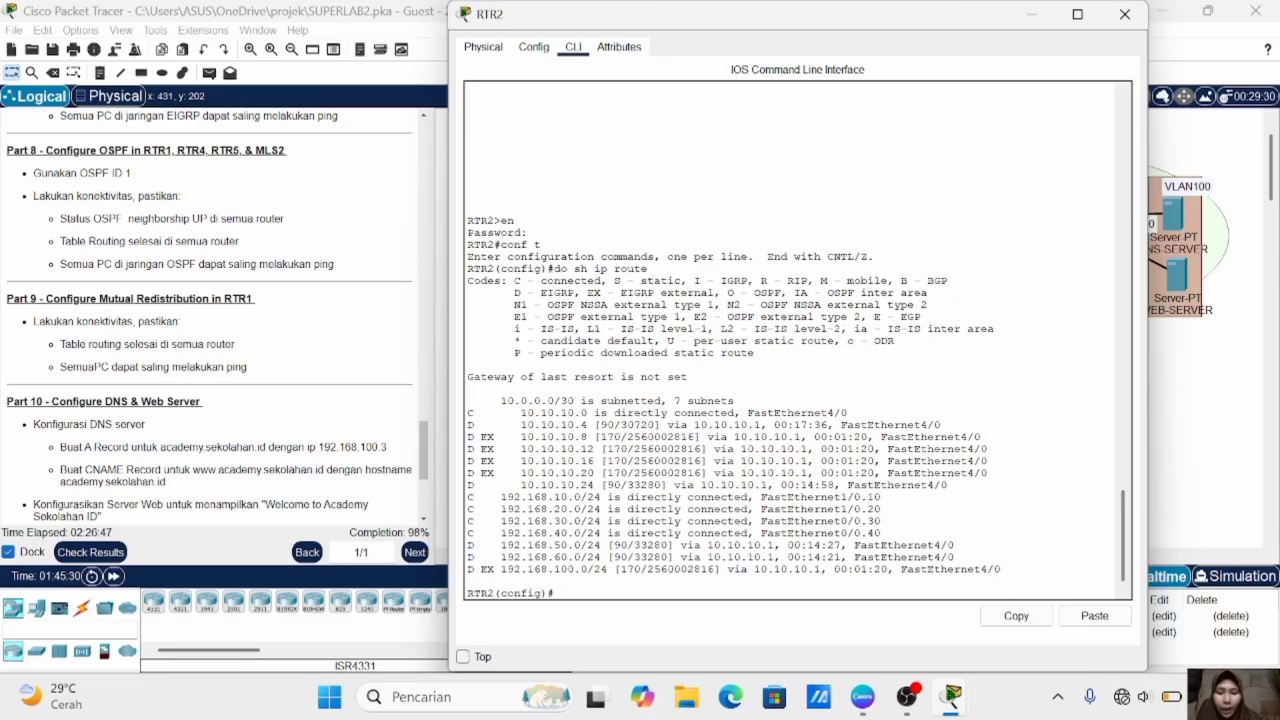
# - Turn on the DNS service on DNS-SERVER
pyautogui.click(1206, 320)
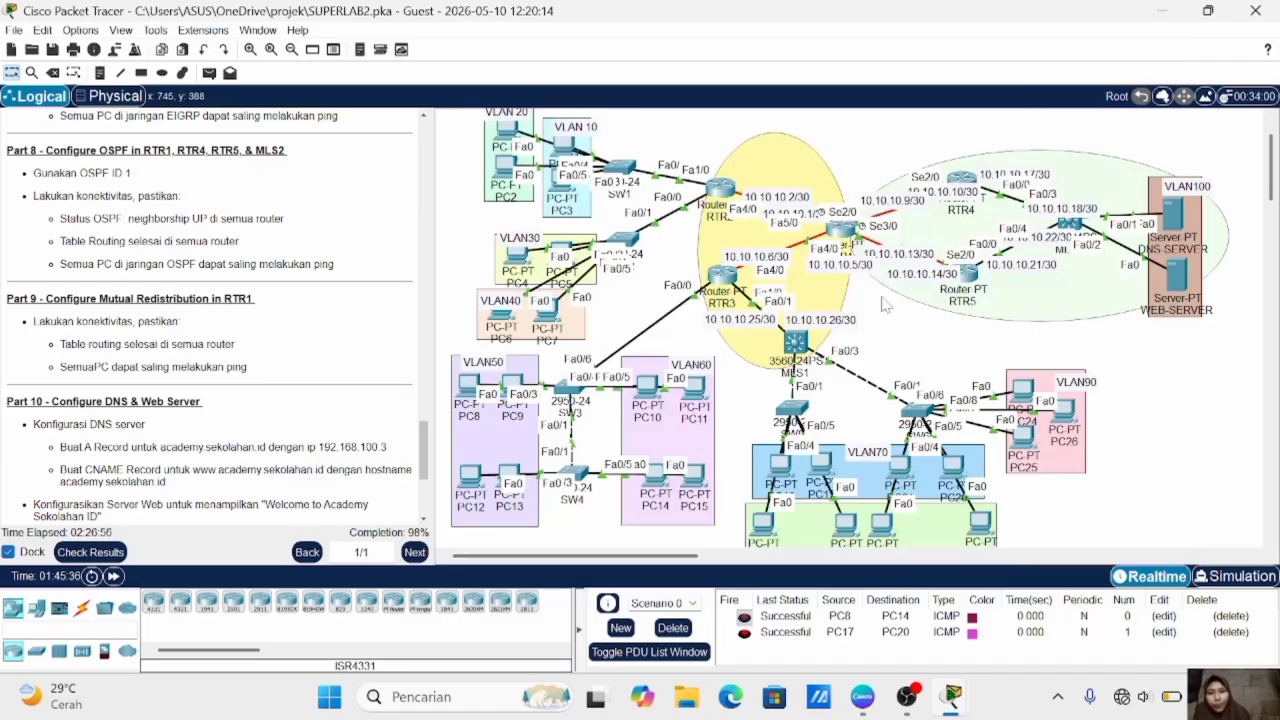
pyautogui.moveTo(497, 180)
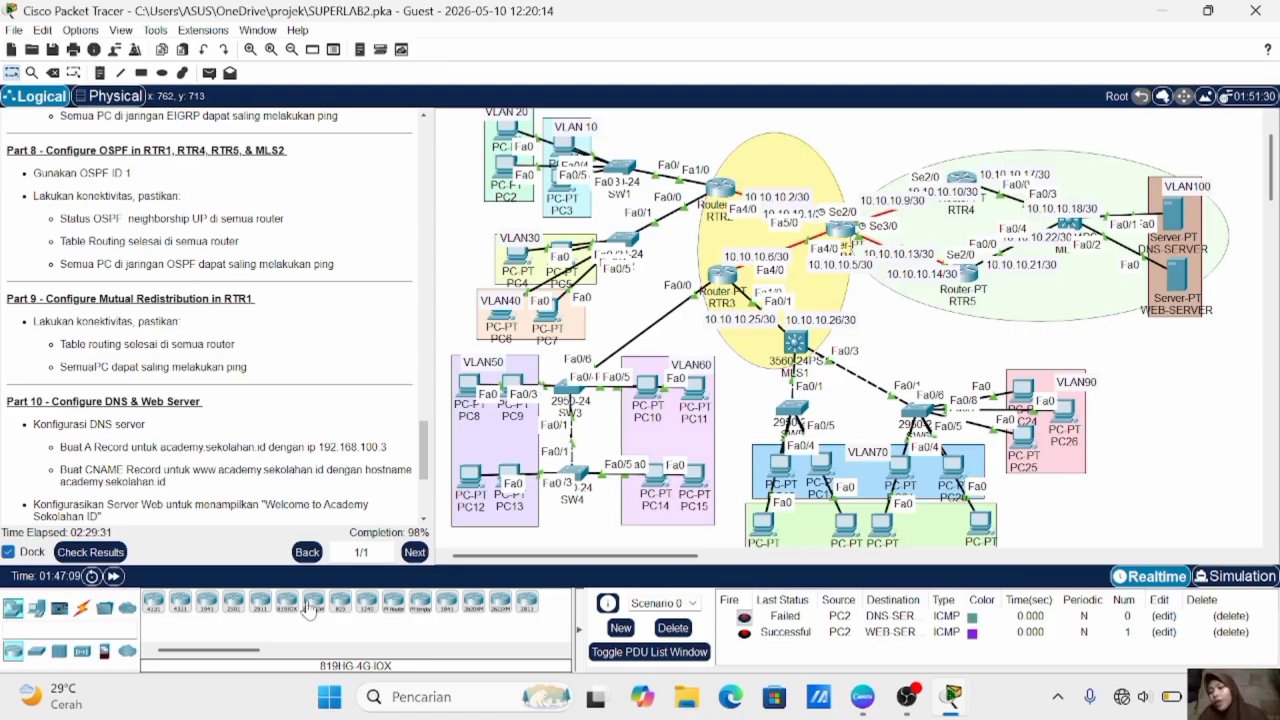
pyautogui.scroll(-3, 202, 366)
pyautogui.scroll(-1, 202, 366)
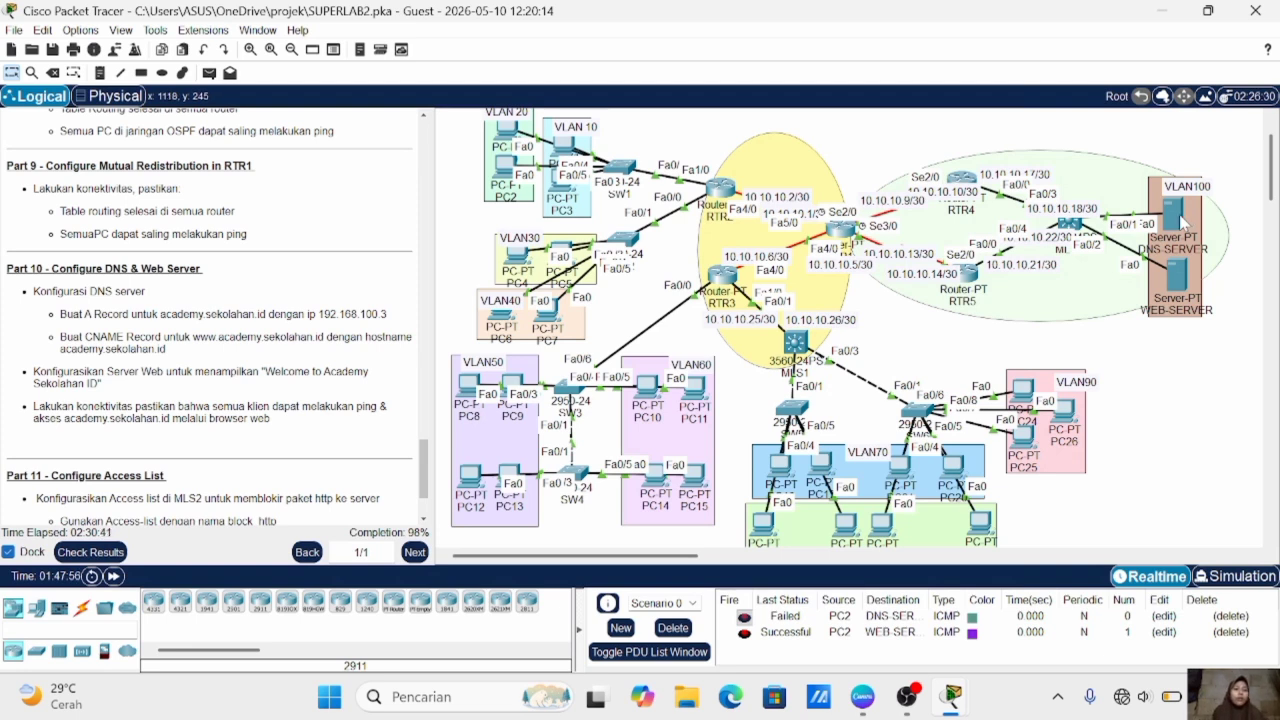
pyautogui.click(1173, 215)
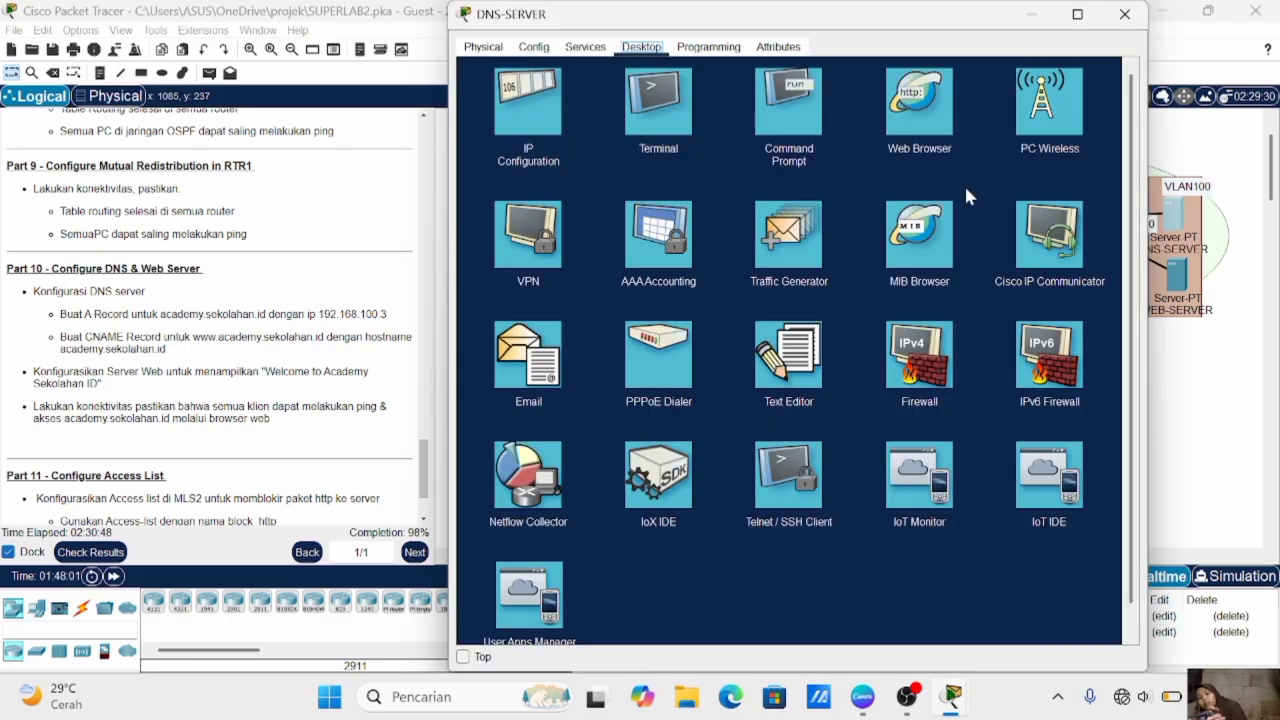
pyautogui.click(585, 47)
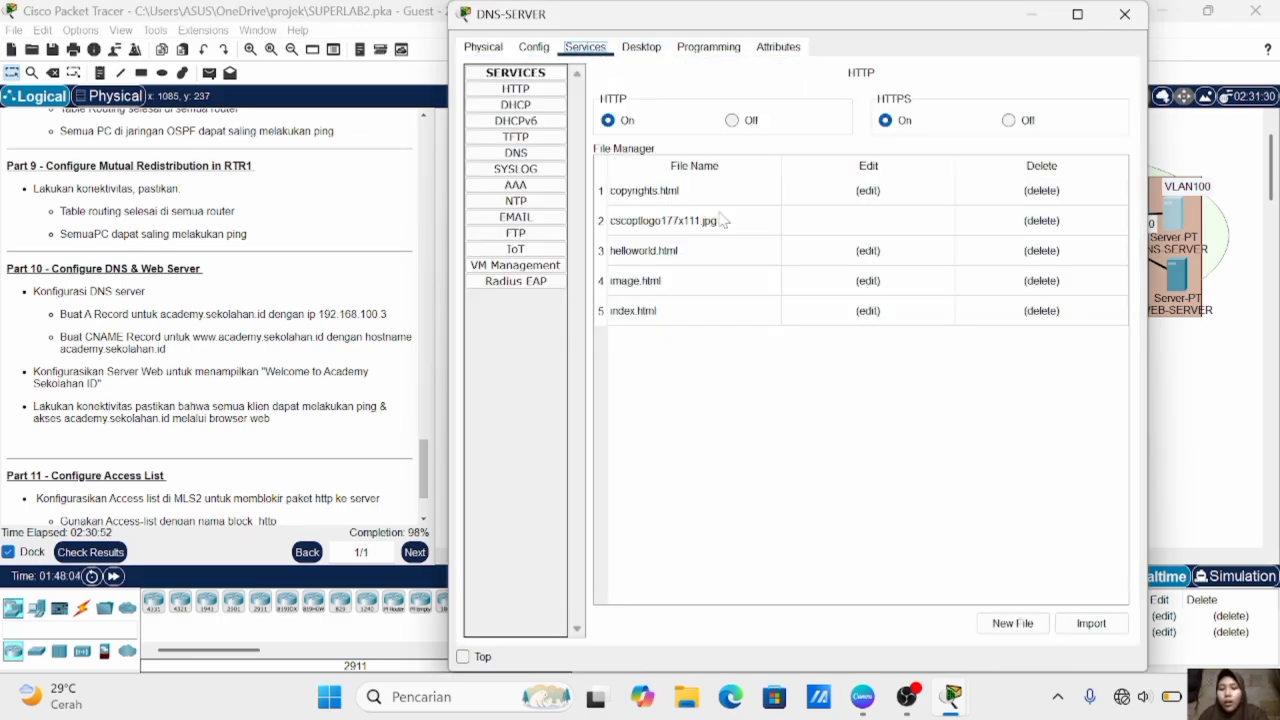
pyautogui.click(530, 155)
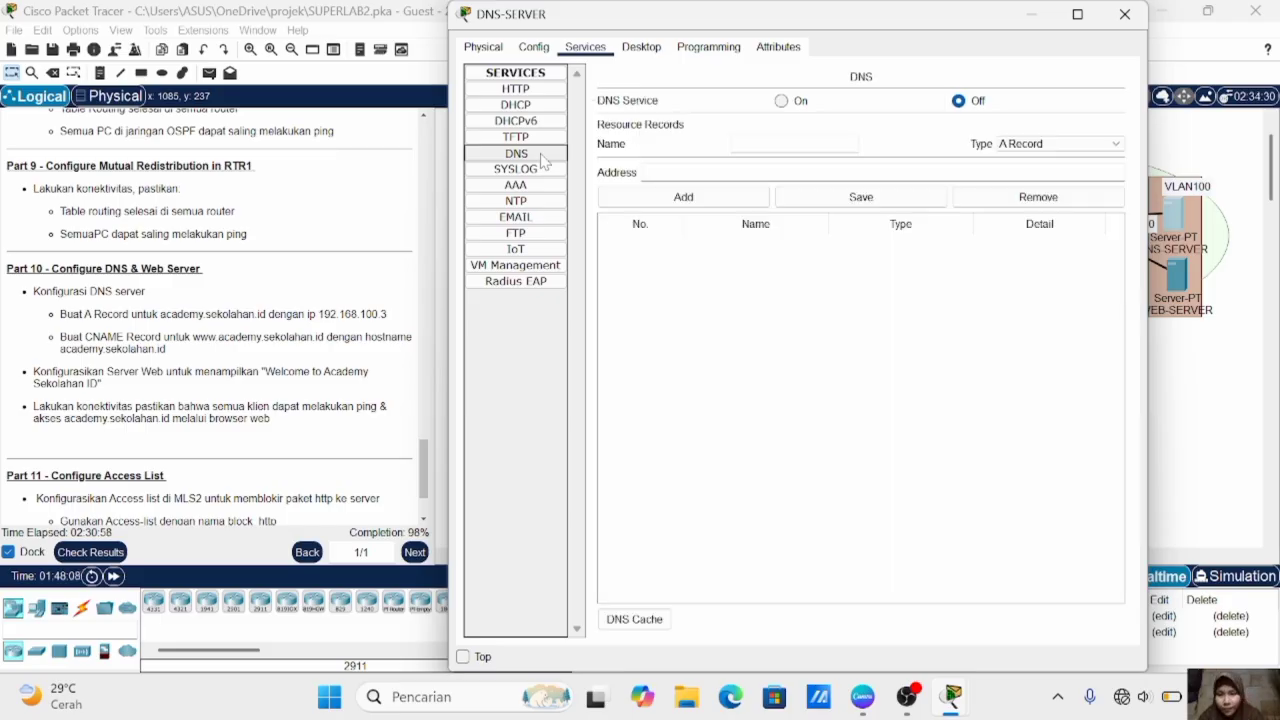
pyautogui.click(785, 101)
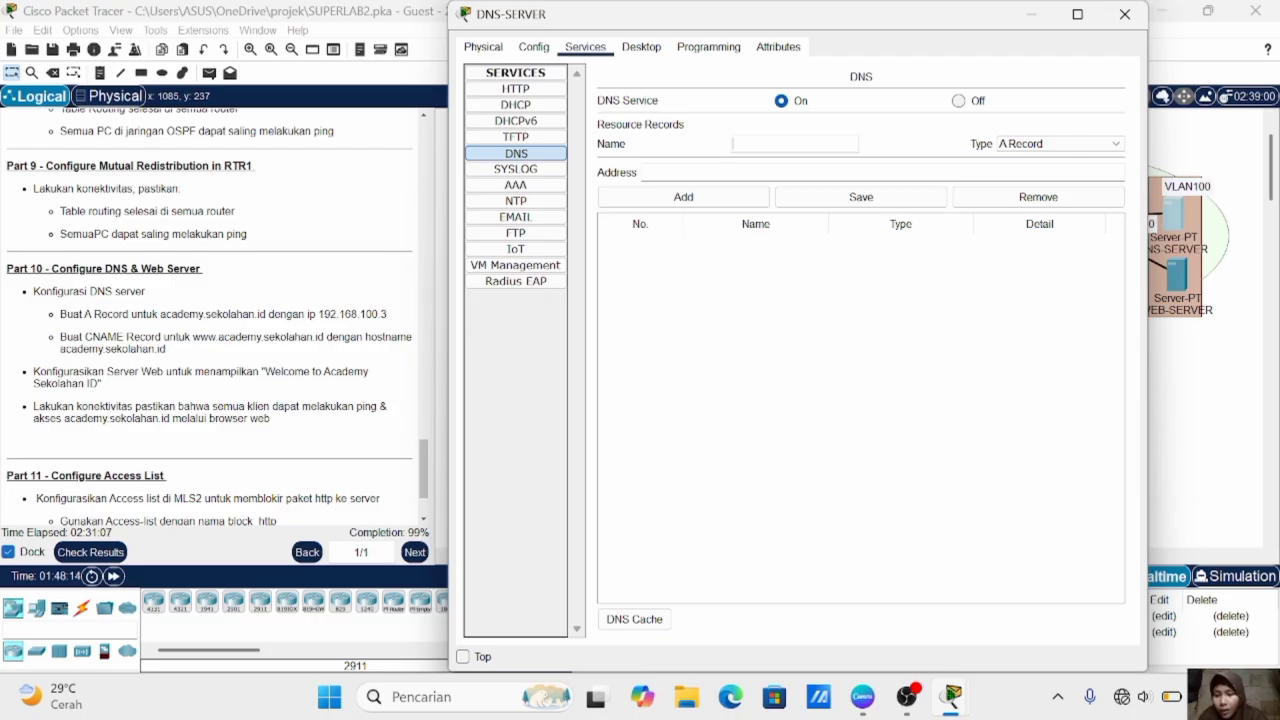
# - Add a DNS A record for academy.sekolahan.com with address 192.168.100.3 on DNS-SERVER
pyautogui.write('academy')
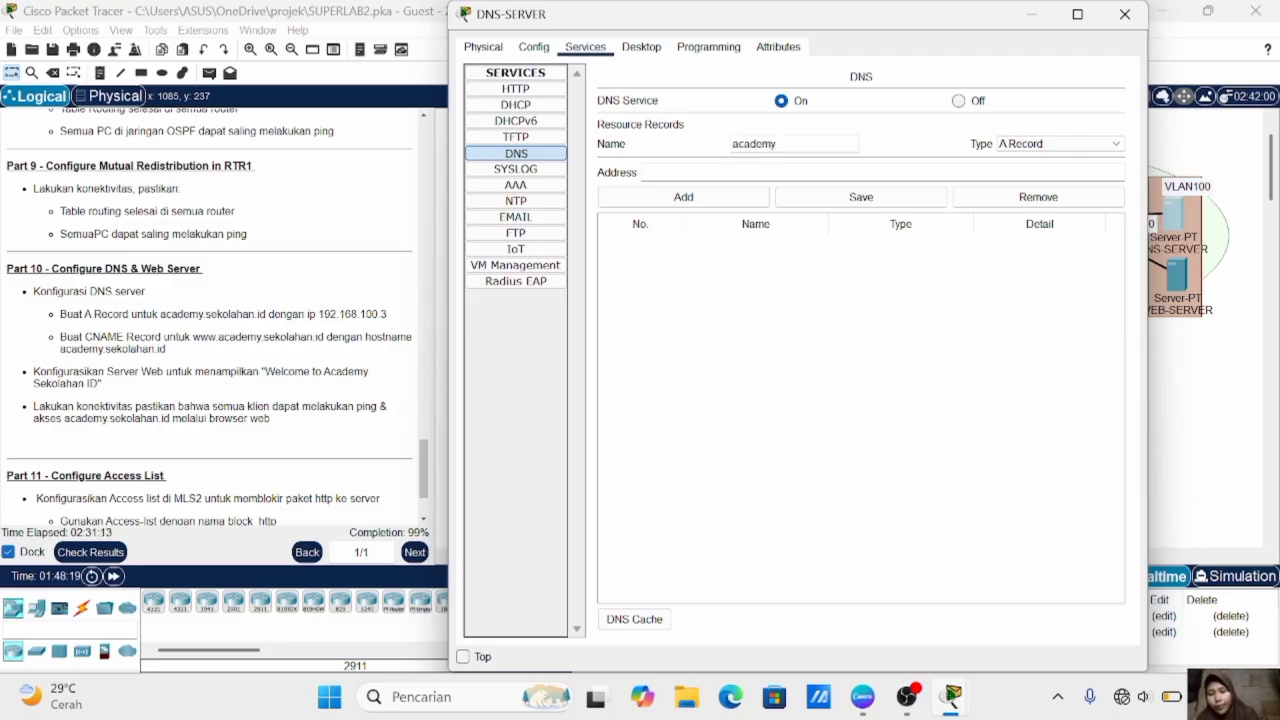
pyautogui.write('.se')
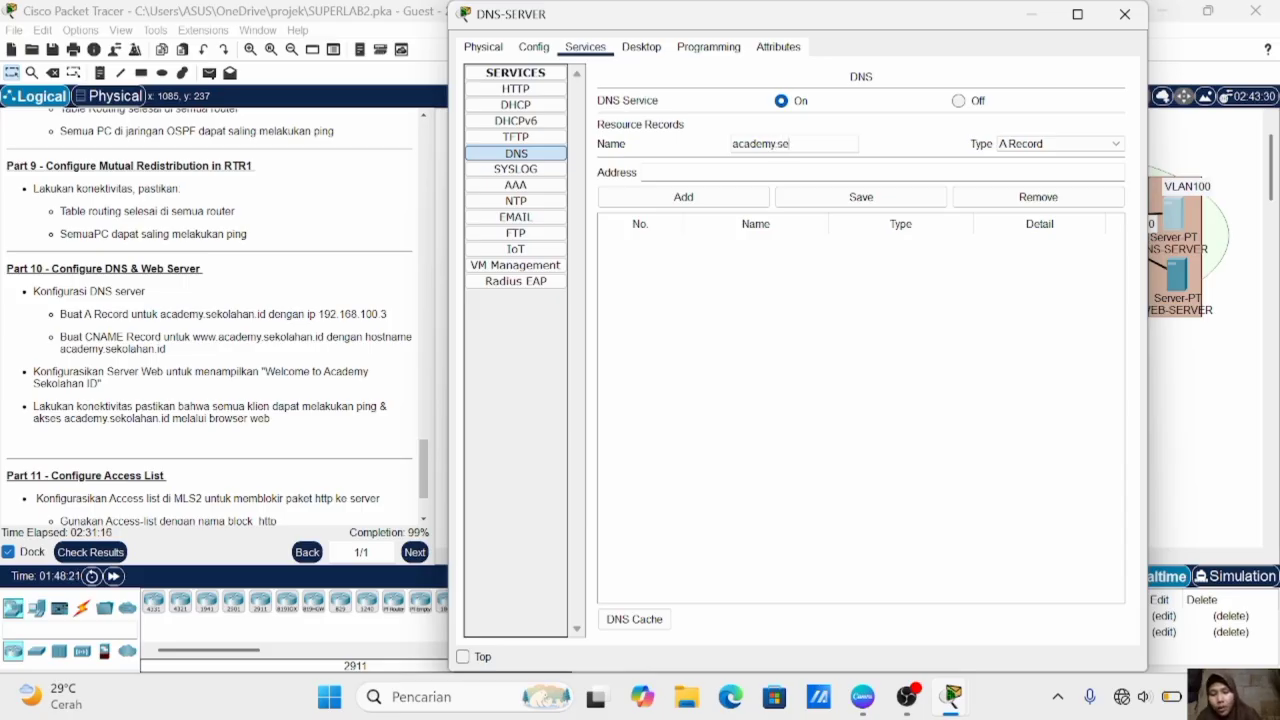
pyautogui.write('kolahan')
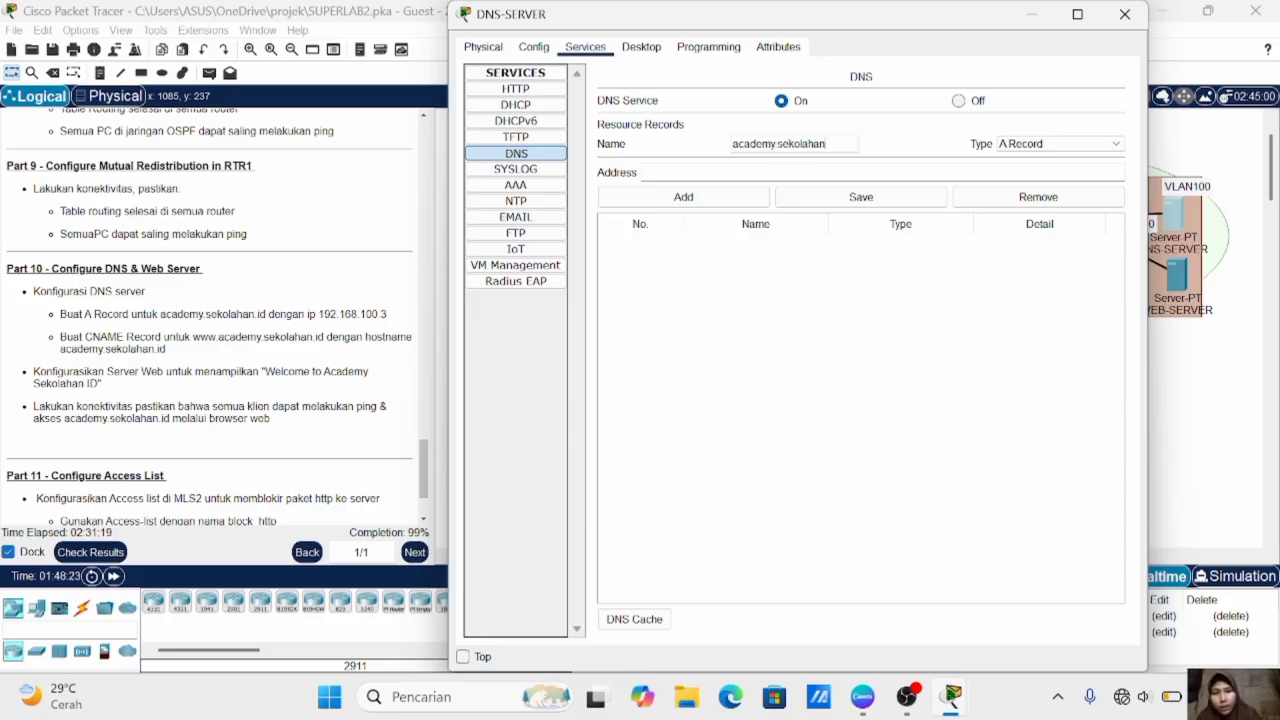
pyautogui.write('.com')
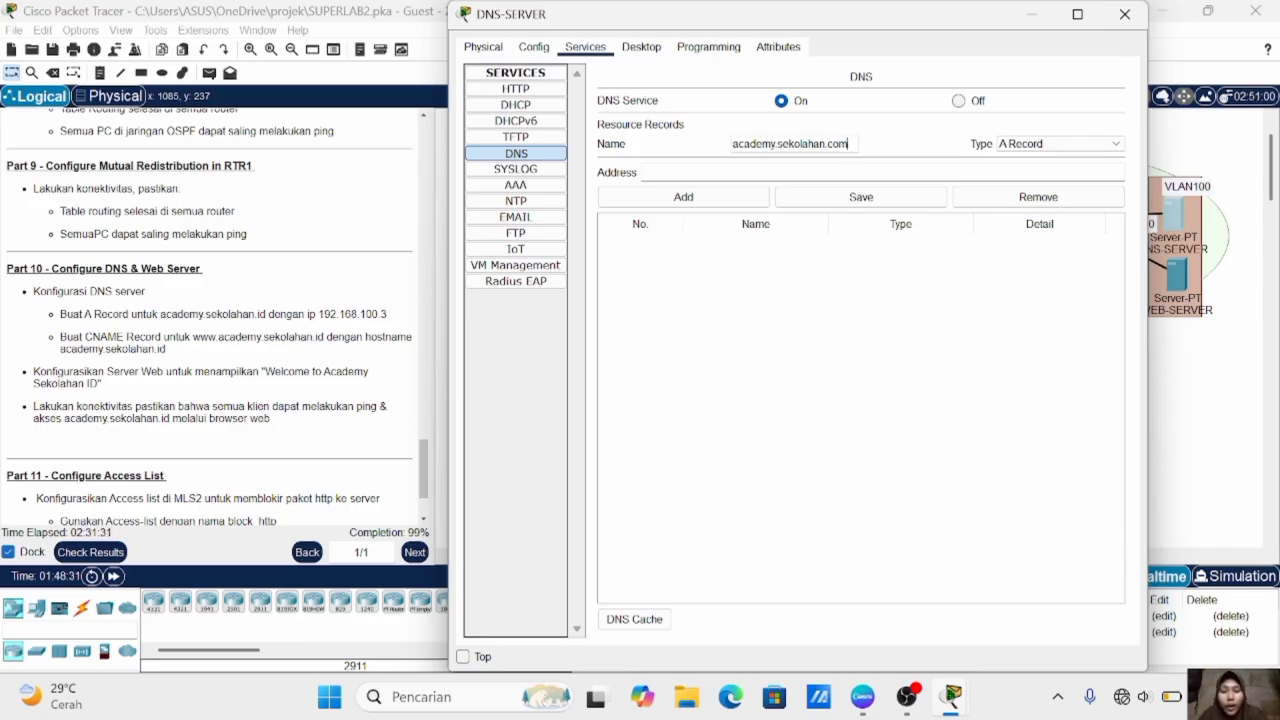
pyautogui.click(690, 172)
pyautogui.write('1')
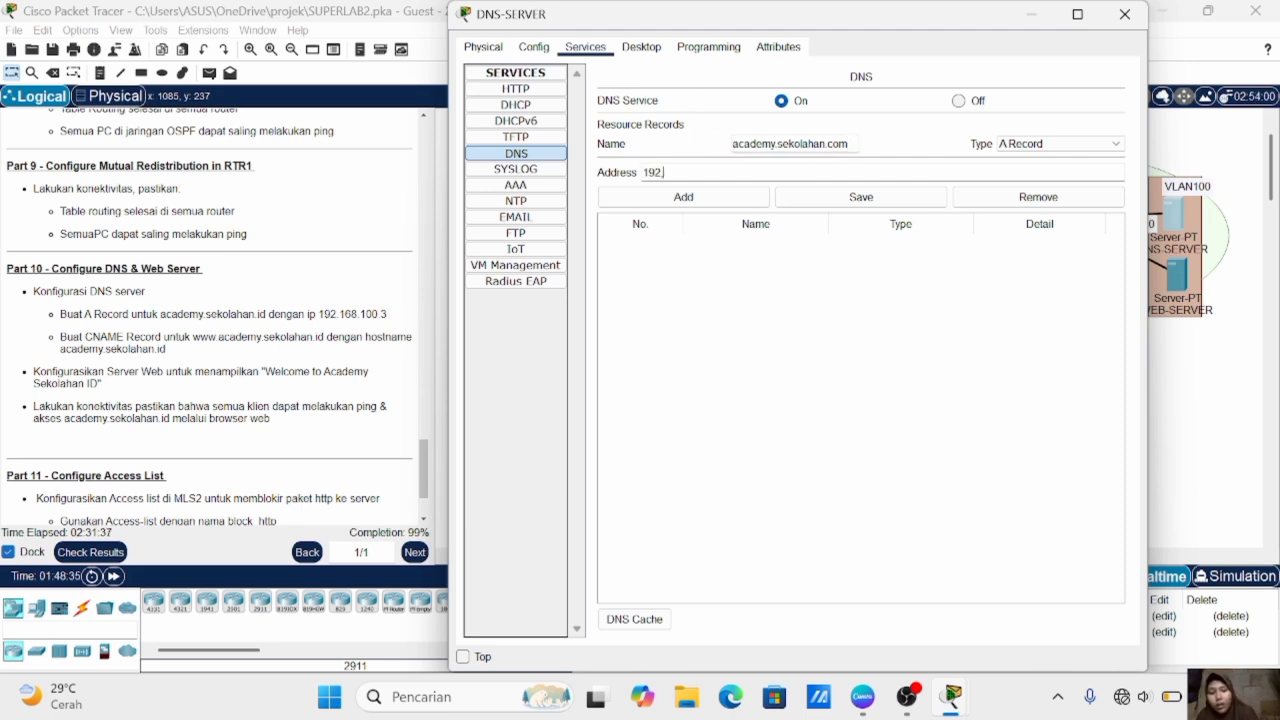
pyautogui.write('92.168.')
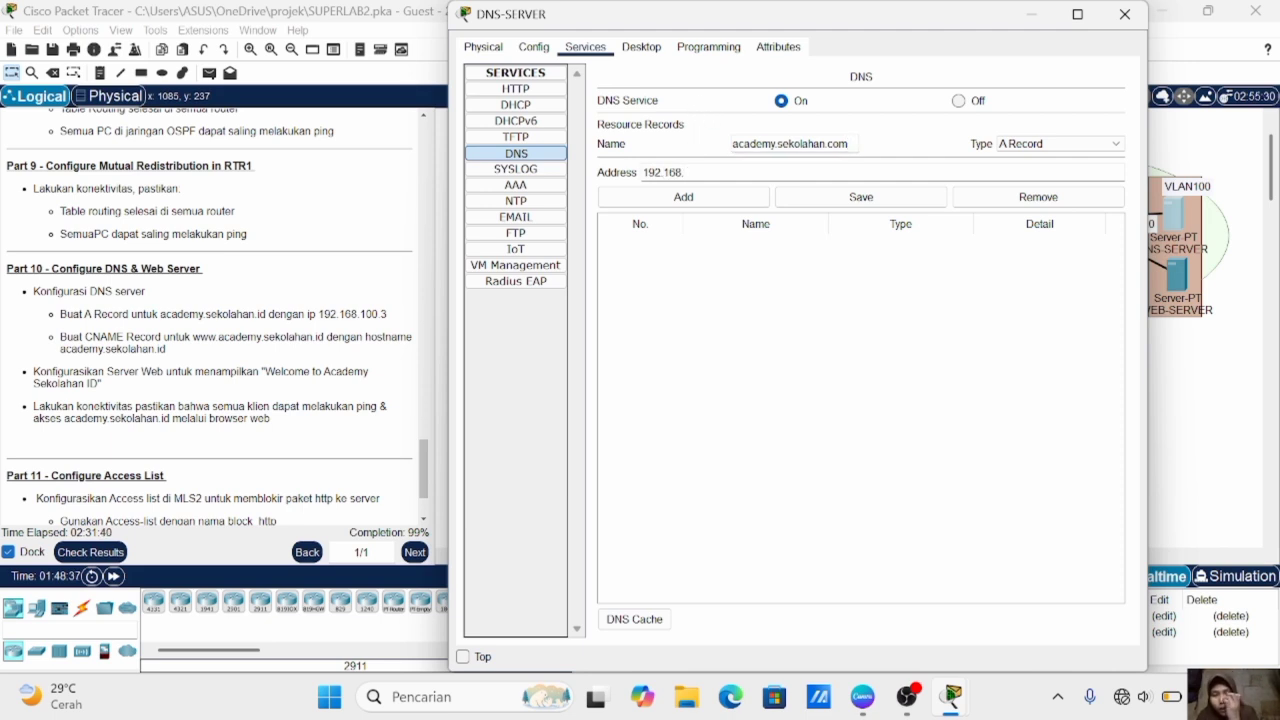
pyautogui.write('100.3')
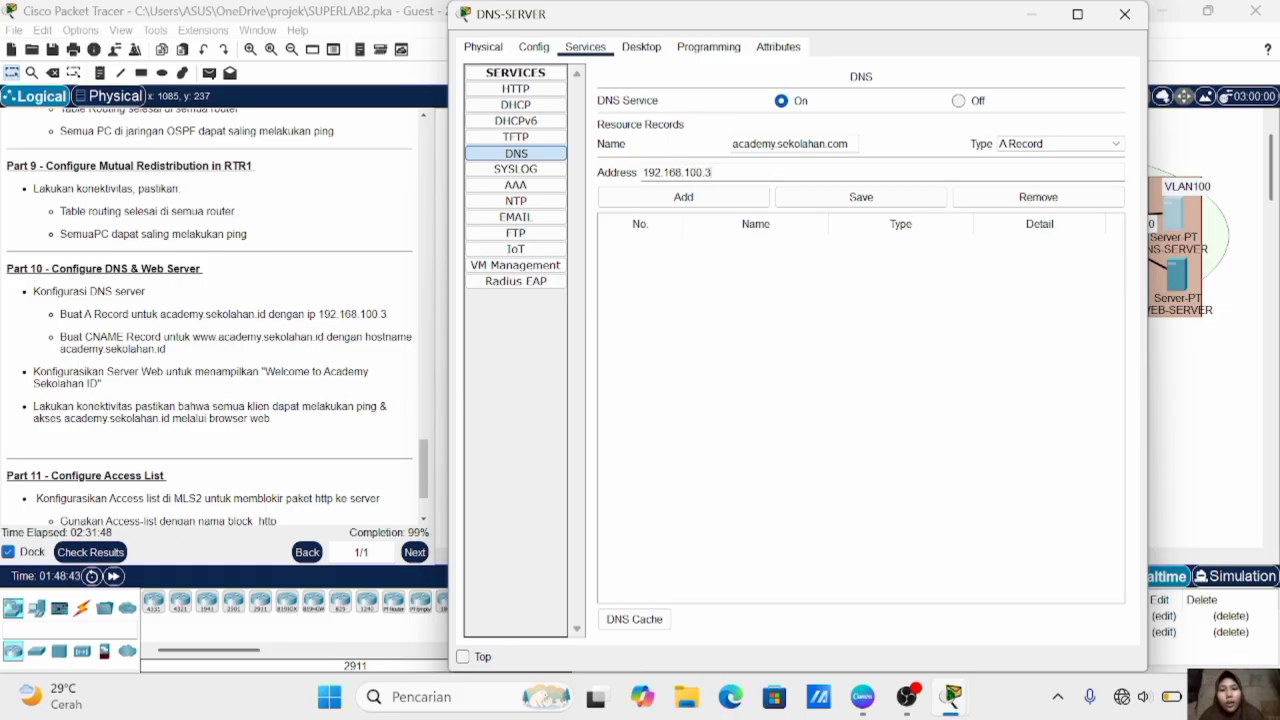
pyautogui.click(705, 197)
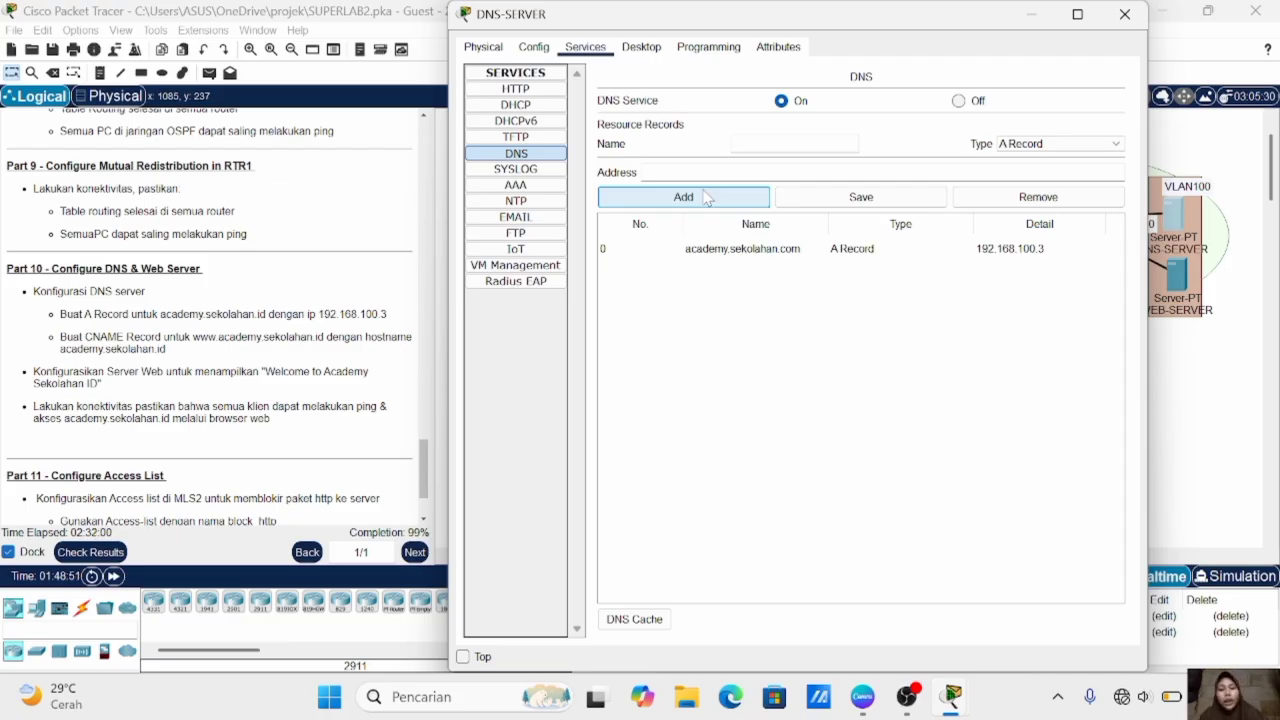
pyautogui.click(1060, 144)
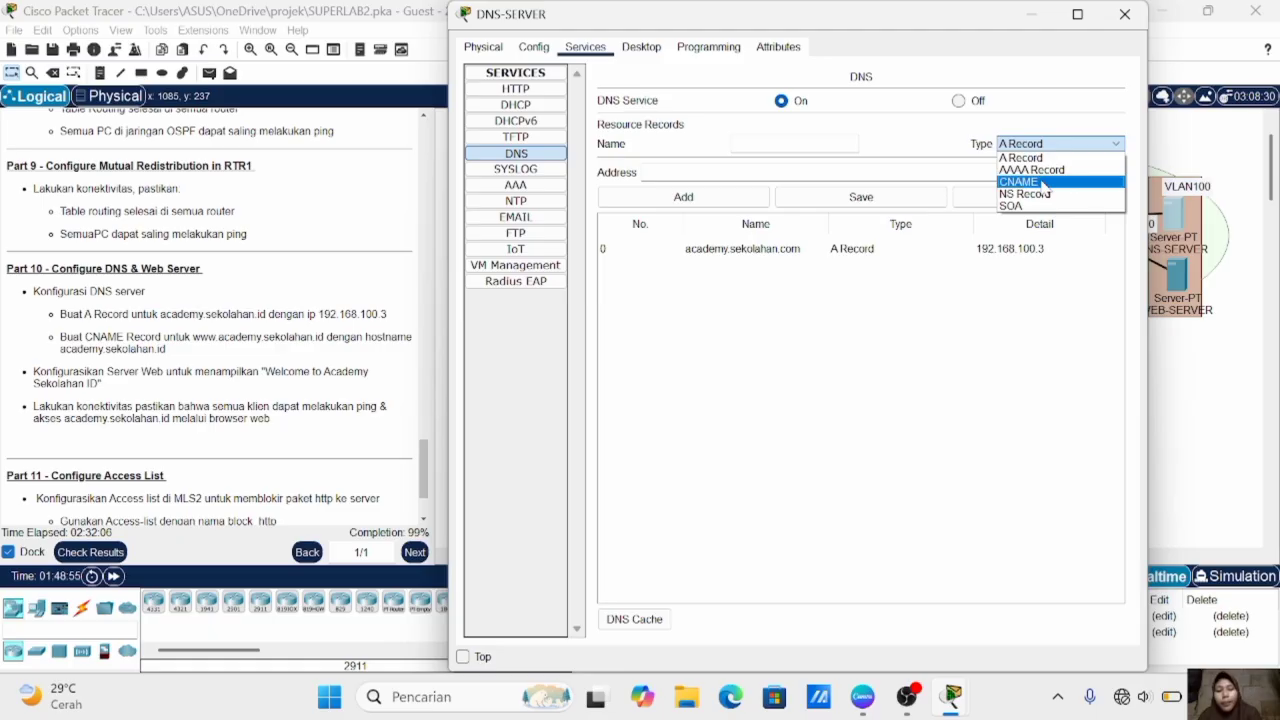
pyautogui.click(1046, 183)
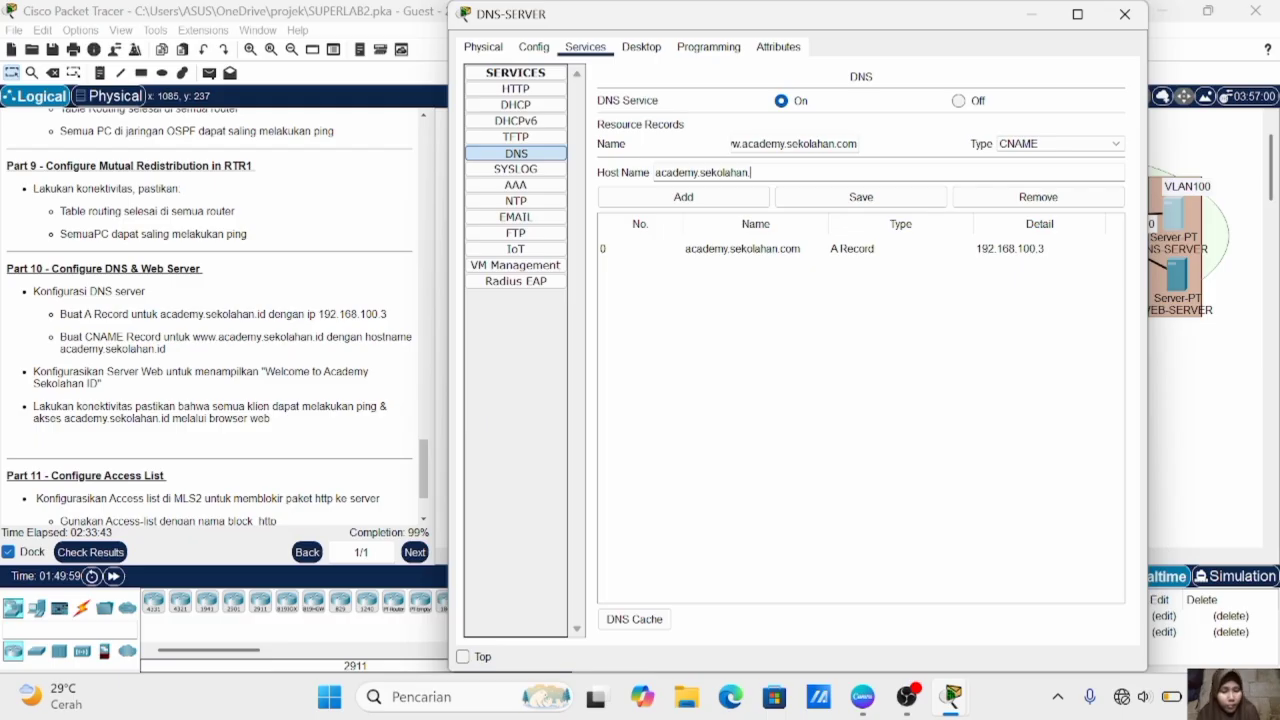
pyautogui.write('com')
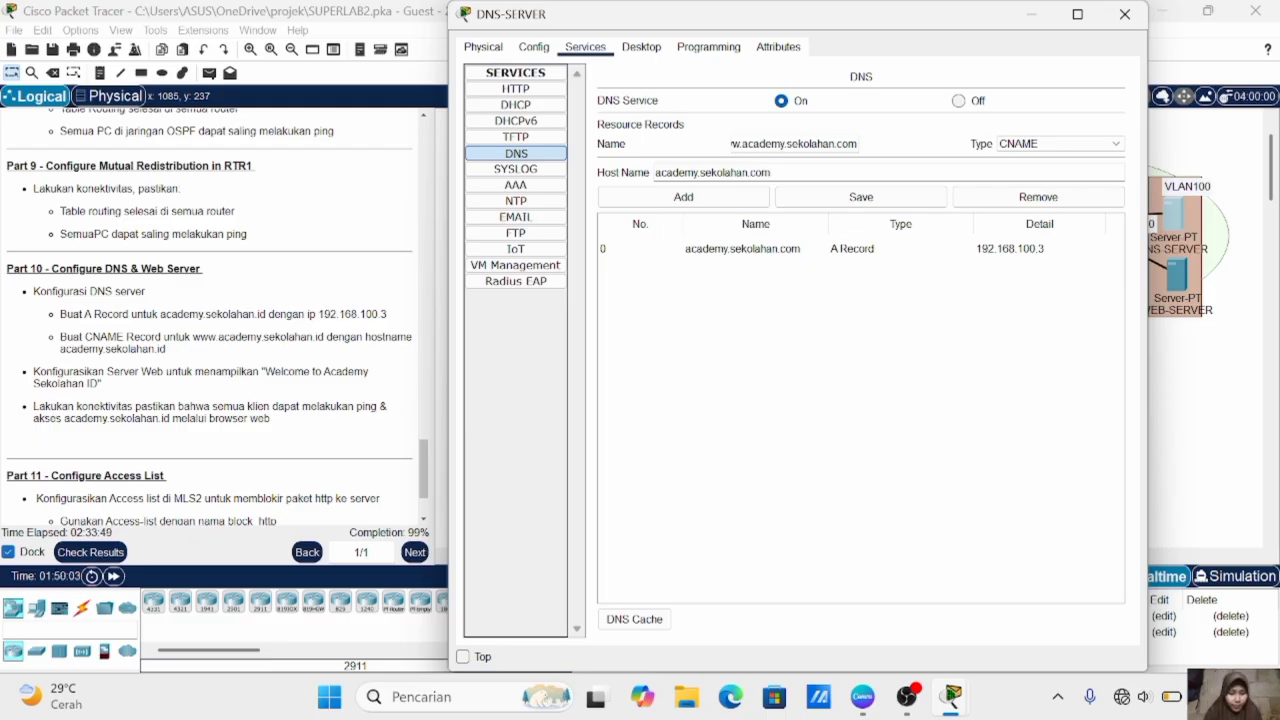
pyautogui.click(735, 198)
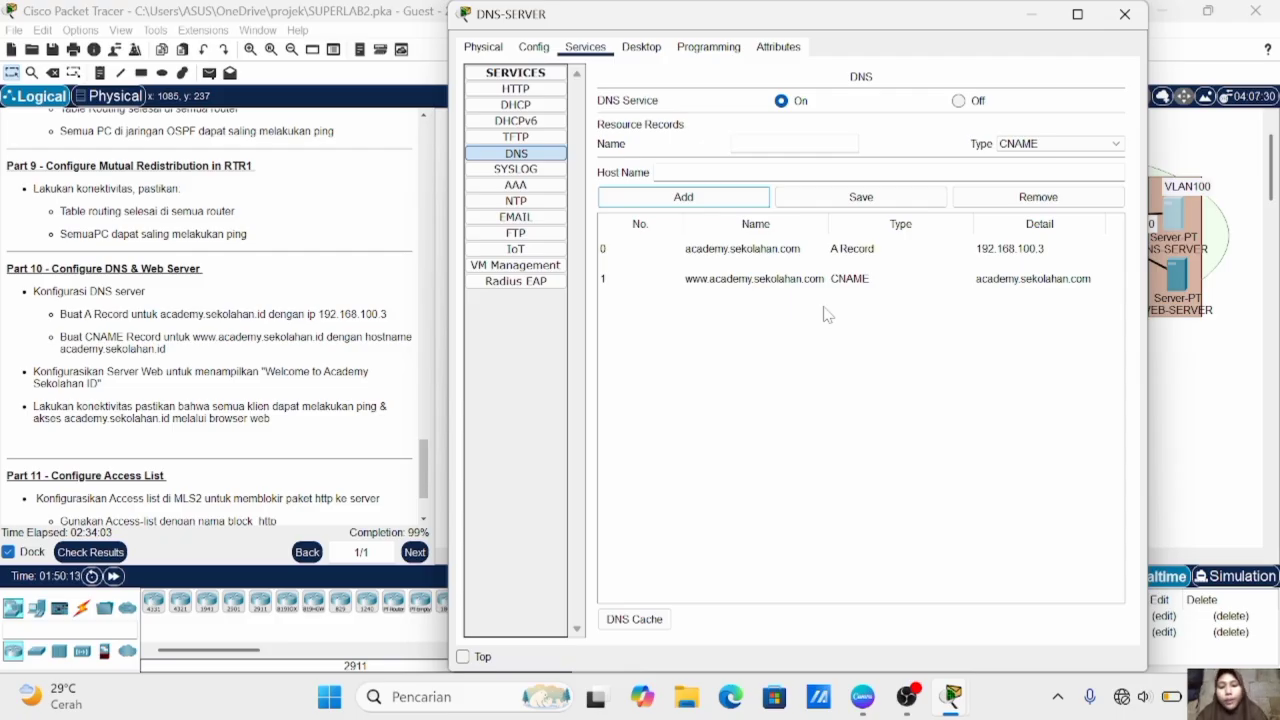
pyautogui.click(1213, 382)
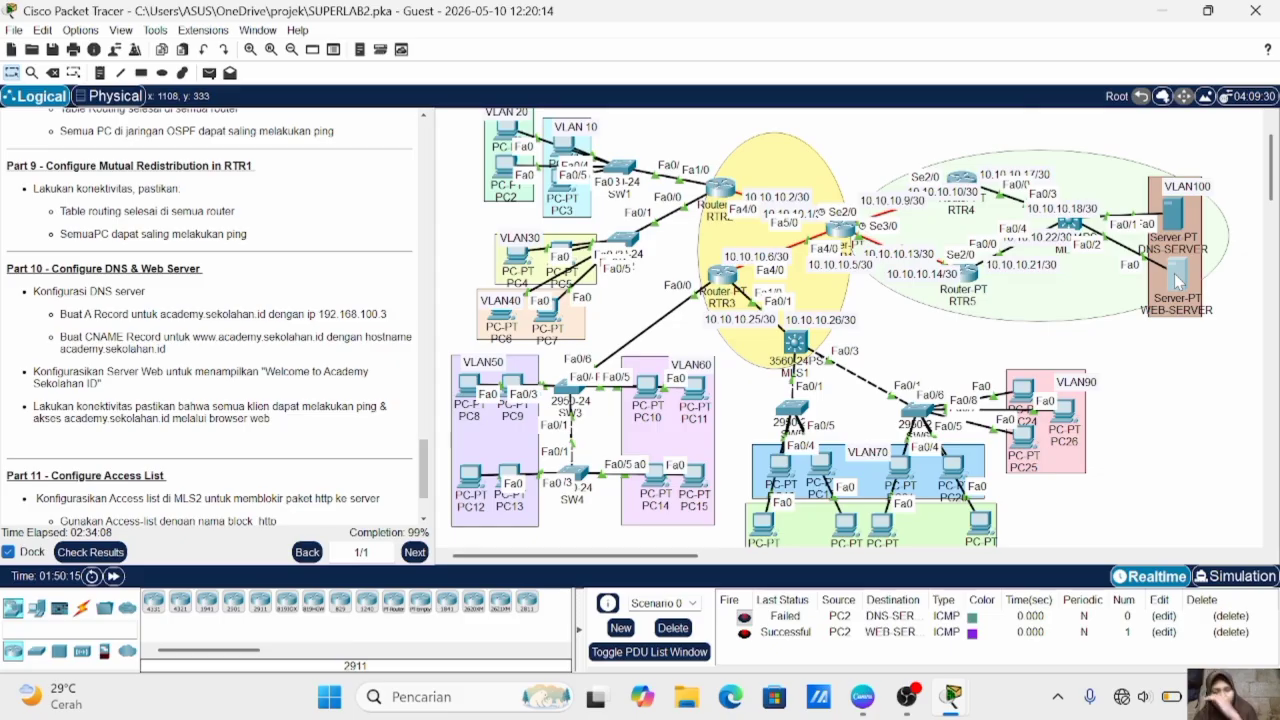
# - In WEB-SERVER's index.html, set the heading to "ACADEMY SEKOLAHAN ID" and the welcome text to "Welcome to Academy sekolahan ID", and save, overwriting the file
pyautogui.click(1176, 281)
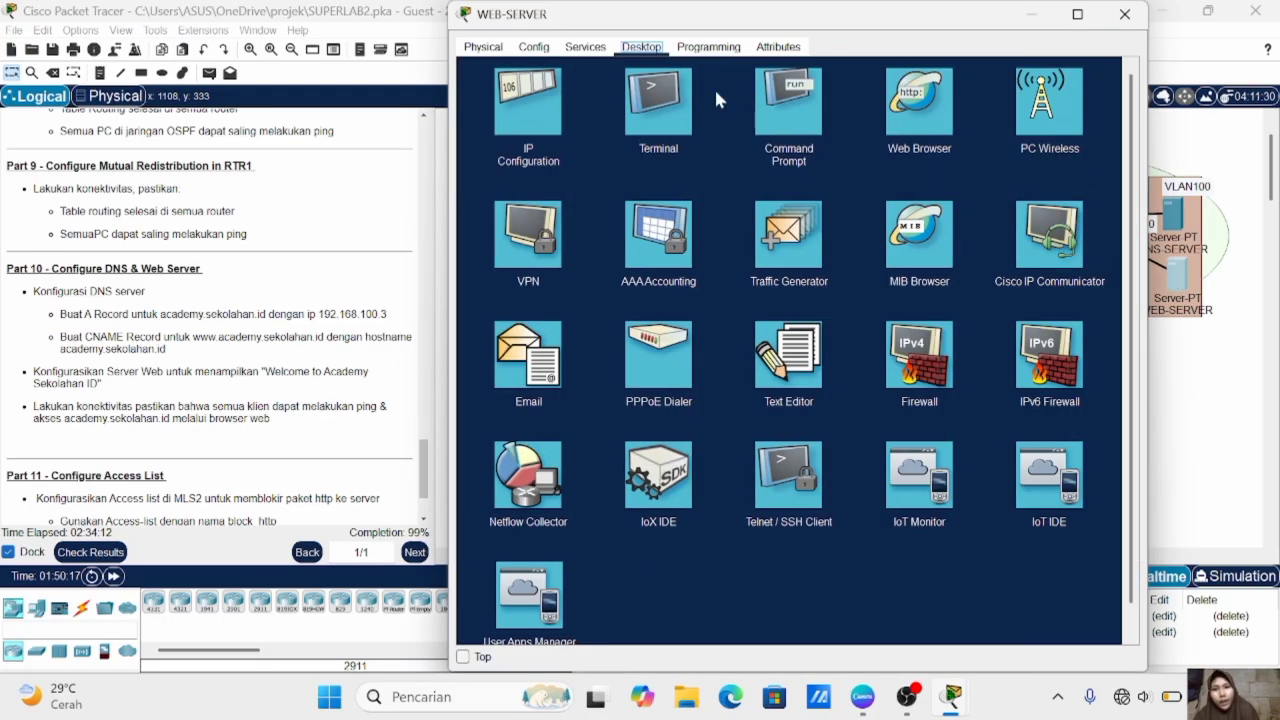
pyautogui.click(585, 47)
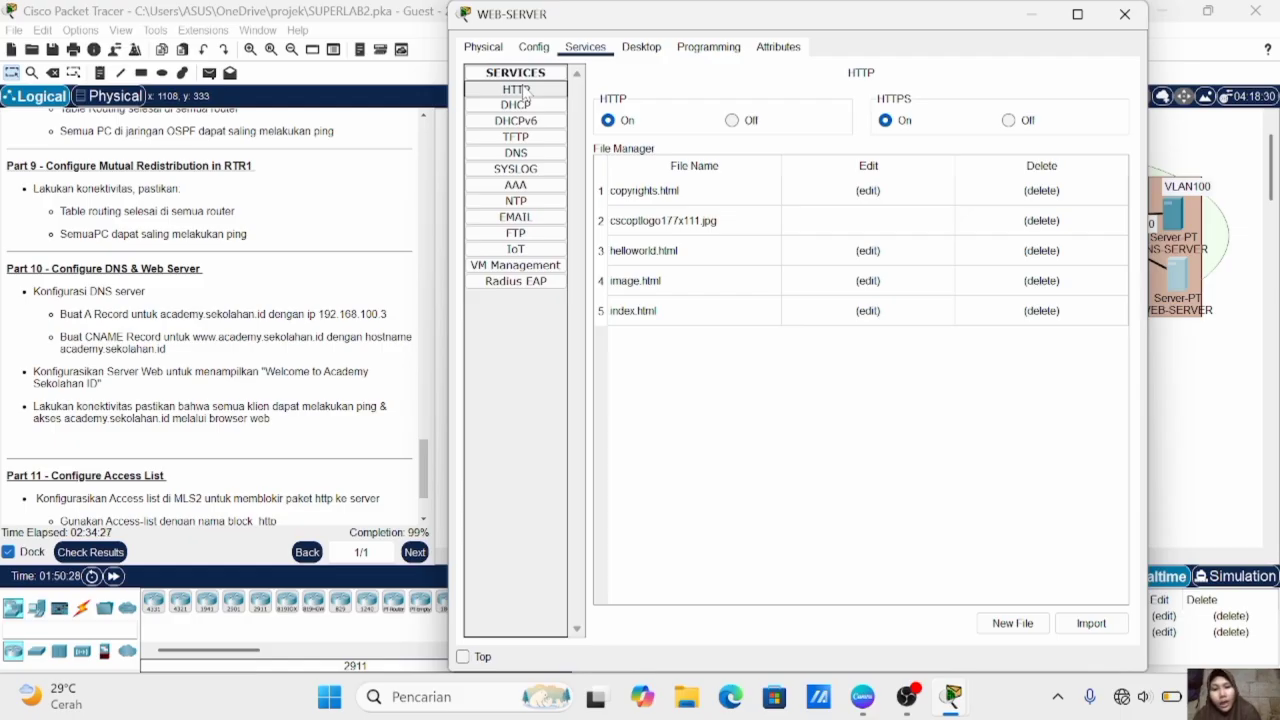
pyautogui.click(643, 311)
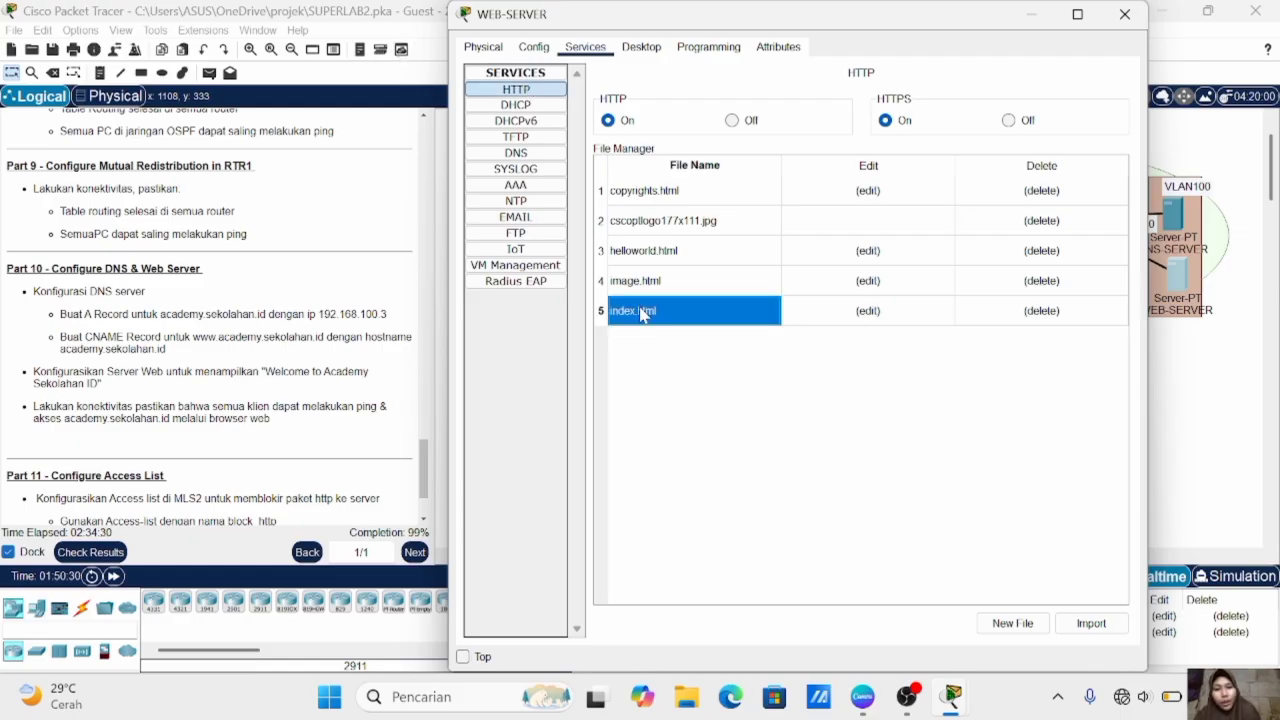
pyautogui.click(870, 311)
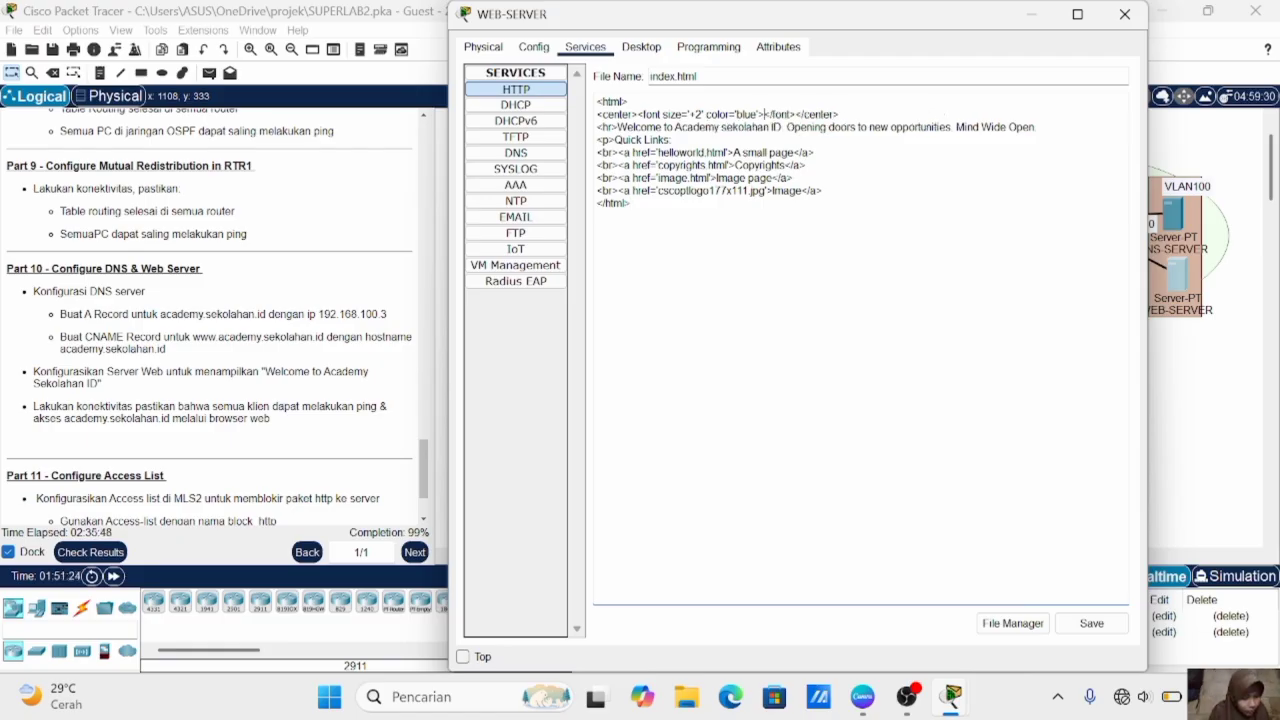
pyautogui.write('ACADEMY SEKOLAHAN ID')
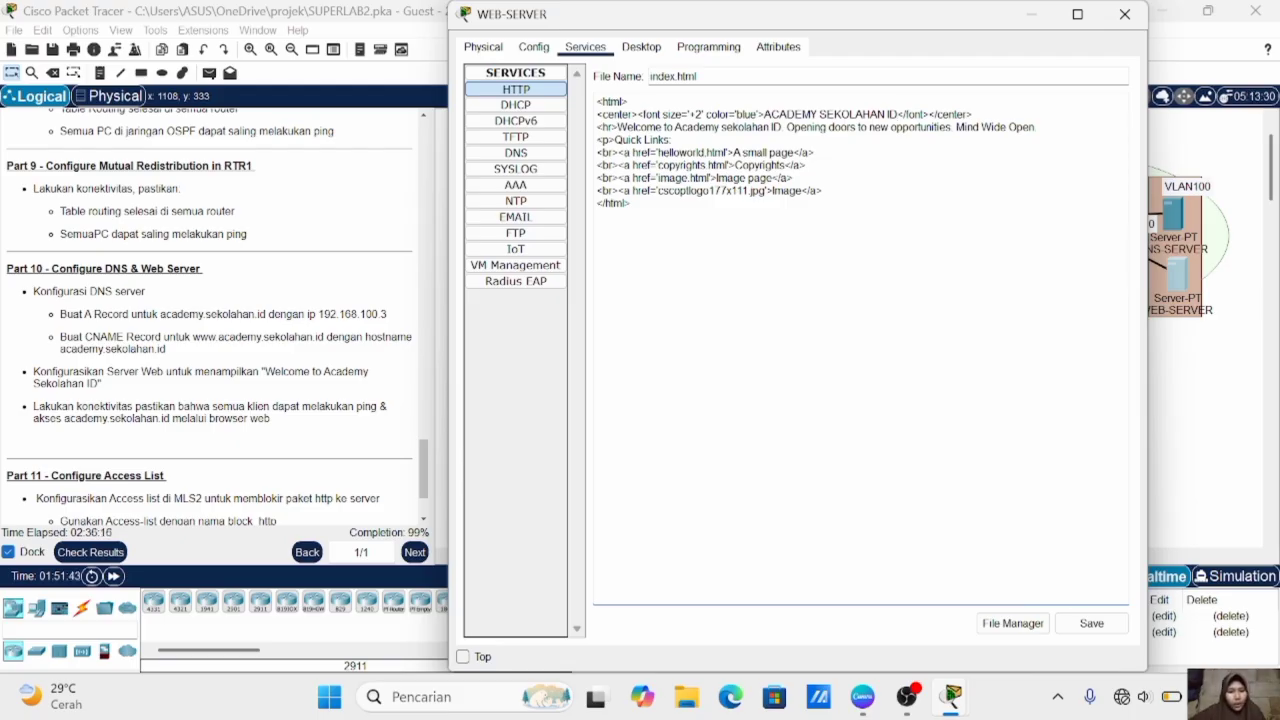
pyautogui.click(1088, 624)
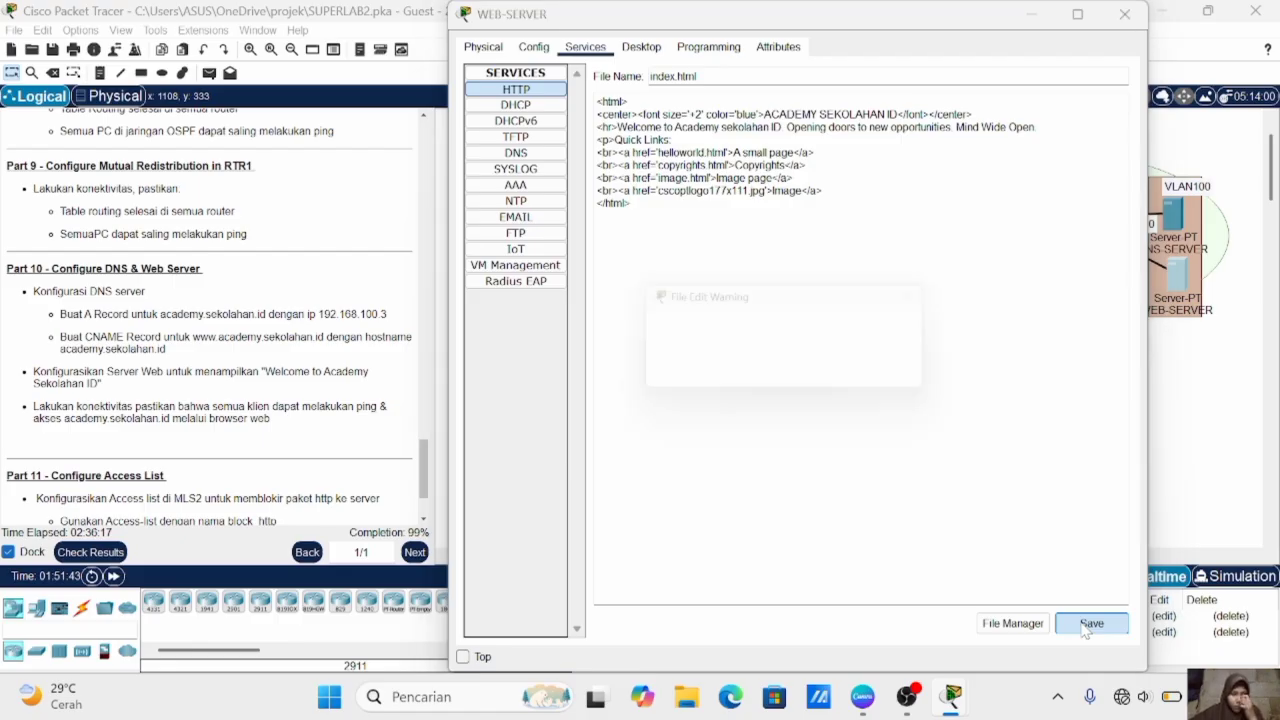
pyautogui.click(826, 377)
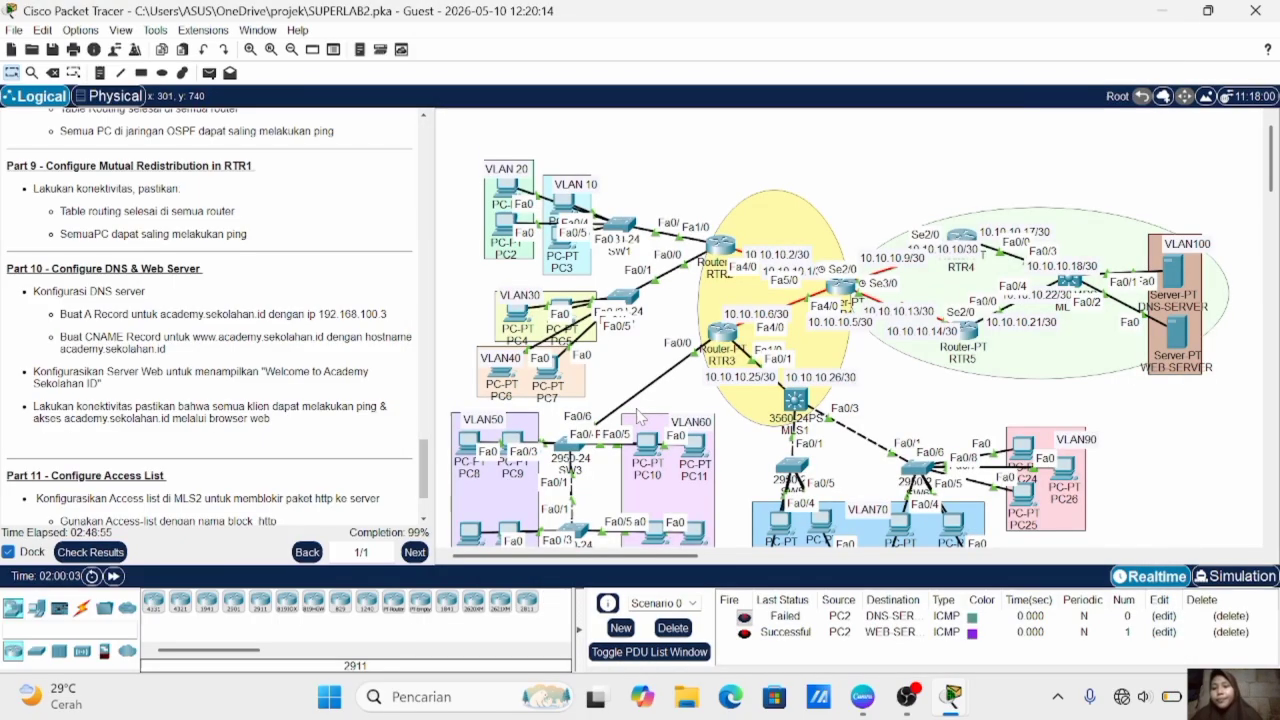
# - Open MLS2's command line and enter global configuration mode
pyautogui.scroll(-3, 222, 408)
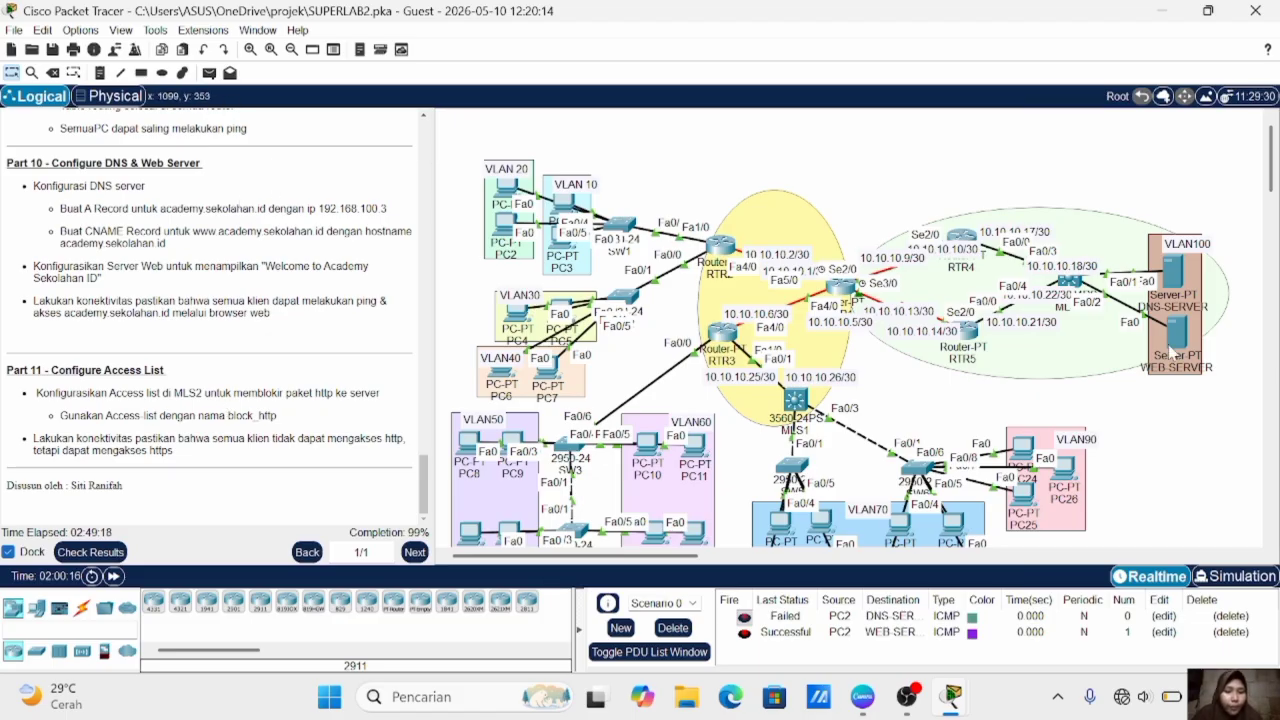
pyautogui.moveTo(1171, 349)
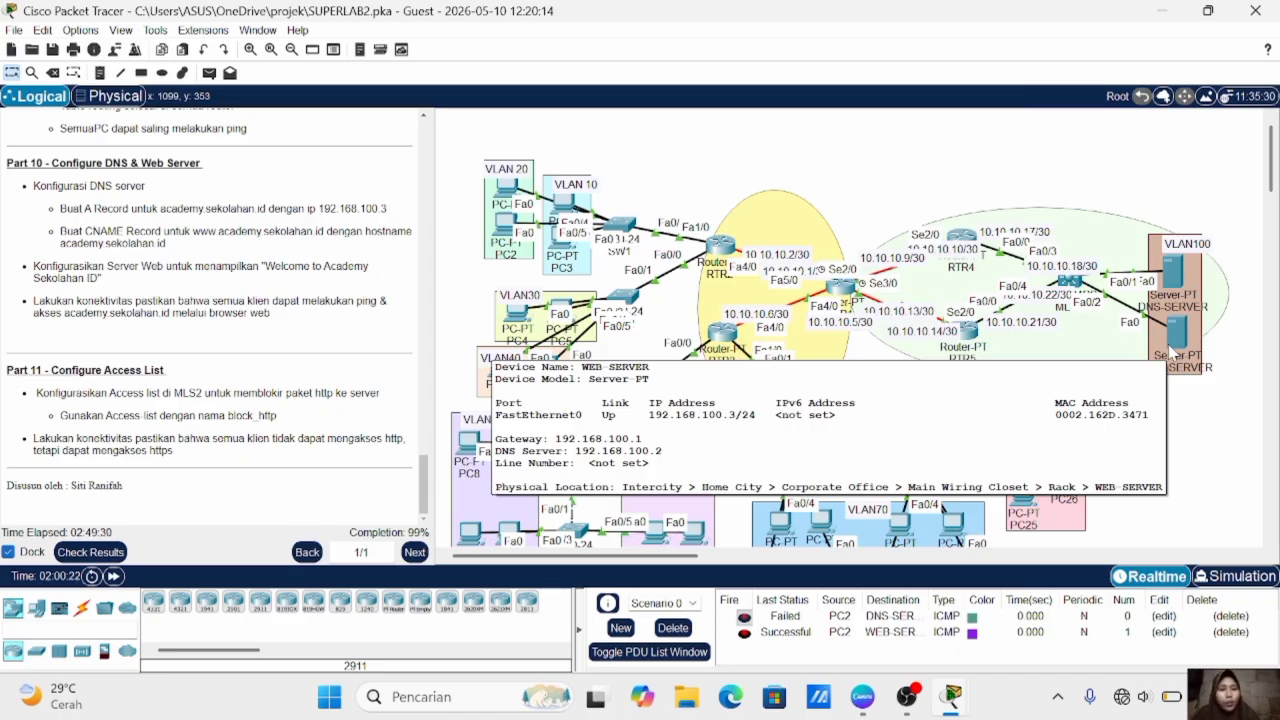
pyautogui.click(1070, 282)
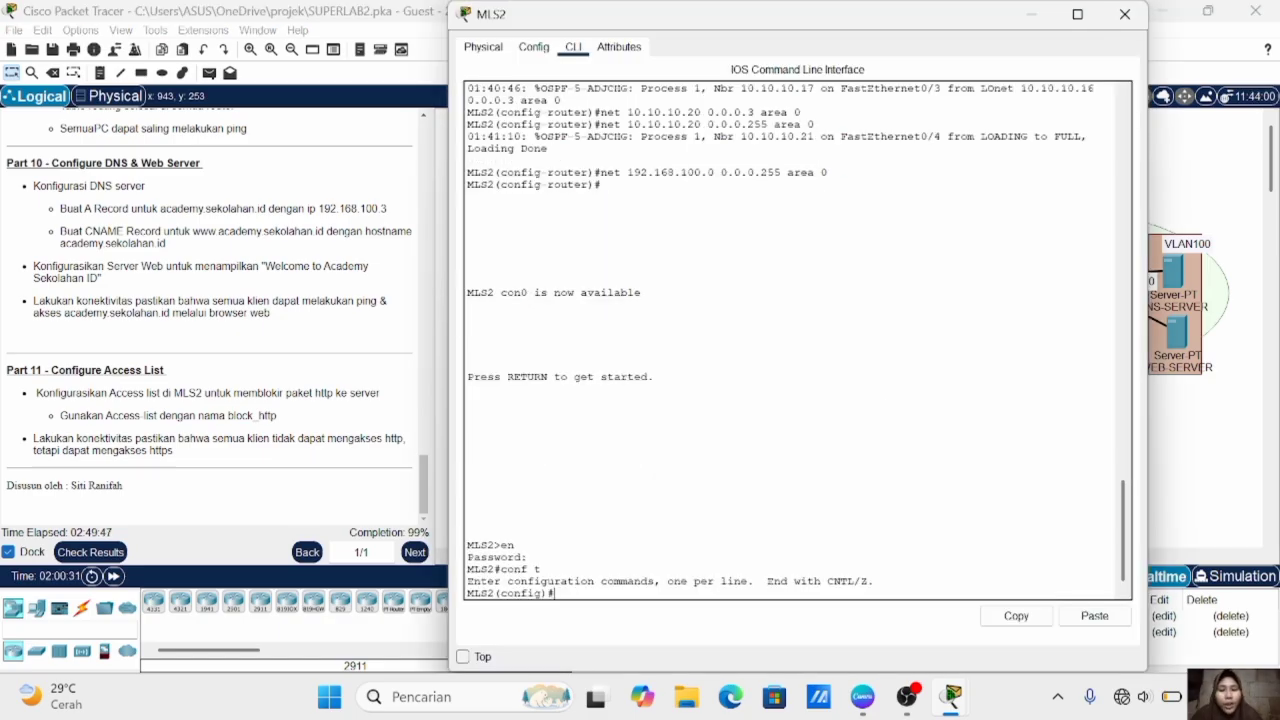
# - Try to create an extended IP access list on MLS2 with the name "block http"
pyautogui.write('ip access')
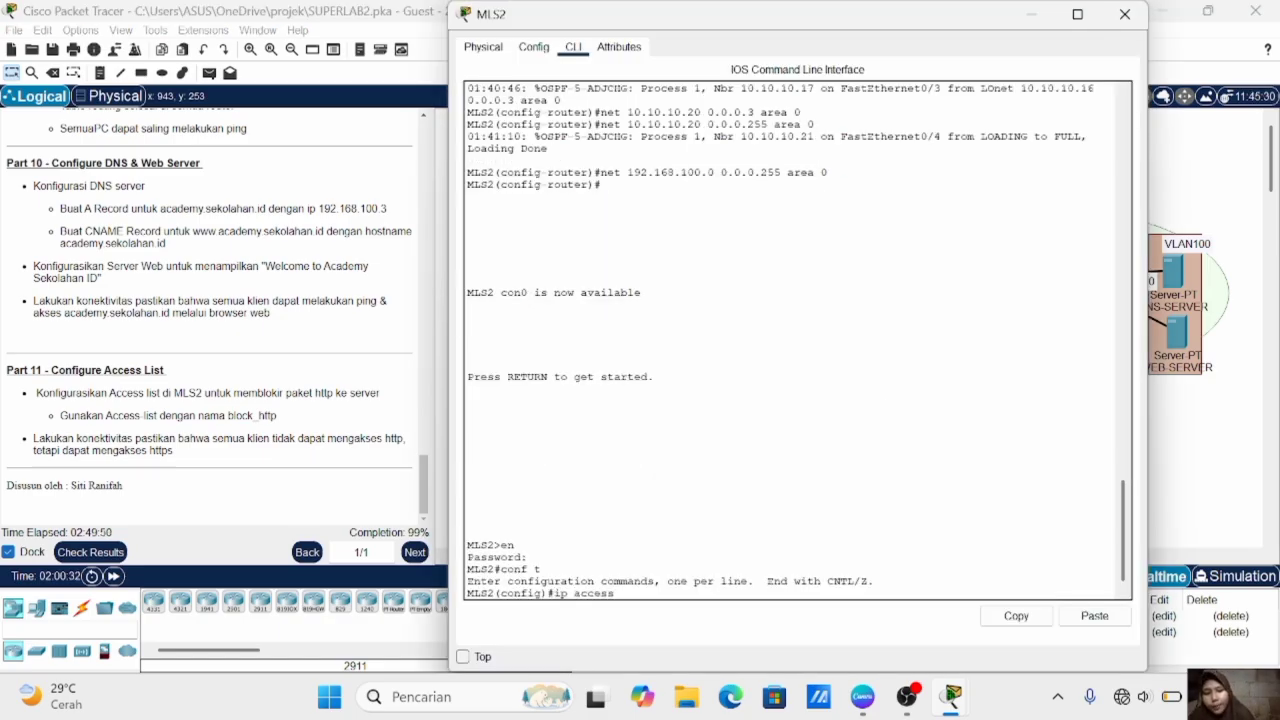
pyautogui.write('-list')
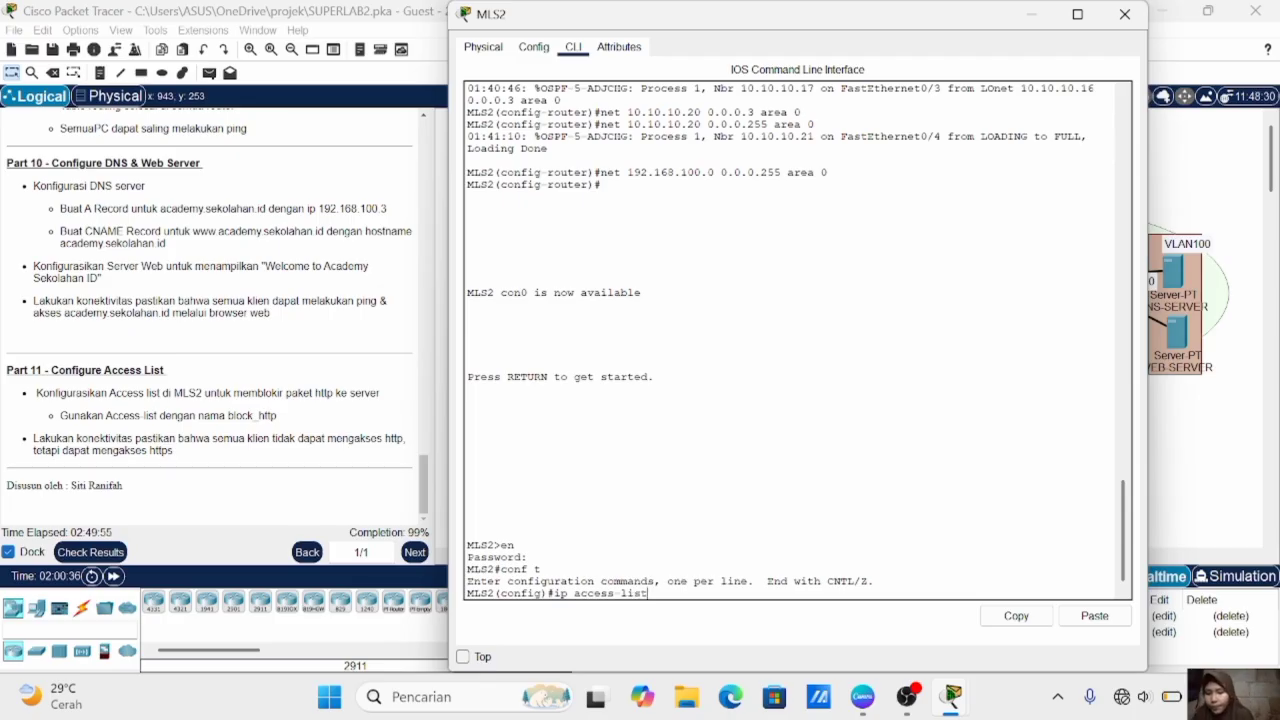
pyautogui.write(' extended block')
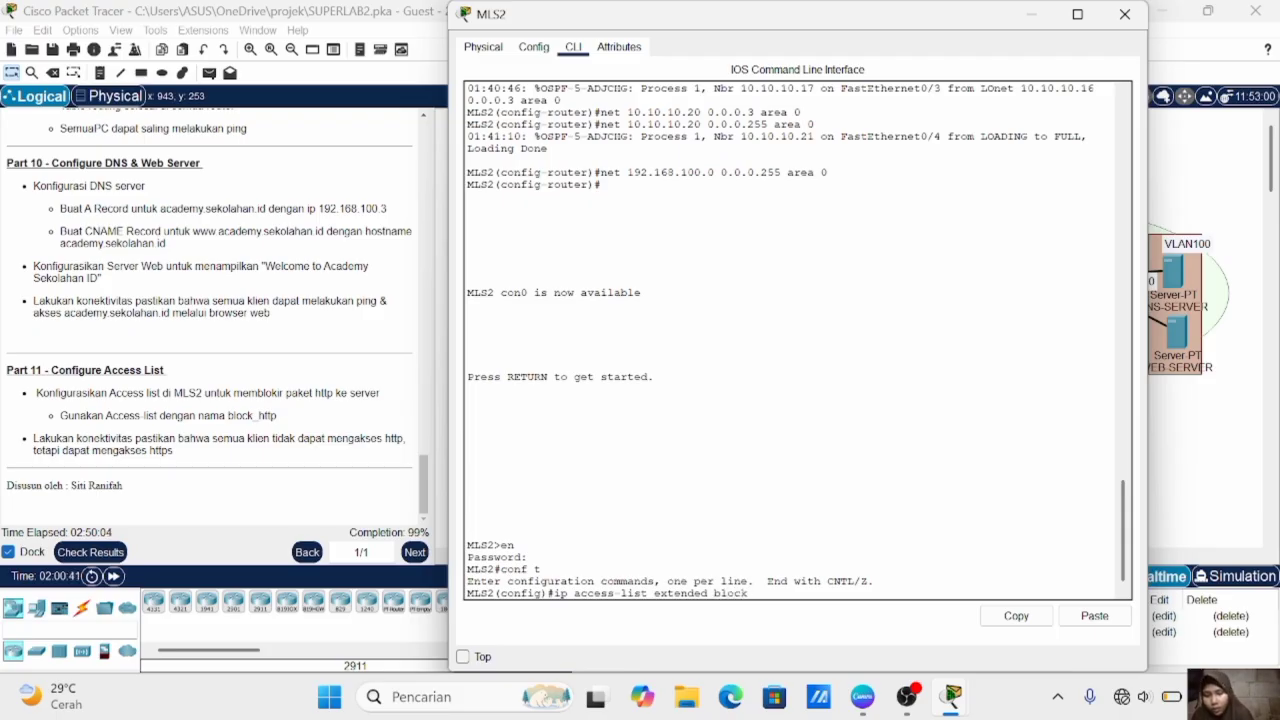
pyautogui.write(' http')
pyautogui.press('Return')
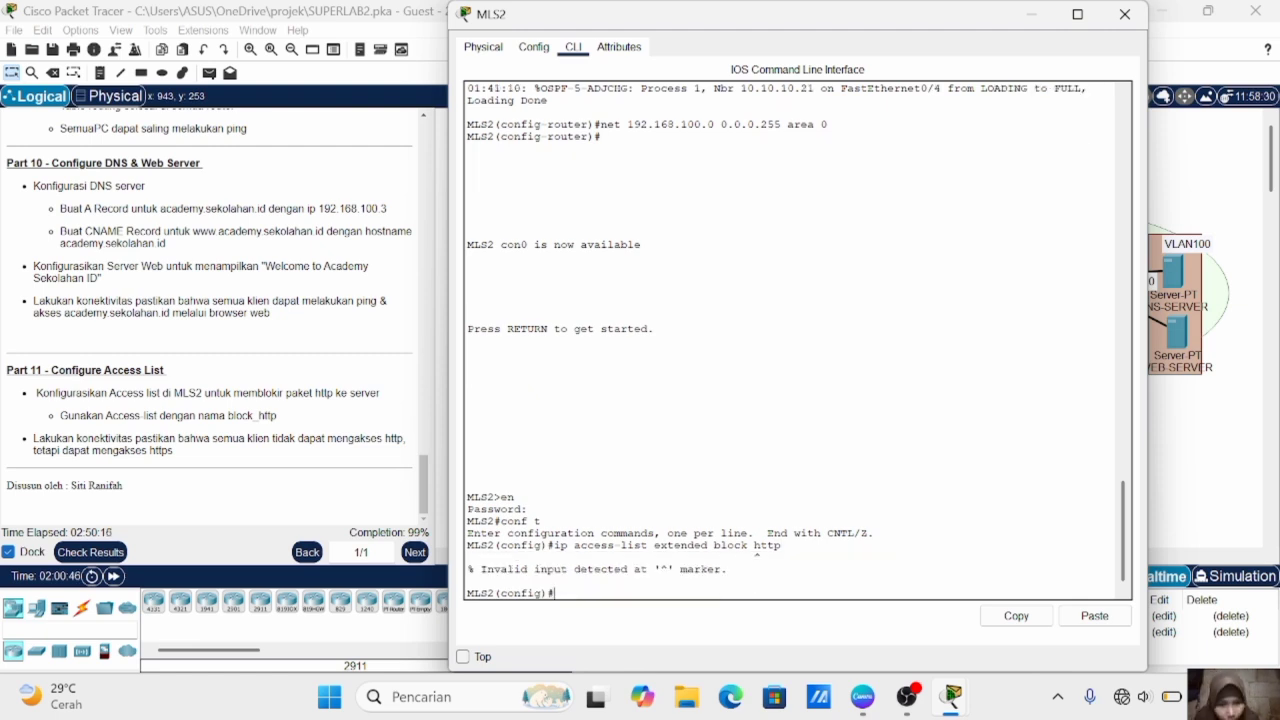
# - Create the extended IP access list block_http on MLS2 by correcting the name in the previous command
pyautogui.press('Up')
pyautogui.press('Left')
pyautogui.press('Left')
pyautogui.press('Left')
pyautogui.press('Left')
pyautogui.press('BackSpace')
pyautogui.write('_')
pyautogui.press('Return')
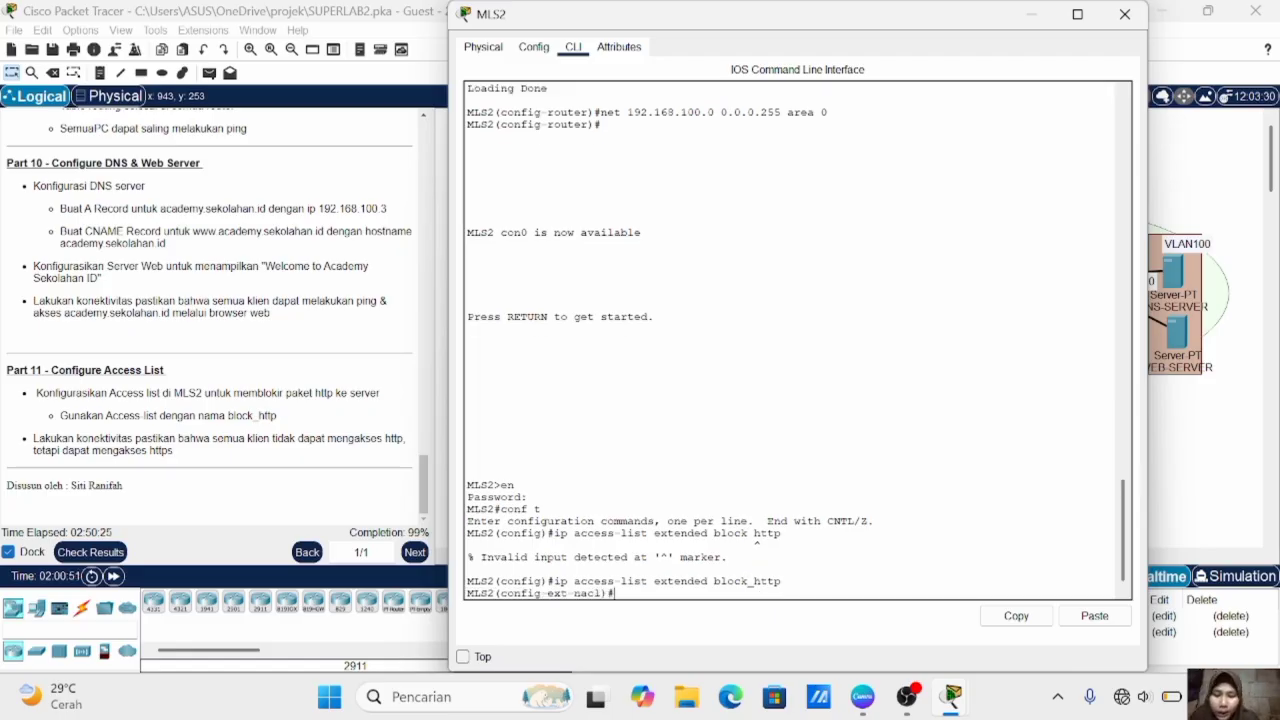
# - Add a rule to block_http denying TCP from any source to 192.168.100.0 0.0.0.255 on port 80
pyautogui.write('deny')
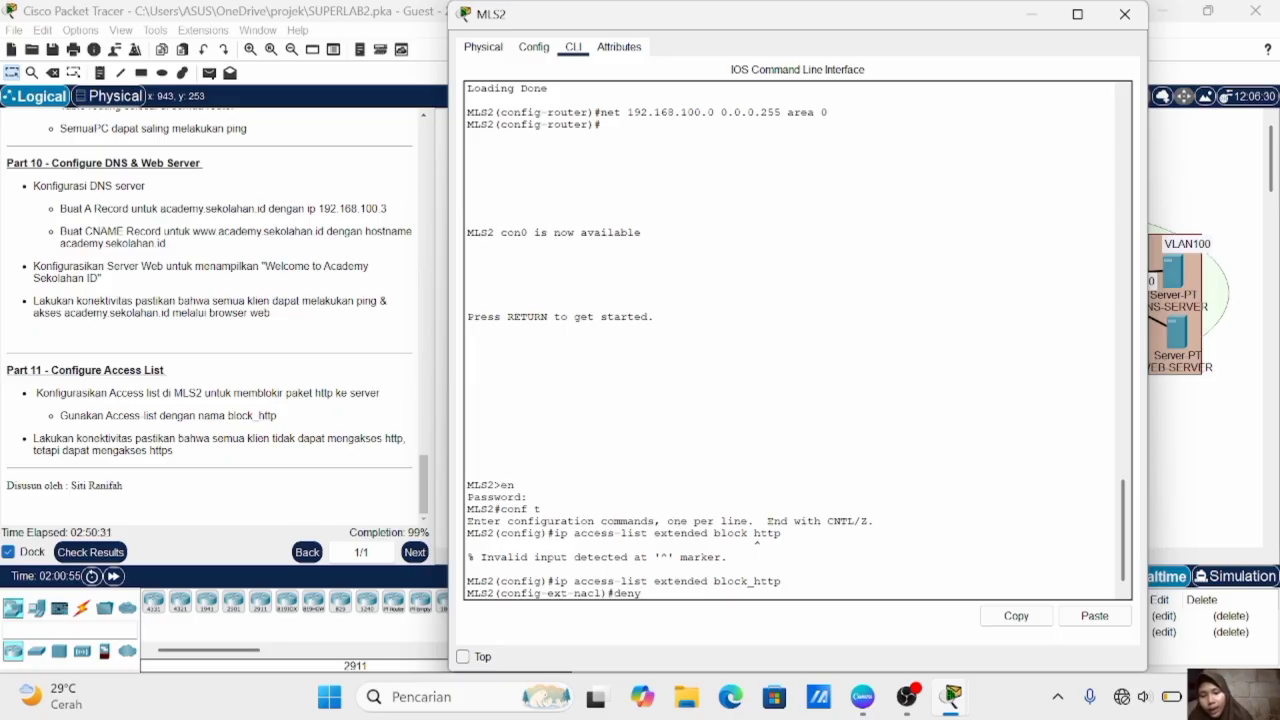
pyautogui.write(' tcp')
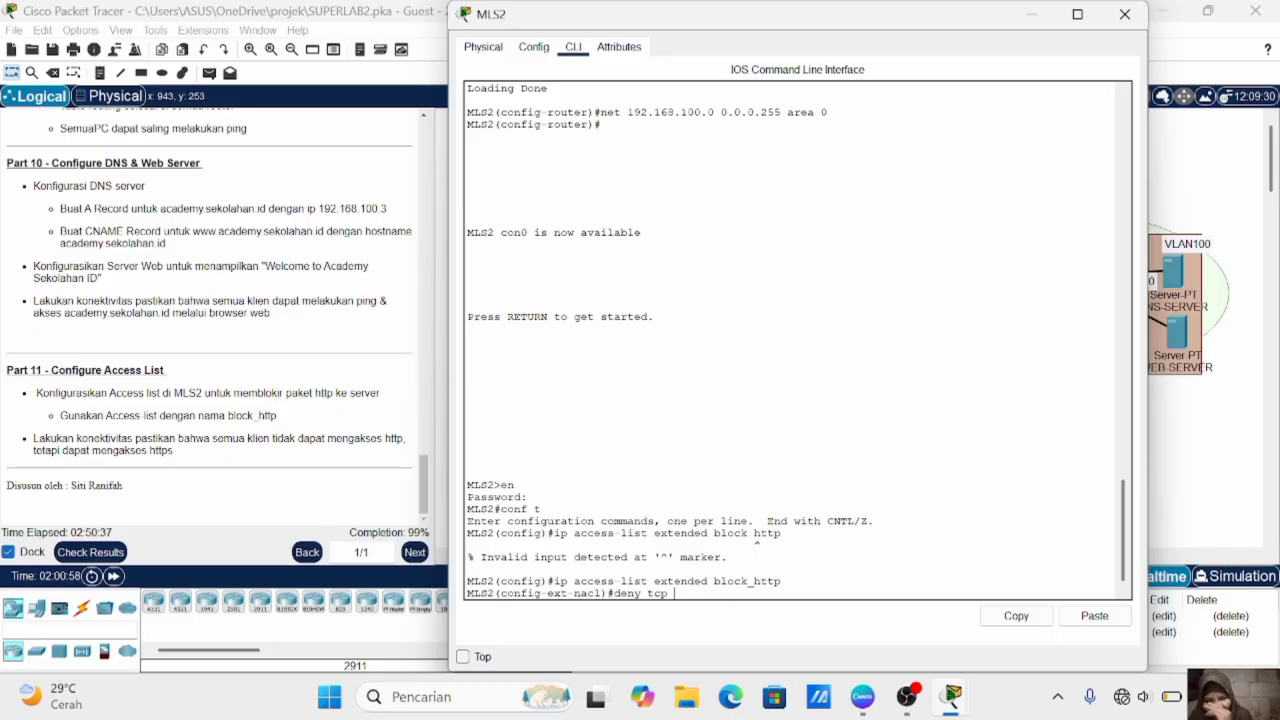
pyautogui.write(' any')
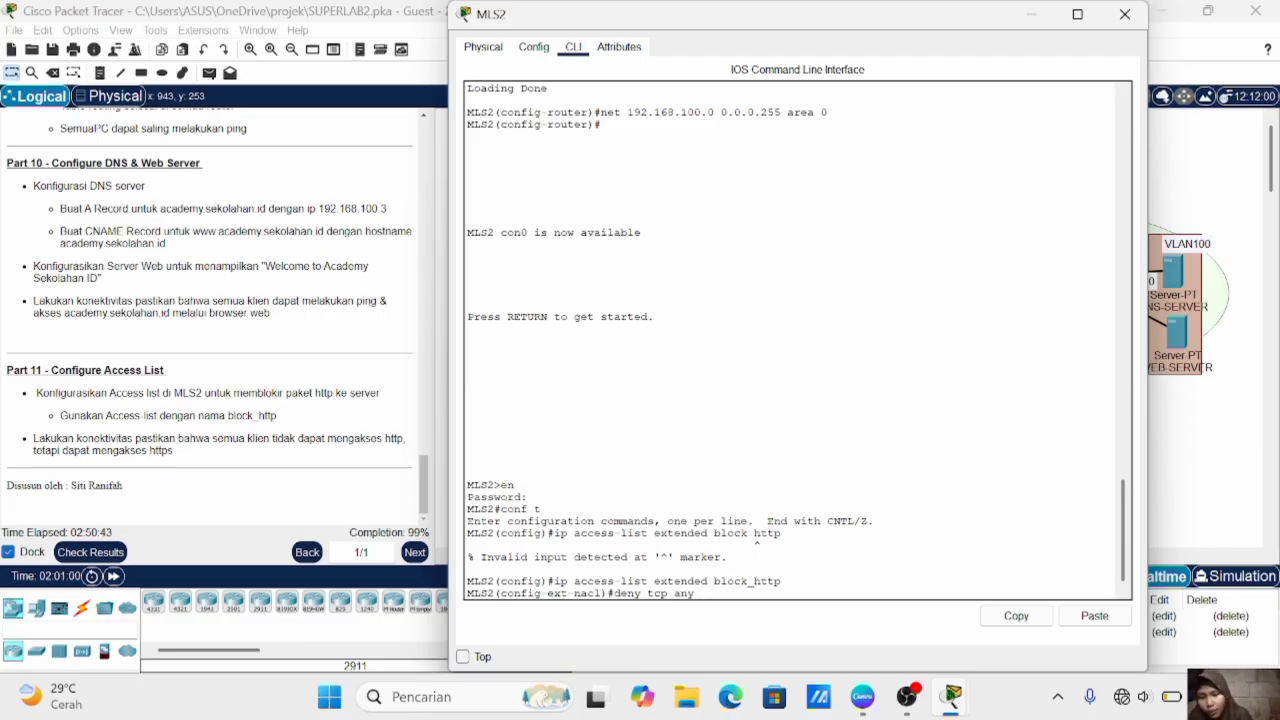
pyautogui.write(' 192')
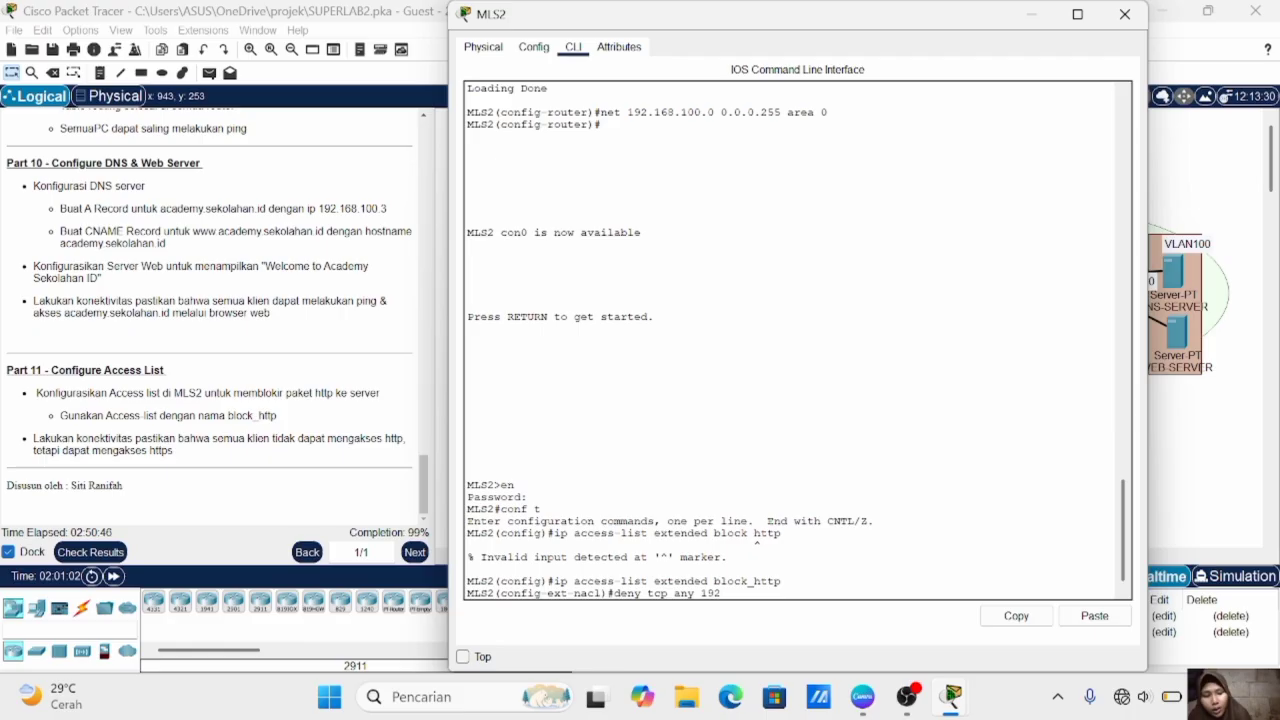
pyautogui.write('.168.')
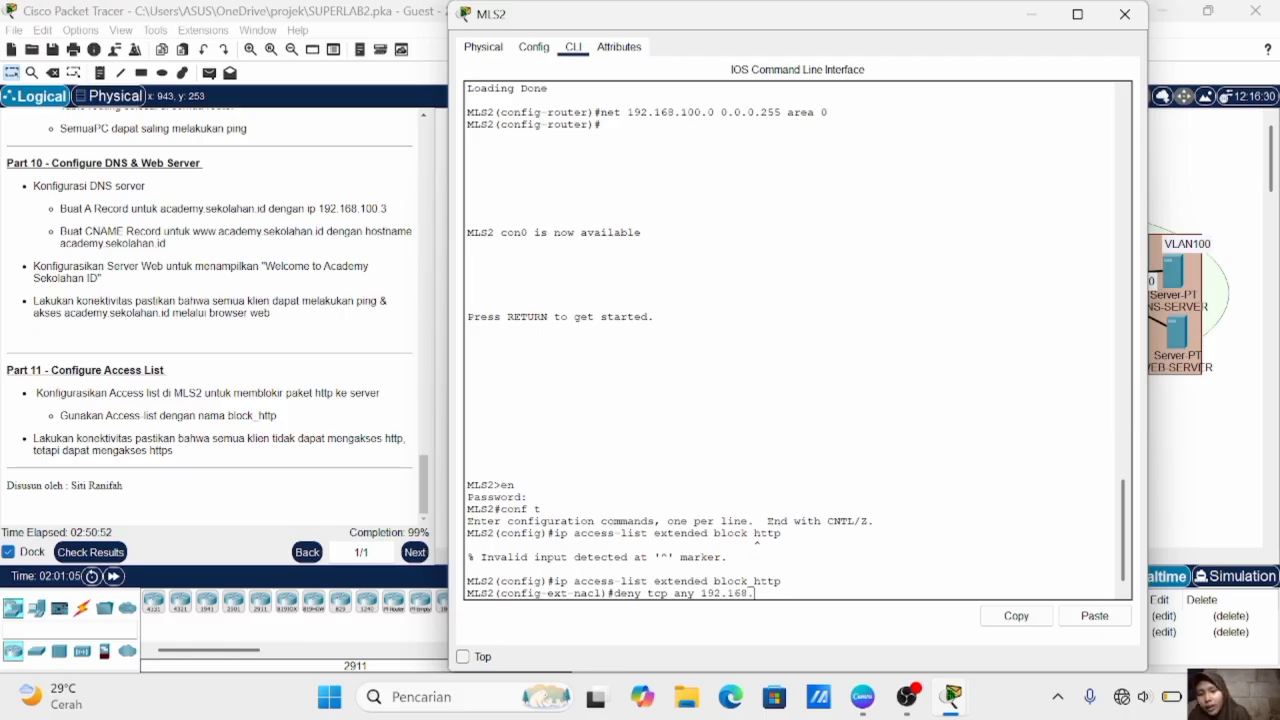
pyautogui.write('100.0 .')
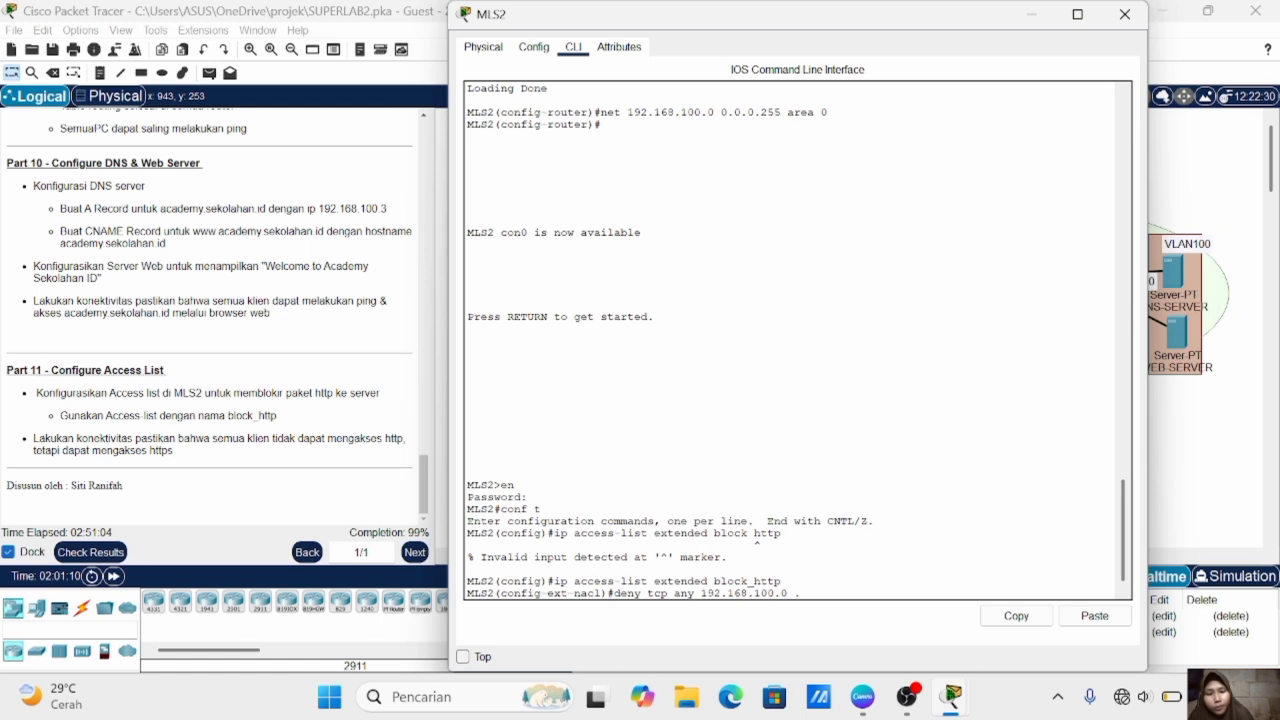
pyautogui.write(' 0.0.0')
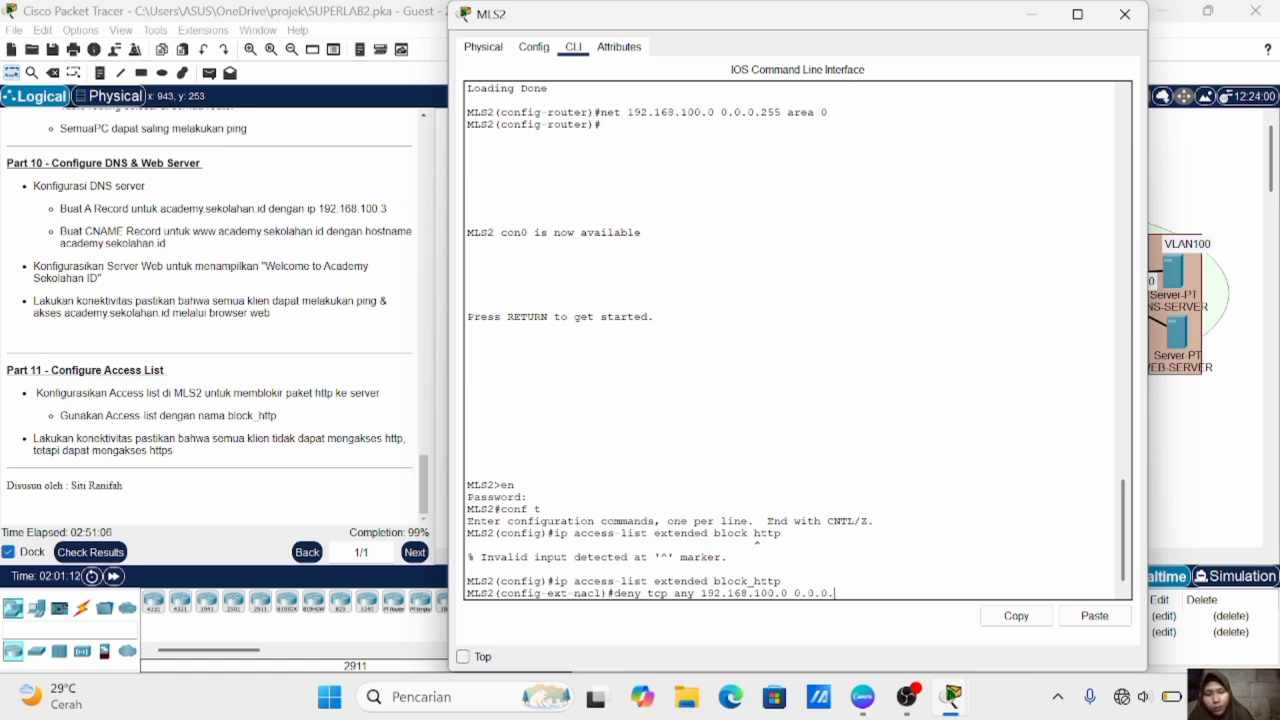
pyautogui.write('.255')
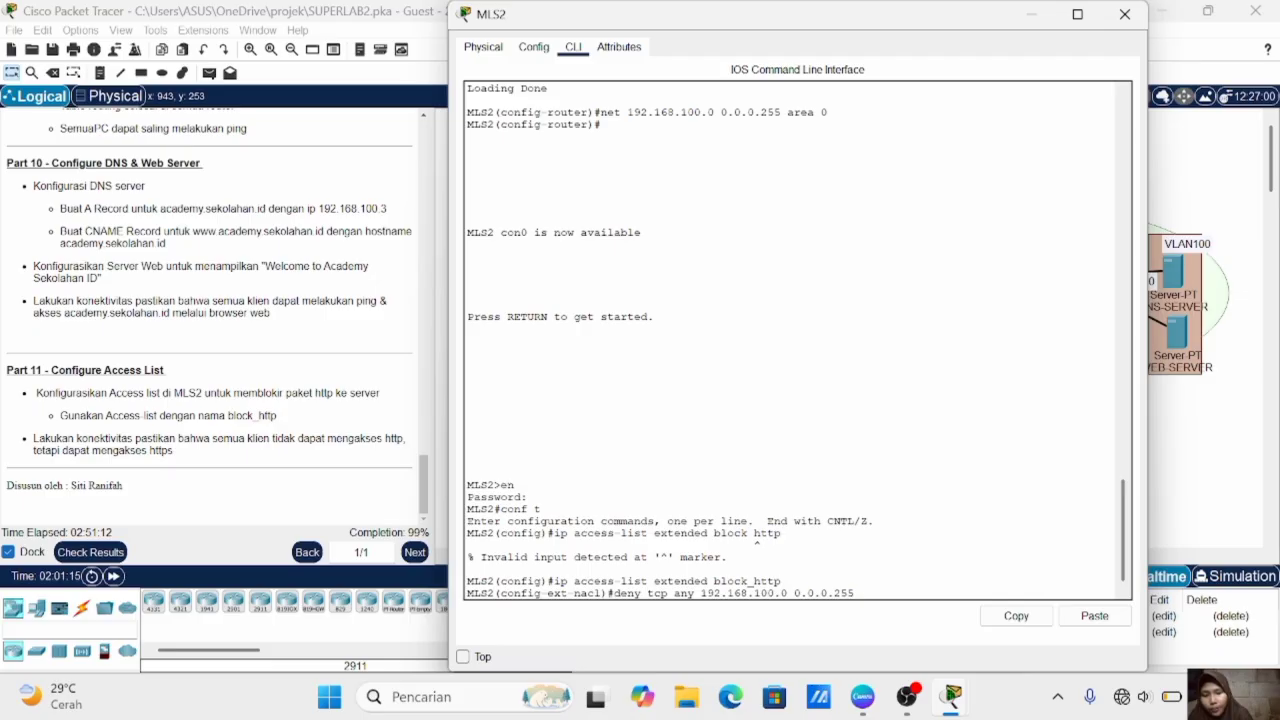
pyautogui.write(' eq 80')
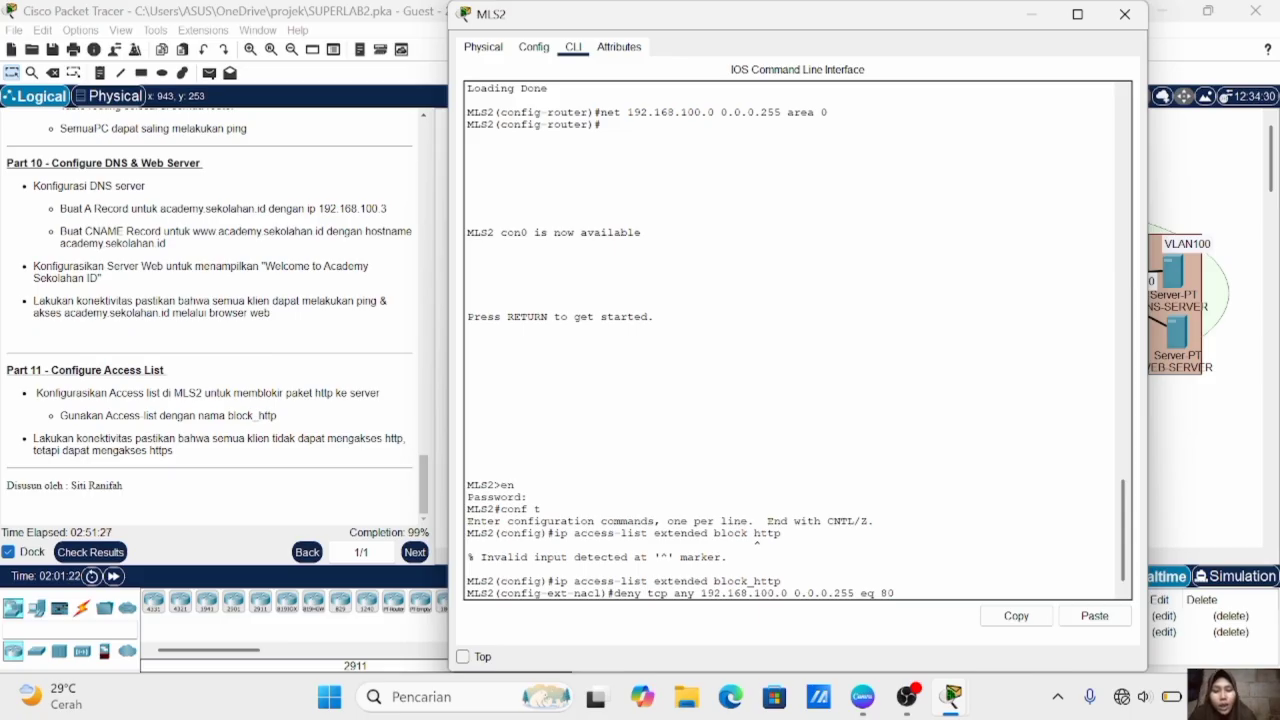
pyautogui.press('Return')
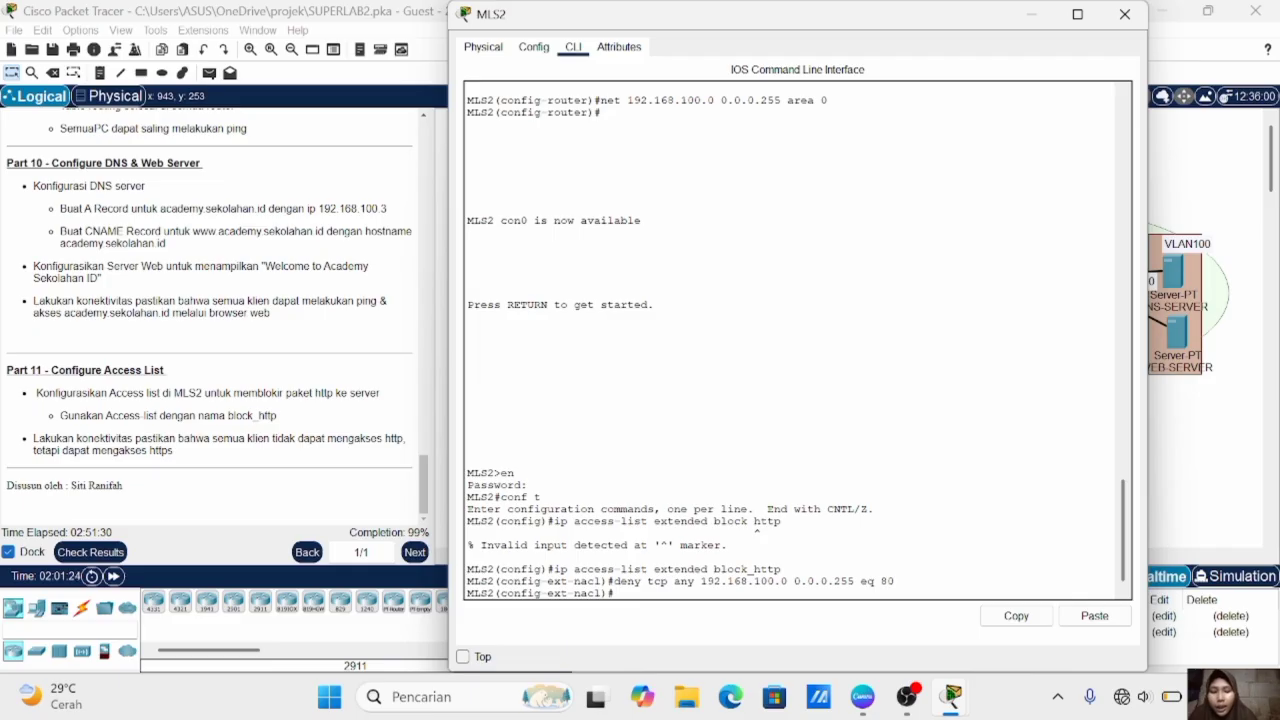
# - Add a rule to block_http that permits all other IP traffic from any source to any destination
pyautogui.write('per')
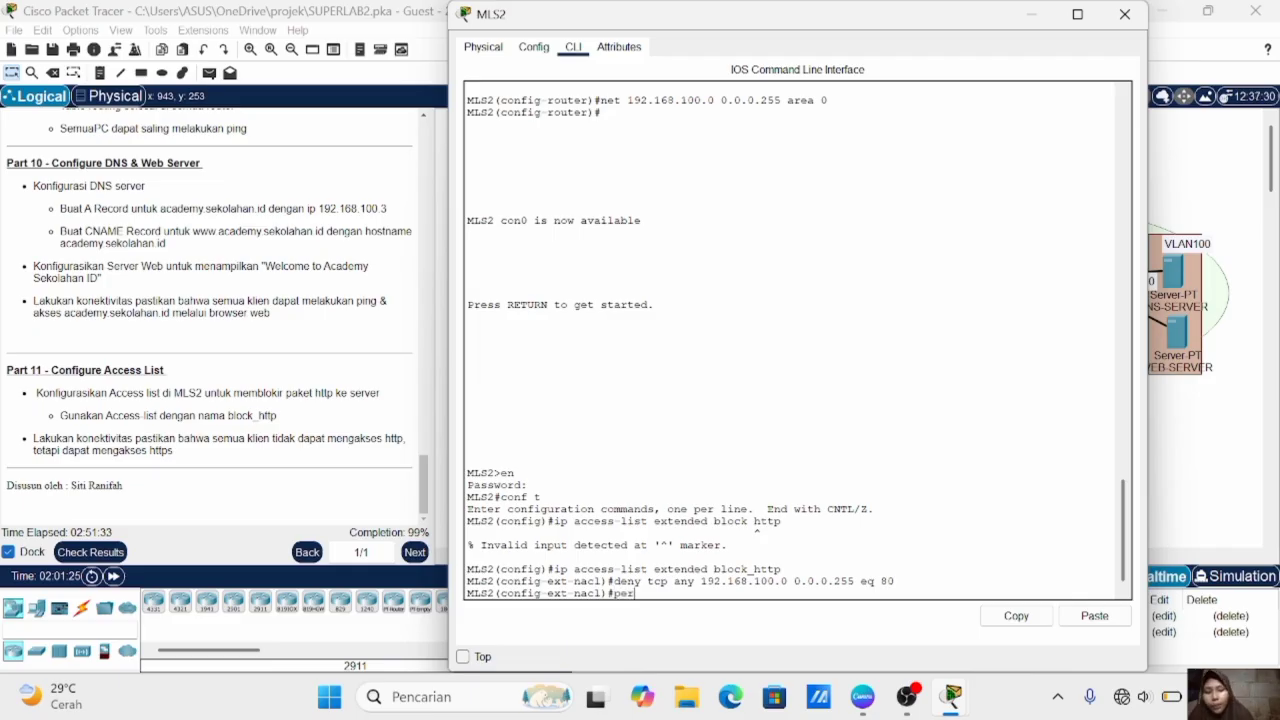
pyautogui.write('mit i')
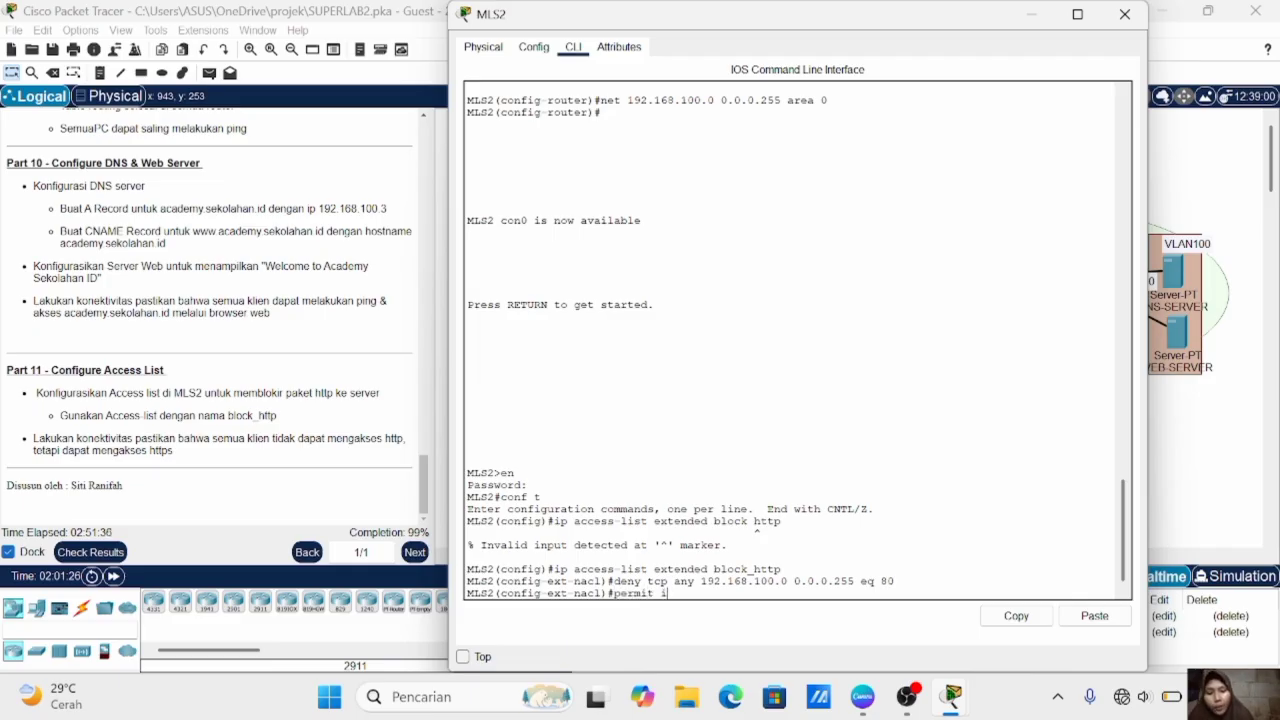
pyautogui.write('p any any')
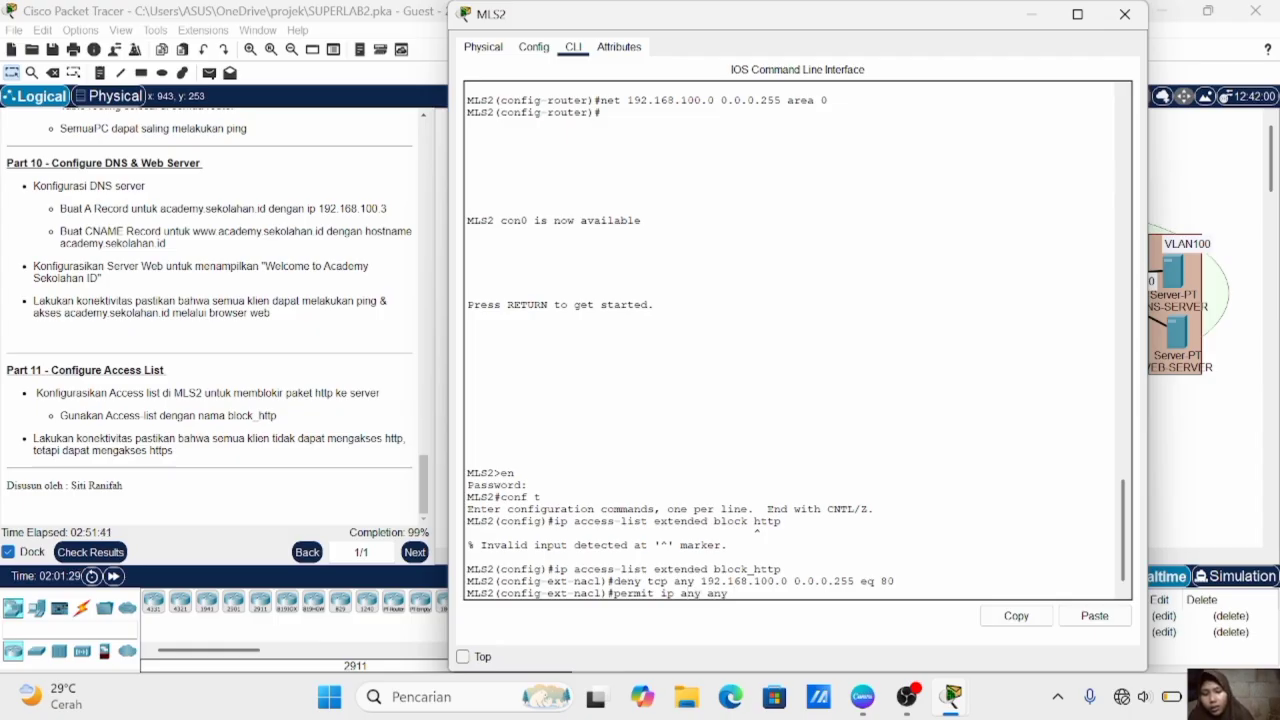
pyautogui.press('Return')
# - Apply the access list block_http in the outbound direction on MLS2's VLAN 100 interface
pyautogui.write('int vl 100')
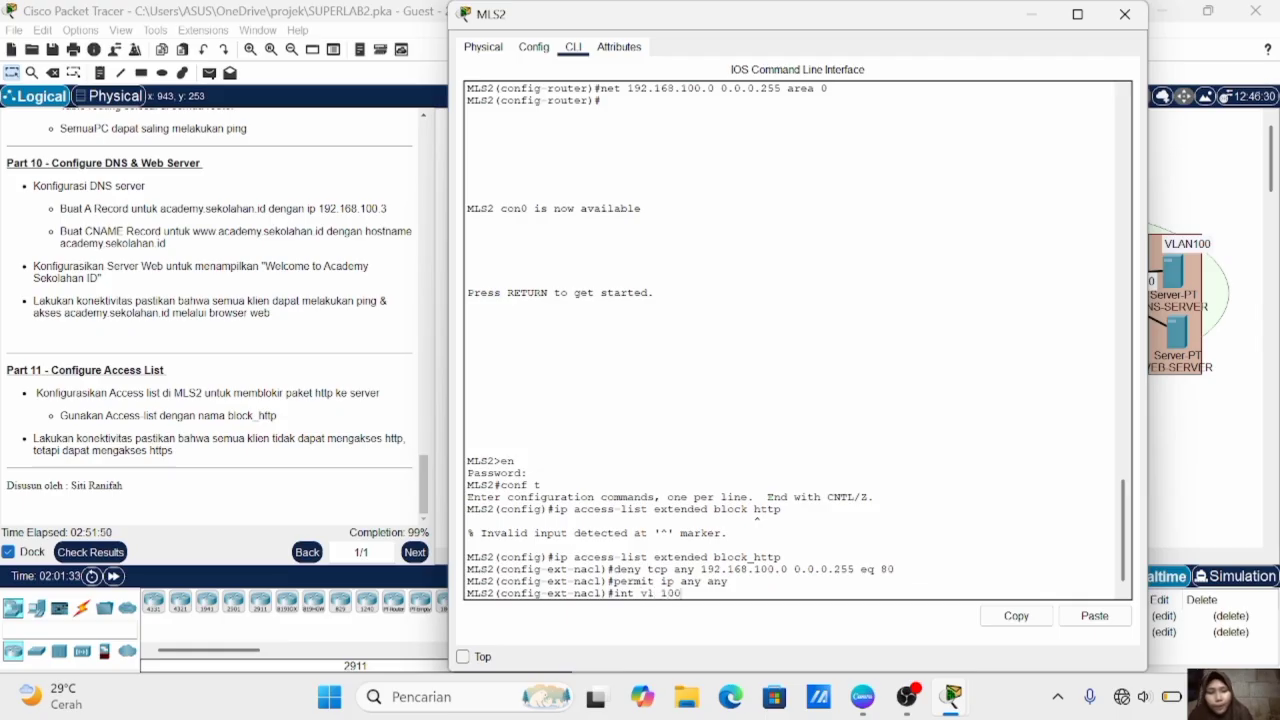
pyautogui.press('Return')
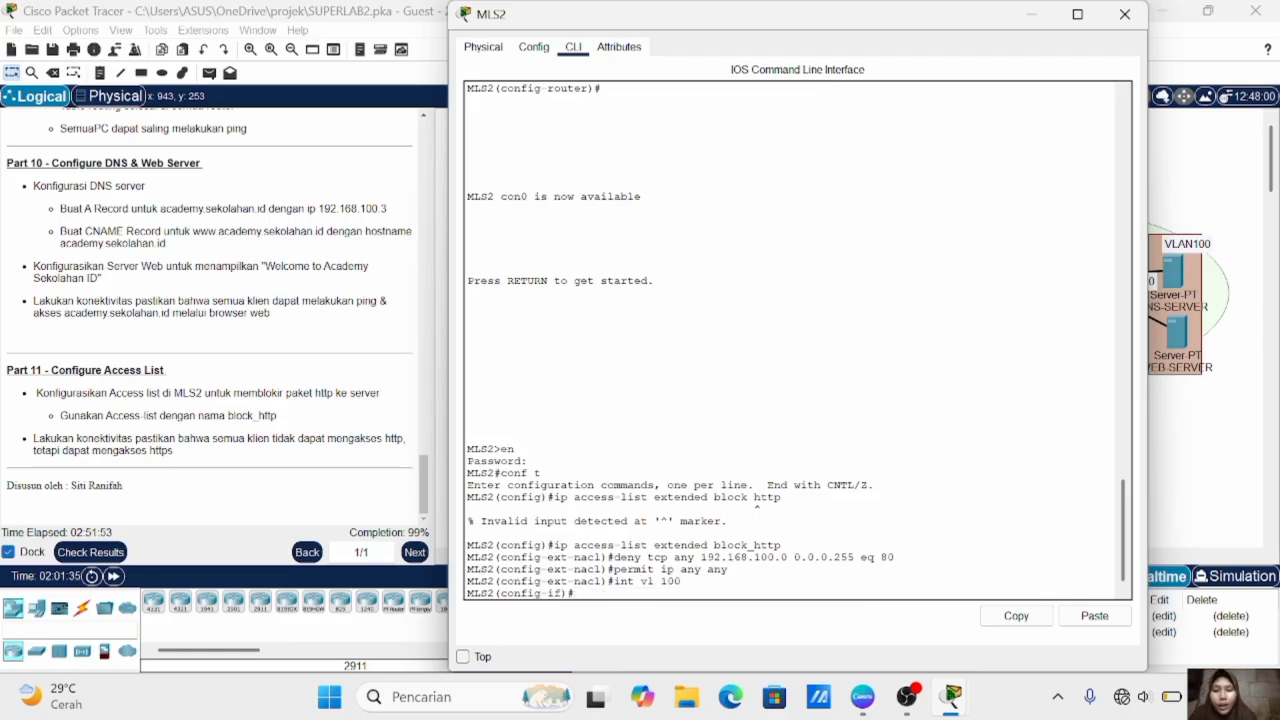
pyautogui.write('ip acc')
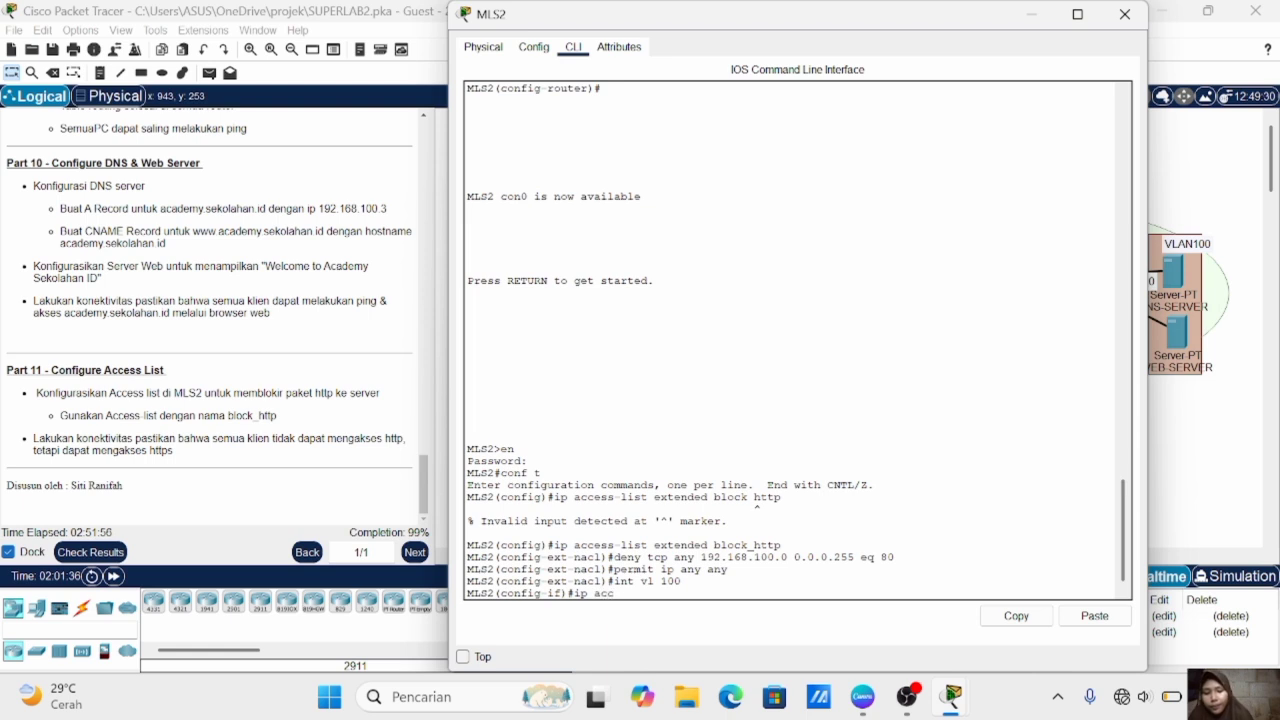
pyautogui.write('ess-list')
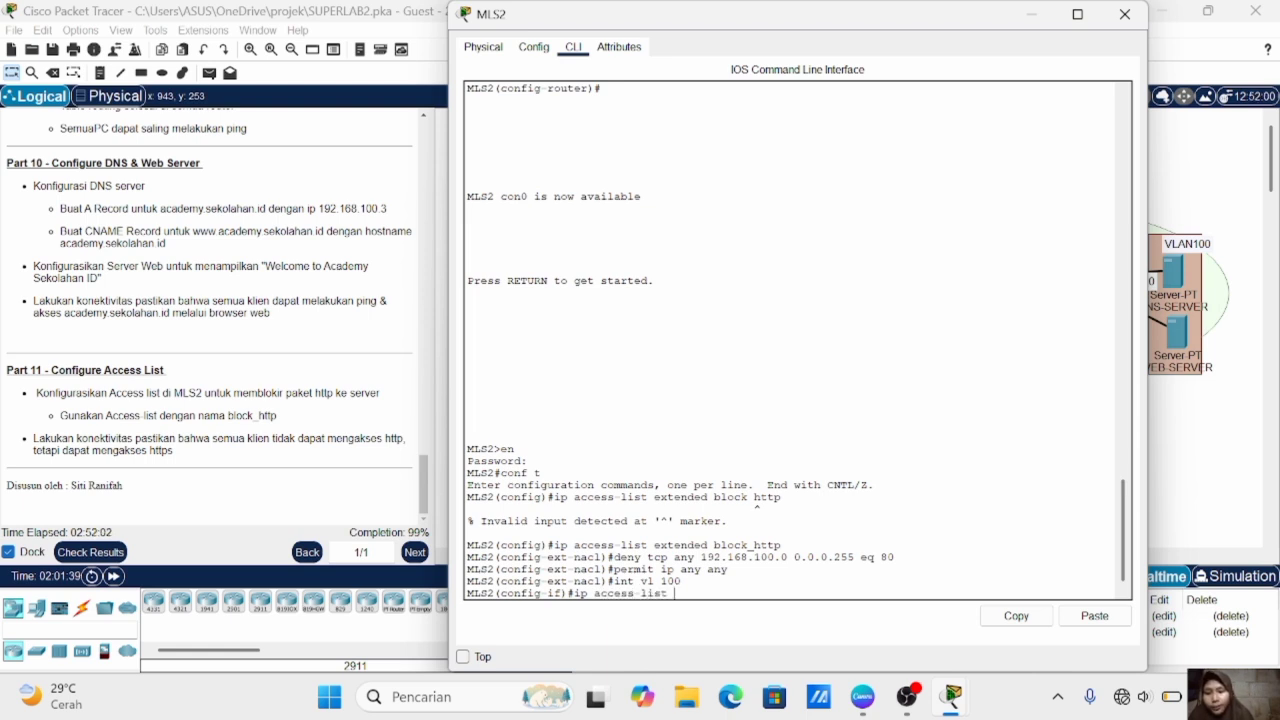
pyautogui.press('BackSpace')
pyautogui.press('BackSpace')
pyautogui.press('BackSpace')
pyautogui.press('BackSpace')
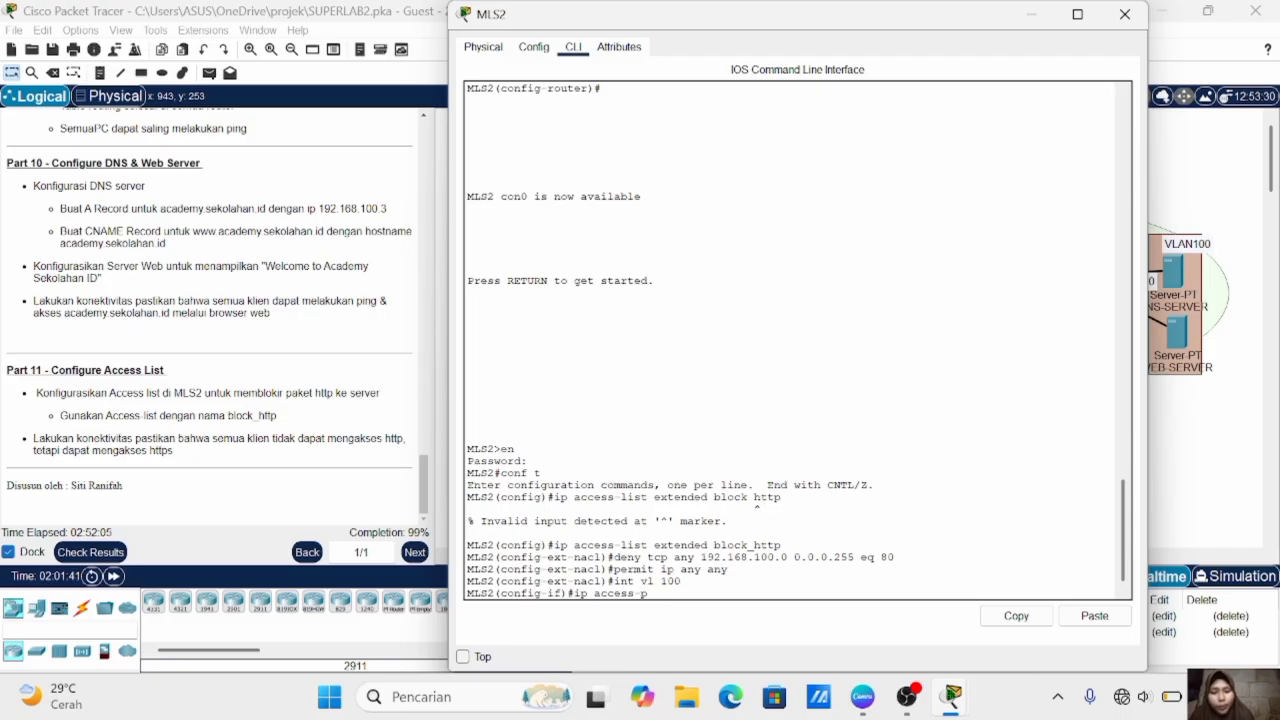
pyautogui.write('group b')
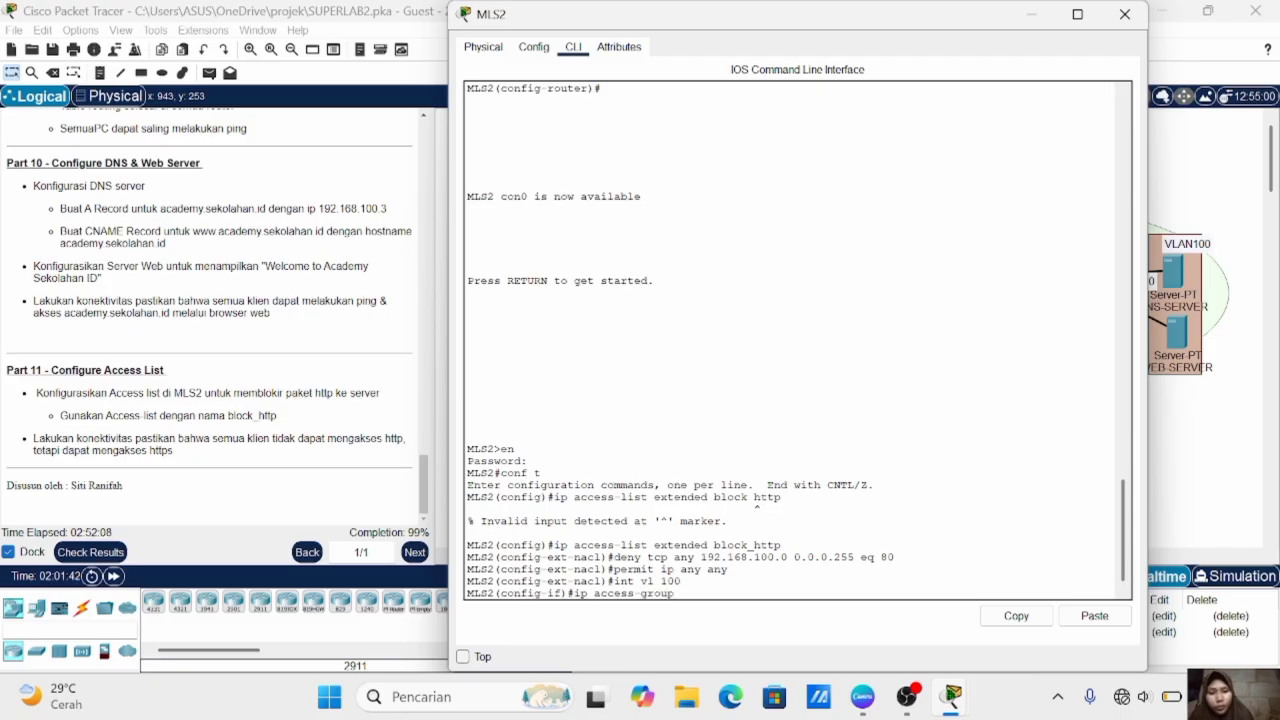
pyautogui.write('lock')
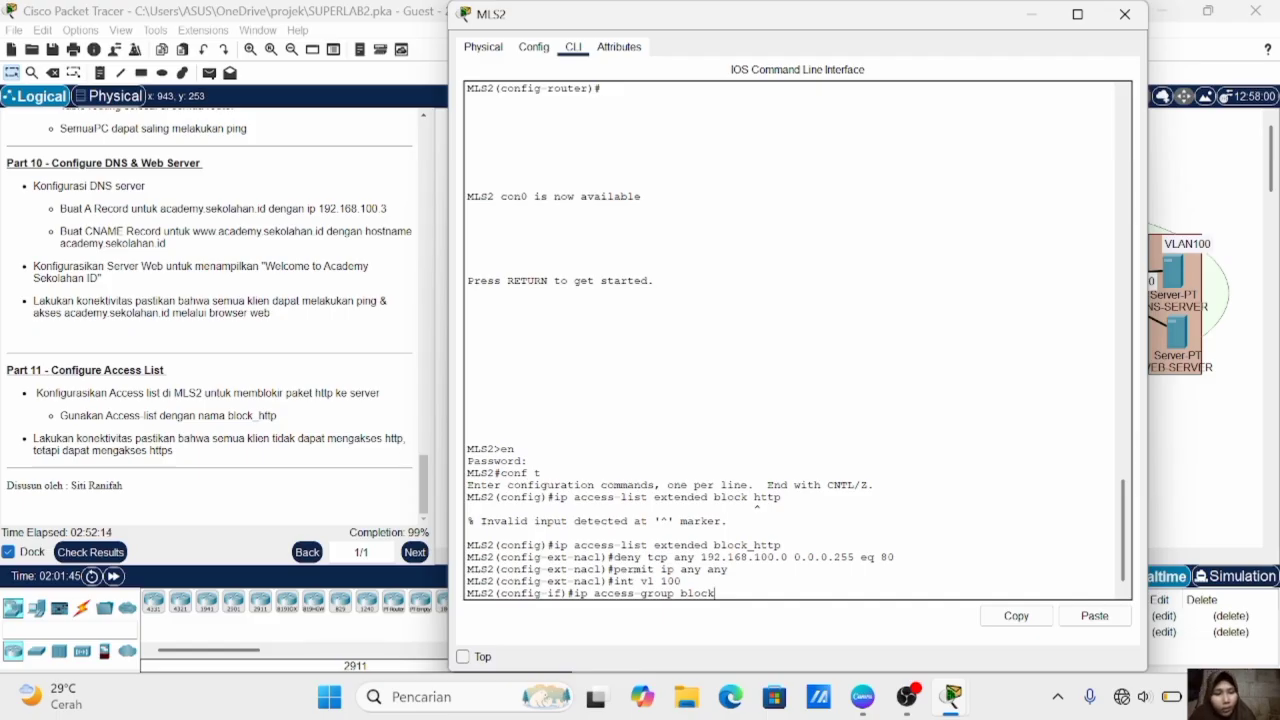
pyautogui.write('_http')
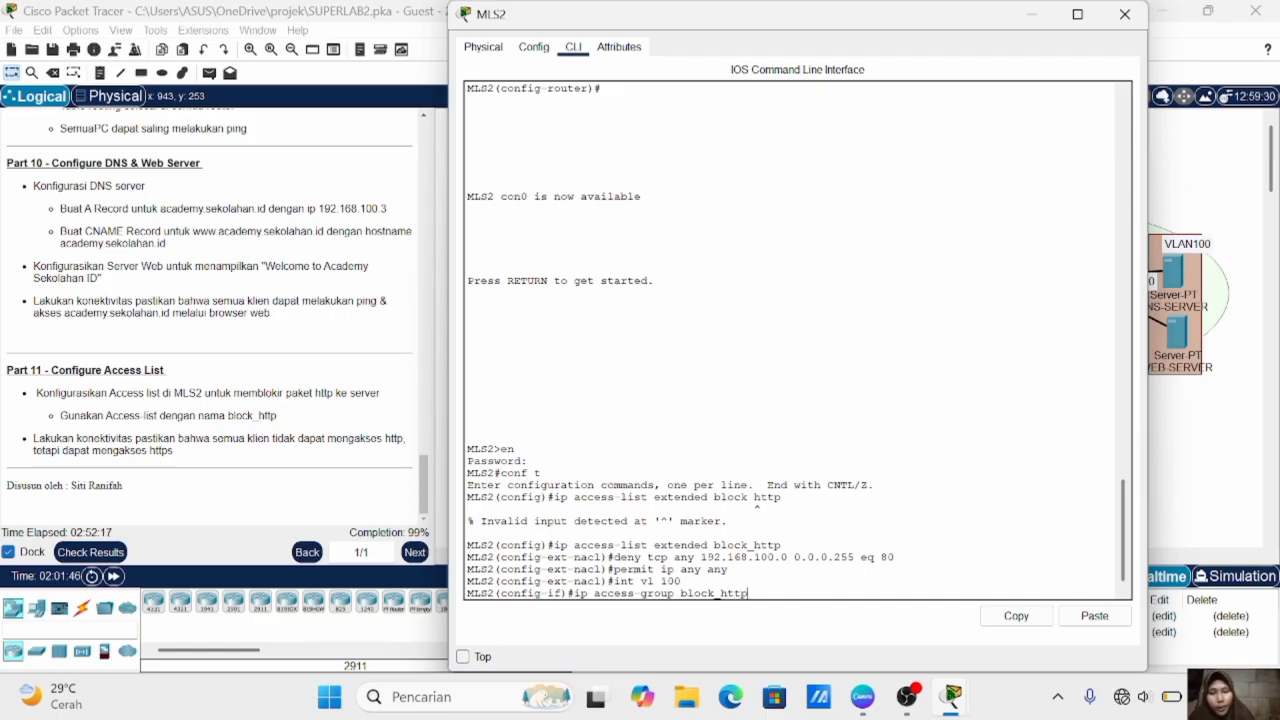
pyautogui.write(' out')
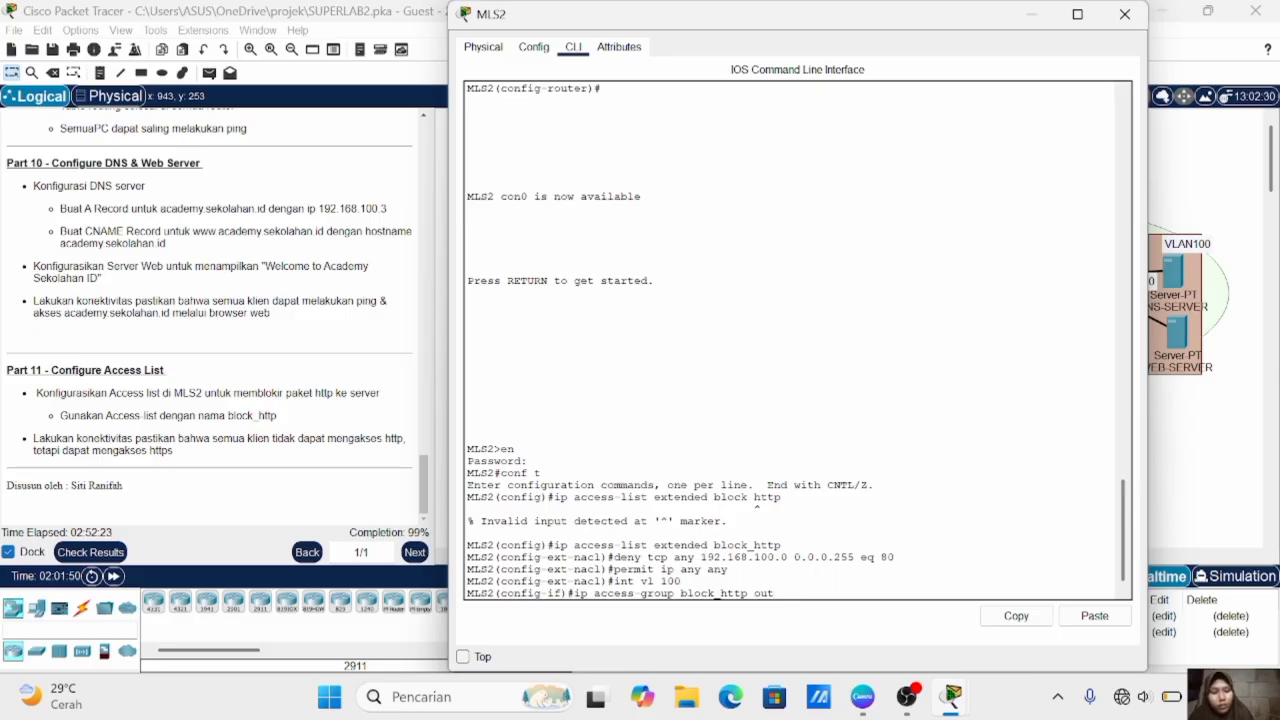
pyautogui.press('Return')
pyautogui.click(1237, 482)
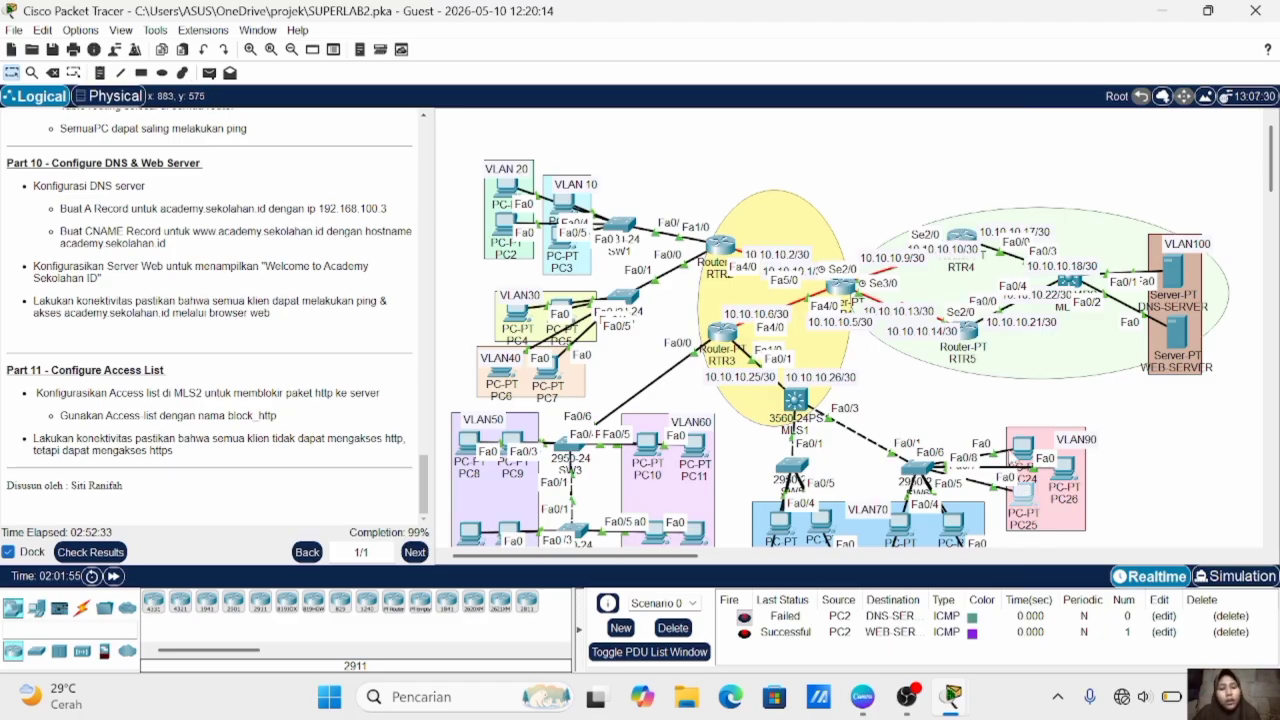
pyautogui.click(1026, 508)
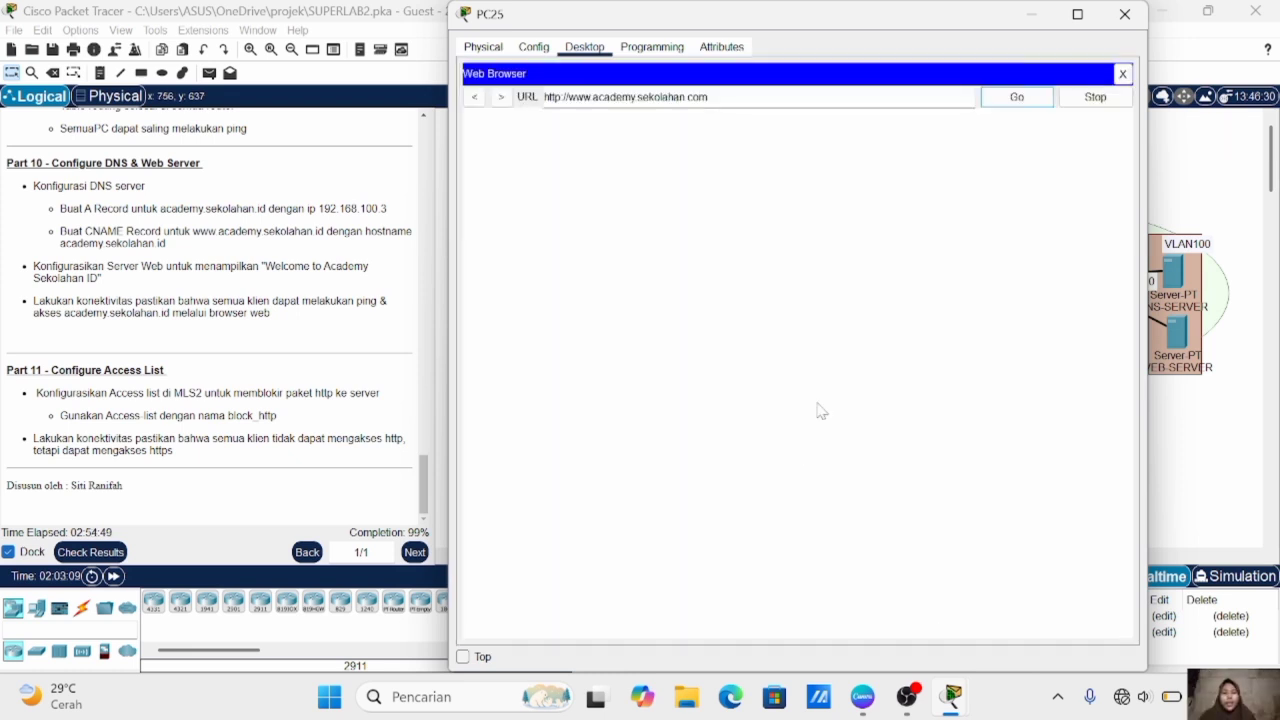
pyautogui.click(1015, 102)
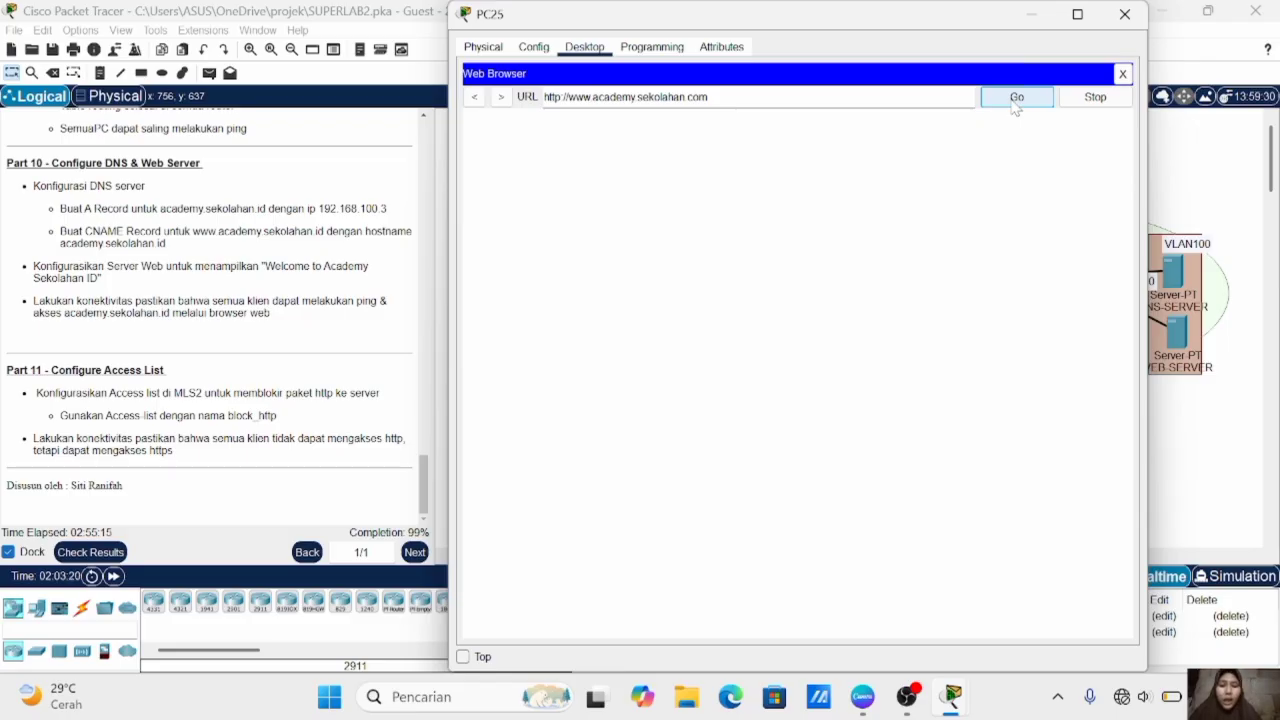
pyautogui.click(1222, 281)
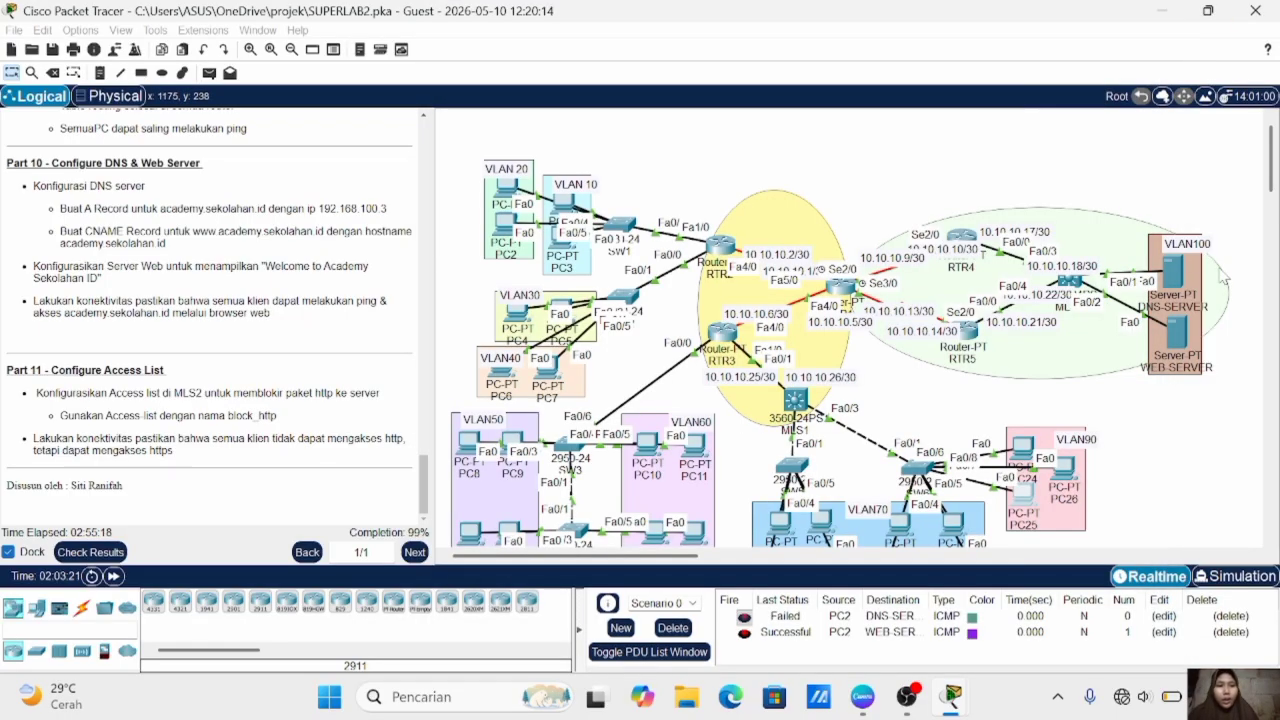
pyautogui.click(1222, 281)
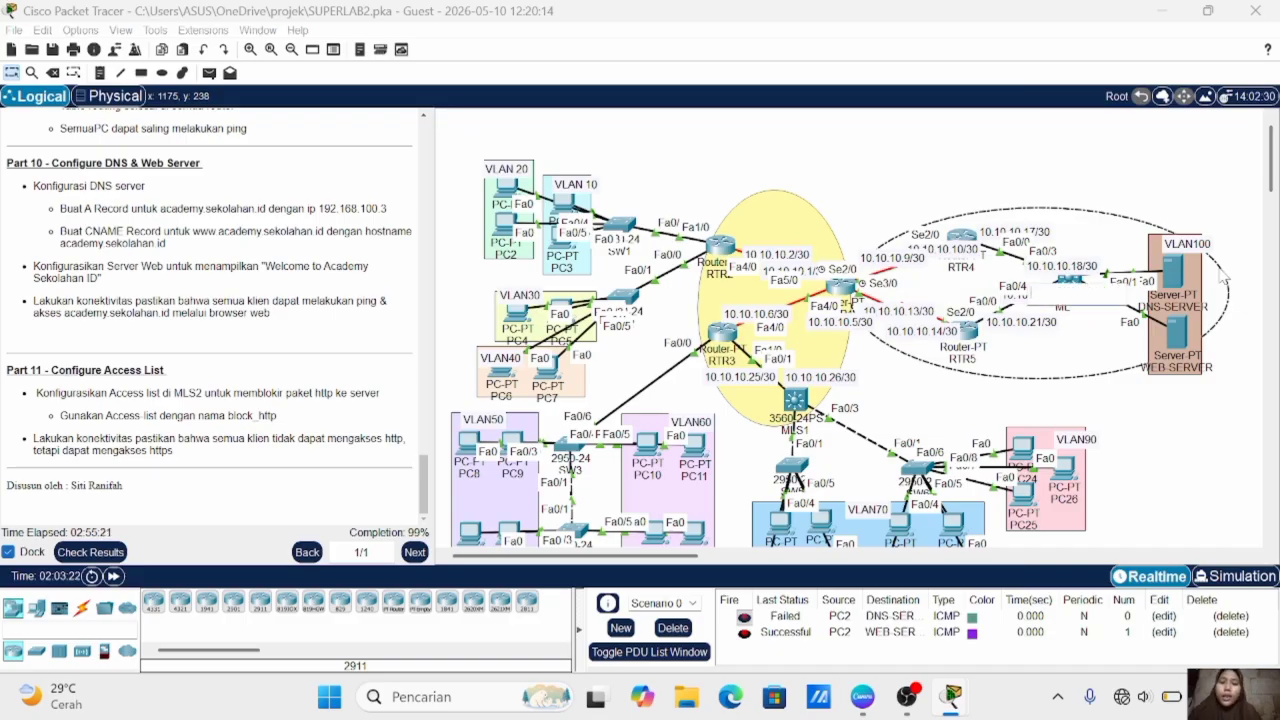